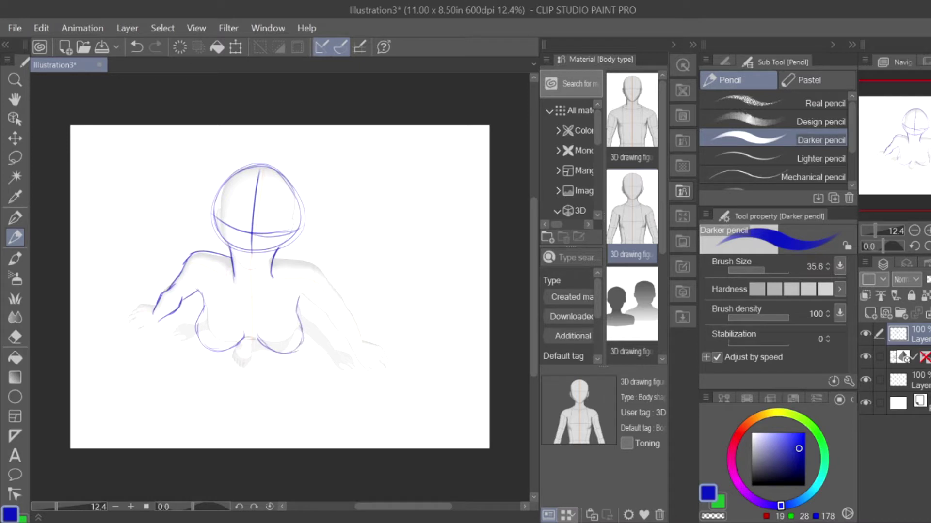
# Step: Sketch a spiky webbed fin on the left forearm and the rough limb shape below the centre of the chest
pyautogui.hotkey('ctrl', 'z')
pyautogui.hotkey('ctrl', 'z')
pyautogui.moveTo(243, 343)
pyautogui.mouseDown()
pyautogui.moveTo(241, 371)
pyautogui.moveTo(252, 368)
pyautogui.moveTo(255, 347)
pyautogui.mouseUp()
pyautogui.hotkey('ctrl', 'z')
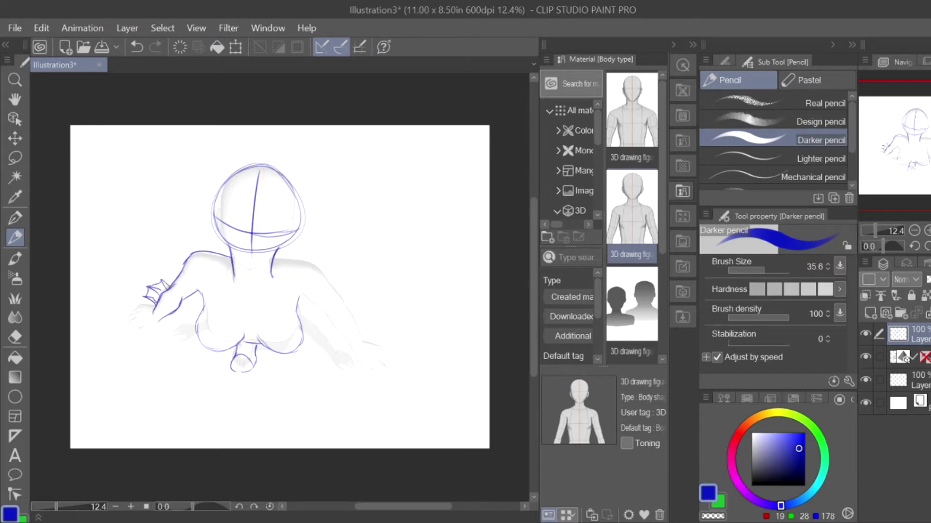
# Step: Sketch the curled hand with short fingers at the end of the left arm
pyautogui.hotkey('ctrl', 'z')
pyautogui.moveTo(128, 320); pyautogui.dragTo(156, 302)
pyautogui.hotkey('ctrl', 'z')
# Step: Erase the rounded end of the limb below the chest and redraw it as a clawed hand with separate fingers
pyautogui.press('e')
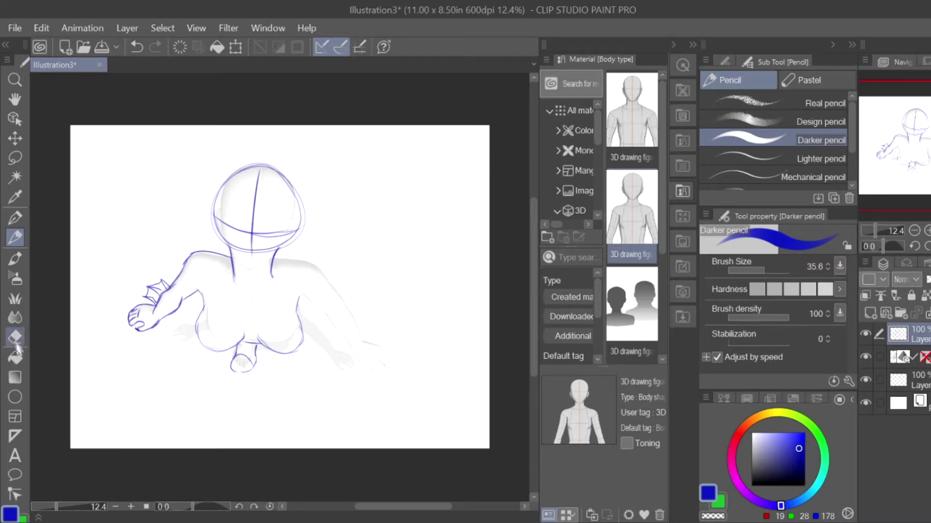
pyautogui.moveTo(237, 364)
pyautogui.mouseDown()
pyautogui.moveTo(250, 402)
pyautogui.moveTo(261, 345)
pyautogui.moveTo(240, 387)
pyautogui.moveTo(259, 356)
pyautogui.moveTo(254, 379)
pyautogui.mouseUp()
pyautogui.press('p')
pyautogui.scroll(2, 249, 313)
pyautogui.hotkey('ctrl', 'z')
pyautogui.hotkey('ctrl', 'z')
pyautogui.moveTo(233, 367)
pyautogui.mouseDown()
pyautogui.moveTo(243, 388)
pyautogui.moveTo(222, 381)
pyautogui.moveTo(248, 389)
pyautogui.mouseUp()
pyautogui.hotkey('ctrl', 'z')
pyautogui.moveTo(232, 366)
pyautogui.mouseDown()
pyautogui.moveTo(226, 384)
pyautogui.moveTo(217, 376)
pyautogui.mouseUp()
pyautogui.moveTo(238, 379)
pyautogui.mouseDown()
pyautogui.moveTo(251, 393)
pyautogui.moveTo(226, 386)
pyautogui.mouseUp()
pyautogui.moveTo(218, 365); pyautogui.dragTo(213, 381)
# Step: Add a small webbed fin beside the hand below the chest
pyautogui.moveTo(264, 339); pyautogui.dragTo(285, 371)
pyautogui.moveTo(287, 349)
pyautogui.mouseDown()
pyautogui.moveTo(262, 373)
pyautogui.moveTo(289, 363)
pyautogui.mouseUp()
pyautogui.hotkey('ctrl', 'z')
pyautogui.moveTo(288, 350); pyautogui.dragTo(284, 373)
pyautogui.hotkey('ctrl', '-')
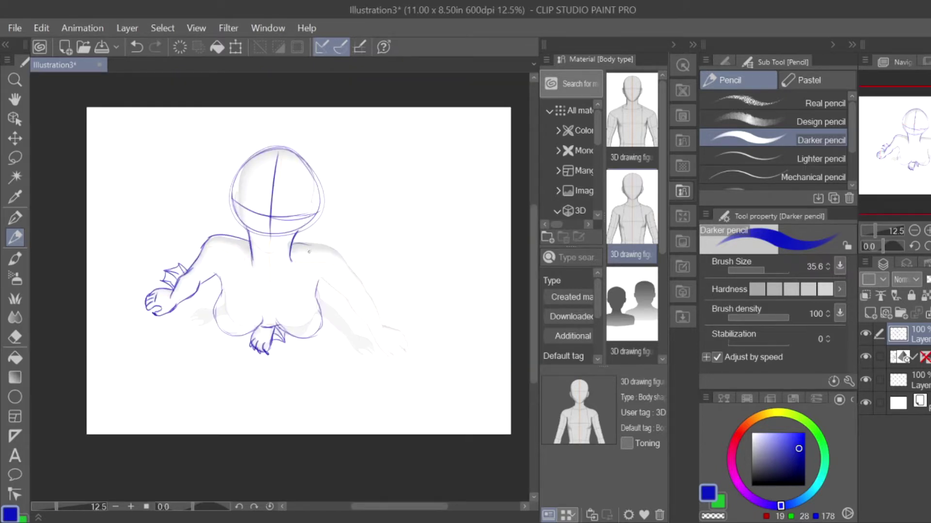
# Step: Trace the right shoulder and arm over the 3D reference, ending in a hand with fingers
pyautogui.moveTo(291, 243)
pyautogui.mouseDown()
pyautogui.moveTo(342, 248)
pyautogui.moveTo(364, 302)
pyautogui.mouseUp()
pyautogui.moveTo(318, 280); pyautogui.dragTo(385, 329)
pyautogui.hotkey('ctrl', '+')
pyautogui.moveTo(194, 291); pyautogui.dragTo(427, 291)
pyautogui.moveTo(197, 325)
pyautogui.mouseDown()
pyautogui.moveTo(159, 340)
pyautogui.moveTo(143, 384)
pyautogui.moveTo(179, 373)
pyautogui.mouseUp()
pyautogui.moveTo(174, 391)
pyautogui.mouseDown()
pyautogui.moveTo(199, 374)
pyautogui.moveTo(217, 340)
pyautogui.moveTo(162, 370)
pyautogui.mouseUp()
pyautogui.moveTo(143, 373); pyautogui.dragTo(169, 357)
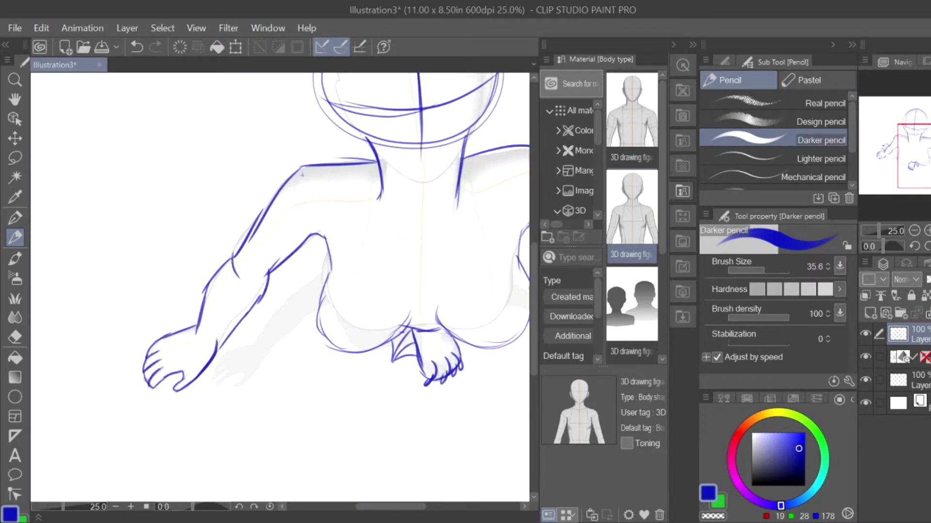
# Step: Sketch a spiky webbed fin on the right forearm
pyautogui.hotkey('ctrl', '-')
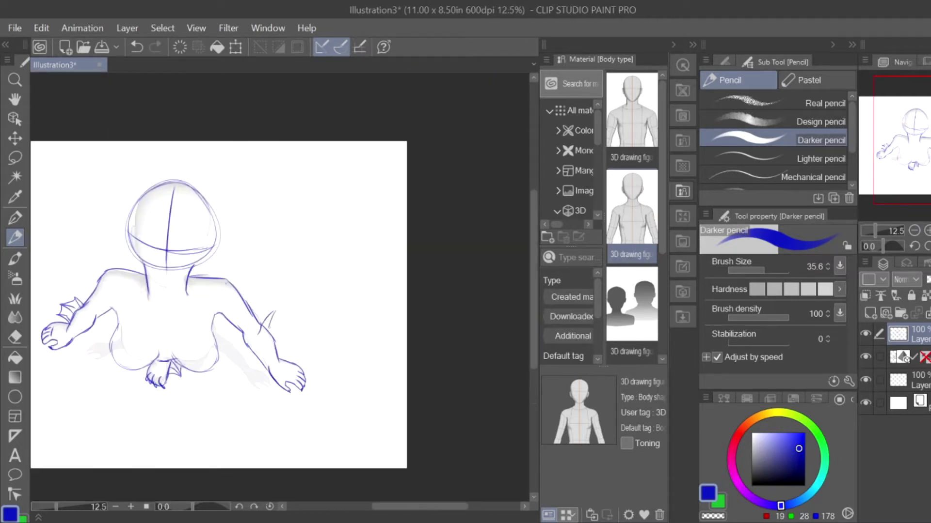
pyautogui.moveTo(272, 334); pyautogui.dragTo(286, 322)
pyautogui.moveTo(277, 348); pyautogui.dragTo(289, 343)
# Step: Sketch a curved fish tail with a forked fluke and scalloped ridges rising behind the right arm
pyautogui.moveTo(286, 195); pyautogui.dragTo(295, 290)
pyautogui.moveTo(287, 194)
pyautogui.mouseDown()
pyautogui.moveTo(279, 212)
pyautogui.moveTo(309, 251)
pyautogui.moveTo(338, 204)
pyautogui.moveTo(299, 338)
pyautogui.mouseUp()
pyautogui.moveTo(213, 342); pyautogui.dragTo(243, 343)
pyautogui.moveTo(297, 269); pyautogui.dragTo(273, 302)
pyautogui.moveTo(317, 292); pyautogui.dragTo(293, 335)
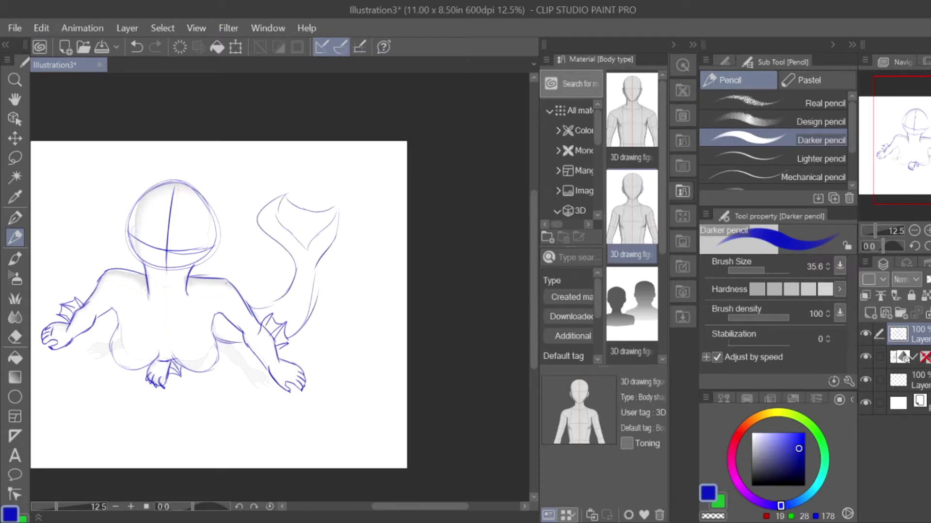
pyautogui.moveTo(314, 259); pyautogui.dragTo(304, 285)
# Step: Hide the 3D figure reference layer and add neck, collarbone and torso contour lines to the sketch
pyautogui.click(865, 356)
pyautogui.hotkey('ctrl', 'z')
pyautogui.moveTo(155, 279)
pyautogui.mouseDown()
pyautogui.moveTo(167, 313)
pyautogui.moveTo(171, 304)
pyautogui.mouseUp()
pyautogui.hotkey('ctrl', 'z')
pyautogui.moveTo(118, 310); pyautogui.dragTo(110, 334)
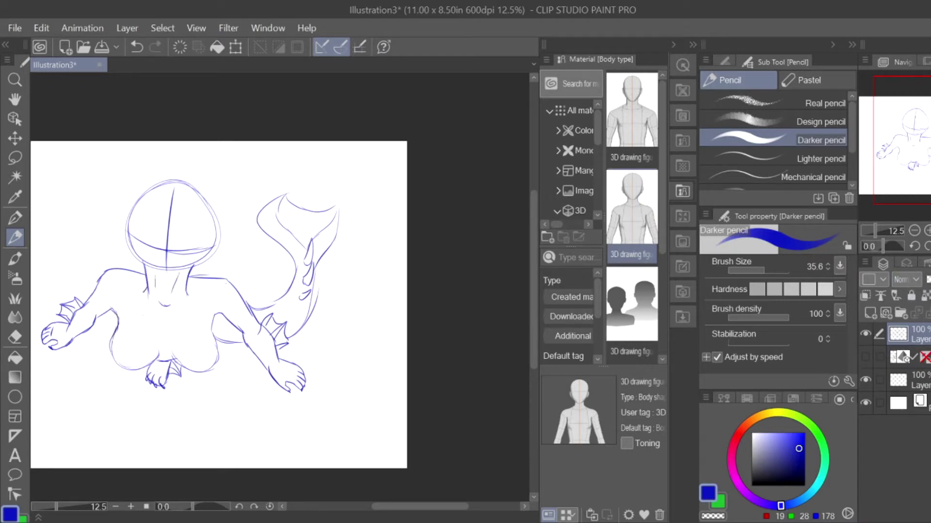
# Step: On a new layer above the body sketch faded to 43% opacity, sketch the muzzle, nose and jaw
pyautogui.hotkey('ctrl', 'shift', 'n')
pyautogui.hotkey('ctrl', '+')
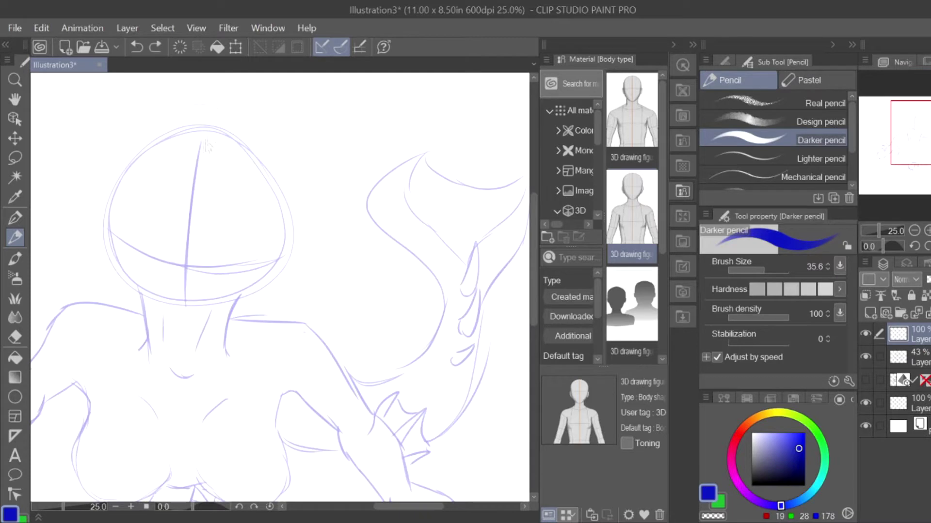
pyautogui.moveTo(166, 260); pyautogui.dragTo(170, 271)
pyautogui.moveTo(178, 293); pyautogui.dragTo(200, 292)
pyautogui.hotkey('ctrl', 'z')
pyautogui.hotkey('ctrl', 'z')
pyautogui.moveTo(174, 278)
pyautogui.mouseDown()
pyautogui.moveTo(203, 276)
pyautogui.moveTo(186, 303)
pyautogui.mouseUp()
pyautogui.moveTo(180, 283); pyautogui.dragTo(185, 287)
pyautogui.moveTo(151, 255)
pyautogui.mouseDown()
pyautogui.moveTo(158, 296)
pyautogui.moveTo(203, 312)
pyautogui.moveTo(222, 274)
pyautogui.mouseUp()
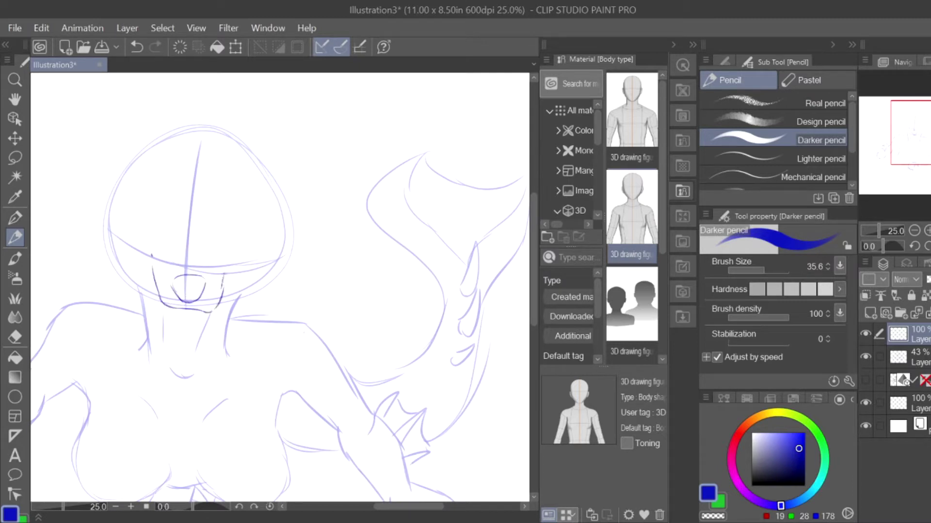
# Step: Sketch the upper eye curves, nose bridge, chin and cheek contours on the head guide
pyautogui.moveTo(176, 243); pyautogui.dragTo(200, 245)
pyautogui.moveTo(172, 222)
pyautogui.mouseDown()
pyautogui.moveTo(177, 246)
pyautogui.moveTo(240, 235)
pyautogui.mouseUp()
pyautogui.hotkey('ctrl', 'z')
pyautogui.moveTo(209, 250); pyautogui.dragTo(227, 249)
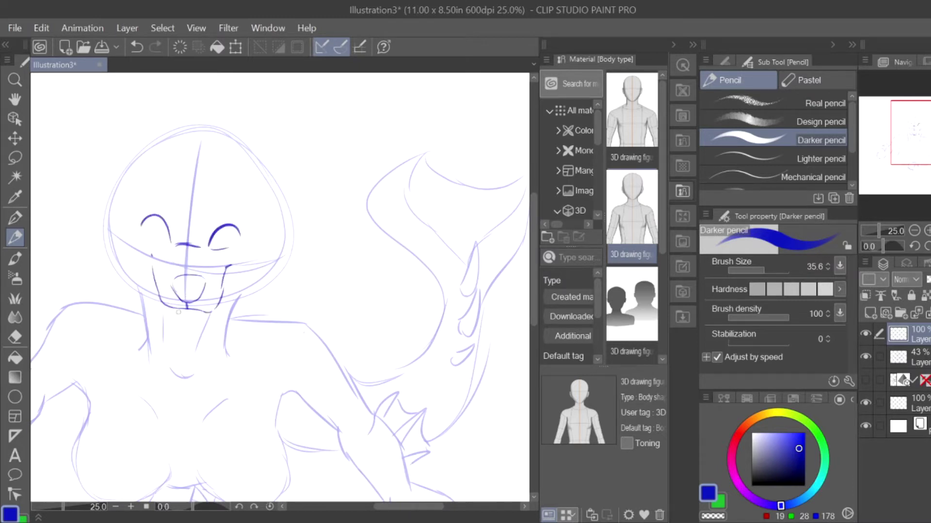
pyautogui.moveTo(170, 309); pyautogui.dragTo(209, 315)
pyautogui.moveTo(120, 223)
pyautogui.mouseDown()
pyautogui.moveTo(142, 286)
pyautogui.moveTo(162, 299)
pyautogui.mouseUp()
pyautogui.moveTo(215, 305)
pyautogui.mouseDown()
pyautogui.moveTo(267, 252)
pyautogui.moveTo(257, 269)
pyautogui.mouseUp()
# Step: Enlarge the face sketch to about 119% and fit it over the head guide
pyautogui.hotkey('ctrl', '-')
pyautogui.press('m')
pyautogui.hotkey('ctrl', 't')
pyautogui.moveTo(340, 168); pyautogui.dragTo(364, 191)
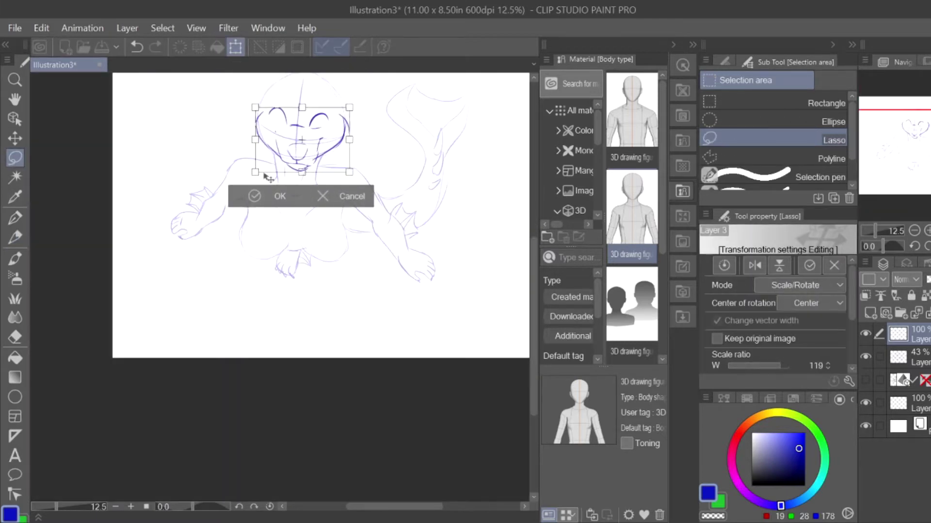
pyautogui.press('Return')
# Step: Draw the nose, mouth and chin in heavier lines and add freckle dots on the left cheek
pyautogui.press('p')
pyautogui.hotkey('ctrl', '+')
pyautogui.scroll(-3, 279, 251)
pyautogui.hotkey('ctrl', '+')
pyautogui.moveTo(260, 213)
pyautogui.mouseDown()
pyautogui.moveTo(337, 209)
pyautogui.moveTo(325, 261)
pyautogui.mouseUp()
pyautogui.moveTo(274, 244)
pyautogui.mouseDown()
pyautogui.moveTo(324, 260)
pyautogui.moveTo(324, 243)
pyautogui.moveTo(316, 254)
pyautogui.mouseUp()
pyautogui.moveTo(271, 233)
pyautogui.mouseDown()
pyautogui.moveTo(299, 270)
pyautogui.moveTo(359, 274)
pyautogui.mouseUp()
pyautogui.moveTo(381, 193); pyautogui.dragTo(339, 276)
pyautogui.moveTo(196, 159); pyautogui.dragTo(207, 163)
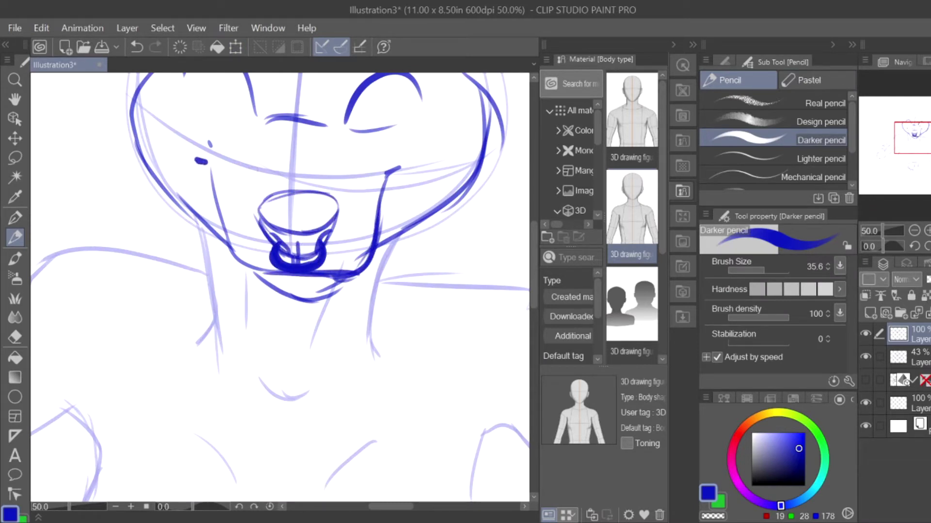
# Step: Draw the rounded muzzle arcs beside the nose and the two lines running up the snout bridge
pyautogui.moveTo(339, 175); pyautogui.dragTo(370, 216)
pyautogui.moveTo(254, 175)
pyautogui.mouseDown()
pyautogui.moveTo(233, 213)
pyautogui.moveTo(218, 201)
pyautogui.mouseUp()
pyautogui.hotkey('ctrl', 'z')
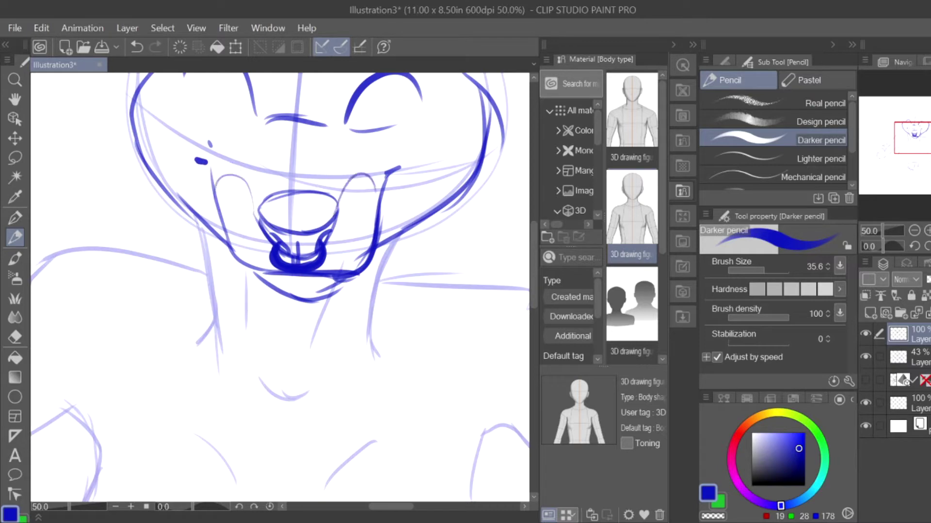
pyautogui.moveTo(259, 129); pyautogui.dragTo(252, 196)
pyautogui.moveTo(334, 127); pyautogui.dragTo(333, 204)
pyautogui.hotkey('ctrl', '-')
pyautogui.moveTo(395, 99); pyautogui.dragTo(404, 106)
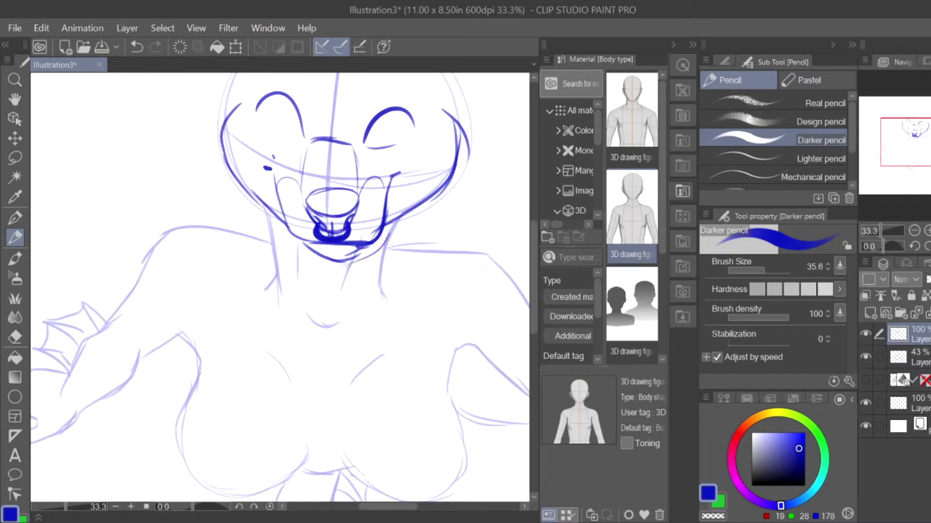
# Step: Add crease lines on the neck and sketch curved bands crossing over the chest
pyautogui.moveTo(390, 236); pyautogui.dragTo(344, 269)
pyautogui.moveTo(382, 275)
pyautogui.mouseDown()
pyautogui.moveTo(249, 426)
pyautogui.moveTo(231, 468)
pyautogui.mouseUp()
pyautogui.moveTo(409, 312); pyautogui.dragTo(233, 459)
pyautogui.moveTo(228, 318)
pyautogui.mouseDown()
pyautogui.moveTo(406, 450)
pyautogui.moveTo(403, 442)
pyautogui.mouseUp()
pyautogui.press('e')
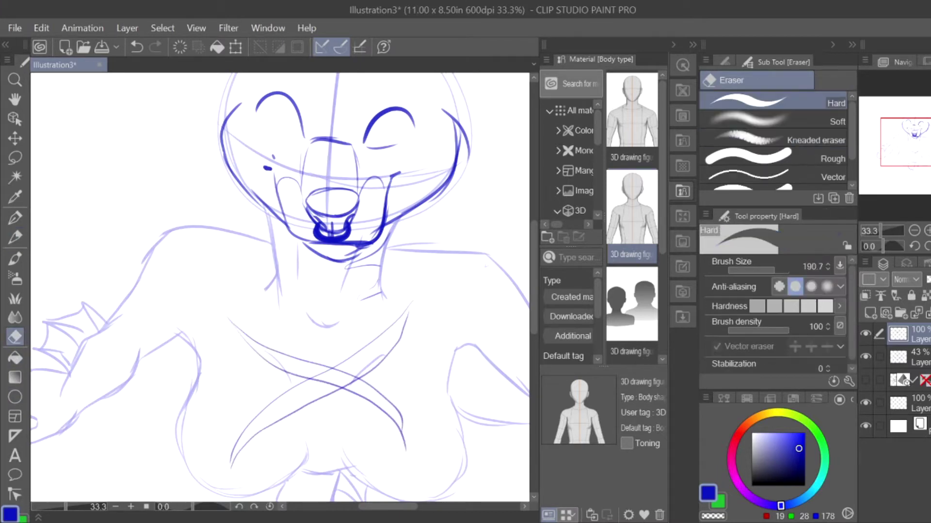
pyautogui.moveTo(318, 383)
pyautogui.mouseDown()
pyautogui.moveTo(349, 373)
pyautogui.moveTo(376, 390)
pyautogui.moveTo(354, 382)
pyautogui.mouseUp()
pyautogui.hotkey('ctrl', 'z')
# Step: Draw arched eyebrows above both eyes and outline the eyes with an iris
pyautogui.press('p')
pyautogui.scroll(-1, 280, 287)
pyautogui.moveTo(175, 266); pyautogui.dragTo(208, 241)
pyautogui.moveTo(257, 223)
pyautogui.mouseDown()
pyautogui.moveTo(288, 217)
pyautogui.moveTo(298, 230)
pyautogui.mouseUp()
pyautogui.hotkey('ctrl', 'z')
pyautogui.moveTo(175, 221); pyautogui.dragTo(212, 219)
pyautogui.moveTo(281, 247); pyautogui.dragTo(271, 245)
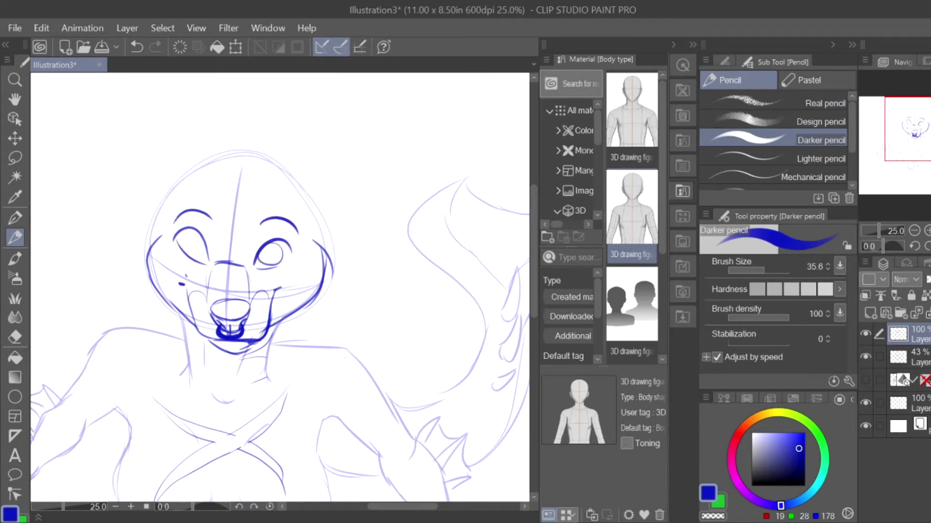
# Step: Add irises, pupils and eyelashes to both eyes and thicken the upper lids
pyautogui.hotkey('ctrl', 'z')
pyautogui.moveTo(201, 232)
pyautogui.mouseDown()
pyautogui.moveTo(191, 256)
pyautogui.moveTo(204, 264)
pyautogui.mouseUp()
pyautogui.hotkey('ctrl', 'z')
pyautogui.moveTo(290, 244); pyautogui.dragTo(304, 234)
pyautogui.moveTo(182, 232); pyautogui.dragTo(163, 237)
pyautogui.moveTo(190, 219); pyautogui.dragTo(184, 228)
pyautogui.moveTo(260, 255); pyautogui.dragTo(293, 243)
pyautogui.moveTo(208, 264); pyautogui.dragTo(176, 229)
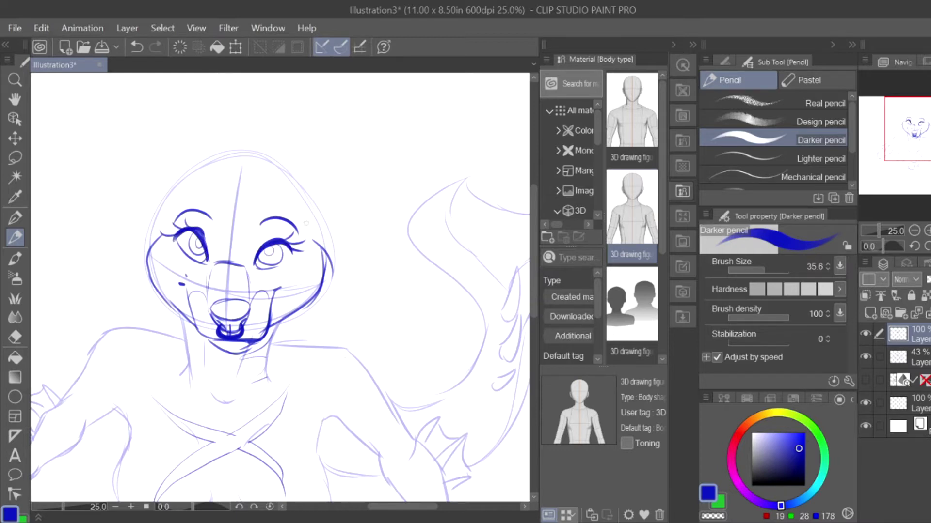
# Step: Sketch a bent horn with a pointed tip rising from the right side of the head
pyautogui.scroll(-3, 280, 291)
pyautogui.scroll(3, 280, 291)
pyautogui.moveTo(313, 207)
pyautogui.mouseDown()
pyautogui.moveTo(359, 97)
pyautogui.moveTo(302, 212)
pyautogui.mouseUp()
pyautogui.moveTo(343, 124); pyautogui.dragTo(294, 207)
pyautogui.moveTo(369, 116); pyautogui.dragTo(322, 147)
pyautogui.moveTo(356, 97); pyautogui.dragTo(300, 146)
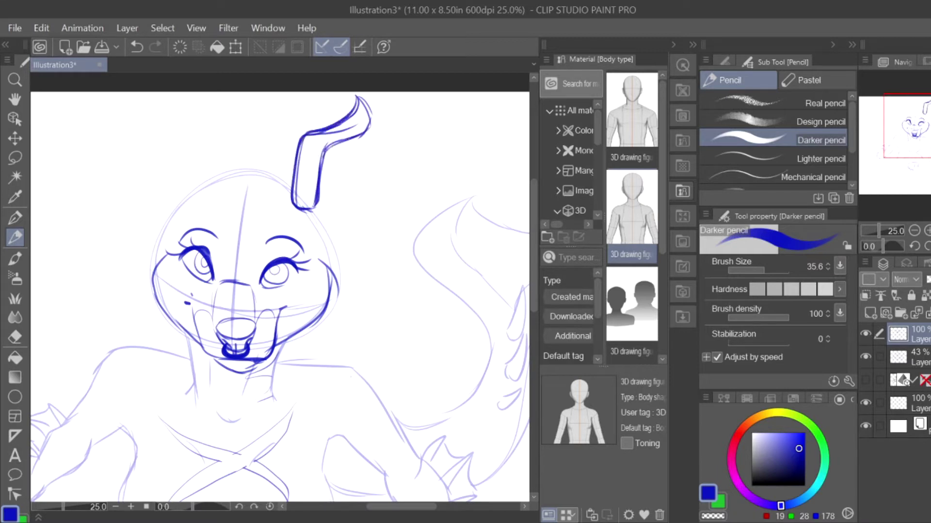
# Step: Draw a large webbed ear fin with three spines on the right side of the head
pyautogui.moveTo(323, 240)
pyautogui.mouseDown()
pyautogui.moveTo(407, 173)
pyautogui.moveTo(330, 252)
pyautogui.moveTo(433, 242)
pyautogui.moveTo(361, 279)
pyautogui.mouseUp()
pyautogui.moveTo(334, 300); pyautogui.dragTo(423, 338)
pyautogui.moveTo(422, 338); pyautogui.dragTo(322, 315)
pyautogui.moveTo(401, 200)
pyautogui.mouseDown()
pyautogui.moveTo(411, 229)
pyautogui.moveTo(431, 243)
pyautogui.mouseUp()
pyautogui.moveTo(432, 245)
pyautogui.mouseDown()
pyautogui.moveTo(411, 297)
pyautogui.moveTo(424, 346)
pyautogui.mouseUp()
pyautogui.moveTo(424, 345); pyautogui.dragTo(374, 339)
# Step: Rework the upper end of the horn, extending its tip to the canvas edge
pyautogui.press('e')
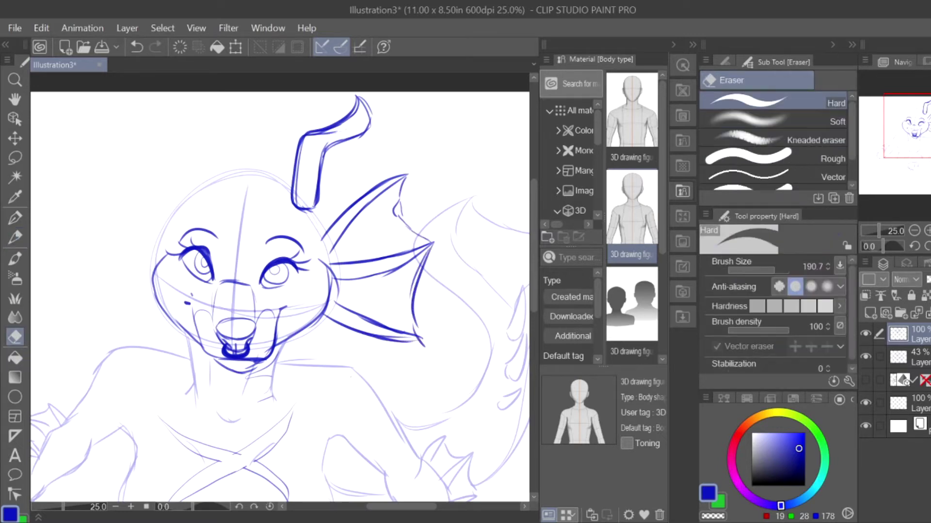
pyautogui.moveTo(308, 134); pyautogui.dragTo(336, 129)
pyautogui.moveTo(369, 96)
pyautogui.mouseDown()
pyautogui.moveTo(357, 127)
pyautogui.moveTo(368, 126)
pyautogui.moveTo(344, 138)
pyautogui.moveTo(324, 127)
pyautogui.mouseUp()
# Step: Sketch the hair sweeping from the horn across the forehead and down the left side of the face
pyautogui.press('p')
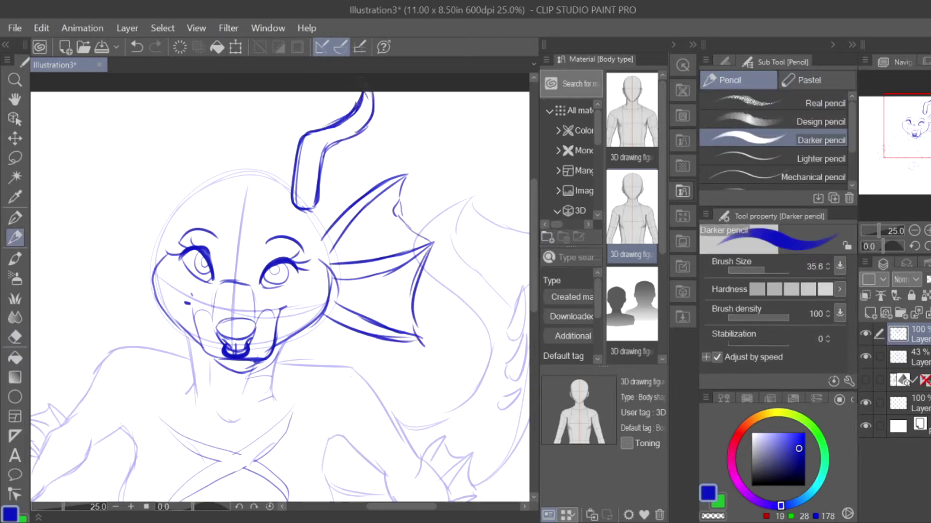
pyautogui.moveTo(293, 171); pyautogui.dragTo(132, 259)
pyautogui.moveTo(291, 186); pyautogui.dragTo(124, 358)
pyautogui.moveTo(133, 240); pyautogui.dragTo(111, 334)
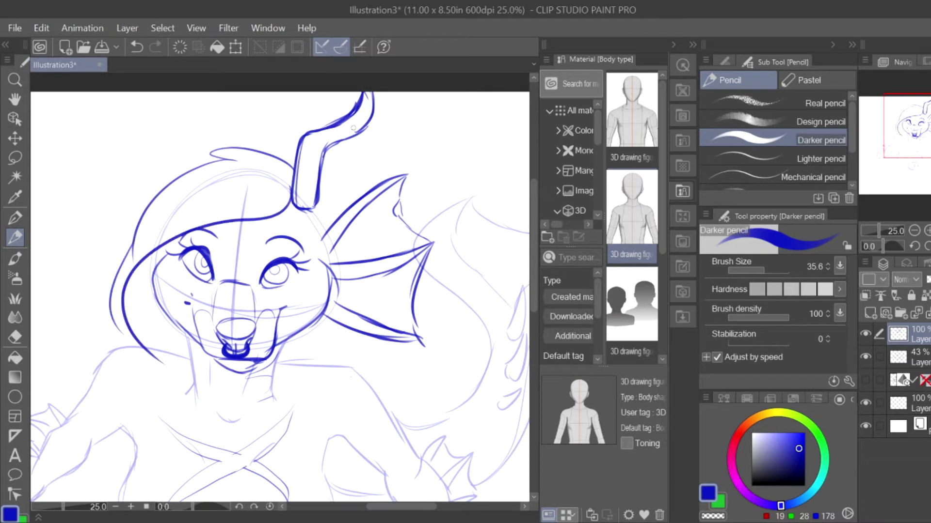
# Step: Scale down the face and body sketch layers together and shift them lower on the canvas
pyautogui.hotkey('ctrl', '-')
pyautogui.click(879, 357)
pyautogui.click(879, 380)
pyautogui.hotkey('ctrl', 't')
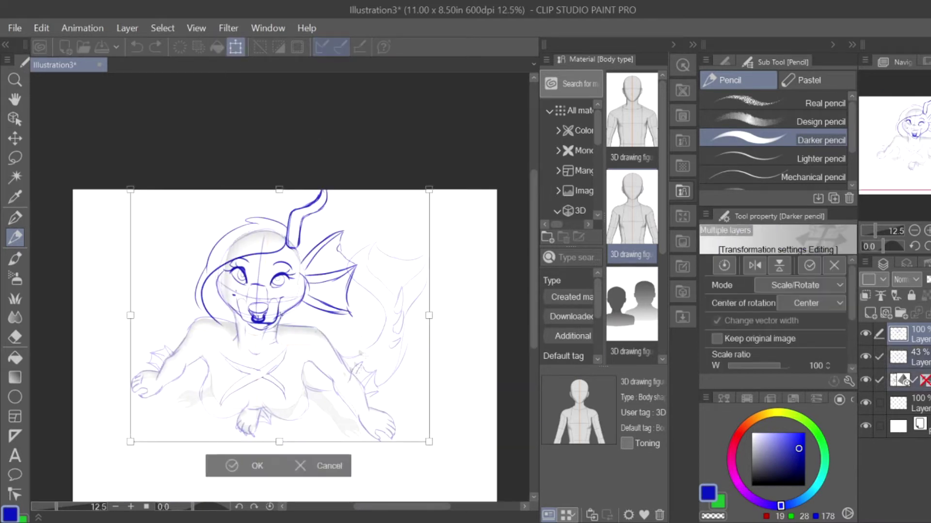
pyautogui.click(323, 471)
pyautogui.hotkey('ctrl', 't')
pyautogui.press('Escape')
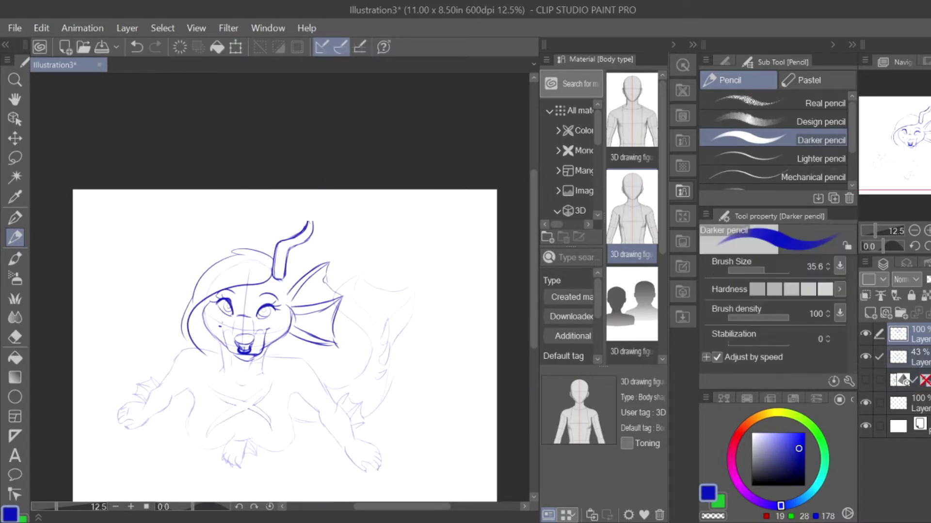
# Step: Flip the view to draw a matching second horn on the other side of the head, then restore the view
pyautogui.hotkey('ctrl', '+')
pyautogui.press('h')
pyautogui.hotkey('ctrl', '+')
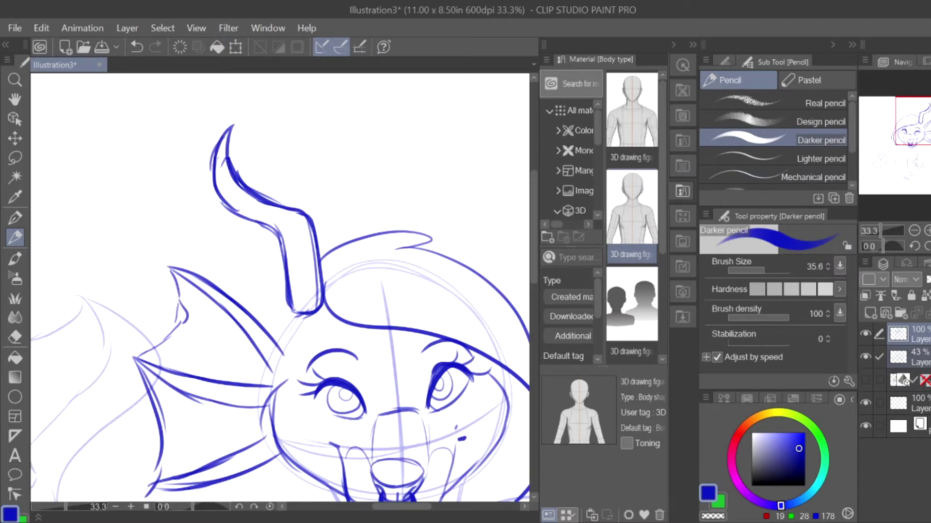
pyautogui.moveTo(359, 266)
pyautogui.mouseDown()
pyautogui.moveTo(397, 125)
pyautogui.moveTo(385, 286)
pyautogui.mouseUp()
pyautogui.moveTo(355, 270); pyautogui.dragTo(395, 123)
pyautogui.moveTo(411, 155); pyautogui.dragTo(382, 233)
pyautogui.press('h')
pyautogui.hotkey('ctrl', '-')
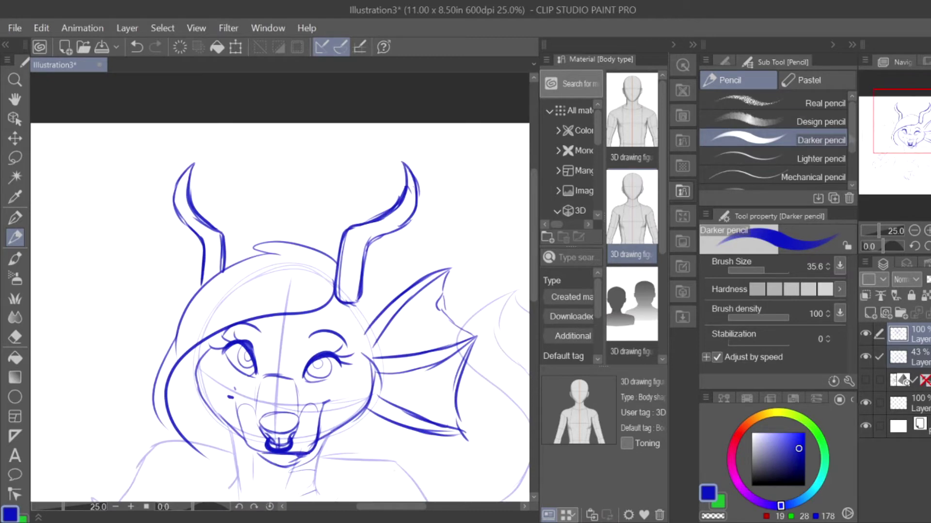
# Step: Sketch a hair strand that falls beside the face and curls out beneath the ear fin
pyautogui.moveTo(357, 414); pyautogui.dragTo(306, 278)
pyautogui.moveTo(305, 277)
pyautogui.mouseDown()
pyautogui.moveTo(297, 311)
pyautogui.moveTo(349, 330)
pyautogui.mouseUp()
pyautogui.moveTo(324, 275); pyautogui.dragTo(320, 307)
pyautogui.hotkey('ctrl', 'z')
pyautogui.moveTo(318, 296)
pyautogui.mouseDown()
pyautogui.moveTo(390, 347)
pyautogui.moveTo(364, 354)
pyautogui.mouseUp()
pyautogui.hotkey('ctrl', 'z')
pyautogui.hotkey('ctrl', '-')
pyautogui.hotkey('ctrl', '-')
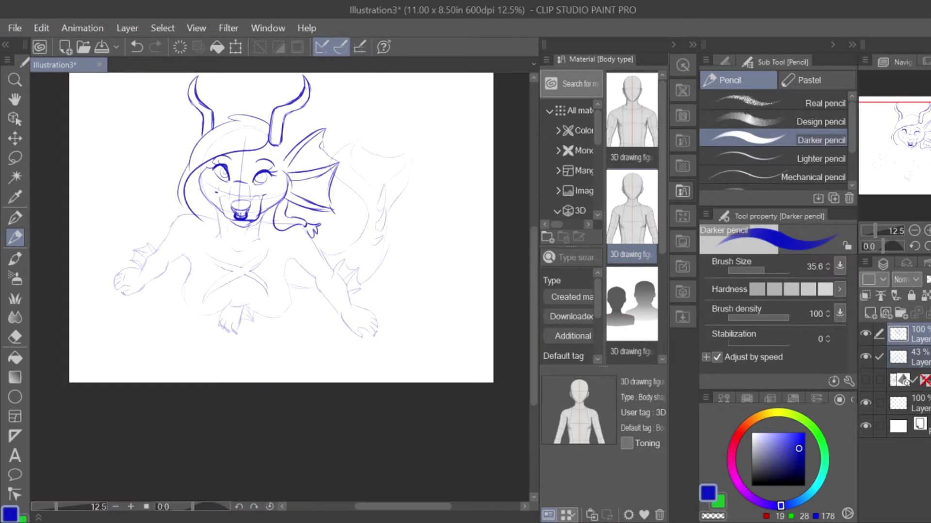
# Step: Add outer hair locks on the left, volume strokes on the crown, and strands behind the ear fin
pyautogui.moveTo(204, 121); pyautogui.dragTo(163, 165)
pyautogui.moveTo(184, 151); pyautogui.dragTo(189, 214)
pyautogui.moveTo(214, 116); pyautogui.dragTo(265, 106)
pyautogui.moveTo(309, 136); pyautogui.dragTo(284, 125)
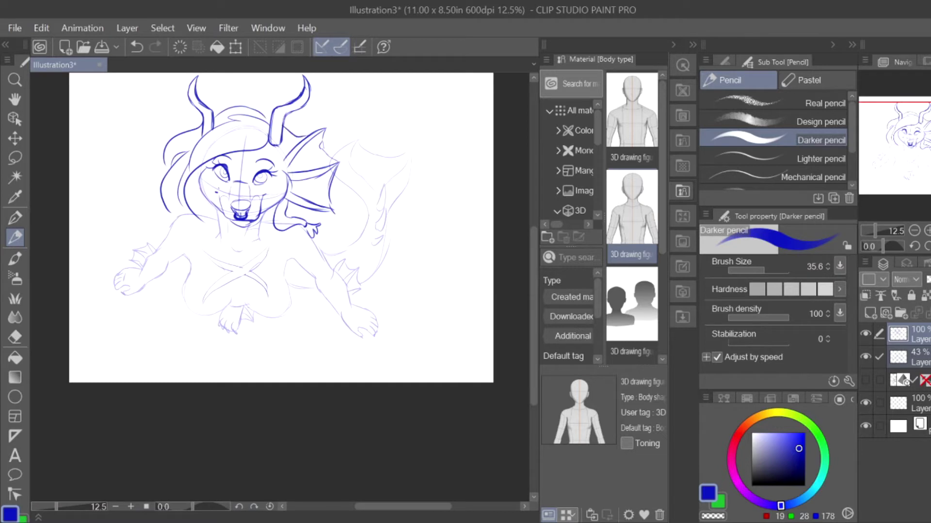
pyautogui.moveTo(310, 155); pyautogui.dragTo(318, 163)
pyautogui.moveTo(319, 174)
pyautogui.mouseDown()
pyautogui.moveTo(339, 228)
pyautogui.moveTo(318, 245)
pyautogui.mouseUp()
# Step: Flip the view and refine the hair strands framing both sides of the face, erasing overlapping lines
pyautogui.press('h')
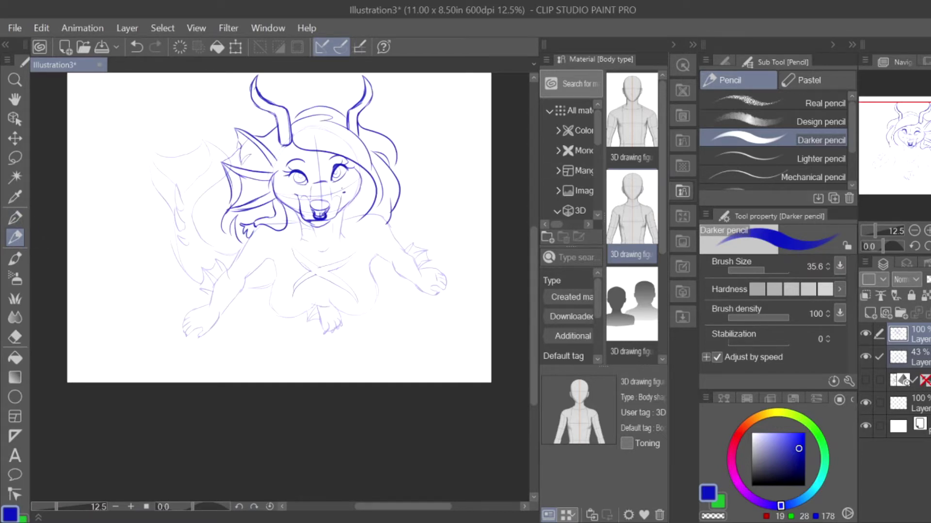
pyautogui.moveTo(291, 140); pyautogui.dragTo(271, 183)
pyautogui.moveTo(296, 143); pyautogui.dragTo(277, 180)
pyautogui.press('e')
pyautogui.moveTo(296, 137)
pyautogui.mouseDown()
pyautogui.moveTo(275, 158)
pyautogui.moveTo(293, 214)
pyautogui.mouseUp()
pyautogui.press('p')
pyautogui.moveTo(369, 168); pyautogui.dragTo(345, 213)
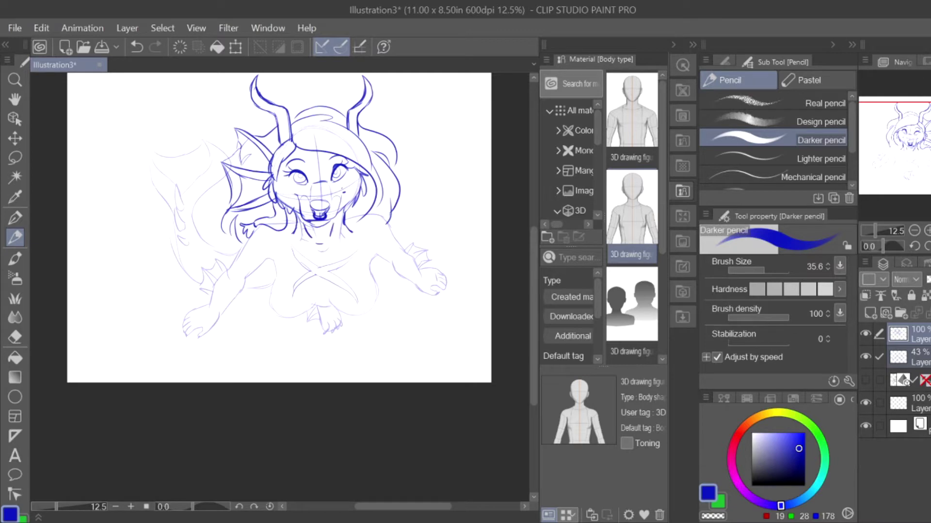
# Step: Draw the second webbed ear fin on the bare side of the head, with spines reaching out to pointed tips
pyautogui.moveTo(371, 156); pyautogui.dragTo(415, 126)
pyautogui.hotkey('ctrl', 'z')
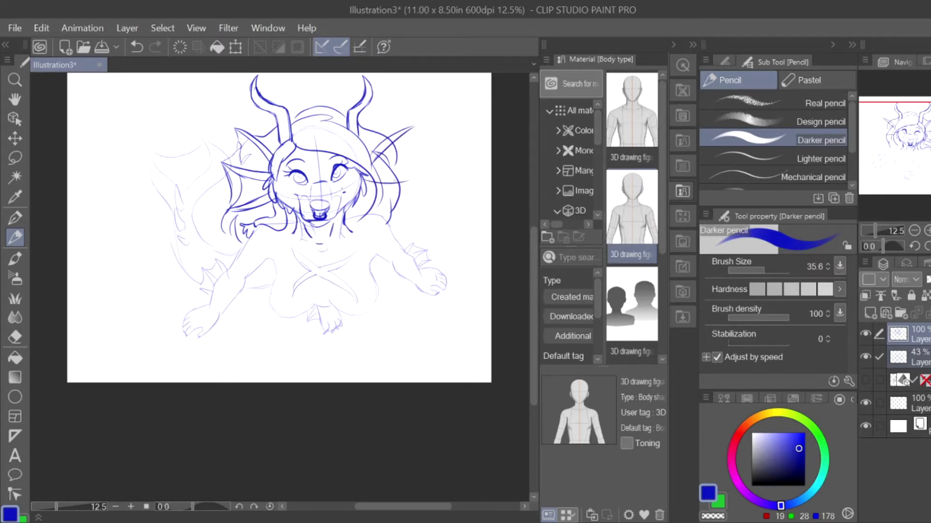
pyautogui.moveTo(364, 184); pyautogui.dragTo(418, 178)
pyautogui.moveTo(417, 180)
pyautogui.mouseDown()
pyautogui.moveTo(383, 191)
pyautogui.moveTo(385, 221)
pyautogui.moveTo(397, 203)
pyautogui.mouseUp()
pyautogui.hotkey('ctrl', 'z')
pyautogui.moveTo(392, 212); pyautogui.dragTo(418, 178)
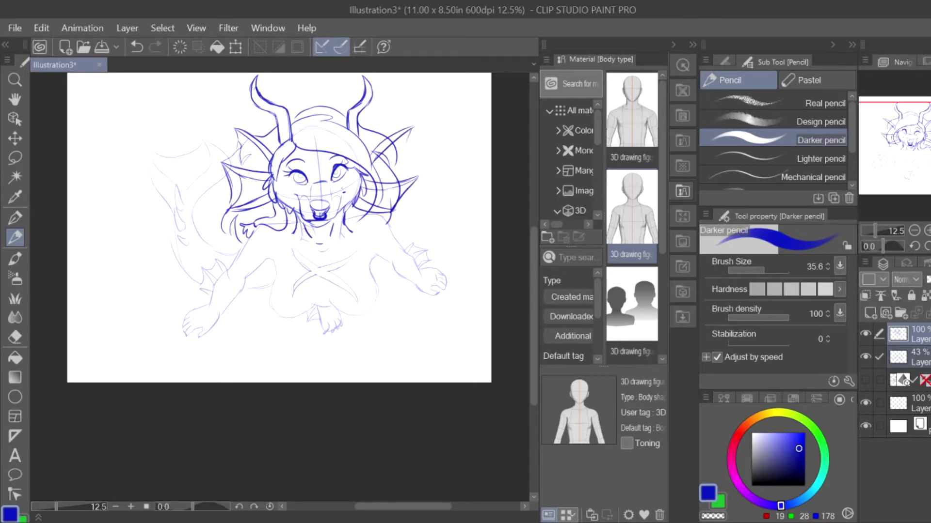
pyautogui.moveTo(412, 130); pyautogui.dragTo(417, 177)
# Step: Mirror the view and transform the selected sketch layers, enlarging and slightly rotating the character on the canvas
pyautogui.press('h')
pyautogui.hotkey('ctrl', '-')
pyautogui.hotkey('ctrl', 't')
pyautogui.moveTo(369, 335); pyautogui.dragTo(378, 290)
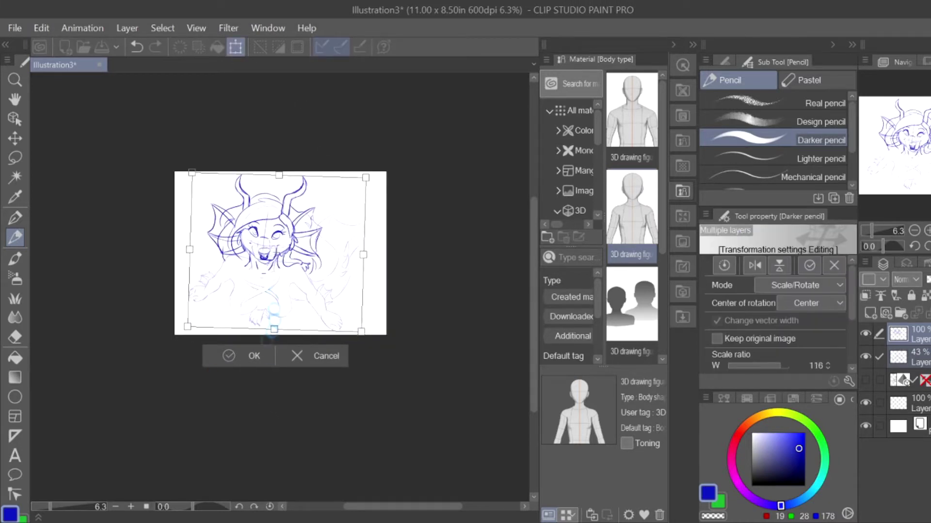
pyautogui.click(254, 355)
# Step: Clean up overlapping strokes where the new ear fin meets the hair
pyautogui.click(15, 336)
pyautogui.scroll(4, 229, 236)
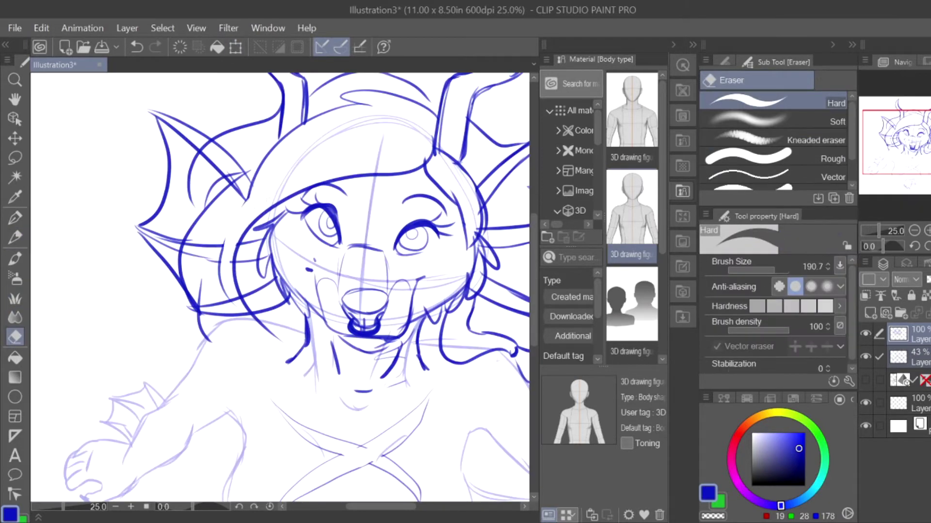
pyautogui.press('p')
pyautogui.press('e')
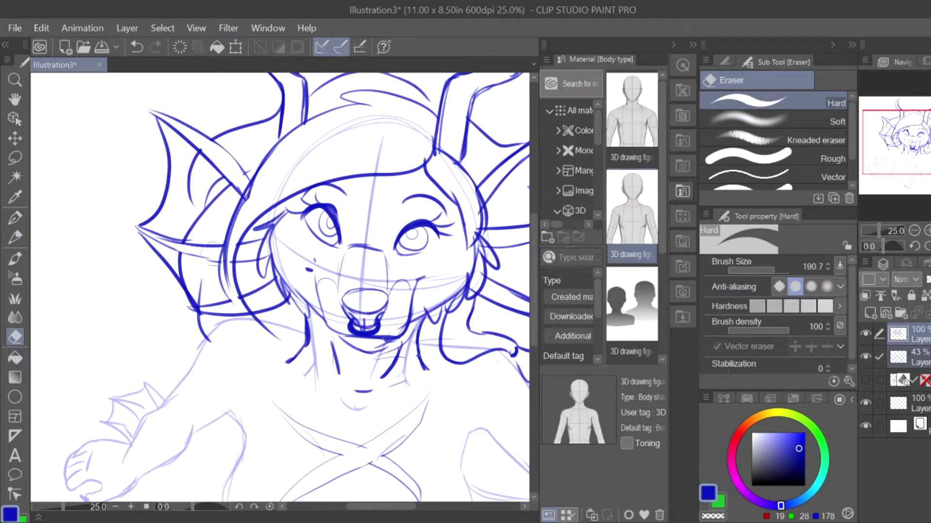
pyautogui.hotkey('ctrl', '-')
pyautogui.hotkey('ctrl', '-')
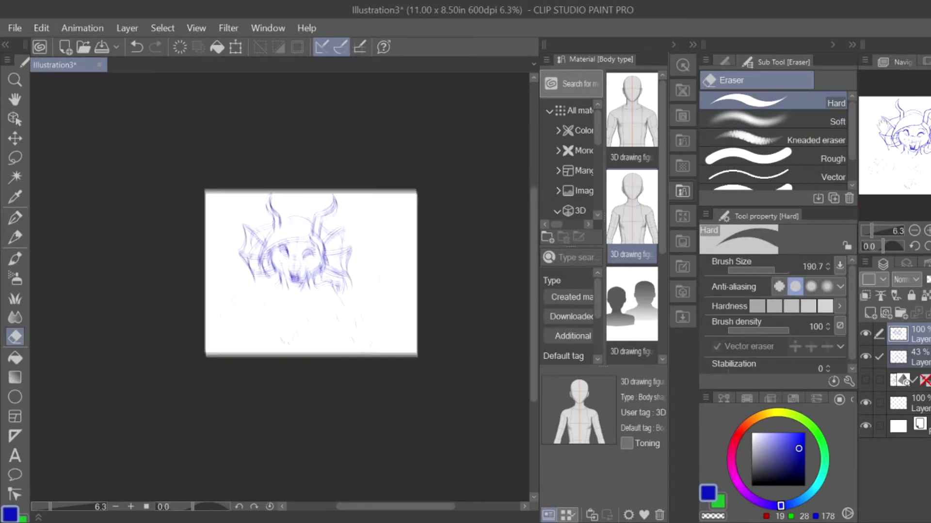
# Step: Sketch small round markings on the arms near the elbows
pyautogui.press('p')
pyautogui.scroll(4, 305, 235)
pyautogui.moveTo(175, 265)
pyautogui.mouseDown()
pyautogui.moveTo(199, 293)
pyautogui.moveTo(209, 290)
pyautogui.mouseUp()
pyautogui.hotkey('ctrl', '-')
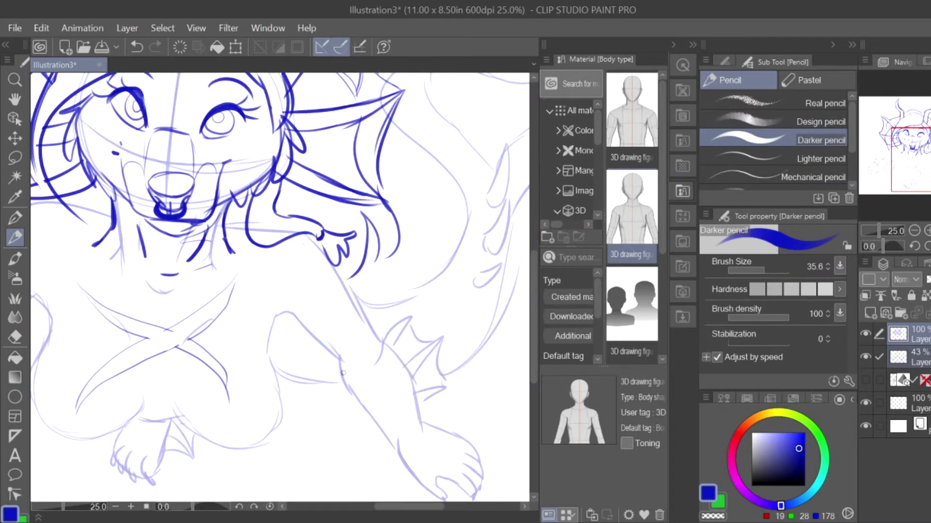
pyautogui.hotkey('ctrl', '-')
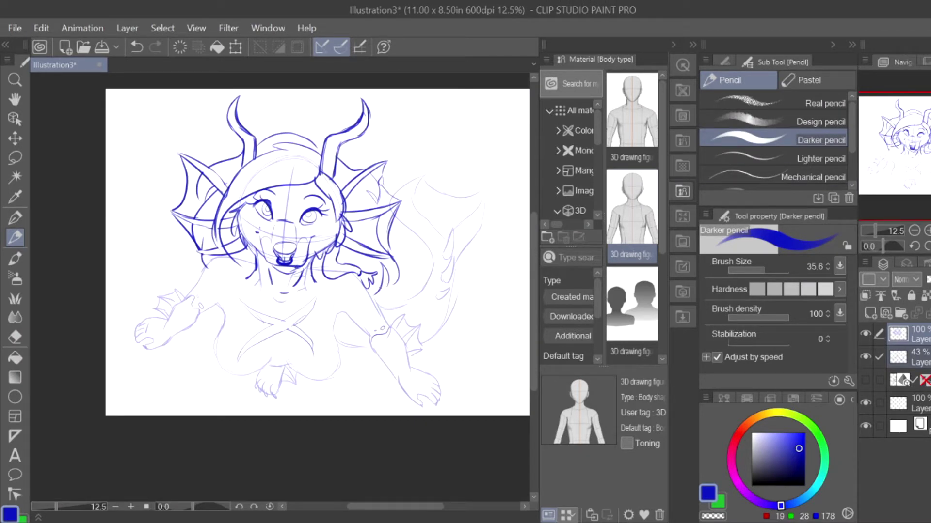
# Step: Erase the horn on the right side of the head and redraw it with a smoother, wider curve
pyautogui.scroll(1, 323, 117)
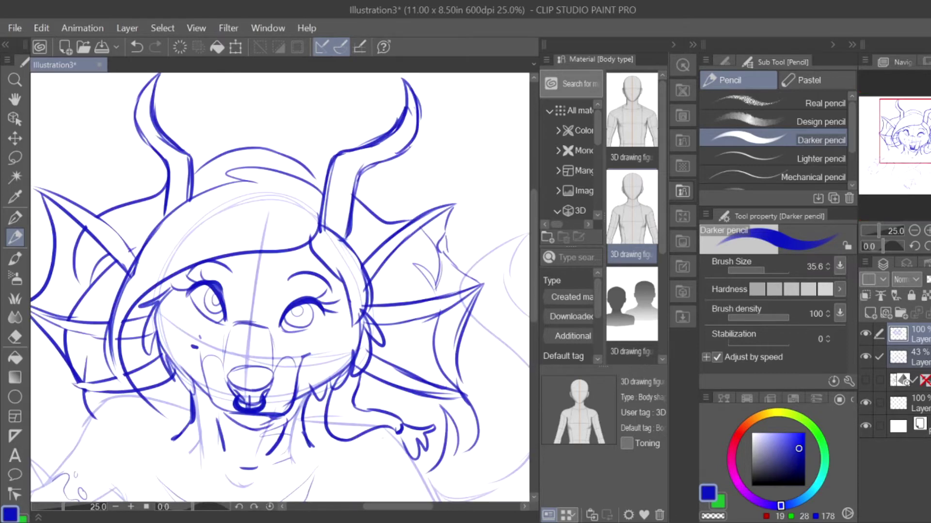
pyautogui.press('e')
pyautogui.moveTo(339, 233); pyautogui.dragTo(417, 82)
pyautogui.press('p')
pyautogui.moveTo(329, 170)
pyautogui.mouseDown()
pyautogui.moveTo(407, 83)
pyautogui.moveTo(427, 165)
pyautogui.moveTo(347, 213)
pyautogui.moveTo(349, 245)
pyautogui.moveTo(352, 180)
pyautogui.mouseUp()
pyautogui.press('e')
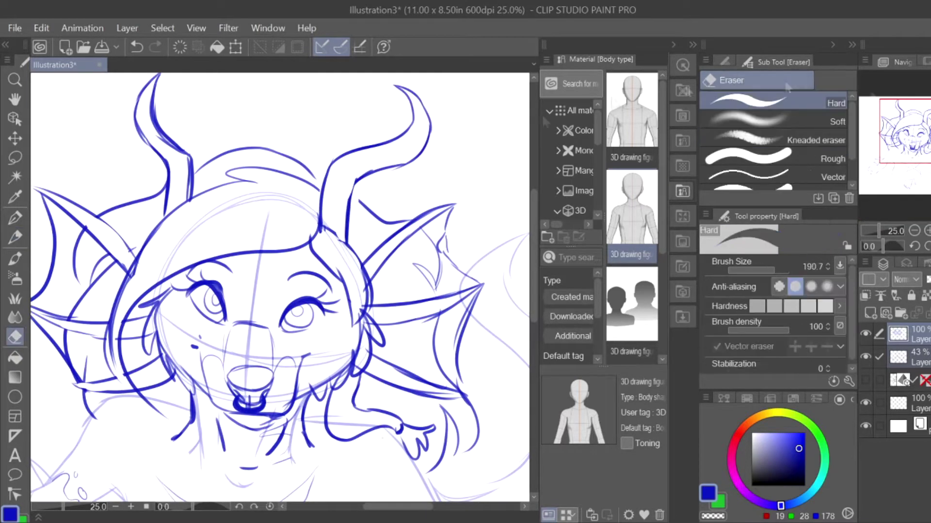
# Step: Flip the view, then erase and redraw the other horn to match the reshaped one
pyautogui.press('v')
pyautogui.press('h')
pyautogui.moveTo(383, 218); pyautogui.dragTo(417, 80)
pyautogui.press('p')
pyautogui.moveTo(417, 132)
pyautogui.mouseDown()
pyautogui.moveTo(359, 198)
pyautogui.moveTo(434, 122)
pyautogui.moveTo(423, 87)
pyautogui.moveTo(446, 155)
pyautogui.moveTo(387, 180)
pyautogui.mouseUp()
pyautogui.hotkey('ctrl', 'z')
pyautogui.moveTo(442, 143); pyautogui.dragTo(349, 223)
# Step: Sketch the rounded lower contour of the torso beside the small central foot
pyautogui.hotkey('ctrl', '-')
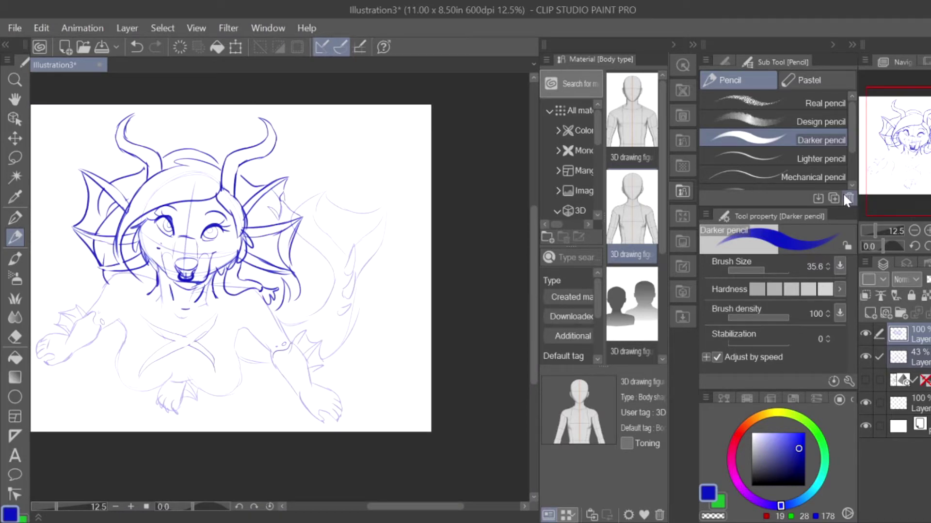
pyautogui.moveTo(187, 377); pyautogui.dragTo(240, 341)
pyautogui.moveTo(218, 266); pyautogui.dragTo(284, 253)
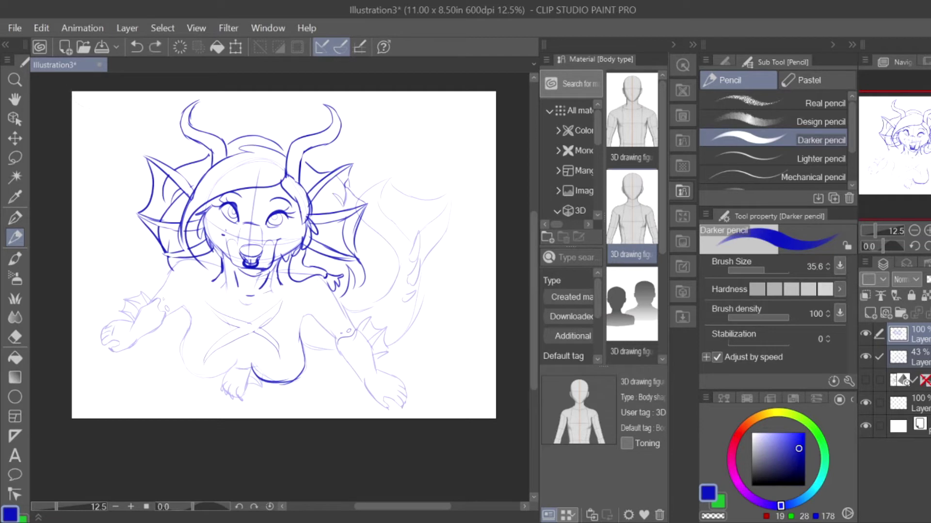
# Step: Add a new layer and sketch background bubbles beside the character and flowing wavy shapes along the canvas's upper edge
pyautogui.click(871, 313)
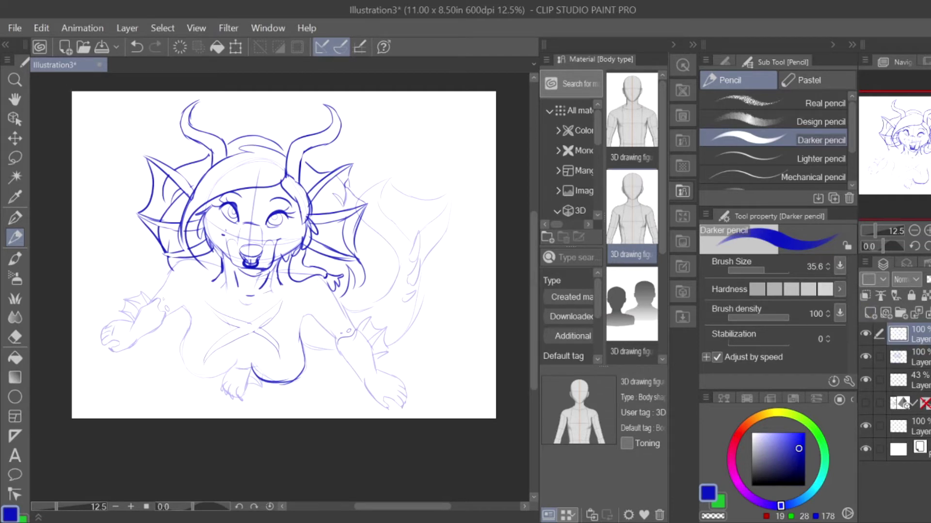
pyautogui.moveTo(127, 256); pyautogui.dragTo(121, 257)
pyautogui.moveTo(75, 102)
pyautogui.mouseDown()
pyautogui.moveTo(162, 120)
pyautogui.moveTo(184, 133)
pyautogui.mouseUp()
pyautogui.moveTo(75, 130)
pyautogui.mouseDown()
pyautogui.moveTo(190, 138)
pyautogui.moveTo(260, 116)
pyautogui.mouseUp()
pyautogui.moveTo(196, 94); pyautogui.dragTo(203, 115)
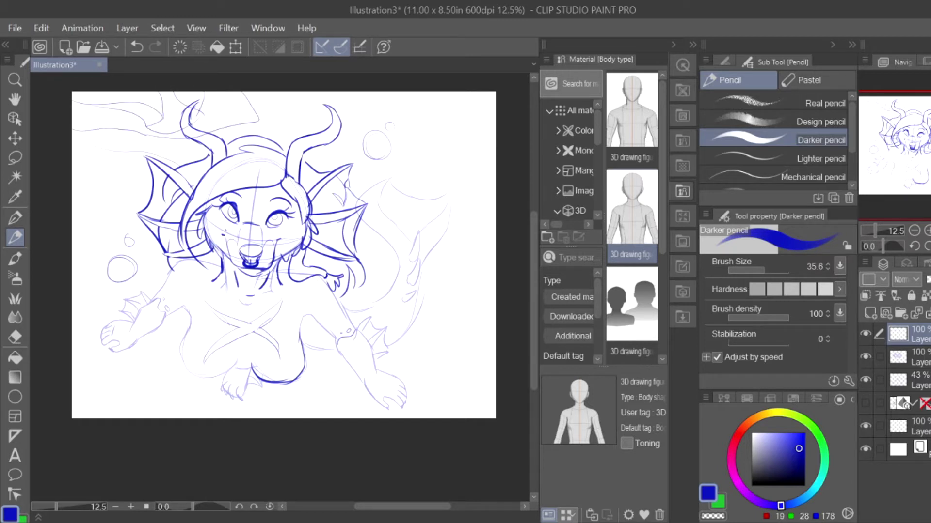
# Step: Extend the wavy background lines across the top of the scene and add slanted light rays and small details beside the tail
pyautogui.moveTo(197, 156)
pyautogui.mouseDown()
pyautogui.moveTo(308, 125)
pyautogui.moveTo(410, 130)
pyautogui.moveTo(496, 105)
pyautogui.mouseUp()
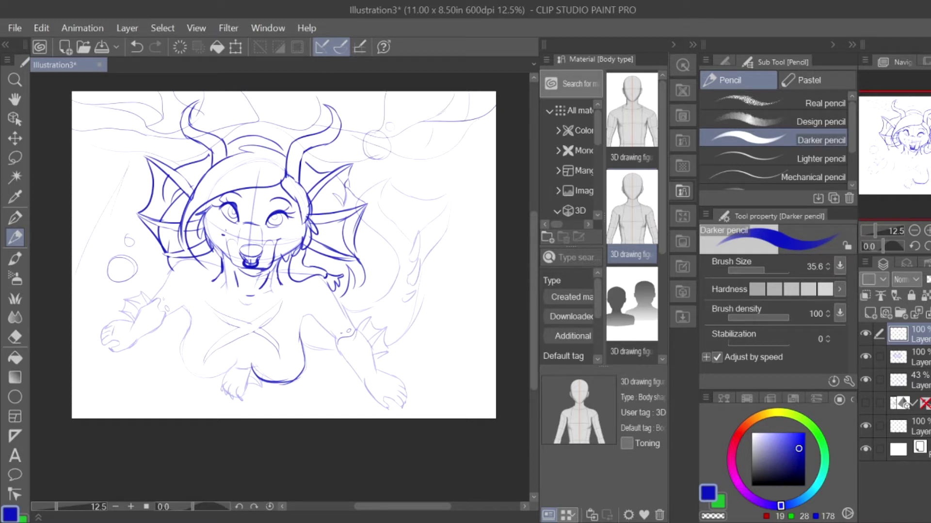
pyautogui.moveTo(443, 179); pyautogui.dragTo(472, 291)
pyautogui.moveTo(450, 181); pyautogui.dragTo(493, 278)
pyautogui.moveTo(439, 332); pyautogui.dragTo(436, 334)
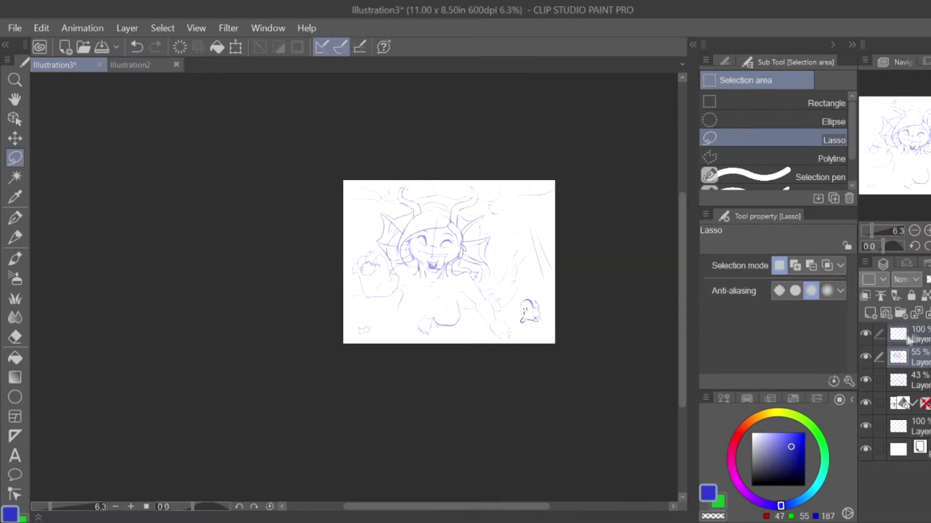
# Step: Set the G-pen to brush size 6.0 and ink the upper corners and tapering sides of the nose
pyautogui.press('p')
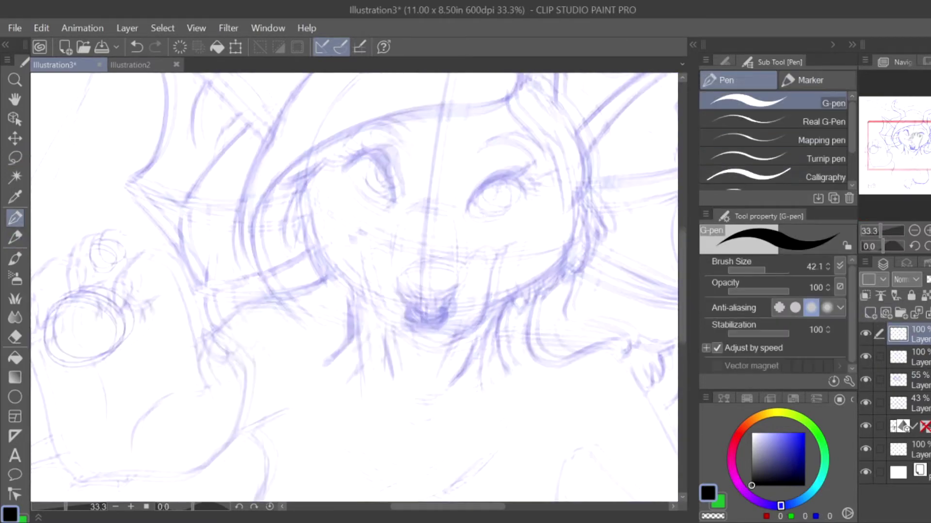
pyautogui.hotkey('ctrl', 'alt', '0')
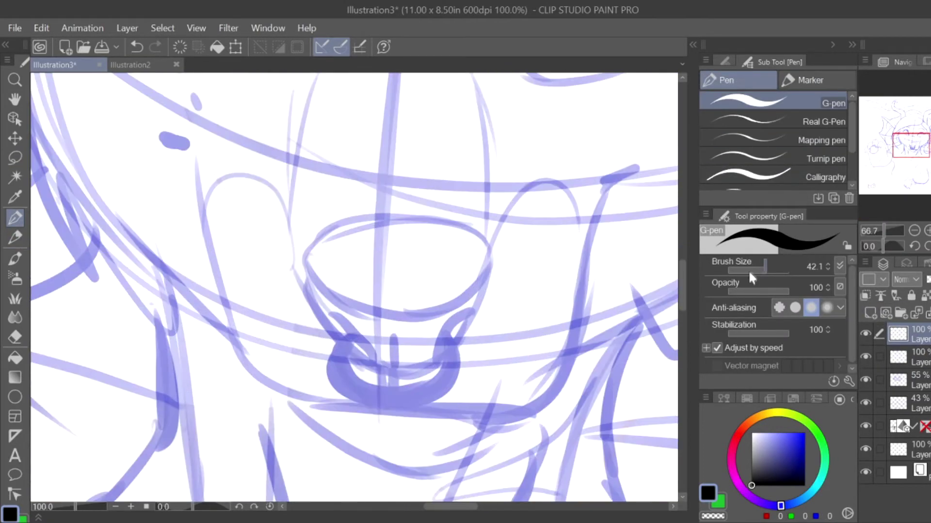
pyautogui.click(749, 270)
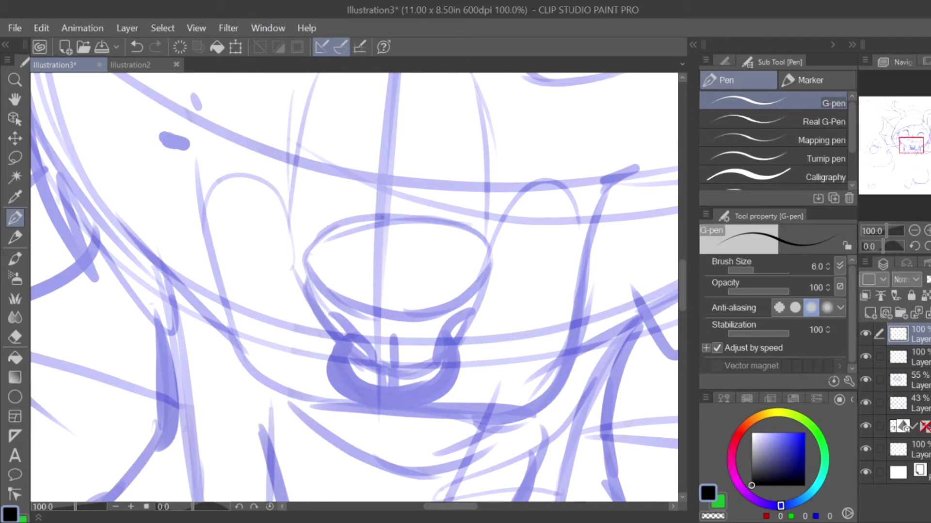
pyautogui.moveTo(364, 216)
pyautogui.mouseDown()
pyautogui.moveTo(490, 272)
pyautogui.moveTo(457, 342)
pyautogui.mouseUp()
pyautogui.hotkey('ctrl', '+')
pyautogui.hotkey('ctrl', '+')
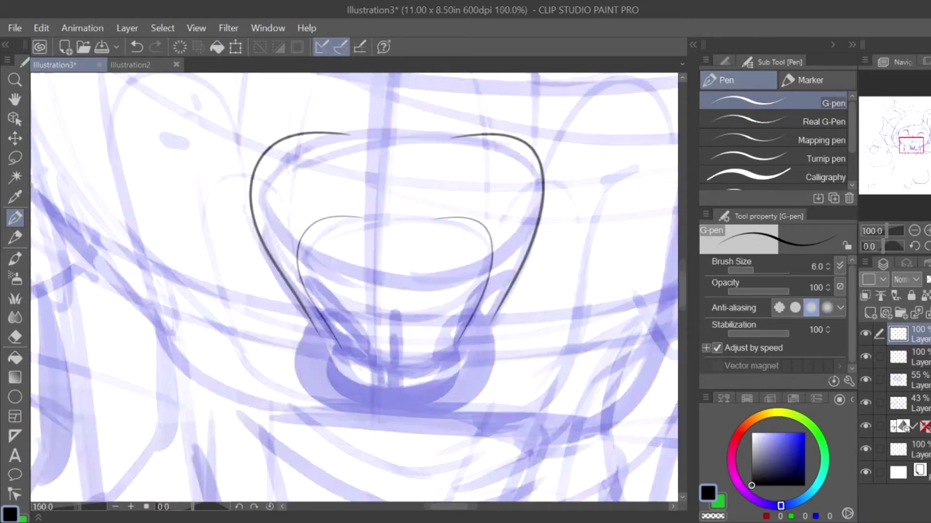
# Step: Ink the curved bottom edge of the nose and erase the line end that overshoots it
pyautogui.moveTo(343, 350); pyautogui.dragTo(457, 341)
pyautogui.hotkey('ctrl', 'z')
pyautogui.moveTo(278, 285); pyautogui.dragTo(552, 264)
pyautogui.press('e')
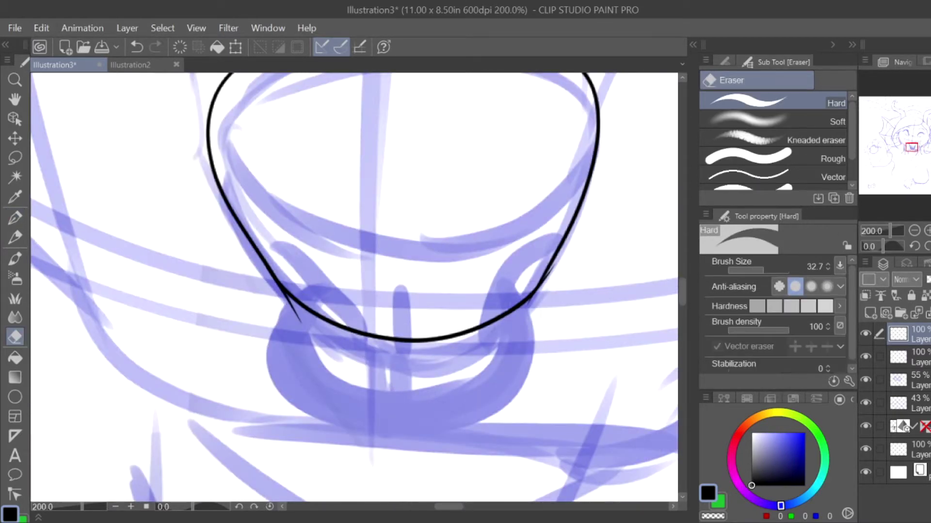
pyautogui.moveTo(287, 294); pyautogui.dragTo(301, 321)
pyautogui.click(15, 219)
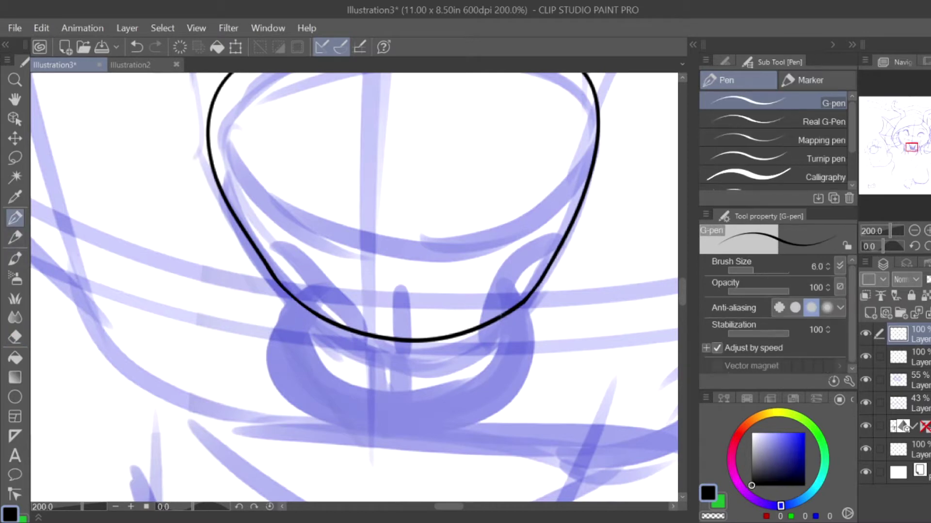
# Step: Ink the nose's short vertical center groove and the curled nostril on its right side
pyautogui.hotkey('ctrl', 'z')
pyautogui.moveTo(410, 280); pyautogui.dragTo(408, 339)
pyautogui.moveTo(521, 214); pyautogui.dragTo(528, 296)
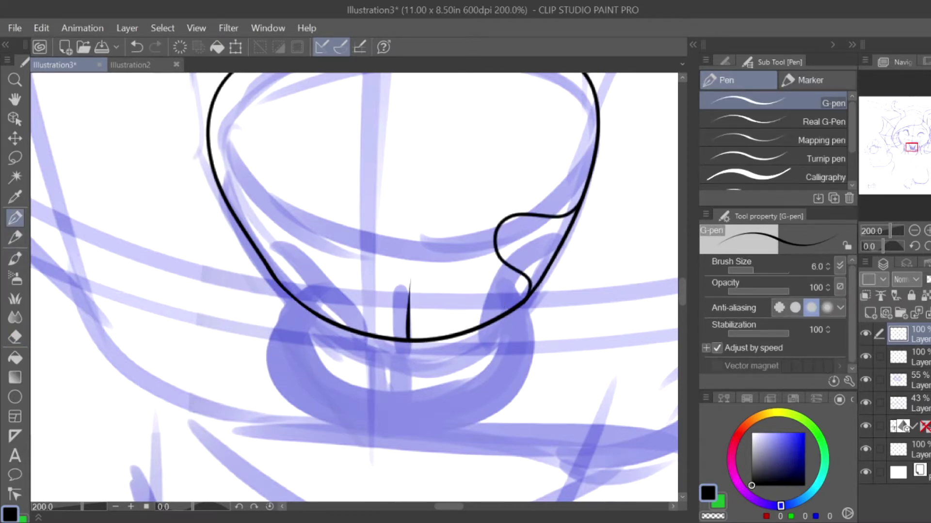
# Step: Flip the view to ink a matching nostril on the other side of the nose, then restore the view
pyautogui.press('h')
pyautogui.moveTo(468, 213)
pyautogui.mouseDown()
pyautogui.moveTo(387, 233)
pyautogui.moveTo(418, 297)
pyautogui.mouseUp()
pyautogui.hotkey('ctrl', 'z')
pyautogui.moveTo(466, 227)
pyautogui.mouseDown()
pyautogui.moveTo(388, 259)
pyautogui.moveTo(389, 307)
pyautogui.moveTo(453, 219)
pyautogui.moveTo(466, 224)
pyautogui.moveTo(374, 265)
pyautogui.moveTo(403, 303)
pyautogui.mouseUp()
pyautogui.hotkey('ctrl', 'z')
pyautogui.hotkey('ctrl', 'z')
pyautogui.press('h')
pyautogui.scroll(-4, 345, 298)
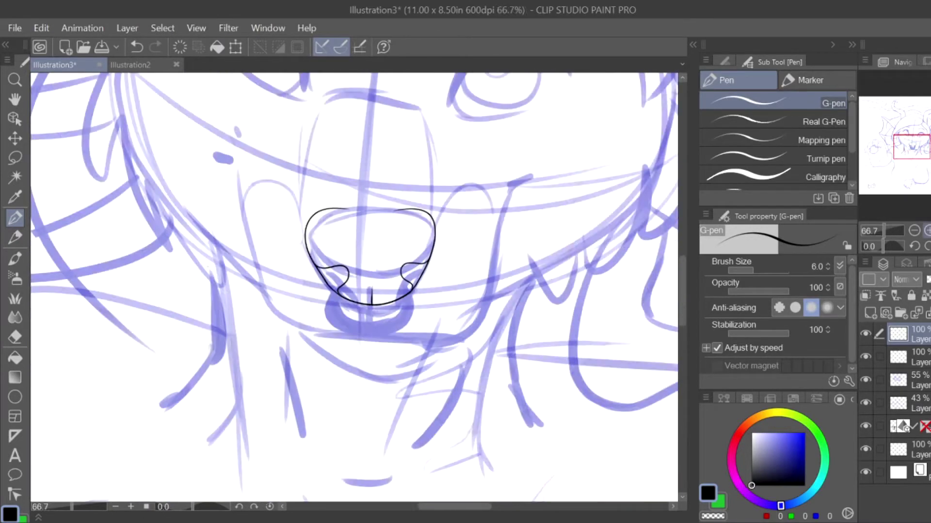
# Step: Ink a sweeping downward curve across the nose from one side to the other, above the nostrils
pyautogui.scroll(1, 330, 320)
pyautogui.moveTo(282, 198)
pyautogui.mouseDown()
pyautogui.moveTo(316, 223)
pyautogui.moveTo(448, 222)
pyautogui.moveTo(476, 211)
pyautogui.mouseUp()
pyautogui.scroll(2, 322, 180)
pyautogui.scroll(-2, 354, 291)
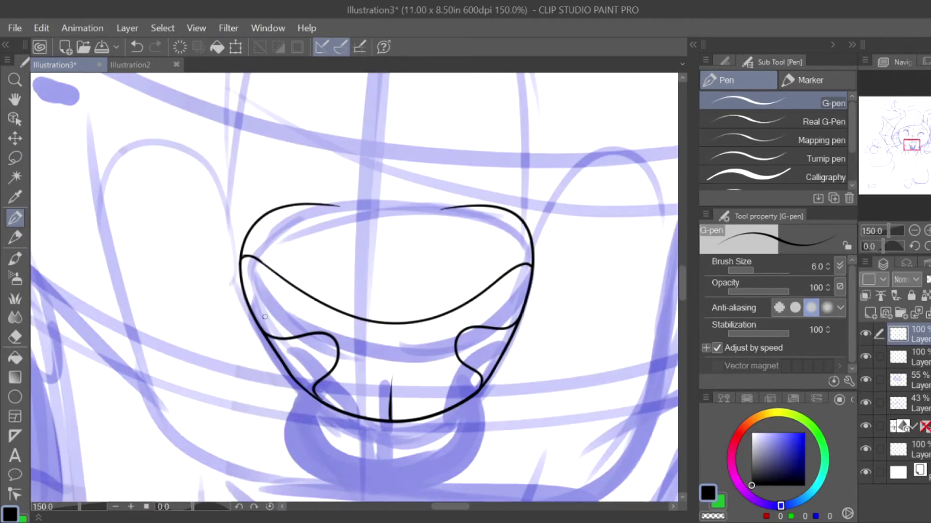
# Step: Refine the lower center groove of the nose and ink a thin vertical contour line above the sweeping curve
pyautogui.press('e')
pyautogui.scroll(2, 441, 417)
pyautogui.moveTo(442, 400); pyautogui.dragTo(441, 437)
pyautogui.scroll(-2, 354, 291)
pyautogui.press('p')
pyautogui.scroll(1, 354, 291)
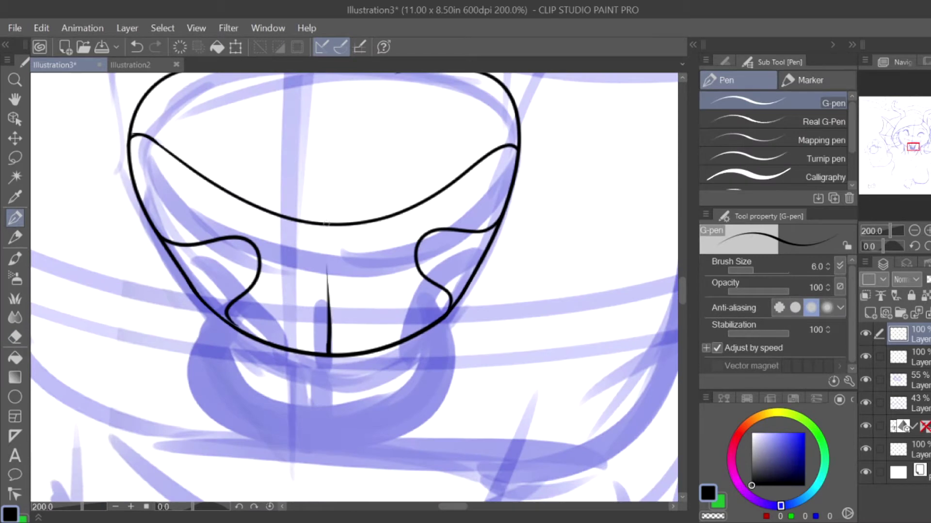
pyautogui.scroll(-1, 327, 223)
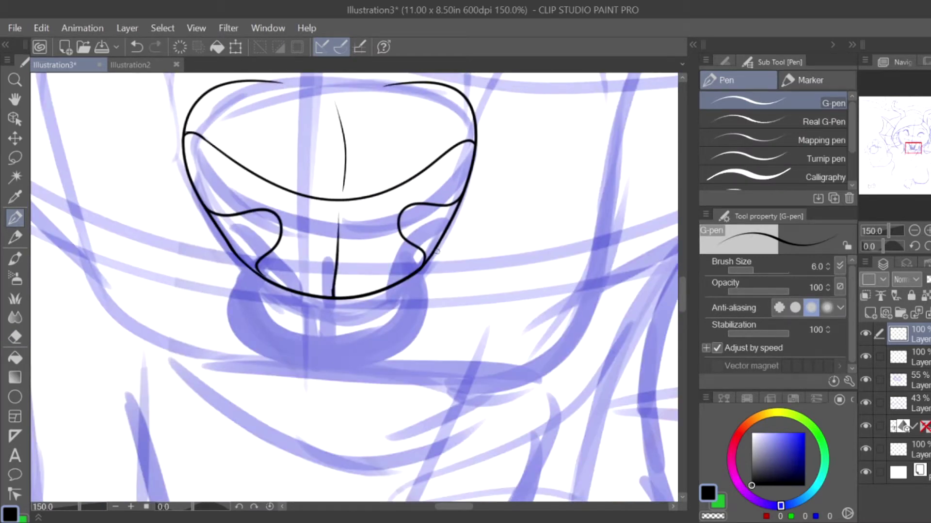
# Step: Lasso the right nostril, scale and rotate it to match the other one, and clean up its join with the outline
pyautogui.press('m')
pyautogui.moveTo(453, 180)
pyautogui.mouseDown()
pyautogui.moveTo(462, 213)
pyautogui.moveTo(449, 182)
pyautogui.moveTo(481, 213)
pyautogui.mouseUp()
pyautogui.hotkey('ctrl', 't')
pyautogui.moveTo(395, 240); pyautogui.dragTo(429, 220)
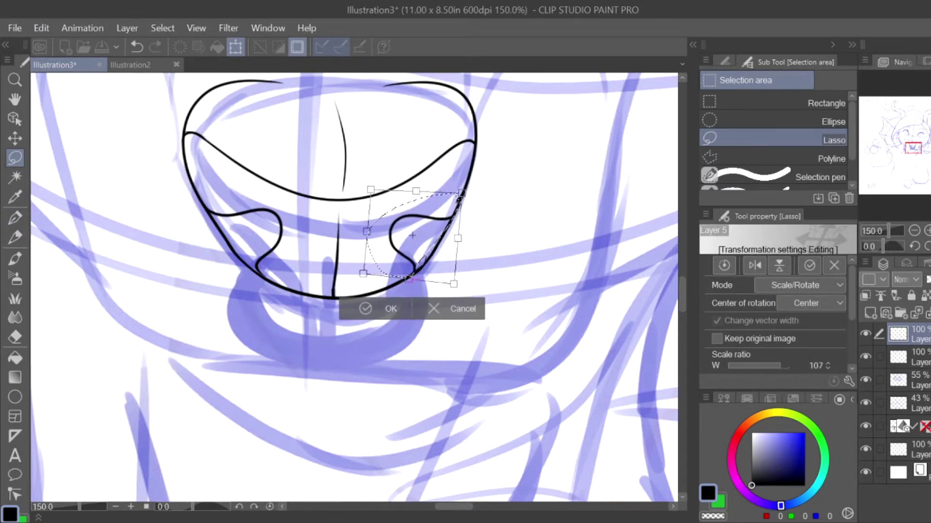
pyautogui.press('Return')
pyautogui.press('e')
pyautogui.scroll(3, 440, 214)
pyautogui.hotkey('ctrl', 'd')
pyautogui.press('p')
pyautogui.scroll(-4, 315, 300)
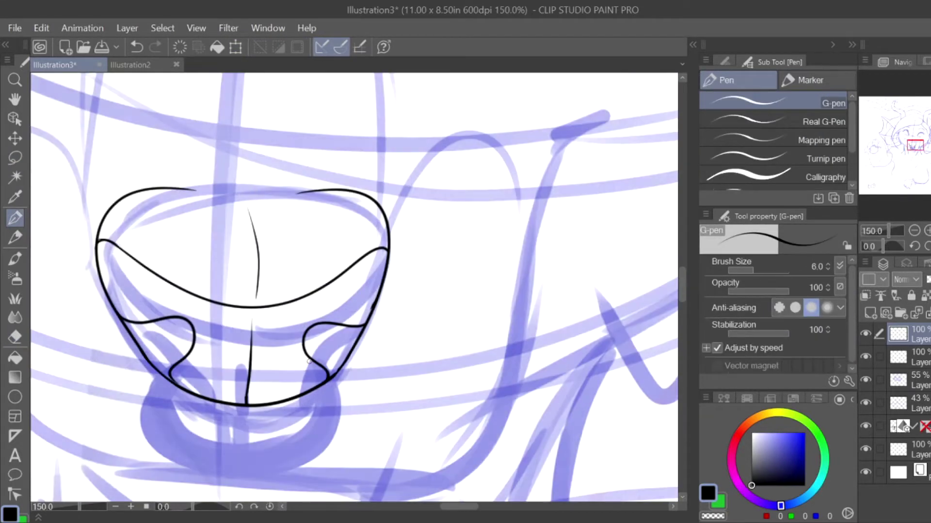
# Step: Touch up the line along the nose's center groove
pyautogui.scroll(2, 315, 300)
pyautogui.press('e')
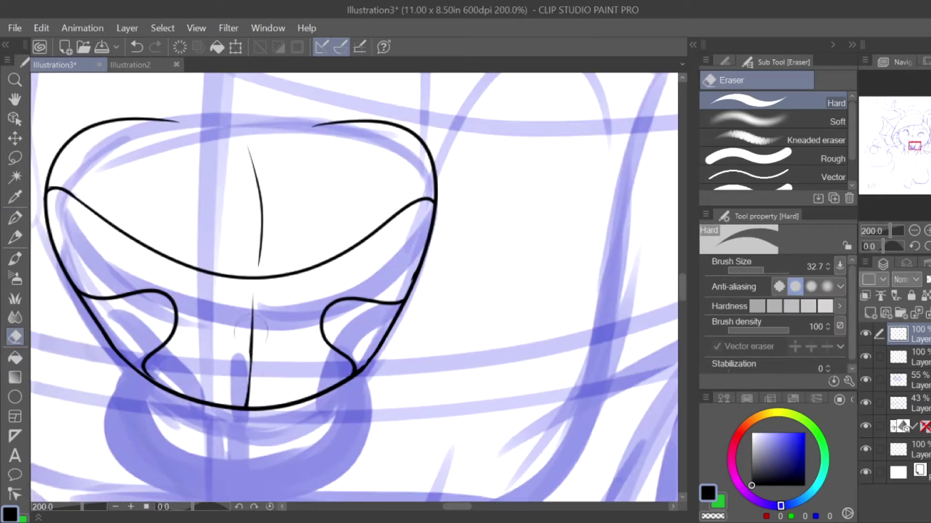
pyautogui.press('p')
pyautogui.scroll(-2, 250, 332)
pyautogui.scroll(1, 250, 333)
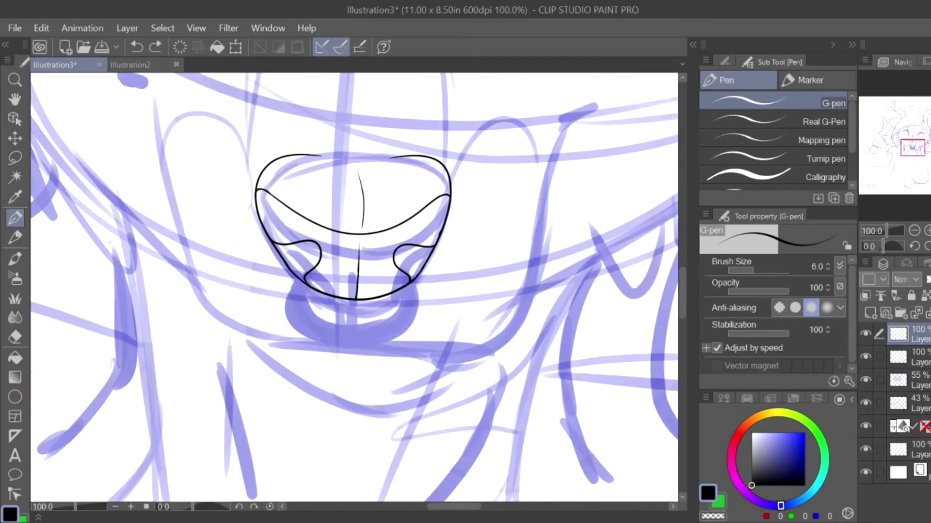
# Step: Ink the inner and outer arcs of the nose ring looping beneath the nose from both nostrils
pyautogui.moveTo(312, 271); pyautogui.dragTo(412, 276)
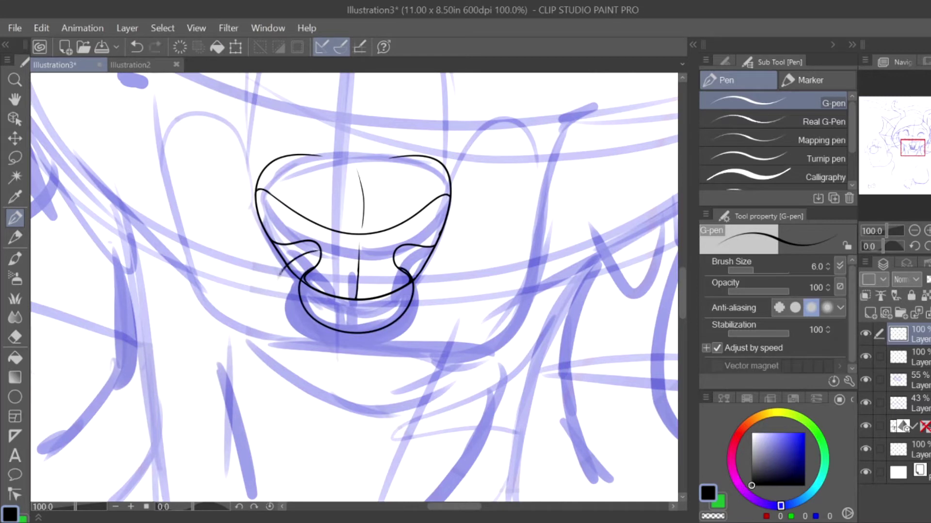
pyautogui.moveTo(318, 247); pyautogui.dragTo(390, 345)
pyautogui.scroll(1, 288, 261)
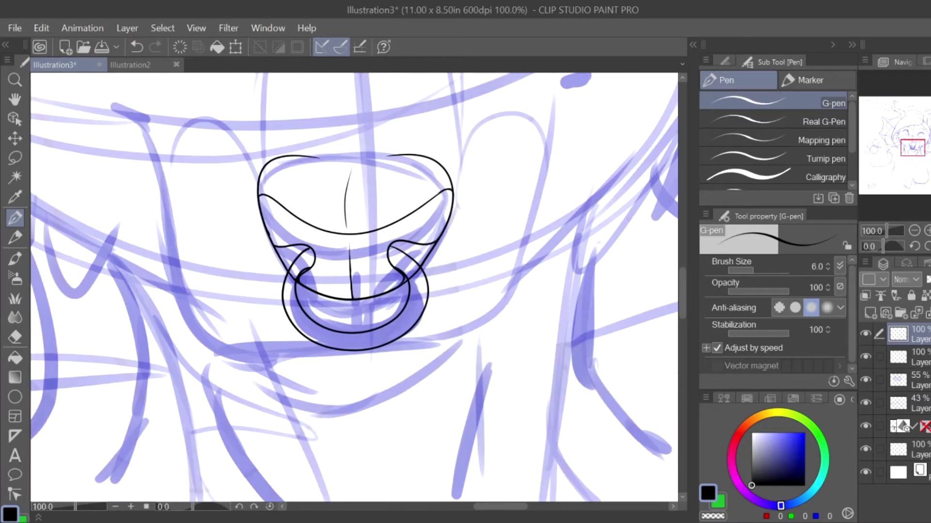
# Step: Erase the stray lines where the nose ring meets both nostrils and retouch the joins with the G-pen
pyautogui.click(15, 335)
pyautogui.scroll(1, 272, 232)
pyautogui.moveTo(303, 245)
pyautogui.mouseDown()
pyautogui.moveTo(286, 317)
pyautogui.moveTo(322, 371)
pyautogui.mouseUp()
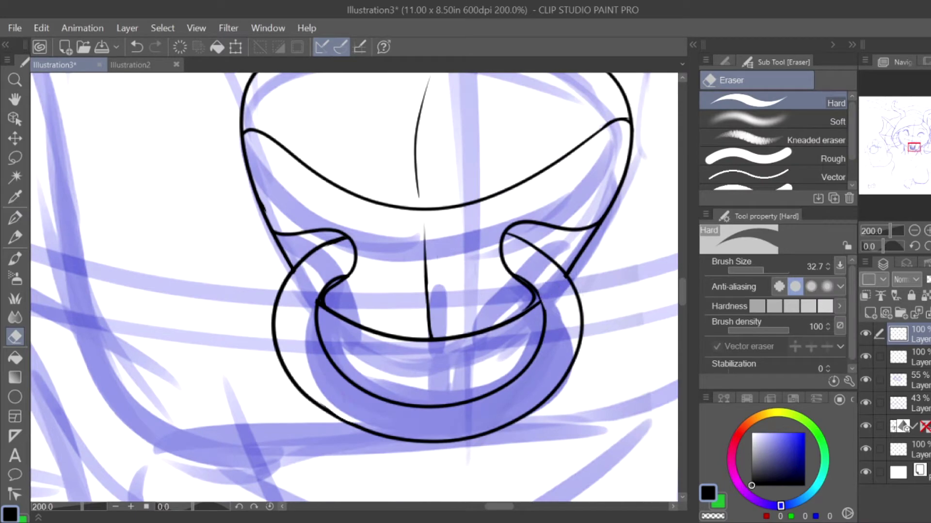
pyautogui.press('p')
pyautogui.scroll(2, 537, 287)
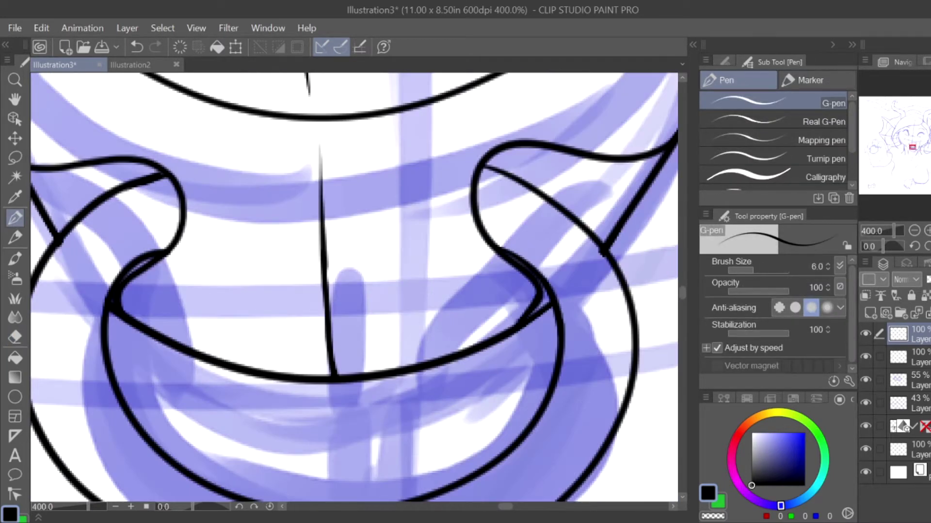
pyautogui.press('e')
pyautogui.scroll(-7, 354, 330)
pyautogui.press('p')
# Step: Fade the sketch layer to 26% opacity, then lasso the inked nose and ring and shift them onto the face's center guideline
pyautogui.click(871, 362)
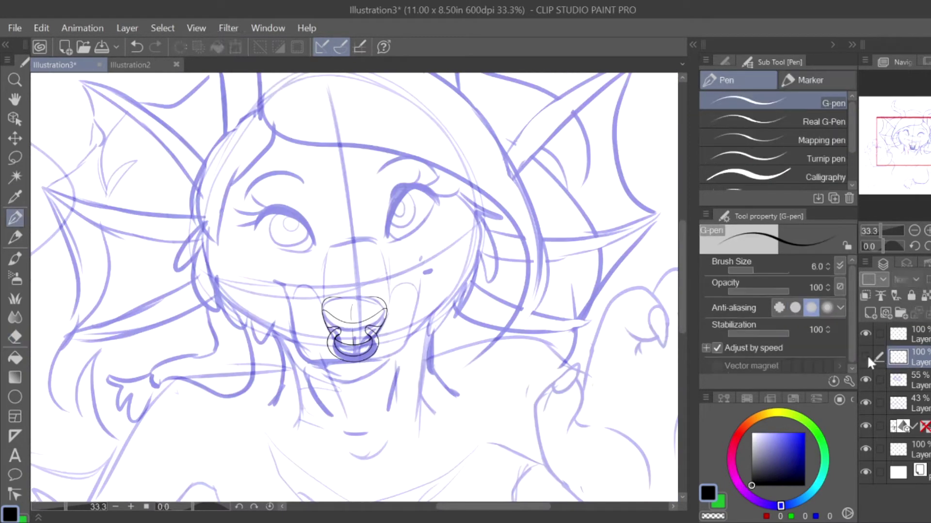
pyautogui.click(871, 334)
pyautogui.click(15, 159)
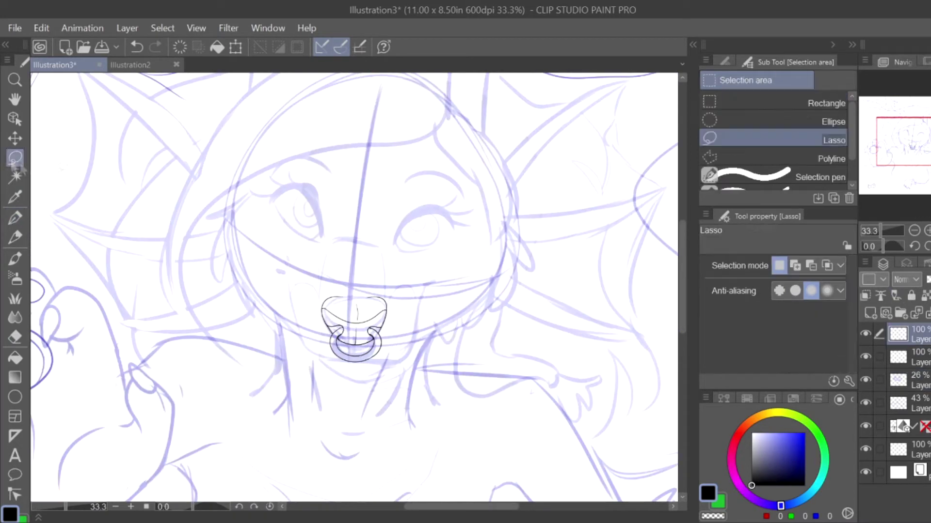
pyautogui.moveTo(291, 262); pyautogui.dragTo(296, 264)
pyautogui.hotkey('ctrl', 't')
pyautogui.moveTo(354, 330); pyautogui.dragTo(349, 330)
pyautogui.press('Return')
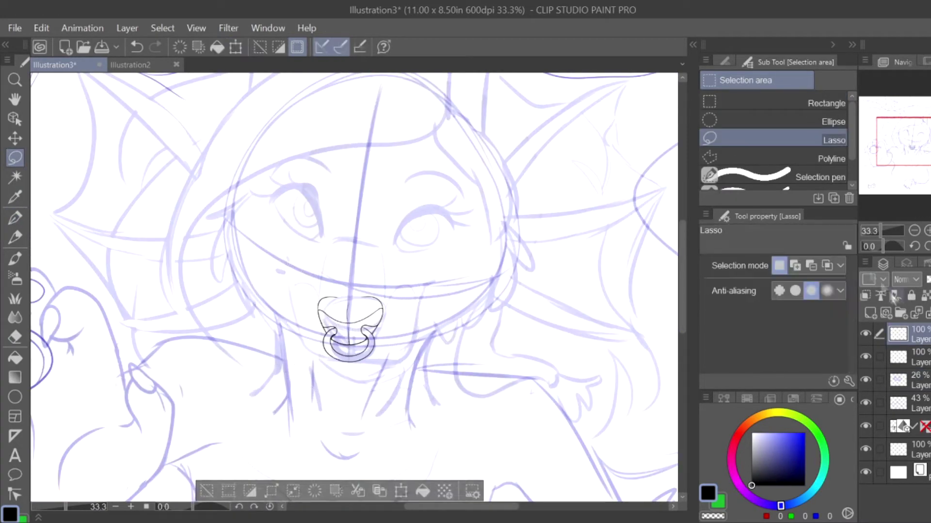
pyautogui.scroll(3, 340, 349)
pyautogui.press('p')
pyautogui.hotkey('ctrl', 'd')
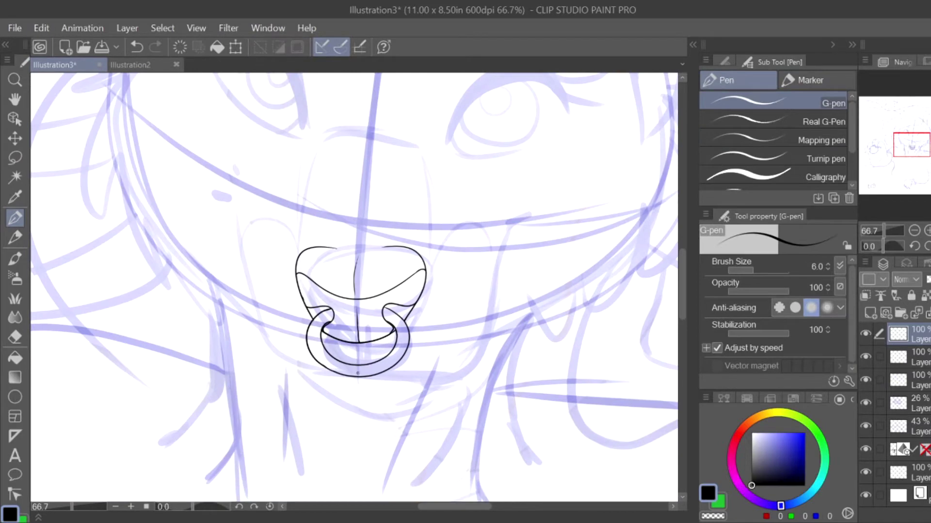
# Step: On a new layer, ink the wide U-shaped mouth line with looped corners, the snout bridge and the arcs beside it
pyautogui.moveTo(359, 374)
pyautogui.mouseDown()
pyautogui.moveTo(475, 346)
pyautogui.moveTo(528, 223)
pyautogui.mouseUp()
pyautogui.press('h')
pyautogui.moveTo(456, 329); pyautogui.dragTo(487, 204)
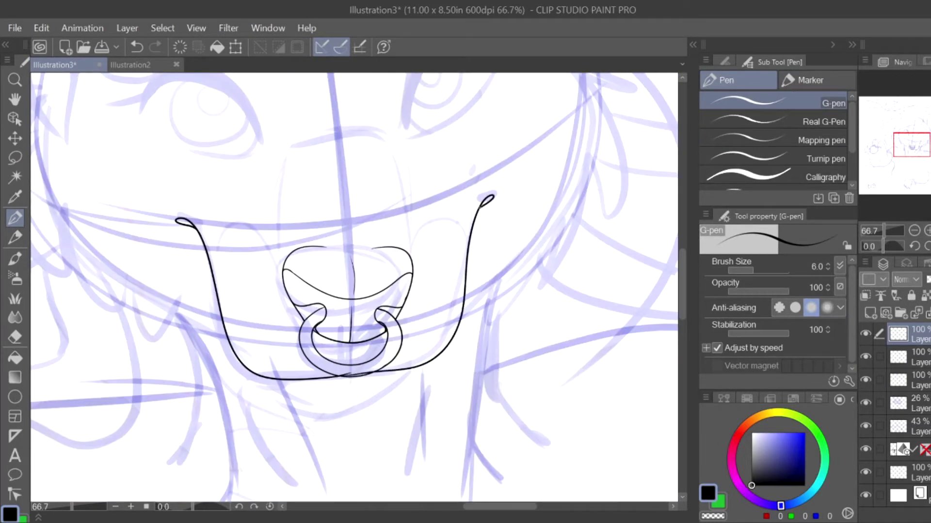
pyautogui.press('h')
pyautogui.hotkey('ctrl', 'z')
pyautogui.moveTo(293, 381)
pyautogui.mouseDown()
pyautogui.moveTo(213, 257)
pyautogui.moveTo(207, 202)
pyautogui.mouseUp()
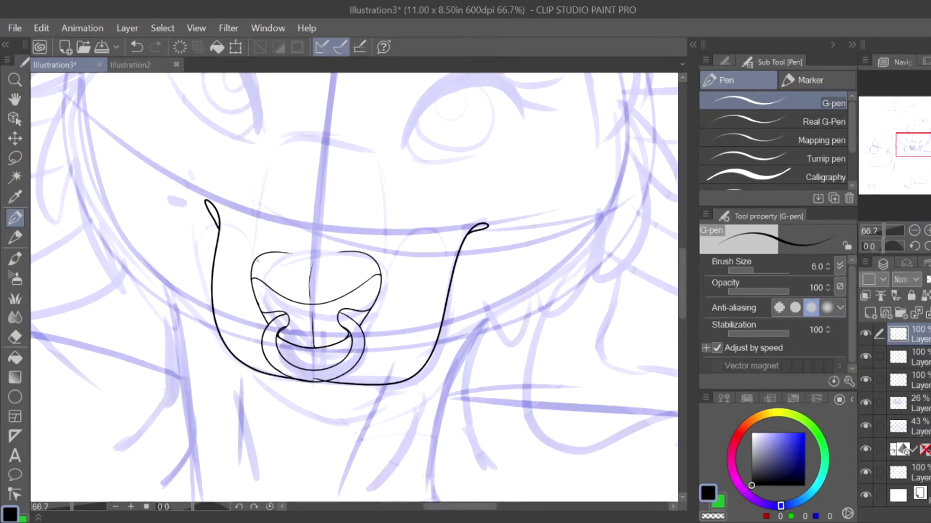
pyautogui.hotkey('ctrl', 'z')
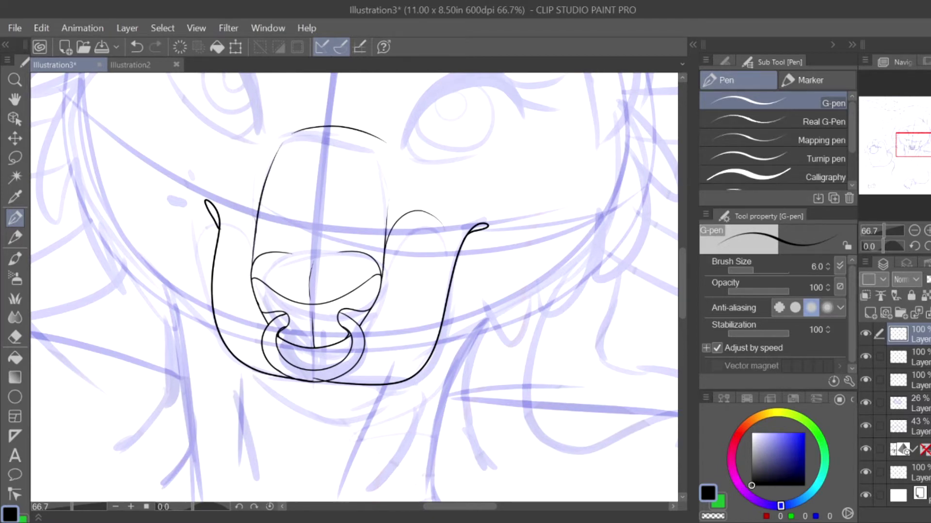
# Step: Erase the mouth line where it crosses the nose ring and ink the short vertical lip line inside the ring
pyautogui.hotkey('ctrl', '-')
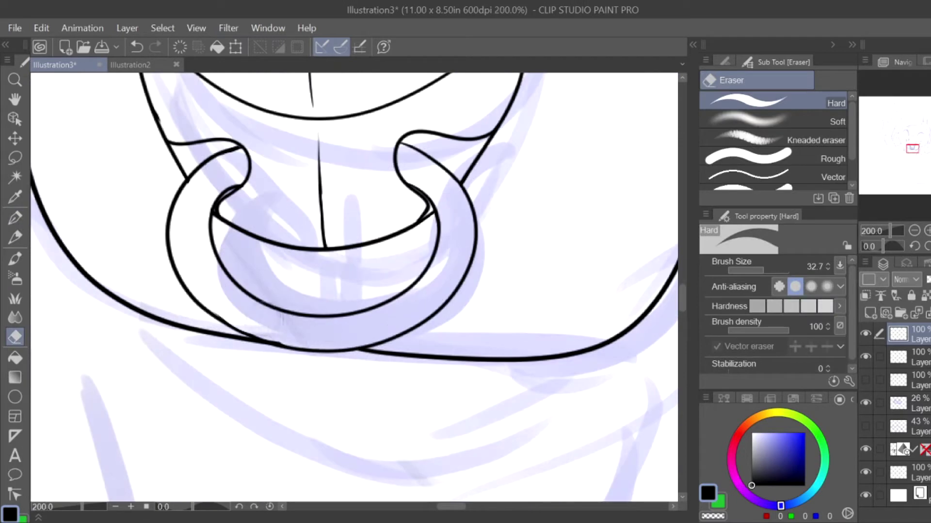
pyautogui.press('p')
pyautogui.hotkey('ctrl', '-')
pyautogui.hotkey('ctrl', '-')
pyautogui.hotkey('ctrl', '-')
pyautogui.hotkey('ctrl', '-')
pyautogui.hotkey('ctrl', '-')
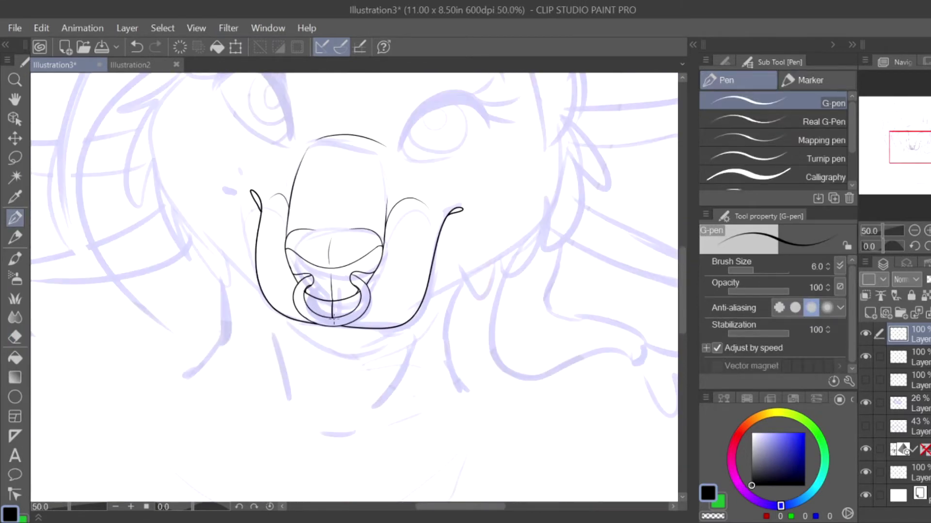
pyautogui.hotkey('ctrl', '-')
pyautogui.hotkey('ctrl', '-')
# Step: Fade the sketch layer to 10% opacity and ink the curved chin line beneath the mouth on the line art layer
pyautogui.click(918, 378)
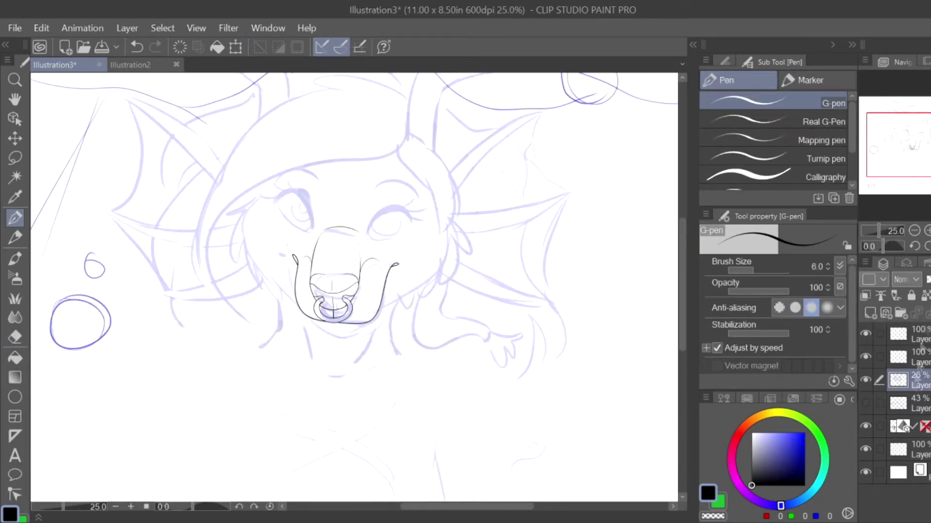
pyautogui.click(898, 334)
pyautogui.hotkey('ctrl', '+')
pyautogui.hotkey('ctrl', '+')
pyautogui.hotkey('ctrl', '+')
pyautogui.hotkey('ctrl', '+')
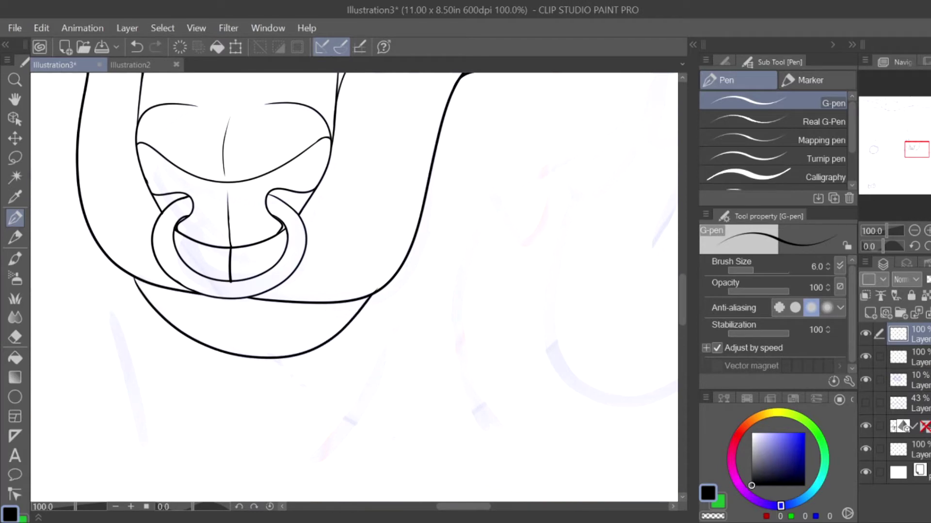
pyautogui.hotkey('ctrl', '-')
pyautogui.hotkey('ctrl', '-')
pyautogui.moveTo(911, 149); pyautogui.dragTo(911, 139)
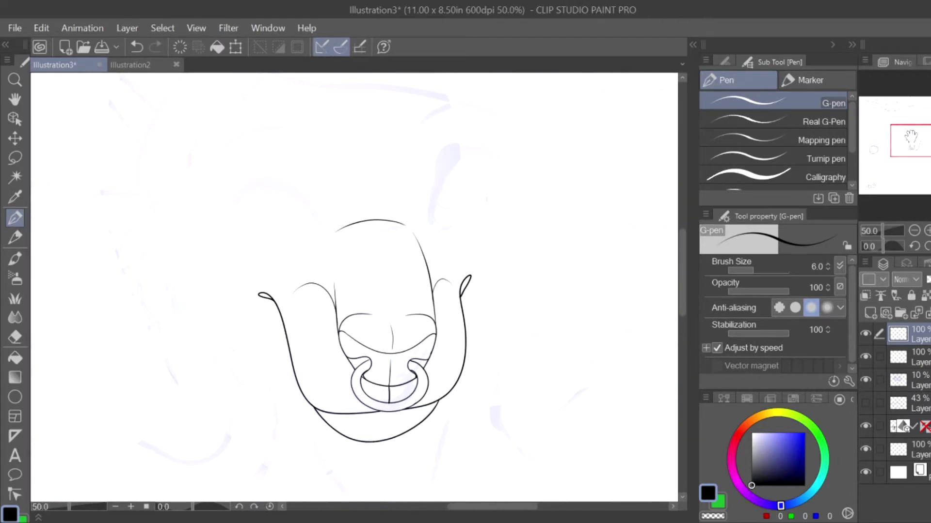
# Step: Fill both looped mouth corners solid black and smooth their edges with the pen and eraser
pyautogui.hotkey('ctrl', '+')
pyautogui.press('g')
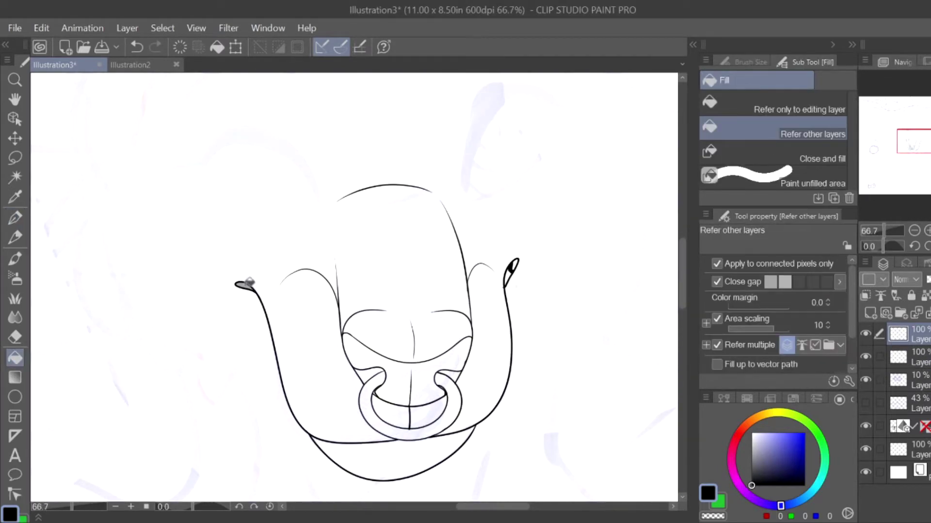
pyautogui.press('p')
pyautogui.hotkey('ctrl', '+')
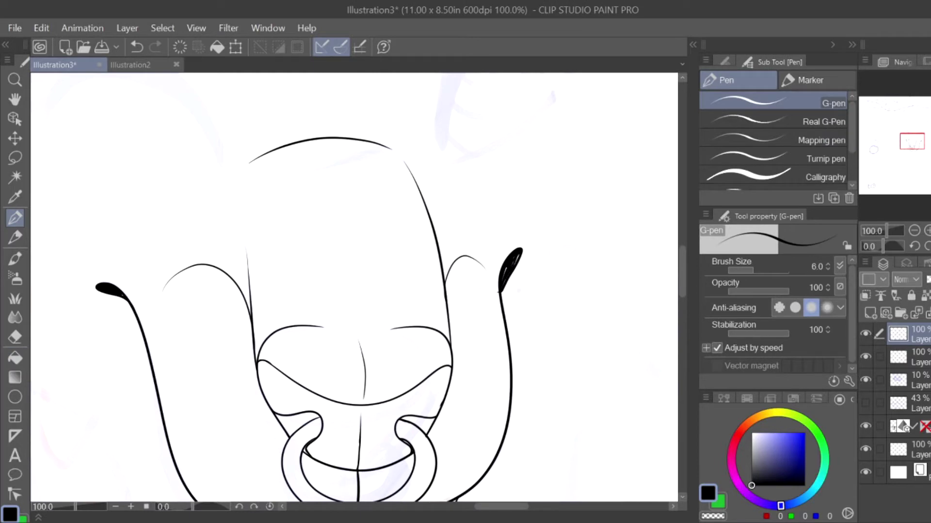
pyautogui.press('e')
pyautogui.press('p')
pyautogui.press('h')
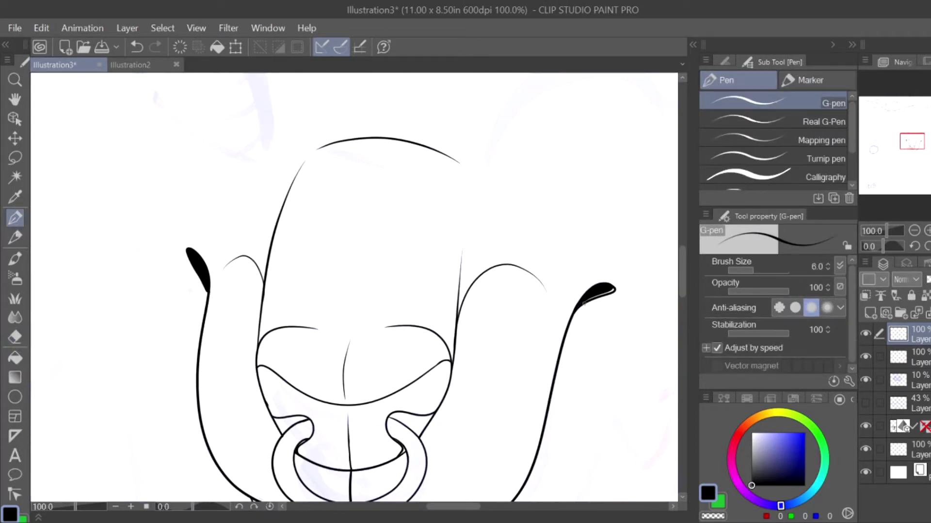
pyautogui.hotkey('ctrl', '-')
pyautogui.press('h')
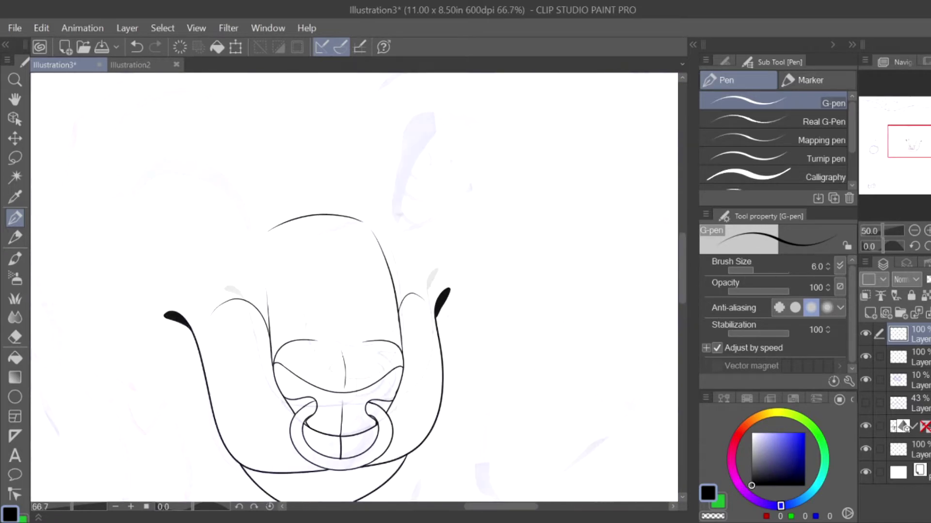
# Step: Ink the teardrop-shaped outlines of both eyes above the snout, redoing strokes that miss the shape
pyautogui.moveTo(382, 224)
pyautogui.mouseDown()
pyautogui.moveTo(451, 121)
pyautogui.moveTo(433, 225)
pyautogui.moveTo(383, 228)
pyautogui.mouseUp()
pyautogui.hotkey('ctrl', 'z')
pyautogui.moveTo(427, 141)
pyautogui.mouseDown()
pyautogui.moveTo(487, 209)
pyautogui.moveTo(393, 232)
pyautogui.mouseUp()
pyautogui.hotkey('ctrl', 'z')
pyautogui.press('h')
pyautogui.moveTo(458, 245)
pyautogui.mouseDown()
pyautogui.moveTo(465, 247)
pyautogui.moveTo(412, 296)
pyautogui.moveTo(339, 325)
pyautogui.mouseUp()
pyautogui.hotkey('ctrl', '-')
pyautogui.hotkey('ctrl', '-')
# Step: Lasso and transform each eye outline in turn, moving the left one slightly closer to the snout bridge, and clear the selection
pyautogui.press('m')
pyautogui.moveTo(405, 216)
pyautogui.mouseDown()
pyautogui.moveTo(383, 226)
pyautogui.moveTo(410, 242)
pyautogui.mouseUp()
pyautogui.hotkey('ctrl', 't')
pyautogui.press('Return')
pyautogui.moveTo(240, 192); pyautogui.dragTo(245, 199)
pyautogui.hotkey('ctrl', 't')
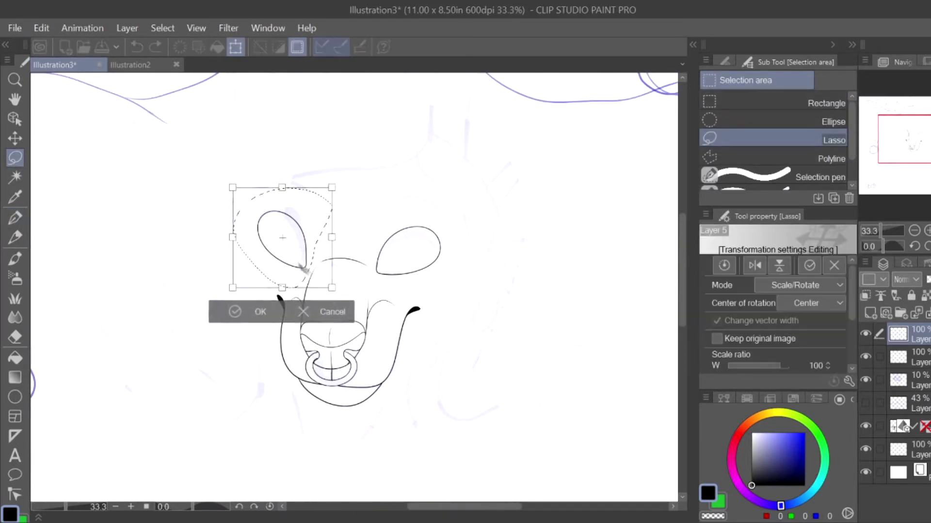
pyautogui.moveTo(286, 238); pyautogui.dragTo(291, 236)
pyautogui.moveTo(237, 189); pyautogui.dragTo(245, 182)
pyautogui.press('Return')
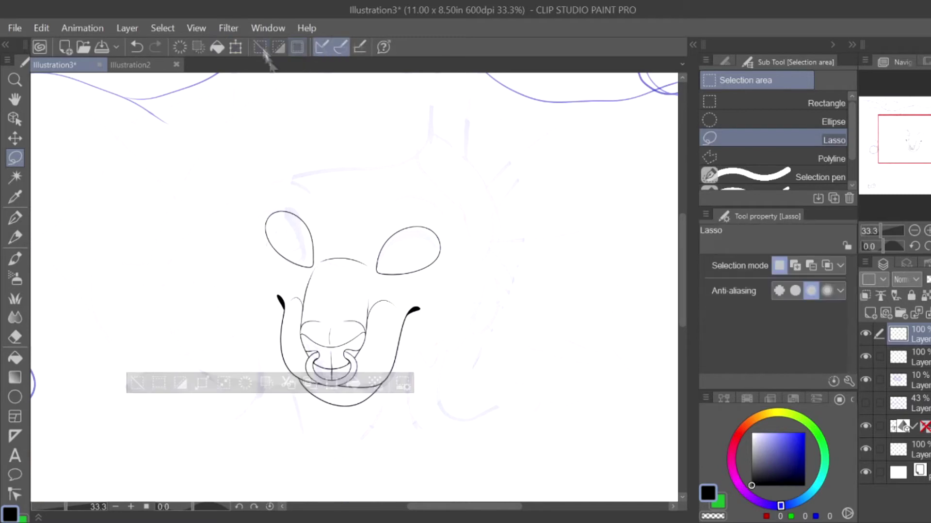
pyautogui.hotkey('ctrl', 'd')
# Step: Ink the left contour of the face from beside the brow down to the jaw, redrawing it as a smoother curve
pyautogui.press('p')
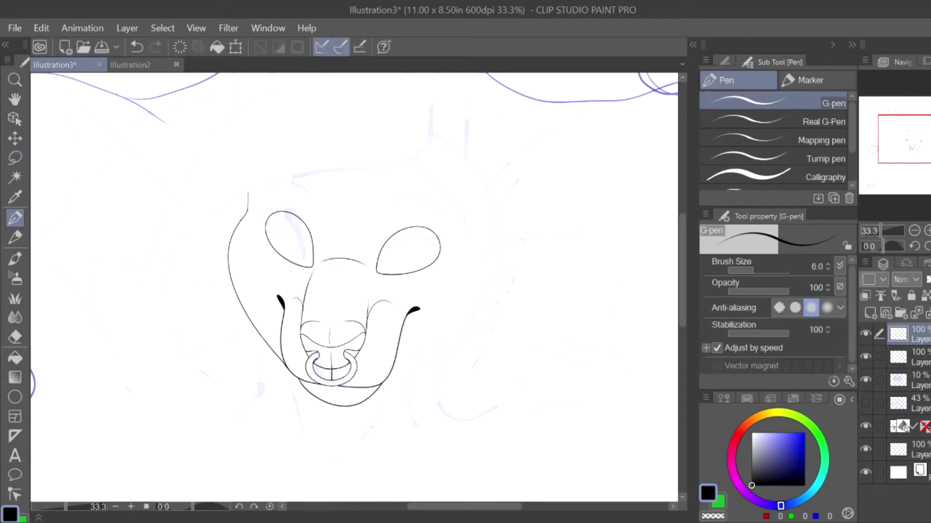
pyautogui.hotkey('ctrl', 'z')
pyautogui.hotkey('ctrl', 'z')
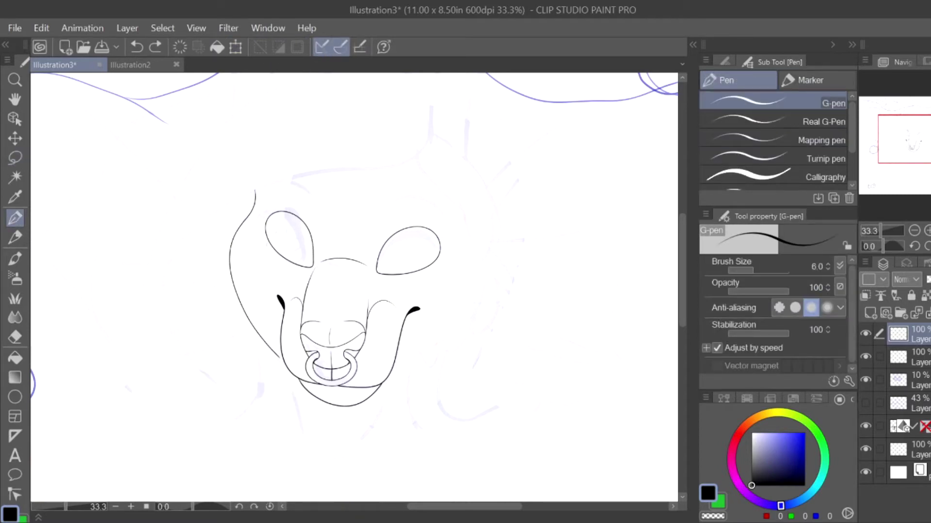
# Step: Ink the right contour of the face as a rounded cheek sweeping down to the mouth line, checking it in mirrored view
pyautogui.press('h')
pyautogui.press('h')
pyautogui.hotkey('ctrl', 'z')
pyautogui.hotkey('ctrl', 'y')
pyautogui.press('h')
pyautogui.press('h')
pyautogui.press('h')
pyautogui.press('h')
pyautogui.hotkey('ctrl', '+')
pyautogui.hotkey('ctrl', '+')
pyautogui.hotkey('ctrl', '+')
pyautogui.hotkey('ctrl', '+')
pyautogui.hotkey('ctrl', '+')
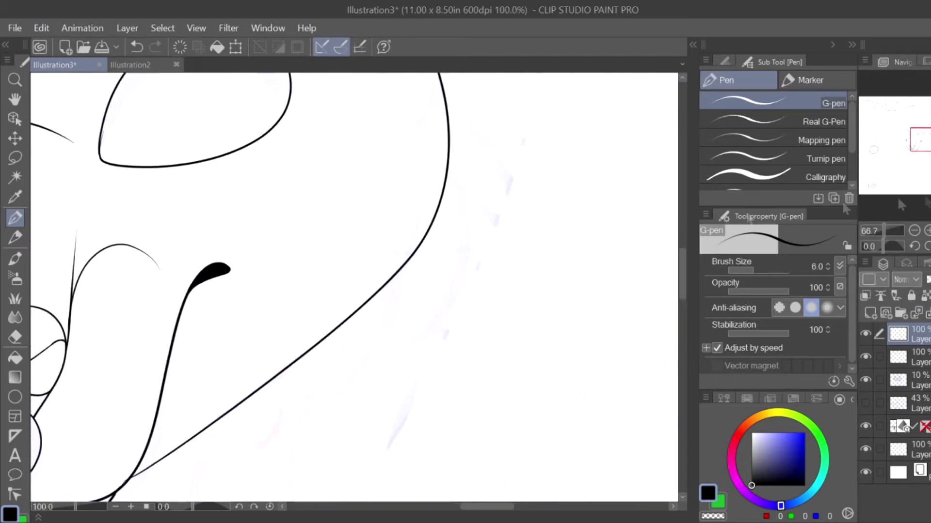
# Step: Clean up the doubled line where the right cheek contour joins the mouth and chin lines
pyautogui.hotkey('ctrl', 'z')
pyautogui.hotkey('ctrl', 'y')
pyautogui.press('e')
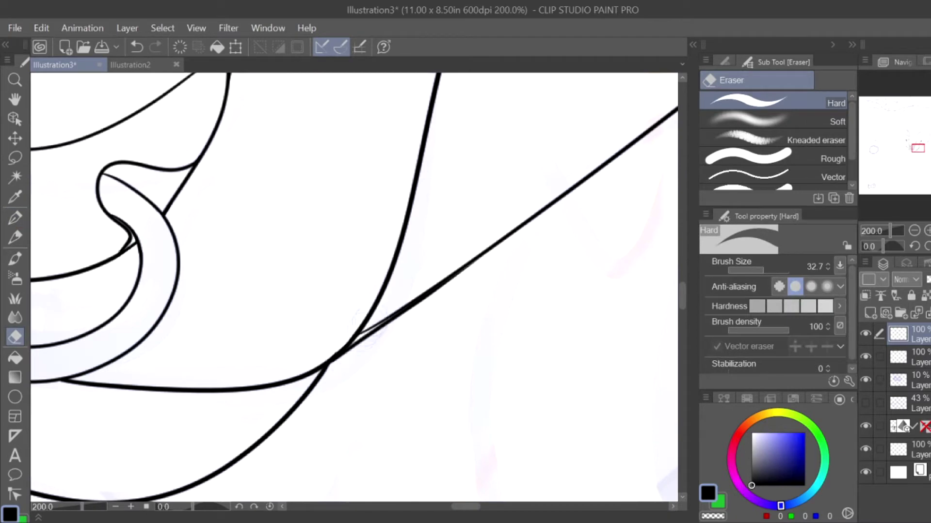
pyautogui.hotkey('ctrl', '-')
pyautogui.hotkey('ctrl', '-')
pyautogui.hotkey('ctrl', '-')
pyautogui.hotkey('ctrl', '-')
# Step: Ink a row of pointed fur tufts down the outside of the left cheek
pyautogui.press('p')
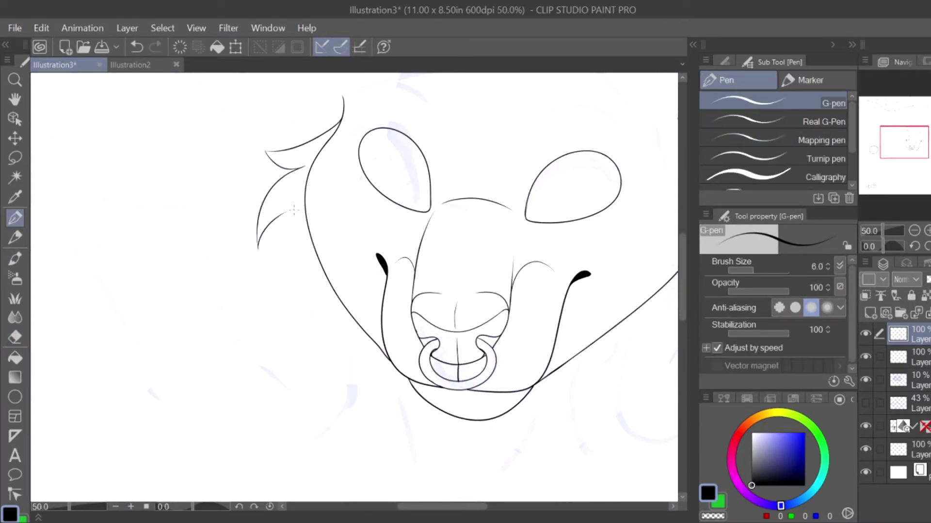
pyautogui.hotkey('ctrl', '-')
pyautogui.hotkey('ctrl', '-')
pyautogui.hotkey('ctrl', '-')
pyautogui.hotkey('ctrl', '-')
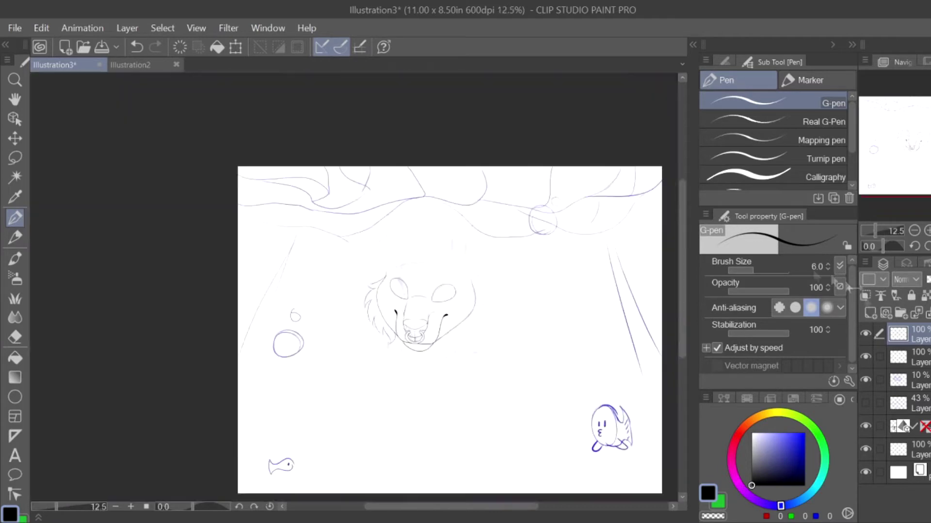
# Step: Ink matching pointed fur tufts along the outside of the right cheek in mirrored view
pyautogui.hotkey('ctrl', '+')
pyautogui.hotkey('ctrl', '+')
pyautogui.press('h')
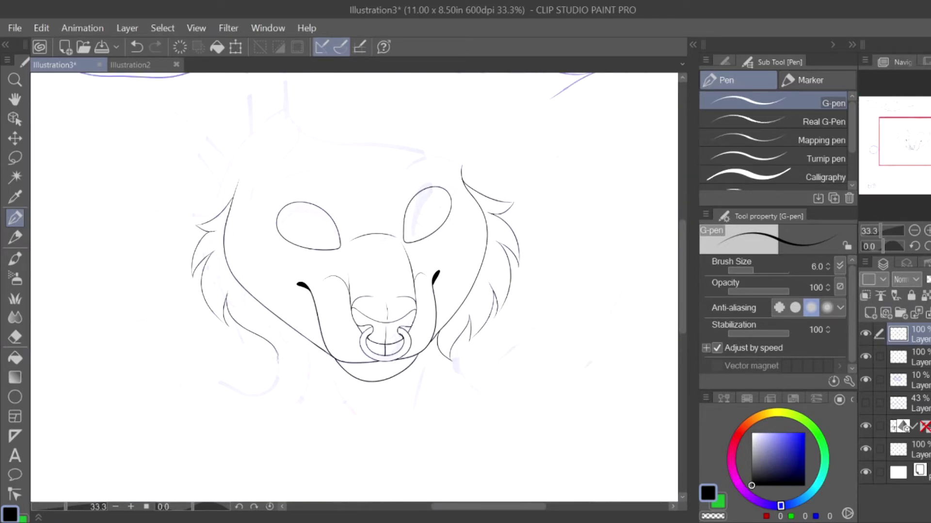
# Step: Finish the right cheek's fur by tapering the tuft tips and linking the tufts to the face contour with thin broken lines
pyautogui.scroll(4, 297, 373)
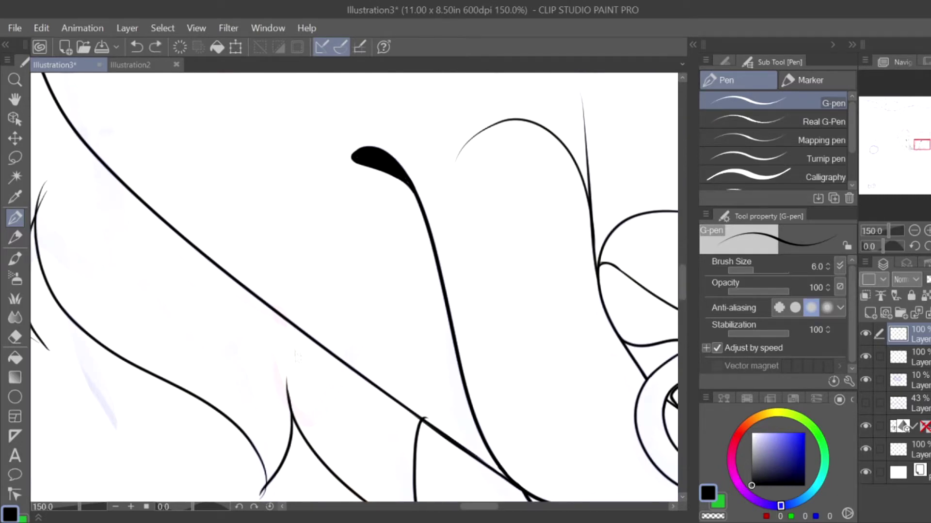
pyautogui.moveTo(290, 370); pyautogui.dragTo(561, 366)
pyautogui.press('e')
pyautogui.press('p')
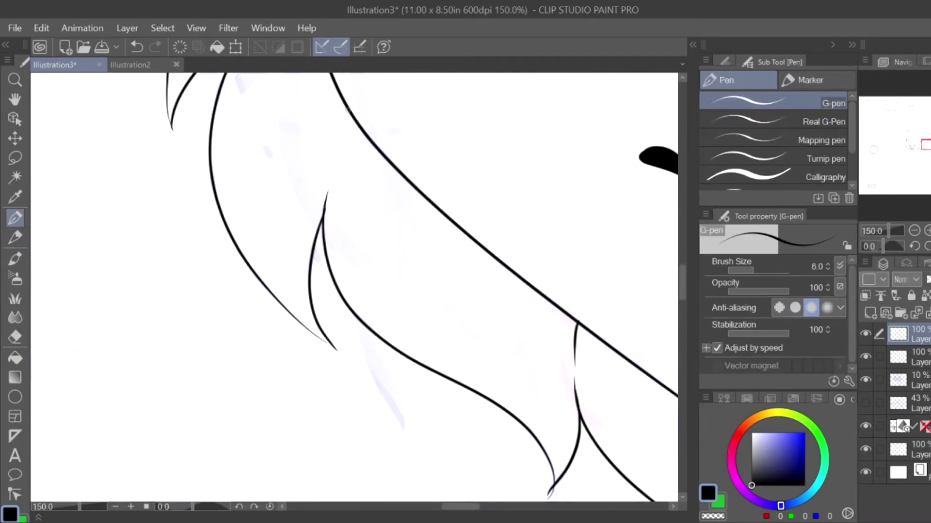
pyautogui.moveTo(342, 146); pyautogui.dragTo(259, 242)
pyautogui.hotkey('ctrl', 'z')
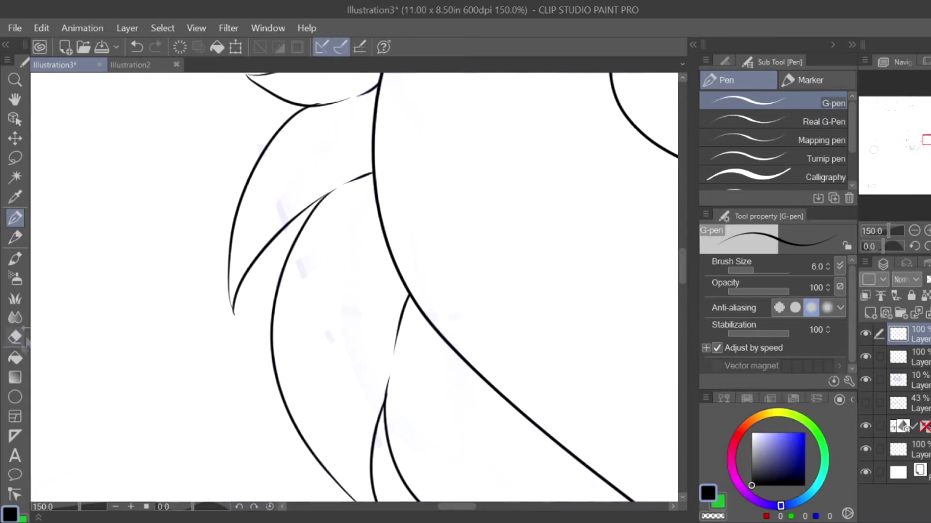
pyautogui.press('e')
pyautogui.press('p')
pyautogui.scroll(3, 354, 286)
pyautogui.scroll(-5, 354, 286)
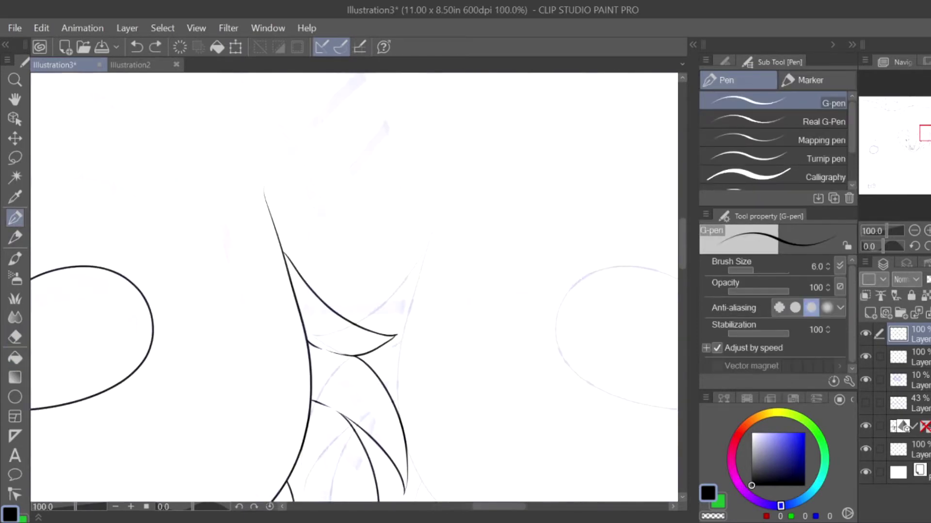
# Step: Link the left cheek's fur tufts to the face contour with matching thin broken lines
pyautogui.scroll(3, 338, 200)
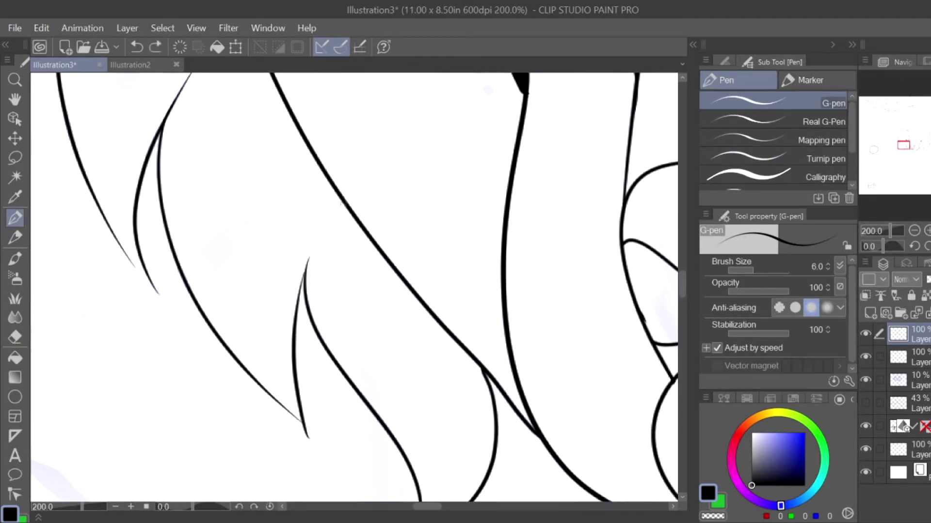
pyautogui.scroll(3, 354, 286)
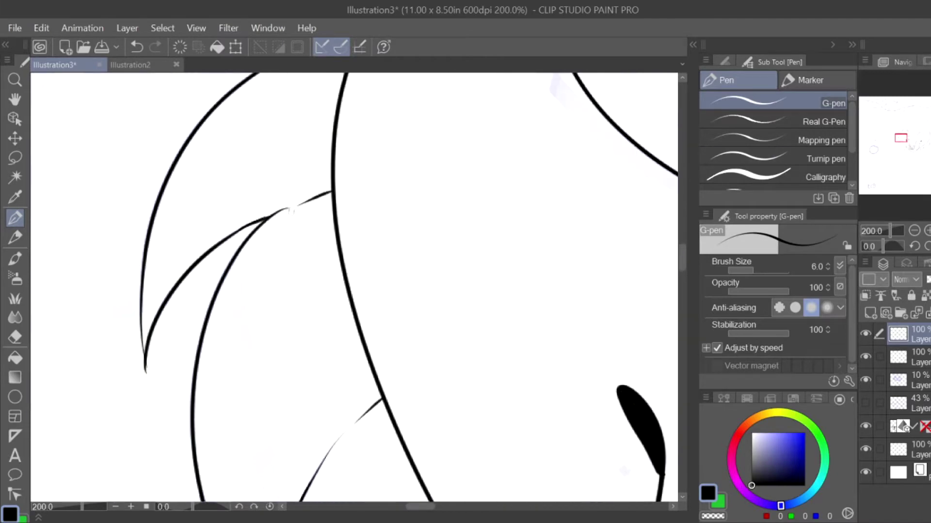
pyautogui.scroll(-5, 291, 209)
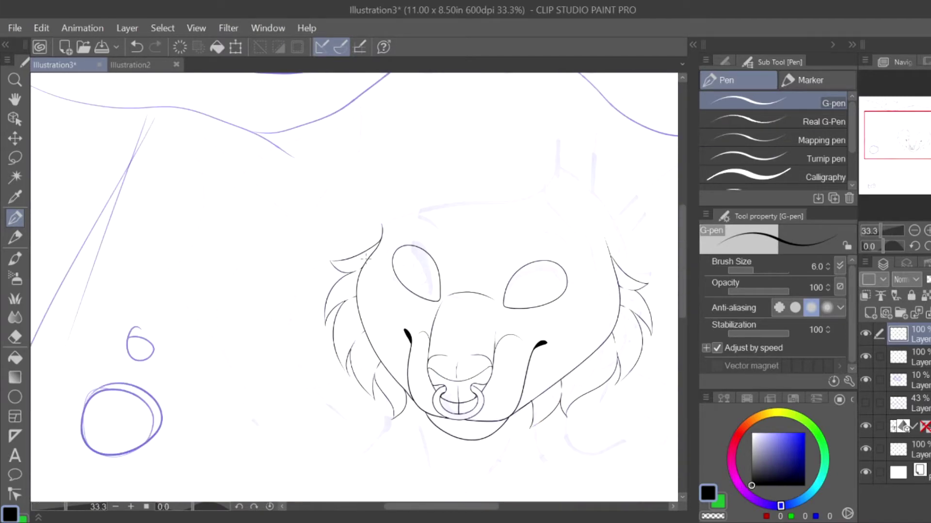
# Step: Set the brush size to 25.4 and ink a thick upper lid line with small lash flicks on the right eye
pyautogui.scroll(2, 364, 258)
pyautogui.moveTo(732, 270); pyautogui.dragTo(787, 270)
pyautogui.moveTo(608, 310); pyautogui.dragTo(485, 310)
pyautogui.hotkey('ctrl', 'z')
pyautogui.moveTo(557, 261)
pyautogui.mouseDown()
pyautogui.moveTo(609, 310)
pyautogui.moveTo(533, 262)
pyautogui.moveTo(464, 306)
pyautogui.mouseUp()
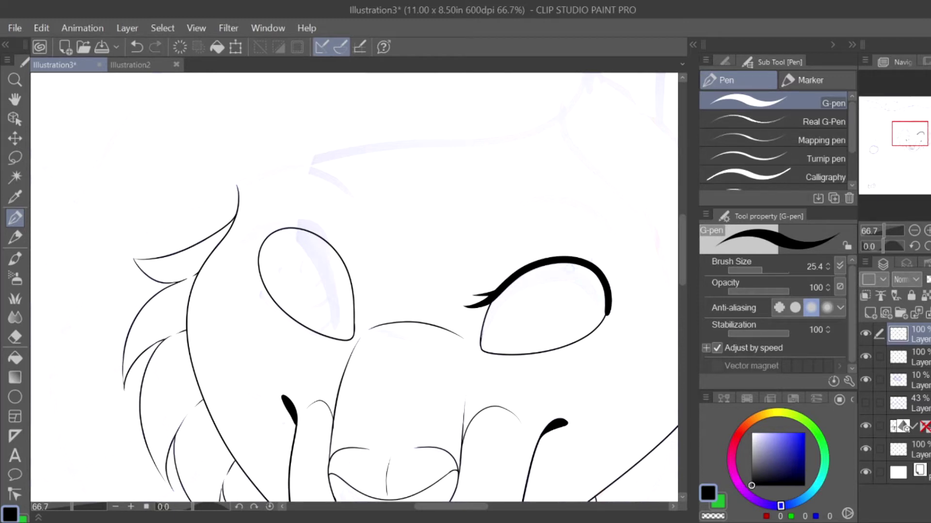
# Step: Redo the right eye's thick upper lid line, add curved lashes at both corners, and thicken the lid arc
pyautogui.hotkey('ctrl', 'z')
pyautogui.moveTo(603, 319)
pyautogui.mouseDown()
pyautogui.moveTo(532, 265)
pyautogui.moveTo(581, 263)
pyautogui.moveTo(489, 298)
pyautogui.moveTo(458, 301)
pyautogui.mouseUp()
pyautogui.hotkey('ctrl', 'z')
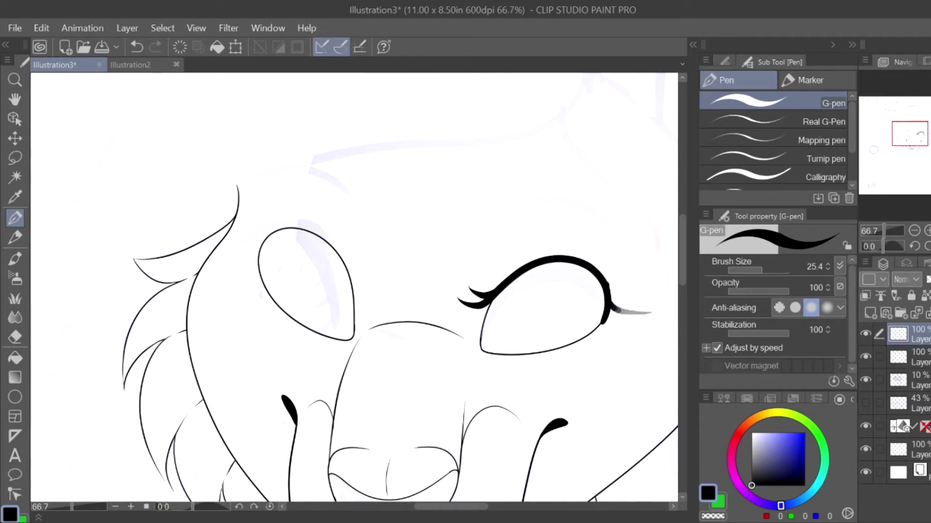
pyautogui.hotkey('ctrl', 'z')
pyautogui.moveTo(608, 298)
pyautogui.mouseDown()
pyautogui.moveTo(667, 298)
pyautogui.moveTo(647, 304)
pyautogui.mouseUp()
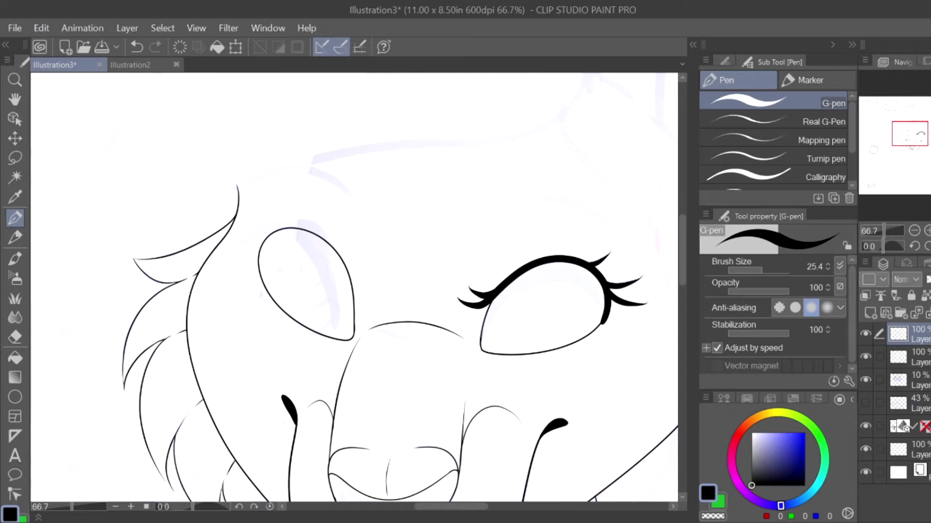
pyautogui.moveTo(492, 303); pyautogui.dragTo(604, 296)
pyautogui.scroll(1, 599, 317)
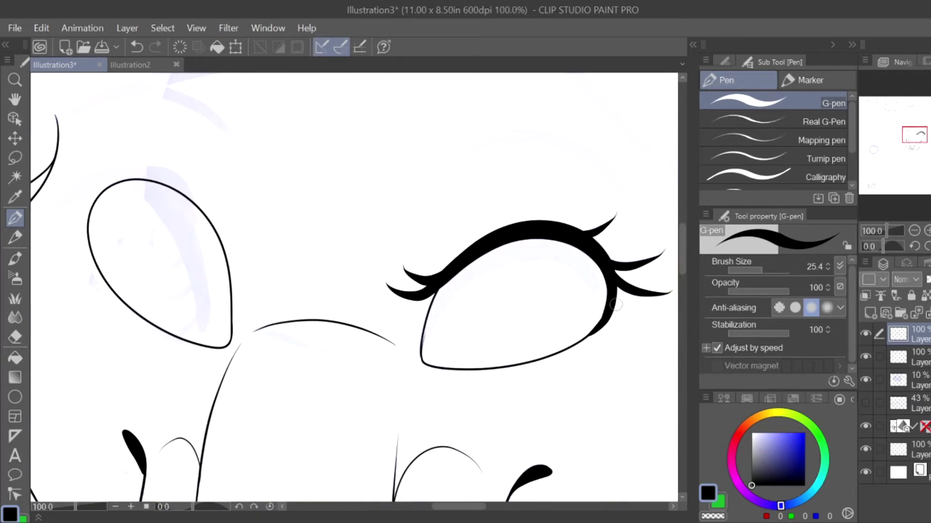
# Step: Ink a matching thick upper lid line with curved lashes on the left eye in mirrored view
pyautogui.scroll(-1, 615, 305)
pyautogui.hscroll(5, 485, 291)
pyautogui.moveTo(421, 276); pyautogui.dragTo(313, 299)
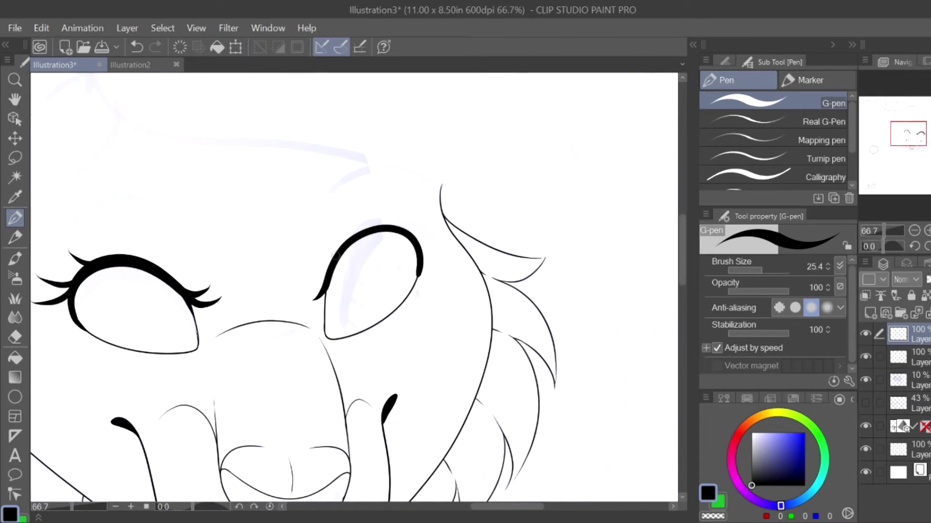
pyautogui.moveTo(347, 252); pyautogui.dragTo(412, 241)
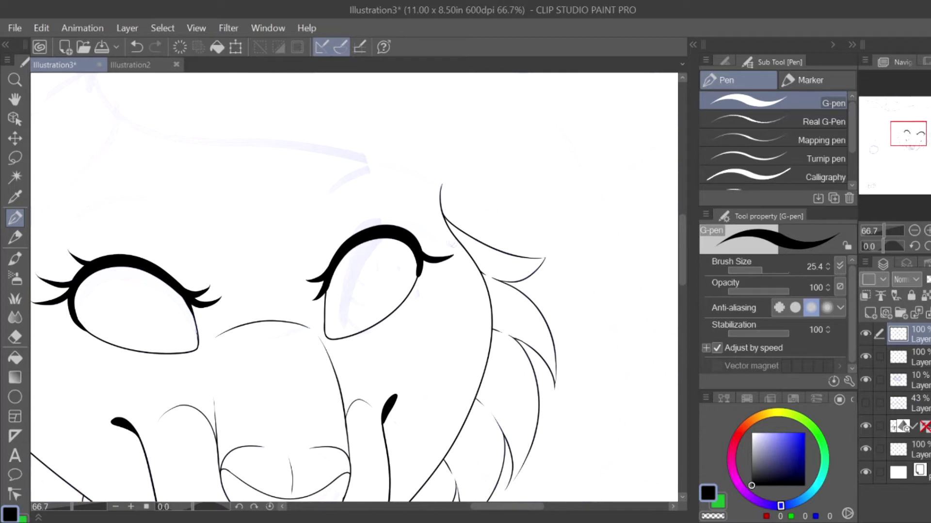
pyautogui.scroll(2, 484, 238)
pyautogui.scroll(-5, 484, 237)
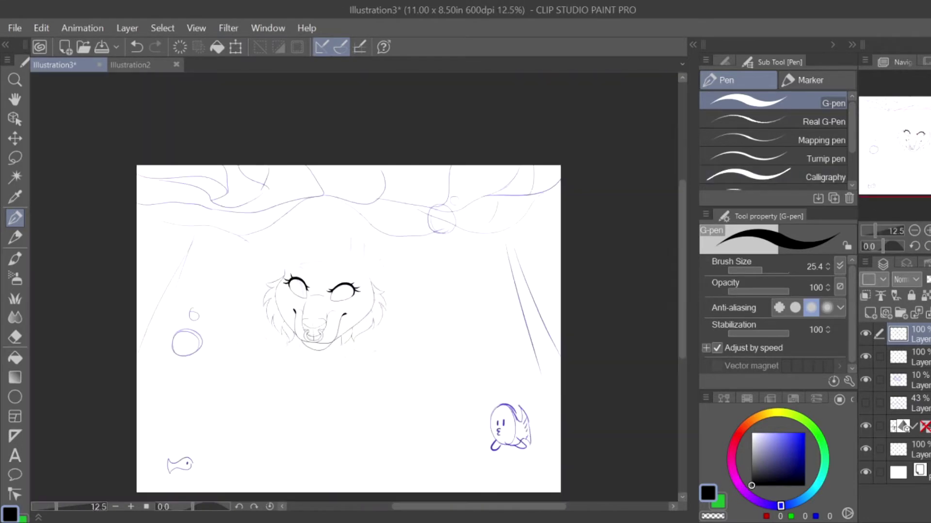
# Step: Set the pen's brush size to 5.0 and ink a round iris outline in the left eye
pyautogui.scroll(1, 361, 318)
pyautogui.press('[')
pyautogui.press('[')
pyautogui.press('[')
pyautogui.press('[')
pyautogui.scroll(1, 484, 290)
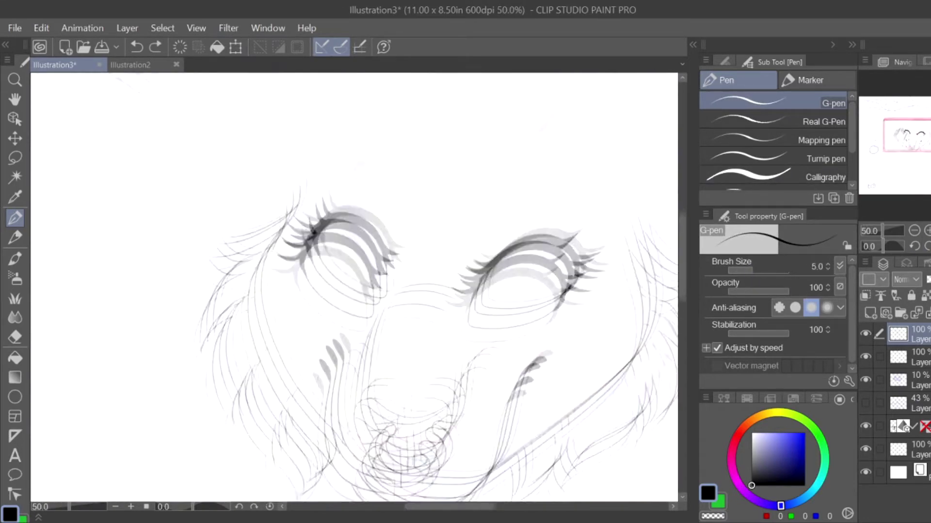
pyautogui.hotkey('ctrl', 'z')
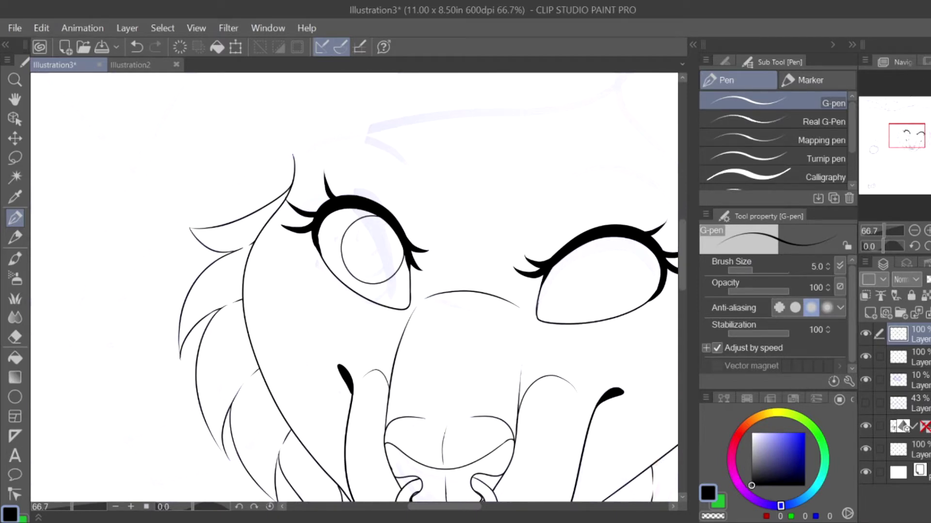
# Step: Ink short thin lines in the inner corners of both eyes and a curved iris outline in the right eye
pyautogui.scroll(3, 354, 286)
pyautogui.hotkey('ctrl', 'z')
pyautogui.scroll(-3, 354, 286)
pyautogui.scroll(1, 354, 286)
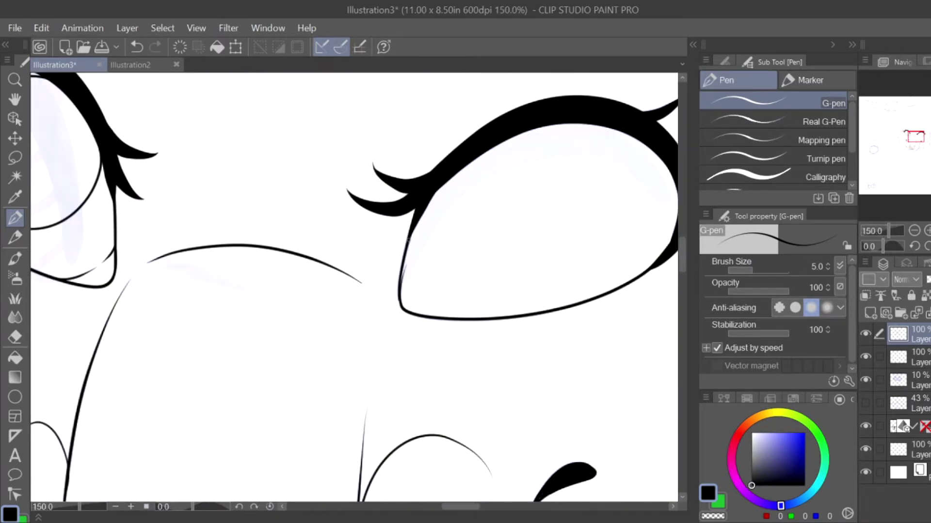
pyautogui.scroll(-2, 354, 286)
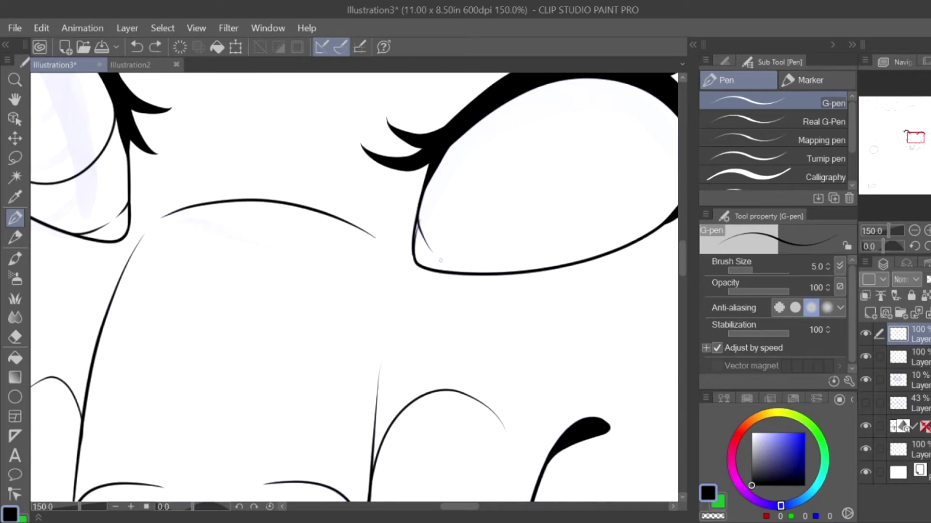
pyautogui.scroll(-2, 440, 260)
# Step: Erase the first iris outlines and re-ink them in both eyes with the sketch layers hidden
pyautogui.press('e')
pyautogui.scroll(1, 324, 144)
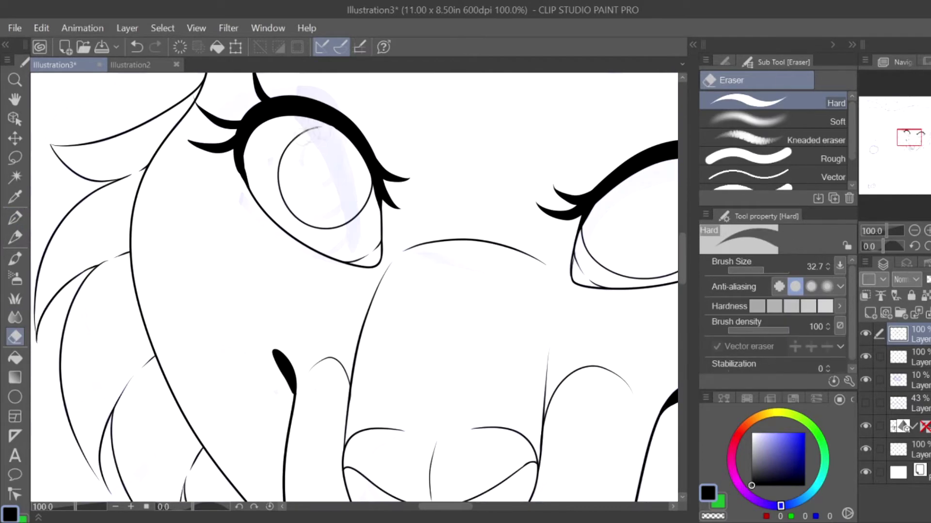
pyautogui.hotkey('ctrl', 'z')
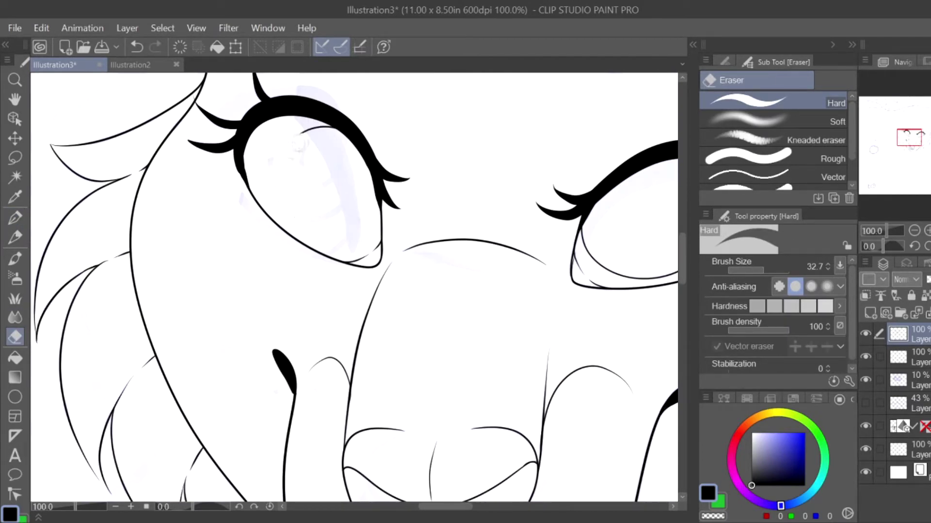
pyautogui.scroll(-2, 175, 297)
pyautogui.press('p')
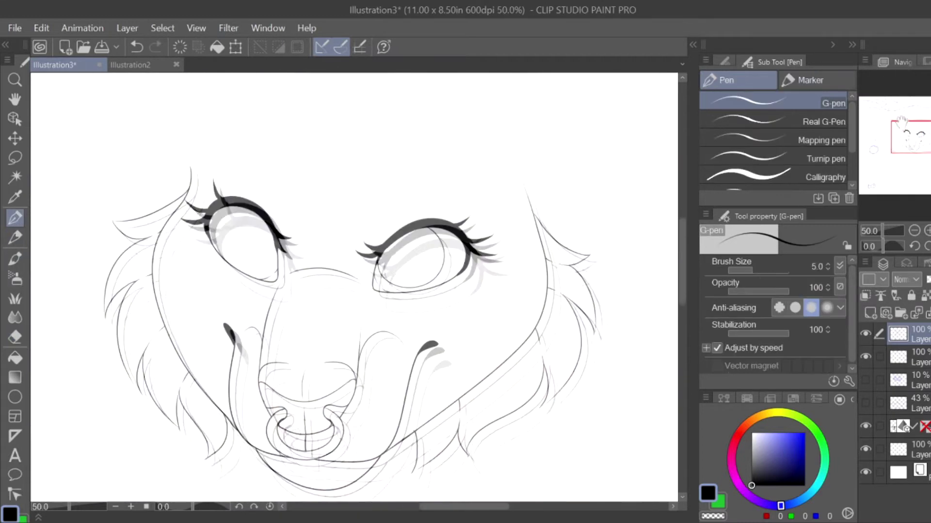
pyautogui.click(914, 385)
pyautogui.click(902, 334)
pyautogui.scroll(1, 283, 218)
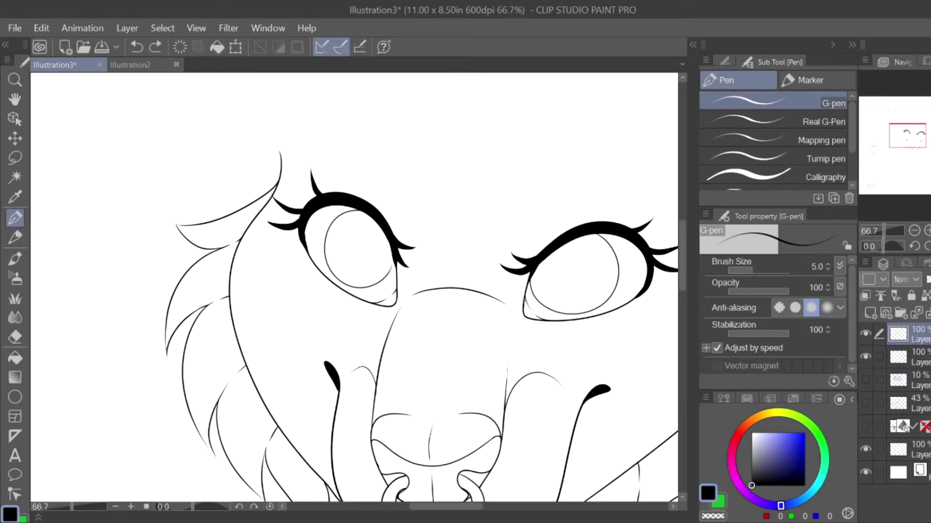
# Step: Set the brush size to 161.3 and try large solid black pupils in both eyes
pyautogui.scroll(-2, 455, 194)
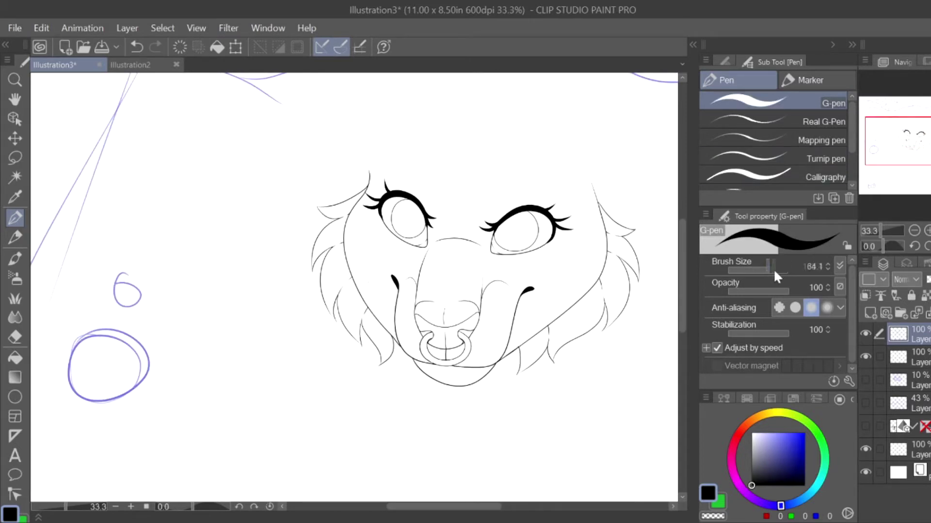
pyautogui.hotkey('ctrl', 'z')
pyautogui.hotkey('ctrl', 'z')
pyautogui.hotkey('ctrl', 'z')
pyautogui.click(511, 229)
pyautogui.scroll(-1, 354, 286)
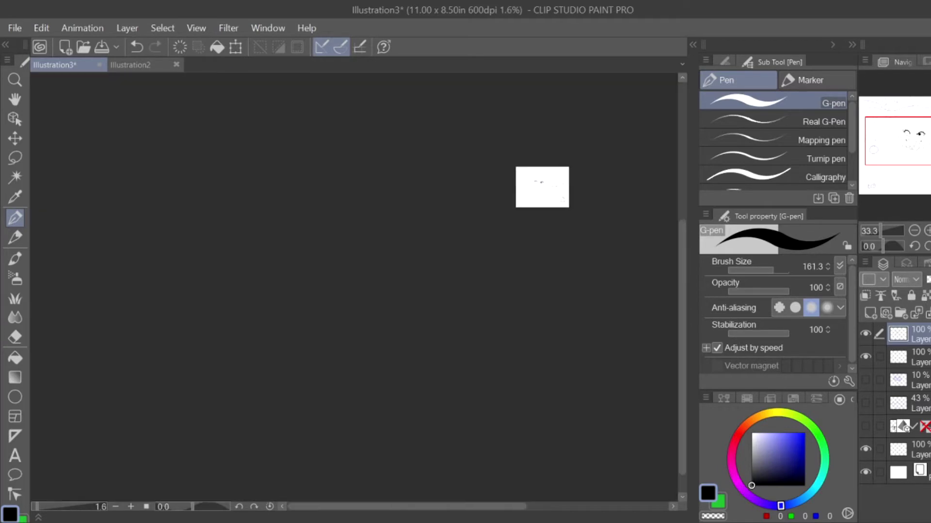
pyautogui.moveTo(533, 203); pyautogui.dragTo(625, 260)
pyautogui.scroll(-2, 625, 260)
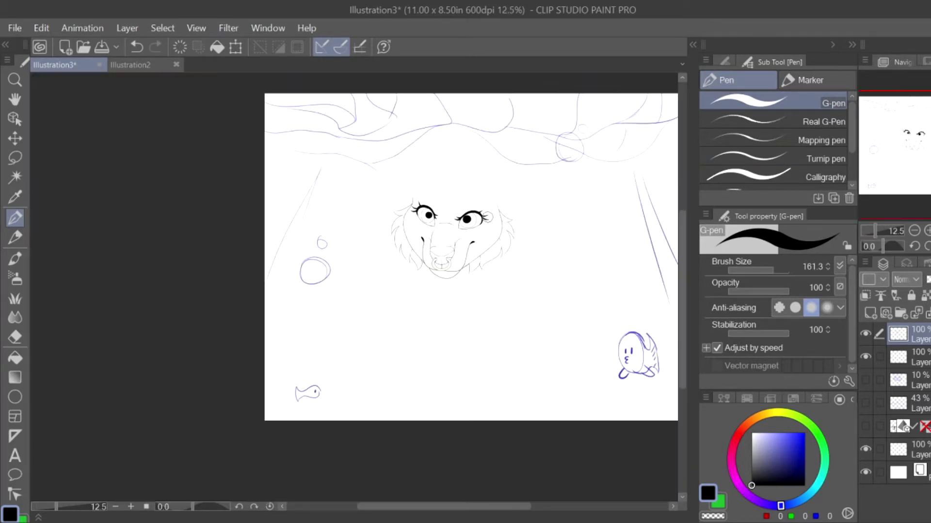
# Step: Remove the large pupils and erase the iris outlines from both eyes
pyautogui.click(865, 333)
pyautogui.click(865, 333)
pyautogui.scroll(3, 516, 185)
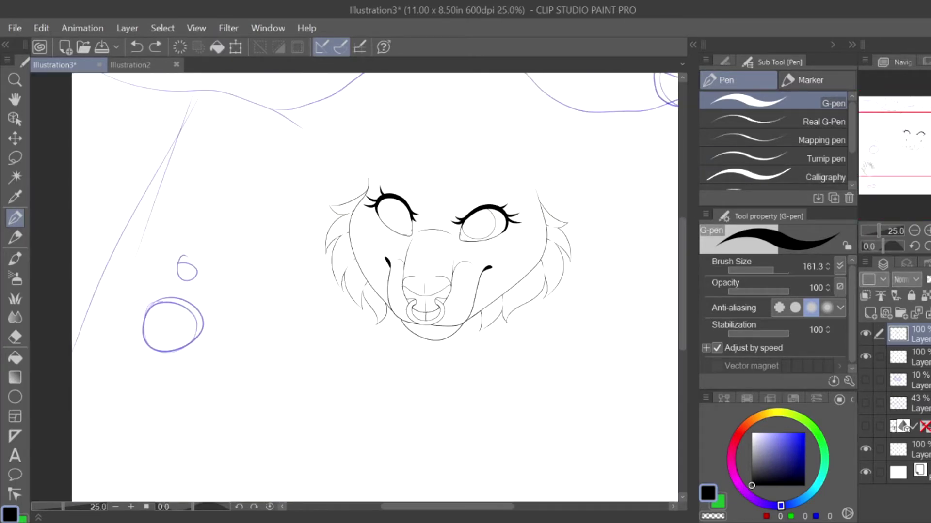
pyautogui.scroll(2, 548, 277)
pyautogui.hotkey('ctrl', 'z')
pyautogui.press('m')
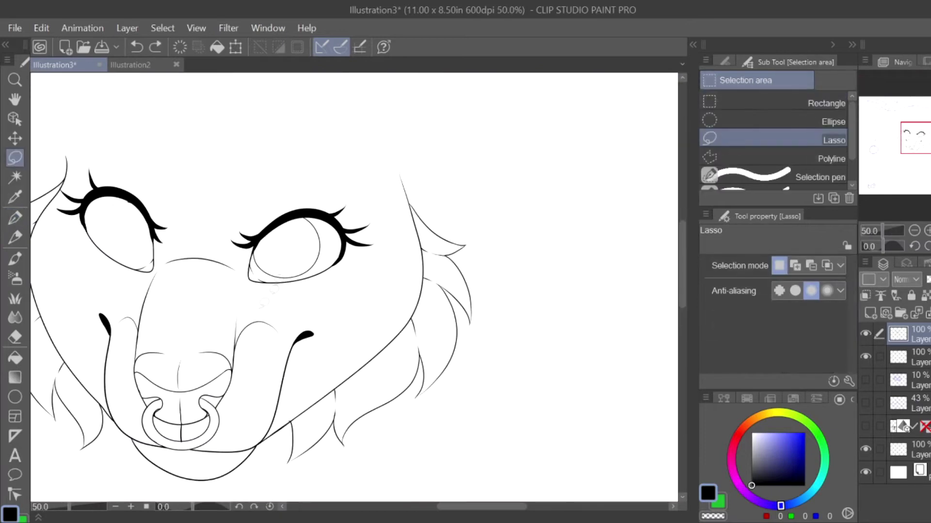
pyautogui.hotkey('ctrl', 'z')
pyautogui.press('e')
pyautogui.scroll(2, 143, 235)
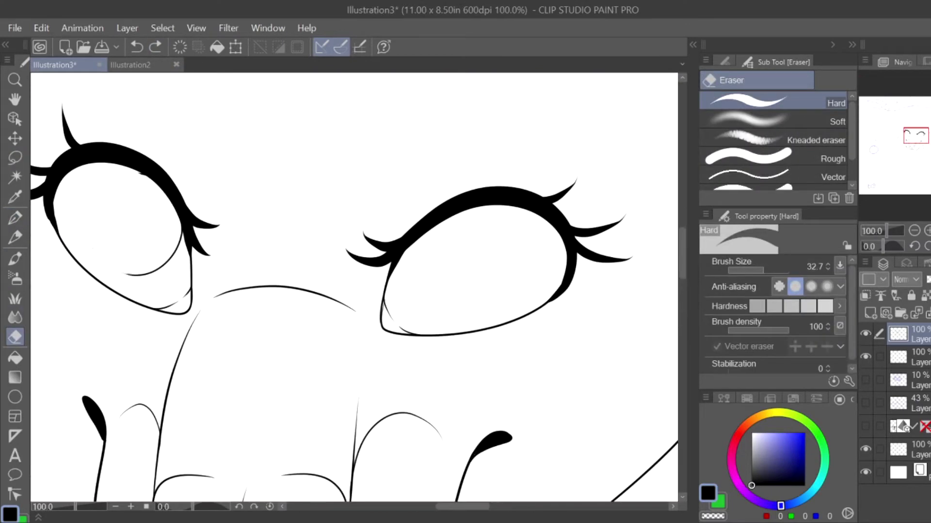
# Step: Set the pen's brush size to 6.0 and ink new iris outlines tucked under the upper lids of both eyes
pyautogui.press('p')
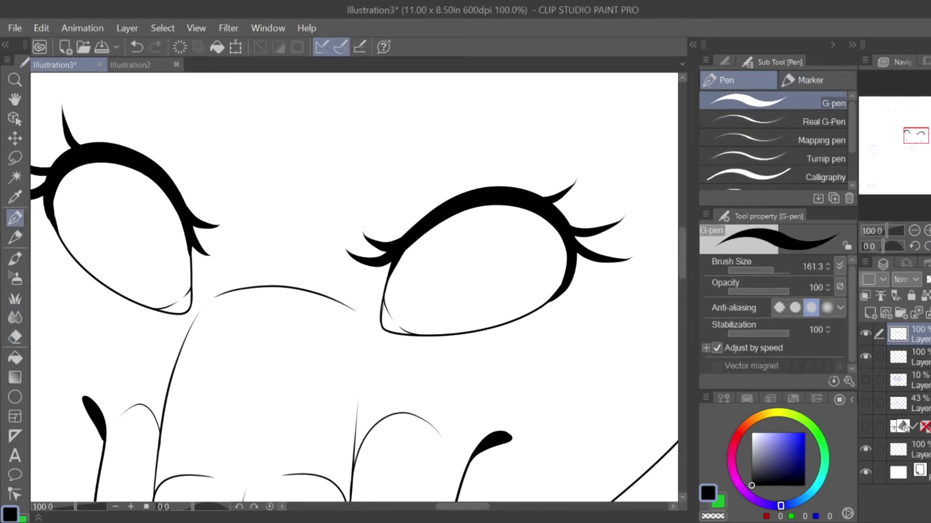
pyautogui.moveTo(456, 238); pyautogui.dragTo(474, 209)
pyautogui.hotkey('ctrl', 'z')
pyautogui.moveTo(160, 179); pyautogui.dragTo(163, 180)
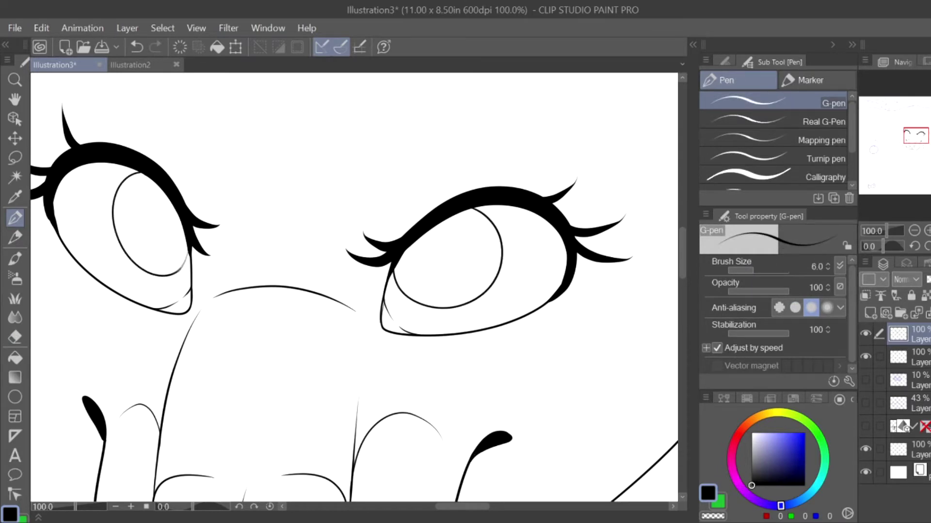
pyautogui.hotkey('ctrl', 'z')
pyautogui.scroll(-2, 354, 286)
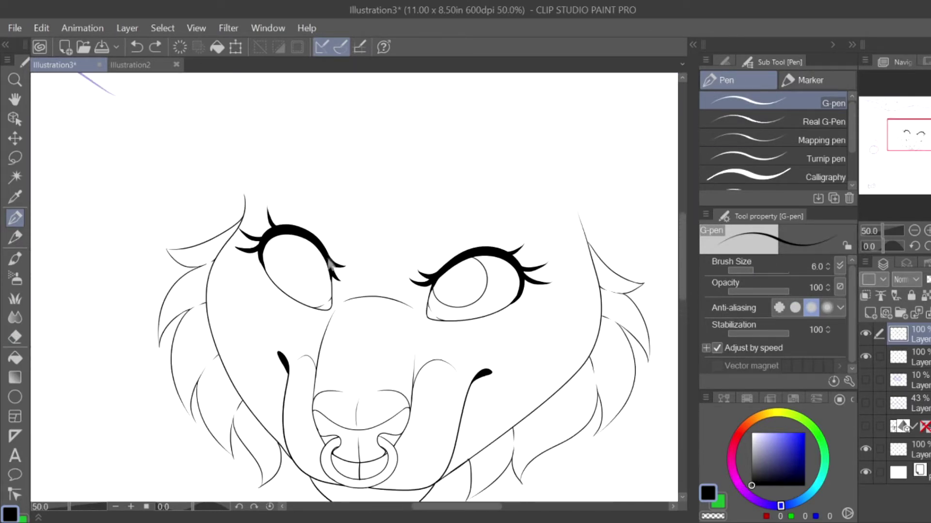
# Step: Set the brush size to 89.6 and place a solid black pupil in each iris
pyautogui.moveTo(752, 270); pyautogui.dragTo(770, 270)
pyautogui.click(455, 278)
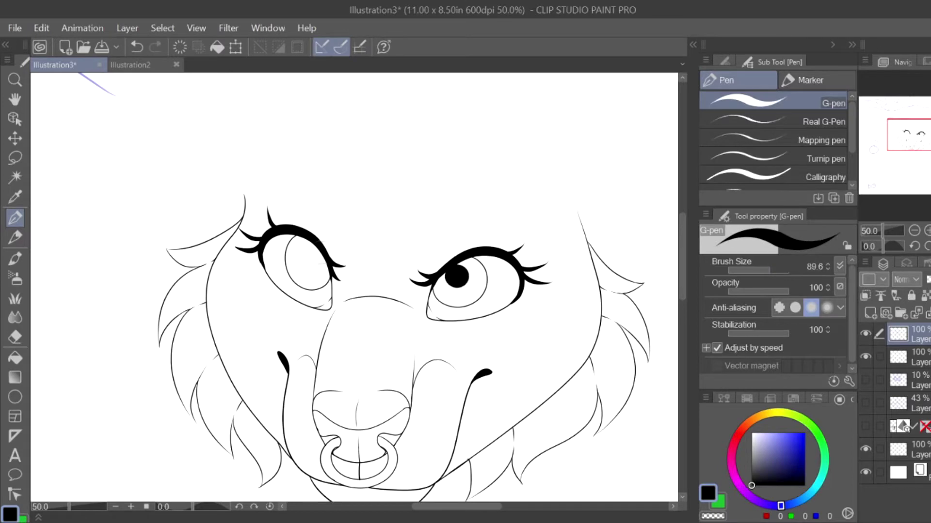
pyautogui.click(316, 257)
pyautogui.scroll(-4, 316, 257)
pyautogui.scroll(5, 316, 257)
# Step: Lasso the whole right eye with its lashes and scale it down slightly
pyautogui.press('m')
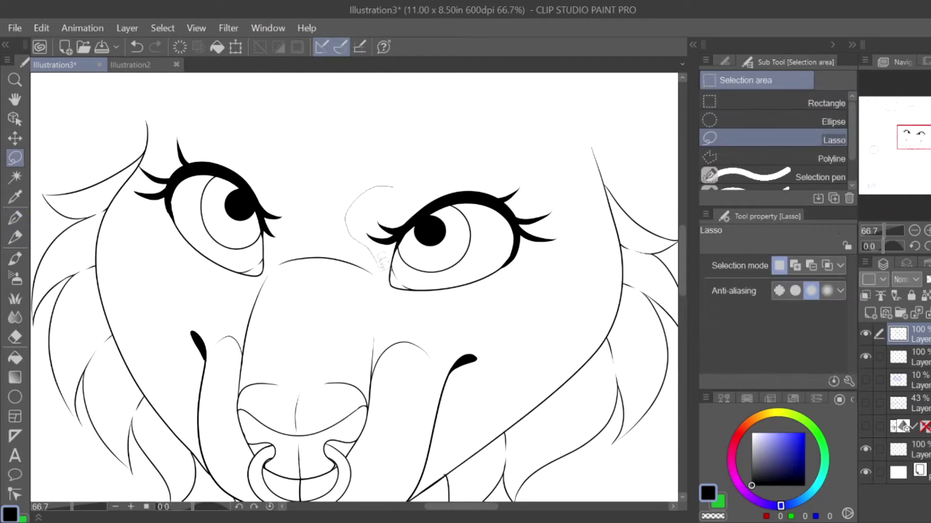
pyautogui.moveTo(382, 266)
pyautogui.mouseDown()
pyautogui.moveTo(437, 311)
pyautogui.moveTo(538, 179)
pyautogui.mouseUp()
pyautogui.hotkey('ctrl', 't')
pyautogui.moveTo(489, 271)
pyautogui.mouseDown()
pyautogui.moveTo(477, 266)
pyautogui.moveTo(484, 274)
pyautogui.mouseUp()
pyautogui.click(428, 335)
# Step: Lasso the whole left eye, scale it to 89 percent, reposition it on the face, and clear the selection
pyautogui.moveTo(144, 164); pyautogui.dragTo(264, 269)
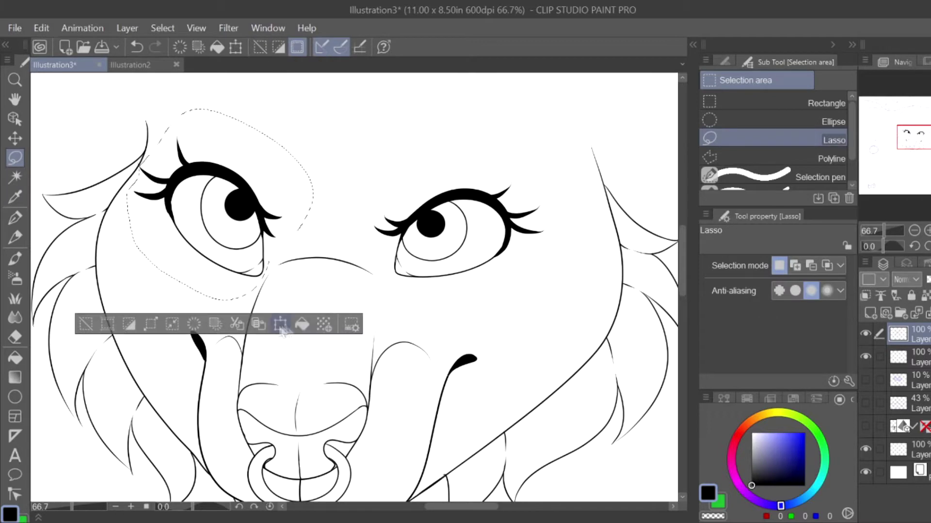
pyautogui.hotkey('ctrl', 't')
pyautogui.scroll(-2, 386, 172)
pyautogui.moveTo(390, 177); pyautogui.dragTo(386, 172)
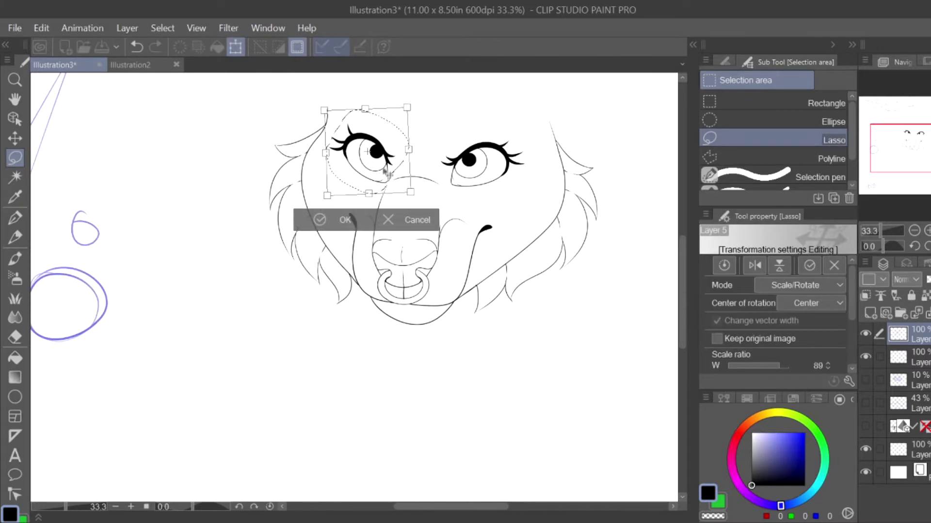
pyautogui.click(345, 220)
pyautogui.scroll(-3, 492, 129)
pyautogui.hotkey('ctrl', 'd')
# Step: Show the two sketch layers, set their opacity to 22% and 26%, and reselect the top line-art layer
pyautogui.click(865, 380)
pyautogui.scroll(2, 460, 227)
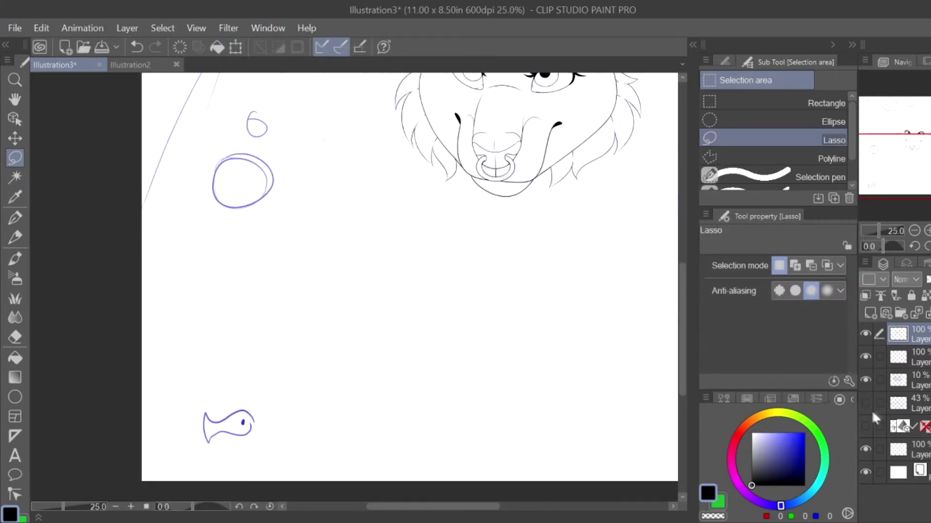
pyautogui.click(865, 403)
pyautogui.click(899, 380)
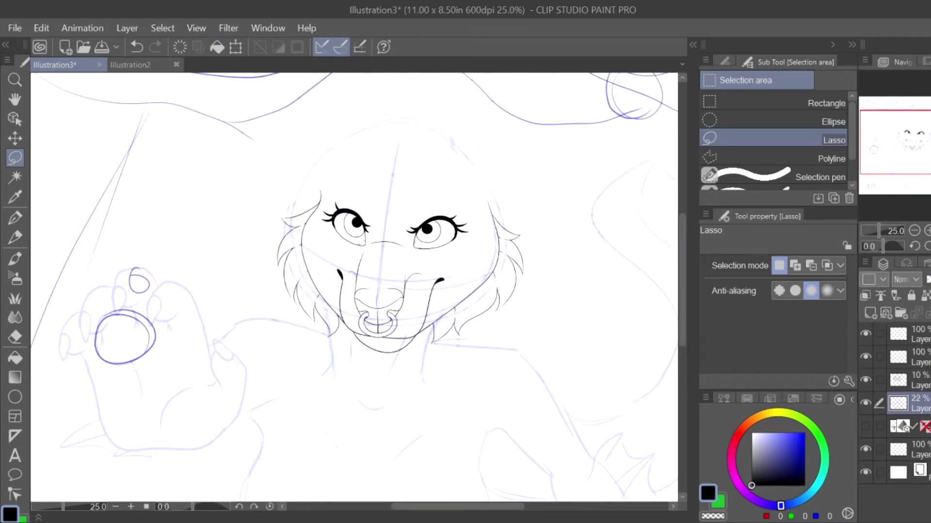
pyautogui.click(900, 334)
# Step: Set the pen's brush size to 6.0 and ink a tapered eyebrow outline and a thin eyelid crease above the right eye
pyautogui.click(15, 219)
pyautogui.scroll(2, 412, 116)
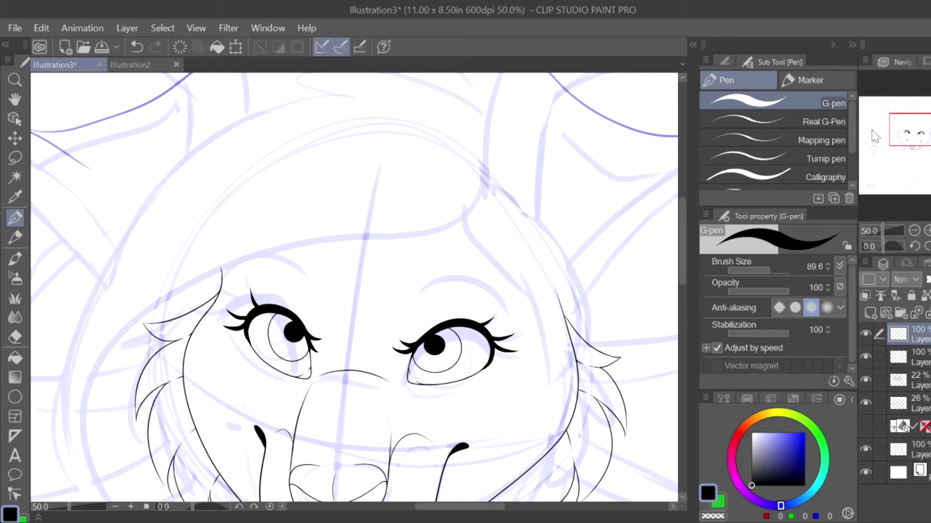
pyautogui.click(830, 260)
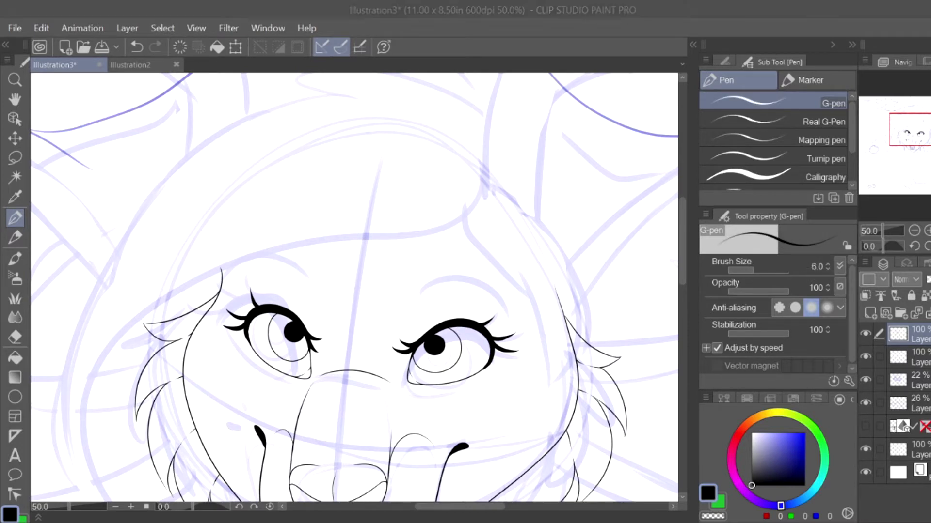
pyautogui.scroll(2, 507, 276)
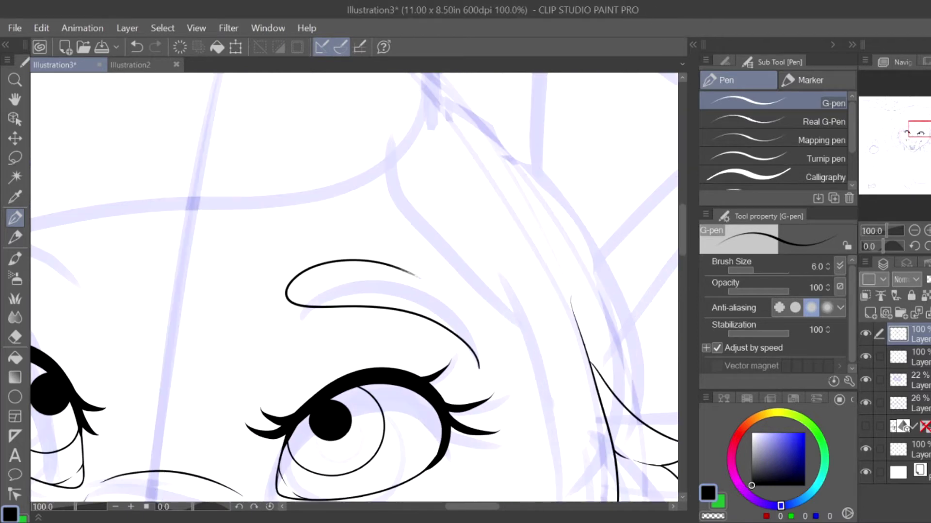
pyautogui.scroll(-4, 506, 277)
pyautogui.scroll(4, 484, 302)
pyautogui.moveTo(459, 324); pyautogui.dragTo(615, 339)
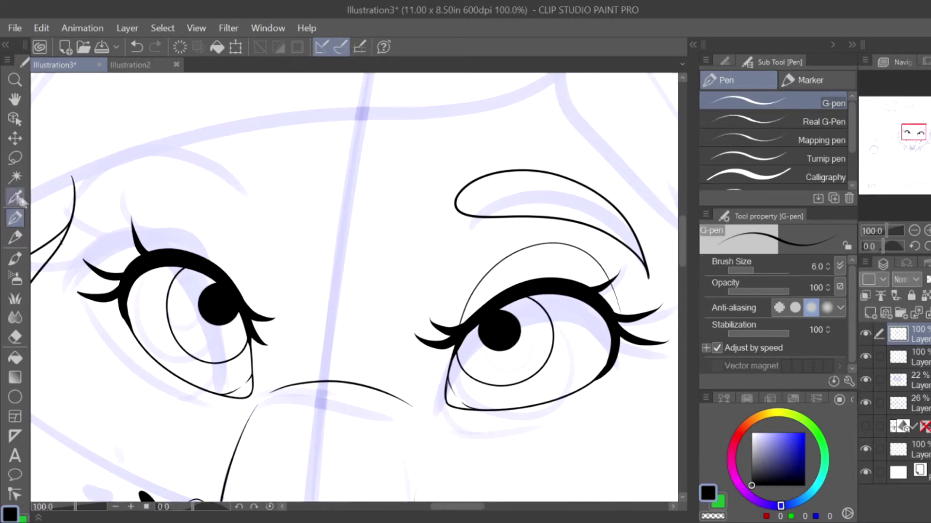
# Step: Place a horizontally flipped, slightly rotated copy of the right eyebrow above the left eye and add that eye's thin eyelid crease
pyautogui.click(14, 158)
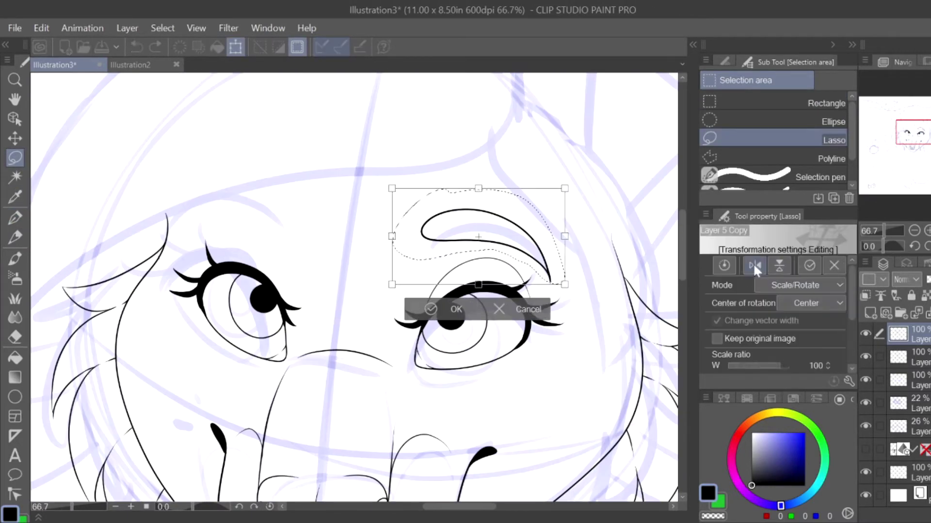
pyautogui.click(755, 265)
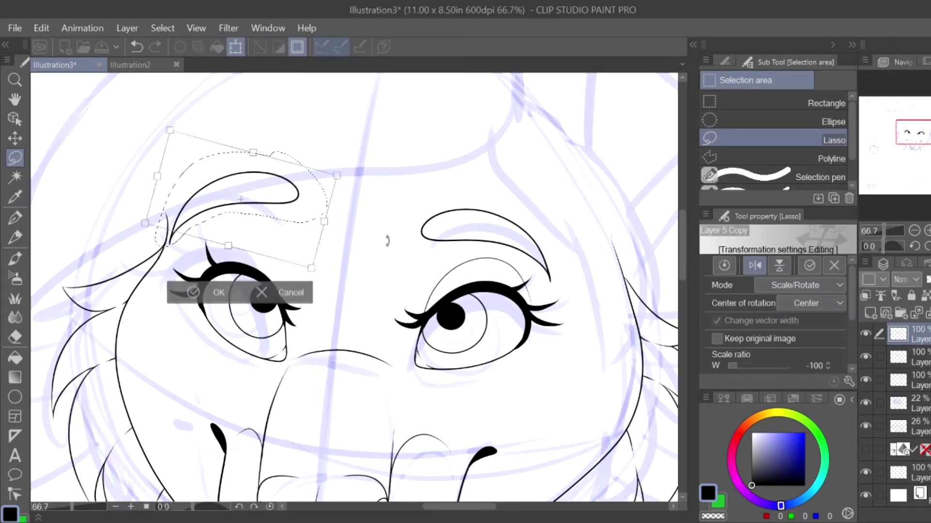
pyautogui.moveTo(241, 199); pyautogui.dragTo(257, 217)
pyautogui.moveTo(340, 223); pyautogui.dragTo(323, 223)
pyautogui.moveTo(430, 264); pyautogui.dragTo(569, 139)
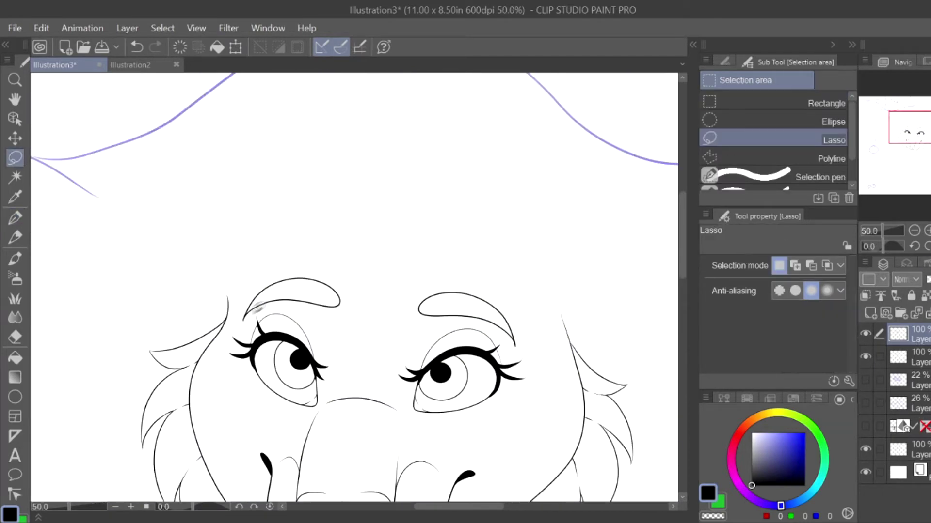
# Step: Lasso the left eyebrow, scale it down slightly, and apply the transformation
pyautogui.moveTo(242, 312); pyautogui.dragTo(235, 327)
pyautogui.hotkey('ctrl', 't')
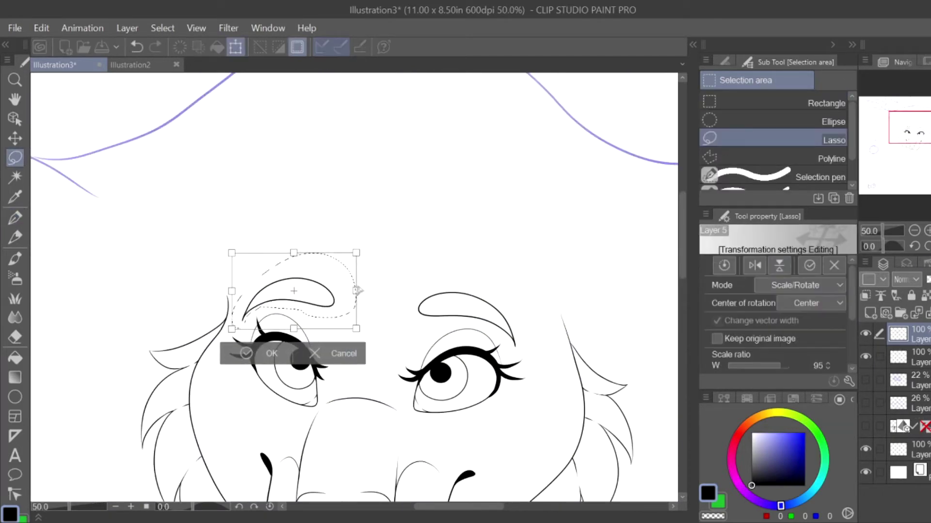
pyautogui.moveTo(349, 261); pyautogui.dragTo(339, 272)
pyautogui.press('Return')
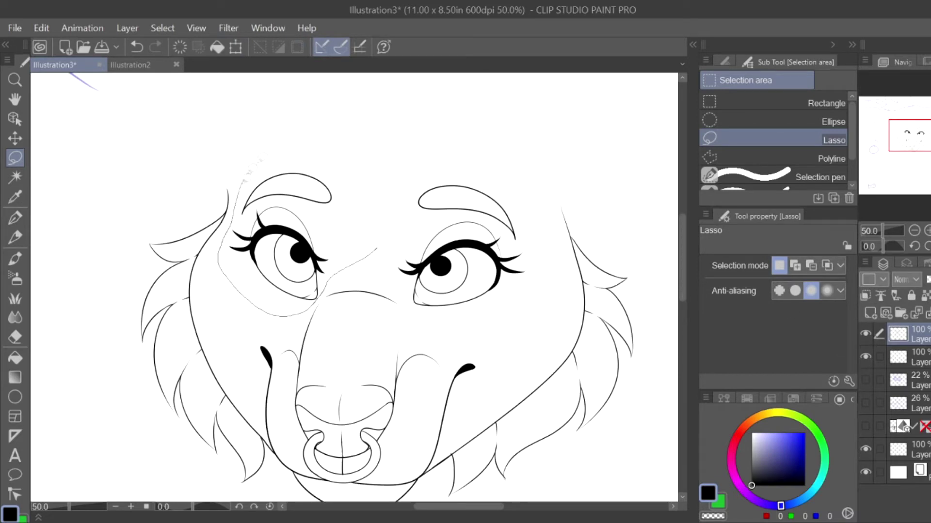
# Step: Lasso both eyes with their eyebrows, rotate them slightly counterclockwise, and apply the transformation
pyautogui.moveTo(263, 156)
pyautogui.mouseDown()
pyautogui.moveTo(408, 308)
pyautogui.moveTo(371, 253)
pyautogui.mouseUp()
pyautogui.hotkey('ctrl', 't')
pyautogui.moveTo(584, 315); pyautogui.dragTo(580, 289)
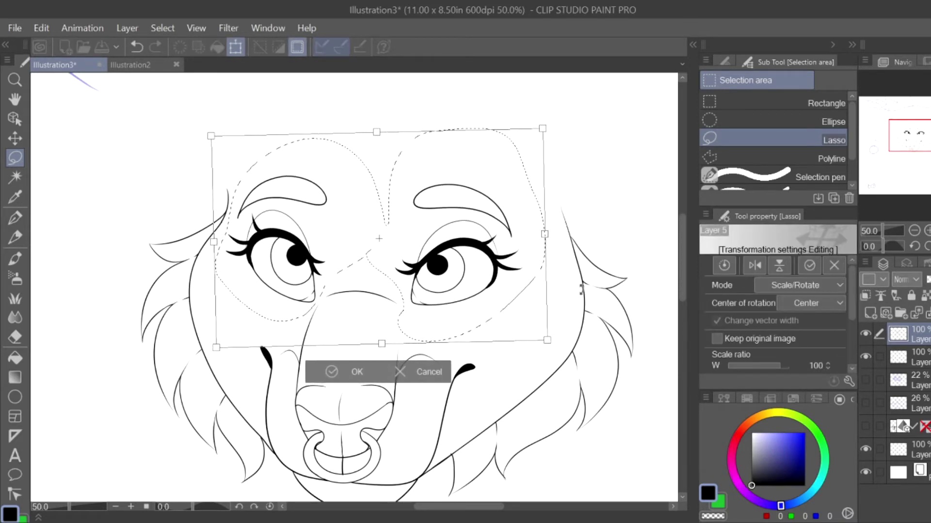
pyautogui.click(353, 372)
# Step: Show the 22% sketch layer and ink the long hair sweep across the forehead, its outer contour, and the strands beside the right eye
pyautogui.click(865, 380)
pyautogui.press('p')
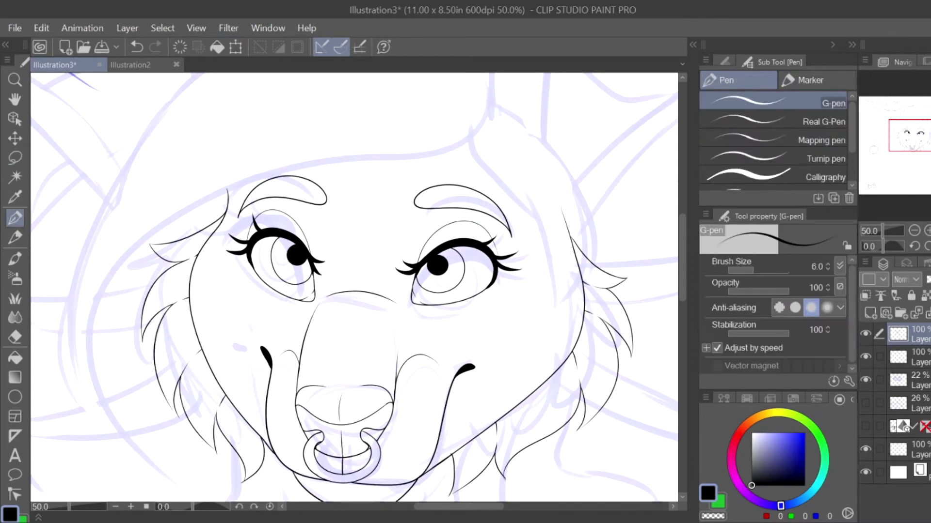
pyautogui.moveTo(400, 188)
pyautogui.mouseDown()
pyautogui.moveTo(177, 271)
pyautogui.moveTo(190, 431)
pyautogui.moveTo(164, 453)
pyautogui.mouseUp()
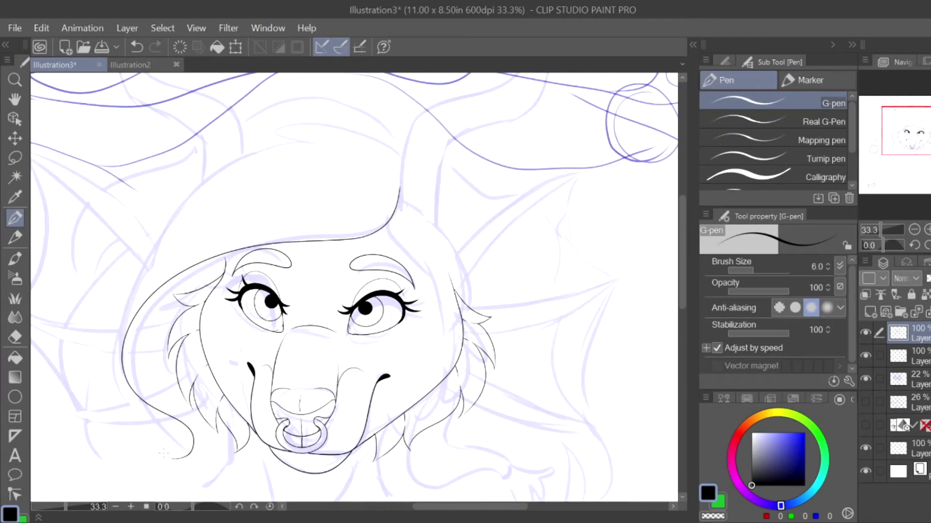
pyautogui.moveTo(290, 156); pyautogui.dragTo(71, 286)
pyautogui.scroll(2, 393, 222)
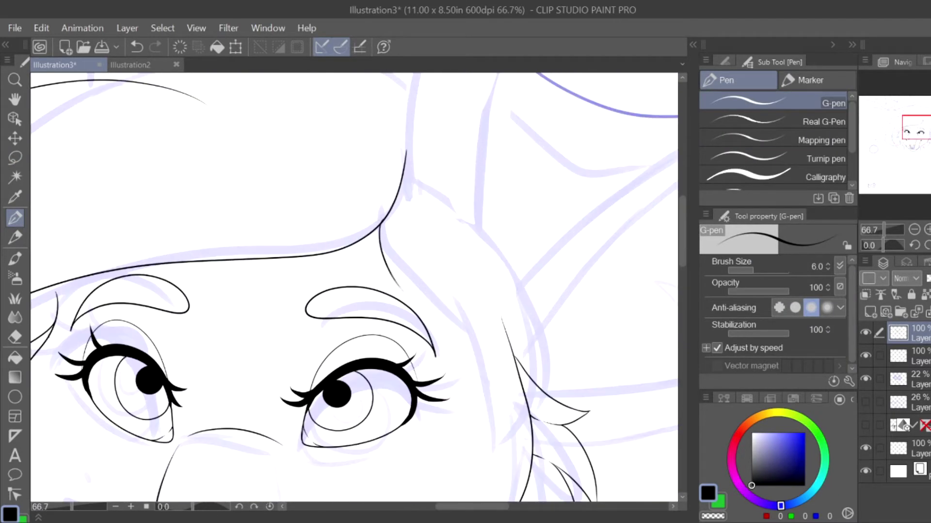
pyautogui.moveTo(486, 432)
pyautogui.mouseDown()
pyautogui.moveTo(528, 417)
pyautogui.moveTo(494, 254)
pyautogui.mouseUp()
# Step: Erase the face contour and cheek fur lines that overlap the hair strand beside the right eye
pyautogui.press('e')
pyautogui.scroll(3, 186, 337)
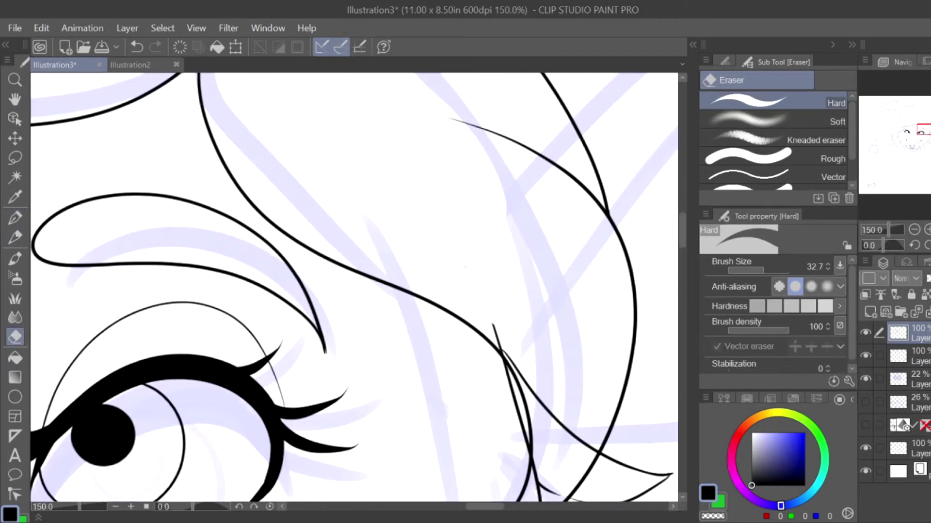
pyautogui.click(912, 138)
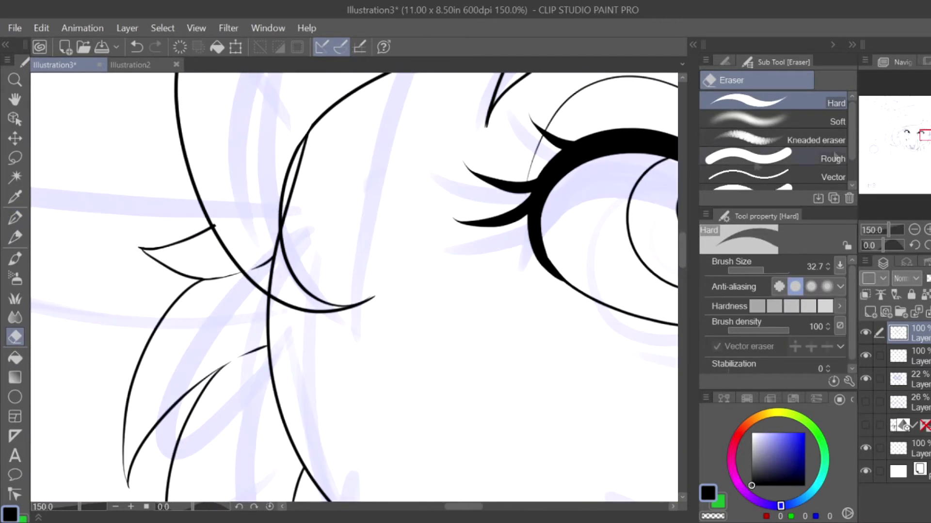
pyautogui.click(270, 283)
# Step: Ink the right horn's two curved edges from the hair up to the pointed tip
pyautogui.press('p')
pyautogui.scroll(-5, 245, 285)
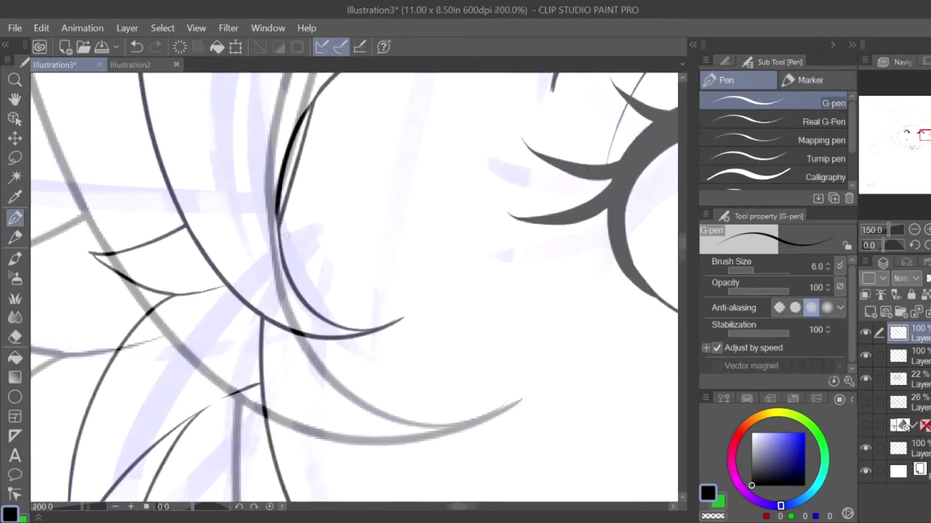
pyautogui.scroll(2, 354, 286)
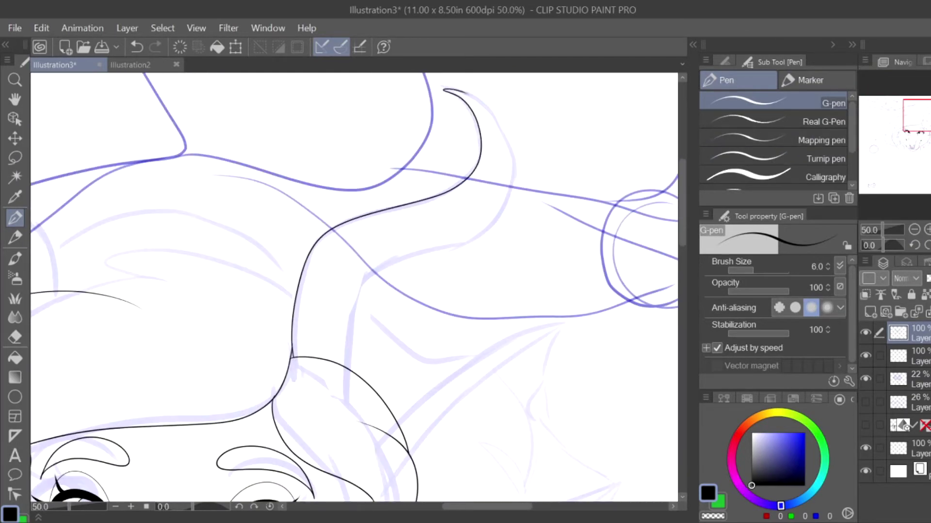
pyautogui.scroll(-1, 460, 235)
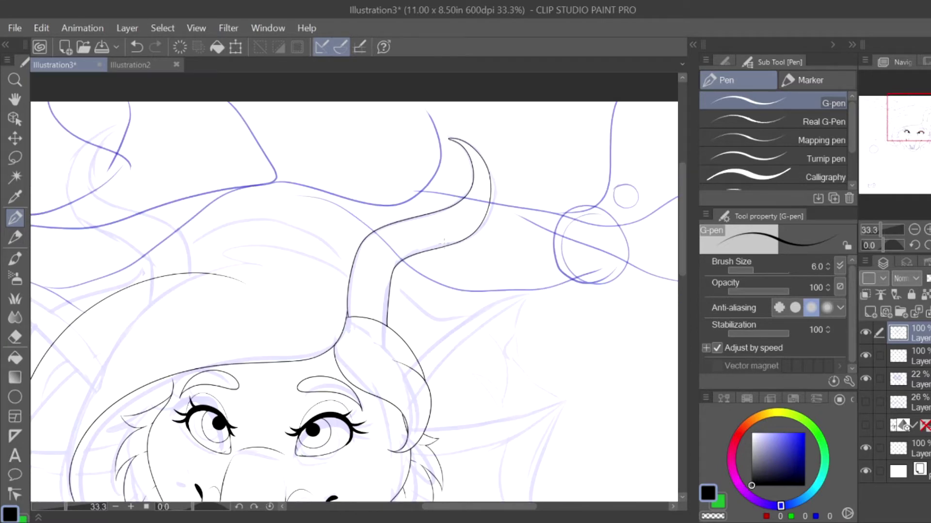
# Step: Lasso and duplicate the right horn, flip the copy horizontally, and position it over the left horn sketch
pyautogui.press('m')
pyautogui.moveTo(350, 113); pyautogui.dragTo(347, 122)
pyautogui.hotkey('ctrl', 'c')
pyautogui.hotkey('ctrl', 'v')
pyautogui.hotkey('ctrl', 't')
pyautogui.moveTo(380, 282); pyautogui.dragTo(118, 277)
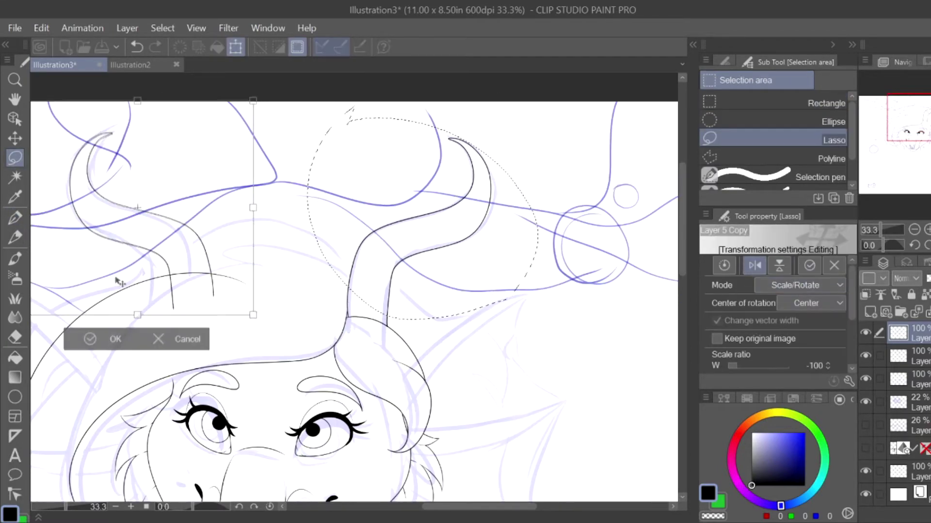
pyautogui.press('Return')
# Step: Clear the selection, erase the left horn's lines below the hair contour, and merge the copied layer into the line art
pyautogui.press('e')
pyautogui.hotkey('ctrl', 'd')
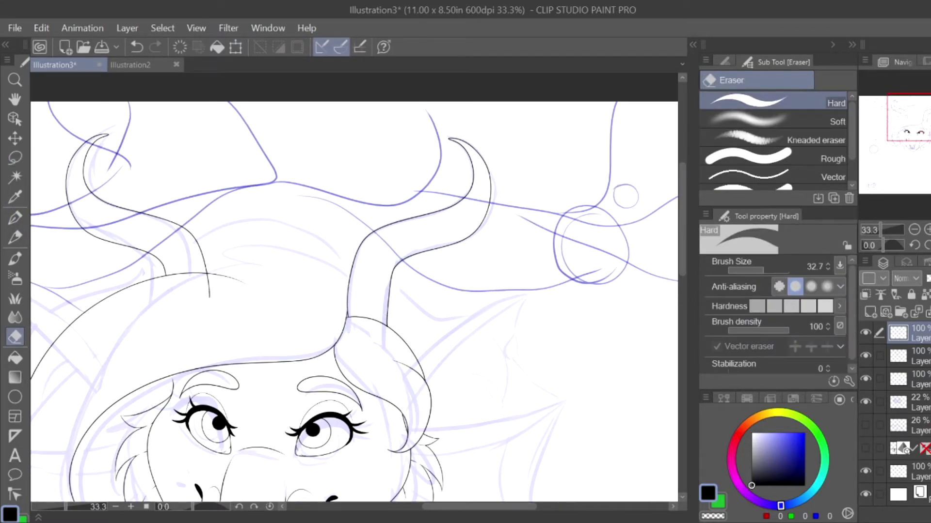
pyautogui.scroll(3, 206, 275)
pyautogui.scroll(-5, 206, 275)
pyautogui.scroll(2, 206, 275)
pyautogui.hotkey('ctrl', 'e')
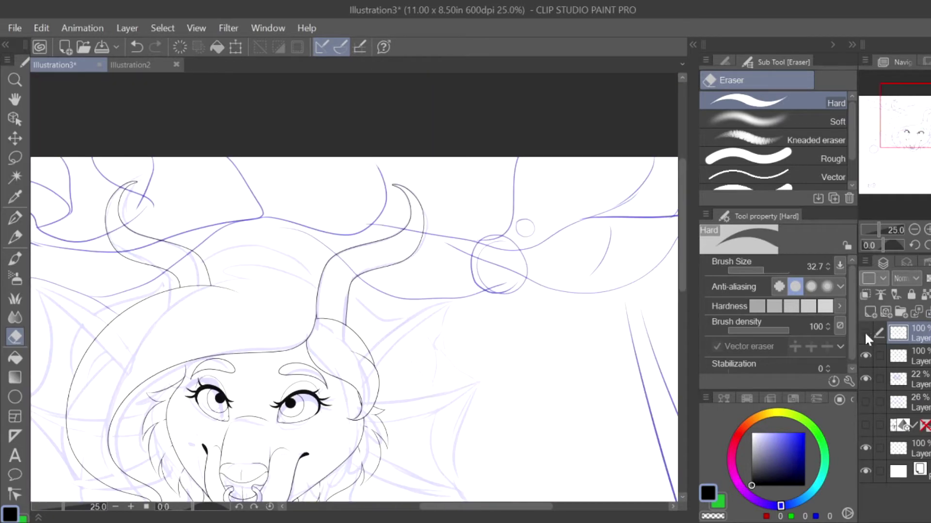
# Step: Hide the layer directly below the line art and ink a curled hair tuft between the two horns
pyautogui.click(865, 357)
pyautogui.press('p')
pyautogui.scroll(2, 354, 287)
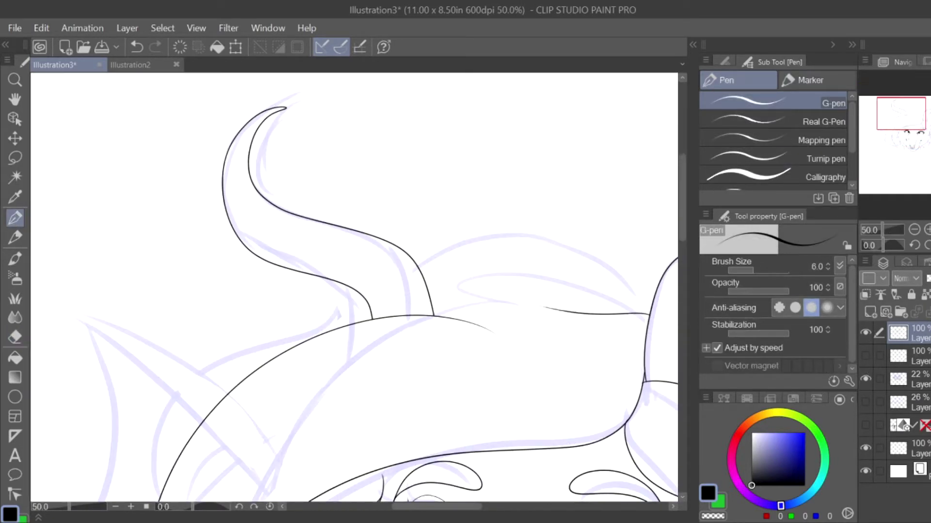
pyautogui.scroll(-3, 362, 249)
# Step: Erase the left horn line crossing the hair curl, and clean up the hair outline where the curl meets the head
pyautogui.press('e')
pyautogui.scroll(4, 361, 249)
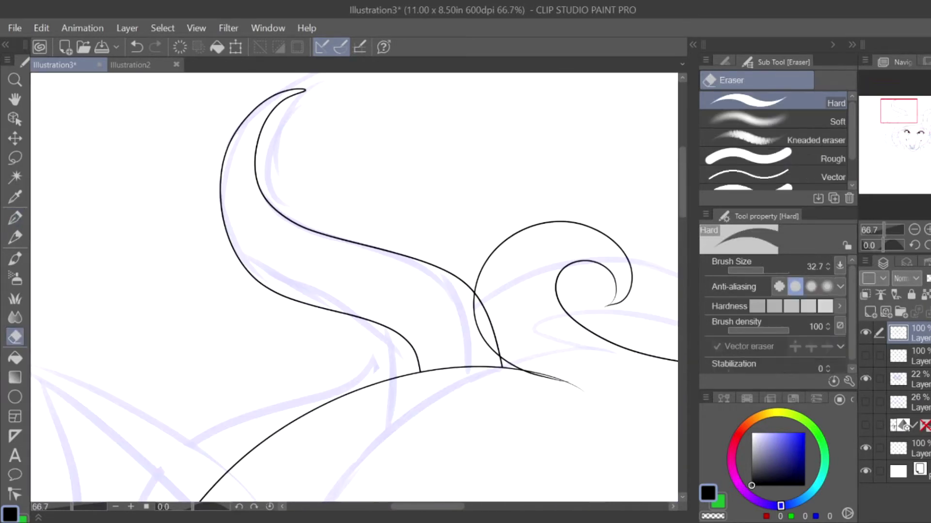
pyautogui.press('p')
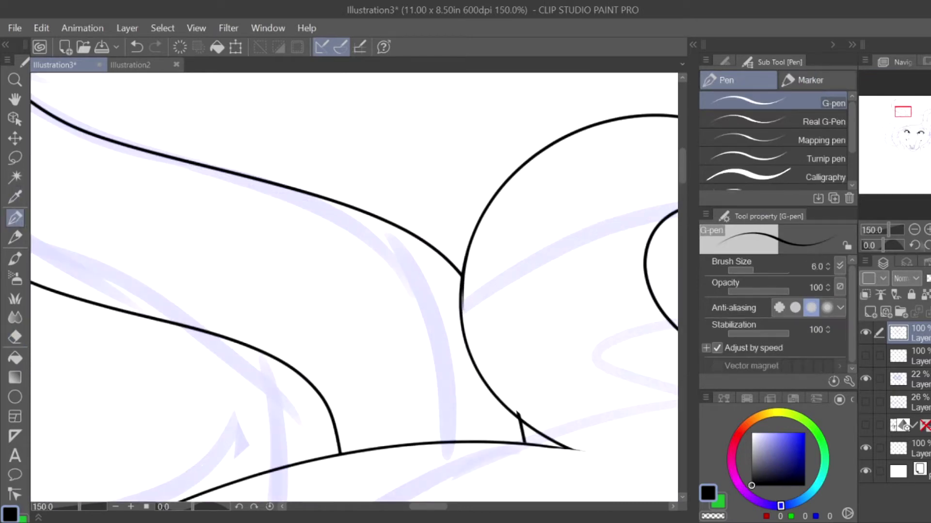
pyautogui.scroll(2, 354, 286)
pyautogui.moveTo(393, 261)
pyautogui.mouseDown()
pyautogui.moveTo(252, 271)
pyautogui.moveTo(208, 293)
pyautogui.mouseUp()
pyautogui.press('e')
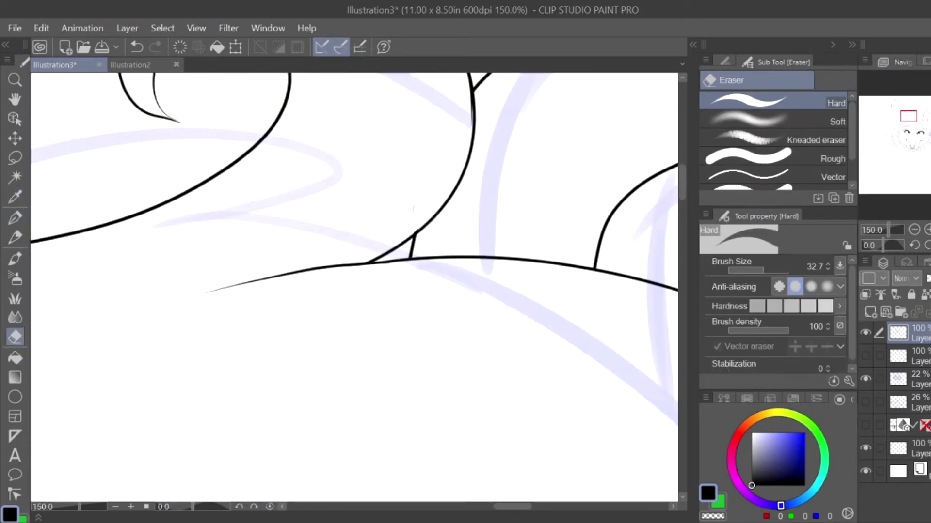
pyautogui.moveTo(413, 238); pyautogui.dragTo(371, 381)
# Step: Ink the neck lines descending from the cheek fur on both sides of the jaw
pyautogui.click(15, 219)
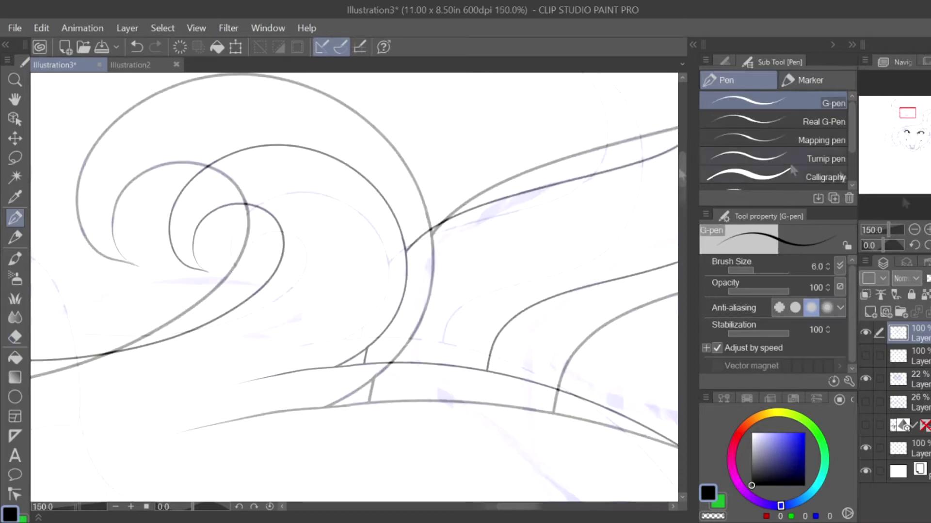
pyautogui.scroll(-5, 921, 156)
pyautogui.scroll(3, 921, 156)
pyautogui.scroll(3, 921, 156)
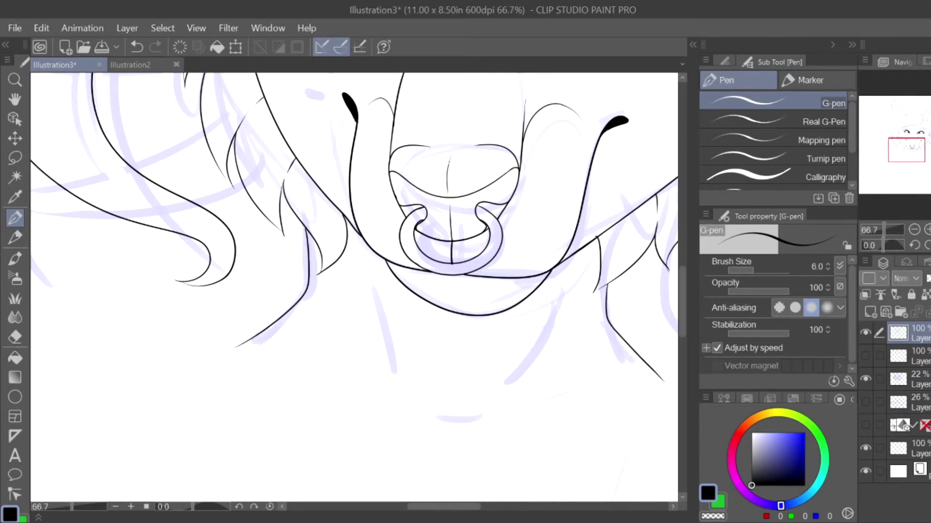
pyautogui.press('e')
pyautogui.scroll(1, 921, 156)
pyautogui.press('p')
pyautogui.scroll(-4, 921, 156)
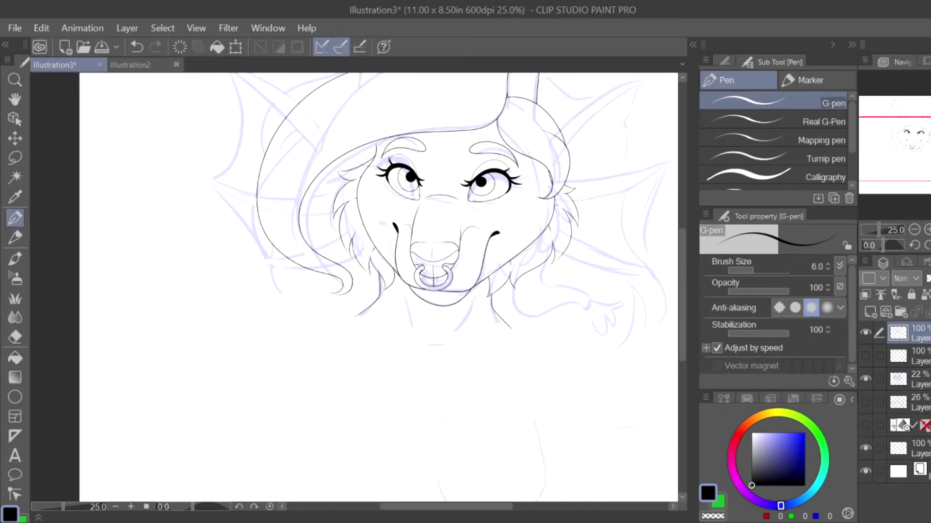
# Step: Show the 26% sketch layer and ink the pointed thumb claw and the inner edge of the thumb on the raised paw
pyautogui.click(866, 402)
pyautogui.scroll(5, 155, 437)
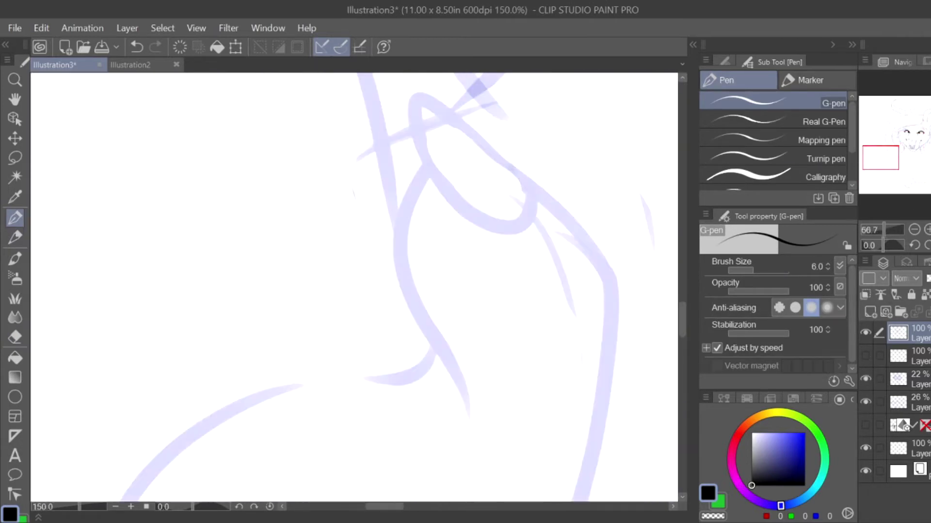
pyautogui.moveTo(530, 188)
pyautogui.mouseDown()
pyautogui.moveTo(435, 112)
pyautogui.moveTo(427, 158)
pyautogui.moveTo(535, 206)
pyautogui.mouseUp()
pyautogui.moveTo(429, 161); pyautogui.dragTo(458, 361)
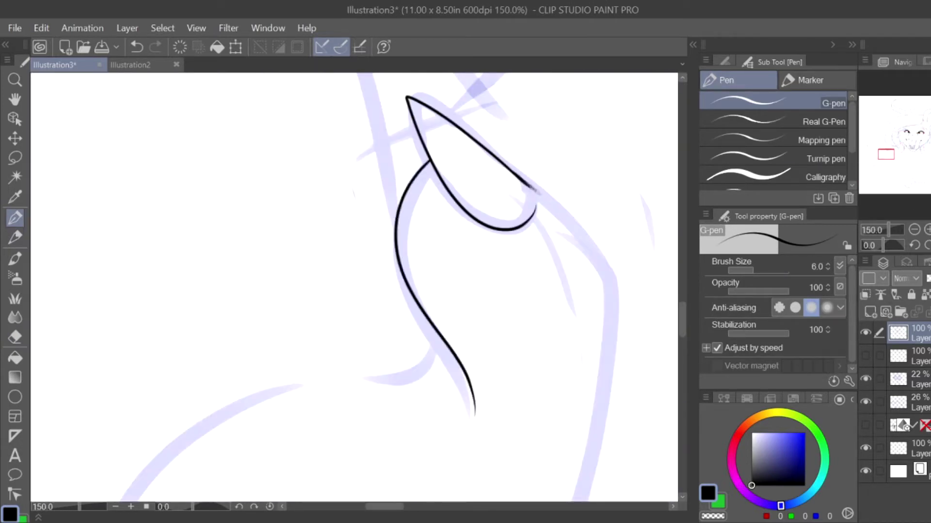
# Step: Ink the outer edge of the thumb down toward the wrist and the short crease at the thumb's base
pyautogui.scroll(-2, 354, 286)
pyautogui.moveTo(478, 197)
pyautogui.mouseDown()
pyautogui.moveTo(461, 260)
pyautogui.moveTo(291, 412)
pyautogui.mouseUp()
pyautogui.scroll(2, 354, 286)
pyautogui.moveTo(445, 222); pyautogui.dragTo(358, 265)
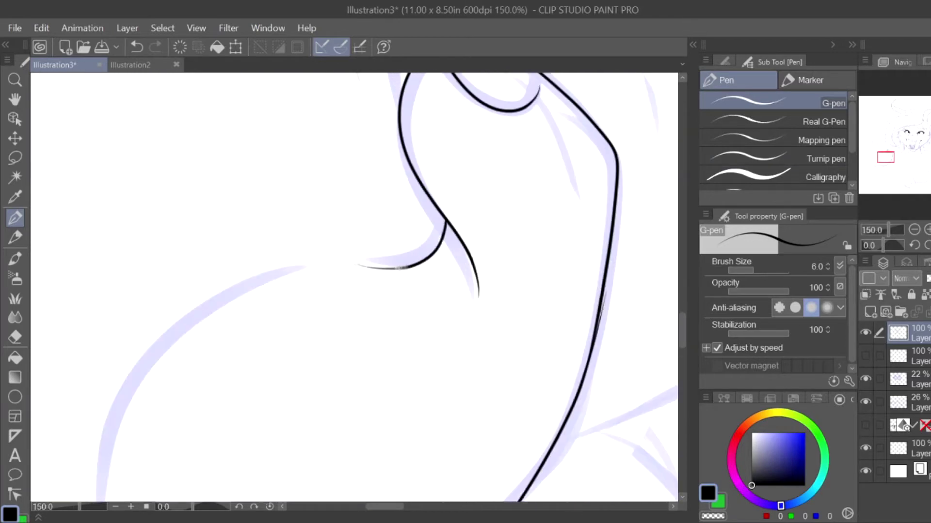
# Step: Ink the curved palm pad line and continue the paw's outline along its lower edge and up the far side
pyautogui.scroll(-3, 354, 286)
pyautogui.moveTo(194, 291)
pyautogui.mouseDown()
pyautogui.moveTo(422, 291)
pyautogui.moveTo(471, 395)
pyautogui.mouseUp()
pyautogui.scroll(1, 354, 286)
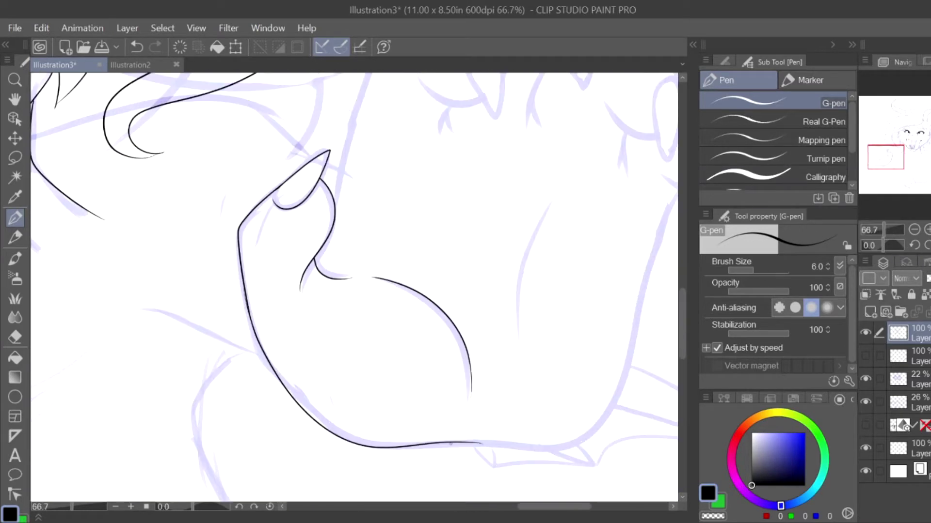
pyautogui.moveTo(458, 442); pyautogui.dragTo(664, 203)
# Step: Erase the uneven overlap in the paw's lower outline and re-ink a smooth join between the two lines
pyautogui.press('e')
pyautogui.scroll(3, 354, 286)
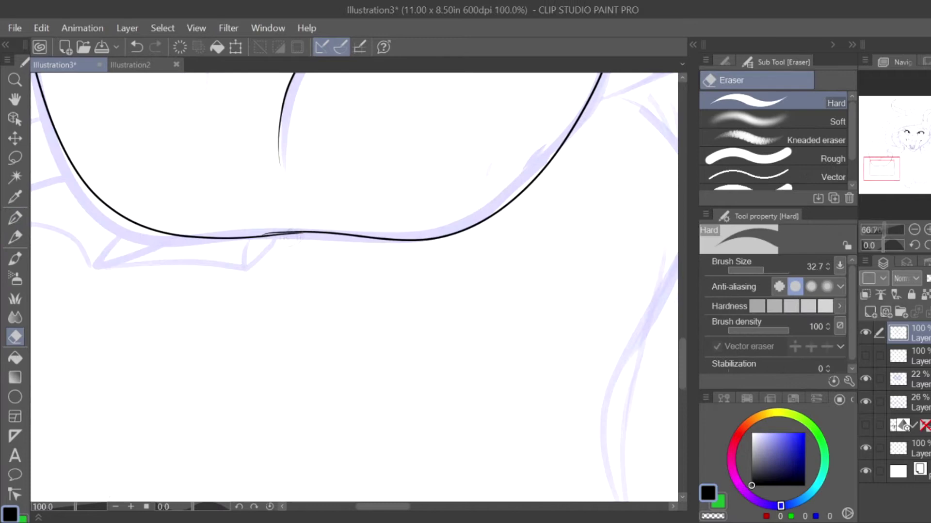
pyautogui.click(15, 219)
pyautogui.moveTo(325, 180); pyautogui.dragTo(427, 223)
pyautogui.hotkey('ctrl', 'z')
pyautogui.hotkey('ctrl', 'z')
pyautogui.scroll(2, 329, 232)
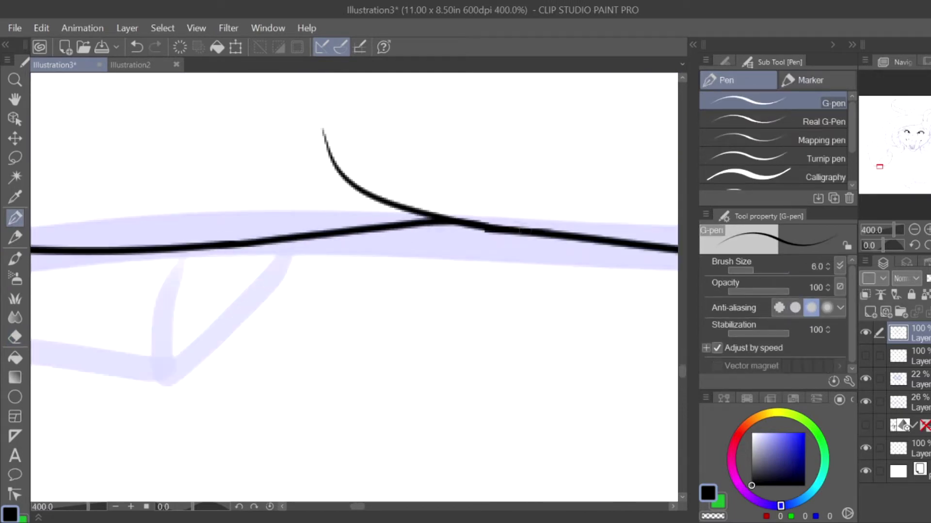
pyautogui.hotkey('ctrl', 'z')
pyautogui.moveTo(223, 250); pyautogui.dragTo(493, 227)
pyautogui.scroll(-6, 354, 286)
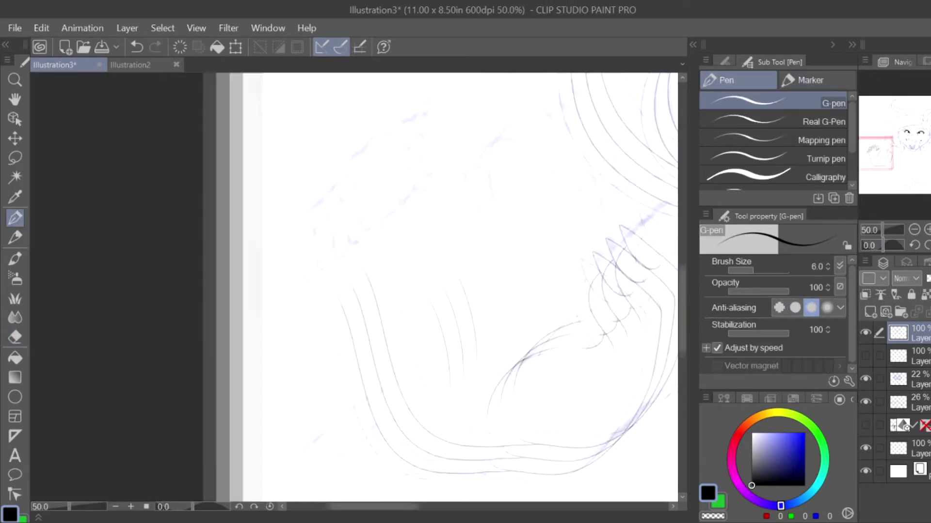
# Step: Ink the finger nearest the thumb with its claw, knuckle outline, fingertip curve, and small forked crease
pyautogui.scroll(2, 353, 217)
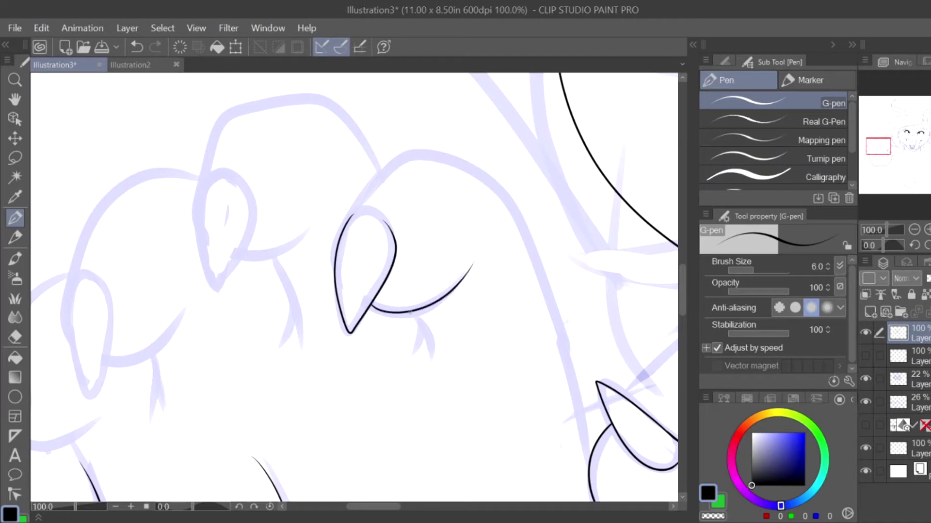
pyautogui.moveTo(422, 154)
pyautogui.mouseDown()
pyautogui.moveTo(545, 276)
pyautogui.moveTo(590, 456)
pyautogui.mouseUp()
pyautogui.moveTo(339, 243); pyautogui.dragTo(433, 380)
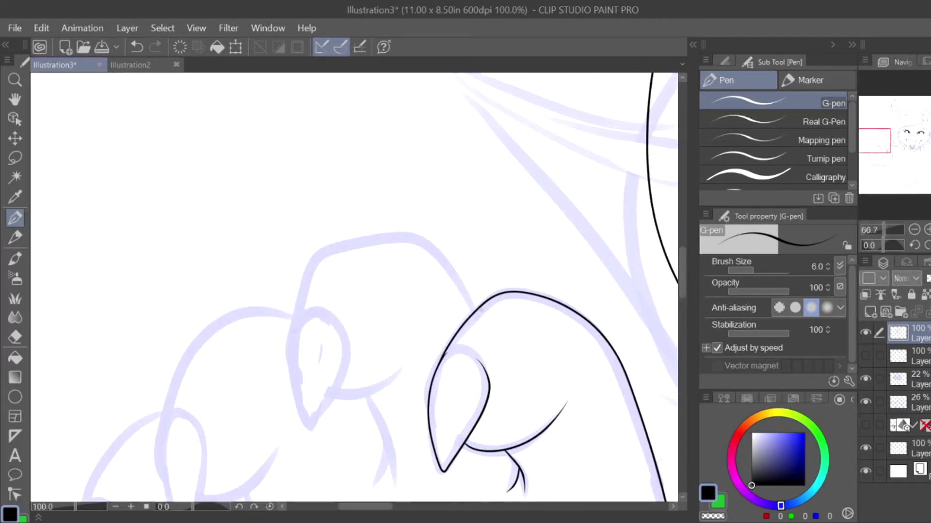
# Step: Ink the second finger's claw, knuckle outline, fingertip curve, and forked crease
pyautogui.moveTo(297, 324); pyautogui.dragTo(295, 396)
pyautogui.hotkey('ctrl', 'z')
pyautogui.moveTo(294, 339); pyautogui.dragTo(381, 237)
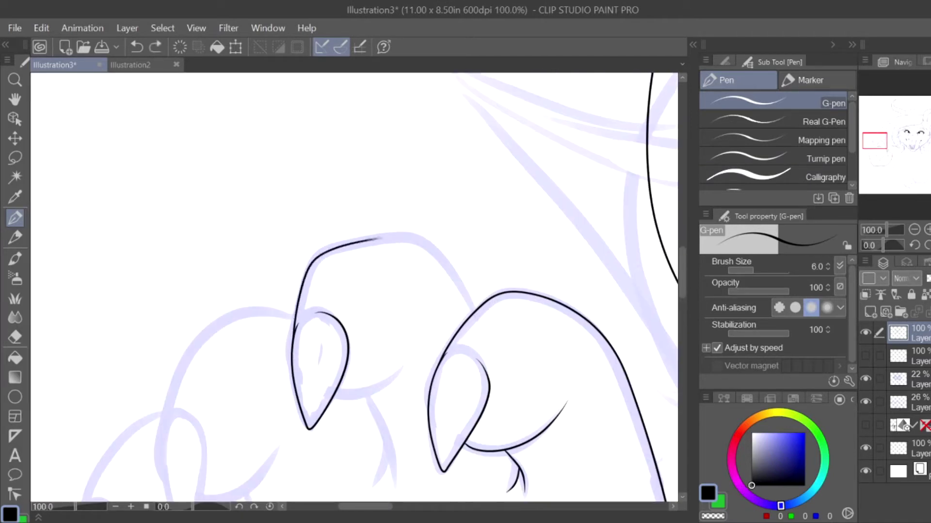
pyautogui.moveTo(335, 391)
pyautogui.mouseDown()
pyautogui.moveTo(401, 354)
pyautogui.moveTo(360, 175)
pyautogui.mouseUp()
pyautogui.moveTo(326, 209); pyautogui.dragTo(354, 300)
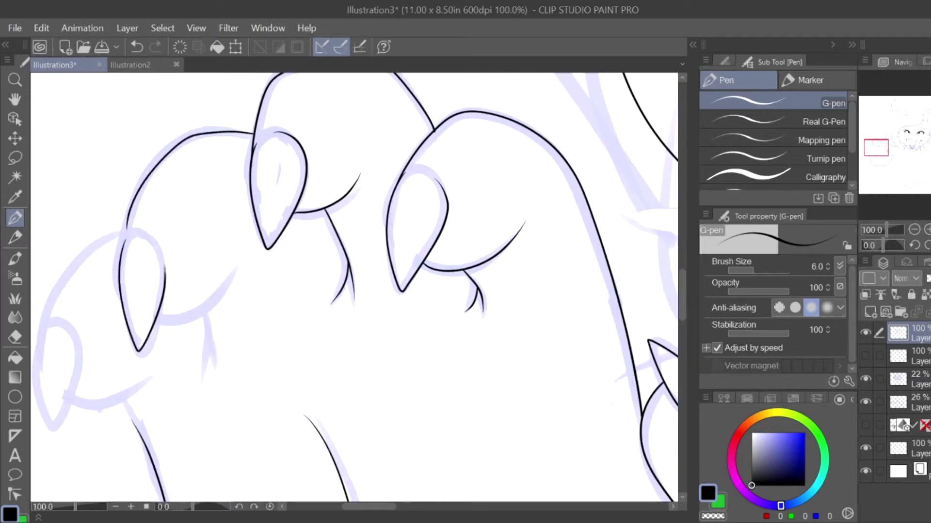
# Step: Ink the two outermost fingers with their claws and creases, and join the palm's outer edge to the last finger
pyautogui.moveTo(205, 347); pyautogui.dragTo(212, 381)
pyautogui.moveTo(339, 291); pyautogui.dragTo(478, 234)
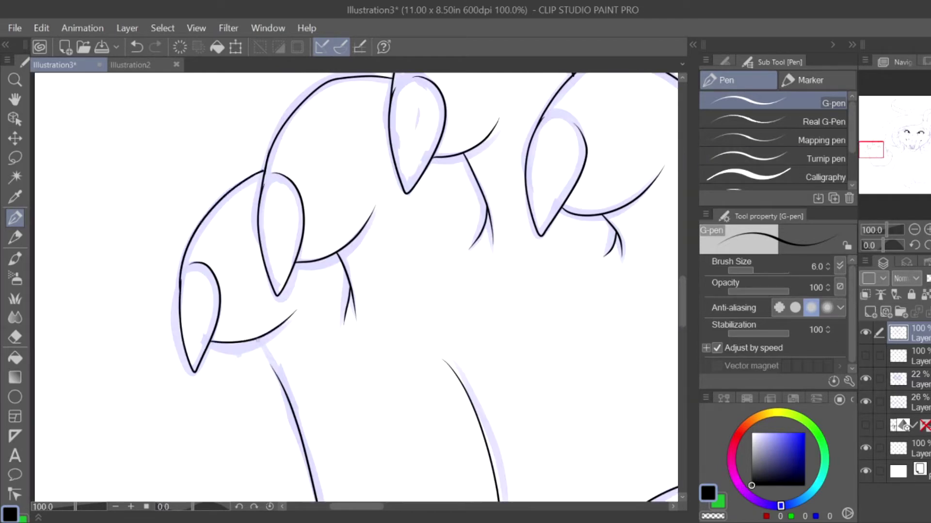
pyautogui.moveTo(260, 340); pyautogui.dragTo(277, 356)
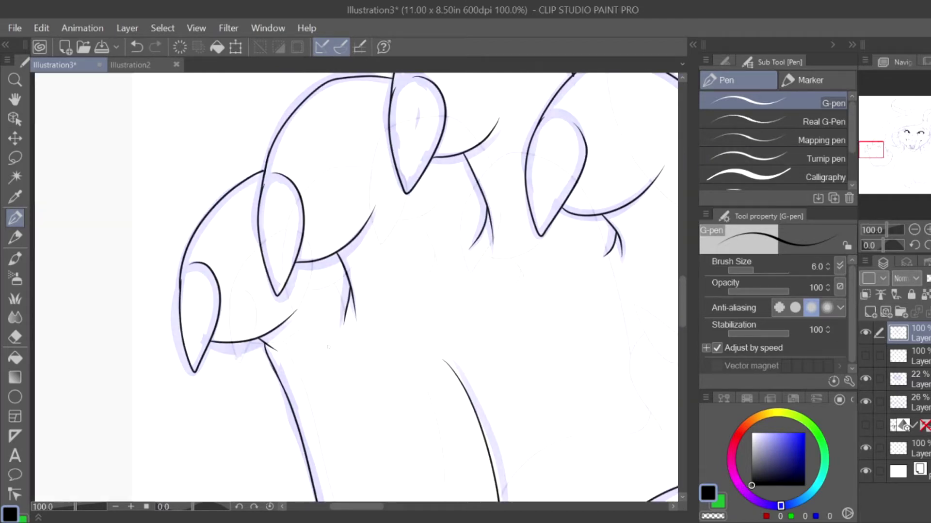
# Step: Ink three pointed fin spines along the raised paw's lower outer edge
pyautogui.scroll(-5, 339, 291)
pyautogui.scroll(3, 339, 291)
pyautogui.moveTo(364, 237); pyautogui.dragTo(272, 298)
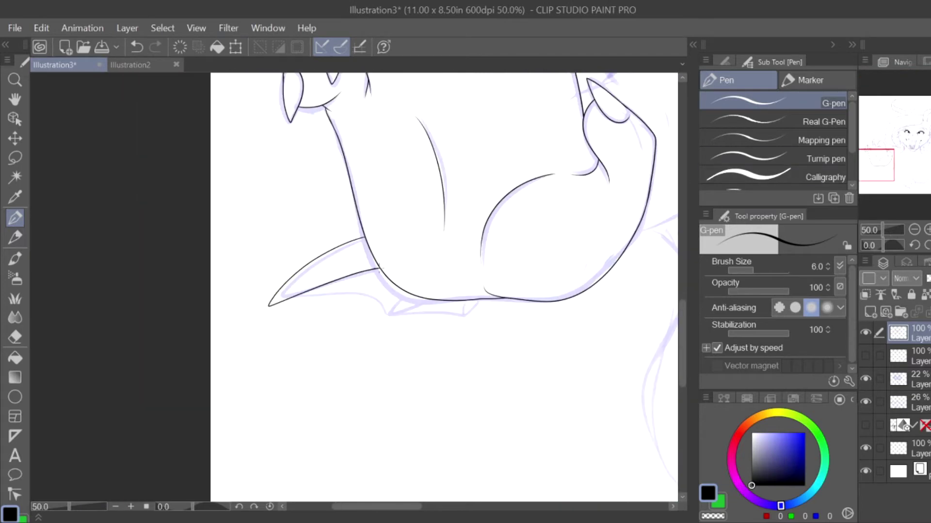
pyautogui.moveTo(374, 341); pyautogui.dragTo(423, 300)
pyautogui.scroll(3, 423, 299)
pyautogui.press('e')
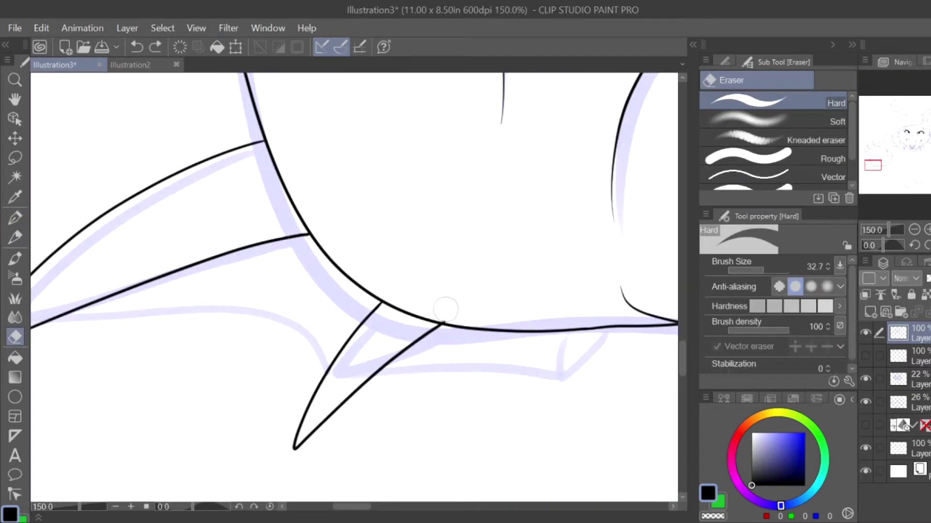
pyautogui.press('p')
pyautogui.scroll(-2, 485, 291)
pyautogui.moveTo(595, 341); pyautogui.dragTo(593, 401)
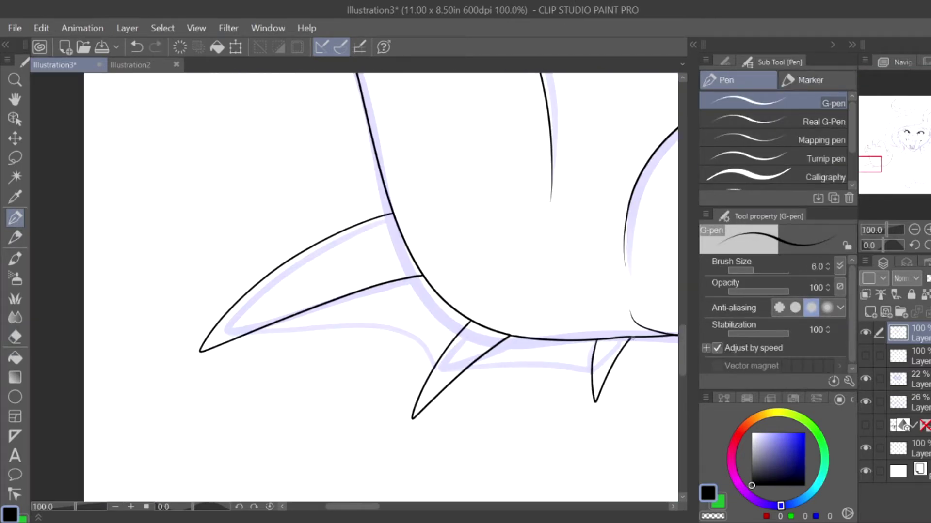
# Step: Ink the curved webbing edges that connect the tips of the three fin spines
pyautogui.hotkey('ctrl', 'z')
pyautogui.moveTo(218, 352)
pyautogui.mouseDown()
pyautogui.moveTo(400, 375)
pyautogui.moveTo(395, 365)
pyautogui.moveTo(412, 417)
pyautogui.mouseUp()
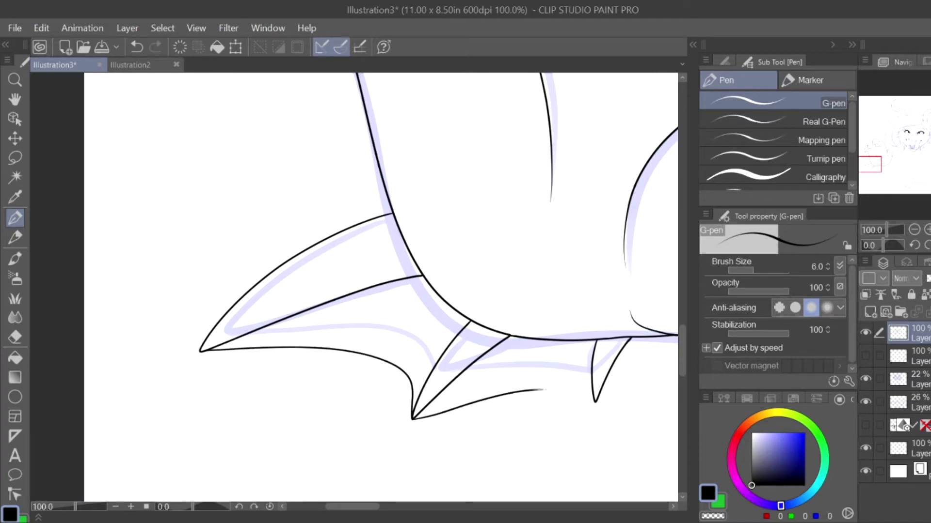
pyautogui.moveTo(543, 389); pyautogui.dragTo(595, 400)
# Step: Ink the shoulder line running from behind the hair to the raised paw's thumb claw and clean its overlap
pyautogui.scroll(-4, 357, 286)
pyautogui.scroll(6, 357, 286)
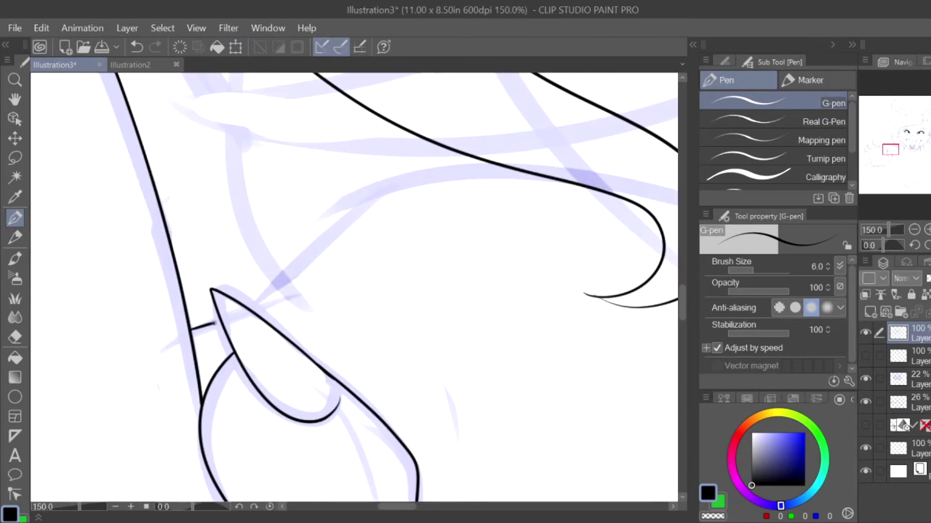
pyautogui.moveTo(196, 328)
pyautogui.mouseDown()
pyautogui.moveTo(328, 292)
pyautogui.moveTo(421, 251)
pyautogui.mouseUp()
pyautogui.press('e')
pyautogui.scroll(5, 271, 300)
pyautogui.scroll(-8, 340, 291)
pyautogui.click(14, 219)
pyautogui.press('h')
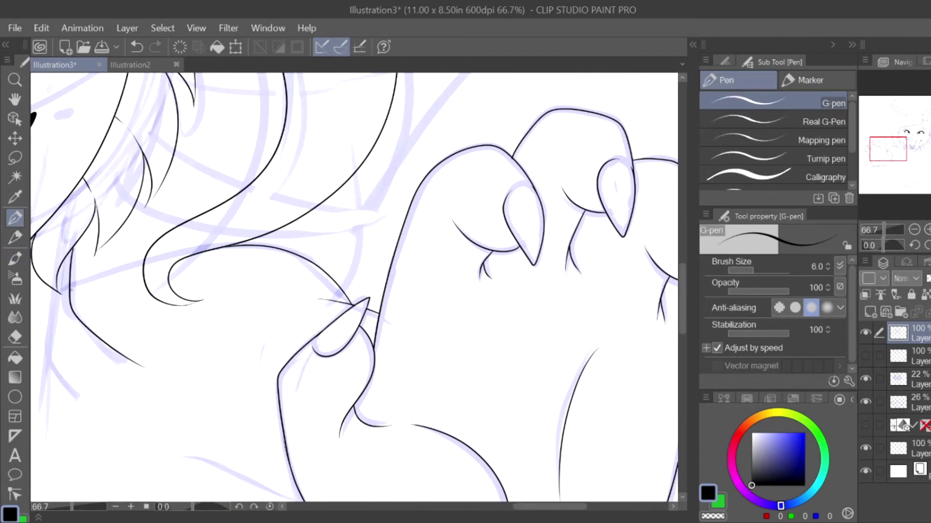
# Step: Ink the raised arm's lower line from the base of the paw toward the chest
pyautogui.press('h')
pyautogui.hotkey('ctrl', '-')
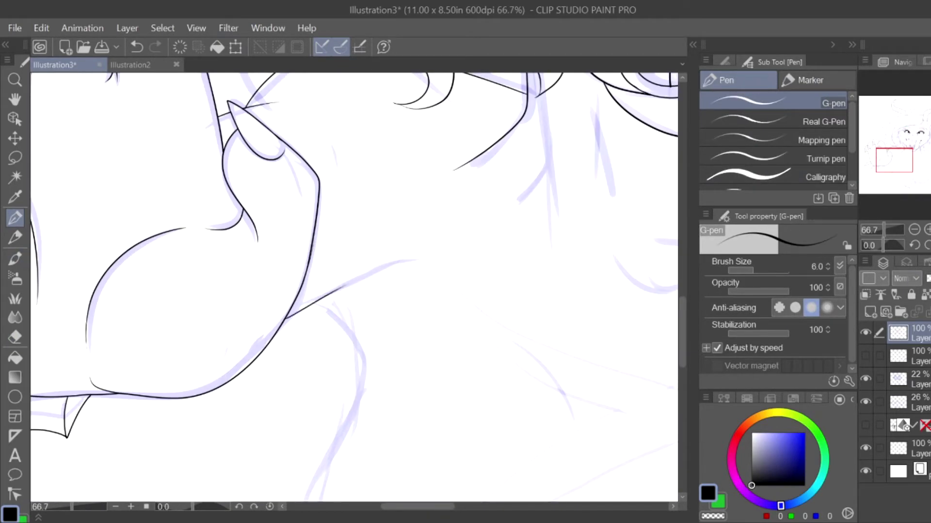
pyautogui.click(865, 426)
pyautogui.click(865, 427)
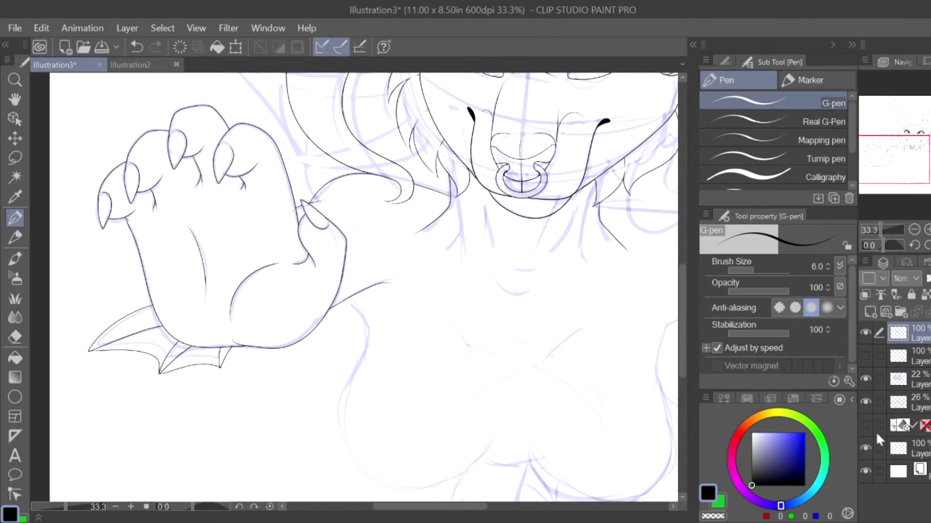
# Step: Ink the torso side below the raised arm and the rounded chest contour on that side
pyautogui.moveTo(345, 301)
pyautogui.mouseDown()
pyautogui.moveTo(327, 228)
pyautogui.moveTo(317, 338)
pyautogui.moveTo(461, 383)
pyautogui.mouseUp()
pyautogui.hotkey('ctrl', 'z')
pyautogui.scroll(3, 336, 245)
pyautogui.moveTo(314, 193)
pyautogui.mouseDown()
pyautogui.moveTo(353, 366)
pyautogui.moveTo(349, 342)
pyautogui.mouseUp()
pyautogui.hotkey('ctrl', 'z')
pyautogui.hotkey('ctrl', '-')
pyautogui.hotkey('ctrl', '-')
pyautogui.hotkey('ctrl', '-')
pyautogui.hotkey('ctrl', '-')
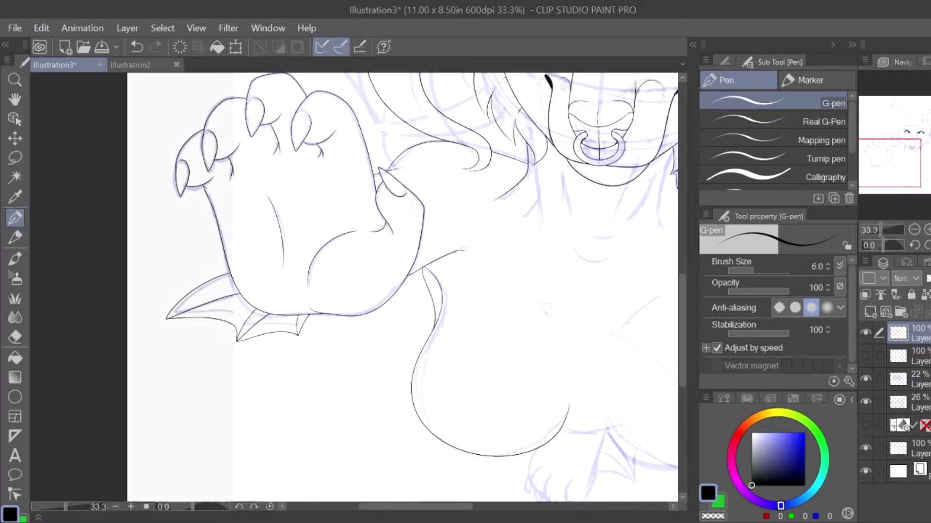
# Step: Ink the torso side and the rounded chest contour on the lowered arm's side
pyautogui.hotkey('ctrl', '+')
pyautogui.hotkey('ctrl', '+')
pyautogui.hotkey('ctrl', '+')
pyautogui.hotkey('ctrl', '+')
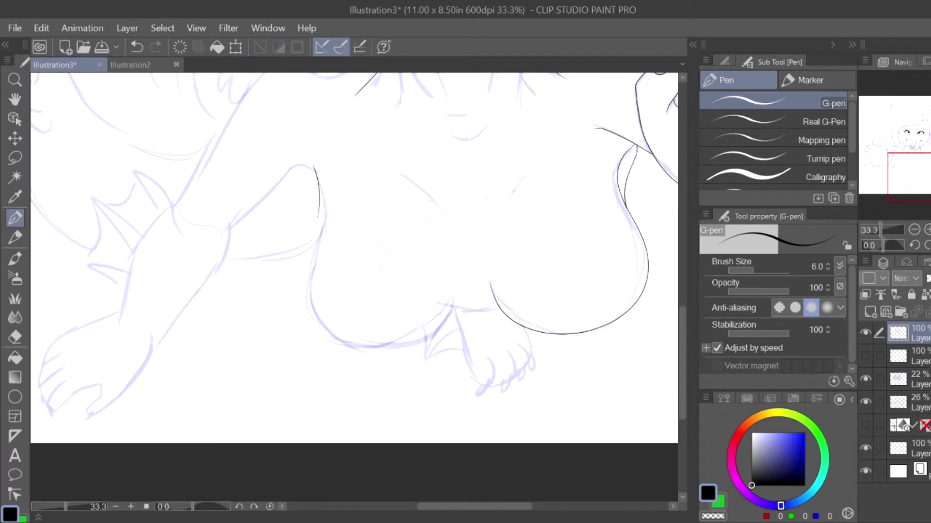
pyautogui.moveTo(458, 292); pyautogui.dragTo(583, 279)
pyautogui.hotkey('ctrl', 'z')
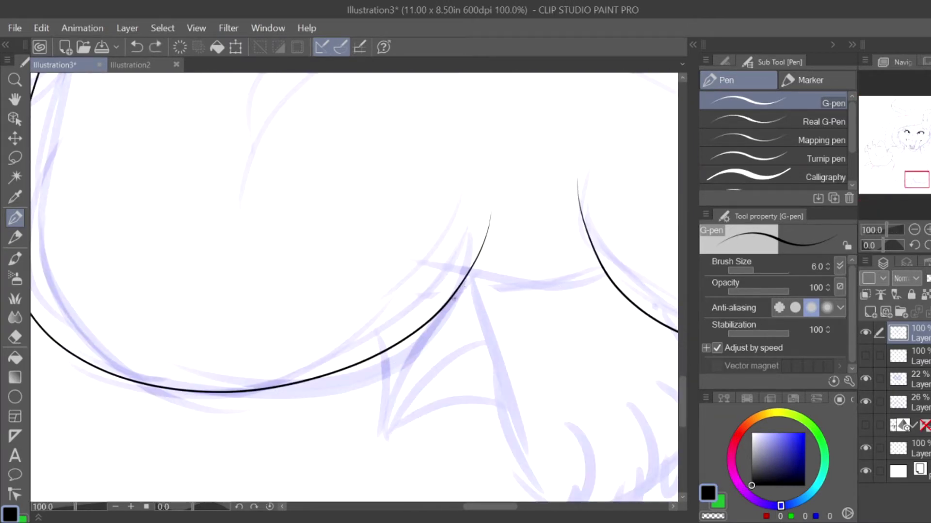
# Step: Ink the lowered hand's overlapping fingers with forked knuckle creases and the outline of the back of the hand
pyautogui.scroll(-2, 465, 291)
pyautogui.scroll(2, 150, 436)
pyautogui.moveTo(141, 430)
pyautogui.mouseDown()
pyautogui.moveTo(235, 342)
pyautogui.moveTo(226, 348)
pyautogui.mouseUp()
pyautogui.hotkey('ctrl', 'z')
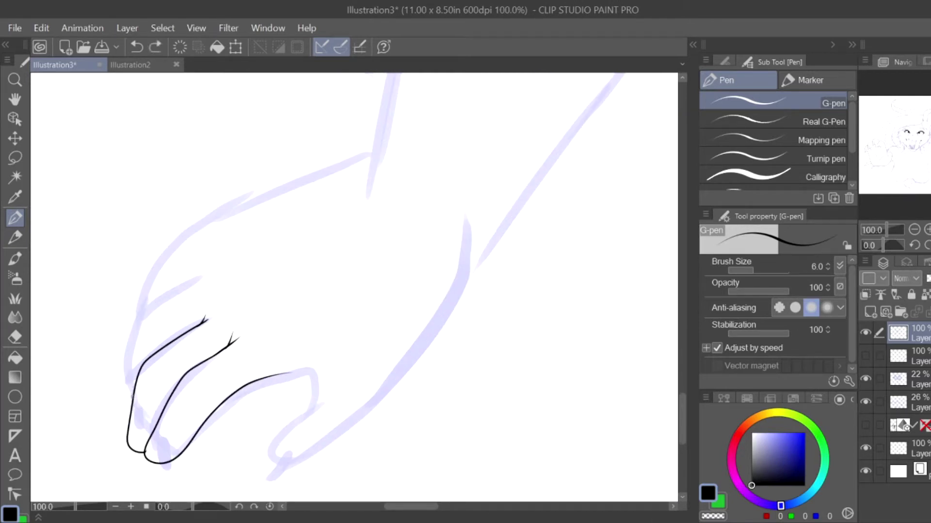
pyautogui.moveTo(201, 284); pyautogui.dragTo(196, 294)
pyautogui.scroll(1, 230, 310)
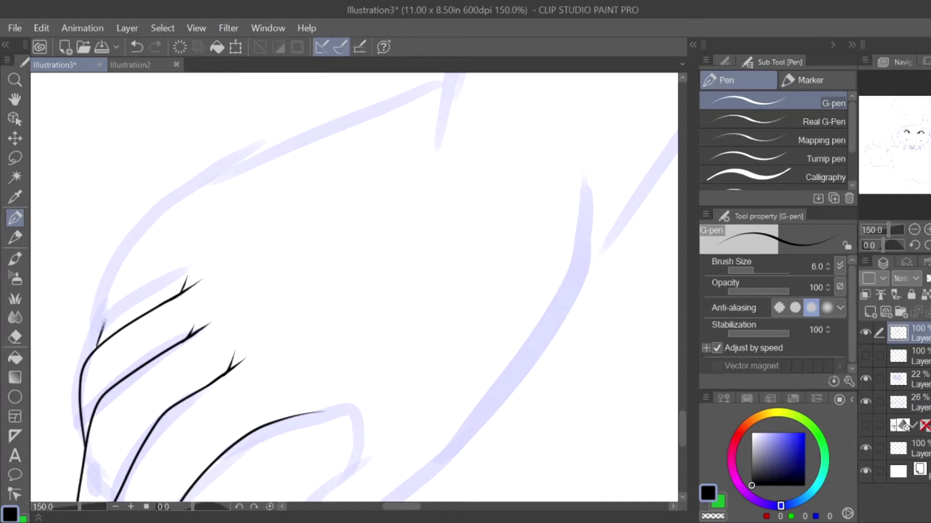
pyautogui.moveTo(101, 330)
pyautogui.mouseDown()
pyautogui.moveTo(223, 220)
pyautogui.moveTo(458, 104)
pyautogui.mouseUp()
# Step: Ink pointed claws on the lowered hand's two front fingertips and erase the outline crossing the first claw
pyautogui.scroll(3, 271, 315)
pyautogui.moveTo(281, 298)
pyautogui.mouseDown()
pyautogui.moveTo(256, 378)
pyautogui.moveTo(336, 261)
pyautogui.moveTo(322, 245)
pyautogui.mouseUp()
pyautogui.click(15, 336)
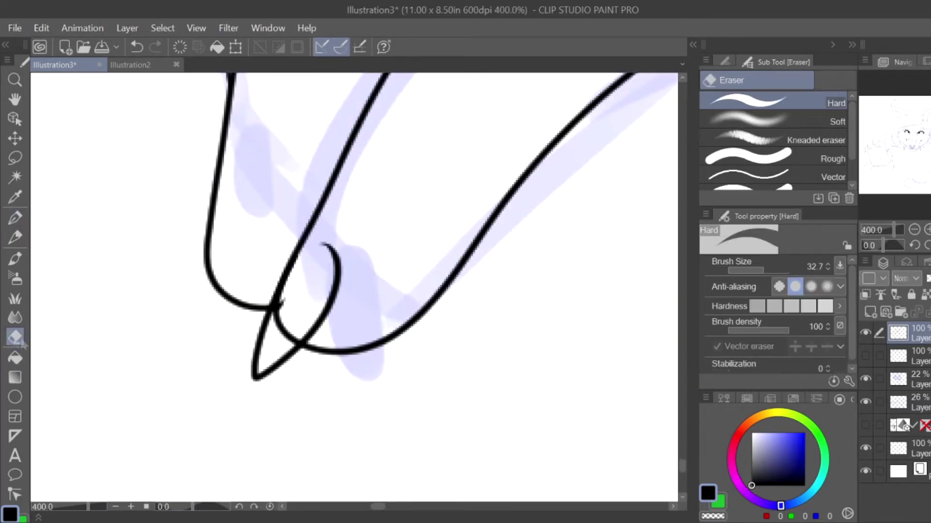
pyautogui.press('p')
pyautogui.moveTo(209, 233); pyautogui.dragTo(249, 255)
pyautogui.moveTo(227, 209); pyautogui.dragTo(245, 274)
# Step: Erase the fingertip outline that crosses the second claw of the lowered hand
pyautogui.press('e')
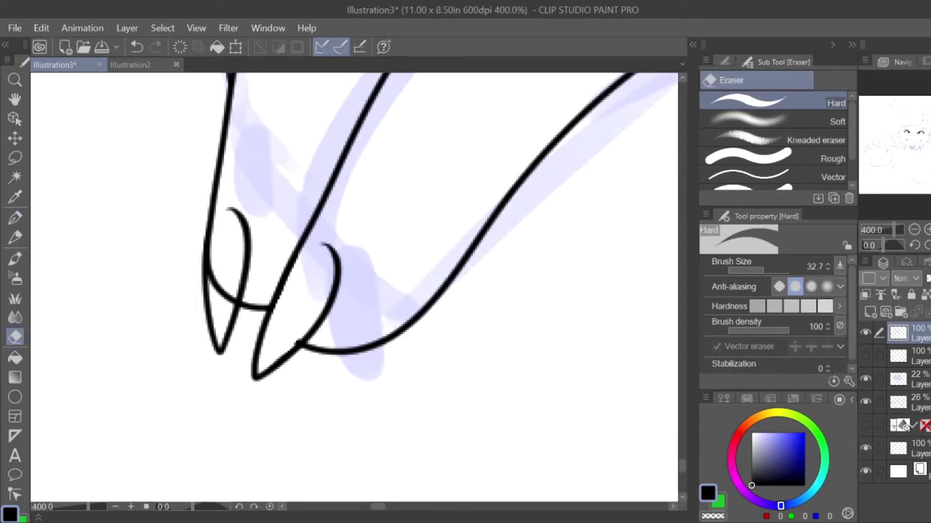
pyautogui.moveTo(214, 240); pyautogui.dragTo(218, 303)
pyautogui.moveTo(211, 257); pyautogui.dragTo(230, 305)
pyautogui.scroll(-3, 354, 286)
pyautogui.press('p')
pyautogui.scroll(2, 354, 286)
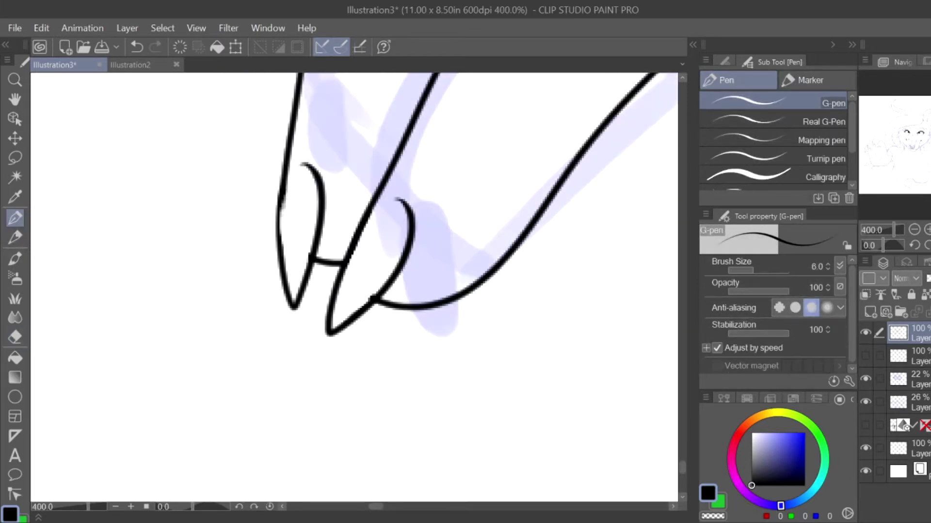
# Step: Ink the lowered hand's thumb with its inner curve, claw, and outer edge up toward the wrist
pyautogui.scroll(-1, 354, 286)
pyautogui.hscroll(-4, 354, 284)
pyautogui.scroll(2, 353, 284)
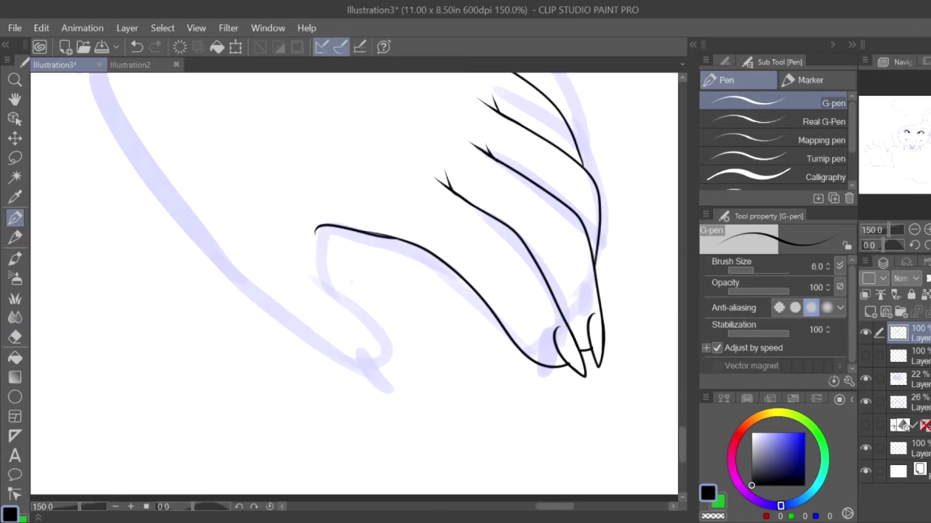
pyautogui.press('h')
pyautogui.moveTo(589, 119)
pyautogui.mouseDown()
pyautogui.moveTo(488, 268)
pyautogui.moveTo(321, 366)
pyautogui.moveTo(373, 289)
pyautogui.mouseUp()
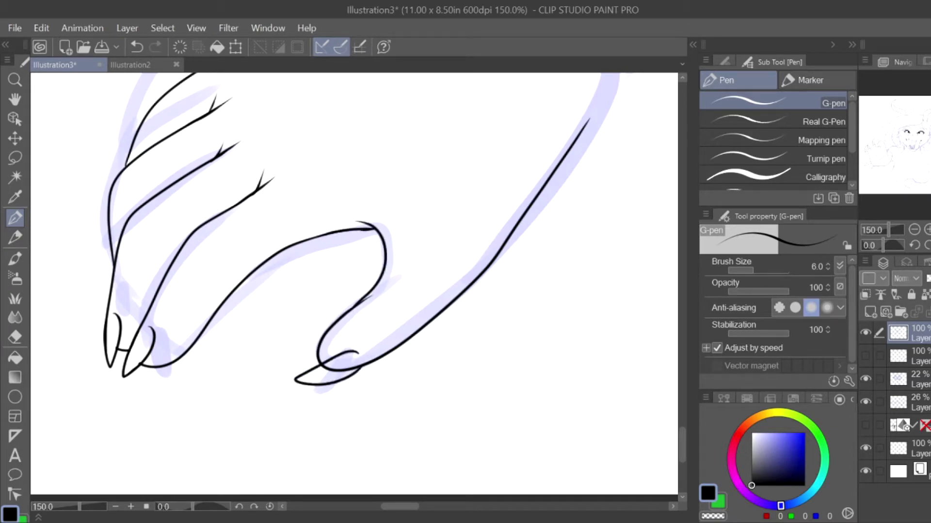
# Step: Erase the thumb outline overlapping the lowered hand's thumb claw
pyautogui.press('e')
pyautogui.scroll(3, 354, 284)
pyautogui.scroll(-4, 353, 284)
pyautogui.press('h')
pyautogui.press('p')
pyautogui.scroll(1, 354, 284)
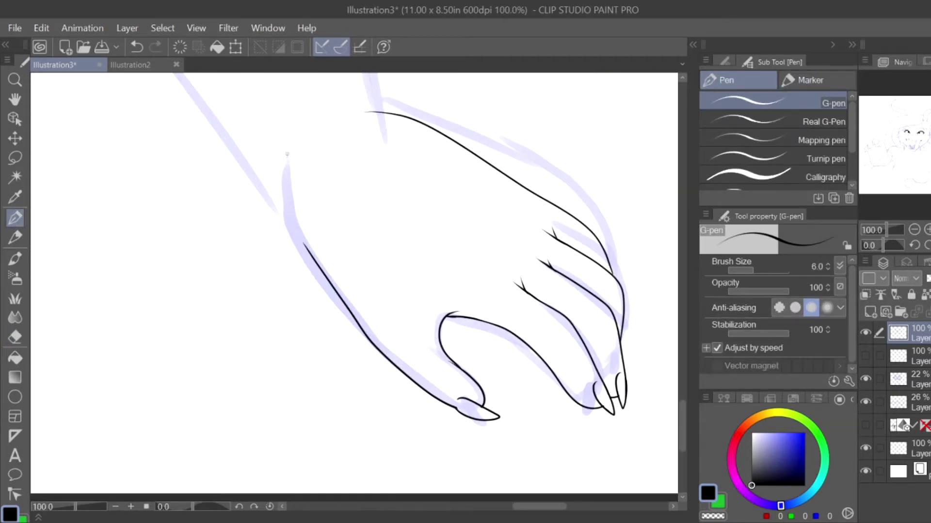
# Step: Ink the lowered hand's thumb-side wrist edge and the inner edge of the forearm up to the elbow
pyautogui.moveTo(287, 155); pyautogui.dragTo(330, 284)
pyautogui.scroll(-2, 330, 284)
pyautogui.moveTo(330, 243); pyautogui.dragTo(380, 394)
pyautogui.moveTo(257, 190); pyautogui.dragTo(293, 293)
pyautogui.moveTo(293, 296); pyautogui.dragTo(348, 346)
pyautogui.hotkey('ctrl', 'z')
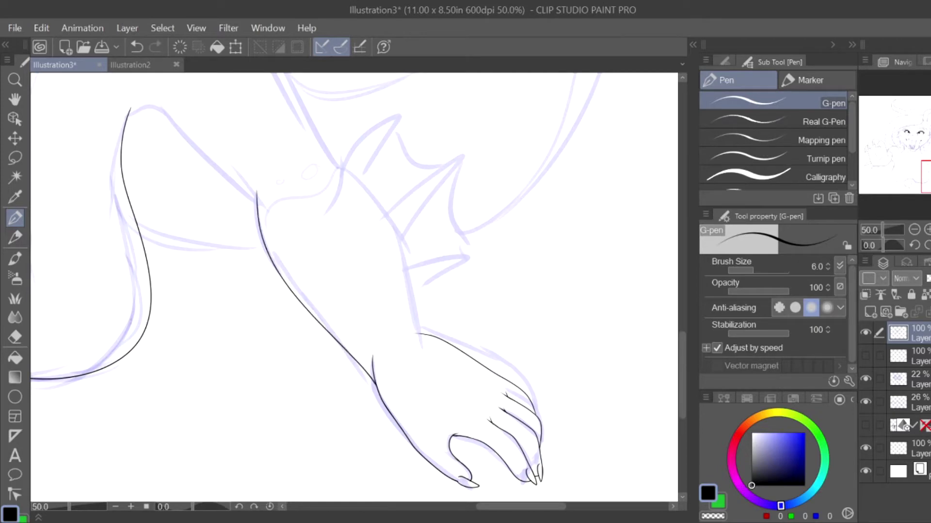
pyautogui.press('e')
pyautogui.press('p')
# Step: Ink the lowered arm's outer forearm edge, the upper arm's underside from the armpit, and a short elbow crease
pyautogui.moveTo(334, 161)
pyautogui.mouseDown()
pyautogui.moveTo(412, 288)
pyautogui.moveTo(423, 335)
pyautogui.mouseUp()
pyautogui.hotkey('ctrl', 'z')
pyautogui.moveTo(291, 243); pyautogui.dragTo(440, 388)
pyautogui.moveTo(422, 332); pyautogui.dragTo(451, 320)
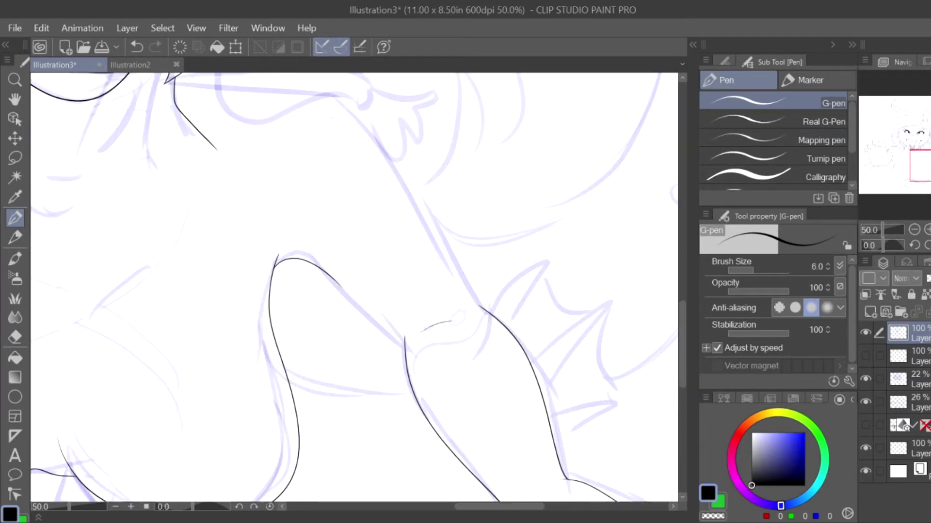
# Step: Ink the shoulder curve from the neck and the lowered arm's outer upper-arm line down to the elbow
pyautogui.hotkey('ctrl', 'z')
pyautogui.moveTo(291, 242)
pyautogui.mouseDown()
pyautogui.moveTo(261, 361)
pyautogui.moveTo(269, 336)
pyautogui.mouseUp()
pyautogui.moveTo(155, 177); pyautogui.dragTo(286, 184)
pyautogui.moveTo(221, 186)
pyautogui.mouseDown()
pyautogui.moveTo(383, 273)
pyautogui.moveTo(458, 399)
pyautogui.mouseUp()
pyautogui.hotkey('ctrl', '-')
pyautogui.hotkey('ctrl', '-')
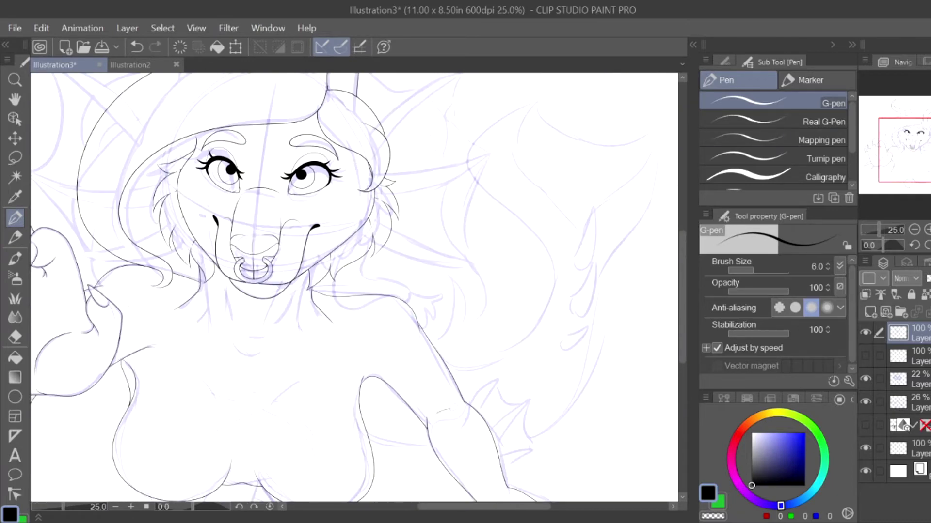
# Step: Re-ink the lowered arm's outer upper-arm line so it meets the shoulder curve higher up
pyautogui.moveTo(351, 389); pyautogui.dragTo(671, 207)
pyautogui.hotkey('ctrl', '+')
pyautogui.hotkey('ctrl', '+')
pyautogui.hotkey('ctrl', '-')
pyautogui.hotkey('ctrl', '+')
pyautogui.hotkey('ctrl', '+')
pyautogui.press('g')
pyautogui.press('e')
pyautogui.hotkey('ctrl', '+')
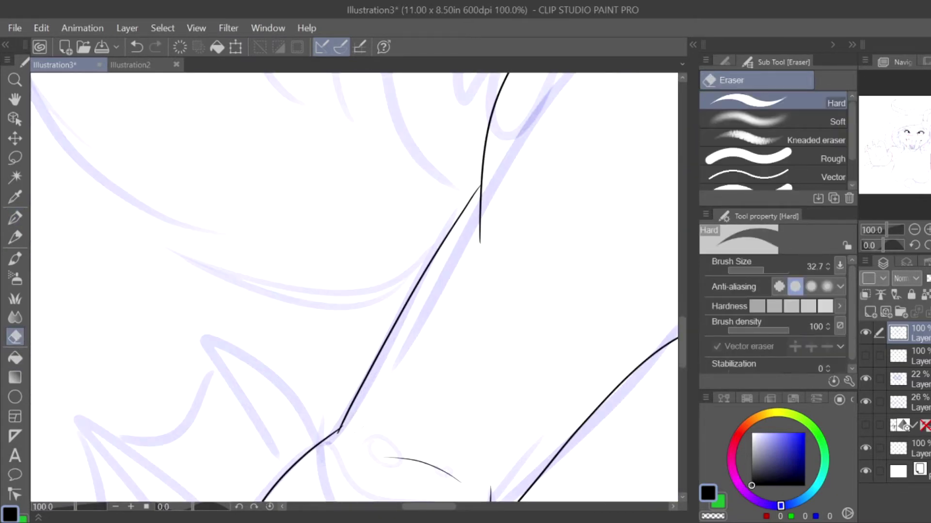
pyautogui.press('p')
pyautogui.moveTo(486, 139); pyautogui.dragTo(342, 427)
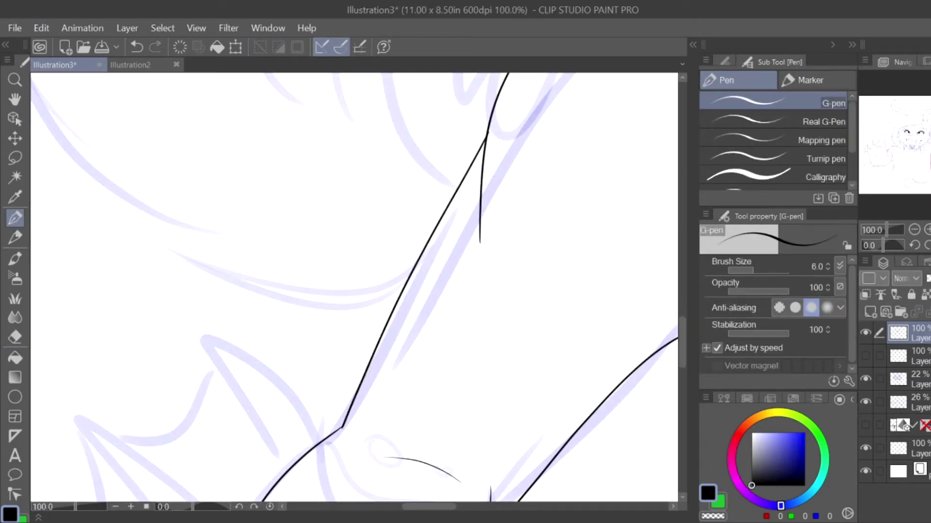
# Step: Erase the stray line ends where the upper arm meets the forearm at the elbow
pyautogui.press('e')
pyautogui.hotkey('ctrl', '-')
pyautogui.hotkey('ctrl', '-')
pyautogui.hotkey('ctrl', '-')
pyautogui.hotkey('ctrl', '-')
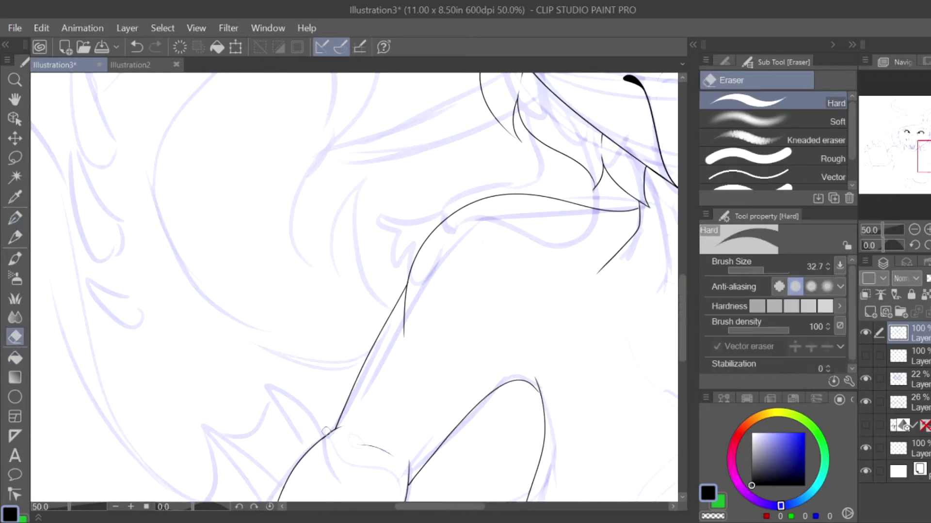
pyautogui.hotkey('ctrl', '-')
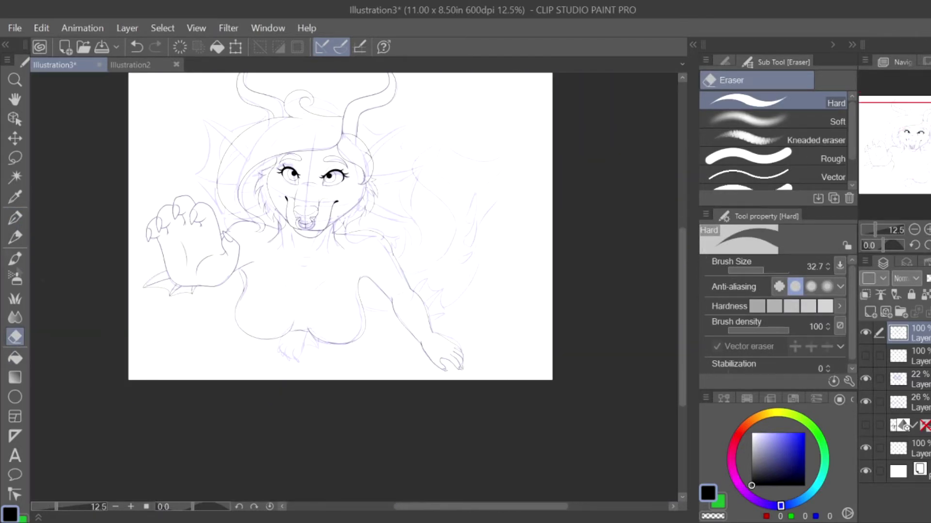
# Step: Ink the side outline and the rounded overlapping toes of the small paw beneath the chest
pyautogui.press('p')
pyautogui.hotkey('ctrl', '+')
pyautogui.hotkey('ctrl', '+')
pyautogui.hotkey('ctrl', '+')
pyautogui.hotkey('ctrl', '+')
pyautogui.scroll(2, 513, 383)
pyautogui.moveTo(519, 357)
pyautogui.mouseDown()
pyautogui.moveTo(536, 439)
pyautogui.moveTo(574, 370)
pyautogui.mouseUp()
pyautogui.hotkey('ctrl', 'z')
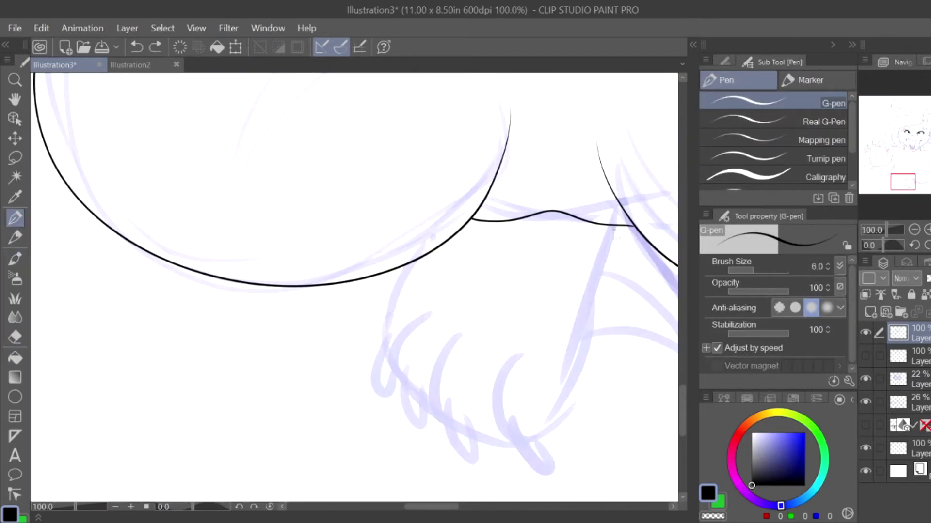
pyautogui.moveTo(612, 226)
pyautogui.mouseDown()
pyautogui.moveTo(557, 436)
pyautogui.moveTo(522, 356)
pyautogui.mouseUp()
pyautogui.moveTo(457, 335)
pyautogui.mouseDown()
pyautogui.moveTo(433, 371)
pyautogui.moveTo(529, 445)
pyautogui.mouseUp()
pyautogui.moveTo(427, 314)
pyautogui.mouseDown()
pyautogui.moveTo(448, 442)
pyautogui.moveTo(378, 262)
pyautogui.mouseUp()
pyautogui.hotkey('ctrl', 'z')
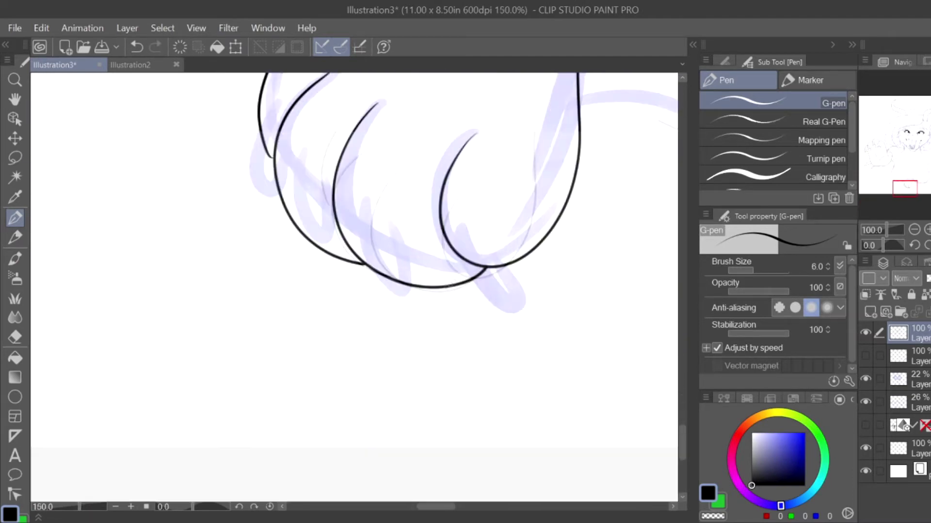
# Step: Ink claws on the small paw's two front toes and erase overlaps at the first claw, reducing the eraser size to 5.2
pyautogui.scroll(2, 484, 243)
pyautogui.moveTo(454, 244)
pyautogui.mouseDown()
pyautogui.moveTo(542, 306)
pyautogui.moveTo(459, 225)
pyautogui.mouseUp()
pyautogui.moveTo(375, 287)
pyautogui.mouseDown()
pyautogui.moveTo(470, 319)
pyautogui.moveTo(373, 265)
pyautogui.mouseUp()
pyautogui.press('e')
pyautogui.moveTo(465, 249); pyautogui.dragTo(509, 267)
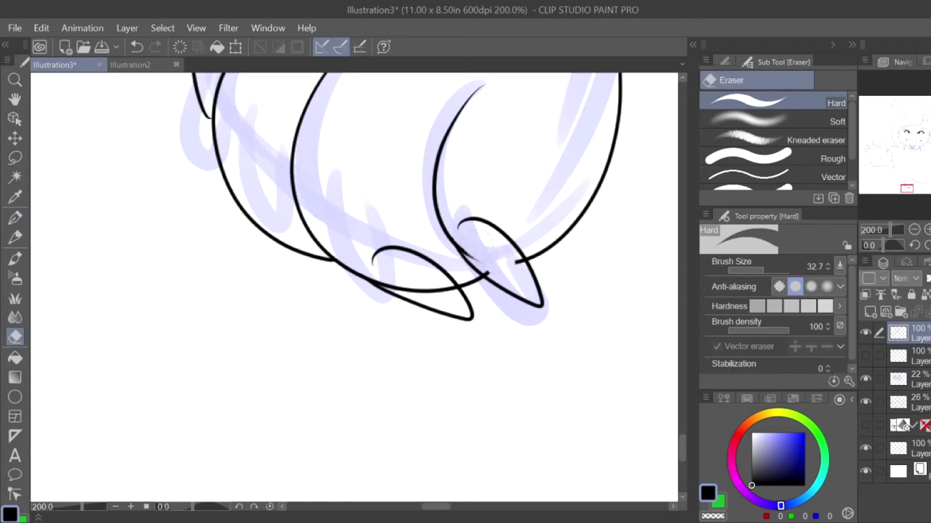
pyautogui.moveTo(773, 275); pyautogui.dragTo(752, 271)
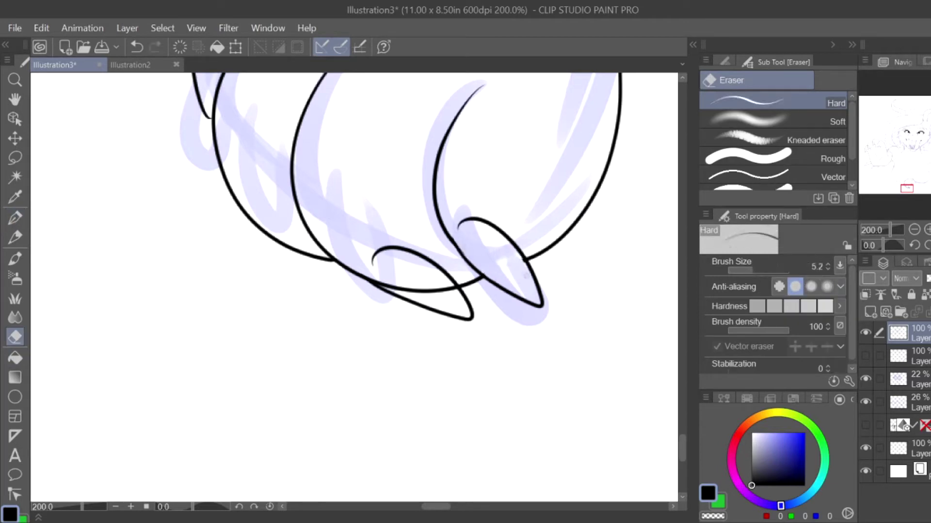
# Step: Finish cleaning the small paw's first claw and re-ink the claw on the second toe
pyautogui.hscroll(5, 354, 286)
pyautogui.hotkey('ctrl', 'z')
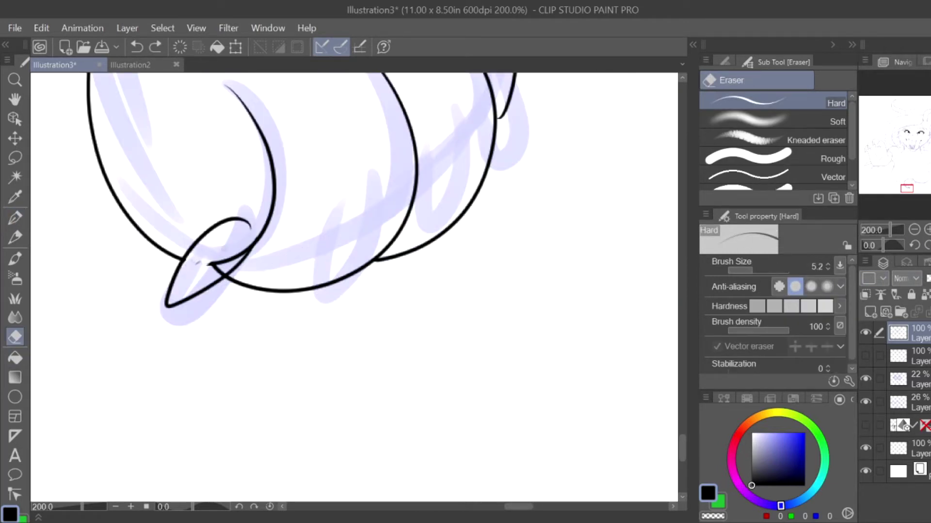
pyautogui.press('p')
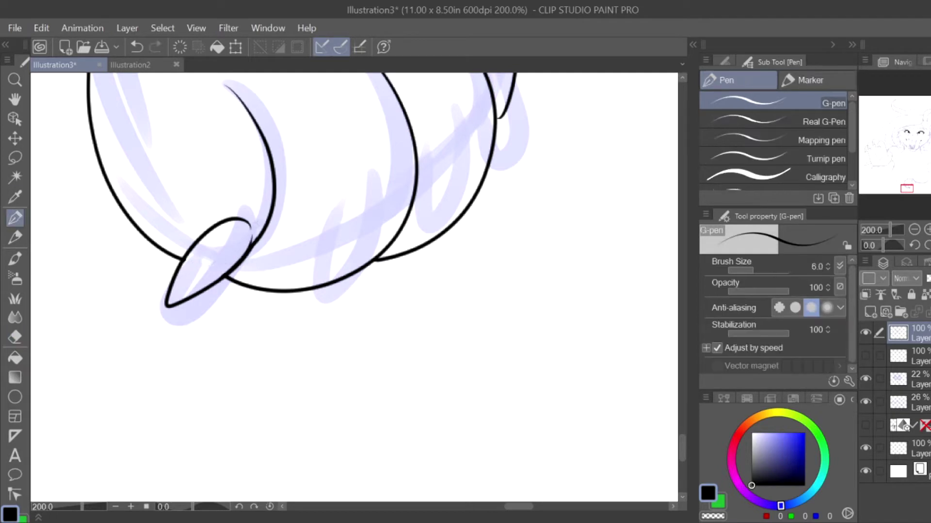
pyautogui.moveTo(339, 242)
pyautogui.mouseDown()
pyautogui.moveTo(367, 278)
pyautogui.moveTo(439, 268)
pyautogui.mouseUp()
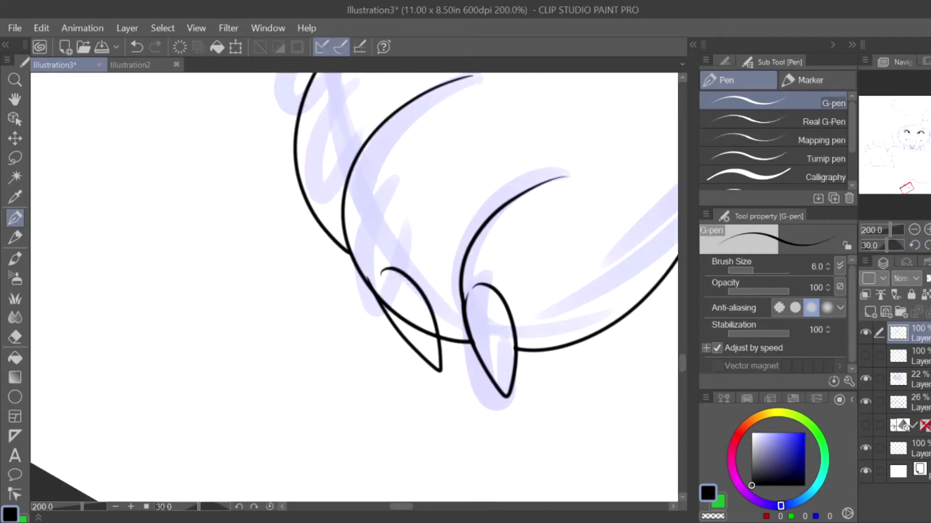
# Step: Re-ink the claw on the small paw's second toe as a narrower, more downward-pointing shape and erase the toe line crossing it
pyautogui.hotkey('ctrl', 'z')
pyautogui.moveTo(367, 285); pyautogui.dragTo(377, 316)
pyautogui.moveTo(380, 271); pyautogui.dragTo(433, 259)
pyautogui.hotkey('ctrl', 'z')
pyautogui.moveTo(368, 291)
pyautogui.mouseDown()
pyautogui.moveTo(377, 270)
pyautogui.moveTo(405, 324)
pyautogui.mouseUp()
pyautogui.press('e')
pyautogui.press('p')
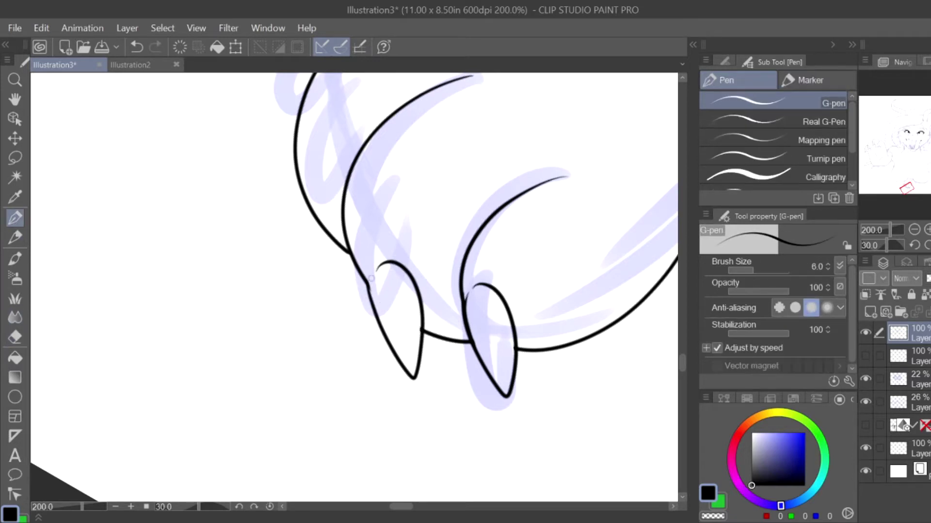
# Step: Ink a claw on the small paw's outermost rear toe and erase the lines overlapping it
pyautogui.hotkey('ctrl', 'z')
pyautogui.moveTo(347, 250)
pyautogui.mouseDown()
pyautogui.moveTo(320, 285)
pyautogui.moveTo(367, 305)
pyautogui.moveTo(363, 333)
pyautogui.mouseUp()
pyautogui.hotkey('ctrl', 'z')
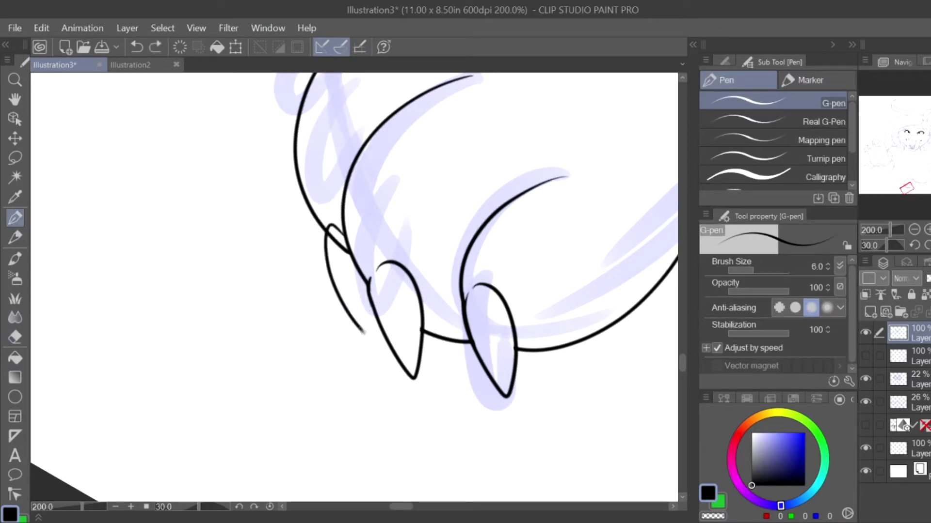
pyautogui.scroll(5, 361, 204)
pyautogui.click(15, 336)
pyautogui.moveTo(364, 194)
pyautogui.mouseDown()
pyautogui.moveTo(388, 290)
pyautogui.moveTo(349, 194)
pyautogui.moveTo(375, 184)
pyautogui.mouseUp()
pyautogui.scroll(-5, 374, 184)
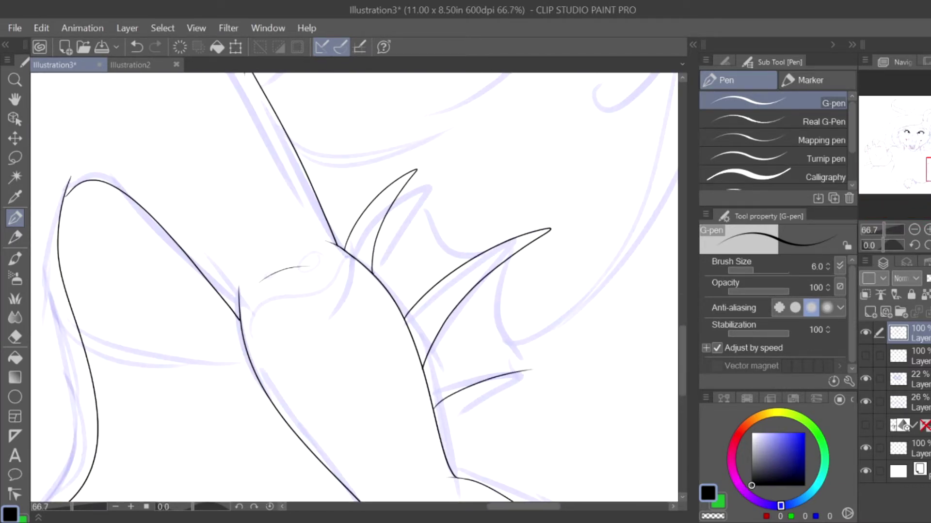
# Step: Ink the webbing edge between the spikes of the lowered arm's fin
pyautogui.hotkey('ctrl', 'z')
pyautogui.moveTo(551, 229)
pyautogui.mouseDown()
pyautogui.moveTo(569, 350)
pyautogui.moveTo(582, 371)
pyautogui.mouseUp()
pyautogui.hotkey('ctrl', 'z')
pyautogui.click(914, 230)
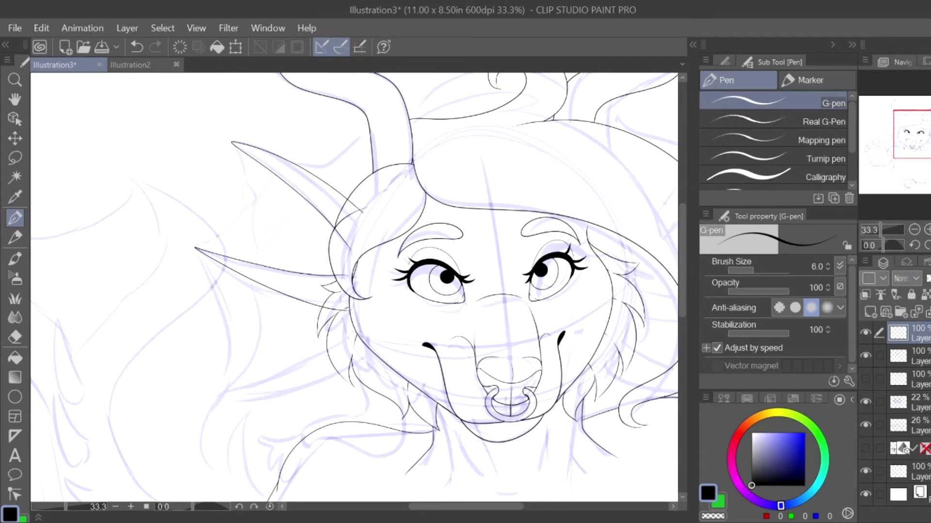
# Step: Ink the webbing edge between the head fin's upper two spikes, adding an inward-curving notch partway along it
pyautogui.hotkey('ctrl', 'z')
pyautogui.scroll(2, 230, 145)
pyautogui.moveTo(232, 132)
pyautogui.mouseDown()
pyautogui.moveTo(250, 218)
pyautogui.moveTo(159, 344)
pyautogui.mouseUp()
pyautogui.scroll(2, 252, 238)
pyautogui.moveTo(247, 167); pyautogui.dragTo(301, 291)
pyautogui.moveTo(301, 291); pyautogui.dragTo(199, 381)
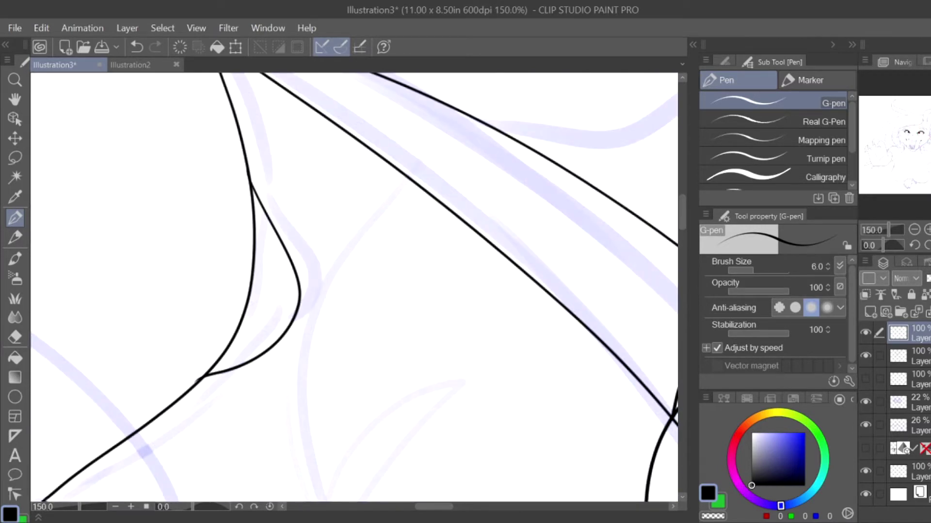
# Step: Erase the original webbing edge that runs across the head fin's new notch
pyautogui.press('e')
pyautogui.moveTo(228, 352)
pyautogui.mouseDown()
pyautogui.moveTo(206, 374)
pyautogui.moveTo(249, 170)
pyautogui.mouseUp()
pyautogui.moveTo(254, 214); pyautogui.dragTo(254, 247)
pyautogui.press('p')
pyautogui.scroll(-7, 354, 286)
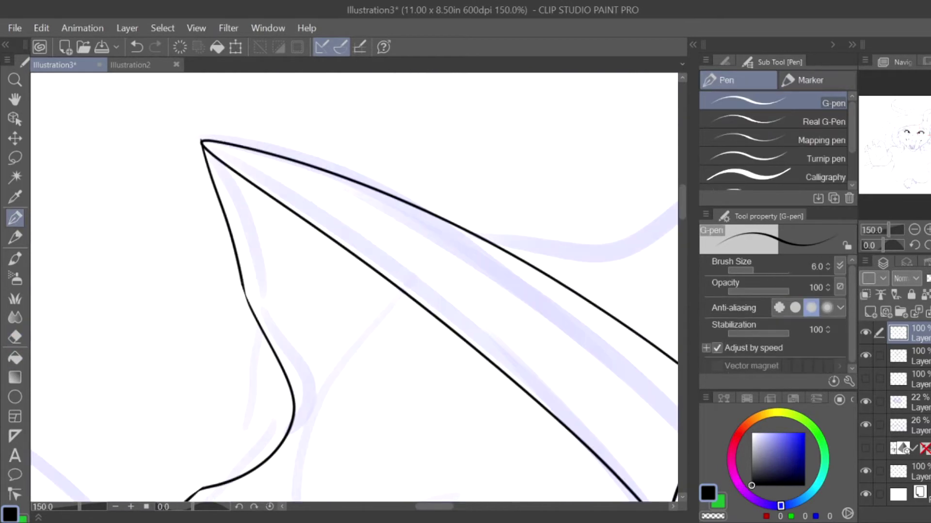
# Step: Lasso the head fin, flip its copy horizontally, and place it slightly rotated on the other side of the head
pyautogui.press('m')
pyautogui.moveTo(310, 228)
pyautogui.mouseDown()
pyautogui.moveTo(309, 240)
pyautogui.moveTo(448, 239)
pyautogui.mouseUp()
pyautogui.hotkey('ctrl', 't')
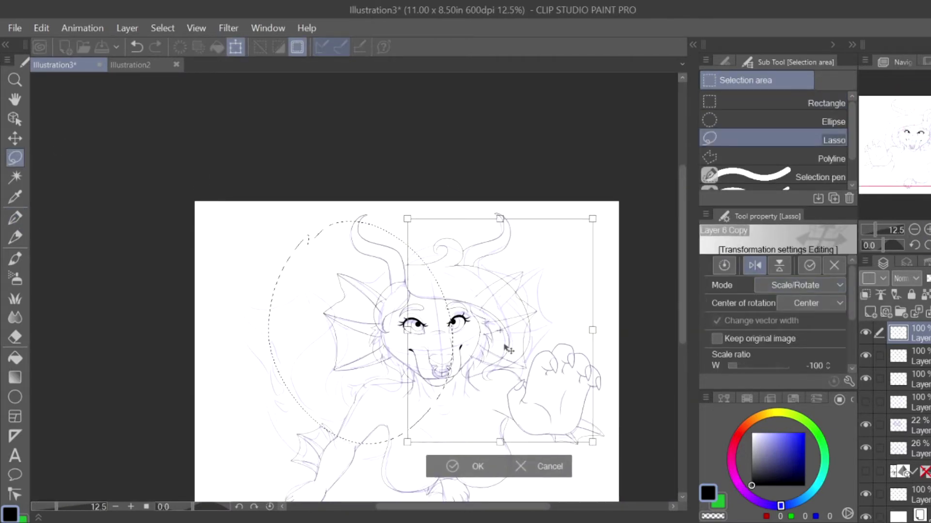
pyautogui.moveTo(600, 272); pyautogui.dragTo(598, 267)
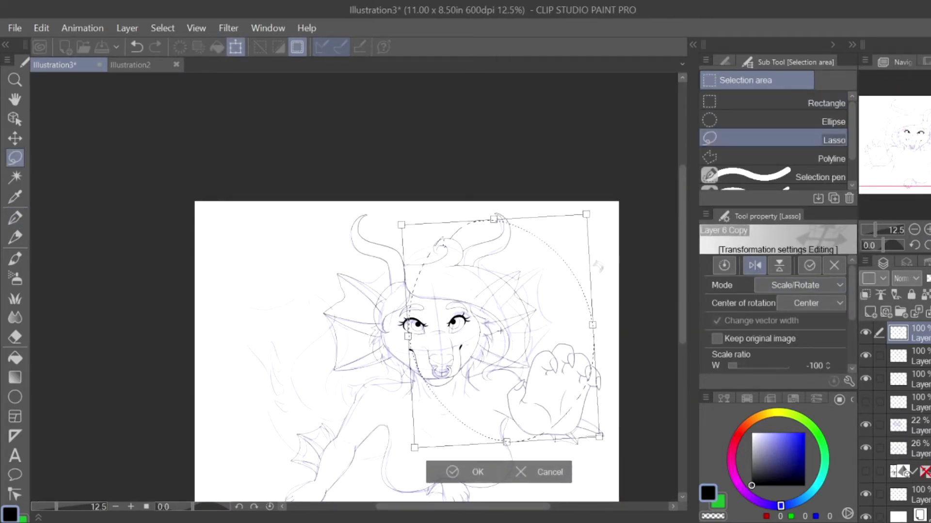
pyautogui.click(475, 472)
pyautogui.press('p')
pyautogui.hotkey('ctrl', 'd')
# Step: Extend the mirrored fin's upper spine line until it meets the cheek fur
pyautogui.scroll(10, 448, 321)
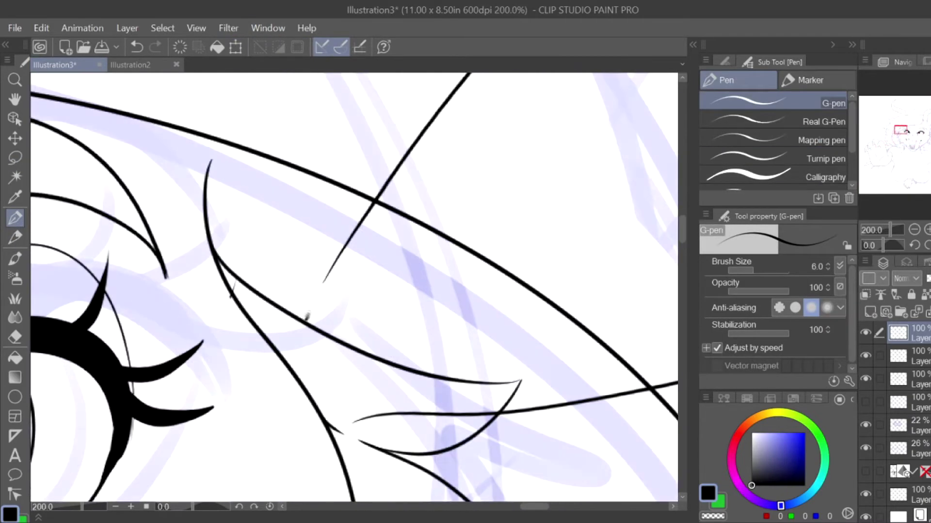
pyautogui.hotkey('alt', '[')
pyautogui.press('e')
pyautogui.click(879, 383)
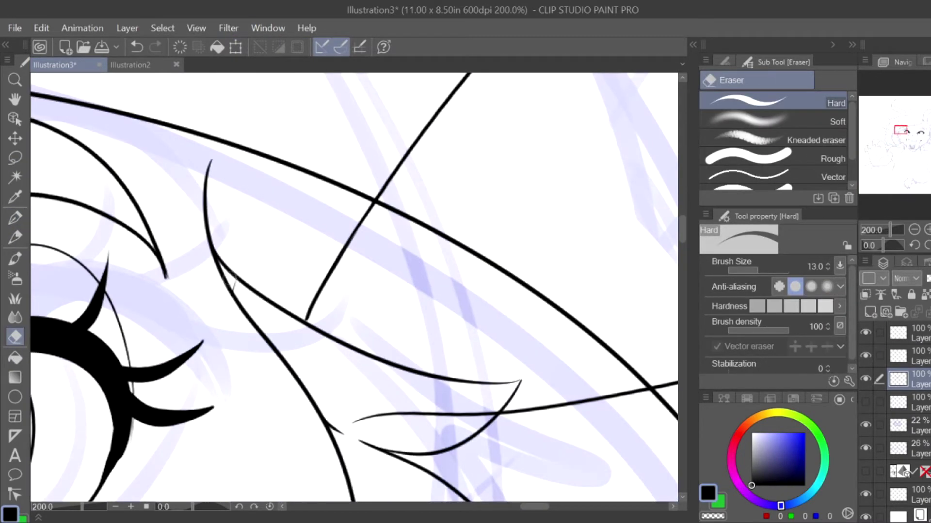
pyautogui.hotkey('ctrl', '-')
pyautogui.hotkey('ctrl', '-')
pyautogui.hotkey('ctrl', '-')
pyautogui.hotkey('alt', ']')
pyautogui.hotkey('ctrl', '+')
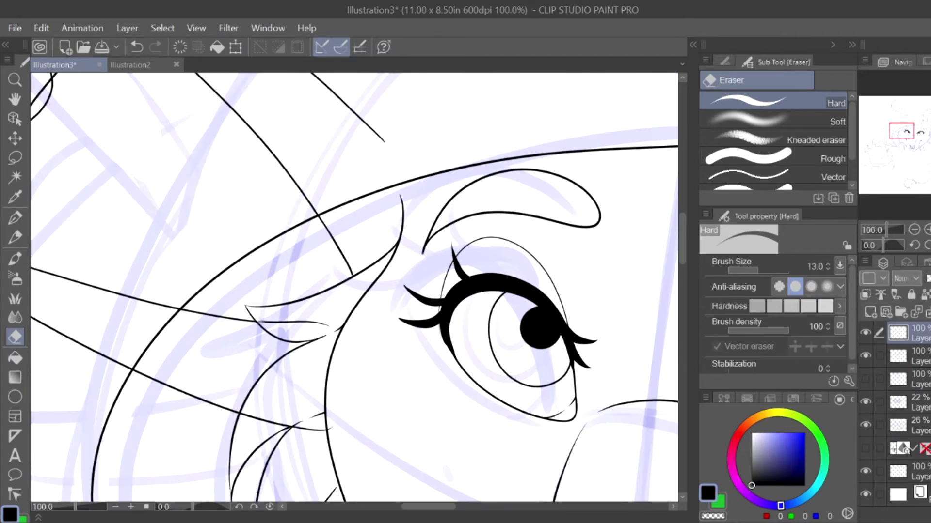
# Step: Extend the mirrored fin's lower spine line to the cheek fur edge and clean up the overlap there
pyautogui.scroll(-5, 354, 286)
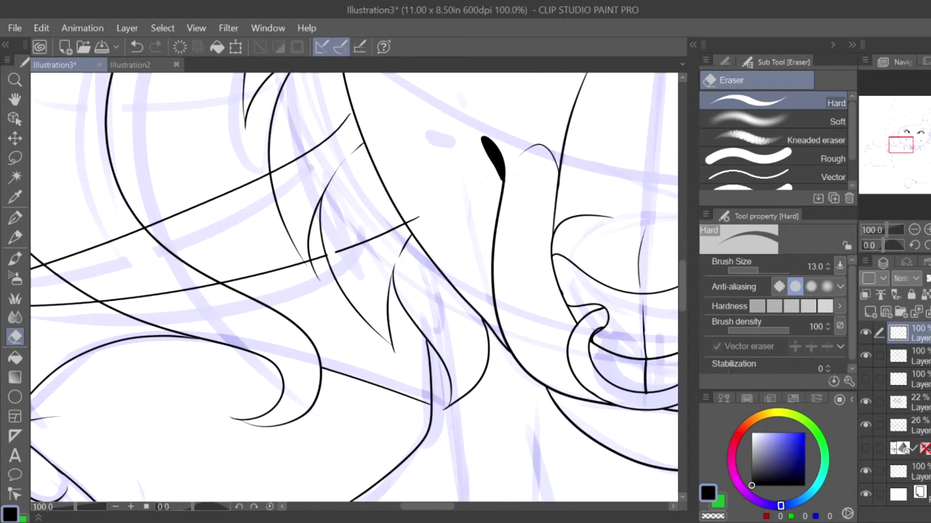
pyautogui.press('p')
pyautogui.hotkey('ctrl', '+')
pyautogui.hotkey('ctrl', '+')
pyautogui.hotkey('ctrl', '+')
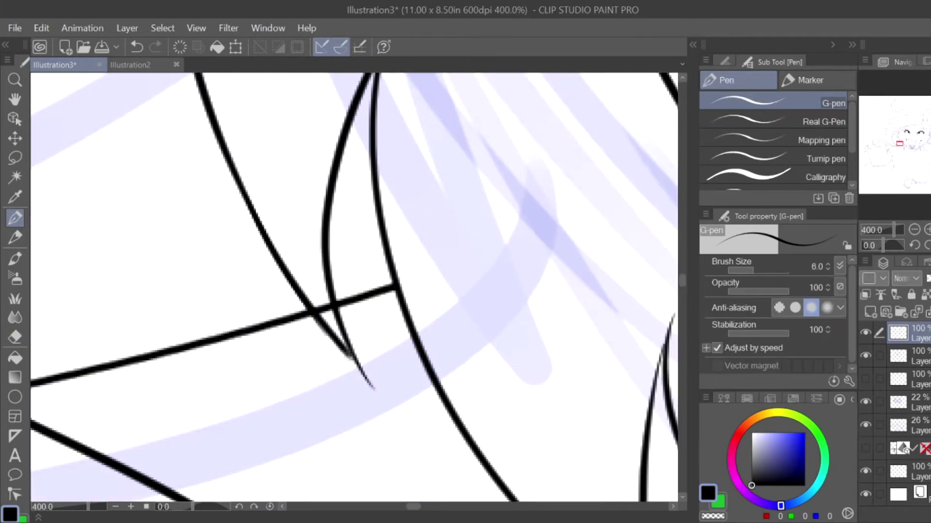
pyautogui.press('e')
pyautogui.hotkey('ctrl', '-')
pyautogui.hotkey('ctrl', '-')
pyautogui.hotkey('ctrl', '-')
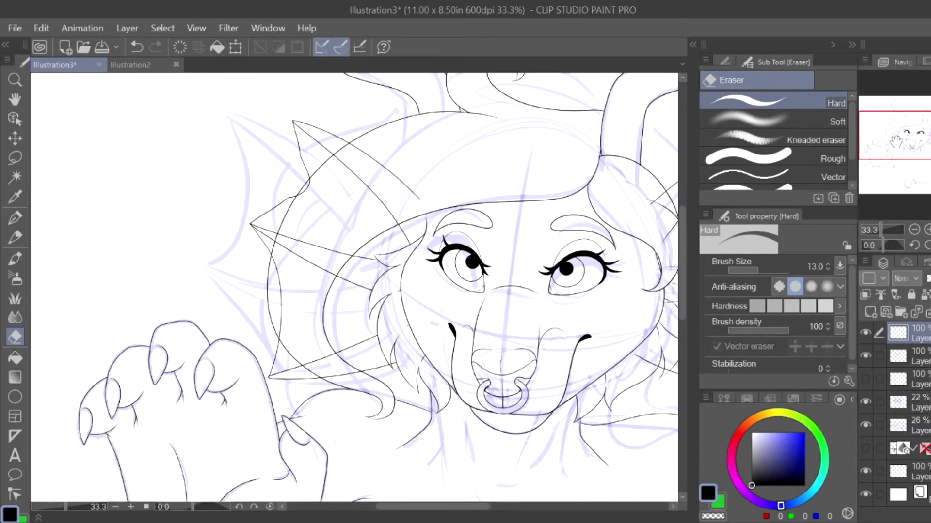
# Step: Ink a looped notch in the webbing below the mirrored fin's upper spike
pyautogui.hotkey('ctrl', '+')
pyautogui.hotkey('ctrl', '+')
pyautogui.press('p')
pyautogui.moveTo(172, 223)
pyautogui.mouseDown()
pyautogui.moveTo(94, 260)
pyautogui.moveTo(80, 323)
pyautogui.moveTo(162, 260)
pyautogui.mouseUp()
pyautogui.moveTo(175, 250); pyautogui.dragTo(213, 200)
pyautogui.press('e')
pyautogui.hotkey('ctrl', 'z')
pyautogui.hotkey('ctrl', '-')
pyautogui.hotkey('ctrl', '-')
pyautogui.press('p')
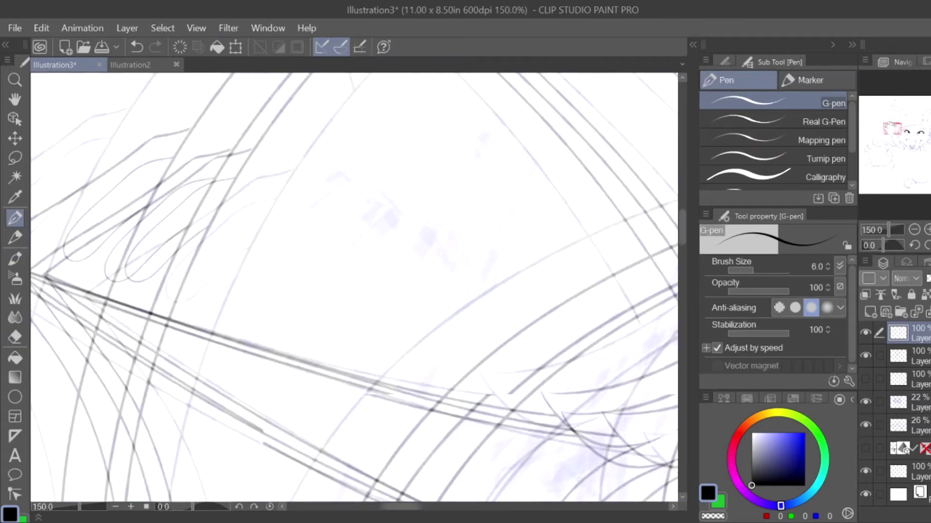
# Step: Erase the mirrored fin lines that run across the hair, using a large eraser of size 175.4
pyautogui.press('e')
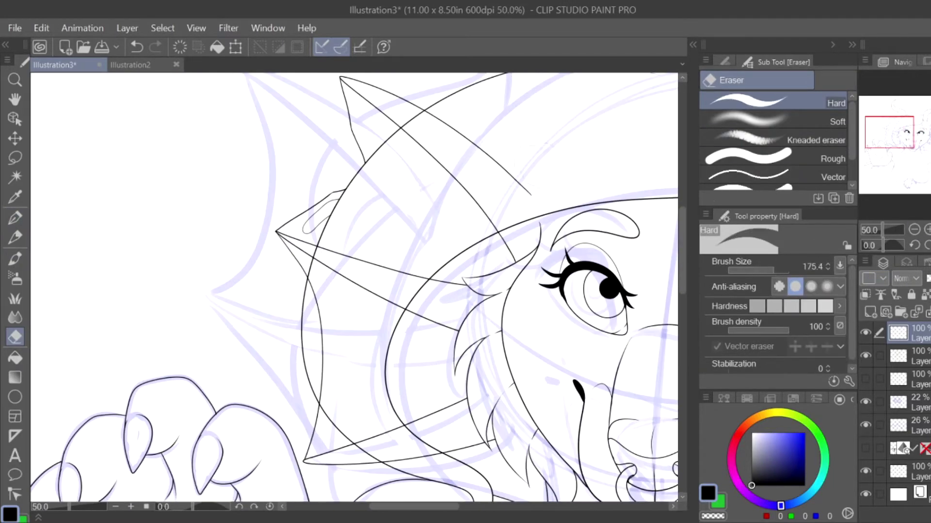
pyautogui.moveTo(513, 194); pyautogui.dragTo(436, 140)
pyautogui.moveTo(369, 257); pyautogui.dragTo(318, 349)
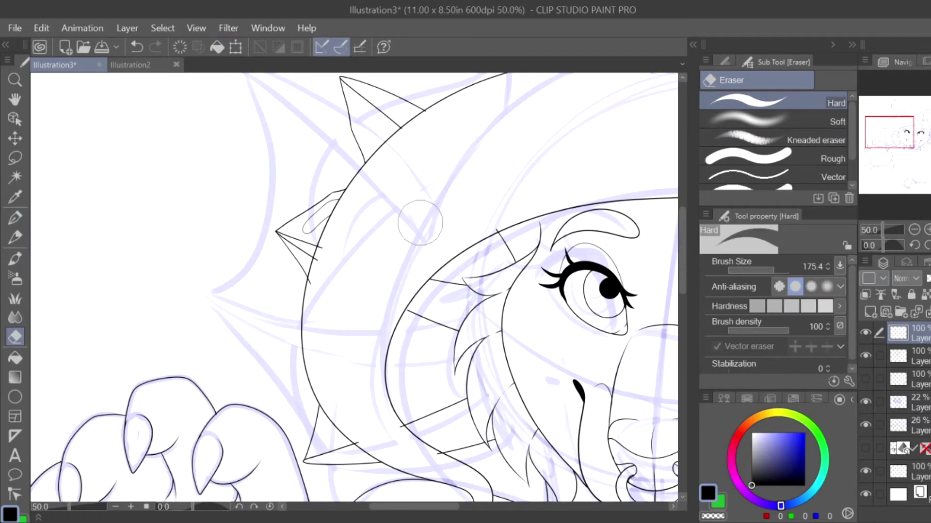
# Step: Reduce the eraser size to 21.5 and trim the mirrored fin's line ends at the hair's outer edge
pyautogui.hotkey('ctrl', '+')
pyautogui.click(749, 268)
pyautogui.hotkey('ctrl', '+')
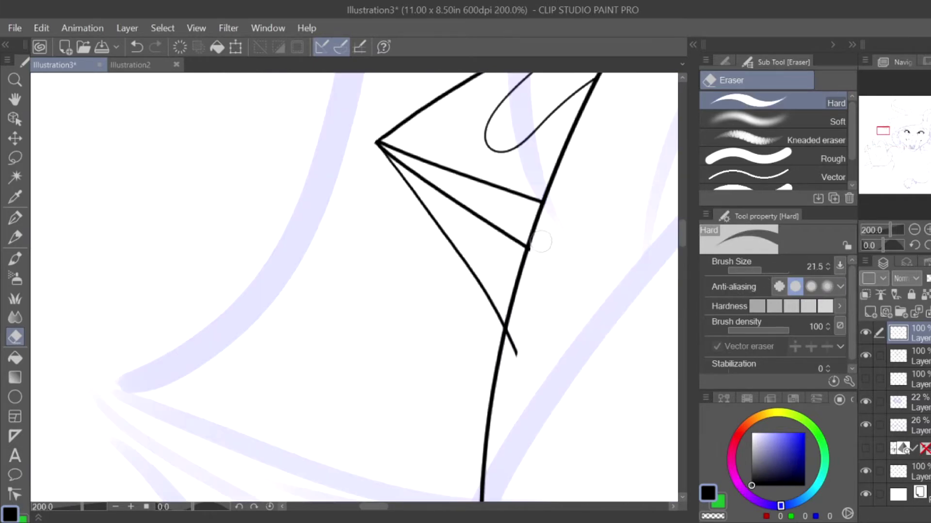
pyautogui.click(511, 342)
pyautogui.hscroll(10, 540, 241)
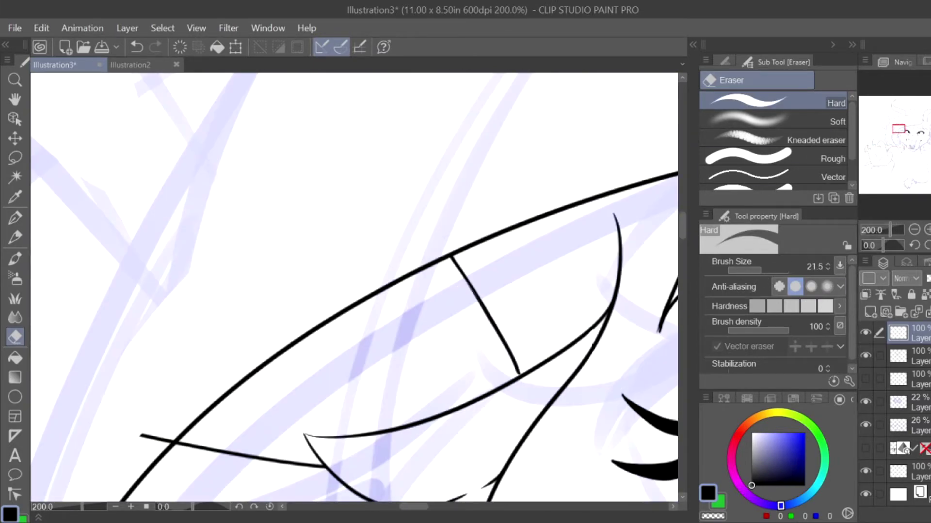
# Step: Trim the mirrored fin's spine ends along the hair's inner edge and extend the tip of the face line beside the brow
pyautogui.hotkey('ctrl', '-')
pyautogui.hotkey('ctrl', '-')
pyautogui.hotkey('ctrl', '-')
pyautogui.hotkey('ctrl', '+')
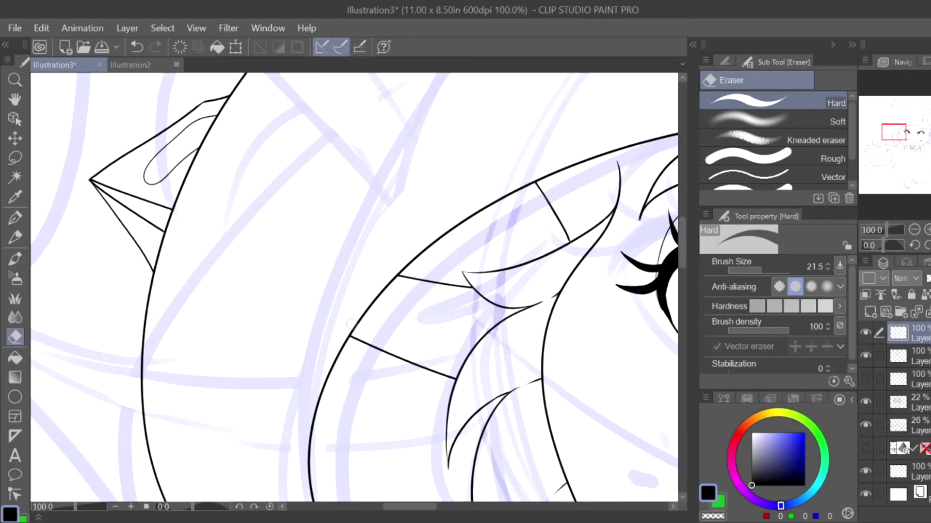
pyautogui.press('p')
pyautogui.moveTo(617, 154); pyautogui.dragTo(618, 166)
pyautogui.scroll(-5, 617, 165)
pyautogui.press('e')
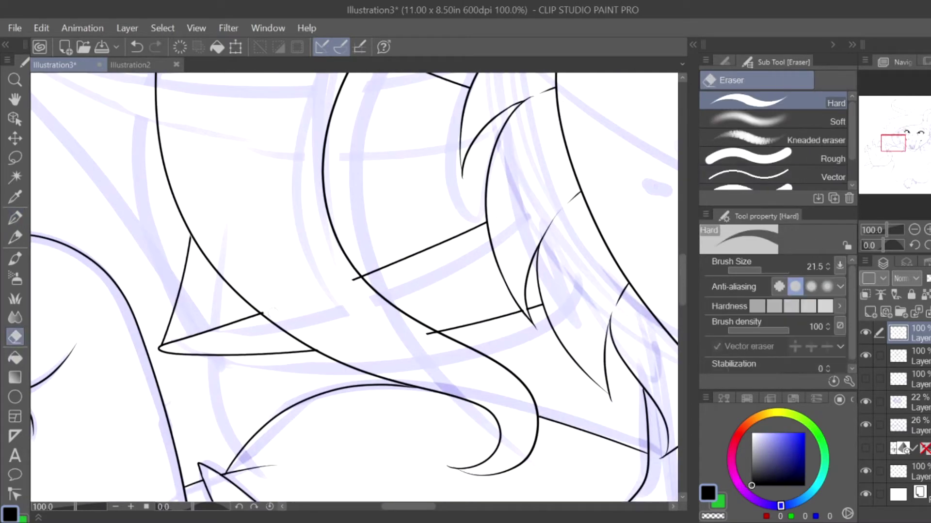
# Step: Erase the original fin's spine ends where they overlap the hair and cheek fur
pyautogui.hotkey('ctrl', '-')
pyautogui.hotkey('ctrl', '-')
pyautogui.hotkey('ctrl', '+')
pyautogui.hotkey('ctrl', '+')
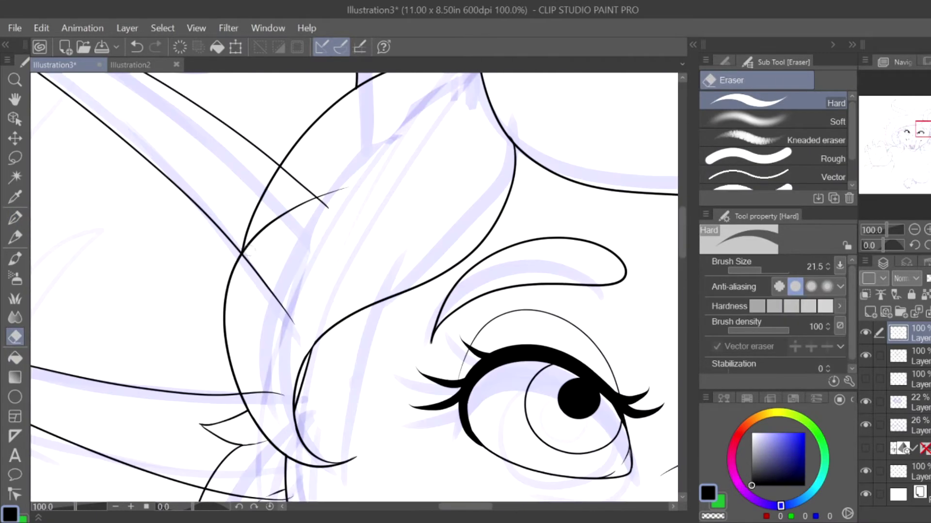
pyautogui.hotkey('ctrl', '-')
pyautogui.scroll(-5, 354, 286)
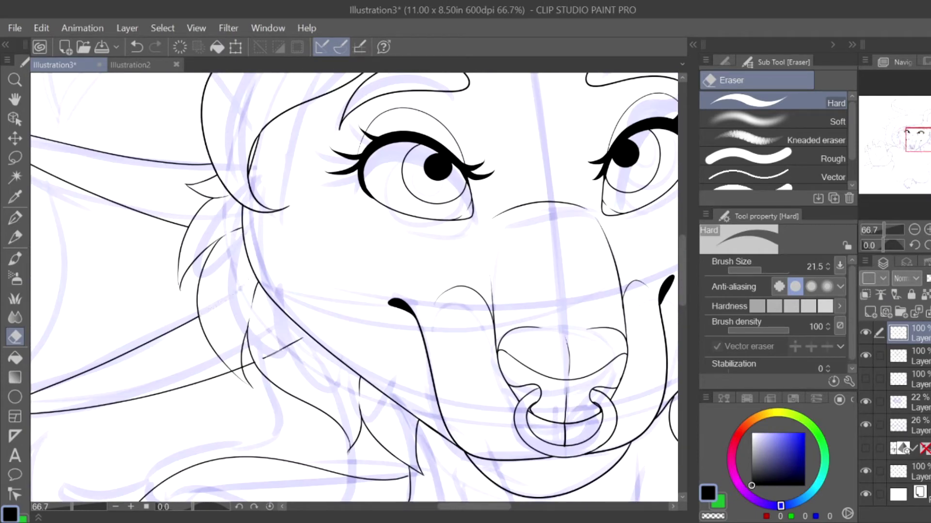
# Step: Ink a pointed tear and a wavy notch along the webbing between the original fin's lower two spikes
pyautogui.press('p')
pyautogui.hotkey('ctrl', '-')
pyautogui.hotkey('ctrl', '-')
pyautogui.hotkey('ctrl', '+')
pyautogui.hotkey('ctrl', '+')
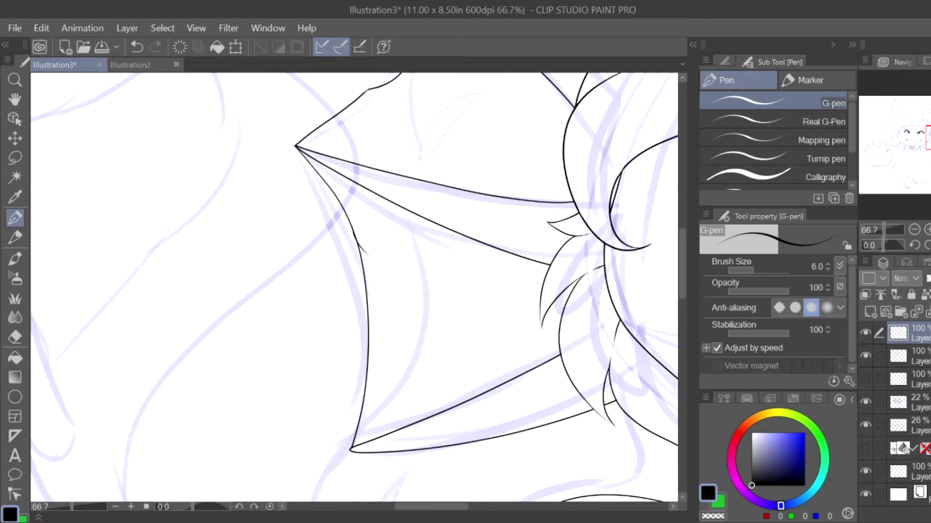
pyautogui.hotkey('ctrl', 'z')
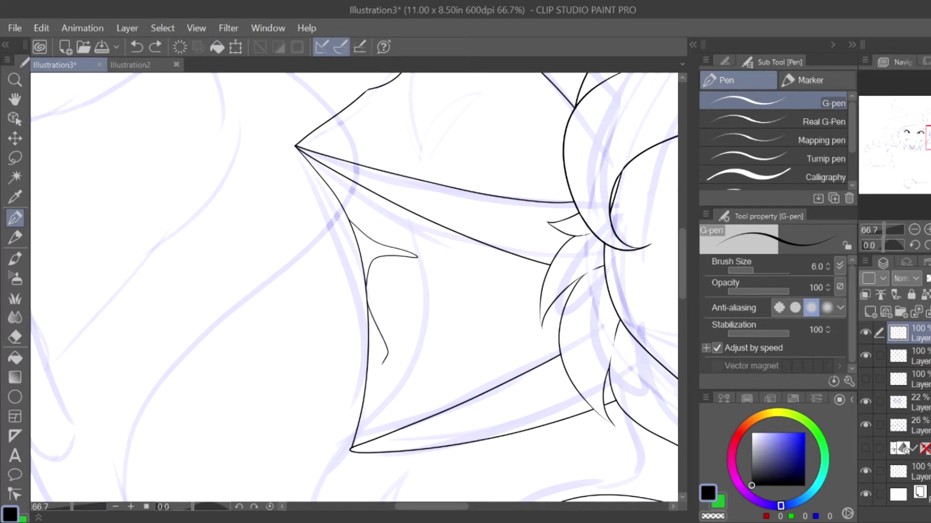
pyautogui.moveTo(384, 361); pyautogui.dragTo(365, 403)
# Step: Erase the old webbing edge that crosses the original fin's new tear and notch
pyautogui.press('e')
pyautogui.hotkey('ctrl', '+')
pyautogui.moveTo(367, 338); pyautogui.dragTo(368, 302)
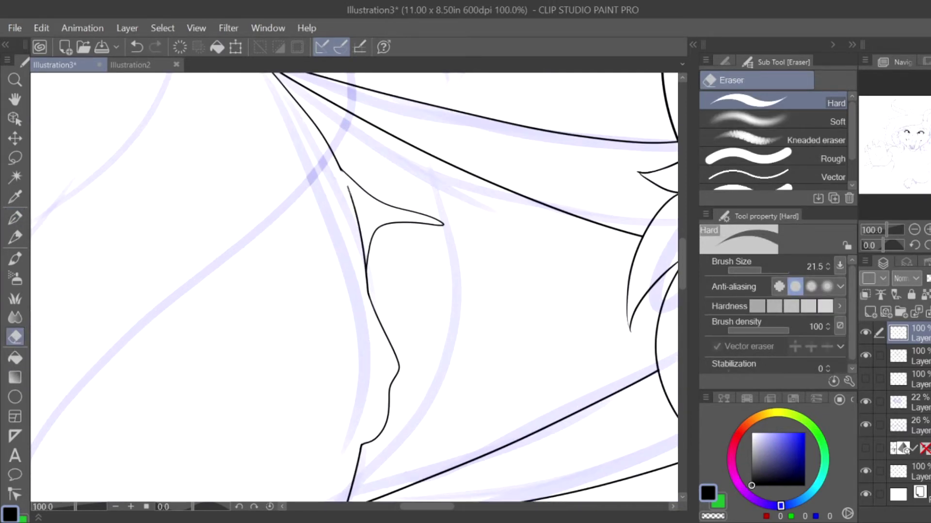
pyautogui.moveTo(347, 187); pyautogui.dragTo(361, 235)
# Step: Hide the two sketch layers at 22% and 26% opacity
pyautogui.hotkey('ctrl', '+')
pyautogui.hotkey('ctrl', '-')
pyautogui.hotkey('ctrl', '-')
pyautogui.hotkey('ctrl', '-')
pyautogui.hotkey('ctrl', '-')
pyautogui.hotkey('ctrl', '-')
pyautogui.hotkey('ctrl', '-')
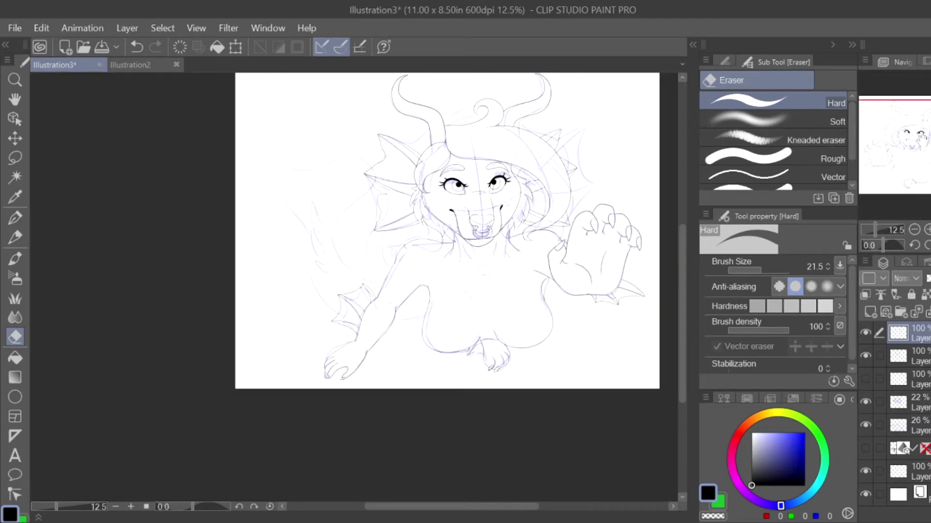
pyautogui.click(865, 401)
pyautogui.click(865, 424)
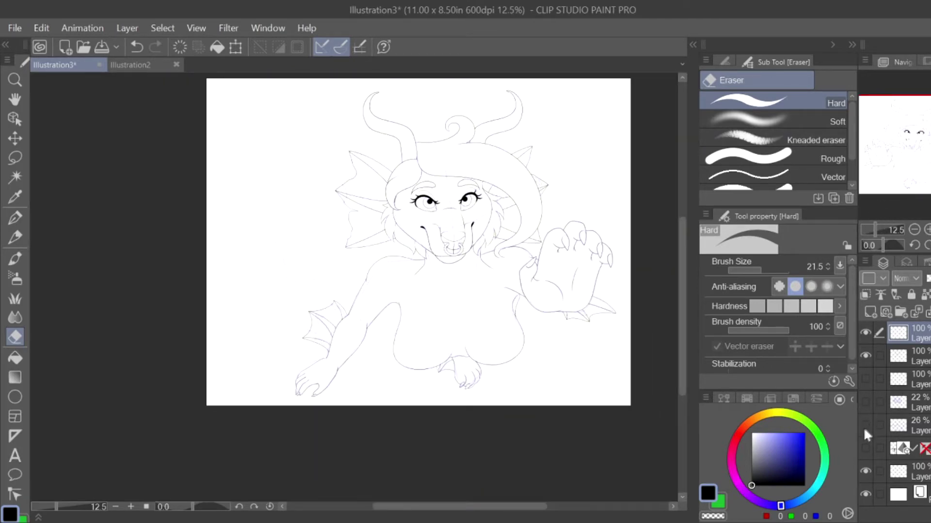
# Step: Lasso the original head fin and transform it, widening it to 143 percent and rotating it slightly beside the head
pyautogui.press('h')
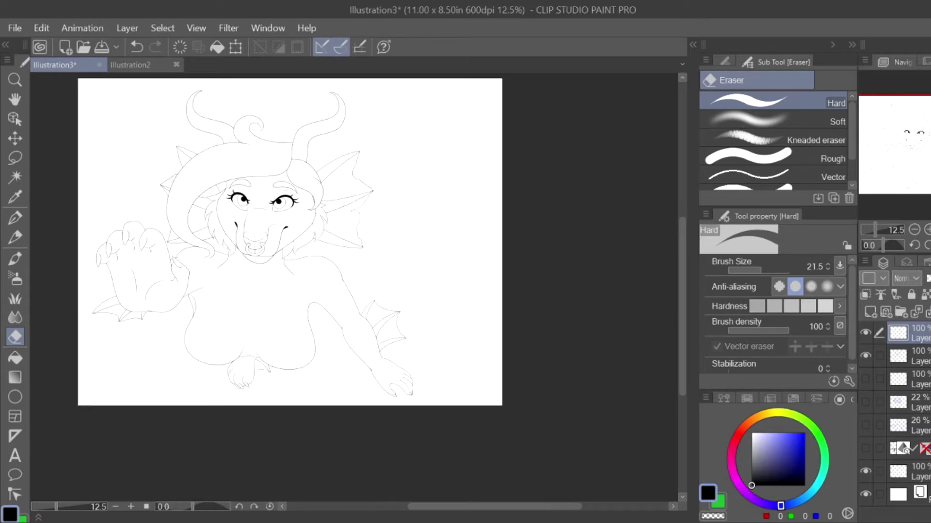
pyautogui.moveTo(339, 117); pyautogui.dragTo(335, 121)
pyautogui.hotkey('ctrl', 't')
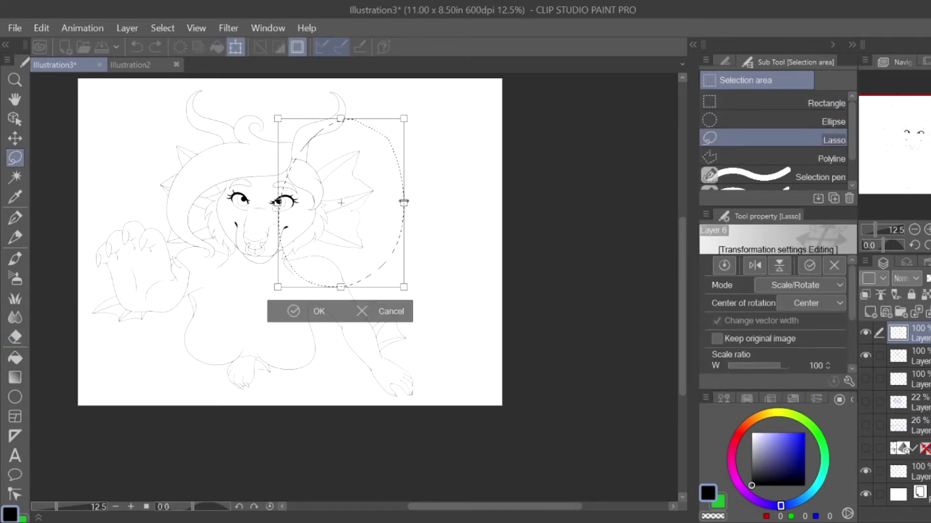
pyautogui.moveTo(359, 228)
pyautogui.mouseDown()
pyautogui.moveTo(401, 241)
pyautogui.moveTo(398, 249)
pyautogui.moveTo(412, 238)
pyautogui.moveTo(455, 95)
pyautogui.moveTo(378, 228)
pyautogui.mouseUp()
pyautogui.press('h')
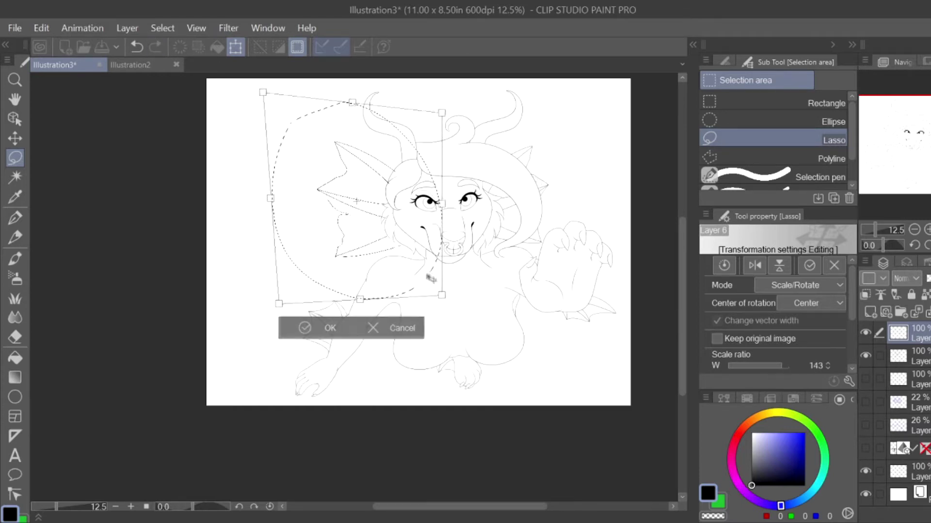
pyautogui.press('Return')
# Step: Clean up the enlarged fin's spine ends where they meet the hair and cheek fur
pyautogui.press('e')
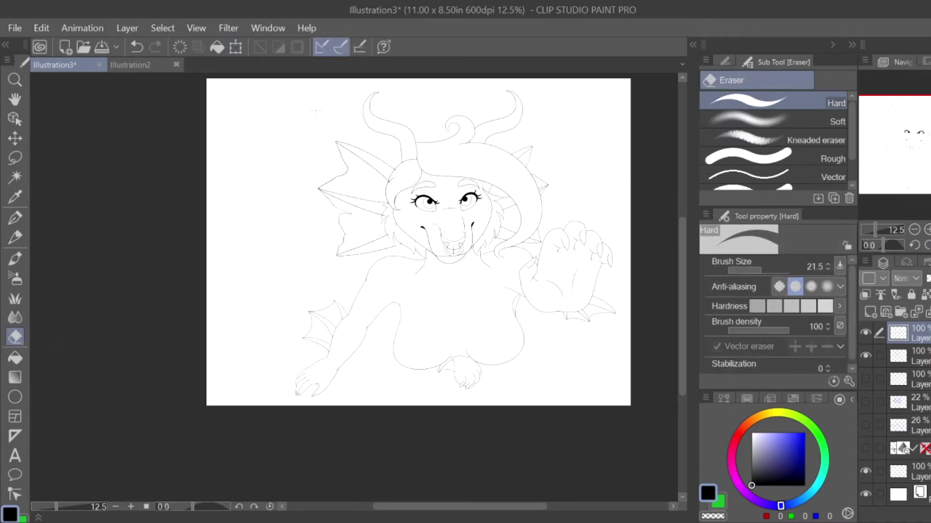
pyautogui.hotkey('ctrl', 'alt', '0')
pyautogui.press('p')
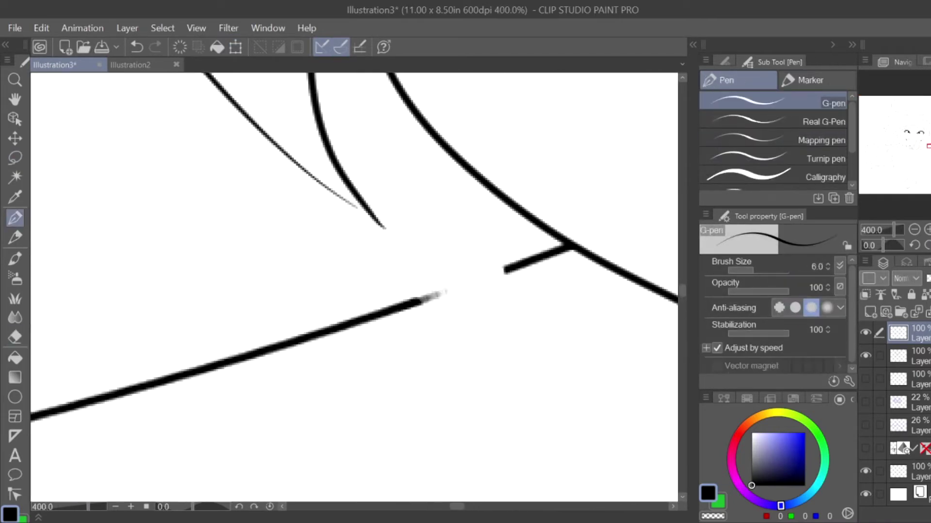
pyautogui.press('e')
pyautogui.moveTo(250, 304); pyautogui.dragTo(223, 297)
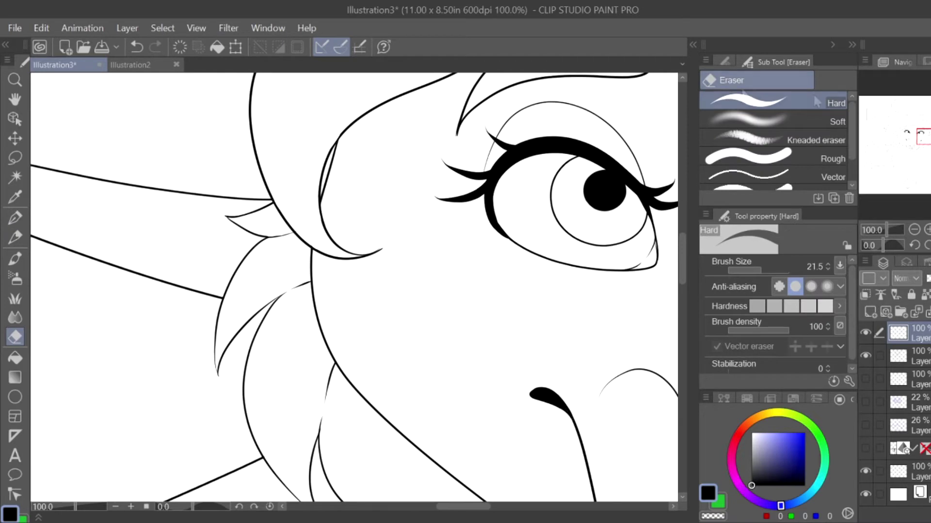
pyautogui.scroll(5, 349, 291)
pyautogui.scroll(-7, 309, 274)
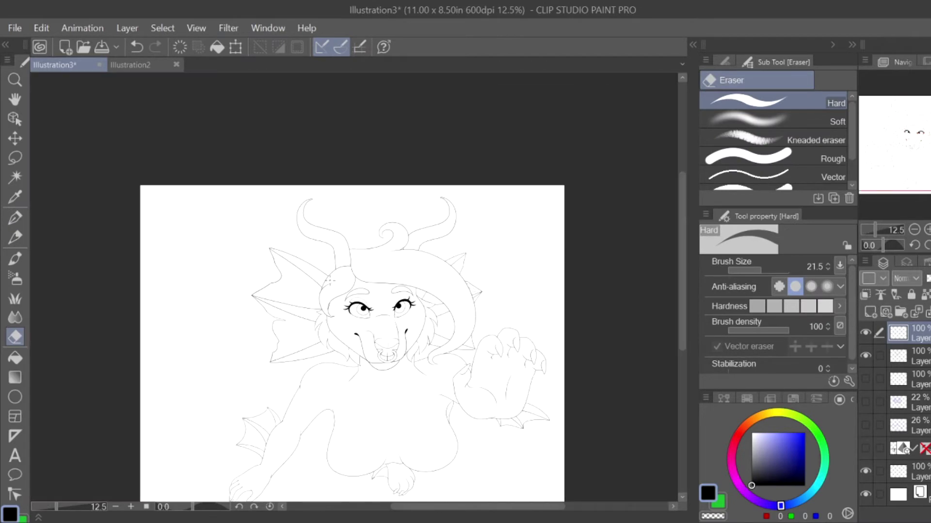
# Step: Show the 22% opacity sketch layer and ink the long back hair behind the head fins, including the curled lock below the enlarged fin
pyautogui.press('p')
pyautogui.click(866, 379)
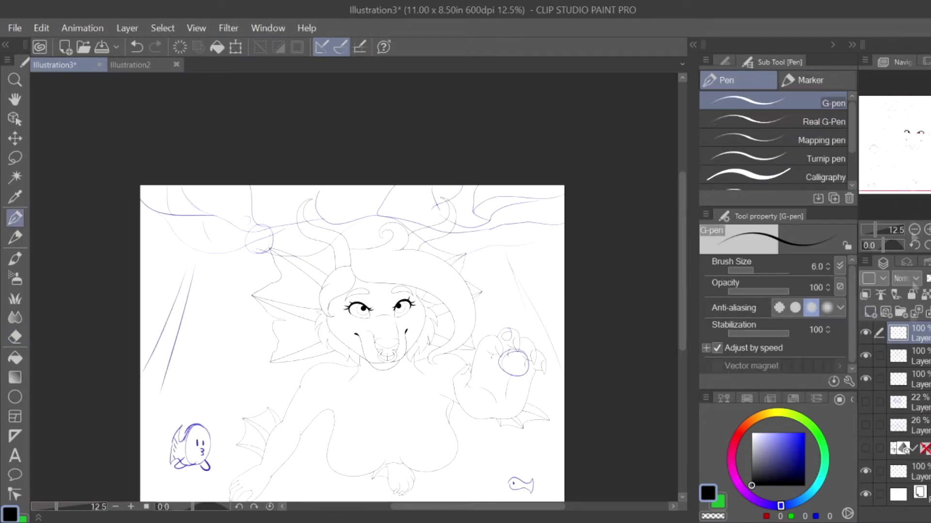
pyautogui.click(866, 401)
pyautogui.scroll(2, 484, 256)
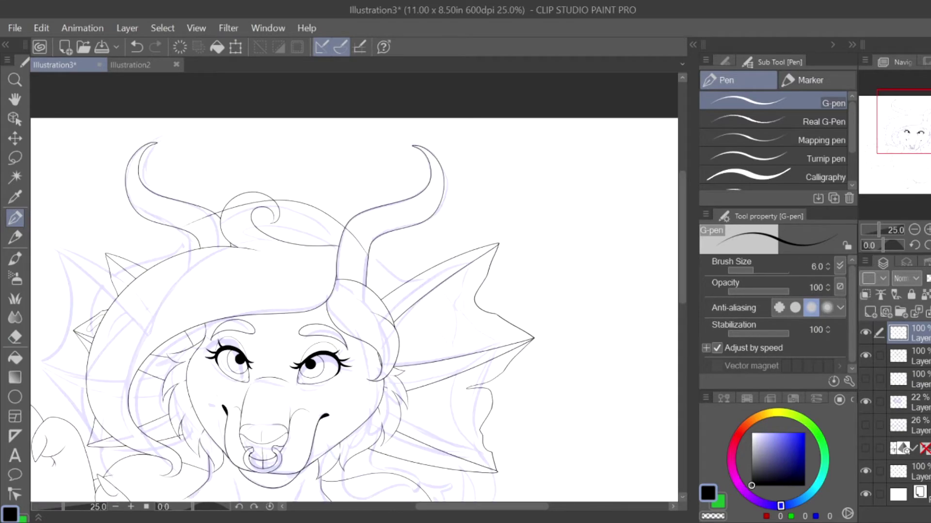
pyautogui.moveTo(339, 291)
pyautogui.mouseDown()
pyautogui.moveTo(392, 228)
pyautogui.moveTo(506, 130)
pyautogui.mouseUp()
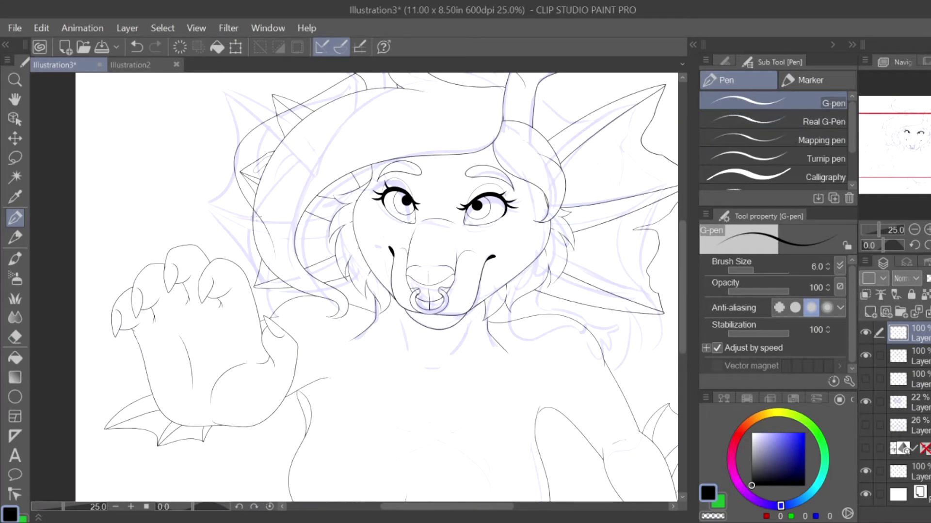
pyautogui.press('h')
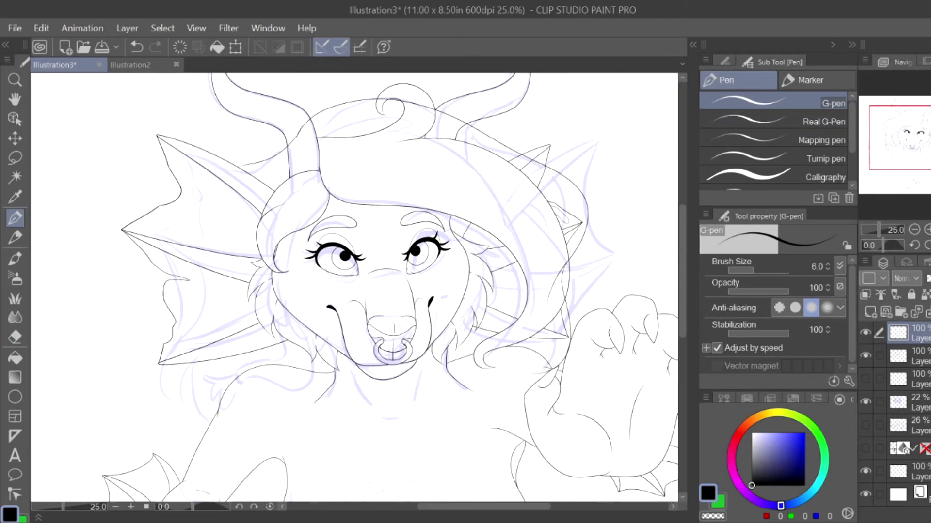
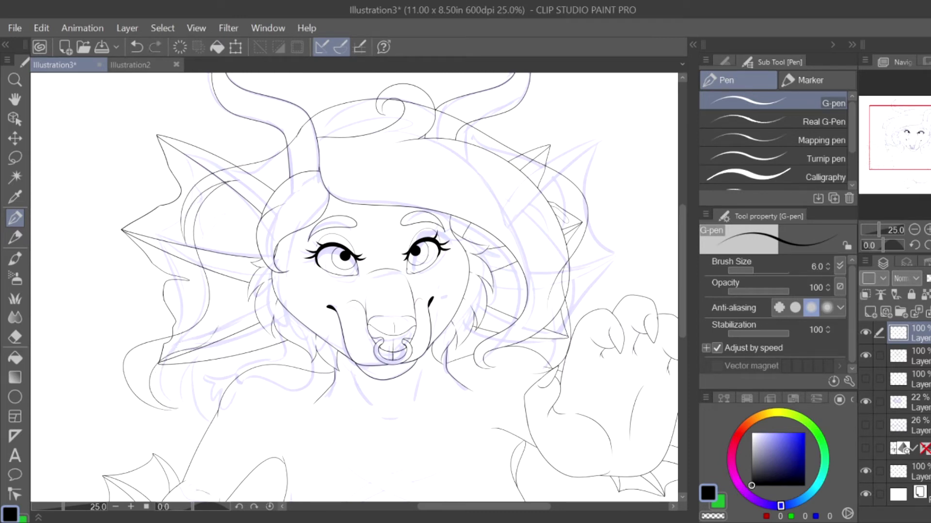
# Step: Refine the lower ends of the back-hair strands below the enlarged fin, joining the longest strand cleanly to the shoulder line
pyautogui.scroll(8, 237, 443)
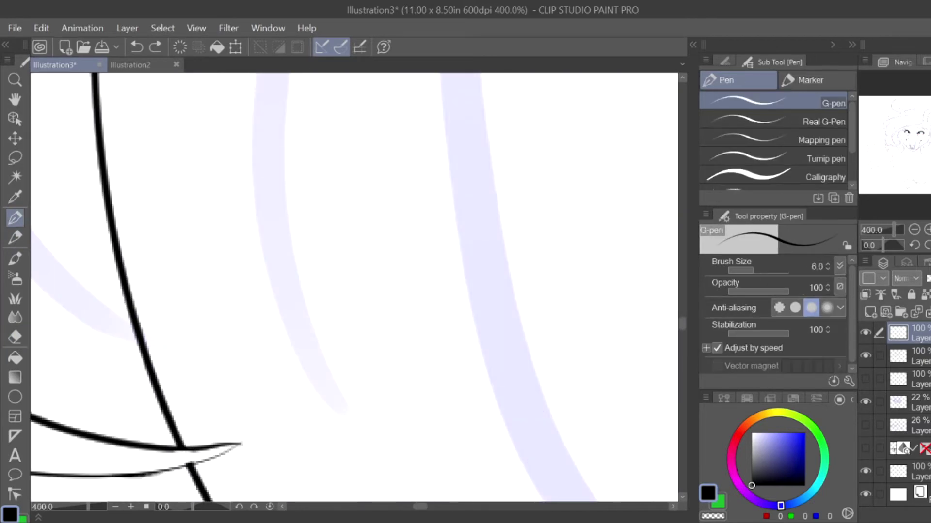
pyautogui.scroll(-6, 238, 443)
pyautogui.press('e')
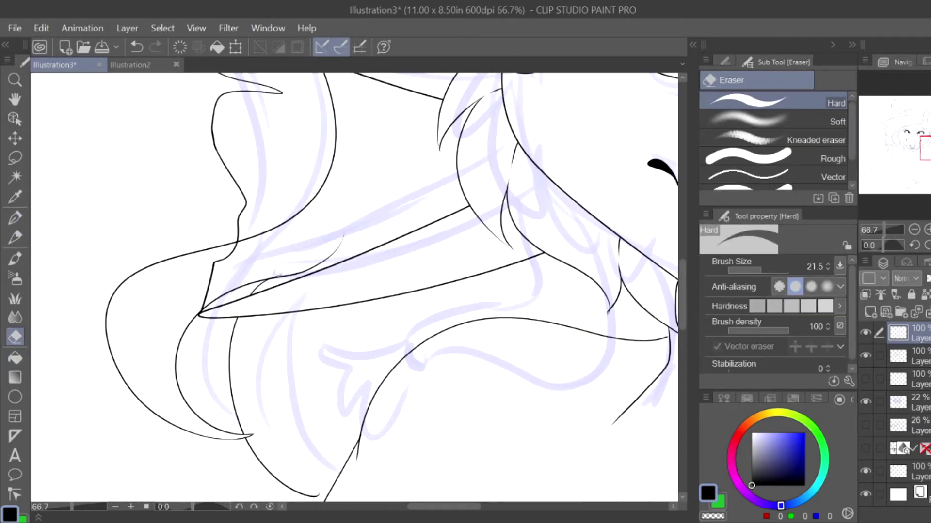
pyautogui.scroll(3, 275, 273)
pyautogui.scroll(-4, 274, 273)
pyautogui.scroll(3, 275, 273)
pyautogui.press('p')
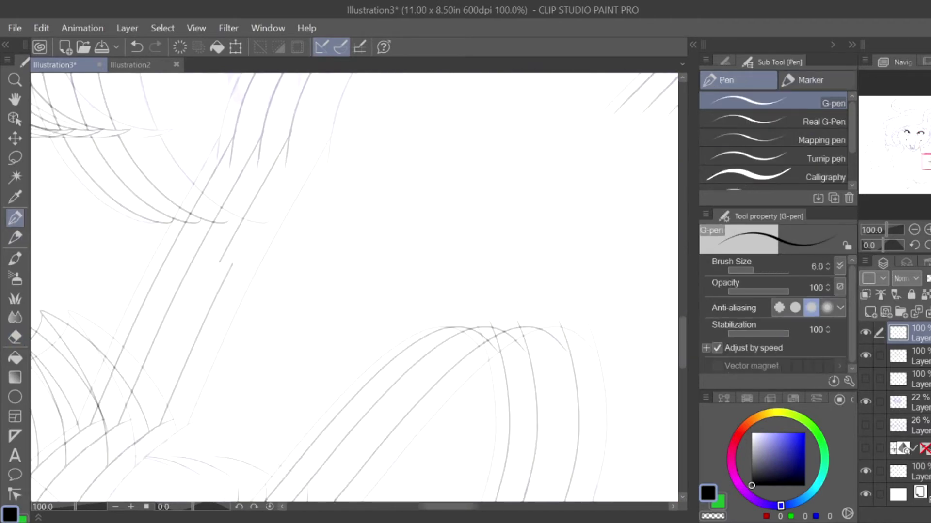
pyautogui.scroll(6, 194, 214)
pyautogui.press('e')
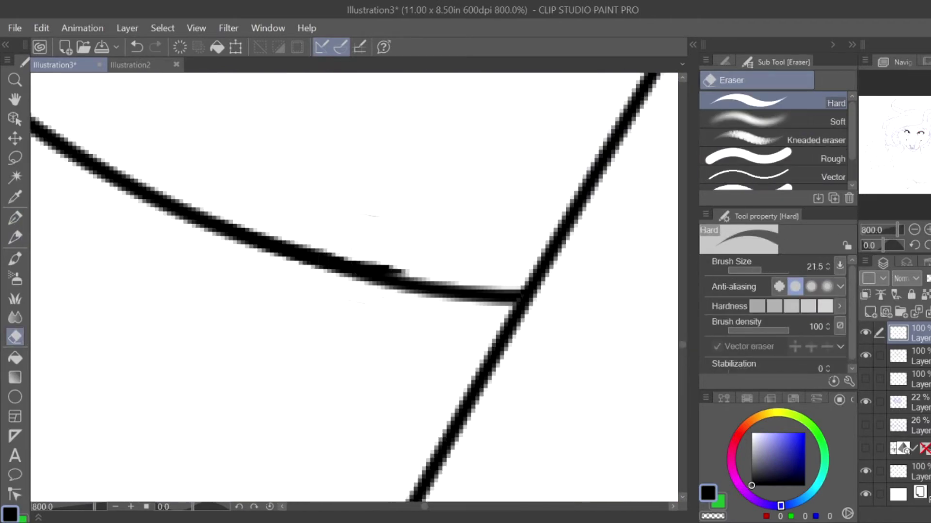
pyautogui.scroll(-8, 354, 286)
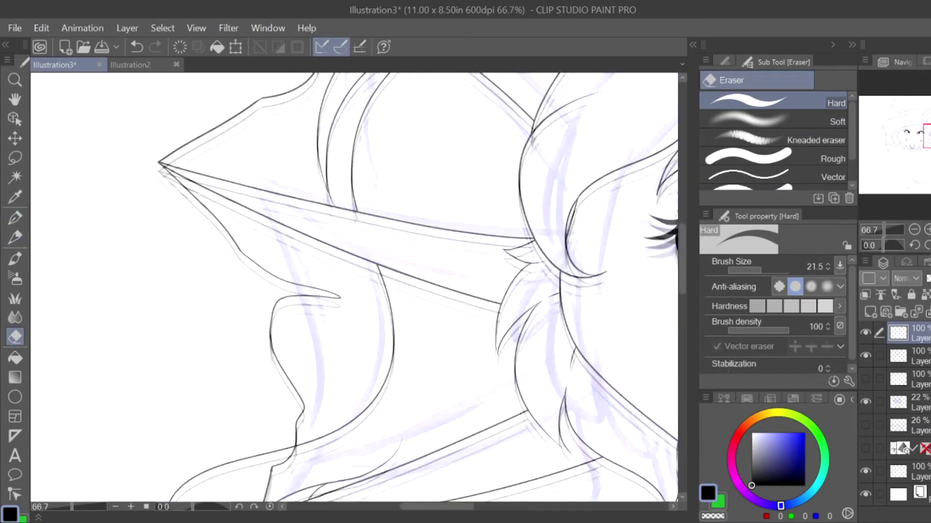
# Step: Erase the back-hair lines where they cross the head fin spines, the curl on top of the head, and the raised paw
pyautogui.scroll(1, 354, 286)
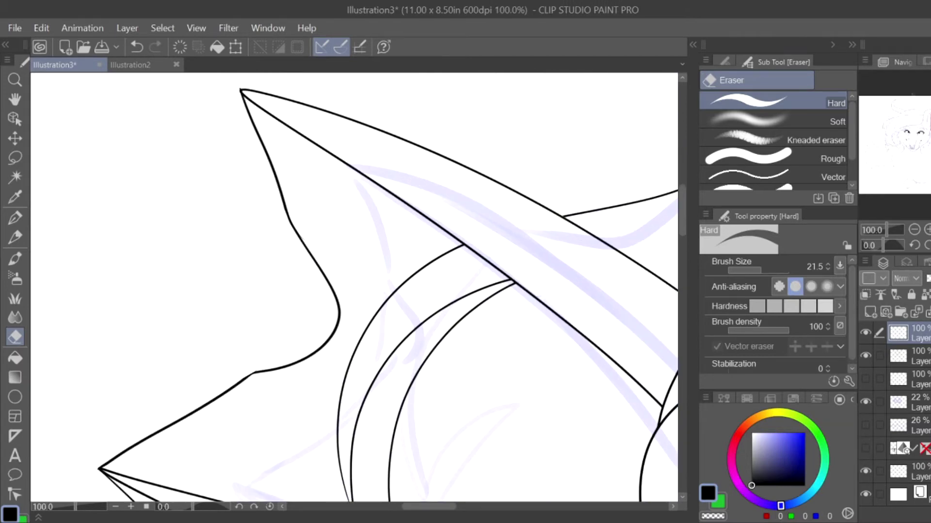
pyautogui.moveTo(339, 436); pyautogui.dragTo(340, 169)
pyautogui.moveTo(484, 88)
pyautogui.mouseDown()
pyautogui.moveTo(230, 333)
pyautogui.moveTo(238, 196)
pyautogui.mouseUp()
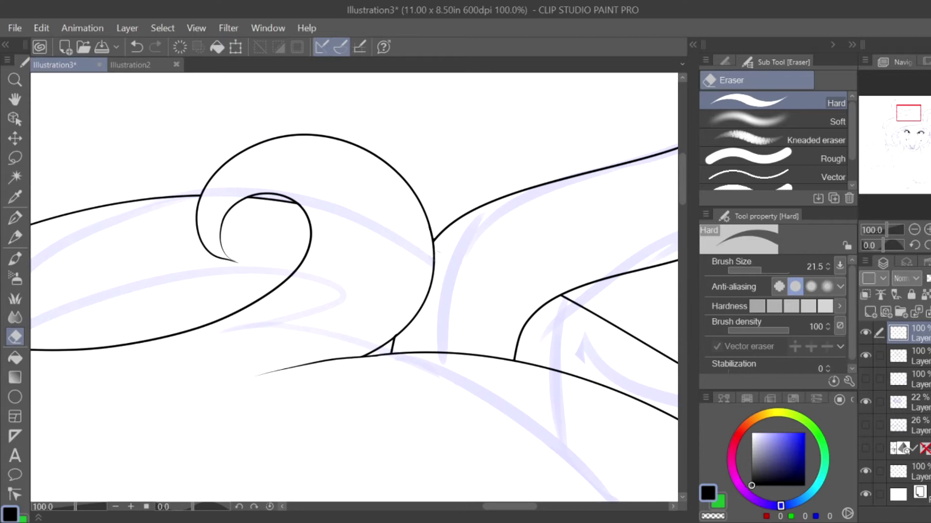
pyautogui.moveTo(572, 387)
pyautogui.mouseDown()
pyautogui.moveTo(364, 356)
pyautogui.moveTo(557, 122)
pyautogui.mouseUp()
pyautogui.hotkey('ctrl', '-')
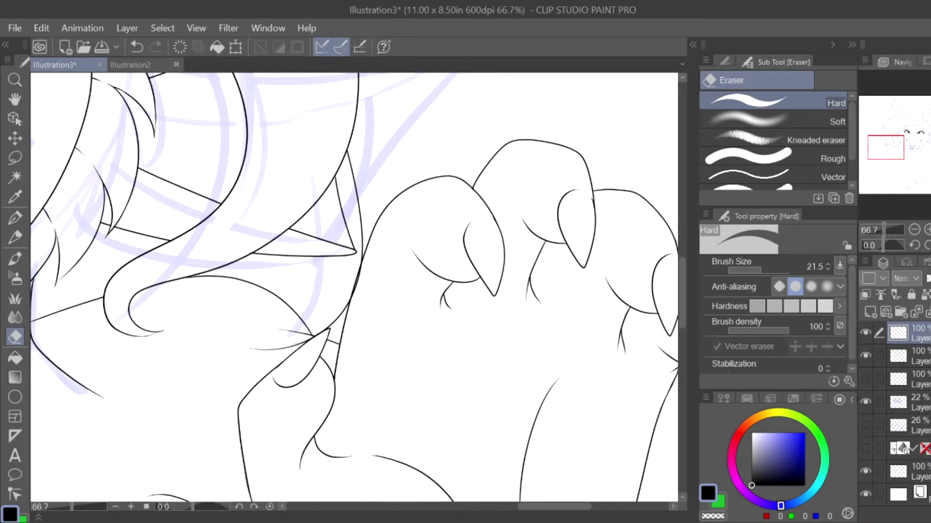
pyautogui.scroll(-5, 372, 329)
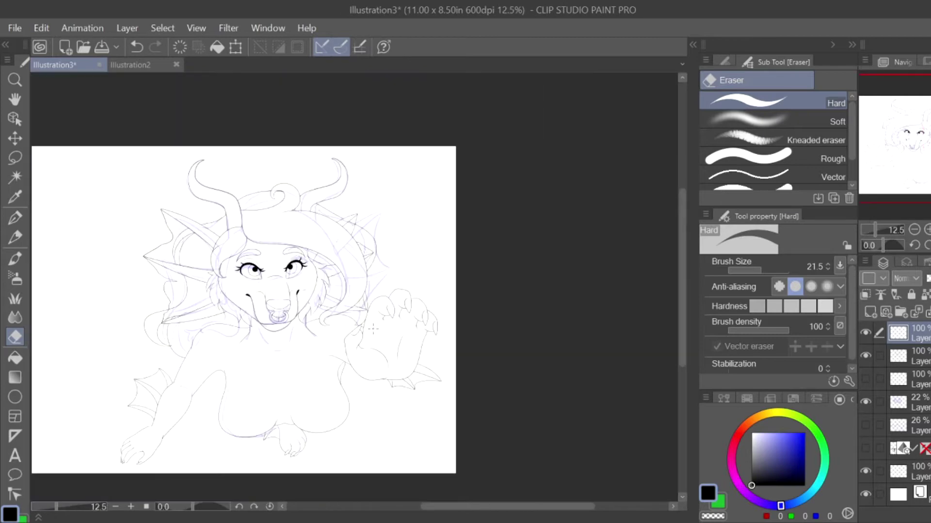
# Step: Hide the 22% opacity sketch layer and show the 26% opacity sketch layer for inking the tail
pyautogui.click(866, 406)
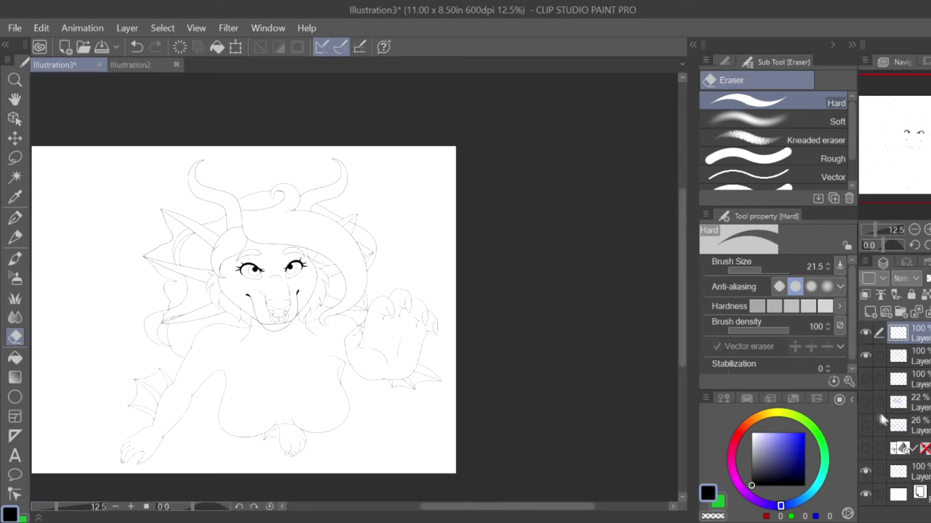
pyautogui.click(866, 405)
pyautogui.click(865, 385)
pyautogui.click(866, 385)
pyautogui.click(866, 405)
pyautogui.click(865, 425)
pyautogui.press('h')
pyautogui.press('p')
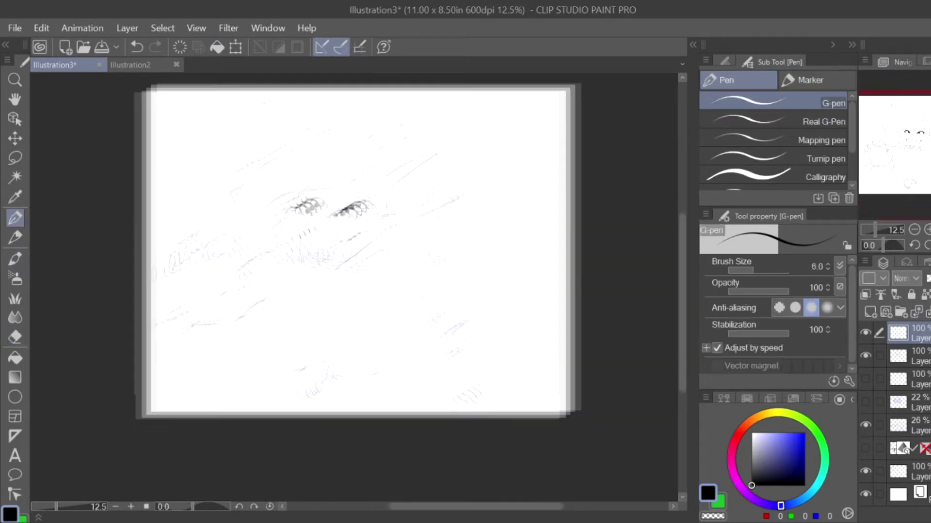
# Step: Ink the tail fluke's curved inner edges and erase the doubled line at its central notch
pyautogui.scroll(3, 621, 422)
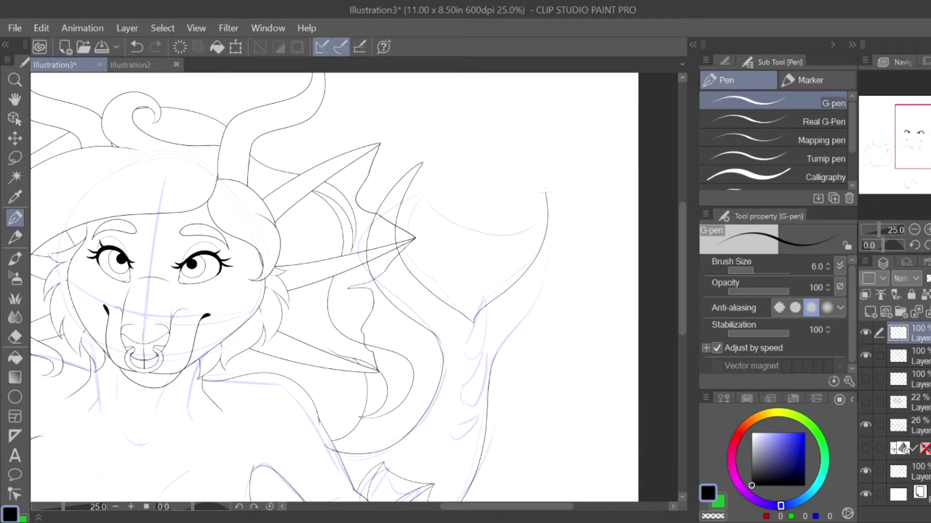
pyautogui.scroll(5, 340, 286)
pyautogui.moveTo(407, 364); pyautogui.dragTo(538, 223)
pyautogui.press('e')
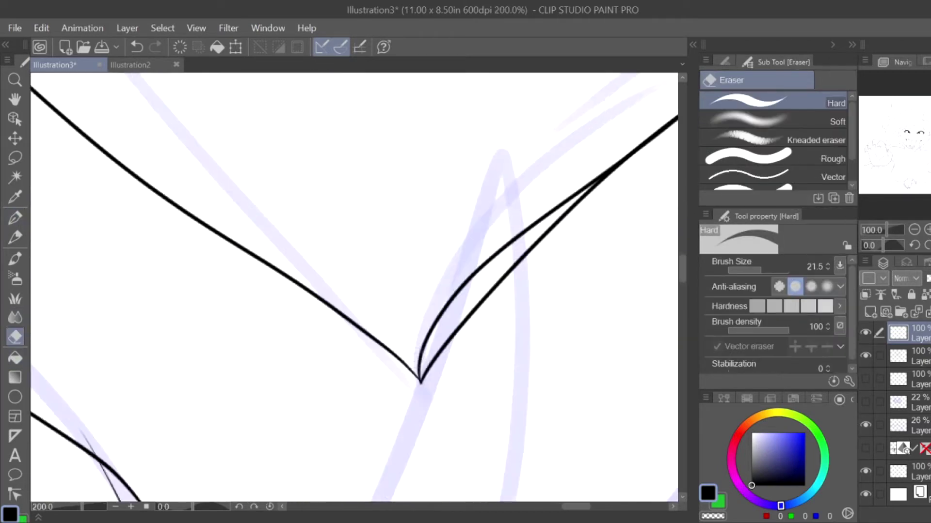
pyautogui.moveTo(416, 378)
pyautogui.mouseDown()
pyautogui.moveTo(504, 242)
pyautogui.moveTo(606, 174)
pyautogui.mouseUp()
pyautogui.moveTo(548, 216); pyautogui.dragTo(638, 148)
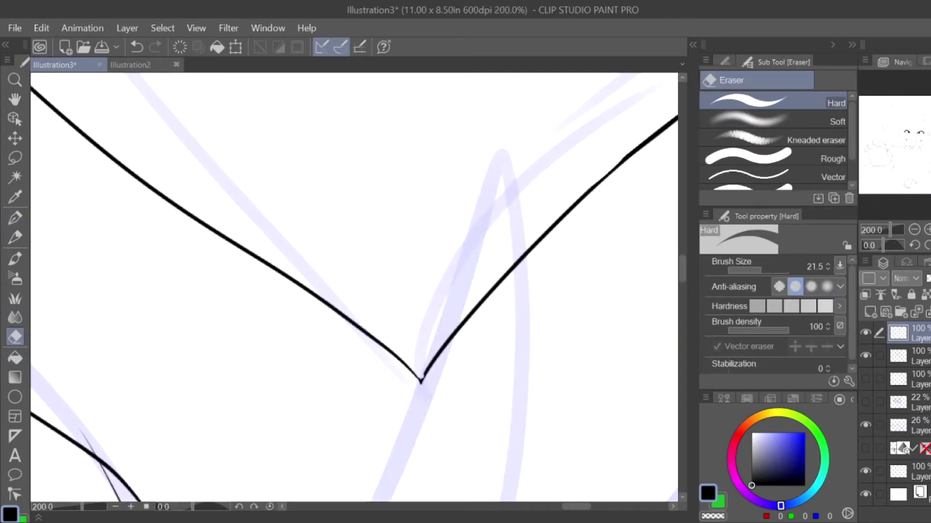
# Step: Ink the fluke's outer edge nearest the head and join it to the tail's inner side at a clean corner
pyautogui.press('p')
pyautogui.scroll(-3, 417, 378)
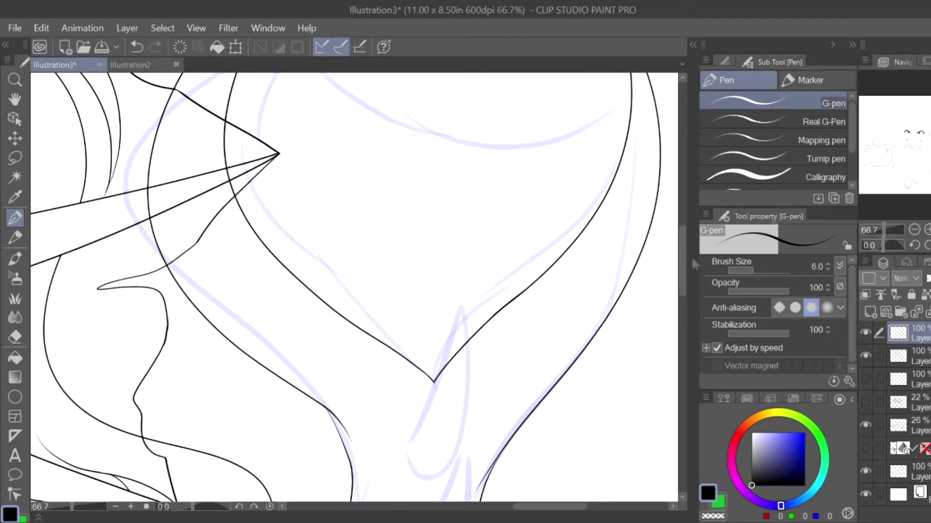
pyautogui.scroll(3, 286, 500)
pyautogui.moveTo(380, 254); pyautogui.dragTo(437, 339)
pyautogui.press('e')
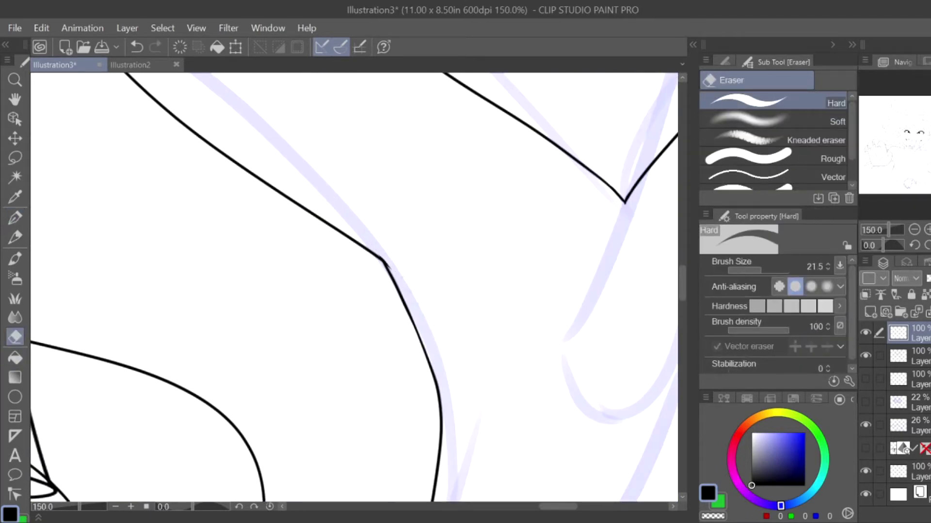
# Step: Ink the join between the fluke's far outer edge and the tail's outer side, erasing the stray overlapping line end
pyautogui.hscroll(5, 354, 286)
pyautogui.scroll(-2, 354, 286)
pyautogui.press('p')
pyautogui.moveTo(363, 279); pyautogui.dragTo(328, 359)
pyautogui.press('e')
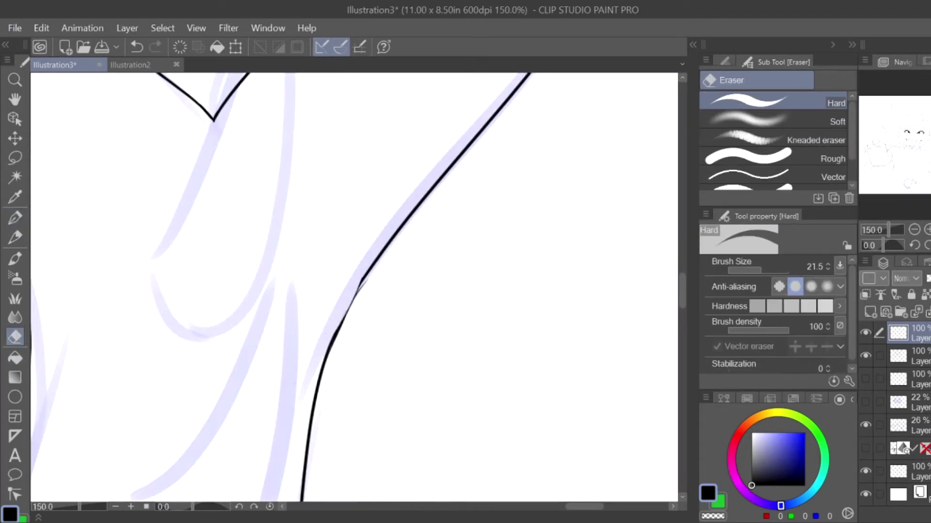
pyautogui.moveTo(364, 277); pyautogui.dragTo(339, 322)
pyautogui.press('p')
# Step: Ink the curved edge between the fluke tips and the first teardrop marking below the fluke's notch
pyautogui.scroll(-3, 354, 286)
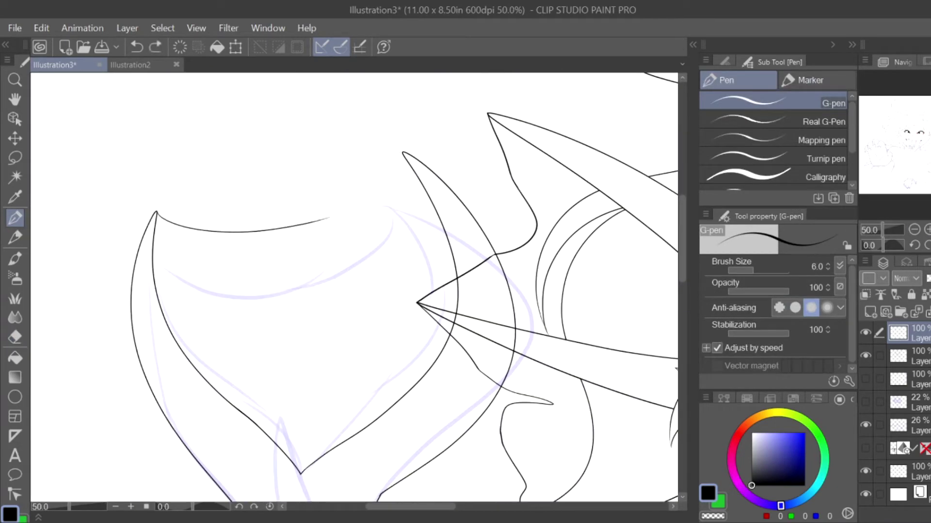
pyautogui.scroll(-3, 354, 286)
pyautogui.hscroll(1, 353, 286)
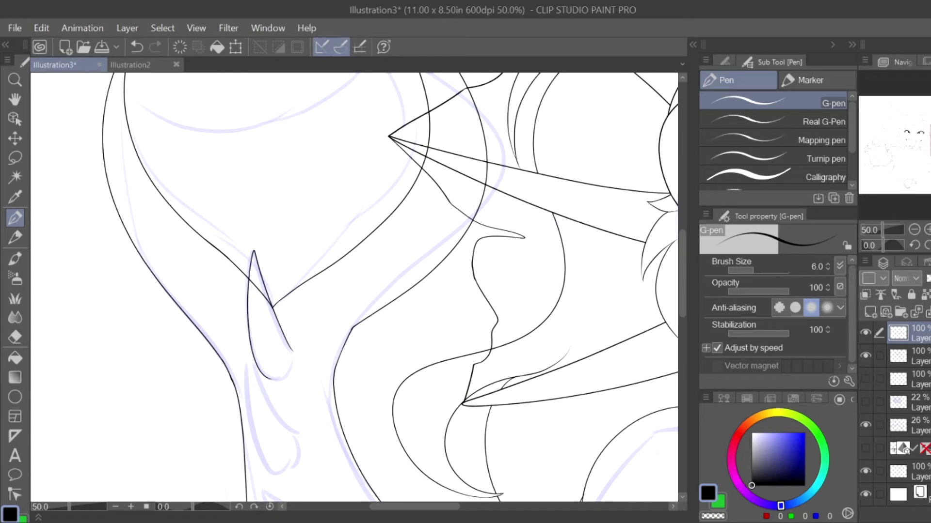
pyautogui.scroll(-3, 354, 286)
pyautogui.hscroll(1, 354, 286)
pyautogui.hotkey('ctrl', 'z')
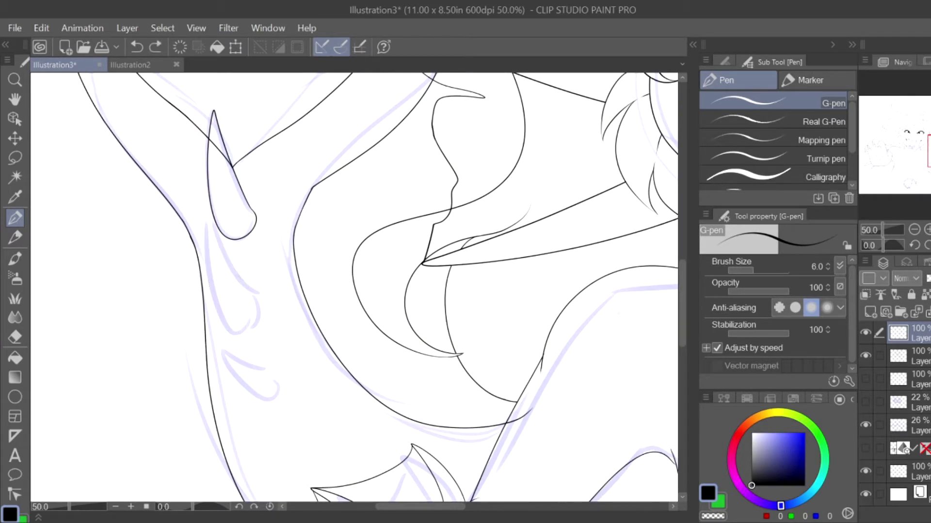
# Step: Ink the second teardrop marking and extend the tail's outer outline in a sweeping curve behind the arm to the torso
pyautogui.scroll(-2, 354, 286)
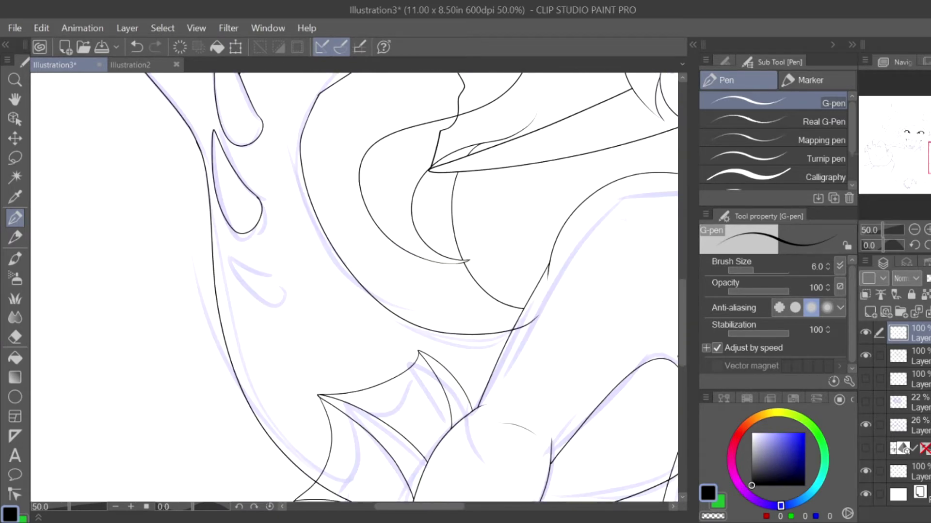
pyautogui.hotkey('ctrl', 'z')
pyautogui.scroll(-2, 291, 242)
pyautogui.scroll(1, 291, 242)
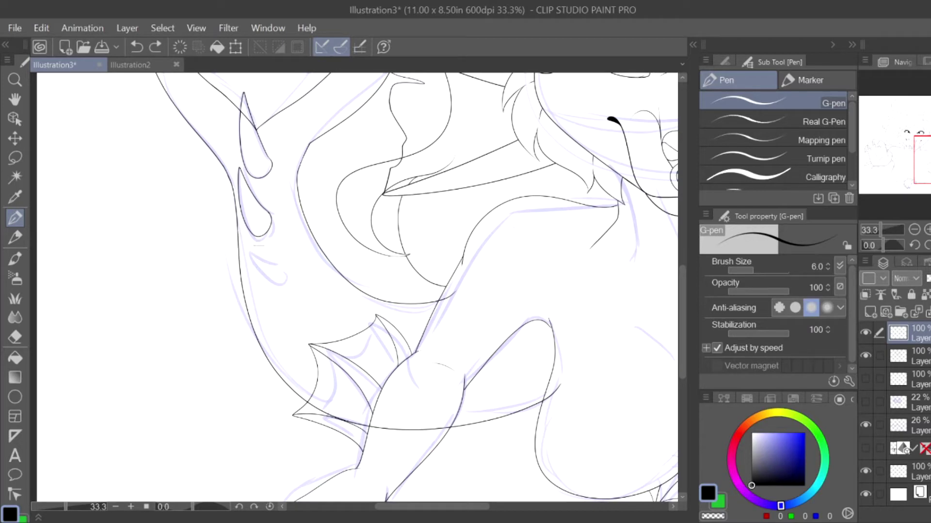
# Step: Ink the third teardrop marking on the tail below the second one, redrawing the misplaced attempt
pyautogui.scroll(-2, 340, 286)
pyautogui.scroll(3, 339, 286)
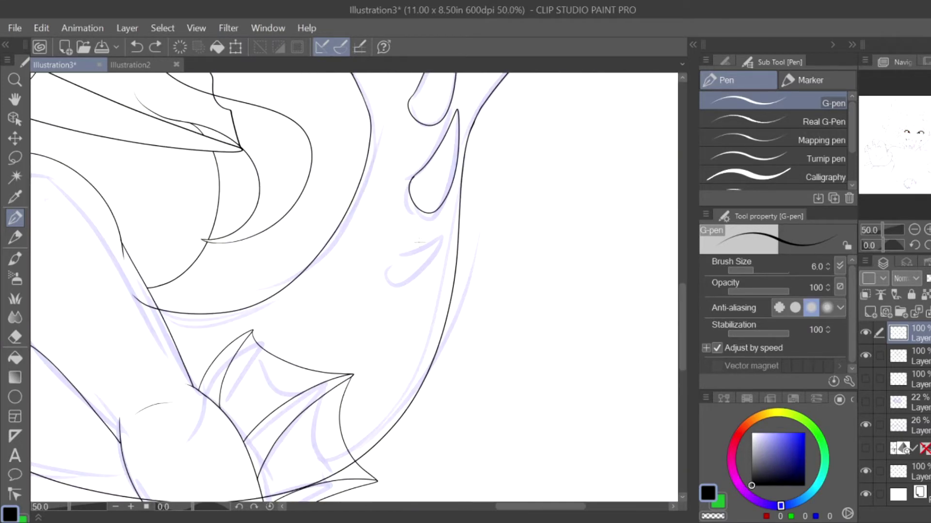
pyautogui.scroll(-2, 423, 296)
pyautogui.scroll(3, 423, 296)
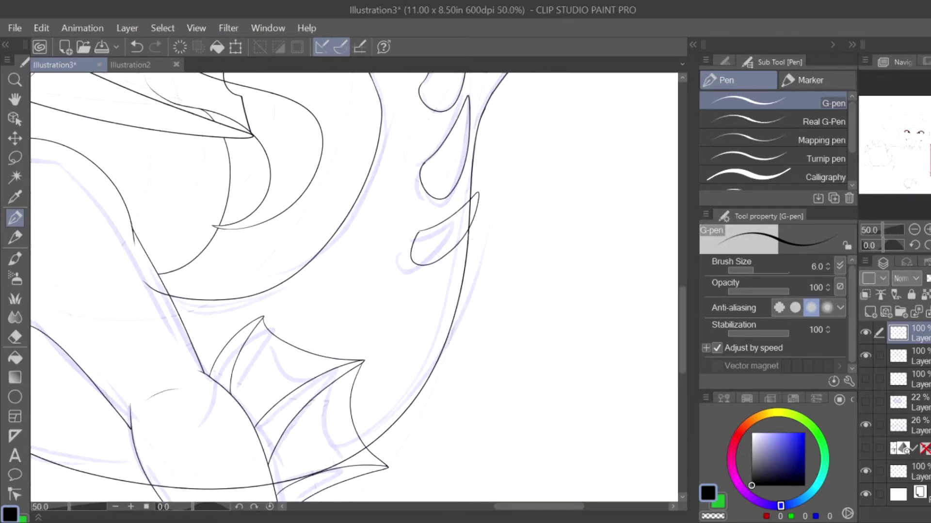
pyautogui.hotkey('ctrl', 'z')
pyautogui.scroll(2, 357, 355)
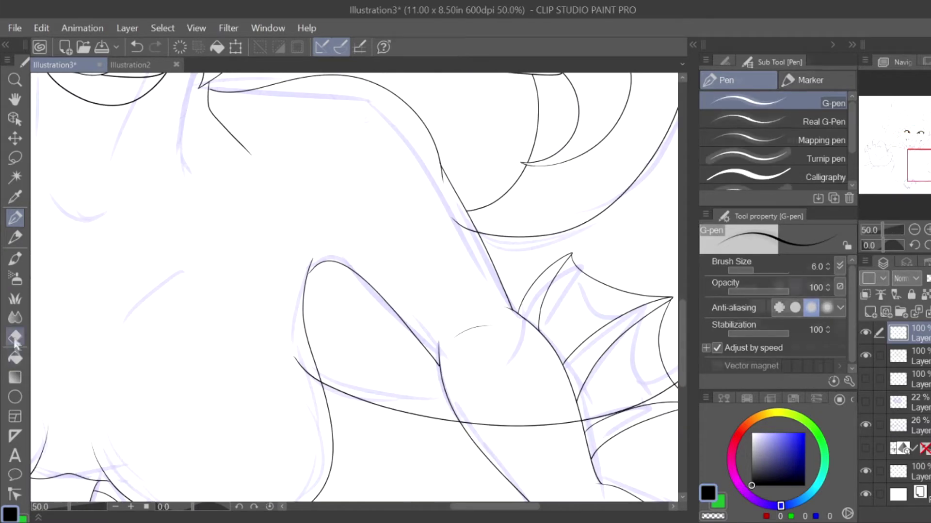
# Step: Lasso the inked tail and transform it, rotating it clockwise so the fluke sits lower and clear of the head fin
pyautogui.press('e')
pyautogui.scroll(1, 358, 355)
pyautogui.moveTo(414, 359)
pyautogui.mouseDown()
pyautogui.moveTo(332, 218)
pyautogui.moveTo(251, 325)
pyautogui.mouseUp()
pyautogui.hotkey('ctrl', '0')
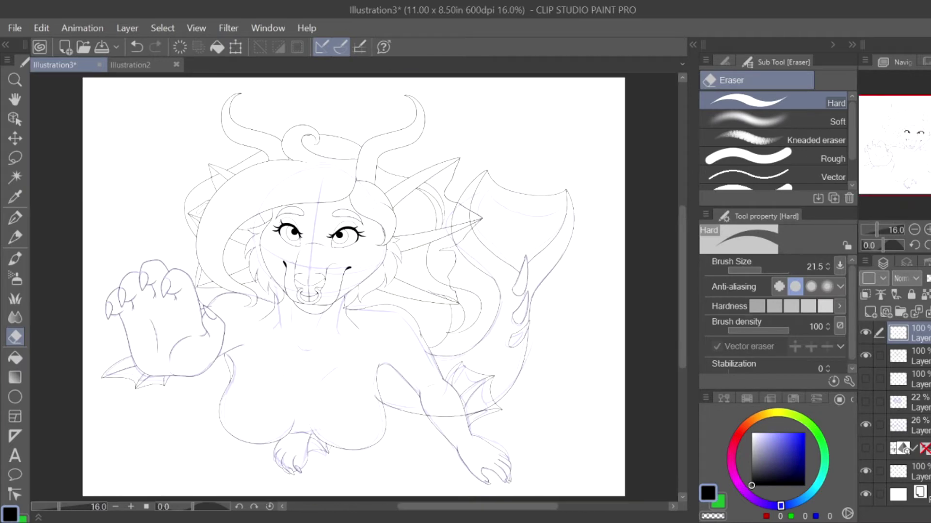
pyautogui.press('m')
pyautogui.hotkey('ctrl', 't')
pyautogui.moveTo(520, 362); pyautogui.dragTo(503, 374)
pyautogui.click(438, 480)
# Step: Erase the tail and fluke lines where they overlap the arm and its elbow fins
pyautogui.press('e')
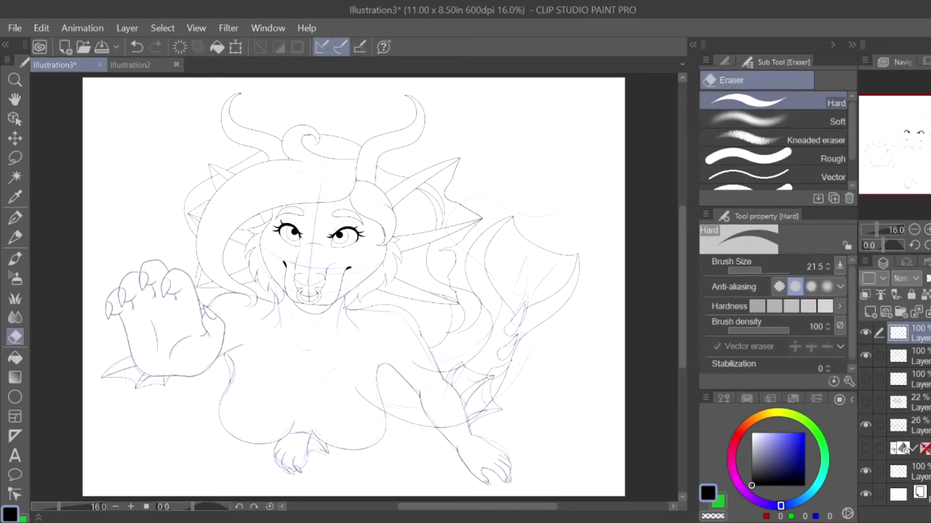
pyautogui.scroll(2, 533, 499)
pyautogui.scroll(3, 266, 319)
pyautogui.moveTo(436, 291); pyautogui.dragTo(206, 264)
pyautogui.moveTo(329, 453); pyautogui.dragTo(383, 454)
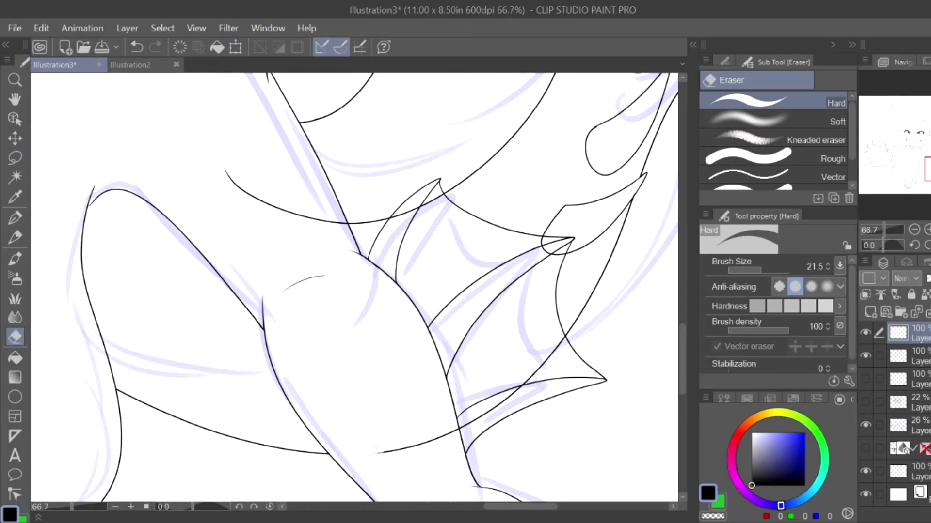
pyautogui.scroll(2, 608, 224)
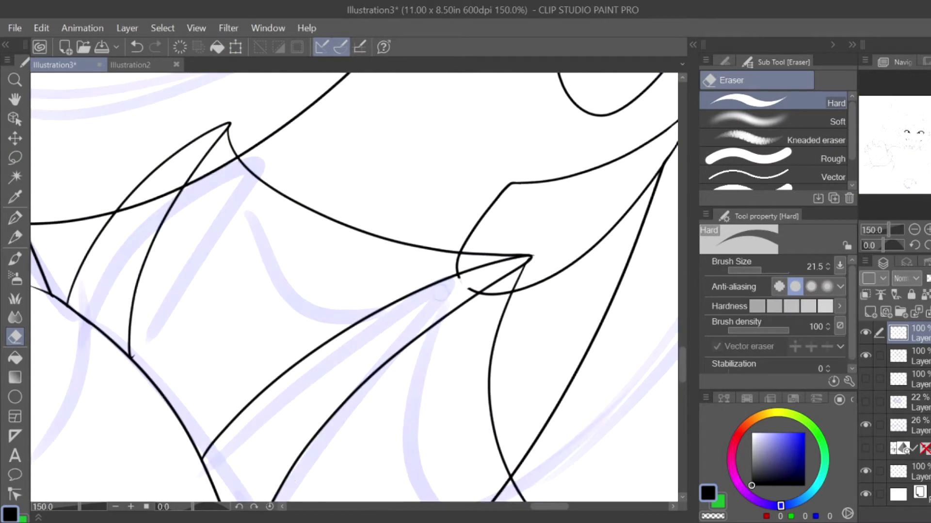
pyautogui.scroll(-2, 455, 279)
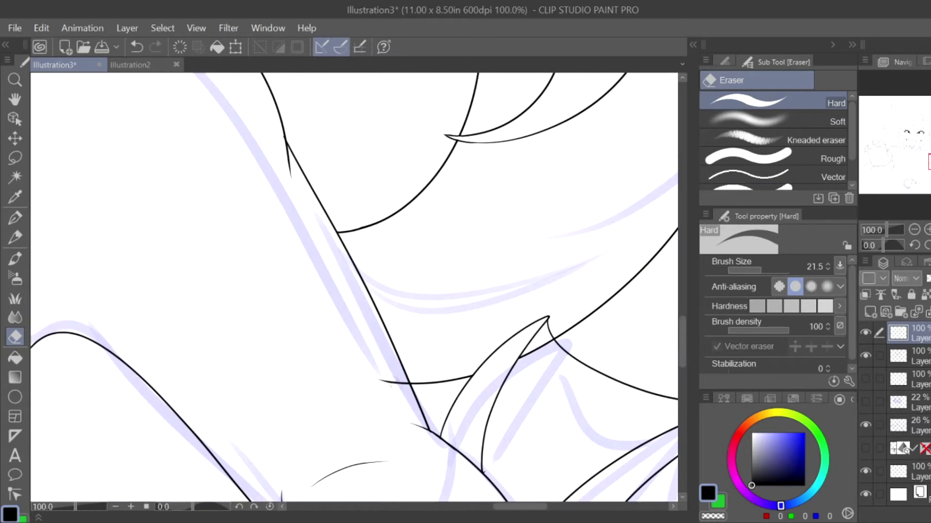
# Step: Clean up the remaining overlapping tail lines around the lower head fin and hide the character sketch layer
pyautogui.scroll(-4, 354, 286)
pyautogui.scroll(2, 404, 302)
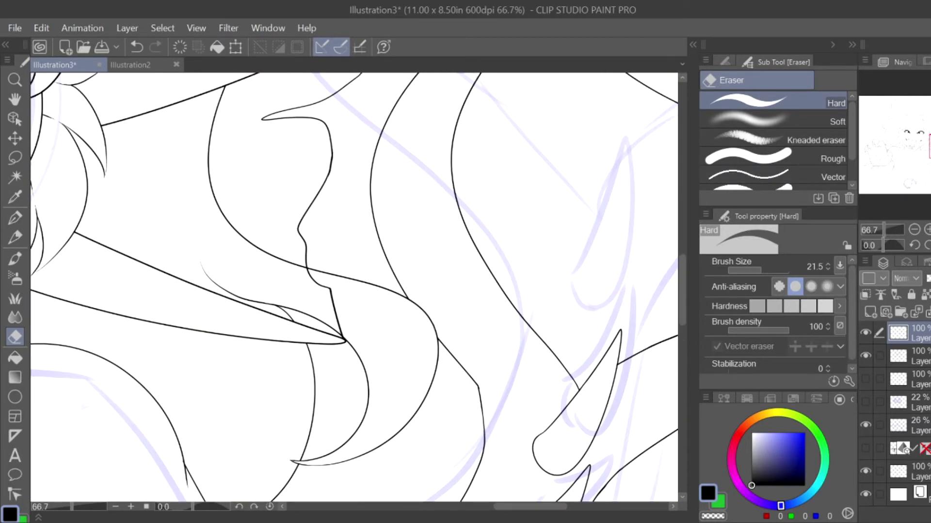
pyautogui.scroll(-4, 354, 286)
pyautogui.scroll(3, 194, 257)
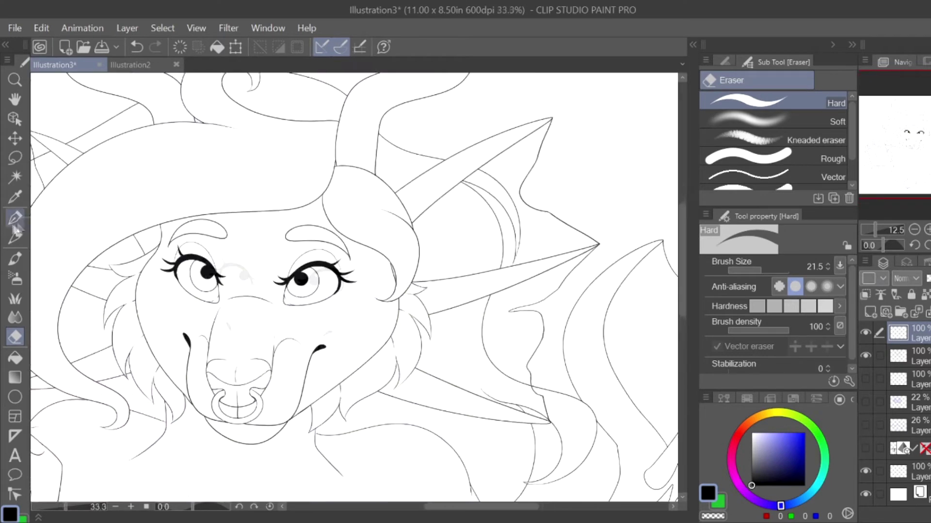
pyautogui.click(15, 219)
pyautogui.scroll(2, 352, 184)
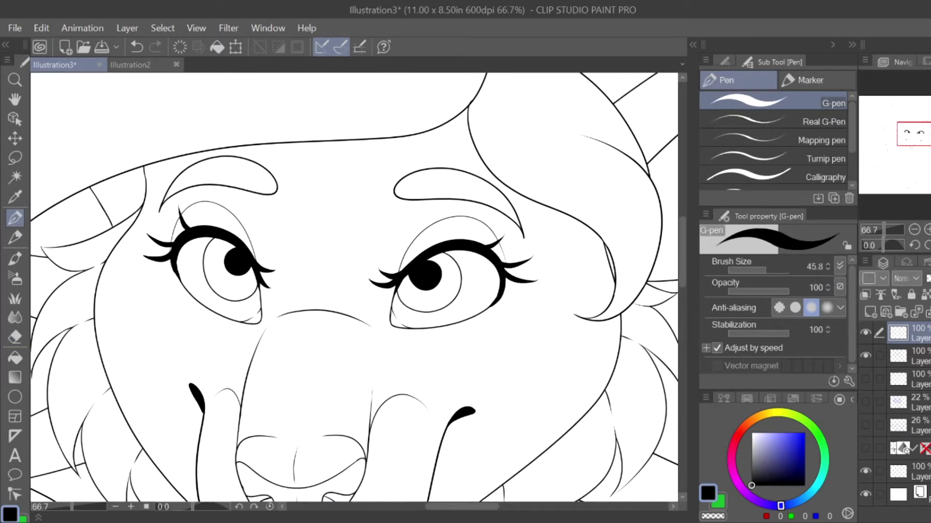
pyautogui.hotkey('ctrl', 'z')
pyautogui.moveTo(412, 271); pyautogui.dragTo(427, 279)
pyautogui.hotkey('ctrl', 'z')
pyautogui.scroll(-7, 492, 282)
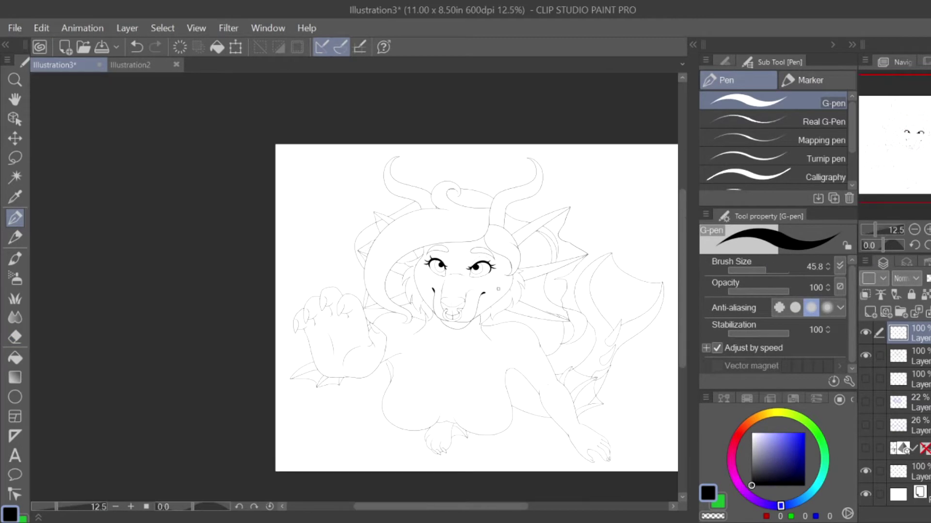
# Step: Show the background sketch, remove the unneeded layers from the stack, and hide the leftover character sketch
pyautogui.click(865, 495)
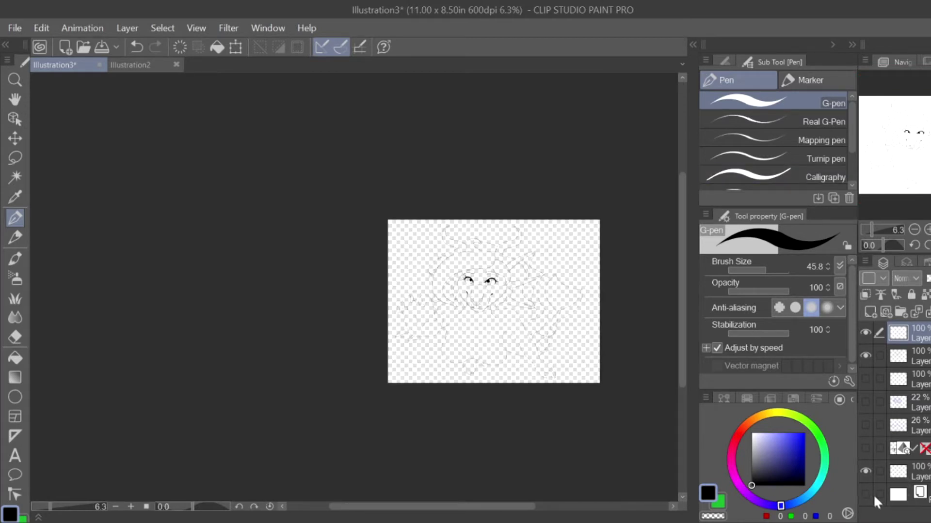
pyautogui.click(865, 379)
pyautogui.click(865, 495)
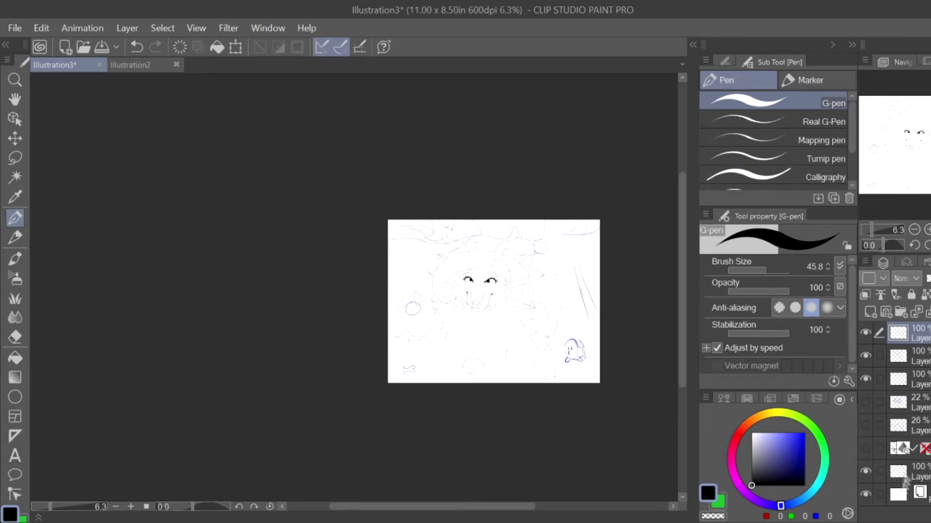
pyautogui.click(898, 471)
pyautogui.click(871, 409)
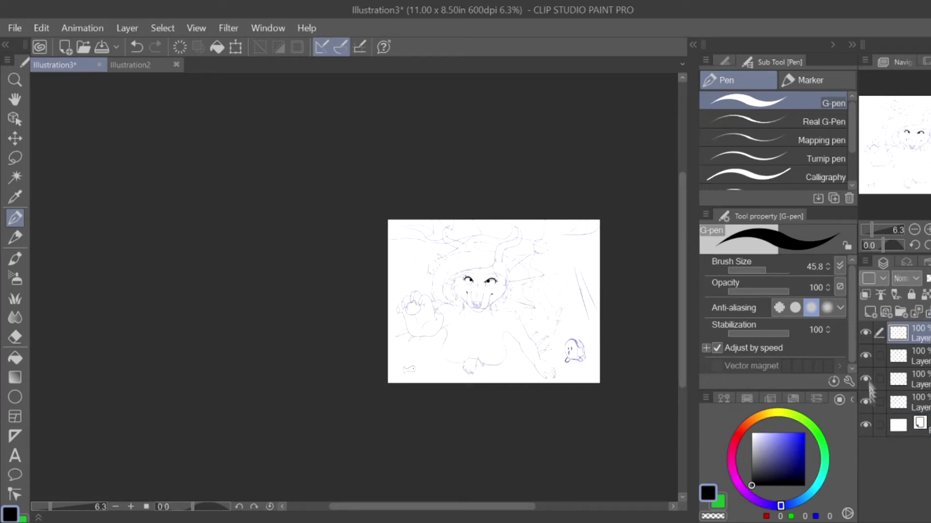
pyautogui.click(865, 379)
# Step: Fill the lowest drawing layer with blue (RGB 75, 141, 228) and paint a light-blue curved water surface across the canvas top at brush size 2000
pyautogui.click(898, 402)
pyautogui.moveTo(752, 471)
pyautogui.mouseDown()
pyautogui.moveTo(785, 443)
pyautogui.moveTo(772, 436)
pyautogui.mouseUp()
pyautogui.click(217, 47)
pyautogui.moveTo(781, 506); pyautogui.dragTo(798, 501)
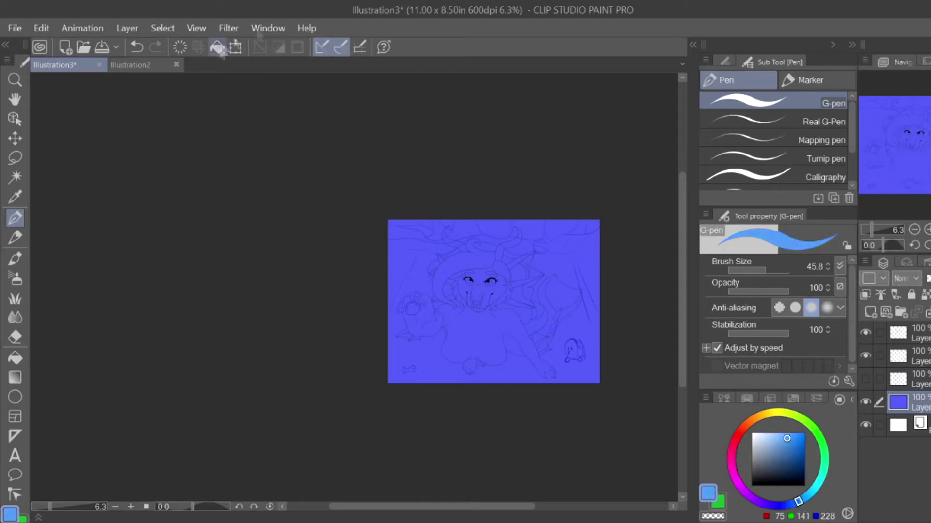
pyautogui.click(217, 47)
pyautogui.moveTo(766, 270); pyautogui.dragTo(788, 270)
pyautogui.moveTo(364, 197); pyautogui.dragTo(615, 194)
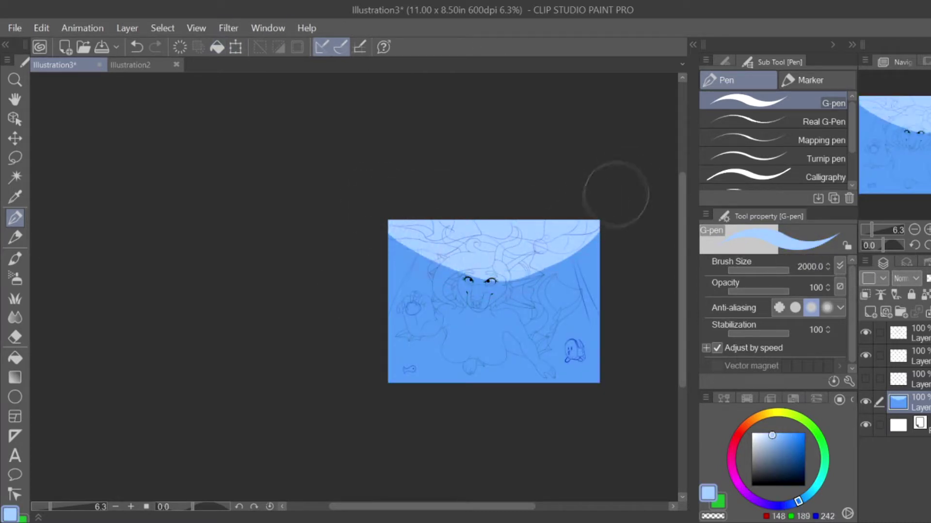
# Step: Add a layer above the blue background, set a near-white pen (RGB 233, 242, 255) at size 106, and fade the background sketch to 36%
pyautogui.click(762, 431)
pyautogui.click(756, 433)
pyautogui.hotkey('ctrl', 'shift', 'n')
pyautogui.hotkey('ctrl', '+')
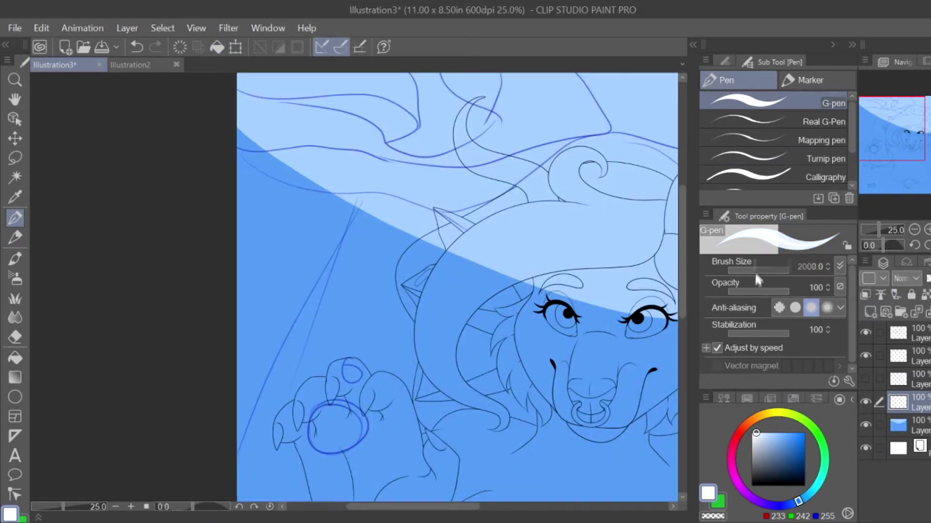
pyautogui.hotkey('ctrl', '-')
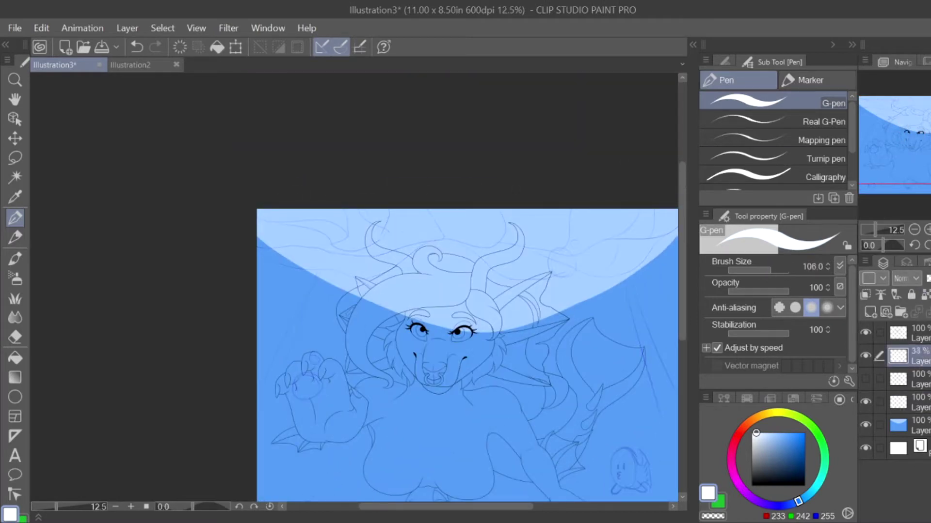
pyautogui.hotkey('alt', '[')
# Step: Draw large rounded near-white ripple cells along the canvas's left part of the light water surface
pyautogui.hotkey('ctrl', '+')
pyautogui.moveTo(125, 217)
pyautogui.mouseDown()
pyautogui.moveTo(179, 223)
pyautogui.moveTo(318, 208)
pyautogui.moveTo(280, 279)
pyautogui.moveTo(160, 225)
pyautogui.moveTo(186, 307)
pyautogui.moveTo(301, 296)
pyautogui.mouseUp()
pyautogui.moveTo(226, 322)
pyautogui.mouseDown()
pyautogui.moveTo(330, 369)
pyautogui.moveTo(348, 332)
pyautogui.moveTo(342, 264)
pyautogui.moveTo(315, 225)
pyautogui.moveTo(361, 266)
pyautogui.mouseUp()
pyautogui.moveTo(197, 249); pyautogui.dragTo(204, 241)
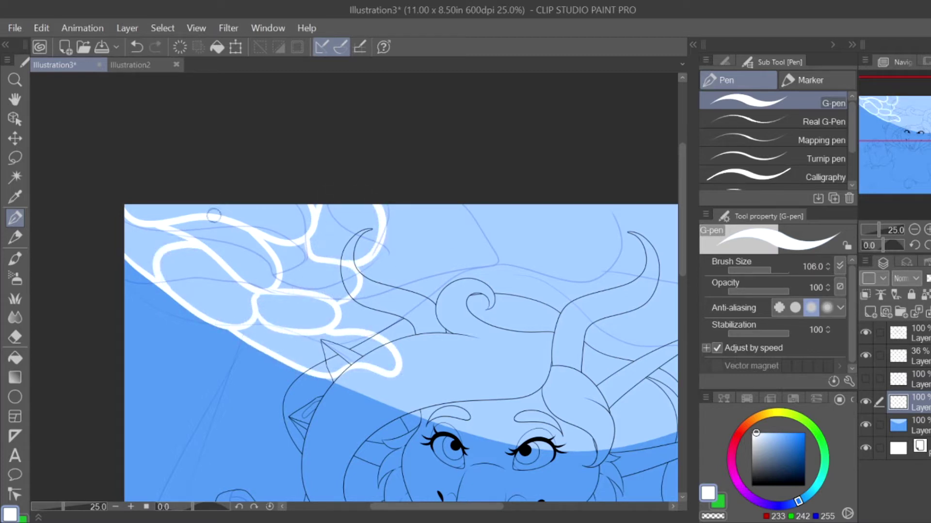
# Step: Continue the large ripple cells across the middle and right of the water surface up to its curved edge
pyautogui.moveTo(369, 291)
pyautogui.mouseDown()
pyautogui.moveTo(412, 315)
pyautogui.moveTo(383, 257)
pyautogui.moveTo(514, 242)
pyautogui.moveTo(444, 296)
pyautogui.mouseUp()
pyautogui.moveTo(502, 252)
pyautogui.mouseDown()
pyautogui.moveTo(664, 241)
pyautogui.moveTo(633, 235)
pyautogui.moveTo(678, 242)
pyautogui.mouseUp()
pyautogui.moveTo(436, 291); pyautogui.dragTo(121, 278)
pyautogui.moveTo(897, 127); pyautogui.dragTo(899, 134)
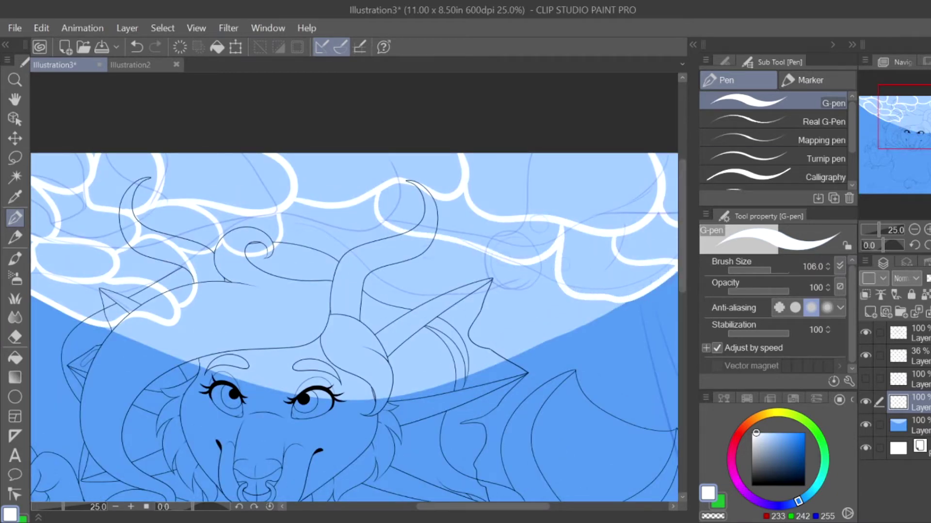
# Step: Add a row of smaller ripple cells beneath the large ones and start the outline along the water surface's lower edge, redrawing one stroke
pyautogui.moveTo(196, 276)
pyautogui.mouseDown()
pyautogui.moveTo(349, 281)
pyautogui.moveTo(392, 272)
pyautogui.moveTo(436, 240)
pyautogui.moveTo(565, 305)
pyautogui.moveTo(623, 310)
pyautogui.mouseUp()
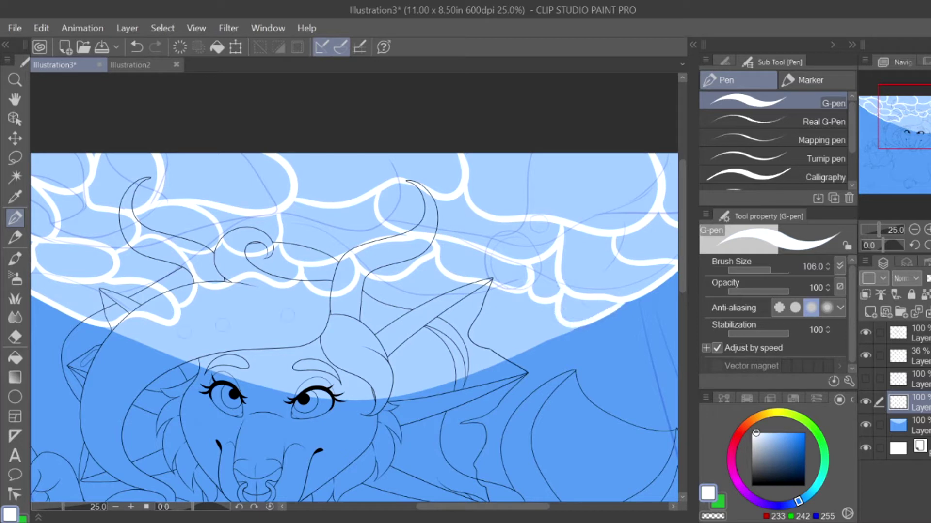
pyautogui.moveTo(100, 320)
pyautogui.mouseDown()
pyautogui.moveTo(194, 331)
pyautogui.moveTo(218, 295)
pyautogui.moveTo(263, 284)
pyautogui.mouseUp()
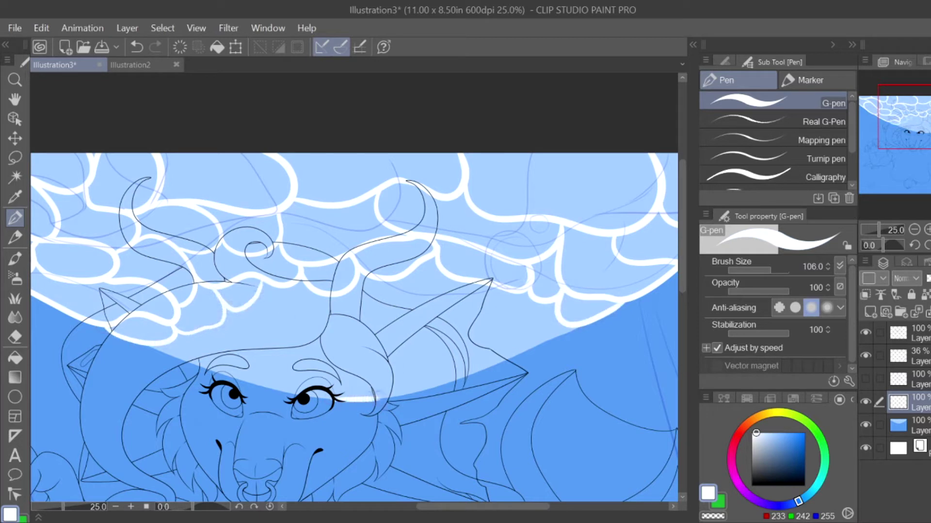
pyautogui.hotkey('ctrl', 'z')
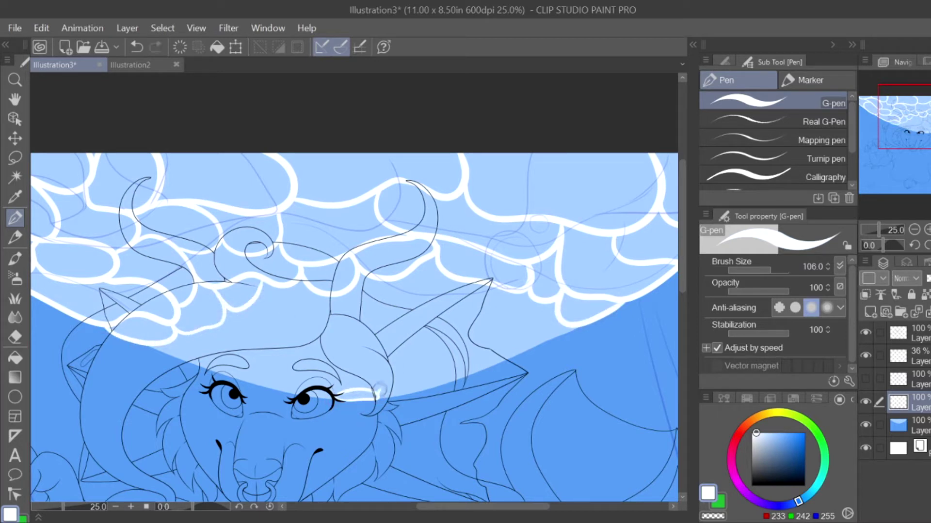
pyautogui.moveTo(380, 390); pyautogui.dragTo(393, 391)
pyautogui.moveTo(411, 297)
pyautogui.mouseDown()
pyautogui.moveTo(457, 277)
pyautogui.moveTo(536, 314)
pyautogui.moveTo(548, 340)
pyautogui.mouseUp()
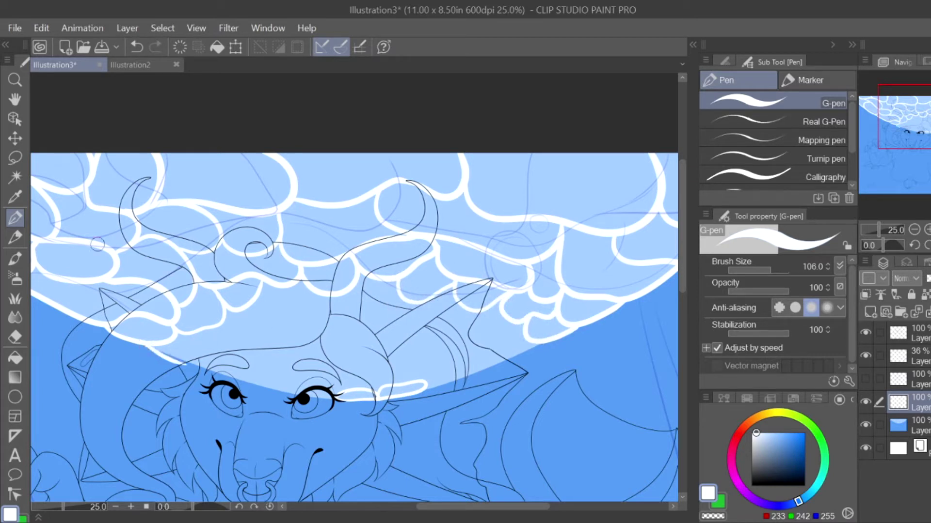
# Step: Fill the lower centre of the water surface with small ripple cells and complete its curved edge line
pyautogui.moveTo(204, 356)
pyautogui.mouseDown()
pyautogui.moveTo(239, 314)
pyautogui.moveTo(286, 302)
pyautogui.moveTo(292, 287)
pyautogui.moveTo(328, 307)
pyautogui.moveTo(366, 285)
pyautogui.mouseUp()
pyautogui.moveTo(397, 320)
pyautogui.mouseDown()
pyautogui.moveTo(460, 296)
pyautogui.moveTo(509, 320)
pyautogui.moveTo(534, 348)
pyautogui.mouseUp()
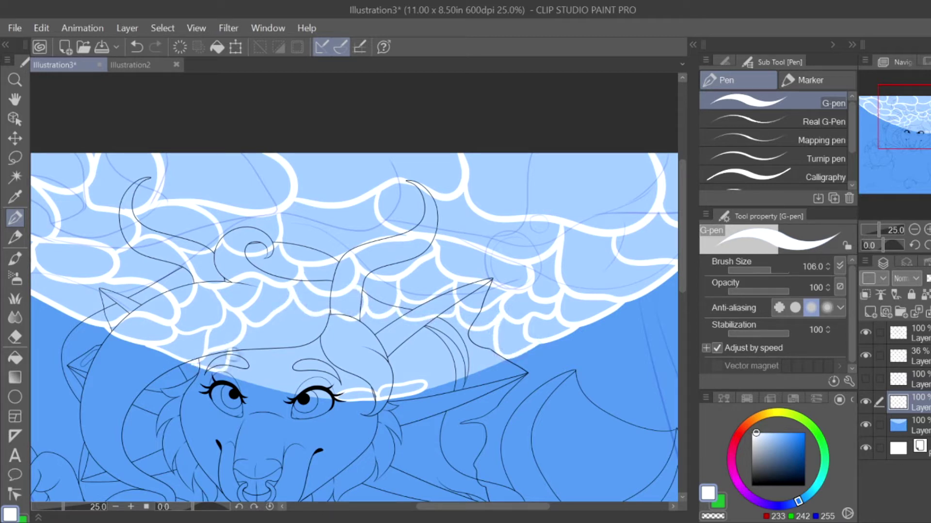
pyautogui.moveTo(328, 315)
pyautogui.mouseDown()
pyautogui.moveTo(366, 334)
pyautogui.moveTo(379, 315)
pyautogui.moveTo(395, 333)
pyautogui.moveTo(444, 321)
pyautogui.mouseUp()
pyautogui.moveTo(508, 361); pyautogui.dragTo(418, 390)
pyautogui.hotkey('ctrl', 'z')
pyautogui.moveTo(464, 371)
pyautogui.mouseDown()
pyautogui.moveTo(422, 383)
pyautogui.moveTo(486, 360)
pyautogui.mouseUp()
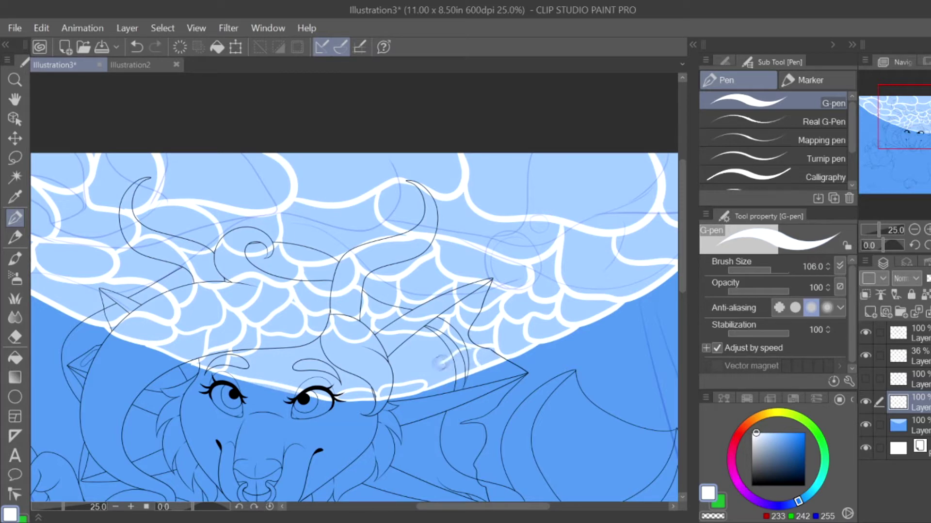
# Step: Paint dark-blue shading (RGB 47, 83, 131) along the bottom of the background layer and soften it with a size 2000 Blur brush
pyautogui.hotkey('ctrl', '-')
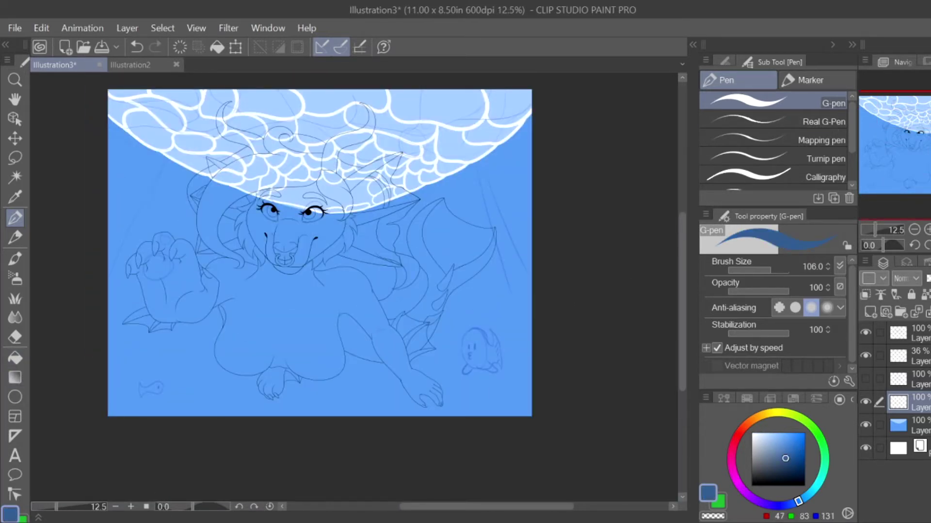
pyautogui.press('p')
pyautogui.hotkey('alt', '[')
pyautogui.moveTo(114, 339)
pyautogui.mouseDown()
pyautogui.moveTo(465, 388)
pyautogui.moveTo(530, 295)
pyautogui.mouseUp()
pyautogui.moveTo(117, 383); pyautogui.dragTo(235, 429)
pyautogui.press('j')
pyautogui.moveTo(121, 349)
pyautogui.mouseDown()
pyautogui.moveTo(155, 363)
pyautogui.moveTo(437, 395)
pyautogui.moveTo(458, 328)
pyautogui.moveTo(488, 291)
pyautogui.moveTo(369, 368)
pyautogui.moveTo(129, 333)
pyautogui.moveTo(325, 390)
pyautogui.moveTo(440, 364)
pyautogui.mouseUp()
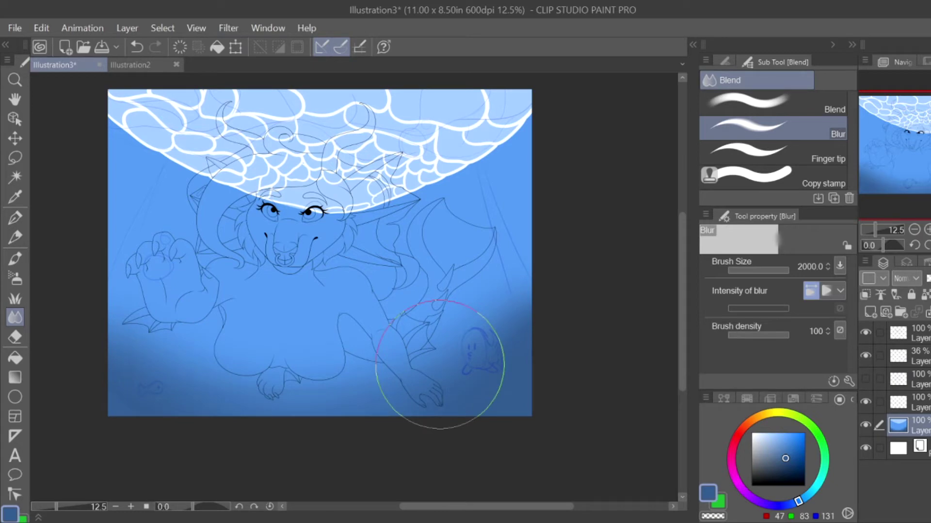
# Step: Soften the ripple lines on their layer from right to left with the Blur brush at size 89.6
pyautogui.moveTo(786, 270); pyautogui.dragTo(771, 270)
pyautogui.click(899, 402)
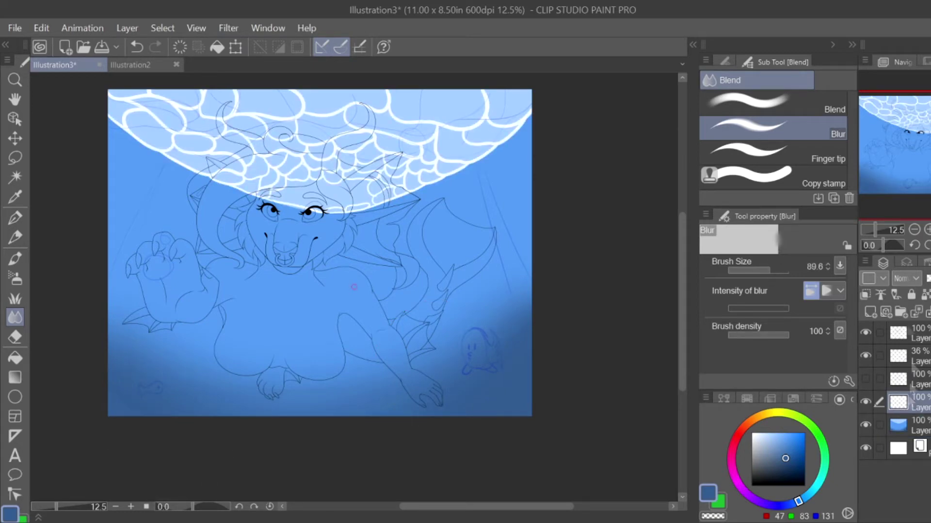
pyautogui.scroll(3, 353, 240)
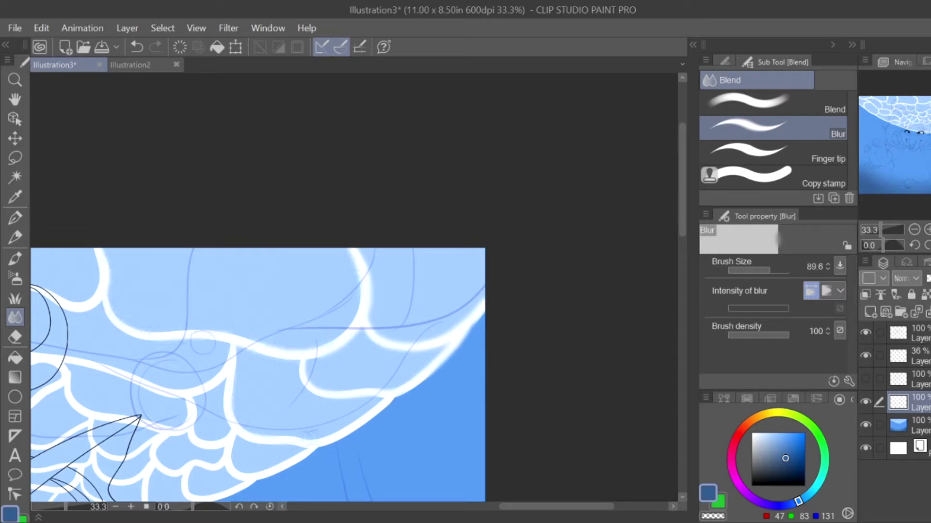
pyautogui.scroll(-1, 330, 373)
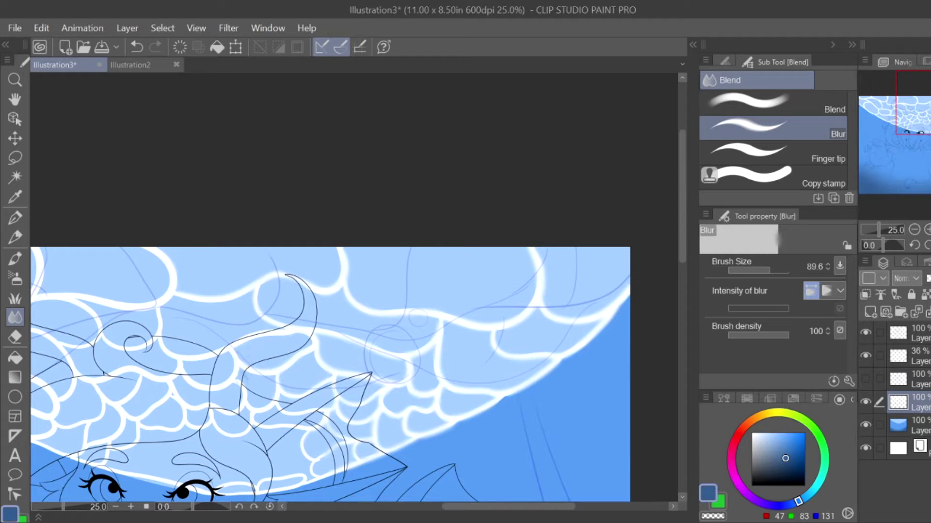
pyautogui.moveTo(285, 413); pyautogui.dragTo(383, 274)
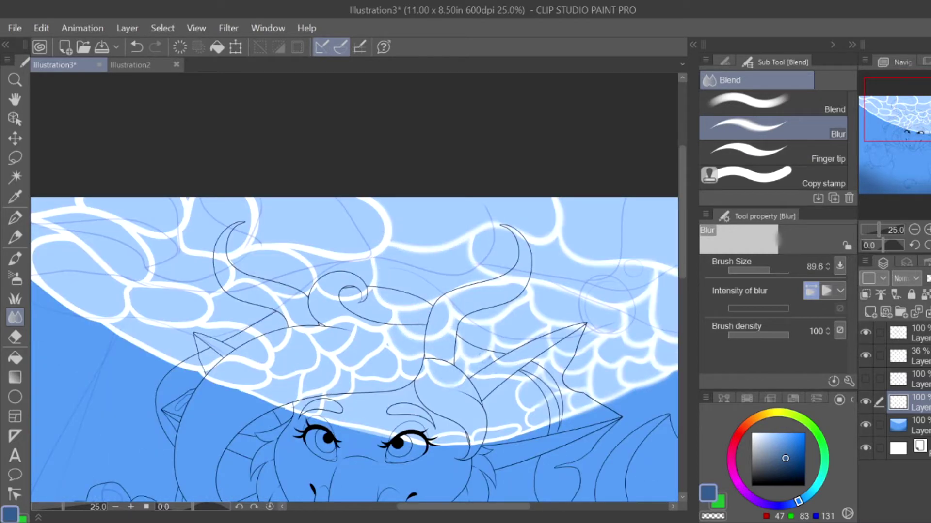
pyautogui.moveTo(383, 230); pyautogui.dragTo(567, 255)
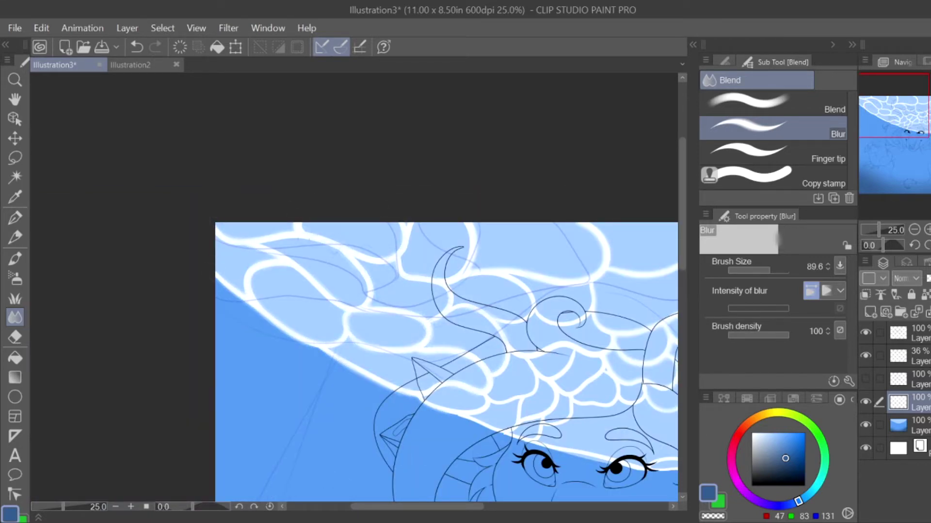
# Step: Blur the lower ripple cells further with a size 2000 Blur brush, setting the blur intensity to 31.3
pyautogui.hotkey('ctrl', '-')
pyautogui.hotkey('ctrl', '-')
pyautogui.hotkey('ctrl', '-')
pyautogui.hotkey('ctrl', '-')
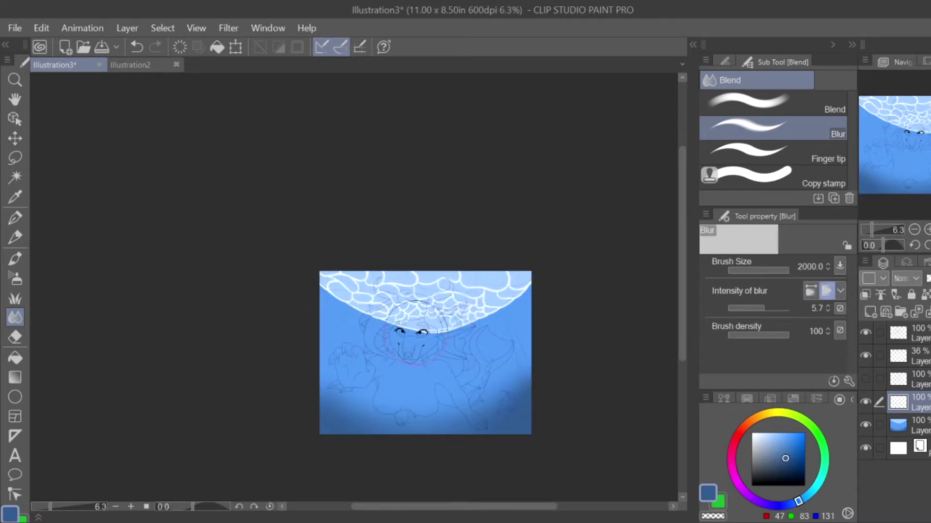
pyautogui.click(775, 309)
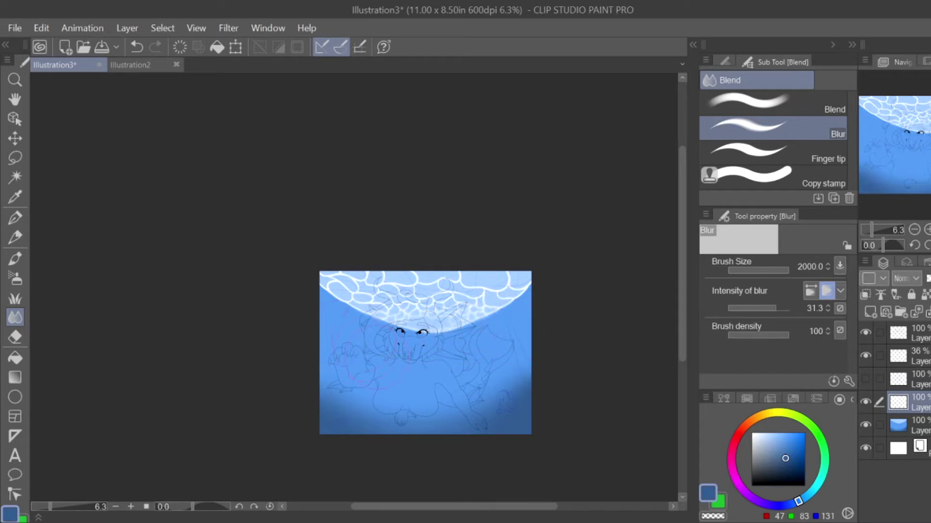
# Step: Lower the ripple layer's opacity to 72% and blur the curved edge of the light water surface on the background layer
pyautogui.hotkey('alt', '[')
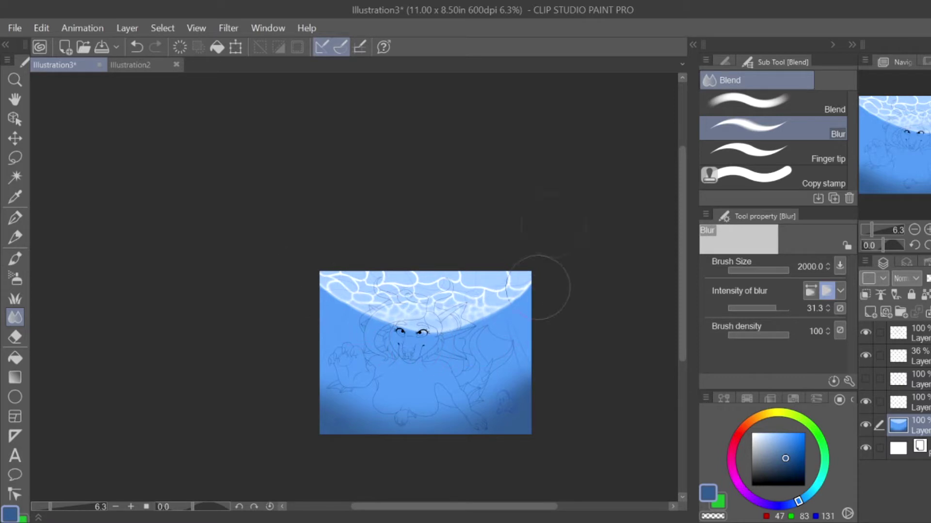
pyautogui.hotkey('alt', ']')
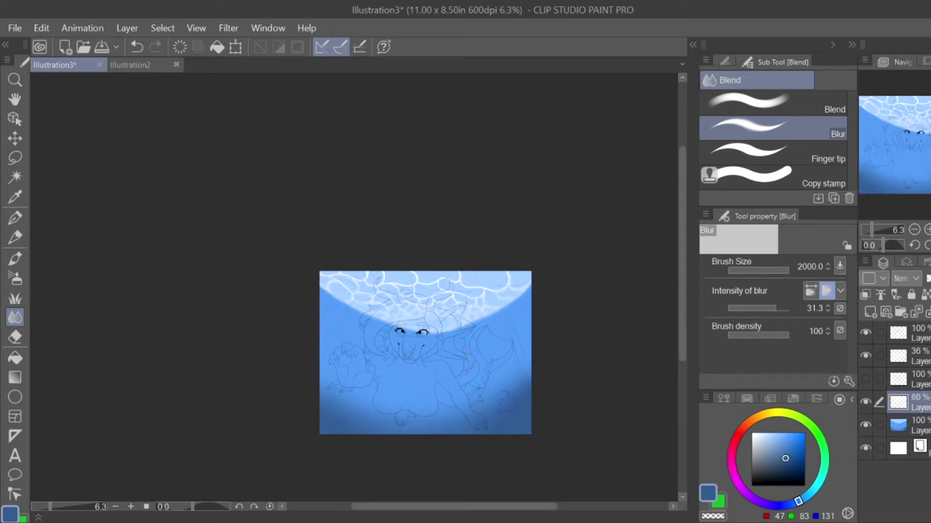
pyautogui.hotkey('alt', '[')
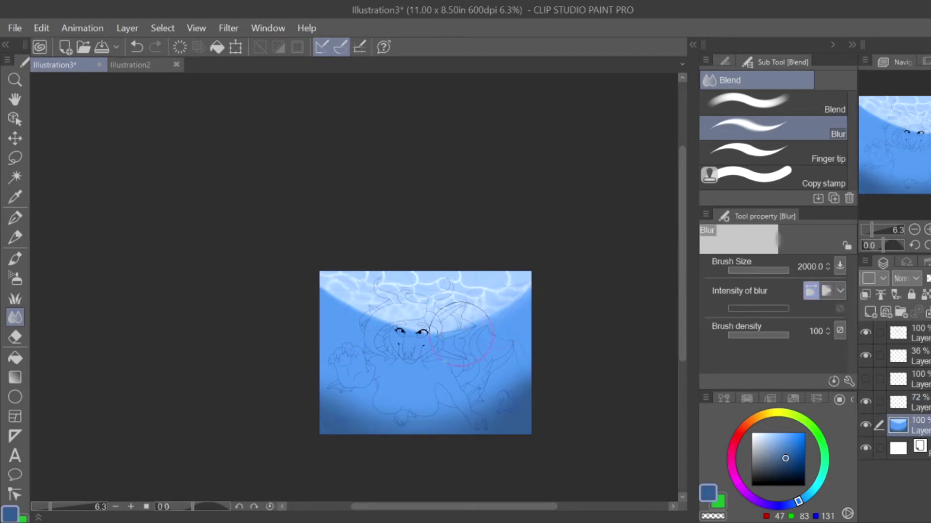
# Step: Add an Overlay layer above the ripple layer and paint pale-blue light rays (RGB 181, 213, 255) down both sides of the canvas
pyautogui.hotkey('alt', ']')
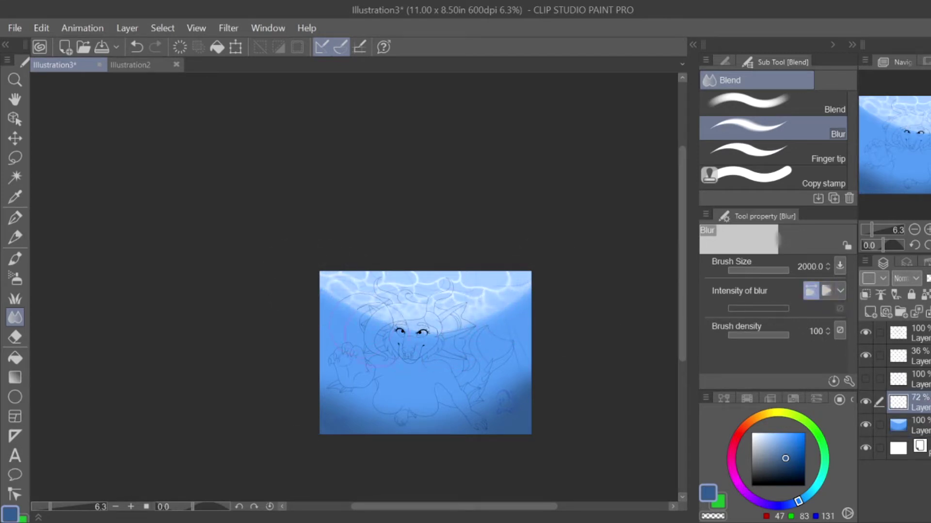
pyautogui.hotkey('ctrl', 'shift', 'n')
pyautogui.press('p')
pyautogui.moveTo(358, 294)
pyautogui.mouseDown()
pyautogui.moveTo(320, 352)
pyautogui.moveTo(321, 429)
pyautogui.mouseUp()
pyautogui.moveTo(361, 312); pyautogui.dragTo(363, 433)
pyautogui.moveTo(492, 293); pyautogui.dragTo(433, 405)
pyautogui.moveTo(496, 278)
pyautogui.mouseDown()
pyautogui.moveTo(512, 434)
pyautogui.moveTo(531, 359)
pyautogui.mouseUp()
# Step: Soften the light rays on both sides with a size 2000 Blur brush
pyautogui.press('j')
pyautogui.moveTo(310, 346)
pyautogui.mouseDown()
pyautogui.moveTo(345, 325)
pyautogui.moveTo(305, 432)
pyautogui.moveTo(330, 394)
pyautogui.moveTo(359, 281)
pyautogui.moveTo(364, 417)
pyautogui.mouseUp()
pyautogui.moveTo(499, 269)
pyautogui.mouseDown()
pyautogui.moveTo(433, 386)
pyautogui.moveTo(499, 347)
pyautogui.moveTo(516, 482)
pyautogui.moveTo(497, 414)
pyautogui.moveTo(509, 303)
pyautogui.moveTo(536, 368)
pyautogui.mouseUp()
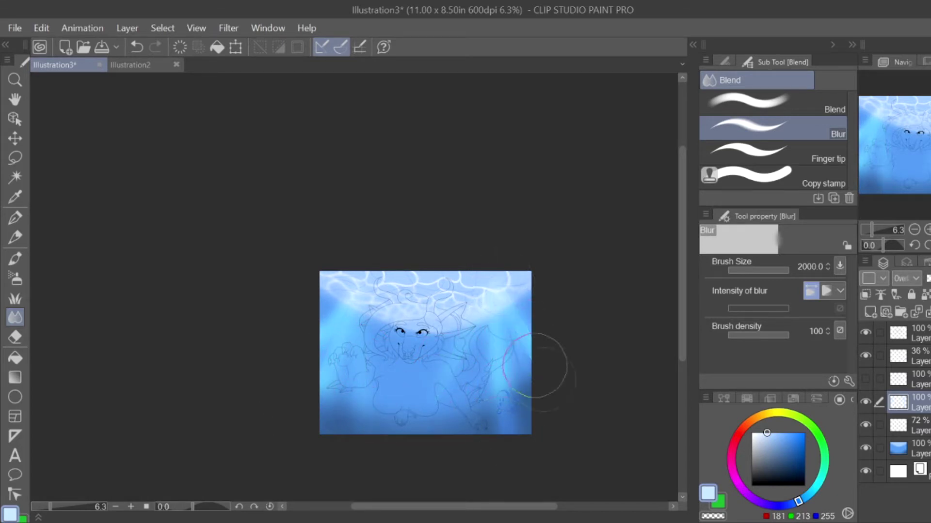
# Step: Add a layer above the background and paint a large dark-blue oval (RGB 18, 41, 72) behind the dragon with the 730.5 Darker pencil
pyautogui.click(898, 448)
pyautogui.click(870, 311)
pyautogui.click(791, 466)
pyautogui.click(15, 237)
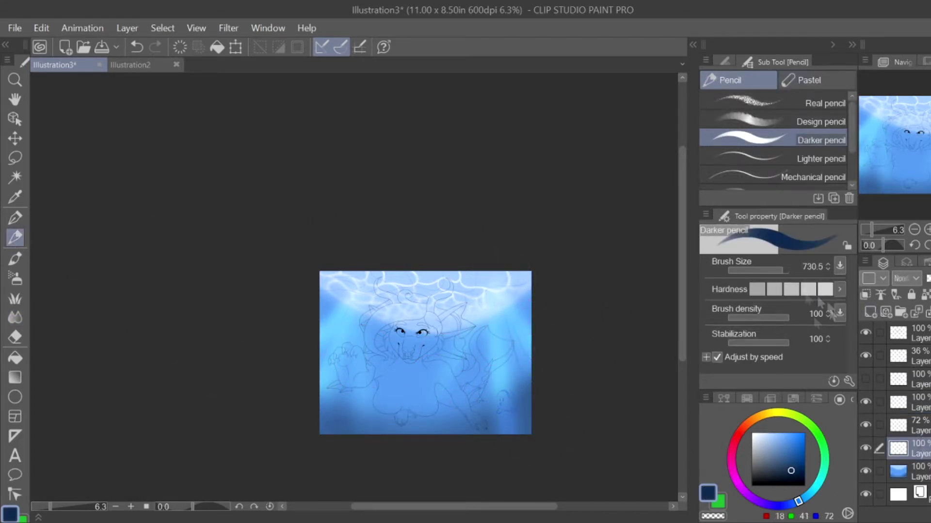
pyautogui.moveTo(398, 339)
pyautogui.mouseDown()
pyautogui.moveTo(409, 369)
pyautogui.moveTo(436, 339)
pyautogui.moveTo(397, 388)
pyautogui.mouseUp()
# Step: Blur the dark oval with a size 2000 brush and set its layer to Multiply at 78% opacity
pyautogui.click(15, 318)
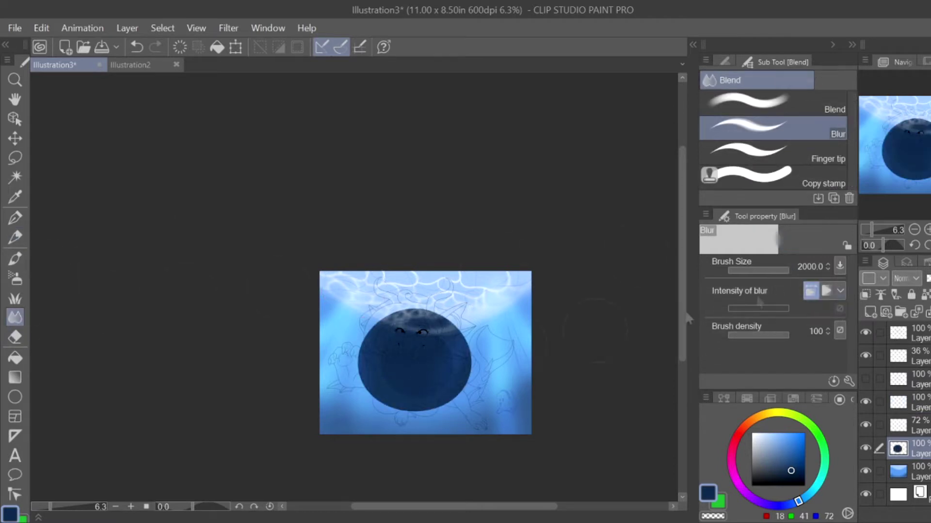
pyautogui.moveTo(436, 316)
pyautogui.mouseDown()
pyautogui.moveTo(373, 326)
pyautogui.moveTo(346, 364)
pyautogui.moveTo(412, 413)
pyautogui.moveTo(385, 292)
pyautogui.moveTo(410, 410)
pyautogui.moveTo(385, 393)
pyautogui.moveTo(482, 380)
pyautogui.moveTo(361, 376)
pyautogui.moveTo(411, 416)
pyautogui.moveTo(370, 479)
pyautogui.mouseUp()
pyautogui.moveTo(439, 354)
pyautogui.mouseDown()
pyautogui.moveTo(431, 391)
pyautogui.moveTo(443, 384)
pyautogui.moveTo(427, 340)
pyautogui.moveTo(436, 399)
pyautogui.moveTo(476, 407)
pyautogui.mouseUp()
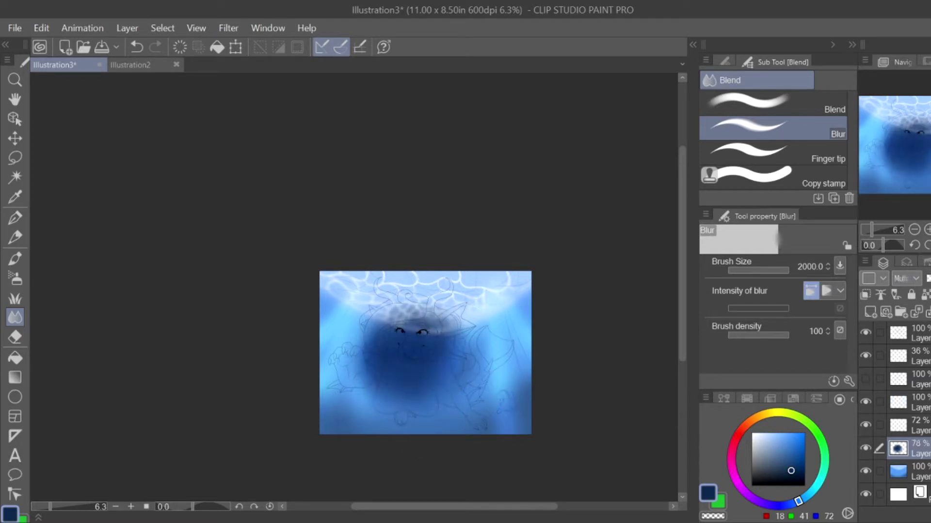
# Step: Paint a dark-blue border along the canvas sides and bottom, blur its inner edge at size 2000, and lower the layer's opacity to 59%
pyautogui.press('p')
pyautogui.moveTo(295, 368)
pyautogui.mouseDown()
pyautogui.moveTo(509, 403)
pyautogui.moveTo(339, 245)
pyautogui.moveTo(330, 369)
pyautogui.mouseUp()
pyautogui.press('j')
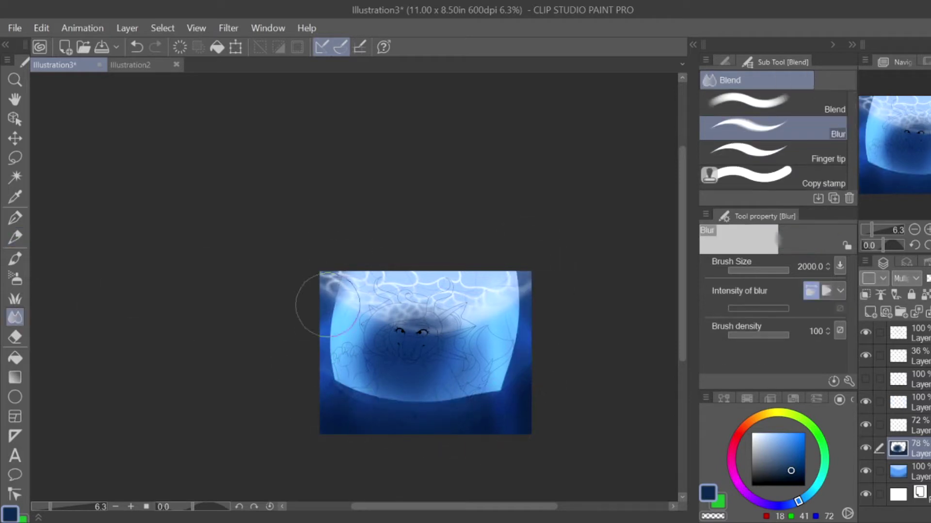
pyautogui.moveTo(318, 307)
pyautogui.mouseDown()
pyautogui.moveTo(328, 360)
pyautogui.moveTo(362, 378)
pyautogui.mouseUp()
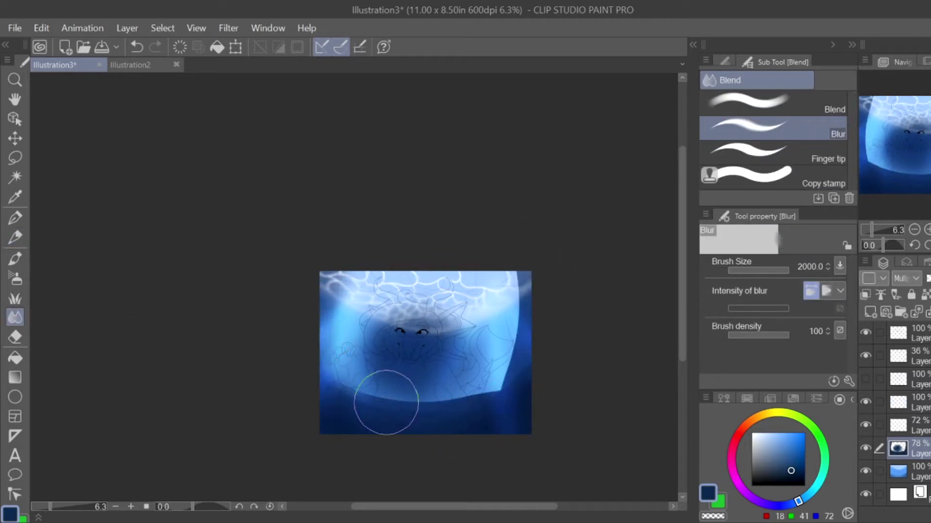
pyautogui.moveTo(459, 228)
pyautogui.mouseDown()
pyautogui.moveTo(517, 317)
pyautogui.moveTo(513, 359)
pyautogui.moveTo(480, 402)
pyautogui.moveTo(405, 411)
pyautogui.moveTo(359, 395)
pyautogui.moveTo(335, 359)
pyautogui.moveTo(341, 293)
pyautogui.moveTo(359, 266)
pyautogui.moveTo(327, 323)
pyautogui.moveTo(351, 379)
pyautogui.moveTo(386, 394)
pyautogui.moveTo(454, 394)
pyautogui.moveTo(512, 355)
pyautogui.moveTo(511, 277)
pyautogui.moveTo(520, 334)
pyautogui.moveTo(459, 381)
pyautogui.moveTo(414, 391)
pyautogui.moveTo(372, 375)
pyautogui.moveTo(332, 326)
pyautogui.mouseUp()
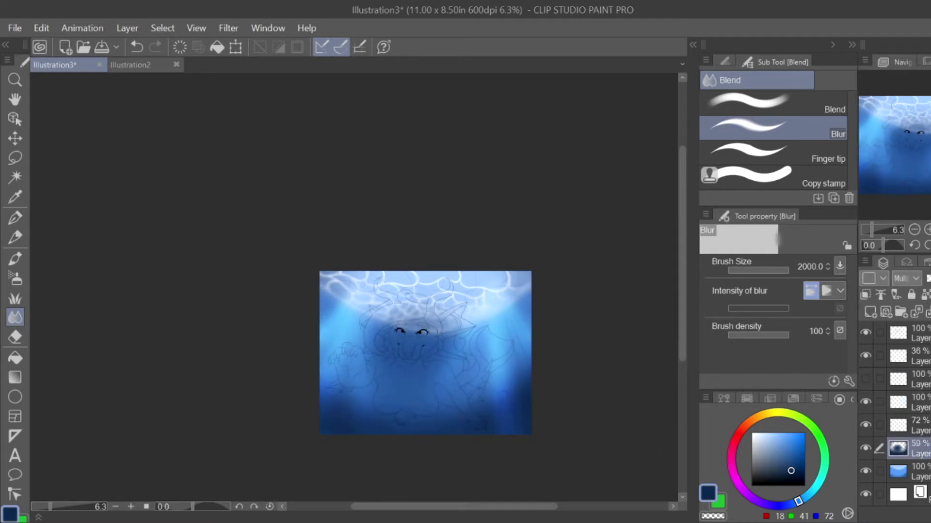
# Step: Lower the ripple layer's opacity to 33% and group the background, shading, ripple and light-ray layers in a folder
pyautogui.click(897, 425)
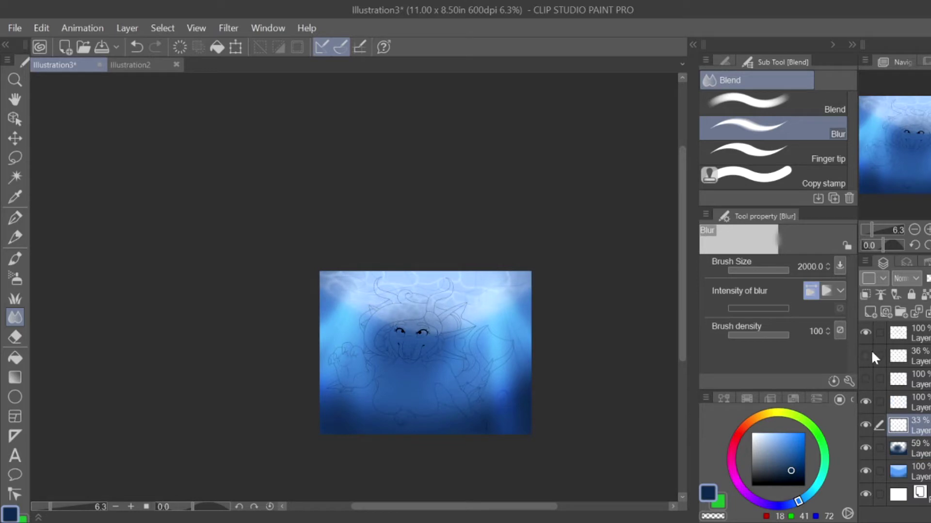
pyautogui.click(872, 402)
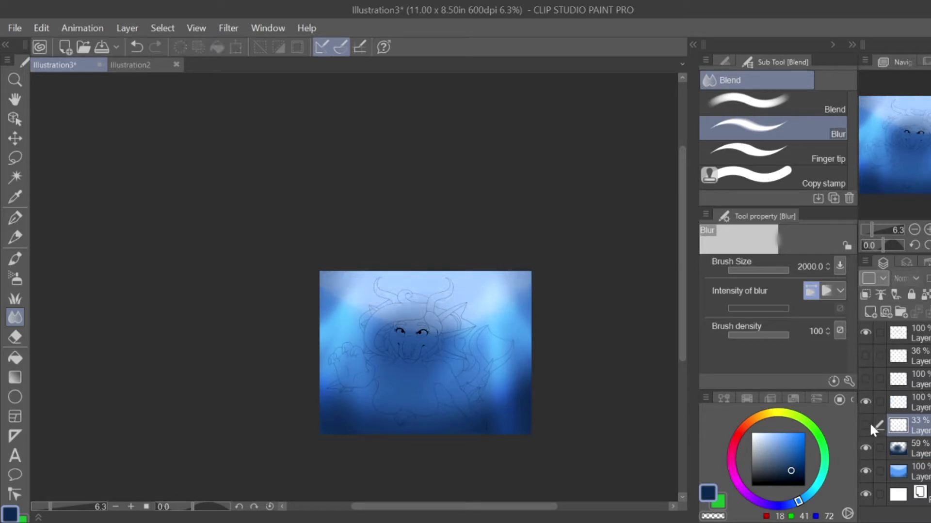
pyautogui.keyDown('shift'); pyautogui.click(915, 474); pyautogui.keyUp('shift')
pyautogui.click(898, 311)
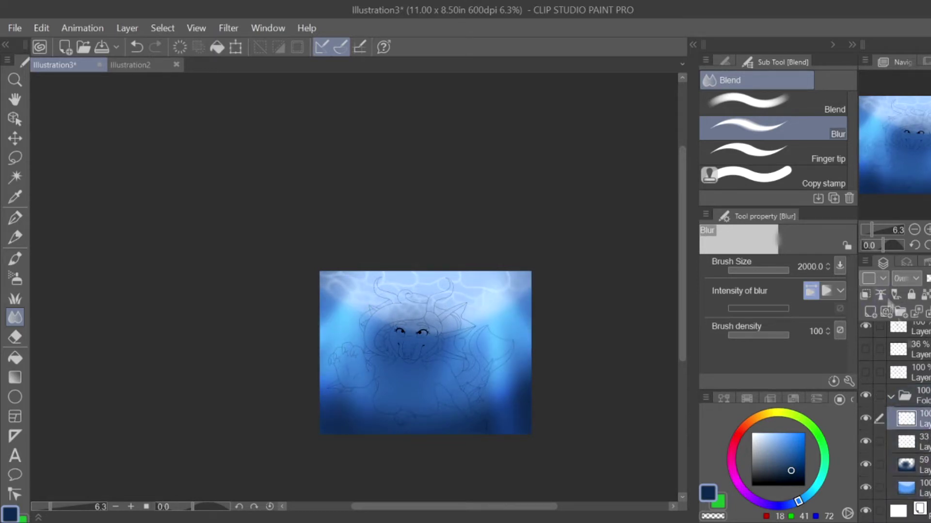
# Step: Add a layer and draw pairs of pale bubble outlines (RGB 213, 231, 255) near both lower corners with the 25.4 Ellipse tool
pyautogui.click(886, 311)
pyautogui.press('u')
pyautogui.scroll(2, 354, 287)
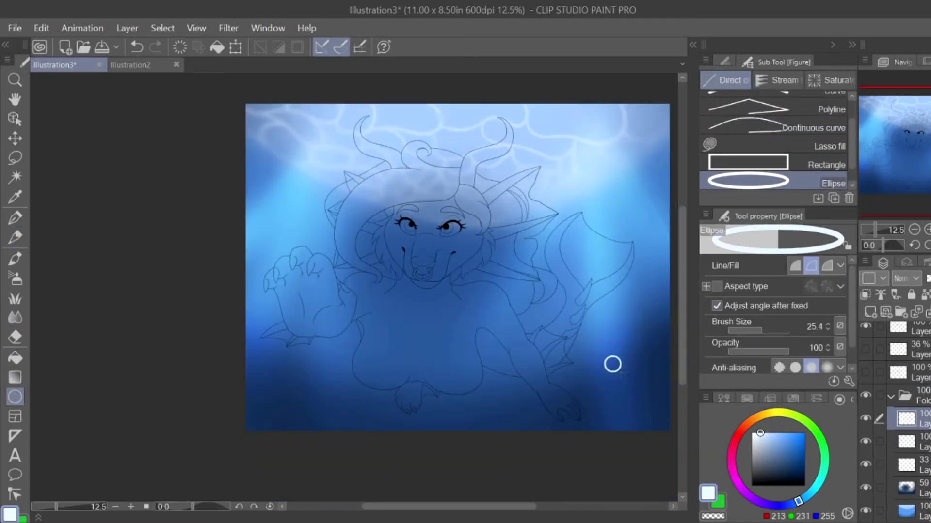
pyautogui.moveTo(636, 336)
pyautogui.mouseDown()
pyautogui.moveTo(160, 333)
pyautogui.moveTo(647, 232)
pyautogui.mouseUp()
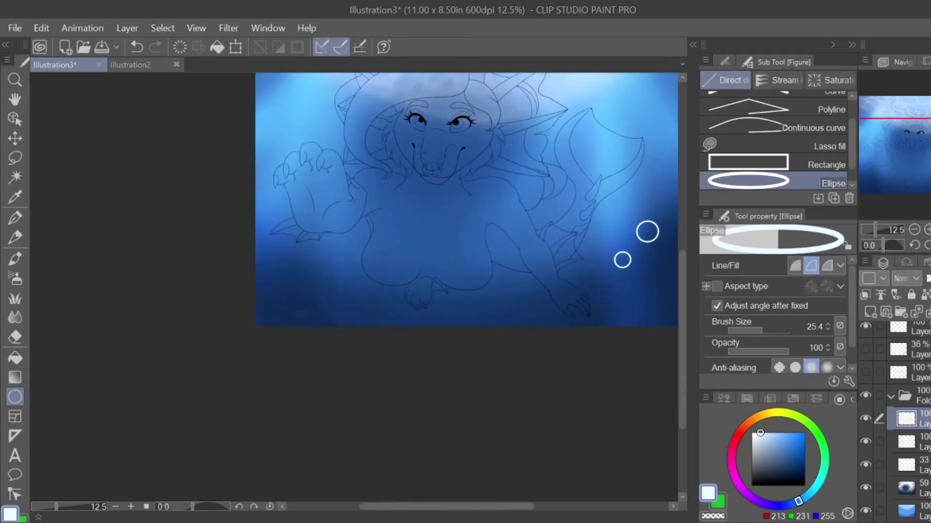
pyautogui.moveTo(571, 155); pyautogui.dragTo(434, 301)
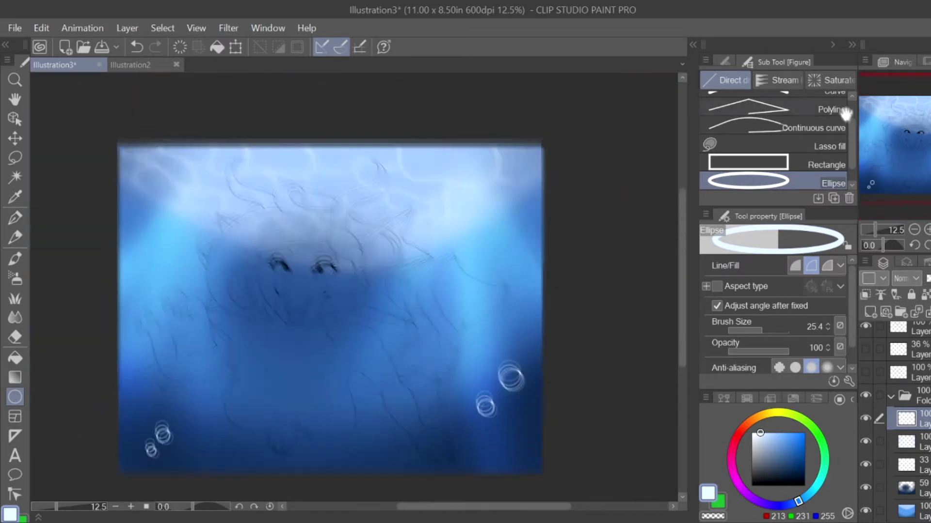
# Step: Draw a rising column of round and oval bubble outlines from the tail fin's tip to the water surface with the Ellipse tool
pyautogui.scroll(3, 434, 301)
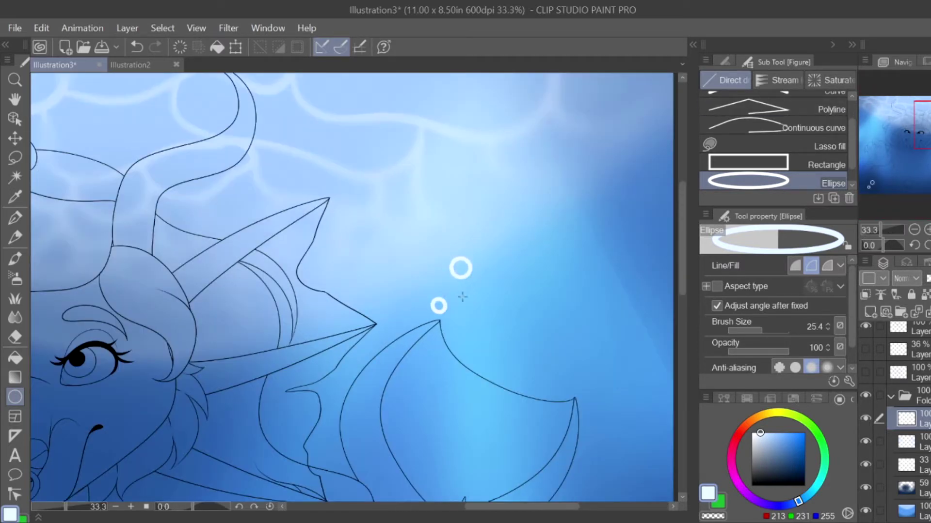
pyautogui.moveTo(427, 214); pyautogui.dragTo(452, 236)
pyautogui.moveTo(425, 159); pyautogui.dragTo(483, 190)
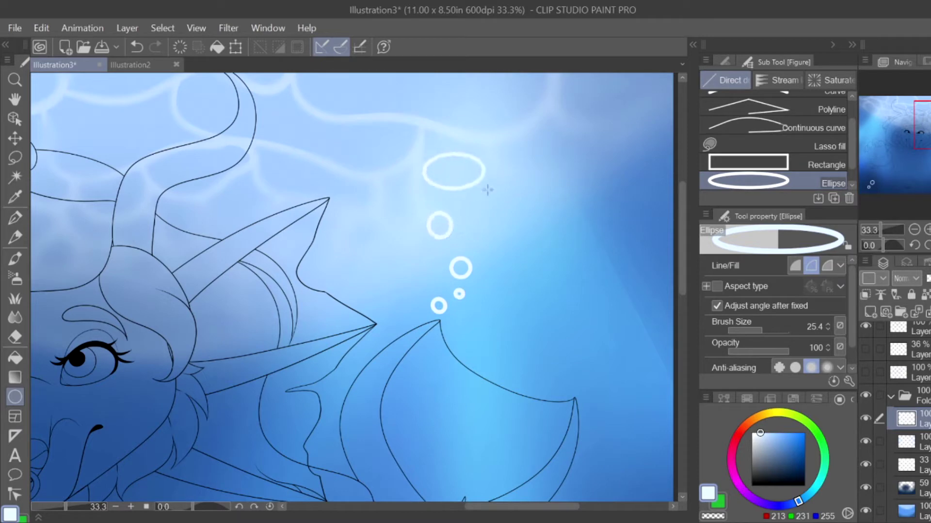
pyautogui.moveTo(469, 128); pyautogui.dragTo(484, 149)
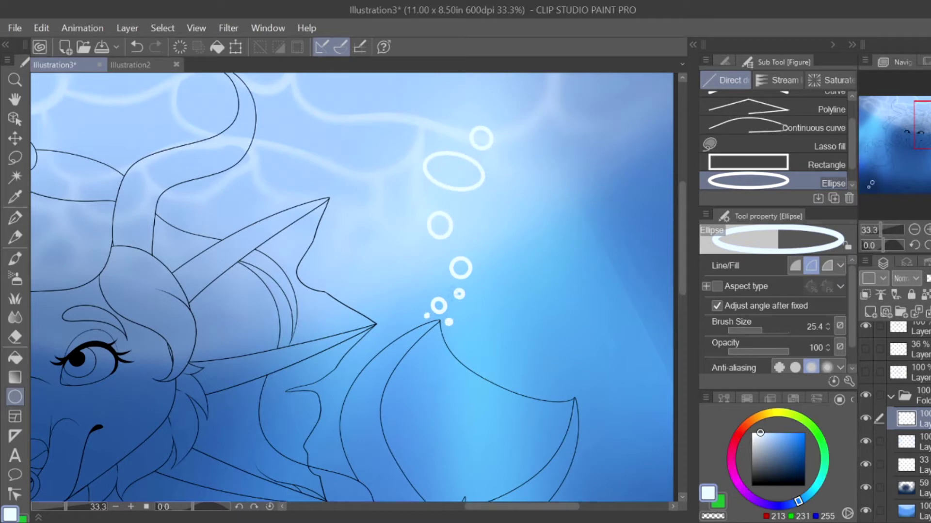
# Step: Blur the insides of the bubbles above the tail fin with a size 69.7 brush and set the bubble layer's opacity to 69%
pyautogui.scroll(2, 451, 315)
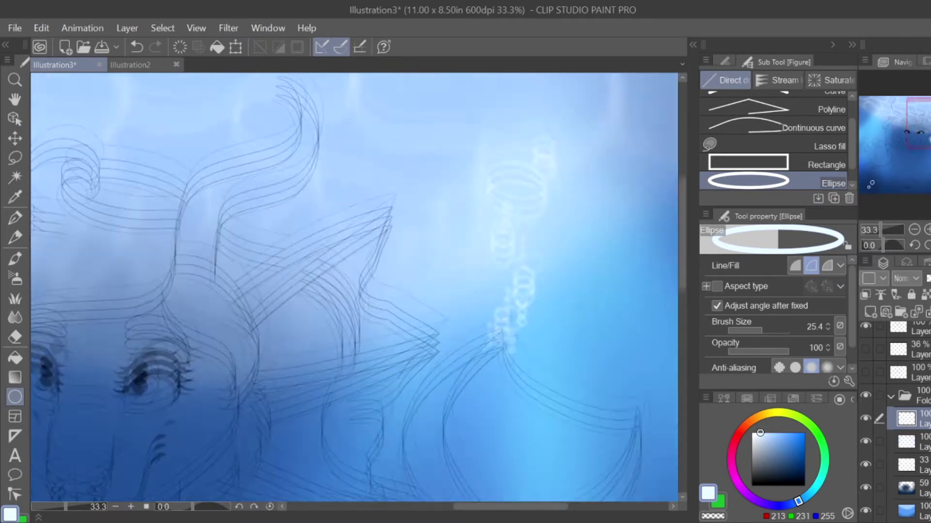
pyautogui.press('j')
pyautogui.click(425, 295)
pyautogui.moveTo(467, 272); pyautogui.dragTo(469, 220)
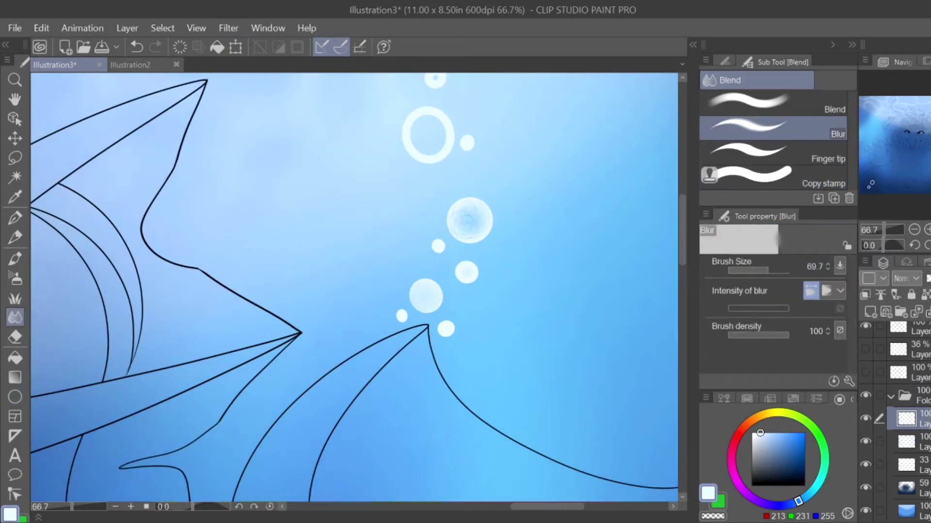
pyautogui.scroll(-2, 469, 221)
pyautogui.scroll(2, 393, 261)
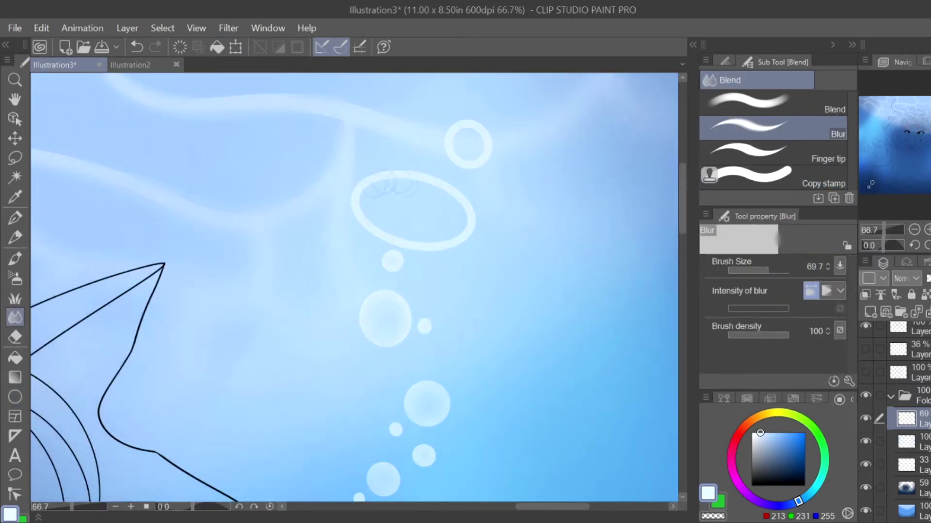
pyautogui.moveTo(410, 240)
pyautogui.mouseDown()
pyautogui.moveTo(439, 246)
pyautogui.moveTo(451, 207)
pyautogui.mouseUp()
# Step: Soften the bubble pairs near the lower corners of the canvas with the size 69.7 Blur brush
pyautogui.scroll(-6, 468, 146)
pyautogui.scroll(6, 373, 376)
pyautogui.moveTo(424, 397)
pyautogui.mouseDown()
pyautogui.moveTo(429, 407)
pyautogui.moveTo(434, 388)
pyautogui.mouseUp()
pyautogui.scroll(-6, 434, 388)
pyautogui.scroll(6, 402, 311)
pyautogui.moveTo(397, 305); pyautogui.dragTo(407, 315)
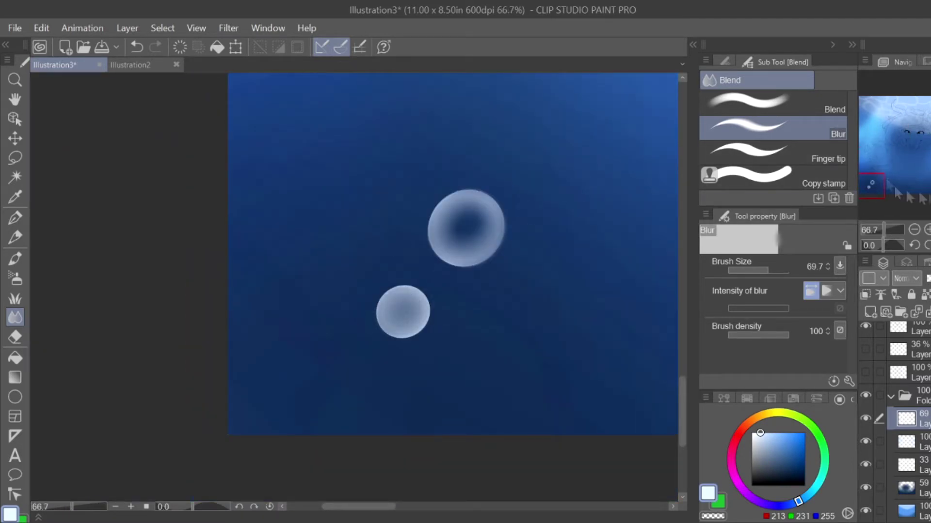
pyautogui.scroll(-6, 407, 315)
pyautogui.scroll(6, 376, 218)
pyautogui.moveTo(339, 243)
pyautogui.mouseDown()
pyautogui.moveTo(339, 218)
pyautogui.moveTo(387, 271)
pyautogui.moveTo(355, 194)
pyautogui.moveTo(276, 228)
pyautogui.moveTo(320, 337)
pyautogui.moveTo(437, 272)
pyautogui.moveTo(387, 184)
pyautogui.moveTo(374, 200)
pyautogui.mouseUp()
pyautogui.scroll(-6, 354, 252)
pyautogui.scroll(6, 354, 252)
pyautogui.scroll(-7, 367, 253)
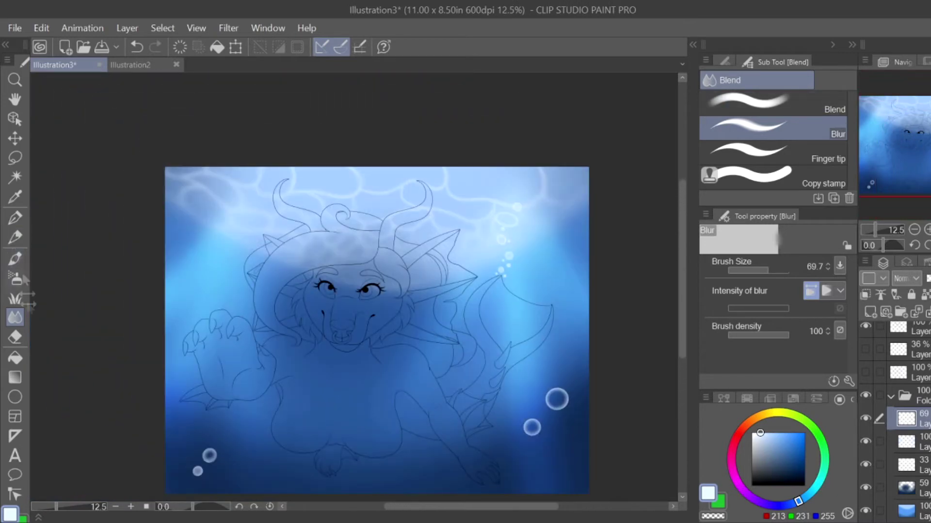
# Step: Draw a second rising column of bubble outlines beside the dragon's left-hand horn and ear with the size 25.4 Ellipse tool
pyautogui.press('u')
pyautogui.scroll(3, 211, 235)
pyautogui.moveTo(269, 170); pyautogui.dragTo(297, 143)
pyautogui.moveTo(292, 106); pyautogui.dragTo(319, 118)
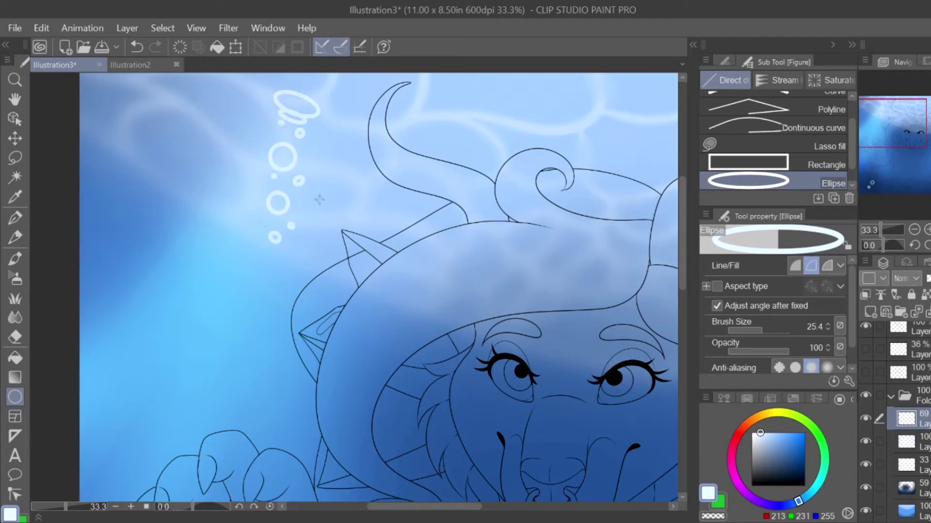
pyautogui.moveTo(265, 255); pyautogui.dragTo(286, 321)
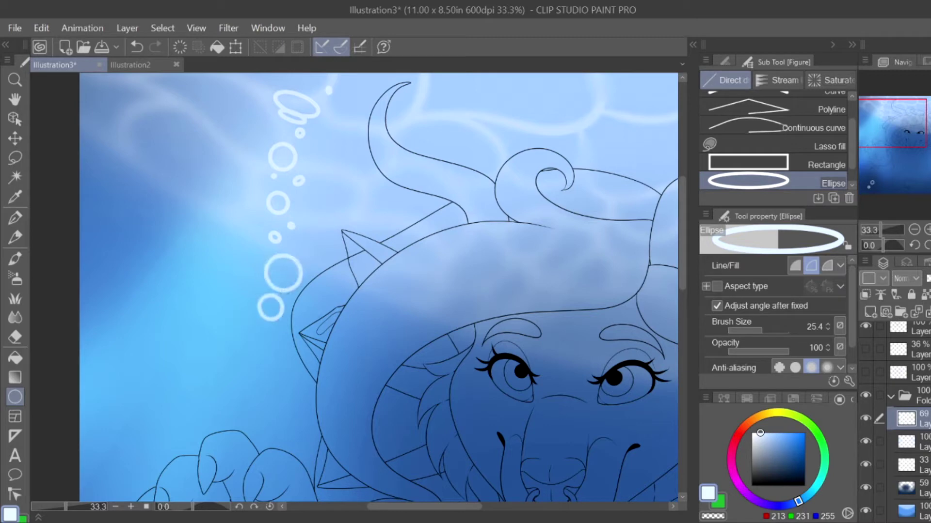
# Step: Extend the left bubble column down to the raised paw with larger circles and a few small bubbles
pyautogui.hscroll(10, 286, 321)
pyautogui.click(858, 145)
pyautogui.moveTo(448, 261); pyautogui.dragTo(464, 276)
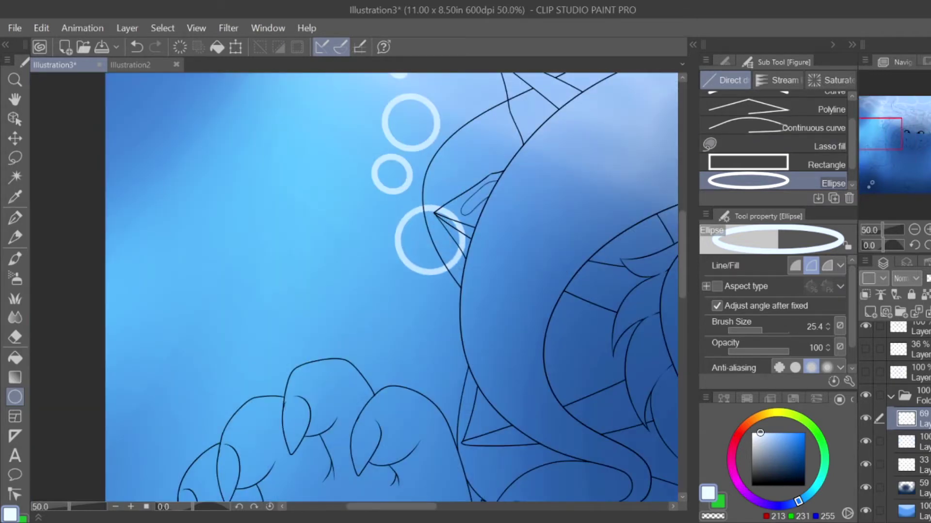
pyautogui.moveTo(304, 297); pyautogui.dragTo(414, 405)
pyautogui.moveTo(428, 292); pyautogui.dragTo(464, 331)
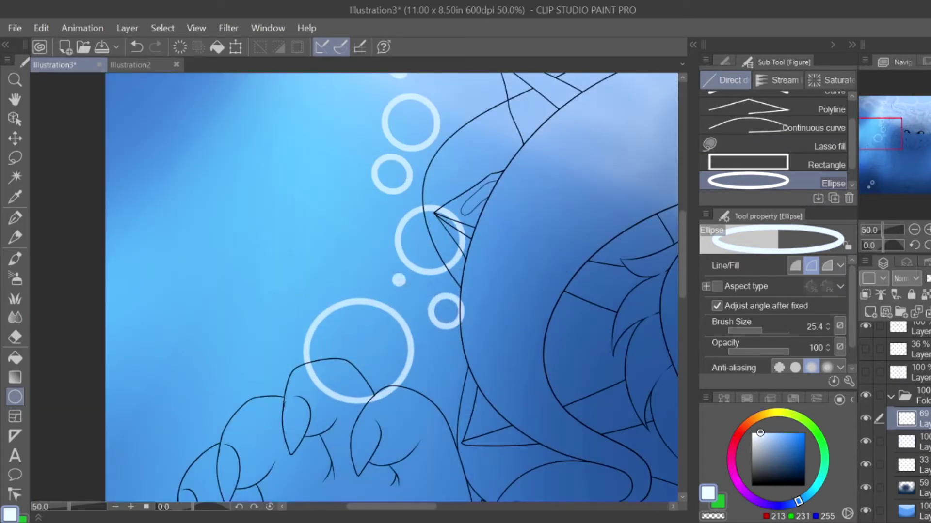
pyautogui.moveTo(423, 166); pyautogui.dragTo(450, 194)
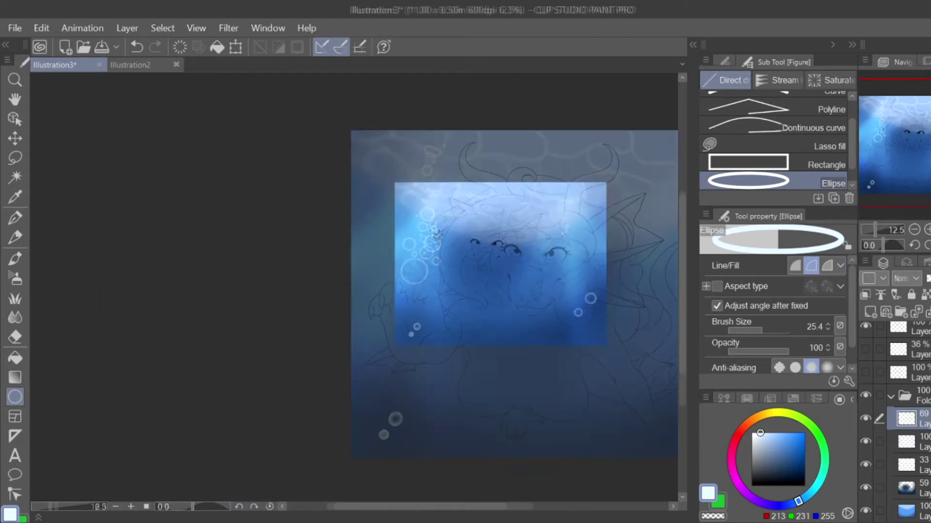
# Step: Blur the lowest bubbles of the left column, just above the raised paw, with the size 69.7 Blur brush
pyautogui.hotkey('ctrl', '-')
pyautogui.click(15, 317)
pyautogui.hotkey('ctrl', '+')
pyautogui.hotkey('ctrl', '+')
pyautogui.moveTo(432, 291); pyautogui.dragTo(448, 298)
pyautogui.moveTo(543, 325); pyautogui.dragTo(562, 340)
pyautogui.moveTo(378, 368)
pyautogui.mouseDown()
pyautogui.moveTo(427, 330)
pyautogui.moveTo(402, 446)
pyautogui.moveTo(437, 449)
pyautogui.moveTo(504, 388)
pyautogui.moveTo(421, 331)
pyautogui.mouseUp()
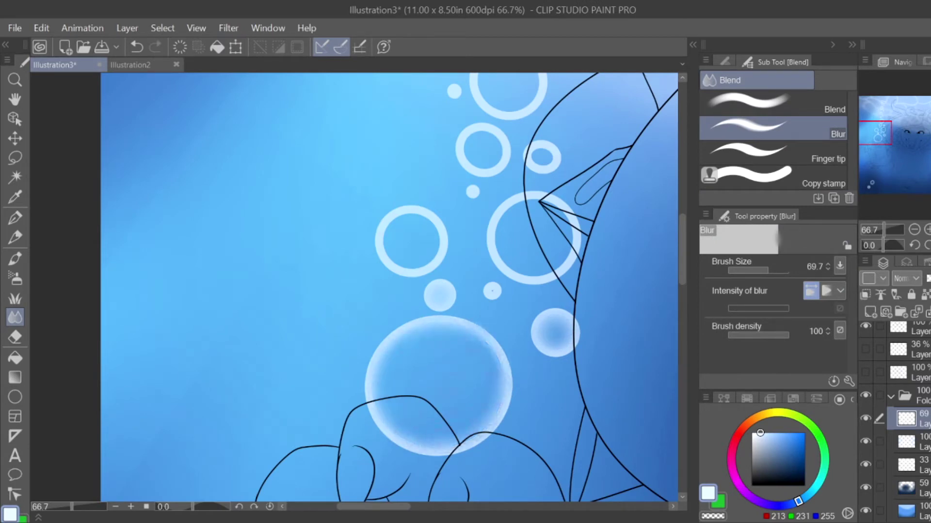
# Step: Blur the remaining bubbles of the left column, working up to the stacked ovals near the water surface
pyautogui.moveTo(385, 222); pyautogui.dragTo(436, 264)
pyautogui.moveTo(533, 193)
pyautogui.mouseDown()
pyautogui.moveTo(492, 233)
pyautogui.moveTo(508, 272)
pyautogui.moveTo(547, 278)
pyautogui.moveTo(552, 200)
pyautogui.mouseUp()
pyautogui.moveTo(484, 218); pyautogui.dragTo(365, 330)
pyautogui.moveTo(344, 247)
pyautogui.mouseDown()
pyautogui.moveTo(383, 276)
pyautogui.moveTo(378, 247)
pyautogui.mouseUp()
pyautogui.moveTo(412, 257)
pyautogui.mouseDown()
pyautogui.moveTo(436, 279)
pyautogui.moveTo(432, 262)
pyautogui.mouseUp()
pyautogui.moveTo(359, 170)
pyautogui.mouseDown()
pyautogui.moveTo(417, 218)
pyautogui.moveTo(414, 209)
pyautogui.mouseUp()
pyautogui.moveTo(417, 218); pyautogui.dragTo(392, 181)
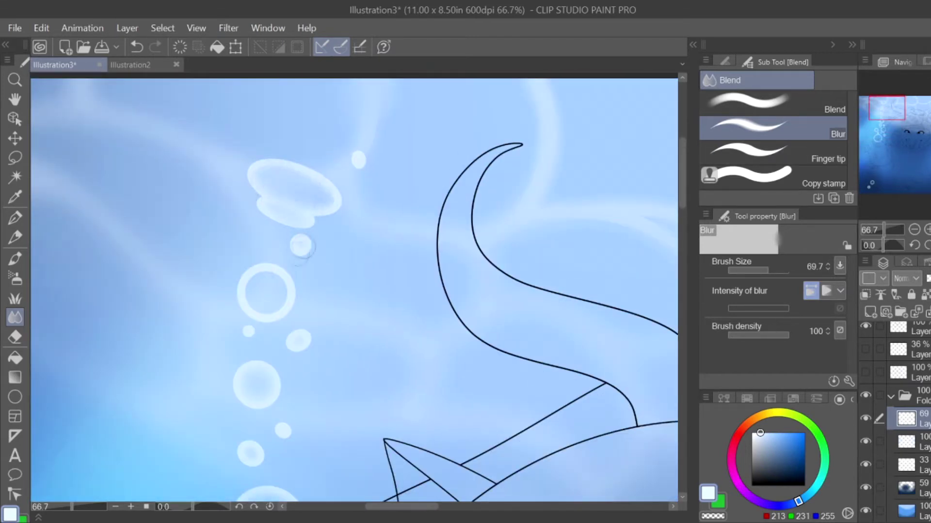
# Step: Paint curved highlights on the left column's bubbles on a new Overlay layer, using the Darker pencil at size 23.4
pyautogui.scroll(-10, 920, 141)
pyautogui.scroll(3, 920, 140)
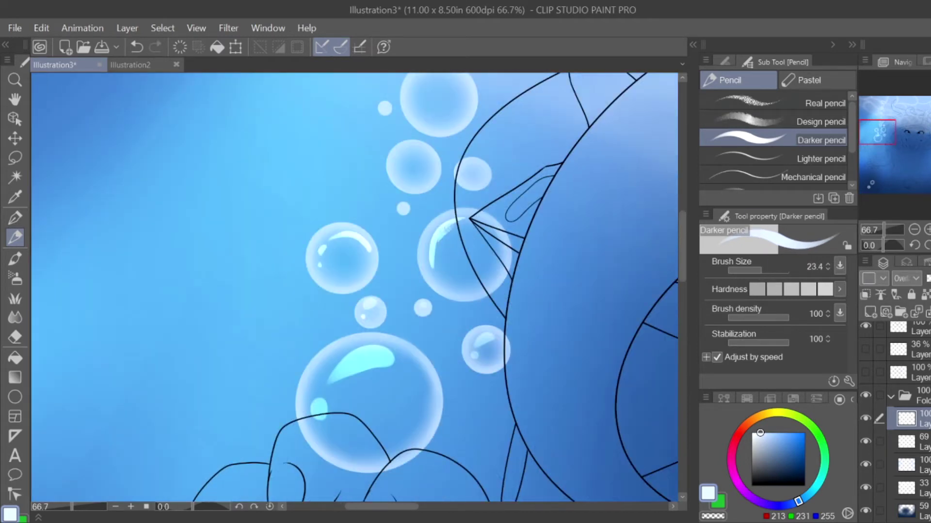
pyautogui.moveTo(340, 243); pyautogui.dragTo(228, 391)
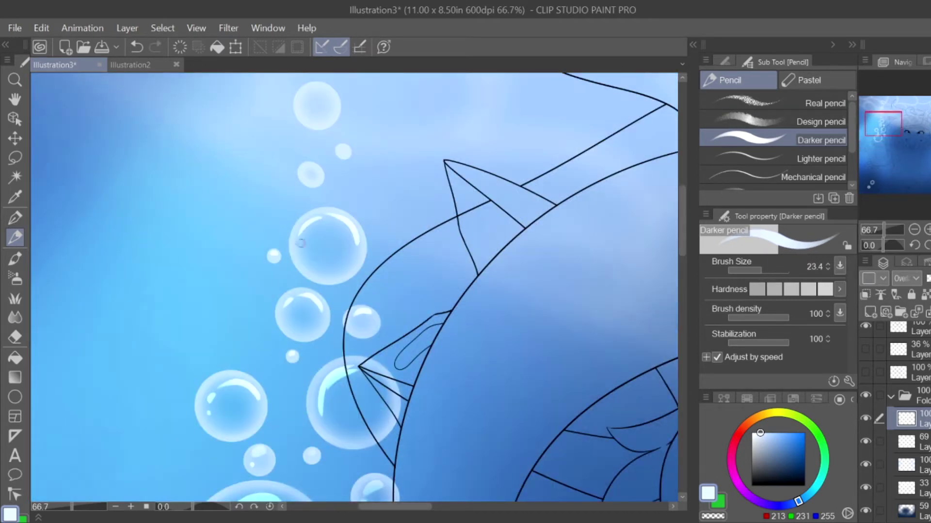
pyautogui.moveTo(345, 153); pyautogui.dragTo(428, 365)
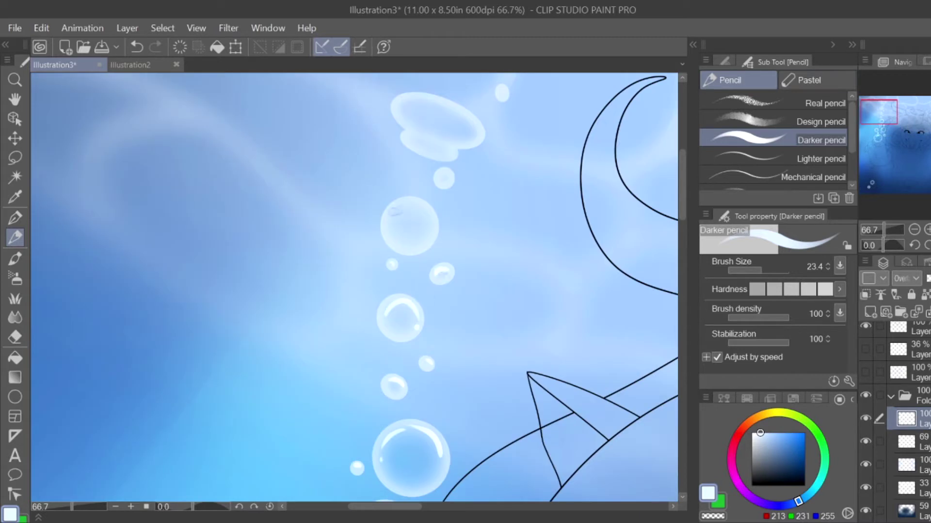
# Step: Redo the highlight on the round bubble near the top of the left column and add highlights to the stacked ovals above it
pyautogui.hotkey('ctrl', 'z')
pyautogui.moveTo(387, 226); pyautogui.dragTo(430, 213)
pyautogui.click(430, 227)
pyautogui.hotkey('ctrl', 'z')
pyautogui.moveTo(410, 137); pyautogui.dragTo(446, 145)
pyautogui.moveTo(404, 108); pyautogui.dragTo(475, 141)
# Step: Paint curved highlights on the topmost bubbles of the column above the tail fin with the Darker pencil
pyautogui.hotkey('ctrl', '-')
pyautogui.hotkey('ctrl', '-')
pyautogui.hotkey('ctrl', '-')
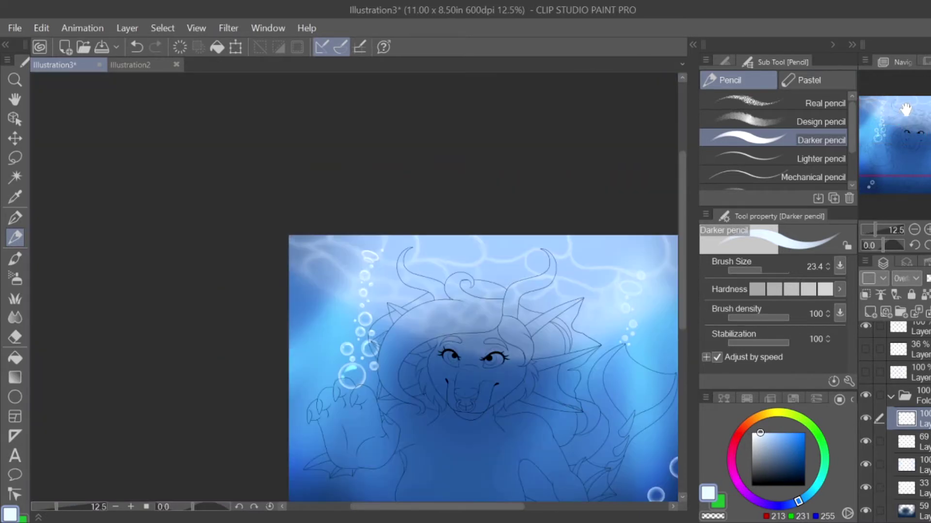
pyautogui.scroll(4, 428, 221)
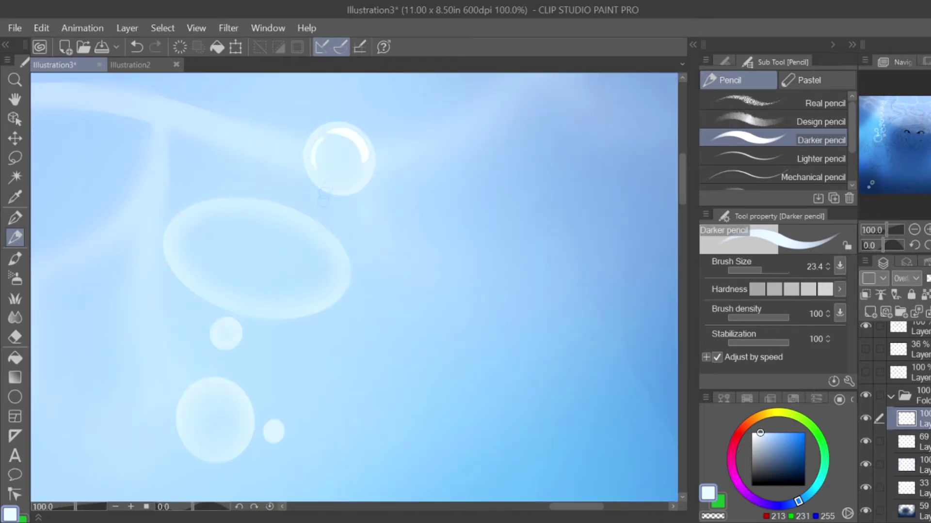
pyautogui.moveTo(331, 279)
pyautogui.mouseDown()
pyautogui.moveTo(203, 216)
pyautogui.moveTo(179, 257)
pyautogui.mouseUp()
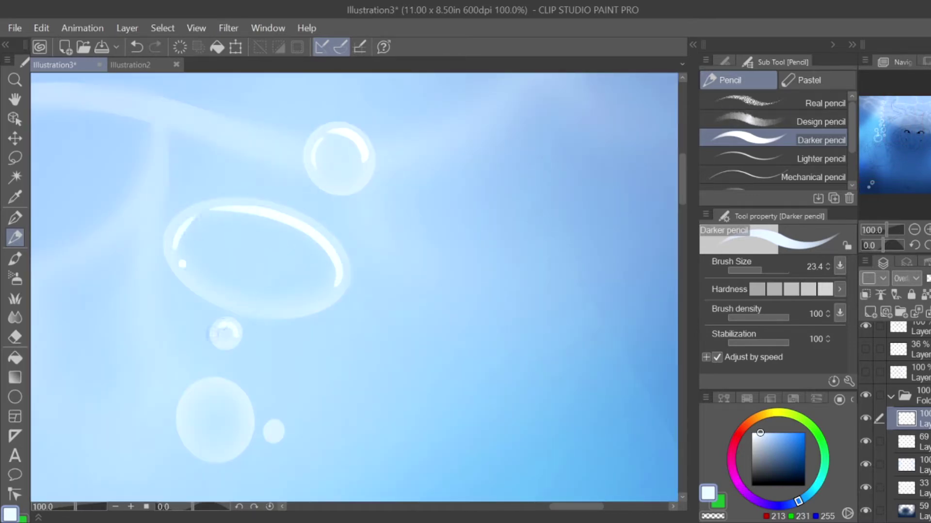
pyautogui.scroll(-4, 270, 430)
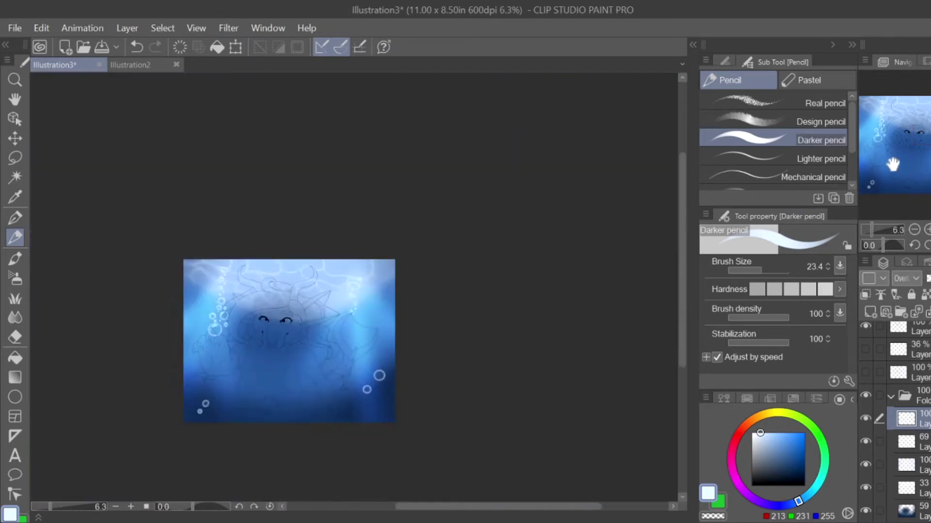
# Step: Paint pale-blue highlights on the small bubbles above the raised hand with the Darker pencil at brush size 23.4
pyautogui.scroll(6, 356, 210)
pyautogui.moveTo(256, 422); pyautogui.dragTo(299, 377)
pyautogui.click(306, 395)
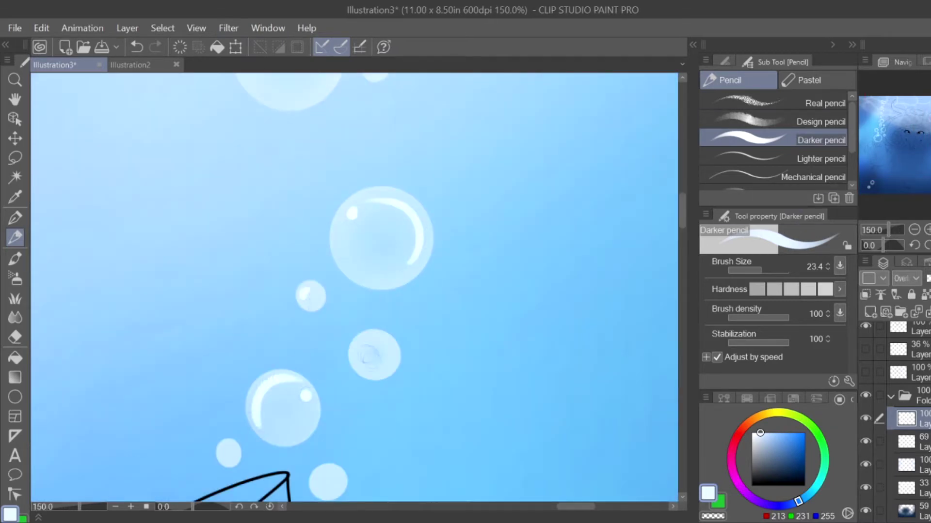
# Step: Paint highlights on the larger bubbles in the lower corners at brush size 69.7 and soften them with the Blur tool
pyautogui.scroll(-3, 231, 448)
pyautogui.scroll(3, 376, 332)
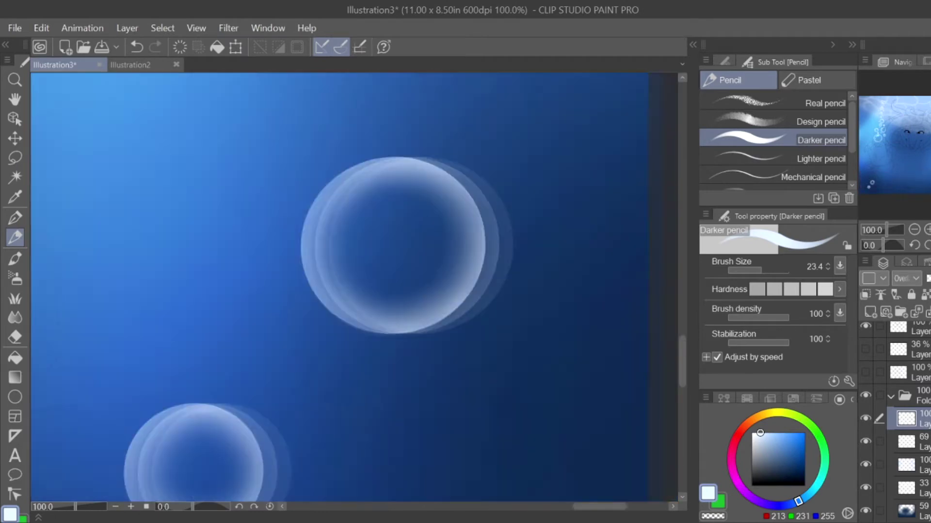
pyautogui.moveTo(426, 260); pyautogui.dragTo(431, 291)
pyautogui.moveTo(427, 329); pyautogui.dragTo(330, 238)
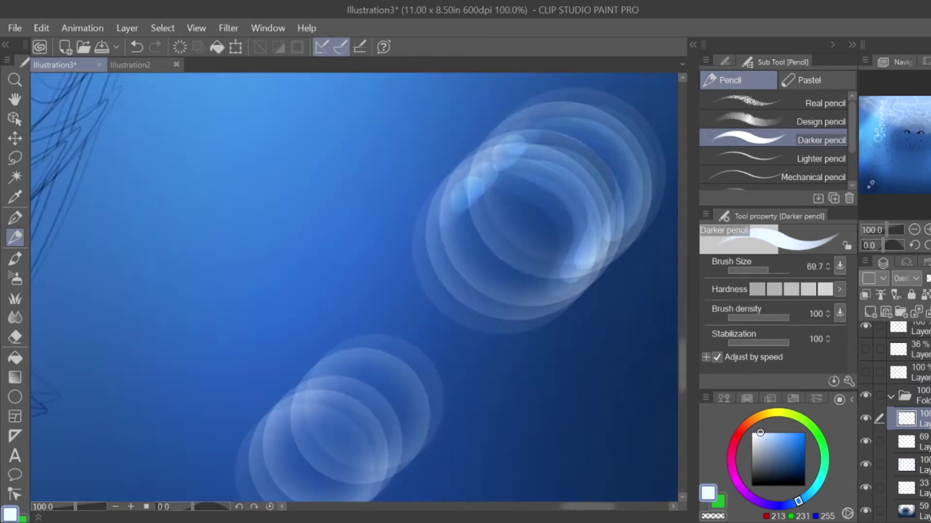
pyautogui.click(15, 318)
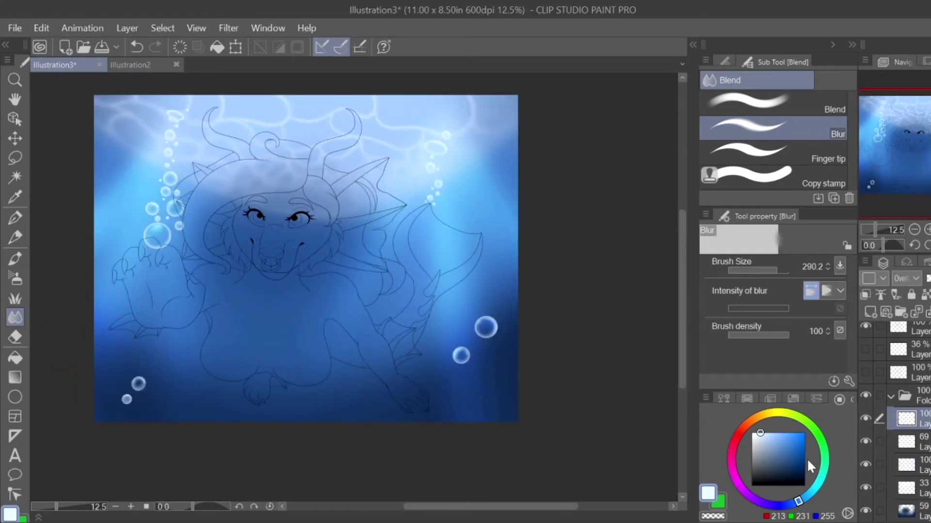
# Step: Add a new layer directly above the blue background layer and choose dark green (RGB 23, 77, 18) for the Darker pencil
pyautogui.scroll(-2, 907, 417)
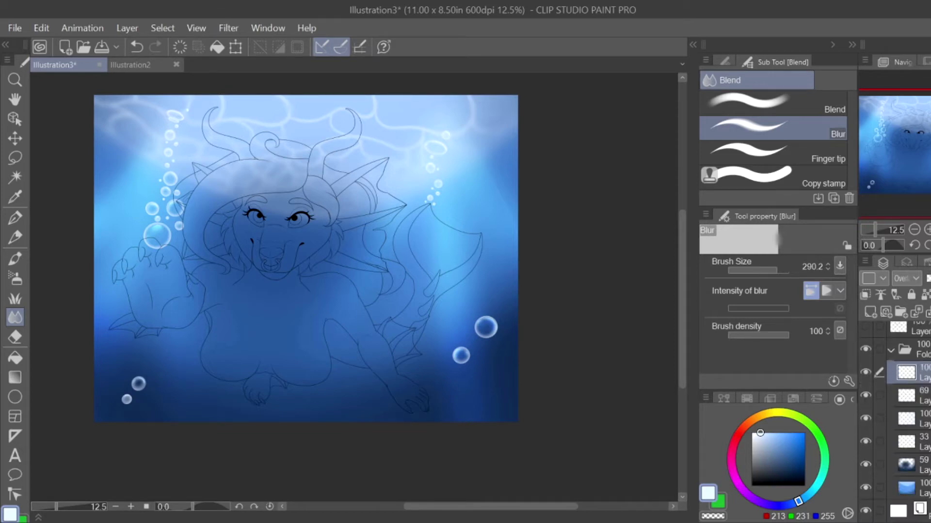
pyautogui.click(907, 487)
pyautogui.click(817, 436)
pyautogui.click(791, 470)
pyautogui.press('p')
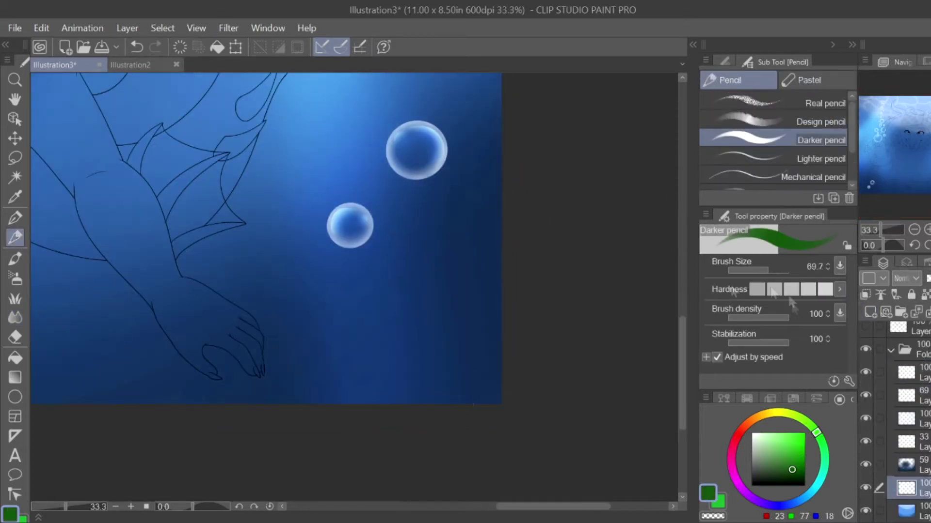
# Step: Paint wavy dark-green seaweed strands rising from the lower-right corner of the artwork at brush size 161.3
pyautogui.scroll(4, 527, 433)
pyautogui.moveTo(447, 415); pyautogui.dragTo(455, 243)
pyautogui.moveTo(455, 349); pyautogui.dragTo(479, 304)
pyautogui.moveTo(364, 407); pyautogui.dragTo(386, 291)
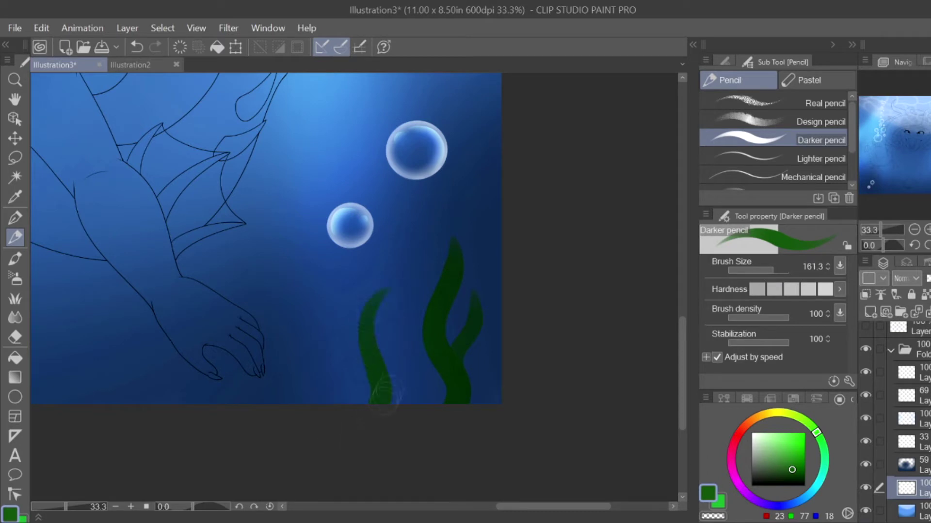
pyautogui.moveTo(407, 407); pyautogui.dragTo(398, 325)
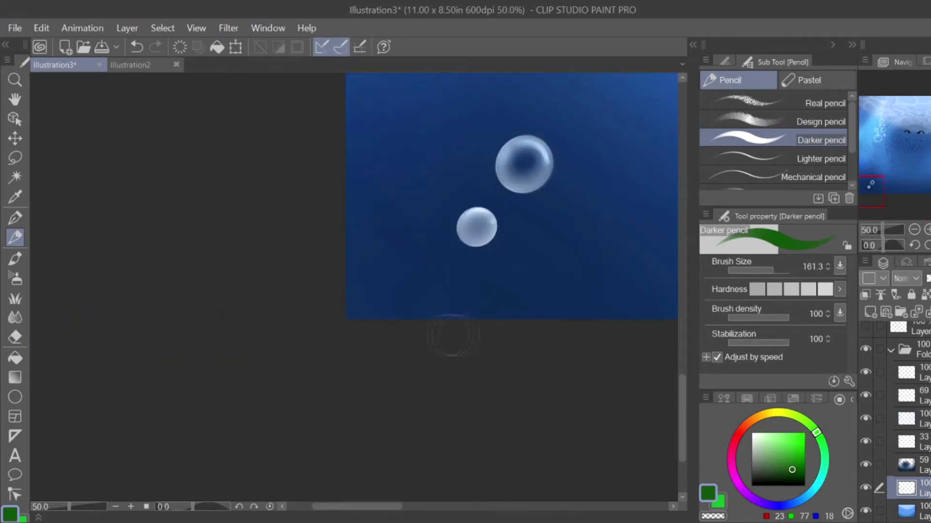
# Step: Paint a clump of tall and short seaweed strands around the two bubbles in the lower-left corner of the artwork
pyautogui.moveTo(545, 318); pyautogui.dragTo(514, 294)
pyautogui.moveTo(384, 305); pyautogui.dragTo(420, 130)
pyautogui.moveTo(374, 318); pyautogui.dragTo(380, 167)
pyautogui.moveTo(456, 317); pyautogui.dragTo(442, 266)
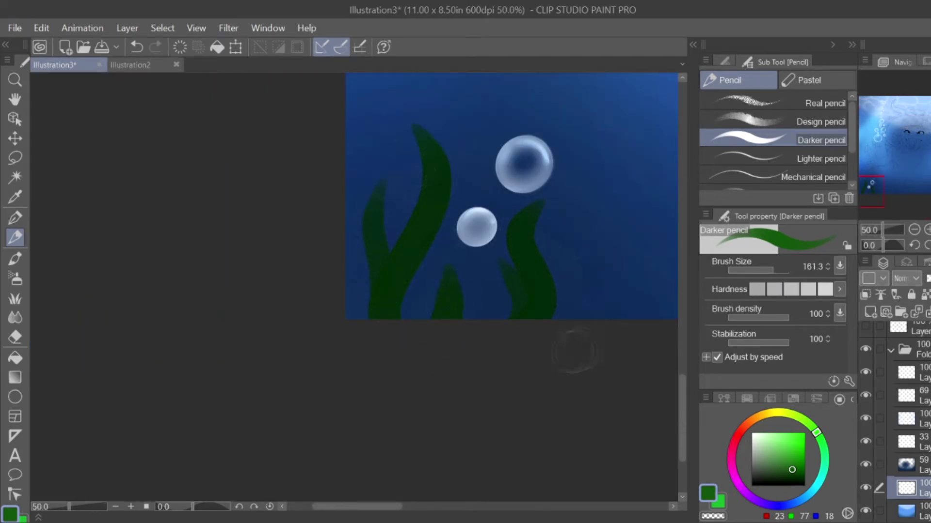
pyautogui.moveTo(576, 317); pyautogui.dragTo(587, 210)
pyautogui.moveTo(606, 318); pyautogui.dragTo(577, 261)
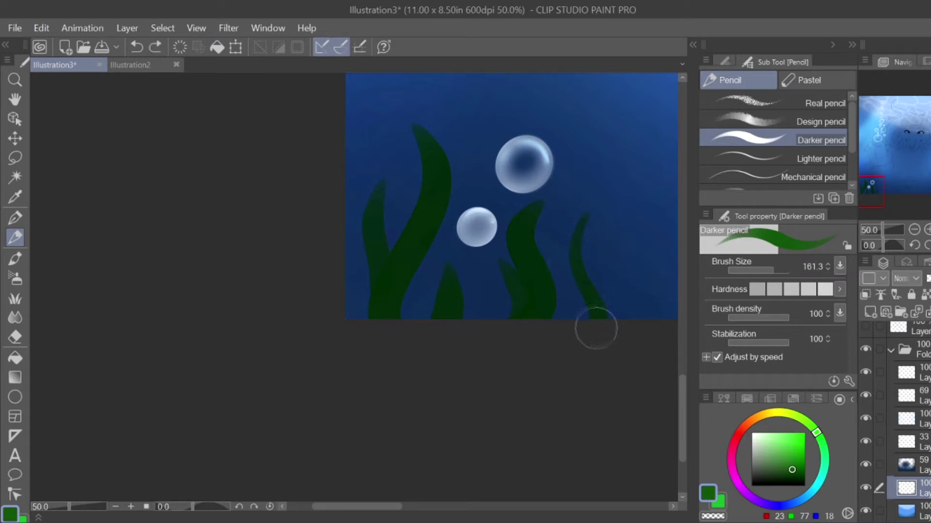
# Step: Reduce the brush size to 69.7 and paint small seaweed strands along the bottom edge between the foot and the hand
pyautogui.moveTo(428, 161); pyautogui.dragTo(509, 169)
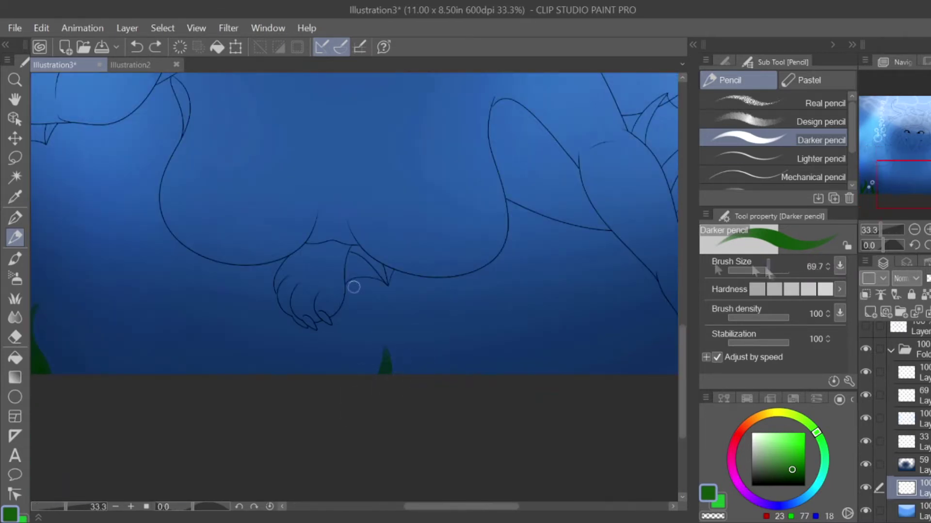
pyautogui.press('[')
pyautogui.press('[')
pyautogui.press('[')
pyautogui.moveTo(426, 373)
pyautogui.mouseDown()
pyautogui.moveTo(445, 324)
pyautogui.moveTo(449, 345)
pyautogui.mouseUp()
pyautogui.moveTo(531, 372); pyautogui.dragTo(527, 301)
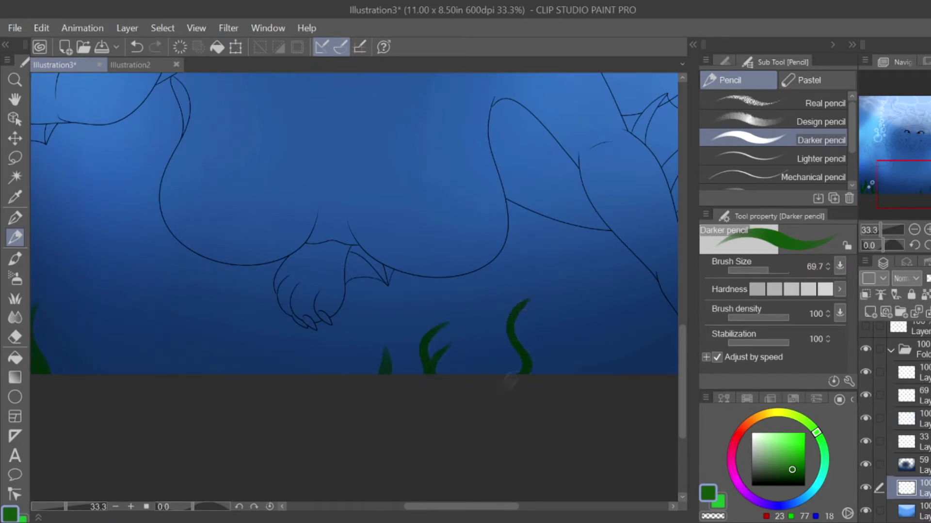
pyautogui.moveTo(518, 374); pyautogui.dragTo(498, 340)
pyautogui.moveTo(539, 375); pyautogui.dragTo(545, 326)
pyautogui.moveTo(478, 376); pyautogui.dragTo(474, 353)
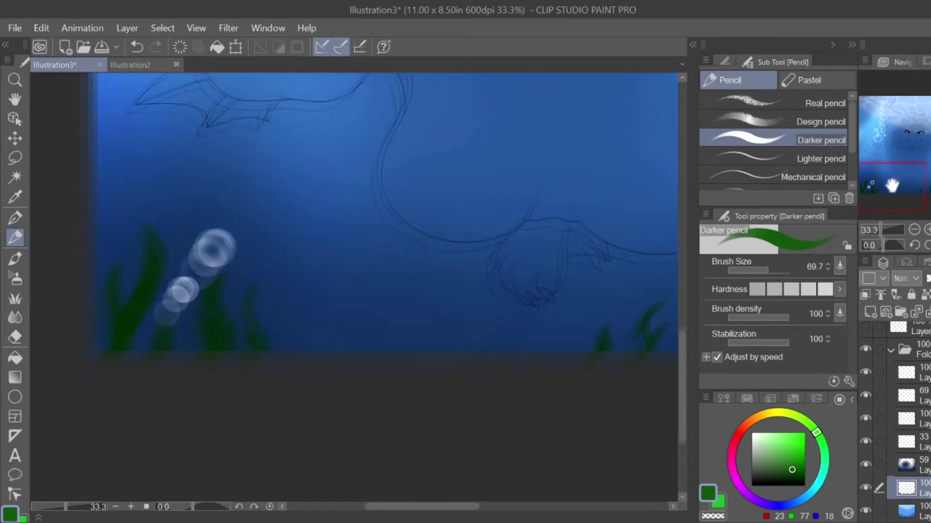
# Step: Paint small seaweed strands along the bottom edge between the lower-left clump and the foot
pyautogui.moveTo(300, 339); pyautogui.dragTo(296, 265)
pyautogui.moveTo(335, 341); pyautogui.dragTo(346, 287)
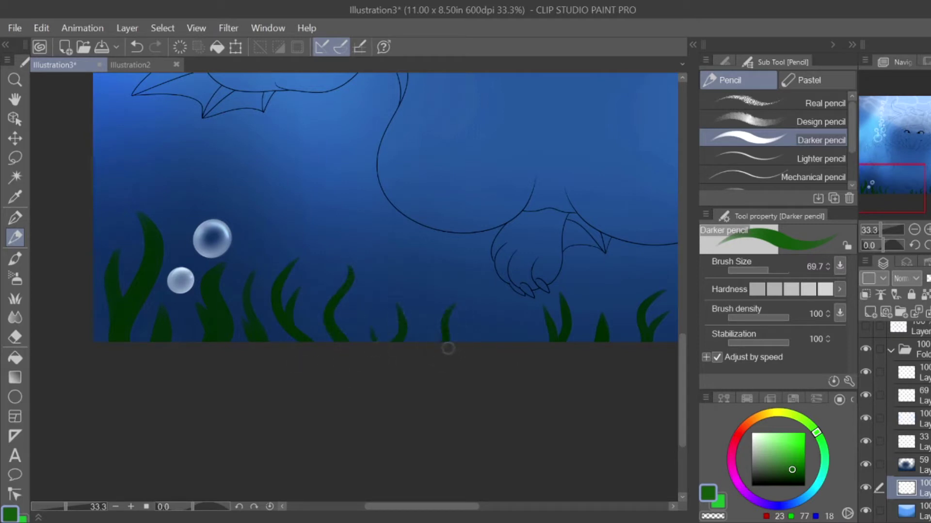
pyautogui.moveTo(471, 343); pyautogui.dragTo(479, 299)
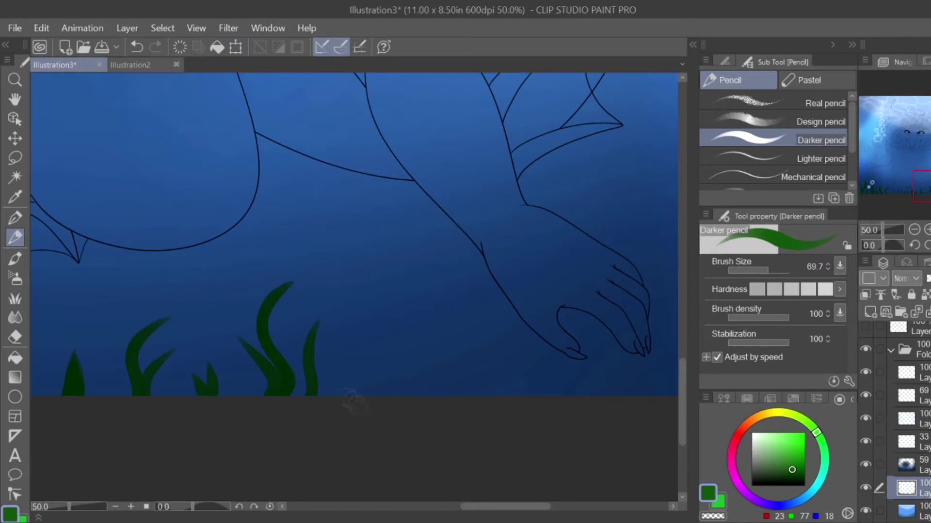
# Step: Paint small seaweed strands along the bottom edge beneath the lowered arm, undoing and redrawing the first attempt
pyautogui.moveTo(358, 393); pyautogui.dragTo(374, 326)
pyautogui.hotkey('ctrl', 'z')
pyautogui.hotkey('ctrl', 'z')
pyautogui.moveTo(358, 395)
pyautogui.mouseDown()
pyautogui.moveTo(371, 310)
pyautogui.moveTo(395, 345)
pyautogui.mouseUp()
pyautogui.moveTo(428, 395); pyautogui.dragTo(441, 342)
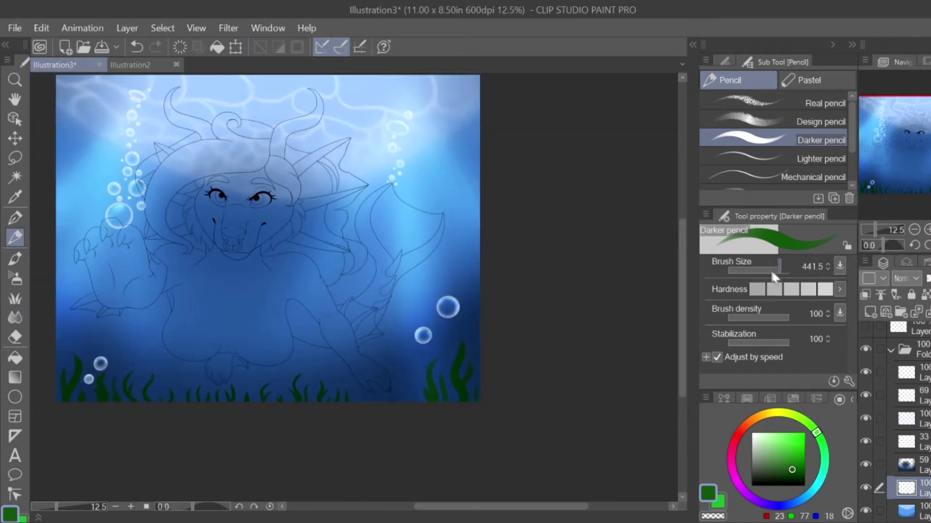
# Step: Add larger seaweed strands to the clumps in both lower corners at brush size 207.4
pyautogui.moveTo(454, 368)
pyautogui.mouseDown()
pyautogui.moveTo(468, 383)
pyautogui.moveTo(472, 357)
pyautogui.mouseUp()
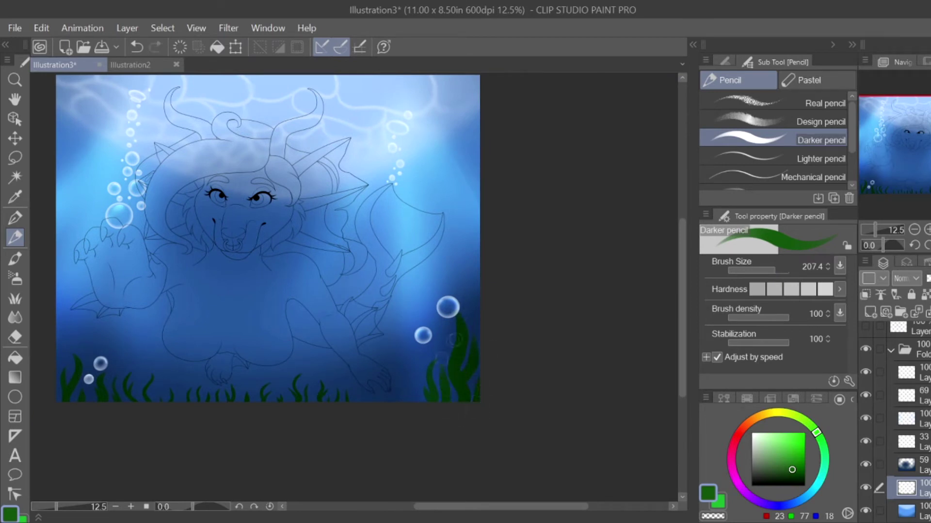
pyautogui.moveTo(430, 401)
pyautogui.mouseDown()
pyautogui.moveTo(439, 348)
pyautogui.moveTo(411, 373)
pyautogui.mouseUp()
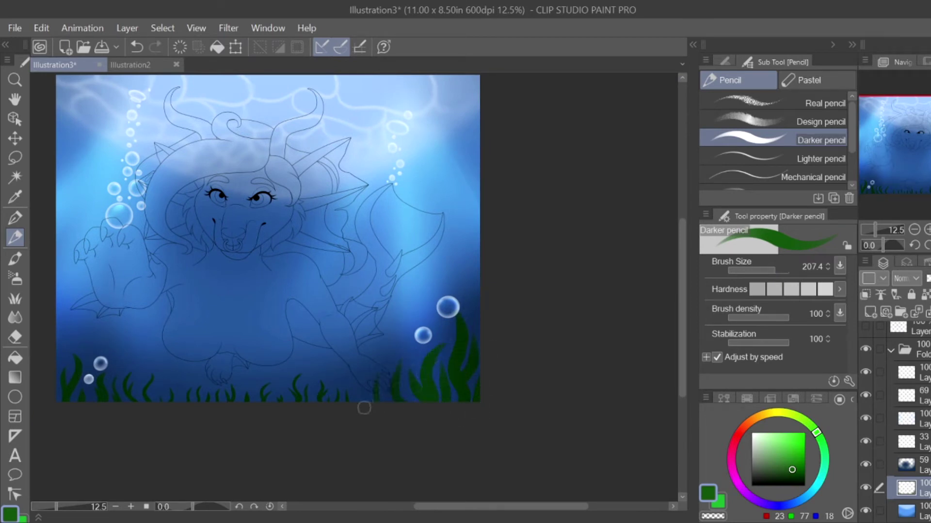
pyautogui.moveTo(68, 418)
pyautogui.mouseDown()
pyautogui.moveTo(313, 378)
pyautogui.moveTo(314, 296)
pyautogui.mouseUp()
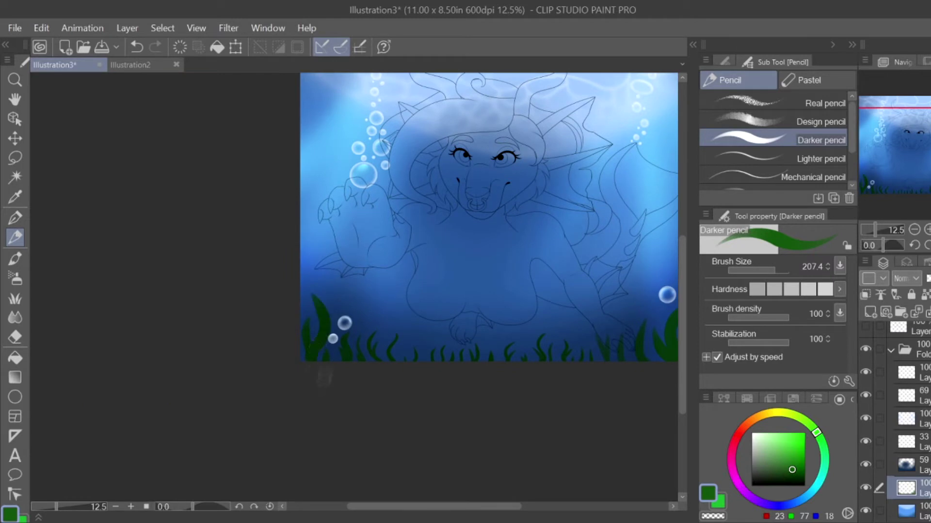
pyautogui.moveTo(347, 358); pyautogui.dragTo(366, 314)
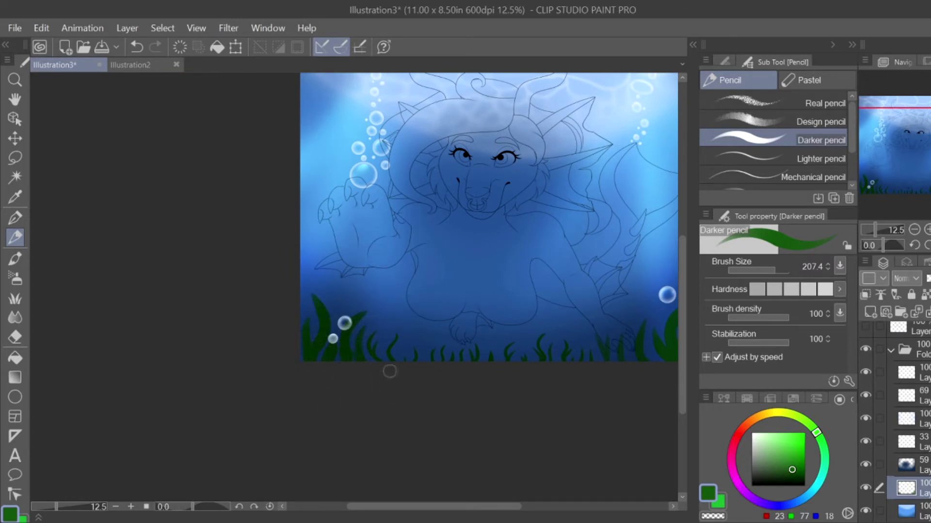
# Step: Thicken the strands of the lower-left seaweed clump, shortening them gradually toward the bottom centre
pyautogui.hotkey('ctrl', '-')
pyautogui.hotkey('ctrl', '+')
pyautogui.hotkey('ctrl', '+')
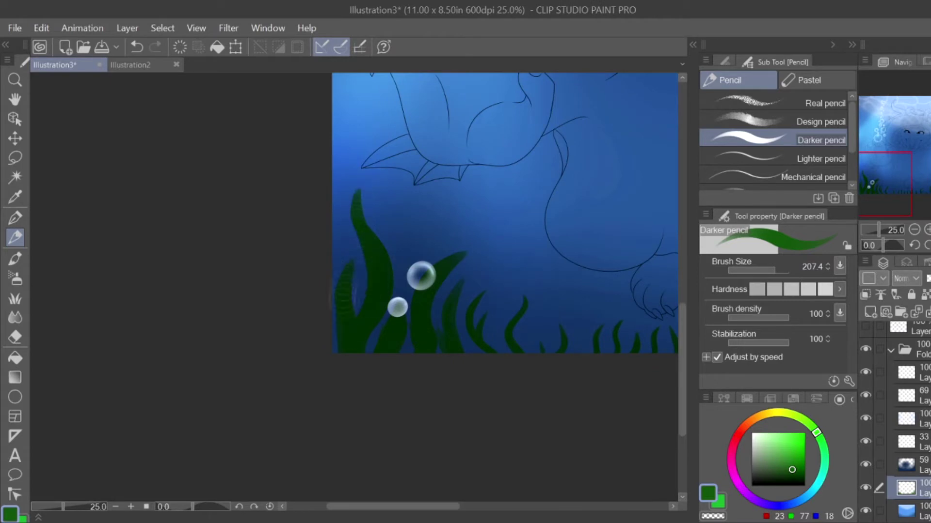
pyautogui.moveTo(463, 271); pyautogui.dragTo(452, 356)
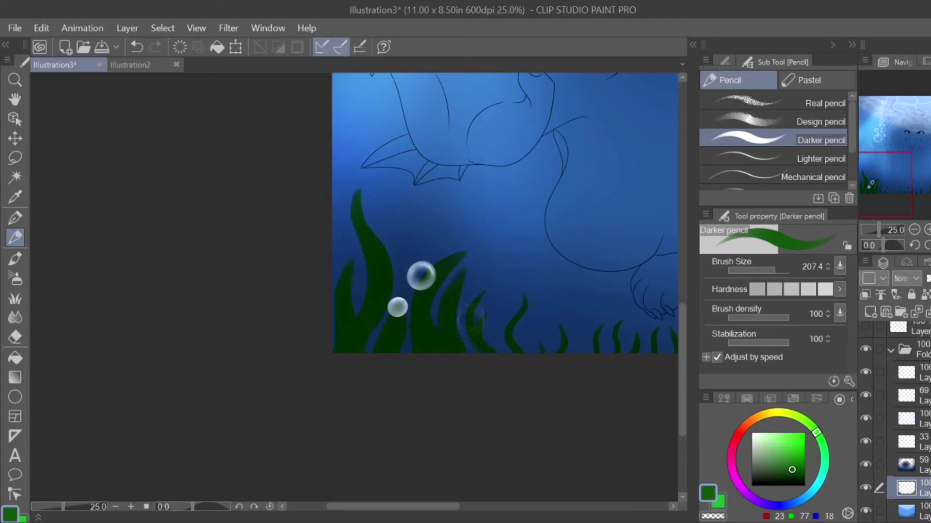
pyautogui.moveTo(487, 281)
pyautogui.mouseDown()
pyautogui.moveTo(492, 351)
pyautogui.moveTo(497, 345)
pyautogui.mouseUp()
pyautogui.moveTo(531, 281); pyautogui.dragTo(514, 345)
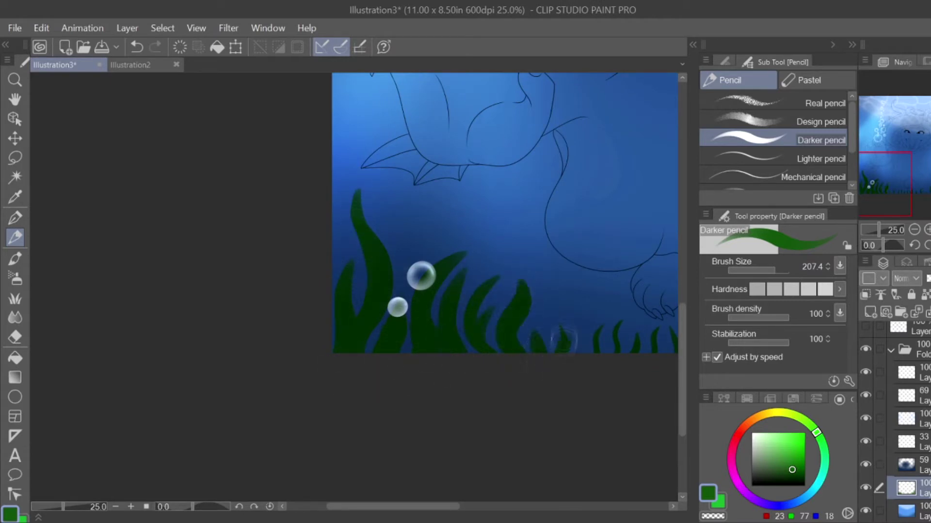
# Step: Set the brush size to 89.6 and fill out the small seaweed strands along the bottom centre
pyautogui.scroll(-3, 563, 339)
pyautogui.scroll(4, 376, 354)
pyautogui.click(757, 270)
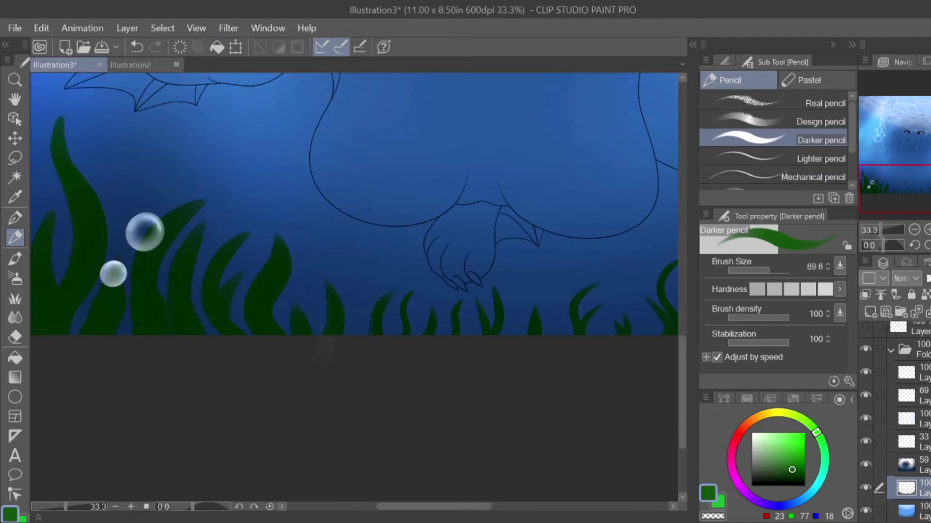
pyautogui.scroll(-3, 353, 312)
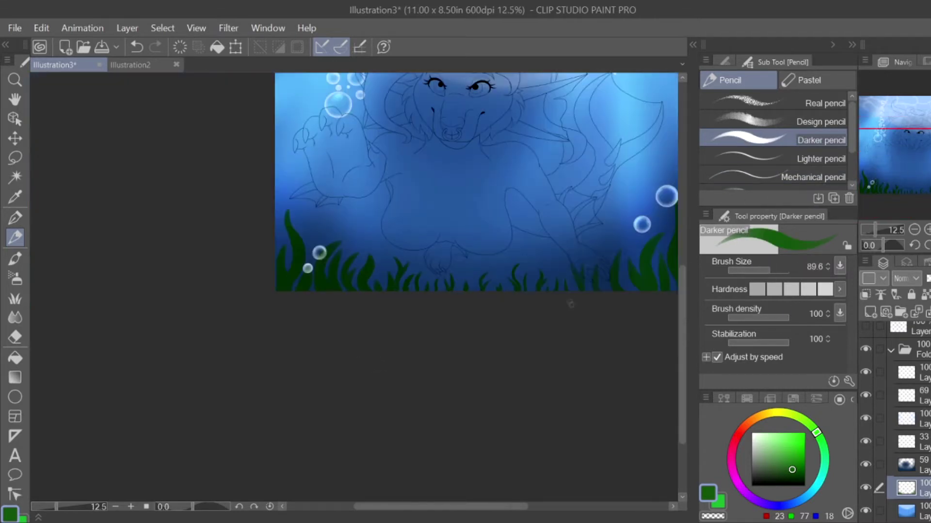
pyautogui.scroll(3, 571, 301)
pyautogui.scroll(-3, 601, 293)
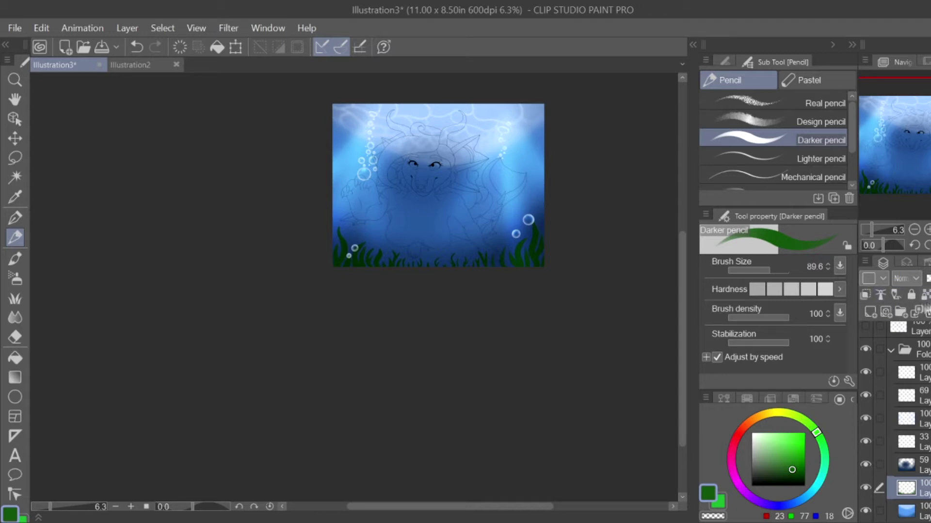
# Step: Lock the seaweed layer's transparent pixels and shade the lower-left clump with a darker green (RGB 10, 40, 8)
pyautogui.scroll(3, 334, 262)
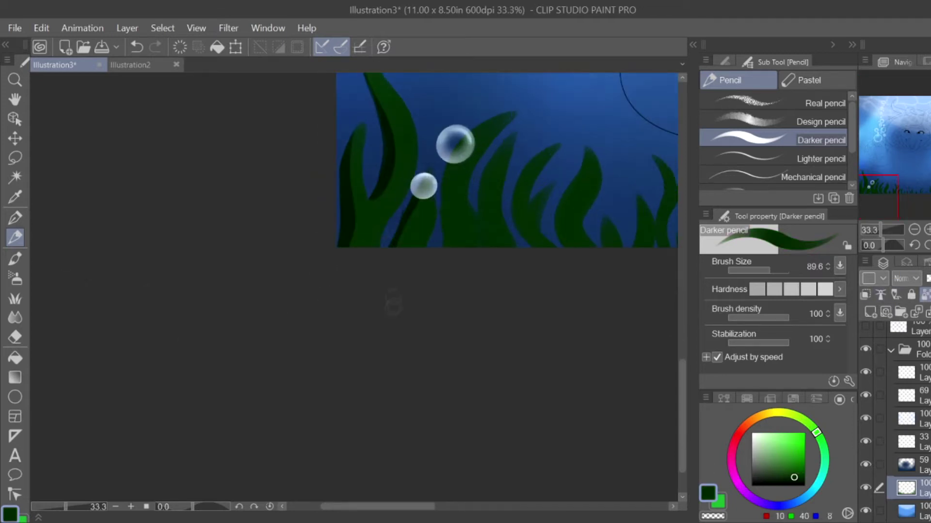
pyautogui.press('e')
pyautogui.press('p')
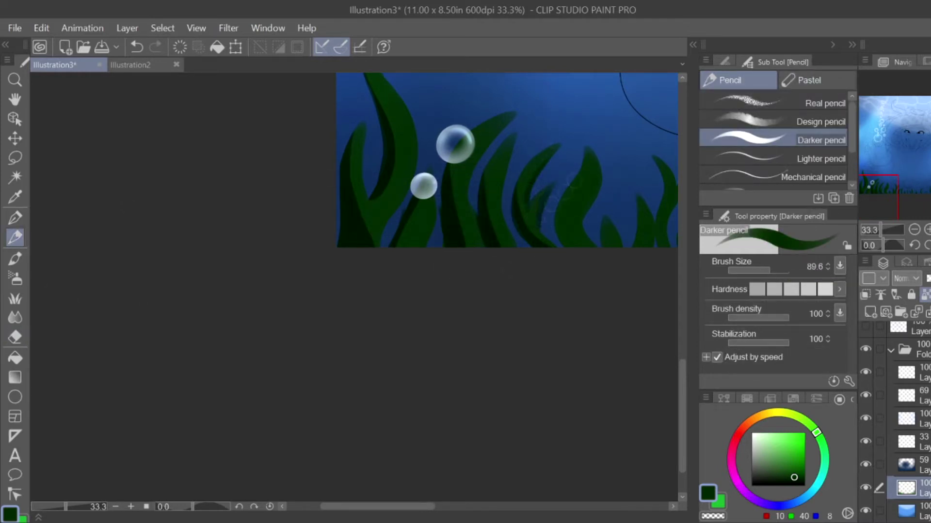
pyautogui.moveTo(577, 194); pyautogui.dragTo(450, 314)
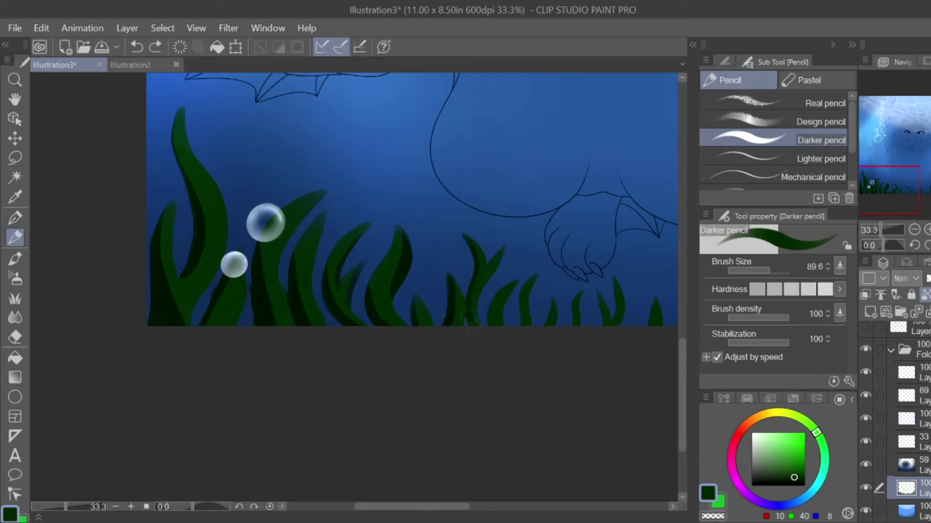
# Step: Shade one side of each small seaweed strand below the foot with the darker green, undoing a misplaced stroke
pyautogui.moveTo(470, 316)
pyautogui.mouseDown()
pyautogui.moveTo(486, 272)
pyautogui.moveTo(502, 287)
pyautogui.mouseUp()
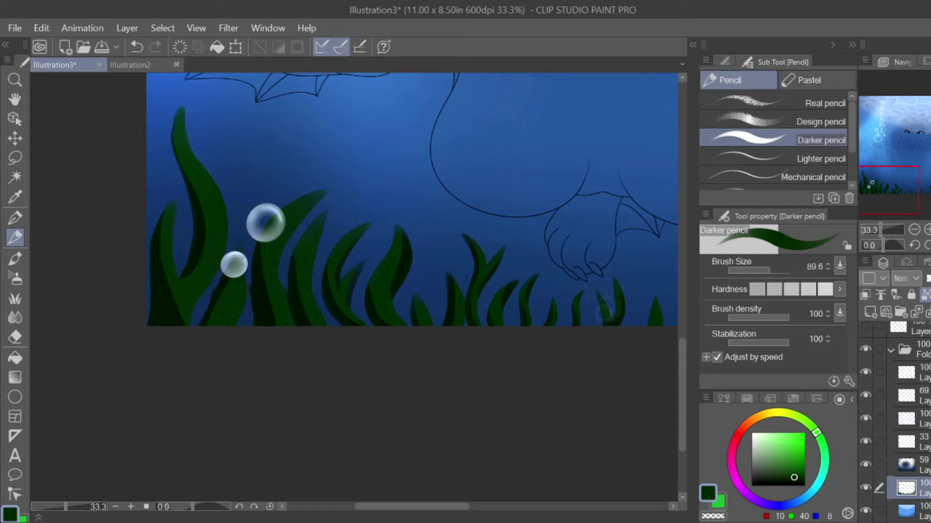
pyautogui.moveTo(595, 298); pyautogui.dragTo(378, 339)
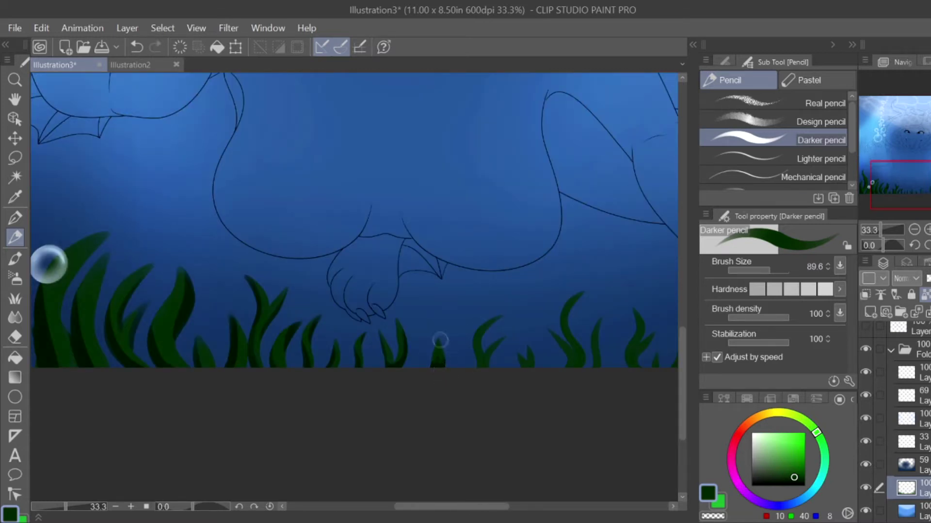
pyautogui.hotkey('ctrl', 'z')
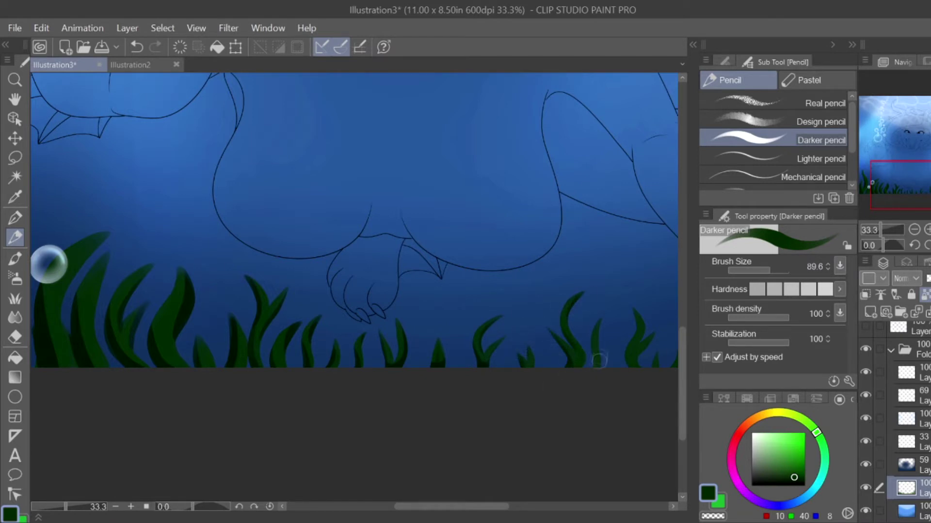
# Step: Shade one side of each seaweed strand around the right foot and in the lower-right clump with the darker green
pyautogui.moveTo(599, 360); pyautogui.dragTo(397, 359)
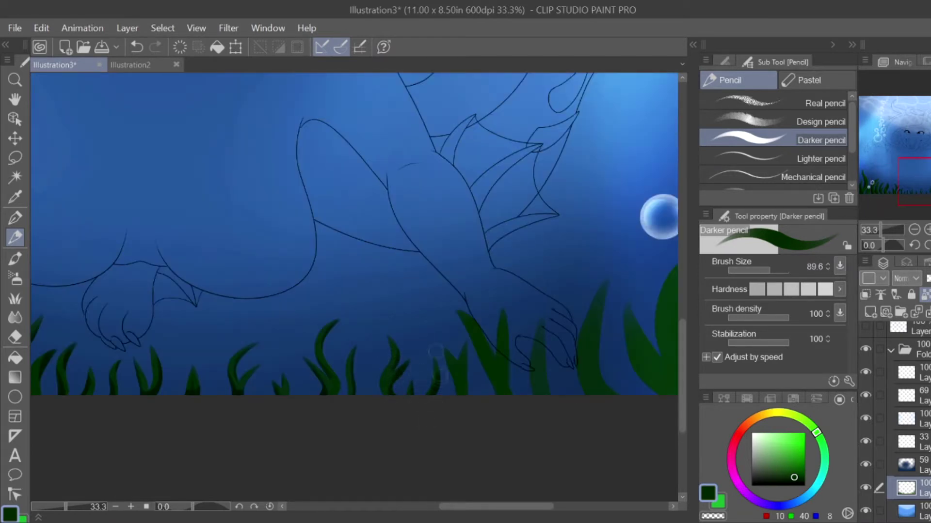
pyautogui.moveTo(461, 320); pyautogui.dragTo(502, 395)
pyautogui.moveTo(506, 314); pyautogui.dragTo(507, 395)
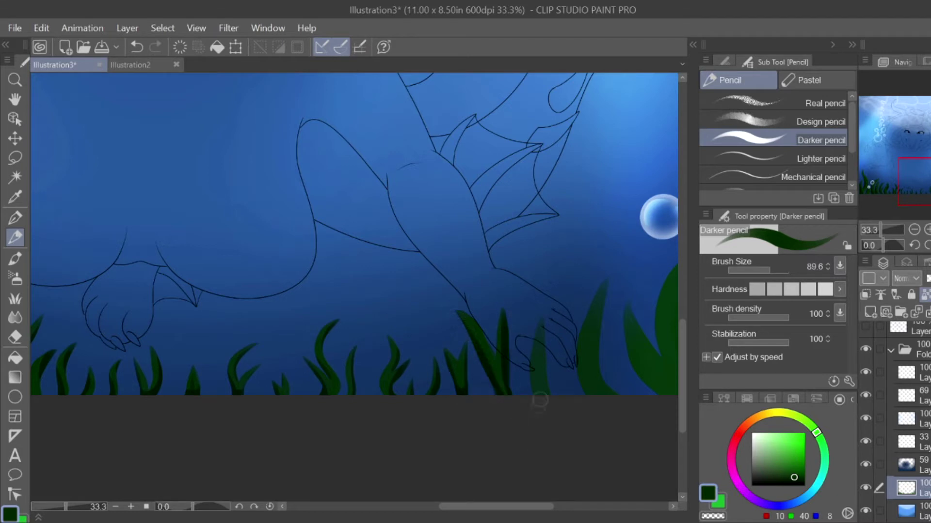
pyautogui.moveTo(622, 390); pyautogui.dragTo(399, 400)
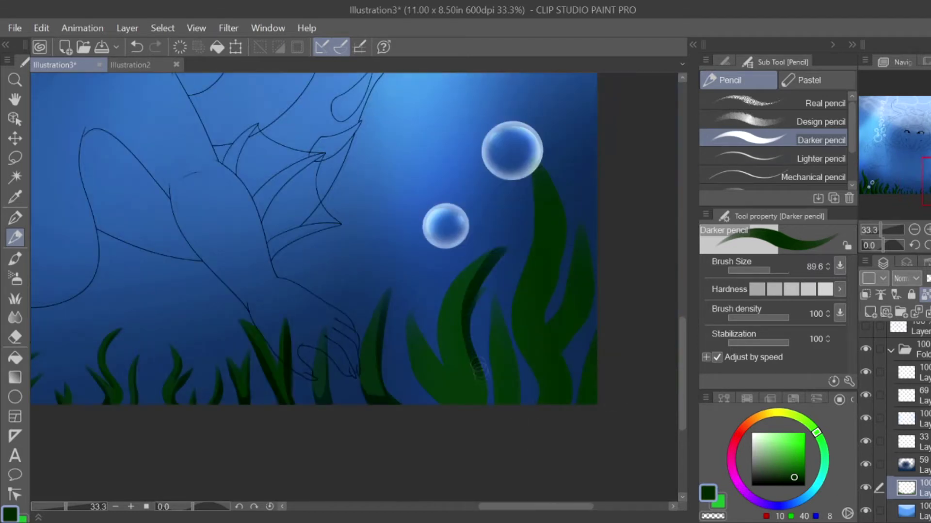
pyautogui.moveTo(506, 310); pyautogui.dragTo(515, 402)
pyautogui.moveTo(539, 167); pyautogui.dragTo(557, 353)
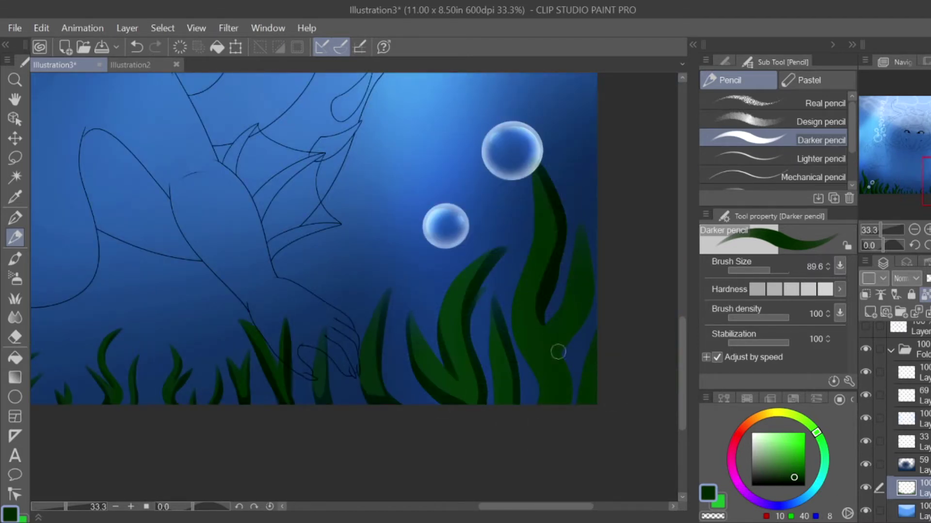
pyautogui.moveTo(589, 227)
pyautogui.mouseDown()
pyautogui.moveTo(560, 371)
pyautogui.moveTo(533, 402)
pyautogui.mouseUp()
# Step: Darken the bases of the lower-left seaweed strands along the canvas edge with the same dark green
pyautogui.moveTo(373, 402); pyautogui.dragTo(461, 312)
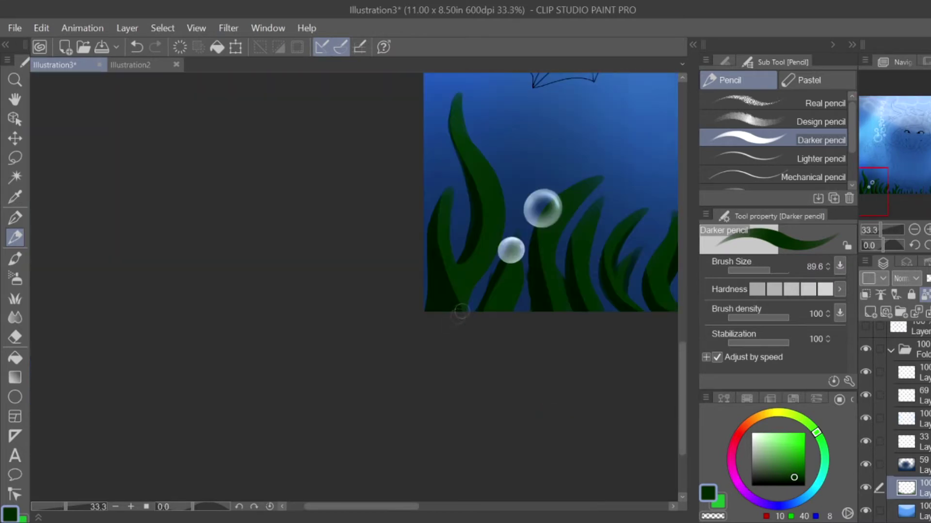
pyautogui.moveTo(596, 310); pyautogui.dragTo(479, 298)
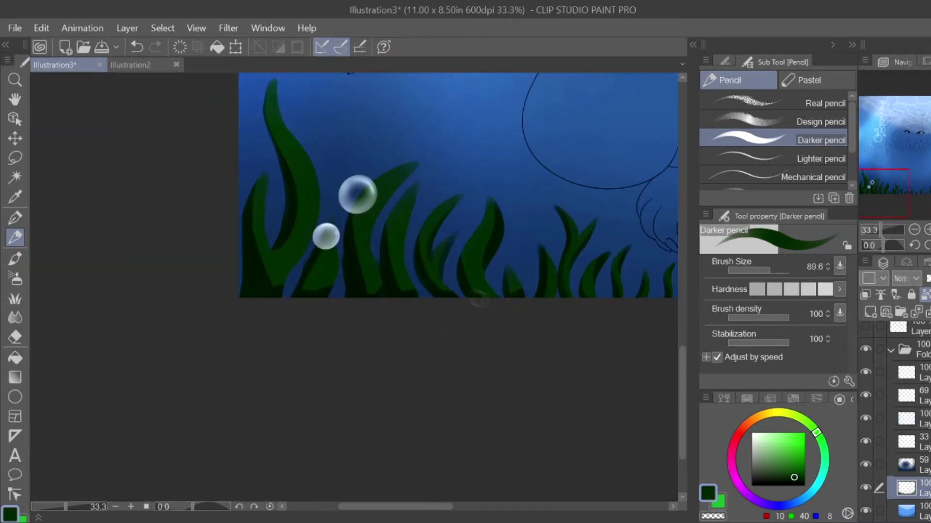
pyautogui.moveTo(631, 232); pyautogui.dragTo(49, 175)
pyautogui.scroll(-1, 339, 170)
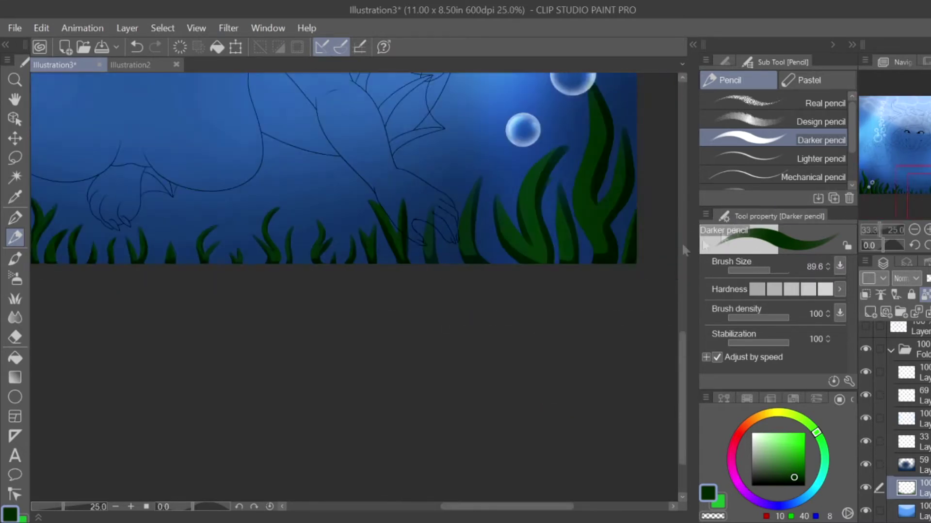
# Step: Soften the dark shading on the seaweed strands using the Blur tool at brush size 290.2
pyautogui.press('j')
pyautogui.scroll(1, 499, 330)
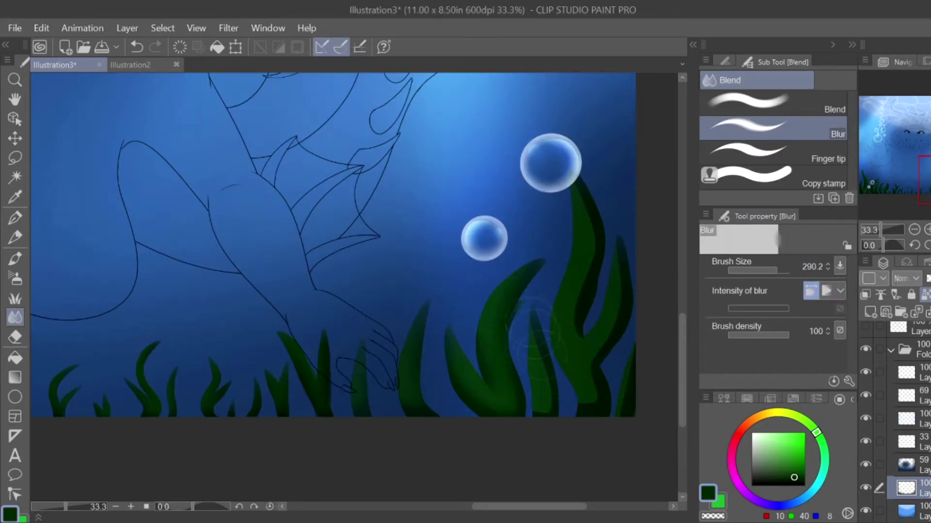
pyautogui.scroll(-5, 335, 242)
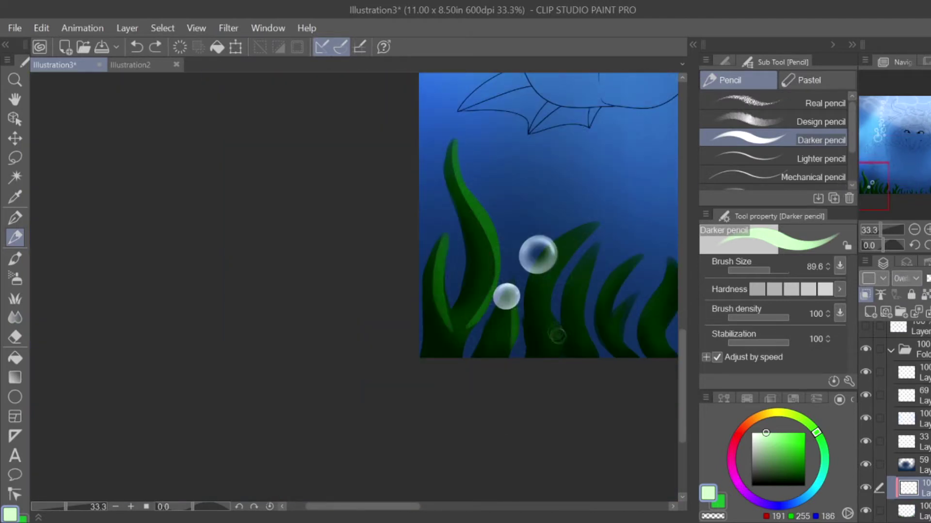
# Step: Paint light green (RGB 191, 255, 186) highlights on the clipped Overlay layer along the lower-left clump and neighbouring small strands
pyautogui.moveTo(543, 341); pyautogui.dragTo(594, 224)
pyautogui.moveTo(579, 345); pyautogui.dragTo(600, 245)
pyautogui.moveTo(603, 330)
pyautogui.mouseDown()
pyautogui.moveTo(633, 294)
pyautogui.moveTo(373, 316)
pyautogui.mouseUp()
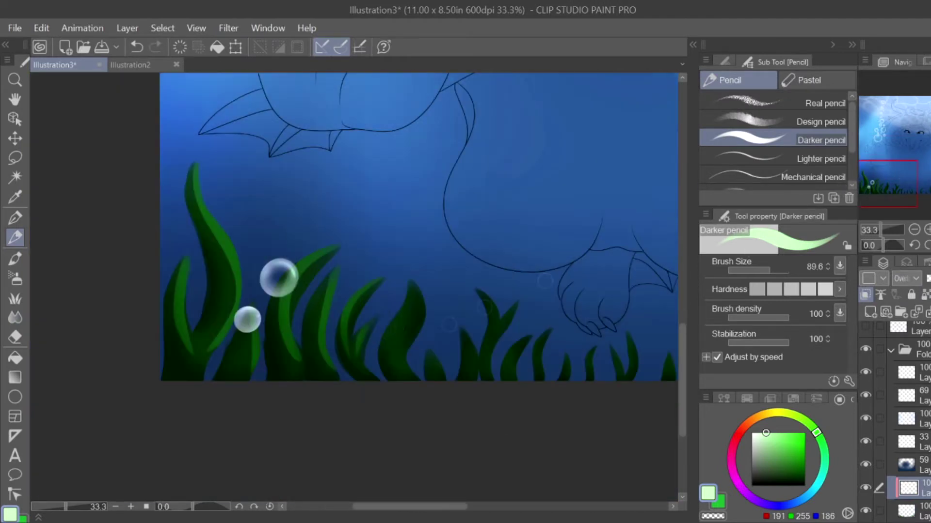
pyautogui.moveTo(504, 377); pyautogui.dragTo(531, 338)
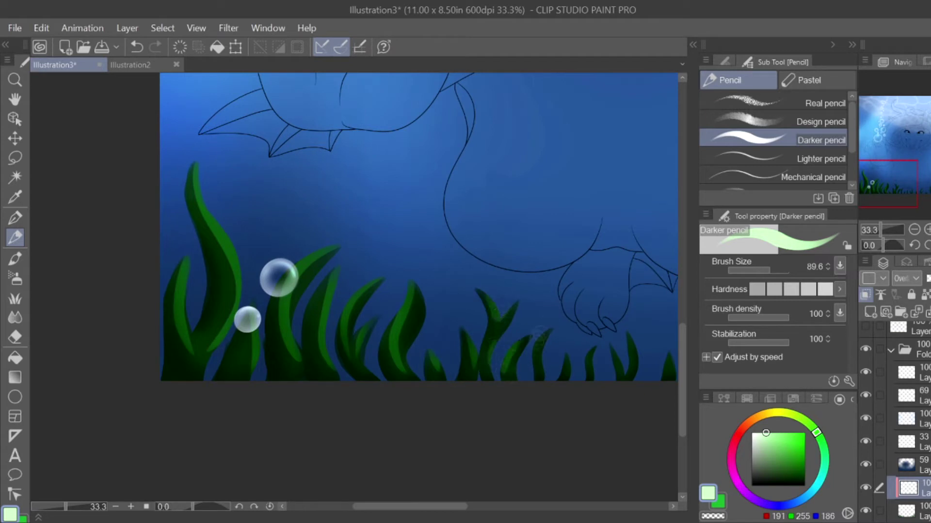
pyautogui.moveTo(584, 372); pyautogui.dragTo(630, 345)
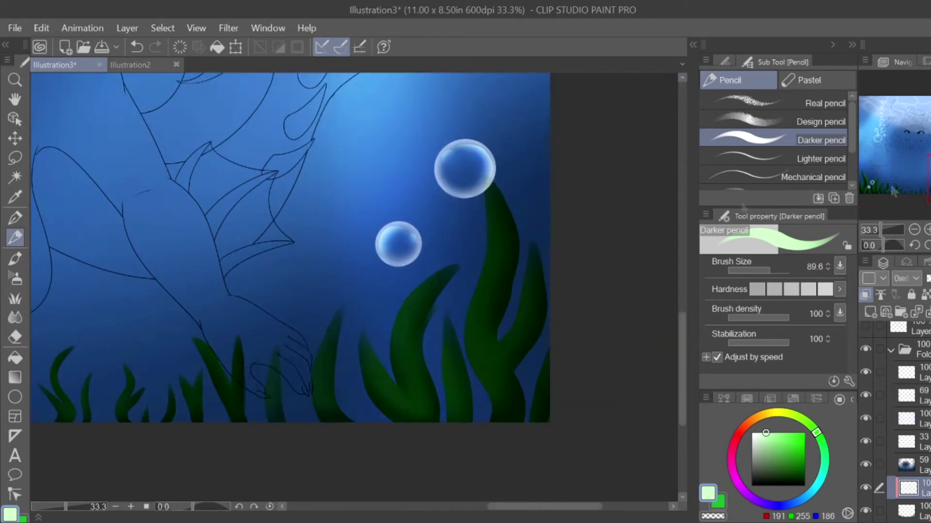
# Step: Highlight one edge of each strand in the lower-right seaweed clump with the light green, undoing misplaced strokes
pyautogui.moveTo(468, 368); pyautogui.dragTo(490, 192)
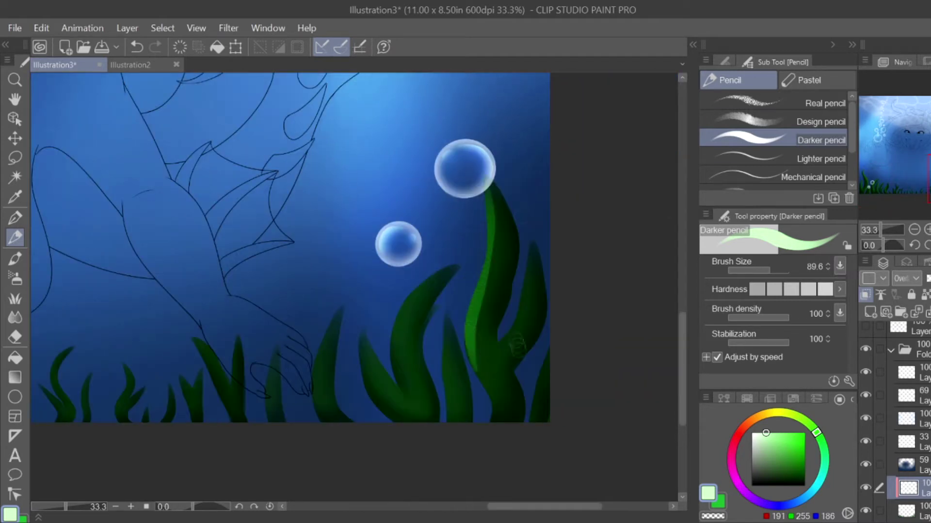
pyautogui.moveTo(504, 341); pyautogui.dragTo(534, 257)
pyautogui.moveTo(448, 411); pyautogui.dragTo(444, 322)
pyautogui.hotkey('ctrl', 'z')
pyautogui.hotkey('ctrl', 'y')
pyautogui.moveTo(398, 356); pyautogui.dragTo(445, 270)
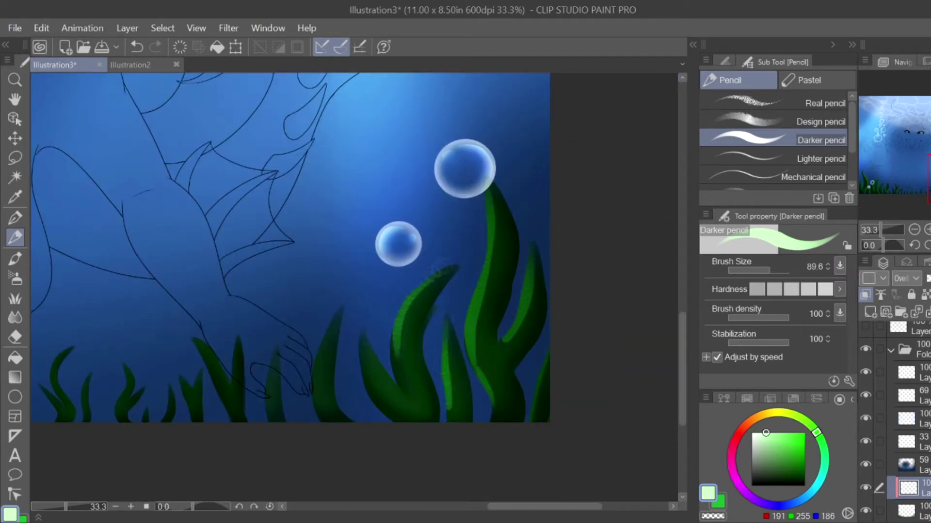
pyautogui.hotkey('ctrl', 'z')
pyautogui.moveTo(399, 387)
pyautogui.mouseDown()
pyautogui.moveTo(437, 265)
pyautogui.moveTo(368, 332)
pyautogui.mouseUp()
# Step: Add light green highlights to the strands around the right foot and the small strands along the bottom centre
pyautogui.moveTo(310, 402); pyautogui.dragTo(449, 365)
pyautogui.moveTo(451, 368); pyautogui.dragTo(474, 281)
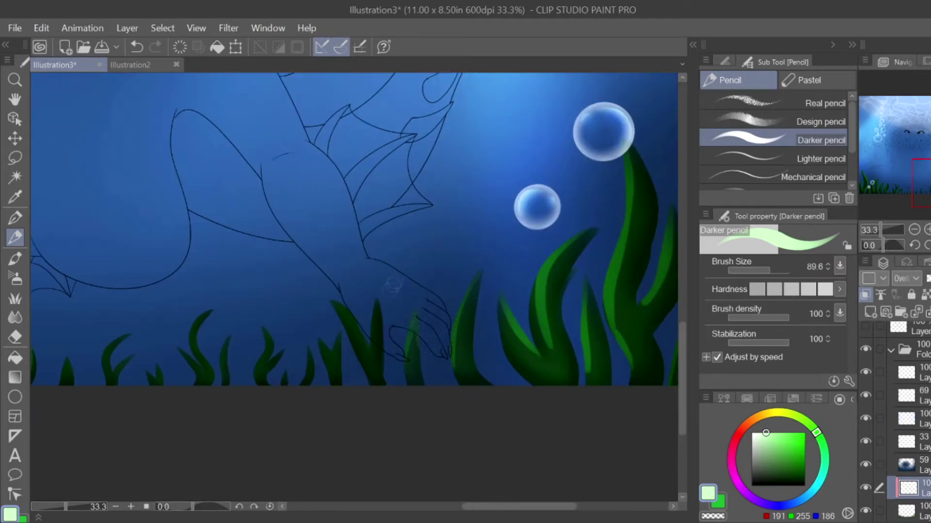
pyautogui.moveTo(361, 345); pyautogui.dragTo(339, 303)
pyautogui.moveTo(334, 357); pyautogui.dragTo(346, 325)
pyautogui.moveTo(262, 334); pyautogui.dragTo(382, 330)
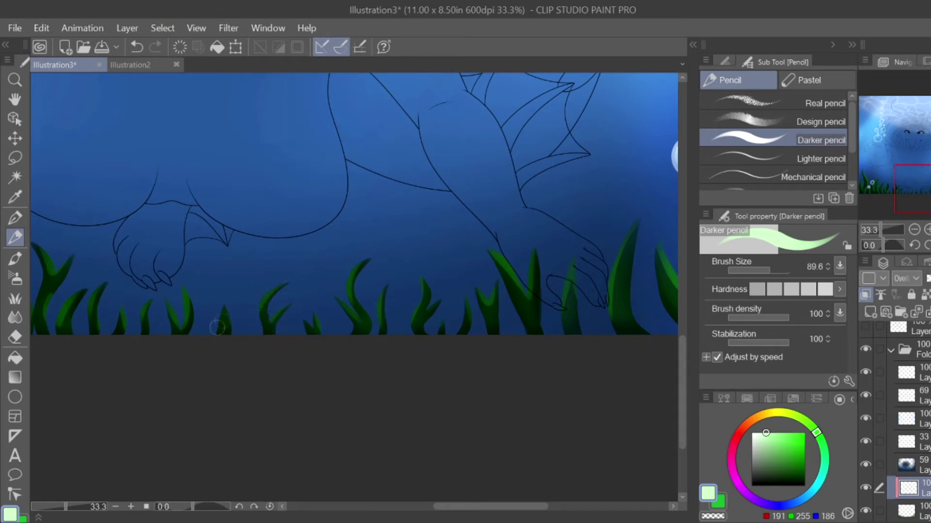
# Step: Blend the light green highlights into all the seaweed from the lower-right clump to the lower-left one with the Blur tool
pyautogui.press('j')
pyautogui.moveTo(582, 301); pyautogui.dragTo(218, 330)
pyautogui.moveTo(427, 218); pyautogui.dragTo(419, 265)
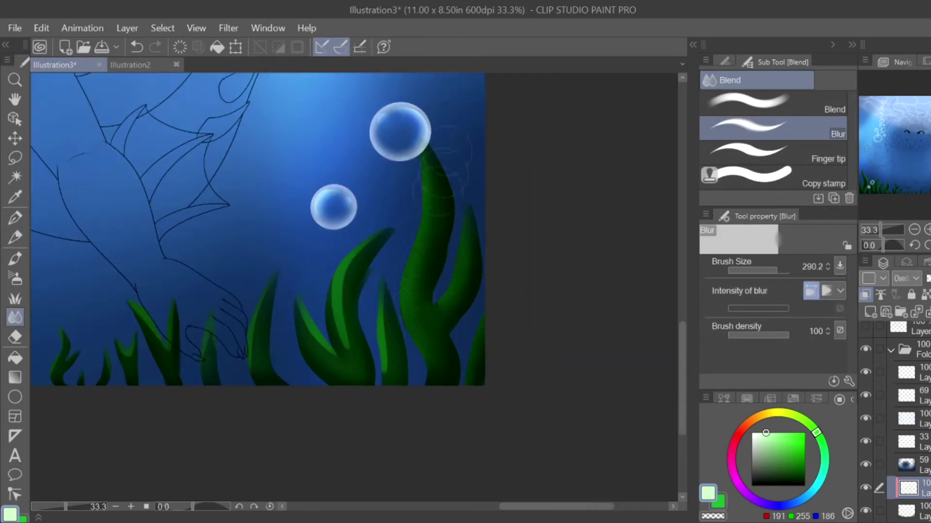
pyautogui.moveTo(407, 359); pyautogui.dragTo(398, 214)
pyautogui.moveTo(349, 339); pyautogui.dragTo(294, 296)
pyautogui.moveTo(216, 409)
pyautogui.mouseDown()
pyautogui.moveTo(588, 365)
pyautogui.moveTo(473, 329)
pyautogui.mouseUp()
pyautogui.moveTo(324, 337)
pyautogui.mouseDown()
pyautogui.moveTo(437, 310)
pyautogui.moveTo(534, 257)
pyautogui.mouseUp()
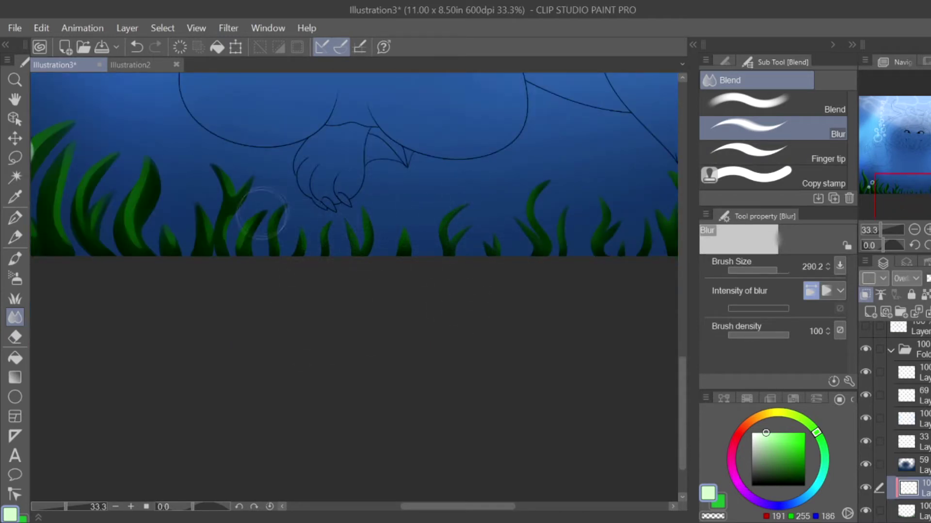
pyautogui.moveTo(252, 239); pyautogui.dragTo(437, 317)
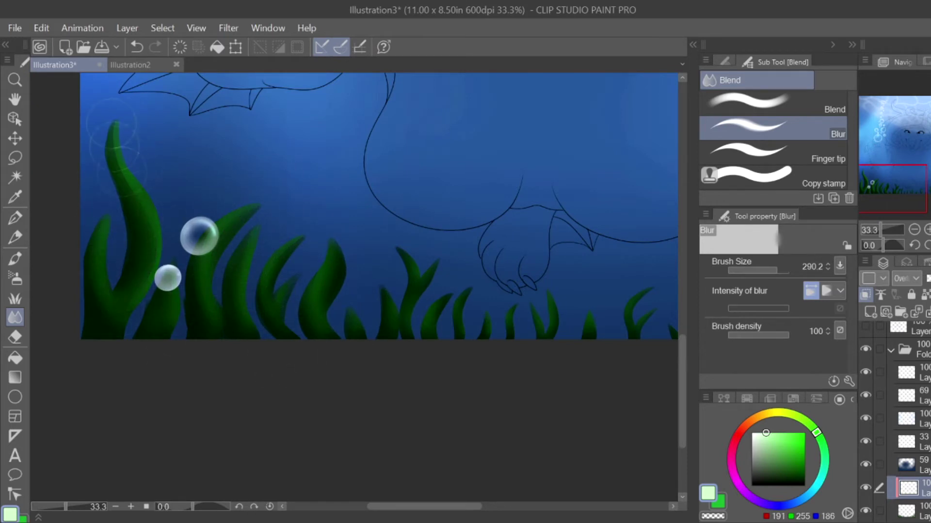
pyautogui.scroll(-5, 378, 206)
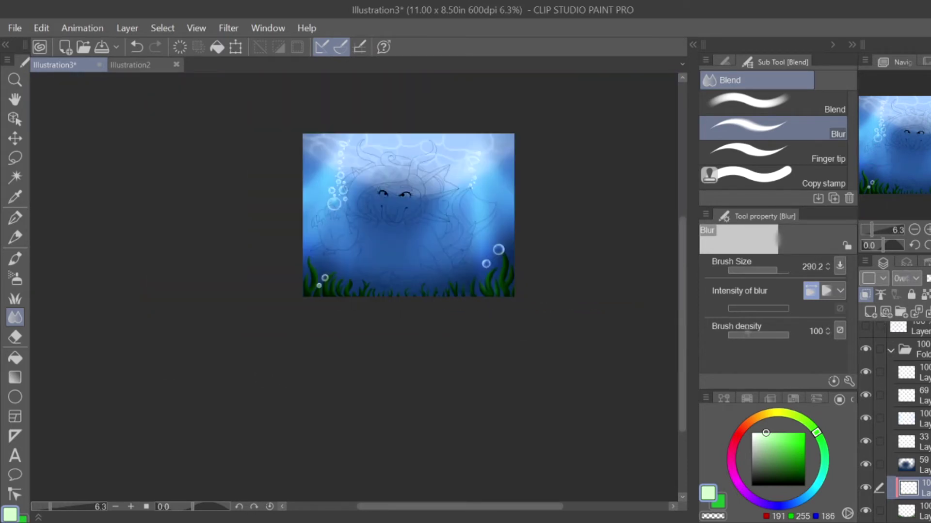
# Step: Draw thin central veins on the leftmost seaweed in dark green (RGB 39, 55, 38) on a clipped Multiply layer, brush size 11
pyautogui.click(912, 510)
pyautogui.press('p')
pyautogui.scroll(6, 482, 242)
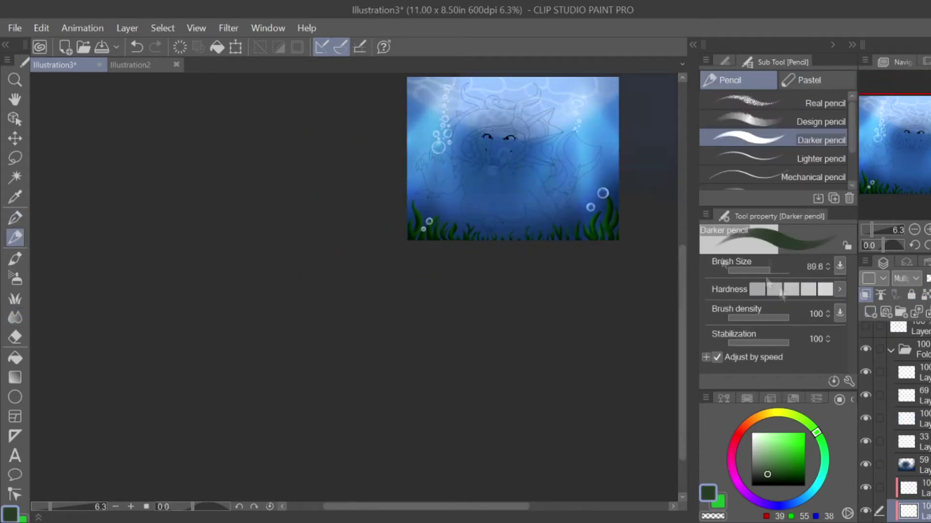
pyautogui.hotkey('ctrl', 'z')
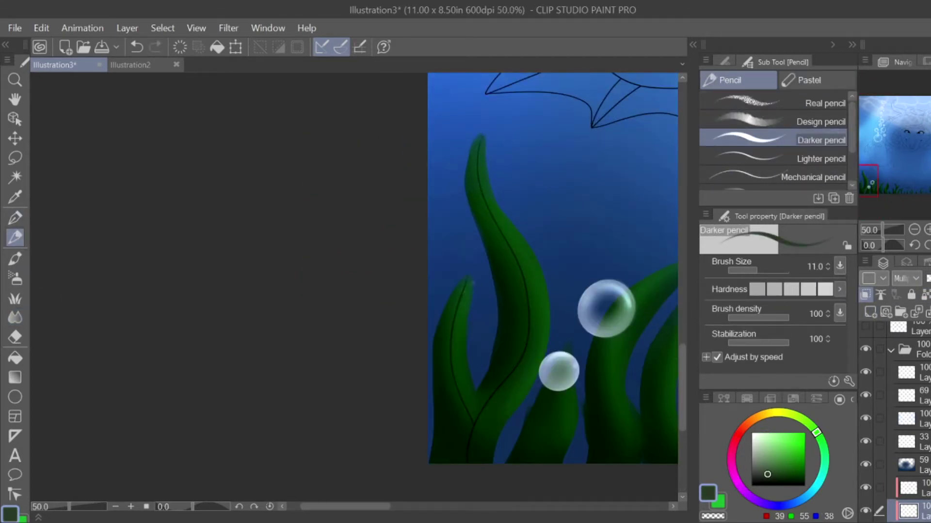
# Step: Add fine branching side veins at the tip of the short leftmost strand, undoing a misplaced stroke
pyautogui.scroll(2, 463, 306)
pyautogui.moveTo(456, 304); pyautogui.dragTo(474, 284)
pyautogui.moveTo(441, 325)
pyautogui.mouseDown()
pyautogui.moveTo(436, 288)
pyautogui.moveTo(442, 330)
pyautogui.mouseUp()
pyautogui.hotkey('ctrl', 'z')
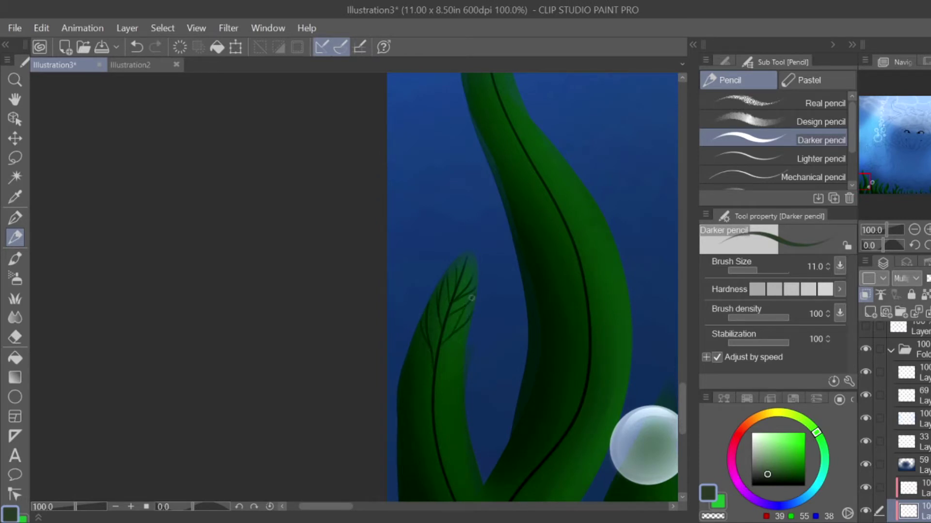
# Step: Lower the vein layer's opacity to 52 and continue the side veins down the leftmost strand and around its forked base
pyautogui.scroll(-4, 461, 320)
pyautogui.scroll(5, 491, 300)
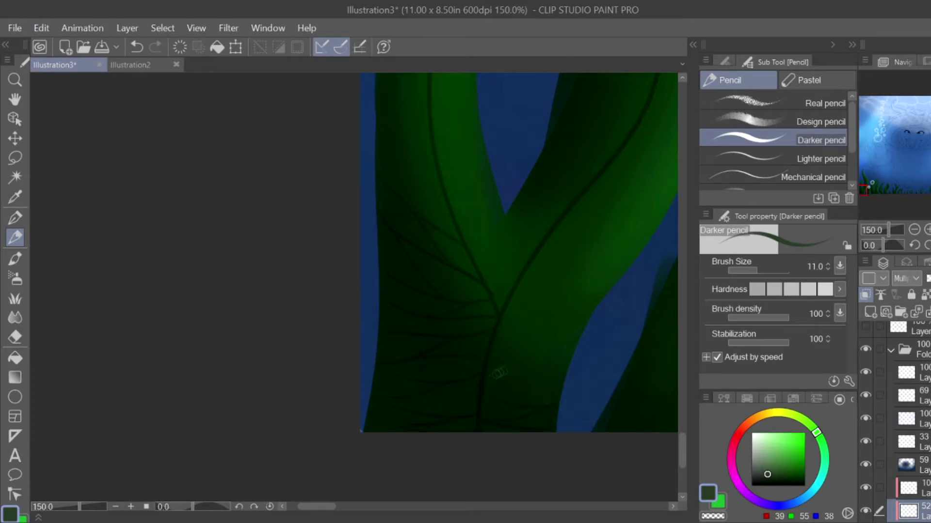
pyautogui.moveTo(505, 265)
pyautogui.mouseDown()
pyautogui.moveTo(500, 212)
pyautogui.moveTo(468, 245)
pyautogui.moveTo(463, 218)
pyautogui.mouseUp()
pyautogui.hotkey('ctrl', 'z')
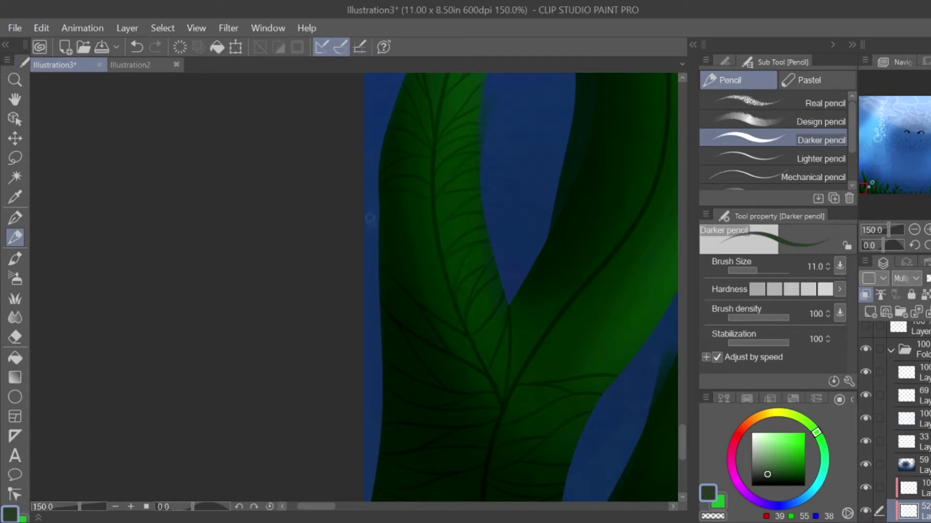
# Step: Draw central and branching veins on the two short strands to the right of the lower-left clump
pyautogui.scroll(-5, 501, 226)
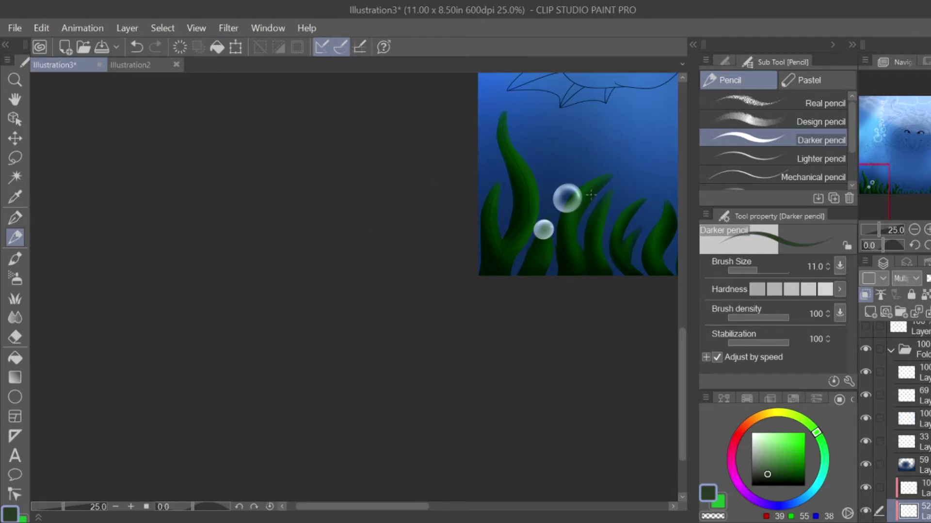
pyautogui.scroll(6, 591, 194)
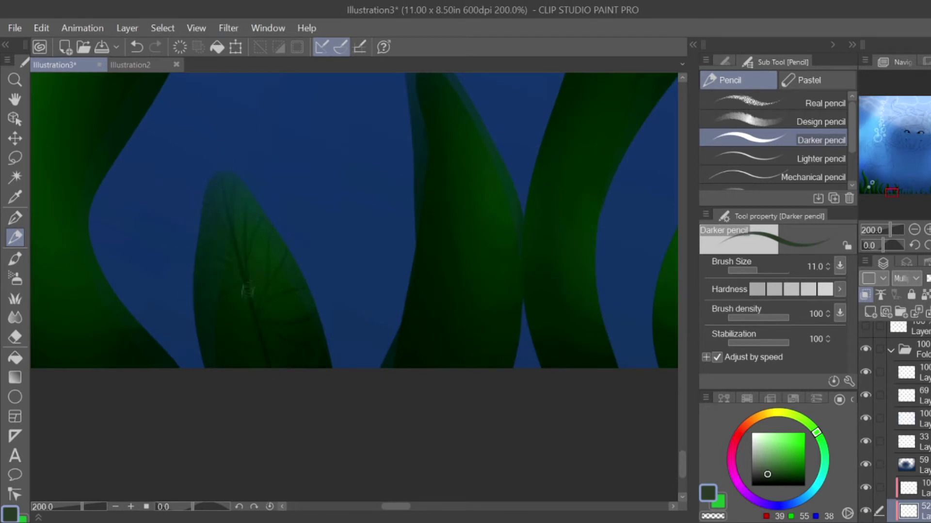
pyautogui.scroll(-5, 271, 334)
pyautogui.scroll(4, 297, 301)
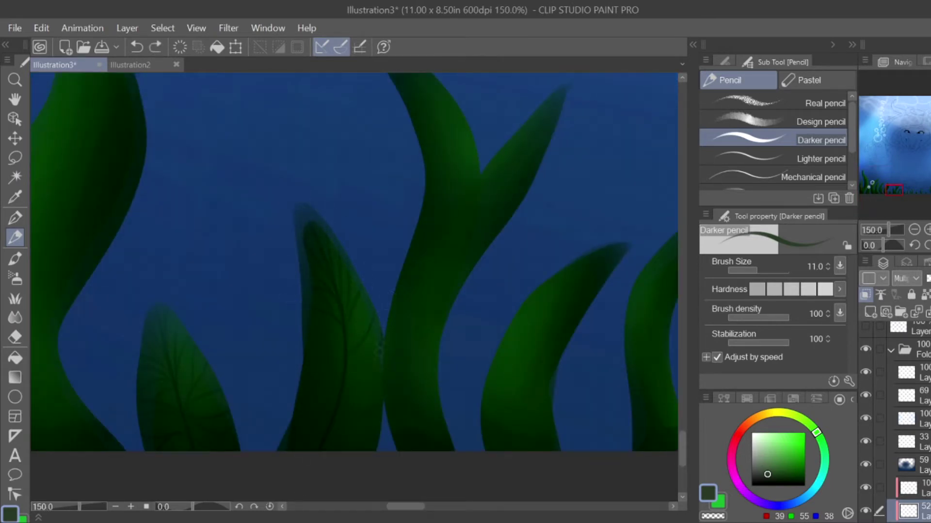
pyautogui.press('j')
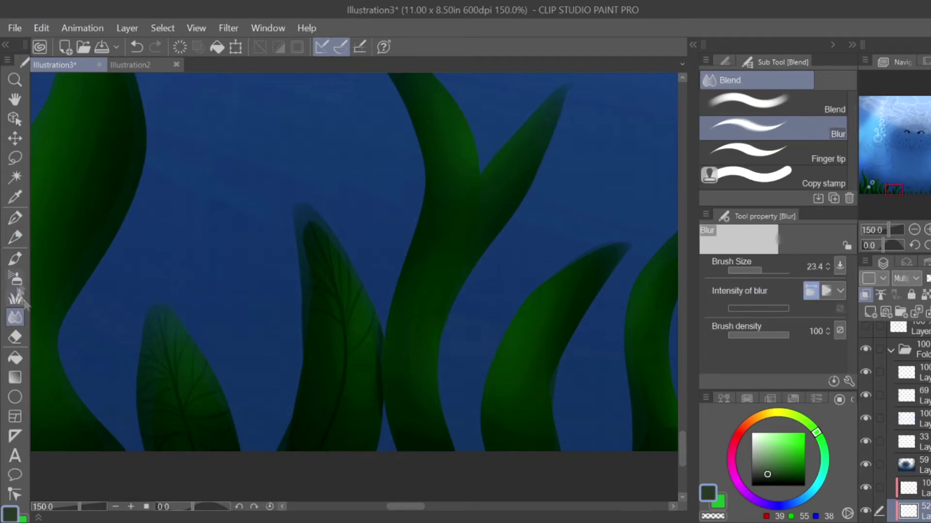
pyautogui.press('p')
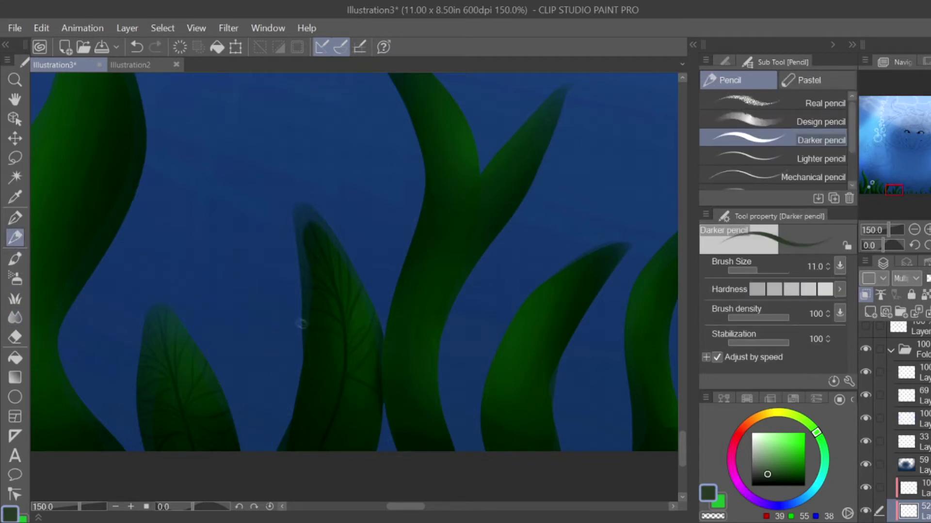
pyautogui.moveTo(447, 373); pyautogui.dragTo(470, 285)
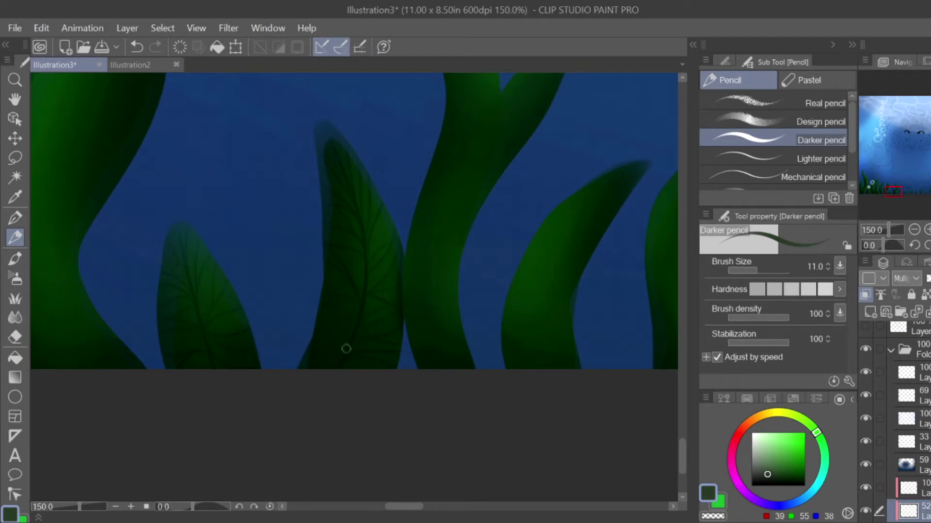
# Step: Darken the edge where two lower-left strands overlap beside the small bubble and soften it with the Blur tool at size 23.4
pyautogui.scroll(-4, 347, 347)
pyautogui.scroll(3, 466, 293)
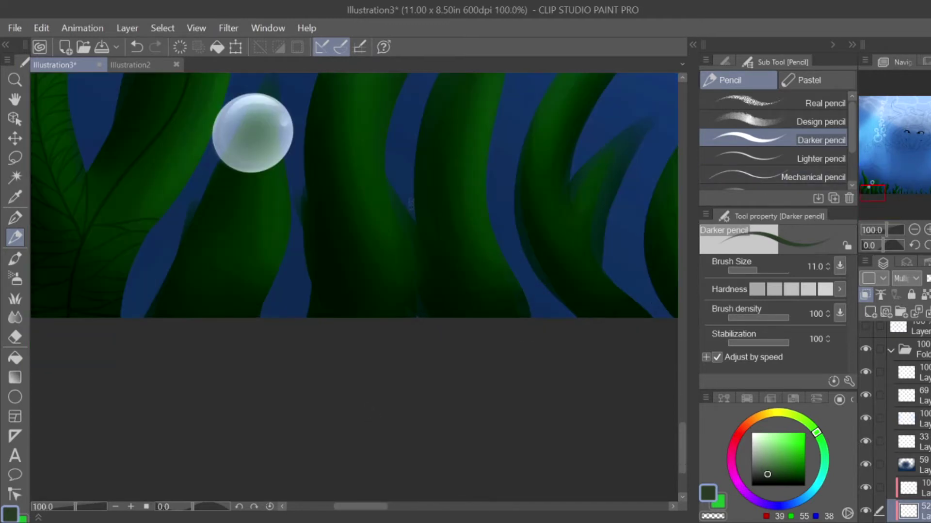
pyautogui.press('j')
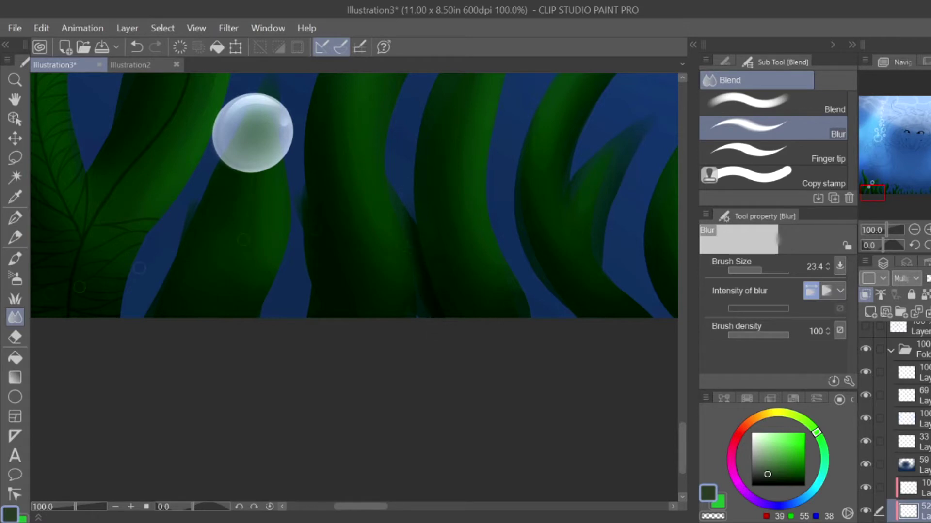
pyautogui.scroll(-2, 354, 194)
# Step: Draw central veins with the Darker pencil on the strands from the lower-left clump across to the short ones beneath the creature's foot
pyautogui.press('p')
pyautogui.press('p')
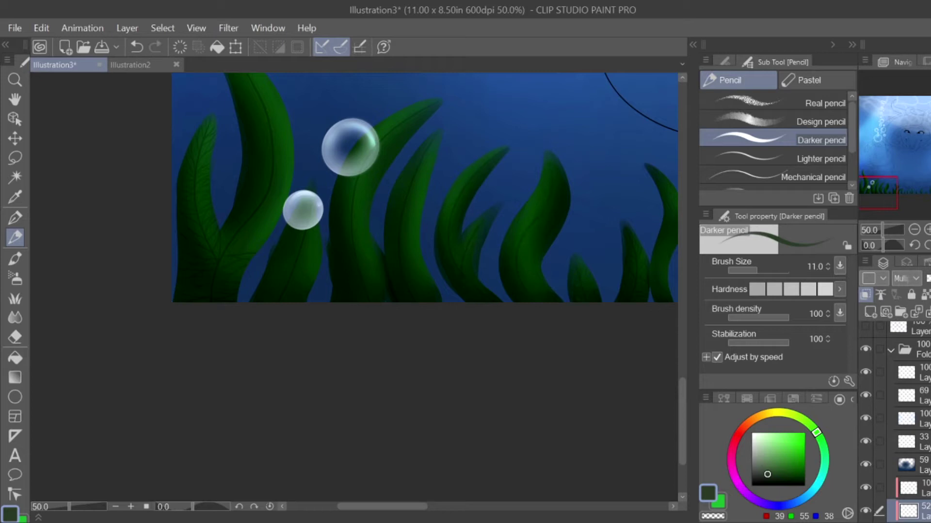
pyautogui.hscroll(5, 354, 193)
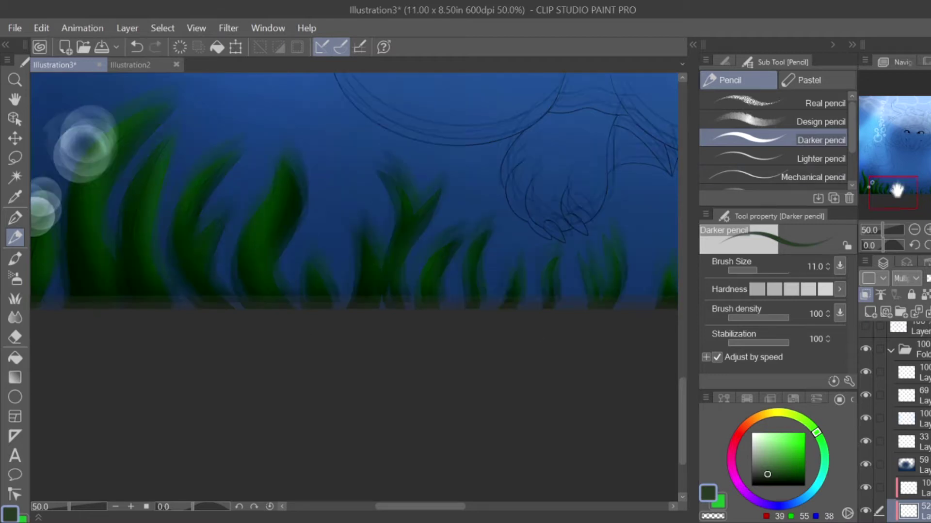
pyautogui.hscroll(4, 360, 261)
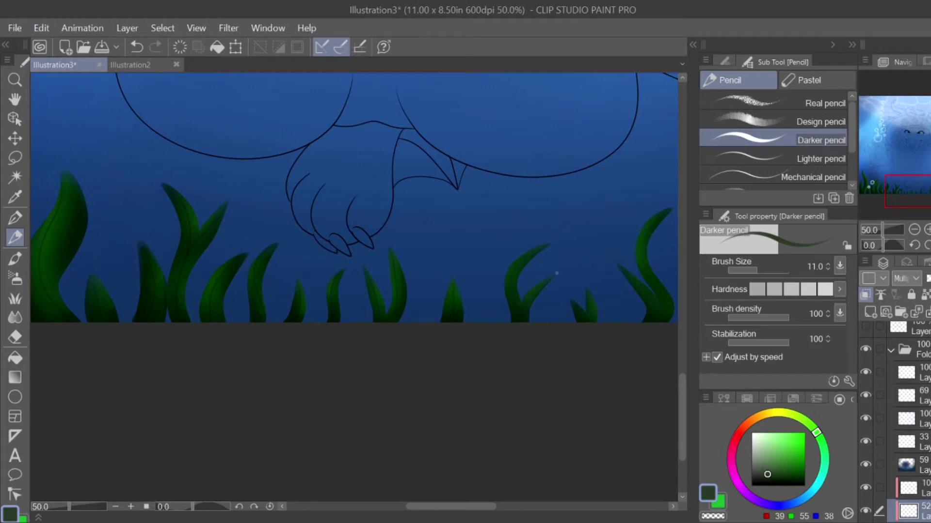
# Step: Soften the overlap in the tiny paired strand with Blur and draw central veins on the curved and forked strands right of the foot
pyautogui.press('j')
pyautogui.hotkey('ctrl', 'alt', '0')
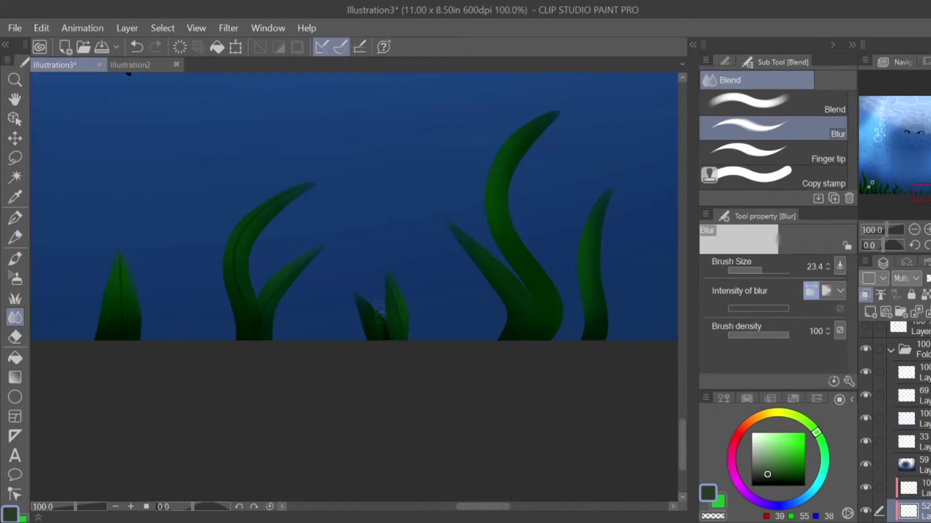
pyautogui.click(16, 238)
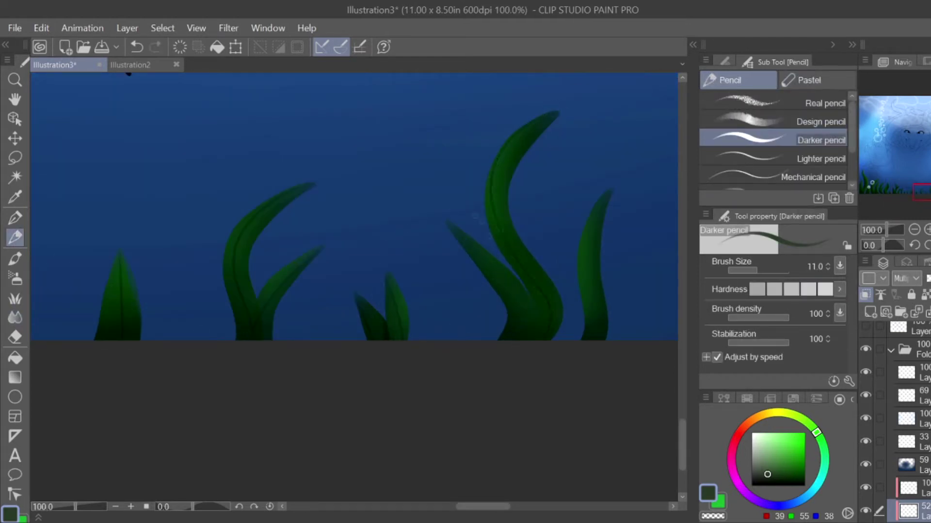
pyautogui.hotkey('ctrl', 'z')
pyautogui.hscroll(5, 354, 206)
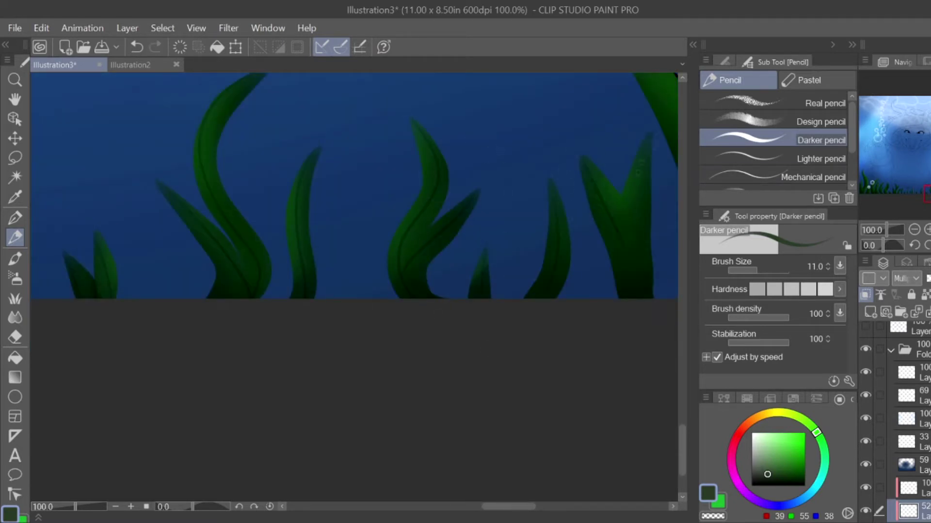
pyautogui.scroll(3, 354, 206)
pyautogui.hotkey('ctrl', 'z')
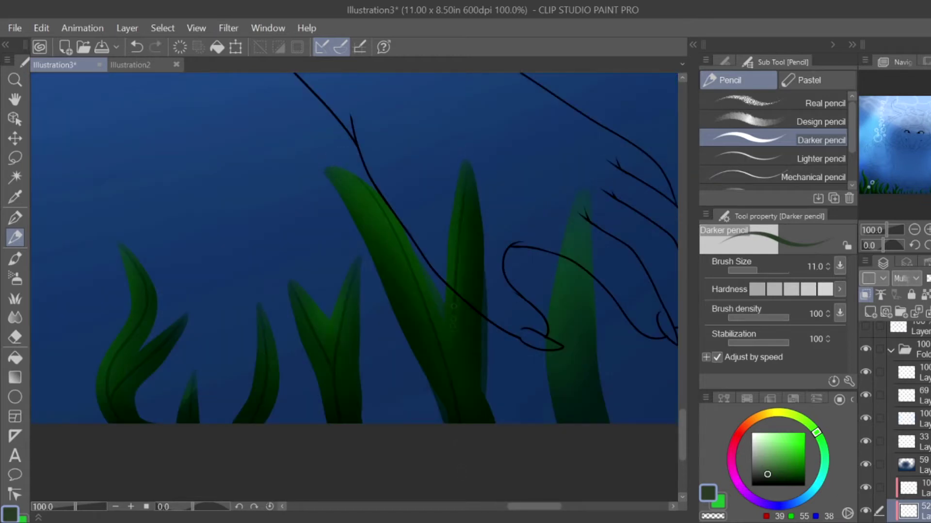
# Step: Draw central veins along both branches of the large forked strand right of the creature's hand, undoing misplaced strokes and blurring its shaded edge
pyautogui.scroll(-1, 405, 171)
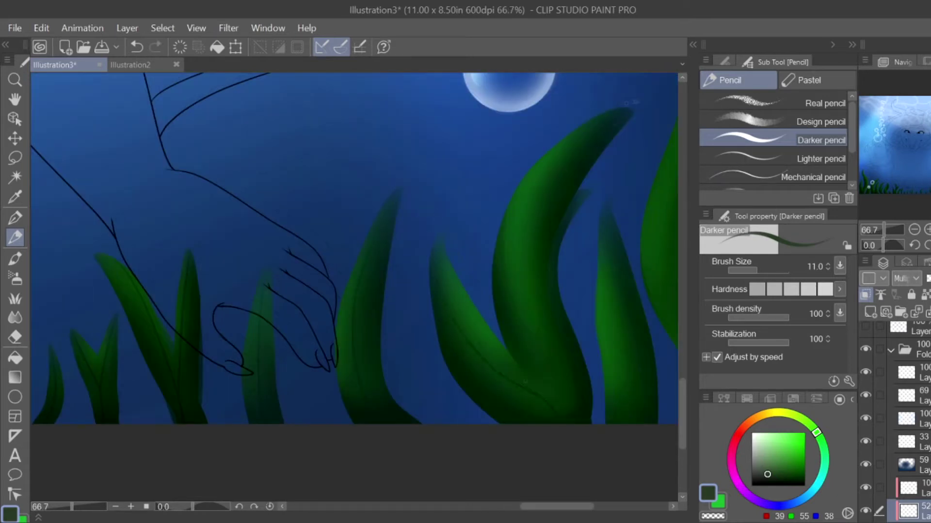
pyautogui.hotkey('ctrl', 'z')
pyautogui.moveTo(513, 378); pyautogui.dragTo(577, 131)
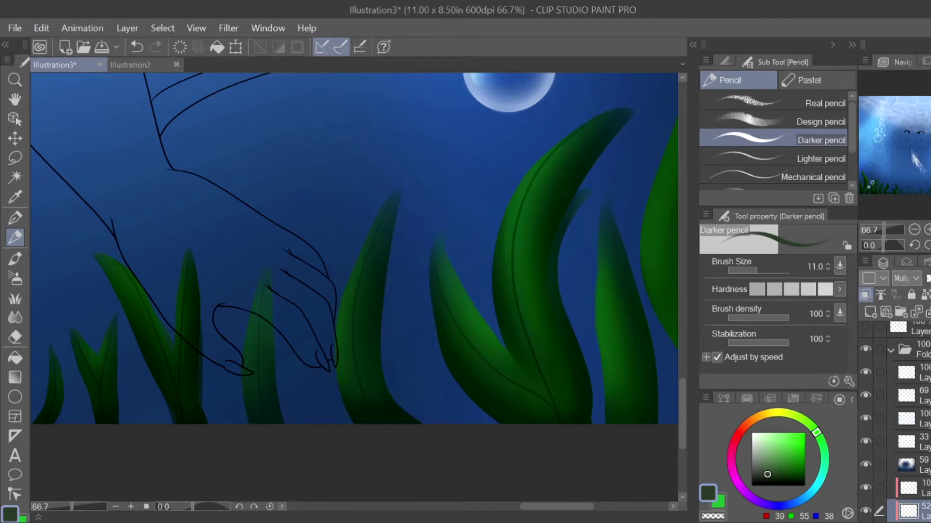
pyautogui.moveTo(589, 181); pyautogui.dragTo(327, 154)
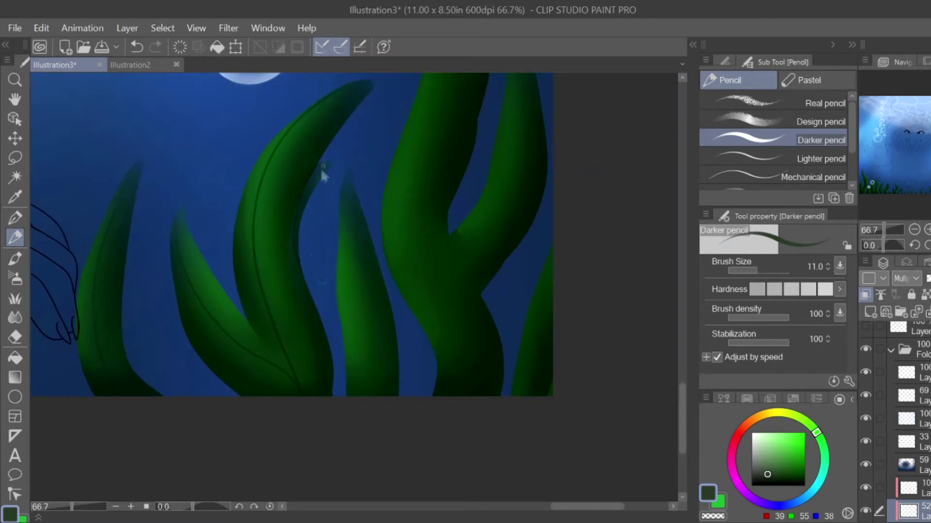
pyautogui.hotkey('ctrl', 'z')
pyautogui.press('j')
pyautogui.moveTo(293, 277); pyautogui.dragTo(322, 385)
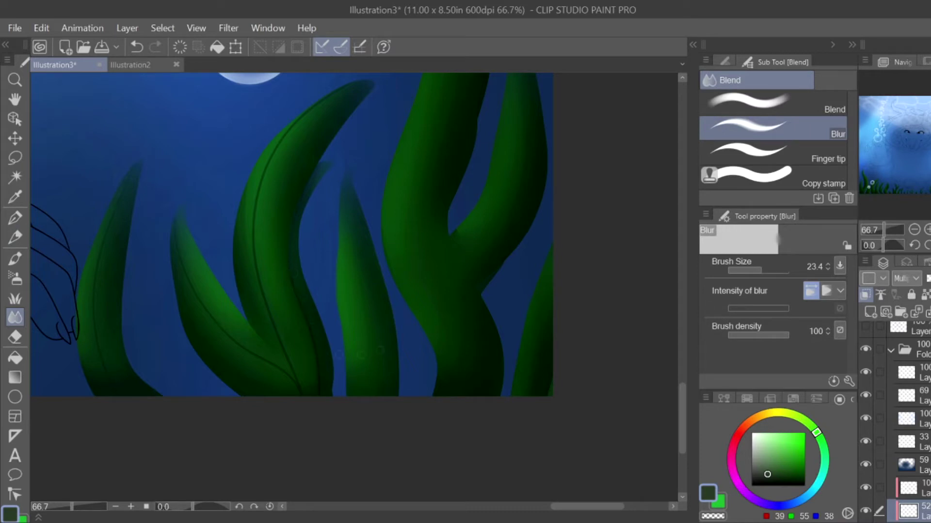
# Step: Draw central veins on the tall branching strand beneath the large lower-right bubble and on the strand beside it, undoing a stray stroke
pyautogui.press('p')
pyautogui.hotkey('ctrl', '-')
pyautogui.scroll(3, 301, 283)
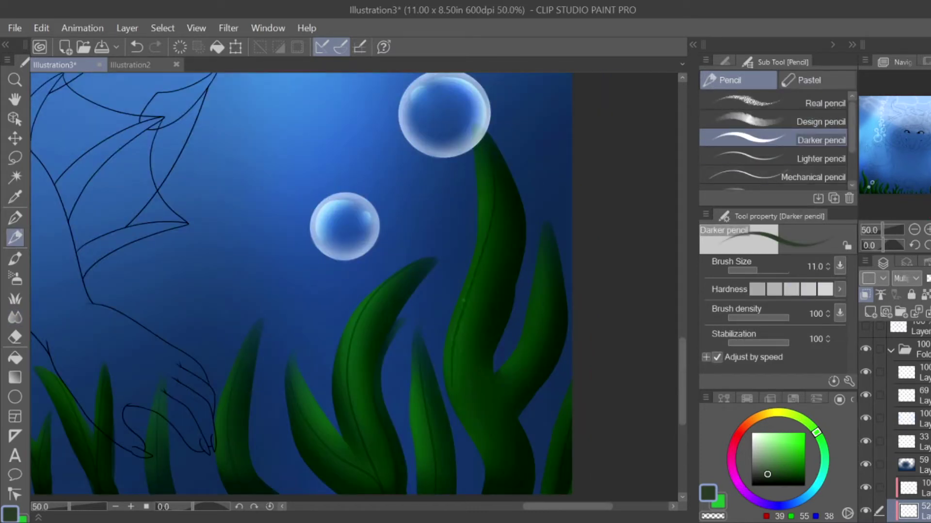
pyautogui.hotkey('ctrl', 'z')
pyautogui.scroll(-4, 562, 175)
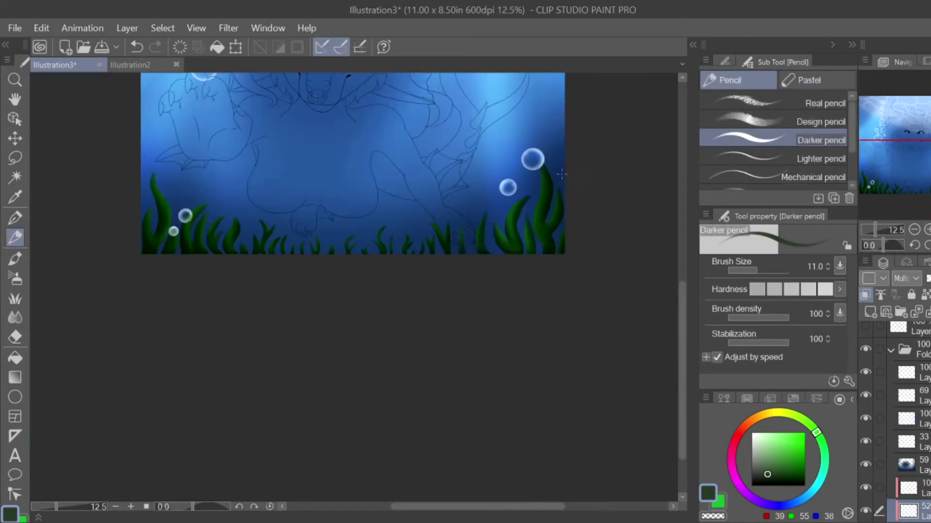
# Step: Touch up the lower-left strands with the Darker pencil and soften the overlap beside the small forked strand with Blur
pyautogui.scroll(3, 561, 174)
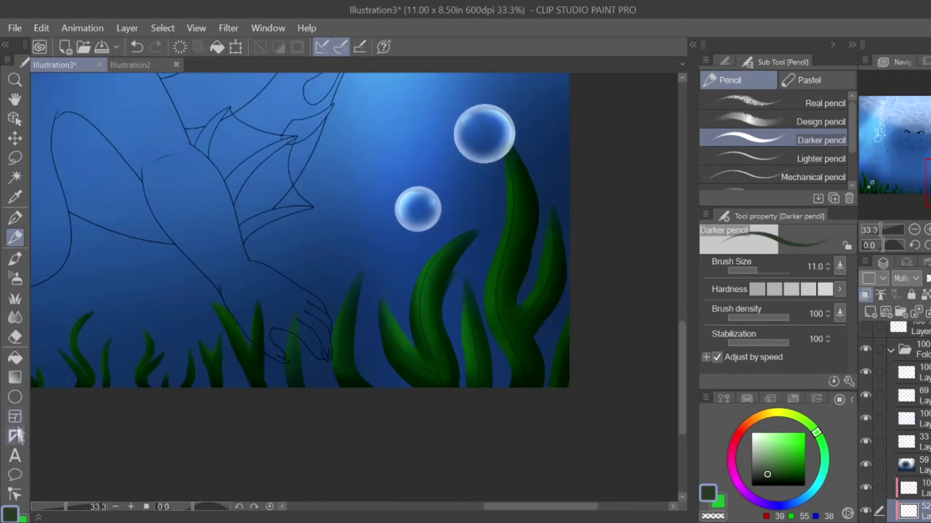
pyautogui.click(878, 194)
pyautogui.click(15, 337)
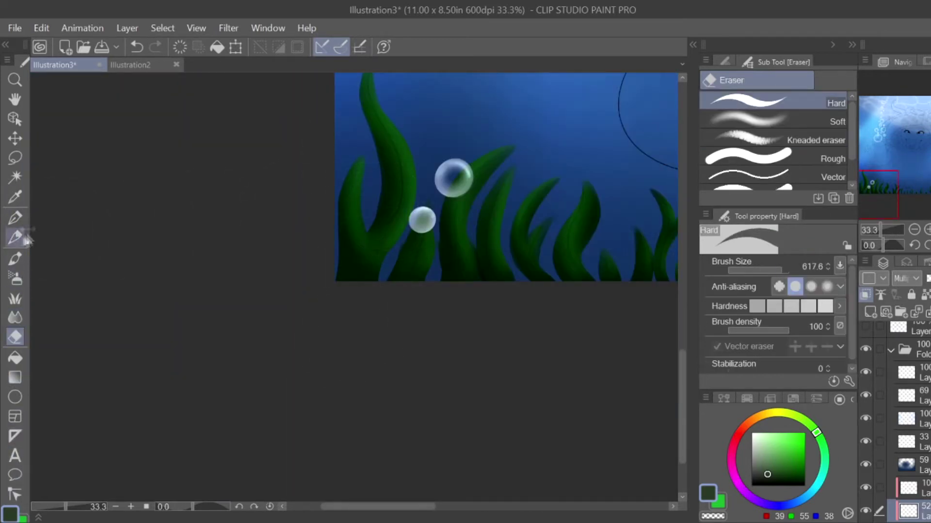
pyautogui.press('p')
pyautogui.moveTo(878, 193); pyautogui.dragTo(880, 191)
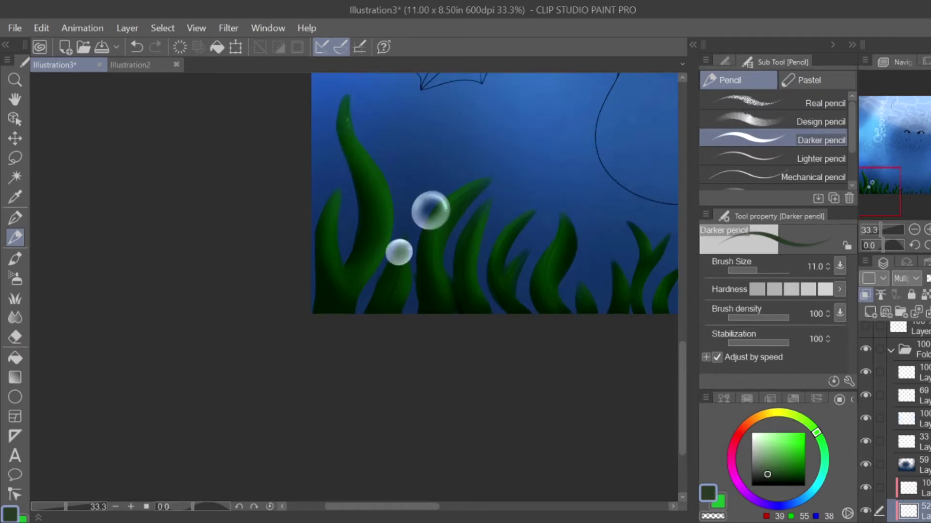
pyautogui.scroll(2, 575, 254)
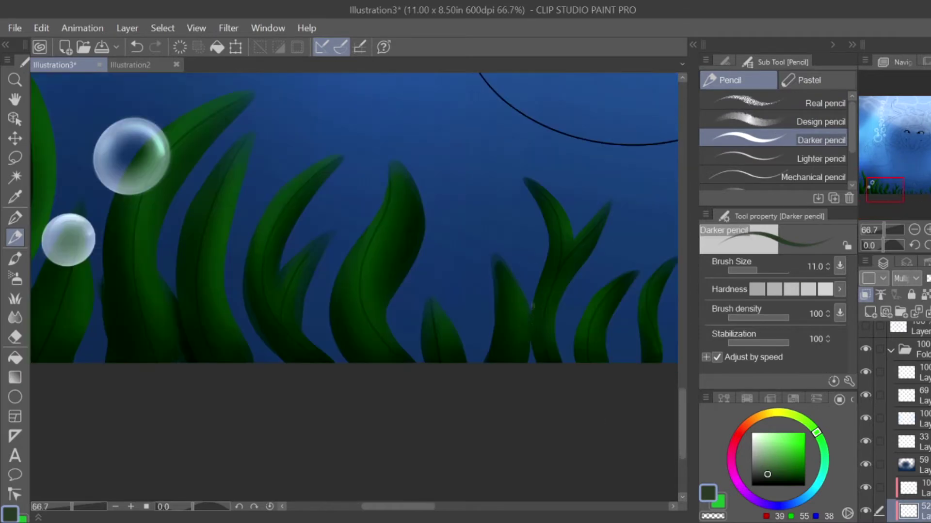
pyautogui.press('j')
pyautogui.scroll(-5, 310, 367)
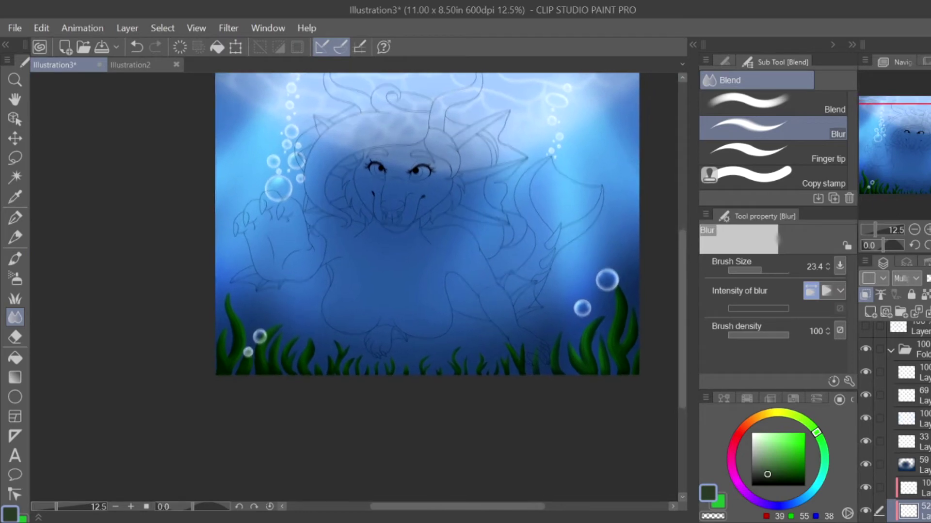
# Step: On the layer beneath the seaweed, paint near-black strands behind the lower-left clump with the Darker pencil at size 115.3
pyautogui.scroll(-2, 865, 487)
pyautogui.click(907, 488)
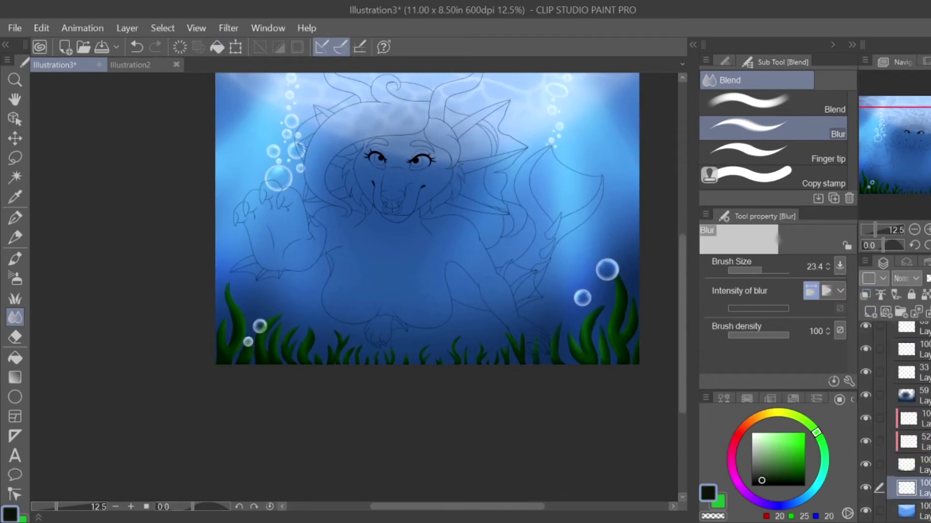
pyautogui.press('p')
pyautogui.hotkey('ctrl', '+')
pyautogui.hotkey('ctrl', '+')
pyautogui.moveTo(776, 270); pyautogui.dragTo(771, 270)
pyautogui.moveTo(79, 458); pyautogui.dragTo(199, 266)
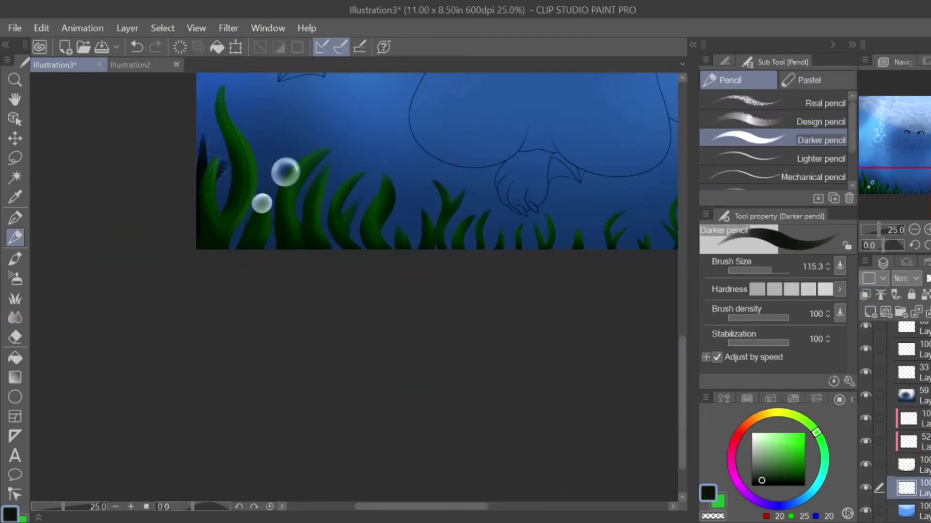
pyautogui.moveTo(274, 213)
pyautogui.mouseDown()
pyautogui.moveTo(325, 163)
pyautogui.moveTo(327, 240)
pyautogui.moveTo(381, 153)
pyautogui.mouseUp()
pyautogui.hotkey('ctrl', 'z')
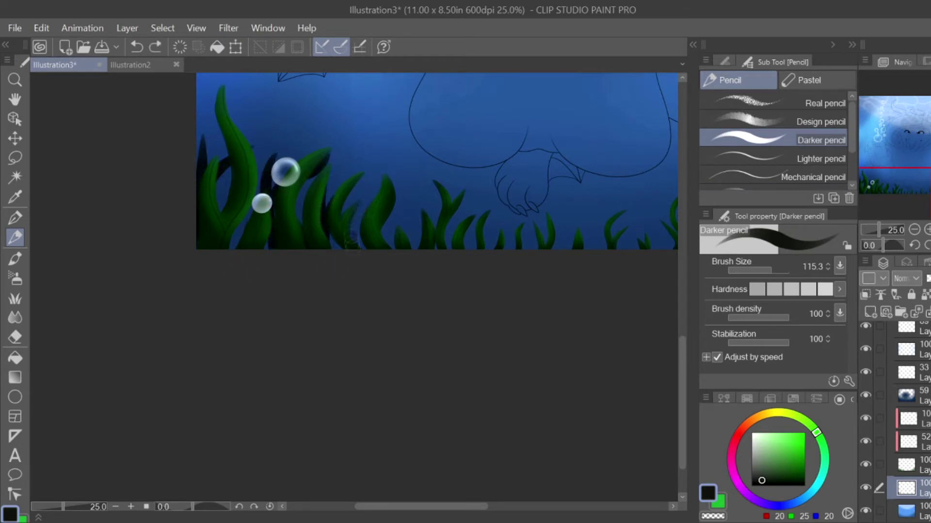
# Step: Paint dark background strands in the gaps between the green strands from the lower-left clump to the creature's foot
pyautogui.moveTo(353, 242); pyautogui.dragTo(378, 167)
pyautogui.moveTo(387, 246)
pyautogui.mouseDown()
pyautogui.moveTo(414, 167)
pyautogui.moveTo(429, 187)
pyautogui.mouseUp()
pyautogui.moveTo(484, 254)
pyautogui.mouseDown()
pyautogui.moveTo(508, 262)
pyautogui.moveTo(512, 221)
pyautogui.mouseUp()
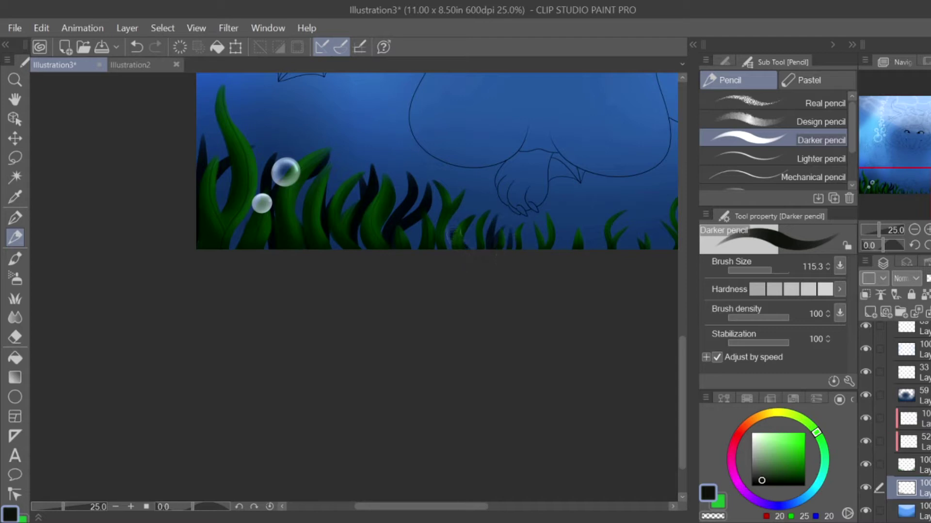
pyautogui.moveTo(448, 245); pyautogui.dragTo(467, 211)
# Step: Paint short dark background strands between the green ones along the bottom edge from the foot to the creature's hand
pyautogui.hscroll(5, 346, 224)
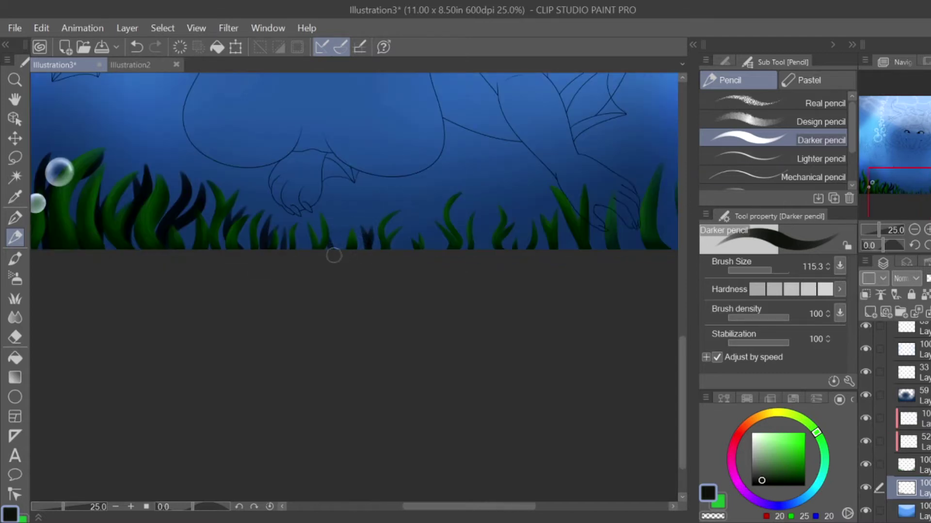
pyautogui.moveTo(304, 256); pyautogui.dragTo(306, 213)
pyautogui.moveTo(397, 269); pyautogui.dragTo(403, 218)
pyautogui.moveTo(426, 250); pyautogui.dragTo(434, 223)
pyautogui.moveTo(478, 250); pyautogui.dragTo(490, 215)
pyautogui.moveTo(520, 253); pyautogui.dragTo(523, 208)
pyautogui.moveTo(565, 257); pyautogui.dragTo(569, 218)
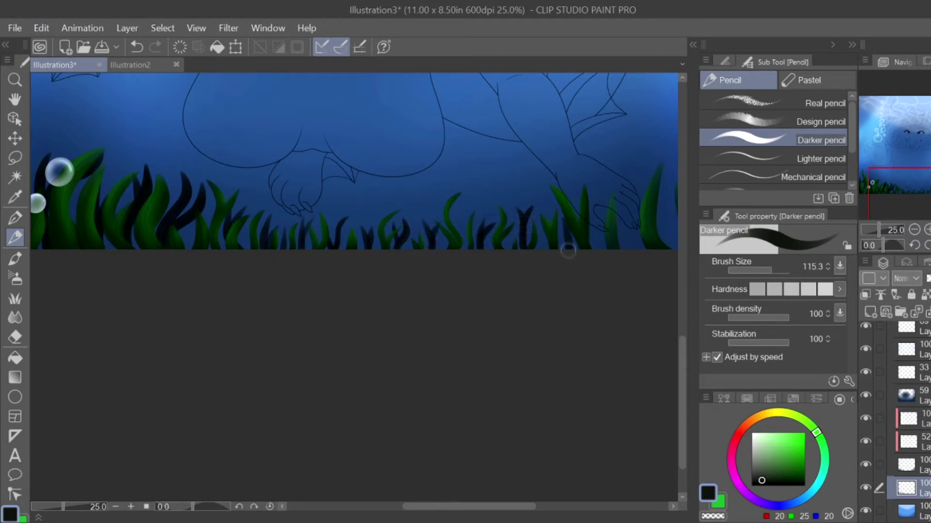
pyautogui.moveTo(597, 251); pyautogui.dragTo(599, 230)
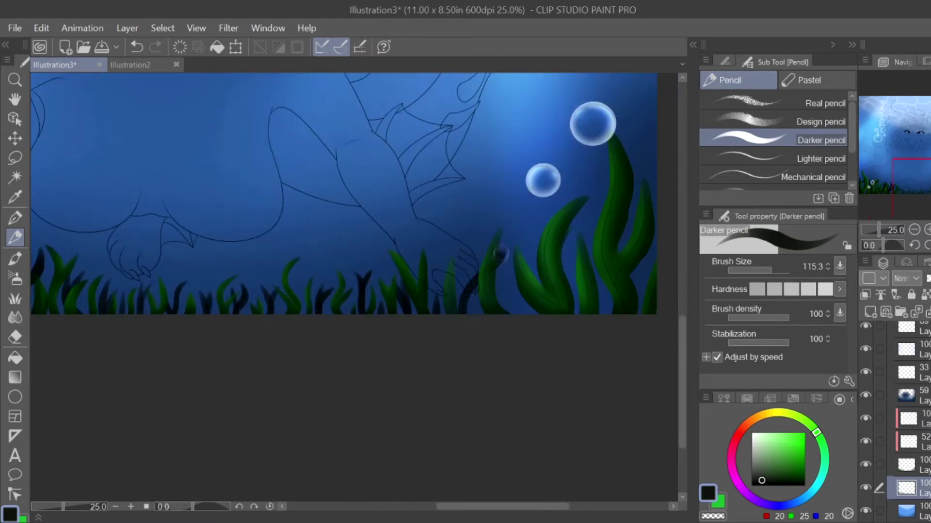
# Step: Paint curved dark strands around the single green strand just right of the creature's hand
pyautogui.moveTo(485, 272); pyautogui.dragTo(499, 224)
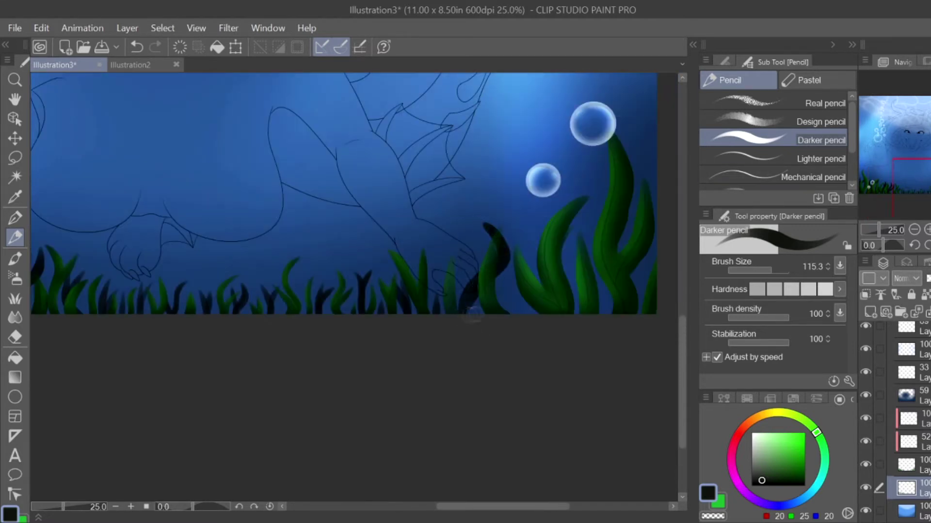
pyautogui.moveTo(506, 271); pyautogui.dragTo(496, 224)
pyautogui.moveTo(504, 310); pyautogui.dragTo(499, 252)
# Step: Paint tall dark strands behind the large lower-right seaweed, up to the big bubble and along the canvas's right edge
pyautogui.moveTo(569, 314); pyautogui.dragTo(587, 196)
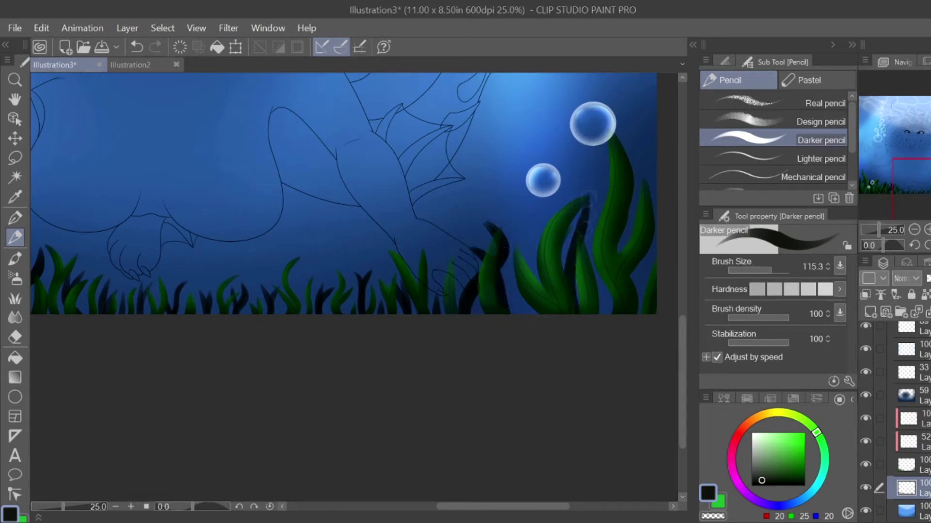
pyautogui.moveTo(589, 248); pyautogui.dragTo(601, 169)
pyautogui.moveTo(645, 304); pyautogui.dragTo(639, 130)
pyautogui.moveTo(652, 262); pyautogui.dragTo(632, 129)
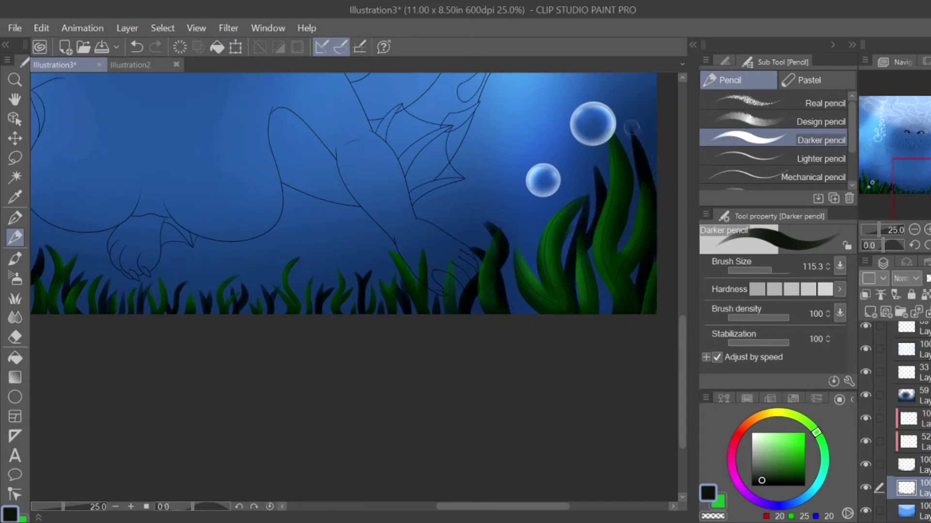
pyautogui.moveTo(655, 193); pyautogui.dragTo(655, 143)
# Step: Fill the remaining gaps along the middle of the bottom edge with more short dark strands
pyautogui.scroll(-5, 625, 298)
pyautogui.scroll(5, 625, 298)
pyautogui.scroll(-5, 436, 243)
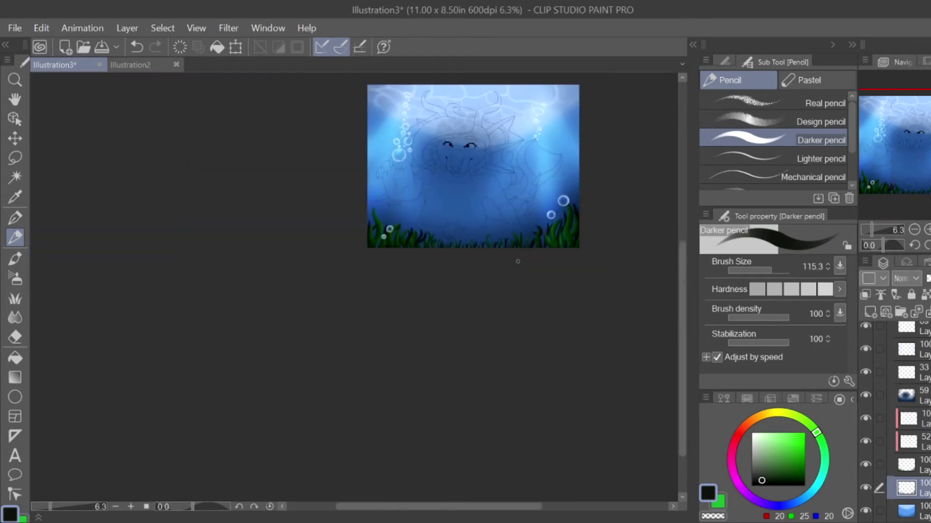
pyautogui.scroll(6, 315, 208)
pyautogui.moveTo(278, 247); pyautogui.dragTo(272, 213)
pyautogui.moveTo(407, 247); pyautogui.dragTo(402, 224)
pyautogui.moveTo(436, 248); pyautogui.dragTo(426, 189)
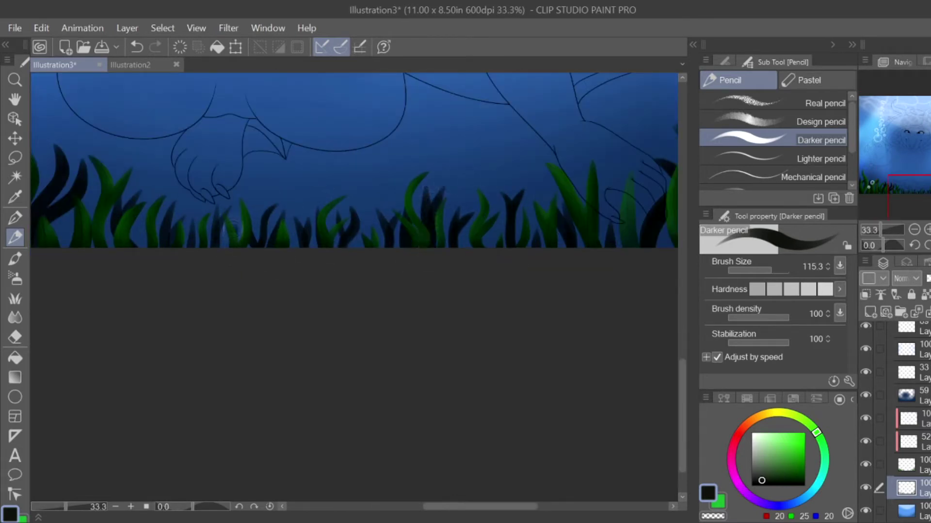
pyautogui.moveTo(240, 239); pyautogui.dragTo(249, 203)
pyautogui.moveTo(485, 247); pyautogui.dragTo(495, 193)
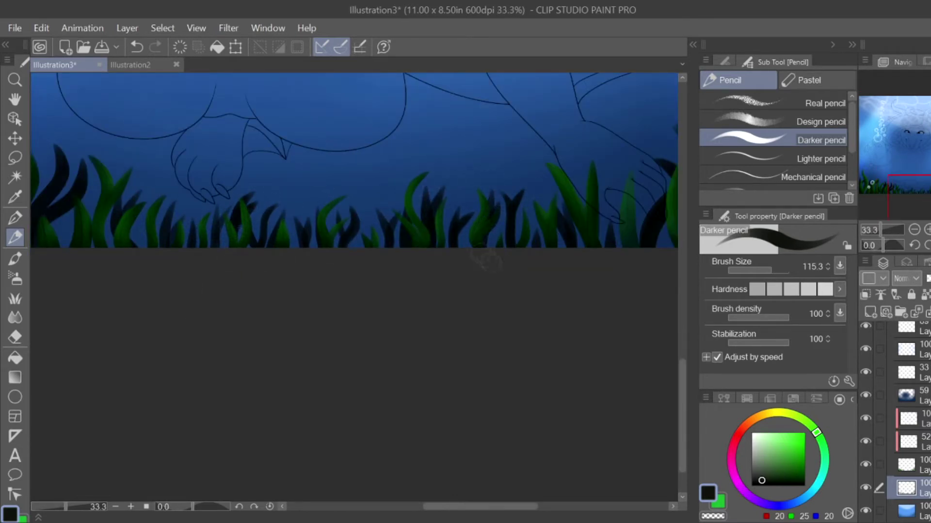
# Step: Add a taller dark strand at the canvas's left edge beside the tall green one and review the whole picture
pyautogui.scroll(-5, 354, 160)
pyautogui.scroll(5, 104, 137)
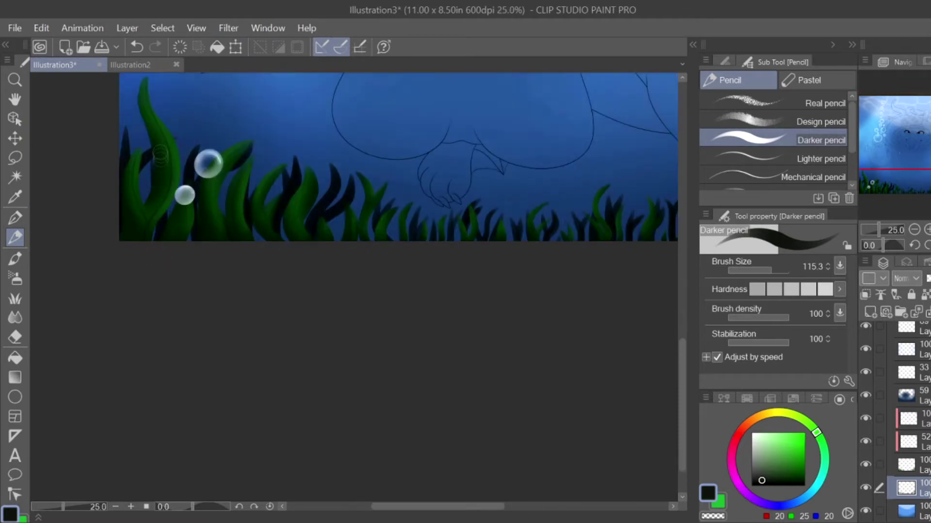
pyautogui.scroll(-2, 104, 138)
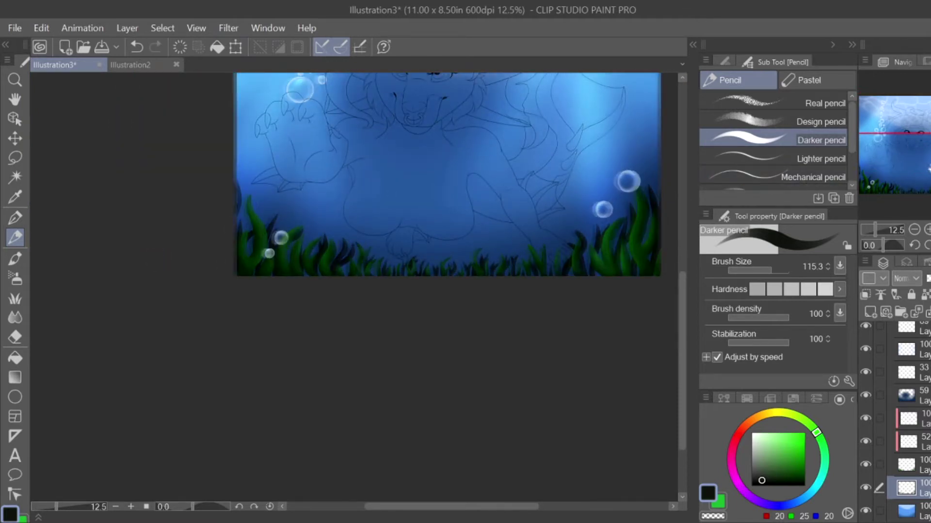
pyautogui.scroll(-3, 631, 164)
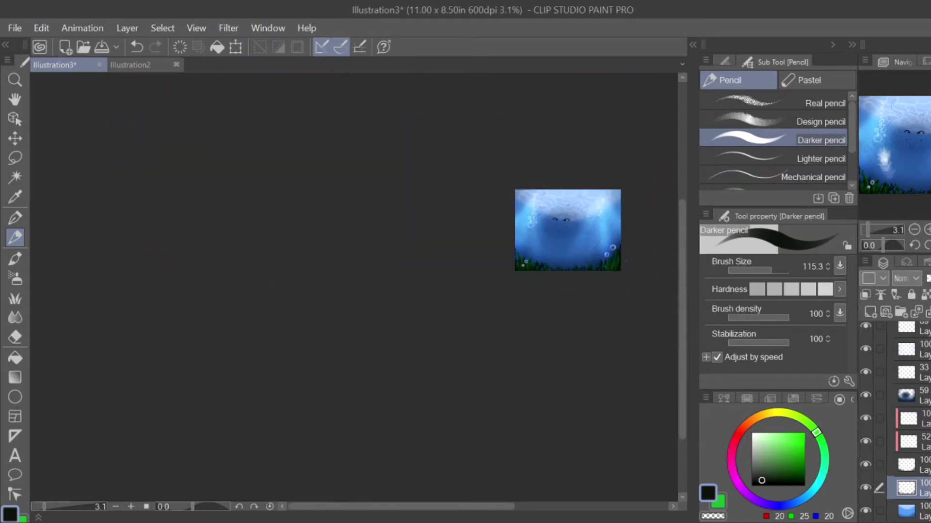
pyautogui.scroll(1, 923, 148)
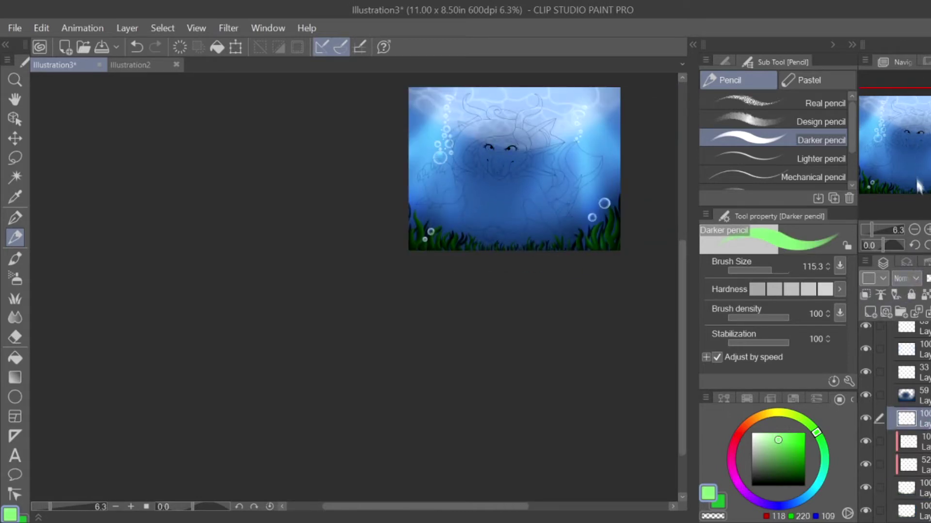
# Step: Brush light green over the seaweed in both lower corners on a clipped Overlay layer with the pencil at size 730.5, and soften it with Blur
pyautogui.click(921, 418)
pyautogui.click(782, 270)
pyautogui.moveTo(414, 219); pyautogui.dragTo(427, 247)
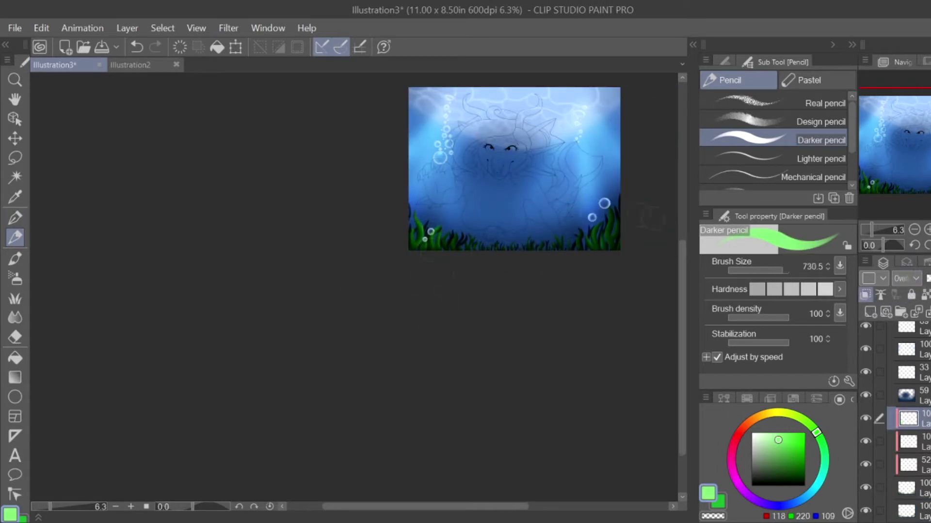
pyautogui.moveTo(611, 208); pyautogui.dragTo(596, 245)
pyautogui.press('j')
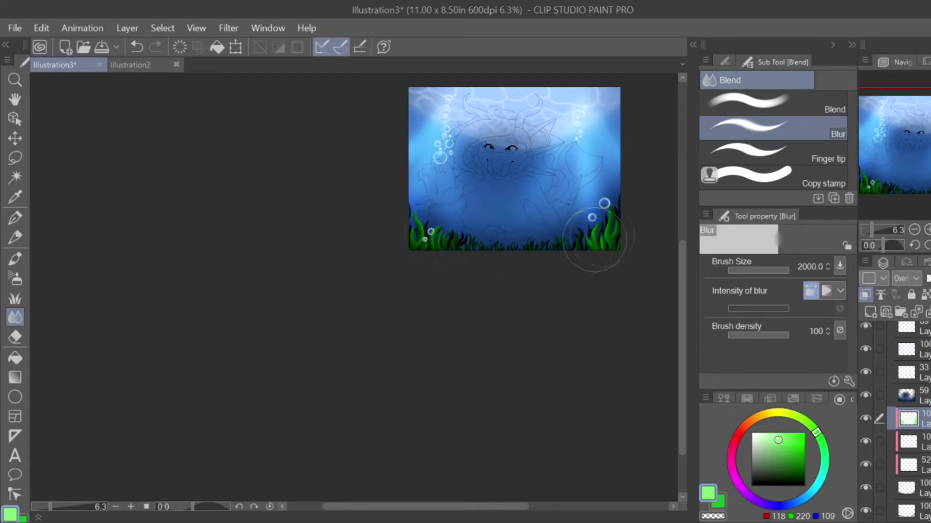
# Step: Brush light green on a layer clipped to the dark background strands, blur it, and set it to an Add blend mode at 33% opacity
pyautogui.click(911, 487)
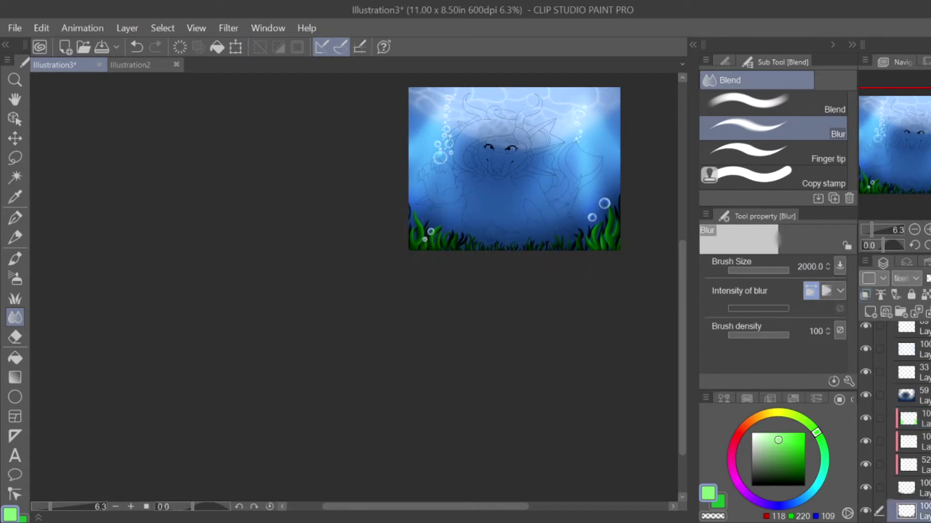
pyautogui.click(906, 512)
pyautogui.press('p')
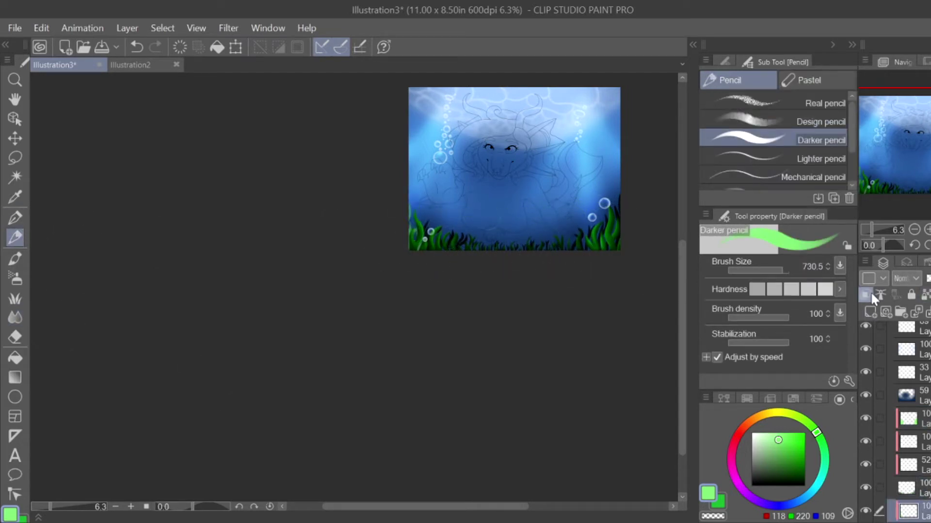
pyautogui.press('j')
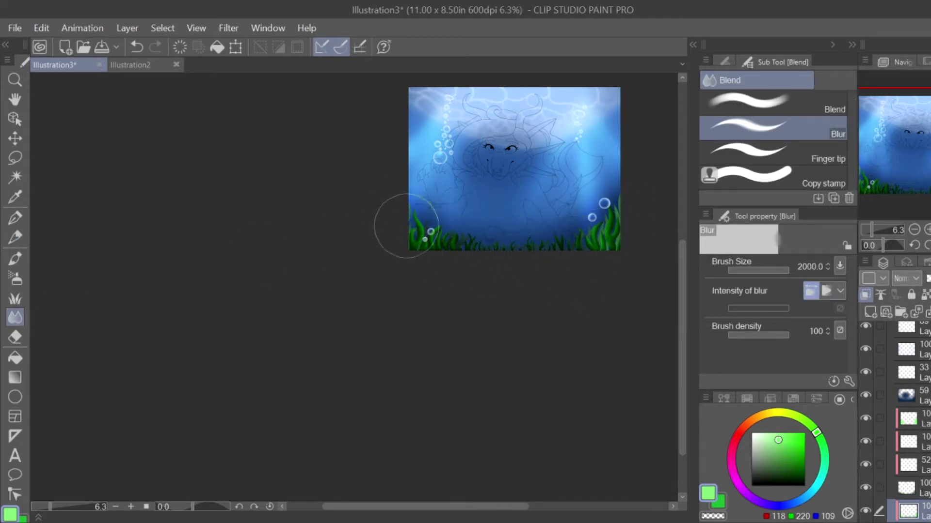
pyautogui.moveTo(602, 235); pyautogui.dragTo(583, 241)
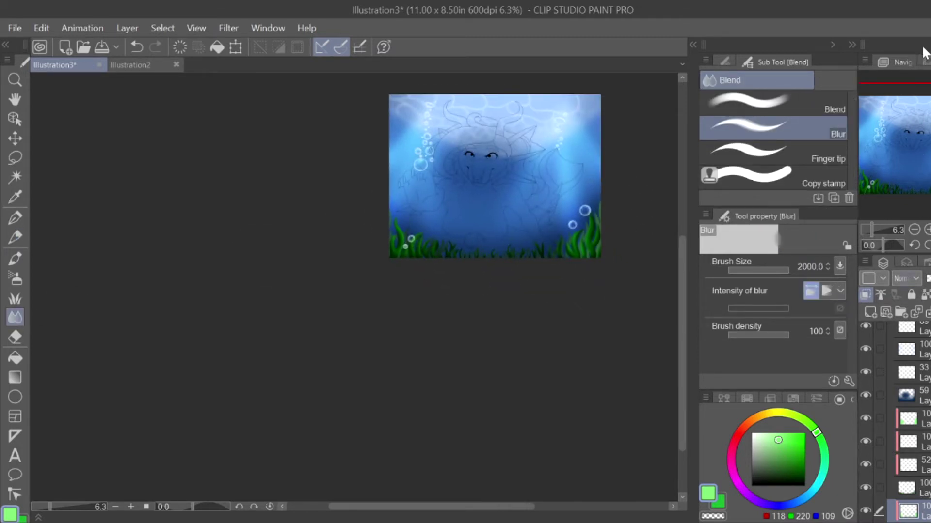
pyautogui.scroll(-3, 906, 417)
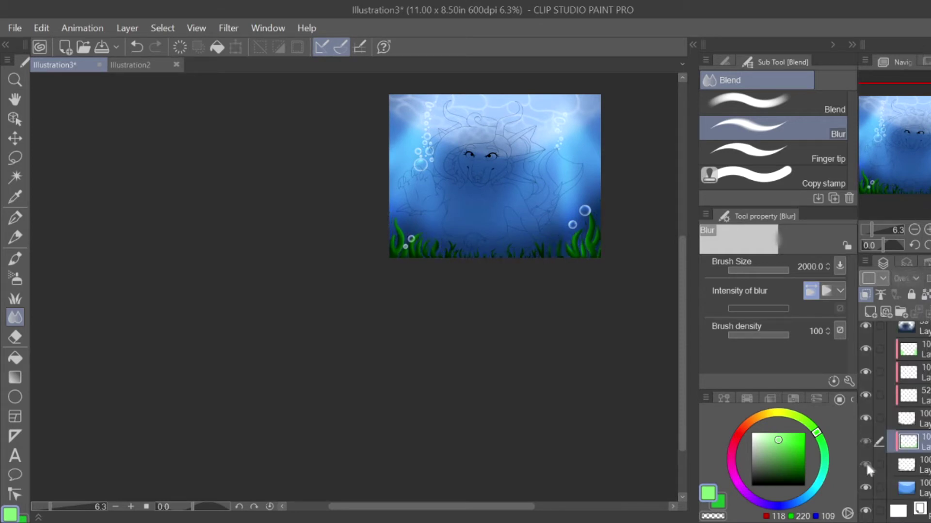
pyautogui.scroll(-1, 916, 280)
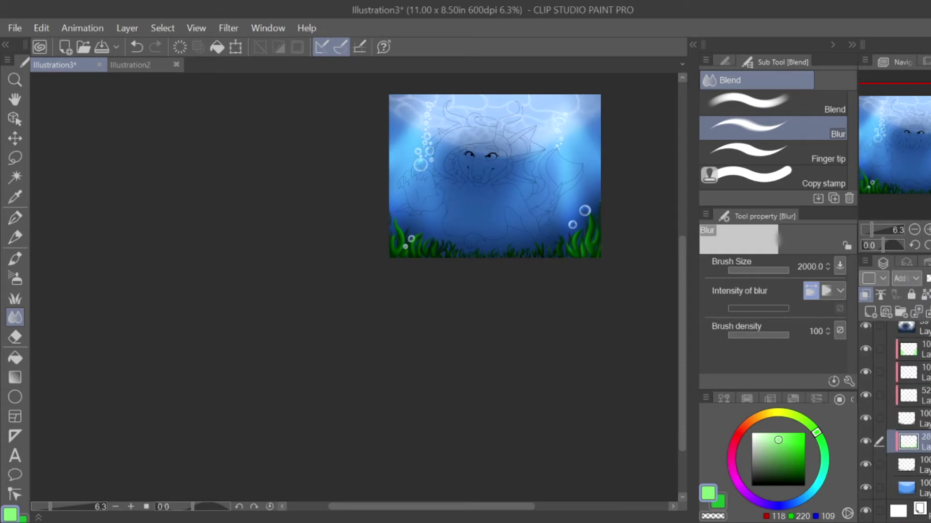
# Step: Draw thin dark center veins on the background strands in the lower-left corner with the pencil at size 11 on another clipped layer
pyautogui.click(907, 465)
pyautogui.press('p')
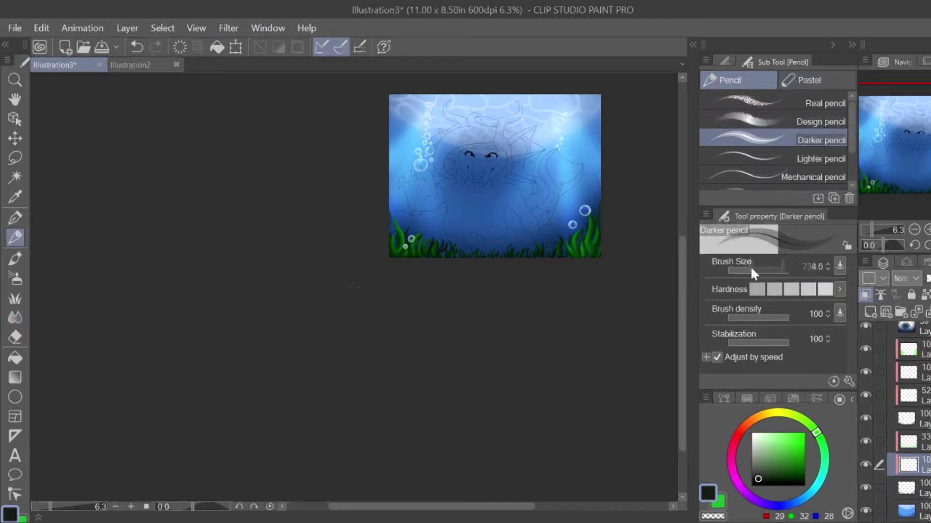
pyautogui.scroll(5, 354, 287)
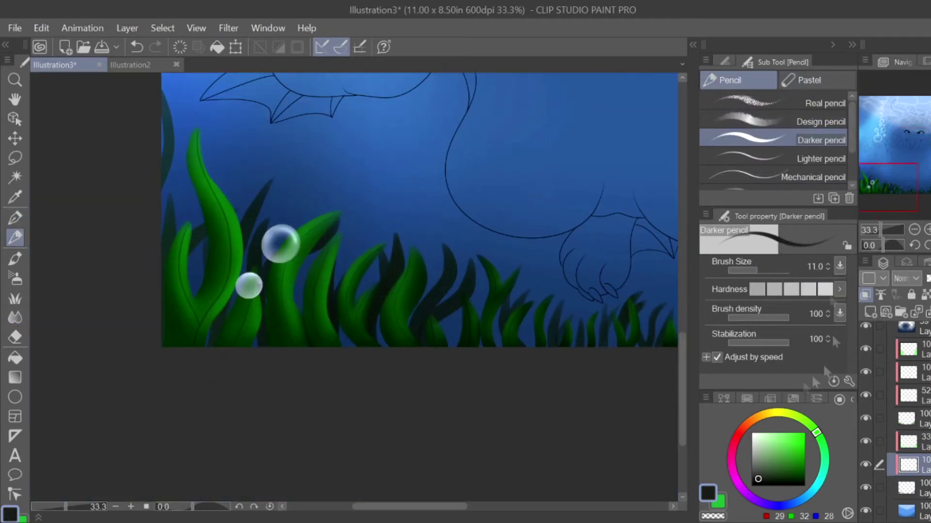
pyautogui.scroll(1, 440, 208)
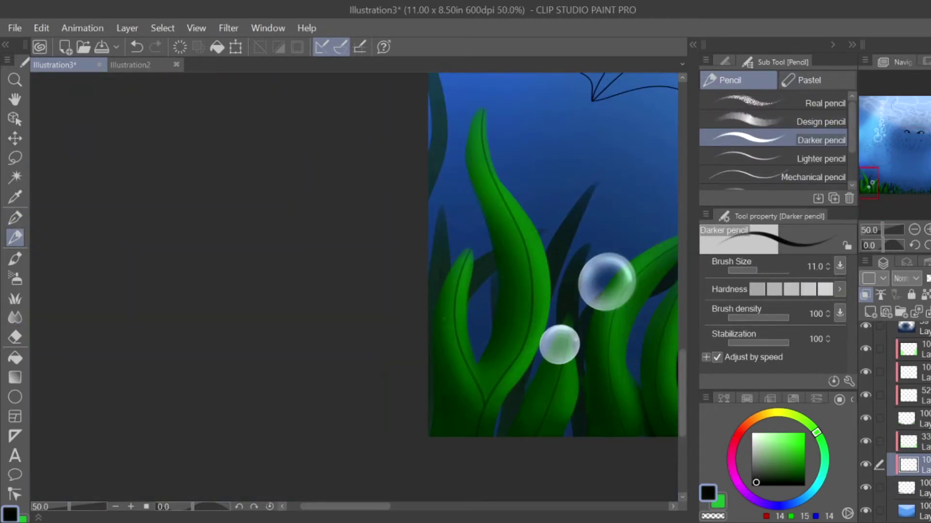
pyautogui.scroll(3, 553, 286)
pyautogui.moveTo(606, 349); pyautogui.dragTo(472, 215)
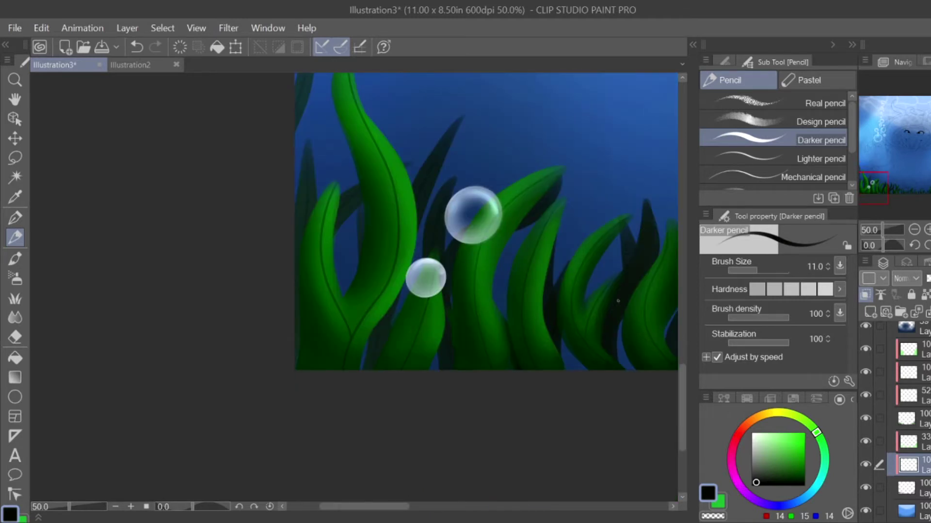
pyautogui.moveTo(618, 301); pyautogui.dragTo(371, 282)
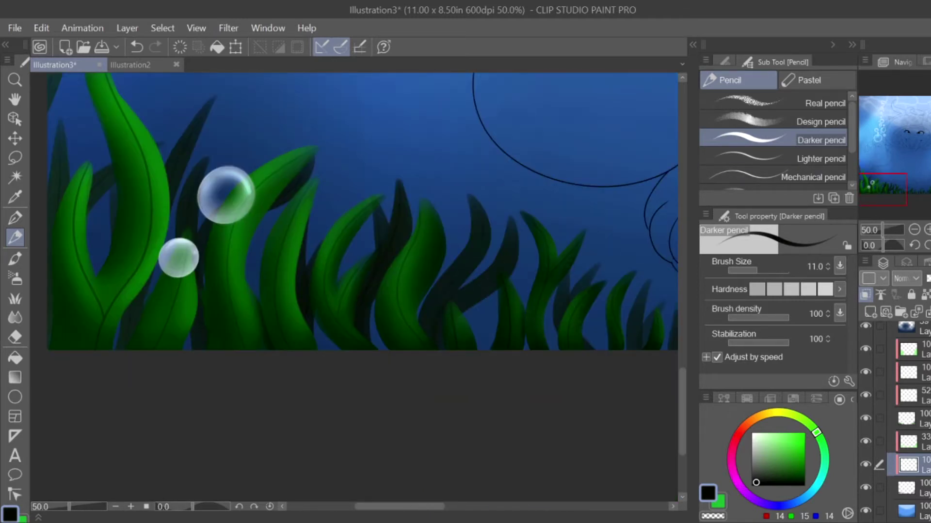
# Step: Continue the thin dark veins on the short background strands along the middle of the bottom edge, with the vein layer set to Overlay
pyautogui.moveTo(437, 242); pyautogui.dragTo(296, 189)
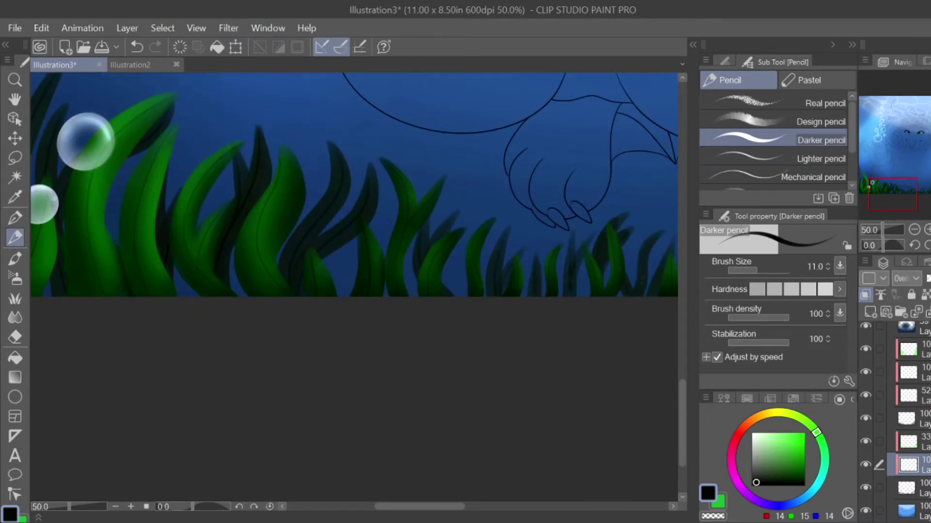
pyautogui.moveTo(505, 218); pyautogui.dragTo(198, 253)
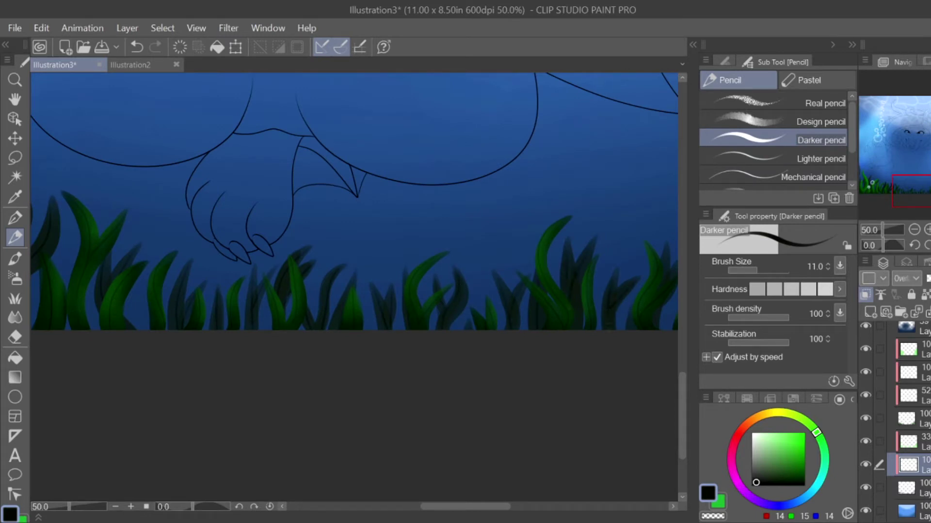
pyautogui.moveTo(465, 219); pyautogui.dragTo(195, 178)
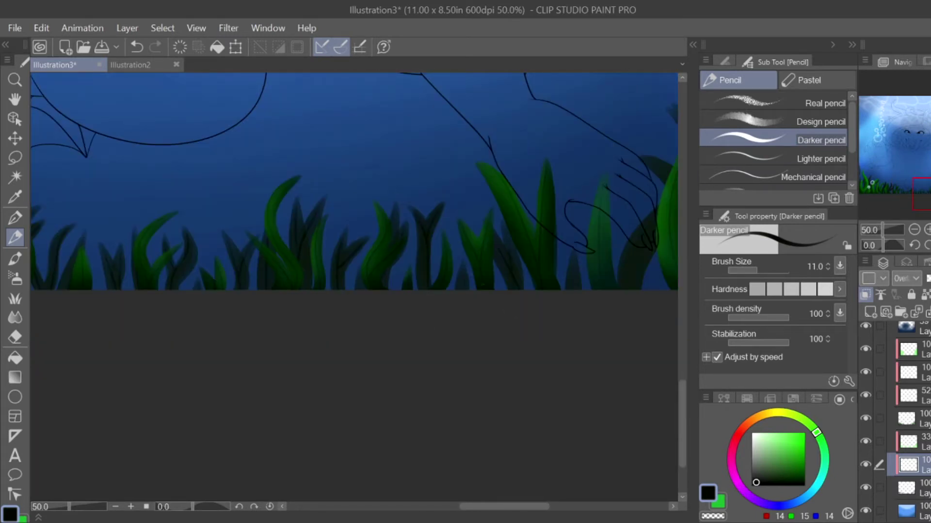
# Step: Draw matching dark veins on the tall background strands around the lower-right seaweed and along the canvas's right edge
pyautogui.moveTo(606, 218); pyautogui.dragTo(344, 286)
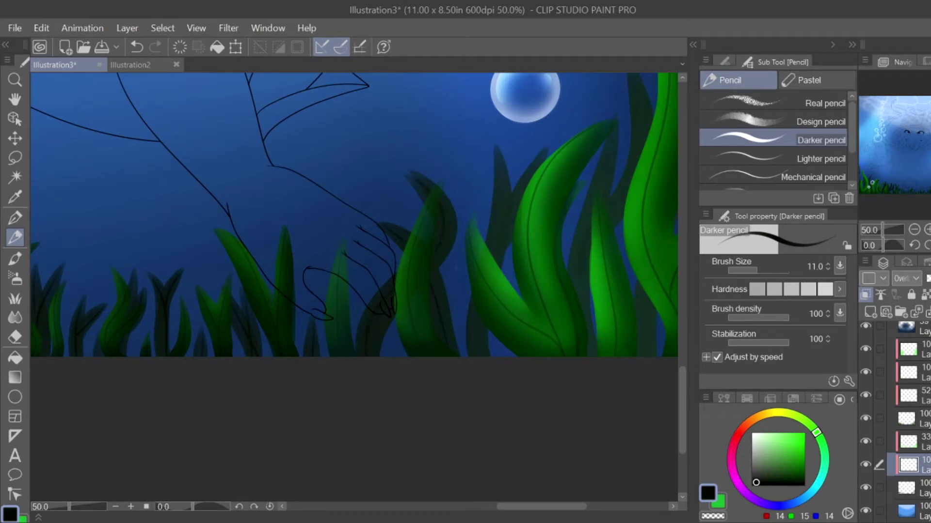
pyautogui.moveTo(499, 176); pyautogui.dragTo(495, 249)
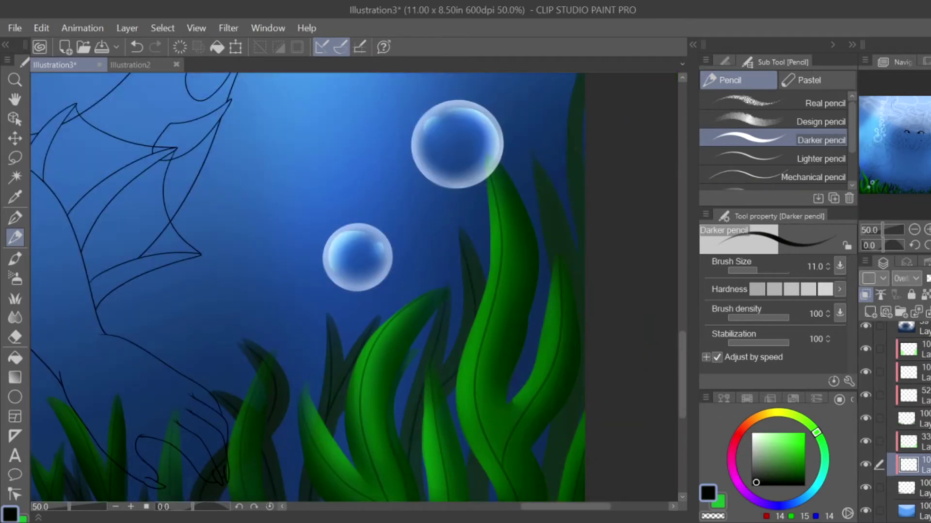
pyautogui.moveTo(310, 291); pyautogui.dragTo(248, 120)
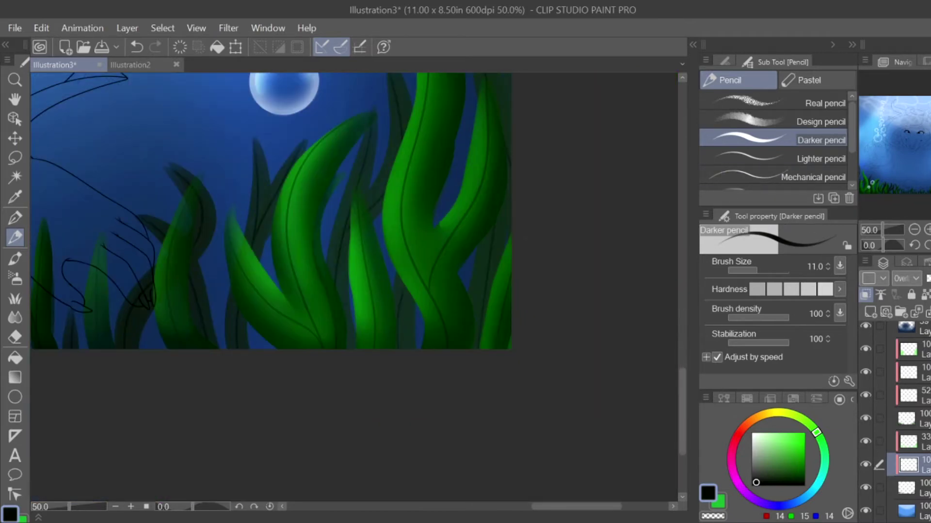
# Step: Paint a dark green band along the bottom behind all the seaweed on a separate layer with the pencil at size 567.9, and blur it
pyautogui.scroll(-3, 271, 208)
pyautogui.moveTo(320, 339); pyautogui.dragTo(441, 184)
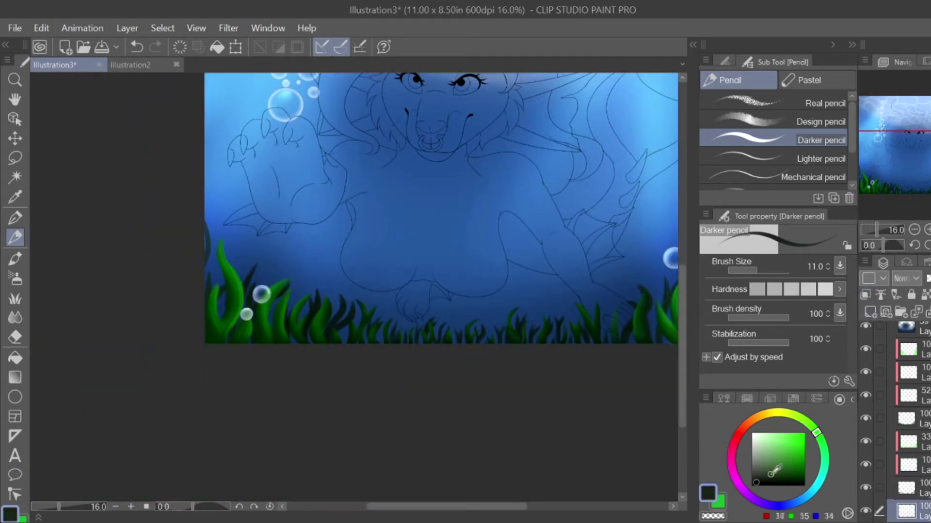
pyautogui.moveTo(175, 256); pyautogui.dragTo(99, 228)
pyautogui.moveTo(166, 219); pyautogui.dragTo(100, 228)
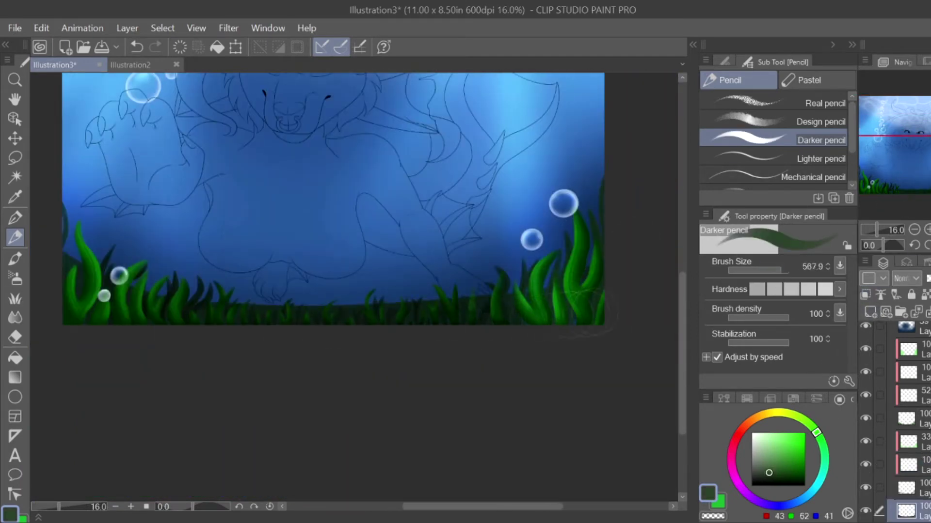
pyautogui.press('j')
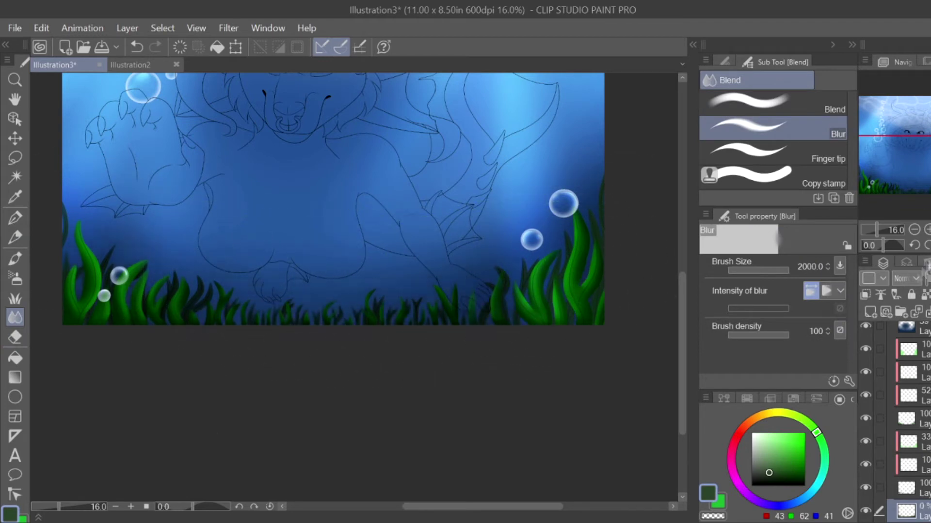
# Step: Set the dark green band's layer to Multiply at 60% opacity and check the whole picture
pyautogui.hotkey('ctrl', '-')
pyautogui.hotkey('ctrl', '-')
pyautogui.hotkey('ctrl', '-')
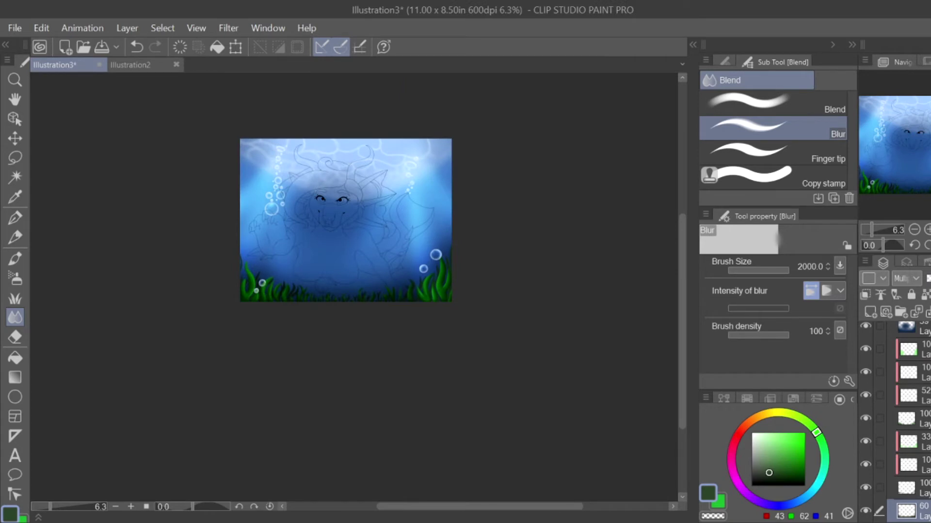
pyautogui.hotkey('ctrl', '+')
pyautogui.hotkey('ctrl', '+')
pyautogui.hotkey('ctrl', '+')
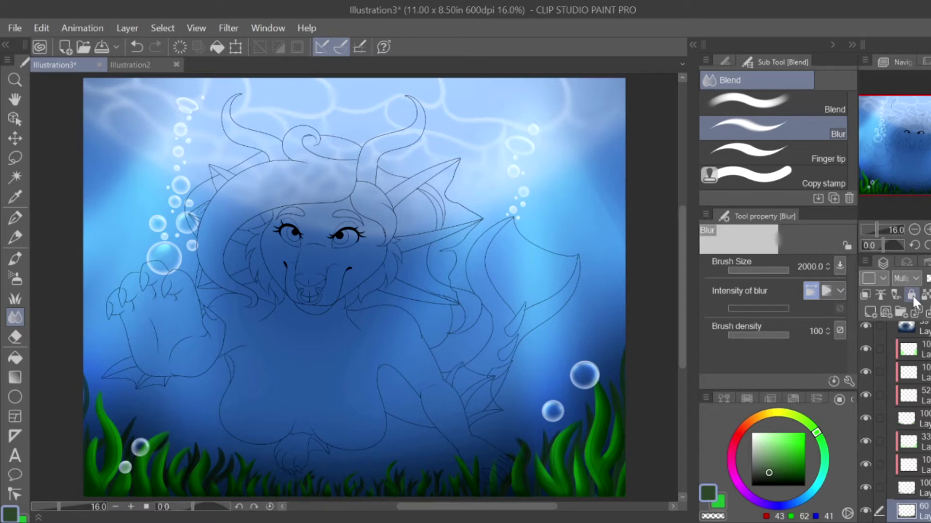
# Step: Toggle the light rays off and on for comparison, and add an empty layer above the dark vignette layer
pyautogui.scroll(5, 897, 412)
pyautogui.click(865, 425)
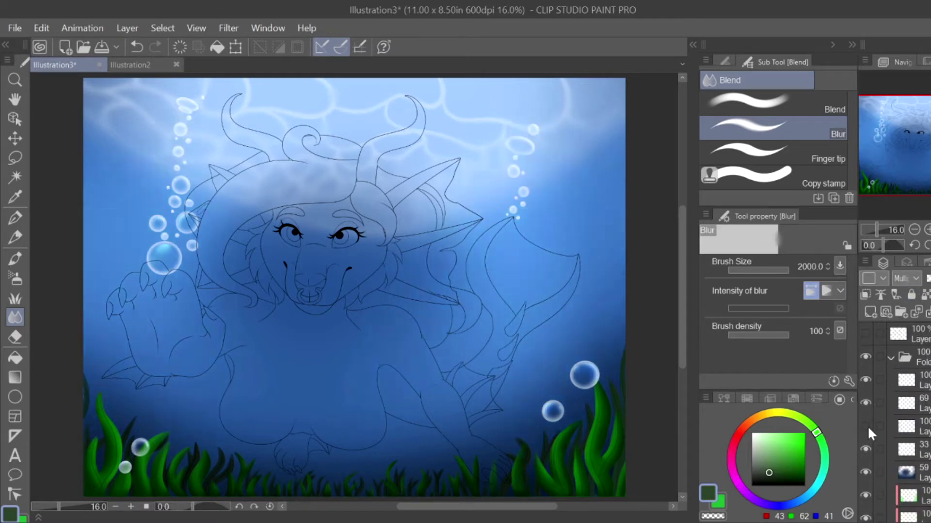
pyautogui.click(866, 426)
pyautogui.click(911, 472)
# Step: Try an orange pencil dab in the open water above the large bubble near the canvas's right edge
pyautogui.click(754, 417)
pyautogui.click(796, 438)
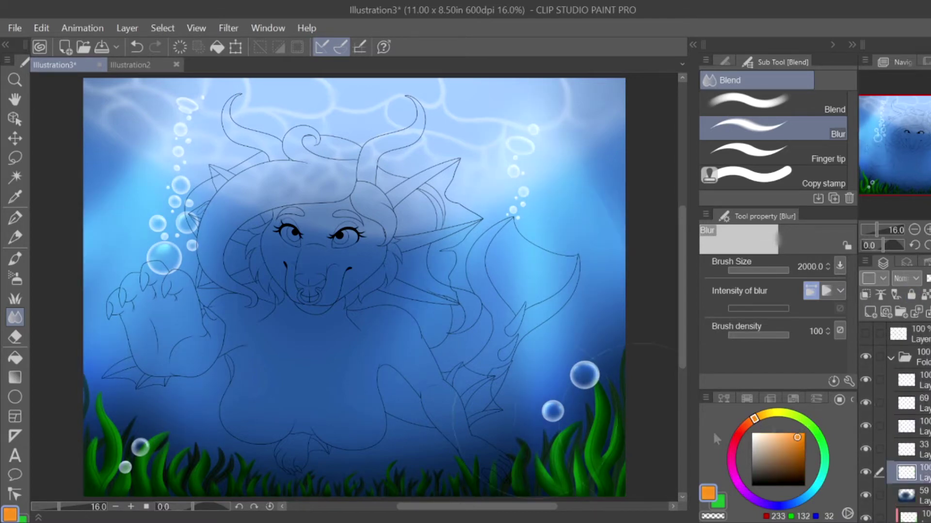
pyautogui.press('p')
pyautogui.scroll(6, 485, 243)
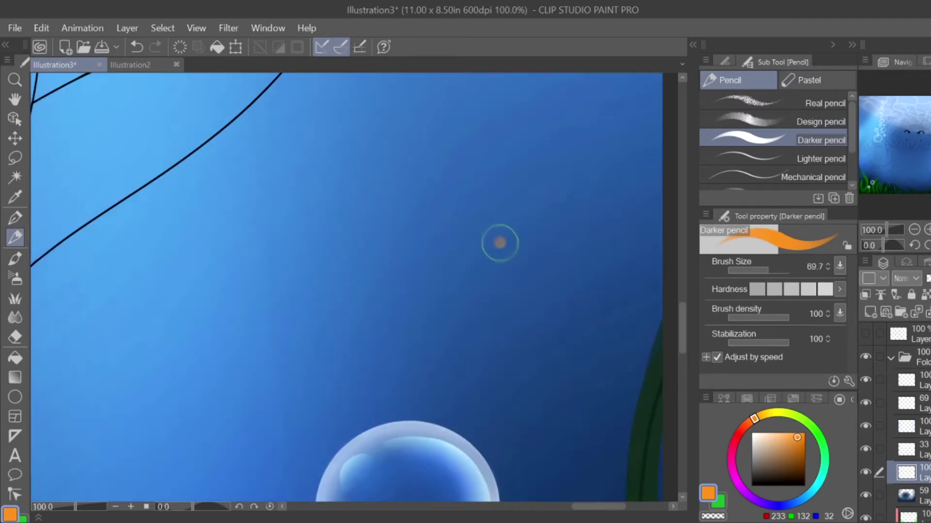
pyautogui.moveTo(500, 243); pyautogui.dragTo(501, 243)
pyautogui.hotkey('ctrl', 'z')
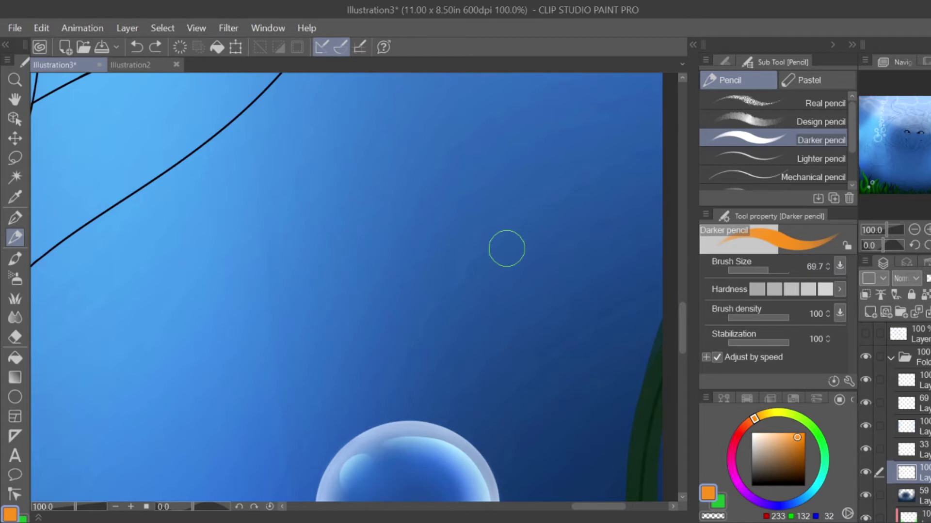
# Step: Outline a left-facing fish with mouth, tail and fins above the large right bubble in green (48, 149, 36) with the pencil at size 19.8
pyautogui.moveTo(755, 418)
pyautogui.mouseDown()
pyautogui.moveTo(782, 416)
pyautogui.moveTo(815, 431)
pyautogui.mouseUp()
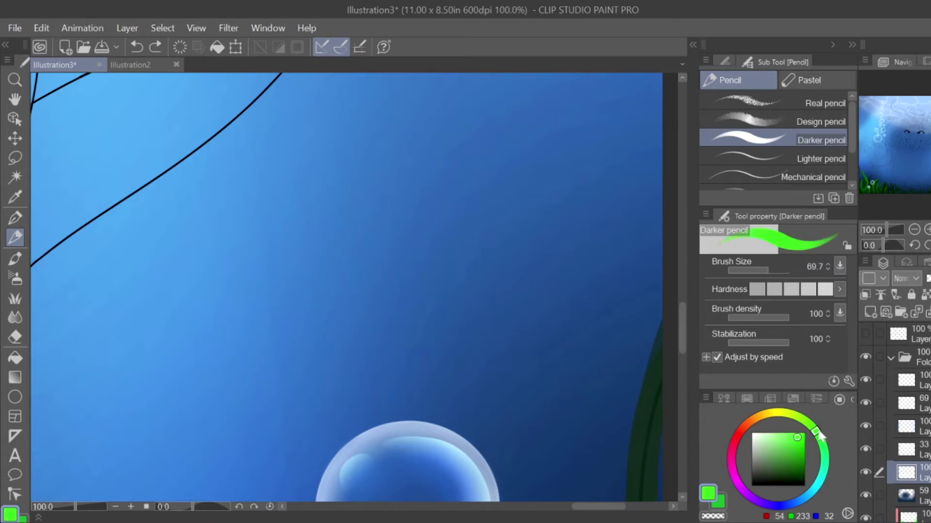
pyautogui.click(791, 454)
pyautogui.moveTo(769, 270); pyautogui.dragTo(759, 270)
pyautogui.moveTo(498, 243)
pyautogui.mouseDown()
pyautogui.moveTo(390, 188)
pyautogui.moveTo(230, 222)
pyautogui.moveTo(202, 249)
pyautogui.moveTo(310, 269)
pyautogui.mouseUp()
pyautogui.hotkey('ctrl', 'z')
pyautogui.moveTo(499, 219)
pyautogui.mouseDown()
pyautogui.moveTo(197, 220)
pyautogui.moveTo(498, 218)
pyautogui.moveTo(565, 148)
pyautogui.moveTo(545, 249)
pyautogui.moveTo(490, 239)
pyautogui.mouseUp()
pyautogui.moveTo(342, 159)
pyautogui.mouseDown()
pyautogui.moveTo(389, 125)
pyautogui.moveTo(427, 141)
pyautogui.moveTo(410, 167)
pyautogui.mouseUp()
pyautogui.moveTo(279, 240)
pyautogui.mouseDown()
pyautogui.moveTo(339, 264)
pyautogui.moveTo(303, 231)
pyautogui.mouseUp()
pyautogui.moveTo(361, 281)
pyautogui.mouseDown()
pyautogui.moveTo(374, 294)
pyautogui.moveTo(478, 252)
pyautogui.mouseUp()
# Step: Try to flood-fill the fish's body and side fin with green
pyautogui.press('g')
pyautogui.click(385, 215)
pyautogui.click(320, 253)
pyautogui.click(383, 227)
# Step: Paint the fish's body and dorsal fin solid green with the pencil at size 97.5
pyautogui.press('p')
pyautogui.moveTo(387, 128)
pyautogui.mouseDown()
pyautogui.moveTo(354, 155)
pyautogui.moveTo(408, 164)
pyautogui.mouseUp()
pyautogui.press('[')
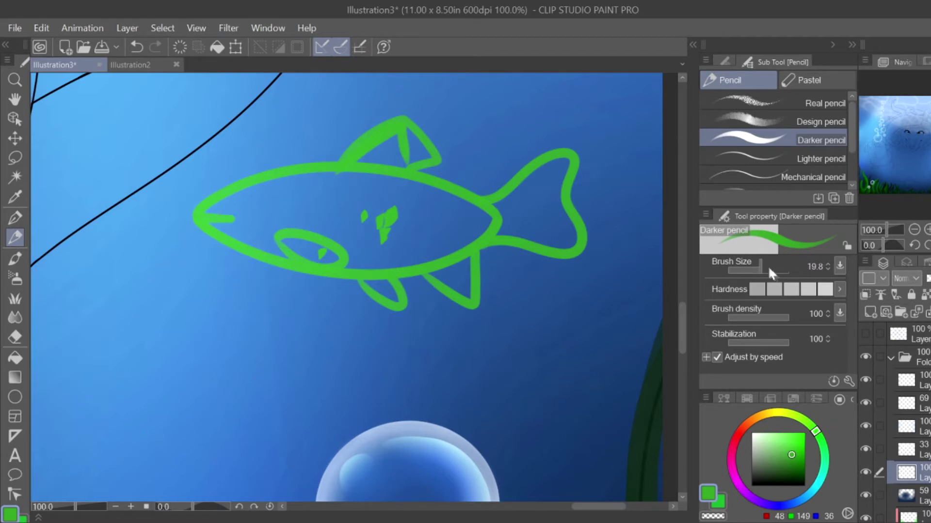
pyautogui.click(772, 270)
pyautogui.moveTo(208, 215)
pyautogui.mouseDown()
pyautogui.moveTo(499, 213)
pyautogui.moveTo(228, 242)
pyautogui.moveTo(475, 247)
pyautogui.mouseUp()
pyautogui.moveTo(368, 160); pyautogui.dragTo(417, 122)
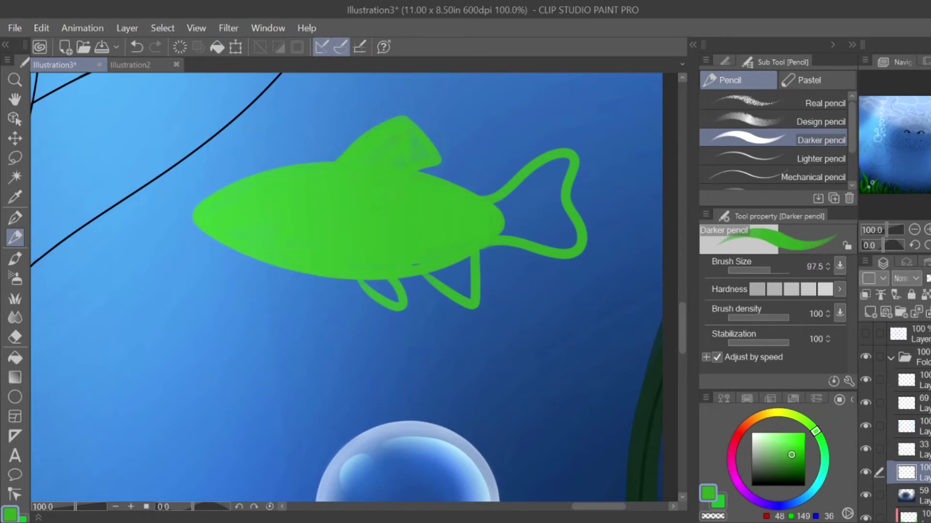
# Step: Paint the fish's tail and lower fins solid green and touch up the remaining areas with the pencil at size 54.2
pyautogui.moveTo(499, 213)
pyautogui.mouseDown()
pyautogui.moveTo(541, 207)
pyautogui.moveTo(560, 168)
pyautogui.moveTo(533, 227)
pyautogui.moveTo(552, 204)
pyautogui.mouseUp()
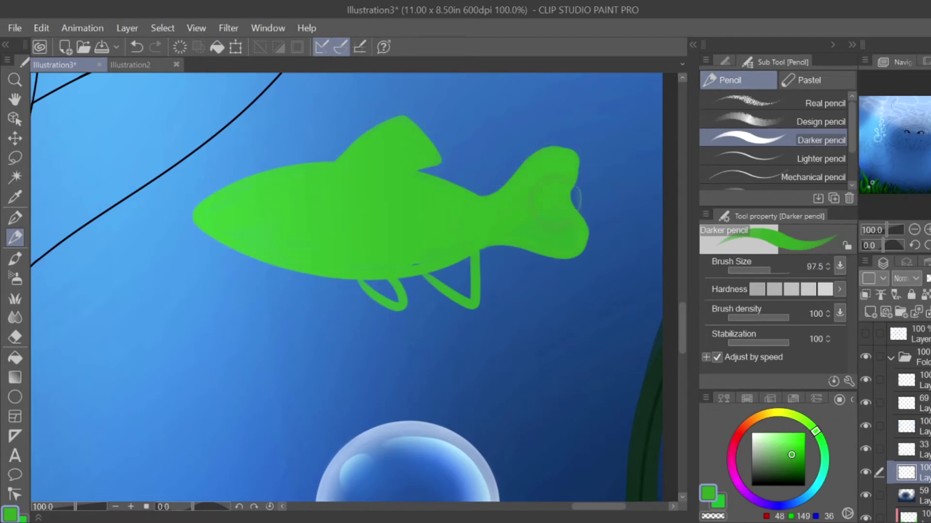
pyautogui.moveTo(373, 286)
pyautogui.mouseDown()
pyautogui.moveTo(402, 303)
pyautogui.moveTo(467, 302)
pyautogui.moveTo(436, 291)
pyautogui.moveTo(466, 305)
pyautogui.mouseUp()
pyautogui.click(766, 270)
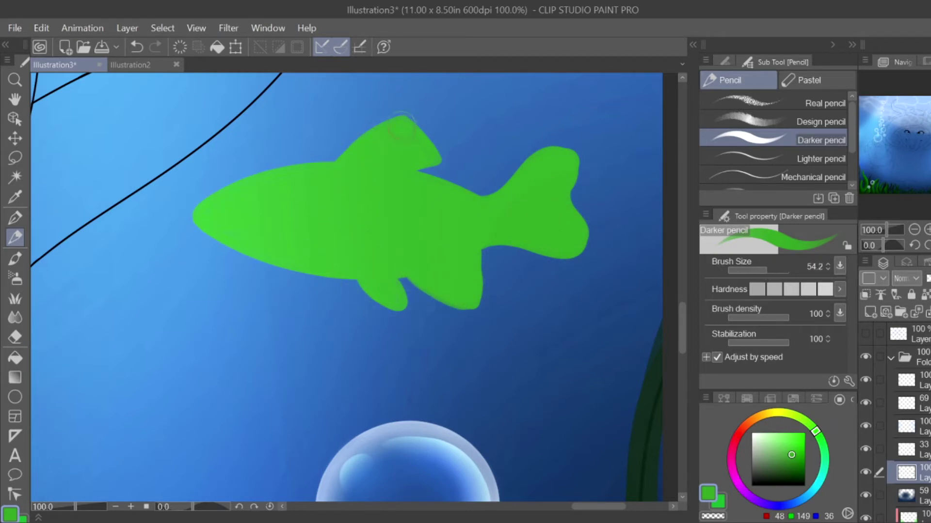
pyautogui.moveTo(504, 180)
pyautogui.mouseDown()
pyautogui.moveTo(566, 175)
pyautogui.moveTo(556, 233)
pyautogui.mouseUp()
pyautogui.moveTo(233, 193)
pyautogui.mouseDown()
pyautogui.moveTo(197, 226)
pyautogui.moveTo(280, 251)
pyautogui.mouseUp()
# Step: Erase a mouth slit into the fish's snout and trim the lips with the hard eraser at size 38.7, undoing the last stroke
pyautogui.press('e')
pyautogui.scroll(4, 186, 220)
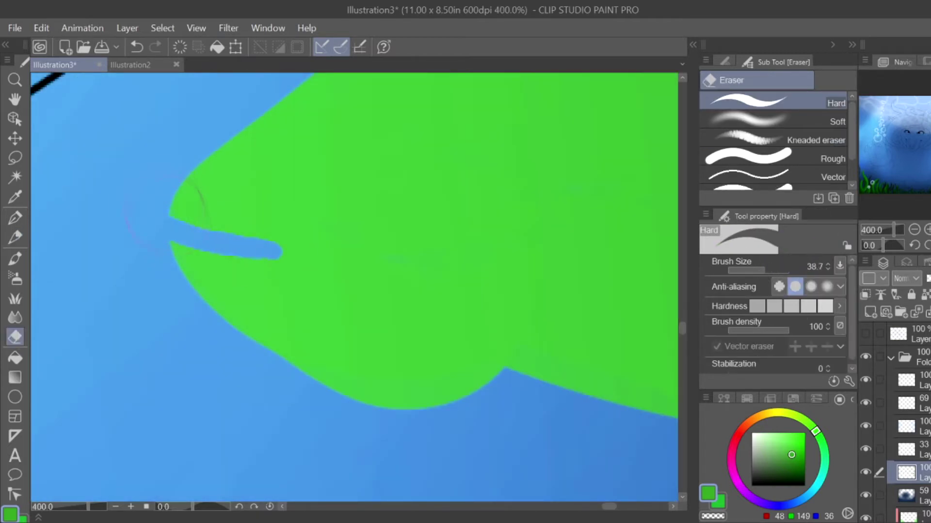
pyautogui.moveTo(194, 240); pyautogui.dragTo(299, 261)
pyautogui.moveTo(182, 197)
pyautogui.mouseDown()
pyautogui.moveTo(226, 168)
pyautogui.moveTo(192, 179)
pyautogui.mouseUp()
pyautogui.moveTo(180, 254); pyautogui.dragTo(194, 276)
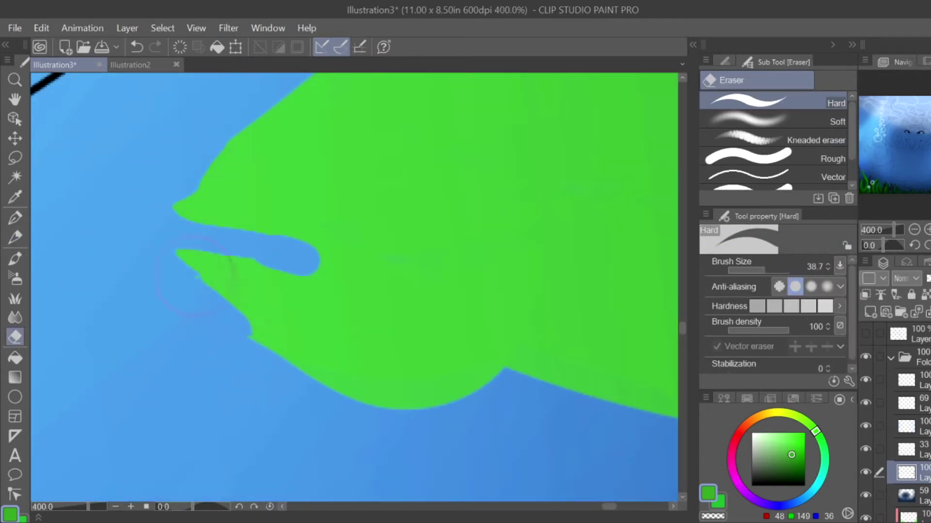
pyautogui.press('p')
pyautogui.hotkey('ctrl', 'z')
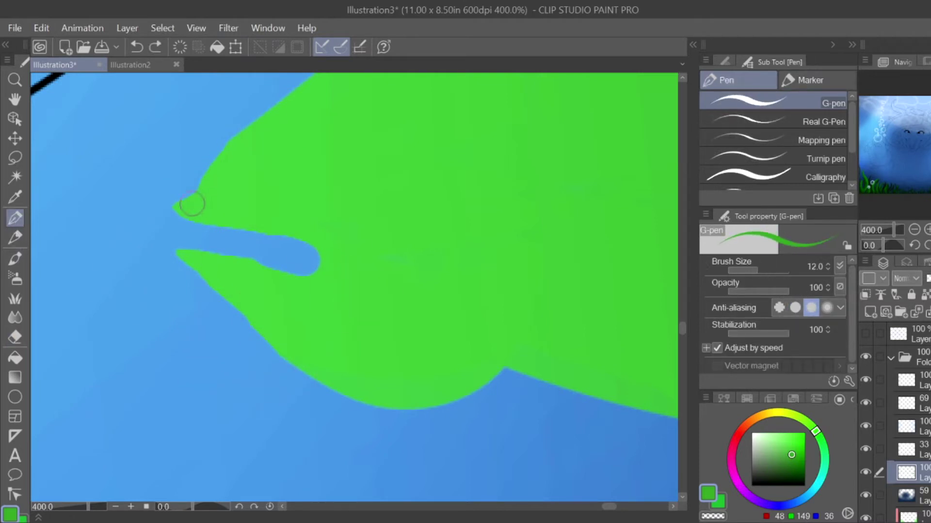
# Step: Round out the fish's head above and below the mouth and fill in the slit with the green G-pen at size 12.0
pyautogui.moveTo(192, 204); pyautogui.dragTo(228, 141)
pyautogui.moveTo(204, 281); pyautogui.dragTo(324, 388)
pyautogui.moveTo(315, 264); pyautogui.dragTo(203, 252)
pyautogui.moveTo(296, 238); pyautogui.dragTo(203, 228)
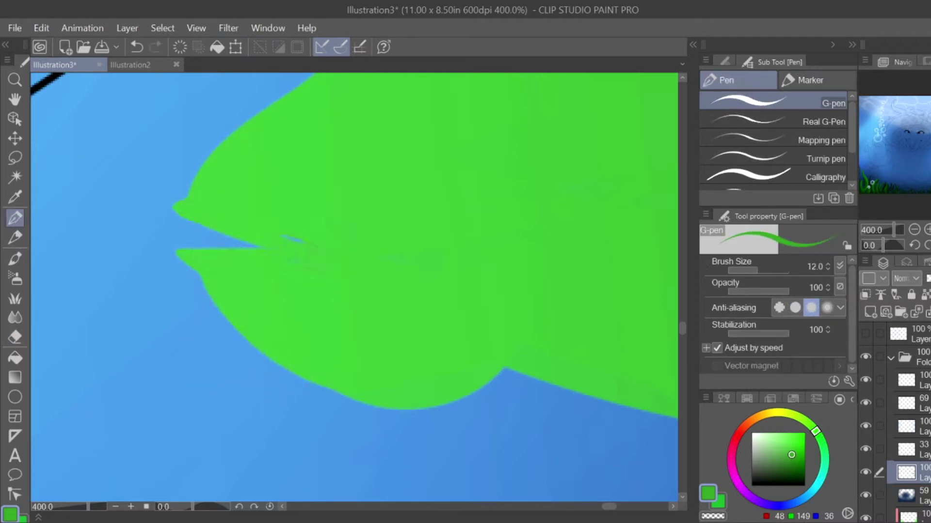
# Step: Recut the fish's mouth opening with the eraser and narrow it to a thin wedge with the green G-pen
pyautogui.hotkey('ctrl', '-')
pyautogui.press('e')
pyautogui.hotkey('ctrl', '+')
pyautogui.moveTo(397, 271); pyautogui.dragTo(588, 291)
pyautogui.moveTo(311, 227); pyautogui.dragTo(514, 278)
pyautogui.click(15, 237)
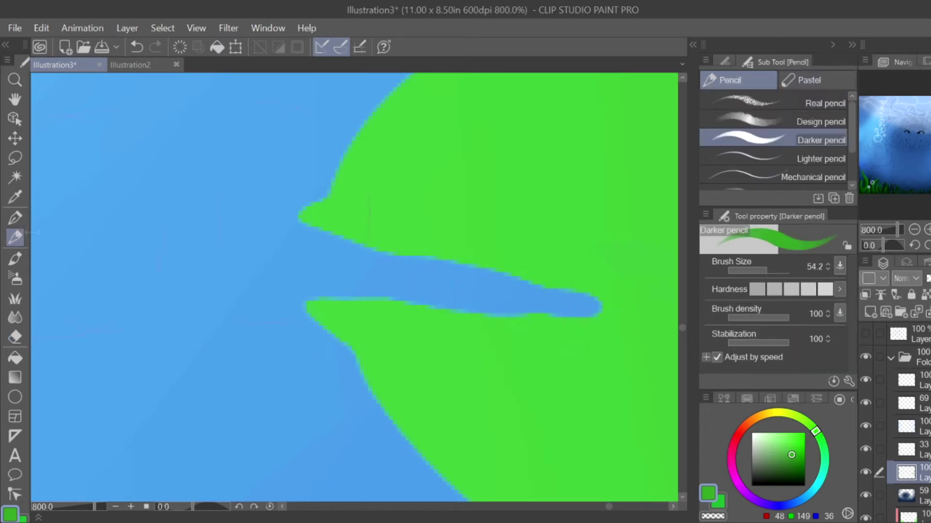
pyautogui.click(15, 218)
pyautogui.moveTo(301, 226)
pyautogui.mouseDown()
pyautogui.moveTo(599, 296)
pyautogui.moveTo(436, 315)
pyautogui.mouseUp()
pyautogui.scroll(-3, 452, 342)
# Step: Lock the fish layer's transparent pixels and paint its upper half muted green (98, 141, 93) with the Darker pencil at size 266.8
pyautogui.click(770, 440)
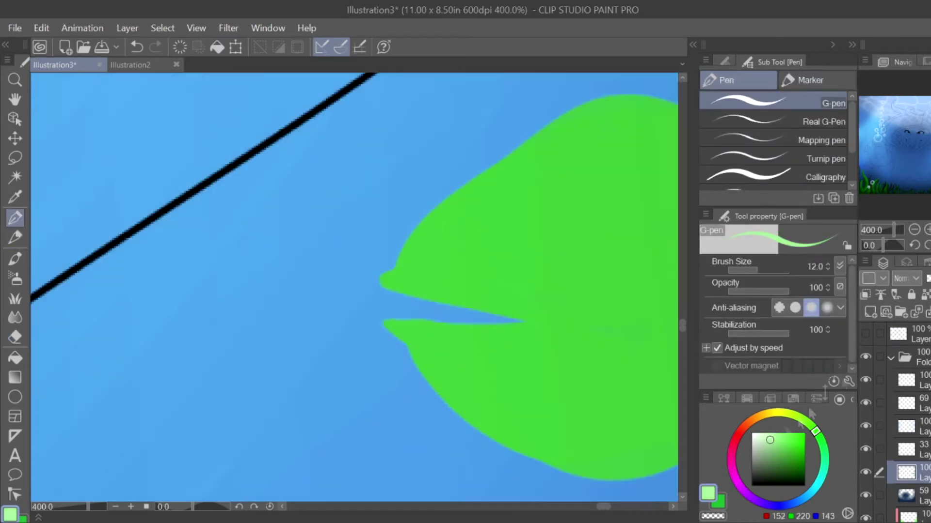
pyautogui.hotkey('ctrl', '-')
pyautogui.hotkey('ctrl', '-')
pyautogui.hotkey('ctrl', '-')
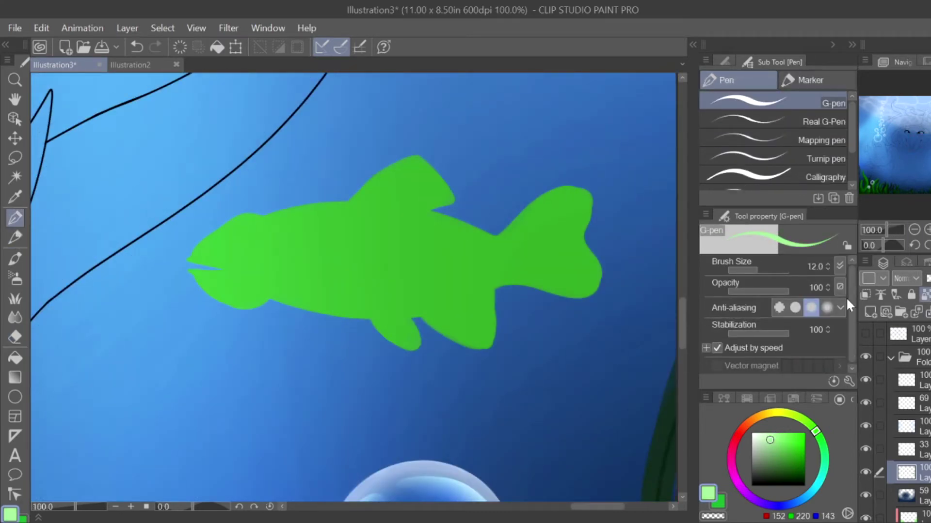
pyautogui.click(770, 456)
pyautogui.click(15, 237)
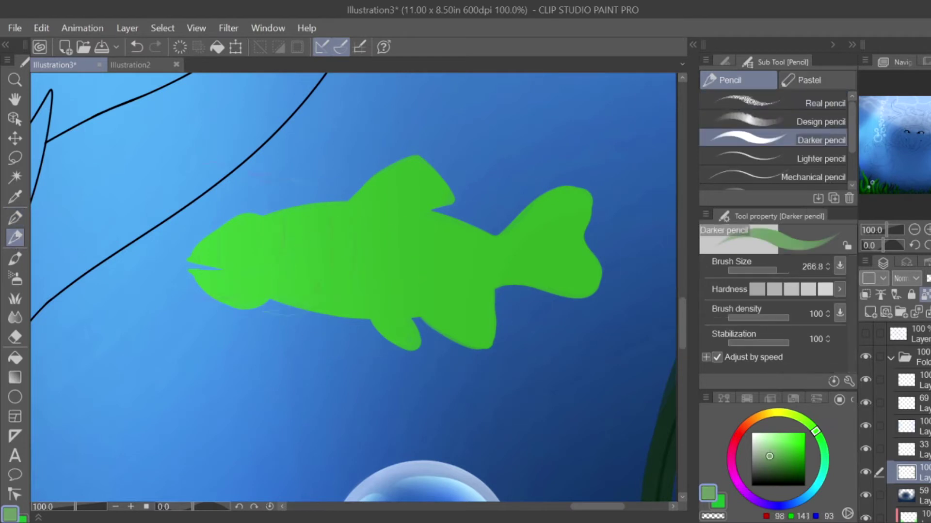
pyautogui.moveTo(218, 223); pyautogui.dragTo(582, 213)
# Step: Paint the fish's belly, lower fins and lower tail in pale beige with the pencil at size 266.8
pyautogui.click(759, 417)
pyautogui.click(765, 443)
pyautogui.moveTo(204, 291); pyautogui.dragTo(591, 286)
# Step: Paint a pink band (181, 126, 123) along the fish's middle at size 161.3 and deepen it with red (158, 87, 83)
pyautogui.click(739, 439)
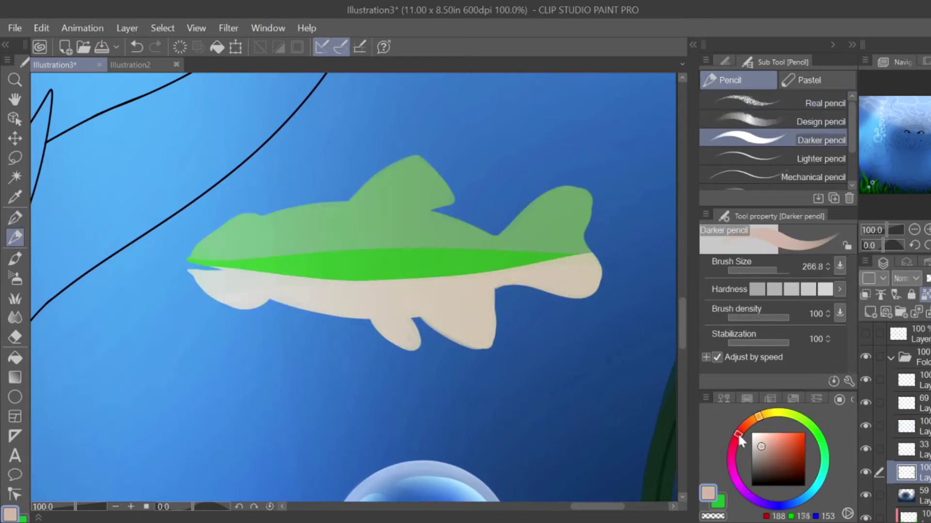
pyautogui.click(768, 448)
pyautogui.moveTo(199, 264); pyautogui.dragTo(582, 252)
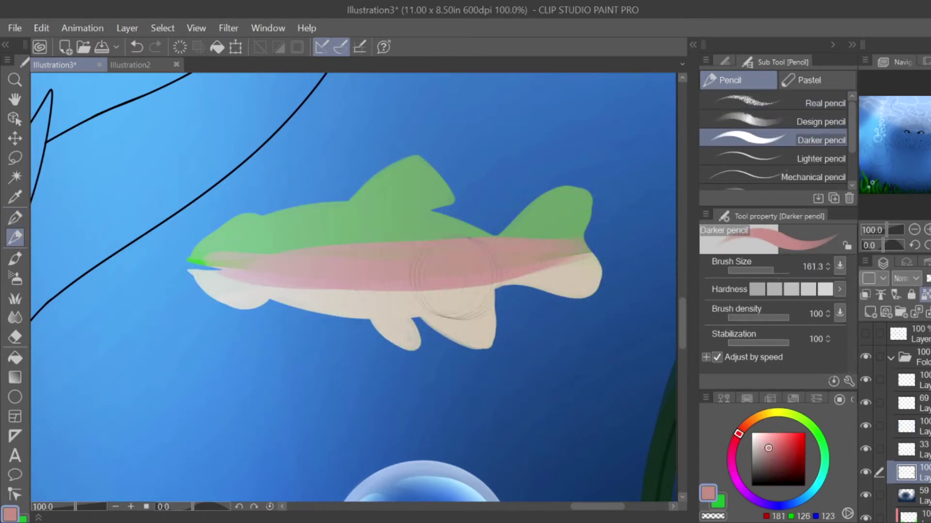
pyautogui.click(776, 453)
pyautogui.moveTo(233, 271)
pyautogui.mouseDown()
pyautogui.moveTo(601, 242)
pyautogui.moveTo(266, 279)
pyautogui.mouseUp()
# Step: Blend the green, pink and beige bands of the fish with the Blur tool at size 175.4
pyautogui.click(16, 317)
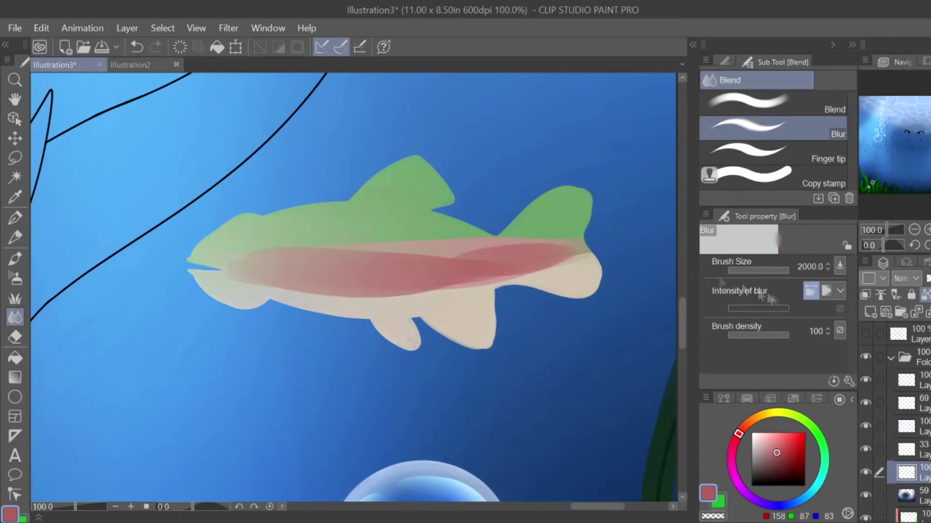
pyautogui.click(772, 270)
pyautogui.moveTo(315, 248)
pyautogui.mouseDown()
pyautogui.moveTo(567, 252)
pyautogui.moveTo(233, 290)
pyautogui.mouseUp()
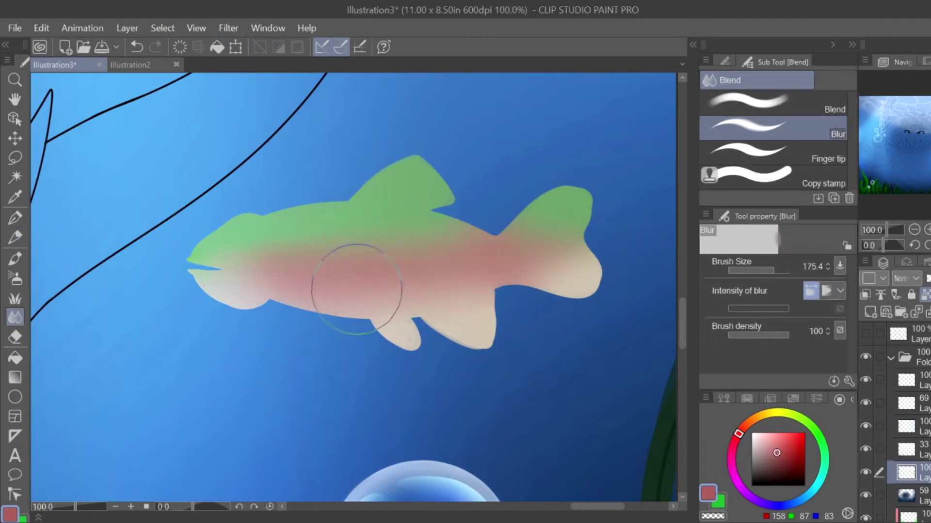
# Step: Paint the fish's back, dorsal fin and tail darker green (75, 114, 53) at size 161.3 and blur it into the pink band
pyautogui.press('p')
pyautogui.scroll(2, 356, 289)
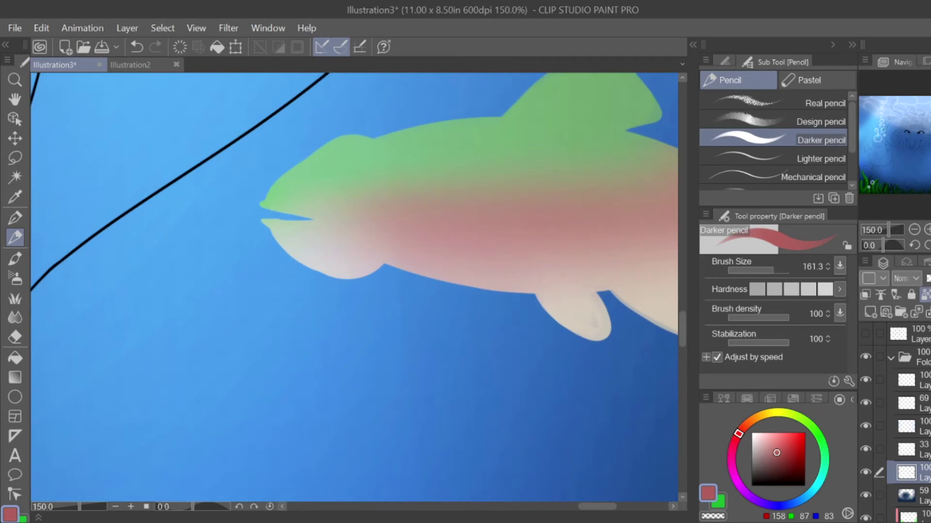
pyautogui.keyDown('alt'); pyautogui.click(315, 170); pyautogui.keyUp('alt')
pyautogui.moveTo(305, 170)
pyautogui.mouseDown()
pyautogui.moveTo(311, 223)
pyautogui.moveTo(417, 238)
pyautogui.mouseUp()
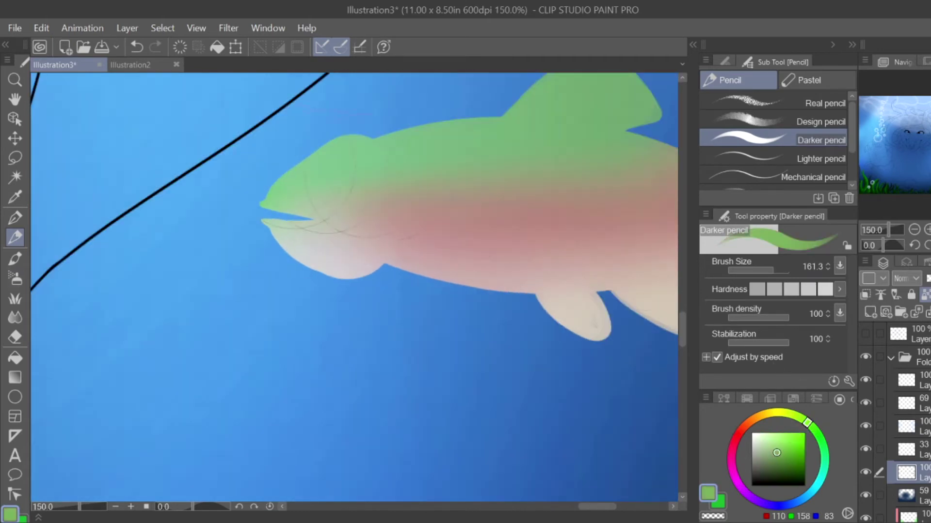
pyautogui.scroll(-2, 357, 289)
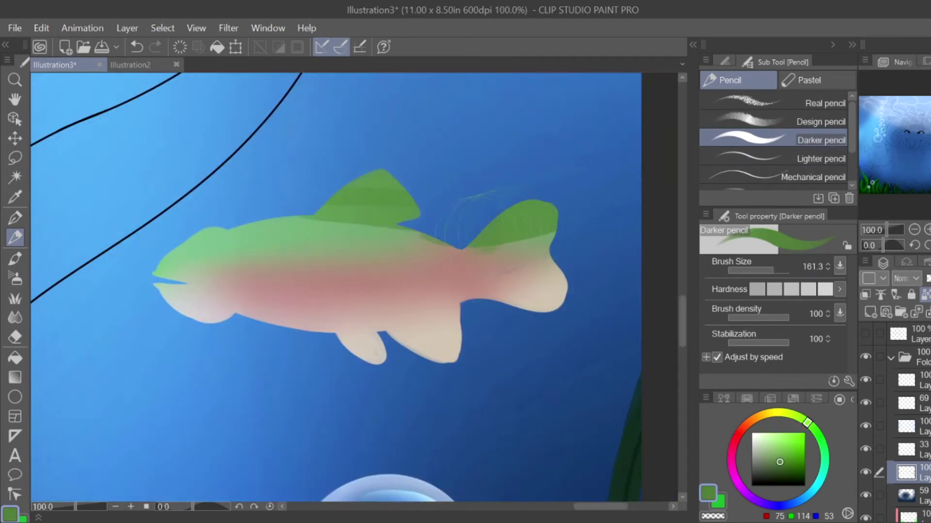
pyautogui.moveTo(485, 204); pyautogui.dragTo(552, 243)
pyautogui.moveTo(165, 262); pyautogui.dragTo(484, 233)
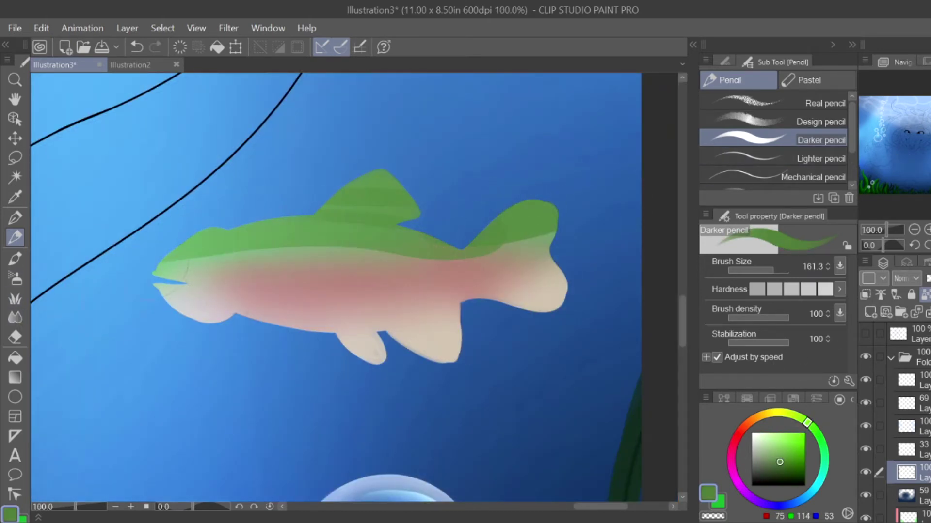
pyautogui.moveTo(368, 193)
pyautogui.mouseDown()
pyautogui.moveTo(291, 232)
pyautogui.moveTo(488, 218)
pyautogui.moveTo(243, 257)
pyautogui.mouseUp()
pyautogui.press('j')
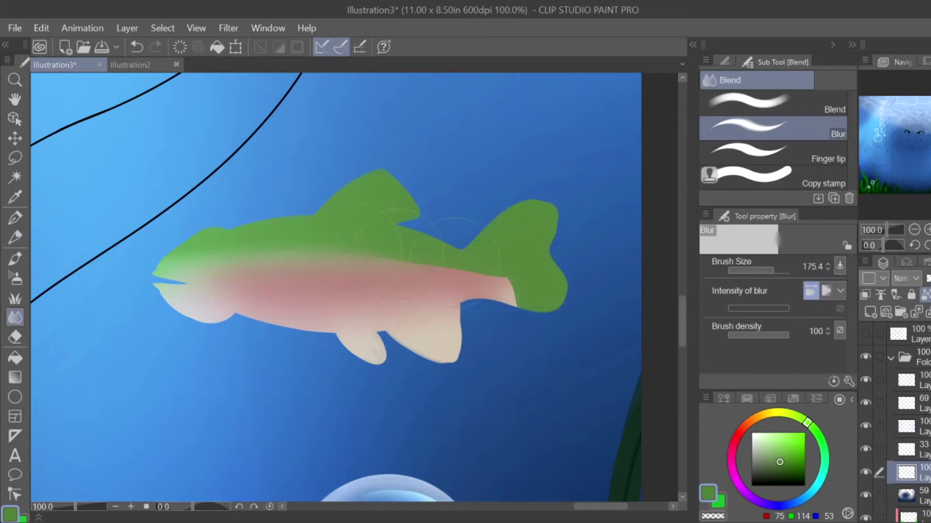
pyautogui.moveTo(461, 256); pyautogui.dragTo(492, 301)
# Step: Edge the dorsal fin and the tail's outer rim in dark green (48, 74, 34) with the pencil at size 27.7
pyautogui.press('p')
pyautogui.scroll(2, 347, 200)
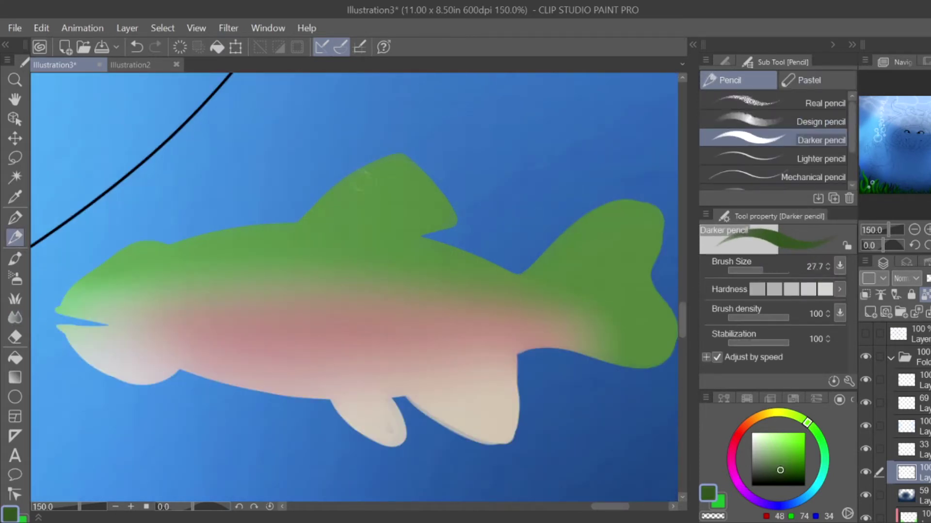
pyautogui.moveTo(315, 206); pyautogui.dragTo(455, 225)
pyautogui.moveTo(618, 201)
pyautogui.mouseDown()
pyautogui.moveTo(662, 216)
pyautogui.moveTo(628, 366)
pyautogui.mouseUp()
# Step: Draw tapered dark green rays across the tail fin from its outer rim toward the body
pyautogui.moveTo(650, 217); pyautogui.dragTo(558, 266)
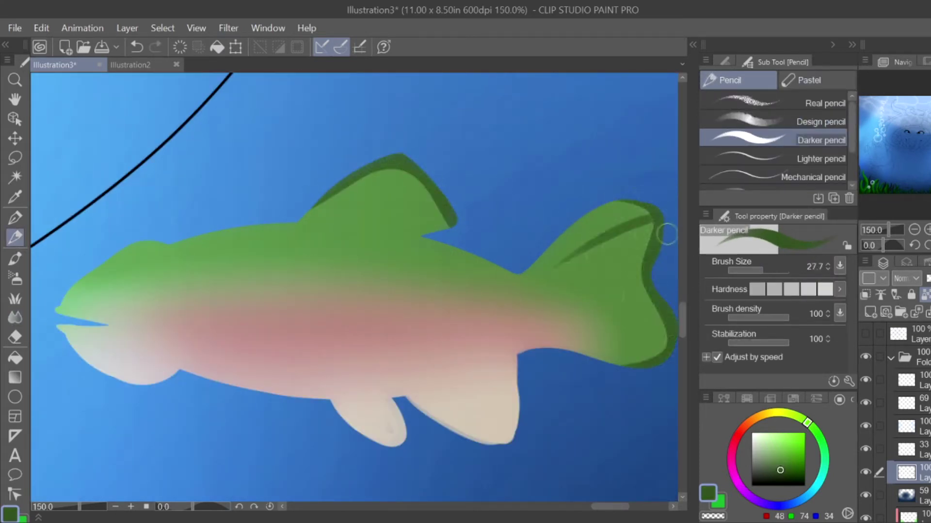
pyautogui.moveTo(652, 244); pyautogui.dragTo(575, 279)
pyautogui.moveTo(647, 277); pyautogui.dragTo(579, 293)
pyautogui.moveTo(661, 318); pyautogui.dragTo(585, 301)
pyautogui.moveTo(666, 334); pyautogui.dragTo(577, 326)
pyautogui.moveTo(664, 353); pyautogui.dragTo(601, 347)
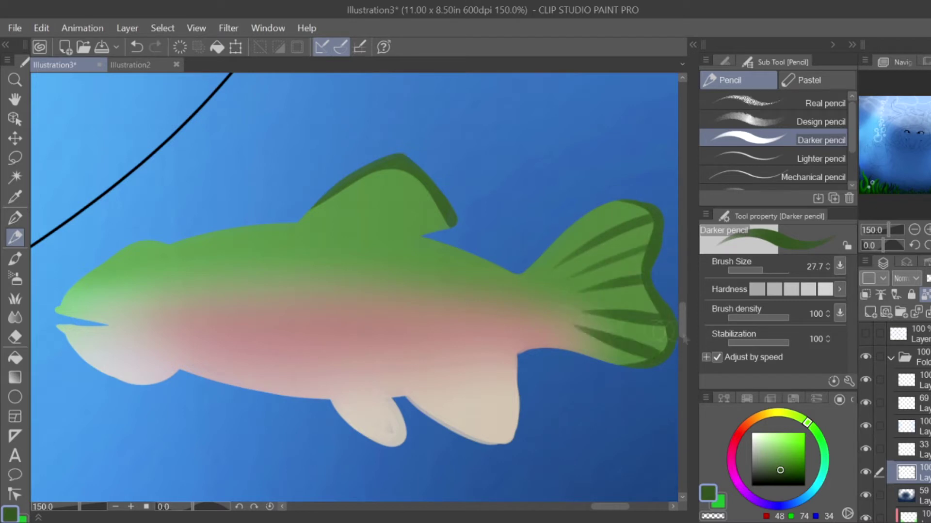
pyautogui.moveTo(649, 237); pyautogui.dragTo(580, 274)
pyautogui.moveTo(631, 204); pyautogui.dragTo(567, 237)
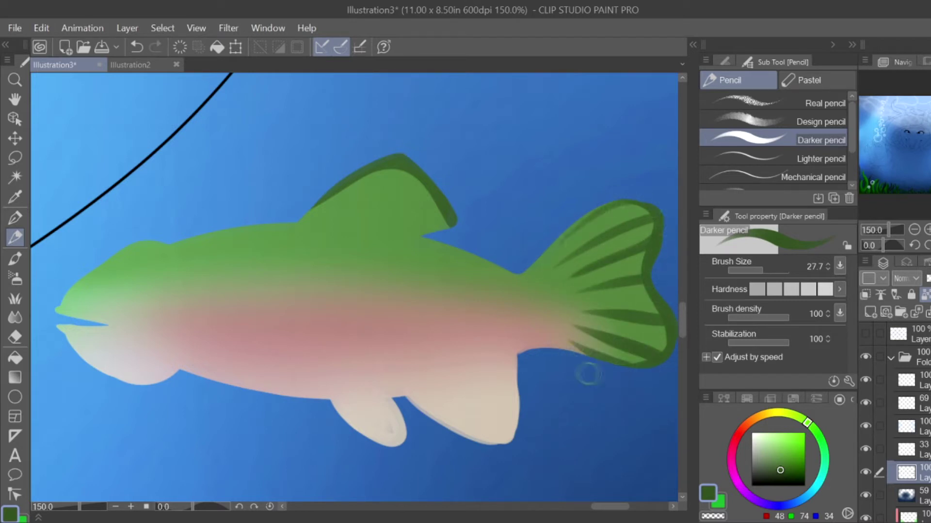
# Step: Draw dark green rays across the dorsal fin
pyautogui.moveTo(406, 170)
pyautogui.mouseDown()
pyautogui.moveTo(339, 202)
pyautogui.moveTo(363, 209)
pyautogui.mouseUp()
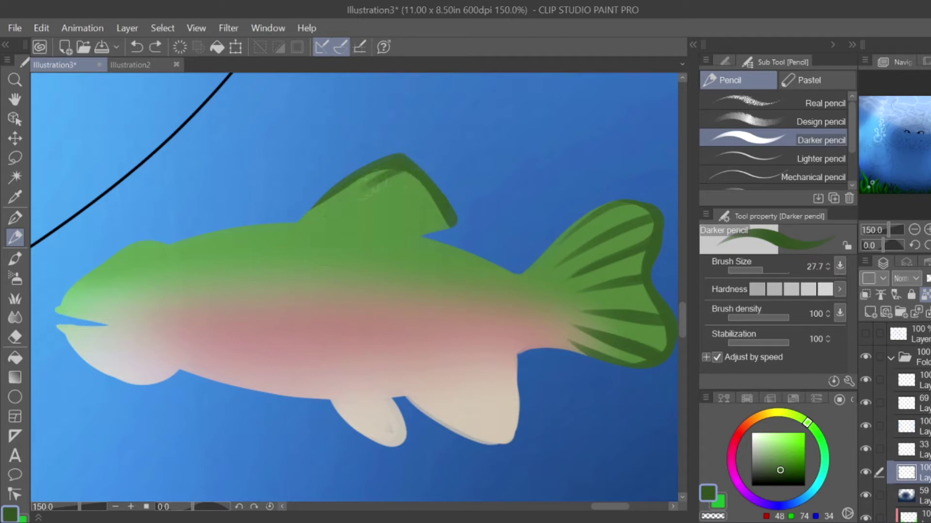
pyautogui.moveTo(424, 192); pyautogui.dragTo(373, 216)
pyautogui.moveTo(431, 202)
pyautogui.mouseDown()
pyautogui.moveTo(383, 221)
pyautogui.moveTo(406, 226)
pyautogui.mouseUp()
# Step: Paint a dark green shadow along the fish's back from the top of the head to the tail base
pyautogui.moveTo(350, 224); pyautogui.dragTo(178, 241)
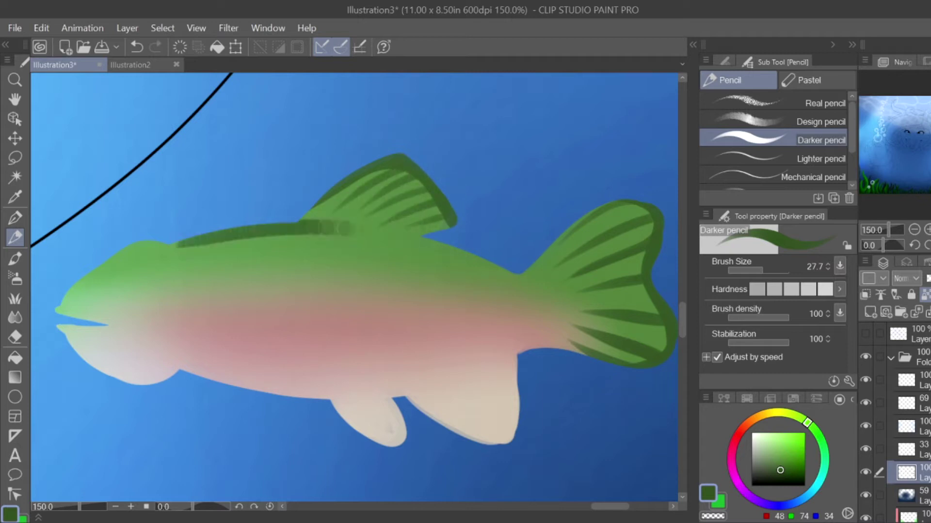
pyautogui.moveTo(320, 224); pyautogui.dragTo(525, 275)
pyautogui.moveTo(119, 252); pyautogui.dragTo(279, 238)
pyautogui.moveTo(301, 221); pyautogui.dragTo(320, 206)
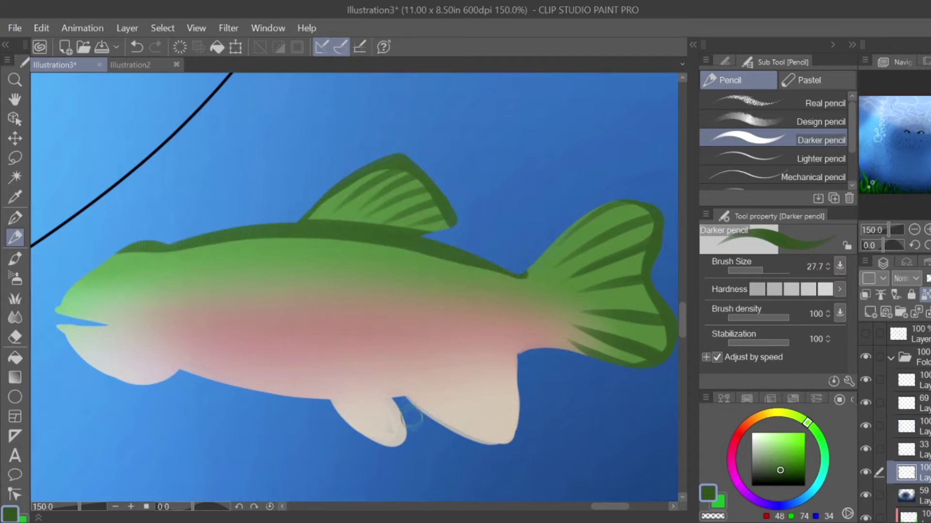
# Step: Edge the rear lower fin in dark green and add rays across it
pyautogui.moveTo(406, 398); pyautogui.dragTo(519, 359)
pyautogui.moveTo(504, 399); pyautogui.dragTo(451, 386)
pyautogui.moveTo(502, 420); pyautogui.dragTo(439, 402)
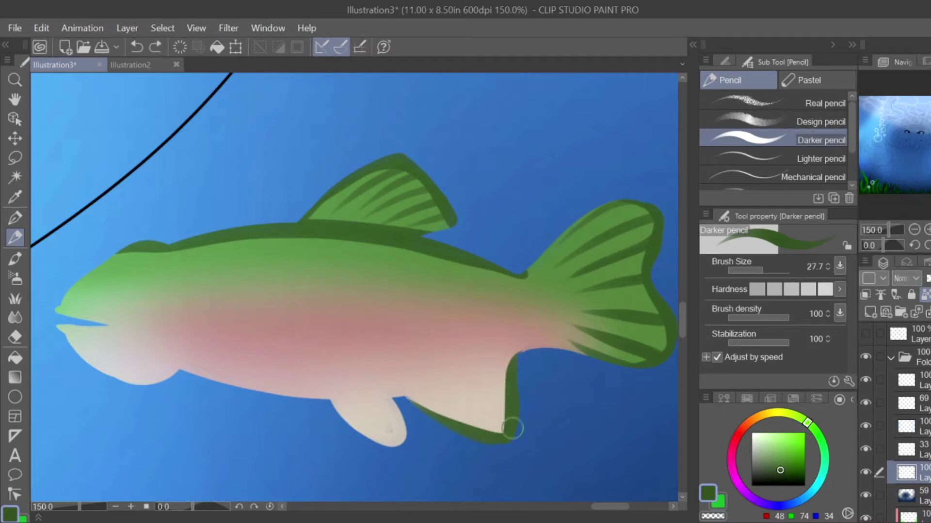
pyautogui.moveTo(502, 423); pyautogui.dragTo(431, 403)
pyautogui.moveTo(506, 403); pyautogui.dragTo(467, 403)
pyautogui.moveTo(506, 392)
pyautogui.mouseDown()
pyautogui.moveTo(475, 391)
pyautogui.moveTo(485, 378)
pyautogui.mouseUp()
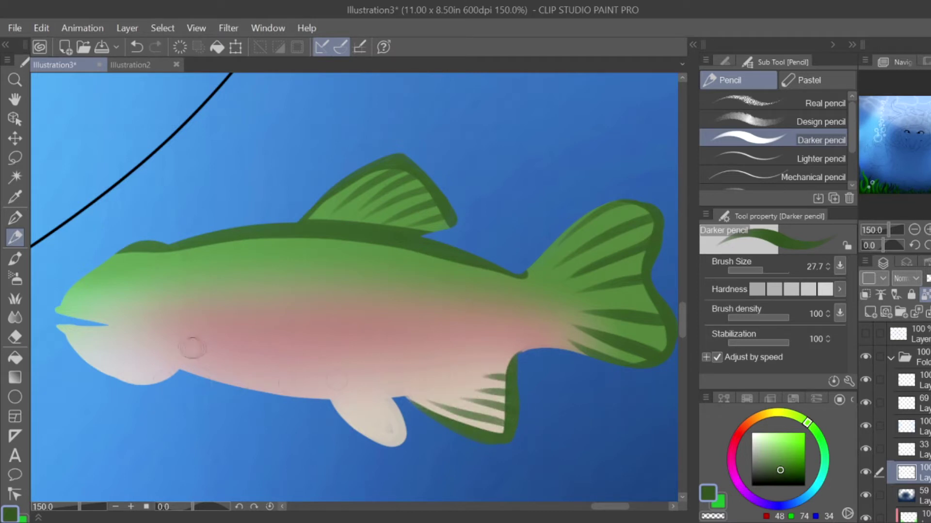
# Step: Draw a side fin with dark green edge and rays on the fish's body behind the head, undoing the first stroke
pyautogui.moveTo(217, 322)
pyautogui.mouseDown()
pyautogui.moveTo(269, 340)
pyautogui.moveTo(209, 358)
pyautogui.mouseUp()
pyautogui.hotkey('ctrl', 'z')
pyautogui.moveTo(289, 335); pyautogui.dragTo(209, 356)
pyautogui.moveTo(237, 334)
pyautogui.mouseDown()
pyautogui.moveTo(272, 342)
pyautogui.moveTo(223, 367)
pyautogui.mouseUp()
# Step: Blur the dark shading along the back and soften the dorsal, tail, rear lower and side fin lines at blur size 30.1
pyautogui.press('j')
pyautogui.moveTo(140, 250); pyautogui.dragTo(519, 277)
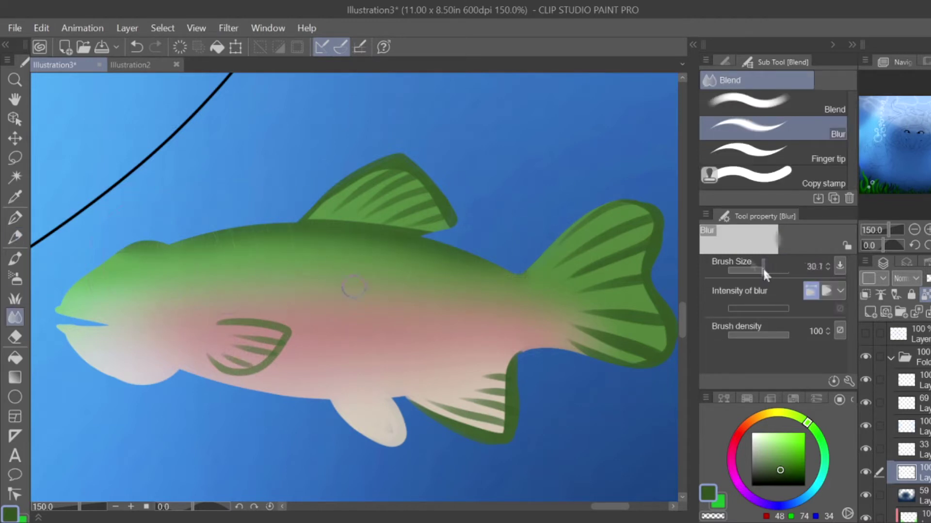
pyautogui.moveTo(314, 213)
pyautogui.mouseDown()
pyautogui.moveTo(383, 174)
pyautogui.moveTo(433, 172)
pyautogui.mouseUp()
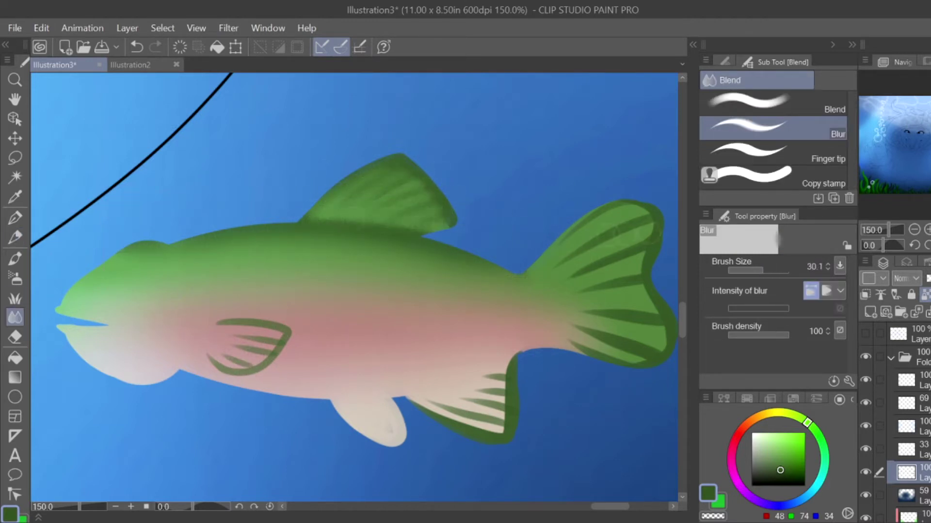
pyautogui.moveTo(581, 228)
pyautogui.mouseDown()
pyautogui.moveTo(640, 225)
pyautogui.moveTo(596, 267)
pyautogui.moveTo(664, 310)
pyautogui.moveTo(625, 342)
pyautogui.mouseUp()
pyautogui.moveTo(626, 311); pyautogui.dragTo(601, 358)
pyautogui.moveTo(514, 356)
pyautogui.mouseDown()
pyautogui.moveTo(499, 378)
pyautogui.moveTo(453, 397)
pyautogui.moveTo(414, 398)
pyautogui.moveTo(484, 427)
pyautogui.mouseUp()
pyautogui.moveTo(218, 322)
pyautogui.mouseDown()
pyautogui.moveTo(271, 329)
pyautogui.moveTo(284, 342)
pyautogui.moveTo(211, 371)
pyautogui.mouseUp()
# Step: Paint two curved dark green gill marks on the head and darken the lower lip and the top of the head
pyautogui.press('p')
pyautogui.moveTo(168, 277)
pyautogui.mouseDown()
pyautogui.moveTo(160, 358)
pyautogui.moveTo(189, 347)
pyautogui.mouseUp()
pyautogui.hotkey('ctrl', 'z')
pyautogui.moveTo(187, 291); pyautogui.dragTo(163, 356)
pyautogui.moveTo(170, 276)
pyautogui.mouseDown()
pyautogui.moveTo(139, 359)
pyautogui.moveTo(194, 323)
pyautogui.mouseUp()
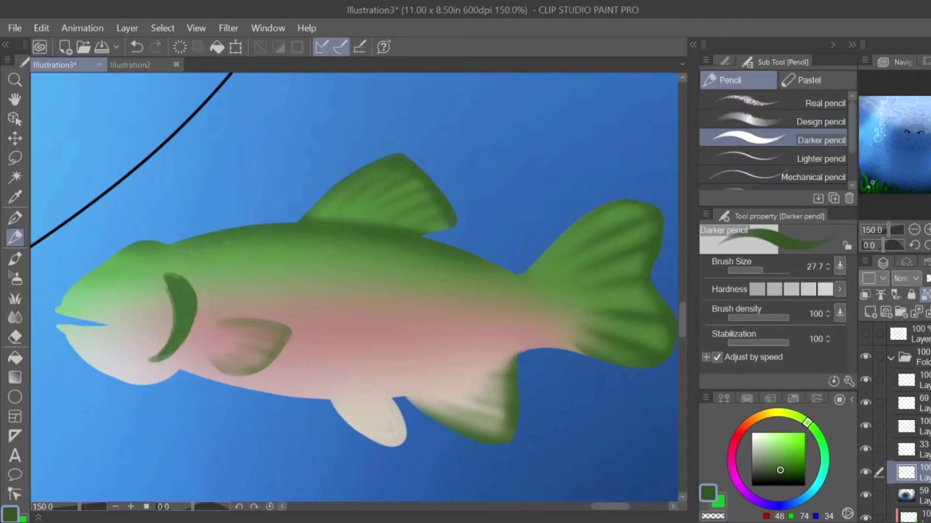
pyautogui.moveTo(154, 292); pyautogui.dragTo(127, 351)
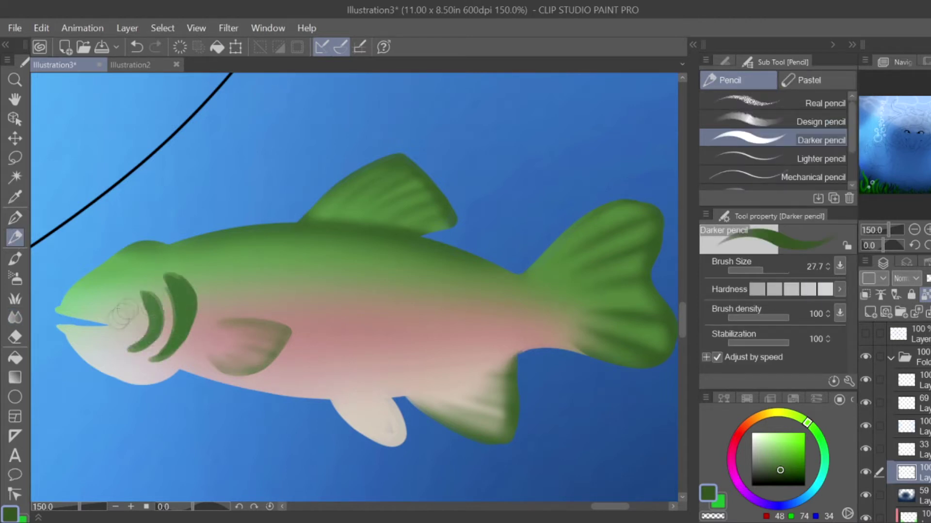
pyautogui.moveTo(57, 327); pyautogui.dragTo(73, 330)
# Step: Soften the gill marks and the head shading with the Blur tool at size 30.1
pyautogui.click(15, 317)
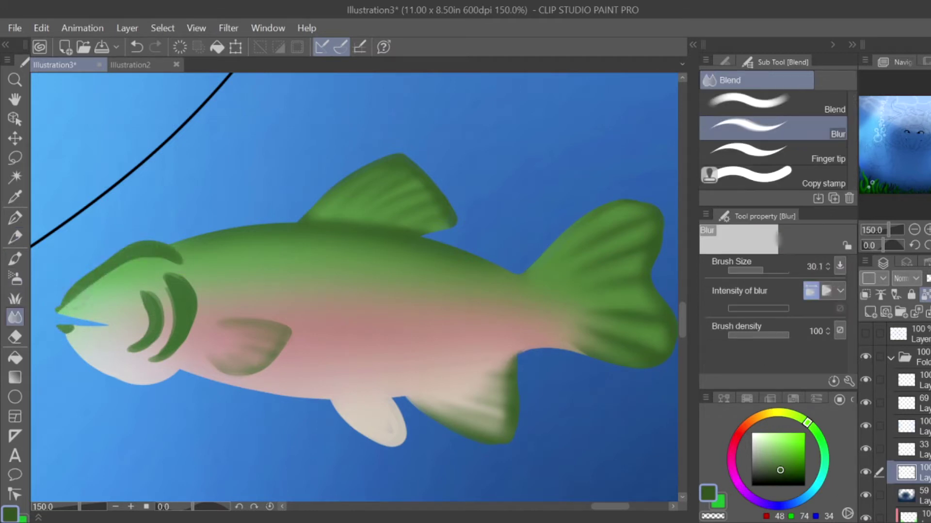
pyautogui.moveTo(206, 322); pyautogui.dragTo(162, 349)
pyautogui.moveTo(189, 281); pyautogui.dragTo(169, 358)
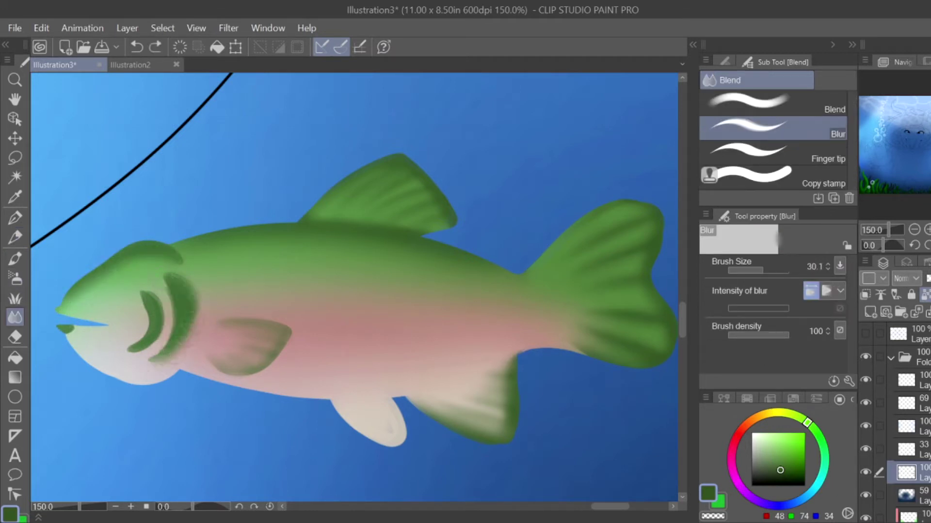
pyautogui.moveTo(160, 295); pyautogui.dragTo(126, 358)
pyautogui.moveTo(155, 320); pyautogui.dragTo(131, 354)
pyautogui.click(27, 236)
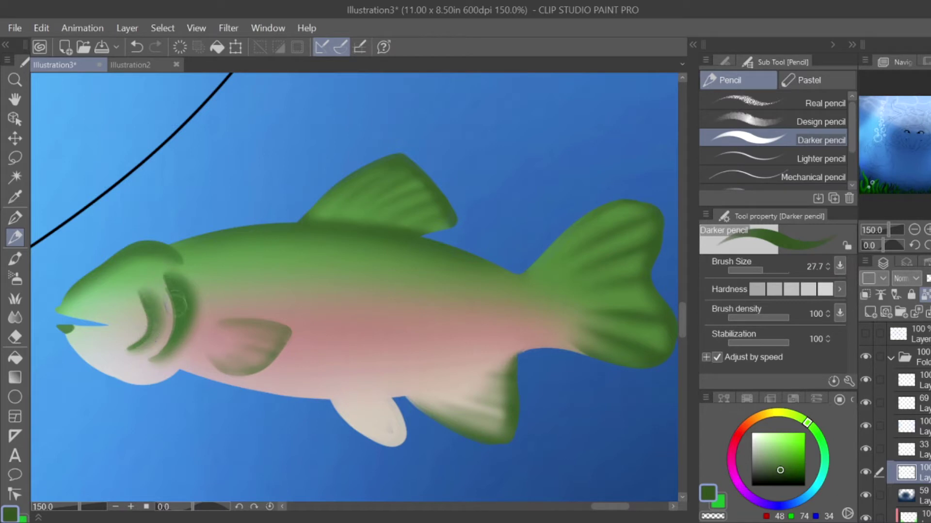
pyautogui.press('j')
# Step: Paint the fish's eye as a light green (148, 203, 118) dot with a dark (52, 52, 44) pupil
pyautogui.press('p')
pyautogui.click(111, 293)
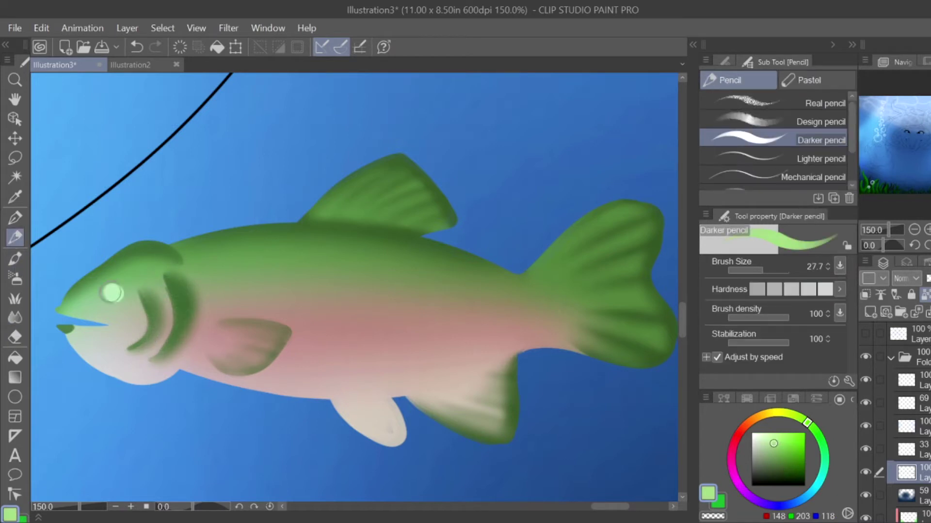
pyautogui.moveTo(112, 293); pyautogui.dragTo(119, 294)
pyautogui.click(120, 295)
pyautogui.hotkey('ctrl', '0')
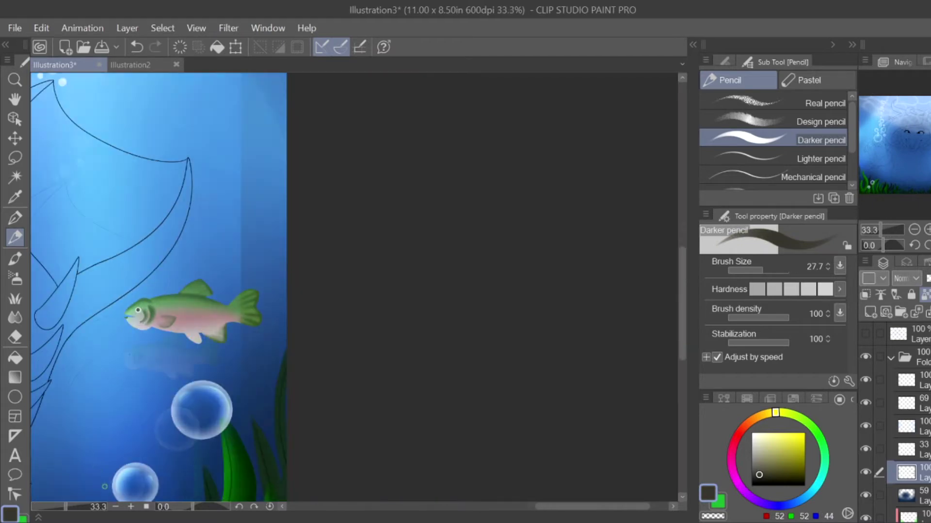
# Step: Speckle the fish's head, back, dorsal fin, rear lower fin and tail with small dark green (37, 57, 28) pencil dots at stabilization 0
pyautogui.scroll(3, 339, 291)
pyautogui.scroll(3, 330, 232)
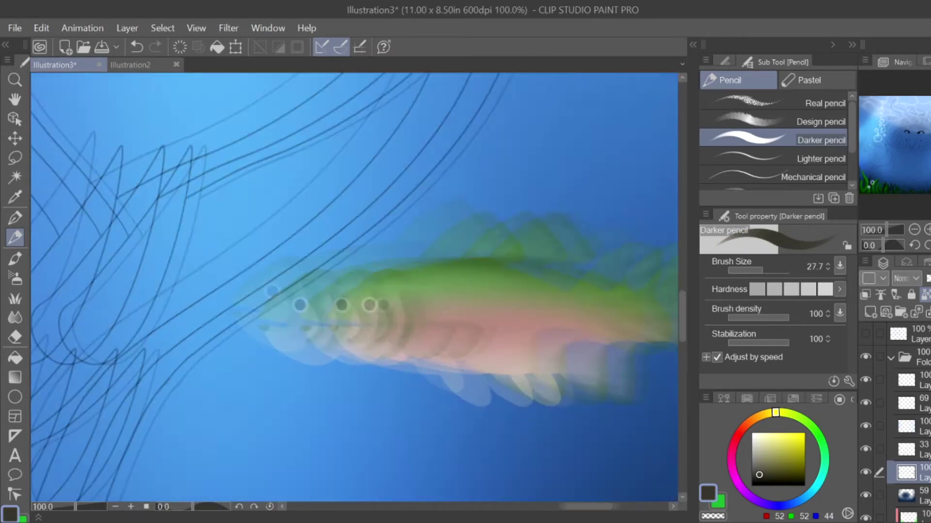
pyautogui.keyDown('alt'); pyautogui.click(473, 172); pyautogui.keyUp('alt')
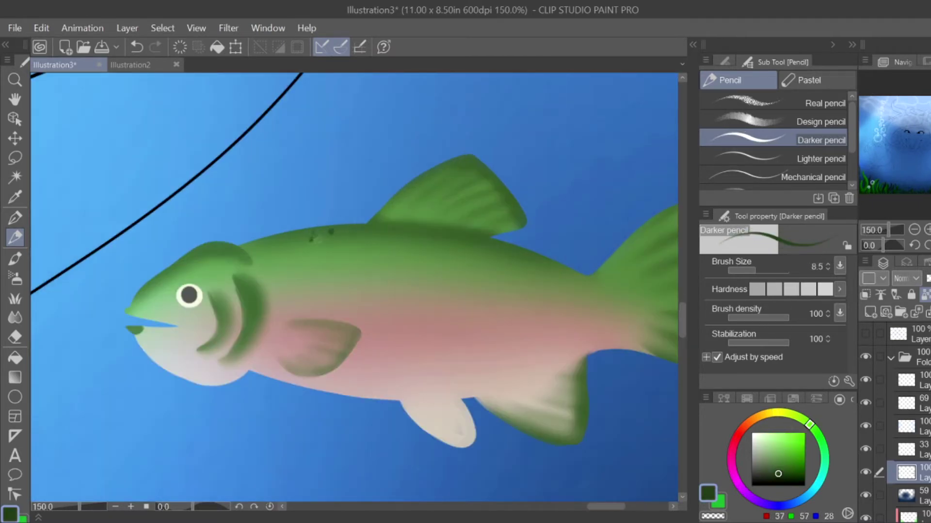
pyautogui.click(290, 247)
pyautogui.click(728, 342)
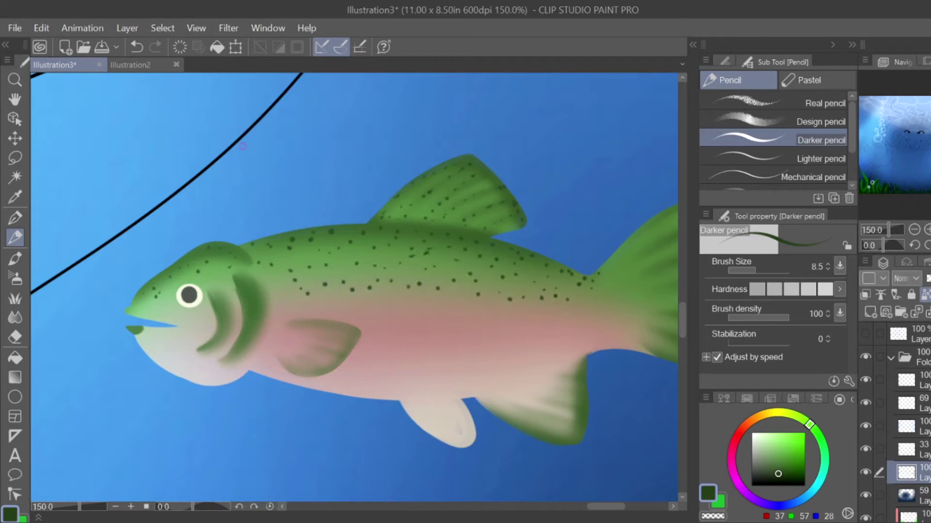
pyautogui.moveTo(579, 380); pyautogui.dragTo(417, 401)
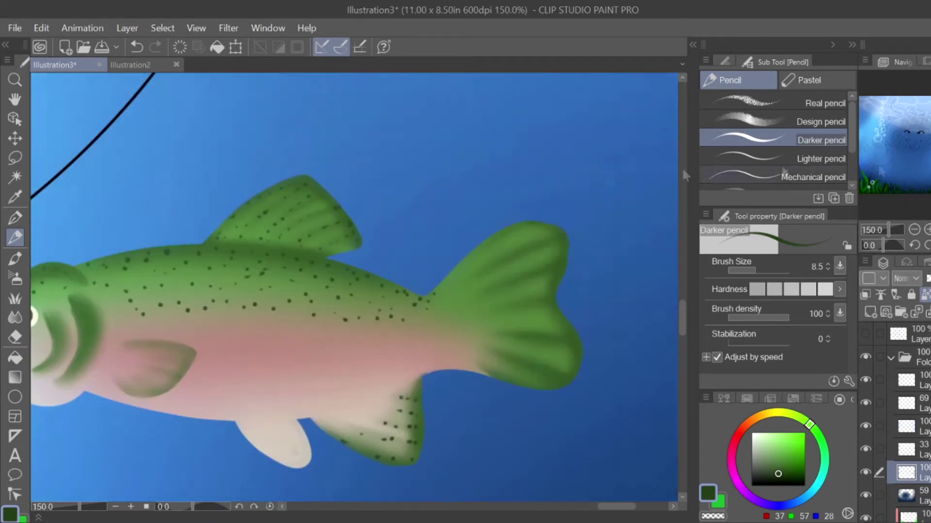
pyautogui.click(757, 269)
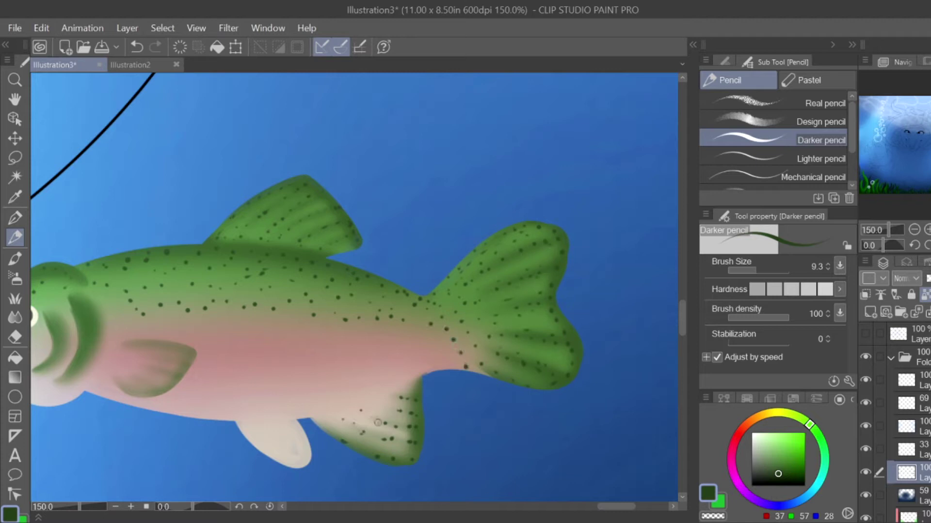
# Step: Paint a green (39, 82, 21) shadow band along the fish's underside on a new clipped Multiply layer at brush size 89.6
pyautogui.scroll(-1, 388, 378)
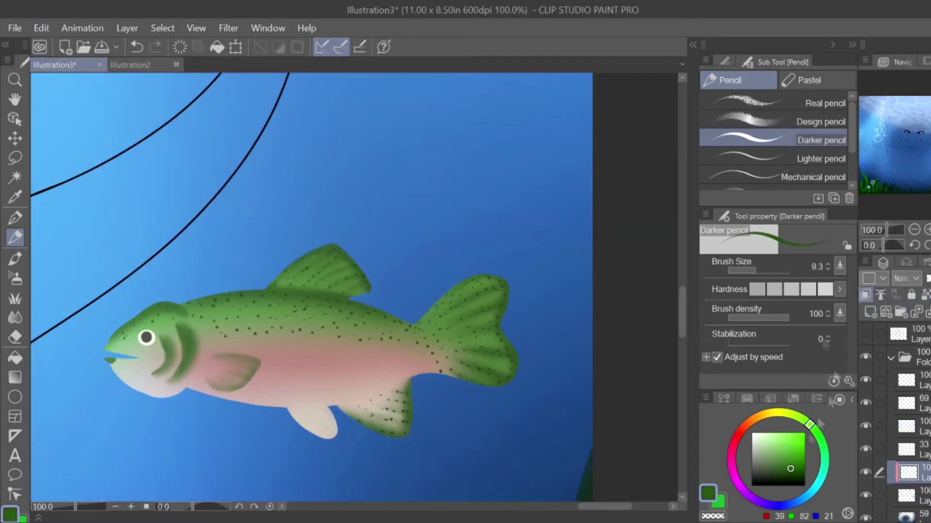
pyautogui.click(769, 271)
pyautogui.moveTo(116, 375)
pyautogui.mouseDown()
pyautogui.moveTo(174, 390)
pyautogui.moveTo(504, 379)
pyautogui.mouseUp()
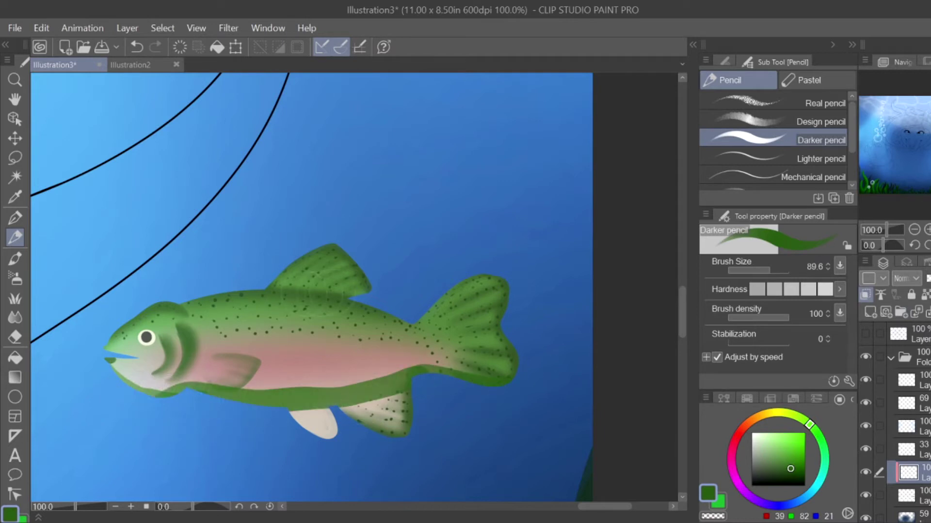
pyautogui.moveTo(279, 291); pyautogui.dragTo(354, 287)
pyautogui.click(904, 278)
pyautogui.click(904, 310)
# Step: Shade the dorsal fin base, both lips, the lower jaw, the gill marks and the side fin's edge at brush size 25.4
pyautogui.click(753, 270)
pyautogui.hotkey('ctrl', 'z')
pyautogui.moveTo(272, 293)
pyautogui.mouseDown()
pyautogui.moveTo(388, 299)
pyautogui.moveTo(273, 288)
pyautogui.mouseUp()
pyautogui.moveTo(105, 360); pyautogui.dragTo(219, 394)
pyautogui.moveTo(156, 350); pyautogui.dragTo(137, 374)
pyautogui.moveTo(183, 345); pyautogui.dragTo(168, 378)
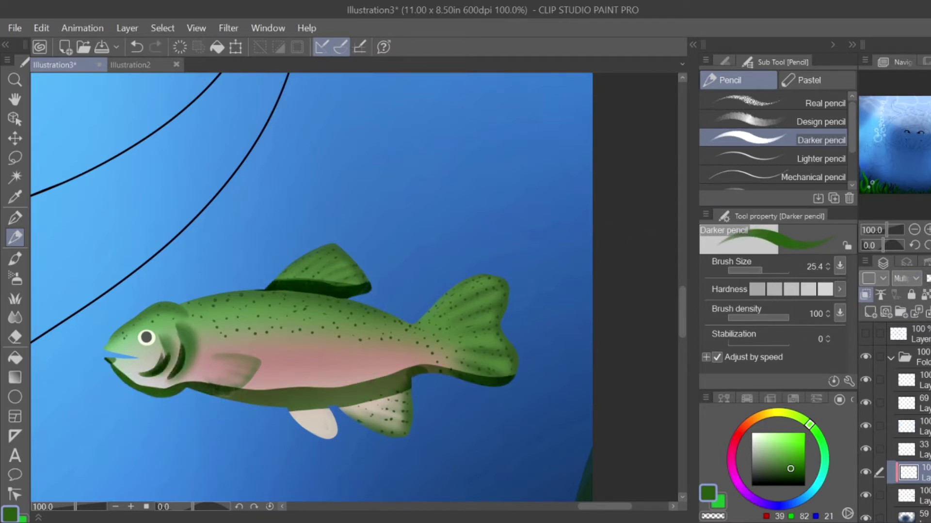
pyautogui.moveTo(260, 363); pyautogui.dragTo(216, 390)
pyautogui.moveTo(104, 346); pyautogui.dragTo(152, 360)
pyautogui.hotkey('ctrl', 'z')
# Step: Darken the tail's edges, the belly line and the undersides of both lower fins with the same green shadow
pyautogui.moveTo(518, 374)
pyautogui.mouseDown()
pyautogui.moveTo(412, 371)
pyautogui.moveTo(260, 394)
pyautogui.mouseUp()
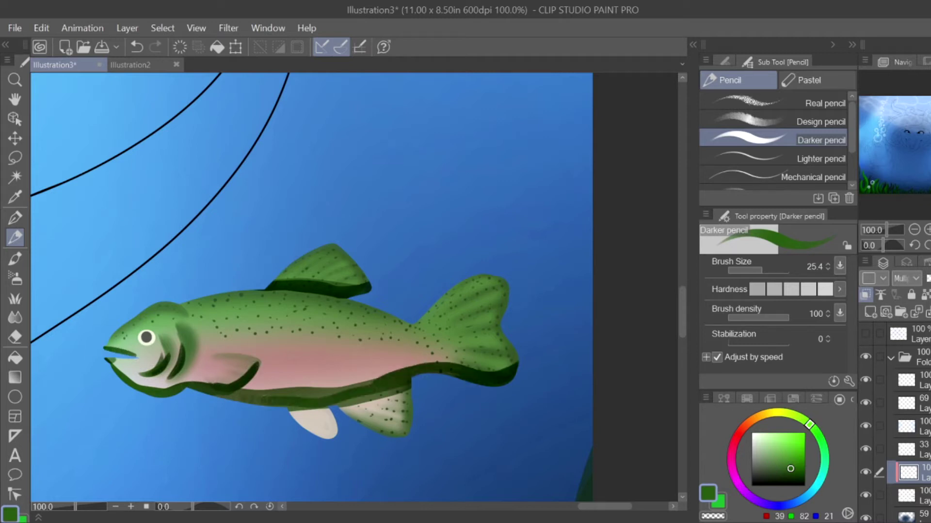
pyautogui.moveTo(321, 390); pyautogui.dragTo(215, 402)
pyautogui.moveTo(288, 409); pyautogui.dragTo(334, 439)
pyautogui.moveTo(339, 403); pyautogui.dragTo(409, 436)
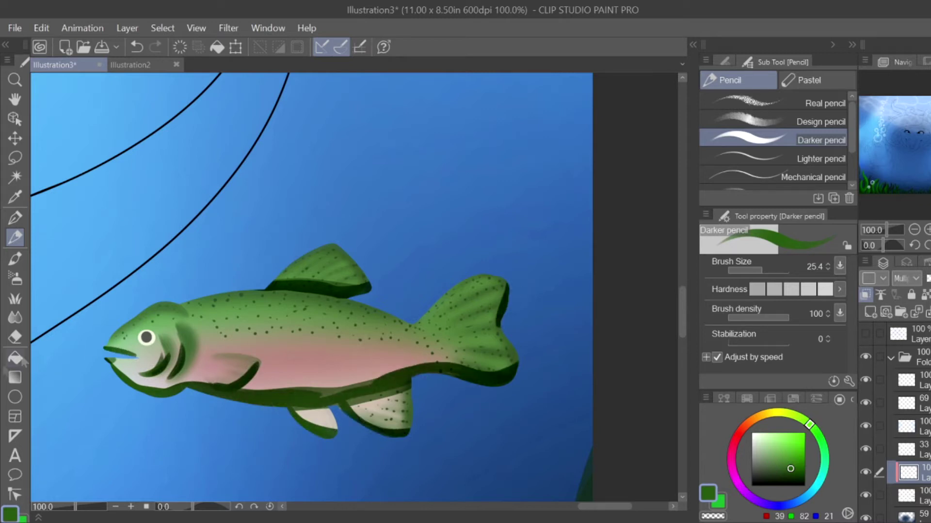
# Step: Soften the green shadows on the tail, belly, lower fins, side fin and head with the Blur tool at size 89.6
pyautogui.press('j')
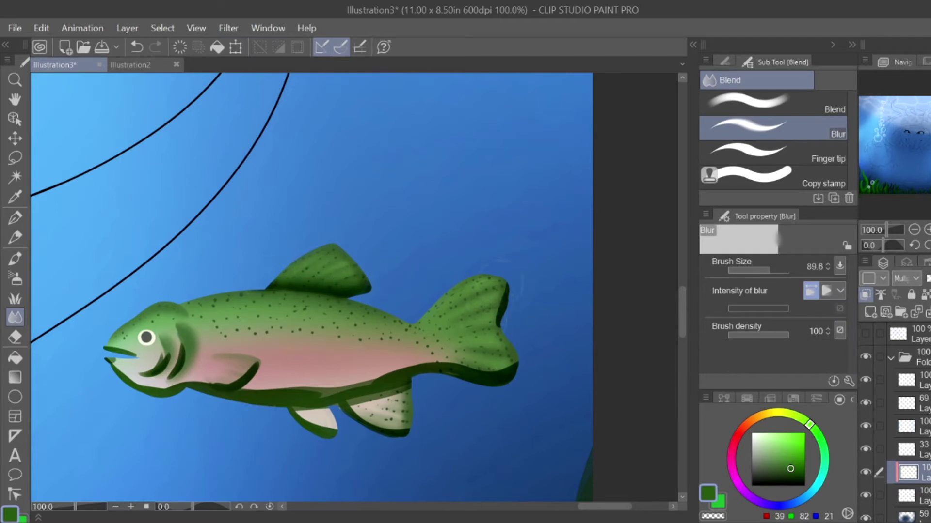
pyautogui.moveTo(504, 300)
pyautogui.mouseDown()
pyautogui.moveTo(509, 373)
pyautogui.moveTo(375, 379)
pyautogui.moveTo(269, 400)
pyautogui.moveTo(420, 404)
pyautogui.moveTo(420, 393)
pyautogui.moveTo(393, 429)
pyautogui.moveTo(315, 417)
pyautogui.mouseUp()
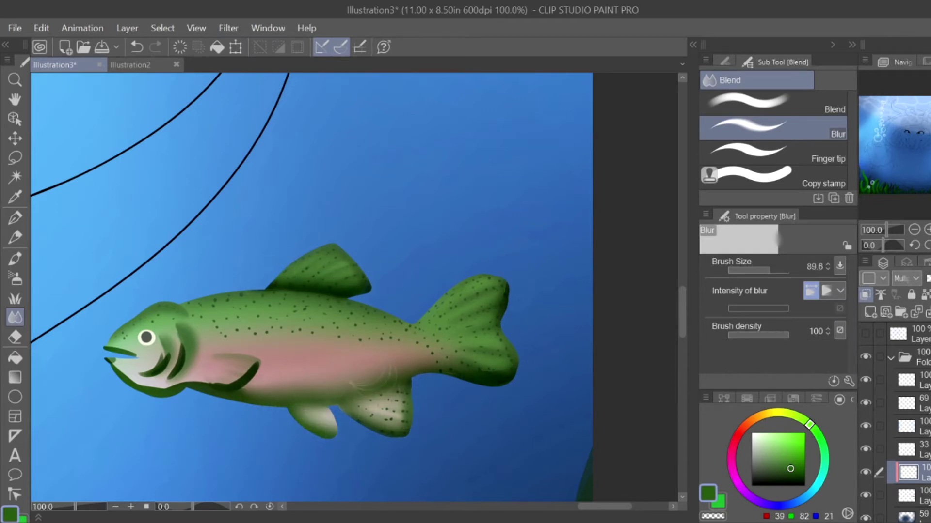
pyautogui.moveTo(254, 375)
pyautogui.mouseDown()
pyautogui.moveTo(136, 378)
pyautogui.moveTo(121, 349)
pyautogui.mouseUp()
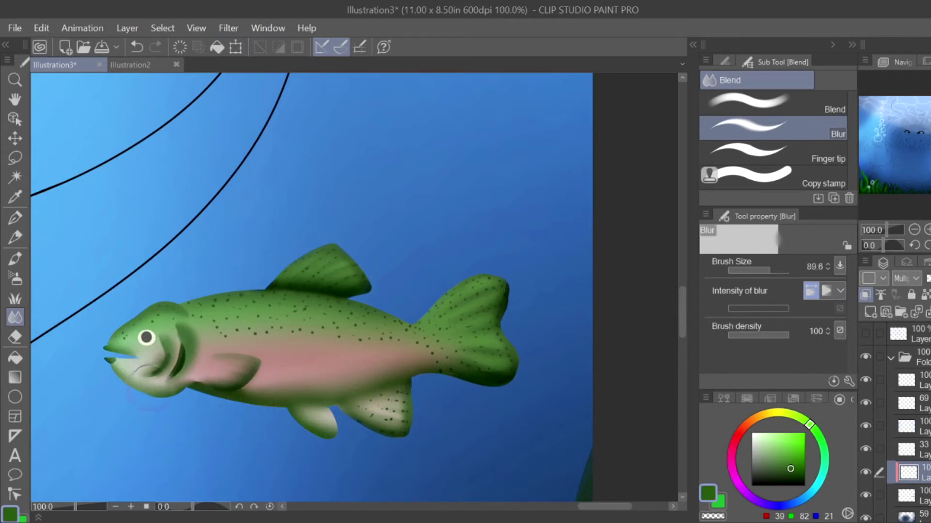
pyautogui.hotkey('ctrl', '-')
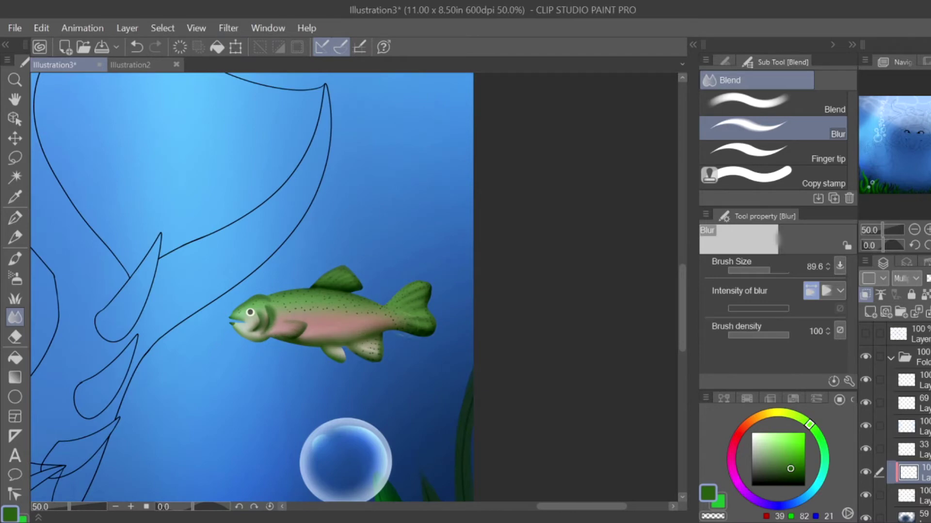
pyautogui.scroll(-2, 252, 291)
pyautogui.scroll(5, 252, 291)
# Step: Paint pale green (207, 252, 189) highlights on the head, eye, lower lip, gills and back on a new clipped Add layer at brush size 25.4
pyautogui.press('p')
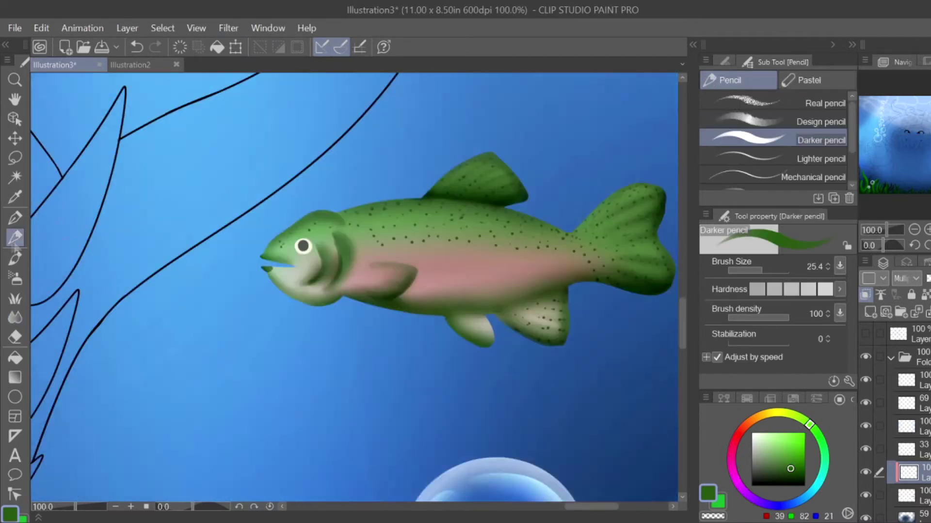
pyautogui.scroll(3, 336, 254)
pyautogui.moveTo(262, 237)
pyautogui.mouseDown()
pyautogui.moveTo(281, 242)
pyautogui.moveTo(256, 291)
pyautogui.moveTo(227, 272)
pyautogui.moveTo(335, 182)
pyautogui.moveTo(339, 196)
pyautogui.mouseUp()
pyautogui.press('j')
pyautogui.keyDown('alt'); pyautogui.click(247, 293); pyautogui.keyUp('alt')
pyautogui.click(871, 312)
pyautogui.press('p')
pyautogui.moveTo(269, 233); pyautogui.dragTo(276, 245)
pyautogui.moveTo(208, 288); pyautogui.dragTo(247, 291)
pyautogui.moveTo(330, 223); pyautogui.dragTo(334, 259)
pyautogui.scroll(-1, 354, 286)
pyautogui.moveTo(378, 175); pyautogui.dragTo(676, 199)
pyautogui.scroll(-3, 354, 286)
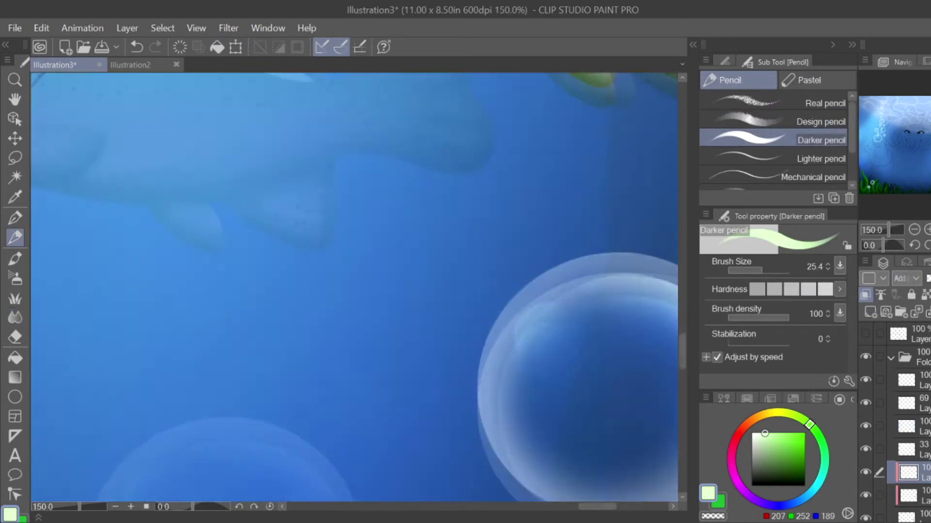
# Step: Add pale green highlight streaks to the two lower fins and the side fin
pyautogui.moveTo(487, 252); pyautogui.dragTo(507, 274)
pyautogui.moveTo(543, 244)
pyautogui.mouseDown()
pyautogui.moveTo(606, 269)
pyautogui.moveTo(610, 257)
pyautogui.mouseUp()
pyautogui.moveTo(594, 228); pyautogui.dragTo(623, 242)
pyautogui.moveTo(337, 170); pyautogui.dragTo(379, 175)
pyautogui.moveTo(342, 181); pyautogui.dragTo(382, 192)
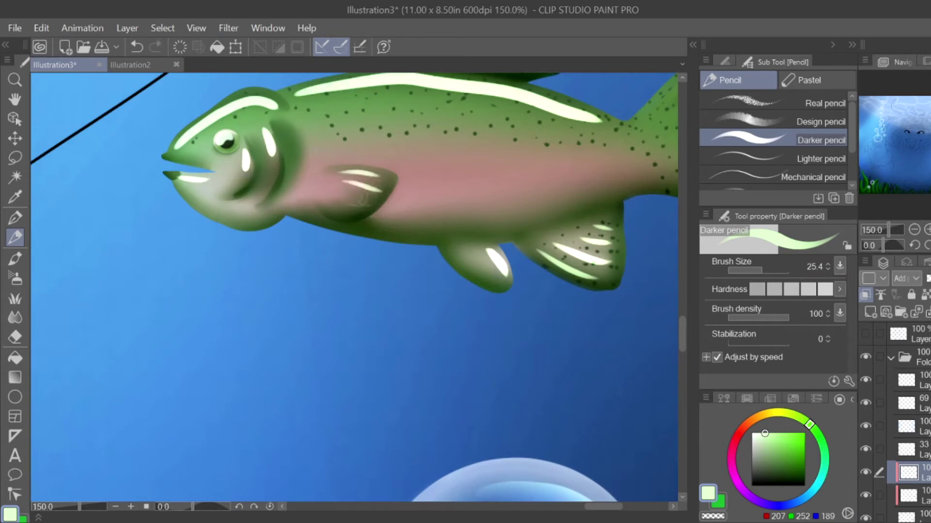
# Step: Paint pale green highlight streaks along the rays of the tail fin and the dorsal fin
pyautogui.scroll(3, 353, 286)
pyautogui.hscroll(4, 354, 286)
pyautogui.moveTo(439, 267)
pyautogui.mouseDown()
pyautogui.moveTo(521, 208)
pyautogui.moveTo(533, 227)
pyautogui.mouseUp()
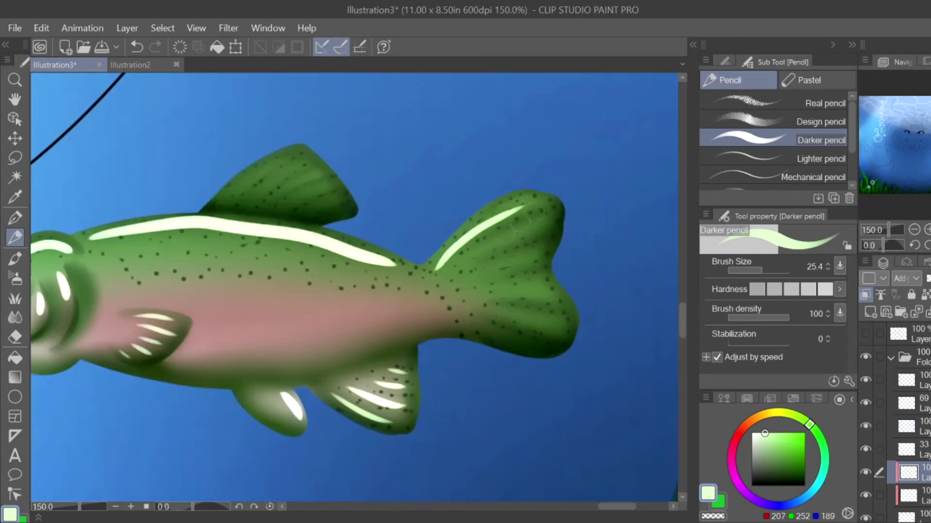
pyautogui.moveTo(470, 279); pyautogui.dragTo(535, 252)
pyautogui.moveTo(477, 293); pyautogui.dragTo(538, 284)
pyautogui.moveTo(489, 308); pyautogui.dragTo(562, 322)
pyautogui.moveTo(489, 330); pyautogui.dragTo(526, 345)
pyautogui.moveTo(221, 204); pyautogui.dragTo(291, 158)
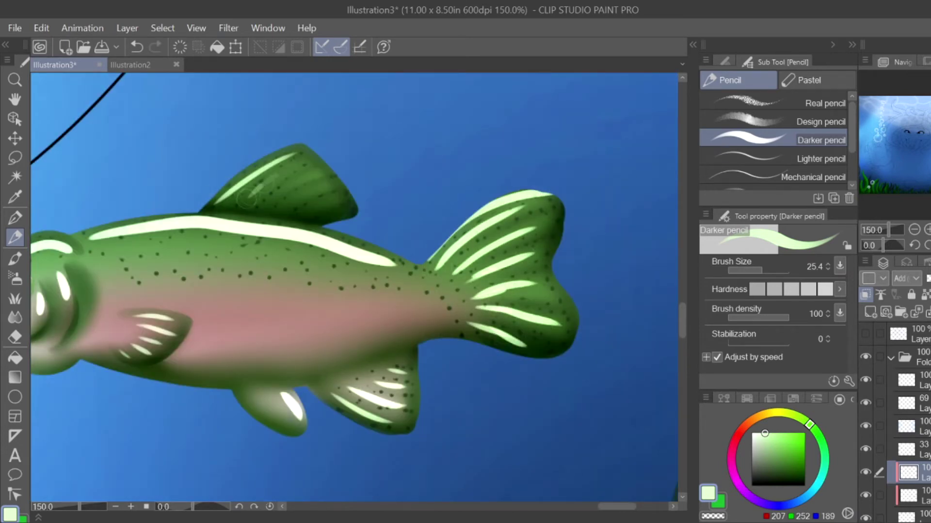
pyautogui.moveTo(257, 206); pyautogui.dragTo(303, 167)
pyautogui.moveTo(298, 208); pyautogui.dragTo(335, 186)
# Step: Blur the highlights on the head, gills, side fin and lower fins at size 89.6
pyautogui.hotkey('ctrl', '-')
pyautogui.hotkey('ctrl', '-')
pyautogui.hotkey('ctrl', '-')
pyautogui.press('j')
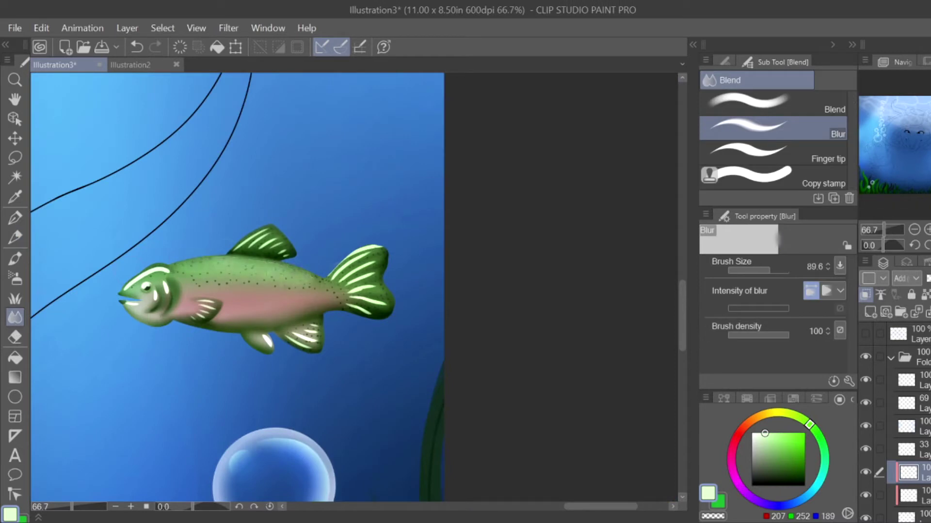
pyautogui.hotkey('ctrl', 'alt', '0')
pyautogui.moveTo(189, 286); pyautogui.dragTo(136, 313)
pyautogui.scroll(1, 257, 323)
pyautogui.moveTo(237, 308); pyautogui.dragTo(257, 320)
pyautogui.moveTo(375, 376); pyautogui.dragTo(390, 402)
pyautogui.moveTo(422, 388)
pyautogui.mouseDown()
pyautogui.moveTo(480, 387)
pyautogui.moveTo(489, 351)
pyautogui.mouseUp()
# Step: Blur the tail and dorsal fin highlights at size 89.6 and switch the highlight layer to Overlay blending
pyautogui.moveTo(635, 145); pyautogui.dragTo(538, 223)
pyautogui.moveTo(621, 203); pyautogui.dragTo(557, 248)
pyautogui.moveTo(621, 262); pyautogui.dragTo(564, 274)
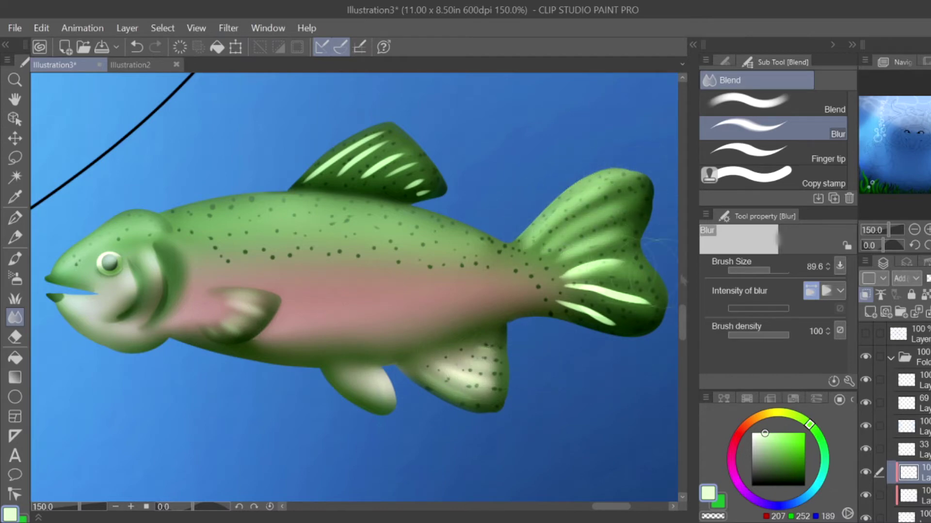
pyautogui.moveTo(649, 303); pyautogui.dragTo(563, 296)
pyautogui.moveTo(429, 174); pyautogui.dragTo(407, 196)
pyautogui.moveTo(417, 160); pyautogui.dragTo(335, 162)
pyautogui.moveTo(383, 143); pyautogui.dragTo(312, 177)
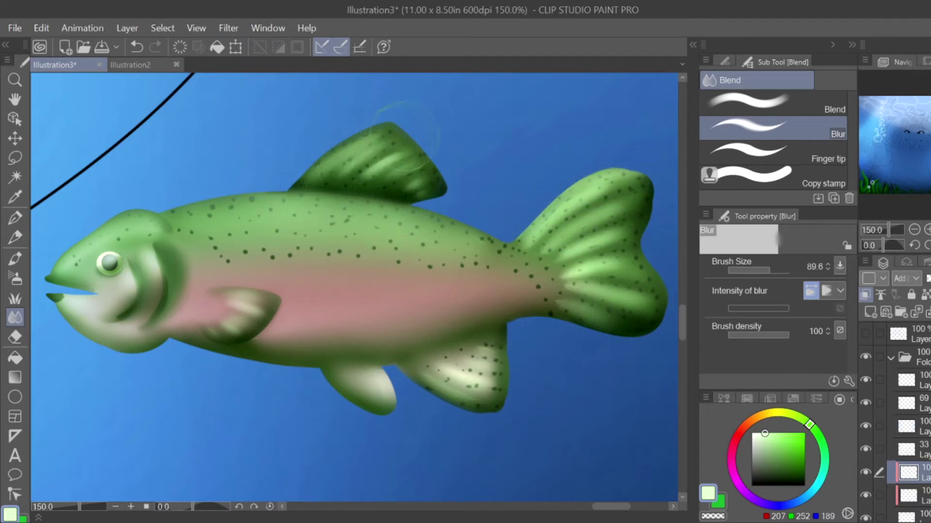
pyautogui.scroll(-5, 557, 238)
pyautogui.scroll(5, 504, 245)
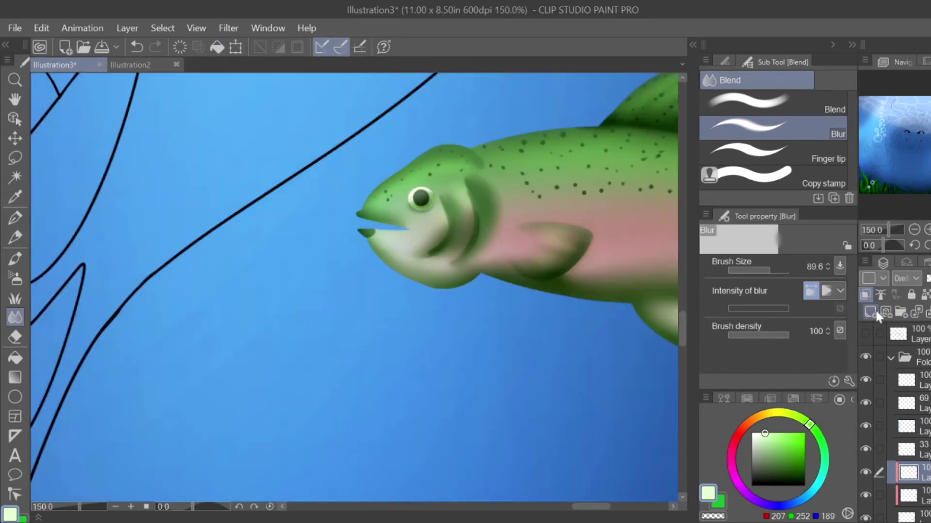
# Step: Try painting rows of round light green (182, 255, 151) scales behind the gills on a new Overlay layer with the G-pen at size 12
pyautogui.click(873, 313)
pyautogui.press('p')
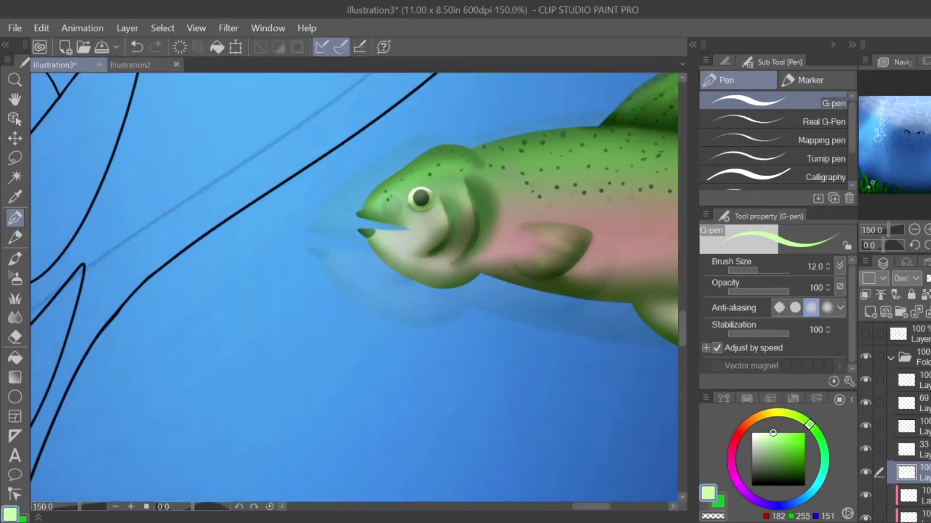
pyautogui.scroll(1, 509, 173)
pyautogui.click(492, 152)
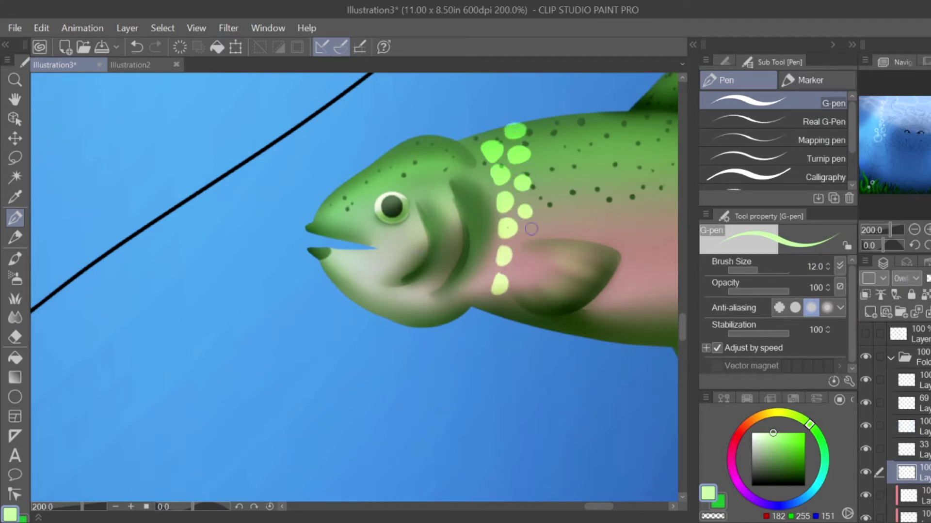
# Step: Undo the round light green scale dots behind the gills
pyautogui.hotkey('ctrl', 'z')
pyautogui.hotkey('ctrl', 'z')
pyautogui.scroll(-4, 356, 280)
pyautogui.scroll(4, 548, 233)
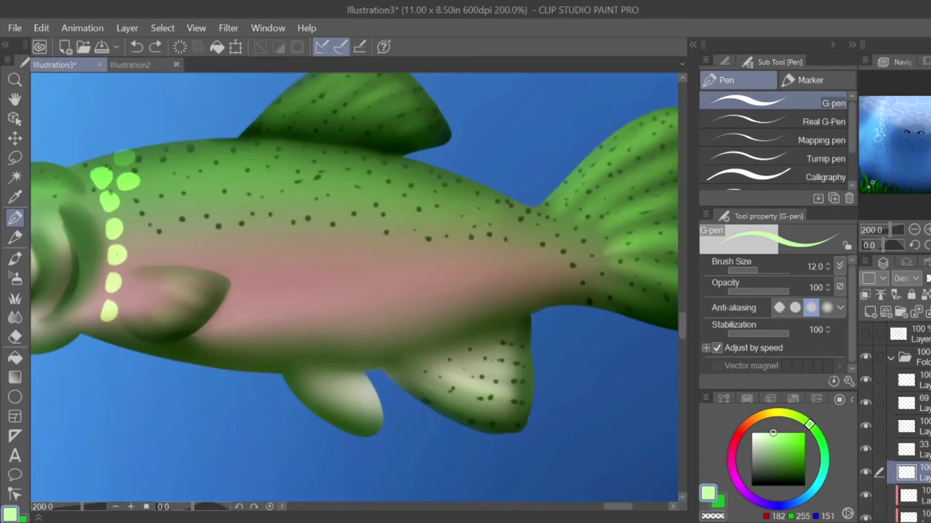
pyautogui.hotkey('ctrl', 'z')
pyautogui.hotkey('ctrl', 'z')
pyautogui.hotkey('ctrl', 'z')
pyautogui.hotkey('ctrl', 'z')
# Step: Flip the canvas view and try curved light green scale marks behind the gills, with the layer opacity at 29%
pyautogui.press('h')
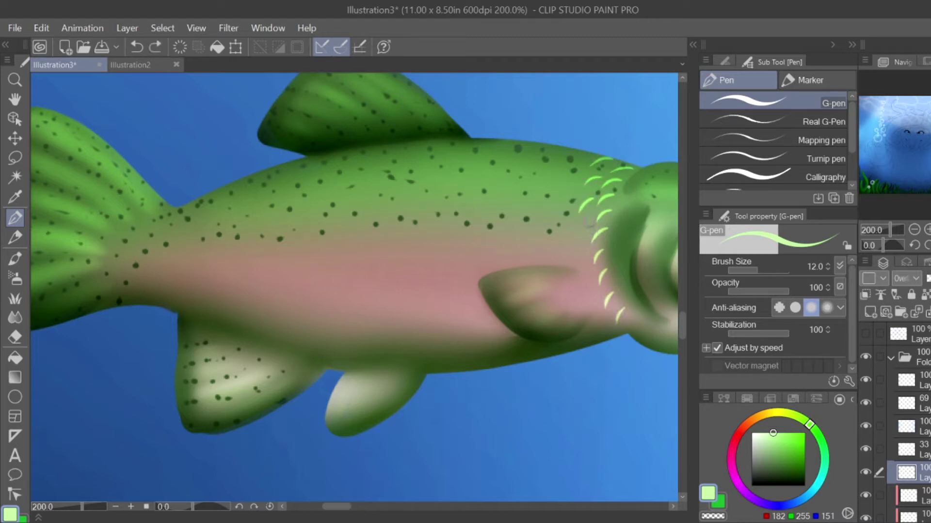
pyautogui.hotkey('ctrl', 'z')
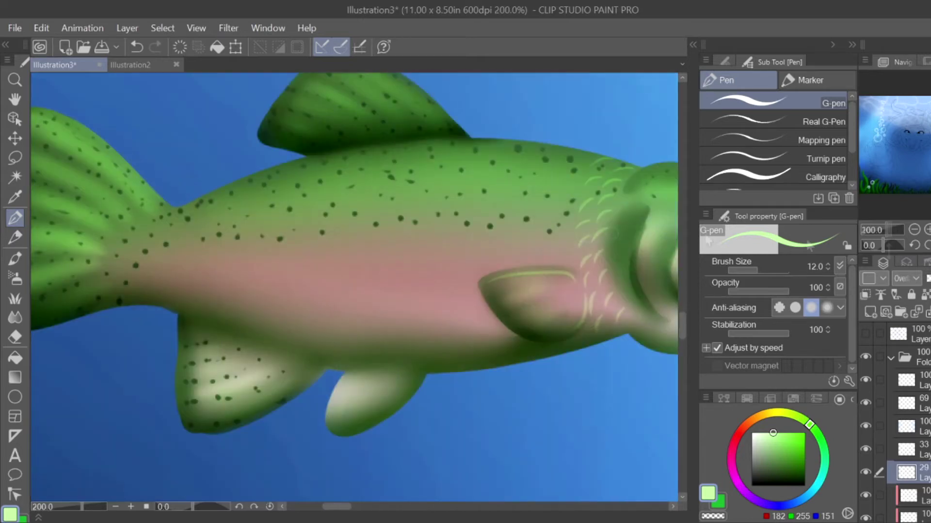
pyautogui.press('j')
# Step: Move the finished fish down in front of the seaweed in the corner of the picture
pyautogui.scroll(-10, 114, 361)
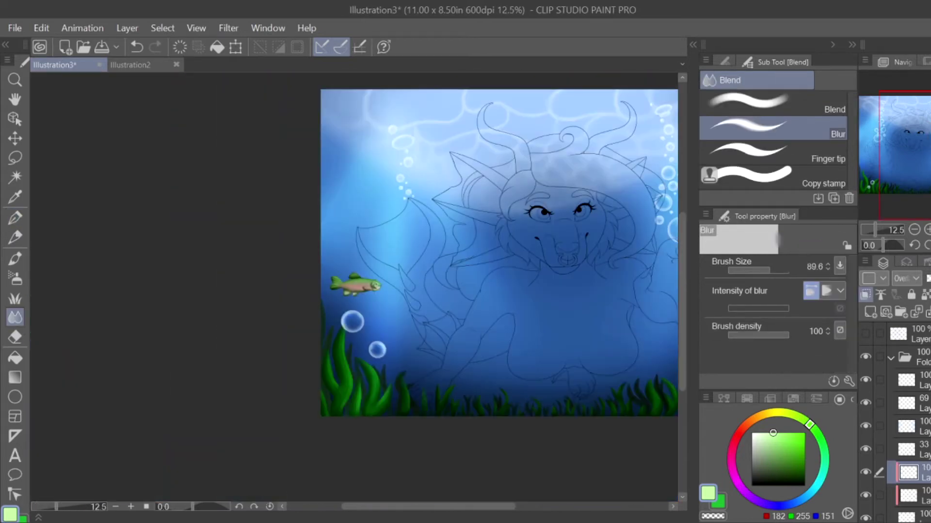
pyautogui.click(906, 334)
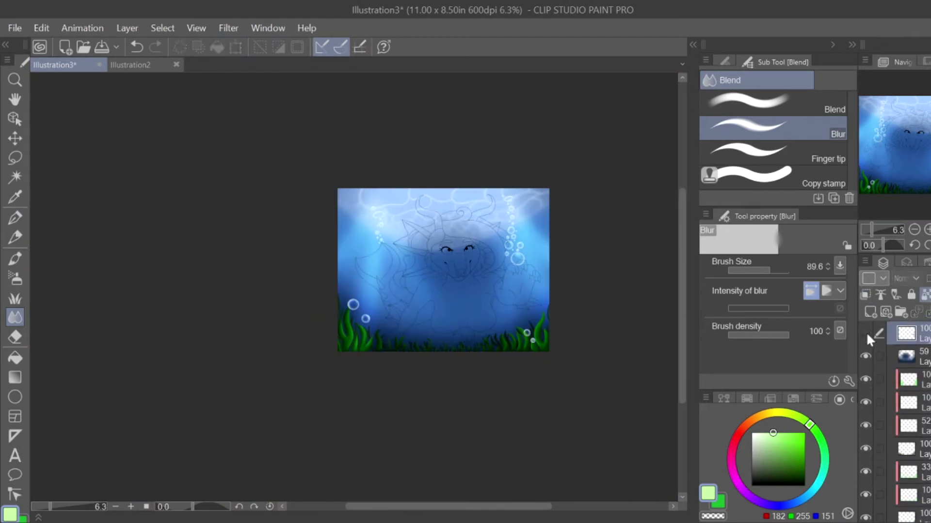
pyautogui.scroll(2, 355, 288)
pyautogui.hotkey('ctrl', 't')
pyautogui.moveTo(355, 285)
pyautogui.mouseDown()
pyautogui.moveTo(415, 393)
pyautogui.moveTo(366, 398)
pyautogui.mouseUp()
pyautogui.press('Return')
pyautogui.hotkey('ctrl', 't')
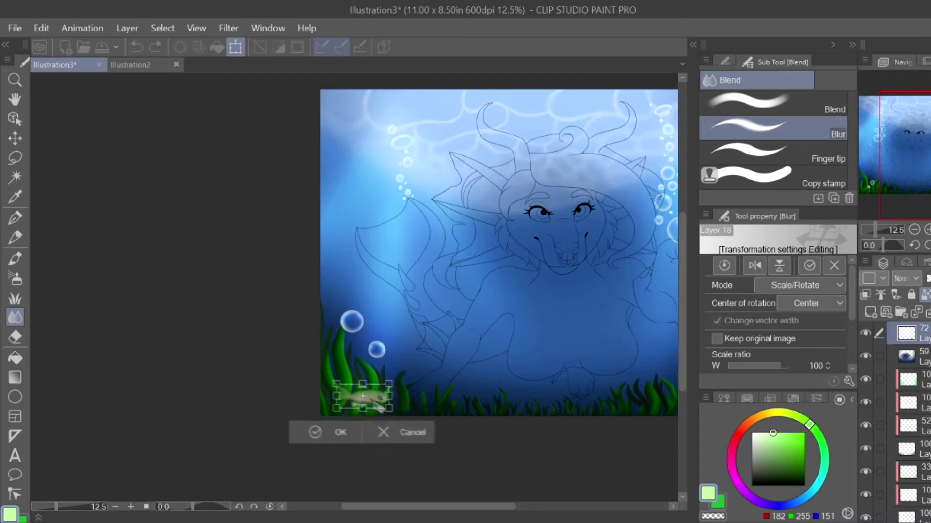
pyautogui.press('Return')
# Step: Lasso the fish, duplicate it onto a second layer, and hide both fish layers
pyautogui.press('e')
pyautogui.scroll(5, 481, 291)
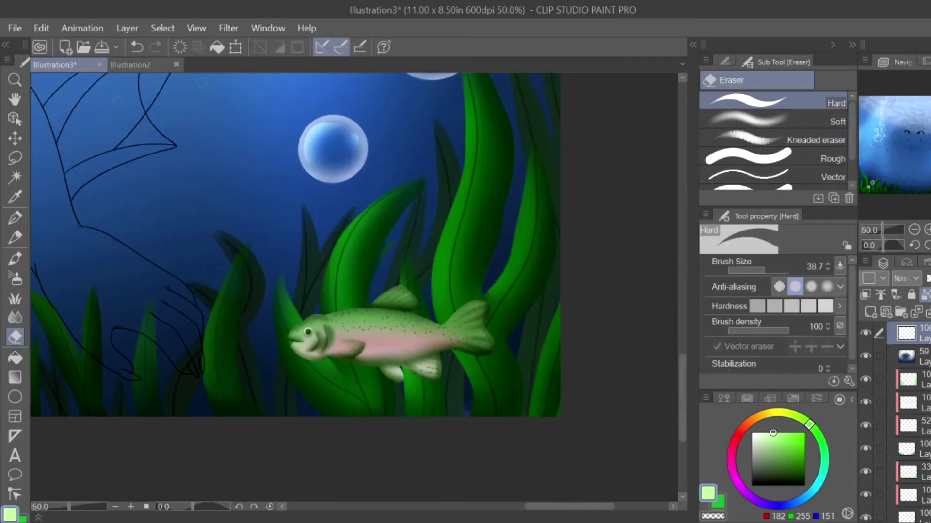
pyautogui.press('m')
pyautogui.moveTo(291, 252); pyautogui.dragTo(479, 253)
pyautogui.click(261, 47)
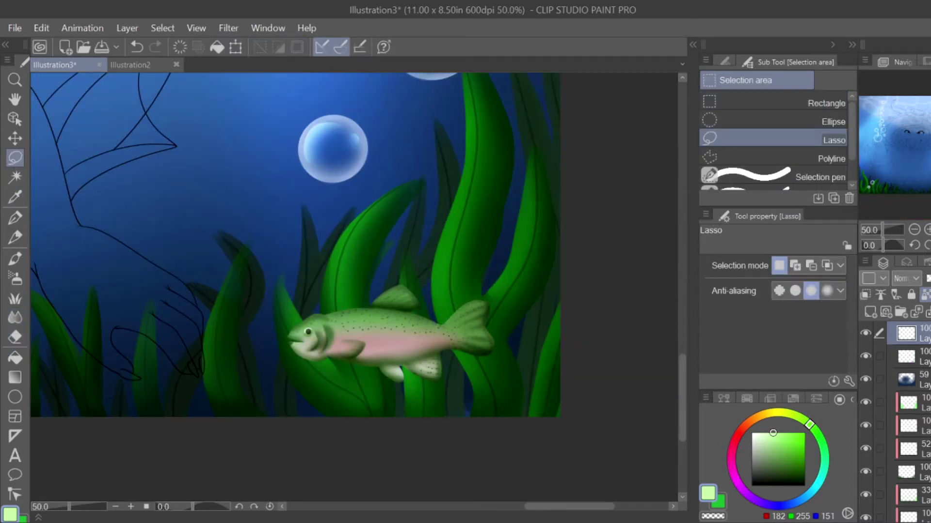
pyautogui.click(870, 359)
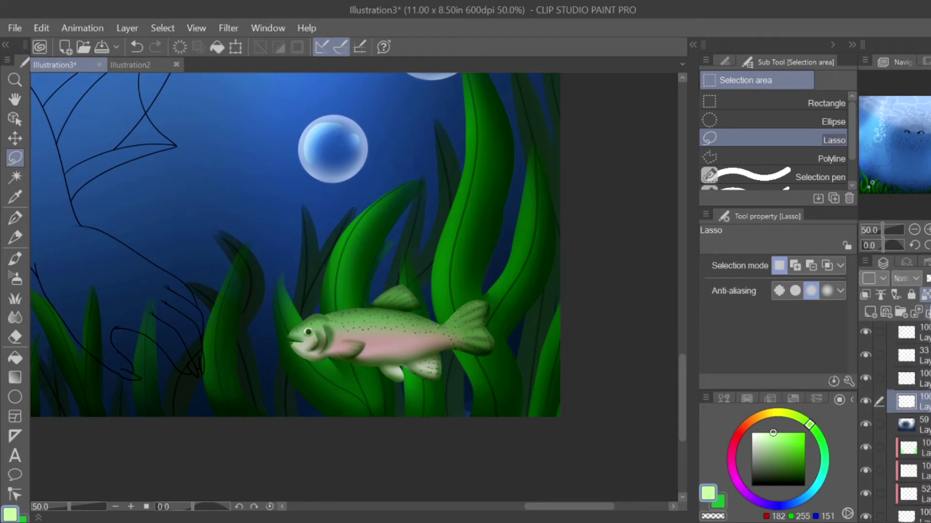
pyautogui.click(865, 401)
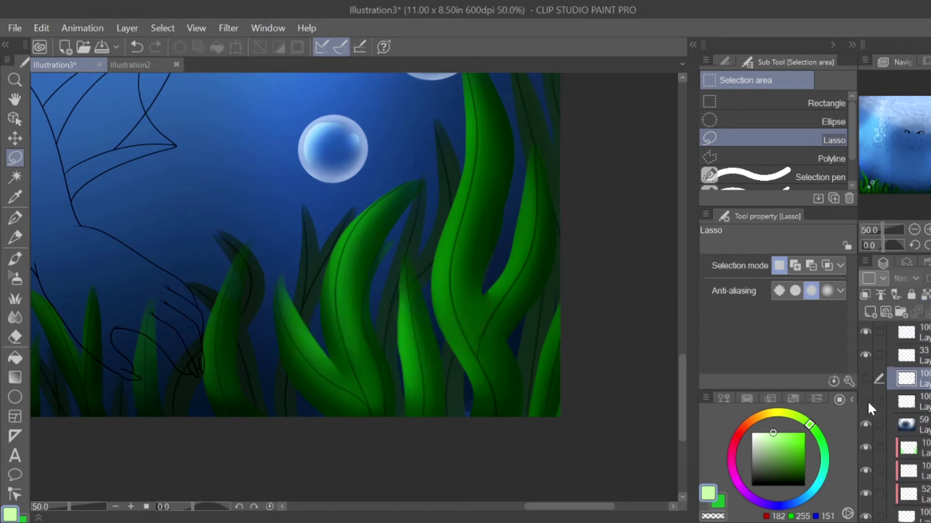
# Step: Show the first fish layer and erase the tail and rear body where the seaweed blades pass in front
pyautogui.click(865, 400)
pyautogui.click(865, 400)
pyautogui.click(865, 401)
pyautogui.press('e')
pyautogui.scroll(2, 456, 320)
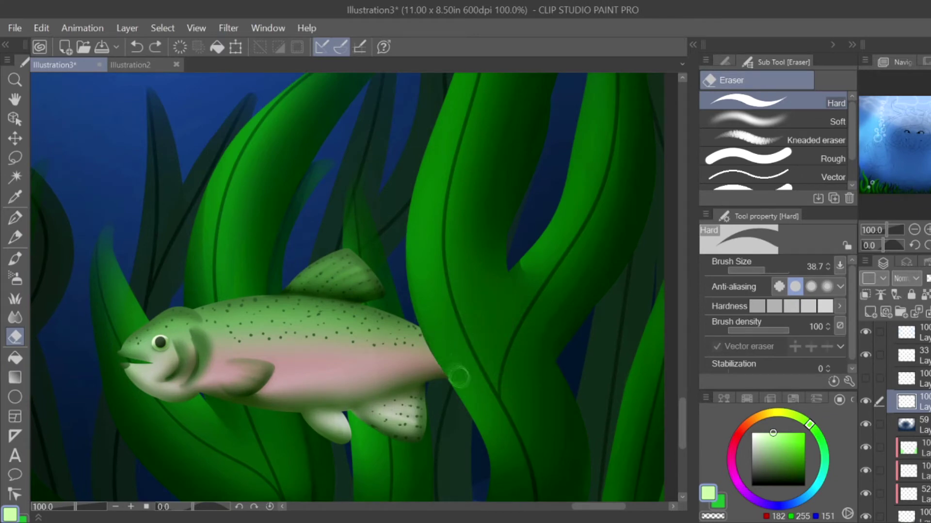
pyautogui.scroll(-2, 458, 379)
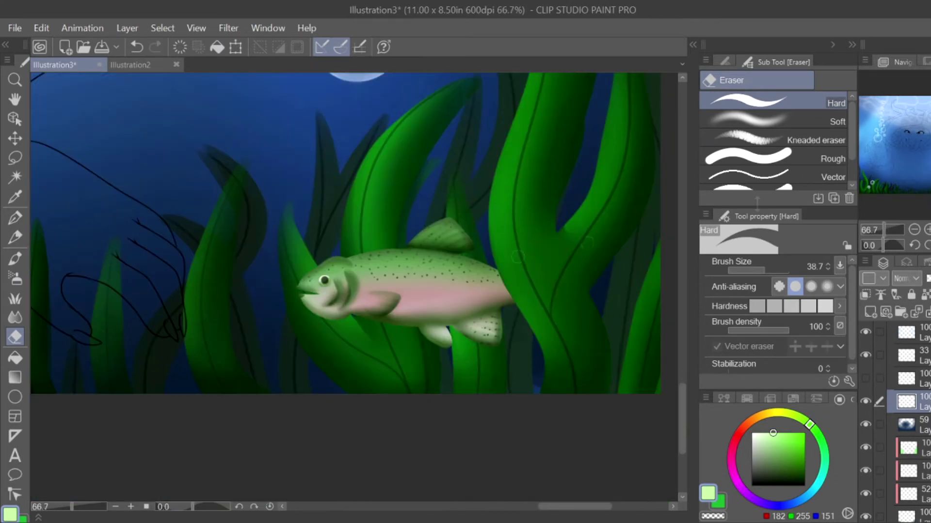
pyautogui.scroll(2, 424, 196)
pyautogui.moveTo(424, 196)
pyautogui.mouseDown()
pyautogui.moveTo(456, 339)
pyautogui.moveTo(485, 398)
pyautogui.mouseUp()
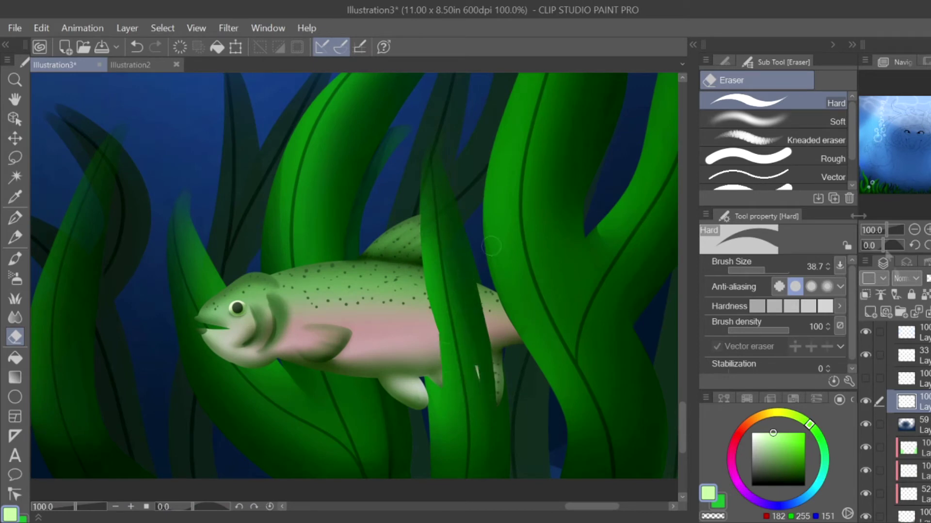
# Step: Lower the first fish layer's opacity to 55% and clean up the erased edges along the blade crossing its body
pyautogui.scroll(1, 425, 298)
pyautogui.moveTo(420, 184); pyautogui.dragTo(436, 391)
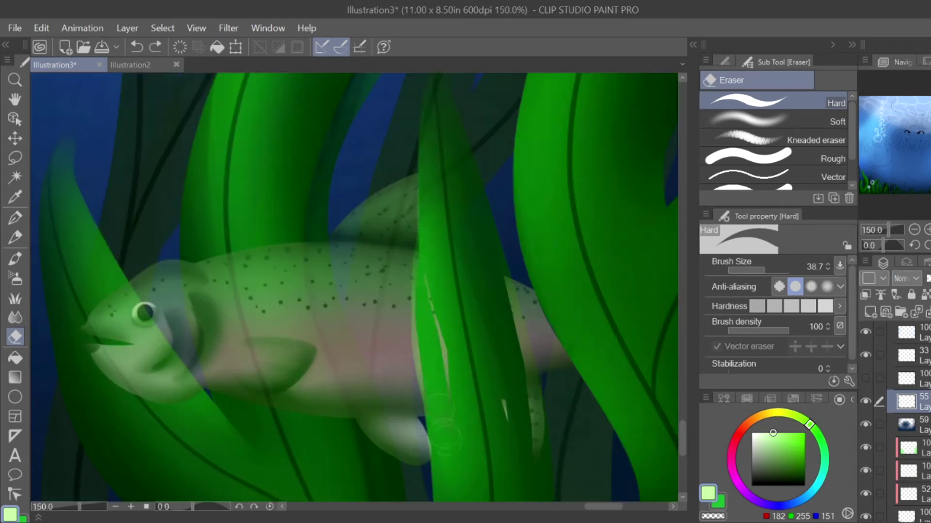
pyautogui.moveTo(507, 282)
pyautogui.mouseDown()
pyautogui.moveTo(528, 412)
pyautogui.moveTo(506, 296)
pyautogui.mouseUp()
pyautogui.hotkey('ctrl', 'z')
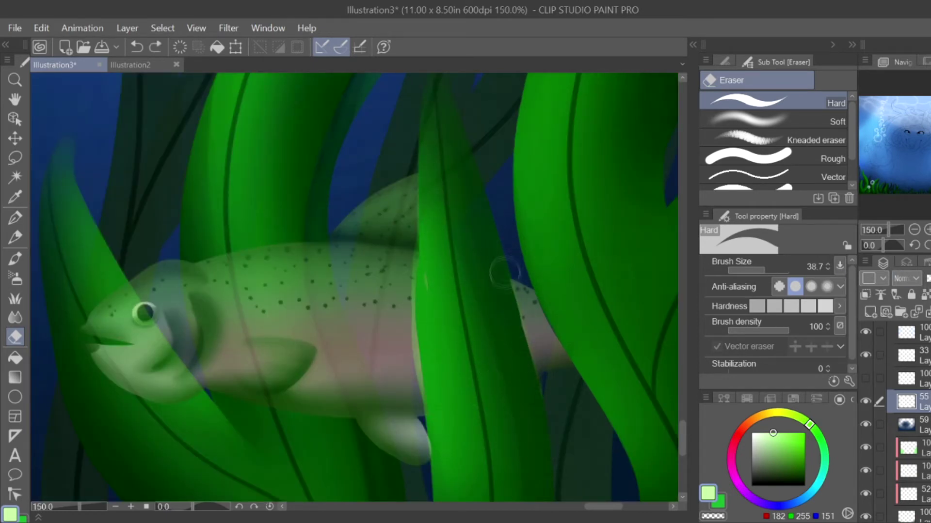
pyautogui.press('h')
pyautogui.moveTo(293, 296); pyautogui.dragTo(263, 439)
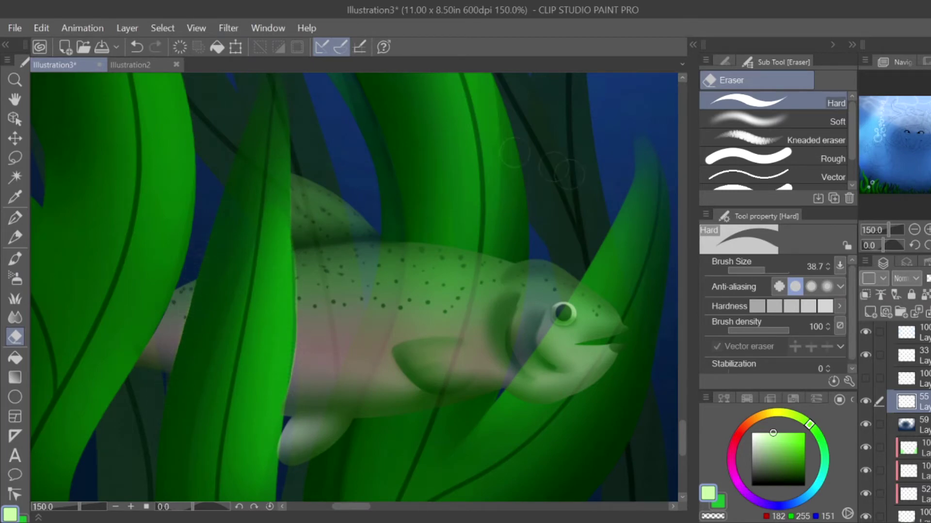
# Step: Restore the first fish's opacity to 100%, then flip the duplicate fish horizontally and move it into the seaweed at the opposite bottom corner
pyautogui.hotkey('ctrl', '-')
pyautogui.hotkey('ctrl', '-')
pyautogui.hotkey('ctrl', '-')
pyautogui.hotkey('ctrl', '-')
pyautogui.hotkey('ctrl', '-')
pyautogui.hotkey('ctrl', '-')
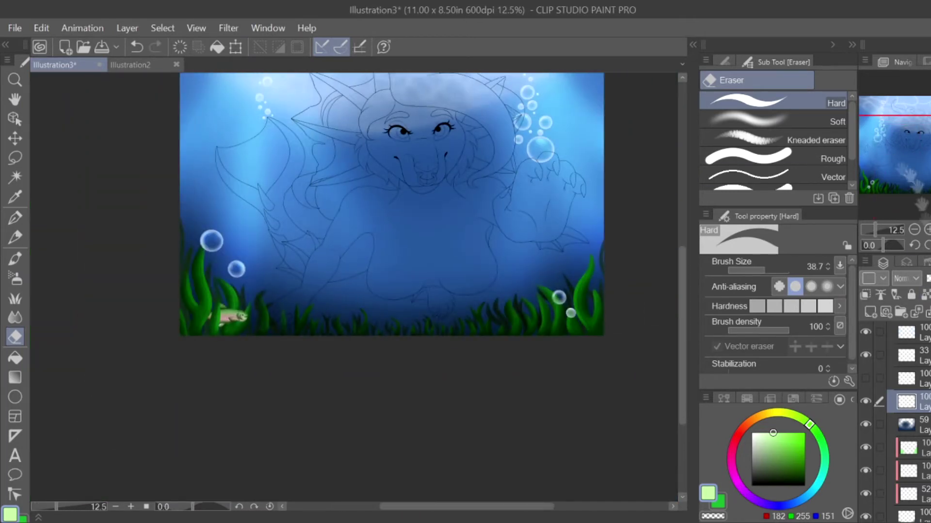
pyautogui.hotkey('ctrl', 't')
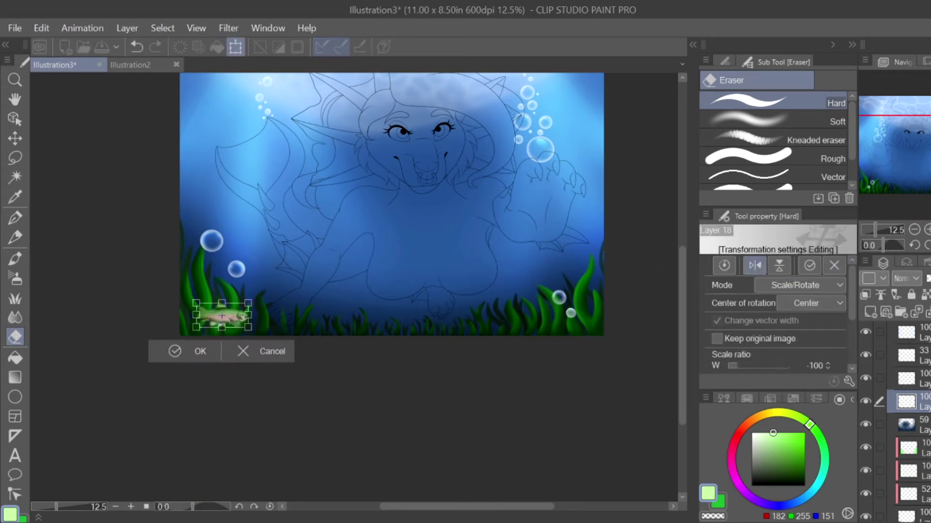
pyautogui.press('Return')
pyautogui.hotkey('ctrl', 't')
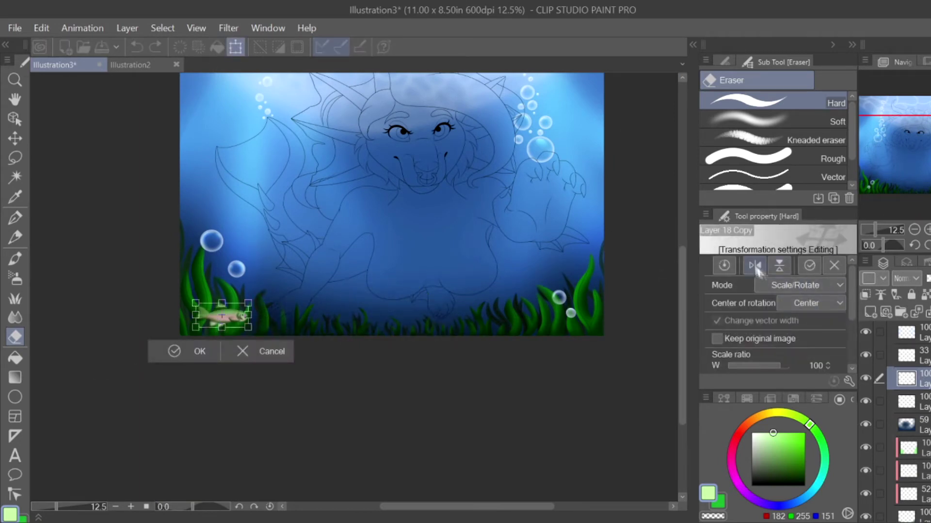
pyautogui.moveTo(233, 317); pyautogui.dragTo(545, 328)
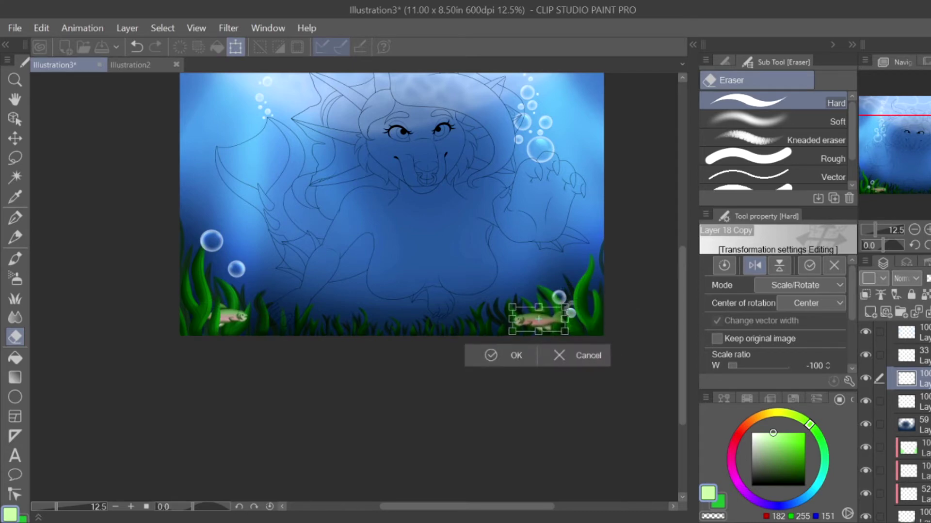
pyautogui.press('Return')
# Step: Lower the duplicate fish layer's opacity to 55% and erase its tail where the seaweed blade covers it
pyautogui.scroll(5, 209, 315)
pyautogui.scroll(1, 401, 290)
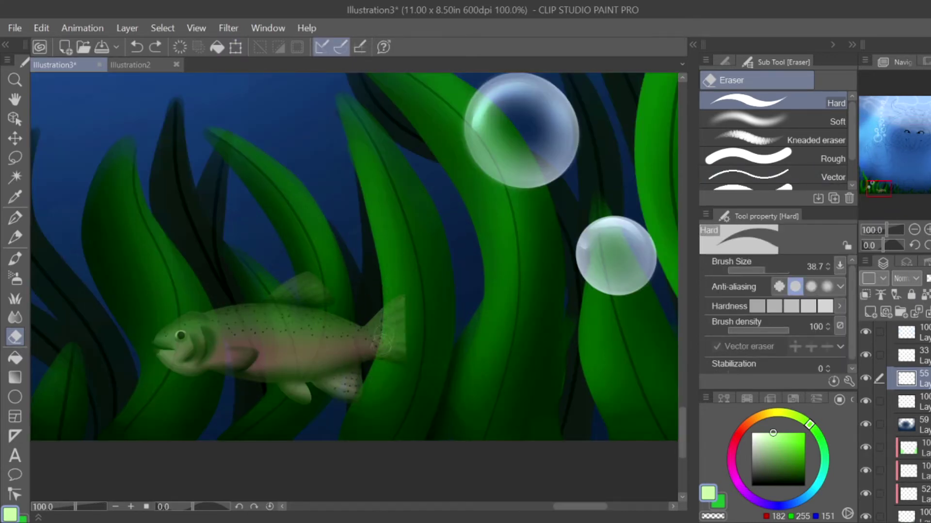
pyautogui.scroll(1, 388, 310)
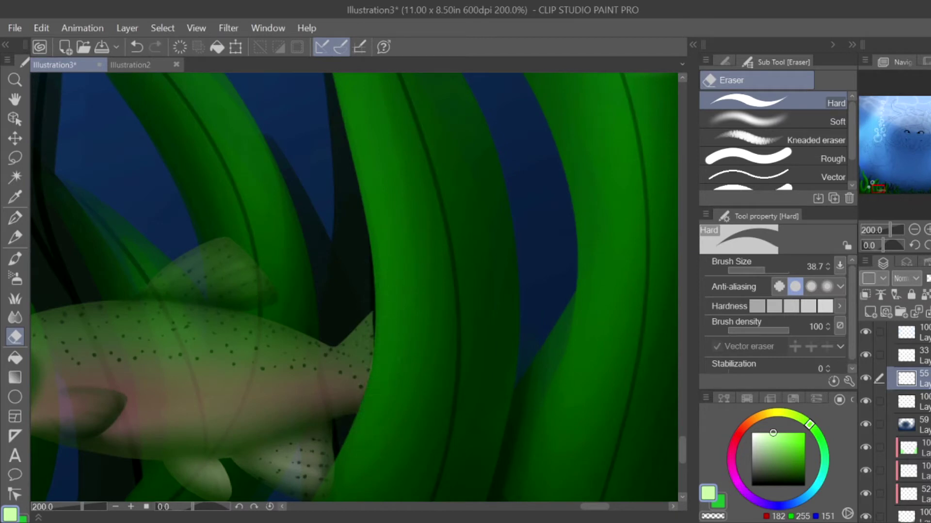
pyautogui.moveTo(374, 343)
pyautogui.mouseDown()
pyautogui.moveTo(380, 309)
pyautogui.moveTo(391, 303)
pyautogui.moveTo(358, 425)
pyautogui.mouseUp()
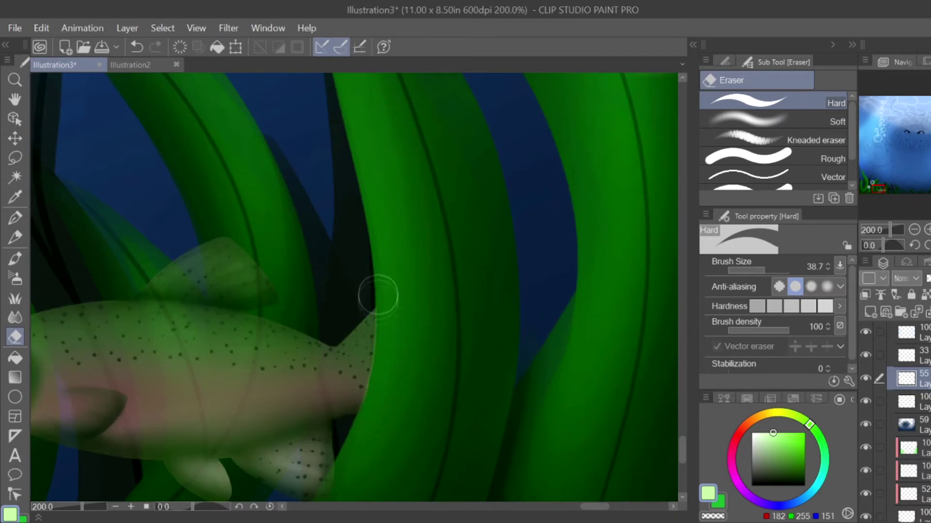
# Step: Erase the duplicate fish's midsection behind the forked seaweed blade and return the layer's opacity to 100%
pyautogui.moveTo(876, 188); pyautogui.dragTo(881, 190)
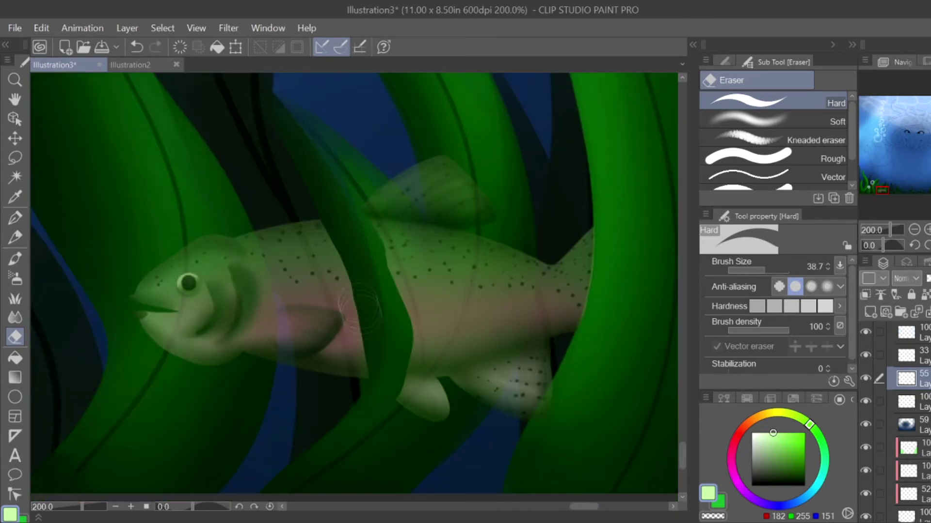
pyautogui.moveTo(361, 353)
pyautogui.mouseDown()
pyautogui.moveTo(319, 196)
pyautogui.moveTo(376, 199)
pyautogui.moveTo(426, 353)
pyautogui.moveTo(416, 409)
pyautogui.moveTo(516, 225)
pyautogui.moveTo(528, 262)
pyautogui.moveTo(471, 409)
pyautogui.moveTo(487, 397)
pyautogui.moveTo(529, 236)
pyautogui.moveTo(469, 194)
pyautogui.moveTo(439, 140)
pyautogui.mouseUp()
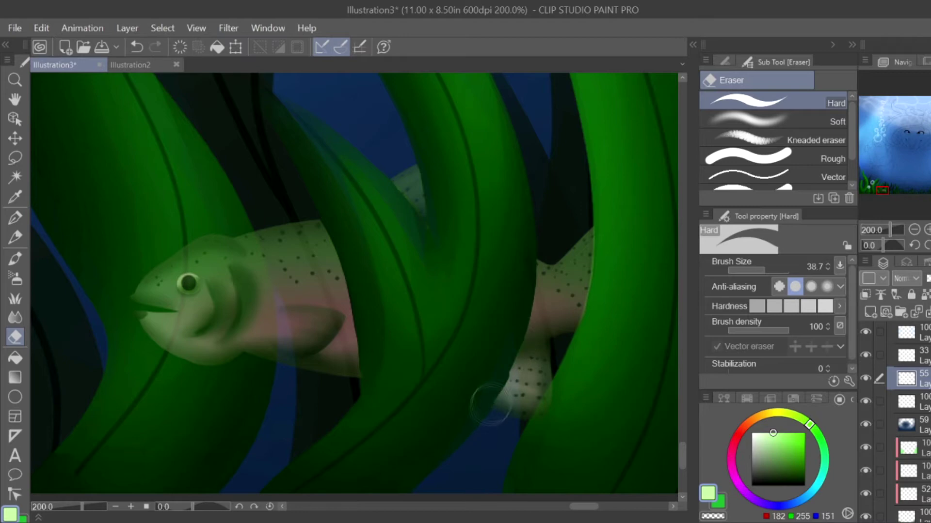
pyautogui.hotkey('ctrl', 'z')
pyautogui.moveTo(514, 345); pyautogui.dragTo(518, 346)
pyautogui.scroll(-4, 350, 284)
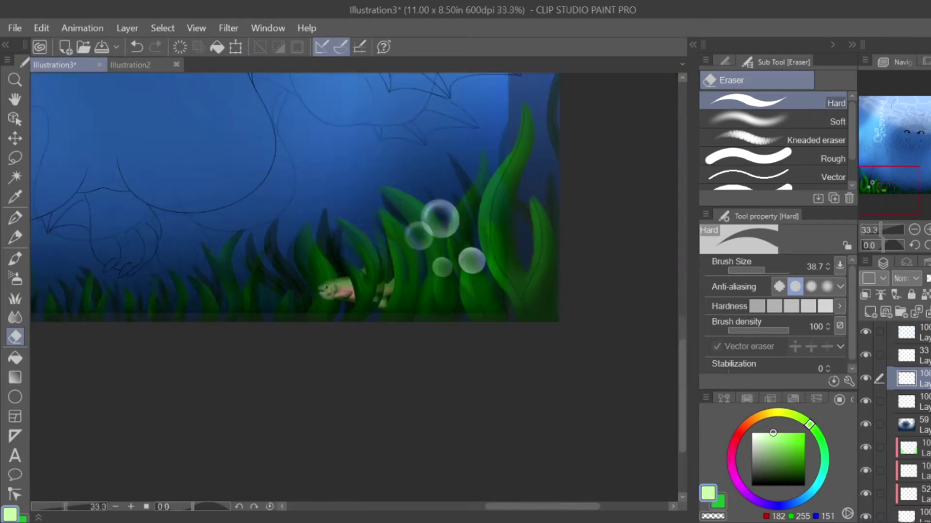
# Step: Shade both fish with blurred dark green on a clipped Multiply layer and set that layer's opacity to 90%
pyautogui.scroll(1, 312, 293)
pyautogui.press('p')
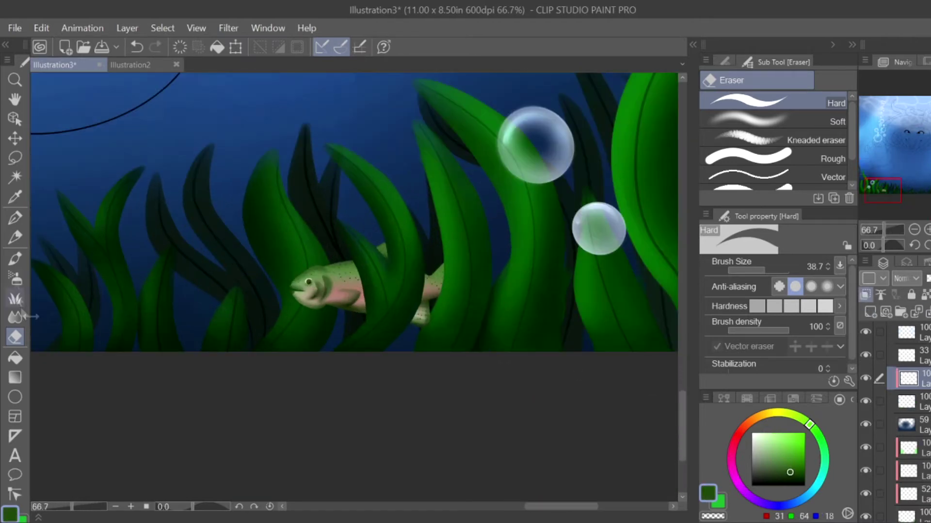
pyautogui.moveTo(439, 261); pyautogui.dragTo(442, 260)
pyautogui.hotkey('ctrl', 'z')
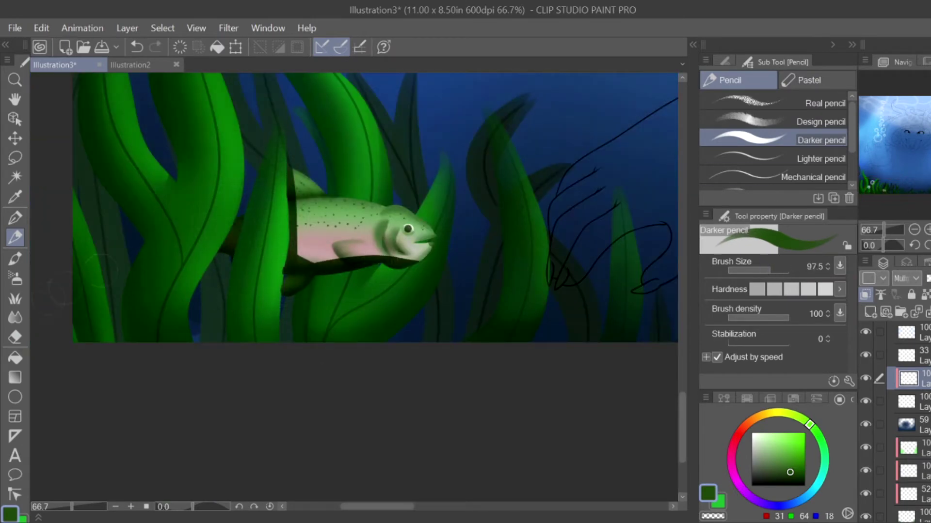
pyautogui.press('j')
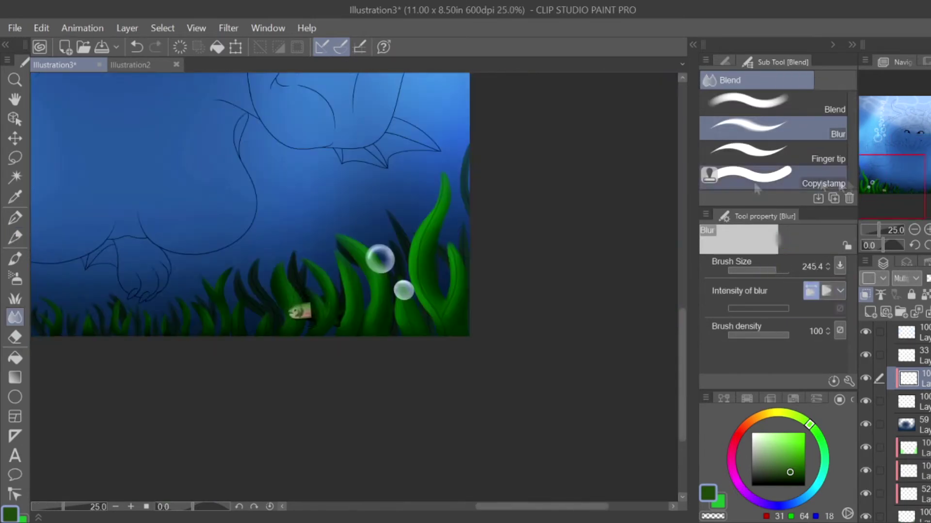
pyautogui.hotkey('ctrl', 'z')
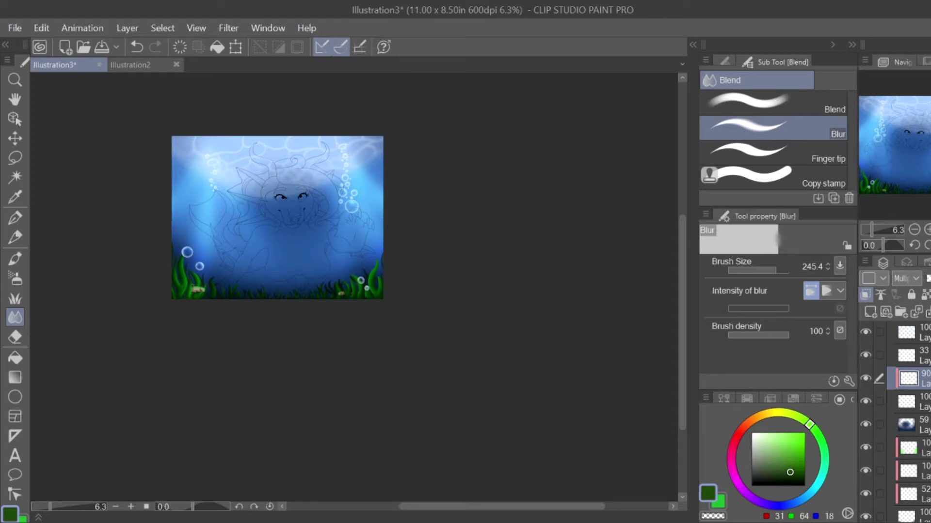
# Step: On a new layer, paint small dark navy fish bodies in the open water beside the bubbles, using the Darker pencil at size 38.7
pyautogui.click(781, 504)
pyautogui.hotkey('ctrl', '+')
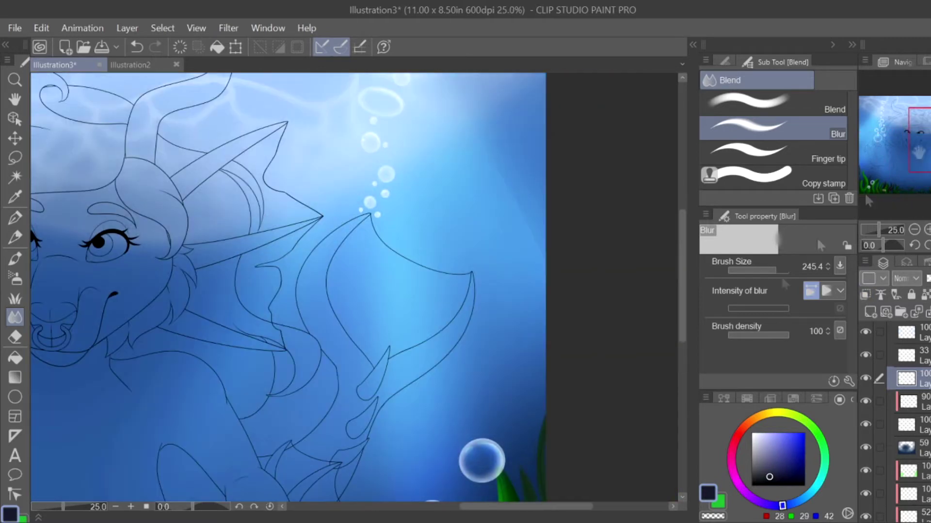
pyautogui.press('p')
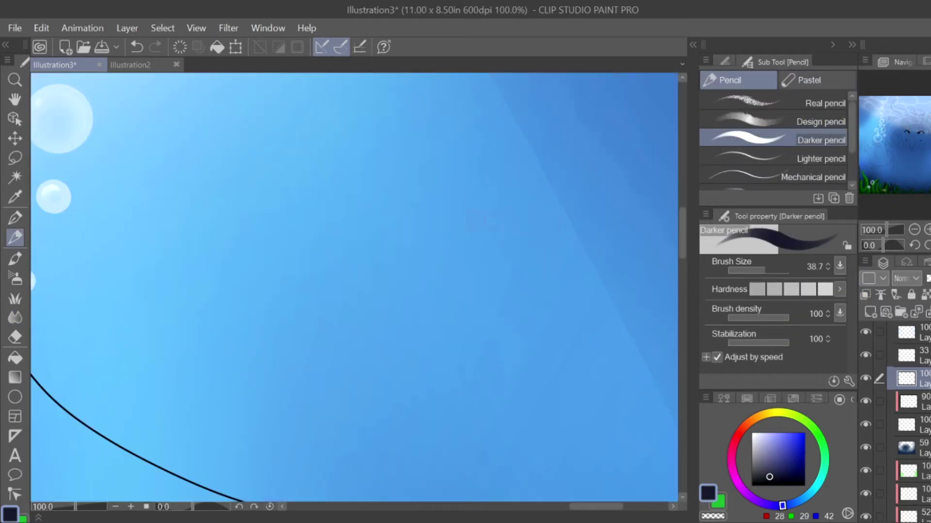
pyautogui.hotkey('ctrl', 'z')
pyautogui.moveTo(440, 219); pyautogui.dragTo(536, 222)
pyautogui.moveTo(471, 244); pyautogui.dragTo(557, 246)
pyautogui.hotkey('ctrl', 'z')
pyautogui.moveTo(485, 203); pyautogui.dragTo(568, 202)
pyautogui.moveTo(329, 187); pyautogui.dragTo(422, 171)
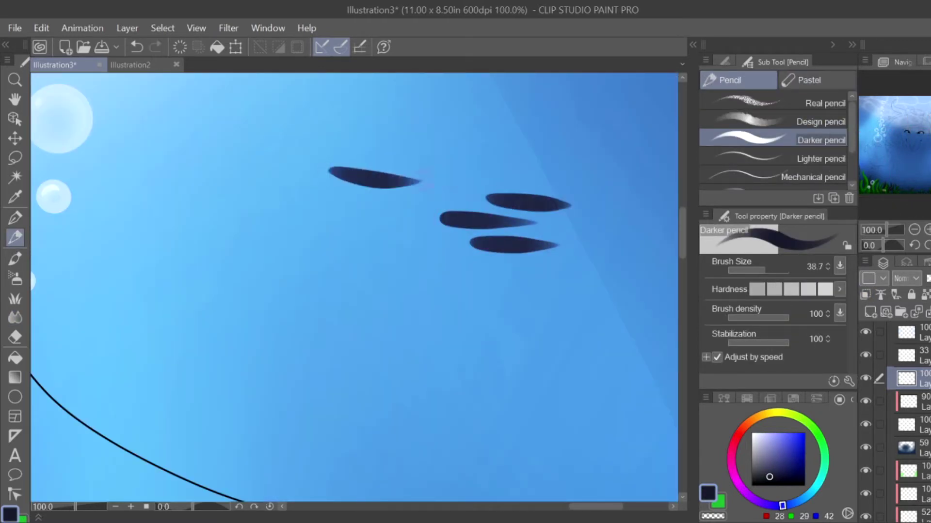
# Step: Redo the leading fish body and paint forked tails on the four small silhouettes
pyautogui.hotkey('ctrl', 'z')
pyautogui.hotkey('ctrl', '-')
pyautogui.moveTo(362, 186)
pyautogui.mouseDown()
pyautogui.moveTo(436, 183)
pyautogui.moveTo(428, 179)
pyautogui.mouseUp()
pyautogui.scroll(3, 432, 157)
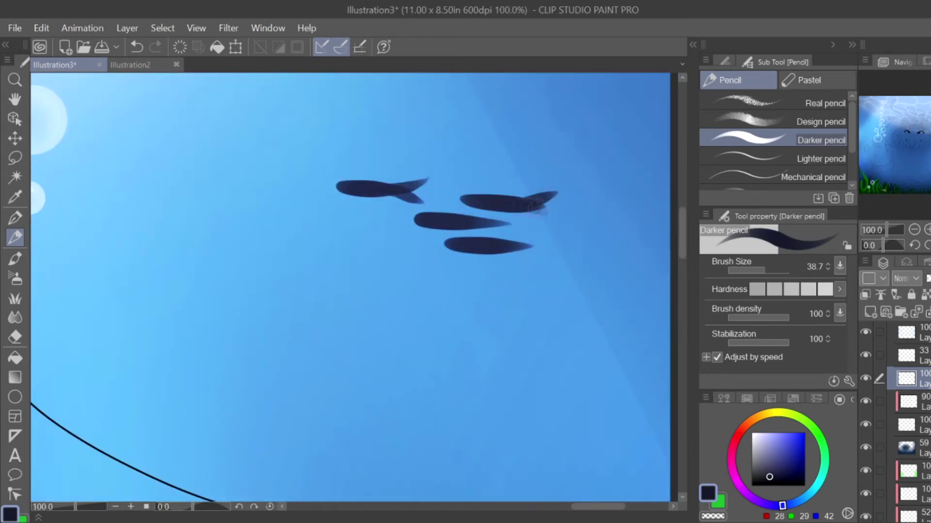
pyautogui.moveTo(483, 227); pyautogui.dragTo(523, 236)
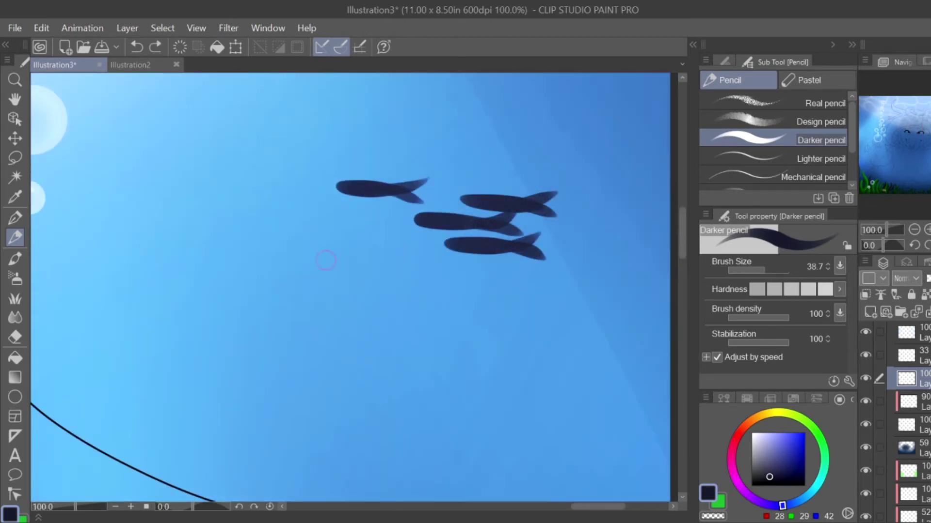
# Step: Paint more small dark fish silhouettes with forked tails in front of and around the first four
pyautogui.moveTo(326, 261); pyautogui.dragTo(403, 252)
pyautogui.moveTo(378, 251); pyautogui.dragTo(416, 259)
pyautogui.scroll(-1, 313, 278)
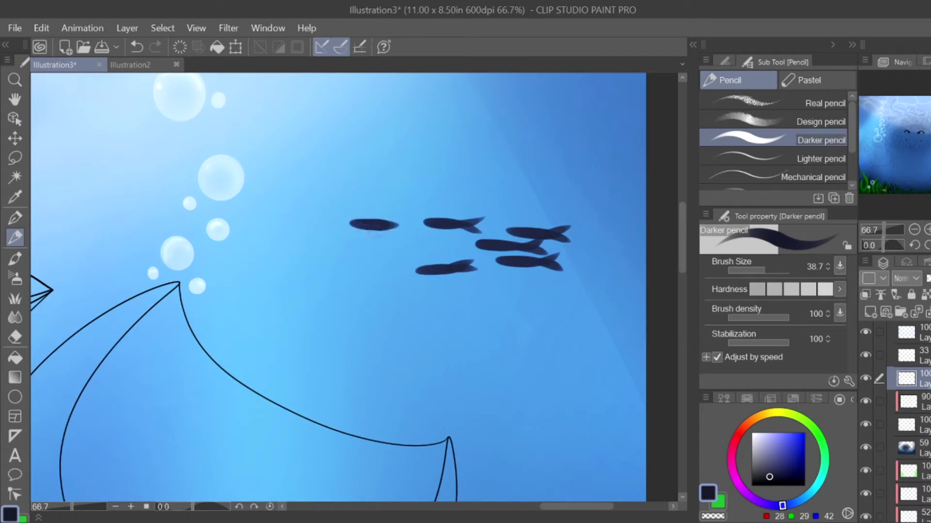
pyautogui.hotkey('ctrl', 'z')
pyautogui.hotkey('ctrl', 'y')
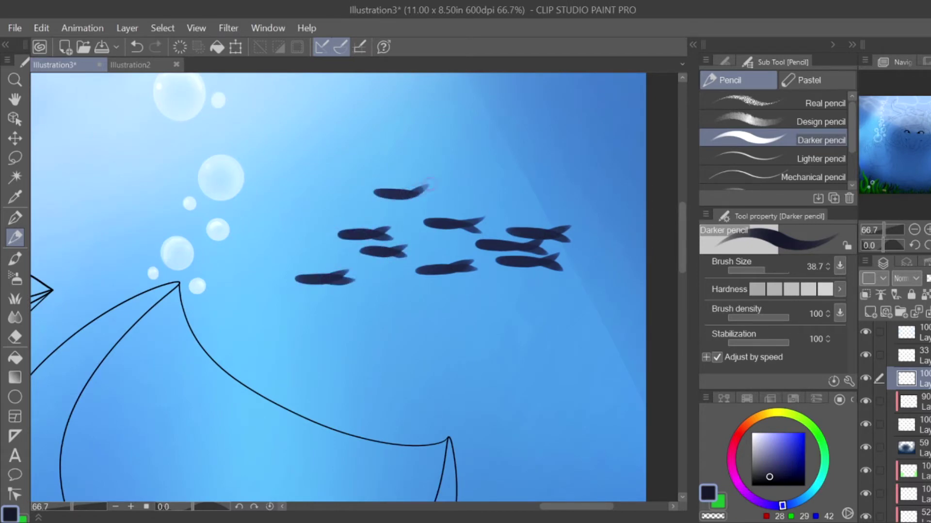
# Step: Set the fish school layer's opacity to 40% and fill out the school with more small silhouettes
pyautogui.scroll(-4, 429, 184)
pyautogui.scroll(4, 429, 184)
pyautogui.scroll(-3, 429, 185)
pyautogui.scroll(2, 428, 184)
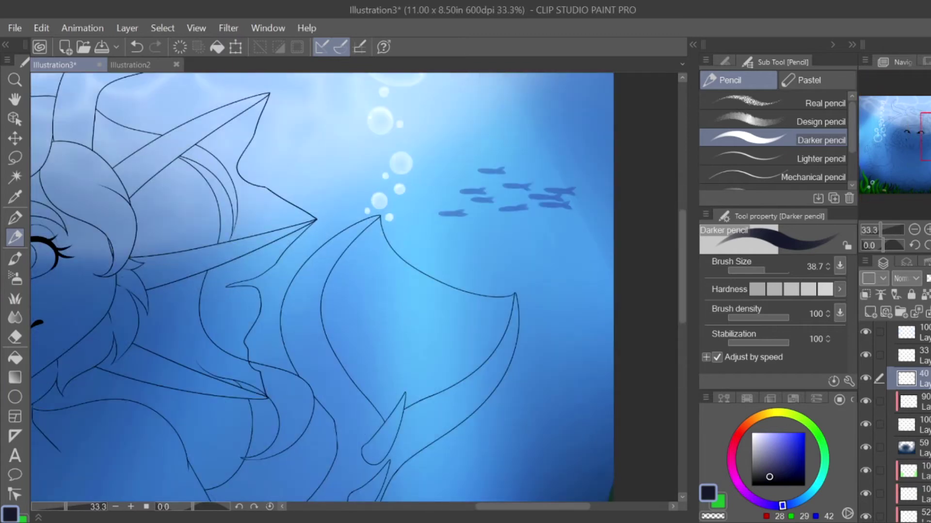
pyautogui.scroll(2, 551, 101)
pyautogui.moveTo(413, 356); pyautogui.dragTo(438, 346)
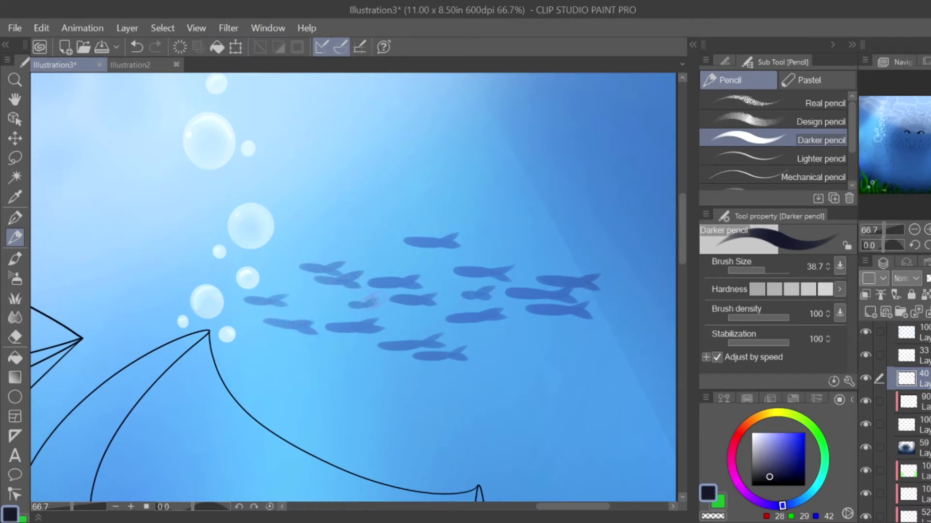
# Step: Lasso the fish school, scale it down to 72%, and place a duplicate just below it to enlarge the school
pyautogui.moveTo(604, 251); pyautogui.dragTo(472, 289)
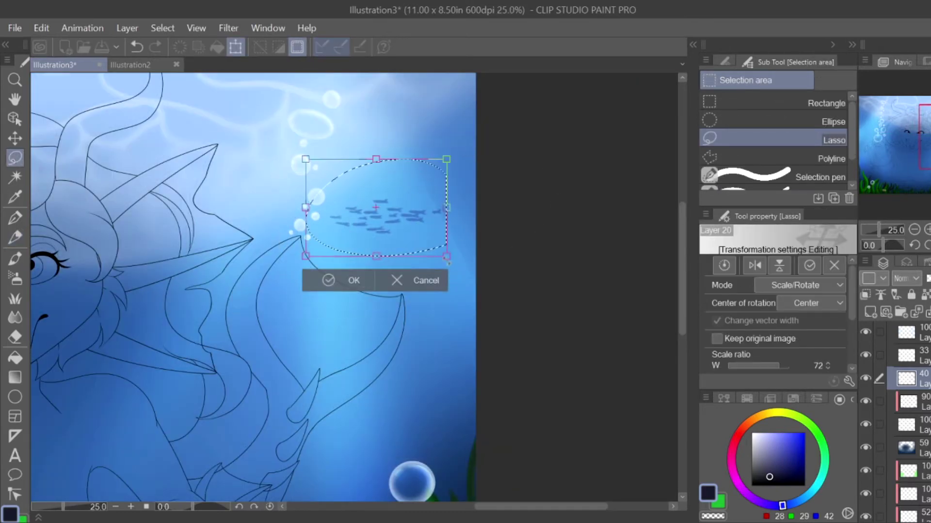
pyautogui.press('Return')
pyautogui.hotkey('ctrl', 'c')
pyautogui.hotkey('ctrl', 'v')
pyautogui.hotkey('ctrl', 't')
pyautogui.moveTo(453, 252); pyautogui.dragTo(439, 250)
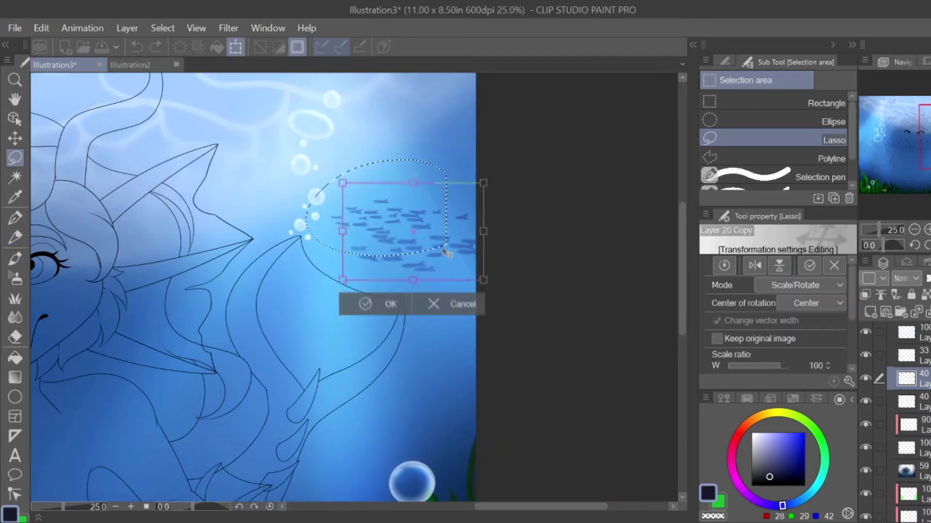
pyautogui.press('Return')
# Step: Flip a copy of the fish school horizontally and move it above the seaweed in the opposite bottom corner, then deselect
pyautogui.scroll(-5, 399, 322)
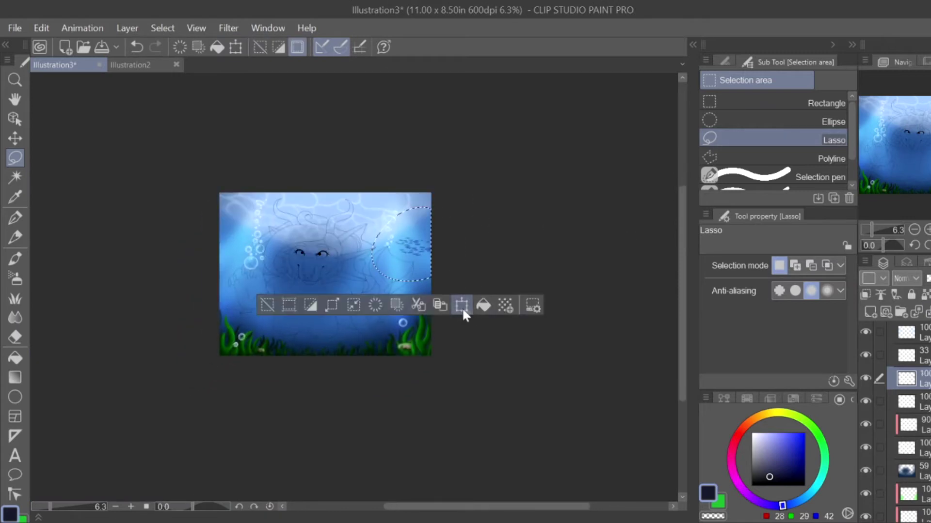
pyautogui.click(465, 312)
pyautogui.moveTo(395, 246)
pyautogui.mouseDown()
pyautogui.moveTo(325, 246)
pyautogui.moveTo(218, 298)
pyautogui.moveTo(261, 323)
pyautogui.mouseUp()
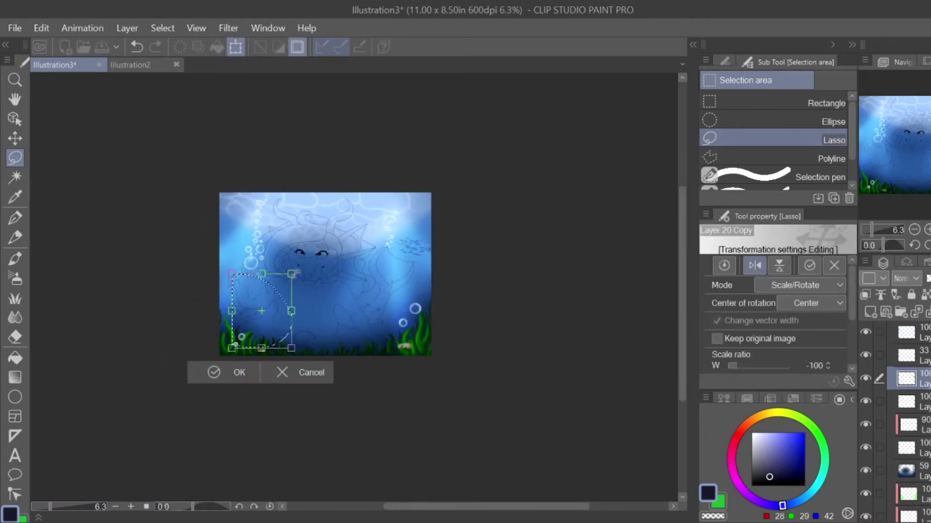
pyautogui.click(210, 373)
pyautogui.hotkey('ctrl', 'd')
# Step: Erase the stray paint around the tail of the small fish nearest the seaweed in the flipped school
pyautogui.scroll(8, 233, 321)
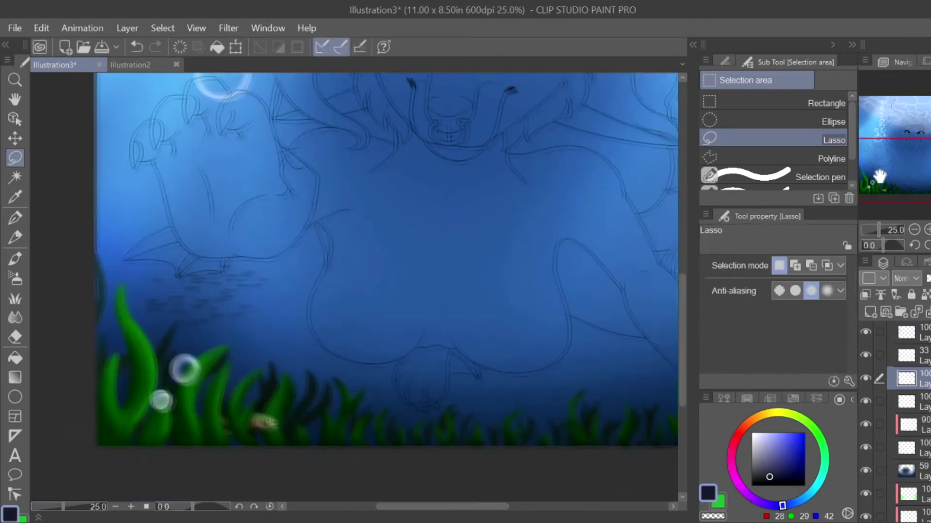
pyautogui.press('p')
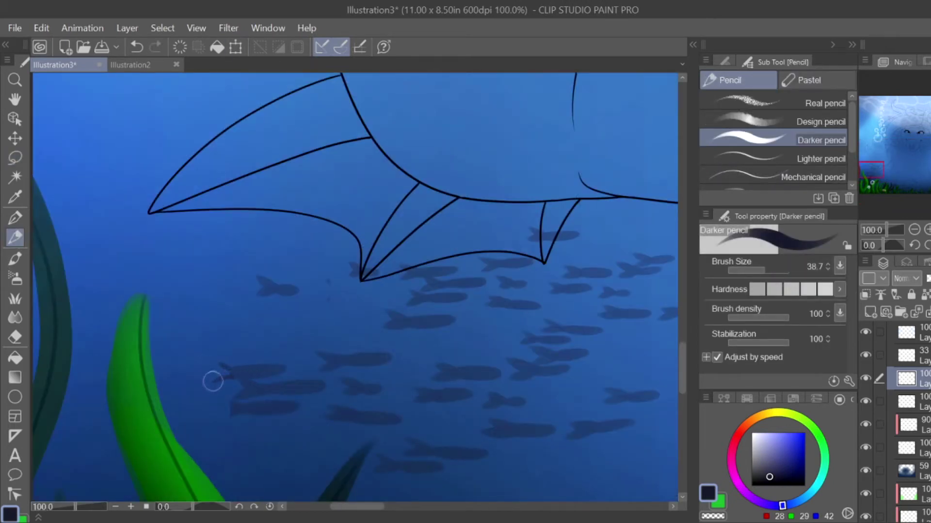
pyautogui.press('e')
pyautogui.click(233, 372)
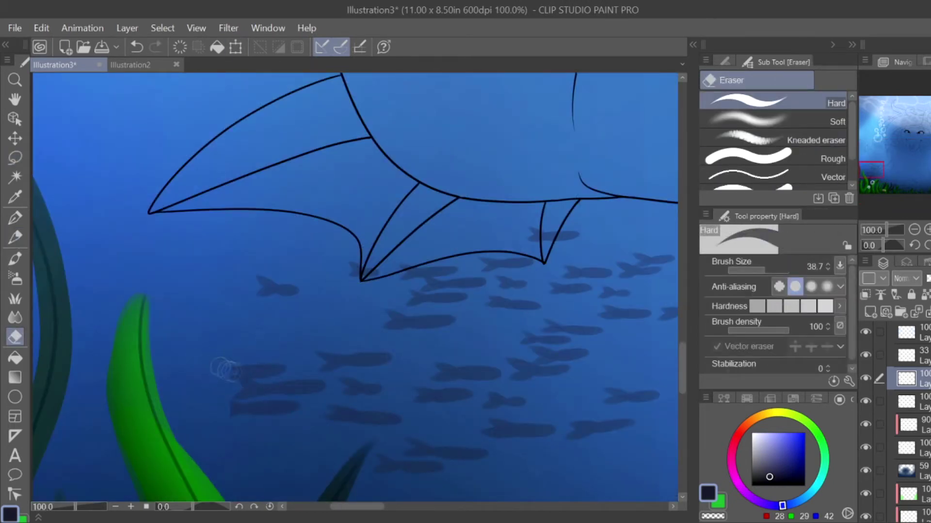
pyautogui.scroll(-8, 222, 408)
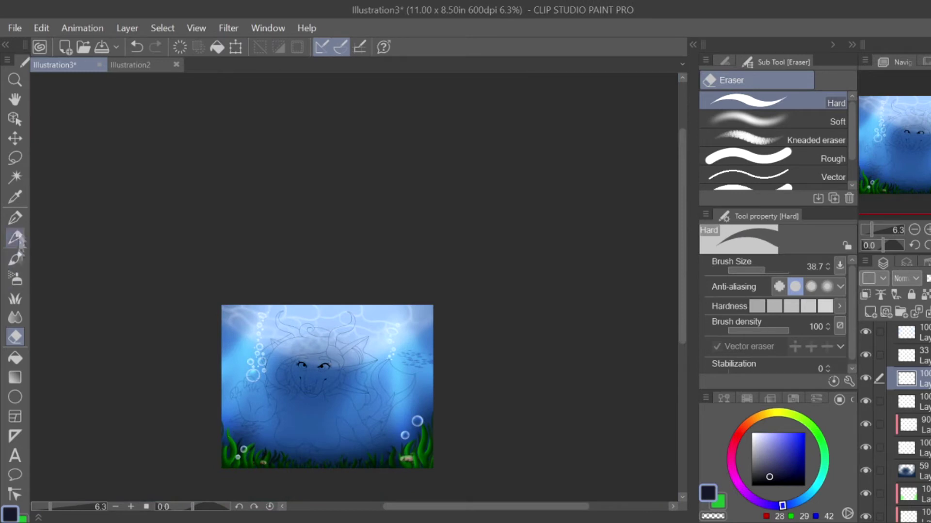
# Step: Paint a group of larger dark fish silhouettes with forked tails beside the upper bubble column, swimming in from the canvas edge
pyautogui.press('p')
pyautogui.scroll(4, 436, 330)
pyautogui.moveTo(322, 369)
pyautogui.mouseDown()
pyautogui.moveTo(427, 362)
pyautogui.moveTo(487, 218)
pyautogui.mouseUp()
pyautogui.moveTo(344, 239); pyautogui.dragTo(442, 237)
pyautogui.moveTo(383, 273)
pyautogui.mouseDown()
pyautogui.moveTo(455, 271)
pyautogui.moveTo(456, 281)
pyautogui.mouseUp()
pyautogui.moveTo(291, 263)
pyautogui.mouseDown()
pyautogui.moveTo(344, 263)
pyautogui.moveTo(373, 251)
pyautogui.mouseUp()
pyautogui.moveTo(335, 266)
pyautogui.mouseDown()
pyautogui.moveTo(371, 269)
pyautogui.moveTo(398, 290)
pyautogui.mouseUp()
pyautogui.moveTo(364, 301); pyautogui.dragTo(402, 307)
pyautogui.moveTo(248, 216); pyautogui.dragTo(334, 219)
pyautogui.moveTo(311, 218); pyautogui.dragTo(343, 206)
pyautogui.moveTo(310, 219); pyautogui.dragTo(341, 226)
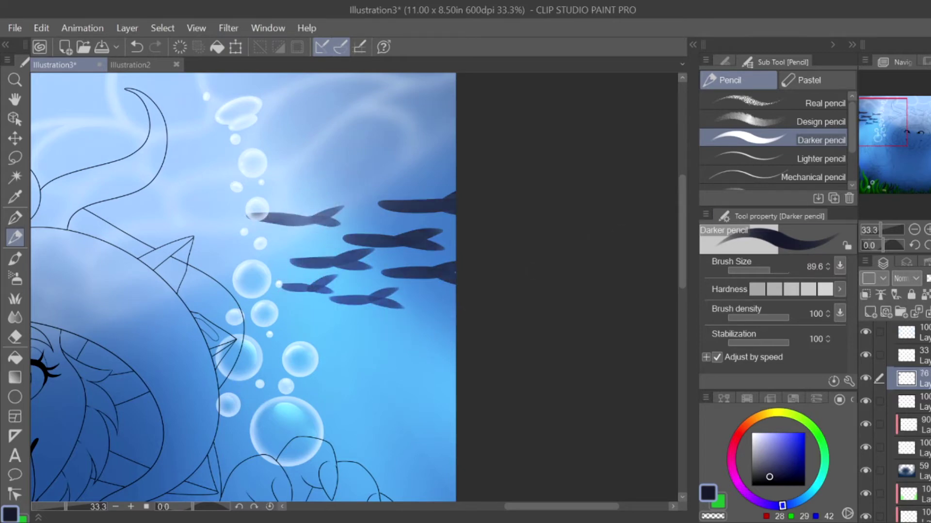
# Step: Lasso the larger fish group, scale it down, set its layer's opacity to 66%, and merge it into the layer below
pyautogui.scroll(-3, 403, 329)
pyautogui.hotkey('ctrl', 't')
pyautogui.press('m')
pyautogui.moveTo(339, 184)
pyautogui.mouseDown()
pyautogui.moveTo(416, 264)
pyautogui.moveTo(331, 275)
pyautogui.mouseUp()
pyautogui.hotkey('ctrl', 't')
pyautogui.click(344, 299)
pyautogui.scroll(-4, 334, 335)
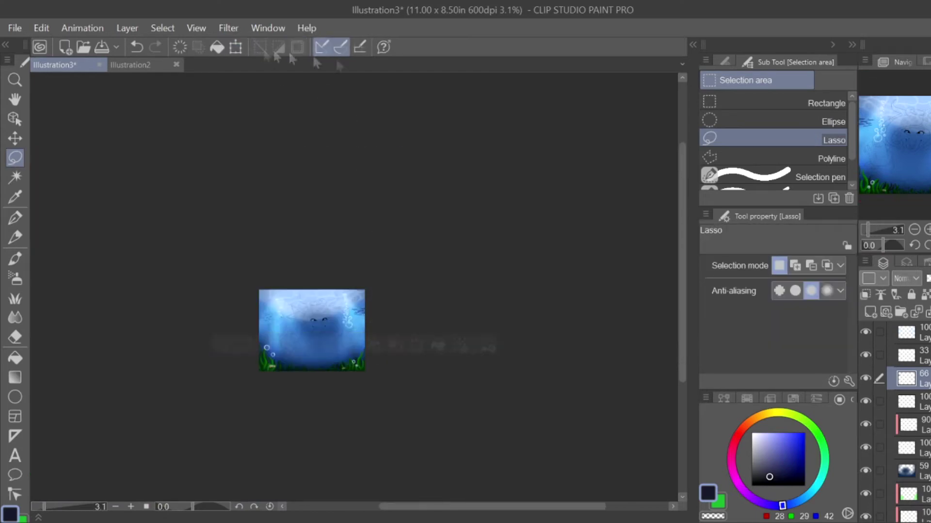
pyautogui.hotkey('ctrl', 'e')
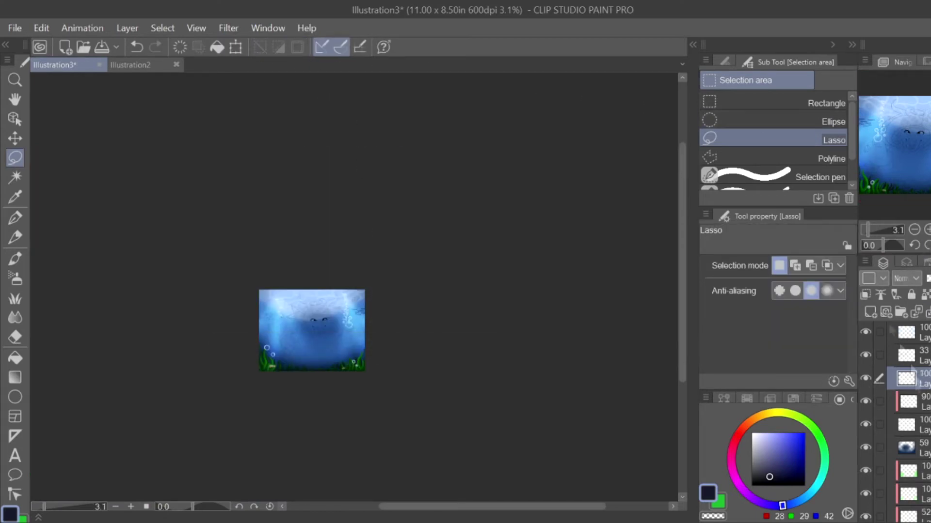
# Step: On a new Add-mode layer, paint thin pale lavender highlights along the larger fish's backs and tails with a size 12 G-pen
pyautogui.hotkey('ctrl', 'alt', '0')
pyautogui.press('p')
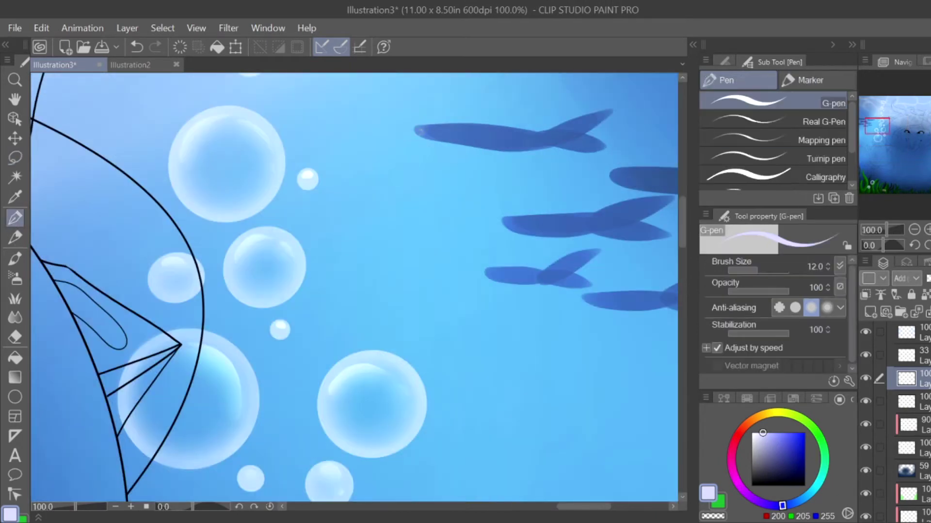
pyautogui.moveTo(611, 171); pyautogui.dragTo(349, 241)
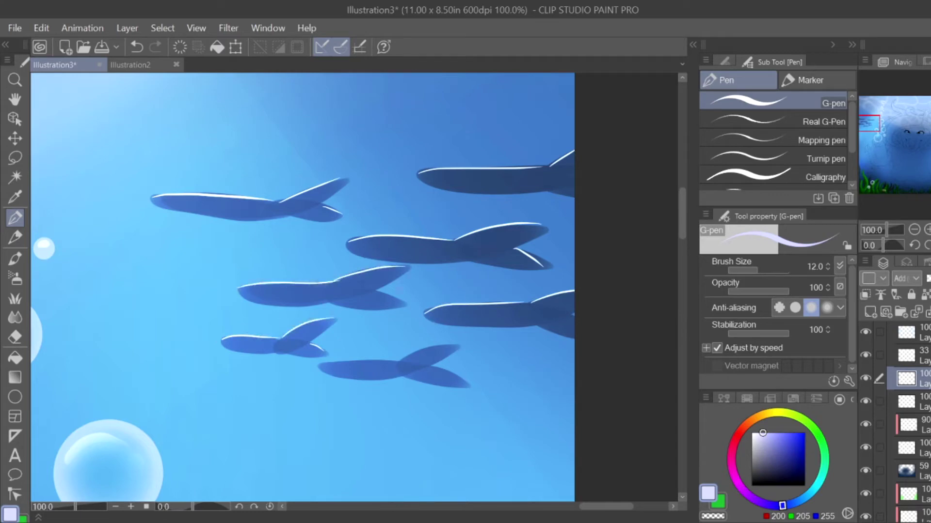
# Step: Set the highlight layer's opacity to 62% and highlight the backs and tails of the outermost small fish above the seaweed
pyautogui.hotkey('ctrl', '-')
pyautogui.hotkey('ctrl', '-')
pyautogui.hotkey('ctrl', '-')
pyautogui.hotkey('ctrl', '-')
pyautogui.hotkey('ctrl', '+')
pyautogui.hotkey('ctrl', '+')
pyautogui.hotkey('ctrl', '+')
pyautogui.hotkey('ctrl', '+')
pyautogui.hotkey('ctrl', '+')
pyautogui.hotkey('ctrl', '+')
pyautogui.hotkey('ctrl', 'y')
pyautogui.hotkey('ctrl', 'y')
pyautogui.hotkey('ctrl', 'y')
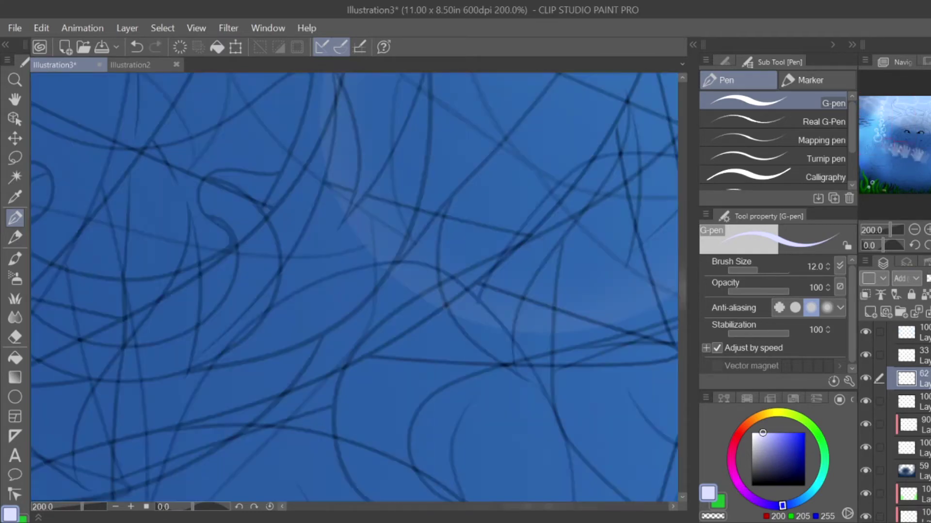
pyautogui.moveTo(868, 127); pyautogui.dragTo(865, 171)
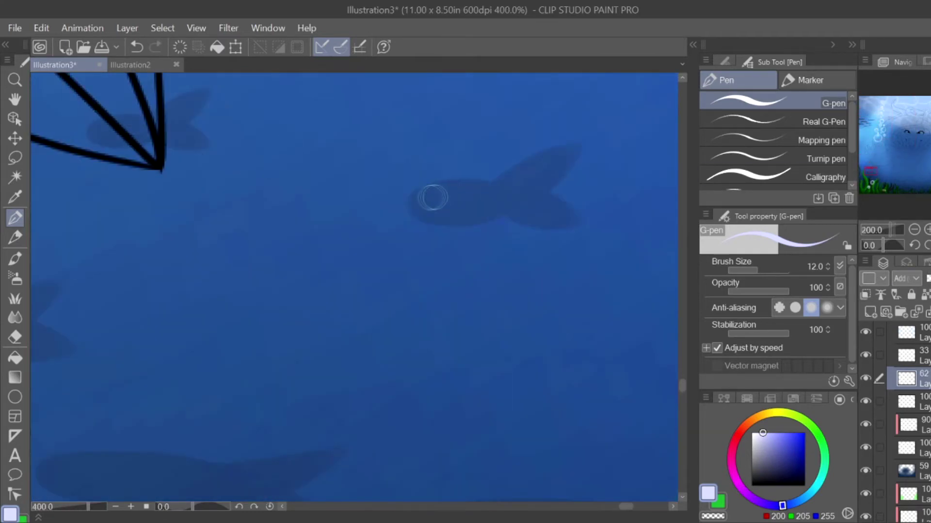
pyautogui.moveTo(409, 200); pyautogui.dragTo(497, 174)
pyautogui.moveTo(499, 171); pyautogui.dragTo(564, 145)
pyautogui.scroll(-1, 598, 278)
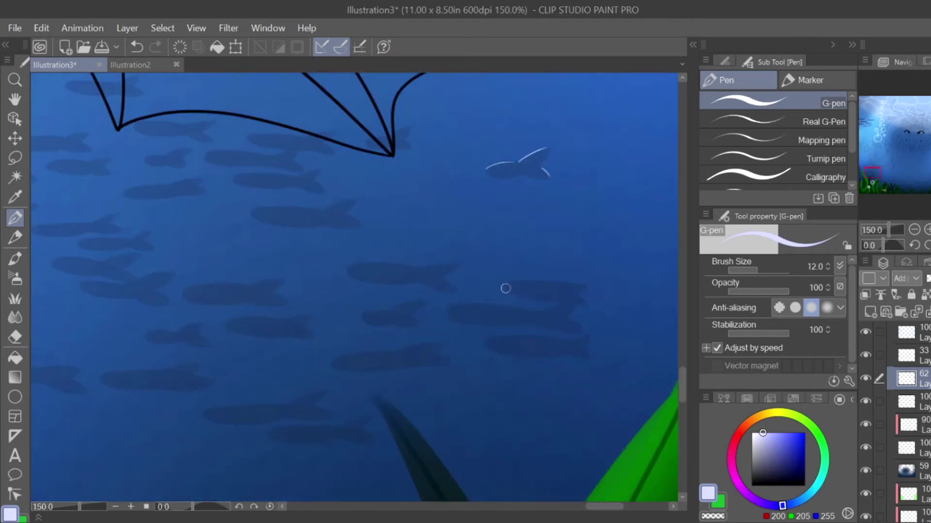
pyautogui.moveTo(506, 289); pyautogui.dragTo(588, 288)
pyautogui.moveTo(448, 317); pyautogui.dragTo(570, 301)
pyautogui.moveTo(486, 345); pyautogui.dragTo(588, 337)
pyautogui.moveTo(576, 346); pyautogui.dragTo(587, 350)
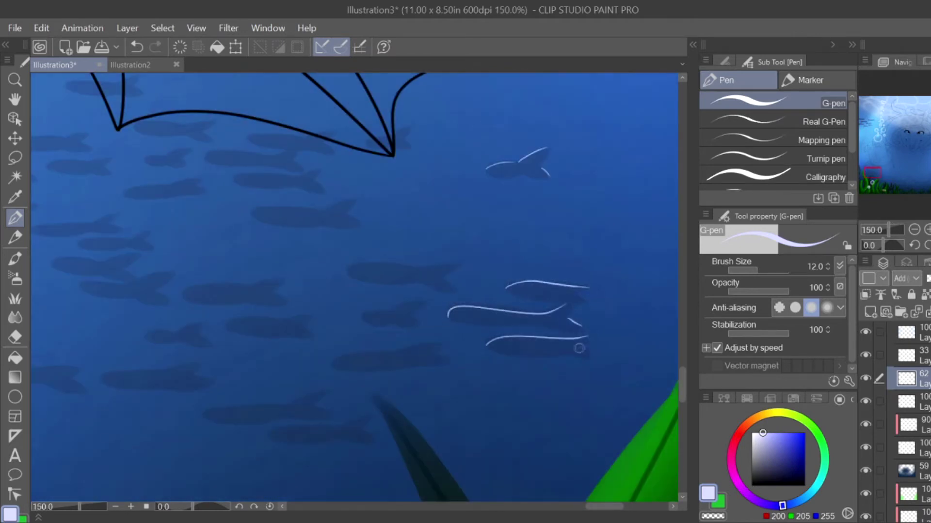
# Step: Add pale highlights to the next small fish inward, including those beside the creature's fin outline
pyautogui.moveTo(349, 270); pyautogui.dragTo(458, 264)
pyautogui.moveTo(447, 282); pyautogui.dragTo(454, 287)
pyautogui.moveTo(365, 144)
pyautogui.mouseDown()
pyautogui.moveTo(395, 132)
pyautogui.moveTo(410, 144)
pyautogui.mouseUp()
pyautogui.moveTo(251, 212)
pyautogui.mouseDown()
pyautogui.moveTo(355, 198)
pyautogui.moveTo(361, 223)
pyautogui.mouseUp()
pyautogui.moveTo(249, 136); pyautogui.dragTo(311, 138)
pyautogui.scroll(-3, 354, 291)
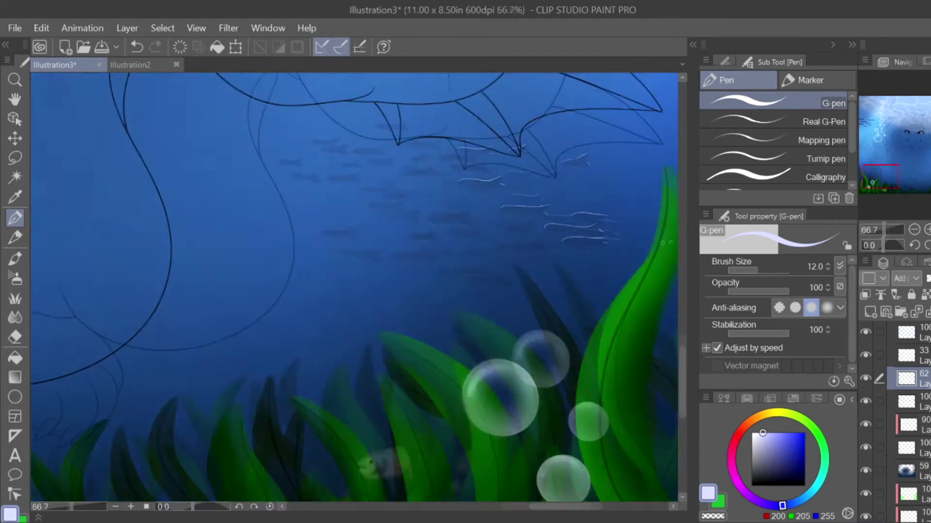
# Step: Highlight the backs and tail edges of the small fish around the dark seaweed tip and in the adjoining part of the school
pyautogui.scroll(3, 354, 291)
pyautogui.moveTo(388, 293)
pyautogui.mouseDown()
pyautogui.moveTo(433, 280)
pyautogui.moveTo(495, 270)
pyautogui.mouseUp()
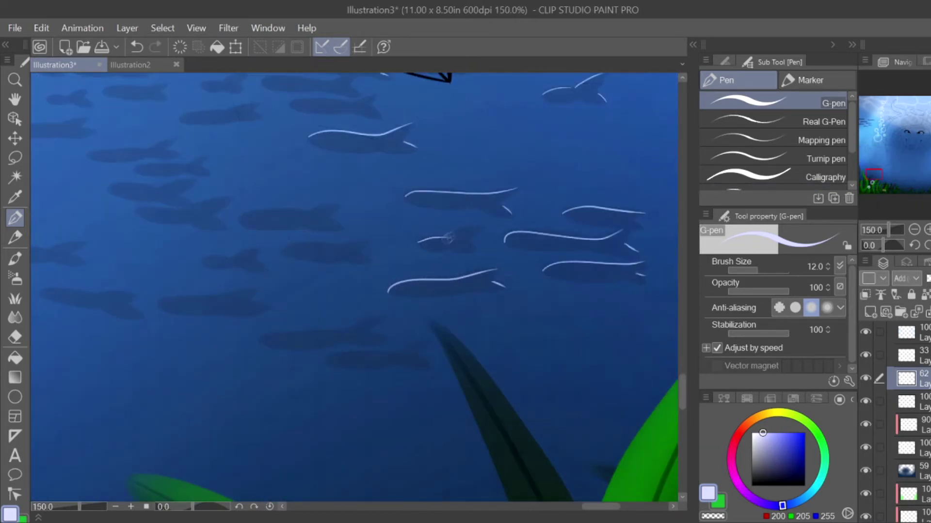
pyautogui.moveTo(448, 238); pyautogui.dragTo(483, 235)
pyautogui.moveTo(277, 331); pyautogui.dragTo(381, 316)
pyautogui.moveTo(370, 334); pyautogui.dragTo(385, 340)
pyautogui.moveTo(331, 359)
pyautogui.mouseDown()
pyautogui.moveTo(402, 351)
pyautogui.moveTo(524, 413)
pyautogui.mouseUp()
pyautogui.moveTo(406, 315); pyautogui.dragTo(488, 304)
pyautogui.moveTo(478, 318); pyautogui.dragTo(492, 325)
pyautogui.moveTo(364, 281); pyautogui.dragTo(464, 269)
pyautogui.moveTo(429, 161); pyautogui.dragTo(496, 156)
pyautogui.moveTo(493, 167); pyautogui.dragTo(502, 177)
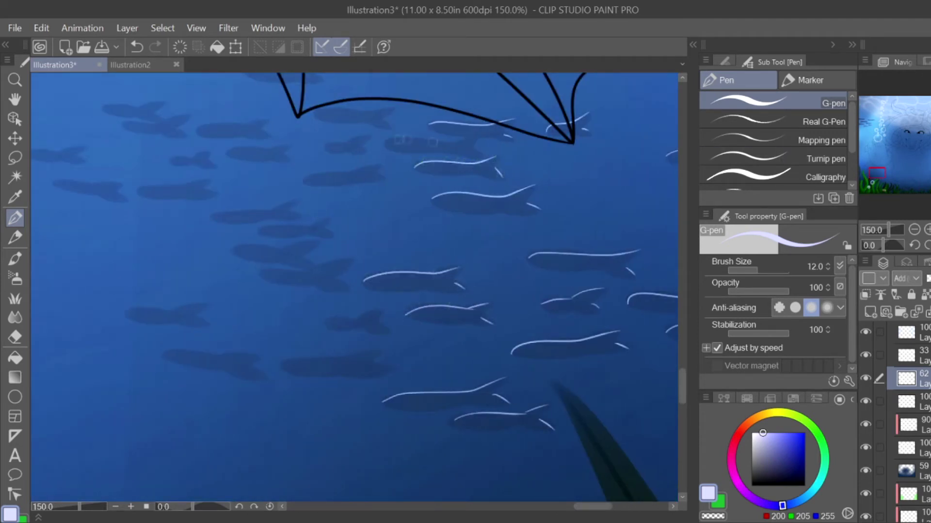
# Step: Highlight the small fish beneath the fin's lower edge and the tight cluster in the middle of the school
pyautogui.moveTo(385, 143); pyautogui.dragTo(477, 139)
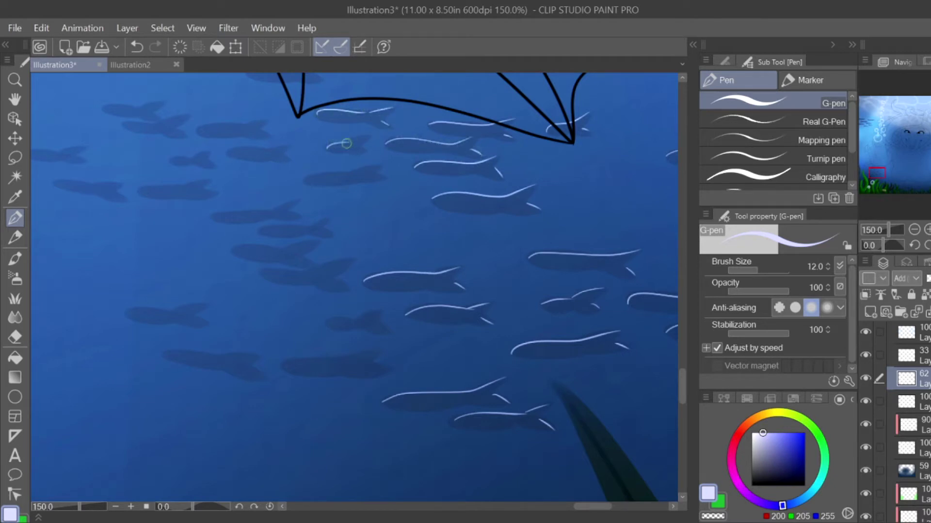
pyautogui.moveTo(330, 173); pyautogui.dragTo(377, 167)
pyautogui.moveTo(380, 171); pyautogui.dragTo(384, 176)
pyautogui.moveTo(211, 219); pyautogui.dragTo(262, 212)
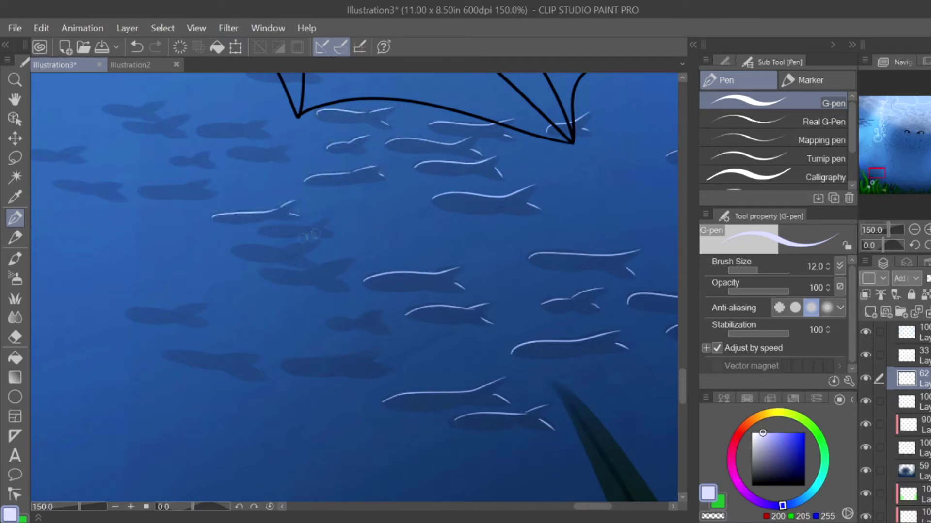
pyautogui.moveTo(233, 249)
pyautogui.mouseDown()
pyautogui.moveTo(317, 240)
pyautogui.moveTo(310, 262)
pyautogui.mouseUp()
pyautogui.moveTo(263, 272); pyautogui.dragTo(350, 262)
pyautogui.moveTo(335, 280); pyautogui.dragTo(348, 287)
# Step: Finish the pale highlights on the remaining fish along the lower and far inner parts of the school
pyautogui.moveTo(329, 323); pyautogui.dragTo(379, 312)
pyautogui.moveTo(377, 325); pyautogui.dragTo(382, 329)
pyautogui.moveTo(282, 366); pyautogui.dragTo(381, 350)
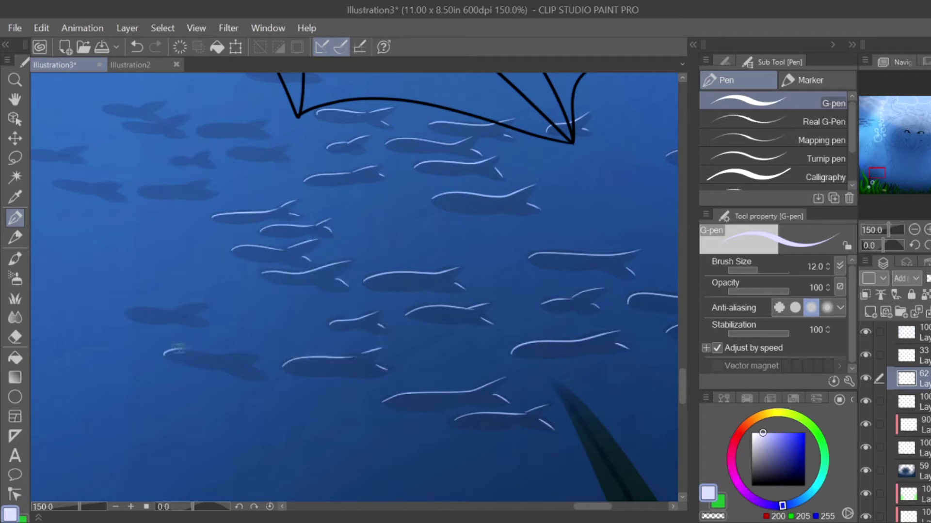
pyautogui.moveTo(177, 347); pyautogui.dragTo(227, 360)
pyautogui.moveTo(229, 355); pyautogui.dragTo(255, 358)
pyautogui.moveTo(203, 137); pyautogui.dragTo(345, 239)
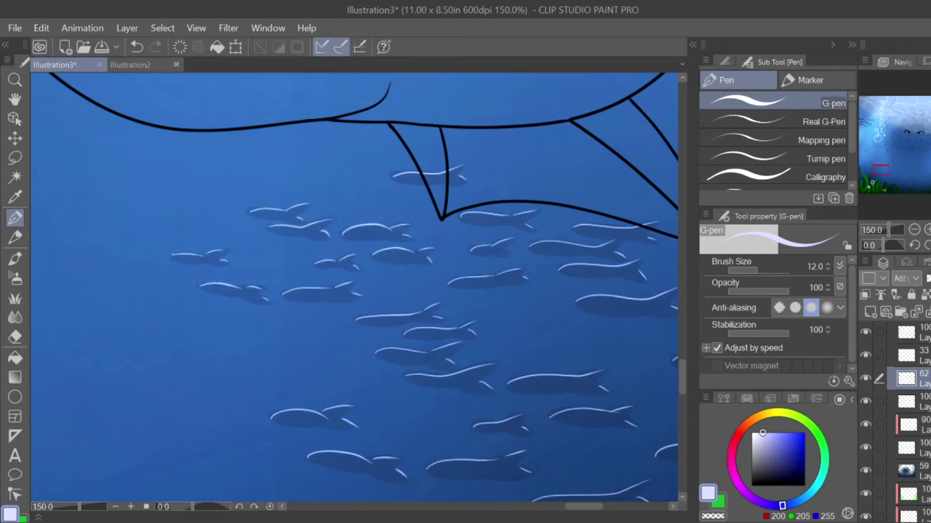
# Step: Give the small fish school on the opposite side the same pale highlights and set the highlight layer's opacity to 52%
pyautogui.hotkey('ctrl', '-')
pyautogui.hotkey('ctrl', '-')
pyautogui.hotkey('ctrl', '-')
pyautogui.hotkey('ctrl', '-')
pyautogui.hotkey('ctrl', '-')
pyautogui.hotkey('ctrl', '-')
pyautogui.hotkey('ctrl', '-')
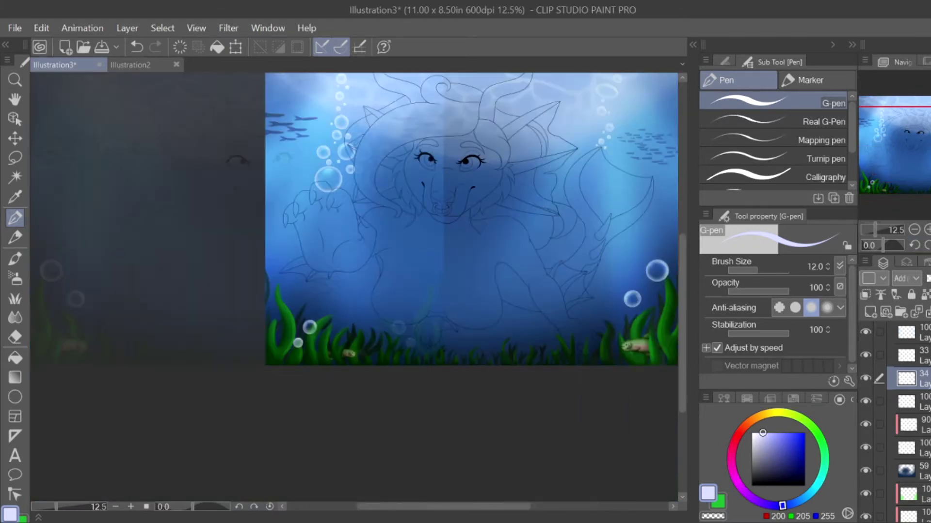
pyautogui.hotkey('ctrl', '+')
pyautogui.hotkey('ctrl', '+')
pyautogui.hotkey('ctrl', '+')
pyautogui.hotkey('ctrl', '+')
pyautogui.hotkey('ctrl', '+')
pyautogui.hotkey('ctrl', '+')
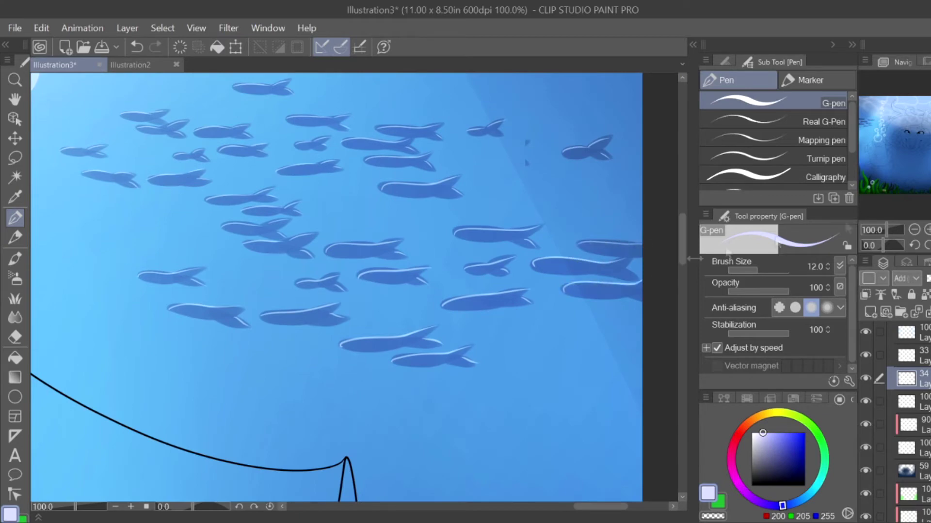
pyautogui.scroll(-7, 354, 276)
pyautogui.scroll(1, 327, 287)
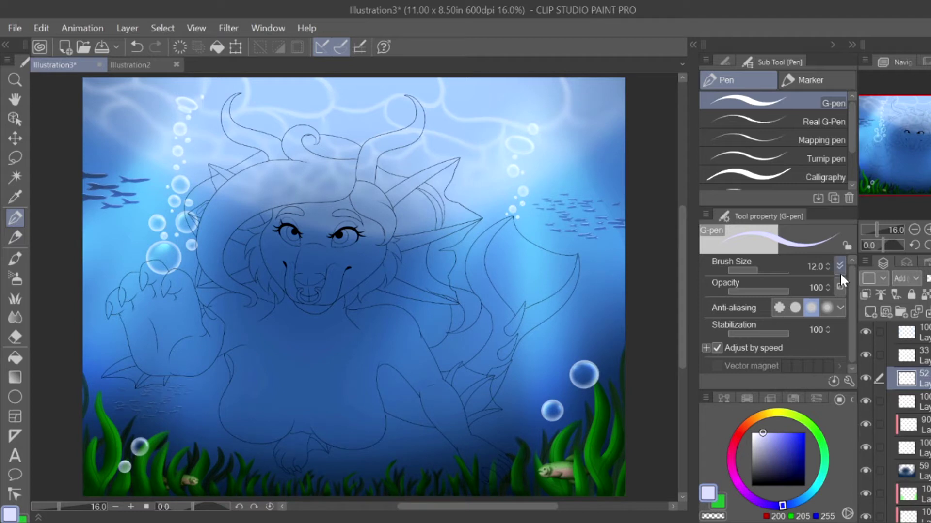
# Step: Add a layer at the top of the folder and start painting the creature with the Running color edge watercolor brush in sampled blue
pyautogui.hotkey('alt', ']')
pyautogui.hotkey('alt', ']')
pyautogui.hotkey('alt', ']')
pyautogui.hotkey('alt', ']')
pyautogui.hotkey('alt', ']')
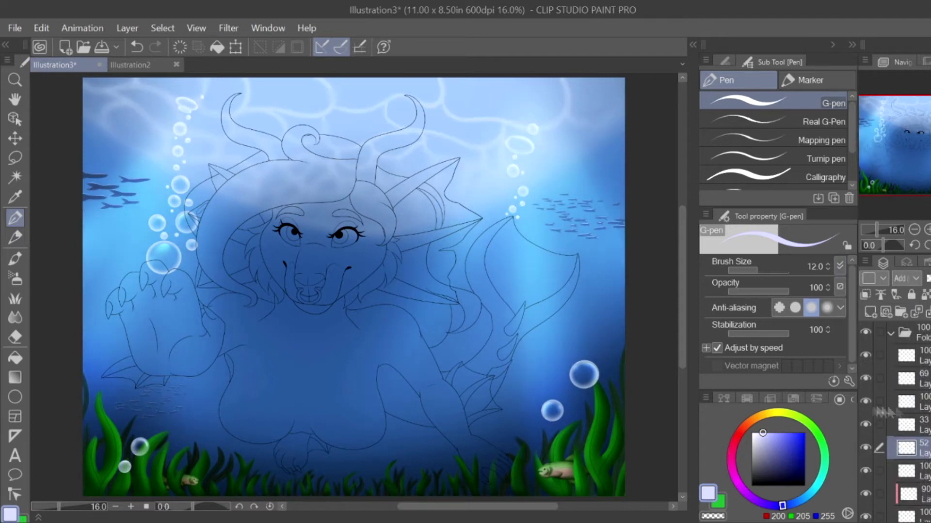
pyautogui.click(15, 258)
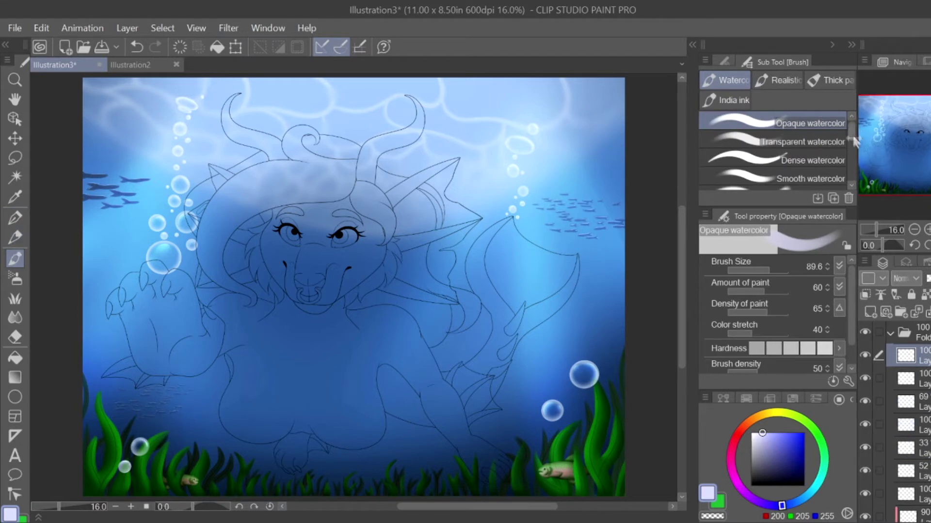
pyautogui.scroll(-2, 847, 156)
pyautogui.click(805, 151)
pyautogui.keyDown('alt'); pyautogui.click(276, 312); pyautogui.keyUp('alt')
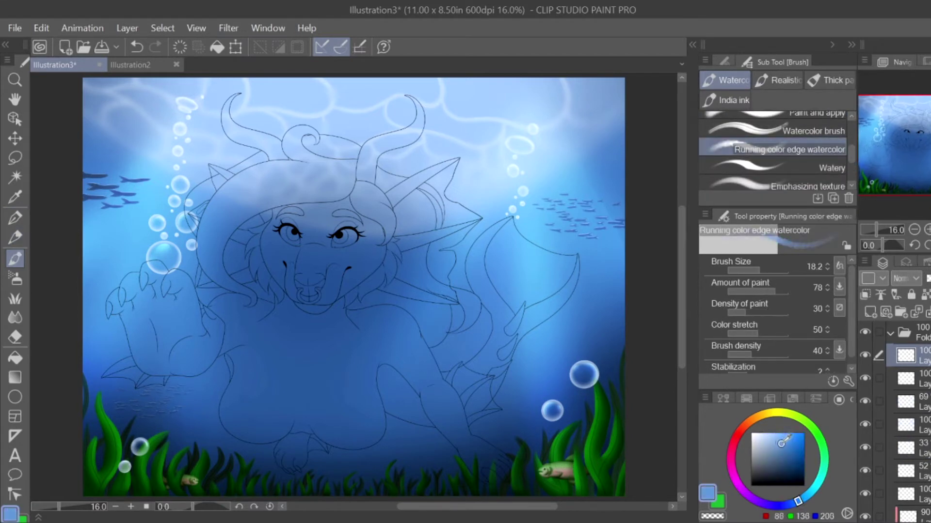
pyautogui.moveTo(277, 313)
pyautogui.mouseDown()
pyautogui.moveTo(427, 340)
pyautogui.moveTo(368, 155)
pyautogui.moveTo(155, 397)
pyautogui.moveTo(339, 436)
pyautogui.mouseUp()
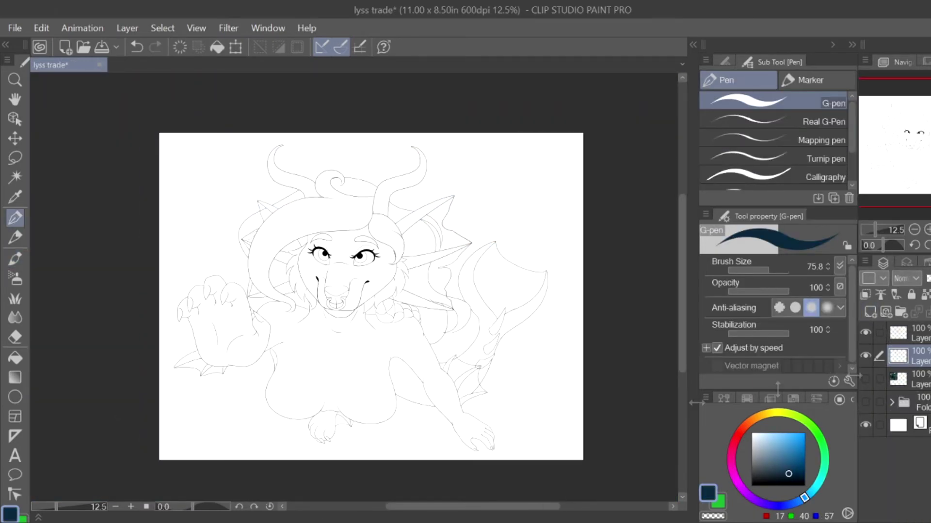
# Step: In the separate line-art document, fill the creature's face and torso with dark navy, referring to other layers
pyautogui.press('g')
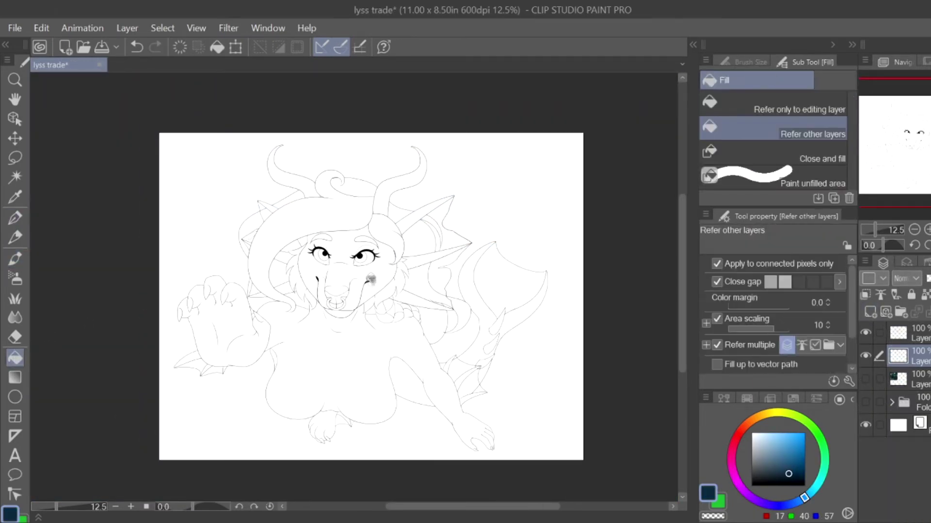
pyautogui.click(340, 272)
pyautogui.click(292, 345)
pyautogui.scroll(2, 292, 345)
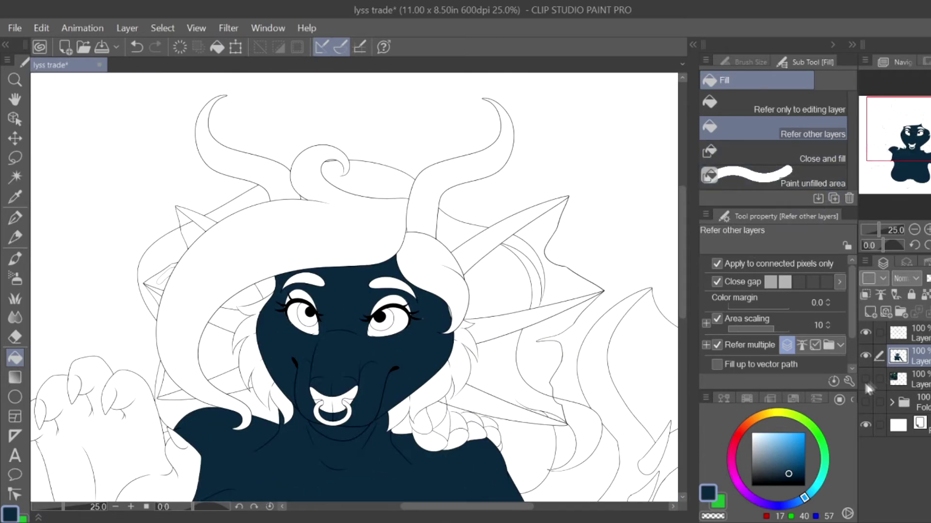
# Step: Check the colour reference sheet briefly, then fill the cheek fur and upper eyelids with the same dark navy
pyautogui.click(865, 380)
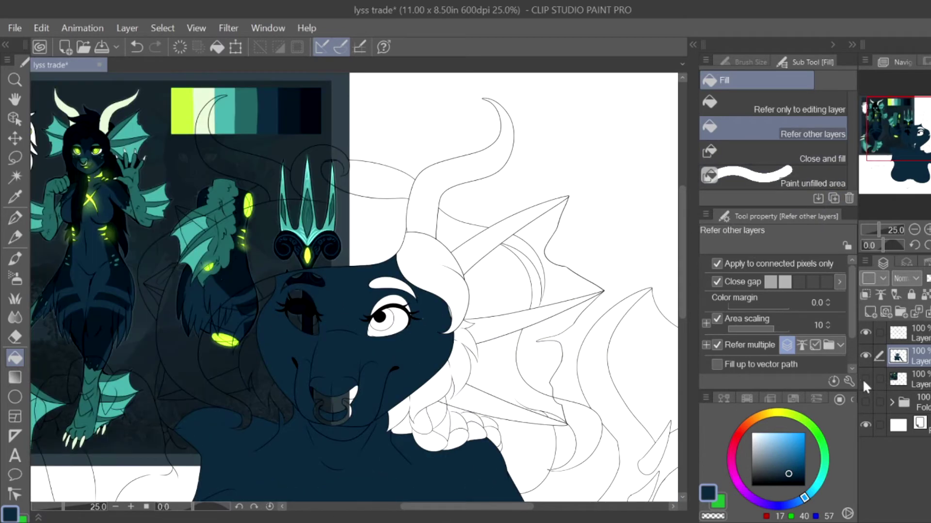
pyautogui.click(865, 379)
pyautogui.click(441, 335)
pyautogui.scroll(3, 461, 235)
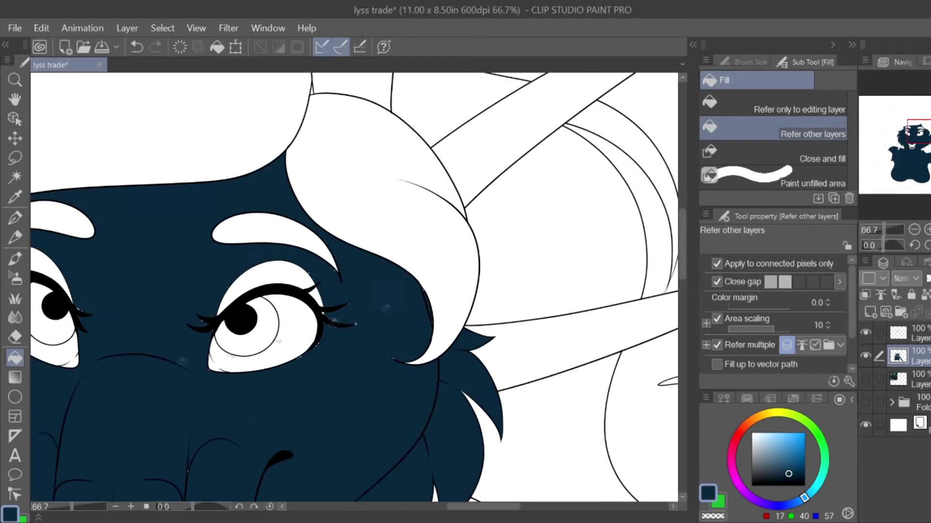
pyautogui.click(271, 279)
# Step: Touch up leftover white gaps in the navy around the eyelashes, nose and chin with the G-pen
pyautogui.moveTo(329, 305); pyautogui.dragTo(460, 306)
pyautogui.press('p')
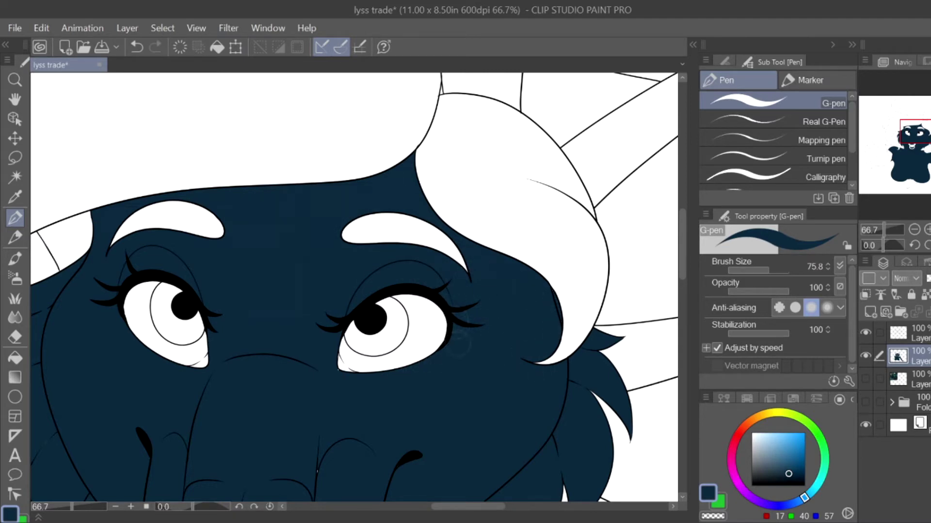
pyautogui.scroll(-1, 342, 381)
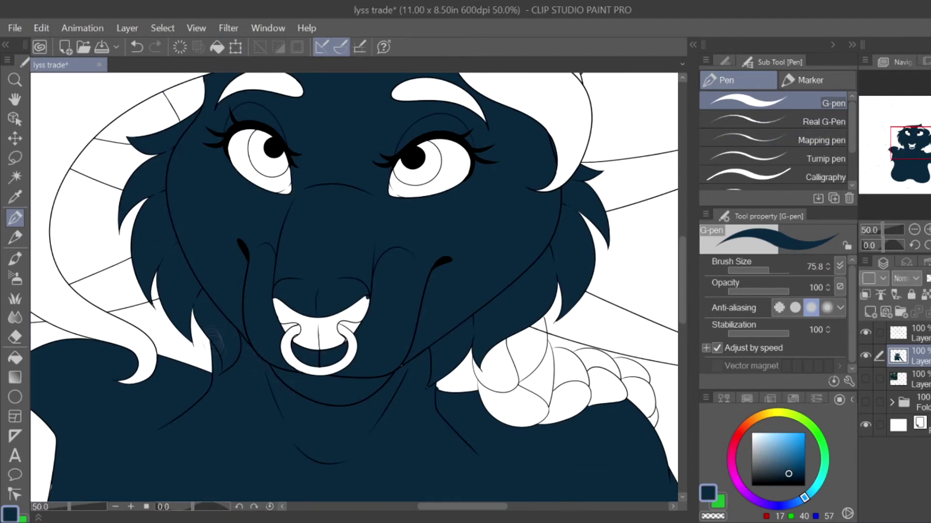
pyautogui.scroll(4, 223, 356)
pyautogui.scroll(-1, 148, 296)
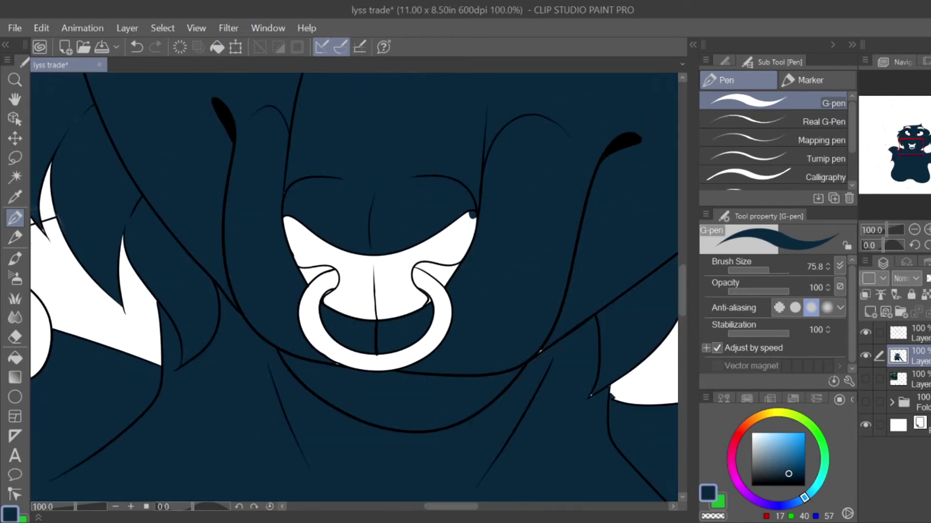
pyautogui.scroll(-1, 666, 128)
pyautogui.moveTo(614, 271); pyautogui.dragTo(281, 383)
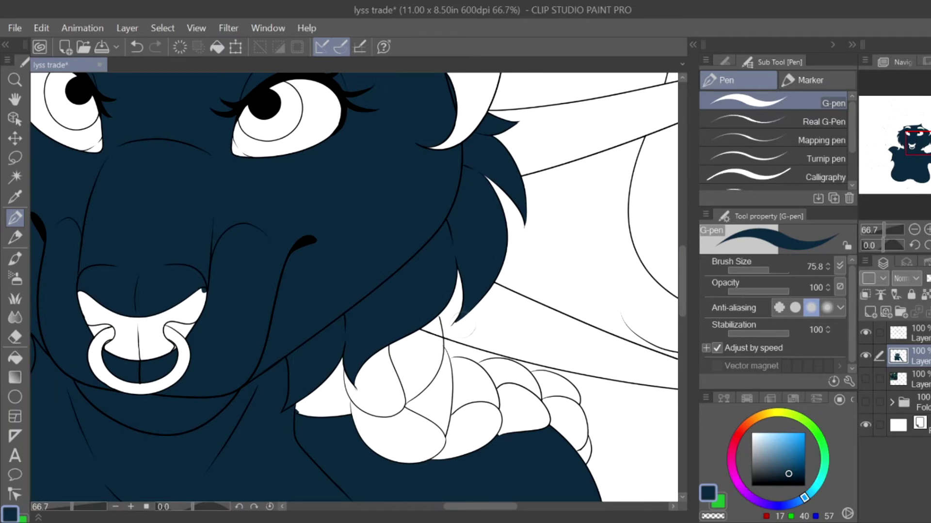
# Step: Clean up stray line ends where the braid meets the cheek fur with the Hard eraser on the line-art layer
pyautogui.scroll(2, 468, 321)
pyautogui.press('g')
pyautogui.press('e')
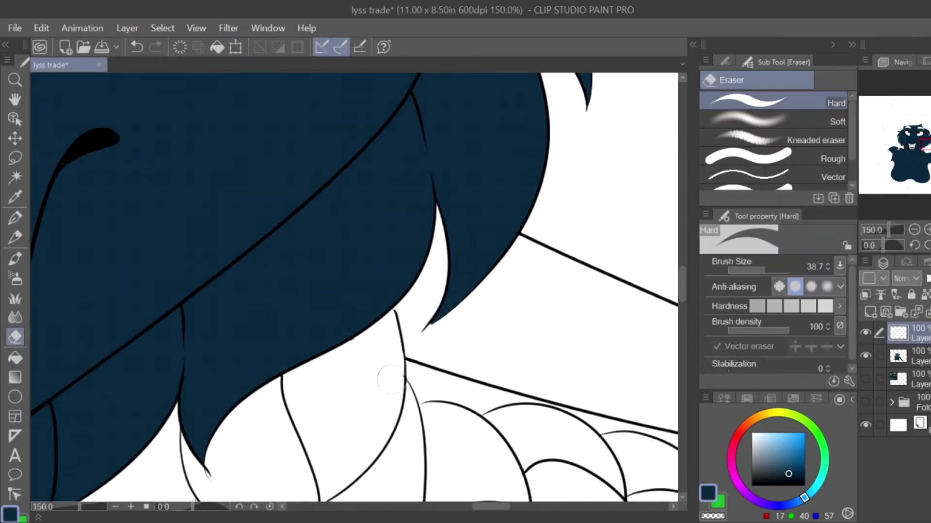
pyautogui.scroll(-2, 468, 321)
pyautogui.press('p')
pyautogui.scroll(-1, 467, 321)
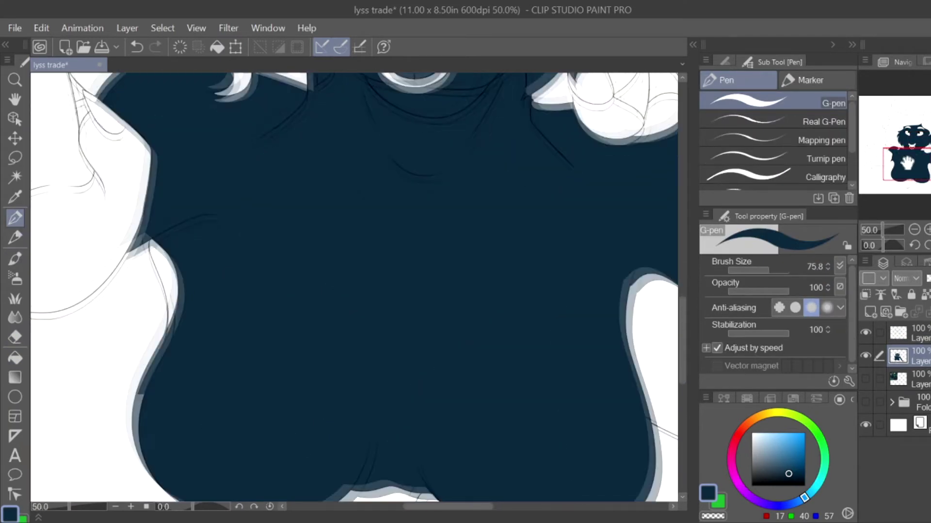
# Step: Erase the navy from the extended arm's forearm and hand with the Hard eraser at size 106
pyautogui.press('g')
pyautogui.press('p')
pyautogui.scroll(-1, 216, 246)
pyautogui.moveTo(349, 383); pyautogui.dragTo(13, 341)
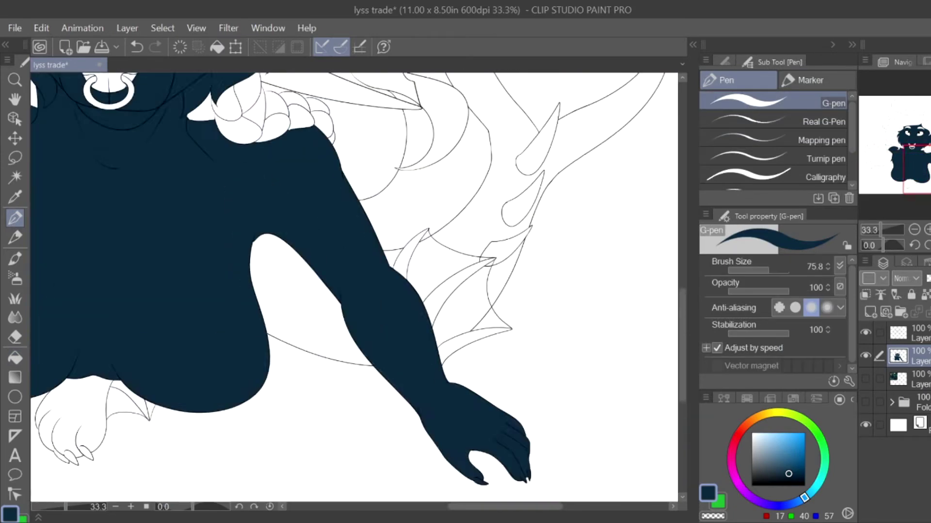
pyautogui.click(16, 336)
pyautogui.moveTo(513, 465)
pyautogui.mouseDown()
pyautogui.moveTo(412, 378)
pyautogui.moveTo(378, 310)
pyautogui.mouseUp()
pyautogui.moveTo(407, 359)
pyautogui.mouseDown()
pyautogui.moveTo(344, 315)
pyautogui.moveTo(368, 271)
pyautogui.mouseUp()
pyautogui.scroll(-3, 368, 271)
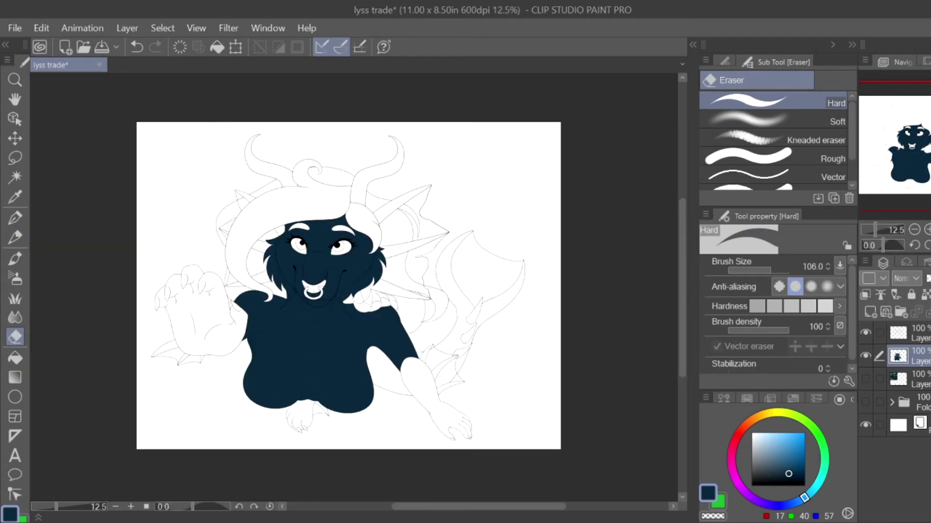
# Step: Add a new layer, sample teal from the colour reference sheet and fill the webbing of the head fins, referring to other layers
pyautogui.press('g')
pyautogui.scroll(2, 279, 437)
pyautogui.scroll(1, 128, 353)
pyautogui.scroll(-1, 128, 354)
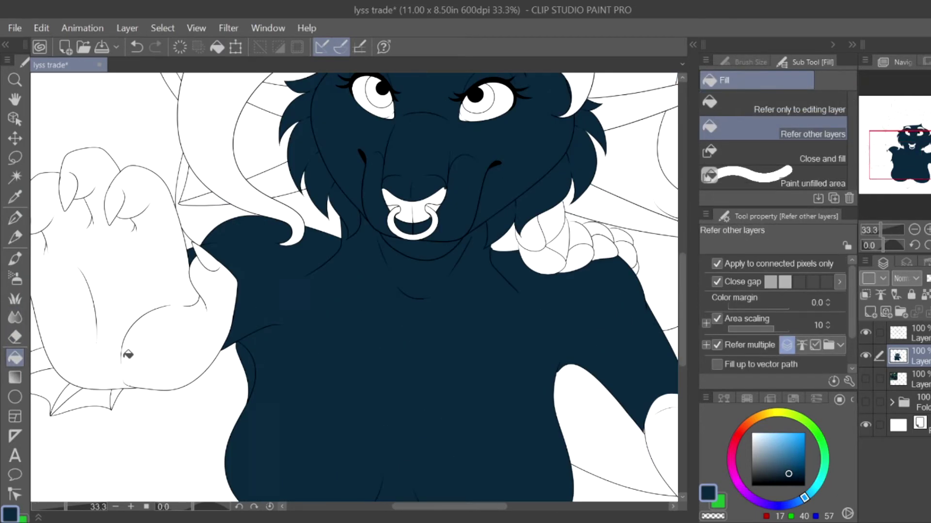
pyautogui.scroll(1, 128, 353)
pyautogui.scroll(-3, 910, 354)
pyautogui.hotkey('ctrl', 'shift', 'n')
pyautogui.keyDown('alt'); pyautogui.click(272, 159); pyautogui.keyUp('alt')
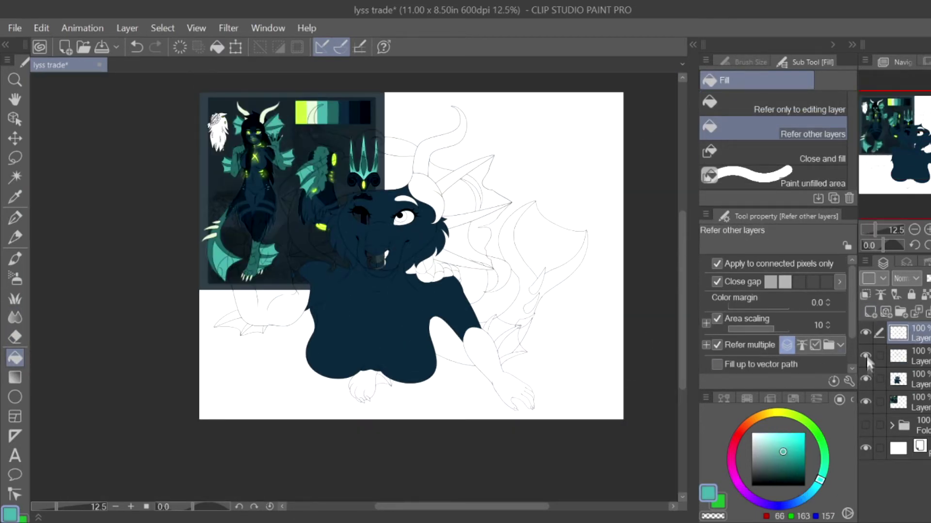
pyautogui.click(480, 213)
pyautogui.click(480, 215)
pyautogui.click(490, 263)
# Step: Fill the webbing of the fins on both forearms with the same teal
pyautogui.scroll(5, 507, 313)
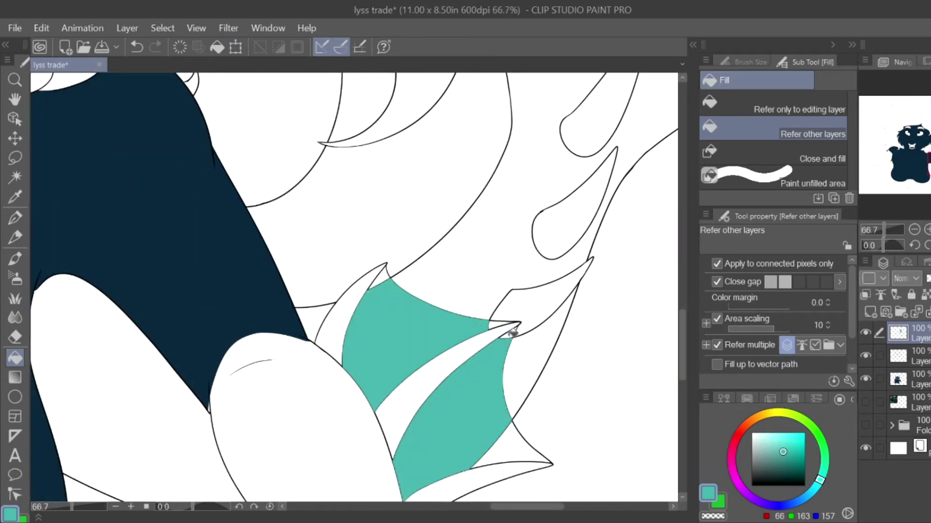
pyautogui.click(520, 440)
pyautogui.moveTo(520, 439)
pyautogui.mouseDown()
pyautogui.moveTo(297, 449)
pyautogui.moveTo(301, 270)
pyautogui.mouseUp()
pyautogui.click(297, 449)
pyautogui.scroll(-2, 297, 448)
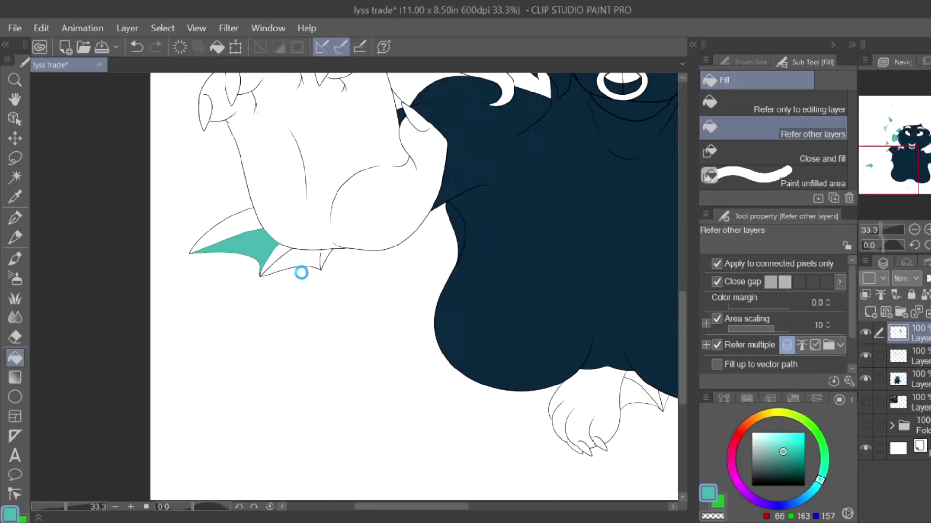
pyautogui.click(305, 257)
pyautogui.click(238, 247)
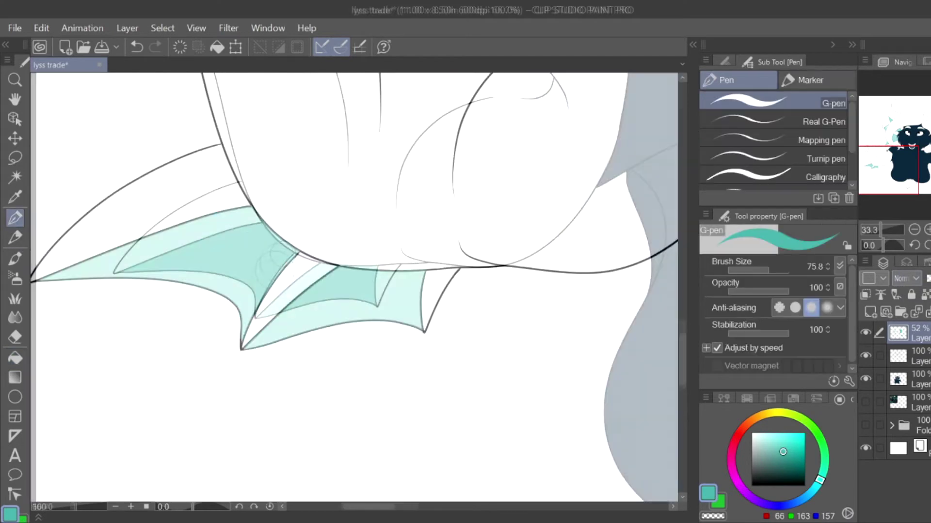
# Step: Lower the teal layer's opacity to 52% and touch up the corners of the fin webbing with the G-pen at size 8.5
pyautogui.scroll(3, 354, 287)
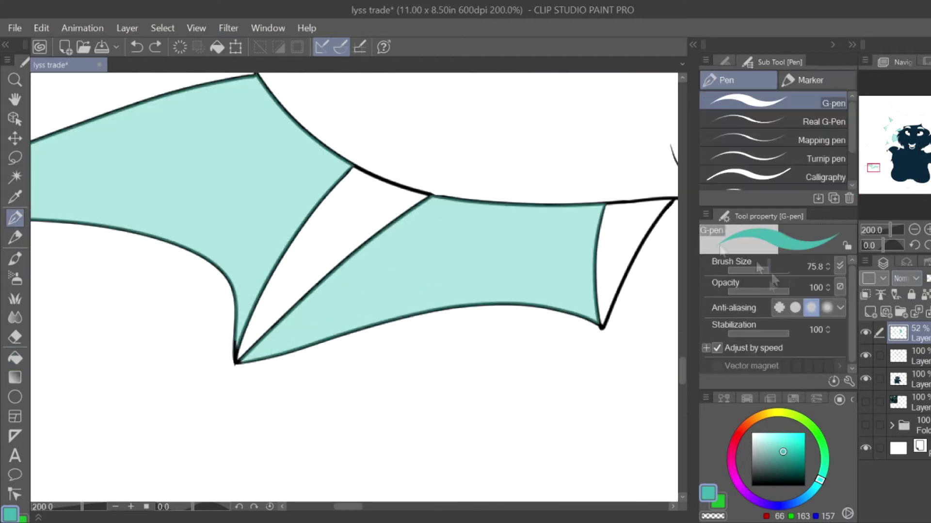
pyautogui.scroll(-2, 354, 287)
pyautogui.scroll(4, 354, 287)
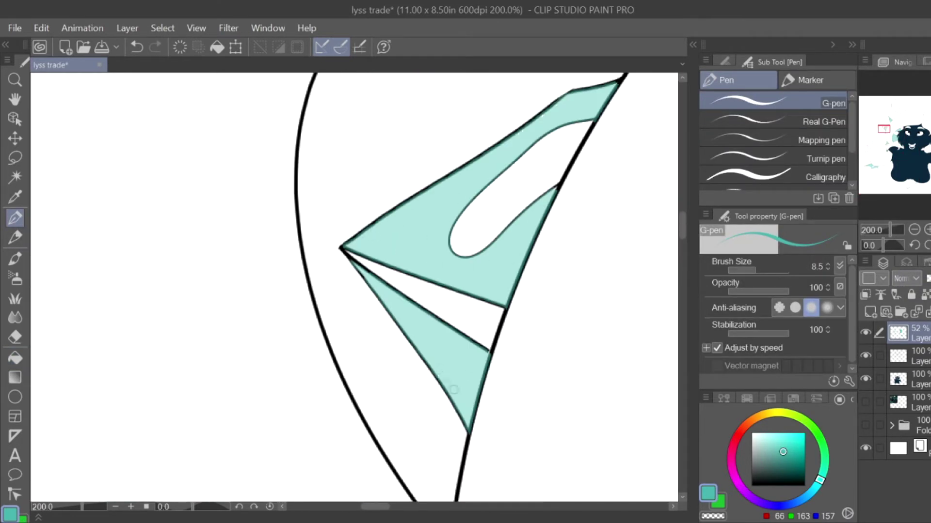
pyautogui.scroll(2, 560, 212)
pyautogui.scroll(-2, 354, 287)
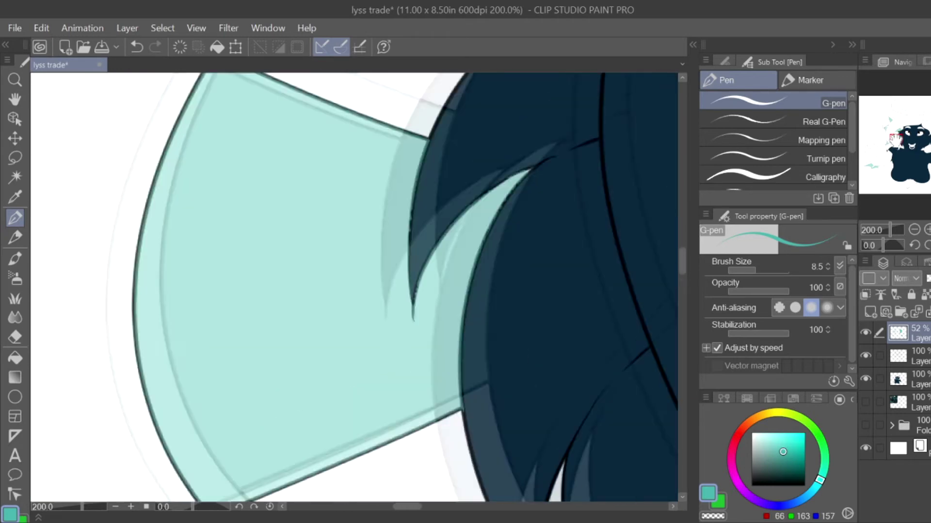
# Step: Erase teal spilling over the cheek fur line beside the ear fin with the Hard eraser at size 5.6
pyautogui.press('e')
pyautogui.moveTo(470, 194); pyautogui.dragTo(451, 194)
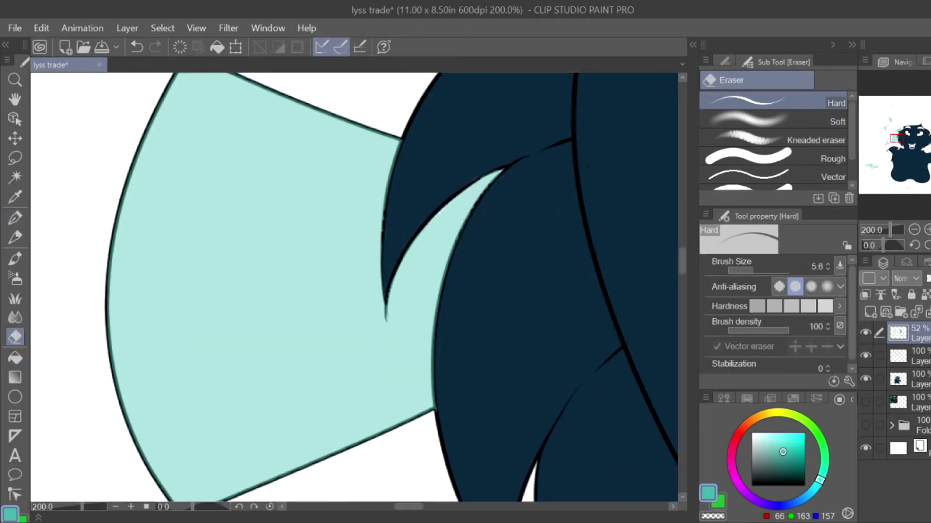
pyautogui.press('p')
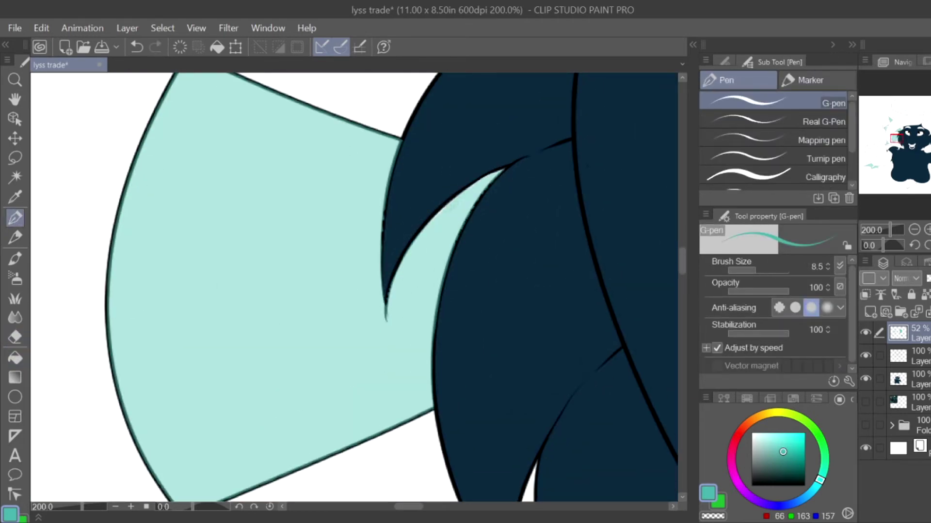
pyautogui.press('e')
pyautogui.hotkey('ctrl', '-')
pyautogui.hotkey('ctrl', '-')
pyautogui.hotkey('ctrl', '-')
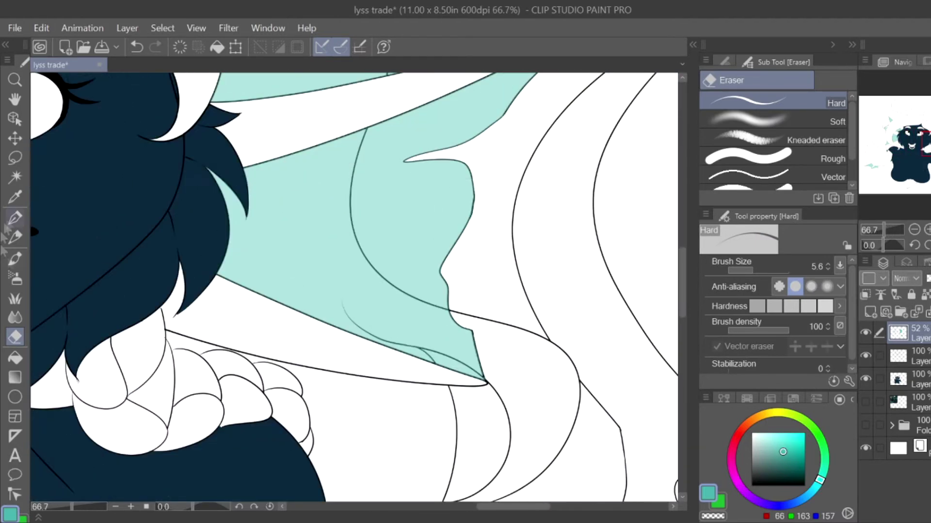
# Step: Touch up the teal edges and tips of the large ear fin above the braid with the G-pen
pyautogui.press('p')
pyautogui.hotkey('ctrl', '+')
pyautogui.hotkey('ctrl', '+')
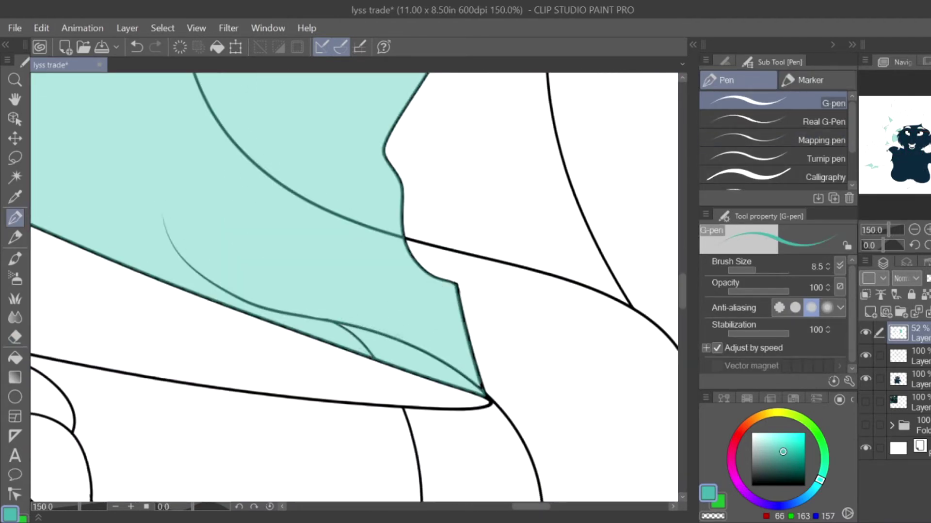
pyautogui.hotkey('ctrl', '-')
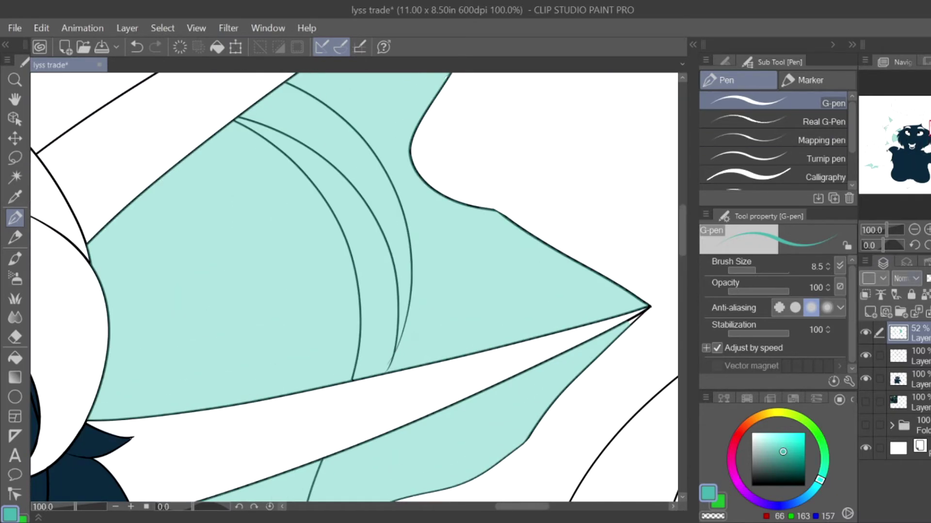
# Step: Set the G-pen size to 27.7 and the teal layer's opacity to 76%, and touch up the tips of the forearm fins
pyautogui.click(759, 270)
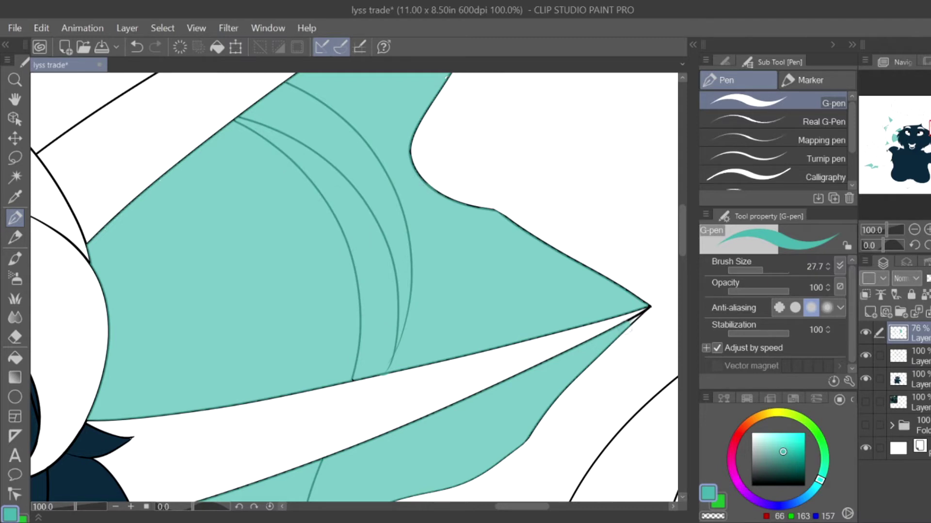
pyautogui.hotkey('ctrl', '-')
pyautogui.scroll(-5, 262, 297)
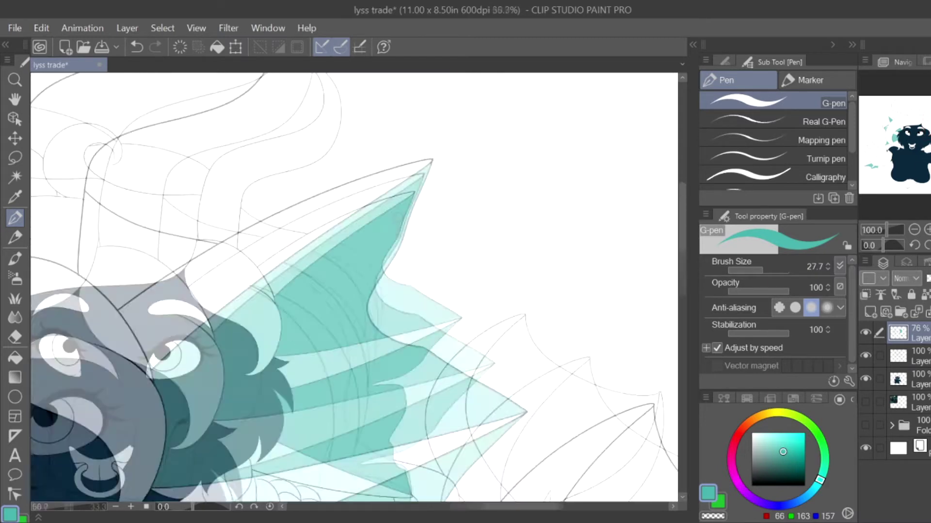
pyautogui.scroll(8, 262, 297)
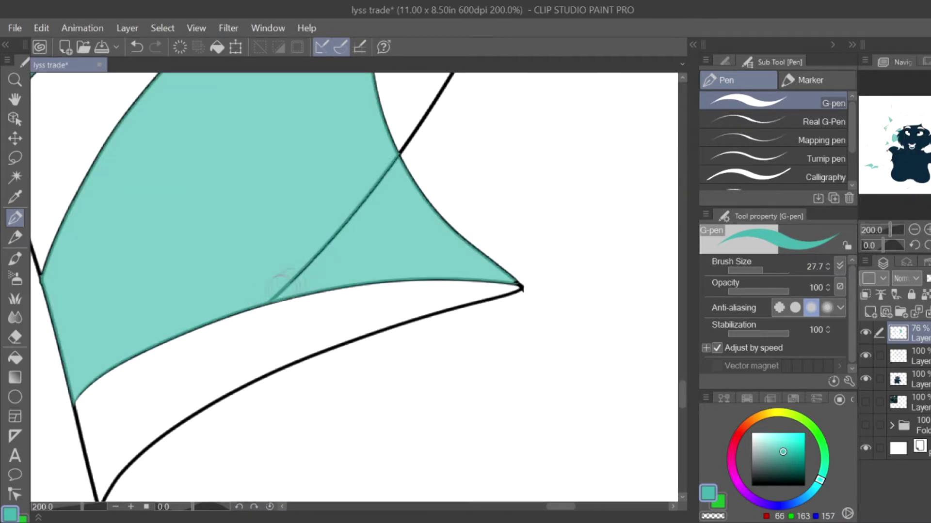
pyautogui.scroll(-1, 383, 168)
pyautogui.scroll(-3, 474, 291)
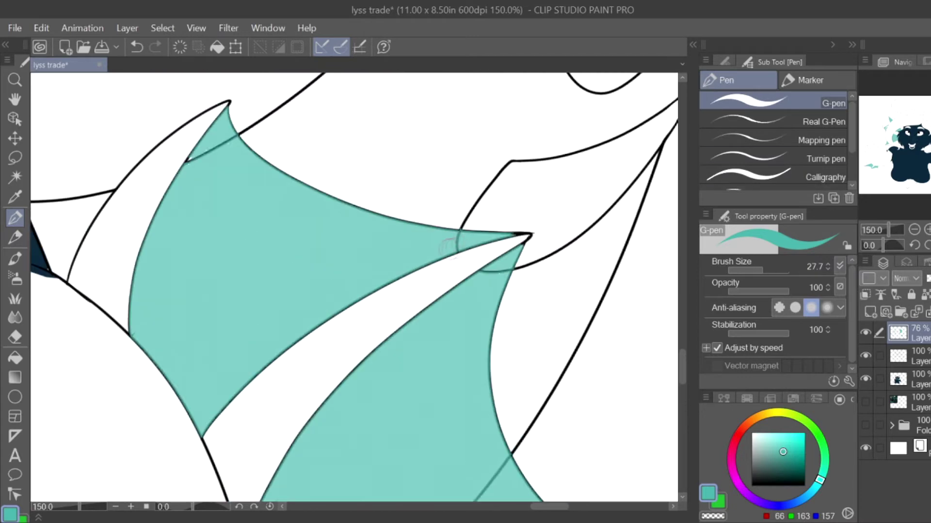
pyautogui.hotkey('ctrl', 'z')
pyautogui.scroll(-3, 250, 162)
pyautogui.scroll(2, 249, 162)
pyautogui.scroll(-4, 250, 163)
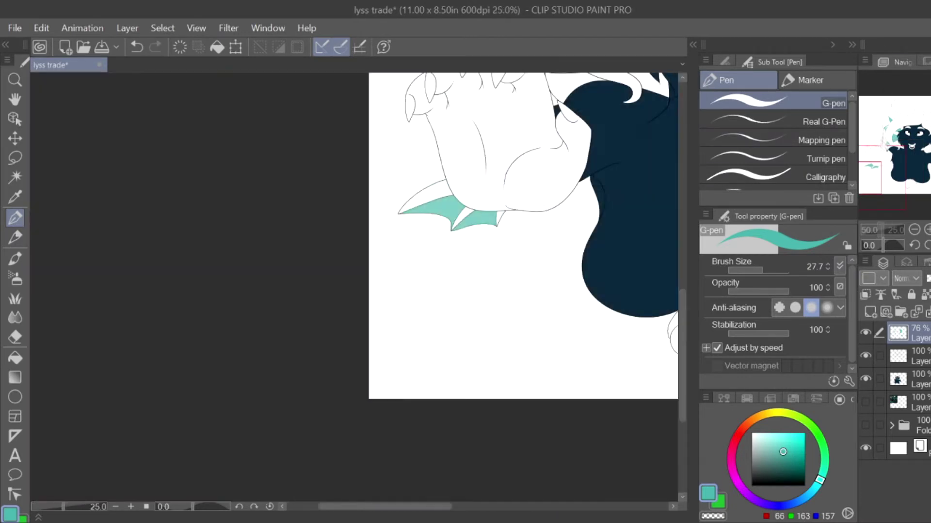
# Step: Show the background folder for comparison, lower the teal fin layer's opacity to 47% and hide the folder again
pyautogui.hotkey('ctrl', '0')
pyautogui.click(865, 425)
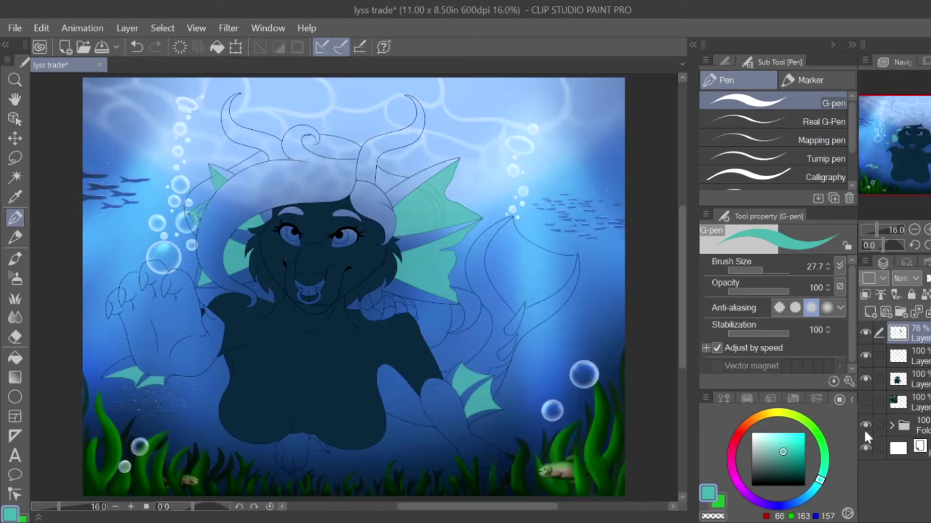
pyautogui.scroll(2, 893, 144)
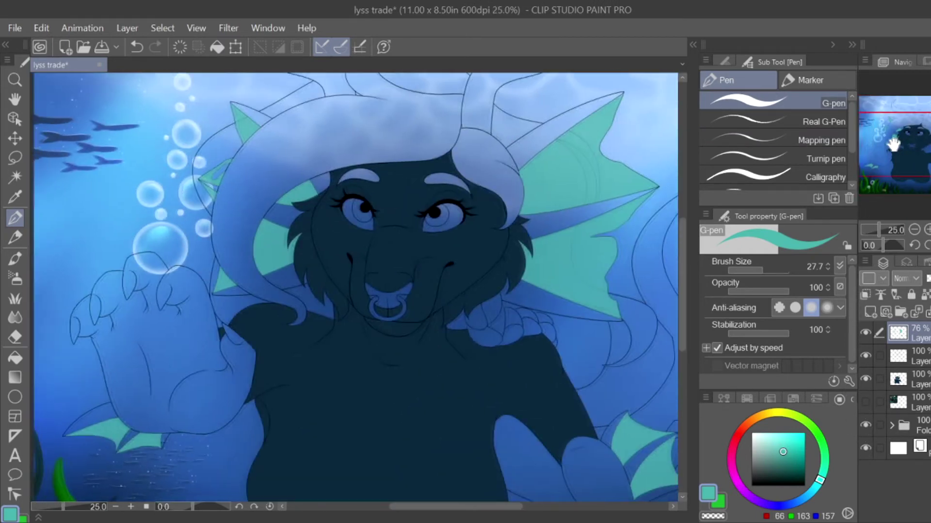
pyautogui.moveTo(893, 144); pyautogui.dragTo(906, 165)
pyautogui.scroll(-3, 911, 164)
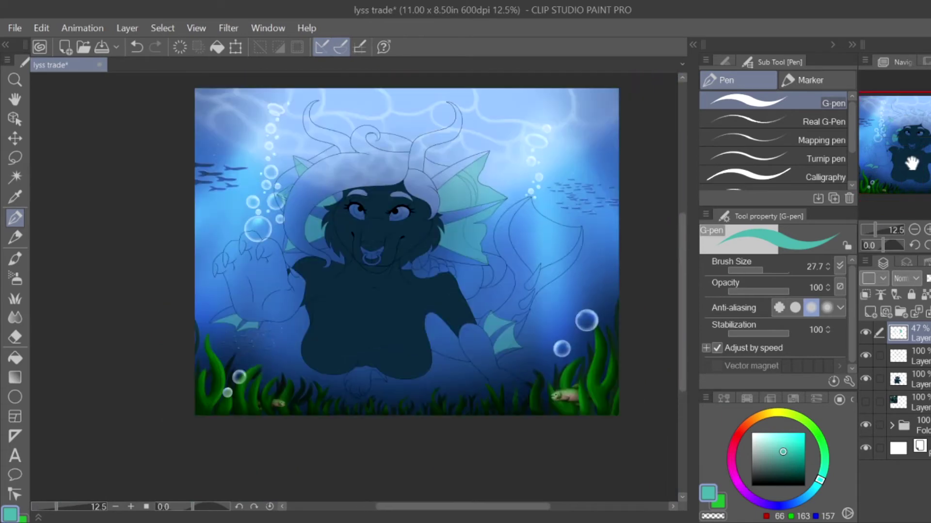
pyautogui.click(865, 425)
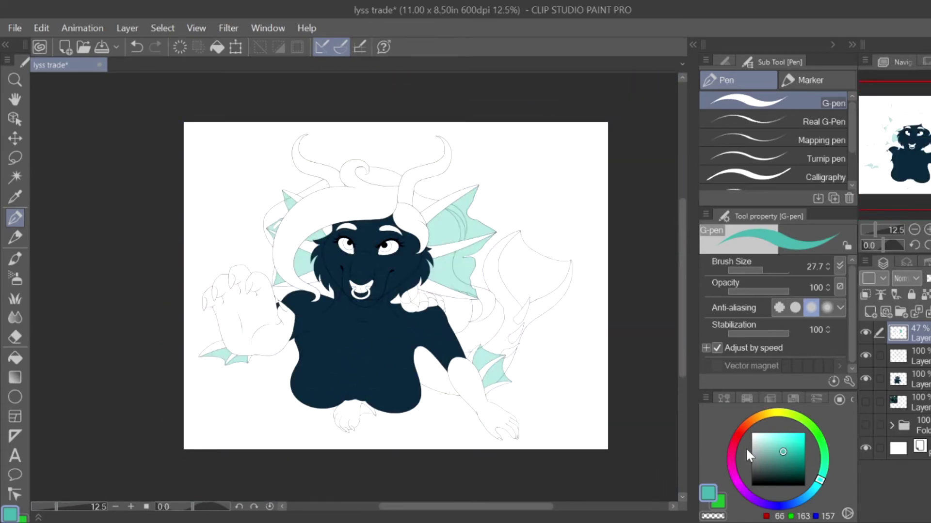
# Step: Fill the tail fin's webbing with teal and touch up its pointed corner with the G-pen
pyautogui.press('g')
pyautogui.hotkey('ctrl', 'alt', '0')
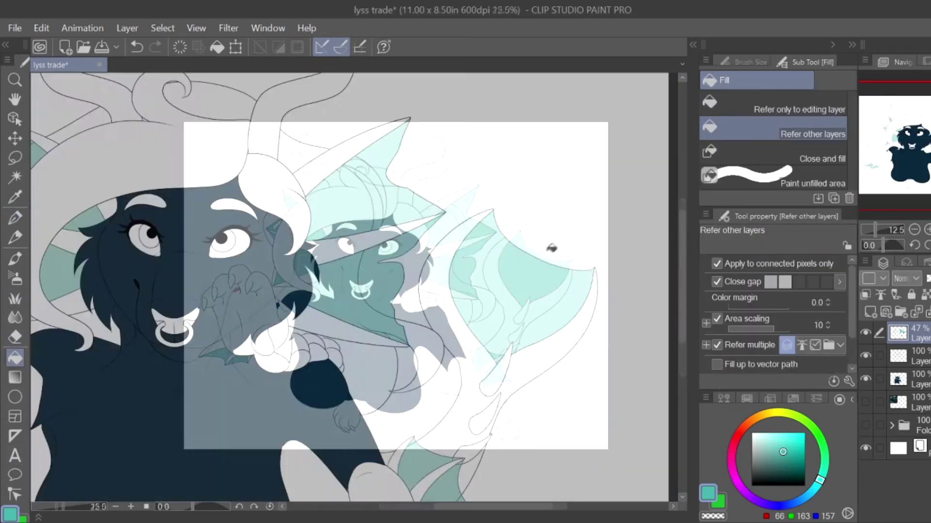
pyautogui.press('p')
pyautogui.scroll(2, 374, 353)
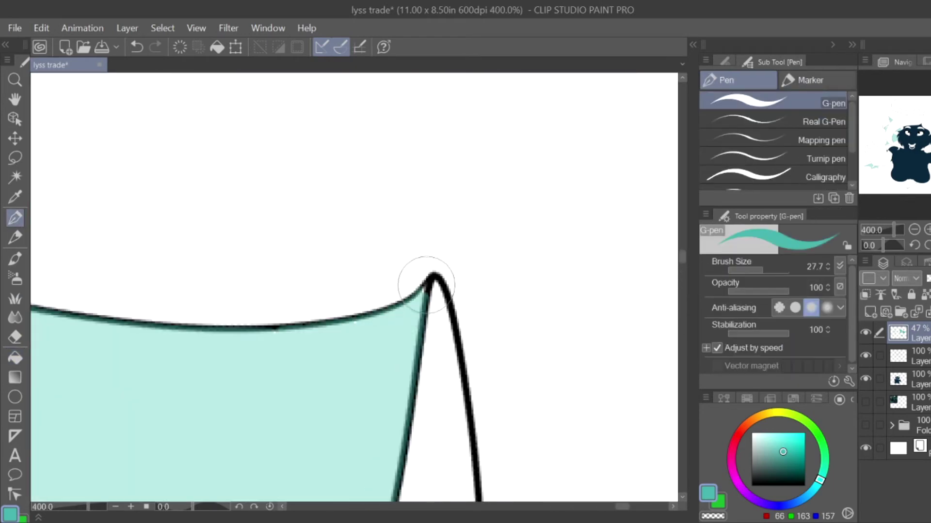
pyautogui.hotkey('ctrl', 'alt', '0')
pyautogui.scroll(-1, 403, 291)
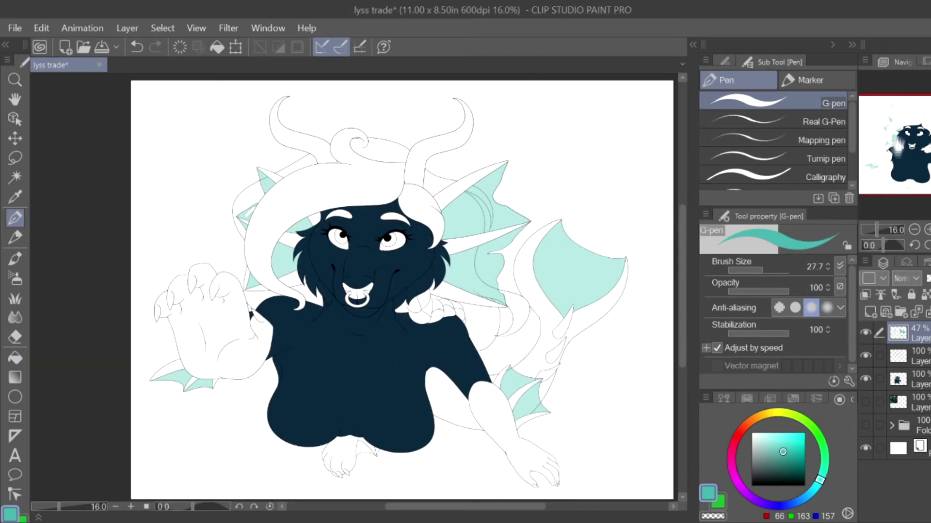
# Step: Select the navy body layer, show the colour reference sheet and sample its darker navy
pyautogui.click(906, 380)
pyautogui.click(866, 402)
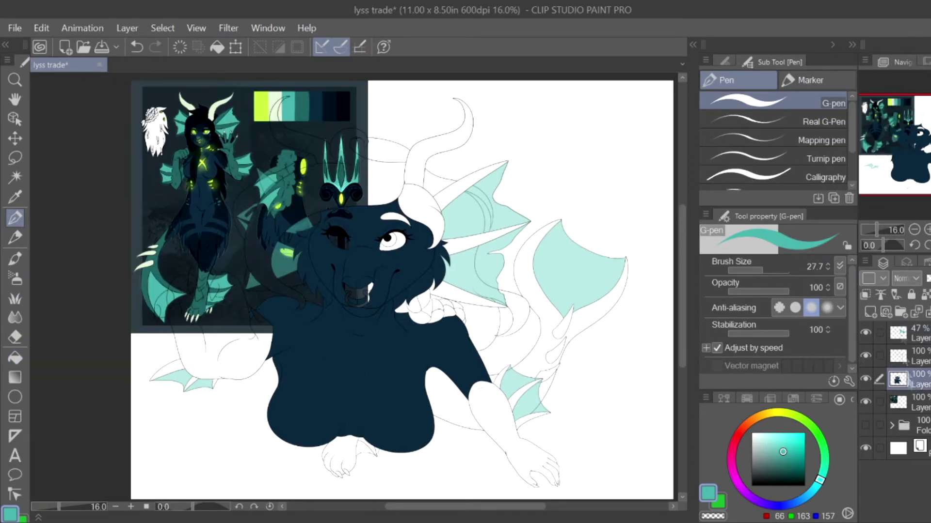
pyautogui.moveTo(388, 291); pyautogui.dragTo(523, 395)
pyautogui.keyDown('alt'); pyautogui.click(354, 287); pyautogui.keyUp('alt')
pyautogui.scroll(2, 353, 287)
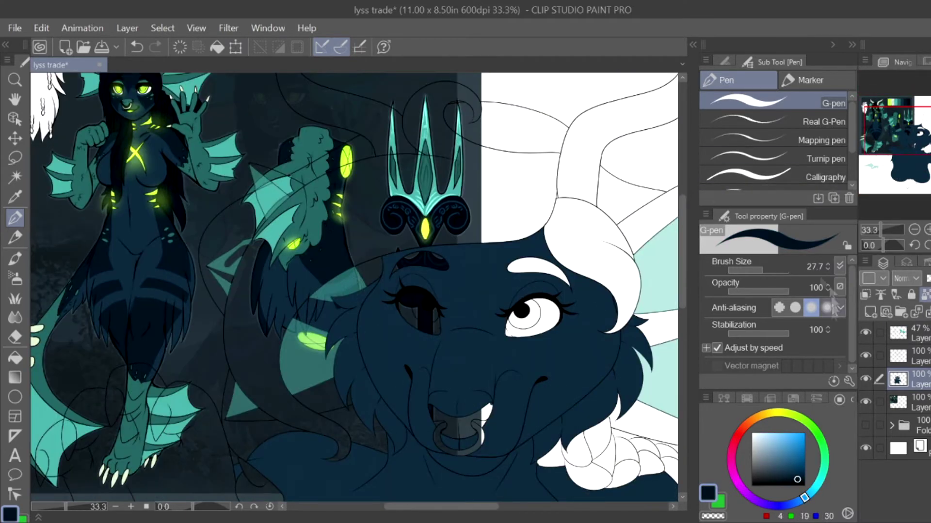
pyautogui.moveTo(427, 291); pyautogui.dragTo(427, 325)
pyautogui.hotkey('ctrl', 'z')
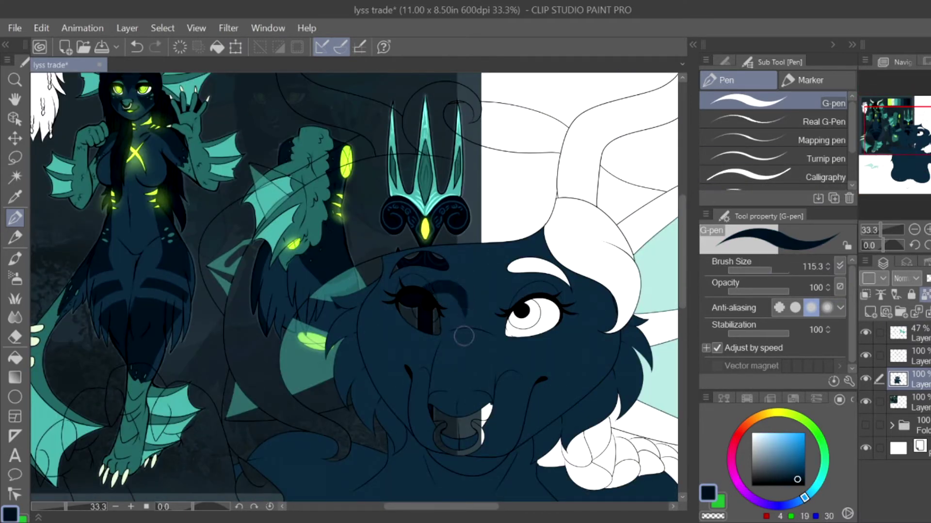
pyautogui.hotkey('ctrl', 'z')
# Step: Paint the darker navy mask across the brow, around the white eye and down that cheek with the G-pen at size 115.3
pyautogui.moveTo(430, 290)
pyautogui.mouseDown()
pyautogui.moveTo(479, 311)
pyautogui.moveTo(523, 290)
pyautogui.moveTo(422, 291)
pyautogui.moveTo(532, 288)
pyautogui.mouseUp()
pyautogui.moveTo(514, 339)
pyautogui.mouseDown()
pyautogui.moveTo(559, 402)
pyautogui.moveTo(625, 356)
pyautogui.moveTo(594, 284)
pyautogui.moveTo(564, 363)
pyautogui.moveTo(578, 380)
pyautogui.moveTo(610, 301)
pyautogui.mouseUp()
pyautogui.moveTo(513, 367)
pyautogui.mouseDown()
pyautogui.moveTo(538, 374)
pyautogui.moveTo(561, 359)
pyautogui.moveTo(581, 291)
pyautogui.mouseUp()
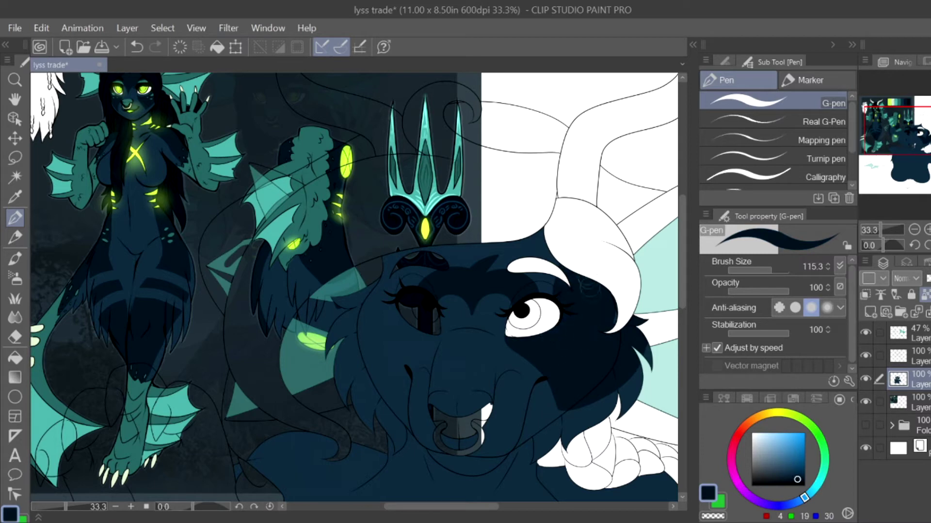
pyautogui.keyDown('alt'); pyautogui.click(577, 368); pyautogui.keyUp('alt')
pyautogui.keyDown('alt'); pyautogui.click(558, 349); pyautogui.keyUp('alt')
# Step: Mirror the canvas view, paint the matching darker navy mask around the shaded eye and cheek, and sample the lighter navy to clean its edge
pyautogui.press('h')
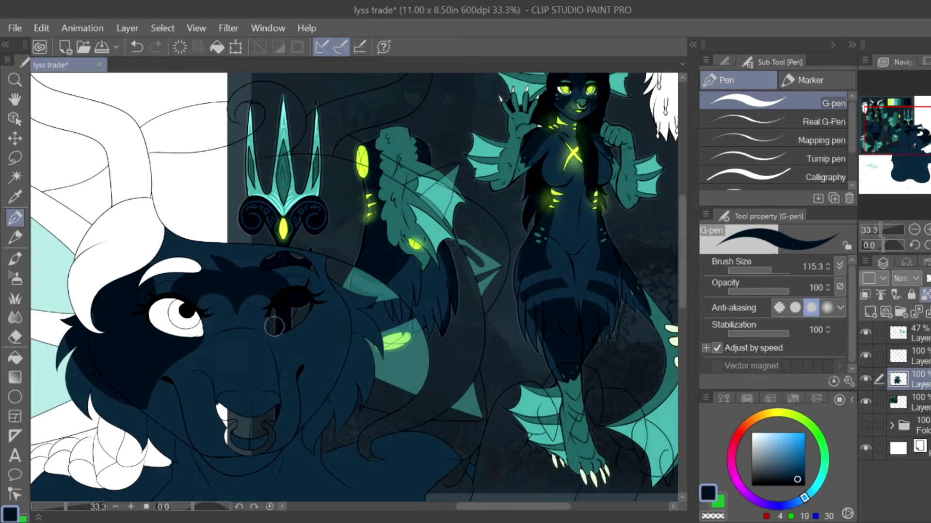
pyautogui.moveTo(276, 322)
pyautogui.mouseDown()
pyautogui.moveTo(315, 412)
pyautogui.moveTo(354, 301)
pyautogui.mouseUp()
pyautogui.moveTo(209, 253)
pyautogui.mouseDown()
pyautogui.moveTo(325, 271)
pyautogui.moveTo(173, 249)
pyautogui.moveTo(291, 272)
pyautogui.moveTo(332, 349)
pyautogui.mouseUp()
pyautogui.keyDown('alt'); pyautogui.click(265, 296); pyautogui.keyUp('alt')
pyautogui.keyDown('alt'); pyautogui.click(242, 315); pyautogui.keyUp('alt')
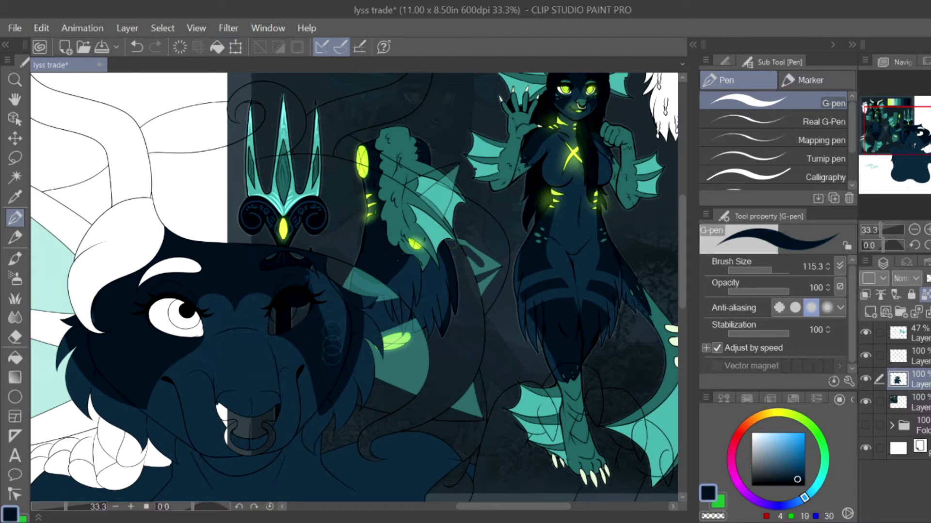
pyautogui.keyDown('alt'); pyautogui.click(272, 339); pyautogui.keyUp('alt')
pyautogui.keyDown('alt'); pyautogui.click(288, 340); pyautogui.keyUp('alt')
pyautogui.keyDown('alt'); pyautogui.click(296, 356); pyautogui.keyUp('alt')
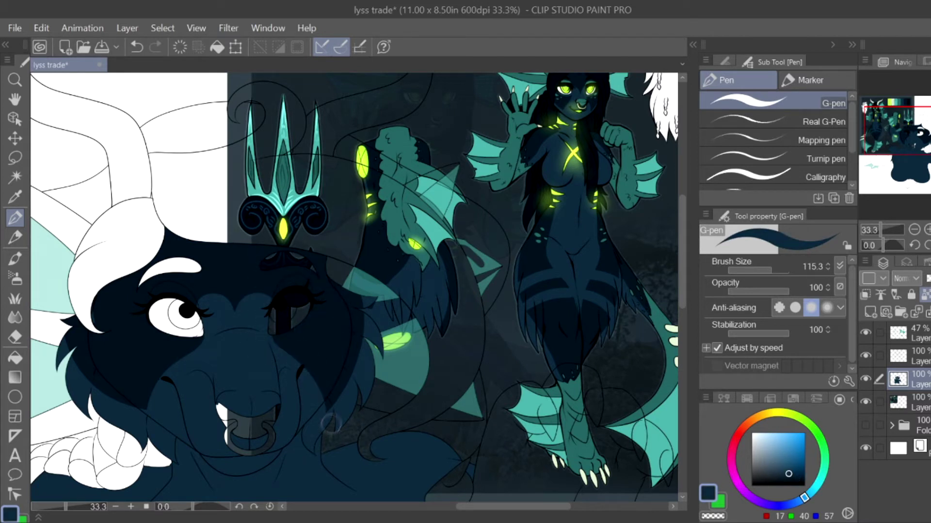
pyautogui.moveTo(344, 390); pyautogui.dragTo(328, 361)
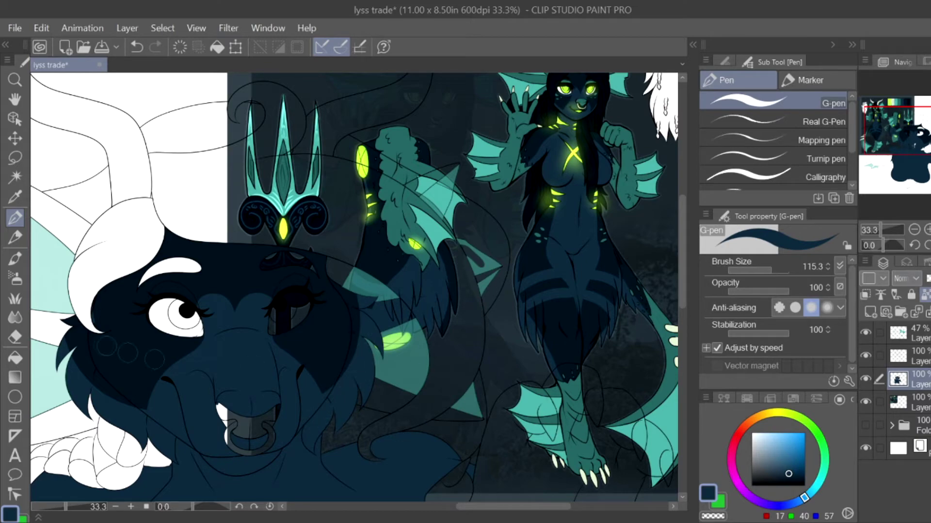
# Step: Sample the dark teal and colour both upper eyelids with it, using the Fill tool to complete them
pyautogui.scroll(2, 354, 286)
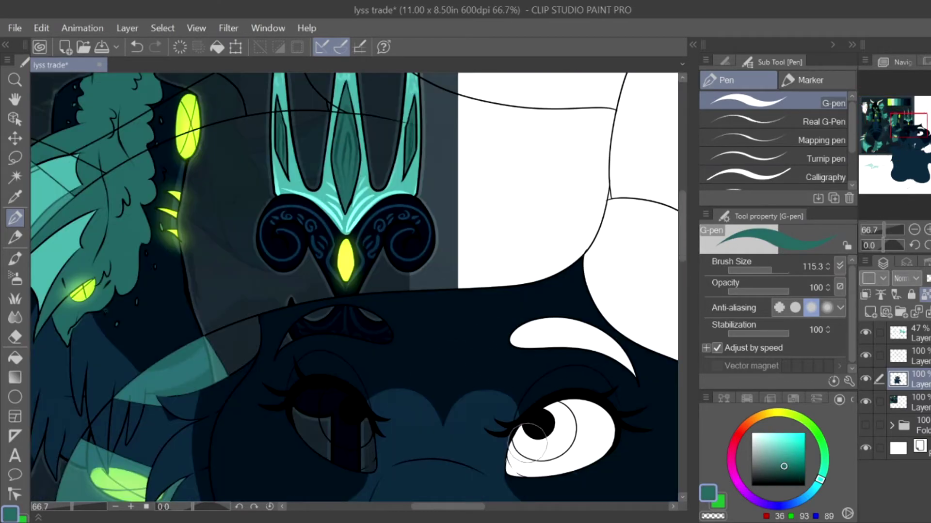
pyautogui.moveTo(521, 410); pyautogui.dragTo(613, 388)
pyautogui.press('g')
pyautogui.click(625, 394)
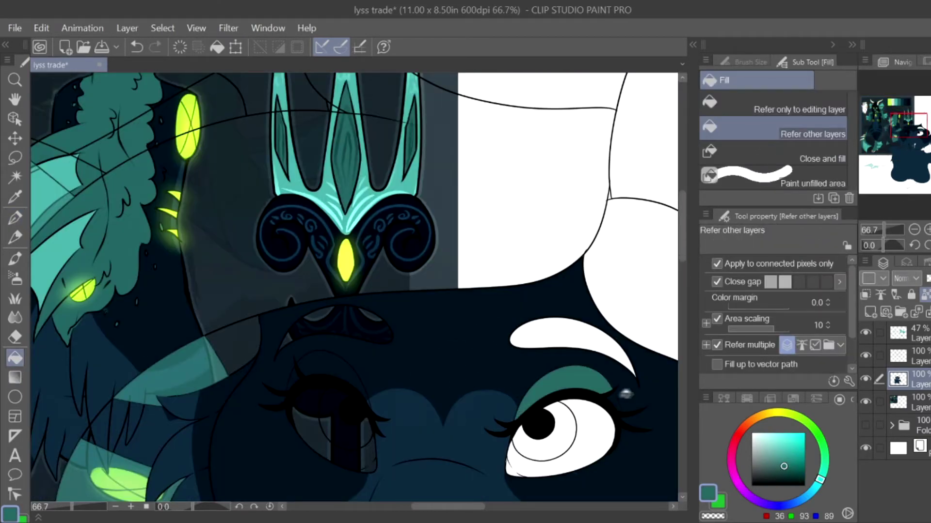
pyautogui.click(334, 366)
pyautogui.press('p')
# Step: Touch up the eyelid edges with the G-pen at size 21.5, and cover gaps between eyebrow and hair with the darker navy
pyautogui.scroll(1, 345, 346)
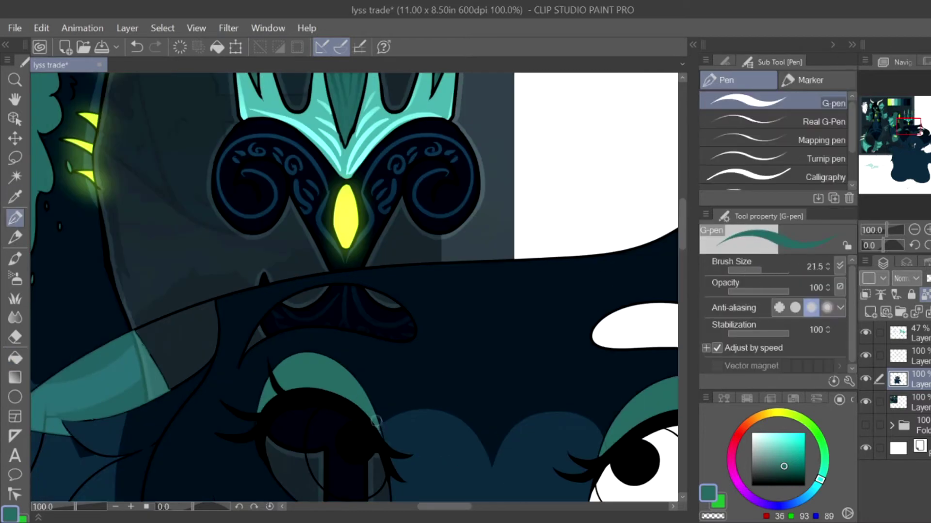
pyautogui.scroll(1, 353, 291)
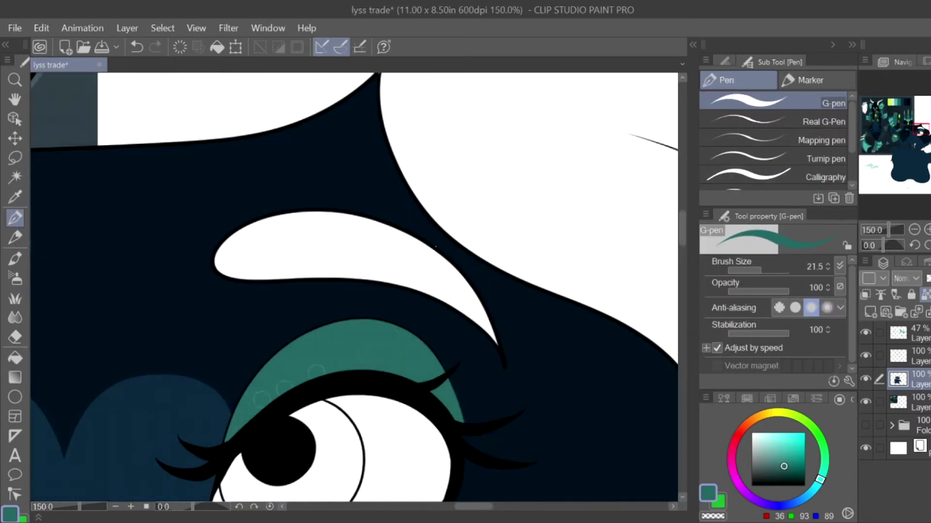
pyautogui.scroll(-2, 459, 417)
pyautogui.keyDown('alt'); pyautogui.click(417, 302); pyautogui.keyUp('alt')
pyautogui.scroll(1, 417, 303)
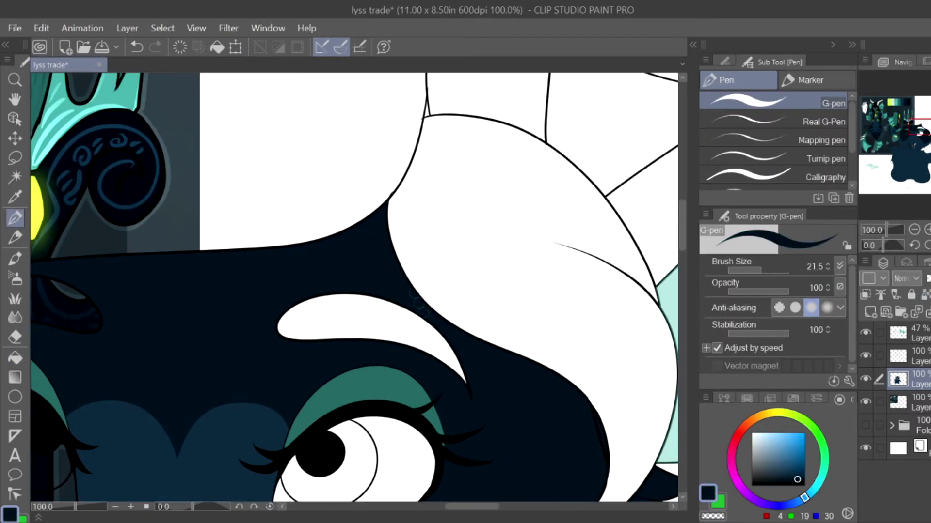
pyautogui.scroll(-3, 427, 269)
# Step: Sample the dark teal again and paint oval spots on the cheek beside the white eye with the G-pen at size 49.8
pyautogui.scroll(-1, 428, 269)
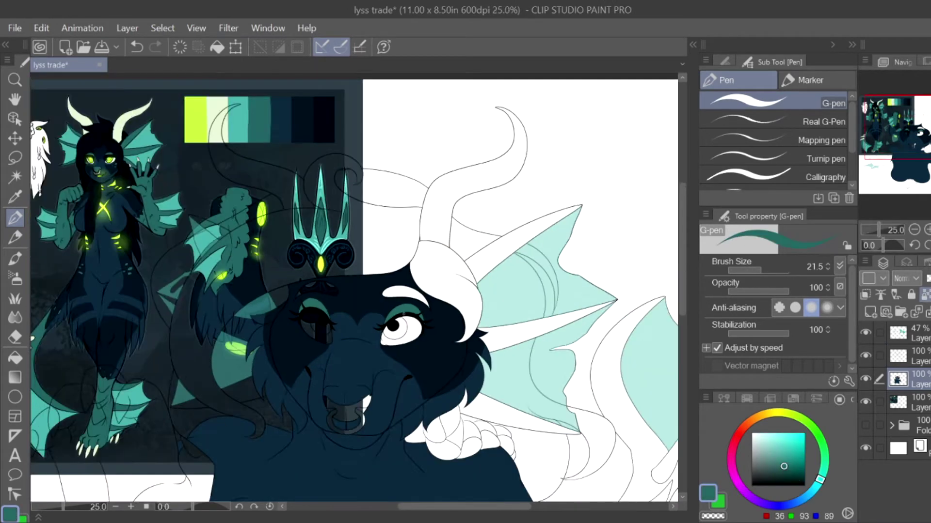
pyautogui.scroll(1, 428, 269)
pyautogui.moveTo(747, 270); pyautogui.dragTo(772, 270)
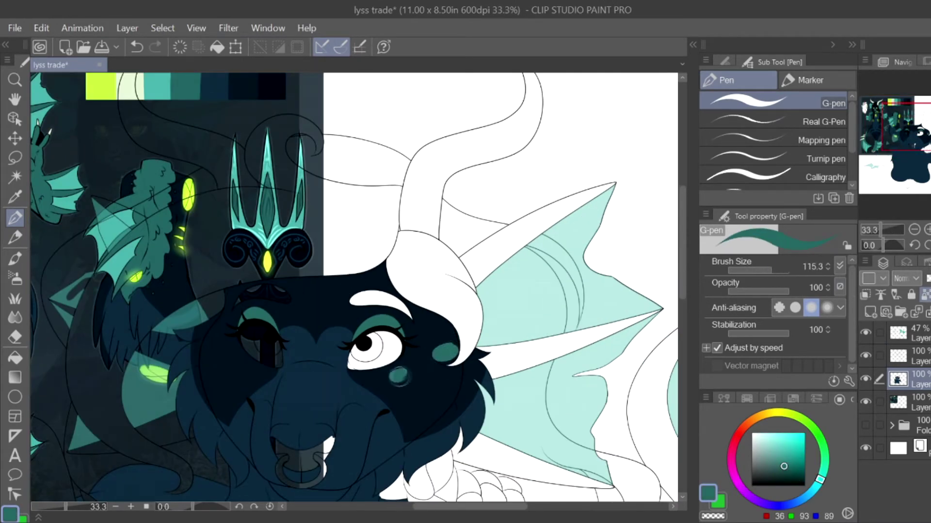
pyautogui.scroll(1, 428, 373)
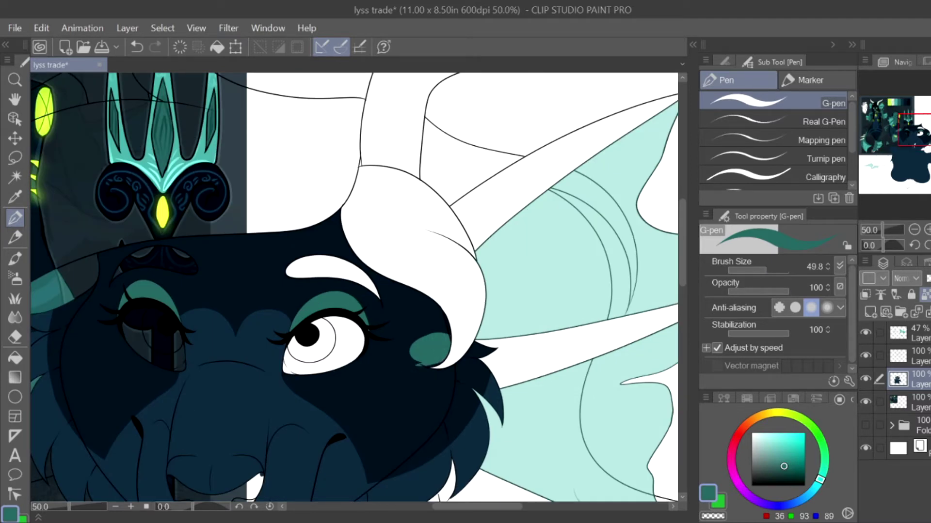
pyautogui.hotkey('ctrl', 'z')
pyautogui.moveTo(406, 357); pyautogui.dragTo(443, 340)
pyautogui.scroll(1, 377, 369)
pyautogui.moveTo(364, 374); pyautogui.dragTo(373, 375)
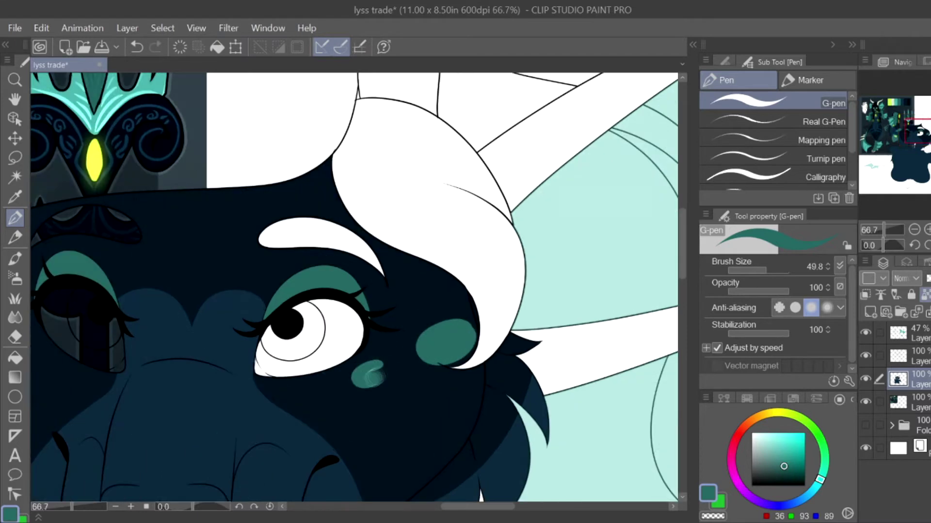
# Step: Mirror the canvas view, paint three matching dark teal spots around the outer side of the shaded eye, and restore the normal view
pyautogui.press('h')
pyautogui.moveTo(918, 131); pyautogui.dragTo(905, 133)
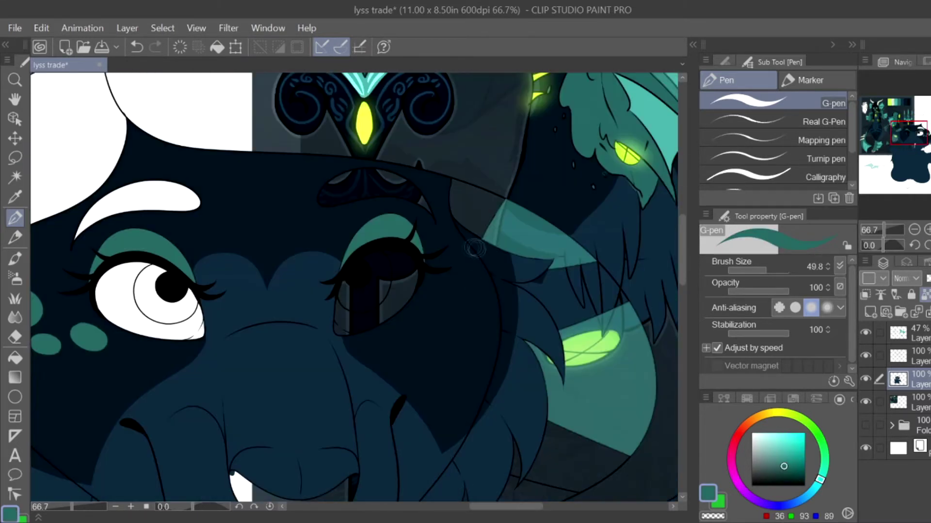
pyautogui.moveTo(473, 247)
pyautogui.mouseDown()
pyautogui.moveTo(481, 282)
pyautogui.moveTo(458, 289)
pyautogui.mouseUp()
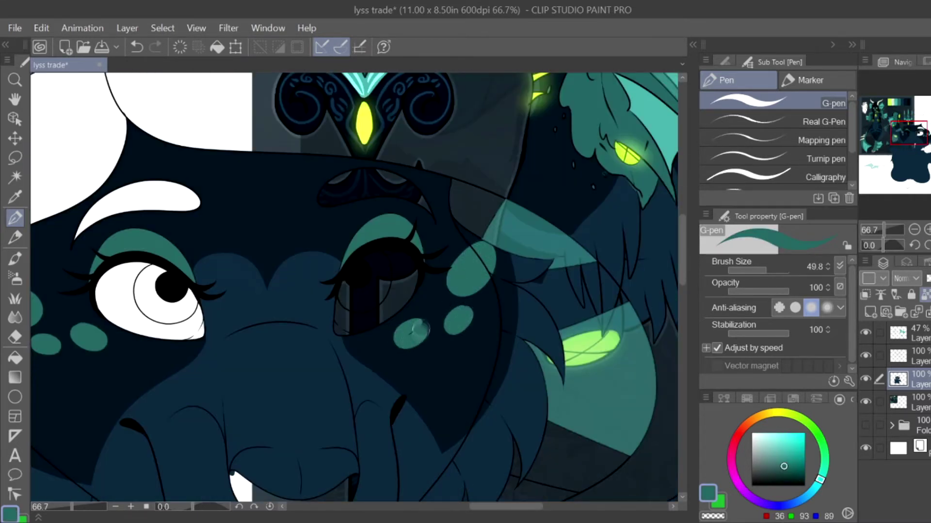
pyautogui.scroll(-3, 438, 330)
pyautogui.press('h')
# Step: Paint the nose dark teal with a rounded bump onto the bridge, and clean the stray teal beside the nostril
pyautogui.scroll(4, 364, 348)
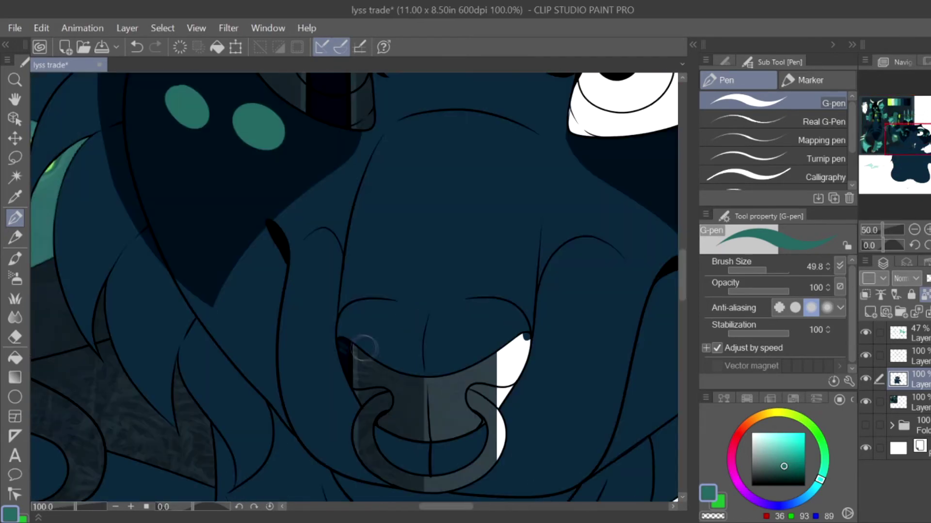
pyautogui.moveTo(363, 348); pyautogui.dragTo(435, 324)
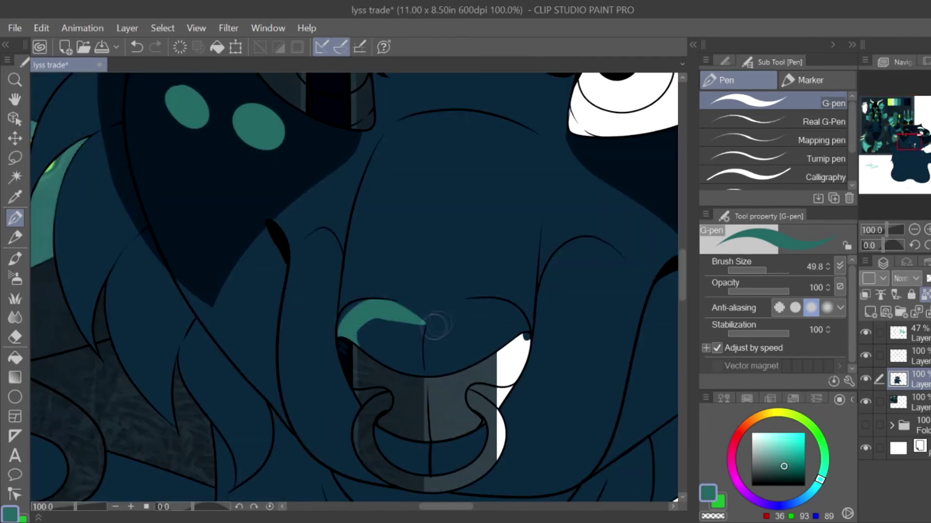
pyautogui.moveTo(339, 320)
pyautogui.mouseDown()
pyautogui.moveTo(378, 310)
pyautogui.moveTo(526, 330)
pyautogui.moveTo(368, 340)
pyautogui.mouseUp()
pyautogui.moveTo(561, 309)
pyautogui.mouseDown()
pyautogui.moveTo(403, 330)
pyautogui.moveTo(493, 335)
pyautogui.moveTo(476, 294)
pyautogui.mouseUp()
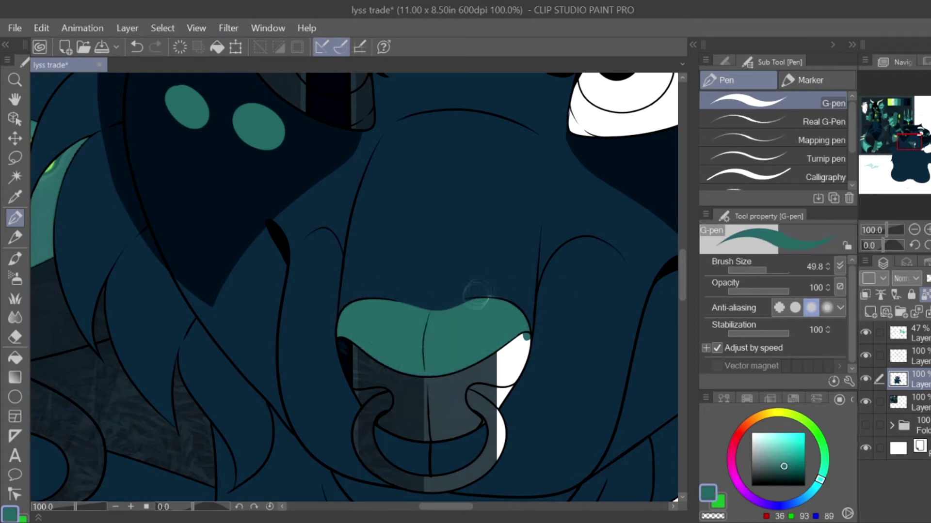
pyautogui.scroll(2, 475, 306)
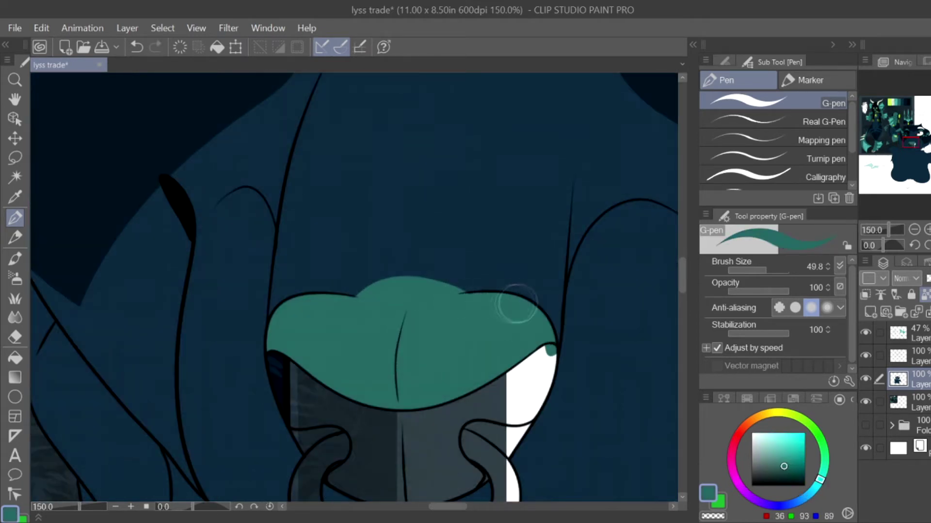
pyautogui.press('e')
pyautogui.press('p')
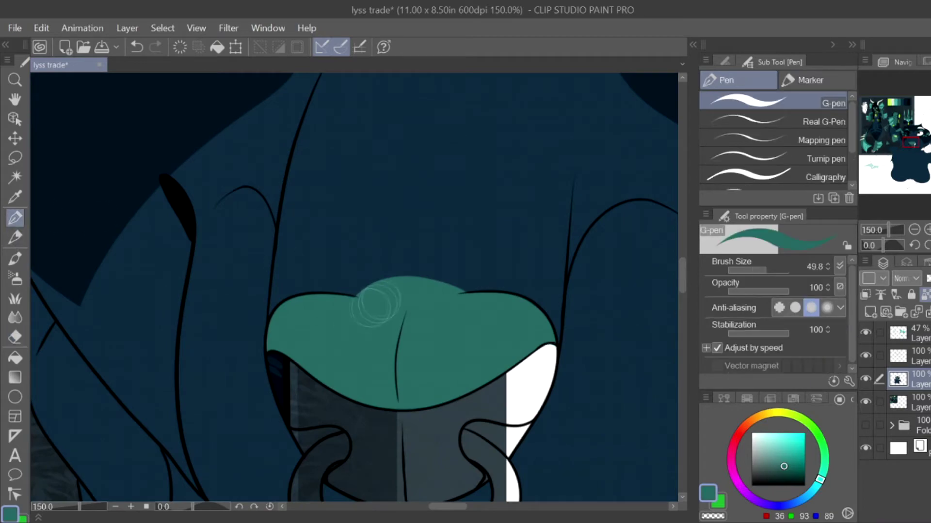
# Step: Soften the nose's upper teal edge into the navy bridge with the Blur tool at size 245.4
pyautogui.click(15, 317)
pyautogui.moveTo(397, 291)
pyautogui.mouseDown()
pyautogui.moveTo(339, 286)
pyautogui.moveTo(475, 291)
pyautogui.mouseUp()
pyautogui.scroll(-4, 419, 189)
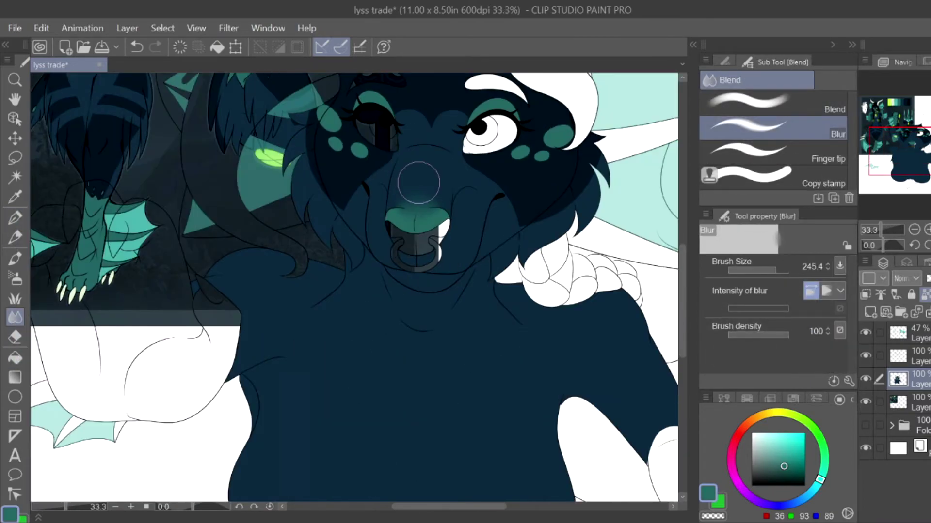
# Step: Return to the G-pen, paint a darker navy band from the neck across the shoulder nearest the reference sheet, and trim it with lighter navy
pyautogui.moveTo(894, 167); pyautogui.dragTo(886, 139)
pyautogui.keyDown('alt'); pyautogui.click(191, 217); pyautogui.keyUp('alt')
pyautogui.press('p')
pyautogui.press('p')
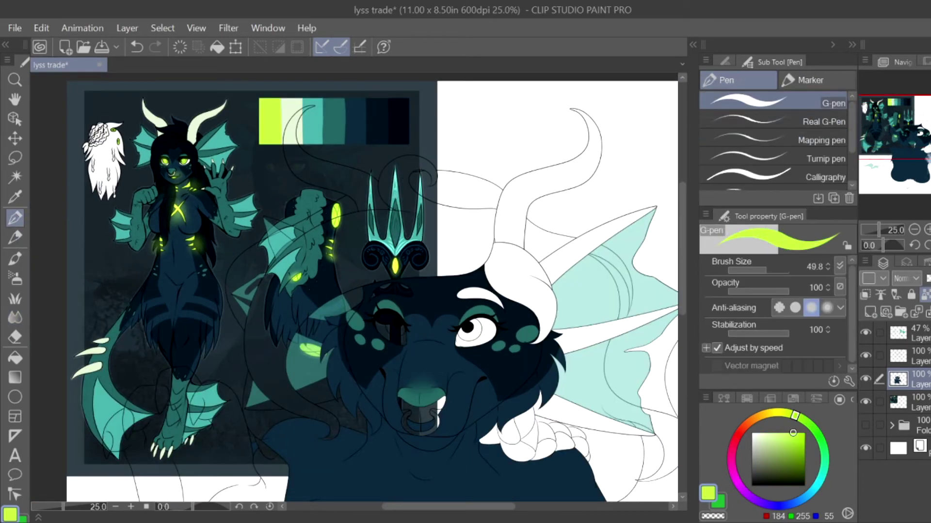
pyautogui.scroll(3, 437, 340)
pyautogui.scroll(-3, 354, 286)
pyautogui.scroll(3, 354, 286)
pyautogui.keyDown('alt'); pyautogui.click(485, 388); pyautogui.keyUp('alt')
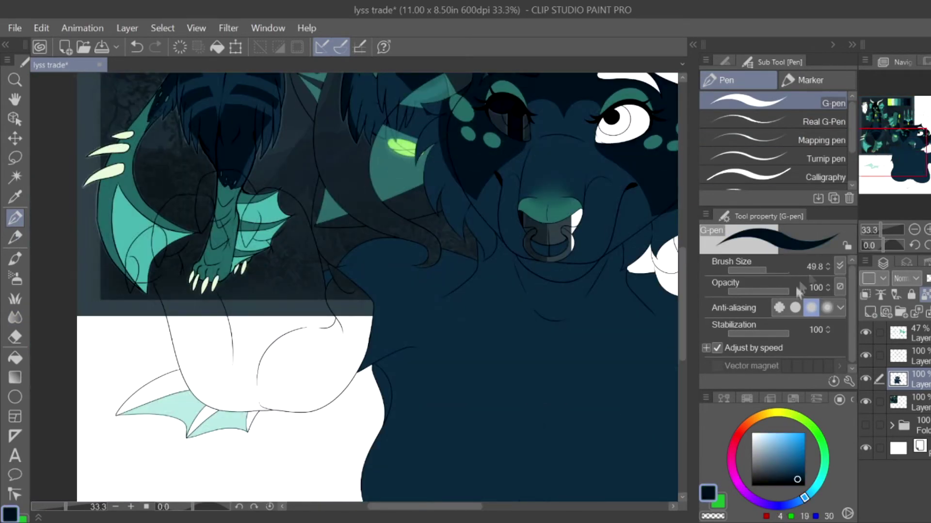
pyautogui.scroll(3, 495, 267)
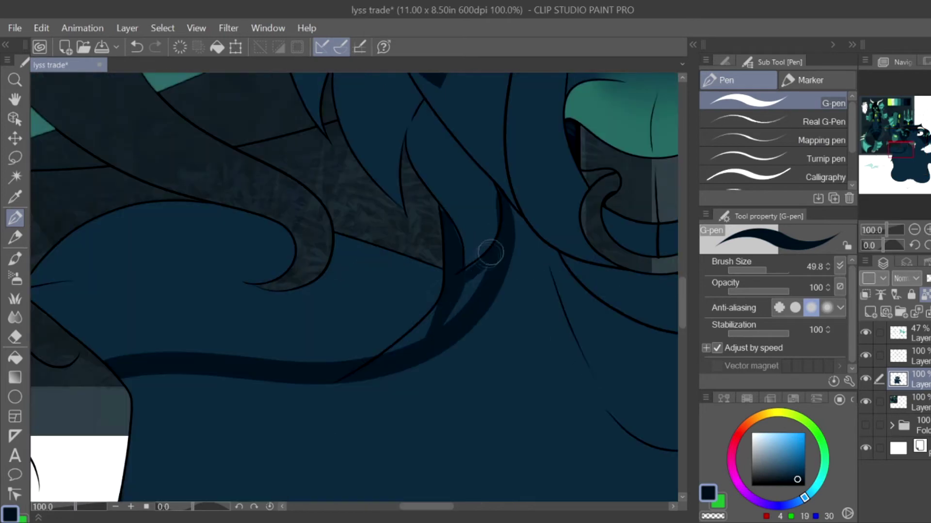
pyautogui.moveTo(502, 240); pyautogui.dragTo(398, 343)
pyautogui.keyDown('alt'); pyautogui.click(490, 242); pyautogui.keyUp('alt')
pyautogui.scroll(1, 482, 172)
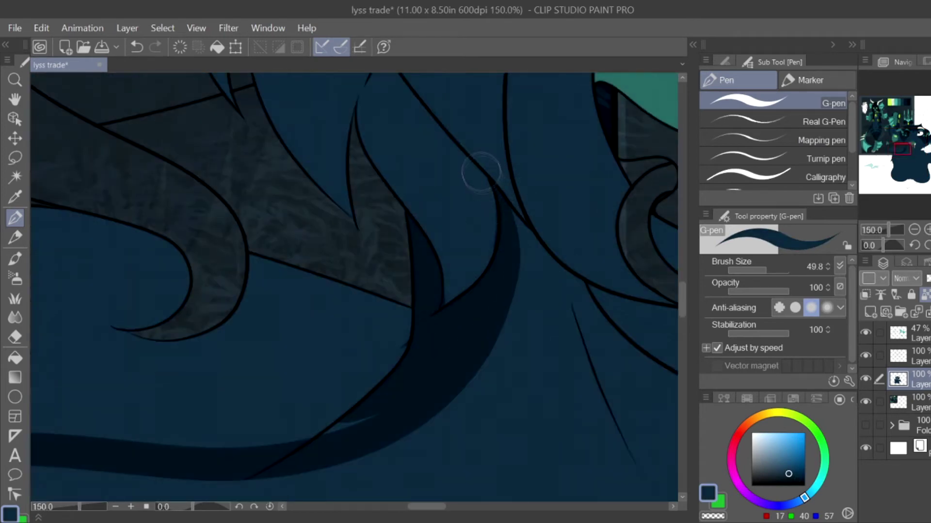
# Step: Sample the darker navy, fill the shoulder area enclosed by the band, and extend the marking's lower edge
pyautogui.keyDown('alt'); pyautogui.click(455, 318); pyautogui.keyUp('alt')
pyautogui.scroll(-4, 484, 218)
pyautogui.press('g')
pyautogui.click(139, 337)
pyautogui.press('p')
pyautogui.scroll(-1, 449, 347)
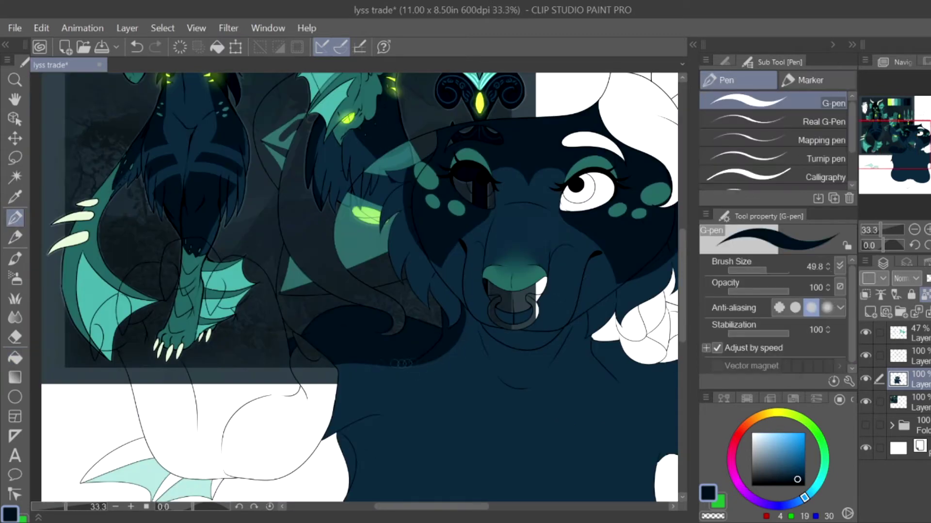
pyautogui.press('g')
pyautogui.click(346, 383)
pyautogui.press('p')
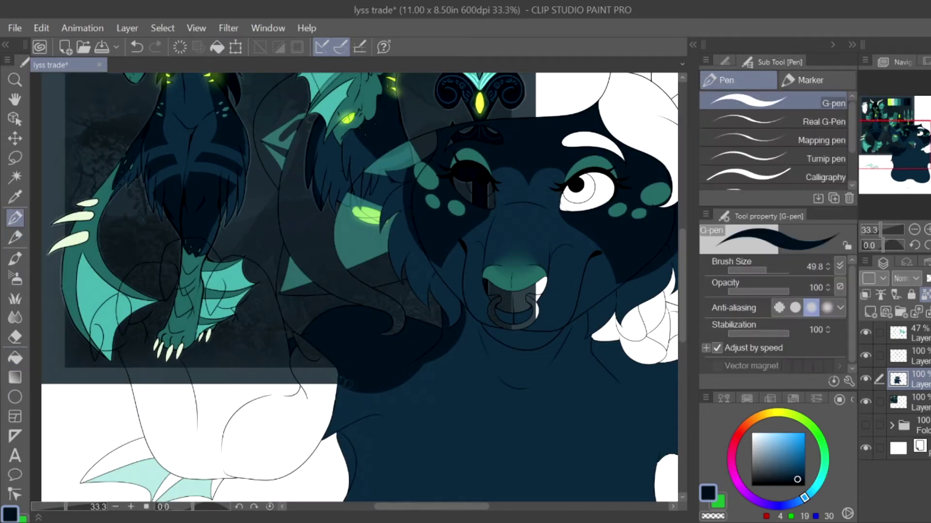
# Step: Outline the opposite shoulder's marking in darker navy, fill it, and touch up the area under the cheek fur beside the braid
pyautogui.moveTo(880, 160)
pyautogui.mouseDown()
pyautogui.moveTo(875, 123)
pyautogui.moveTo(880, 162)
pyautogui.mouseUp()
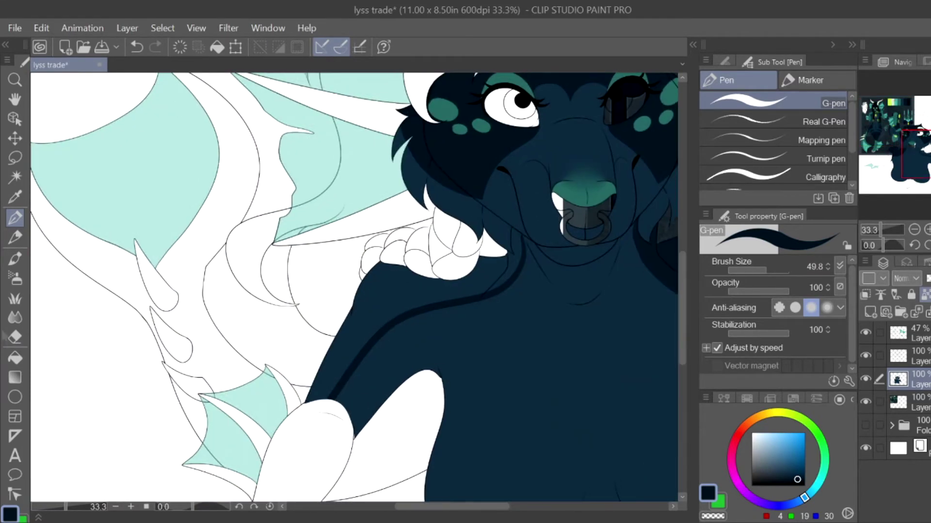
pyautogui.press('g')
pyautogui.click(523, 259)
pyautogui.press('p')
pyautogui.scroll(3, 434, 299)
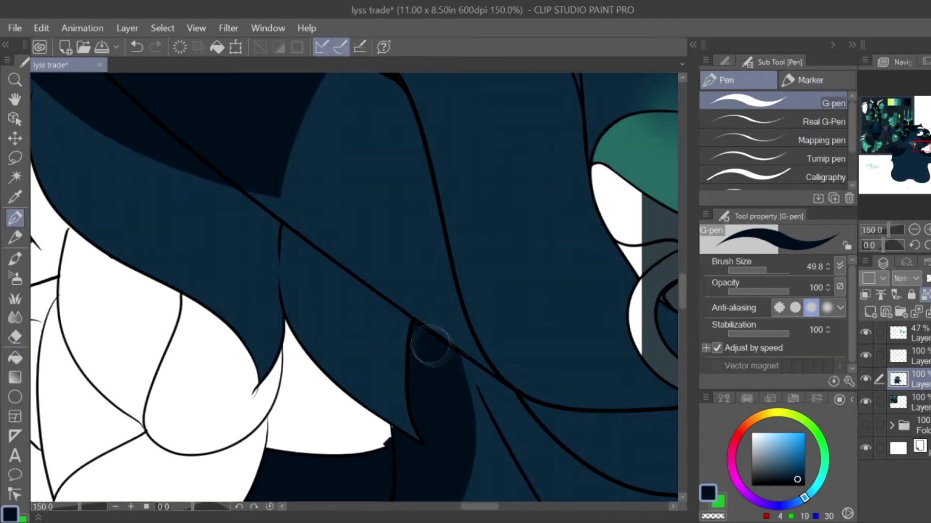
pyautogui.press('e')
pyautogui.scroll(-6, 354, 286)
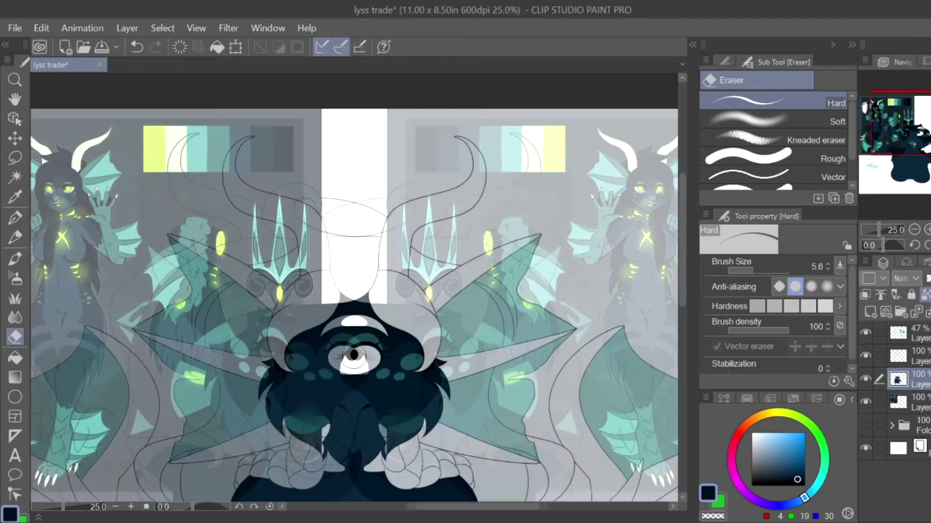
# Step: Set the G-pen size to 343.2 and broaden the darker navy marking along the shoulder and upper arm below the braid
pyautogui.scroll(2, 354, 286)
pyautogui.press('p')
pyautogui.moveTo(453, 344); pyautogui.dragTo(577, 412)
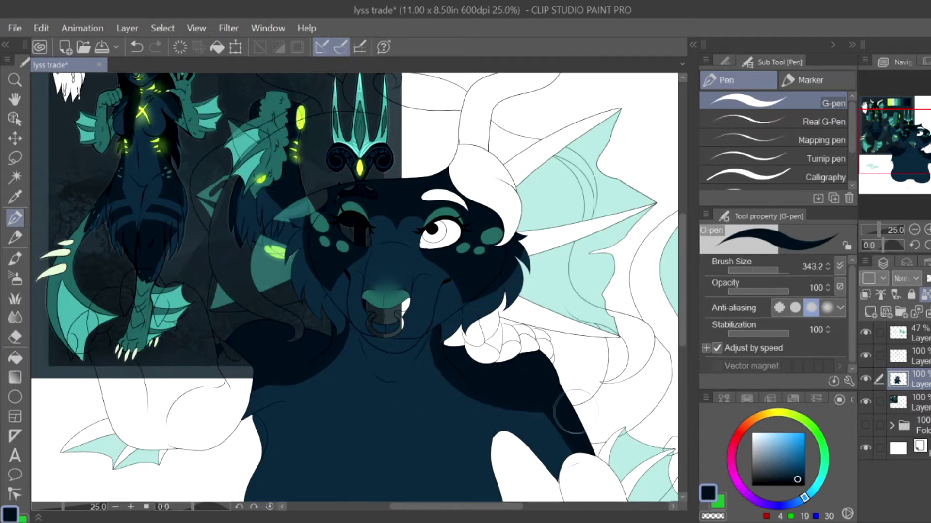
# Step: Switch to the Fill tool that refers to other layers, keeping the darker navy as the colour
pyautogui.scroll(-5, 588, 472)
pyautogui.scroll(5, 588, 473)
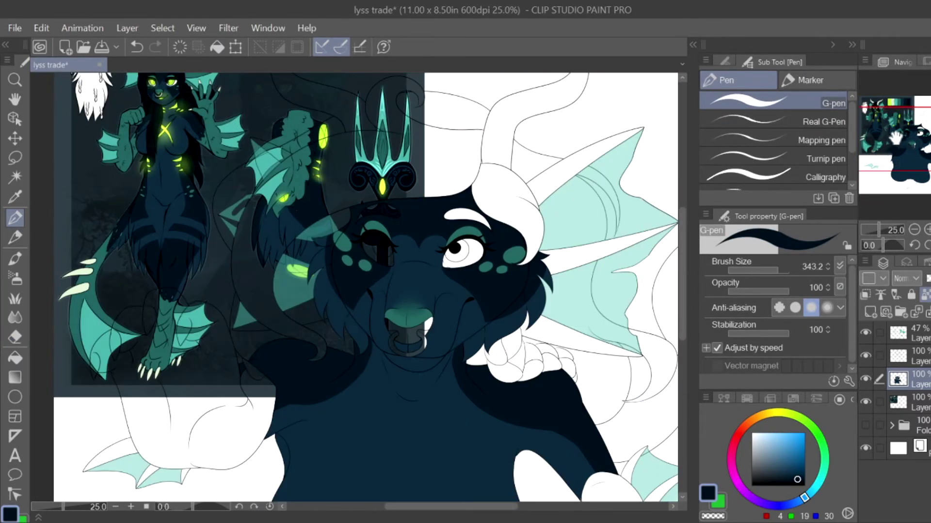
pyautogui.press('g')
pyautogui.scroll(3, 213, 479)
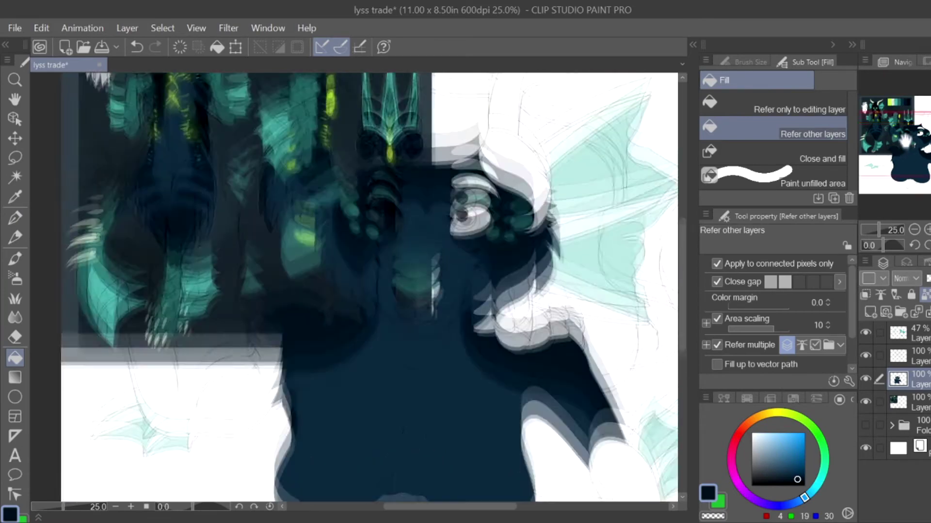
# Step: Paint a large curved X across the chest in the lime green sampled from the reference, checking its shape in mirrored view
pyautogui.scroll(-3, 212, 479)
pyautogui.keyDown('alt'); pyautogui.click(270, 135); pyautogui.keyUp('alt')
pyautogui.scroll(4, 270, 135)
pyautogui.press('p')
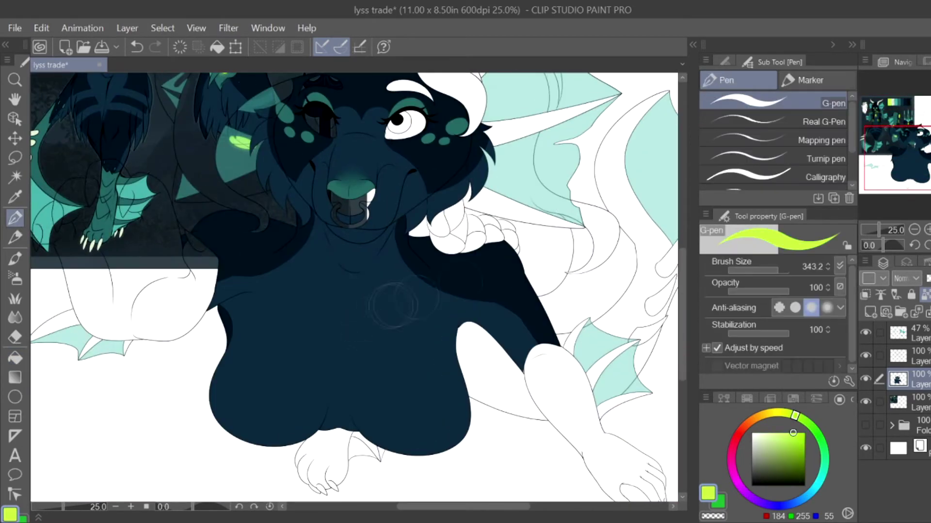
pyautogui.moveTo(395, 299)
pyautogui.mouseDown()
pyautogui.moveTo(354, 328)
pyautogui.moveTo(274, 420)
pyautogui.mouseUp()
pyautogui.moveTo(297, 297)
pyautogui.mouseDown()
pyautogui.moveTo(383, 382)
pyautogui.moveTo(406, 422)
pyautogui.mouseUp()
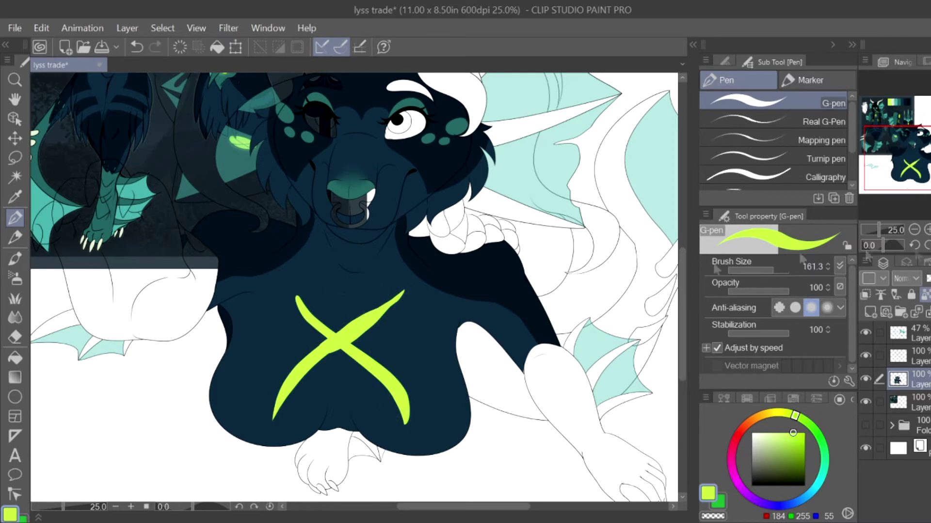
pyautogui.press('h')
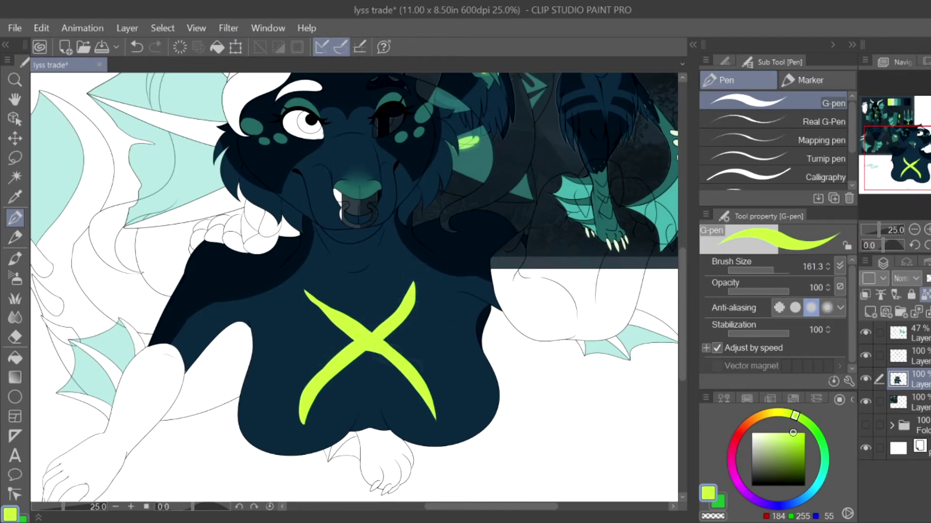
pyautogui.press('h')
# Step: Paint three tapered lime green stripes on the neck beside the braid
pyautogui.scroll(2, 386, 250)
pyautogui.moveTo(491, 287); pyautogui.dragTo(419, 324)
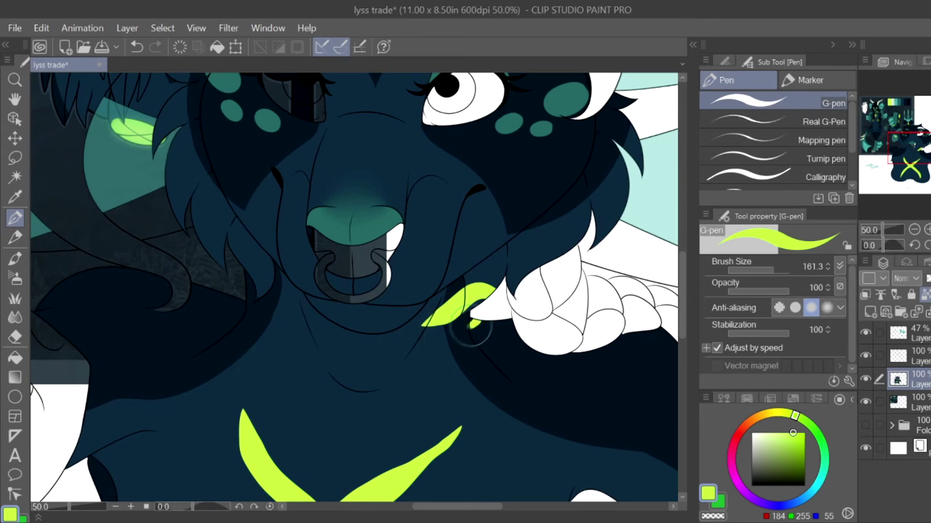
pyautogui.scroll(2, 354, 286)
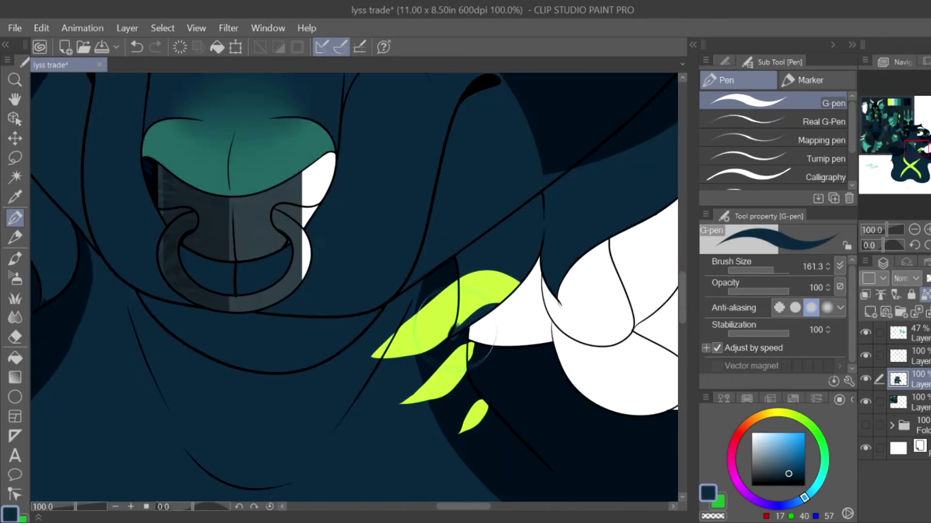
# Step: Reduce the pen size to 42.1, remove the upper stripe's overlap onto the cheek fur with dark blue, and lengthen its lime tip
pyautogui.hotkey('ctrl', 'z')
pyautogui.moveTo(770, 273); pyautogui.dragTo(772, 274)
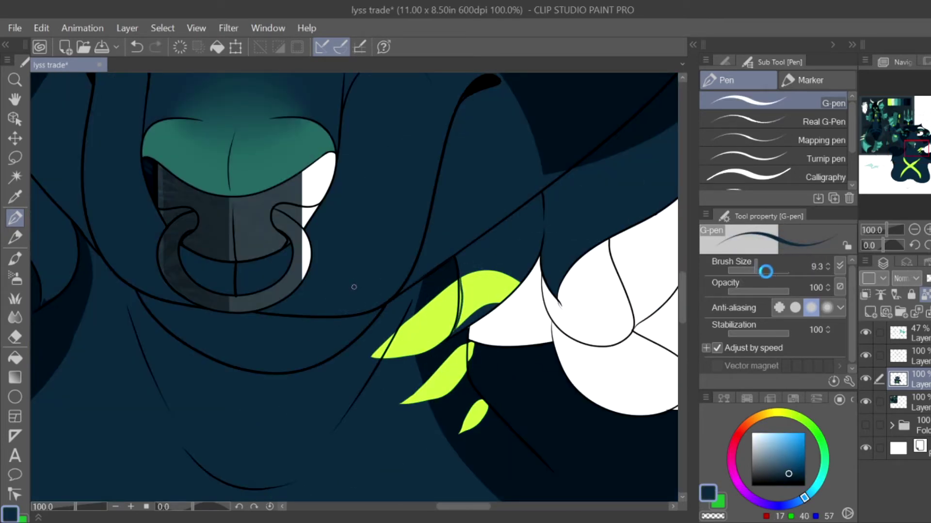
pyautogui.click(767, 268)
pyautogui.moveTo(458, 325)
pyautogui.mouseDown()
pyautogui.moveTo(488, 286)
pyautogui.moveTo(501, 291)
pyautogui.moveTo(472, 281)
pyautogui.mouseUp()
pyautogui.keyDown('alt'); pyautogui.click(440, 301); pyautogui.keyUp('alt')
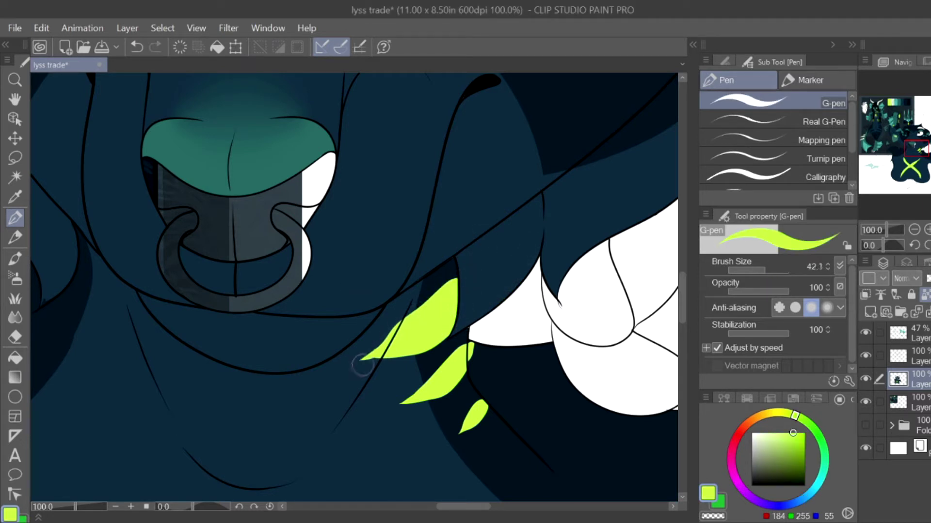
pyautogui.moveTo(367, 356); pyautogui.dragTo(458, 335)
# Step: Trim the upper edge of the top neck stripe beside the braid with the surrounding dark blue body colors
pyautogui.keyDown('alt'); pyautogui.click(458, 317); pyautogui.keyUp('alt')
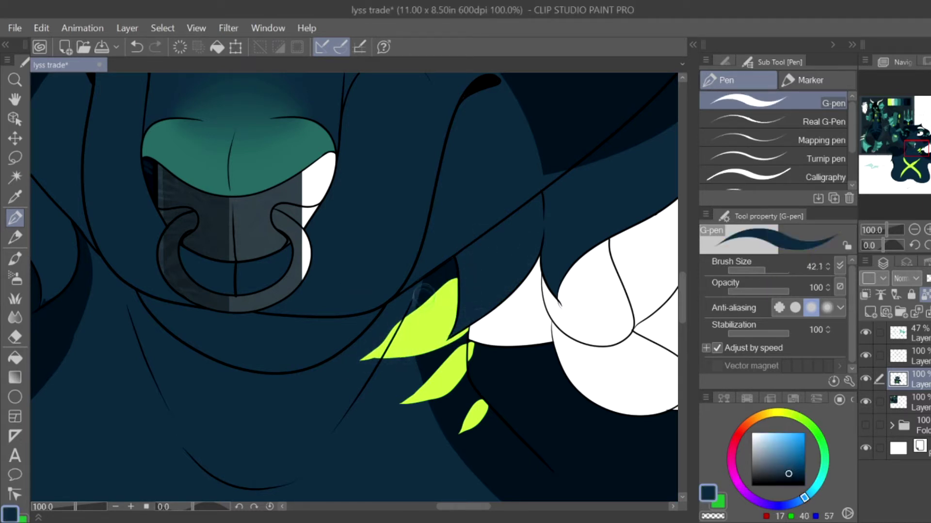
pyautogui.keyDown('alt'); pyautogui.click(442, 277); pyautogui.keyUp('alt')
pyautogui.moveTo(423, 294)
pyautogui.mouseDown()
pyautogui.moveTo(442, 277)
pyautogui.moveTo(448, 283)
pyautogui.mouseUp()
pyautogui.keyDown('alt'); pyautogui.click(405, 314); pyautogui.keyUp('alt')
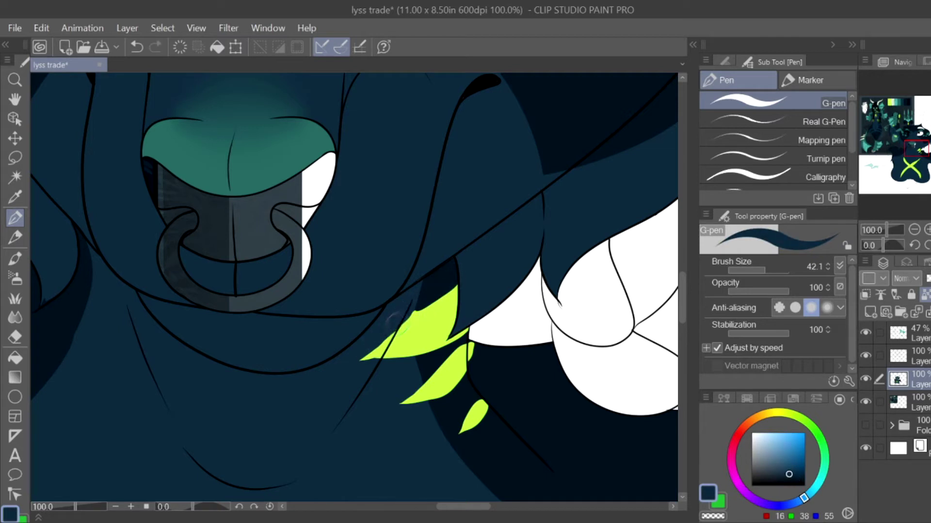
pyautogui.moveTo(394, 319); pyautogui.dragTo(416, 304)
pyautogui.keyDown('alt'); pyautogui.click(416, 304); pyautogui.keyUp('alt')
# Step: Refine the edges and ends of the neck stripes beside the braid against the line art, using sampled lime and dark body colors
pyautogui.scroll(2, 419, 303)
pyautogui.keyDown('alt'); pyautogui.click(484, 272); pyautogui.keyUp('alt')
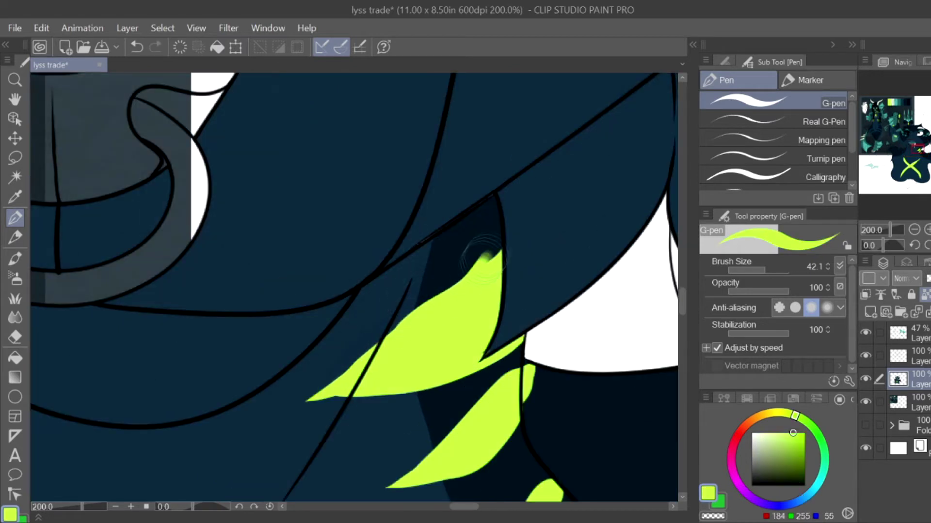
pyautogui.keyDown('alt'); pyautogui.click(480, 252); pyautogui.keyUp('alt')
pyautogui.keyDown('alt'); pyautogui.click(518, 360); pyautogui.keyUp('alt')
pyautogui.scroll(2, 354, 354)
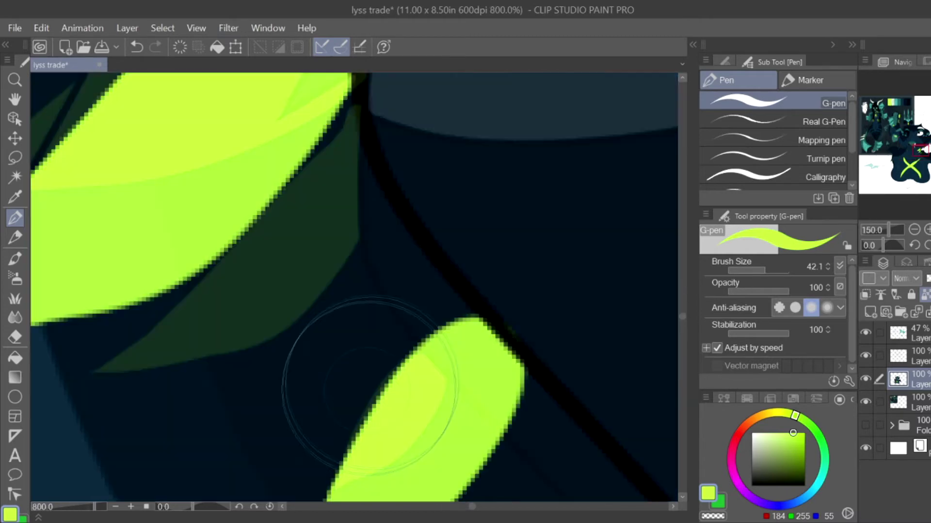
pyautogui.keyDown('alt'); pyautogui.click(478, 384); pyautogui.keyUp('alt')
# Step: Paint three matching tapered lime green stripes on the opposite side of the neck with the 42.1 pen
pyautogui.scroll(-3, 478, 384)
pyautogui.scroll(-1, 478, 384)
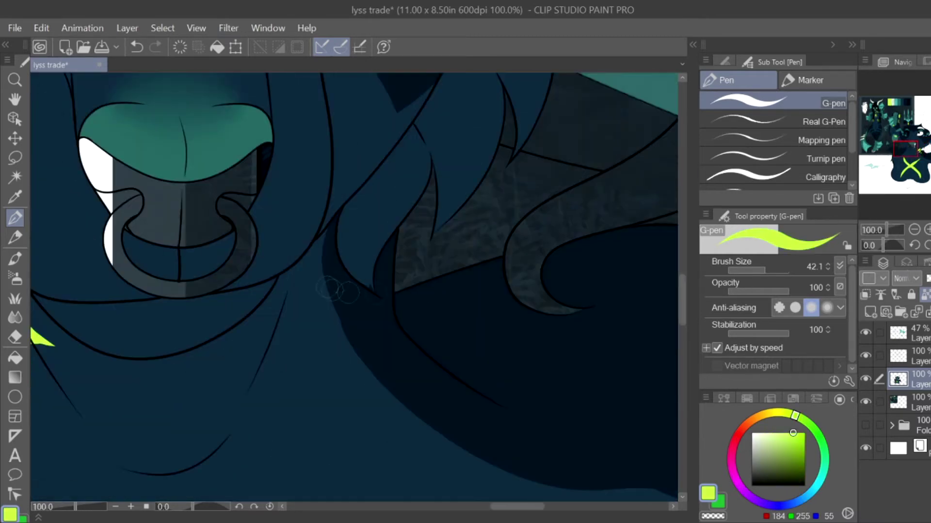
pyautogui.moveTo(393, 250); pyautogui.dragTo(315, 305)
pyautogui.moveTo(391, 269)
pyautogui.mouseDown()
pyautogui.moveTo(291, 339)
pyautogui.moveTo(376, 301)
pyautogui.mouseUp()
pyautogui.scroll(3, 358, 313)
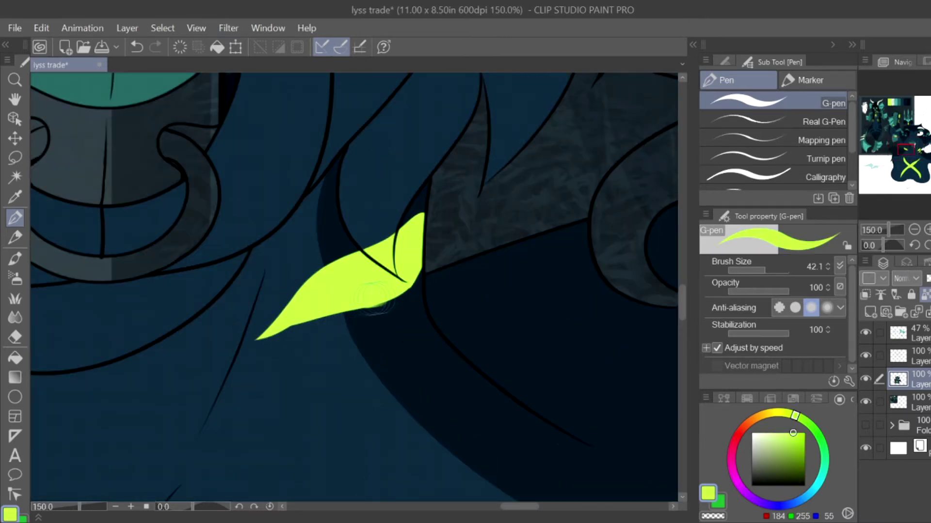
pyautogui.moveTo(429, 328); pyautogui.dragTo(345, 388)
pyautogui.moveTo(487, 379)
pyautogui.mouseDown()
pyautogui.moveTo(465, 396)
pyautogui.moveTo(468, 377)
pyautogui.moveTo(431, 410)
pyautogui.mouseUp()
pyautogui.hotkey('ctrl', 'z')
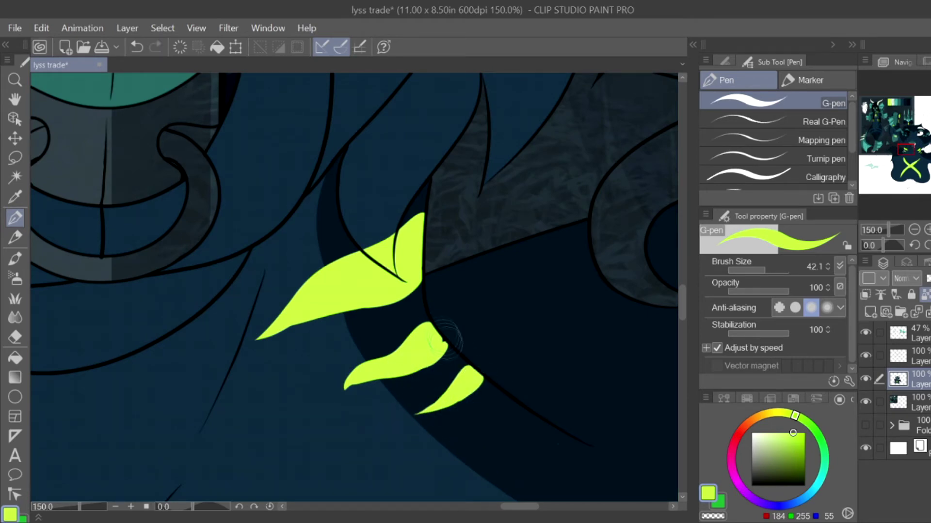
# Step: On a new layer, fill the spines of the head fins with the dark teal sampled from the reference character
pyautogui.scroll(-4, 446, 335)
pyautogui.scroll(3, 445, 335)
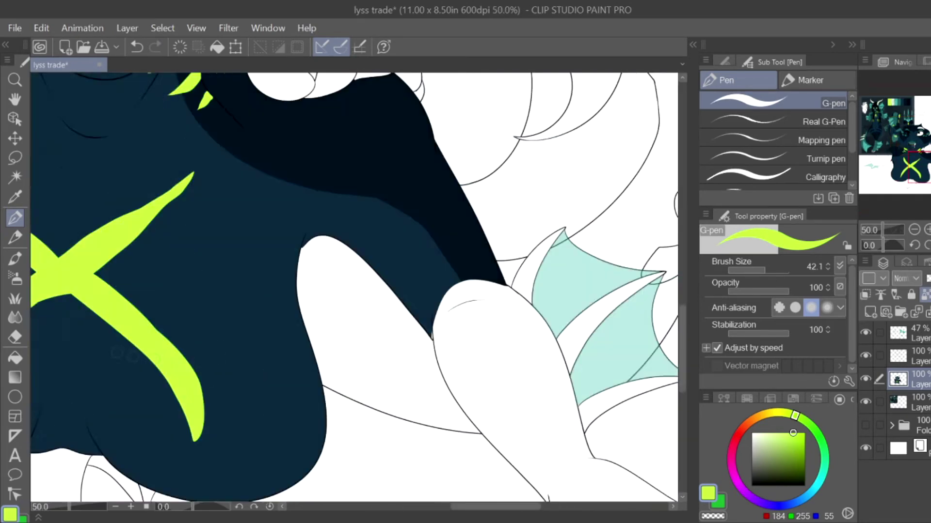
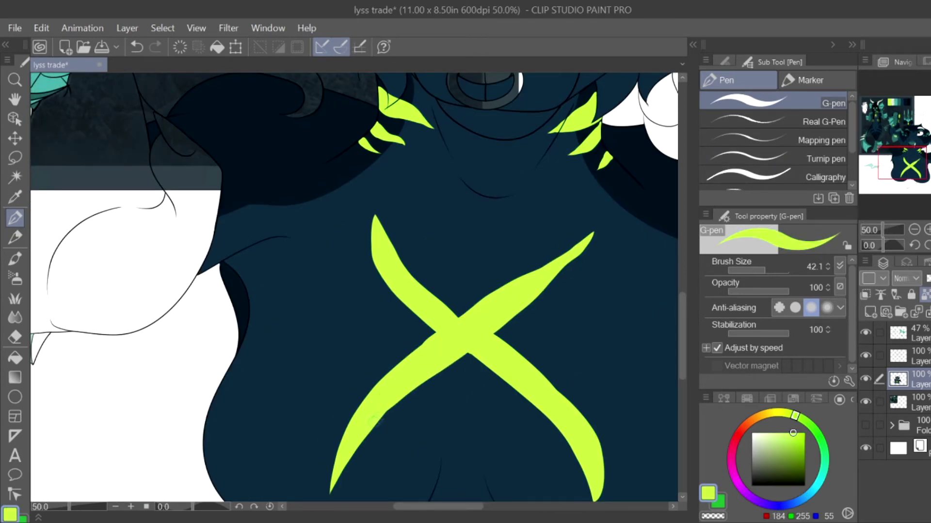
pyautogui.scroll(-3, 534, 308)
pyautogui.scroll(2, 534, 309)
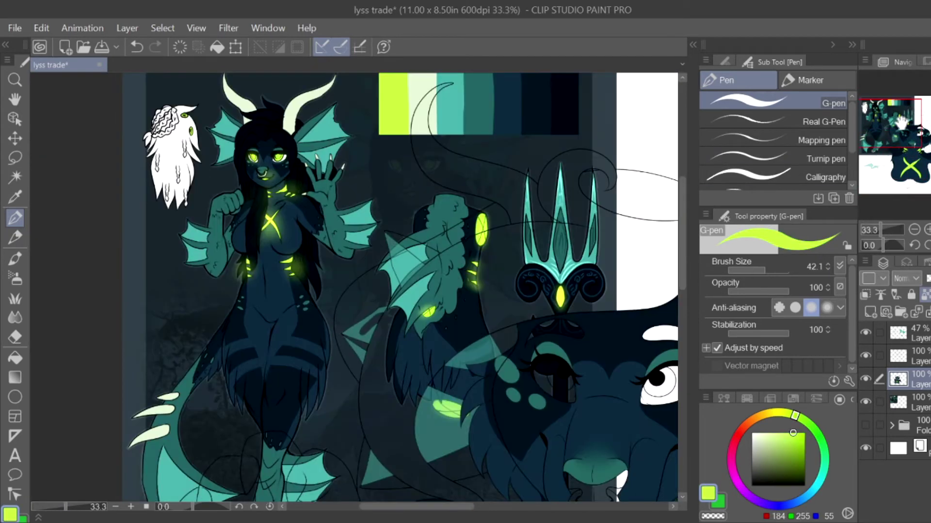
pyautogui.scroll(-3, 332, 202)
pyautogui.scroll(2, 331, 203)
pyautogui.keyDown('alt'); pyautogui.click(331, 203); pyautogui.keyUp('alt')
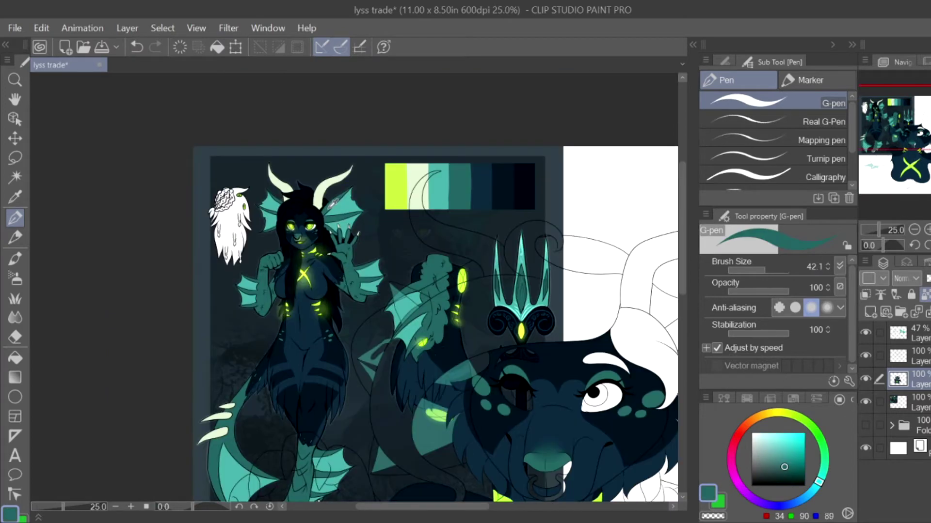
pyautogui.scroll(-2, 357, 286)
pyautogui.scroll(2, 357, 286)
pyautogui.press('g')
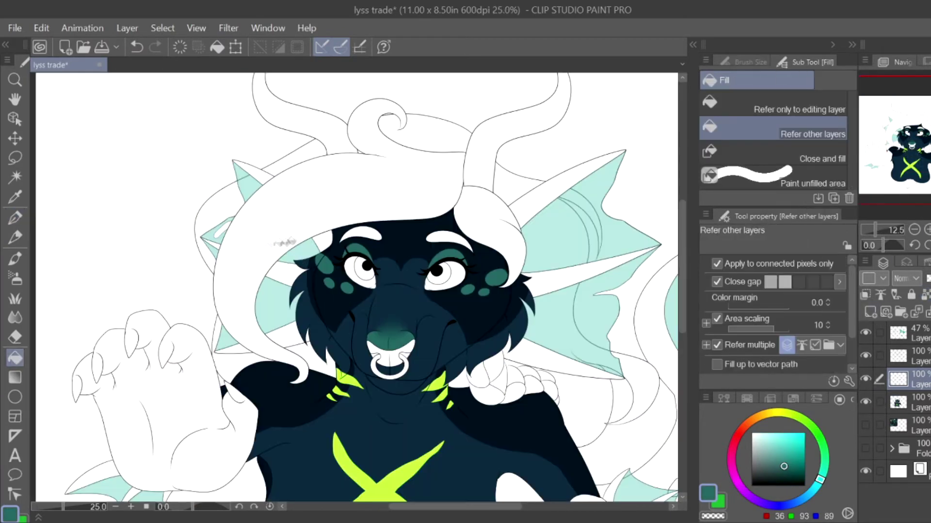
pyautogui.click(286, 274)
pyautogui.click(286, 335)
pyautogui.click(546, 199)
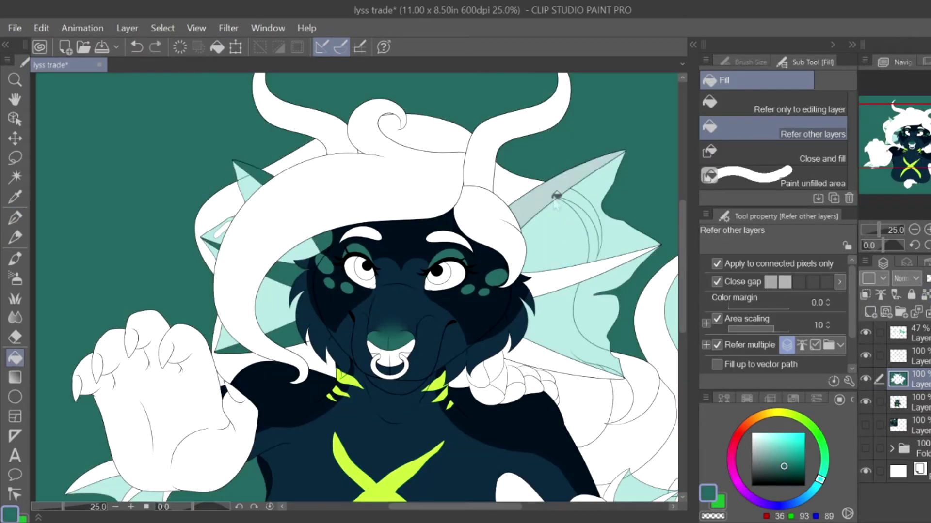
pyautogui.click(565, 344)
# Step: Fill the nostril areas above the nose ring with a darker teal and touch up the small gaps beside the ring
pyautogui.scroll(5, 393, 359)
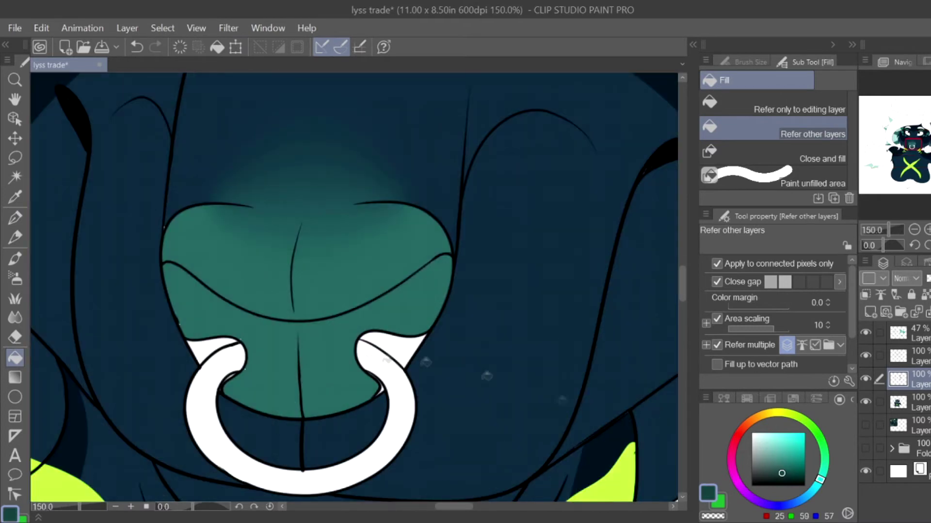
pyautogui.click(397, 349)
pyautogui.click(214, 349)
pyautogui.press('p')
pyautogui.keyDown('alt'); pyautogui.click(419, 339); pyautogui.keyUp('alt')
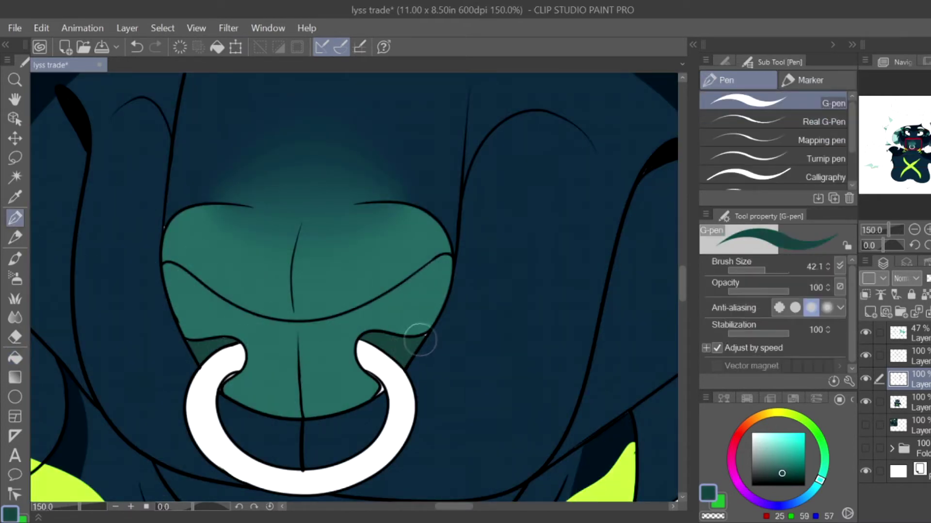
pyautogui.scroll(3, 224, 377)
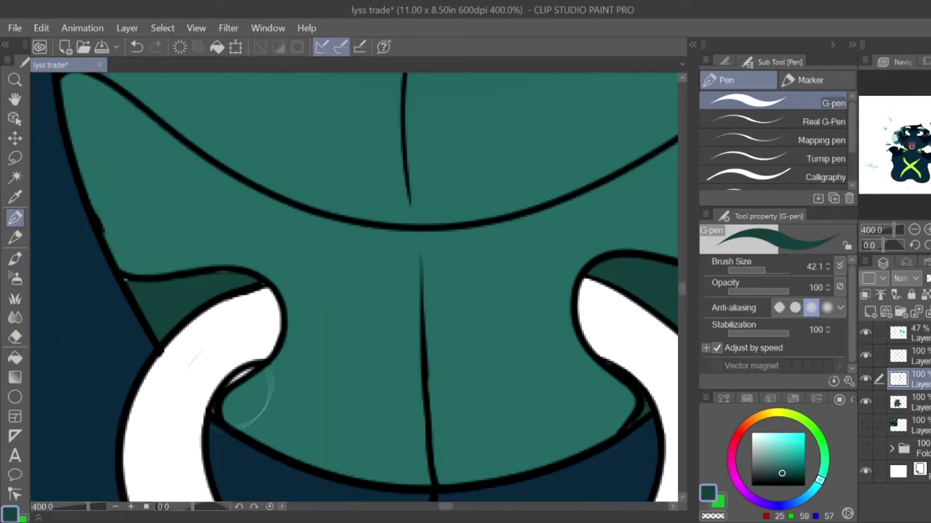
pyautogui.scroll(-3, 390, 276)
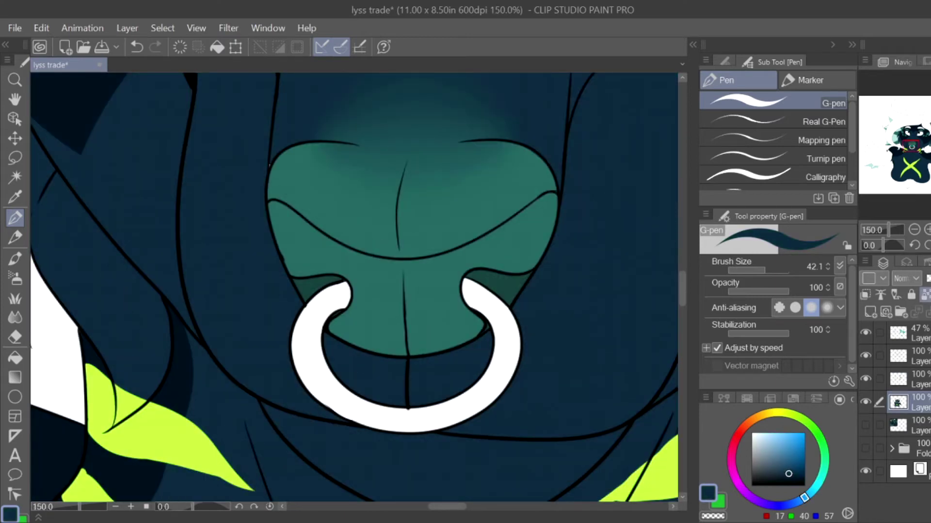
# Step: Fill the raised hand and the lowered forearm with the dark teal on the fin spine layer
pyautogui.scroll(-6, 334, 269)
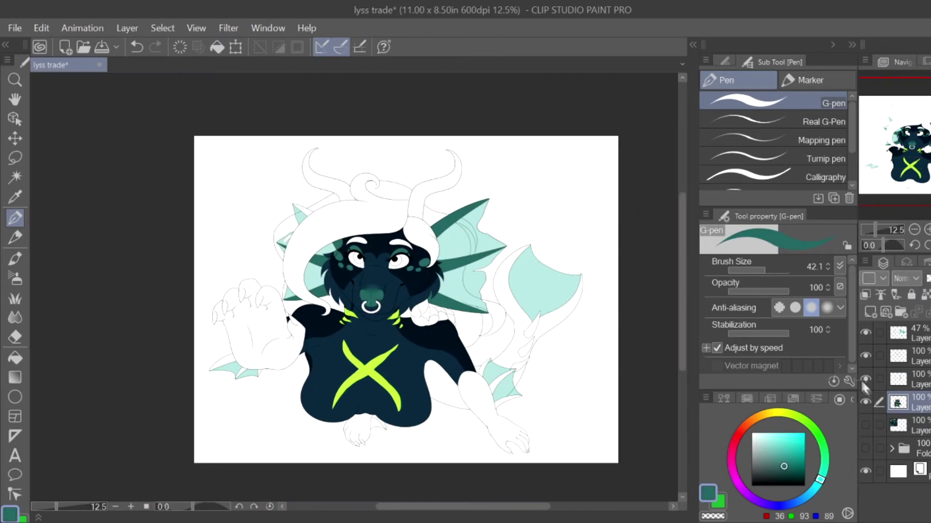
pyautogui.click(897, 380)
pyautogui.press('g')
pyautogui.click(252, 329)
pyautogui.click(502, 416)
# Step: Paint rounded dark teal scale bumps along the lowered forearm's upper edge where it overlaps the dark blue arm
pyautogui.scroll(3, 501, 417)
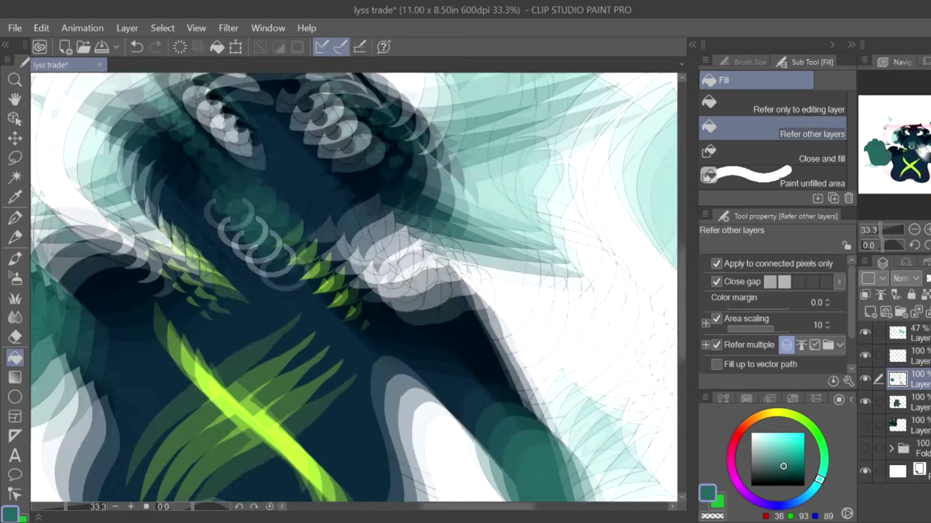
pyautogui.press('p')
pyautogui.scroll(3, 354, 288)
pyautogui.moveTo(127, 457); pyautogui.dragTo(145, 373)
pyautogui.moveTo(192, 342)
pyautogui.mouseDown()
pyautogui.moveTo(216, 310)
pyautogui.moveTo(255, 334)
pyautogui.mouseUp()
pyautogui.press('p')
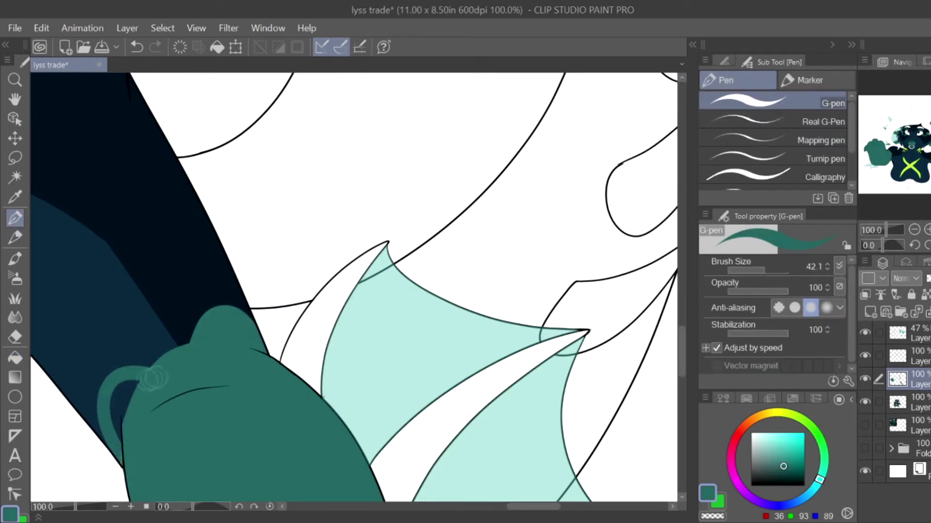
pyautogui.moveTo(129, 458)
pyautogui.mouseDown()
pyautogui.moveTo(132, 387)
pyautogui.moveTo(103, 400)
pyautogui.moveTo(148, 349)
pyautogui.moveTo(151, 305)
pyautogui.mouseUp()
pyautogui.moveTo(174, 339); pyautogui.dragTo(180, 335)
pyautogui.scroll(-6, 180, 334)
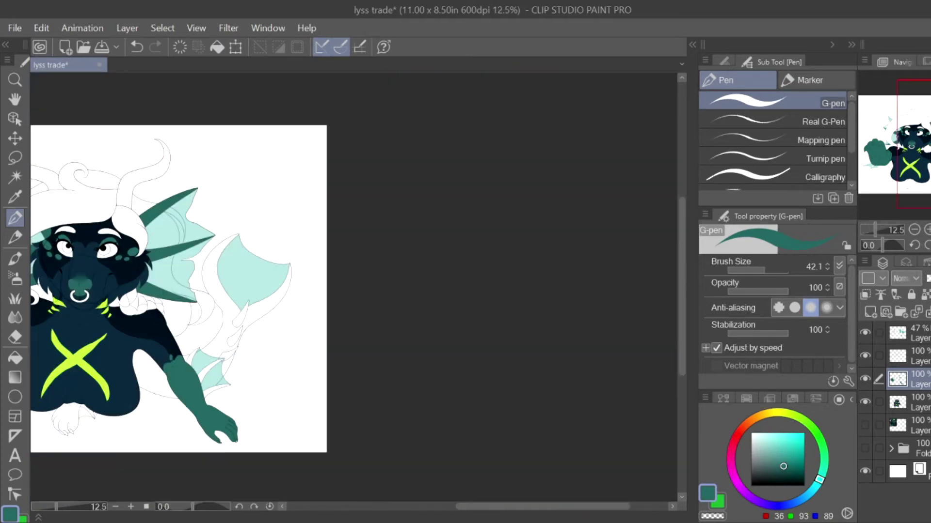
pyautogui.scroll(7, 257, 286)
pyautogui.scroll(-6, 255, 286)
# Step: Fill the foot beneath the chest with dark teal and touch up unfilled gaps around the claws on the foot and hands
pyautogui.press('g')
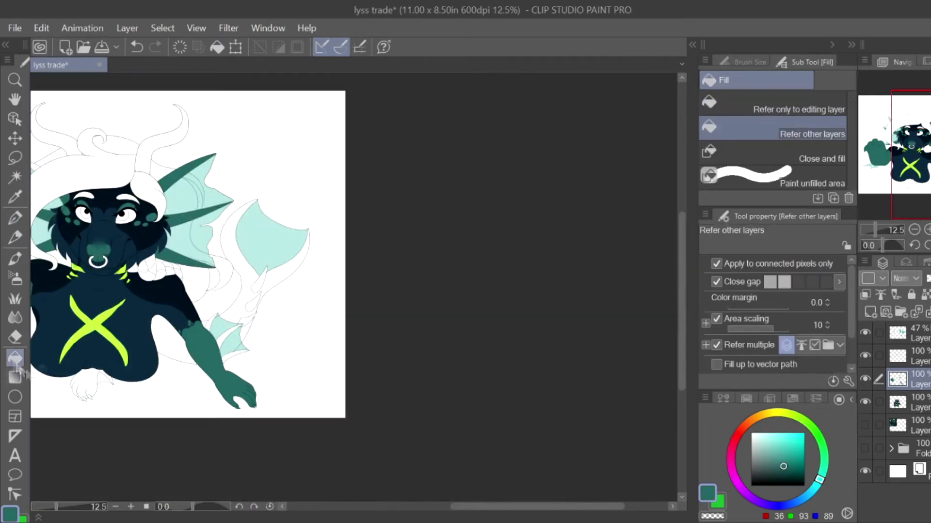
pyautogui.scroll(2, 359, 298)
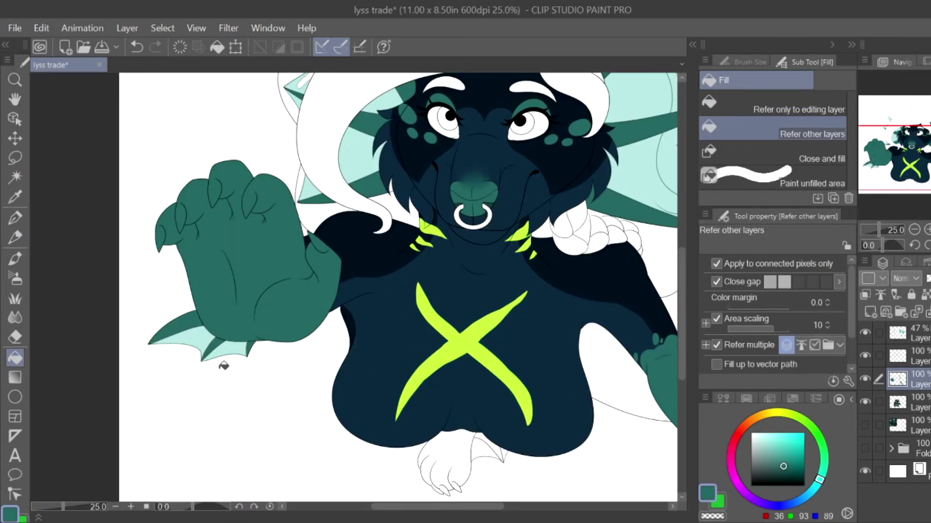
pyautogui.click(444, 463)
pyautogui.scroll(5, 443, 463)
pyautogui.press('p')
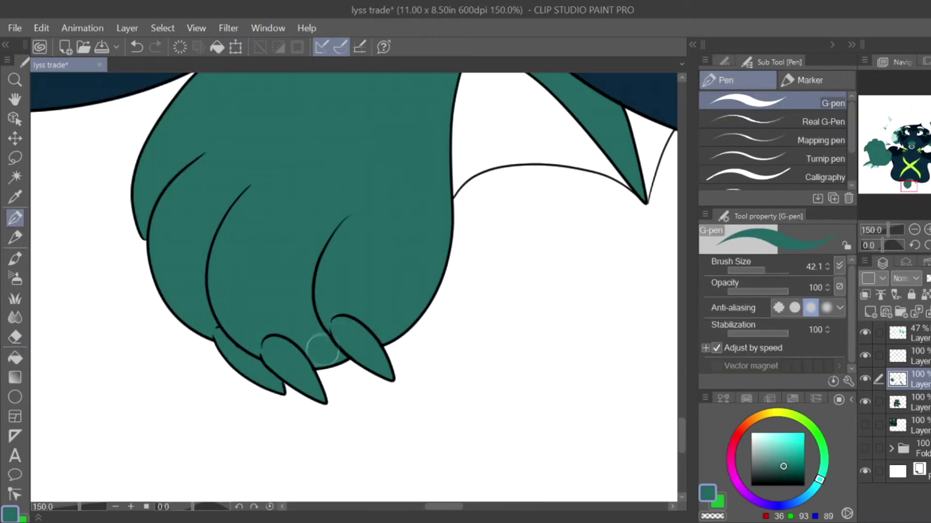
pyautogui.scroll(-4, 322, 349)
pyautogui.moveTo(322, 349); pyautogui.dragTo(401, 260)
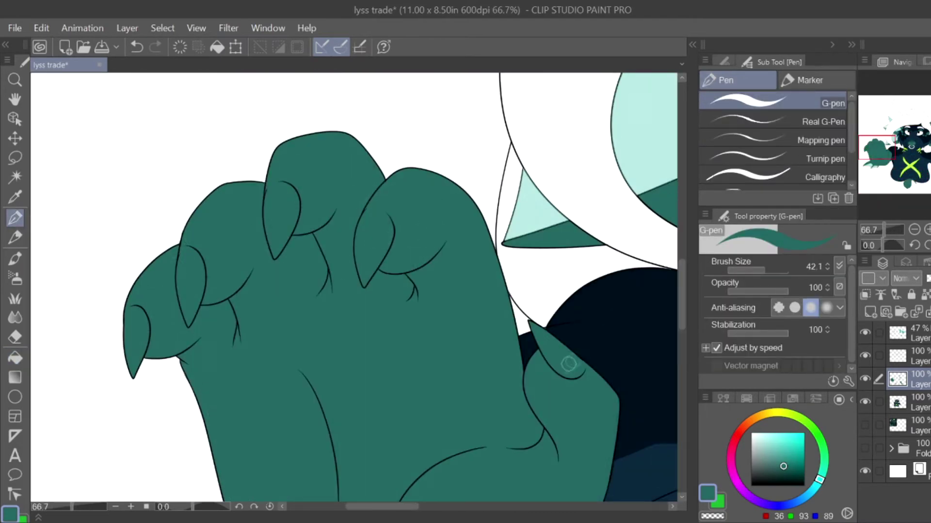
pyautogui.scroll(-3, 569, 364)
pyautogui.scroll(4, 354, 304)
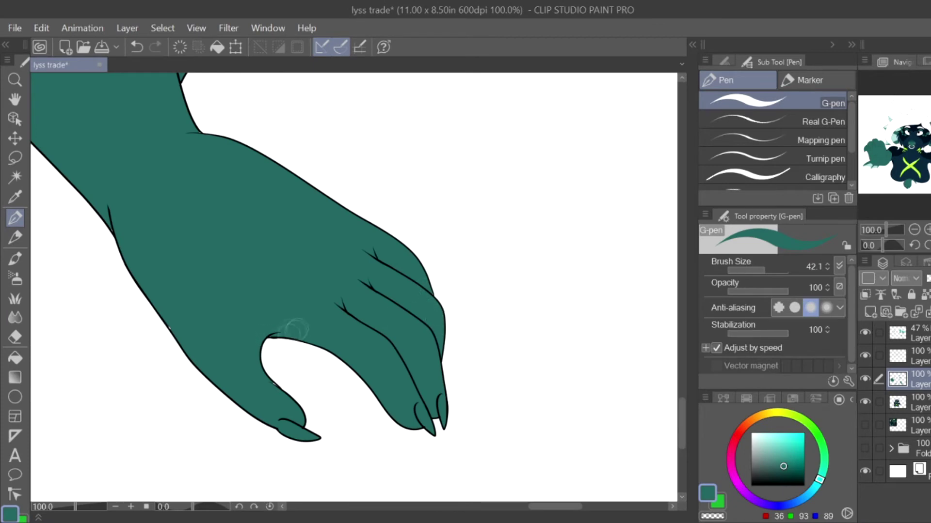
# Step: Paint the outermost claw of the raised hand in the pale cream sampled from the reference's tail spikes and clean its edge
pyautogui.scroll(-3, 167, 316)
pyautogui.keyDown('alt'); pyautogui.click(363, 209); pyautogui.keyUp('alt')
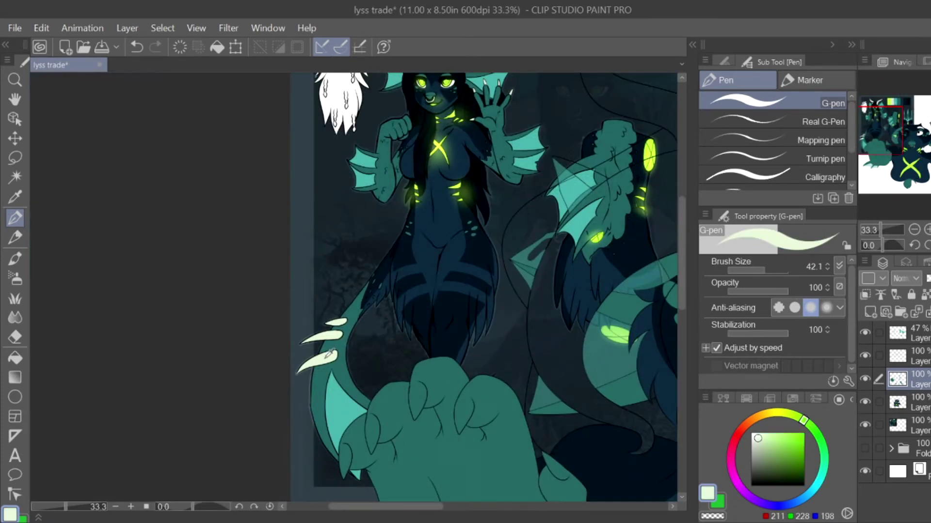
pyautogui.scroll(2, 636, 268)
pyautogui.scroll(4, 199, 298)
pyautogui.moveTo(264, 335)
pyautogui.mouseDown()
pyautogui.moveTo(256, 185)
pyautogui.moveTo(291, 218)
pyautogui.mouseUp()
pyautogui.keyDown('alt'); pyautogui.click(317, 192); pyautogui.keyUp('alt')
pyautogui.keyDown('alt'); pyautogui.click(311, 196); pyautogui.keyUp('alt')
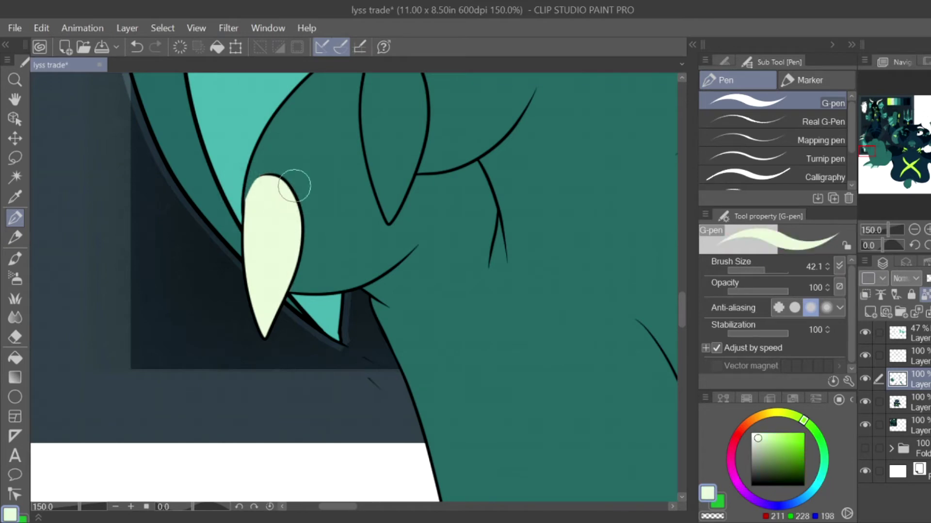
# Step: Close the open top of the raised hand's second claw with a pale cream stroke and fill the claw with the same color
pyautogui.scroll(-4, 291, 182)
pyautogui.press('g')
pyautogui.scroll(4, 449, 337)
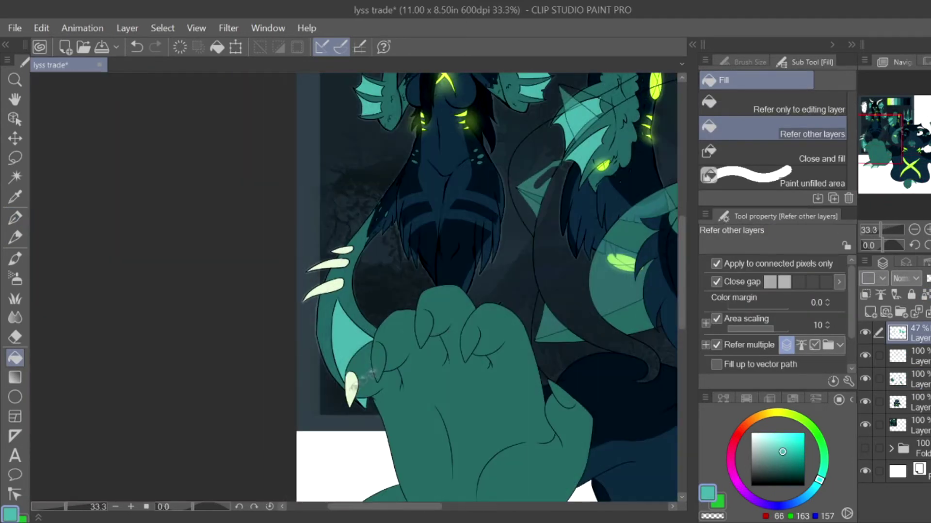
pyautogui.keyDown('alt'); pyautogui.click(359, 383); pyautogui.keyUp('alt')
pyautogui.scroll(3, 359, 383)
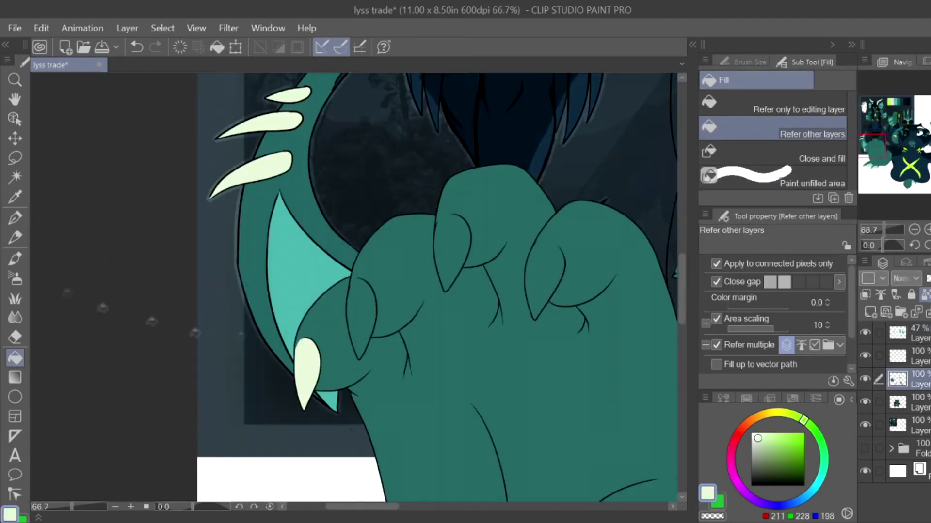
pyautogui.press('p')
pyautogui.moveTo(434, 269); pyautogui.dragTo(439, 361)
pyautogui.press('g')
pyautogui.click(439, 286)
pyautogui.press('p')
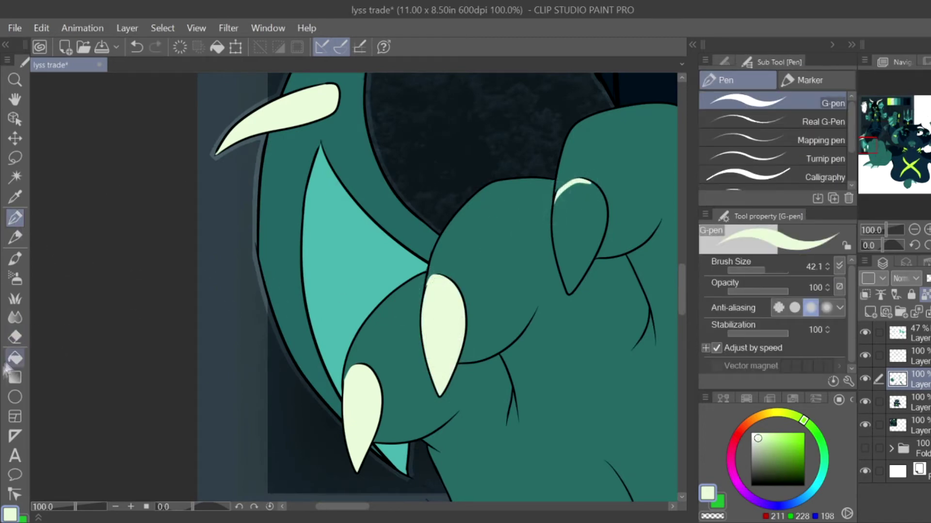
# Step: Fill the third and fourth claws of the raised hand with pale cream, closing their open upper outlines
pyautogui.scroll(3, 311, 184)
pyautogui.scroll(-1, 574, 242)
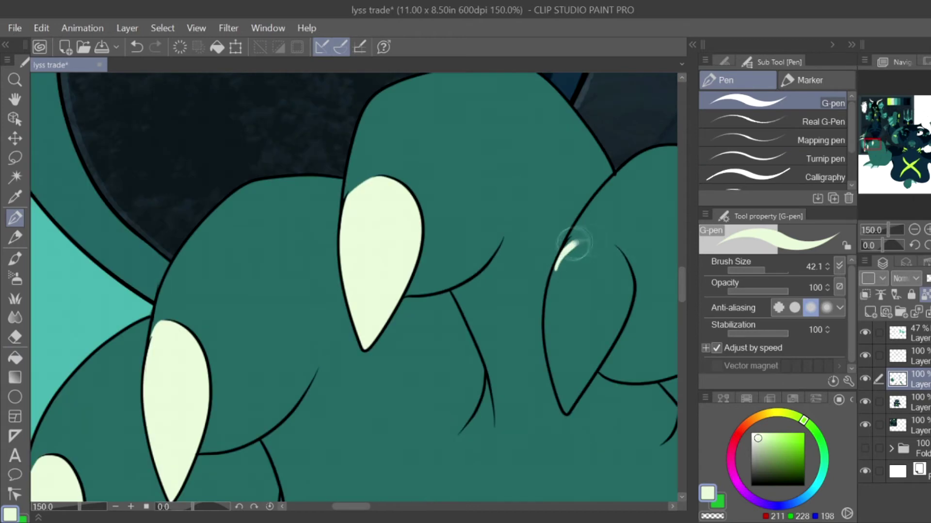
pyautogui.moveTo(575, 242); pyautogui.dragTo(621, 255)
pyautogui.press('g')
pyautogui.click(562, 291)
pyautogui.press('p')
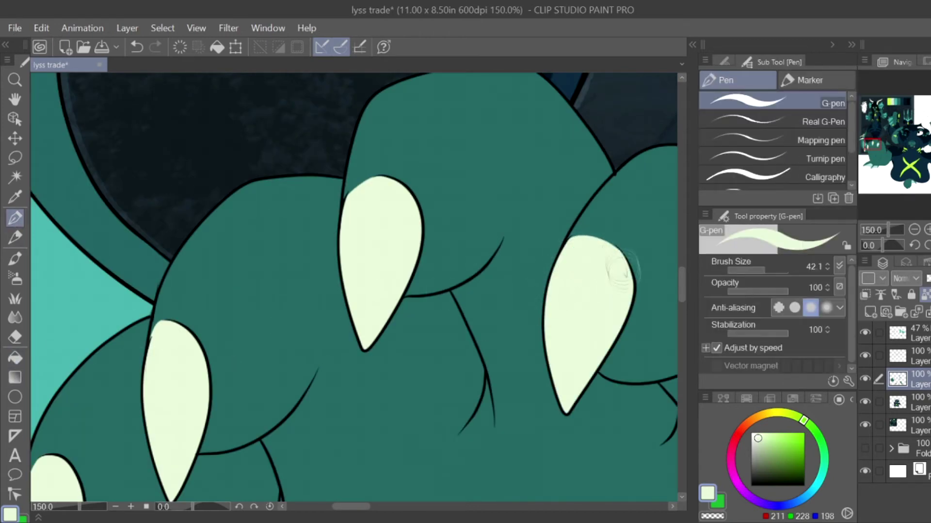
# Step: Outline the open base of the raised hand's thumb claw in pale cream and fill the claw
pyautogui.scroll(-3, 619, 270)
pyautogui.scroll(3, 606, 264)
pyautogui.moveTo(604, 267); pyautogui.dragTo(614, 247)
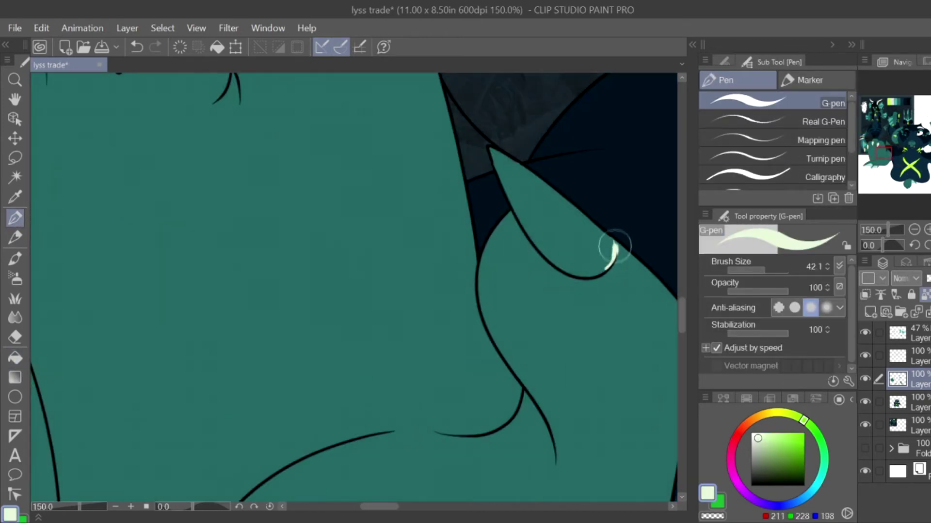
pyautogui.press('g')
pyautogui.click(606, 242)
pyautogui.press('p')
# Step: Paint the three claws of the foot beneath the chest pale cream and trim their edges with the surrounding dark teal
pyautogui.scroll(-4, 606, 242)
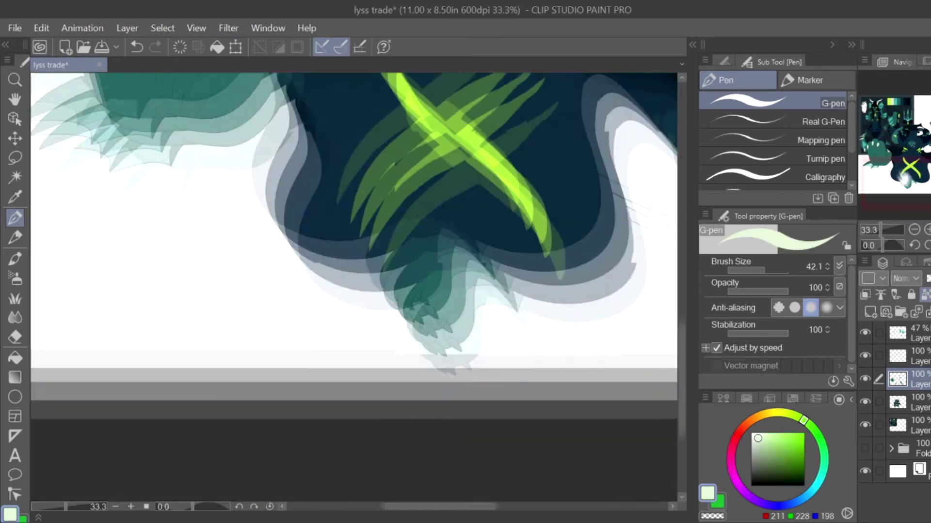
pyautogui.scroll(5, 176, 183)
pyautogui.moveTo(172, 187); pyautogui.dragTo(255, 269)
pyautogui.moveTo(232, 206)
pyautogui.mouseDown()
pyautogui.moveTo(277, 261)
pyautogui.moveTo(313, 283)
pyautogui.mouseUp()
pyautogui.keyDown('alt'); pyautogui.click(297, 221); pyautogui.keyUp('alt')
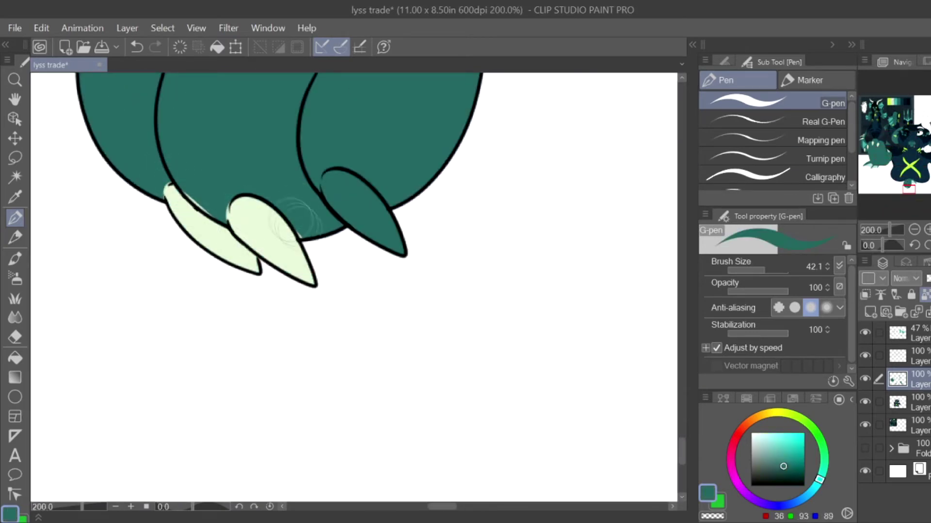
pyautogui.keyDown('alt'); pyautogui.click(212, 215); pyautogui.keyUp('alt')
pyautogui.moveTo(397, 248); pyautogui.dragTo(339, 193)
pyautogui.keyDown('alt'); pyautogui.click(322, 197); pyautogui.keyUp('alt')
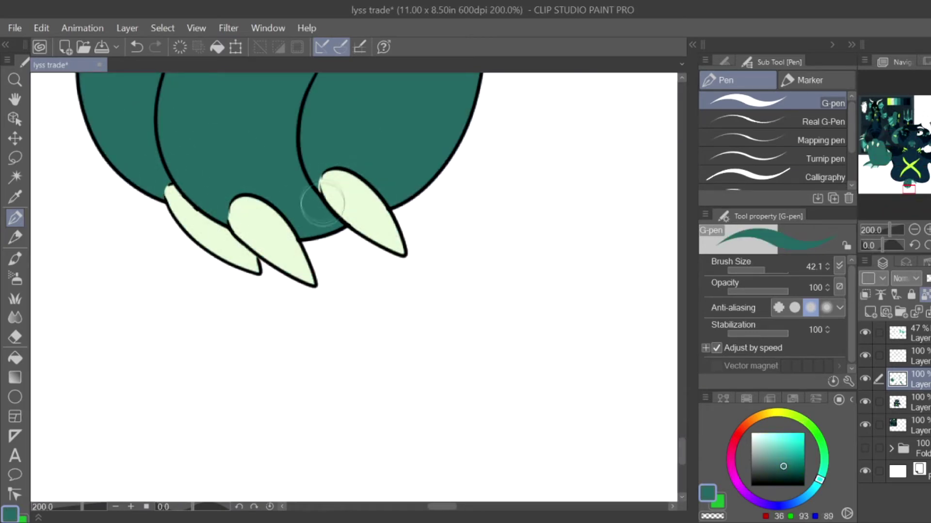
# Step: Paint the thumb claw and the two visible finger claws of the lowered hand pale cream, trimming spill-over with dark teal
pyautogui.scroll(-5, 322, 197)
pyautogui.scroll(7, 281, 216)
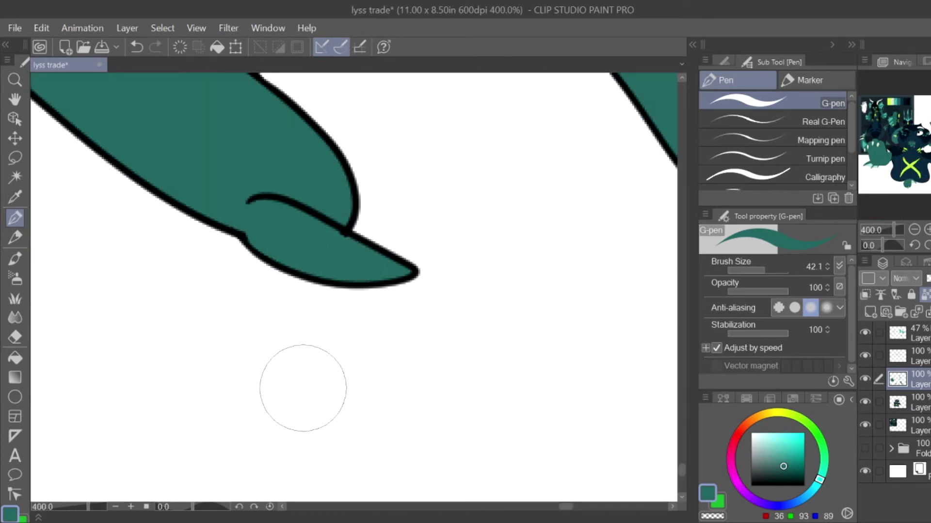
pyautogui.scroll(-5, 303, 388)
pyautogui.keyDown('alt'); pyautogui.click(79, 266); pyautogui.keyUp('alt')
pyautogui.scroll(5, 243, 318)
pyautogui.moveTo(243, 318); pyautogui.dragTo(237, 319)
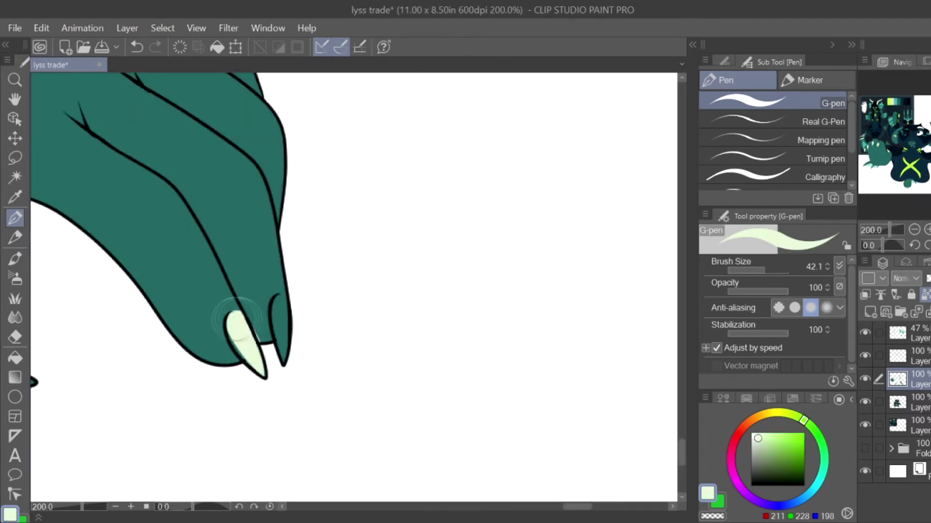
pyautogui.moveTo(280, 349); pyautogui.dragTo(274, 298)
pyautogui.keyDown('alt'); pyautogui.click(269, 291); pyautogui.keyUp('alt')
pyautogui.keyDown('alt'); pyautogui.click(286, 307); pyautogui.keyUp('alt')
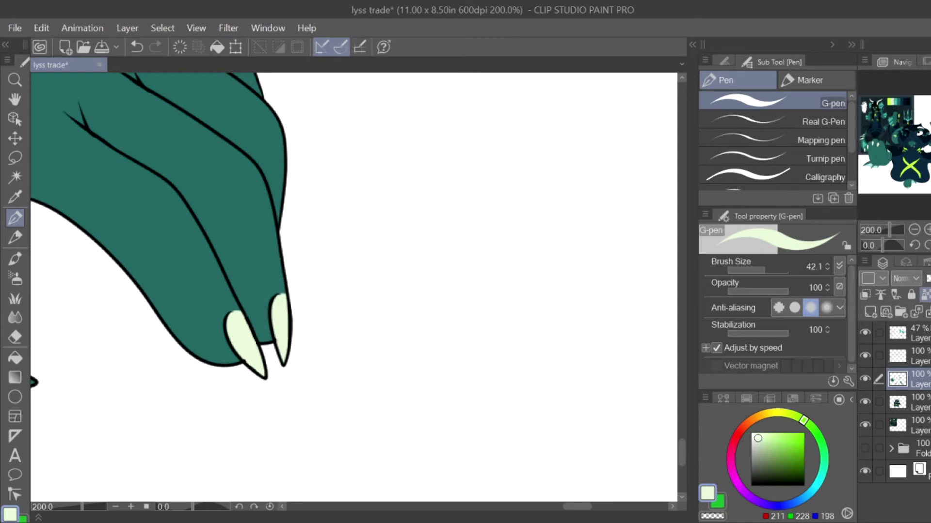
pyautogui.hscroll(-5, 340, 286)
pyautogui.moveTo(256, 357); pyautogui.dragTo(227, 373)
pyautogui.scroll(-8, 272, 368)
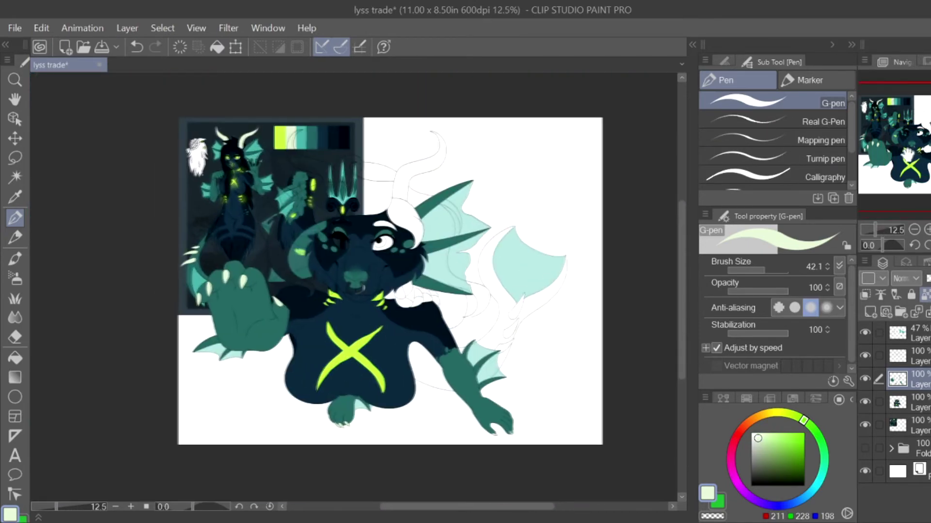
# Step: Hide the reference sheet and fill both horns with the pale cream used for the claws
pyautogui.hotkey('ctrl', '+')
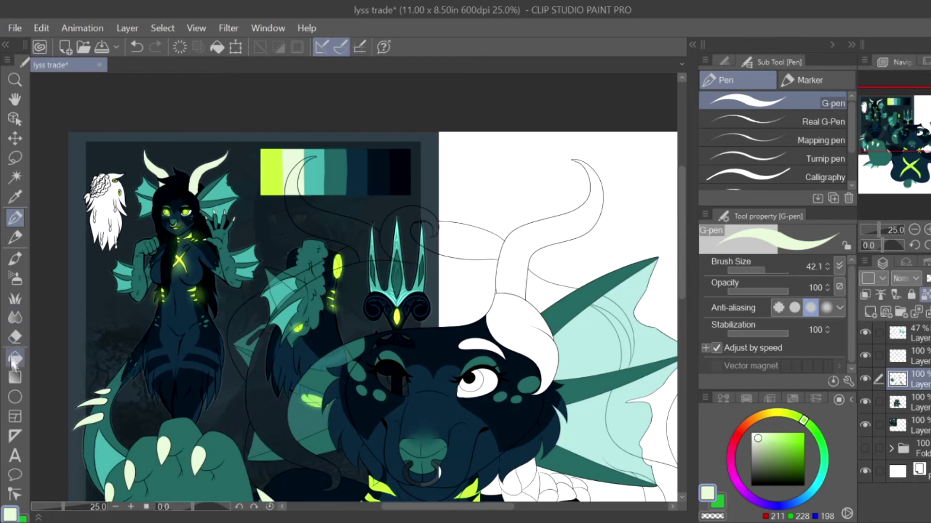
pyautogui.click(14, 359)
pyautogui.click(865, 425)
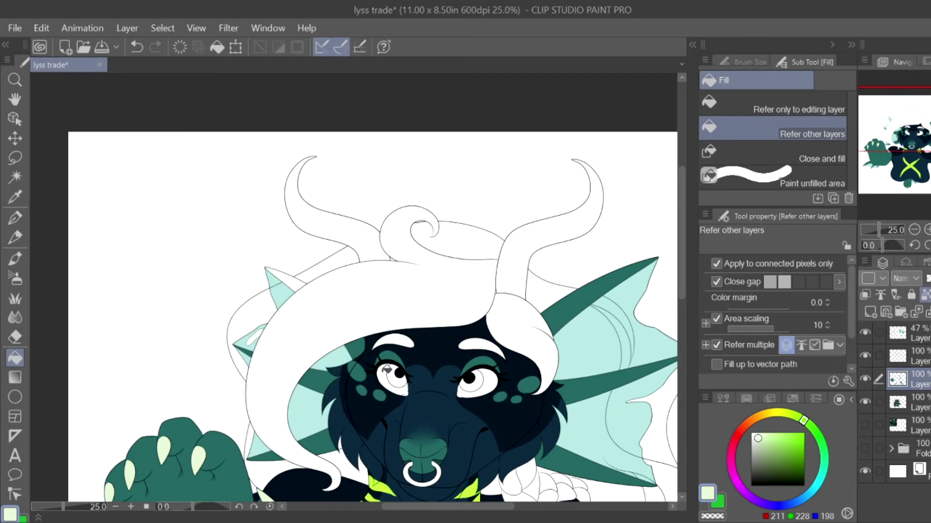
pyautogui.click(582, 203)
# Step: Fill the tail with the body's dark blue on a new layer and place that layer beneath the body color layers
pyautogui.hotkey('ctrl', '-')
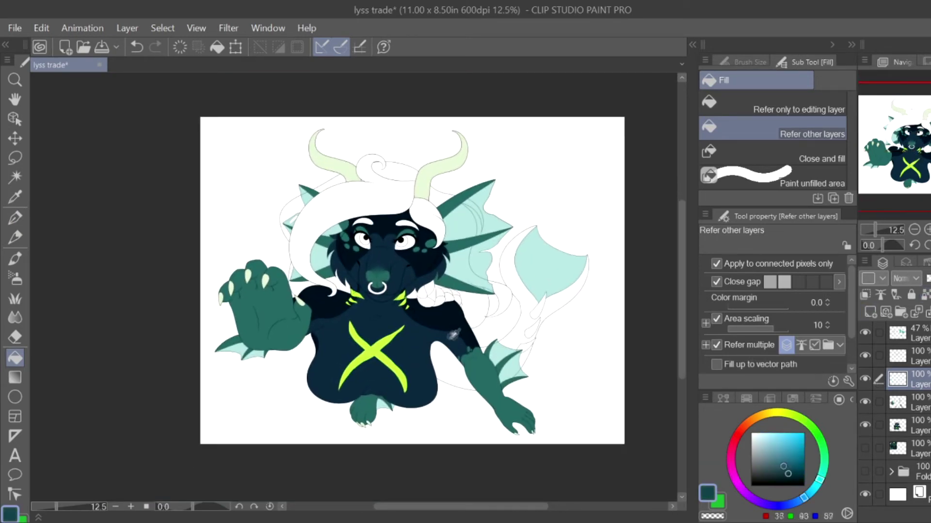
pyautogui.click(557, 291)
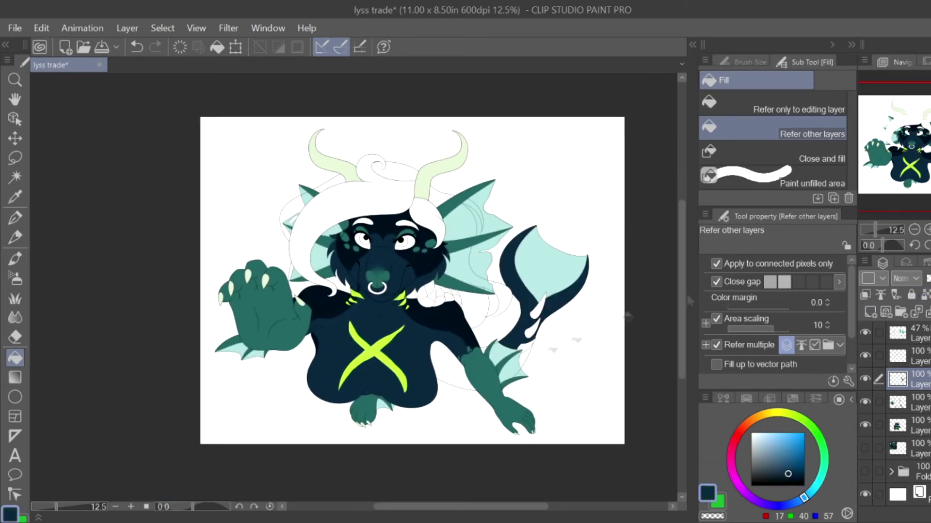
pyautogui.click(864, 448)
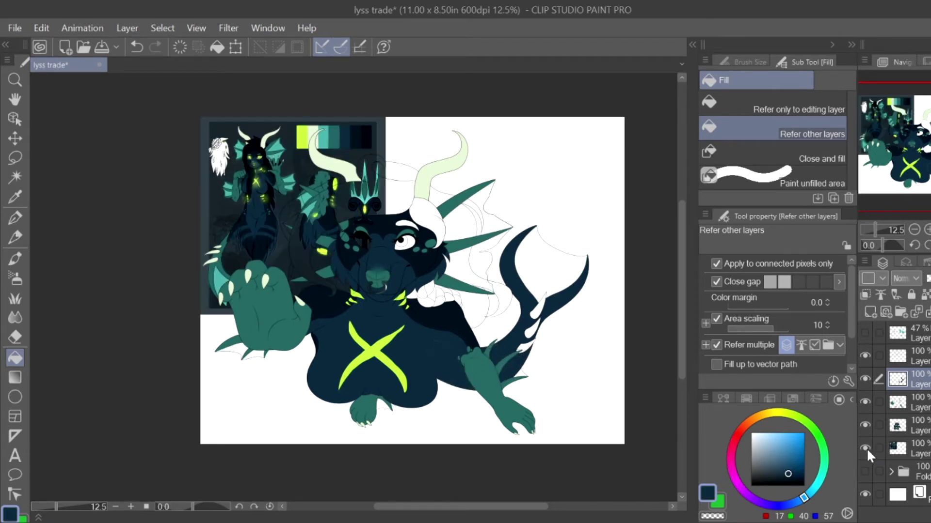
pyautogui.click(865, 448)
pyautogui.hotkey('ctrl', '+')
pyautogui.hotkey('ctrl', '+')
pyautogui.hotkey('ctrl', '+')
pyautogui.click(906, 426)
pyautogui.press('p')
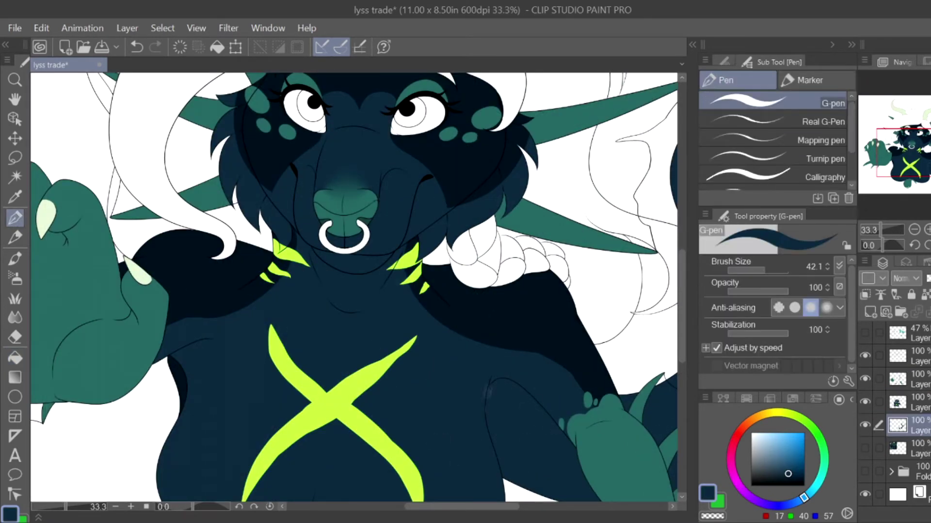
# Step: Paint dark blue over the unfilled tail parts behind the forearm fins and touch up gaps along the tail's outline
pyautogui.moveTo(502, 467); pyautogui.dragTo(437, 312)
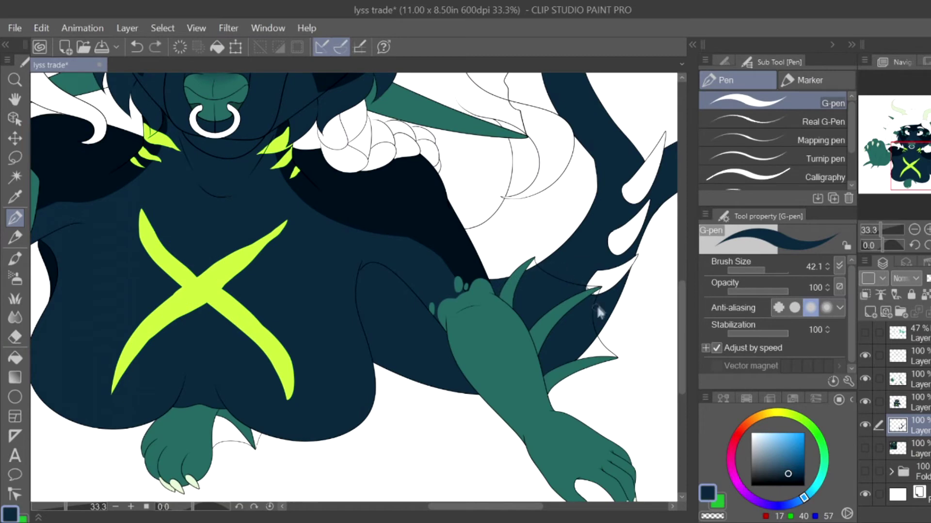
pyautogui.moveTo(582, 316); pyautogui.dragTo(459, 275)
pyautogui.scroll(5, 370, 280)
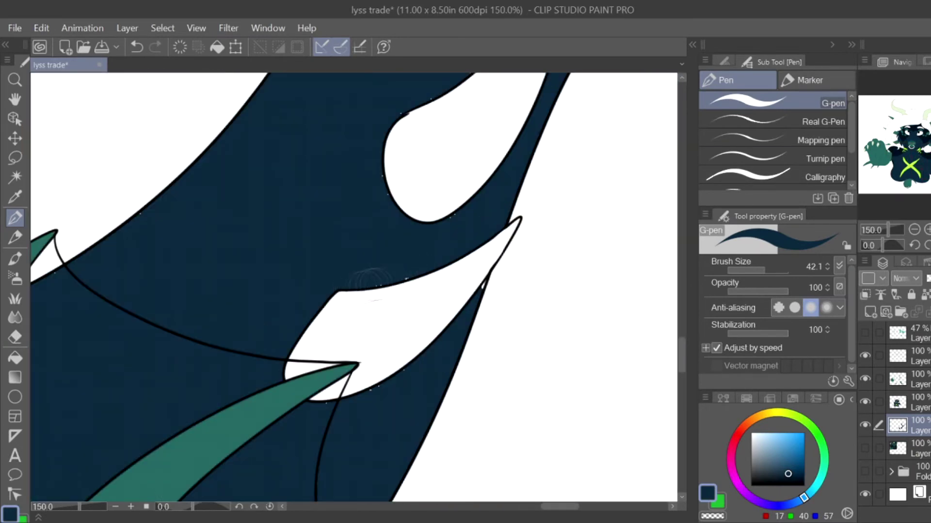
pyautogui.moveTo(369, 194)
pyautogui.mouseDown()
pyautogui.moveTo(346, 359)
pyautogui.moveTo(320, 298)
pyautogui.moveTo(283, 259)
pyautogui.mouseUp()
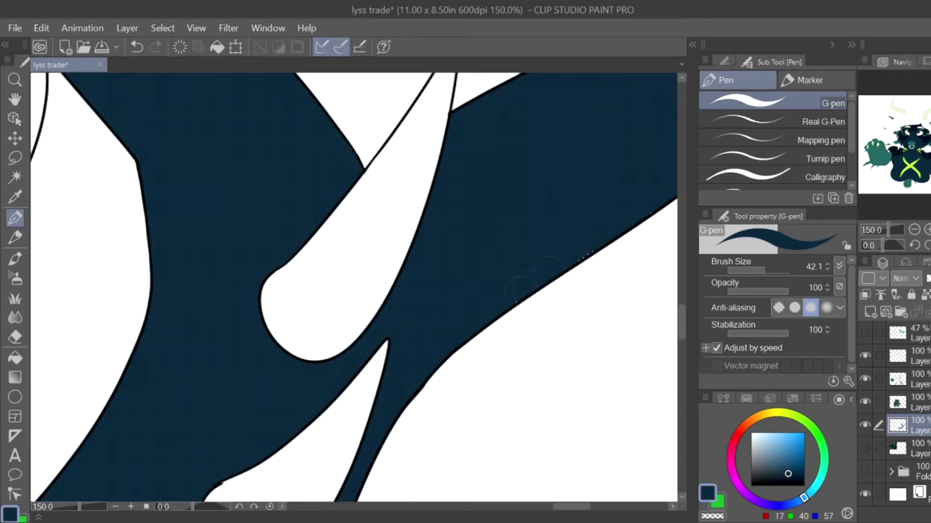
pyautogui.scroll(-2, 185, 302)
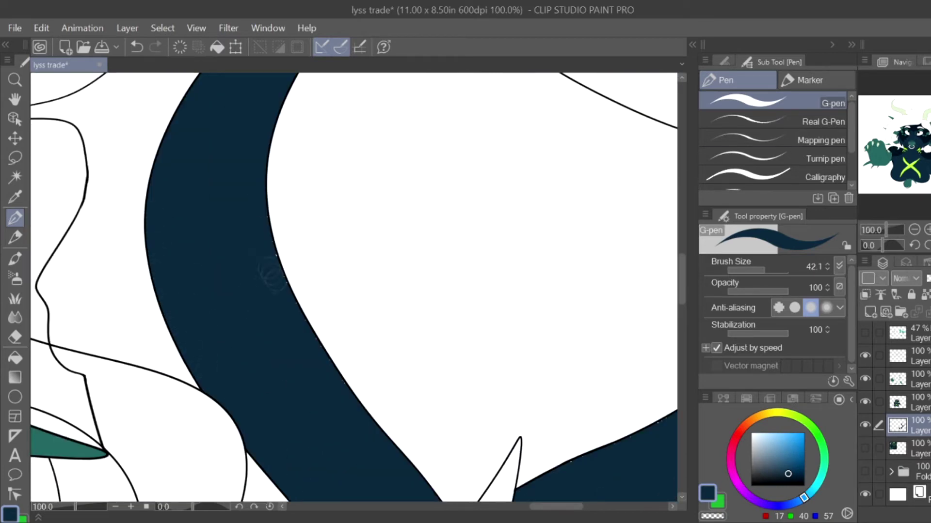
pyautogui.scroll(2, 142, 279)
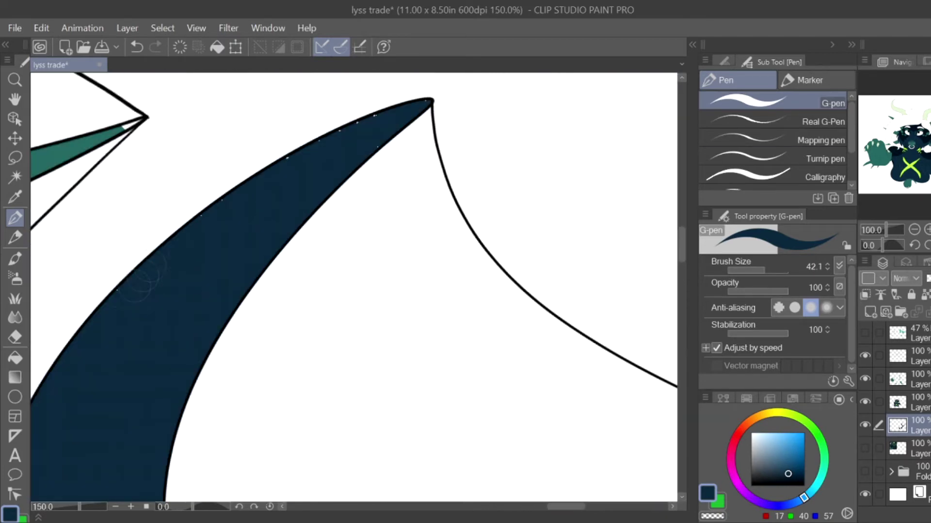
# Step: Fill the gap at the head fin spine's tip with dark teal on the spine layer, and return to the tail layer
pyautogui.keyDown('ctrl'); pyautogui.keyDown('shift'); pyautogui.click(144, 122); pyautogui.keyUp('shift'); pyautogui.keyUp('ctrl')
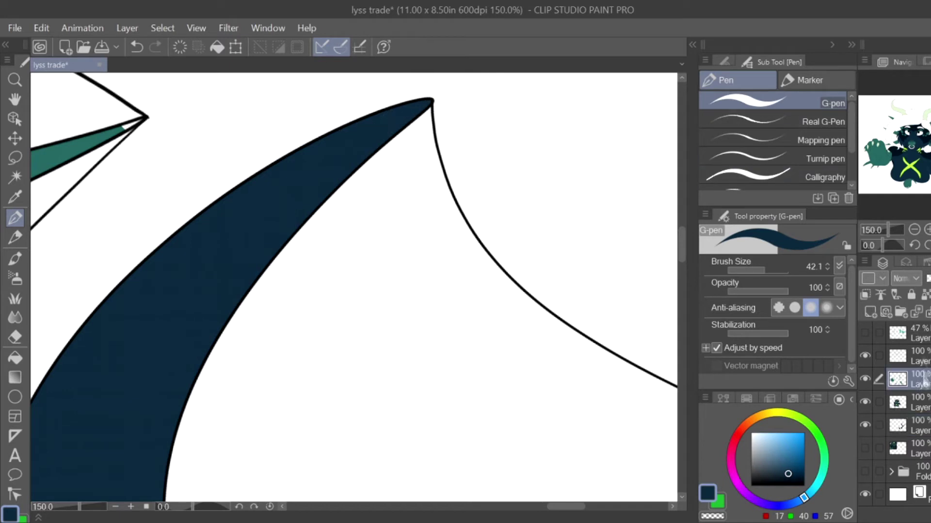
pyautogui.keyDown('alt'); pyautogui.click(145, 122); pyautogui.keyUp('alt')
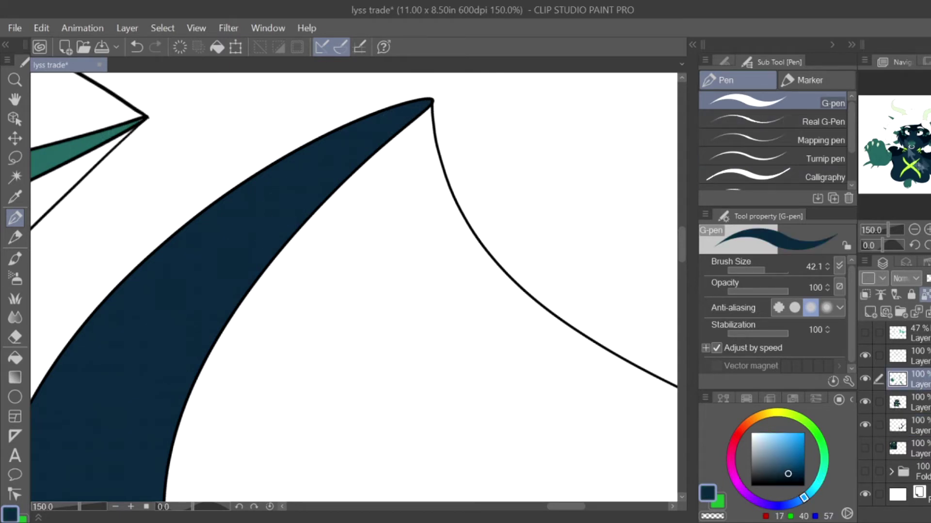
pyautogui.click(918, 427)
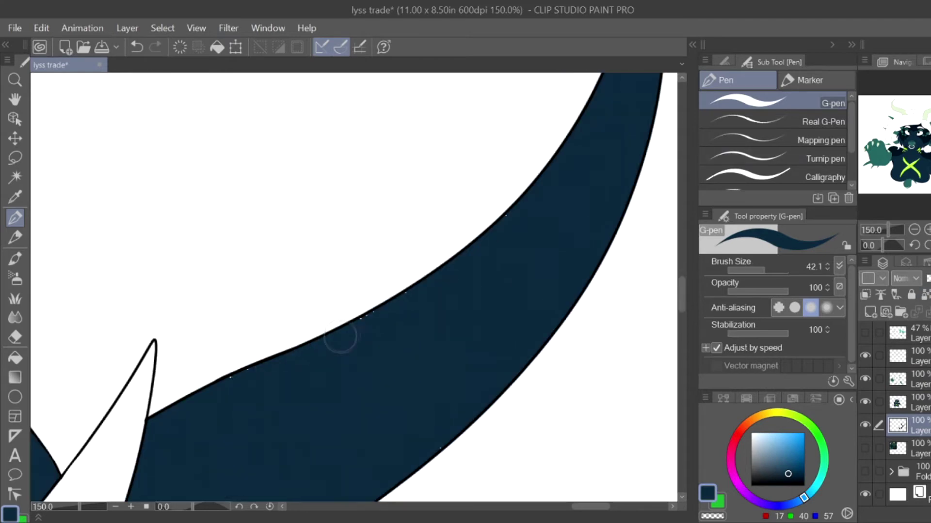
# Step: Show the fin membranes and the reference, and paint the tail's base beside the chest near-black with a 207.4 brush
pyautogui.click(865, 333)
pyautogui.scroll(-5, 288, 364)
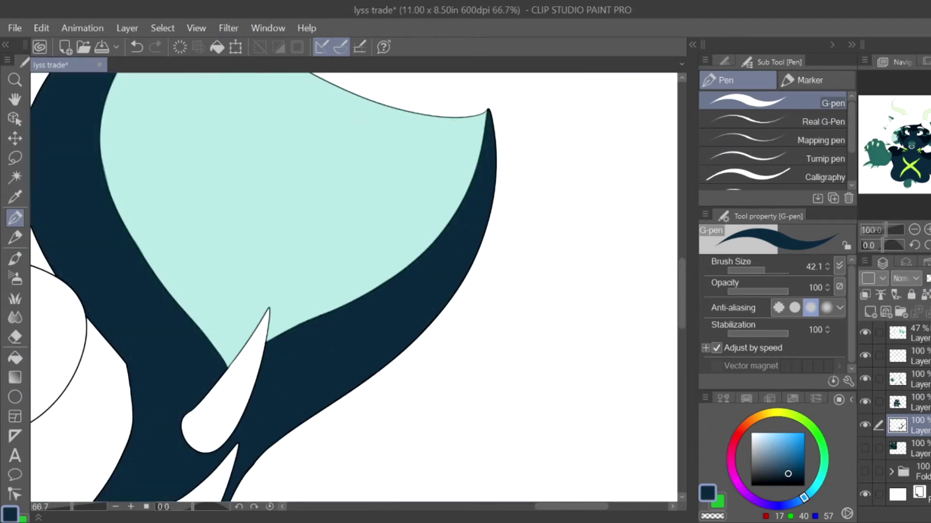
pyautogui.keyDown('alt'); pyautogui.click(252, 397); pyautogui.keyUp('alt')
pyautogui.hotkey('ctrl', '-')
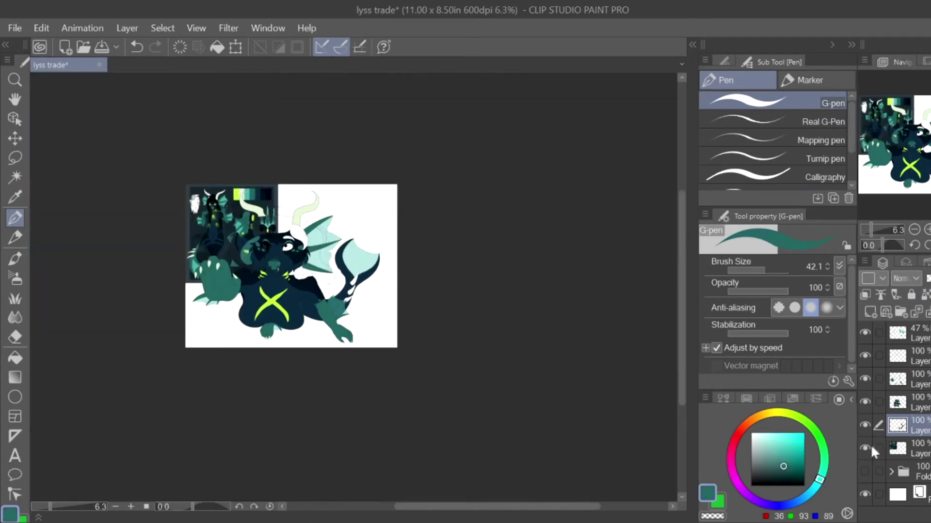
pyautogui.hotkey('ctrl', '+')
pyautogui.keyDown('alt'); pyautogui.click(244, 310); pyautogui.keyUp('alt')
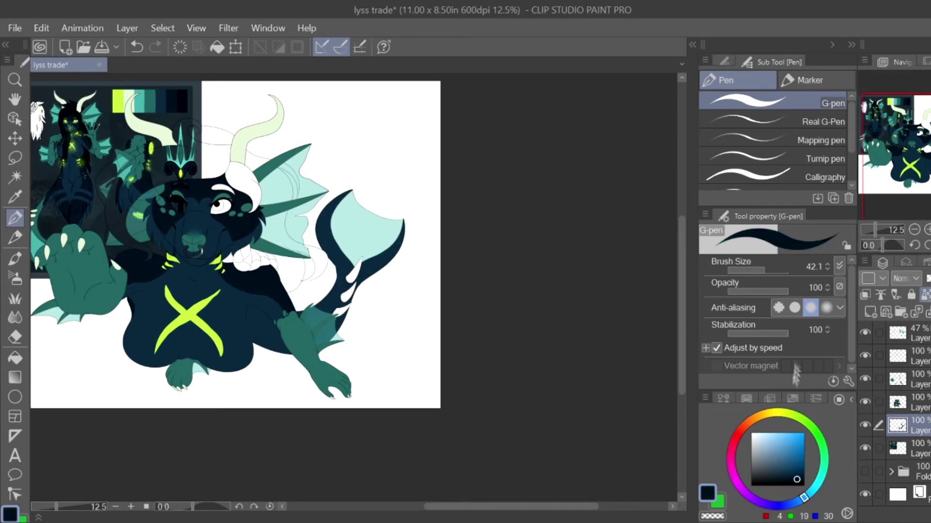
pyautogui.press(']')
# Step: Recolor the visible tail and both tail fin prongs with the dark teal sampled from the forearm
pyautogui.keyDown('alt'); pyautogui.click(297, 342); pyautogui.keyUp('alt')
pyautogui.moveTo(339, 194)
pyautogui.mouseDown()
pyautogui.moveTo(327, 252)
pyautogui.moveTo(339, 335)
pyautogui.moveTo(316, 316)
pyautogui.mouseUp()
pyautogui.moveTo(358, 288); pyautogui.dragTo(394, 224)
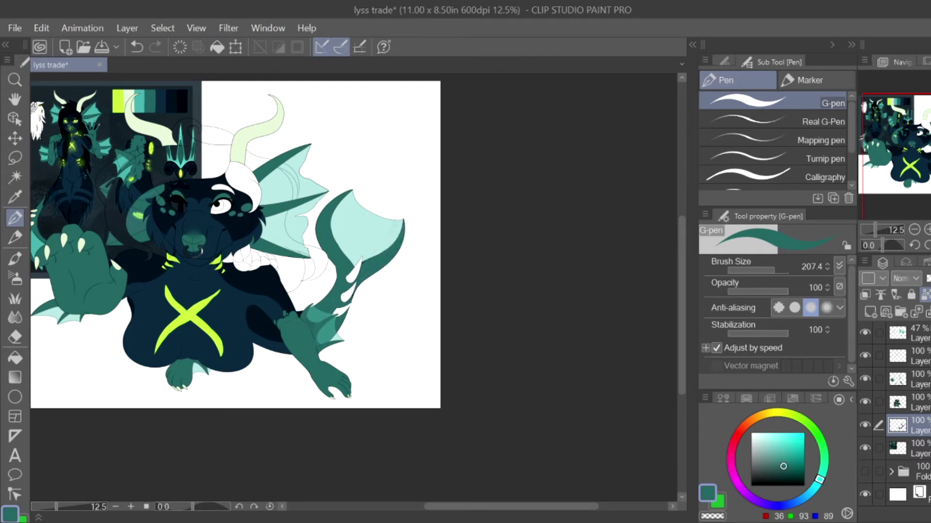
# Step: Paint dark teal sampled from the forearm over the dark tail base between the chest and the forearm fin
pyautogui.scroll(2, 325, 345)
pyautogui.keyDown('alt'); pyautogui.click(272, 329); pyautogui.keyUp('alt')
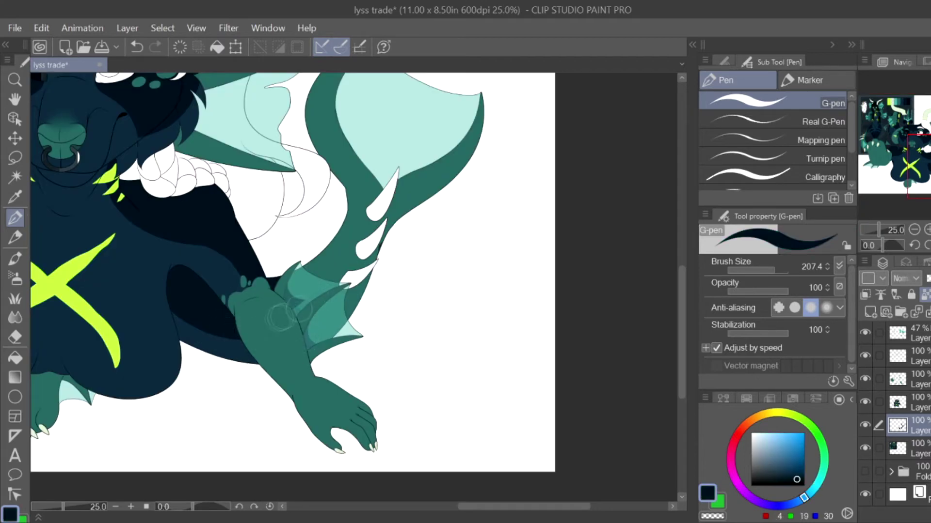
pyautogui.keyDown('alt'); pyautogui.click(308, 309); pyautogui.keyUp('alt')
pyautogui.scroll(2, 291, 307)
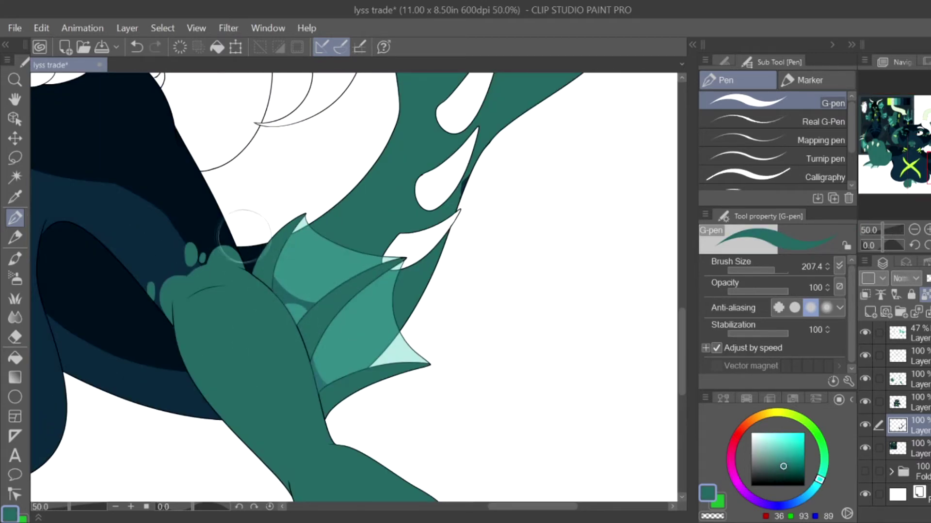
pyautogui.scroll(2, 296, 309)
pyautogui.scroll(2, 228, 306)
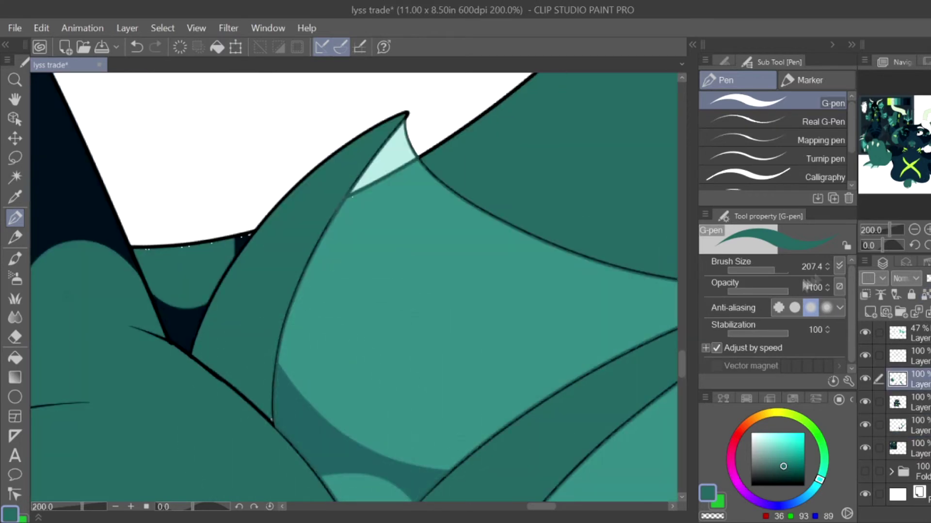
# Step: Touch up the small gaps along the tail base's outline on the tail layer with an 11.0 near-black brush
pyautogui.click(911, 425)
pyautogui.keyDown('alt'); pyautogui.click(244, 237); pyautogui.keyUp('alt')
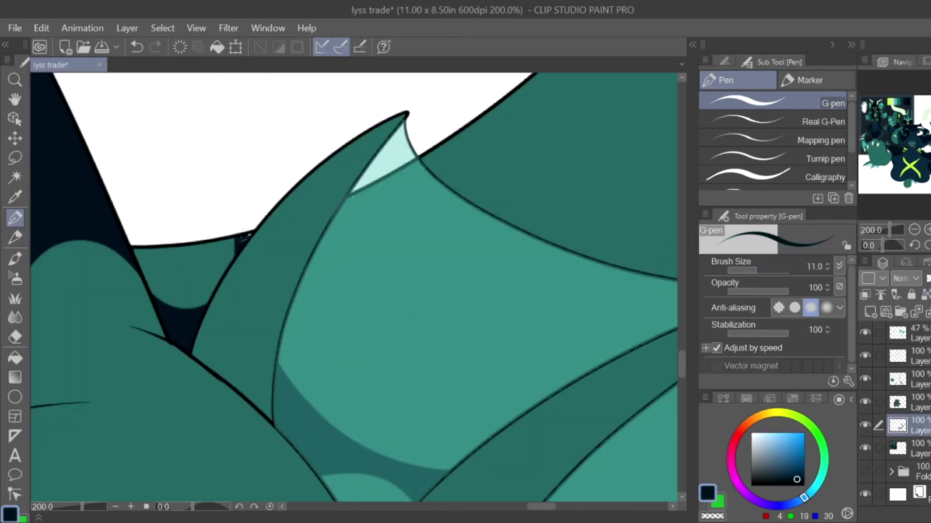
pyautogui.keyDown('alt'); pyautogui.click(528, 168); pyautogui.keyUp('alt')
pyautogui.scroll(-8, 199, 386)
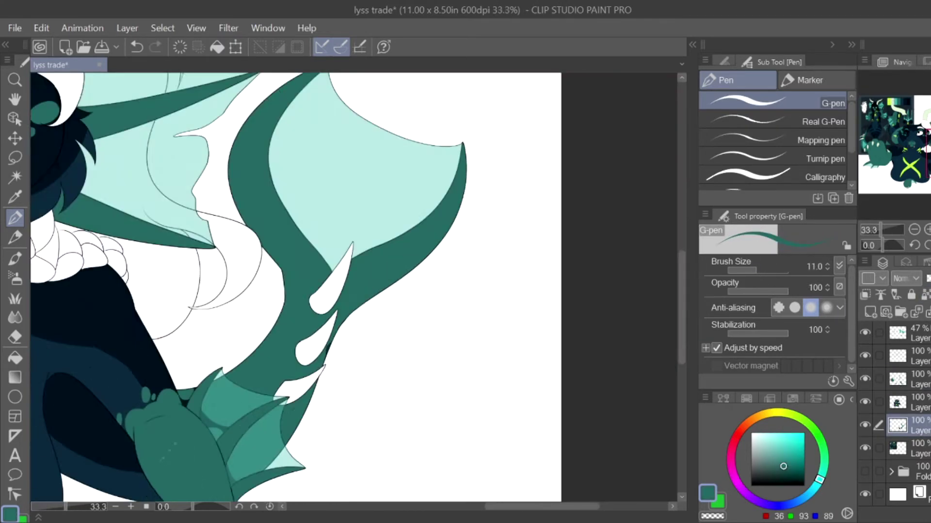
pyautogui.moveTo(291, 291); pyautogui.dragTo(353, 301)
# Step: Sample near-black, add a new layer above the tail layer, and hide the fin membranes and the reference
pyautogui.keyDown('alt'); pyautogui.click(272, 422); pyautogui.keyUp('alt')
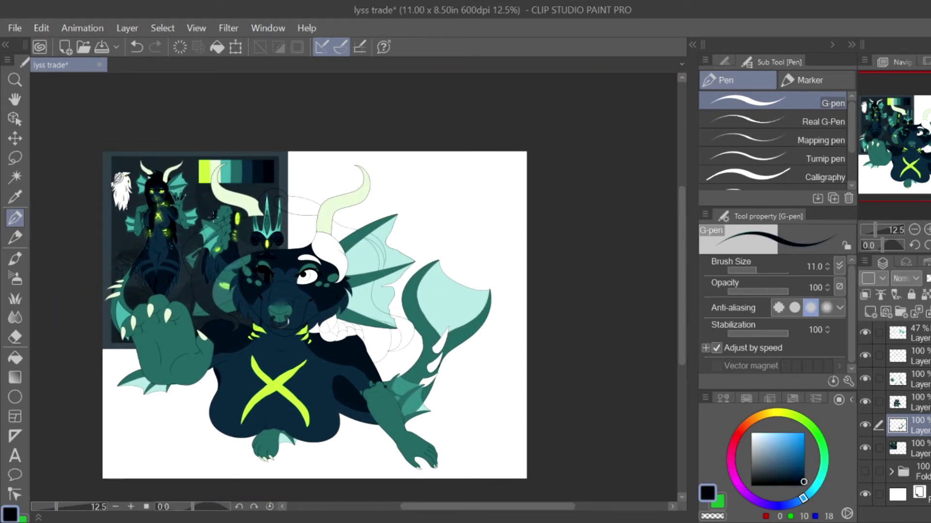
pyautogui.click(865, 332)
pyautogui.click(865, 332)
pyautogui.click(865, 471)
pyautogui.click(864, 332)
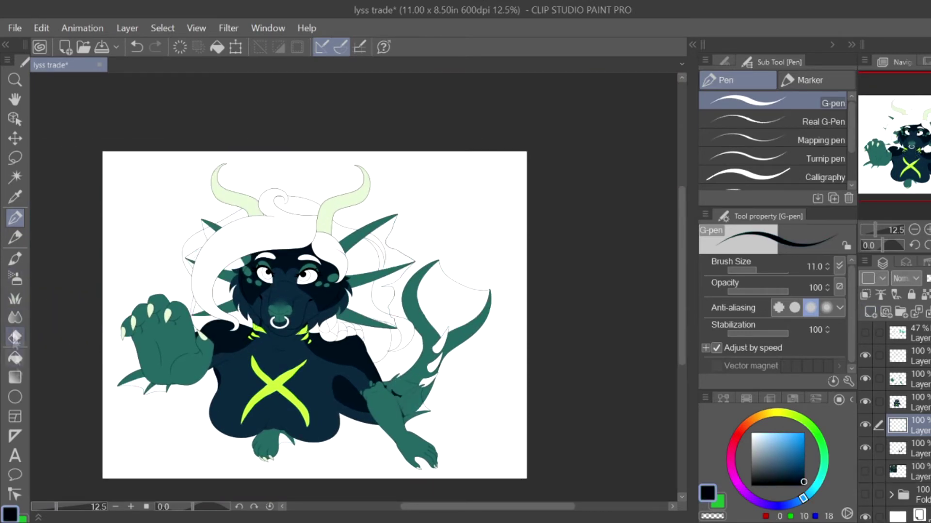
# Step: Fill the bun, the main hair mass and the hair behind the fin spines with near-black, referring to other layers
pyautogui.click(15, 358)
pyautogui.click(345, 249)
pyautogui.click(283, 206)
pyautogui.scroll(3, 281, 213)
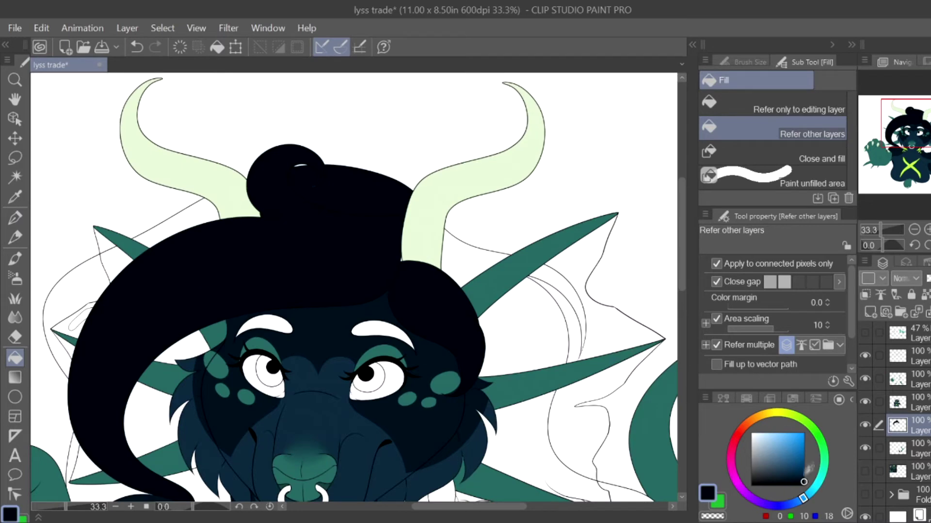
pyautogui.click(494, 278)
pyautogui.click(533, 427)
# Step: Fill the hair sections behind the raised paw's side of the face with near-black
pyautogui.moveTo(533, 426); pyautogui.dragTo(669, 393)
pyautogui.click(209, 271)
pyautogui.click(272, 364)
pyautogui.moveTo(253, 340); pyautogui.dragTo(276, 223)
pyautogui.click(366, 335)
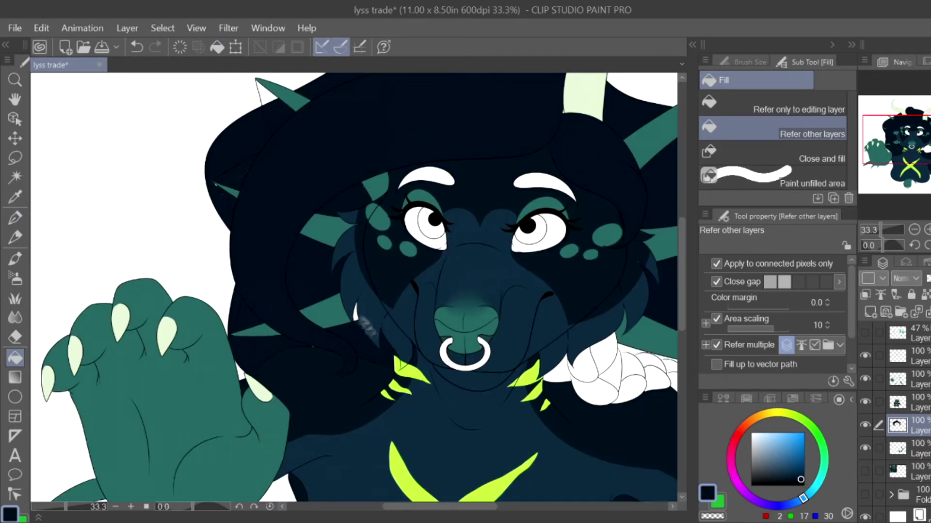
# Step: Fill the braid and the curling hair strands beside the tail with near-black
pyautogui.moveTo(366, 334); pyautogui.dragTo(112, 268)
pyautogui.click(330, 300)
pyautogui.click(399, 318)
pyautogui.click(417, 334)
pyautogui.click(542, 312)
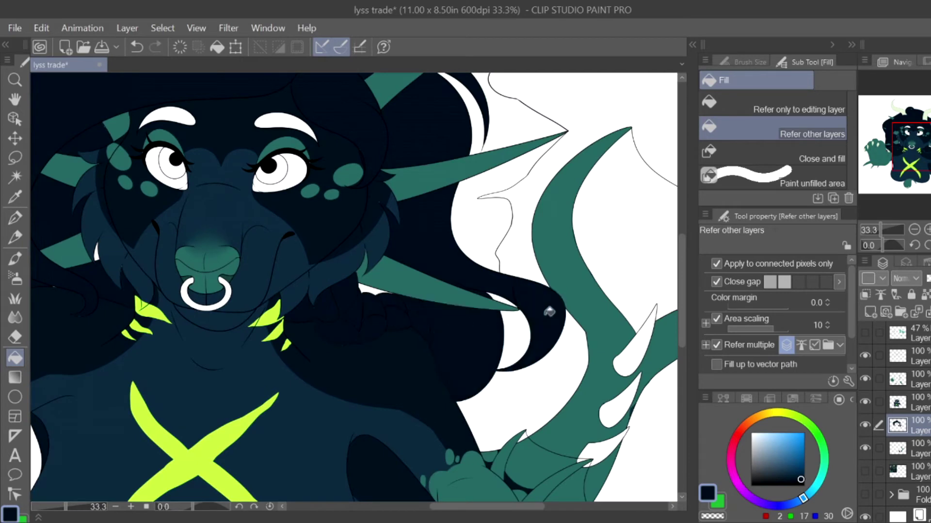
# Step: Paint over the small gaps along the braid's outlines with near-black, using G-pen sizes 18.2 and 64.1
pyautogui.press('p')
pyautogui.scroll(1, 313, 315)
pyautogui.scroll(2, 313, 315)
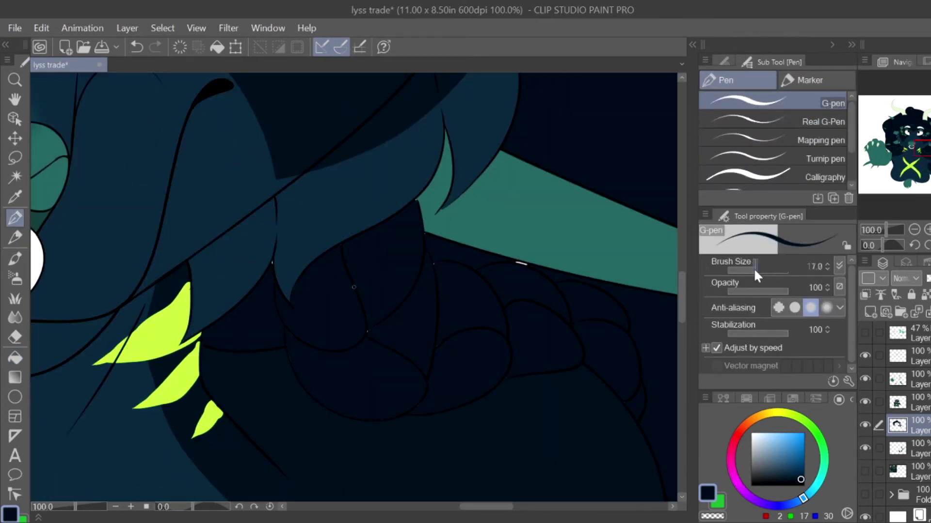
pyautogui.moveTo(754, 271); pyautogui.dragTo(757, 271)
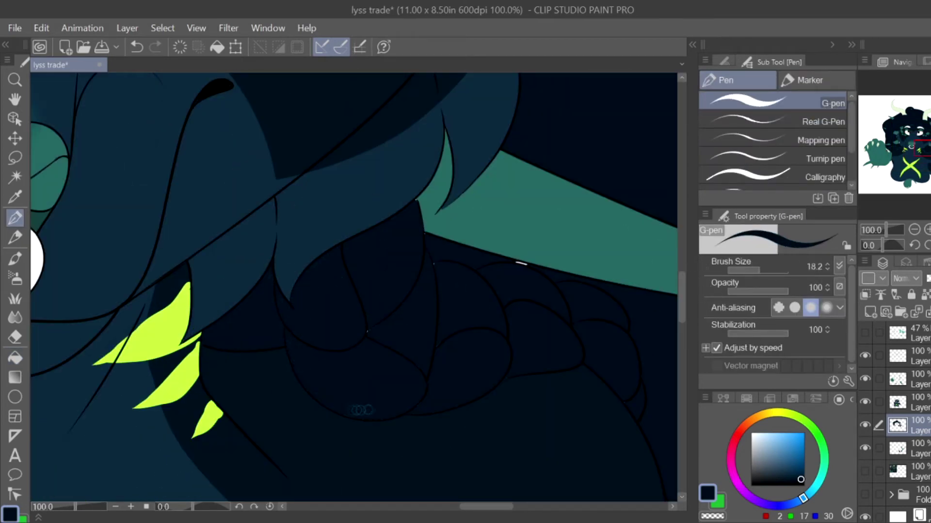
pyautogui.moveTo(335, 296); pyautogui.dragTo(356, 283)
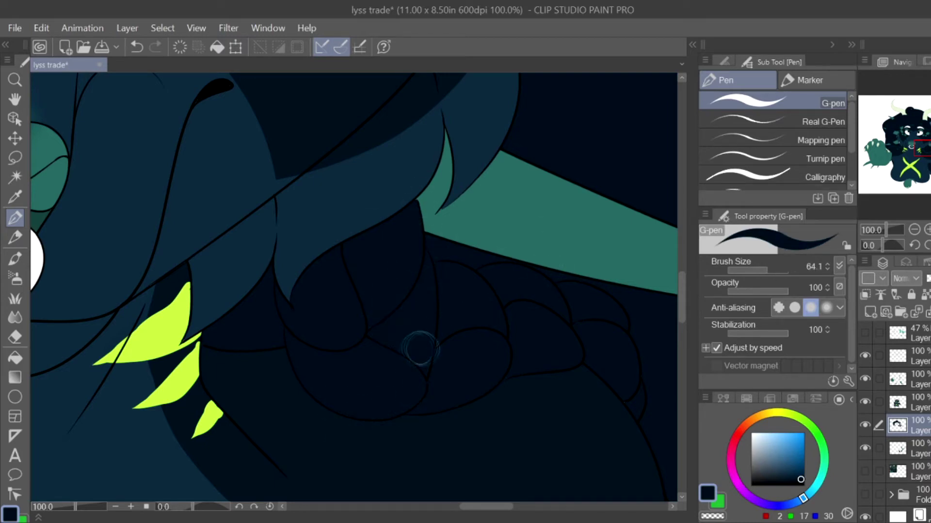
pyautogui.moveTo(585, 351)
pyautogui.mouseDown()
pyautogui.moveTo(472, 232)
pyautogui.moveTo(526, 414)
pyautogui.moveTo(477, 359)
pyautogui.mouseUp()
pyautogui.moveTo(555, 344); pyautogui.dragTo(434, 458)
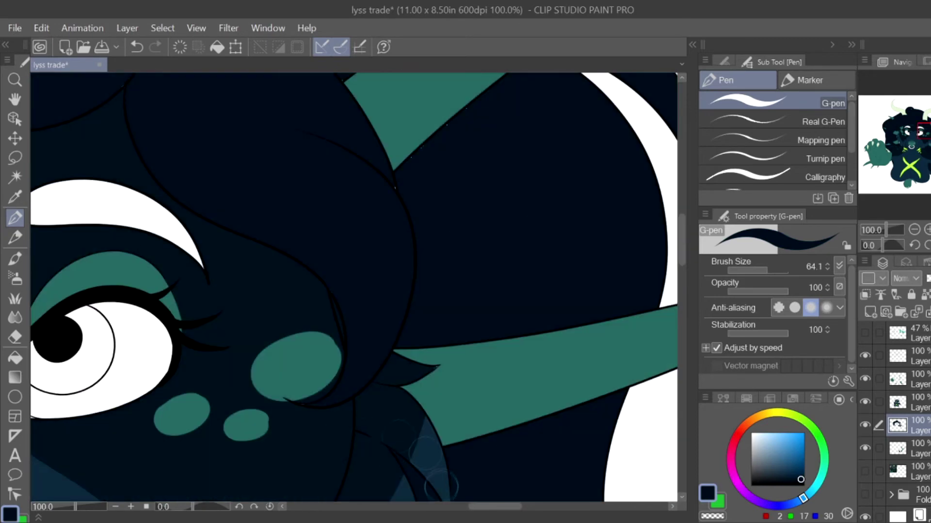
# Step: Touch up the remaining gaps in the hair around the fin spines, horns and bun with the near-black G-pen
pyautogui.moveTo(374, 172)
pyautogui.mouseDown()
pyautogui.moveTo(537, 376)
pyautogui.moveTo(317, 284)
pyautogui.mouseUp()
pyautogui.moveTo(407, 201); pyautogui.dragTo(217, 205)
pyautogui.scroll(-1, 229, 313)
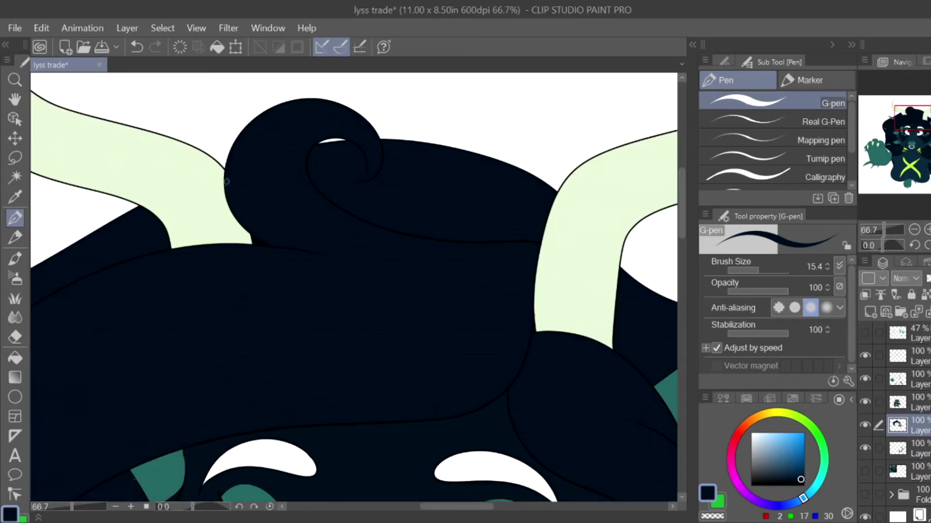
pyautogui.moveTo(73, 340)
pyautogui.mouseDown()
pyautogui.moveTo(252, 160)
pyautogui.moveTo(269, 159)
pyautogui.mouseUp()
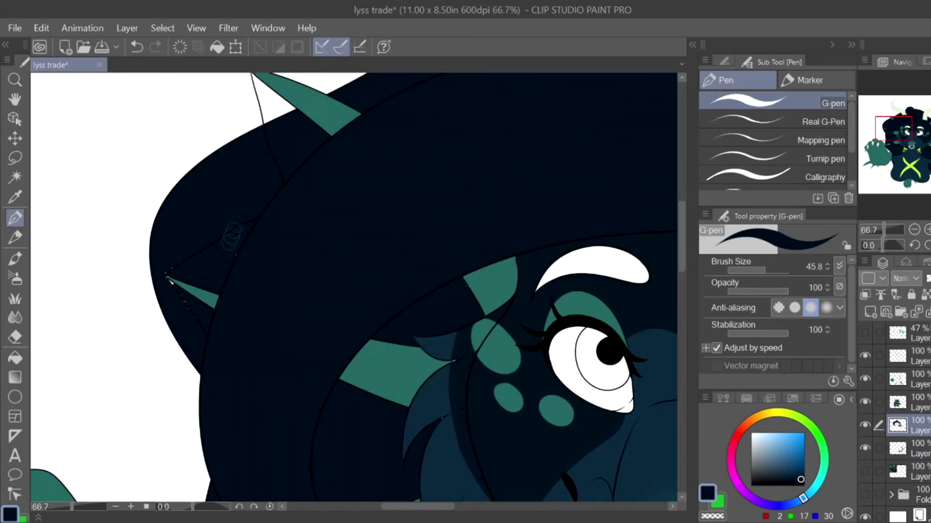
pyautogui.scroll(-5, 476, 336)
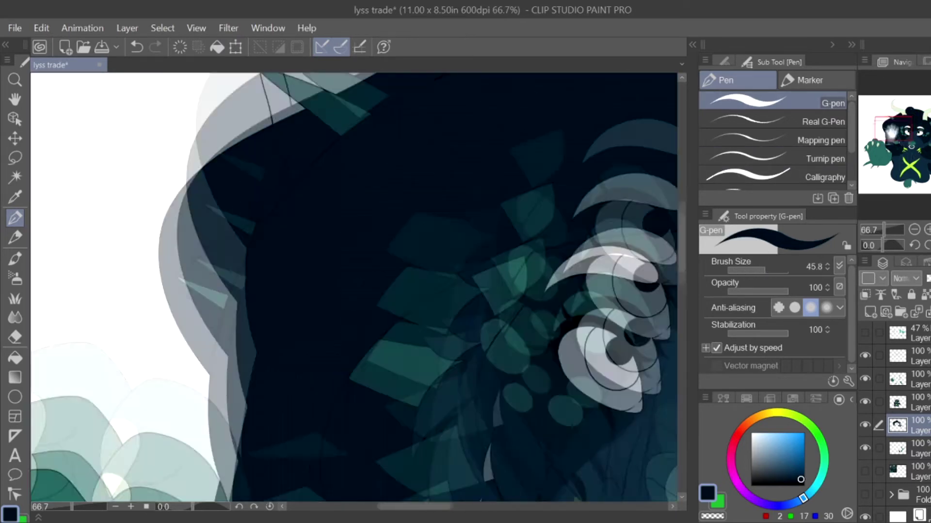
# Step: Touch up the cheek fur edge with the sampled dark blue, and fill the white gap between the tufts with dark teal
pyautogui.click(906, 403)
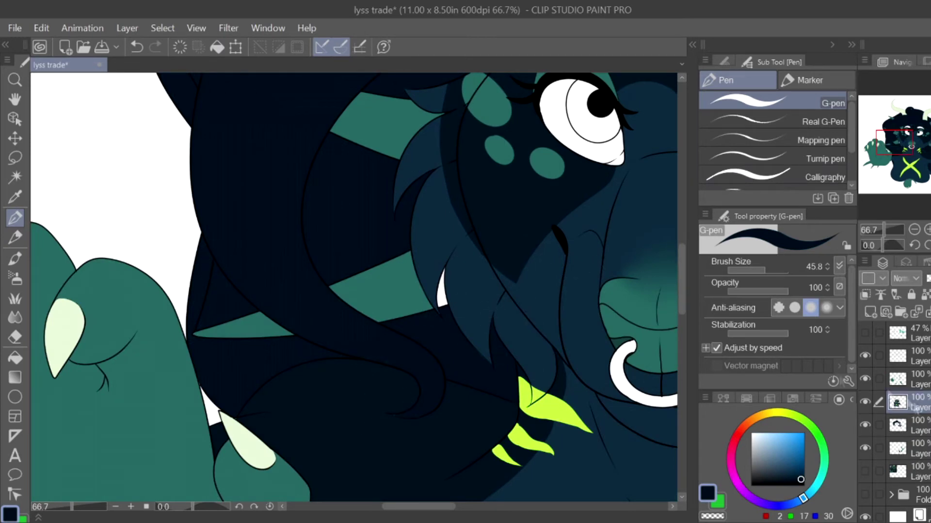
pyautogui.scroll(2, 534, 387)
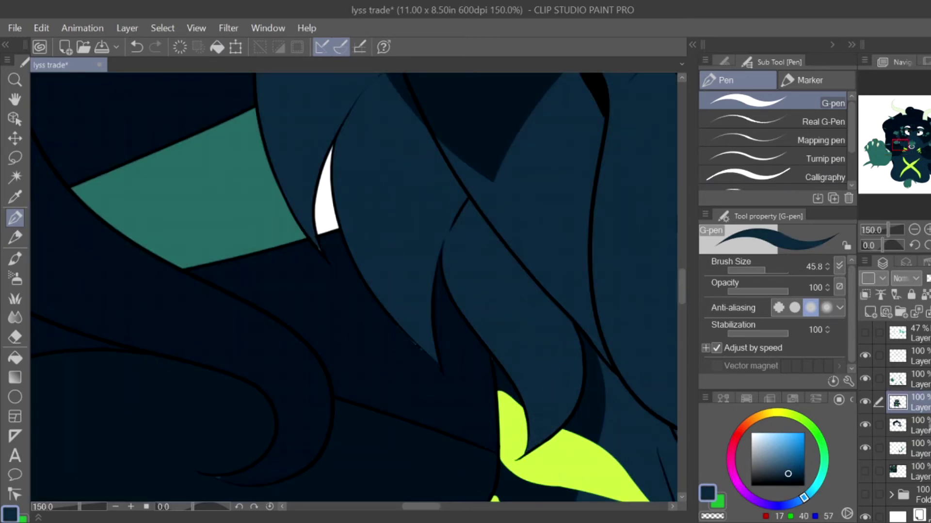
pyautogui.keyDown('ctrl'); pyautogui.keyDown('shift'); pyautogui.click(313, 249); pyautogui.keyUp('shift'); pyautogui.keyUp('ctrl')
pyautogui.keyDown('alt'); pyautogui.click(313, 249); pyautogui.keyUp('alt')
pyautogui.scroll(-1, 288, 427)
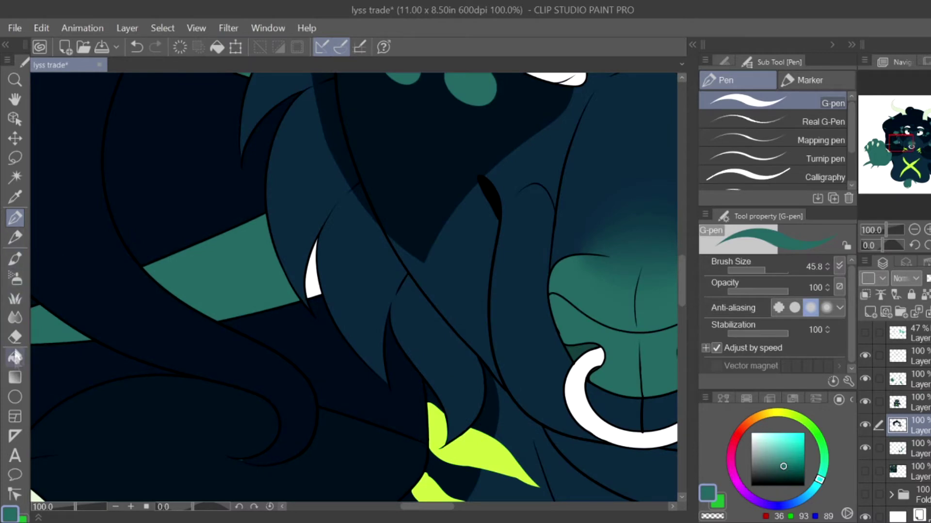
pyautogui.click(15, 357)
pyautogui.keyDown('ctrl'); pyautogui.keyDown('shift'); pyautogui.click(311, 290); pyautogui.keyUp('shift'); pyautogui.keyUp('ctrl')
pyautogui.click(310, 291)
pyautogui.press('p')
pyautogui.scroll(-3, 339, 291)
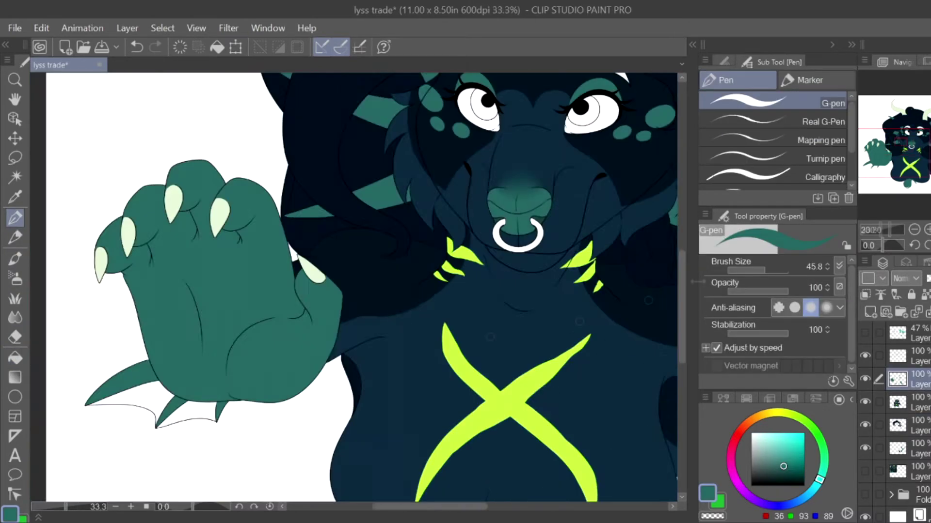
# Step: Show the fin membranes and raise their layer's opacity to 88%
pyautogui.scroll(-3, 354, 285)
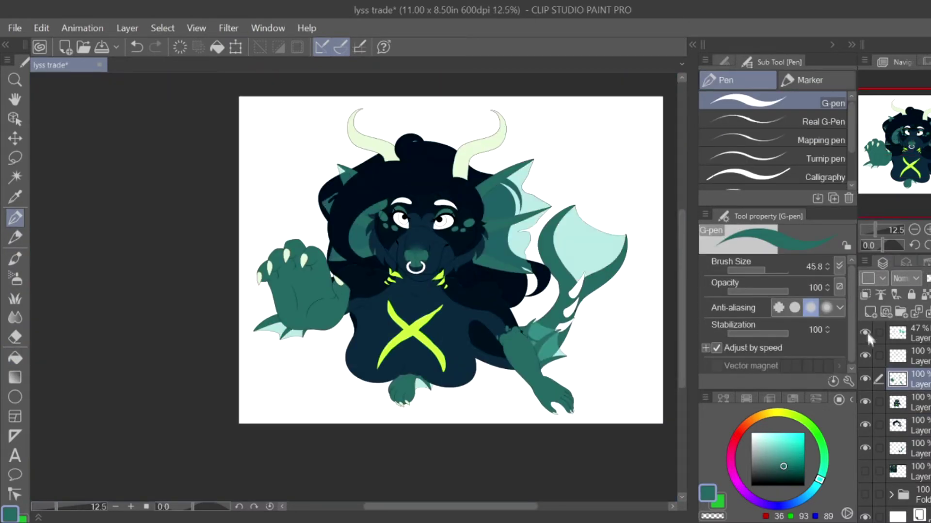
pyautogui.click(897, 334)
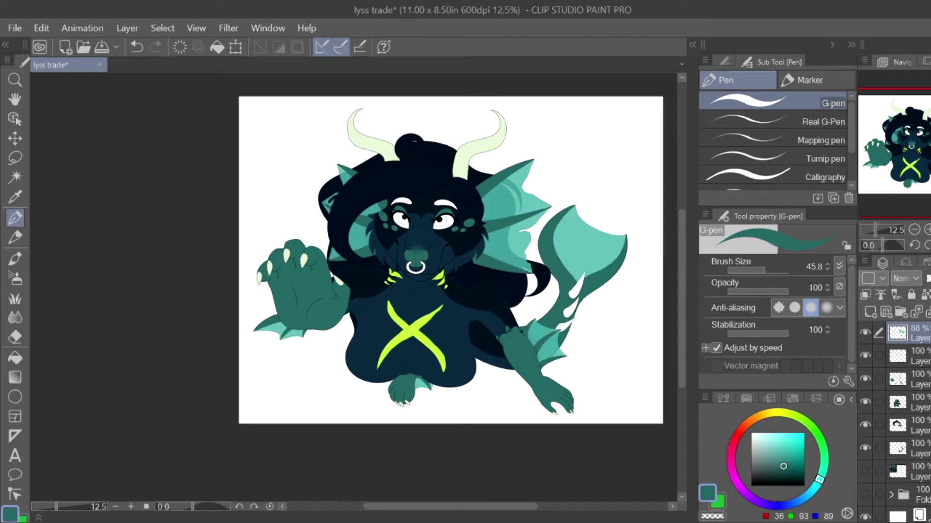
pyautogui.scroll(-2, 353, 287)
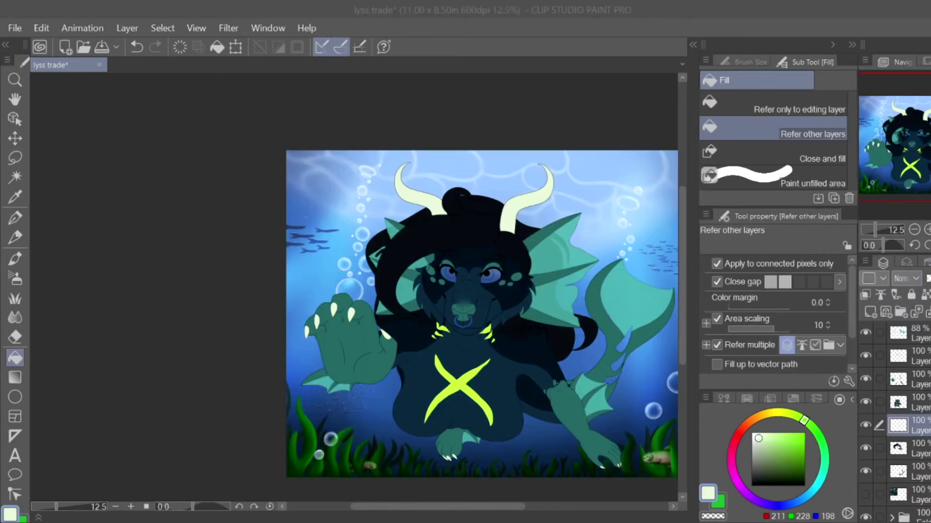
# Step: Fill the lowest tail spike with pale green on its own layer, and hide the fin membranes
pyautogui.scroll(2, 466, 369)
pyautogui.click(866, 333)
pyautogui.scroll(5, 77, 233)
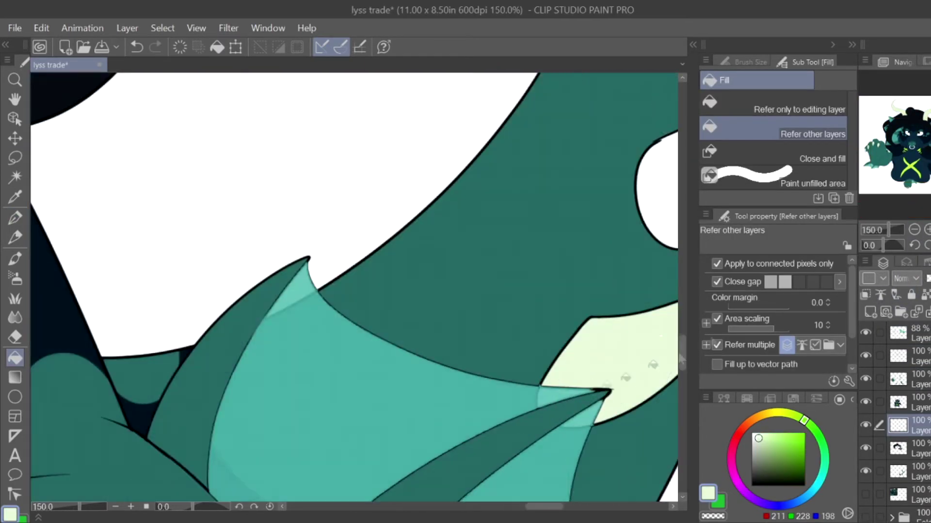
pyautogui.click(15, 218)
pyautogui.scroll(-3, 581, 383)
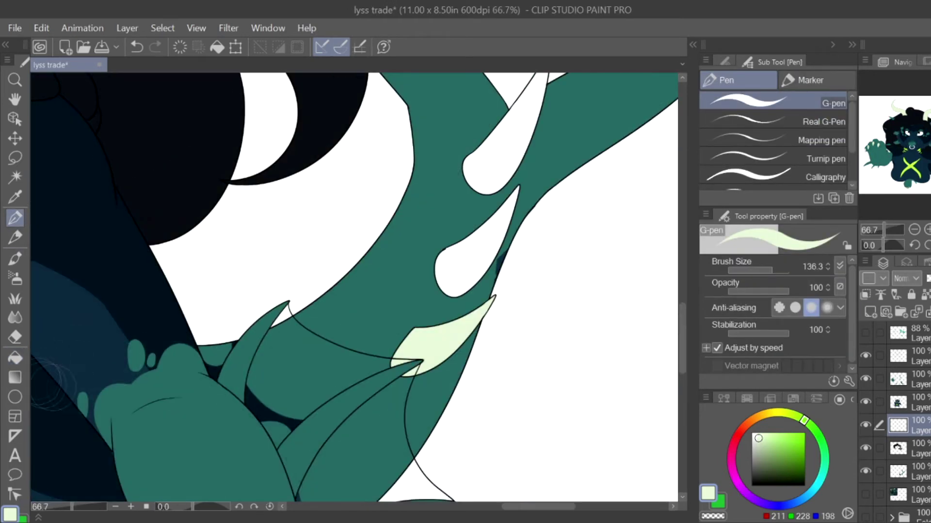
# Step: Cover the dark blue patch on the tail's edge beside the spikes with dark teal on the tail layer
pyautogui.keyDown('alt'); pyautogui.click(485, 287); pyautogui.keyUp('alt')
pyautogui.keyDown('ctrl'); pyautogui.keyDown('shift'); pyautogui.click(485, 287); pyautogui.keyUp('shift'); pyautogui.keyUp('ctrl')
pyautogui.keyDown('alt'); pyautogui.click(451, 335); pyautogui.keyUp('alt')
pyautogui.keyDown('ctrl'); pyautogui.keyDown('shift'); pyautogui.click(451, 334); pyautogui.keyUp('shift'); pyautogui.keyUp('ctrl')
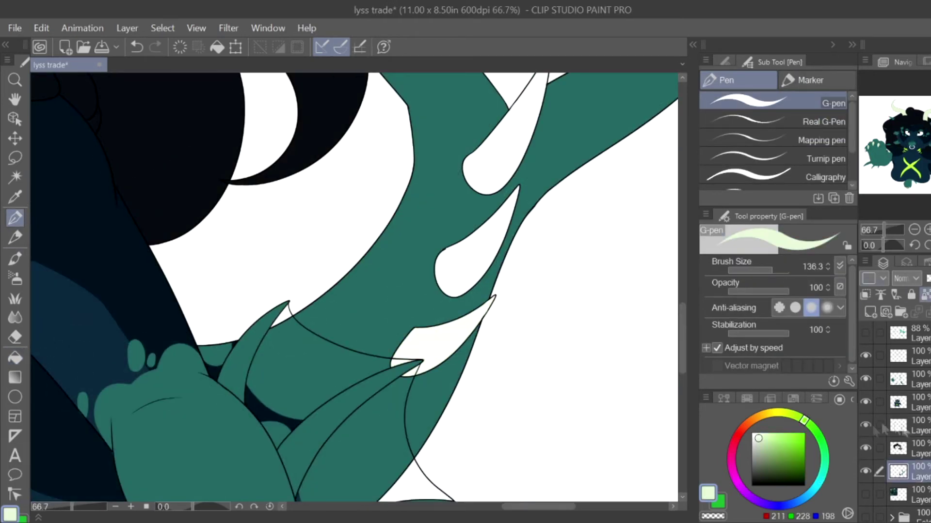
# Step: Fill the remaining tail spikes and the nose ring with pale green, checking against the reference
pyautogui.press('g')
pyautogui.scroll(5, 451, 335)
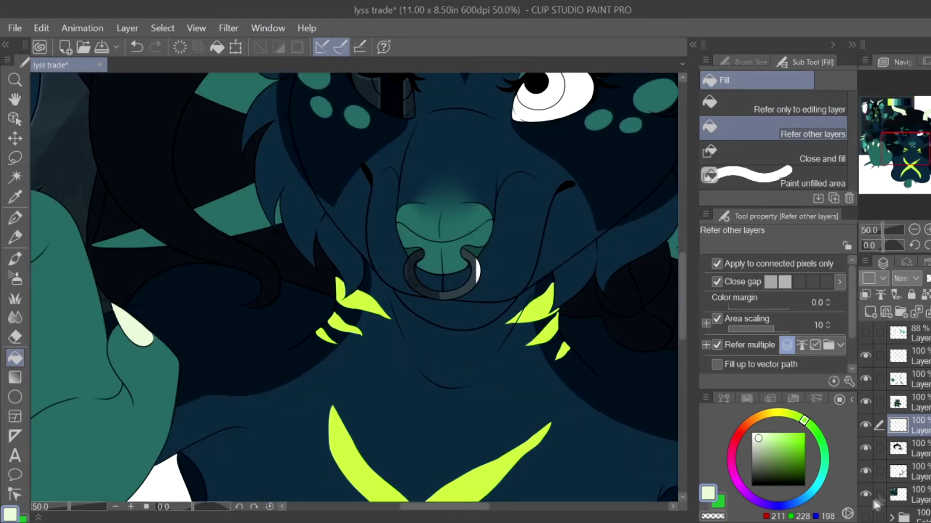
pyautogui.click(458, 286)
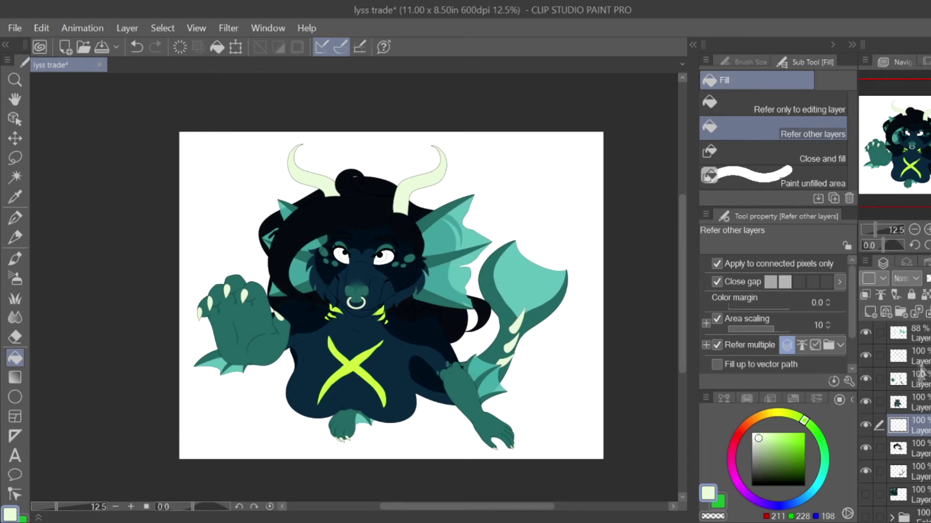
# Step: Fill the whites of both eyes with pure white on a new layer, leaving the irises empty
pyautogui.click(920, 379)
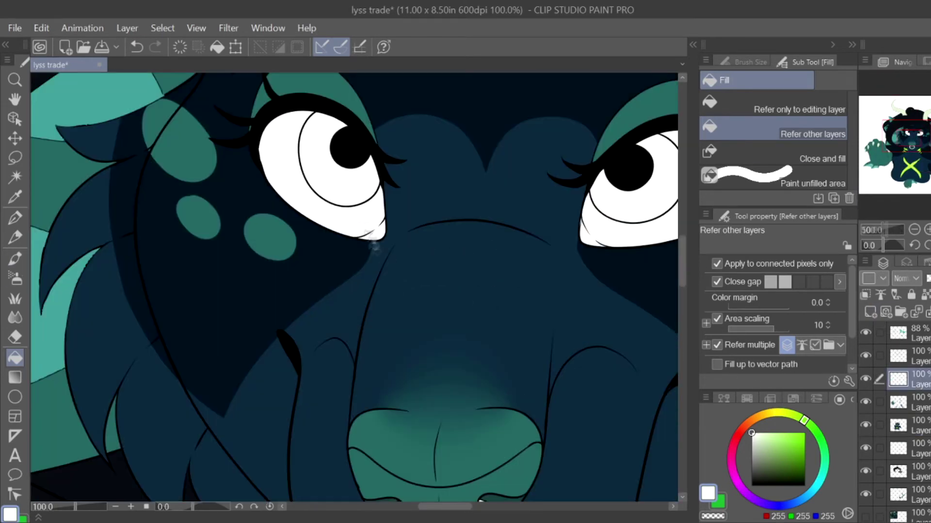
pyautogui.hotkey('ctrl', 'z')
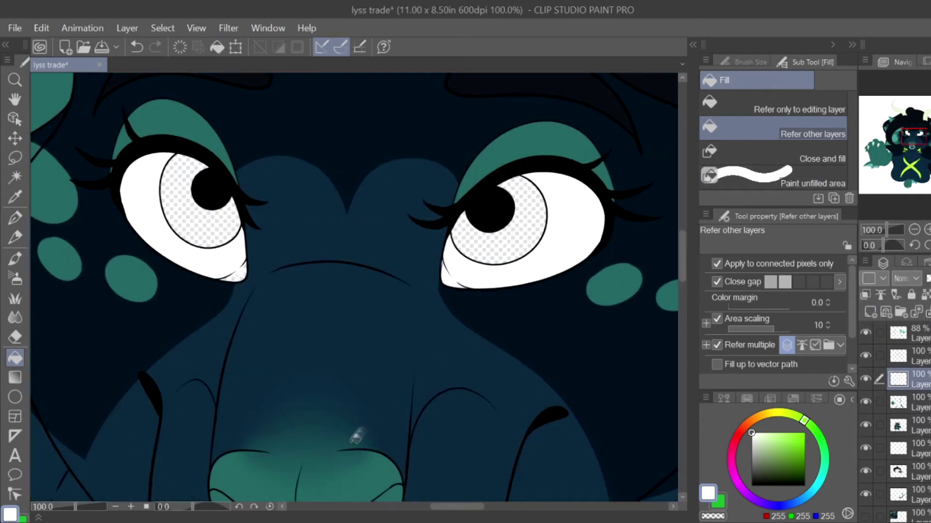
pyautogui.press('p')
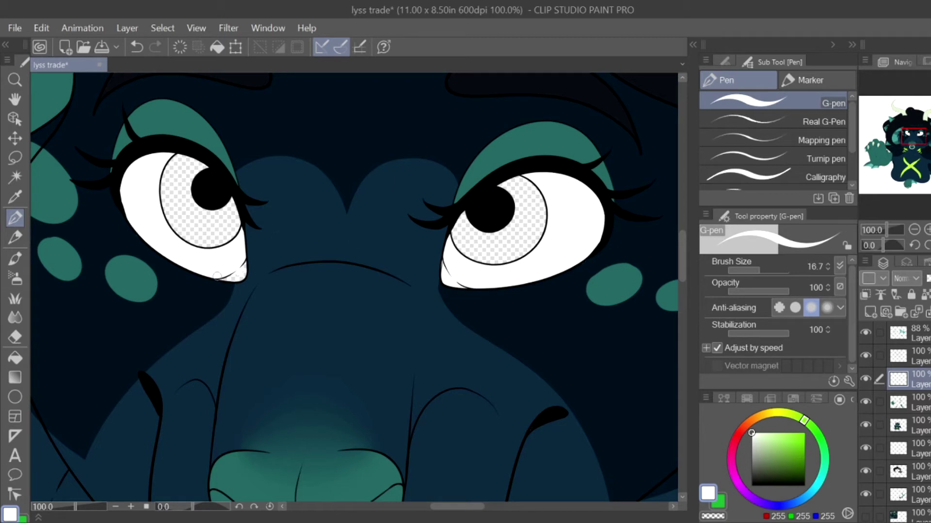
# Step: Paint the inner corners of both eyes light pink with a 16.7 G-pen, and clean their edges with white
pyautogui.moveTo(750, 490); pyautogui.dragTo(731, 452)
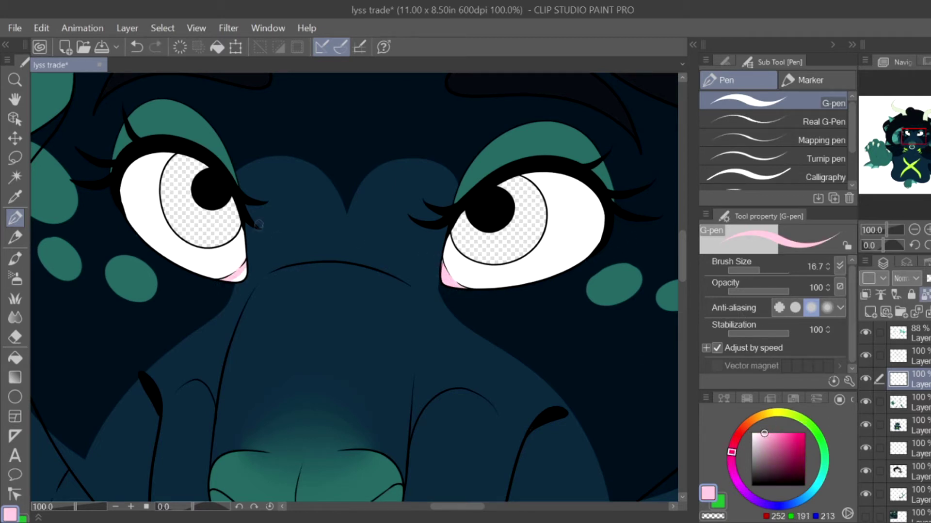
pyautogui.keyDown('alt'); pyautogui.click(226, 275); pyautogui.keyUp('alt')
pyautogui.press('g')
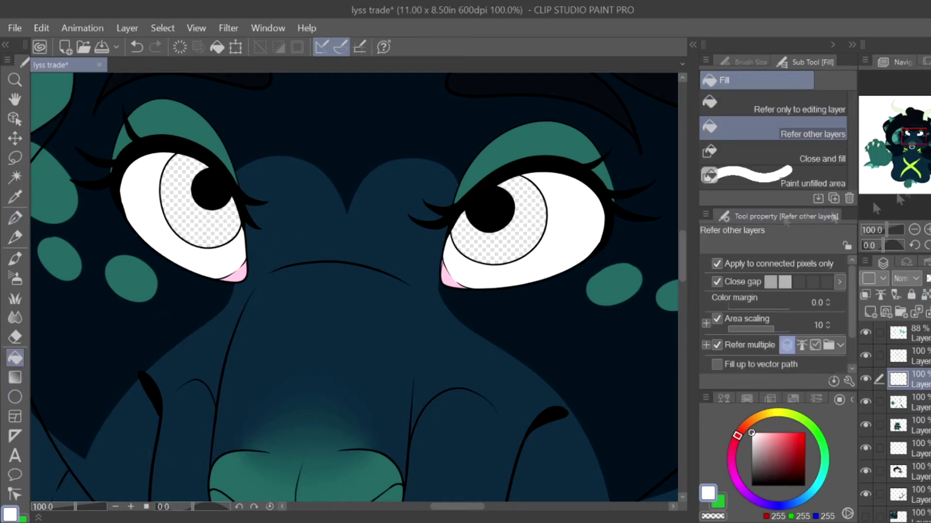
# Step: Fill both irises with lime green (184, 255, 55)
pyautogui.scroll(-3, 354, 286)
pyautogui.click(795, 416)
pyautogui.scroll(1, 354, 286)
pyautogui.click(274, 271)
pyautogui.click(480, 278)
pyautogui.press('p')
pyautogui.scroll(3, 450, 125)
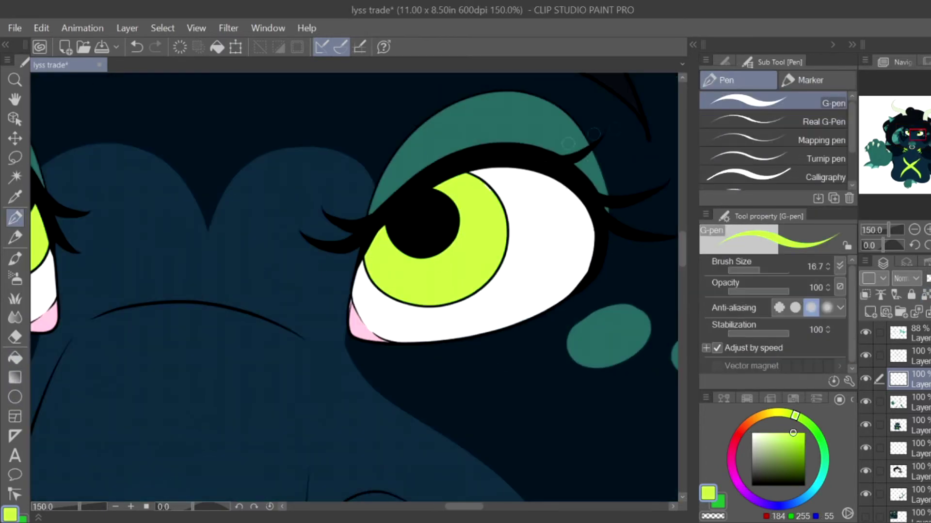
# Step: Shade both irises around the pupils in green (166, 230, 49) with the Darker pencil at size 82.4 and stabilization 0
pyautogui.moveTo(10, 200); pyautogui.dragTo(346, 284)
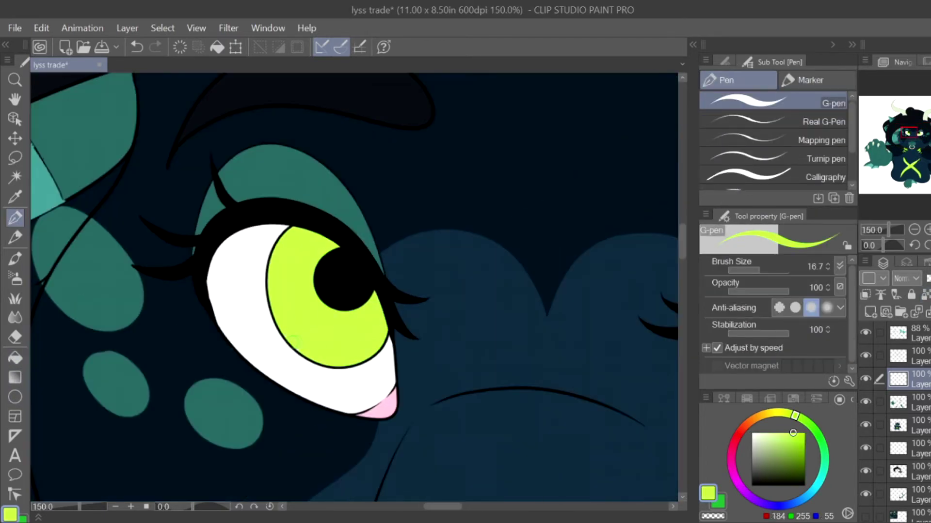
pyautogui.scroll(-3, 354, 286)
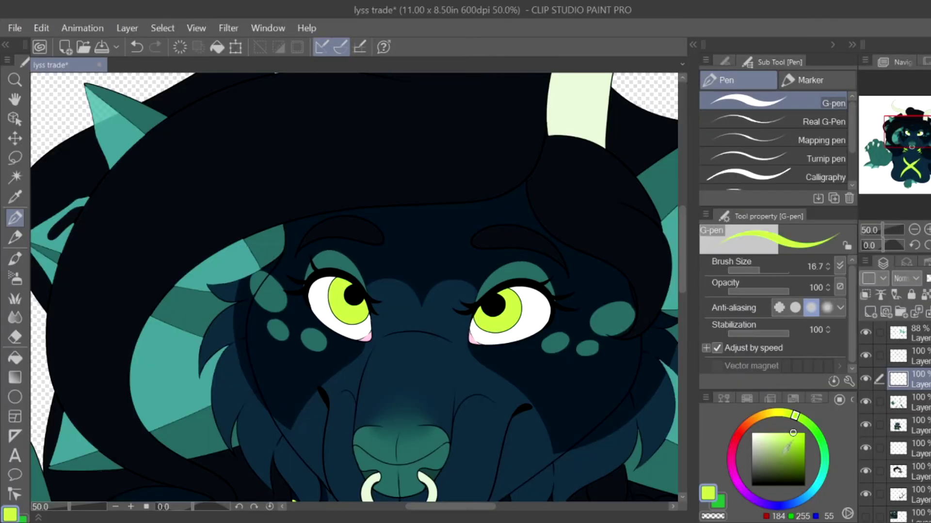
pyautogui.click(793, 438)
pyautogui.scroll(1, 354, 286)
pyautogui.press('p')
pyautogui.scroll(2, 354, 286)
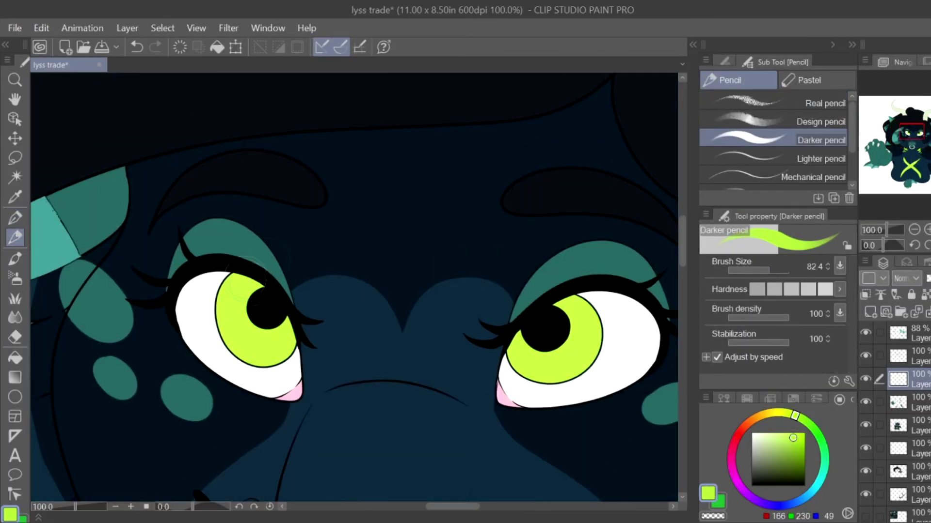
pyautogui.moveTo(788, 343); pyautogui.dragTo(728, 344)
pyautogui.moveTo(513, 346); pyautogui.dragTo(558, 316)
pyautogui.moveTo(245, 281); pyautogui.dragTo(286, 330)
# Step: Deepen the shading around both pupils with dark olive green (64, 84, 27)
pyautogui.click(787, 468)
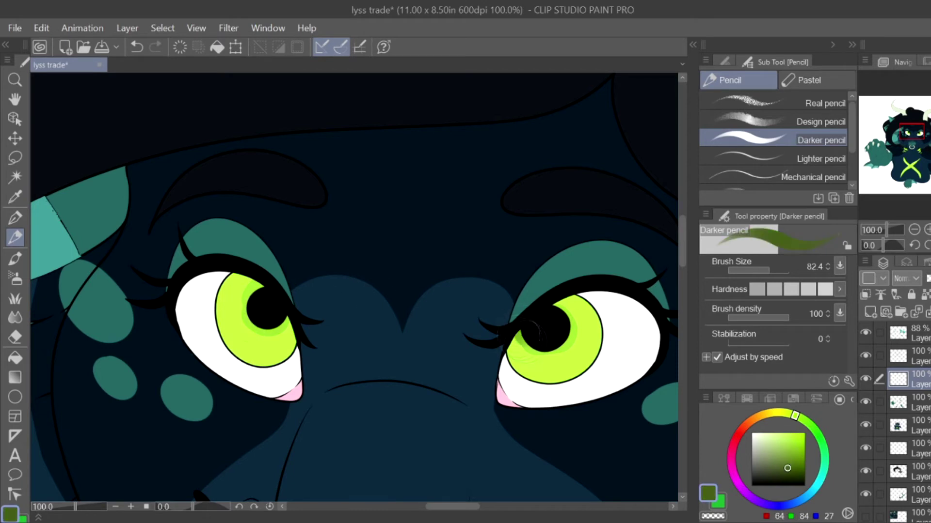
pyautogui.moveTo(518, 359); pyautogui.dragTo(577, 305)
pyautogui.moveTo(257, 269); pyautogui.dragTo(288, 340)
# Step: Brighten the lower and outer parts of the irises with saturated lime and pale yellow-green (217, 255, 149)
pyautogui.click(804, 434)
pyautogui.moveTo(514, 368); pyautogui.dragTo(577, 339)
pyautogui.click(774, 432)
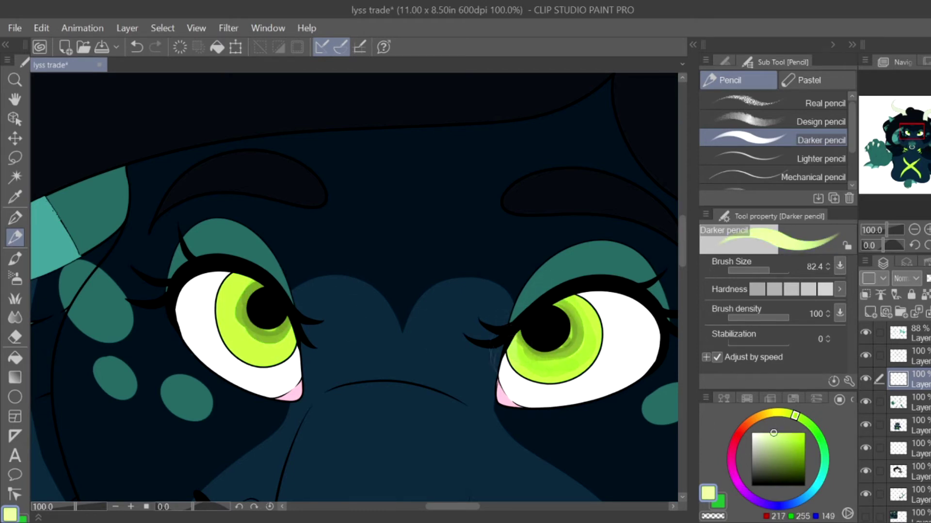
pyautogui.moveTo(232, 291); pyautogui.dragTo(286, 349)
# Step: Even out the iris gradients in both eyes with lime green (171, 238, 51)
pyautogui.click(778, 452)
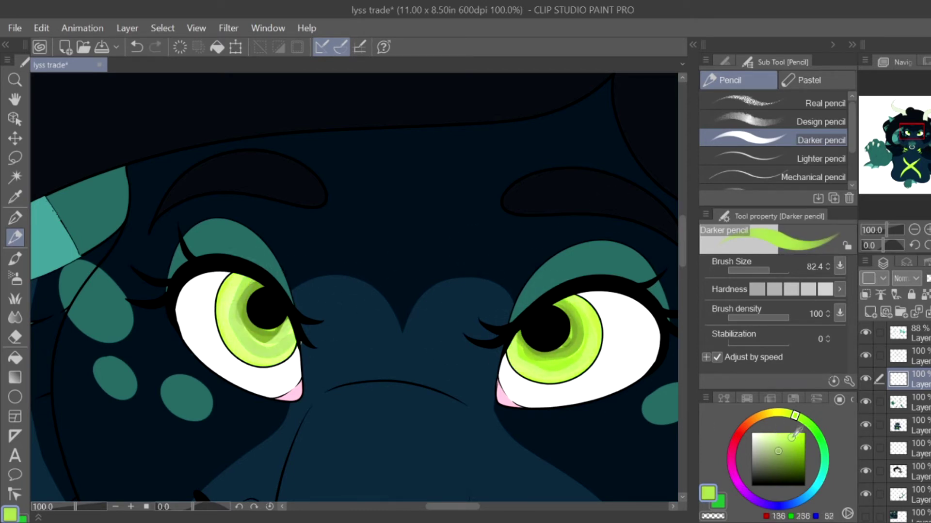
pyautogui.click(792, 436)
pyautogui.moveTo(519, 369); pyautogui.dragTo(536, 332)
pyautogui.moveTo(572, 356); pyautogui.dragTo(579, 304)
pyautogui.moveTo(223, 350); pyautogui.dragTo(248, 288)
# Step: Draw fine radial streaks in both irises with a size 12 pencil, using greens sampled from the eyes
pyautogui.click(756, 270)
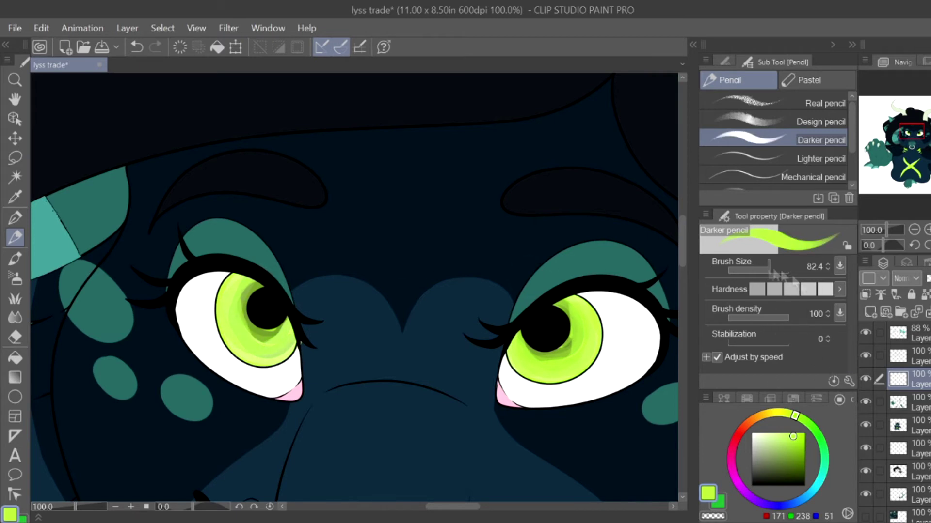
pyautogui.keyDown('alt'); pyautogui.click(540, 337); pyautogui.keyUp('alt')
pyautogui.moveTo(526, 345); pyautogui.dragTo(520, 357)
pyautogui.keyDown('alt'); pyautogui.click(235, 310); pyautogui.keyUp('alt')
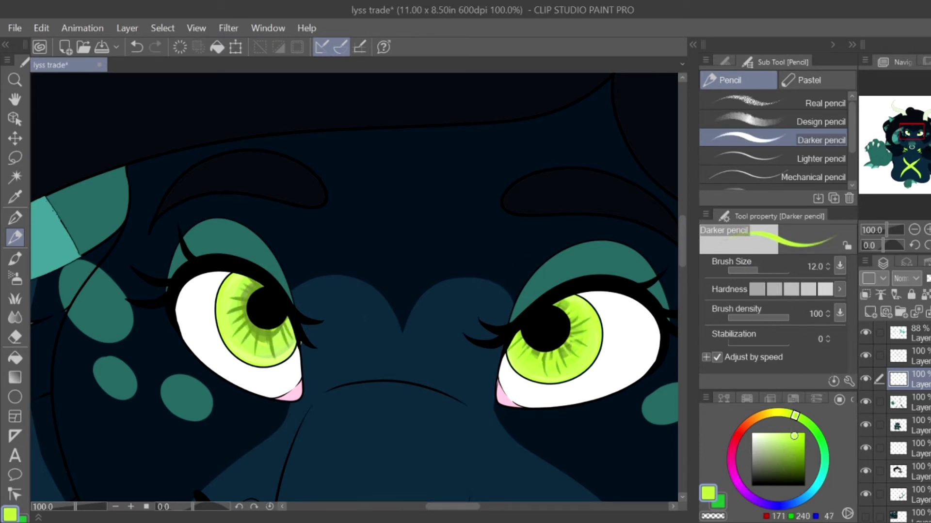
# Step: Shade the rims of both eyes in olive (73, 89, 43) at size 89.6 on a clipped Multiply layer
pyautogui.hotkey('ctrl', '-')
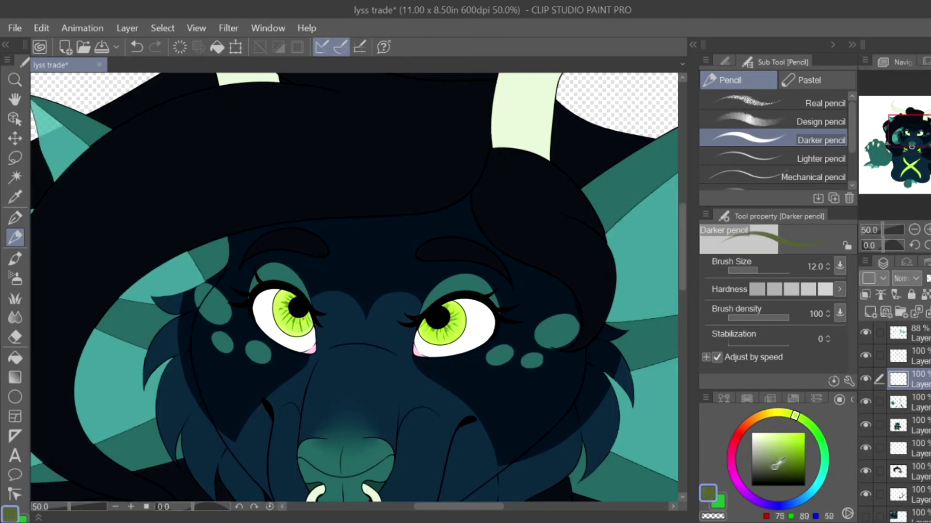
pyautogui.click(778, 467)
pyautogui.click(775, 268)
pyautogui.click(769, 270)
pyautogui.moveTo(490, 305)
pyautogui.mouseDown()
pyautogui.moveTo(482, 320)
pyautogui.moveTo(419, 346)
pyautogui.moveTo(475, 310)
pyautogui.mouseUp()
pyautogui.moveTo(264, 296); pyautogui.dragTo(325, 361)
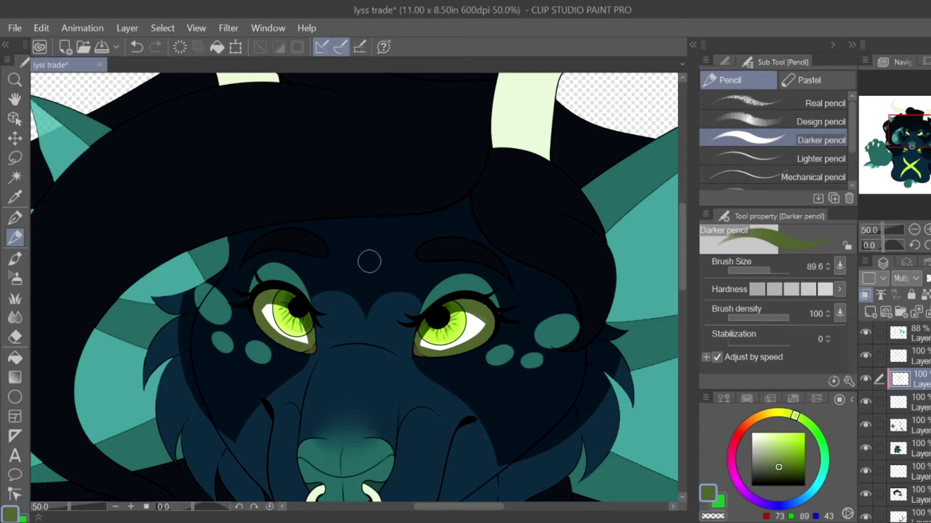
# Step: Soften the olive shading in both eyes with the Blur tool at size 245.4
pyautogui.press('p')
pyautogui.hotkey('ctrl', 'alt', '0')
pyautogui.hscroll(5, 353, 286)
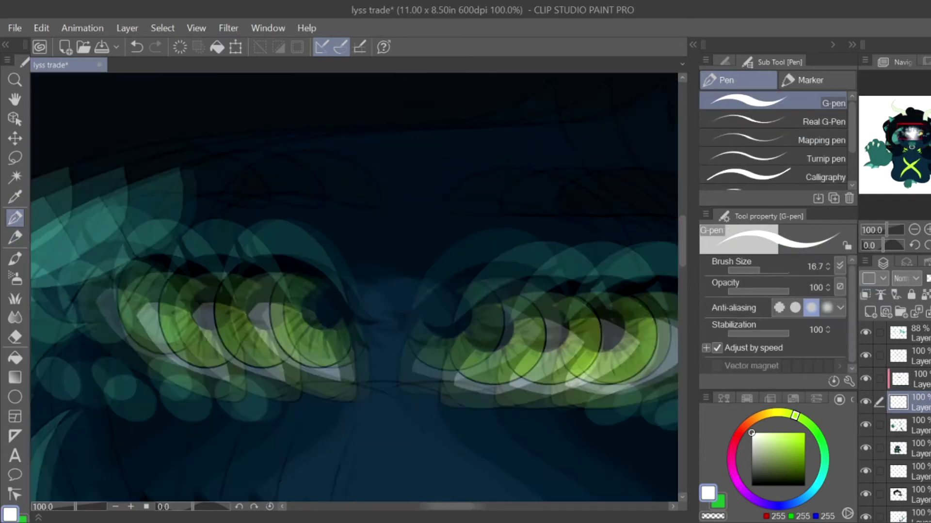
pyautogui.scroll(-1, 504, 317)
pyautogui.hotkey('alt', ']')
pyautogui.press('j')
pyautogui.moveTo(465, 325)
pyautogui.mouseDown()
pyautogui.moveTo(252, 339)
pyautogui.moveTo(446, 344)
pyautogui.moveTo(345, 323)
pyautogui.mouseUp()
# Step: Paint white highlights on both eyes on a separate Add (Glow) layer and soften them with Blur
pyautogui.hotkey('alt', ']')
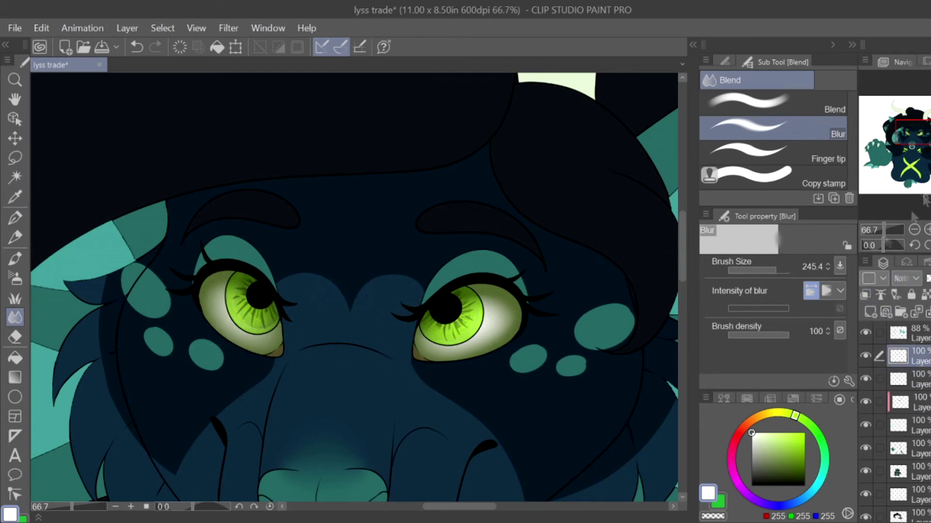
pyautogui.press('p')
pyautogui.moveTo(429, 325); pyautogui.dragTo(482, 314)
pyautogui.click(502, 313)
pyautogui.moveTo(206, 298)
pyautogui.mouseDown()
pyautogui.moveTo(220, 291)
pyautogui.moveTo(276, 325)
pyautogui.mouseUp()
pyautogui.click(273, 320)
pyautogui.press('j')
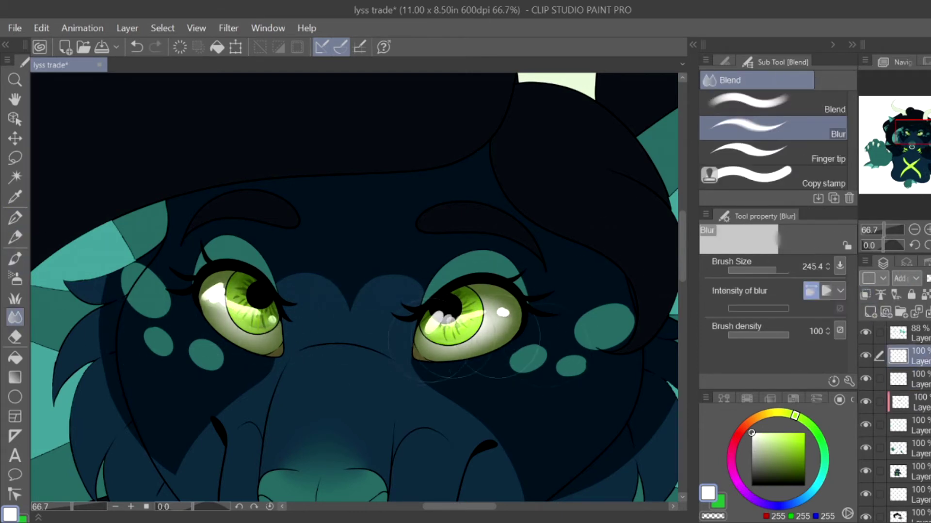
pyautogui.moveTo(422, 322); pyautogui.dragTo(484, 335)
# Step: Add pale yellow-green (229, 255, 183) light along the lower part of both eyes at size 64.1, and blur it
pyautogui.hotkey('ctrl', '-')
pyautogui.click(15, 237)
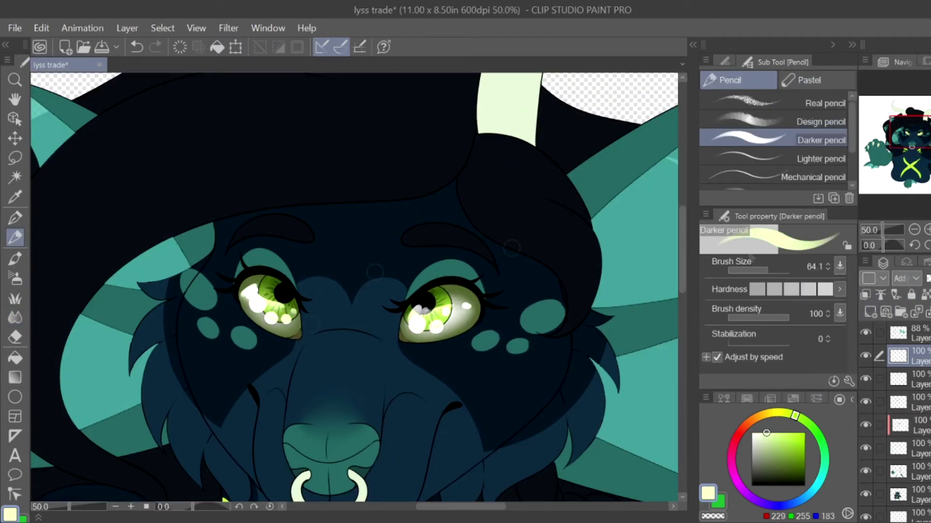
pyautogui.moveTo(403, 337); pyautogui.dragTo(458, 332)
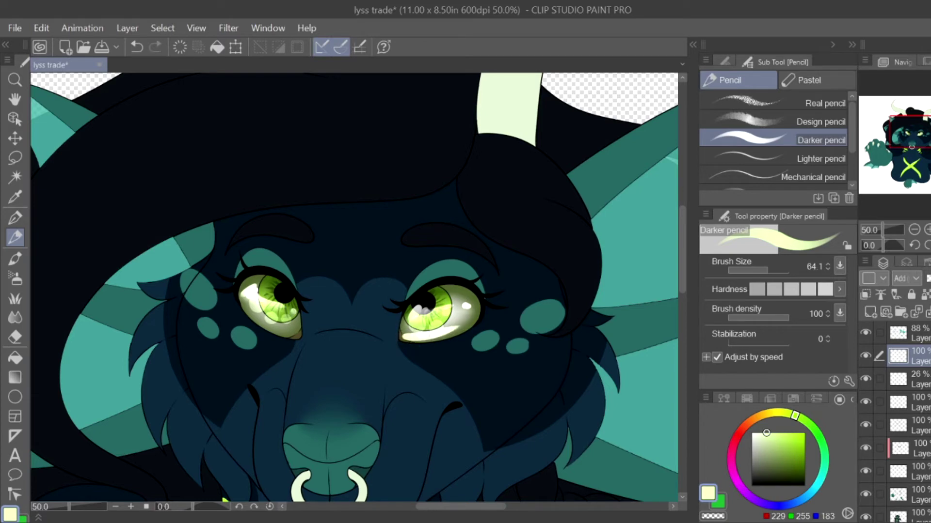
pyautogui.moveTo(245, 313)
pyautogui.mouseDown()
pyautogui.moveTo(299, 328)
pyautogui.moveTo(294, 334)
pyautogui.mouseUp()
pyautogui.press('j')
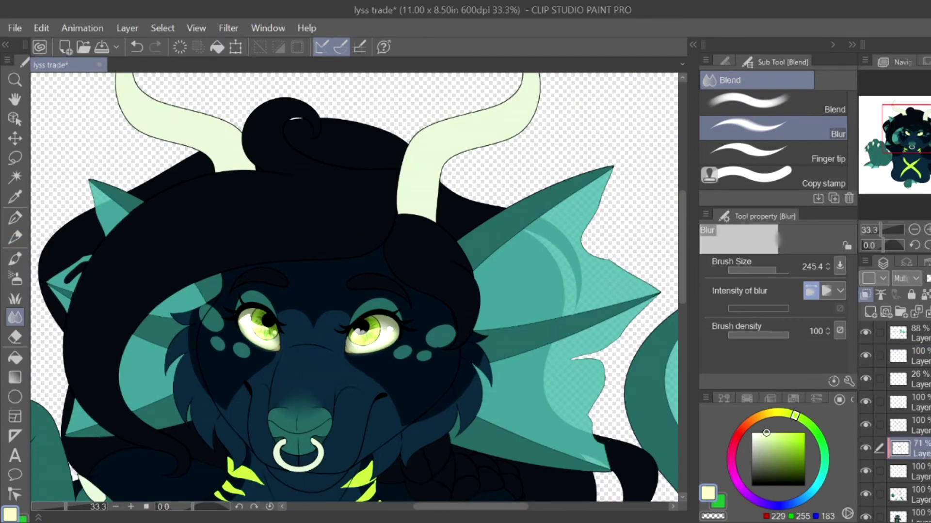
# Step: Identify the teal limb layer by toggling its visibility, add a clipped Overlay layer above it, and sample teal (36, 93, 89)
pyautogui.hotkey('ctrl', '-')
pyautogui.hotkey('ctrl', '-')
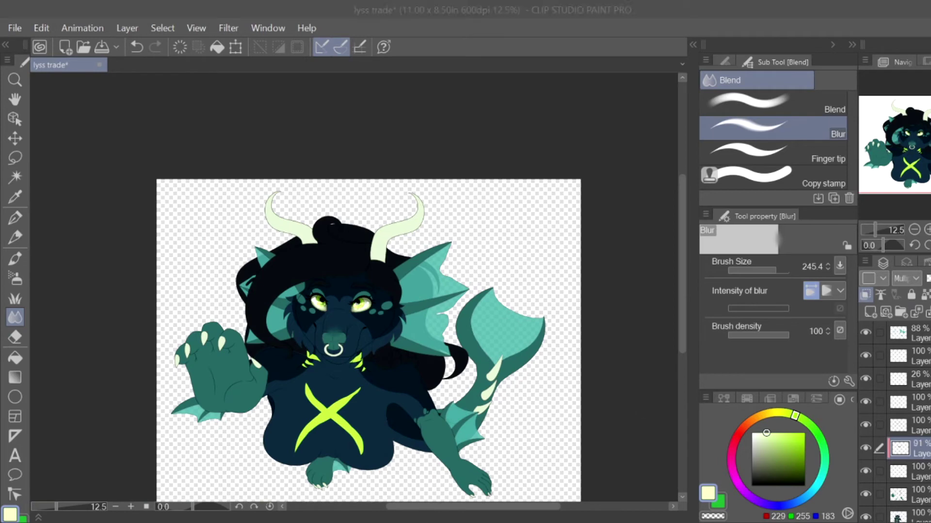
pyautogui.scroll(-5, 872, 402)
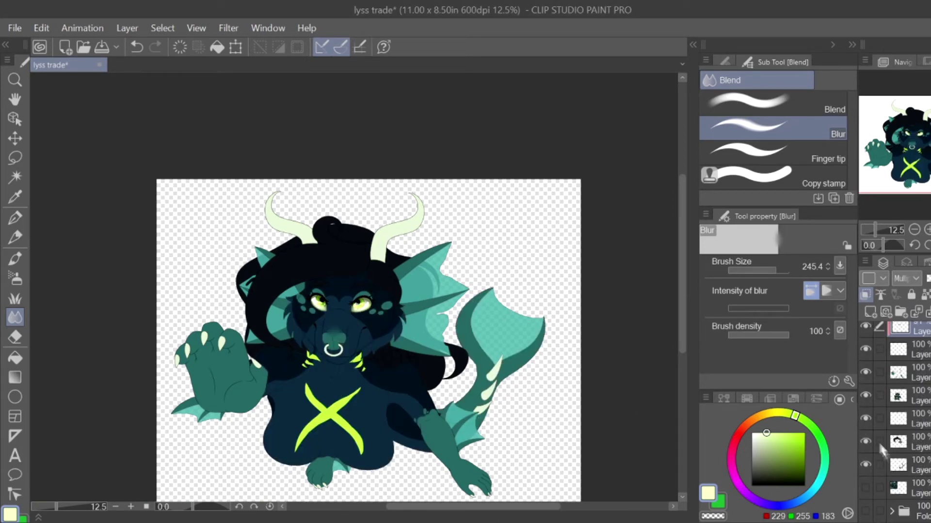
pyautogui.click(902, 395)
pyautogui.click(865, 395)
pyautogui.click(865, 395)
pyautogui.click(865, 395)
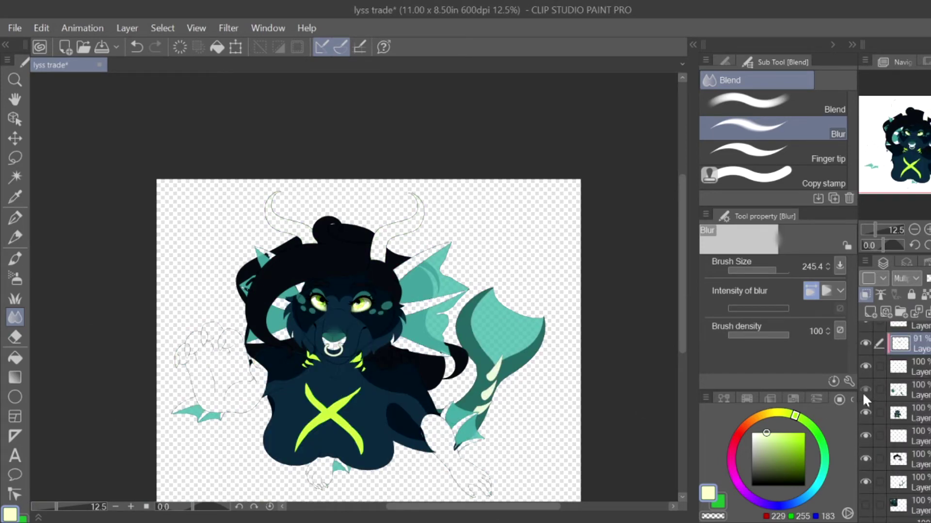
pyautogui.click(865, 395)
pyautogui.scroll(1, 875, 339)
pyautogui.click(870, 312)
pyautogui.keyDown('alt'); pyautogui.click(448, 438); pyautogui.keyUp('alt')
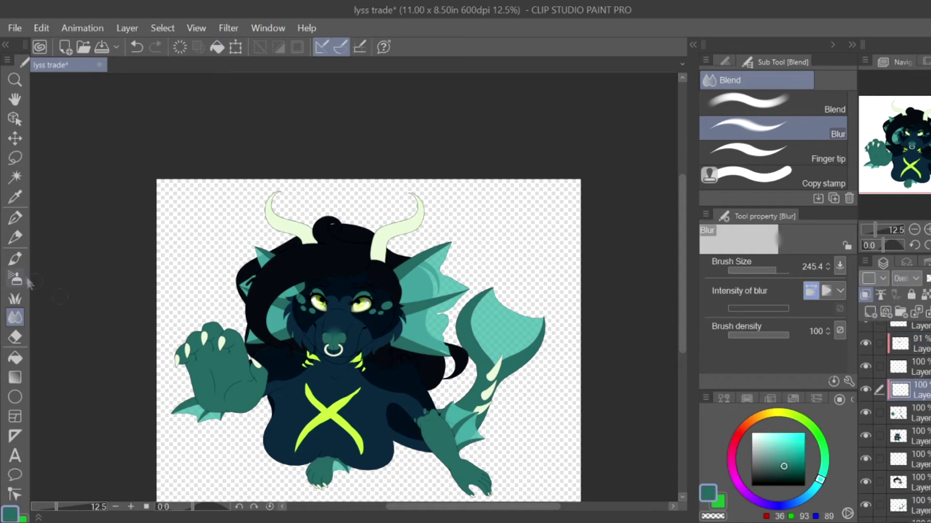
pyautogui.press('p')
pyautogui.scroll(5, 232, 388)
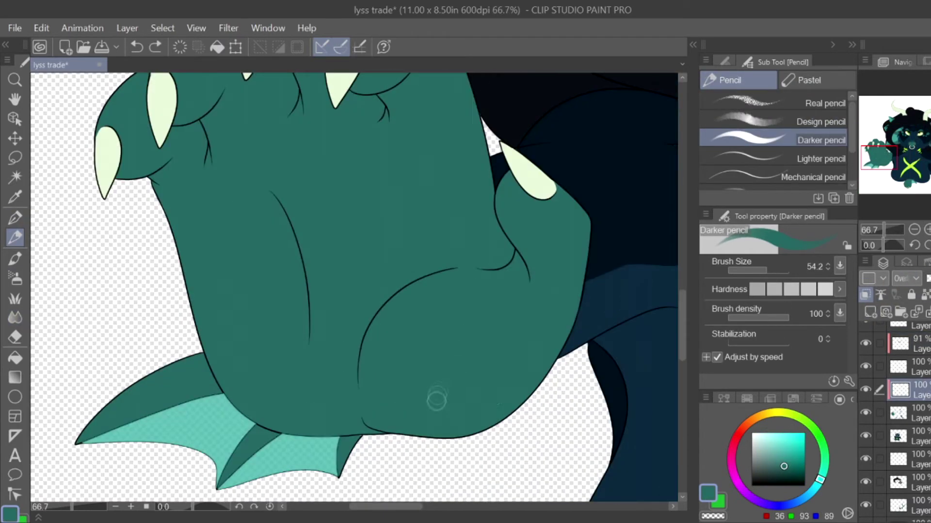
pyautogui.moveTo(437, 400); pyautogui.dragTo(490, 387)
pyautogui.hotkey('ctrl', 'z')
# Step: Paint dark teal scale spots along the lower outer edge of the raised paw with the G-pen at size 30.1
pyautogui.press('p')
pyautogui.moveTo(439, 434)
pyautogui.mouseDown()
pyautogui.moveTo(465, 411)
pyautogui.moveTo(480, 420)
pyautogui.mouseUp()
pyautogui.scroll(3, 903, 278)
pyautogui.scroll(-5, 903, 278)
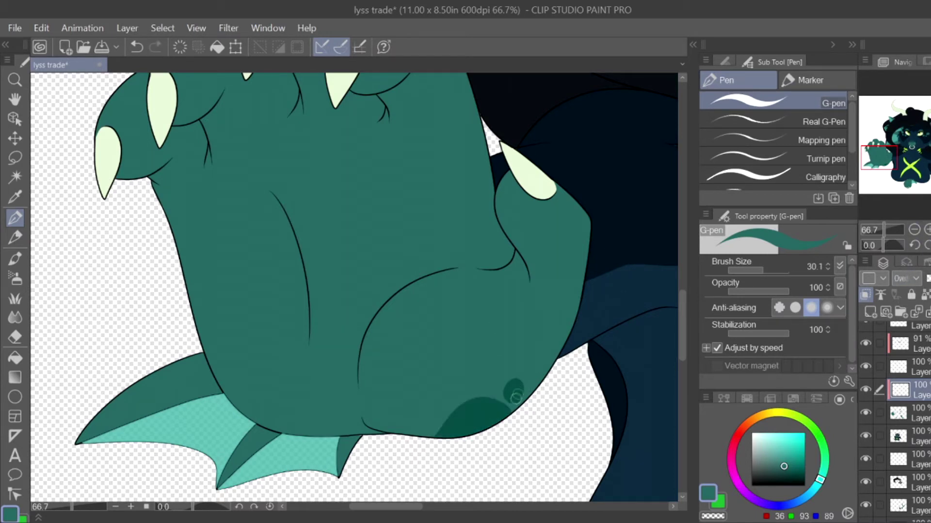
pyautogui.moveTo(521, 329)
pyautogui.mouseDown()
pyautogui.moveTo(528, 370)
pyautogui.moveTo(549, 301)
pyautogui.moveTo(526, 365)
pyautogui.moveTo(550, 313)
pyautogui.moveTo(537, 344)
pyautogui.mouseUp()
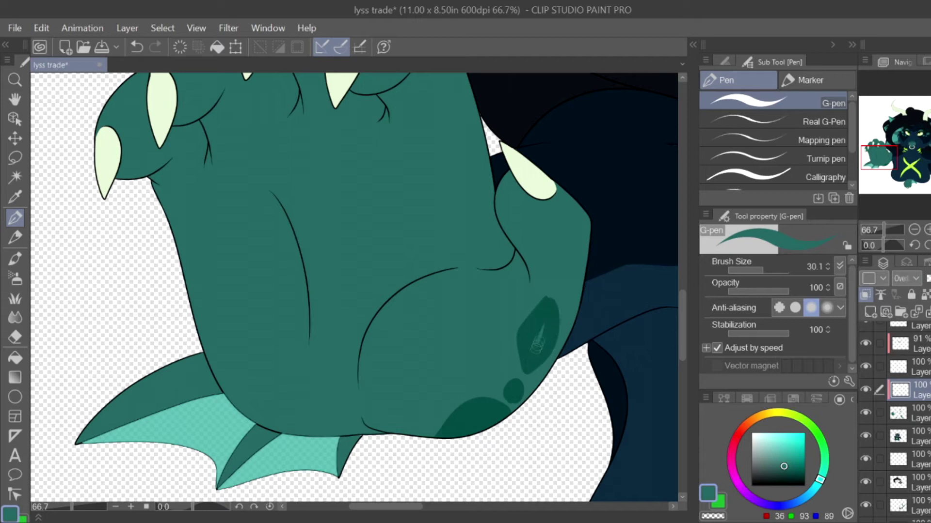
pyautogui.moveTo(577, 289); pyautogui.dragTo(584, 297)
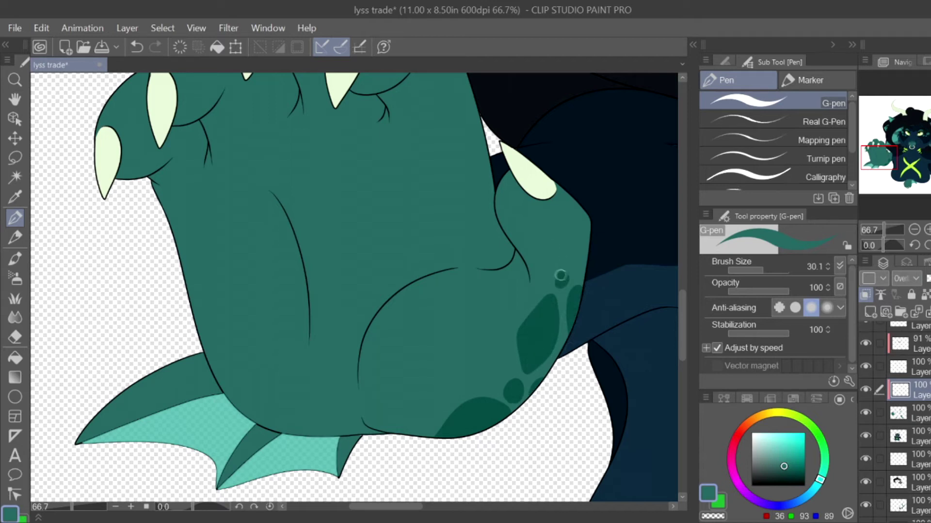
# Step: Cover the raised paw's thumb with dark scale spots of varying sizes, undoing misplaced strokes
pyautogui.moveTo(584, 201)
pyautogui.mouseDown()
pyautogui.moveTo(587, 266)
pyautogui.moveTo(584, 227)
pyautogui.mouseUp()
pyautogui.moveTo(547, 200); pyautogui.dragTo(562, 202)
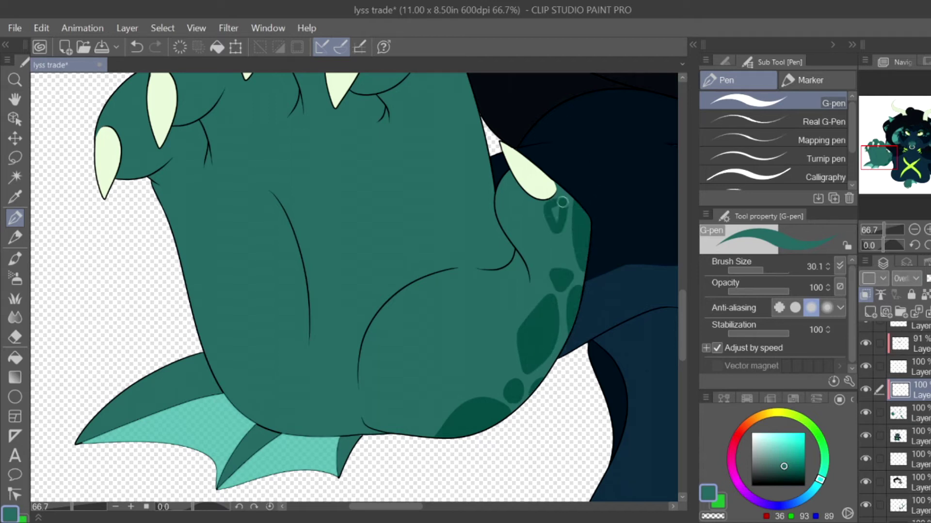
pyautogui.moveTo(510, 188); pyautogui.dragTo(515, 198)
pyautogui.hotkey('ctrl', 'z')
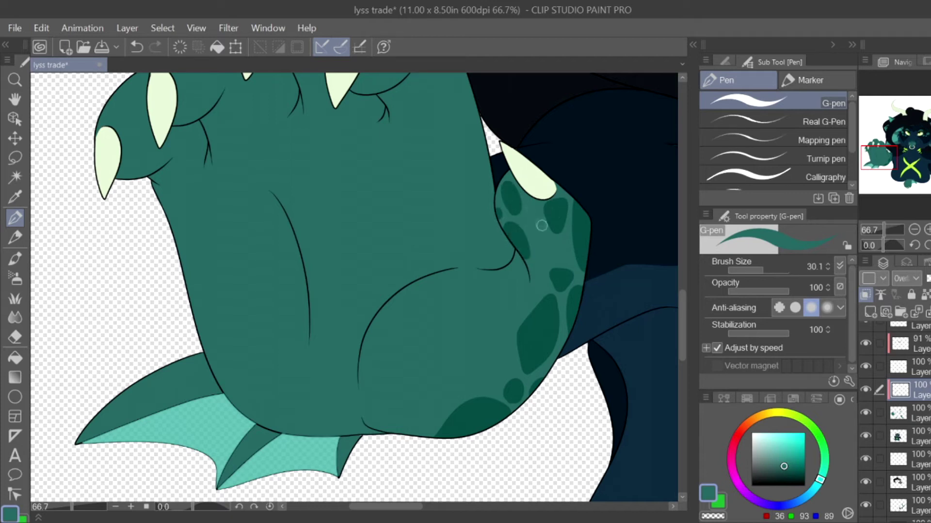
pyautogui.hotkey('ctrl', 'z')
pyautogui.moveTo(540, 249)
pyautogui.mouseDown()
pyautogui.moveTo(505, 299)
pyautogui.moveTo(537, 270)
pyautogui.mouseUp()
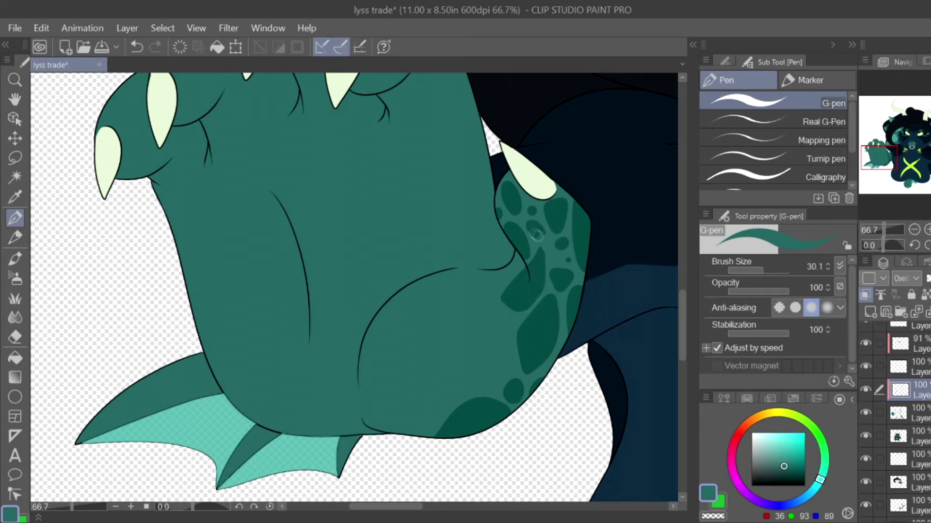
# Step: Outline and fill a large dark spot on the thumb pad, and surround it with smaller spots
pyautogui.scroll(3, 552, 274)
pyautogui.scroll(-3, 553, 274)
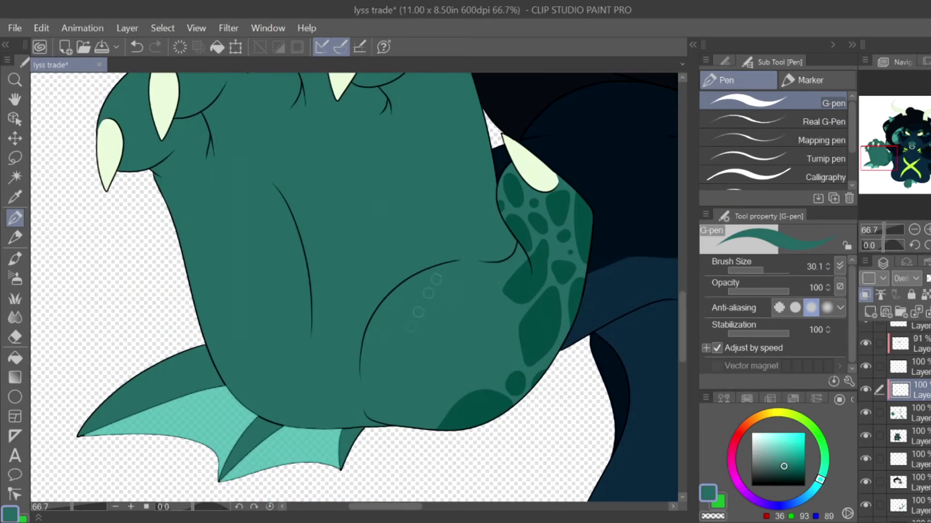
pyautogui.moveTo(458, 265)
pyautogui.mouseDown()
pyautogui.moveTo(432, 357)
pyautogui.moveTo(461, 266)
pyautogui.mouseUp()
pyautogui.click(15, 358)
pyautogui.click(416, 310)
pyautogui.press('p')
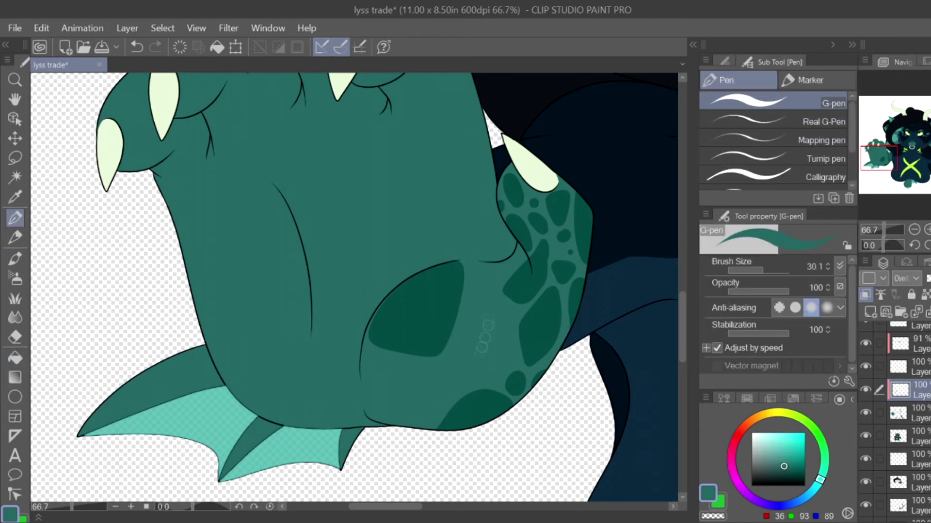
pyautogui.moveTo(484, 338)
pyautogui.mouseDown()
pyautogui.moveTo(497, 362)
pyautogui.moveTo(453, 343)
pyautogui.moveTo(490, 355)
pyautogui.moveTo(472, 328)
pyautogui.moveTo(475, 365)
pyautogui.mouseUp()
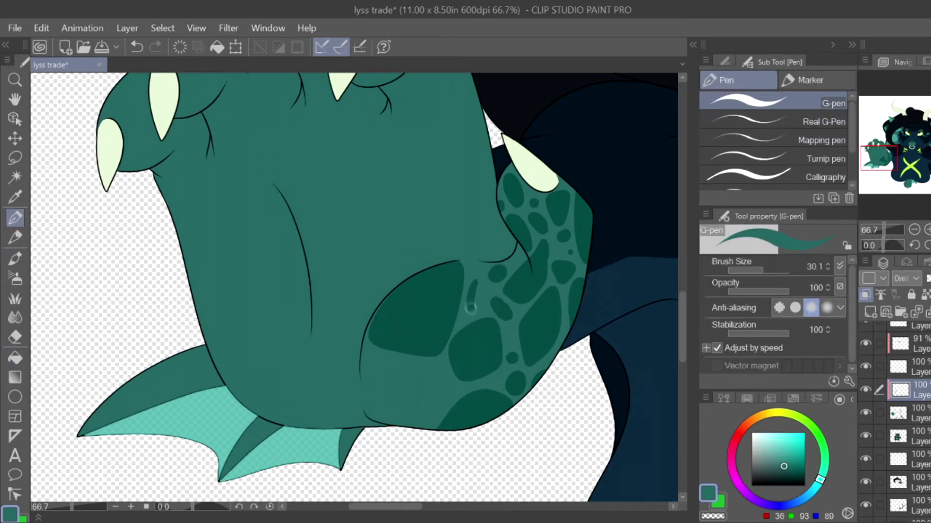
pyautogui.moveTo(473, 269); pyautogui.dragTo(492, 296)
# Step: Outline four large spots across the middle of the palm and paint a solid one at its lower edge
pyautogui.moveTo(244, 221); pyautogui.dragTo(262, 248)
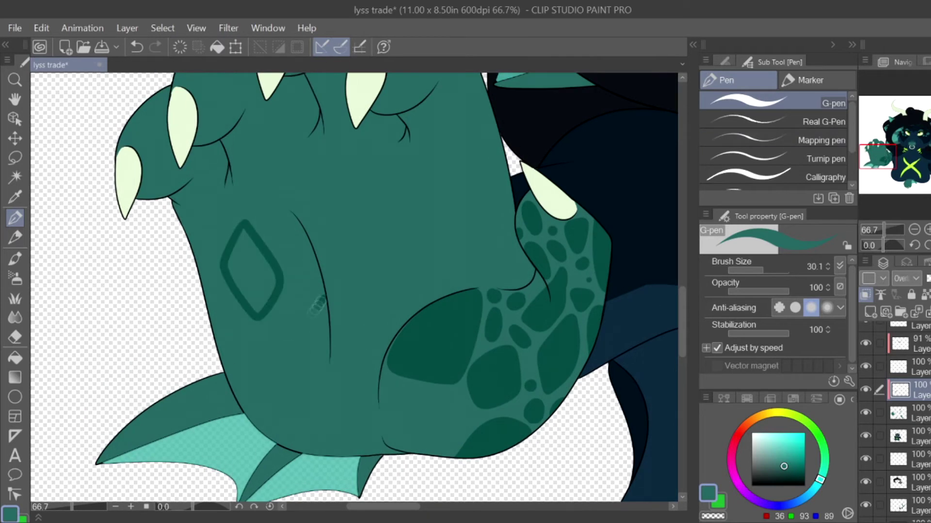
pyautogui.moveTo(321, 302); pyautogui.dragTo(324, 301)
pyautogui.moveTo(446, 158)
pyautogui.mouseDown()
pyautogui.moveTo(414, 264)
pyautogui.moveTo(449, 158)
pyautogui.mouseUp()
pyautogui.moveTo(401, 294)
pyautogui.mouseDown()
pyautogui.moveTo(361, 256)
pyautogui.moveTo(400, 297)
pyautogui.mouseUp()
pyautogui.moveTo(322, 453); pyautogui.dragTo(326, 457)
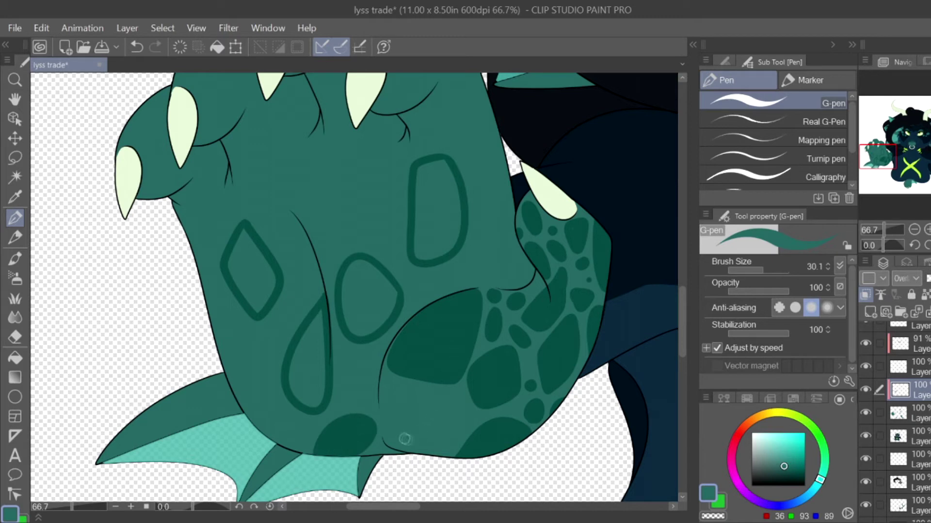
# Step: Outline additional scale spots on the lower thumb pad, beside the thumb base and across the lower palm, adding small solid ones between them
pyautogui.moveTo(451, 402)
pyautogui.mouseDown()
pyautogui.moveTo(426, 426)
pyautogui.moveTo(451, 403)
pyautogui.mouseUp()
pyautogui.moveTo(386, 383)
pyautogui.mouseDown()
pyautogui.moveTo(395, 438)
pyautogui.moveTo(406, 387)
pyautogui.mouseUp()
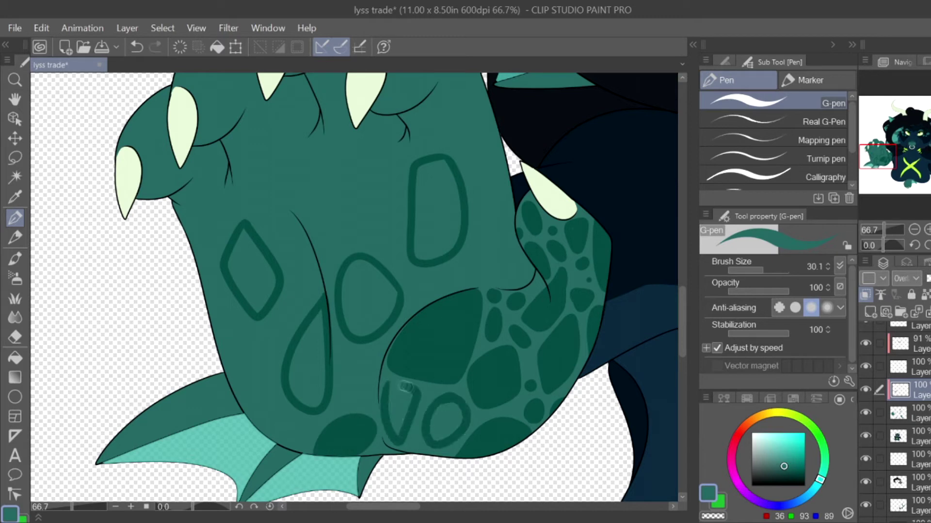
pyautogui.moveTo(343, 374); pyautogui.dragTo(378, 351)
pyautogui.moveTo(251, 430); pyautogui.dragTo(282, 425)
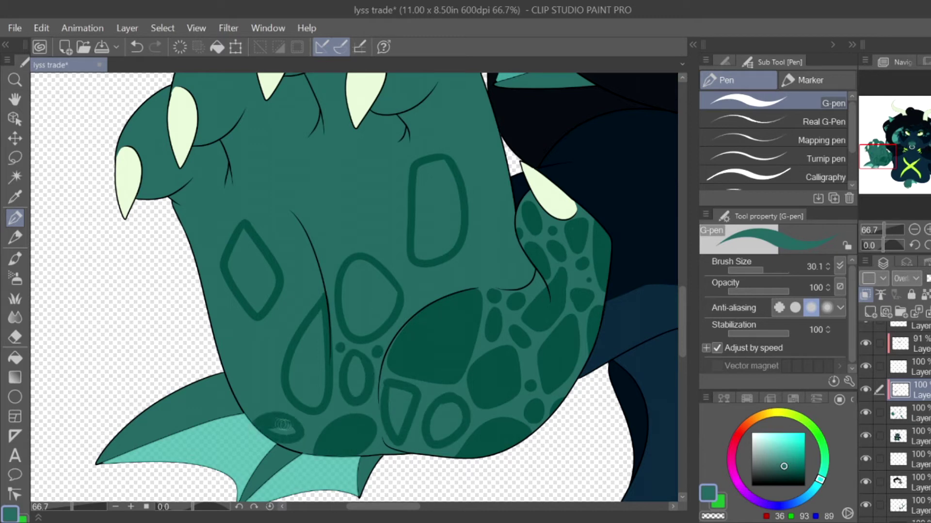
pyautogui.moveTo(442, 281); pyautogui.dragTo(436, 280)
pyautogui.moveTo(497, 204)
pyautogui.mouseDown()
pyautogui.moveTo(531, 269)
pyautogui.moveTo(509, 198)
pyautogui.mouseUp()
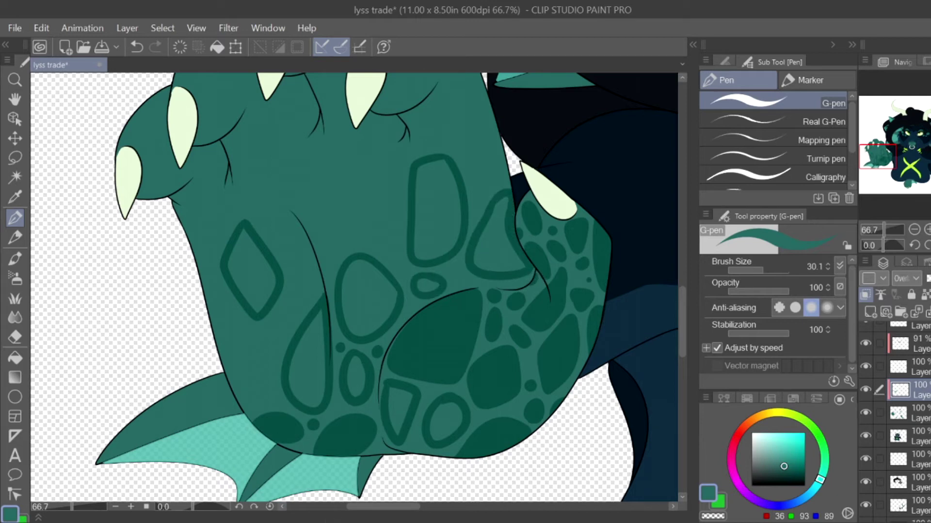
# Step: Fill the outlined spots on the palm and thumb pad with dark teal using the Fill tool that refers to other layers
pyautogui.press('g')
pyautogui.click(436, 208)
pyautogui.click(368, 295)
pyautogui.click(446, 422)
pyautogui.click(400, 412)
pyautogui.click(499, 233)
pyautogui.click(429, 286)
pyautogui.click(252, 271)
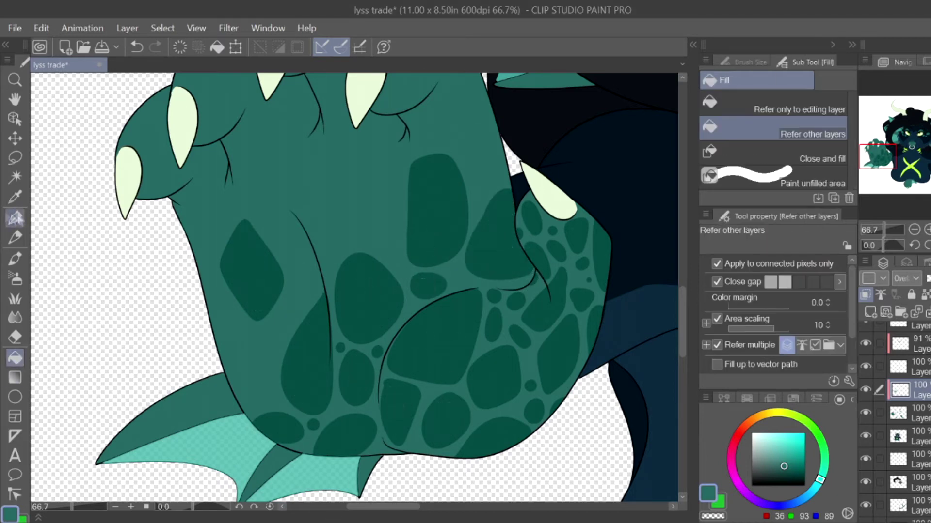
# Step: Paint dark scale spots with the G-pen along the palm's outer edge, around the diamond spot and across the long palm crease
pyautogui.press('p')
pyautogui.moveTo(213, 311)
pyautogui.mouseDown()
pyautogui.moveTo(238, 389)
pyautogui.moveTo(235, 358)
pyautogui.mouseUp()
pyautogui.moveTo(273, 315); pyautogui.dragTo(271, 352)
pyautogui.moveTo(303, 291)
pyautogui.mouseDown()
pyautogui.moveTo(315, 265)
pyautogui.moveTo(305, 256)
pyautogui.moveTo(309, 273)
pyautogui.mouseUp()
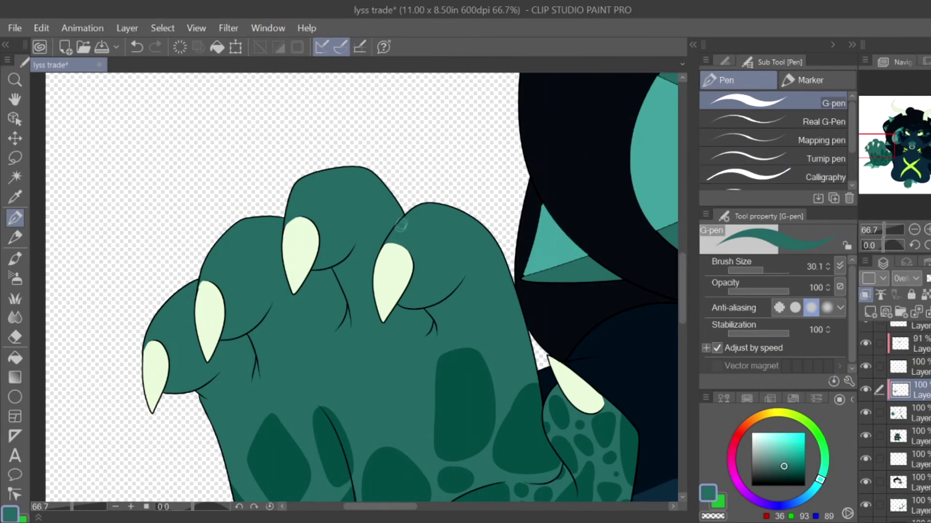
# Step: Paint dark scale spots of varying sizes around the claw on the tip of the finger nearest the thumb
pyautogui.moveTo(393, 234)
pyautogui.mouseDown()
pyautogui.moveTo(419, 213)
pyautogui.moveTo(403, 234)
pyautogui.moveTo(455, 213)
pyautogui.moveTo(445, 236)
pyautogui.moveTo(452, 258)
pyautogui.moveTo(442, 242)
pyautogui.mouseUp()
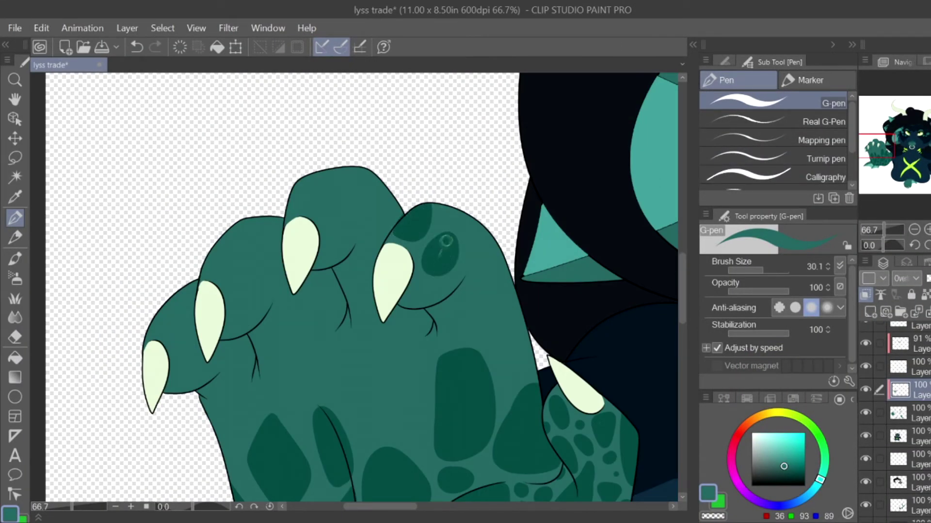
pyautogui.moveTo(449, 209); pyautogui.dragTo(467, 215)
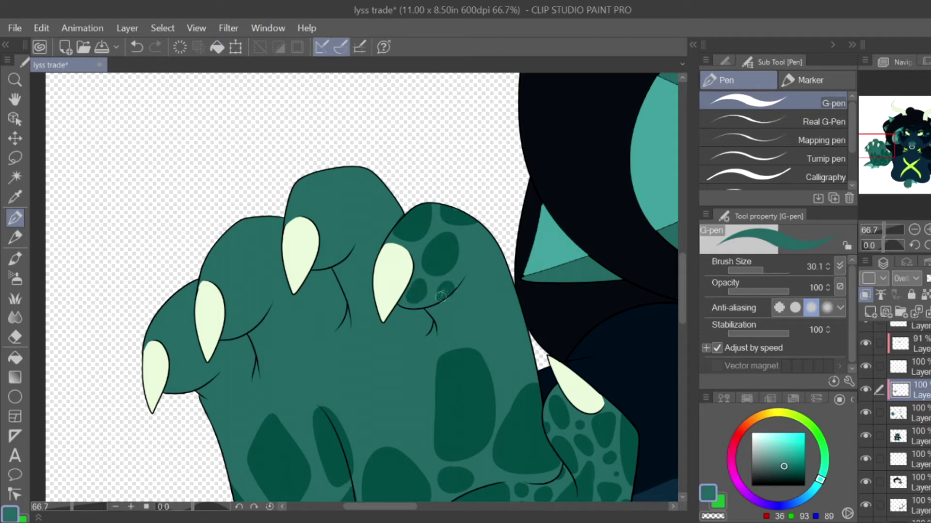
pyautogui.moveTo(444, 283); pyautogui.dragTo(446, 291)
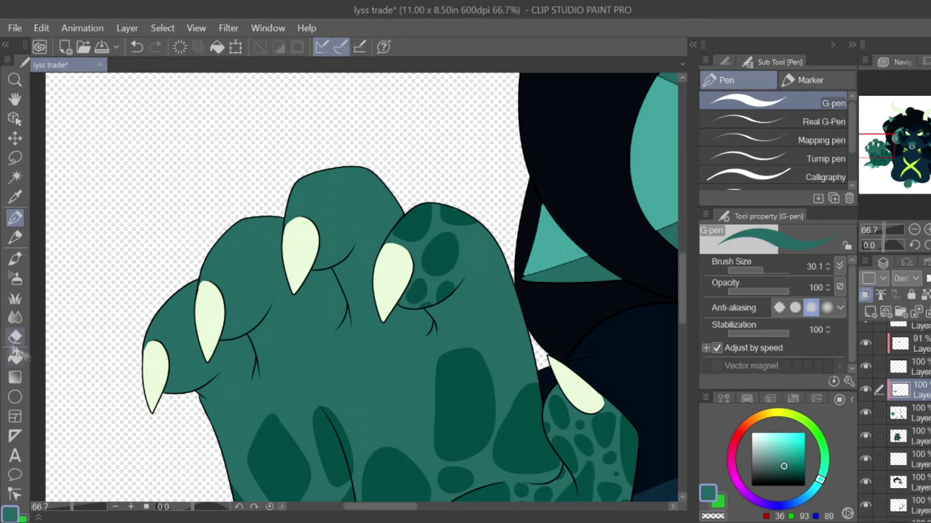
# Step: Continue the dark scale spots down the side of the finger nearest the thumb to the upper palm
pyautogui.scroll(3, 445, 286)
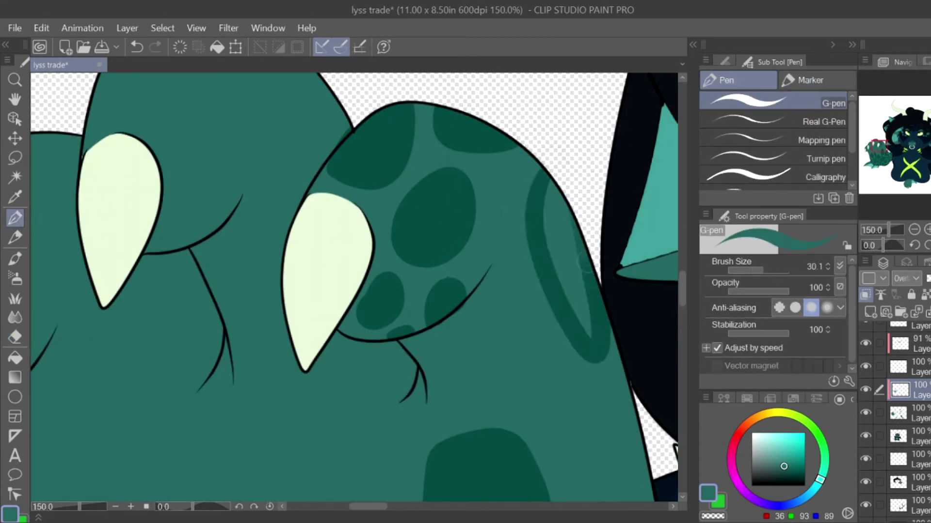
pyautogui.scroll(-1, 542, 223)
pyautogui.moveTo(472, 307)
pyautogui.mouseDown()
pyautogui.moveTo(510, 320)
pyautogui.moveTo(478, 347)
pyautogui.moveTo(491, 331)
pyautogui.moveTo(450, 303)
pyautogui.moveTo(471, 300)
pyautogui.mouseUp()
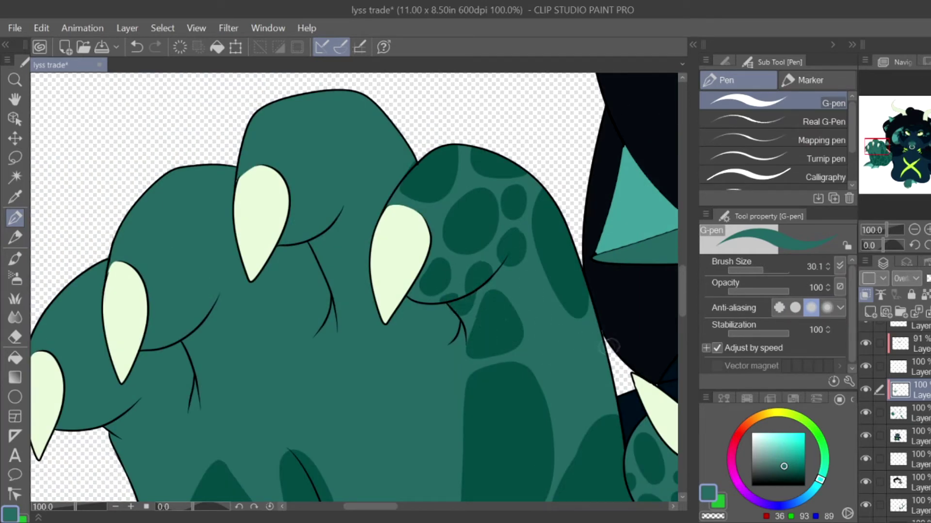
pyautogui.moveTo(611, 346)
pyautogui.mouseDown()
pyautogui.moveTo(542, 342)
pyautogui.moveTo(584, 339)
pyautogui.moveTo(592, 382)
pyautogui.moveTo(568, 354)
pyautogui.moveTo(574, 339)
pyautogui.moveTo(591, 389)
pyautogui.mouseUp()
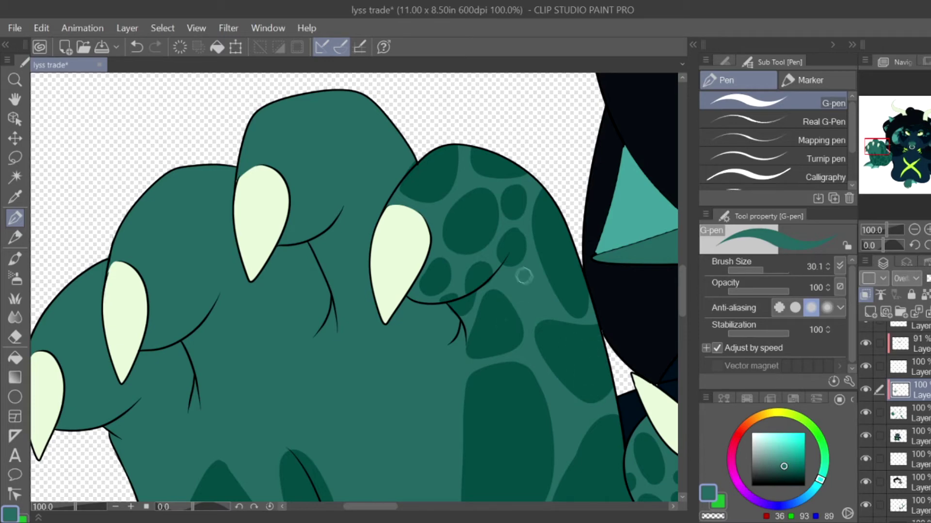
pyautogui.moveTo(523, 276); pyautogui.dragTo(503, 278)
pyautogui.scroll(-3, 354, 286)
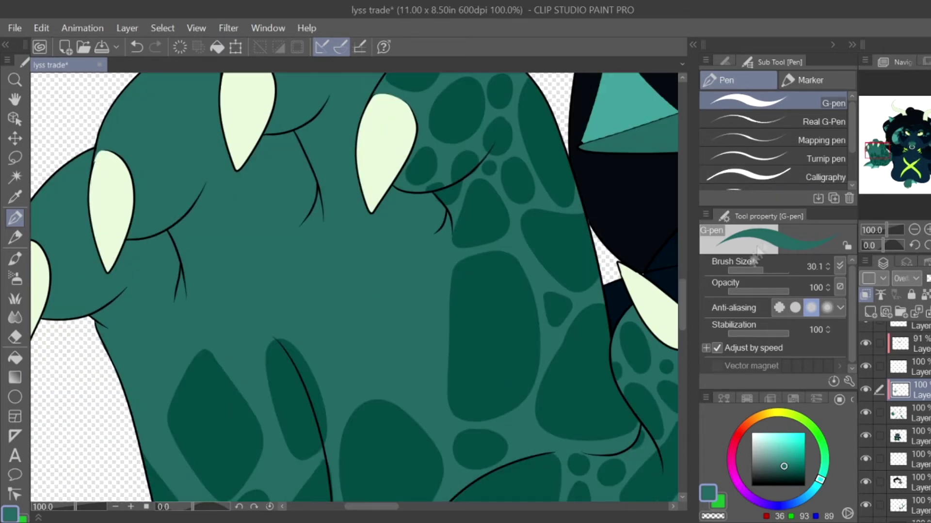
# Step: Lower the spot layer's opacity to 69% and cover the tallest finger with dark scale spots
pyautogui.scroll(-8, 354, 286)
pyautogui.scroll(10, 349, 291)
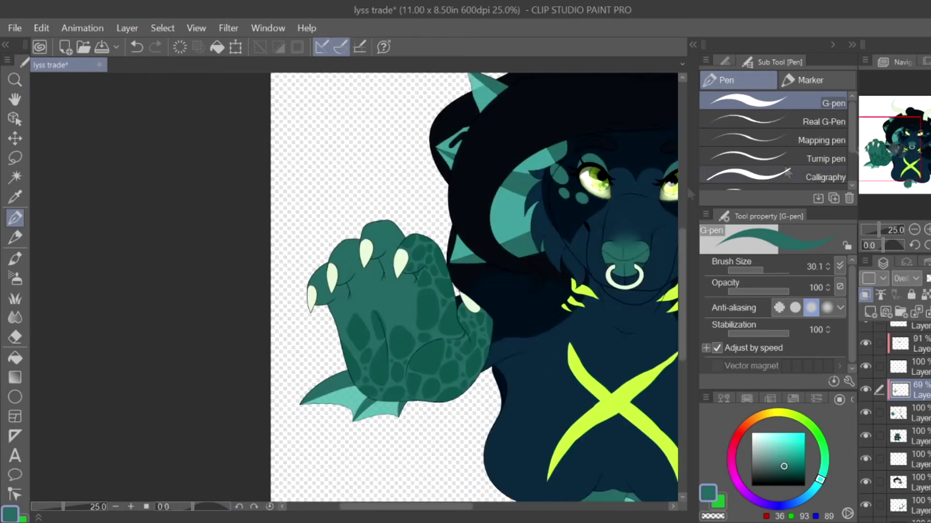
pyautogui.moveTo(368, 243)
pyautogui.mouseDown()
pyautogui.moveTo(387, 218)
pyautogui.moveTo(370, 237)
pyautogui.mouseUp()
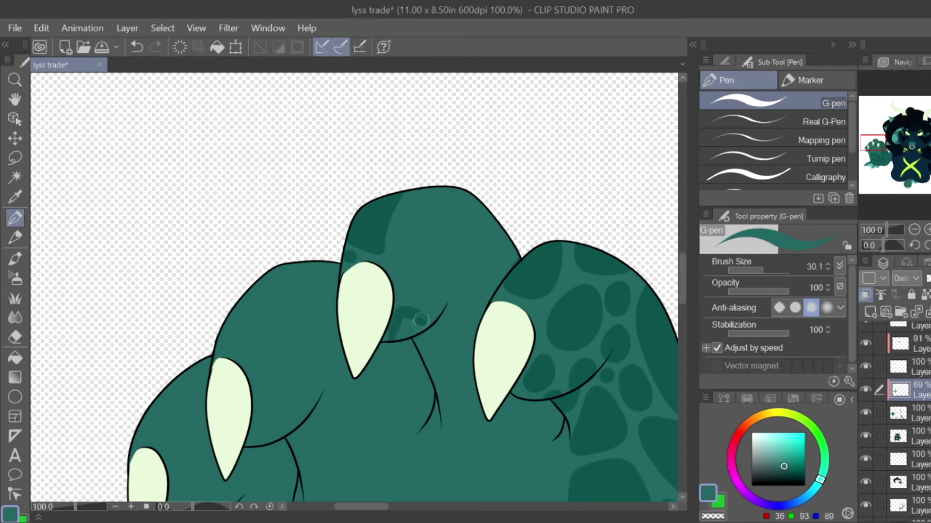
pyautogui.moveTo(409, 315); pyautogui.dragTo(404, 324)
pyautogui.moveTo(410, 219)
pyautogui.mouseDown()
pyautogui.moveTo(430, 269)
pyautogui.moveTo(413, 261)
pyautogui.moveTo(442, 289)
pyautogui.mouseUp()
pyautogui.moveTo(432, 188)
pyautogui.mouseDown()
pyautogui.moveTo(475, 206)
pyautogui.moveTo(414, 196)
pyautogui.mouseUp()
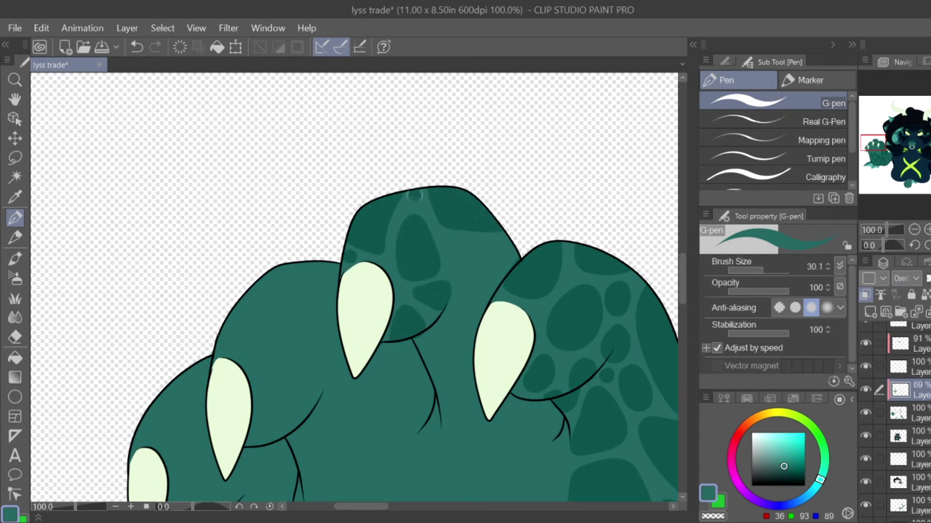
pyautogui.moveTo(456, 243); pyautogui.dragTo(470, 281)
pyautogui.moveTo(499, 242); pyautogui.dragTo(518, 266)
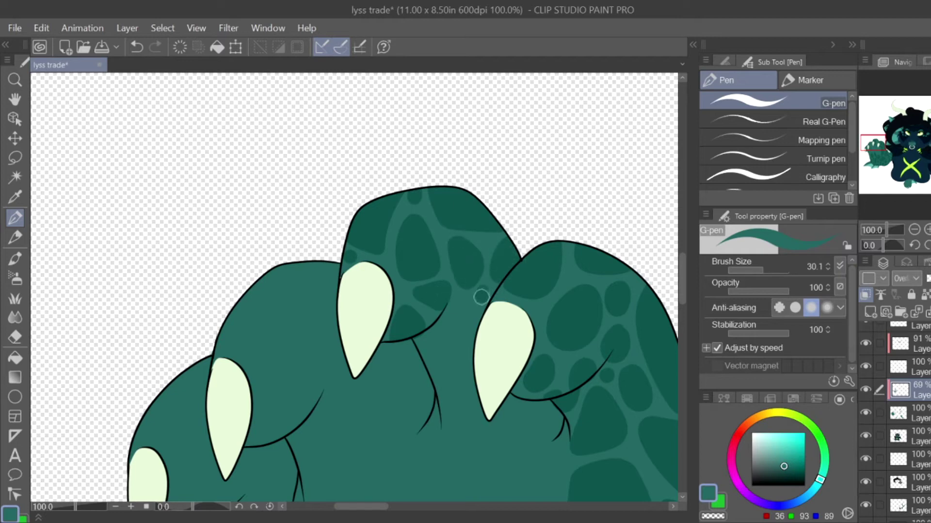
pyautogui.moveTo(438, 339)
pyautogui.mouseDown()
pyautogui.moveTo(450, 383)
pyautogui.moveTo(436, 329)
pyautogui.moveTo(450, 349)
pyautogui.mouseUp()
# Step: Paint dark scale spots across the upper palm below the finger creases and outline a large diamond spot at its centre
pyautogui.scroll(-5, 512, 292)
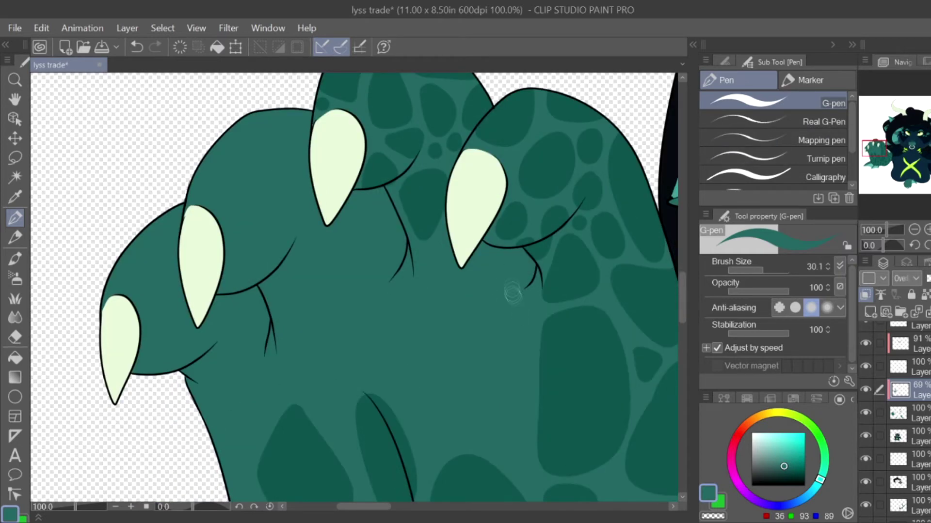
pyautogui.moveTo(512, 292)
pyautogui.mouseDown()
pyautogui.moveTo(515, 248)
pyautogui.moveTo(501, 322)
pyautogui.moveTo(527, 279)
pyautogui.moveTo(512, 265)
pyautogui.moveTo(495, 299)
pyautogui.moveTo(529, 282)
pyautogui.mouseUp()
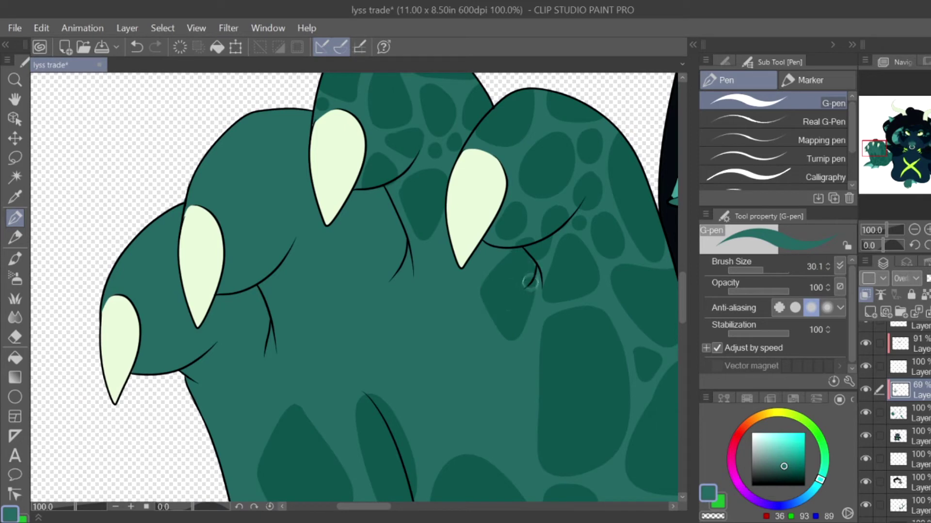
pyautogui.moveTo(485, 388)
pyautogui.mouseDown()
pyautogui.moveTo(517, 443)
pyautogui.moveTo(505, 421)
pyautogui.moveTo(515, 461)
pyautogui.moveTo(501, 403)
pyautogui.moveTo(519, 424)
pyautogui.mouseUp()
pyautogui.scroll(-4, 514, 366)
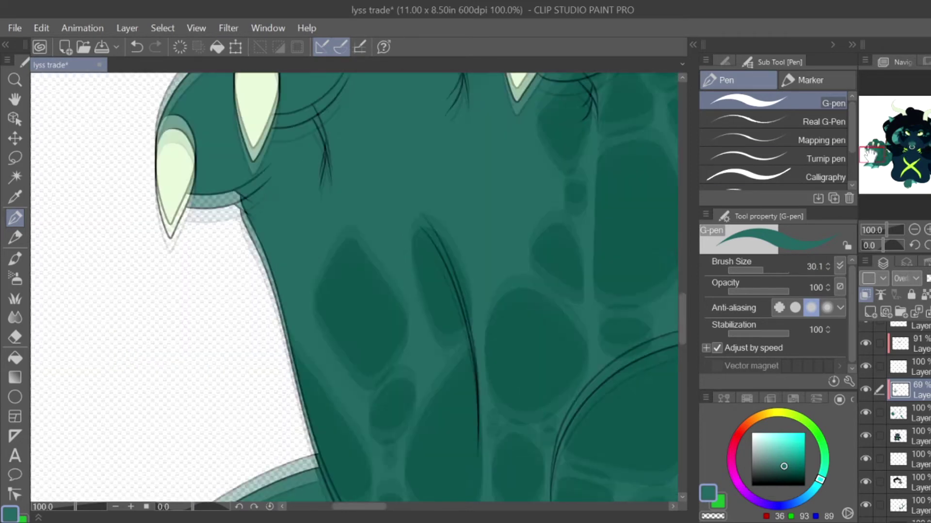
pyautogui.moveTo(276, 296)
pyautogui.mouseDown()
pyautogui.moveTo(262, 281)
pyautogui.moveTo(265, 402)
pyautogui.moveTo(269, 335)
pyautogui.moveTo(310, 262)
pyautogui.moveTo(335, 293)
pyautogui.moveTo(340, 281)
pyautogui.mouseUp()
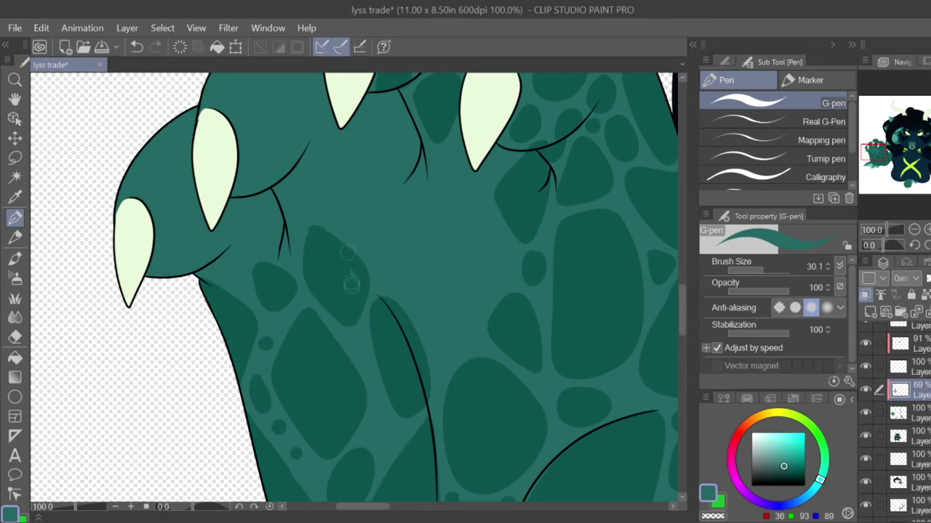
pyautogui.scroll(-2, 492, 291)
pyautogui.moveTo(446, 278)
pyautogui.mouseDown()
pyautogui.moveTo(497, 278)
pyautogui.moveTo(453, 264)
pyautogui.moveTo(449, 271)
pyautogui.mouseUp()
# Step: Paint scale spots on the finger beside the outermost one and fill the large diamond outline in the palm
pyautogui.moveTo(444, 198)
pyautogui.mouseDown()
pyautogui.moveTo(435, 270)
pyautogui.moveTo(402, 217)
pyautogui.mouseUp()
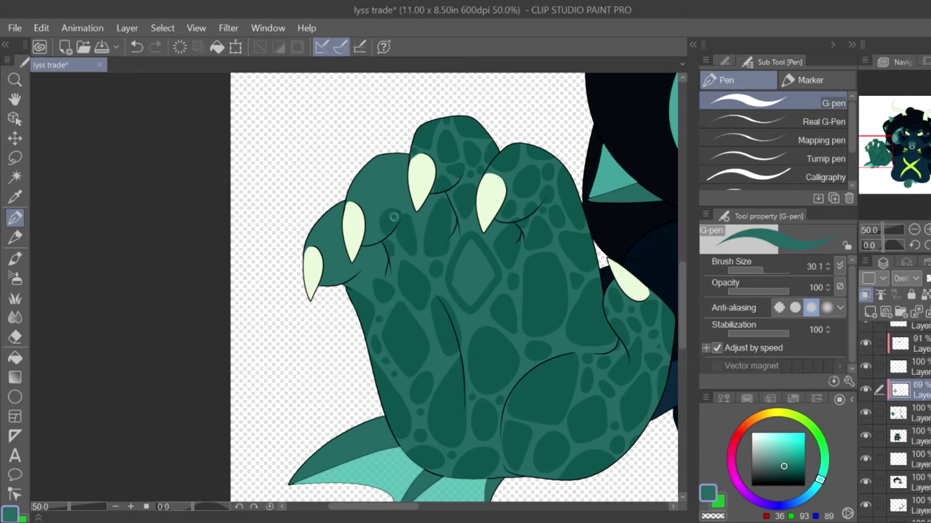
pyautogui.moveTo(361, 192); pyautogui.dragTo(385, 156)
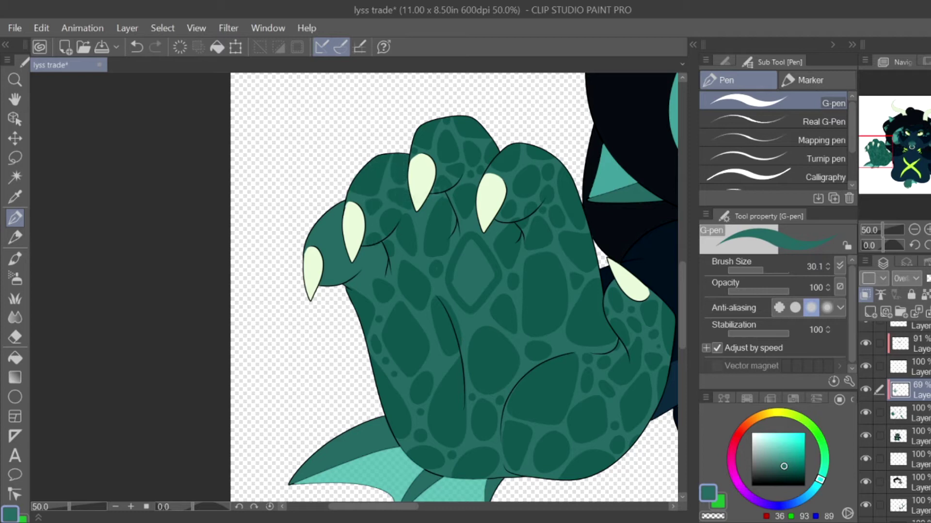
pyautogui.press('g')
pyautogui.click(457, 265)
# Step: Cover the outermost finger with dark scale spots, continuing across its crease at the base
pyautogui.press('p')
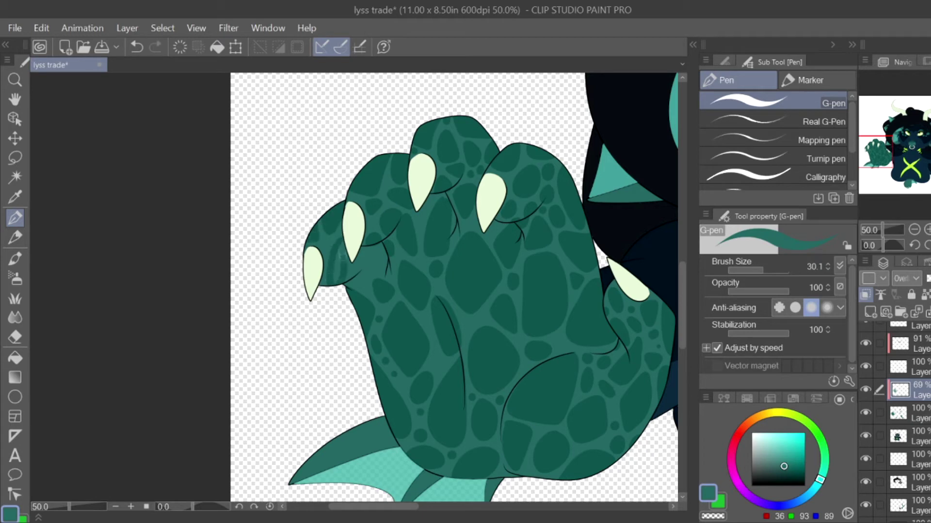
pyautogui.press('e')
pyautogui.scroll(2, 360, 267)
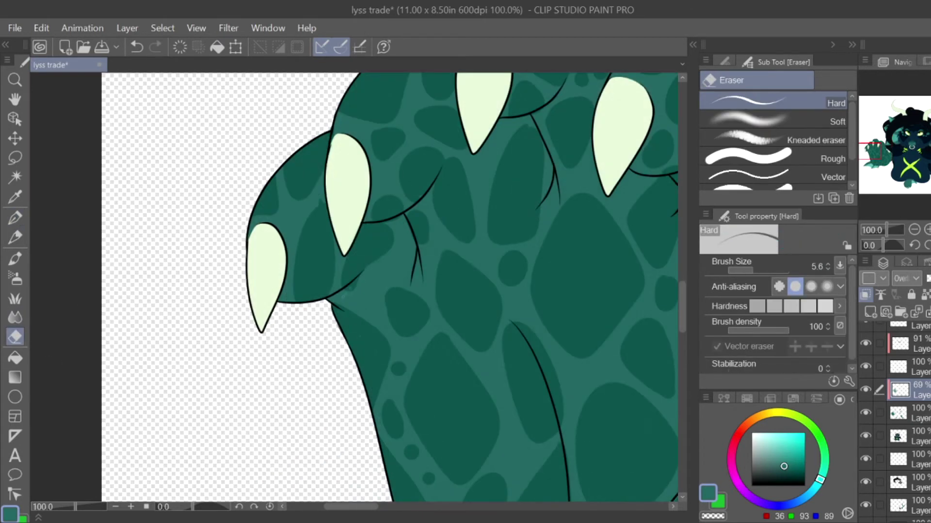
pyautogui.press('p')
pyautogui.scroll(-5, 371, 288)
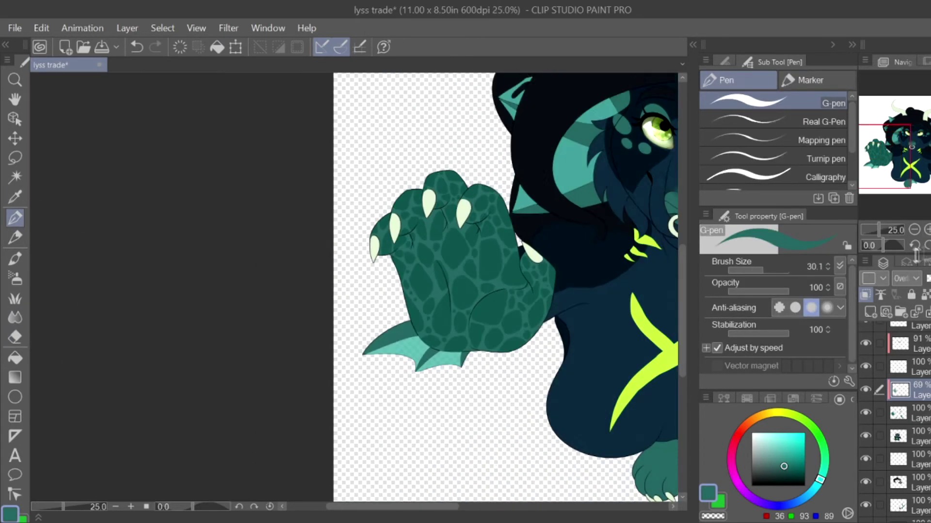
# Step: Paint small dark scale spots on the three darker rays of the webbed fin below the raised paw
pyautogui.scroll(5, 383, 271)
pyautogui.moveTo(339, 291)
pyautogui.mouseDown()
pyautogui.moveTo(395, 269)
pyautogui.moveTo(382, 257)
pyautogui.mouseUp()
pyautogui.moveTo(388, 313)
pyautogui.mouseDown()
pyautogui.moveTo(415, 290)
pyautogui.moveTo(408, 277)
pyautogui.moveTo(425, 302)
pyautogui.mouseUp()
pyautogui.moveTo(350, 316); pyautogui.dragTo(333, 354)
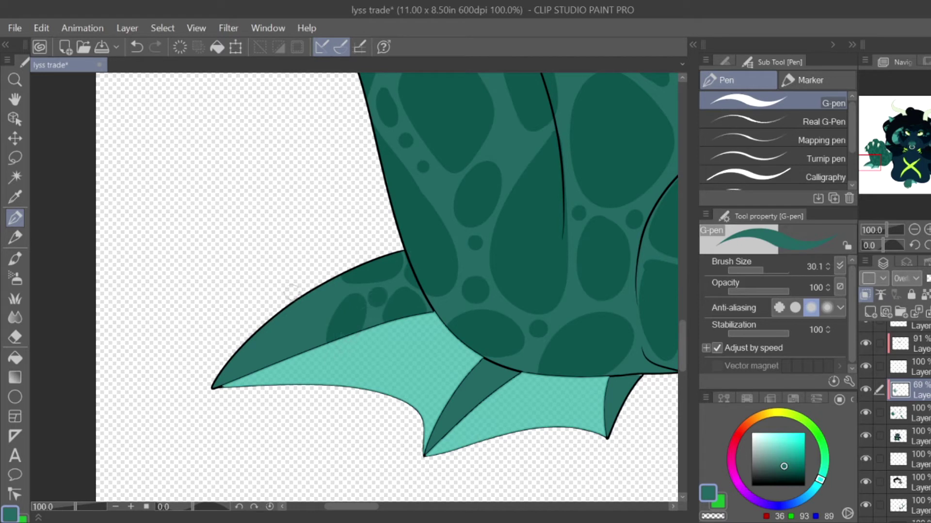
pyautogui.moveTo(313, 307)
pyautogui.mouseDown()
pyautogui.moveTo(305, 338)
pyautogui.moveTo(316, 313)
pyautogui.moveTo(242, 333)
pyautogui.moveTo(283, 313)
pyautogui.mouseUp()
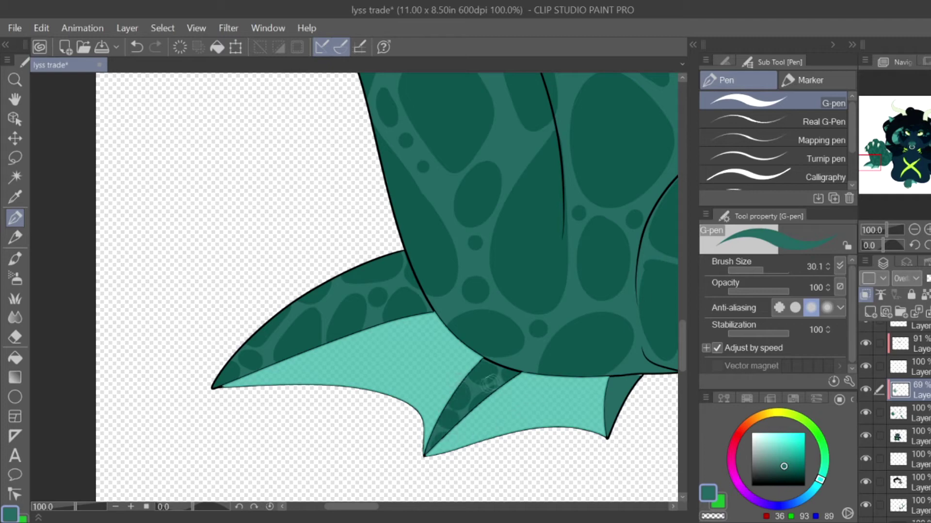
pyautogui.scroll(-4, 514, 394)
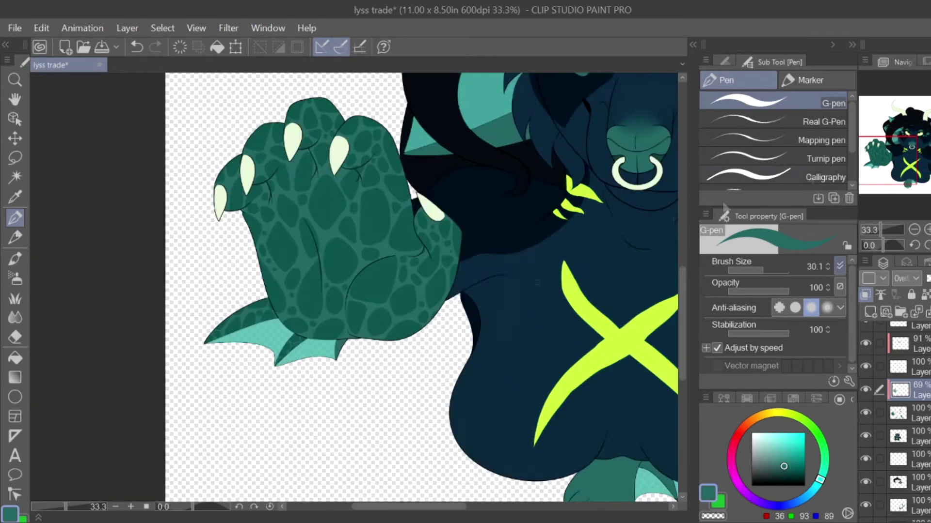
pyautogui.scroll(5, 513, 393)
pyautogui.moveTo(361, 334)
pyautogui.mouseDown()
pyautogui.moveTo(339, 359)
pyautogui.moveTo(331, 397)
pyautogui.mouseUp()
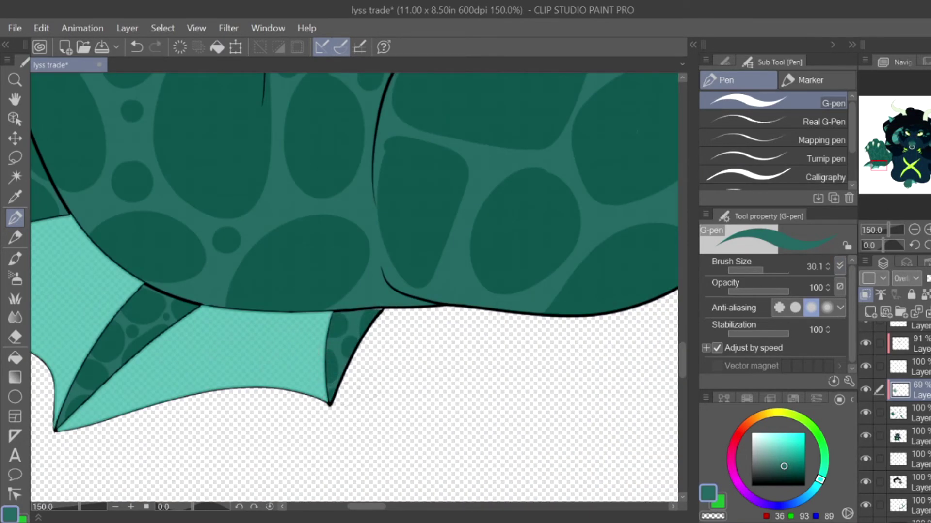
# Step: Paint dark scale spots along the darker teal edge of the pointed fin on top of the head
pyautogui.scroll(-3, 330, 398)
pyautogui.scroll(2, 481, 377)
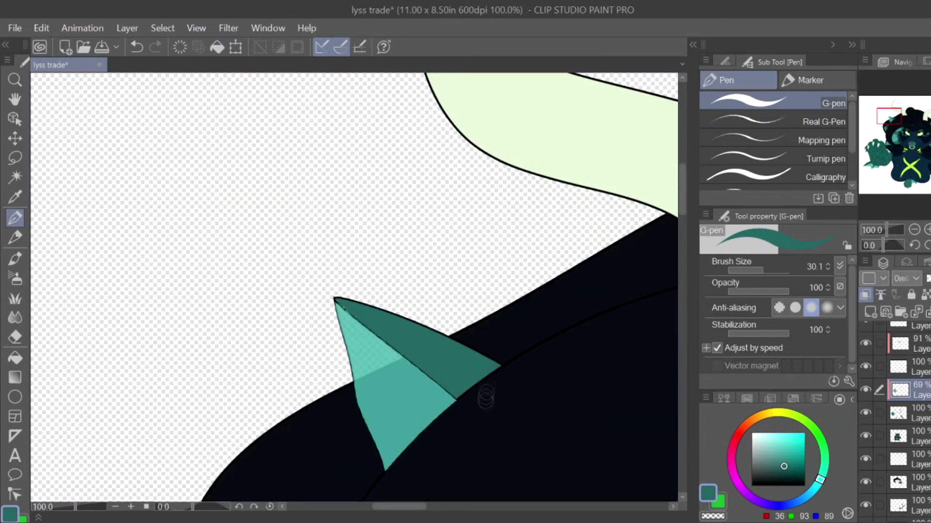
pyautogui.keyDown('ctrl'); pyautogui.keyDown('shift'); pyautogui.click(383, 382); pyautogui.keyUp('shift'); pyautogui.keyUp('ctrl')
pyautogui.scroll(1, 342, 309)
pyautogui.hotkey('alt', ']')
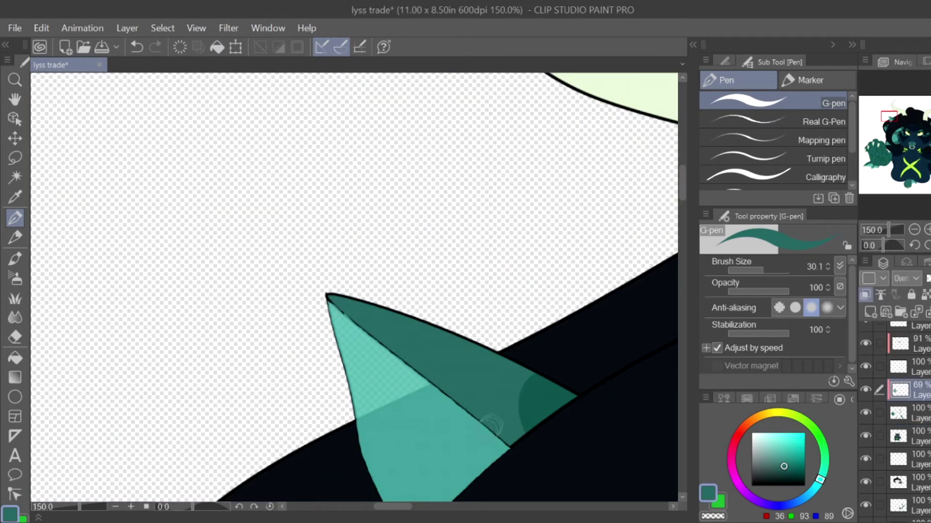
pyautogui.moveTo(489, 417)
pyautogui.mouseDown()
pyautogui.moveTo(507, 383)
pyautogui.moveTo(440, 364)
pyautogui.moveTo(388, 318)
pyautogui.moveTo(349, 308)
pyautogui.mouseUp()
pyautogui.scroll(1, 436, 349)
# Step: Paint dark scale spots on the upper and middle darker bands of the curved teal fin beside the face
pyautogui.scroll(-3, 444, 339)
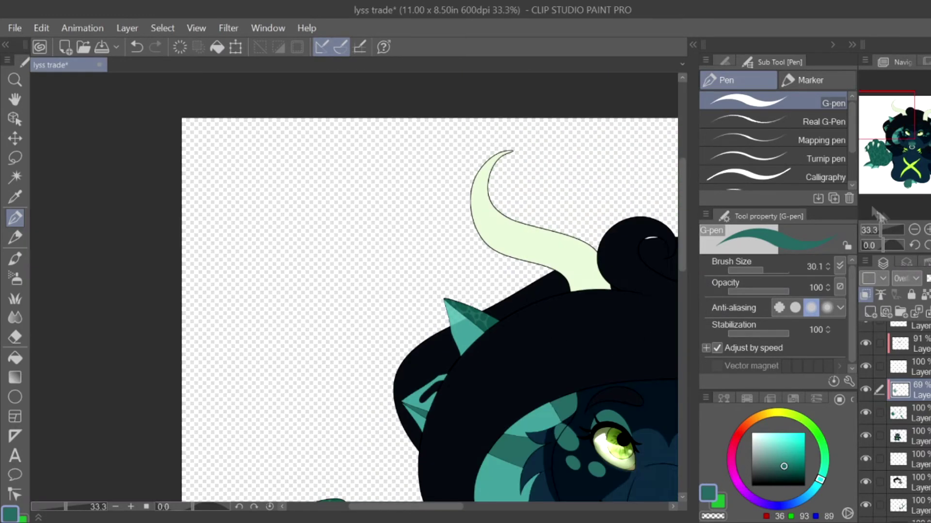
pyautogui.scroll(3, 439, 378)
pyautogui.moveTo(441, 383); pyautogui.dragTo(468, 387)
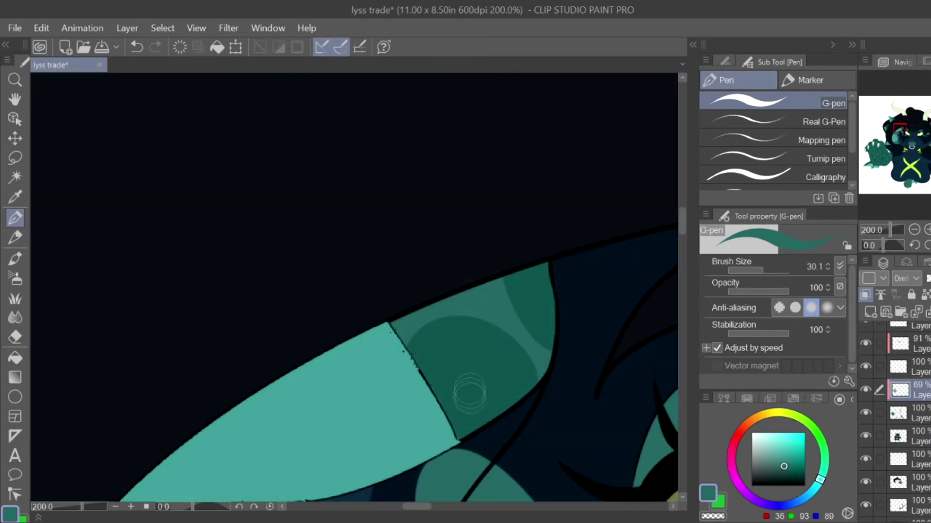
pyautogui.scroll(-2, 465, 388)
pyautogui.moveTo(423, 301); pyautogui.dragTo(444, 268)
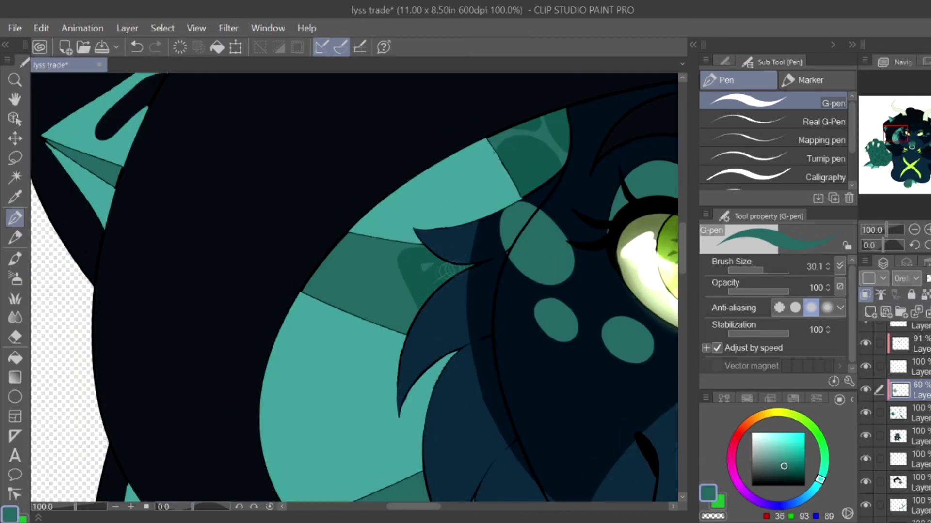
pyautogui.moveTo(338, 293)
pyautogui.mouseDown()
pyautogui.moveTo(373, 306)
pyautogui.moveTo(353, 307)
pyautogui.moveTo(360, 329)
pyautogui.moveTo(378, 245)
pyautogui.moveTo(394, 290)
pyautogui.mouseUp()
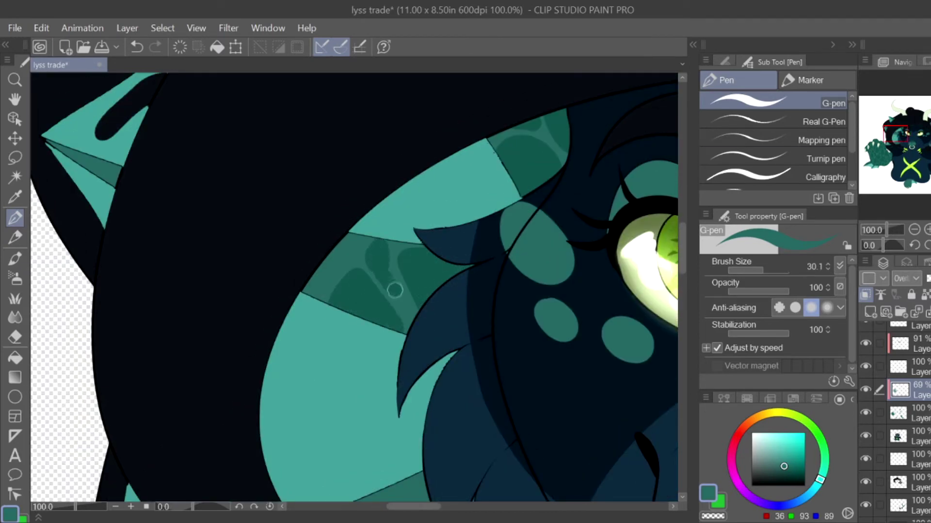
pyautogui.moveTo(360, 212); pyautogui.dragTo(339, 264)
# Step: Add dark scale spots to the small side fin's thin dark ray and the lower dark bands of the fins beneath it
pyautogui.moveTo(104, 158); pyautogui.dragTo(381, 282)
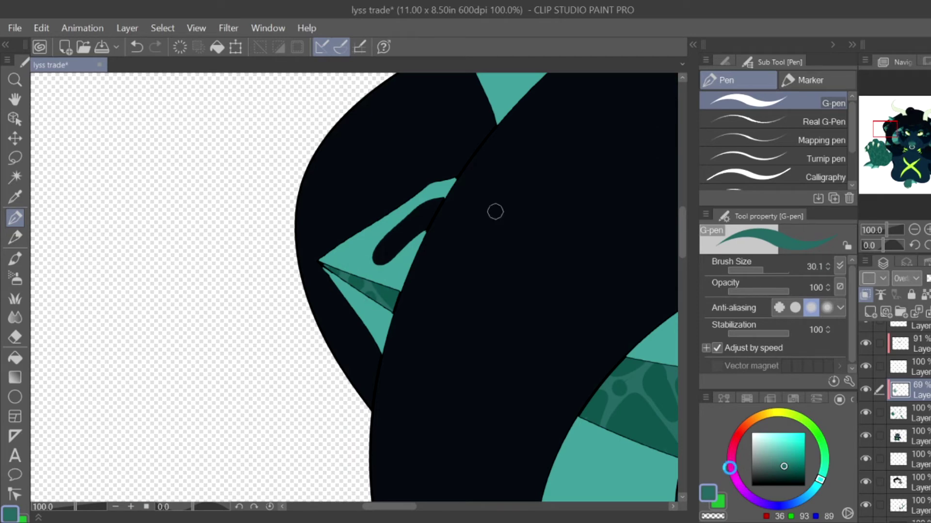
pyautogui.click(895, 145)
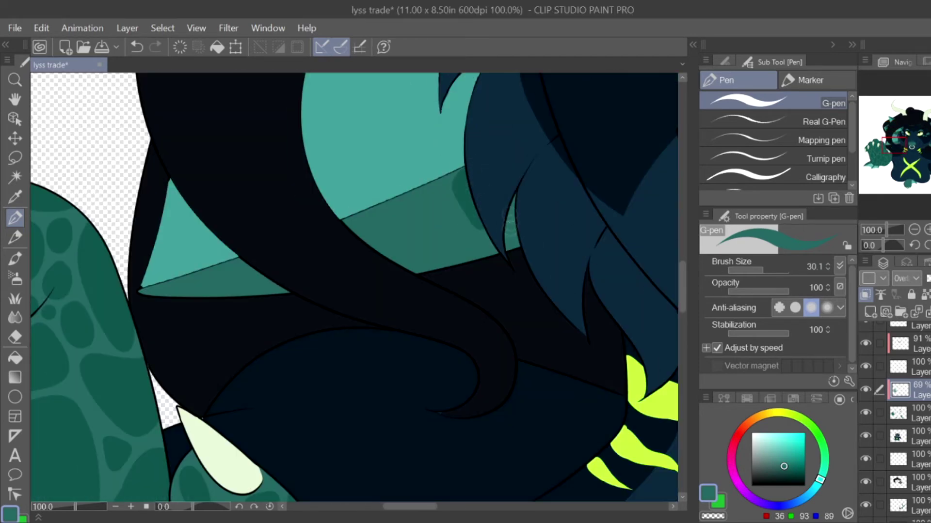
pyautogui.moveTo(513, 218)
pyautogui.mouseDown()
pyautogui.moveTo(496, 262)
pyautogui.moveTo(464, 263)
pyautogui.moveTo(429, 187)
pyautogui.moveTo(454, 218)
pyautogui.mouseUp()
pyautogui.moveTo(369, 264)
pyautogui.mouseDown()
pyautogui.moveTo(405, 236)
pyautogui.moveTo(393, 237)
pyautogui.moveTo(400, 266)
pyautogui.mouseUp()
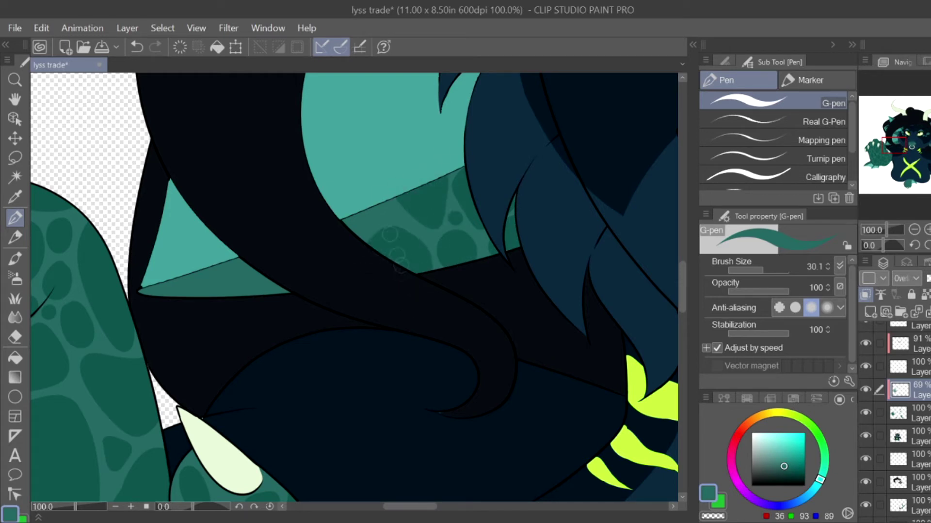
pyautogui.moveTo(357, 196)
pyautogui.mouseDown()
pyautogui.moveTo(316, 255)
pyautogui.moveTo(221, 291)
pyautogui.moveTo(308, 292)
pyautogui.moveTo(202, 259)
pyautogui.moveTo(181, 270)
pyautogui.moveTo(197, 293)
pyautogui.mouseUp()
# Step: Cover the uppermost darker ray of the large webbed ear fin with dark scale spots, from base to tip
pyautogui.scroll(-3, 148, 293)
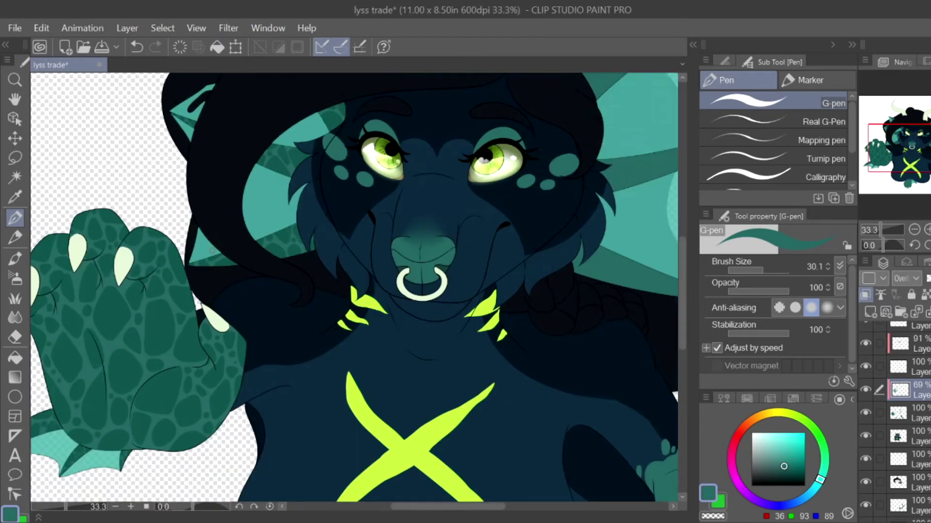
pyautogui.scroll(2, 380, 249)
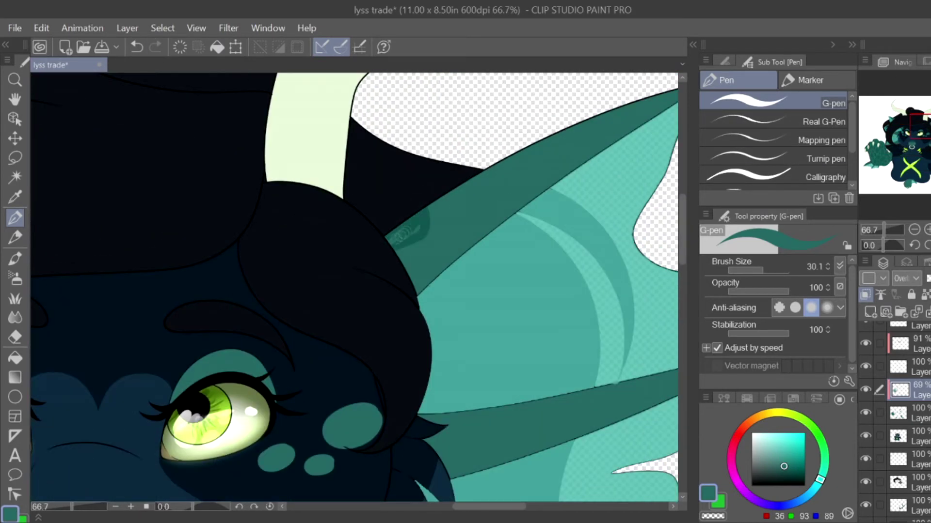
pyautogui.moveTo(406, 264)
pyautogui.mouseDown()
pyautogui.moveTo(434, 269)
pyautogui.moveTo(413, 302)
pyautogui.mouseUp()
pyautogui.moveTo(451, 209)
pyautogui.mouseDown()
pyautogui.moveTo(445, 228)
pyautogui.moveTo(482, 216)
pyautogui.moveTo(463, 226)
pyautogui.moveTo(468, 175)
pyautogui.moveTo(502, 170)
pyautogui.moveTo(506, 207)
pyautogui.moveTo(354, 257)
pyautogui.mouseUp()
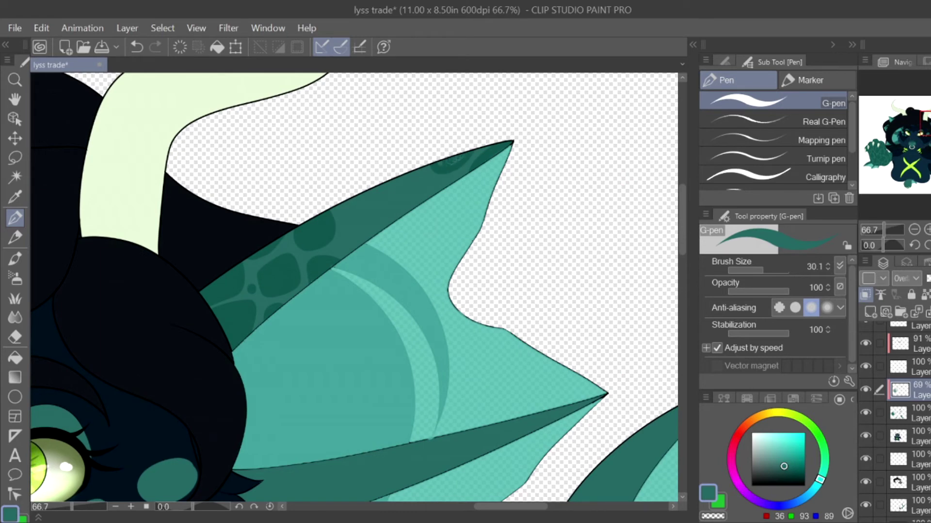
pyautogui.moveTo(418, 183); pyautogui.dragTo(415, 186)
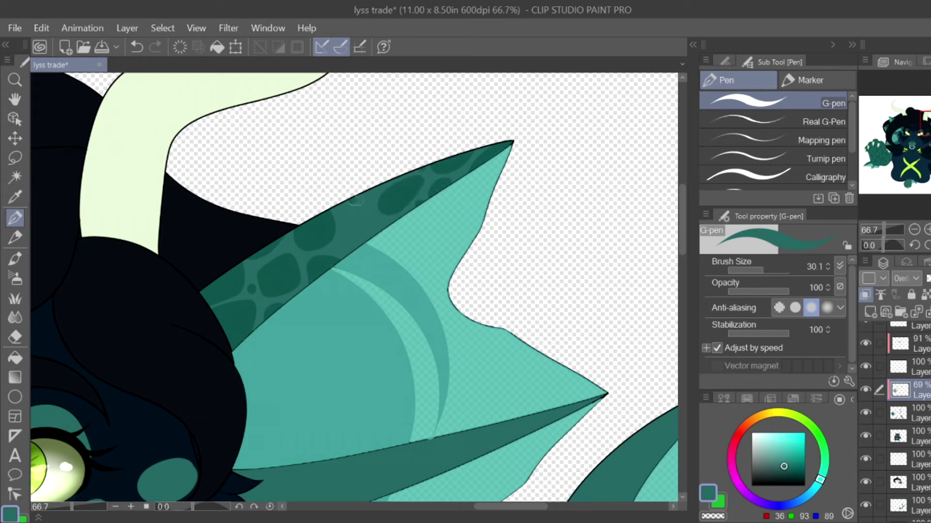
pyautogui.moveTo(347, 236); pyautogui.dragTo(363, 228)
# Step: Fill the middle darker ray of the large webbed ear fin with dark scale spots
pyautogui.moveTo(420, 495); pyautogui.dragTo(392, 365)
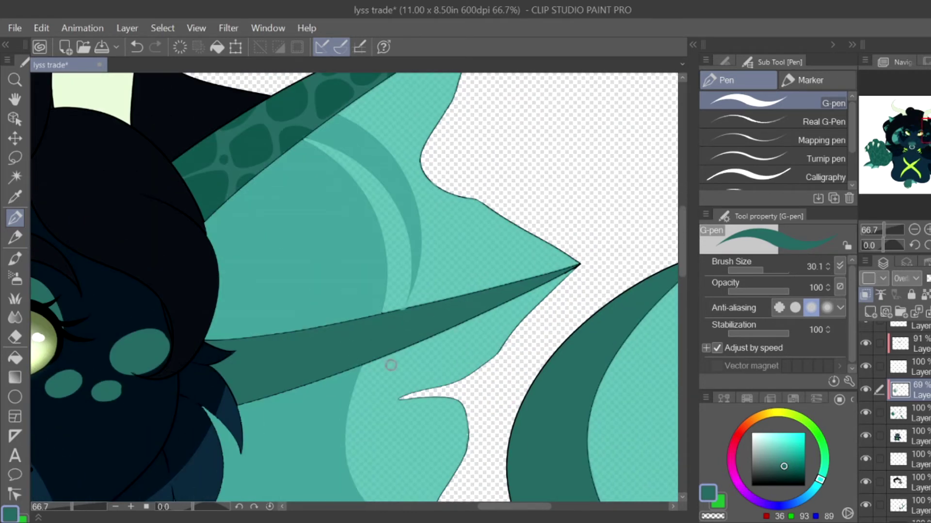
pyautogui.moveTo(228, 388); pyautogui.dragTo(227, 377)
pyautogui.moveTo(264, 353)
pyautogui.mouseDown()
pyautogui.moveTo(297, 350)
pyautogui.moveTo(261, 356)
pyautogui.mouseUp()
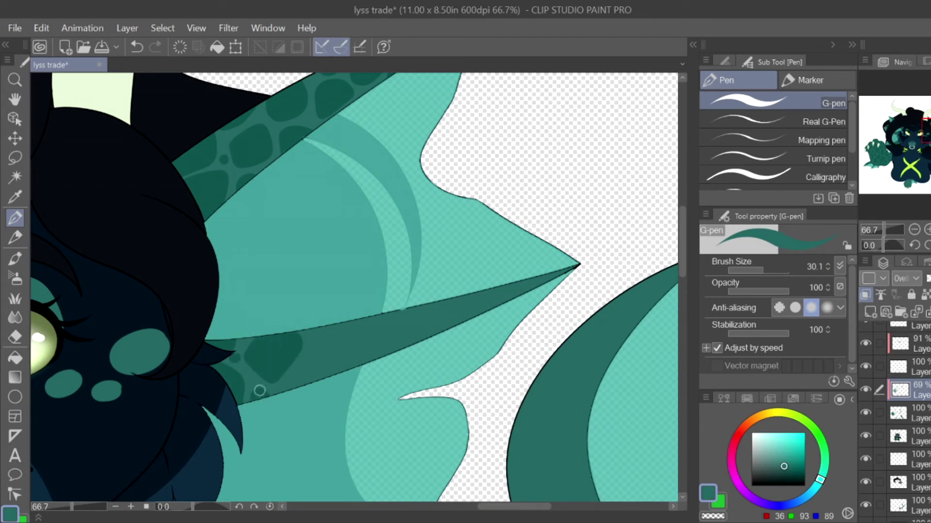
pyautogui.moveTo(259, 390); pyautogui.dragTo(290, 390)
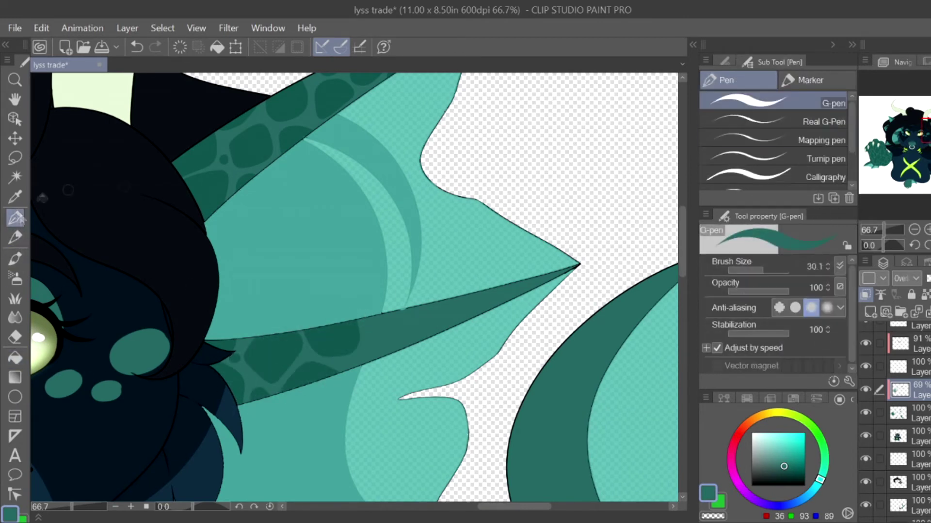
pyautogui.moveTo(372, 321); pyautogui.dragTo(381, 330)
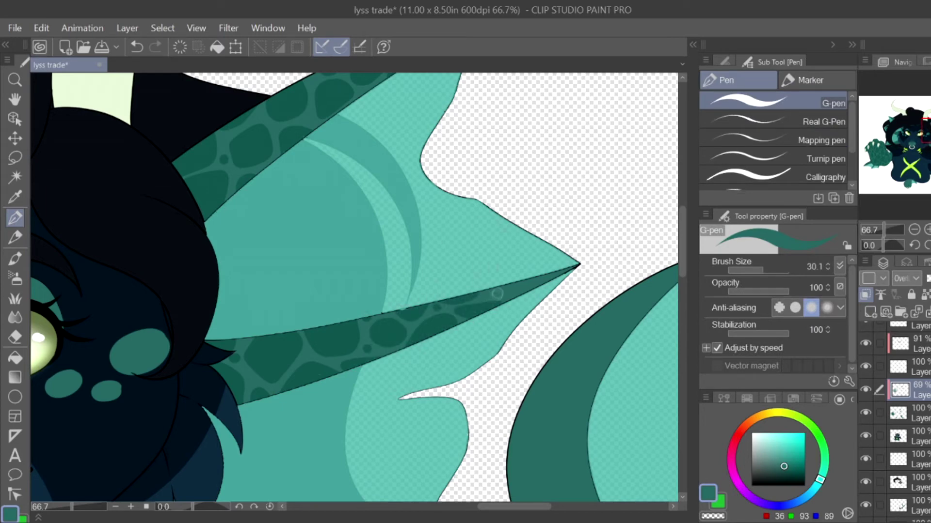
# Step: Paint dark scale spots along the lowest darker ray of the large ear fin, above the braid
pyautogui.moveTo(922, 127); pyautogui.dragTo(919, 142)
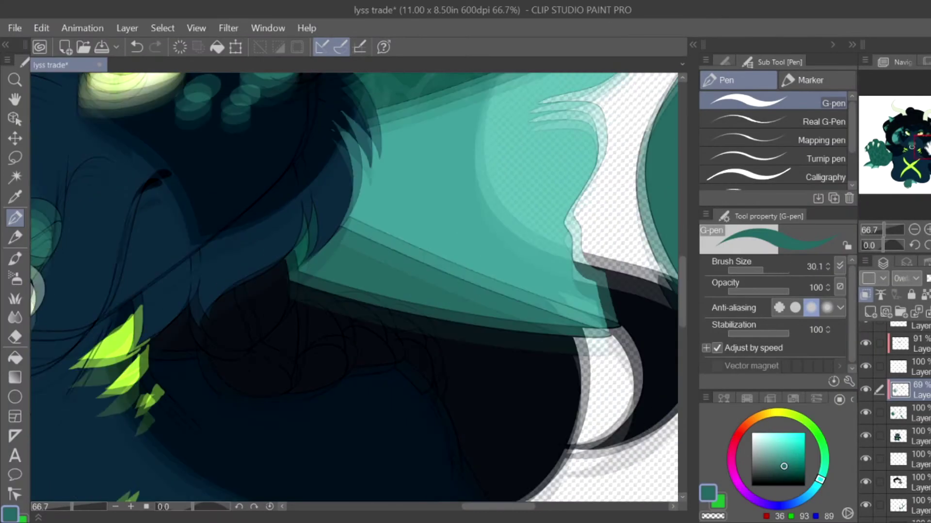
pyautogui.moveTo(349, 266)
pyautogui.mouseDown()
pyautogui.moveTo(386, 304)
pyautogui.moveTo(357, 267)
pyautogui.moveTo(339, 322)
pyautogui.mouseUp()
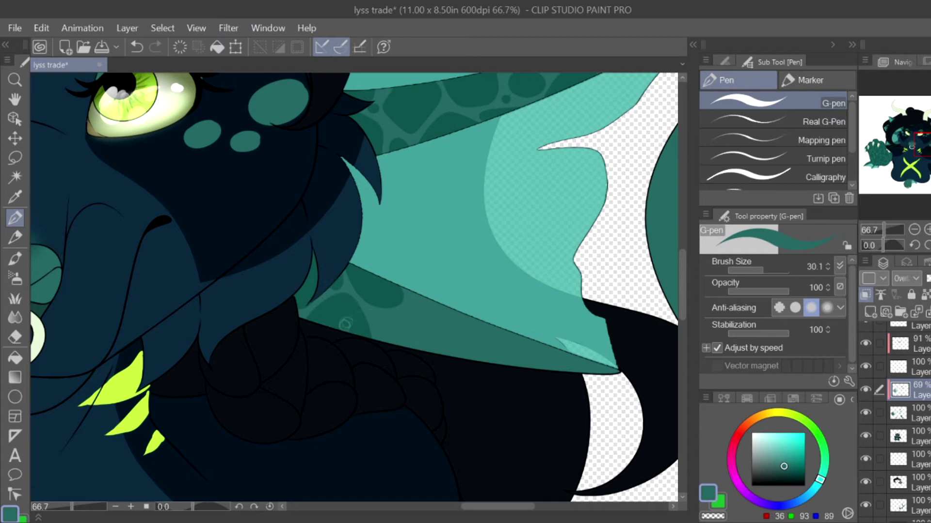
pyautogui.moveTo(414, 349)
pyautogui.mouseDown()
pyautogui.moveTo(398, 337)
pyautogui.moveTo(492, 342)
pyautogui.mouseUp()
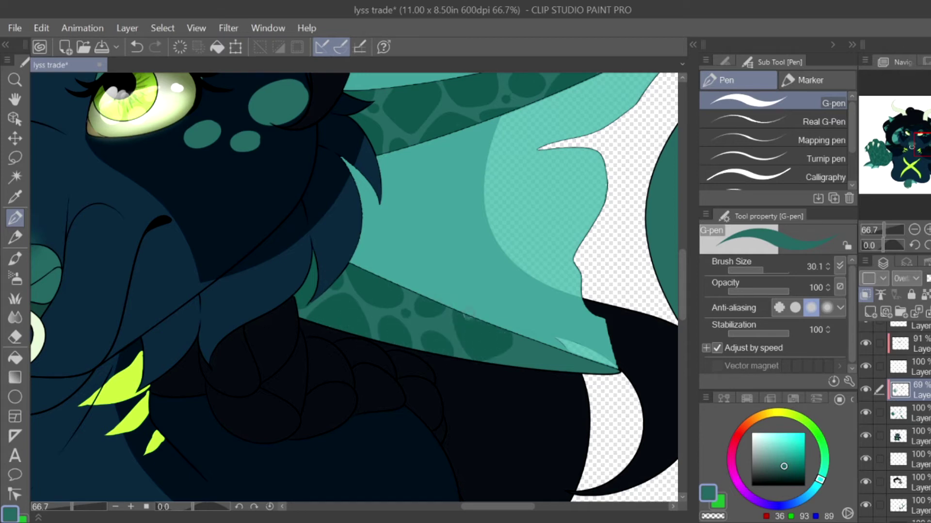
pyautogui.moveTo(509, 373); pyautogui.dragTo(521, 334)
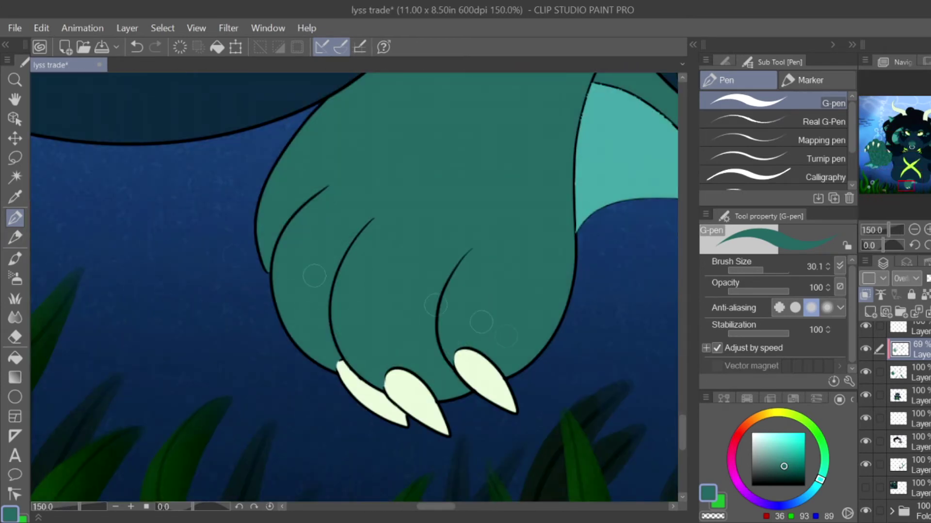
# Step: Paint large and small dark scale spots on the lower paw's toe nearest its webbed fin
pyautogui.moveTo(524, 334); pyautogui.dragTo(538, 359)
pyautogui.moveTo(509, 265)
pyautogui.mouseDown()
pyautogui.moveTo(531, 257)
pyautogui.moveTo(543, 283)
pyautogui.mouseUp()
pyautogui.moveTo(490, 318); pyautogui.dragTo(501, 332)
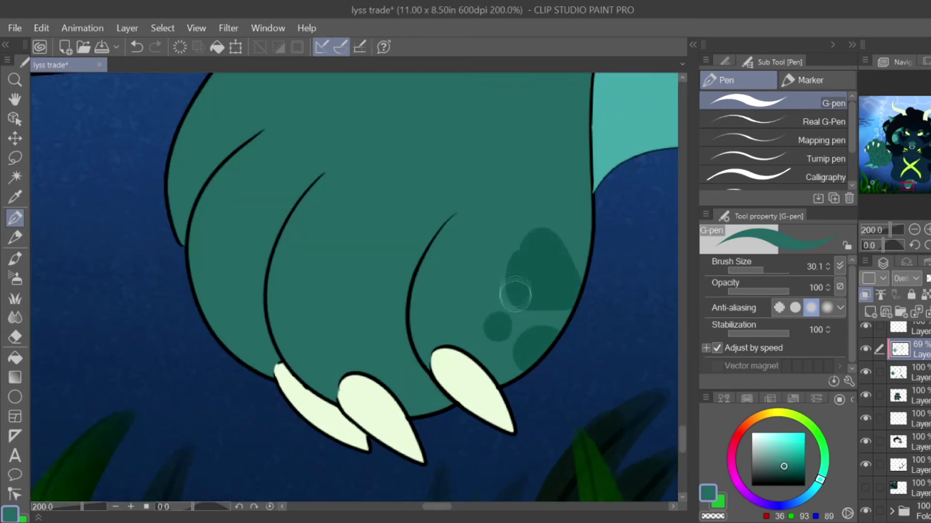
pyautogui.moveTo(514, 228); pyautogui.dragTo(558, 300)
pyautogui.moveTo(490, 369); pyautogui.dragTo(514, 374)
pyautogui.moveTo(453, 223)
pyautogui.mouseDown()
pyautogui.moveTo(423, 317)
pyautogui.moveTo(438, 261)
pyautogui.mouseUp()
pyautogui.moveTo(458, 330); pyautogui.dragTo(468, 340)
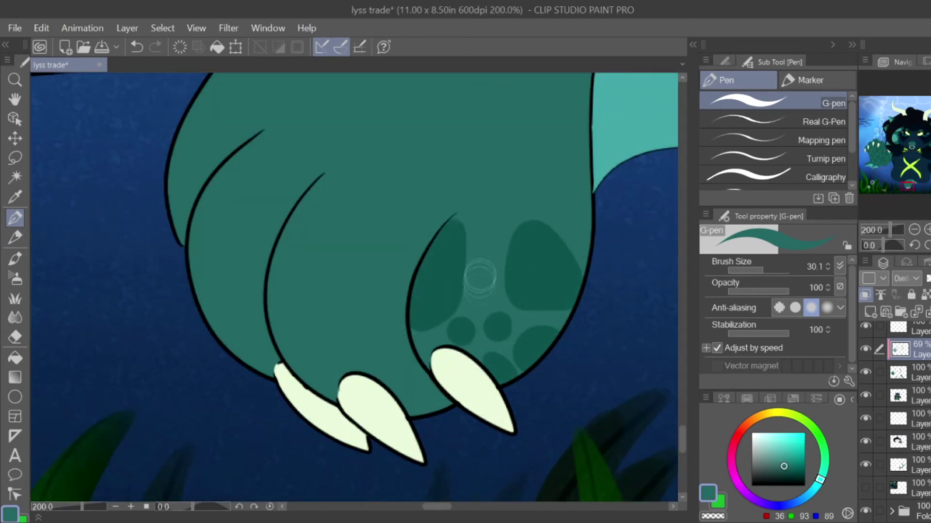
pyautogui.moveTo(485, 290)
pyautogui.mouseDown()
pyautogui.moveTo(499, 204)
pyautogui.moveTo(480, 281)
pyautogui.moveTo(489, 271)
pyautogui.mouseUp()
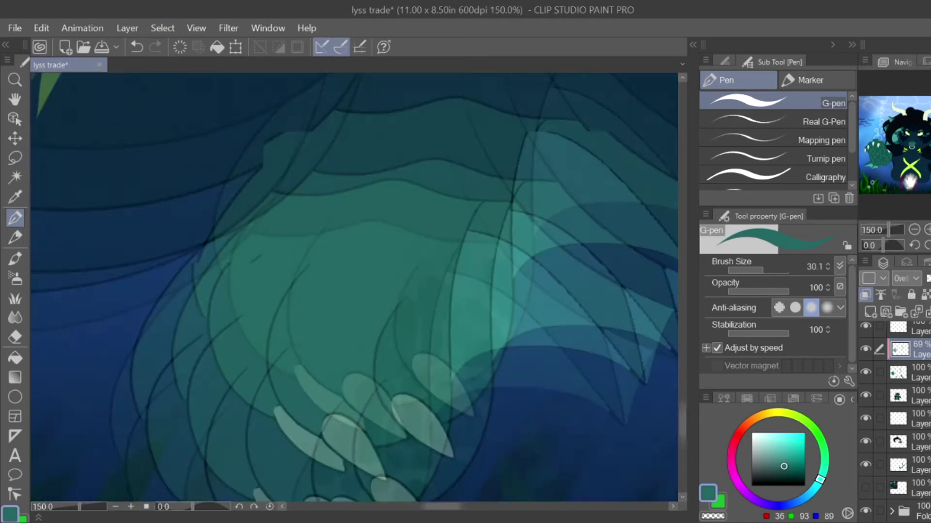
# Step: Paint dark scale spots along the darker ray of the small webbed fin attached to the lower paw
pyautogui.moveTo(332, 168); pyautogui.dragTo(369, 228)
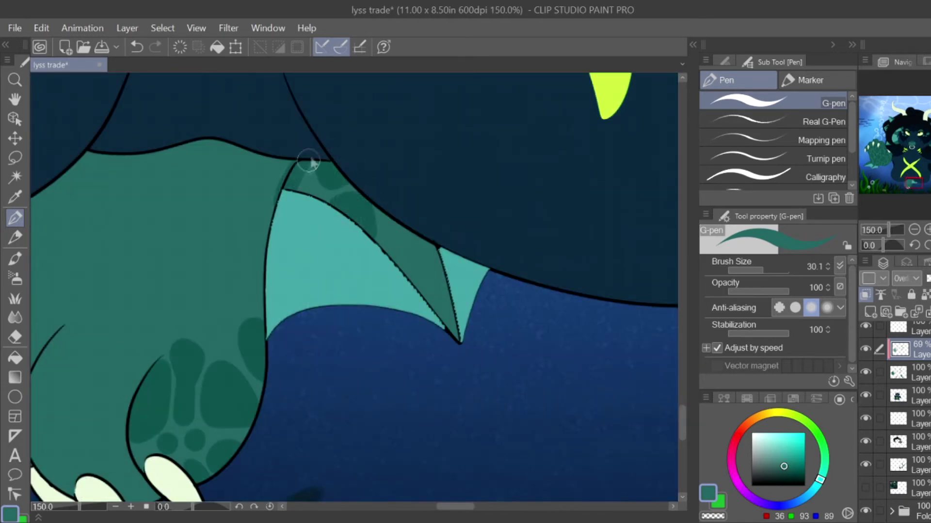
pyautogui.moveTo(311, 161); pyautogui.dragTo(303, 185)
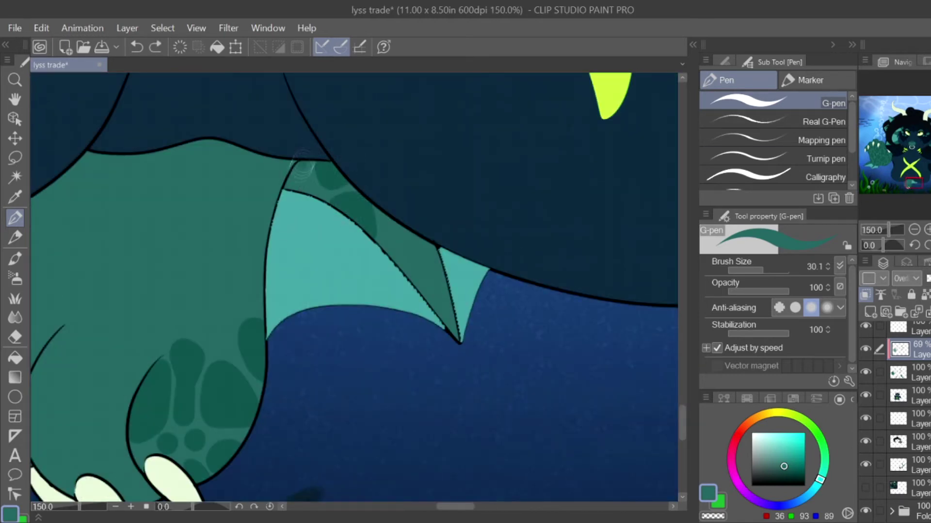
pyautogui.moveTo(388, 221)
pyautogui.mouseDown()
pyautogui.moveTo(402, 262)
pyautogui.moveTo(438, 279)
pyautogui.mouseUp()
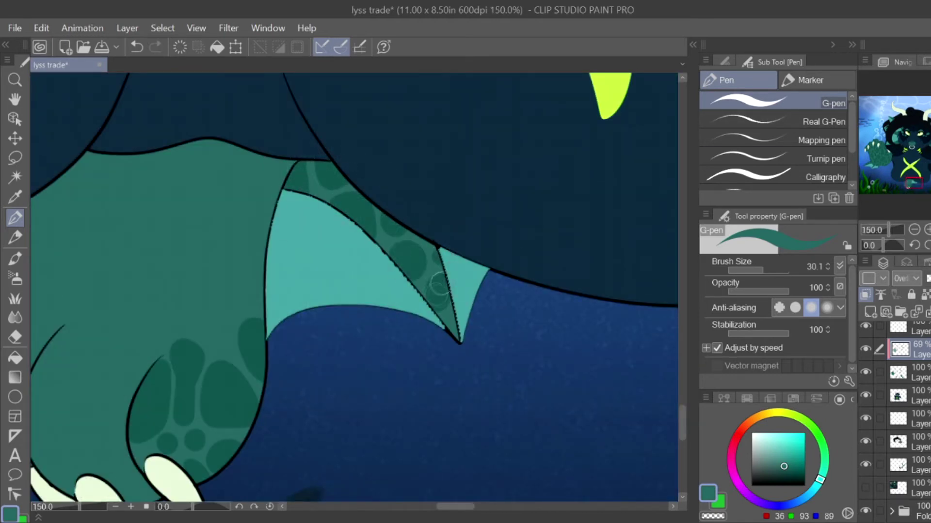
pyautogui.moveTo(451, 322); pyautogui.dragTo(458, 340)
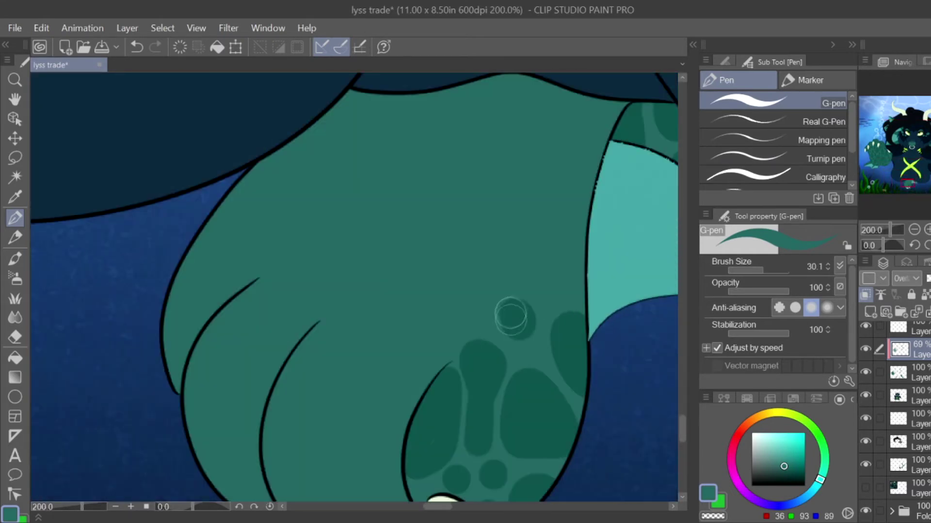
# Step: Cover the lower paw's outer edge and its two outer toes on the side away from the fin with dark scale spots
pyautogui.moveTo(272, 291)
pyautogui.mouseDown()
pyautogui.moveTo(274, 242)
pyautogui.moveTo(305, 241)
pyautogui.mouseUp()
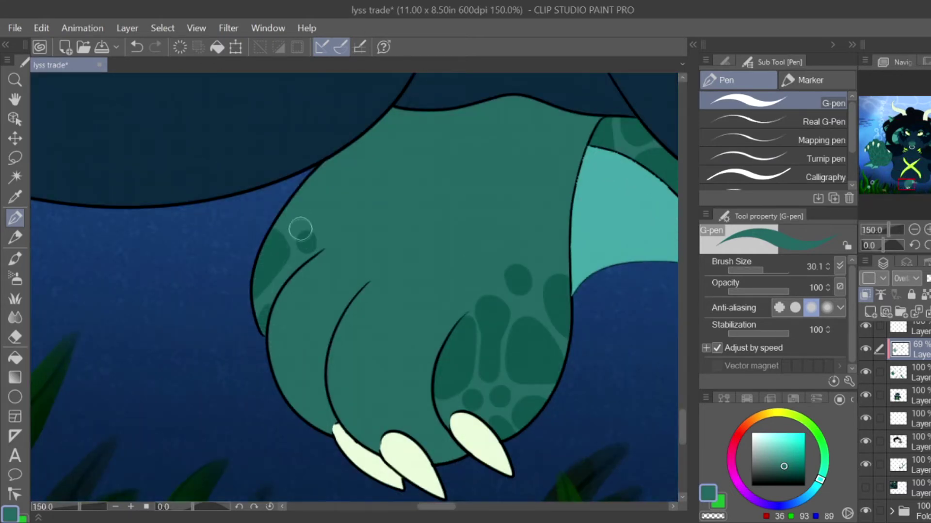
pyautogui.moveTo(298, 205); pyautogui.dragTo(331, 160)
pyautogui.moveTo(351, 236)
pyautogui.mouseDown()
pyautogui.moveTo(345, 284)
pyautogui.moveTo(339, 199)
pyautogui.moveTo(364, 206)
pyautogui.mouseUp()
pyautogui.moveTo(357, 155); pyautogui.dragTo(402, 115)
pyautogui.moveTo(297, 281)
pyautogui.mouseDown()
pyautogui.moveTo(281, 307)
pyautogui.moveTo(303, 279)
pyautogui.moveTo(340, 315)
pyautogui.mouseUp()
pyautogui.moveTo(283, 347)
pyautogui.mouseDown()
pyautogui.moveTo(317, 356)
pyautogui.moveTo(290, 412)
pyautogui.mouseUp()
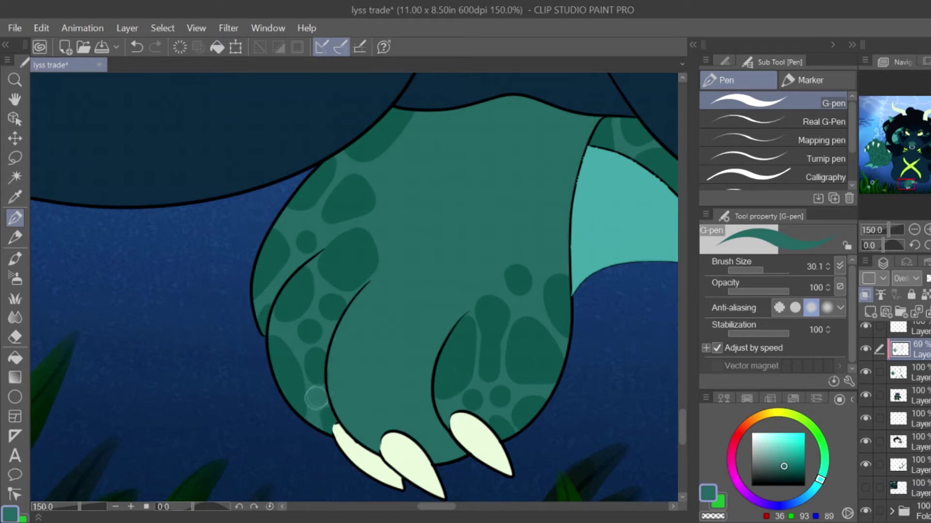
pyautogui.click(316, 397)
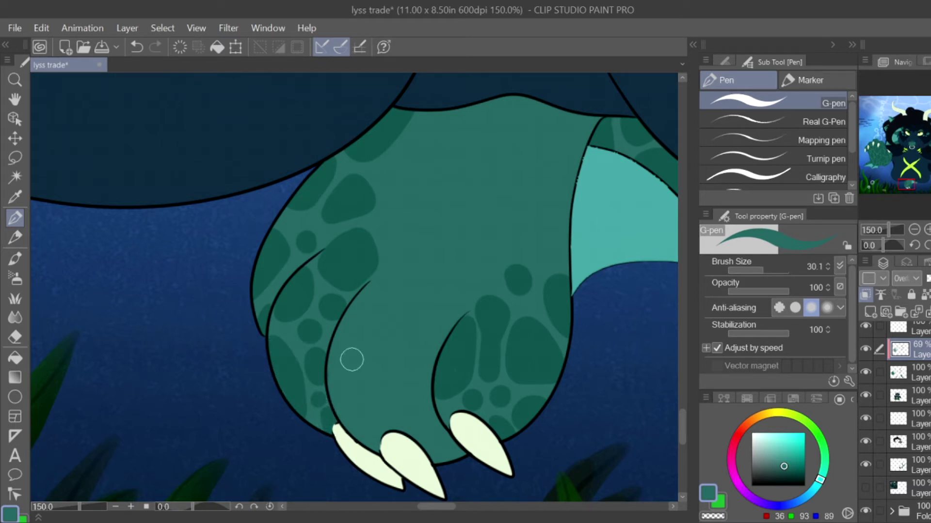
# Step: Add dark scale spots along the lower paw's wrist edge and down its side next to the webbed fin
pyautogui.moveTo(486, 130)
pyautogui.mouseDown()
pyautogui.moveTo(533, 110)
pyautogui.moveTo(594, 128)
pyautogui.mouseUp()
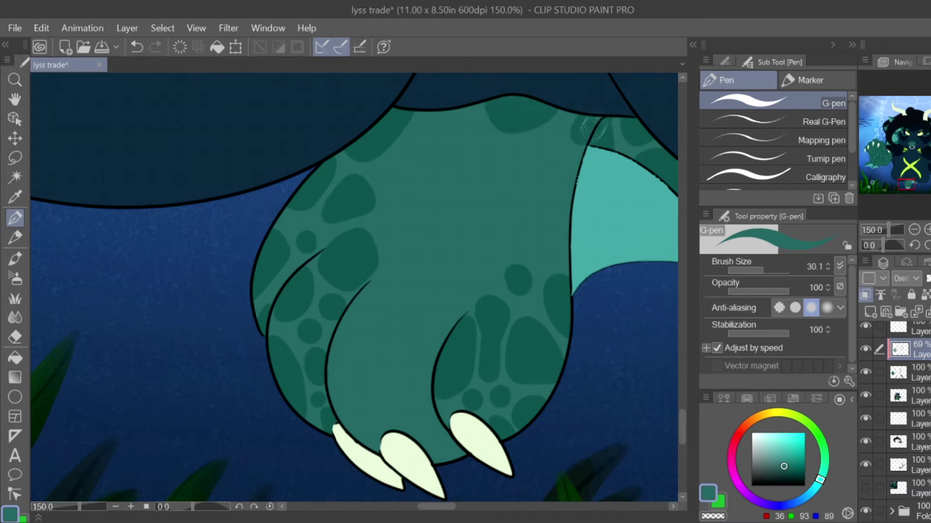
pyautogui.moveTo(572, 160); pyautogui.dragTo(557, 228)
pyautogui.moveTo(548, 133)
pyautogui.mouseDown()
pyautogui.moveTo(559, 141)
pyautogui.moveTo(549, 131)
pyautogui.mouseUp()
pyautogui.moveTo(451, 99)
pyautogui.mouseDown()
pyautogui.moveTo(463, 135)
pyautogui.moveTo(509, 172)
pyautogui.moveTo(533, 232)
pyautogui.mouseUp()
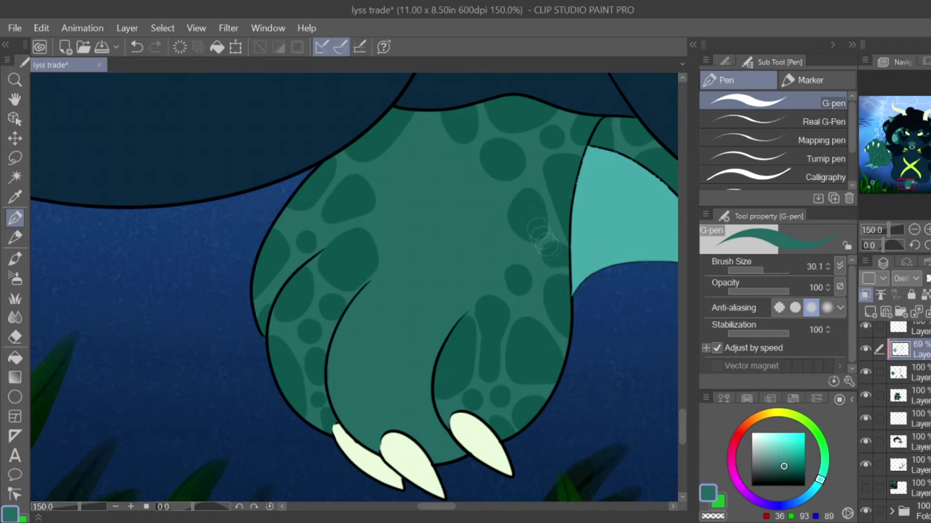
# Step: Fill the lower paw's middle toe and the centre of its back with large and small dark scale spots
pyautogui.moveTo(369, 407)
pyautogui.mouseDown()
pyautogui.moveTo(358, 340)
pyautogui.moveTo(349, 416)
pyautogui.moveTo(394, 412)
pyautogui.mouseUp()
pyautogui.moveTo(402, 378)
pyautogui.mouseDown()
pyautogui.moveTo(410, 330)
pyautogui.moveTo(395, 286)
pyautogui.mouseUp()
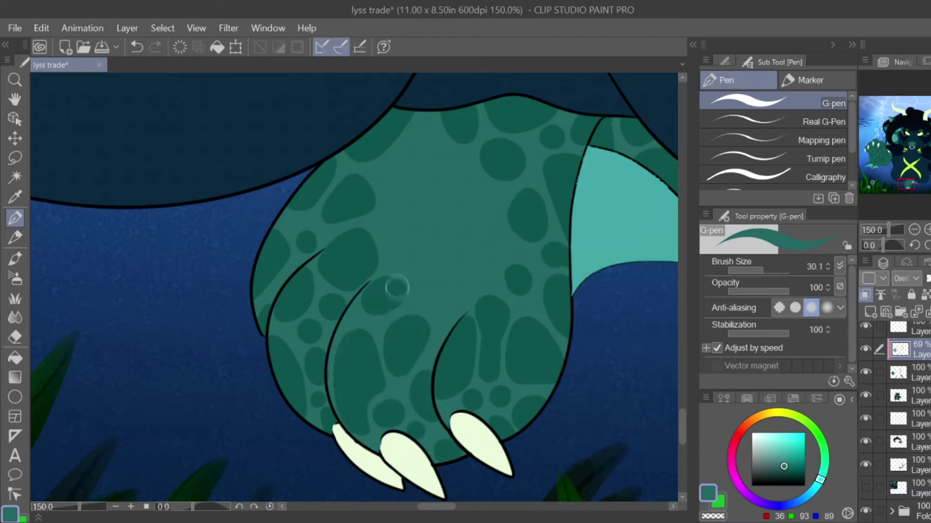
pyautogui.moveTo(451, 291); pyautogui.dragTo(450, 310)
pyautogui.moveTo(412, 146)
pyautogui.mouseDown()
pyautogui.moveTo(492, 198)
pyautogui.moveTo(474, 264)
pyautogui.mouseUp()
pyautogui.moveTo(388, 203); pyautogui.dragTo(407, 255)
pyautogui.moveTo(424, 257); pyautogui.dragTo(429, 220)
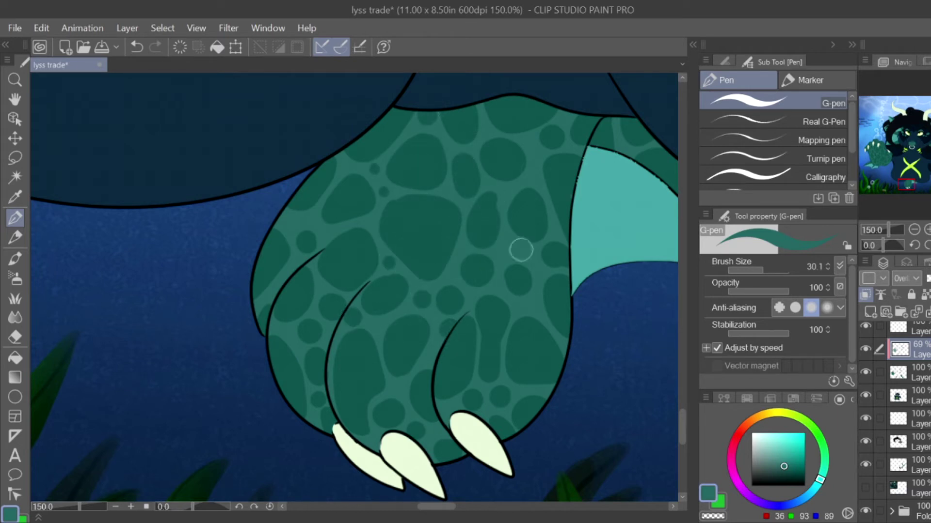
# Step: Paint dark scale spots on the clawed hand's finger nearest the thumb, from its tip up to the knuckle
pyautogui.scroll(-8, 528, 305)
pyautogui.scroll(5, 529, 305)
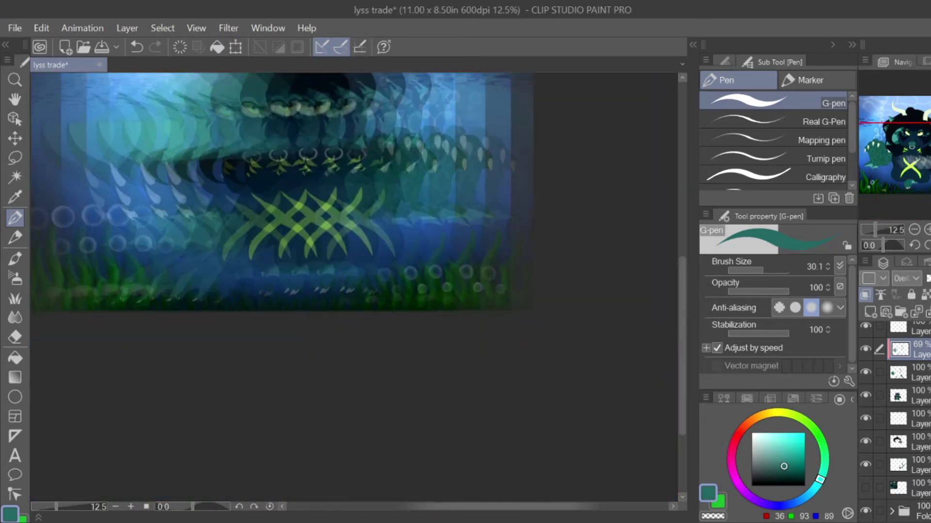
pyautogui.scroll(4, 436, 388)
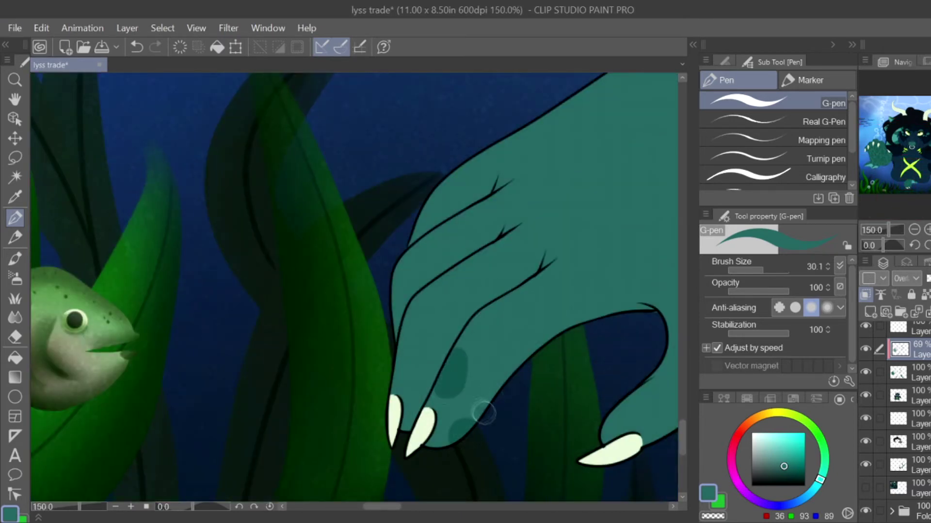
pyautogui.moveTo(480, 364)
pyautogui.mouseDown()
pyautogui.moveTo(531, 339)
pyautogui.moveTo(507, 383)
pyautogui.mouseUp()
pyautogui.moveTo(485, 335)
pyautogui.mouseDown()
pyautogui.moveTo(494, 308)
pyautogui.moveTo(474, 323)
pyautogui.mouseUp()
pyautogui.moveTo(539, 314); pyautogui.dragTo(550, 298)
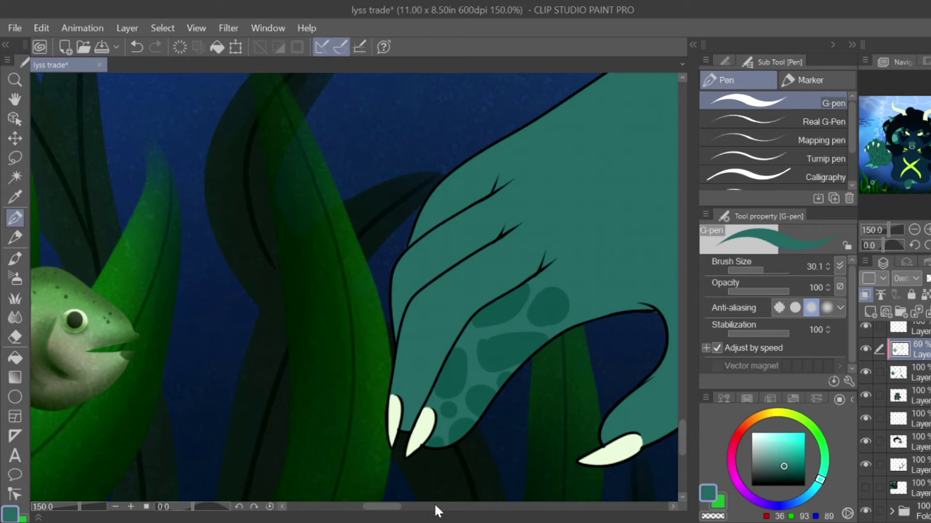
# Step: Cover the hand's remaining fingers with dark scale spots, from the claws up to the knuckle creases
pyautogui.moveTo(409, 395)
pyautogui.mouseDown()
pyautogui.moveTo(415, 417)
pyautogui.moveTo(411, 394)
pyautogui.mouseUp()
pyautogui.moveTo(405, 361)
pyautogui.mouseDown()
pyautogui.moveTo(433, 360)
pyautogui.moveTo(452, 286)
pyautogui.moveTo(451, 342)
pyautogui.moveTo(497, 270)
pyautogui.moveTo(477, 266)
pyautogui.moveTo(471, 317)
pyautogui.moveTo(536, 253)
pyautogui.mouseUp()
pyautogui.moveTo(391, 305); pyautogui.dragTo(450, 248)
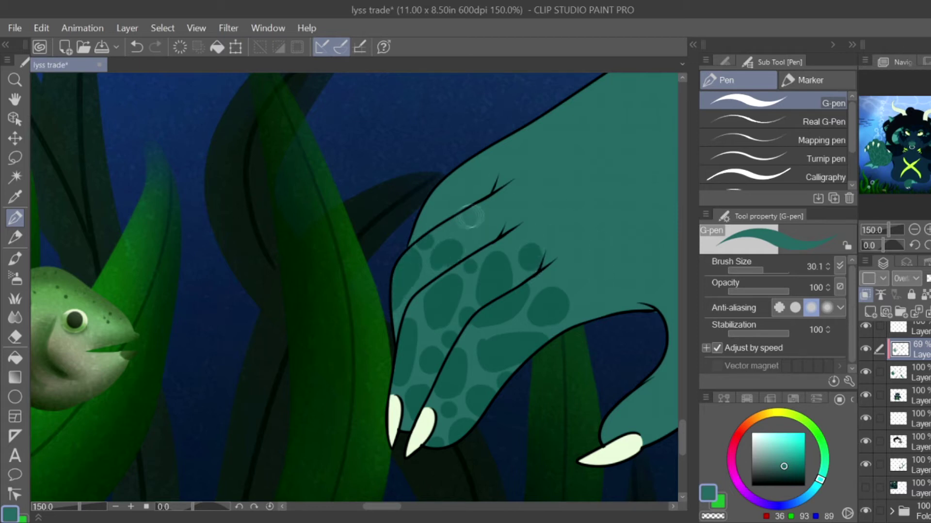
pyautogui.moveTo(469, 217)
pyautogui.mouseDown()
pyautogui.moveTo(495, 201)
pyautogui.moveTo(483, 238)
pyautogui.mouseUp()
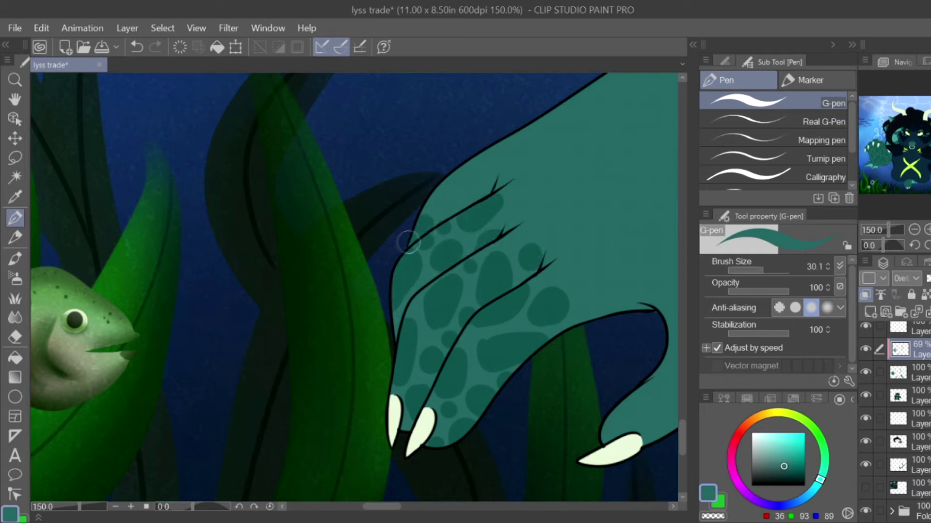
pyautogui.moveTo(458, 180); pyautogui.dragTo(474, 158)
pyautogui.moveTo(468, 203); pyautogui.dragTo(504, 177)
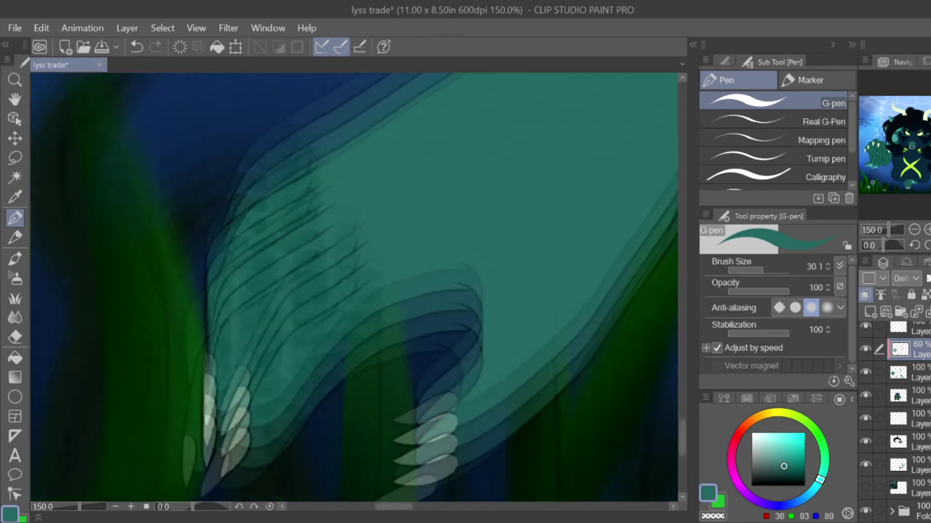
# Step: Add dark scale spots behind the knuckles, around the thumb crease and along the thumb
pyautogui.moveTo(527, 145); pyautogui.dragTo(323, 185)
pyautogui.moveTo(444, 414)
pyautogui.mouseDown()
pyautogui.moveTo(478, 427)
pyautogui.moveTo(530, 383)
pyautogui.moveTo(472, 349)
pyautogui.moveTo(406, 388)
pyautogui.mouseUp()
pyautogui.moveTo(372, 260)
pyautogui.mouseDown()
pyautogui.moveTo(403, 265)
pyautogui.moveTo(370, 216)
pyautogui.moveTo(341, 247)
pyautogui.moveTo(345, 146)
pyautogui.mouseUp()
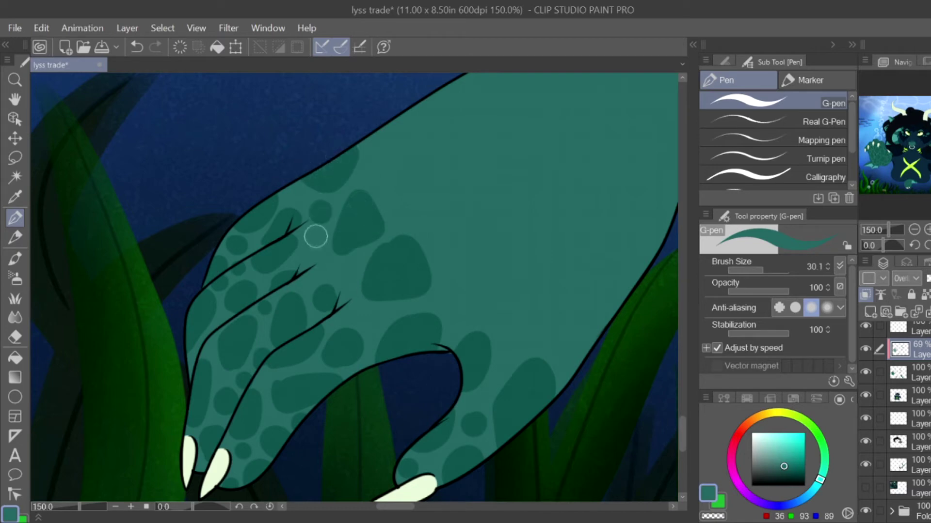
pyautogui.moveTo(315, 236)
pyautogui.mouseDown()
pyautogui.moveTo(346, 274)
pyautogui.moveTo(342, 266)
pyautogui.mouseUp()
# Step: Paint larger dark scale spots at the base of the thumb and beside it on the back of the hand
pyautogui.scroll(-5, 524, 315)
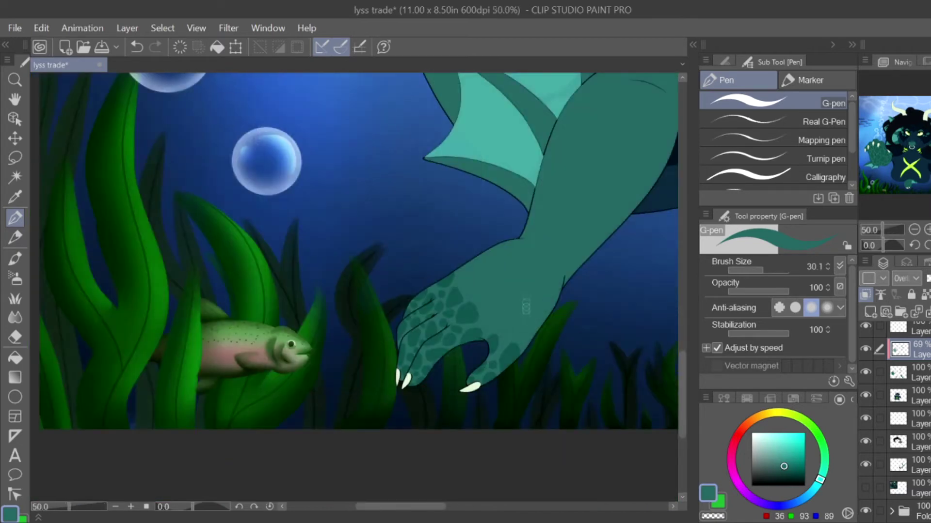
pyautogui.scroll(5, 523, 315)
pyautogui.moveTo(504, 349)
pyautogui.mouseDown()
pyautogui.moveTo(513, 271)
pyautogui.moveTo(538, 334)
pyautogui.moveTo(514, 339)
pyautogui.mouseUp()
pyautogui.moveTo(439, 357); pyautogui.dragTo(442, 326)
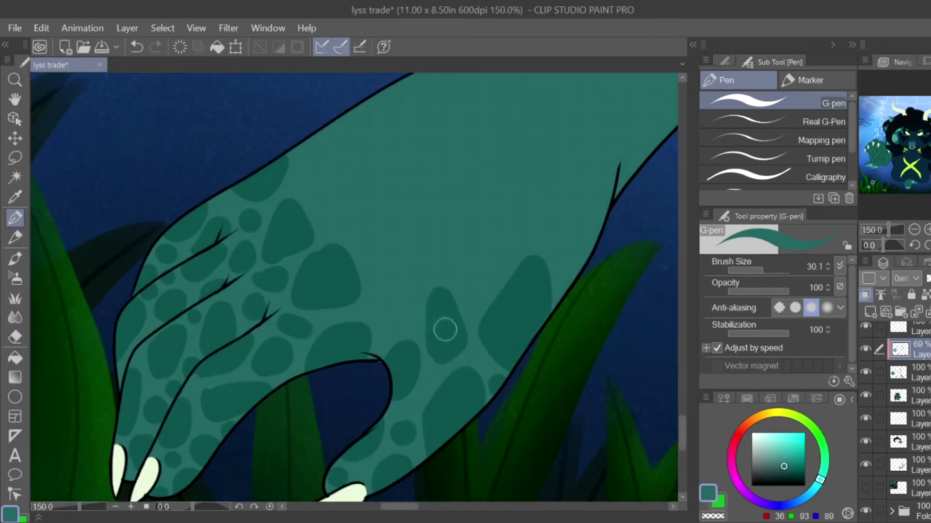
pyautogui.moveTo(388, 254)
pyautogui.mouseDown()
pyautogui.moveTo(394, 311)
pyautogui.moveTo(416, 307)
pyautogui.mouseUp()
# Step: Fill the back of the hand with large dark scale spots and small round ones in the gaps
pyautogui.scroll(-5, 415, 307)
pyautogui.scroll(5, 519, 264)
pyautogui.moveTo(339, 119)
pyautogui.mouseDown()
pyautogui.moveTo(383, 135)
pyautogui.moveTo(340, 165)
pyautogui.moveTo(349, 145)
pyautogui.mouseUp()
pyautogui.moveTo(261, 145)
pyautogui.mouseDown()
pyautogui.moveTo(282, 185)
pyautogui.moveTo(276, 227)
pyautogui.moveTo(402, 271)
pyautogui.moveTo(390, 267)
pyautogui.mouseUp()
pyautogui.moveTo(388, 179); pyautogui.dragTo(407, 194)
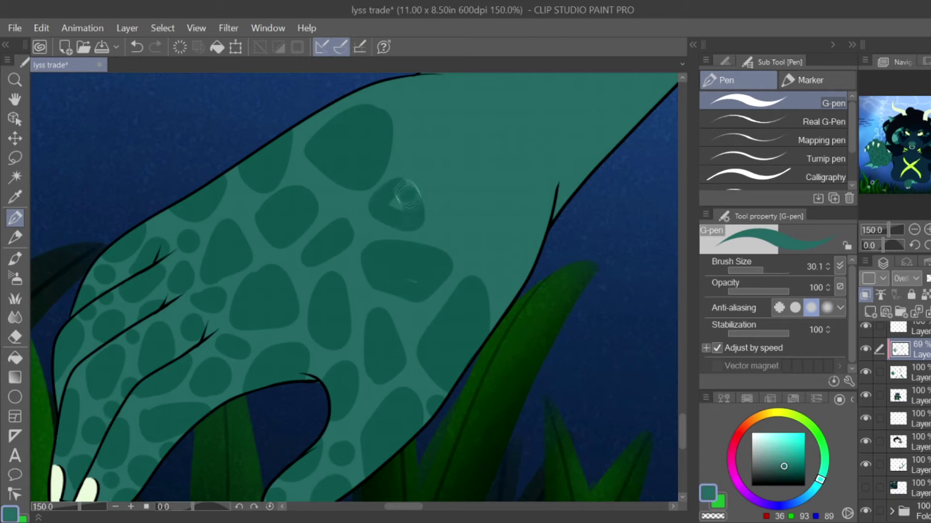
pyautogui.click(349, 265)
pyautogui.click(362, 301)
pyautogui.click(410, 318)
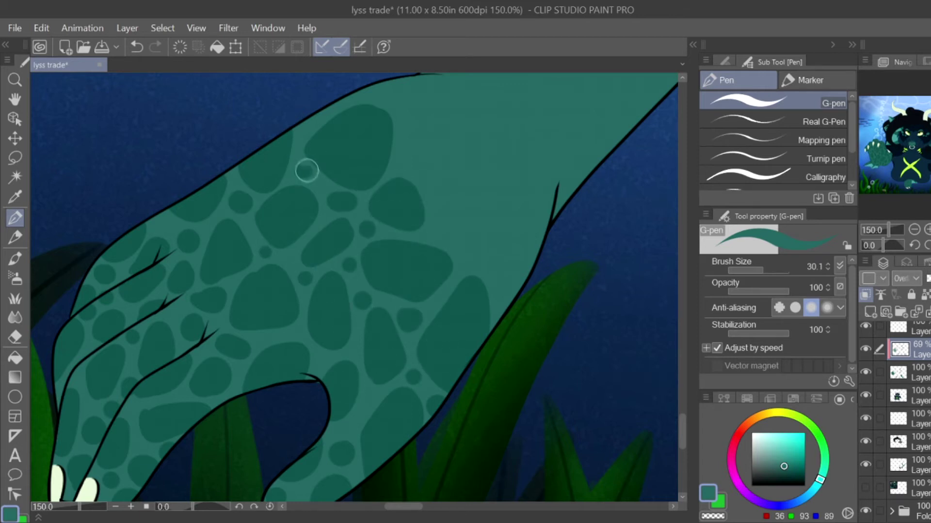
# Step: Paint dark scale spots around both wrist creases and fill the gaps between them with small dots
pyautogui.moveTo(306, 170); pyautogui.dragTo(380, 274)
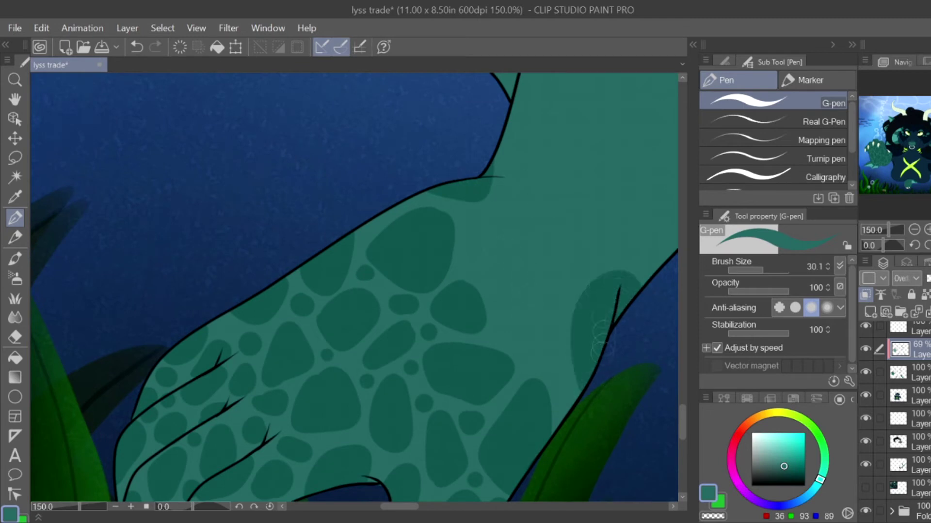
pyautogui.moveTo(548, 354)
pyautogui.mouseDown()
pyautogui.moveTo(530, 297)
pyautogui.moveTo(509, 330)
pyautogui.mouseUp()
pyautogui.moveTo(567, 417)
pyautogui.mouseDown()
pyautogui.moveTo(562, 363)
pyautogui.moveTo(567, 398)
pyautogui.mouseUp()
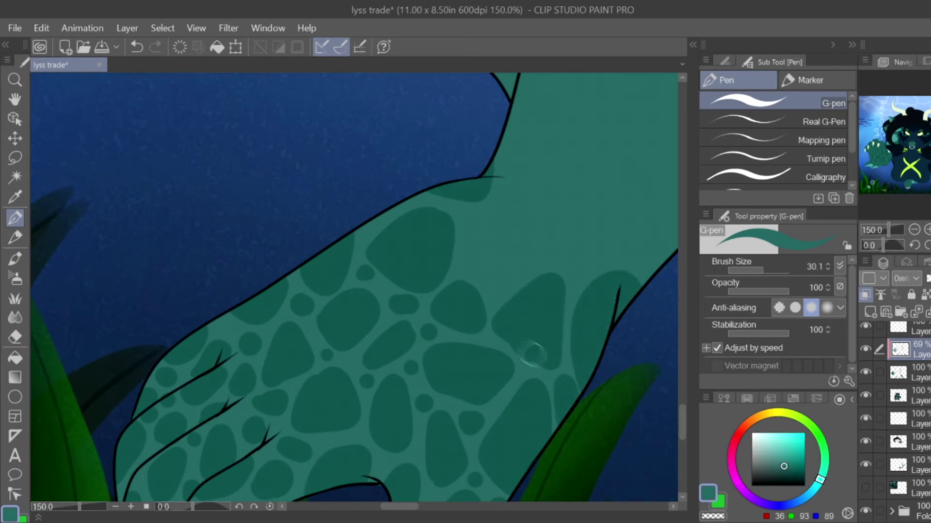
pyautogui.moveTo(560, 348); pyautogui.dragTo(434, 430)
pyautogui.moveTo(369, 310)
pyautogui.mouseDown()
pyautogui.moveTo(371, 339)
pyautogui.moveTo(406, 305)
pyautogui.moveTo(395, 325)
pyautogui.mouseUp()
pyautogui.click(345, 343)
pyautogui.click(371, 375)
pyautogui.click(343, 299)
# Step: Paint dark scale spots on the forearm just above the wrist, replacing the elongated spot near the wrist crease
pyautogui.moveTo(405, 145)
pyautogui.mouseDown()
pyautogui.moveTo(458, 225)
pyautogui.moveTo(437, 208)
pyautogui.mouseUp()
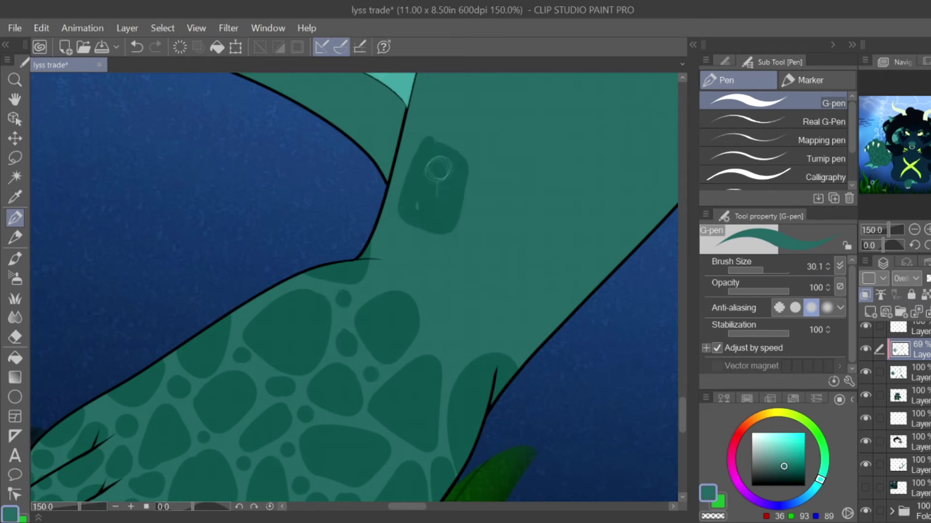
pyautogui.moveTo(437, 157); pyautogui.dragTo(444, 189)
pyautogui.moveTo(395, 238); pyautogui.dragTo(451, 315)
pyautogui.moveTo(397, 255)
pyautogui.mouseDown()
pyautogui.moveTo(451, 313)
pyautogui.moveTo(416, 279)
pyautogui.moveTo(460, 307)
pyautogui.moveTo(404, 235)
pyautogui.moveTo(393, 247)
pyautogui.moveTo(432, 254)
pyautogui.moveTo(454, 319)
pyautogui.moveTo(494, 346)
pyautogui.mouseUp()
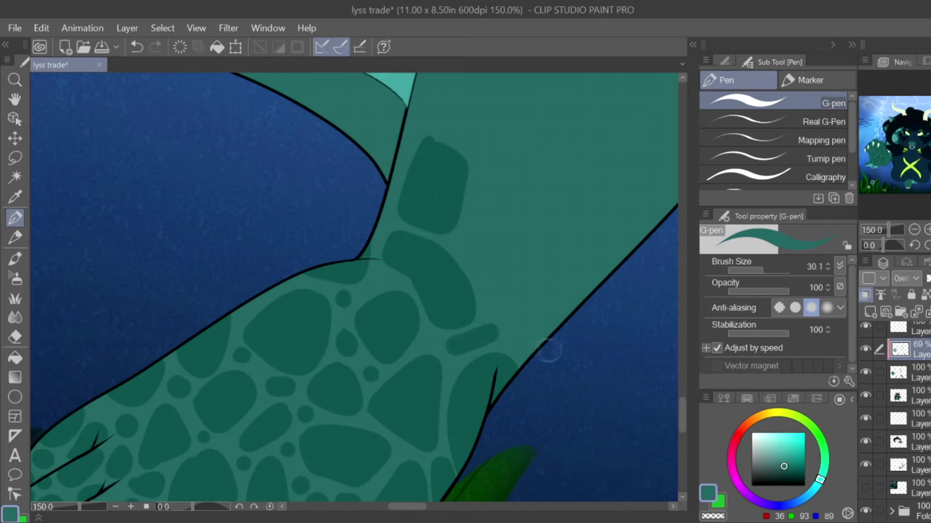
pyautogui.hotkey('ctrl', 'z')
pyautogui.moveTo(431, 339); pyautogui.dragTo(456, 352)
pyautogui.moveTo(506, 297); pyautogui.dragTo(451, 364)
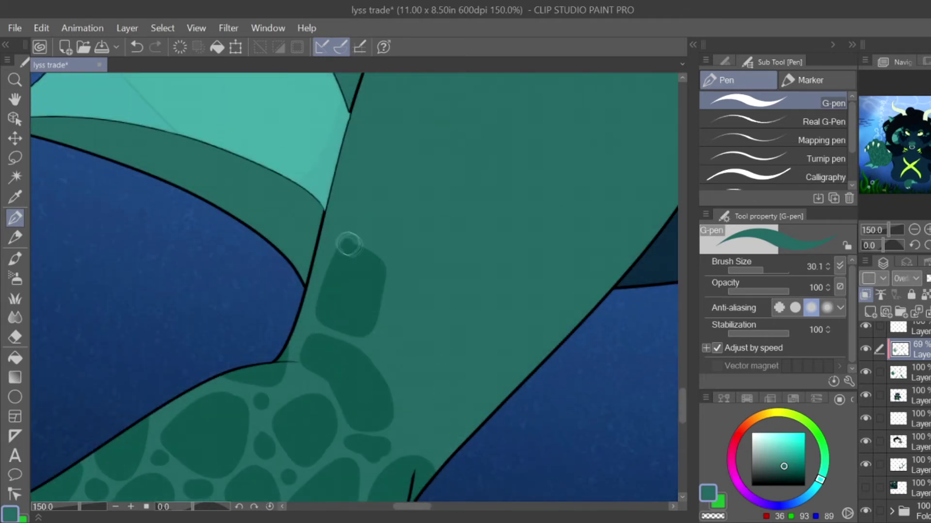
# Step: Extend the dark scale spots across the lower forearm to its outer edge and up beside the fin
pyautogui.moveTo(348, 245)
pyautogui.mouseDown()
pyautogui.moveTo(324, 254)
pyautogui.moveTo(341, 194)
pyautogui.moveTo(333, 227)
pyautogui.mouseUp()
pyautogui.moveTo(448, 403)
pyautogui.mouseDown()
pyautogui.moveTo(456, 429)
pyautogui.moveTo(504, 397)
pyautogui.mouseUp()
pyautogui.moveTo(410, 378)
pyautogui.mouseDown()
pyautogui.moveTo(421, 421)
pyautogui.moveTo(436, 347)
pyautogui.moveTo(431, 451)
pyautogui.mouseUp()
pyautogui.moveTo(388, 334); pyautogui.dragTo(437, 272)
pyautogui.moveTo(402, 301); pyautogui.dragTo(436, 257)
# Step: Add dark scale spots to the small detached teal patches above the top of the arm
pyautogui.hotkey('ctrl', '-')
pyautogui.hotkey('ctrl', '-')
pyautogui.hotkey('ctrl', '-')
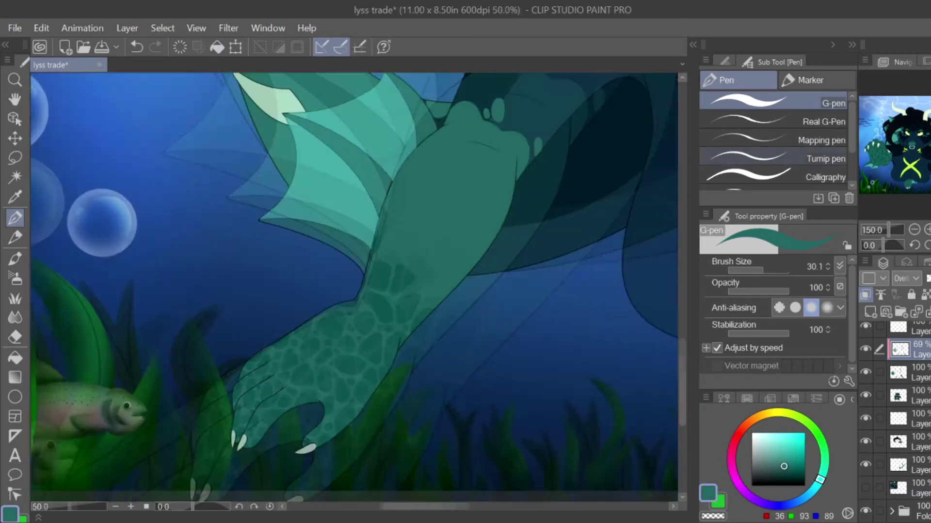
pyautogui.hotkey('ctrl', '-')
pyautogui.hotkey('ctrl', '-')
pyautogui.hotkey('ctrl', '-')
pyautogui.hotkey('ctrl', '-')
pyautogui.hotkey('ctrl', '+')
pyautogui.hotkey('ctrl', '+')
pyautogui.hotkey('ctrl', '+')
pyautogui.hotkey('ctrl', '+')
pyautogui.hotkey('ctrl', '+')
pyautogui.hotkey('ctrl', '+')
pyautogui.hotkey('ctrl', '+')
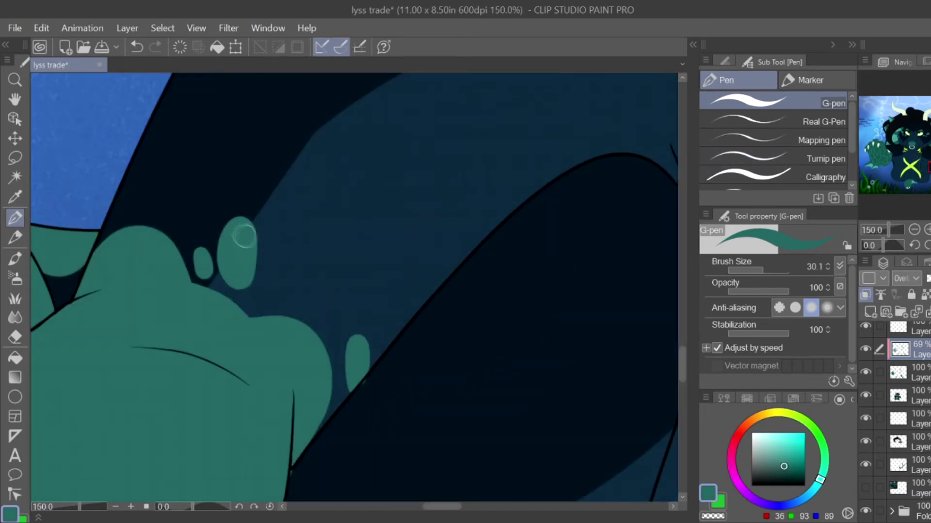
pyautogui.moveTo(244, 230)
pyautogui.mouseDown()
pyautogui.moveTo(252, 249)
pyautogui.moveTo(205, 268)
pyautogui.mouseUp()
pyautogui.moveTo(351, 373)
pyautogui.mouseDown()
pyautogui.moveTo(391, 311)
pyautogui.moveTo(349, 347)
pyautogui.moveTo(527, 267)
pyautogui.moveTo(611, 383)
pyautogui.mouseUp()
# Step: Paint dark scale spots along the uppermost dark ray of the arm's webbed fin
pyautogui.moveTo(611, 369); pyautogui.dragTo(621, 392)
pyautogui.moveTo(587, 424); pyautogui.dragTo(584, 442)
pyautogui.moveTo(577, 385); pyautogui.dragTo(581, 408)
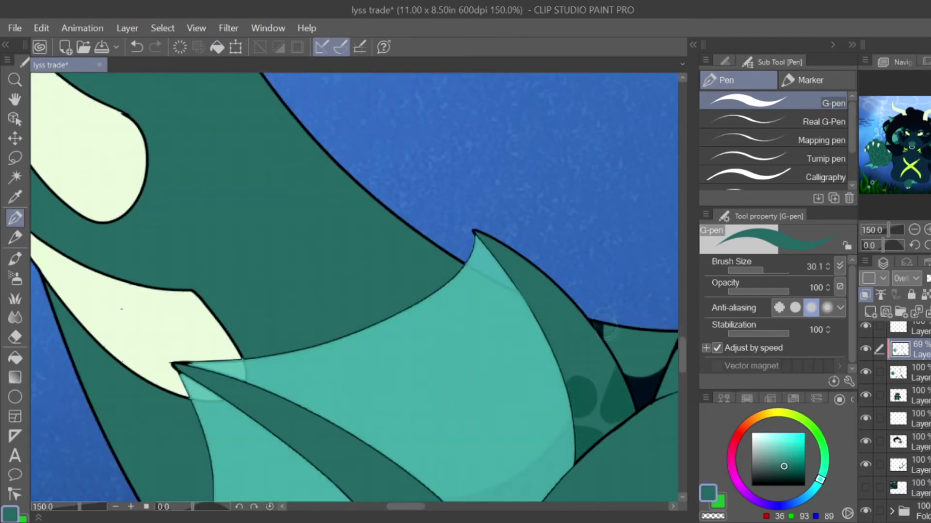
pyautogui.moveTo(599, 368)
pyautogui.mouseDown()
pyautogui.moveTo(583, 317)
pyautogui.moveTo(543, 276)
pyautogui.mouseUp()
pyautogui.moveTo(526, 242); pyautogui.dragTo(504, 257)
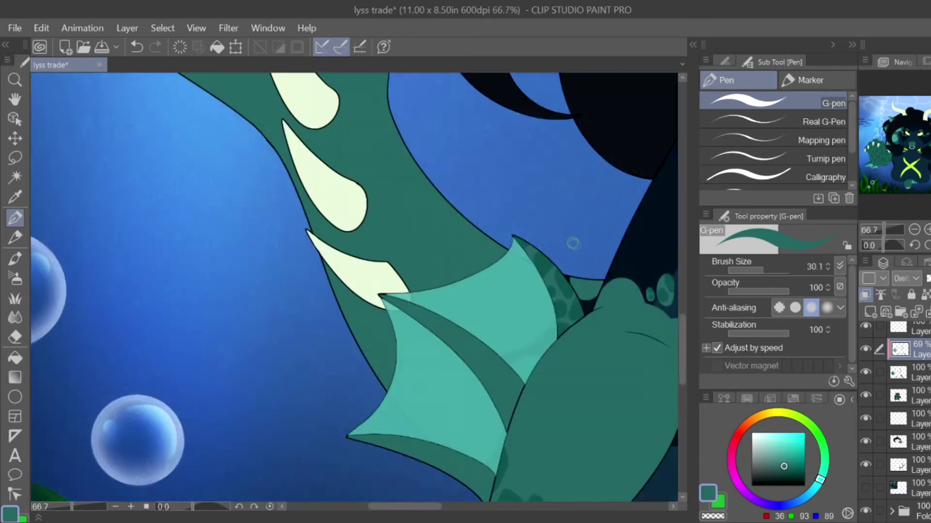
# Step: Paint dark scale spots along the middle dark ray of the arm's webbed fin
pyautogui.moveTo(572, 243); pyautogui.dragTo(577, 107)
pyautogui.moveTo(499, 397)
pyautogui.mouseDown()
pyautogui.moveTo(470, 455)
pyautogui.moveTo(342, 371)
pyautogui.mouseUp()
pyautogui.moveTo(361, 317); pyautogui.dragTo(359, 361)
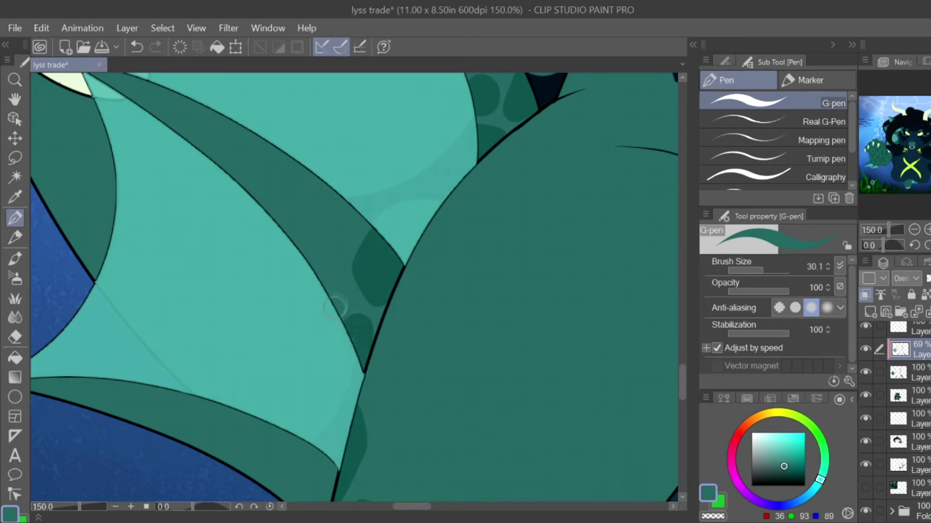
pyautogui.moveTo(339, 267); pyautogui.dragTo(325, 313)
pyautogui.moveTo(340, 228); pyautogui.dragTo(292, 195)
pyautogui.moveTo(374, 316); pyautogui.dragTo(495, 412)
pyautogui.moveTo(312, 221)
pyautogui.mouseDown()
pyautogui.moveTo(289, 192)
pyautogui.moveTo(342, 260)
pyautogui.moveTo(384, 246)
pyautogui.mouseUp()
# Step: Paint dark scale spots along the lowest dark ray of the arm's webbed fin
pyautogui.hotkey('ctrl', '0')
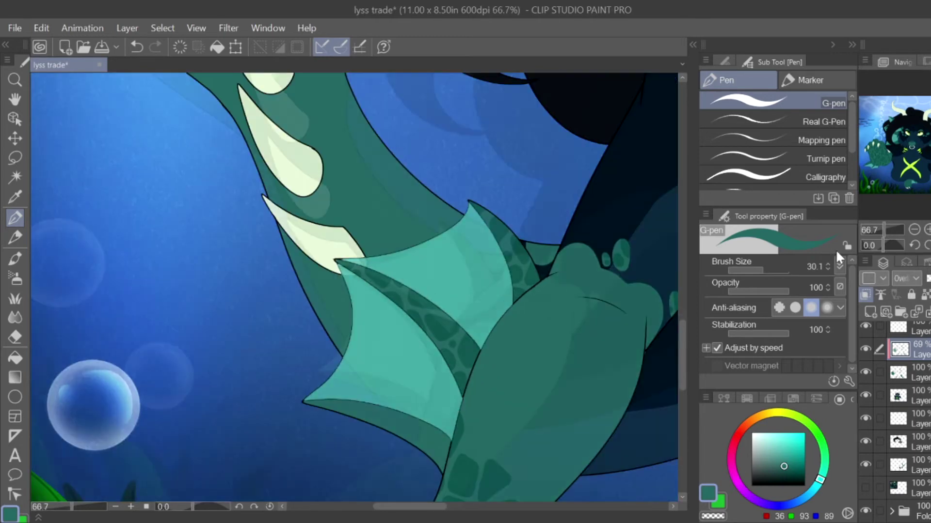
pyautogui.scroll(8, 565, 277)
pyautogui.moveTo(566, 278); pyautogui.dragTo(557, 248)
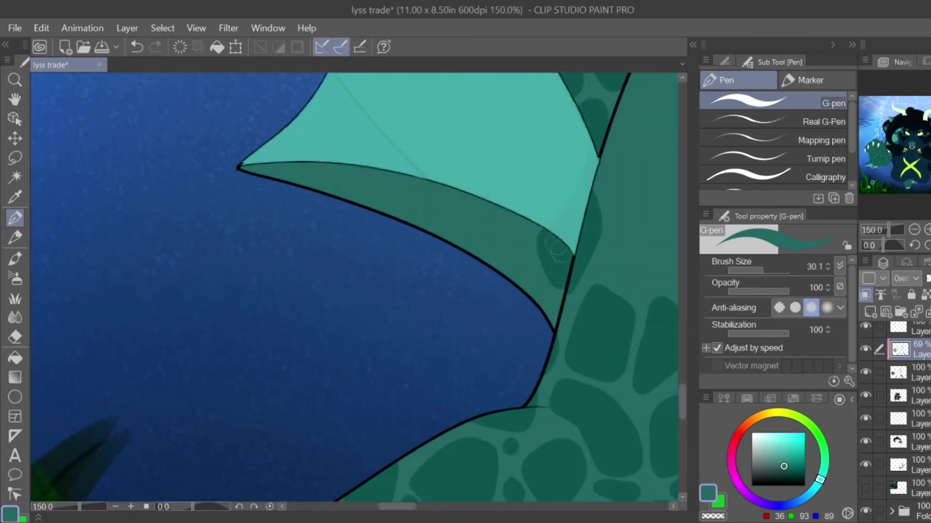
pyautogui.moveTo(523, 278); pyautogui.dragTo(450, 197)
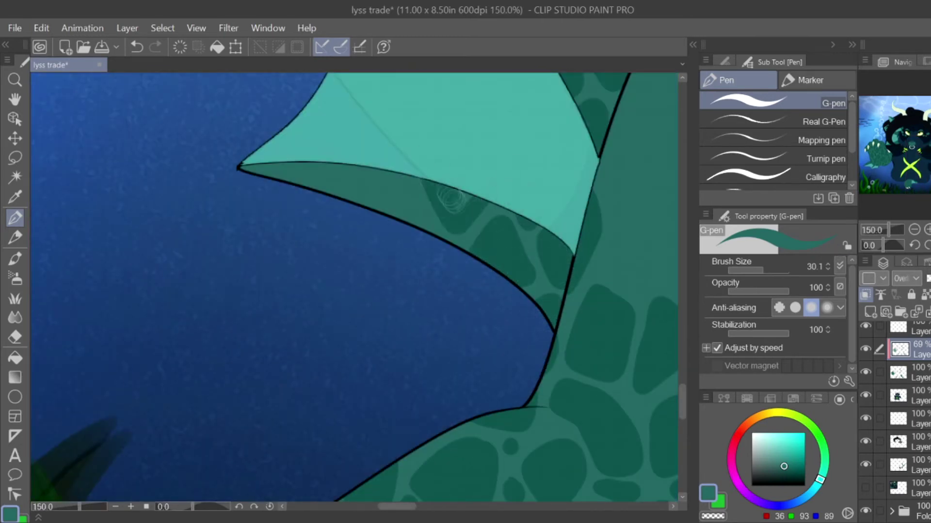
pyautogui.moveTo(421, 164)
pyautogui.mouseDown()
pyautogui.moveTo(388, 189)
pyautogui.moveTo(315, 168)
pyautogui.moveTo(277, 170)
pyautogui.mouseUp()
# Step: Add large and small dark scale spots across the forearm beside the base of the fin's lowest ray
pyautogui.scroll(-3, 277, 171)
pyautogui.scroll(3, 405, 287)
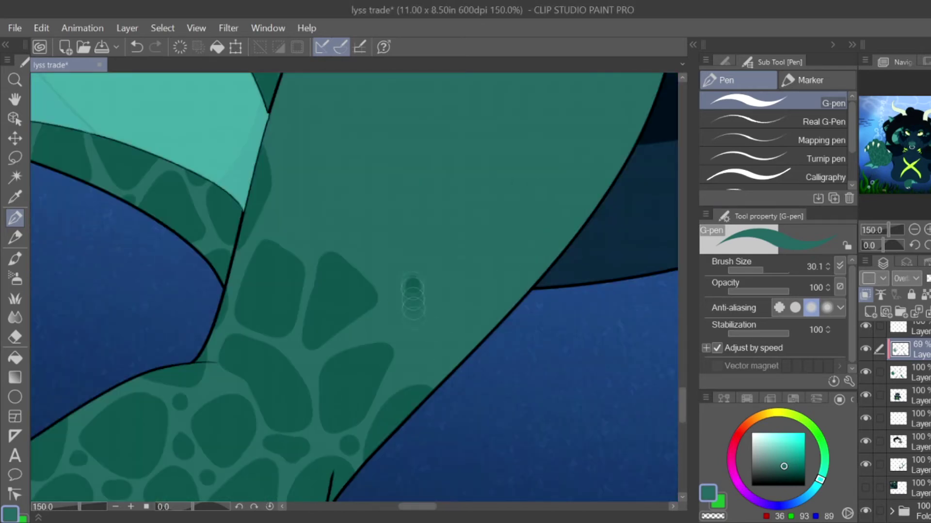
pyautogui.moveTo(406, 287); pyautogui.dragTo(455, 319)
pyautogui.moveTo(374, 311); pyautogui.dragTo(388, 326)
pyautogui.moveTo(407, 138)
pyautogui.mouseDown()
pyautogui.moveTo(416, 198)
pyautogui.moveTo(375, 213)
pyautogui.moveTo(448, 204)
pyautogui.mouseUp()
pyautogui.moveTo(521, 298)
pyautogui.mouseDown()
pyautogui.moveTo(465, 223)
pyautogui.moveTo(511, 248)
pyautogui.moveTo(508, 267)
pyautogui.mouseUp()
pyautogui.moveTo(315, 162)
pyautogui.mouseDown()
pyautogui.moveTo(305, 228)
pyautogui.moveTo(322, 233)
pyautogui.mouseUp()
# Step: Continue the dark scale spots up the middle of the arm, from the fin side to the opposite edge
pyautogui.scroll(5, 271, 242)
pyautogui.moveTo(227, 248)
pyautogui.mouseDown()
pyautogui.moveTo(240, 264)
pyautogui.moveTo(228, 291)
pyautogui.mouseUp()
pyautogui.moveTo(293, 227)
pyautogui.mouseDown()
pyautogui.moveTo(311, 272)
pyautogui.moveTo(326, 247)
pyautogui.mouseUp()
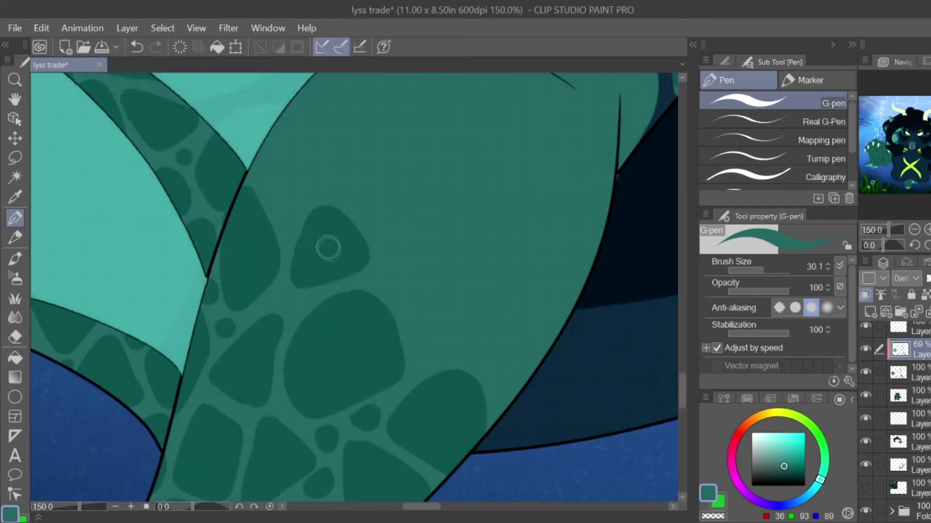
pyautogui.moveTo(427, 295); pyautogui.dragTo(462, 316)
pyautogui.moveTo(504, 392)
pyautogui.mouseDown()
pyautogui.moveTo(533, 354)
pyautogui.moveTo(465, 353)
pyautogui.mouseUp()
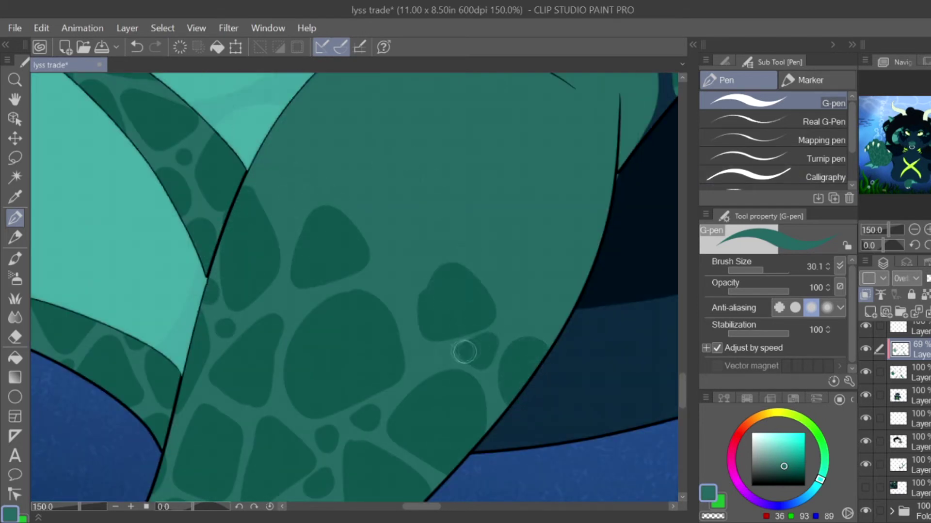
pyautogui.moveTo(425, 289)
pyautogui.mouseDown()
pyautogui.moveTo(417, 233)
pyautogui.moveTo(383, 283)
pyautogui.mouseUp()
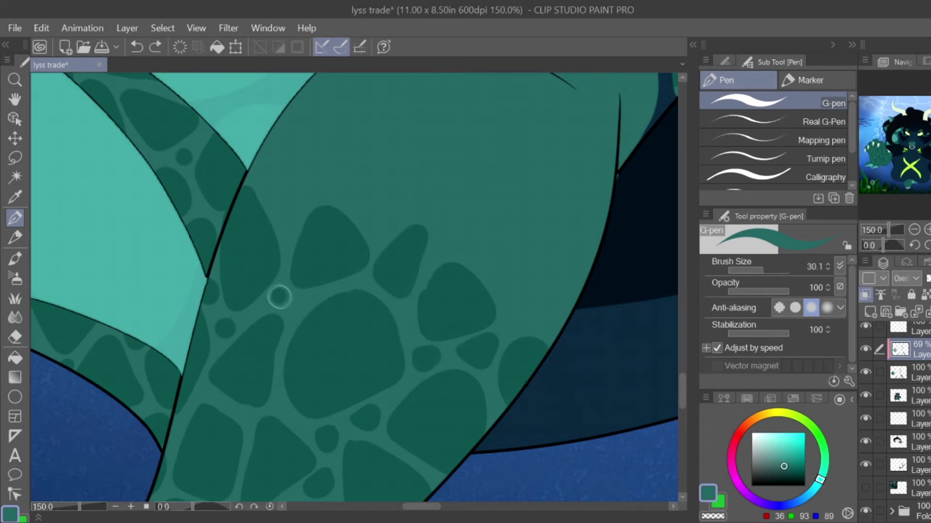
# Step: Paint dark scale spots on the rounded bumps at the top of the arm and around the crease lines, redoing one spot smaller
pyautogui.scroll(-5, 279, 297)
pyautogui.scroll(3, 270, 221)
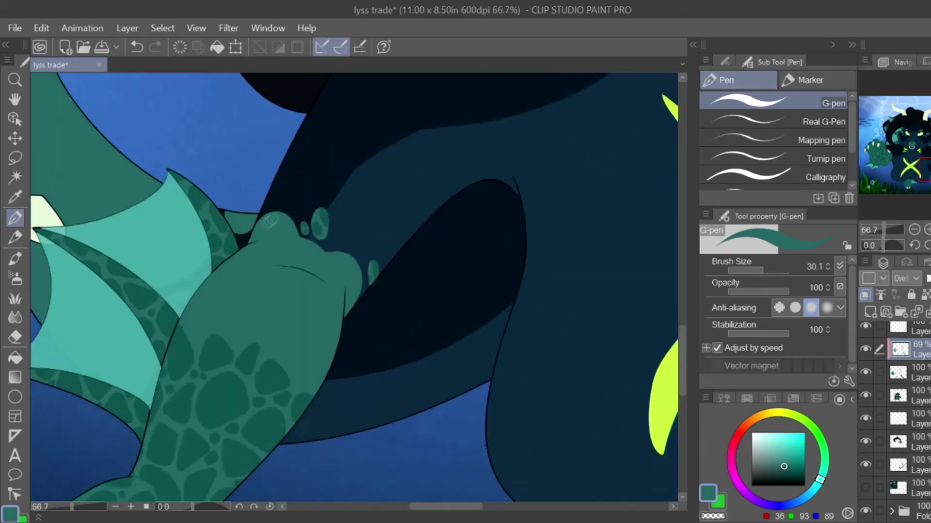
pyautogui.scroll(1, 271, 220)
pyautogui.moveTo(247, 237); pyautogui.dragTo(281, 254)
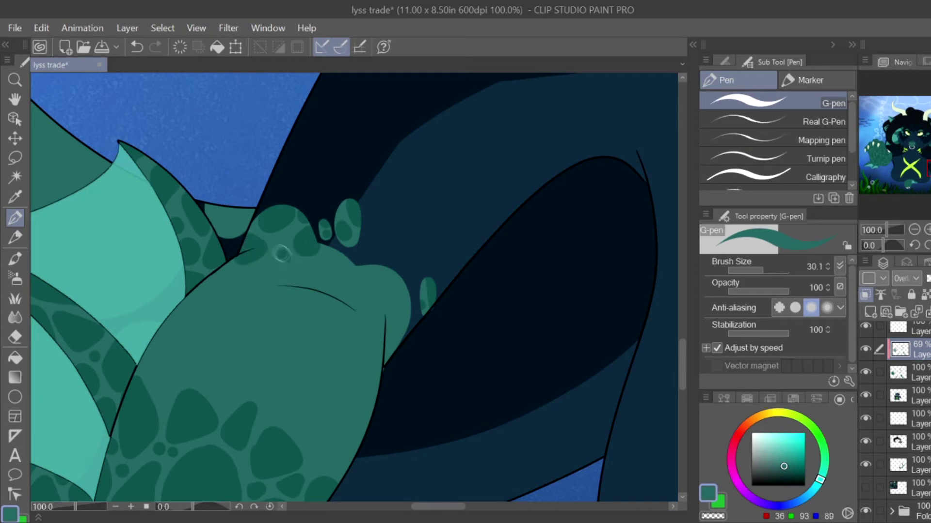
pyautogui.moveTo(403, 337); pyautogui.dragTo(388, 387)
pyautogui.moveTo(402, 290)
pyautogui.mouseDown()
pyautogui.moveTo(396, 303)
pyautogui.moveTo(341, 282)
pyautogui.moveTo(356, 260)
pyautogui.mouseUp()
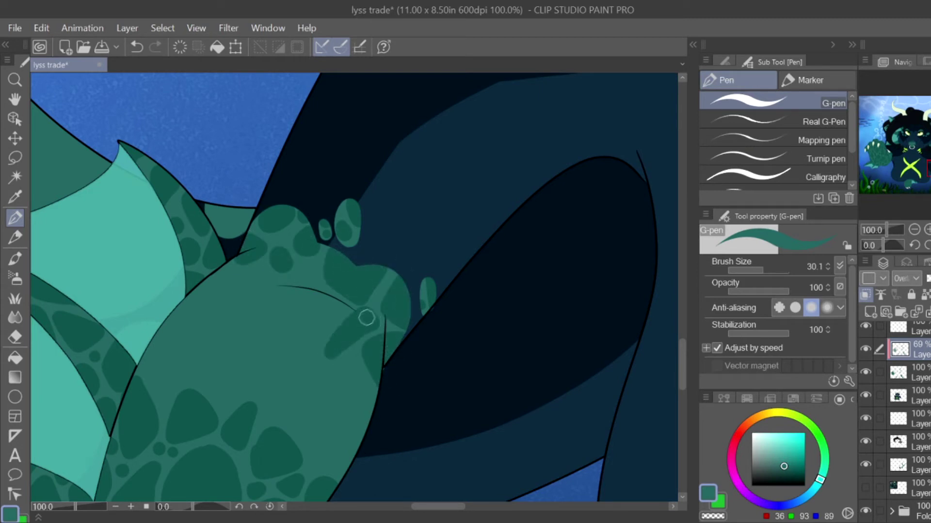
pyautogui.hotkey('ctrl', 'z')
pyautogui.moveTo(367, 311); pyautogui.dragTo(361, 330)
pyautogui.moveTo(306, 306); pyautogui.dragTo(291, 293)
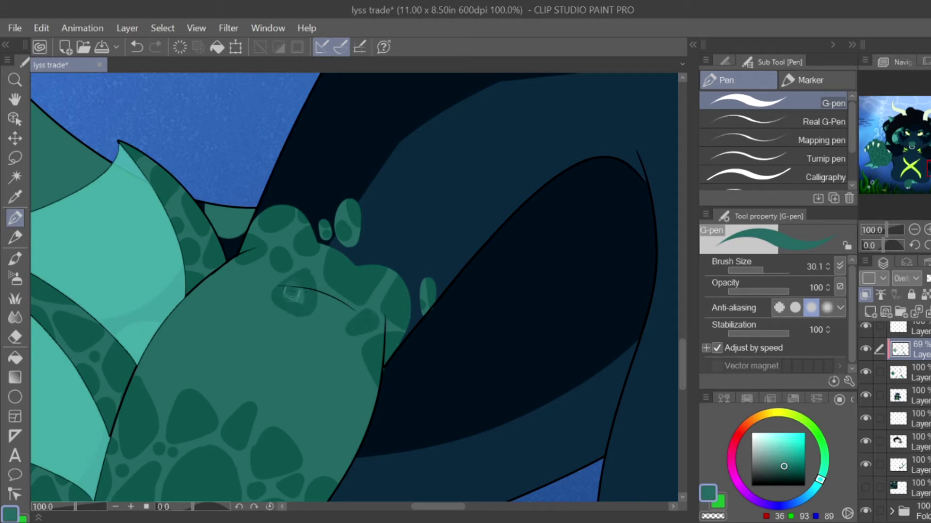
# Step: Fill the remaining bare area of the upper arm below the crease lines with large and small dark scale spots
pyautogui.moveTo(197, 283)
pyautogui.mouseDown()
pyautogui.moveTo(228, 299)
pyautogui.moveTo(203, 291)
pyautogui.moveTo(165, 376)
pyautogui.moveTo(200, 315)
pyautogui.mouseUp()
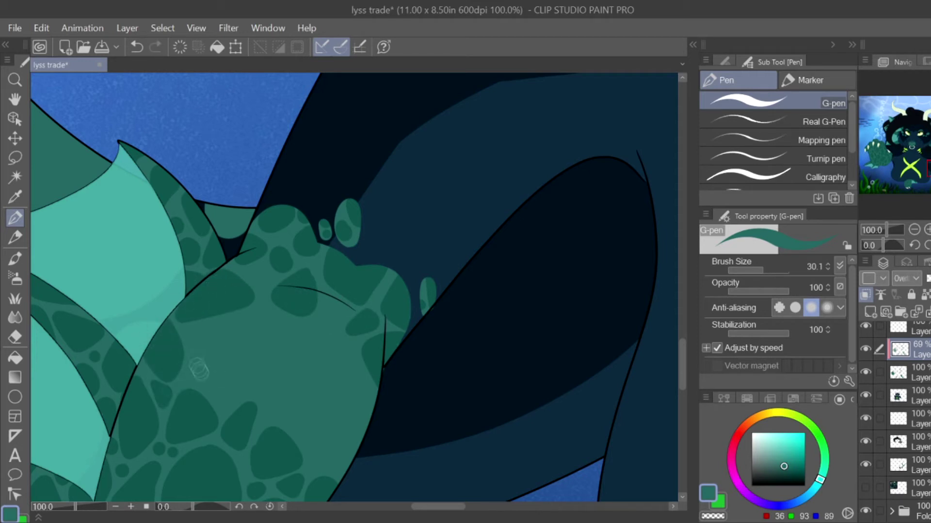
pyautogui.moveTo(198, 371); pyautogui.dragTo(201, 336)
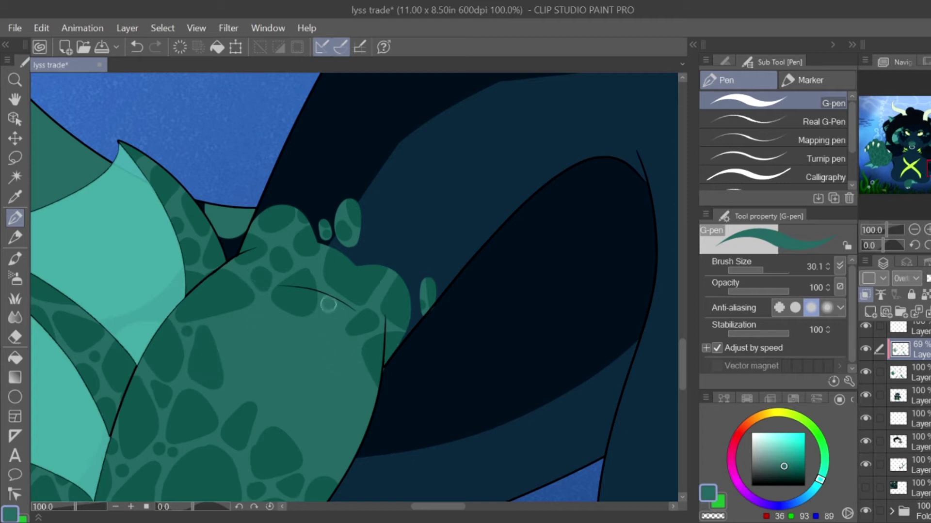
pyautogui.moveTo(328, 305); pyautogui.dragTo(330, 307)
pyautogui.moveTo(372, 431); pyautogui.dragTo(351, 465)
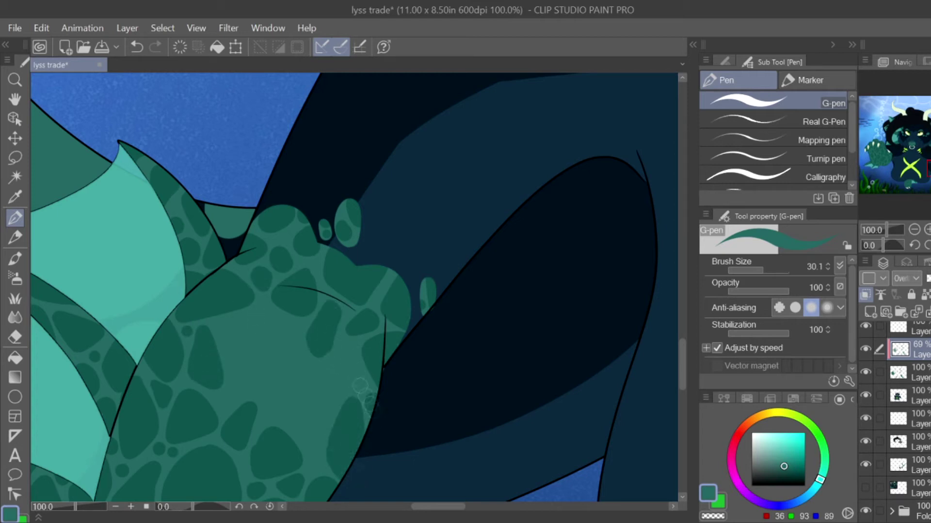
pyautogui.moveTo(360, 385); pyautogui.dragTo(337, 361)
pyautogui.moveTo(280, 339)
pyautogui.mouseDown()
pyautogui.moveTo(227, 334)
pyautogui.moveTo(283, 339)
pyautogui.moveTo(294, 352)
pyautogui.moveTo(238, 391)
pyautogui.mouseUp()
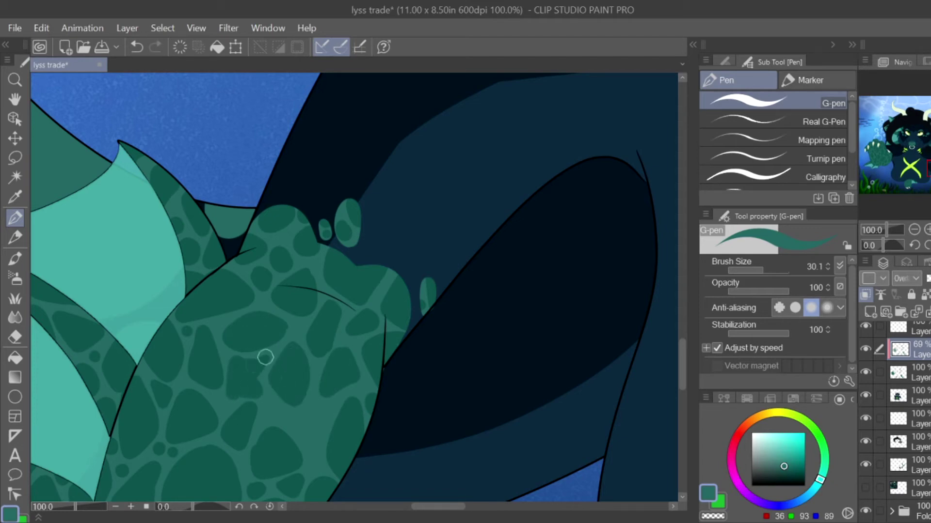
# Step: Hide the teal fin webbing and add a clipped layer at 69% opacity directly above the tail layer
pyautogui.scroll(-5, 285, 410)
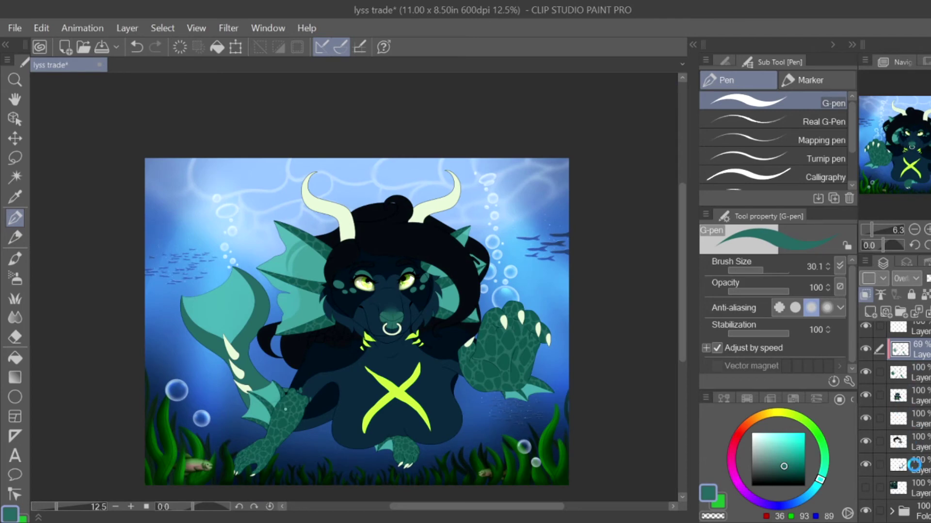
pyautogui.click(912, 465)
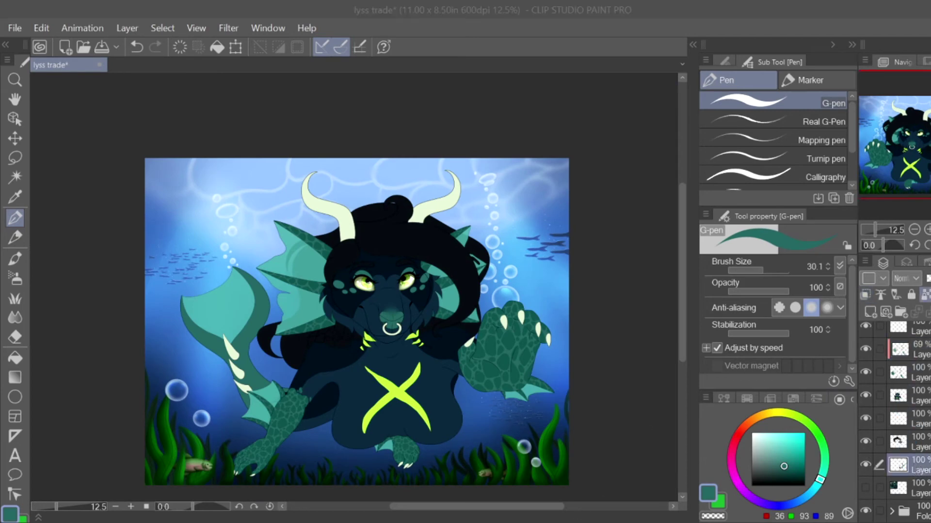
pyautogui.hotkey('ctrl', '+')
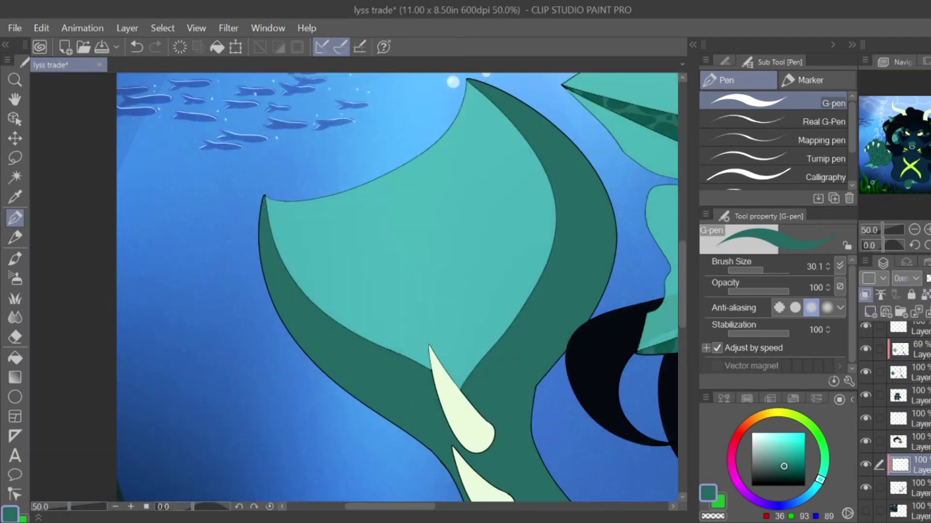
pyautogui.scroll(-5, 354, 291)
pyautogui.scroll(-1, 896, 416)
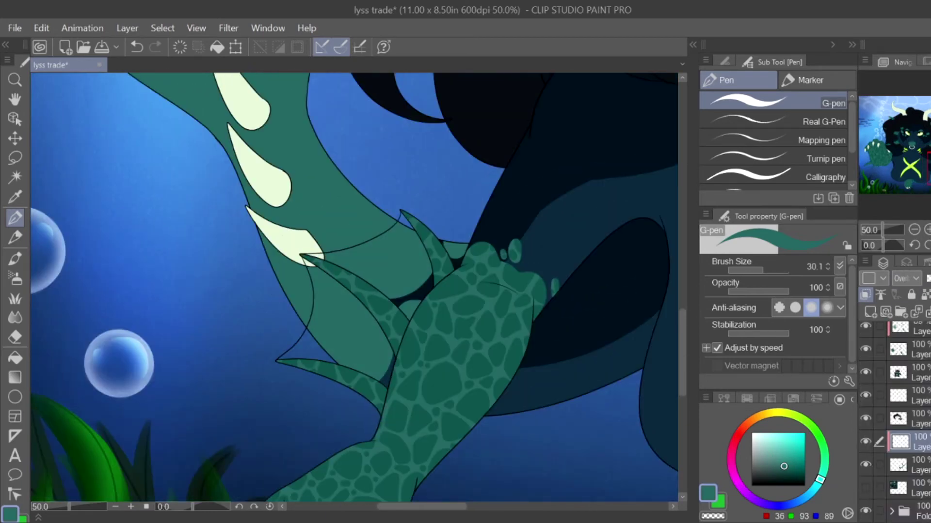
pyautogui.scroll(4, 437, 218)
pyautogui.scroll(-1, 465, 290)
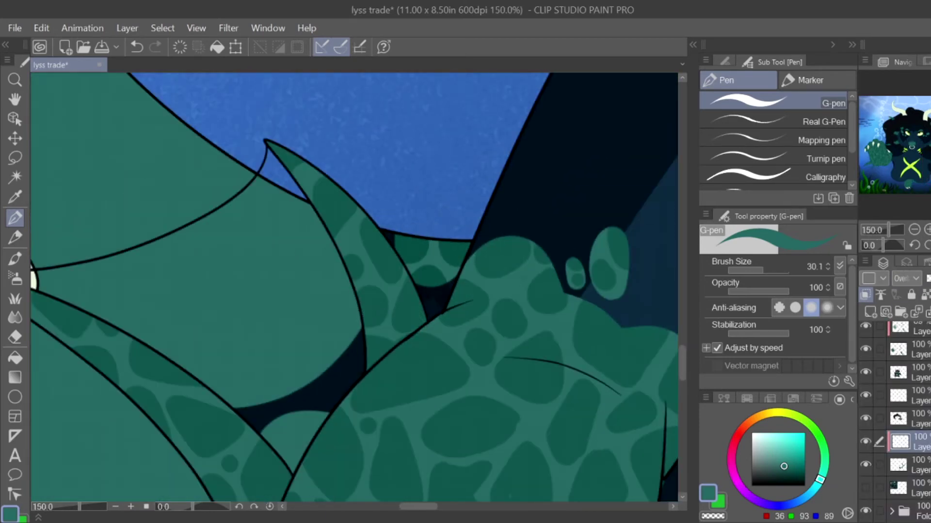
pyautogui.scroll(-3, 354, 290)
pyautogui.hscroll(-3, 353, 291)
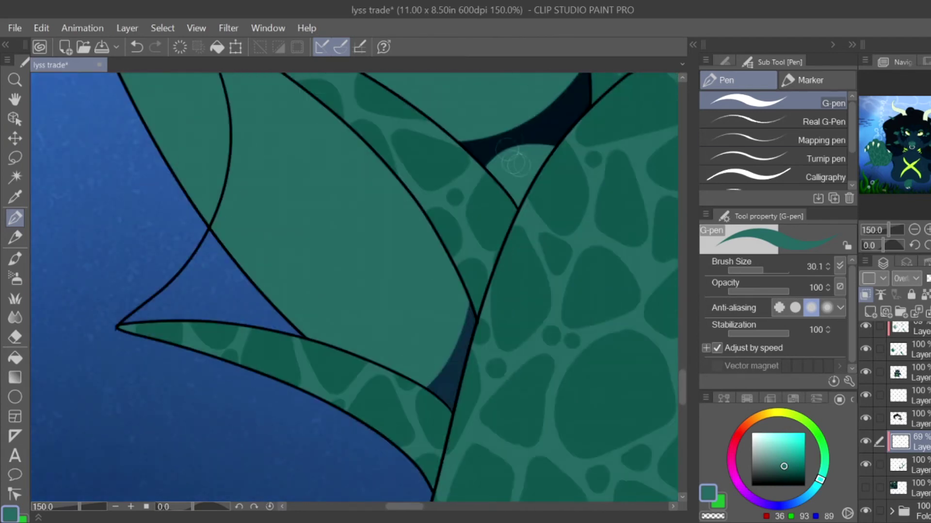
# Step: Paint dark scale spots on the tail area near the arm, between the arm fin's lowest and middle rays
pyautogui.hotkey('ctrl', 'z')
pyautogui.moveTo(508, 151); pyautogui.dragTo(502, 172)
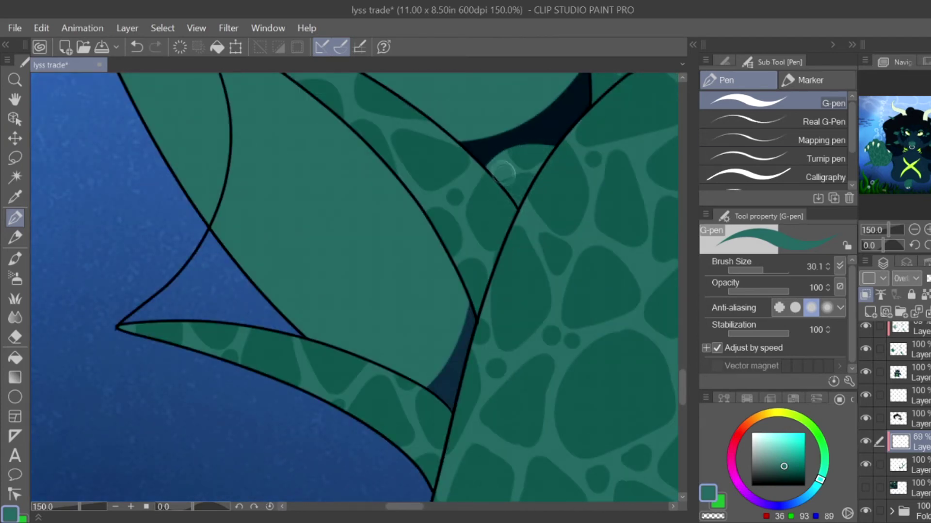
pyautogui.hotkey('ctrl', 'z')
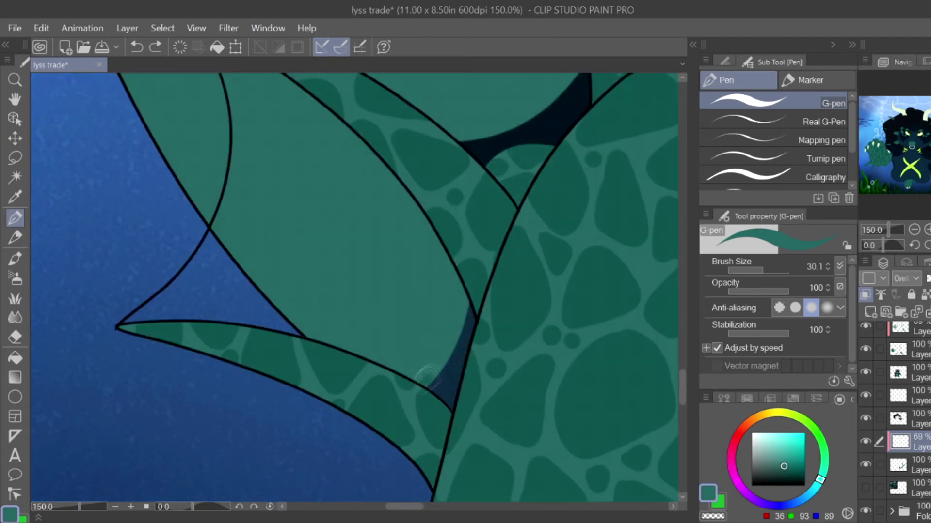
pyautogui.moveTo(438, 345); pyautogui.dragTo(455, 306)
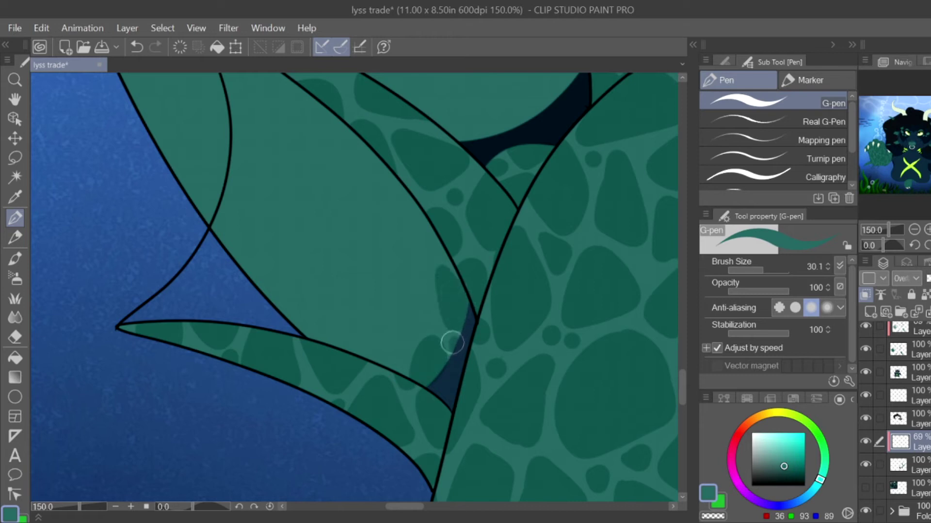
pyautogui.moveTo(274, 284)
pyautogui.mouseDown()
pyautogui.moveTo(315, 333)
pyautogui.moveTo(390, 343)
pyautogui.moveTo(425, 316)
pyautogui.mouseUp()
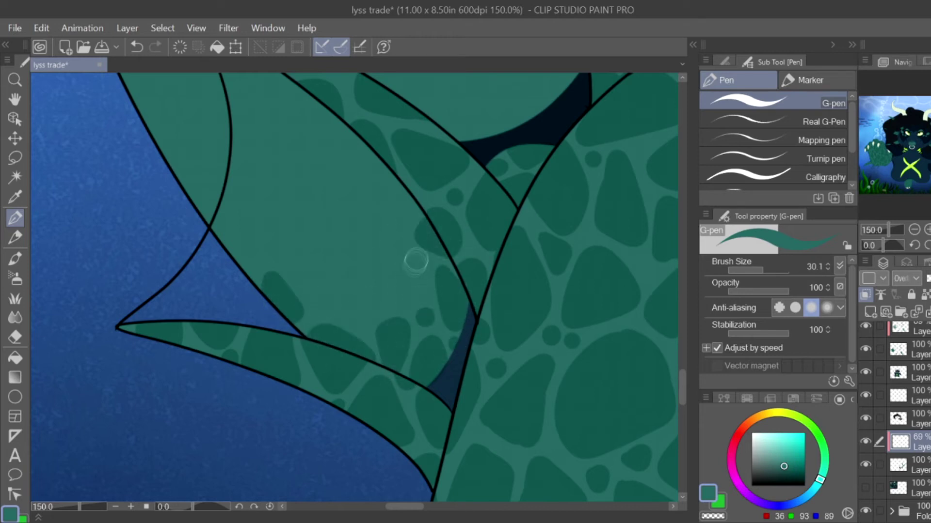
pyautogui.moveTo(416, 260)
pyautogui.mouseDown()
pyautogui.moveTo(400, 291)
pyautogui.moveTo(409, 262)
pyautogui.mouseUp()
pyautogui.moveTo(297, 264); pyautogui.dragTo(329, 273)
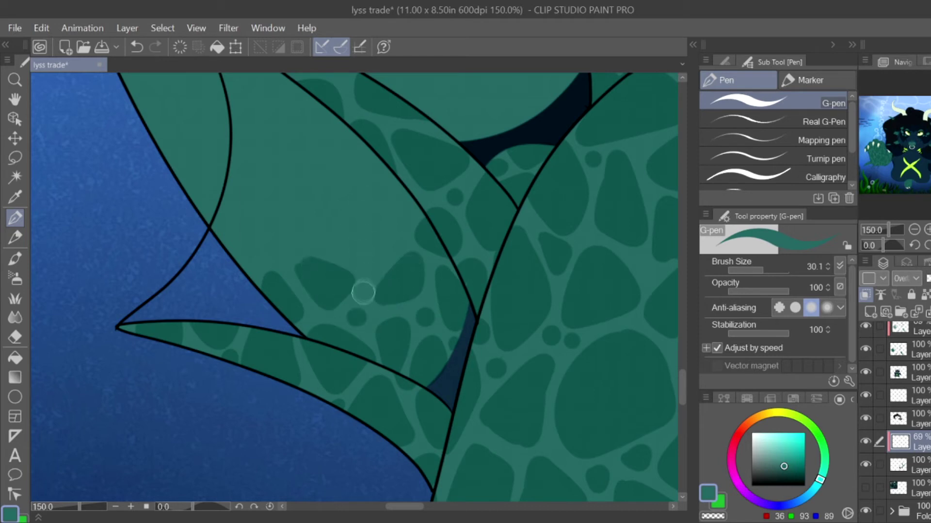
pyautogui.moveTo(405, 190)
pyautogui.mouseDown()
pyautogui.moveTo(388, 162)
pyautogui.moveTo(355, 249)
pyautogui.moveTo(374, 259)
pyautogui.mouseUp()
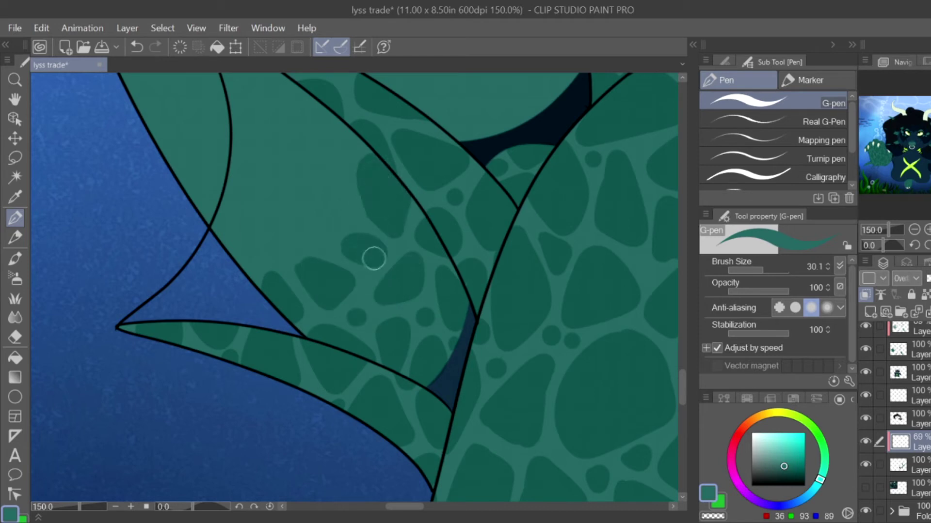
pyautogui.moveTo(393, 195)
pyautogui.mouseDown()
pyautogui.moveTo(339, 383)
pyautogui.moveTo(319, 362)
pyautogui.mouseUp()
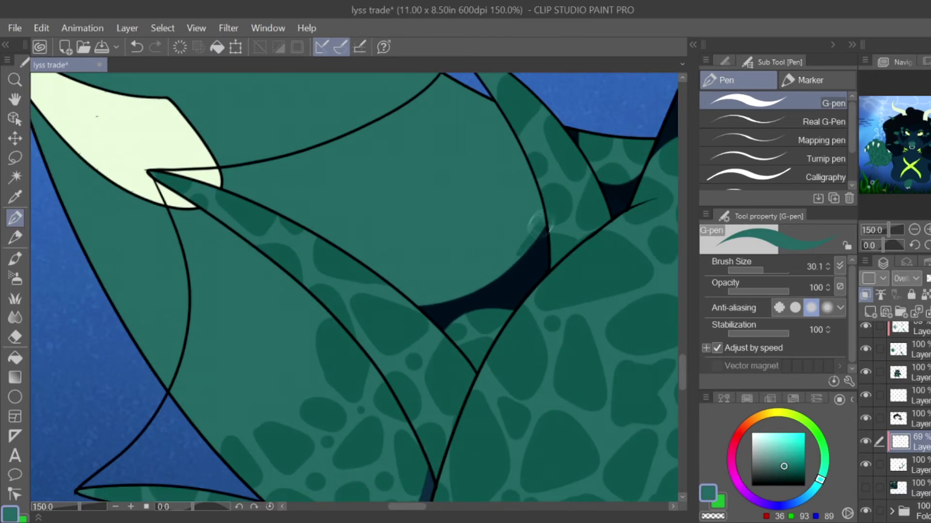
# Step: Paint dark scale spots on the tail area near the arm, between the arm fin's middle and upper rays
pyautogui.moveTo(533, 228)
pyautogui.mouseDown()
pyautogui.moveTo(509, 184)
pyautogui.moveTo(516, 247)
pyautogui.moveTo(472, 291)
pyautogui.moveTo(500, 261)
pyautogui.mouseUp()
pyautogui.moveTo(391, 274)
pyautogui.mouseDown()
pyautogui.moveTo(426, 296)
pyautogui.moveTo(412, 271)
pyautogui.mouseUp()
pyautogui.moveTo(439, 243); pyautogui.dragTo(445, 241)
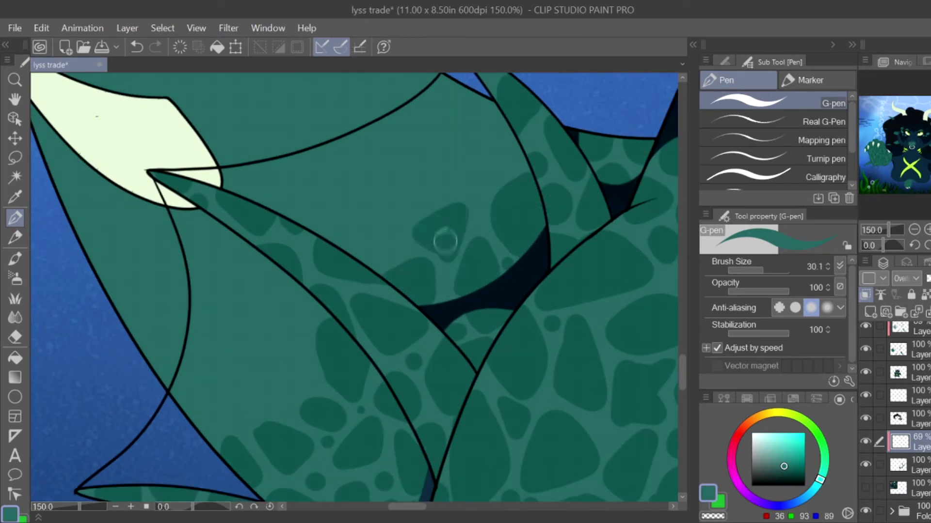
pyautogui.moveTo(509, 148)
pyautogui.mouseDown()
pyautogui.moveTo(476, 175)
pyautogui.moveTo(465, 160)
pyautogui.moveTo(427, 193)
pyautogui.moveTo(435, 195)
pyautogui.mouseUp()
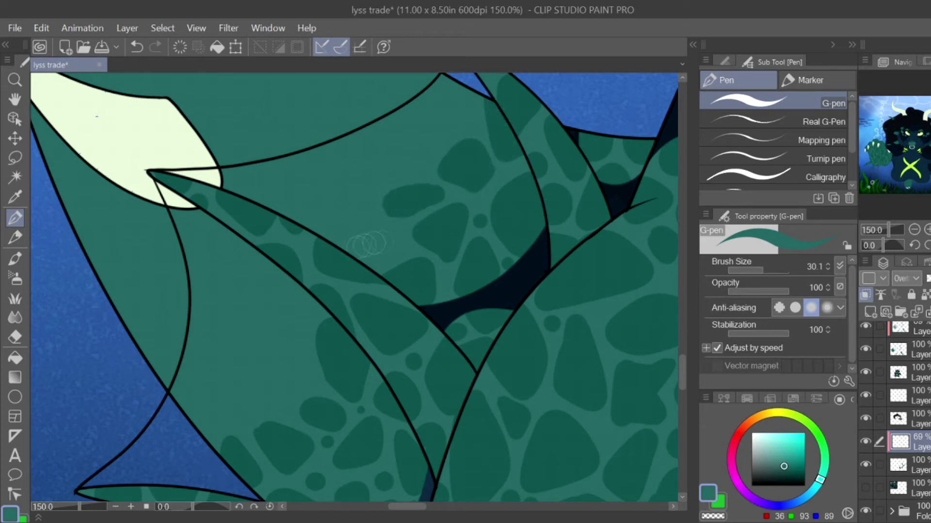
# Step: Extend the dark scale spots along the middle ray to the tail's outer edge and up beneath the lowest pale spine
pyautogui.moveTo(294, 362)
pyautogui.mouseDown()
pyautogui.moveTo(264, 395)
pyautogui.moveTo(305, 296)
pyautogui.moveTo(283, 324)
pyautogui.mouseUp()
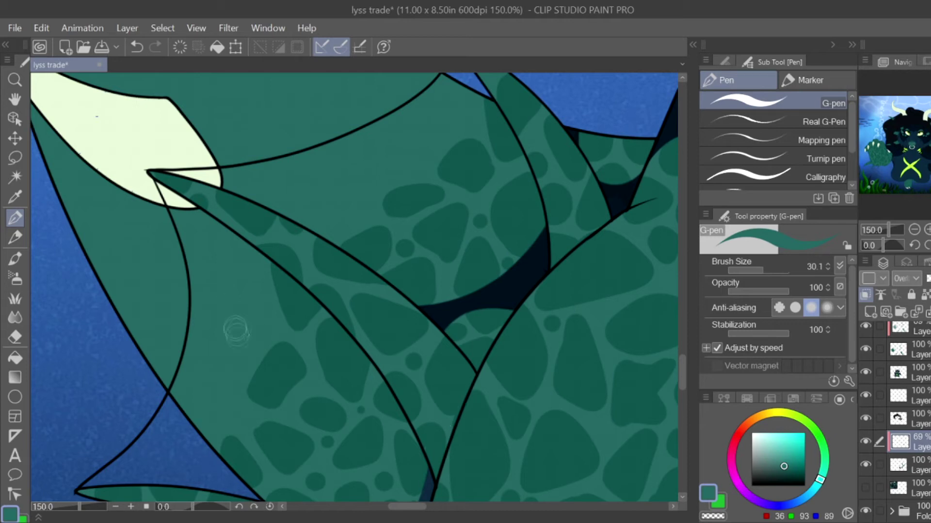
pyautogui.moveTo(236, 331)
pyautogui.mouseDown()
pyautogui.moveTo(228, 300)
pyautogui.moveTo(237, 334)
pyautogui.mouseUp()
pyautogui.moveTo(199, 439)
pyautogui.mouseDown()
pyautogui.moveTo(197, 385)
pyautogui.moveTo(198, 395)
pyautogui.moveTo(172, 335)
pyautogui.mouseUp()
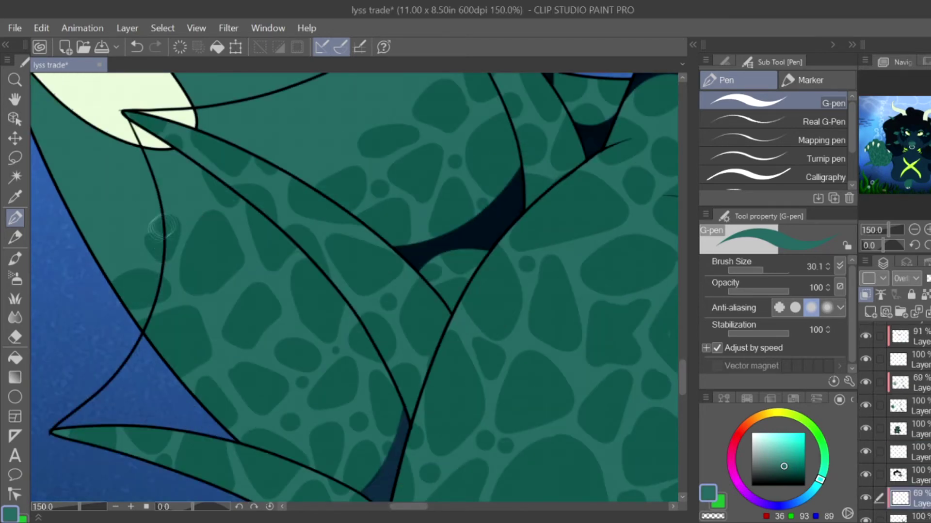
pyautogui.moveTo(182, 145); pyautogui.dragTo(450, 249)
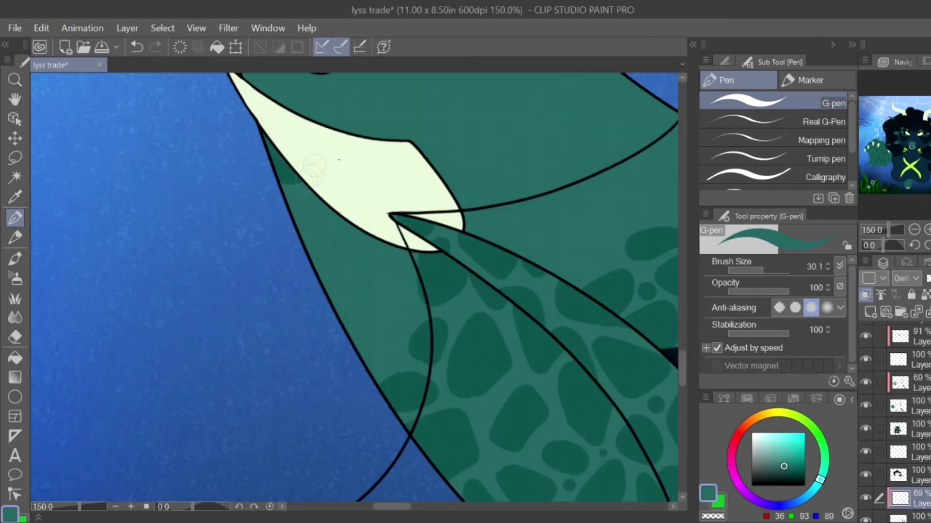
pyautogui.moveTo(313, 167)
pyautogui.mouseDown()
pyautogui.moveTo(281, 225)
pyautogui.moveTo(371, 260)
pyautogui.moveTo(392, 283)
pyautogui.moveTo(354, 310)
pyautogui.moveTo(381, 361)
pyautogui.mouseUp()
pyautogui.click(464, 310)
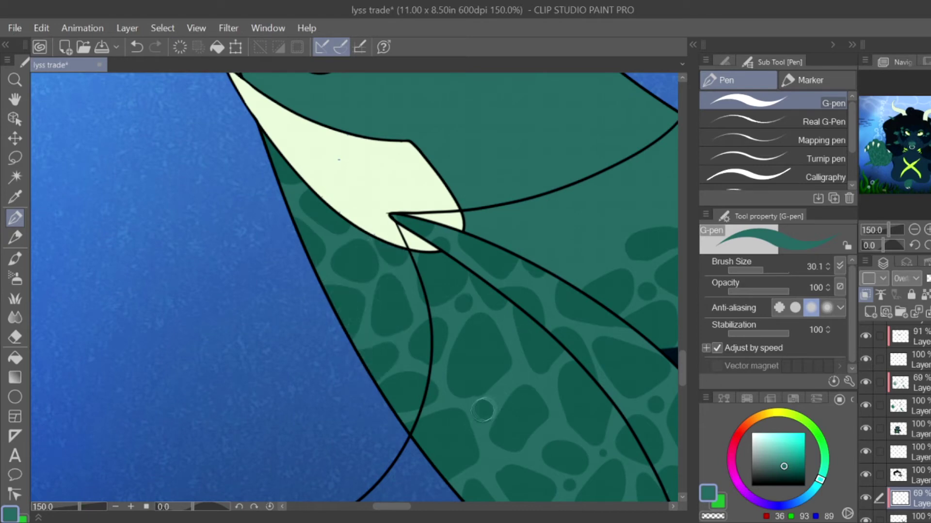
# Step: Fill the tail between the upper fin rays with dark scale spots up to the curved webbing outline and the inner edge
pyautogui.moveTo(894, 145); pyautogui.dragTo(900, 142)
pyautogui.moveTo(402, 182)
pyautogui.mouseDown()
pyautogui.moveTo(443, 220)
pyautogui.moveTo(460, 272)
pyautogui.mouseUp()
pyautogui.moveTo(461, 239); pyautogui.dragTo(454, 252)
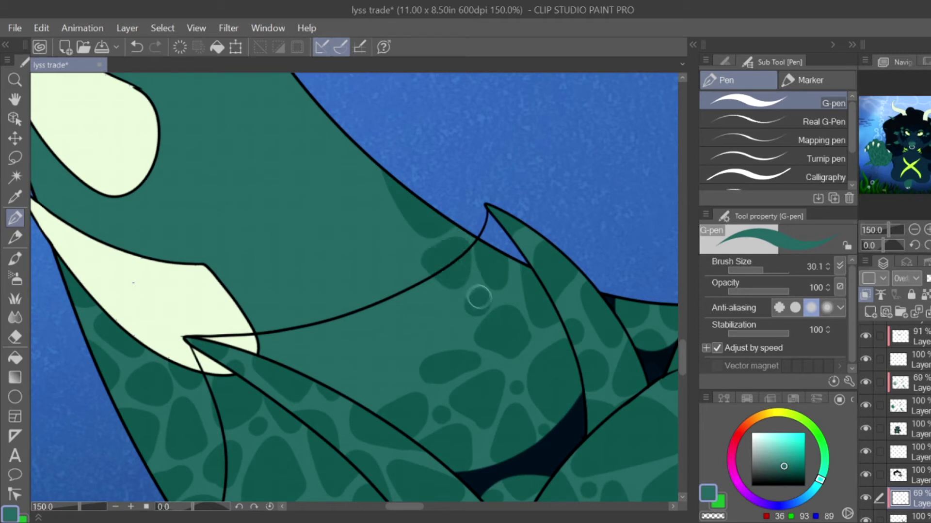
pyautogui.moveTo(478, 297)
pyautogui.mouseDown()
pyautogui.moveTo(433, 339)
pyautogui.moveTo(439, 330)
pyautogui.mouseUp()
pyautogui.moveTo(361, 383)
pyautogui.mouseDown()
pyautogui.moveTo(363, 392)
pyautogui.moveTo(398, 381)
pyautogui.mouseUp()
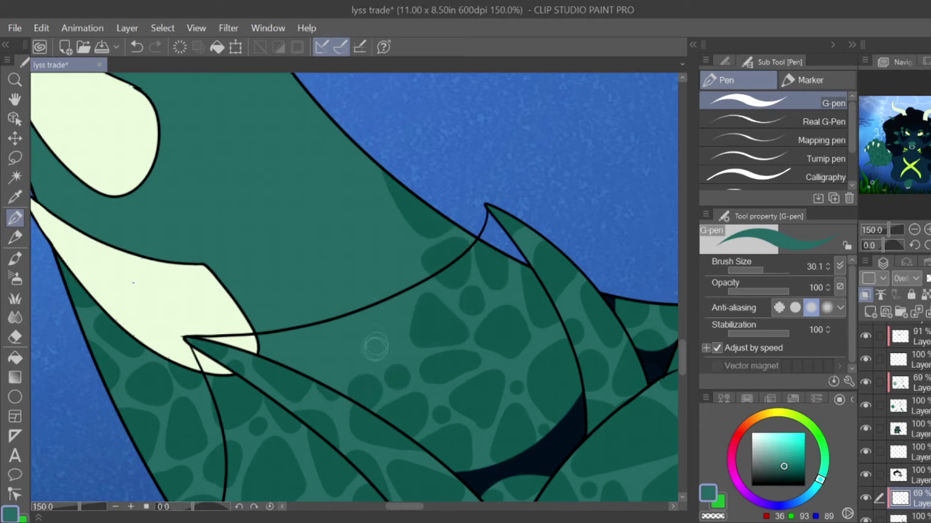
pyautogui.moveTo(375, 347)
pyautogui.mouseDown()
pyautogui.moveTo(371, 301)
pyautogui.moveTo(368, 339)
pyautogui.mouseUp()
pyautogui.moveTo(398, 242)
pyautogui.mouseDown()
pyautogui.moveTo(400, 281)
pyautogui.moveTo(393, 271)
pyautogui.mouseUp()
pyautogui.moveTo(317, 349)
pyautogui.mouseDown()
pyautogui.moveTo(301, 354)
pyautogui.moveTo(333, 388)
pyautogui.mouseUp()
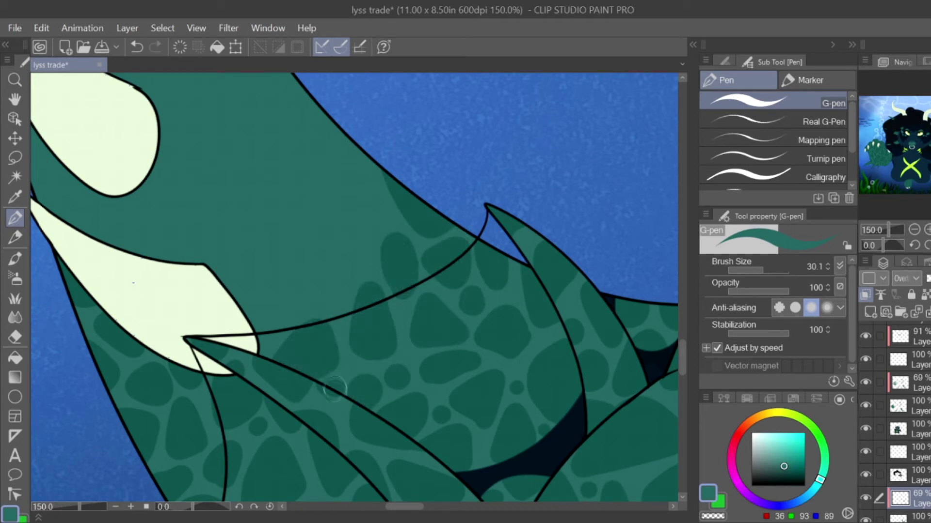
# Step: Add dark scale spots on the tail just above the curved webbing outline, beside the lowest pale spine
pyautogui.moveTo(245, 340)
pyautogui.mouseDown()
pyautogui.moveTo(265, 281)
pyautogui.moveTo(335, 252)
pyautogui.moveTo(395, 376)
pyautogui.mouseUp()
pyautogui.moveTo(417, 340)
pyautogui.mouseDown()
pyautogui.moveTo(430, 333)
pyautogui.moveTo(417, 342)
pyautogui.mouseUp()
pyautogui.moveTo(450, 339); pyautogui.dragTo(454, 345)
pyautogui.moveTo(426, 372); pyautogui.dragTo(428, 376)
pyautogui.moveTo(359, 310); pyautogui.dragTo(376, 330)
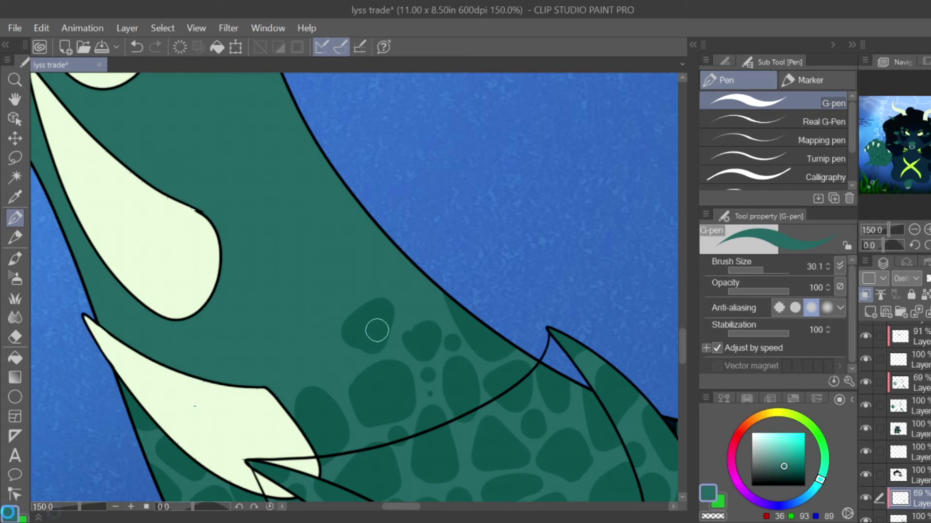
pyautogui.moveTo(394, 256); pyautogui.dragTo(410, 290)
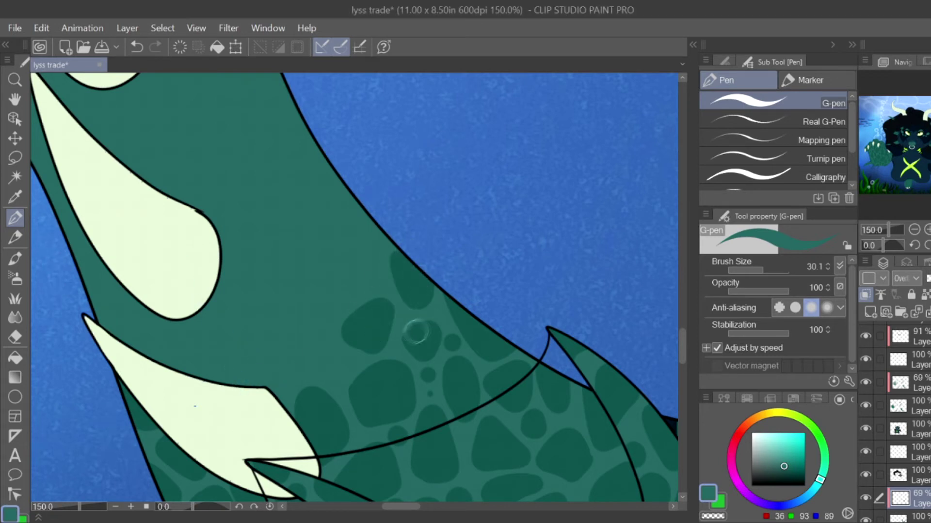
# Step: Paint dark scale spots across the tail's width between the lowest and middle pale spines
pyautogui.moveTo(319, 367)
pyautogui.mouseDown()
pyautogui.moveTo(326, 347)
pyautogui.moveTo(271, 364)
pyautogui.moveTo(280, 323)
pyautogui.moveTo(369, 283)
pyautogui.moveTo(387, 232)
pyautogui.mouseUp()
pyautogui.moveTo(189, 371)
pyautogui.mouseDown()
pyautogui.moveTo(205, 324)
pyautogui.moveTo(235, 316)
pyautogui.moveTo(225, 310)
pyautogui.moveTo(257, 267)
pyautogui.moveTo(237, 282)
pyautogui.moveTo(255, 300)
pyautogui.moveTo(274, 266)
pyautogui.moveTo(306, 268)
pyautogui.moveTo(313, 214)
pyautogui.moveTo(272, 252)
pyautogui.mouseUp()
pyautogui.moveTo(334, 165); pyautogui.dragTo(332, 191)
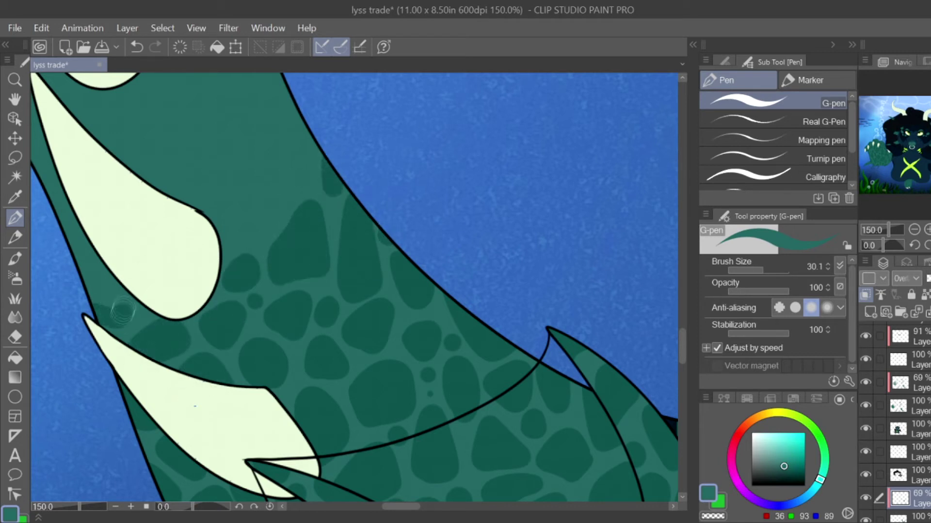
pyautogui.moveTo(228, 213)
pyautogui.mouseDown()
pyautogui.moveTo(248, 226)
pyautogui.moveTo(257, 196)
pyautogui.mouseUp()
# Step: Add dark scale spots along the tail's outer edge behind the middle spine and across the tail beside that spine
pyautogui.hotkey('ctrl', '0')
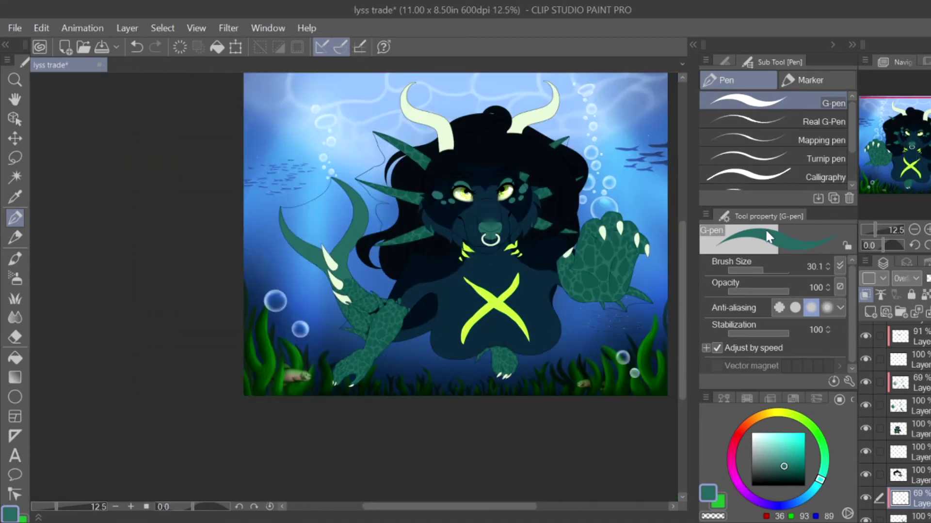
pyautogui.scroll(4, 291, 252)
pyautogui.scroll(3, 543, 388)
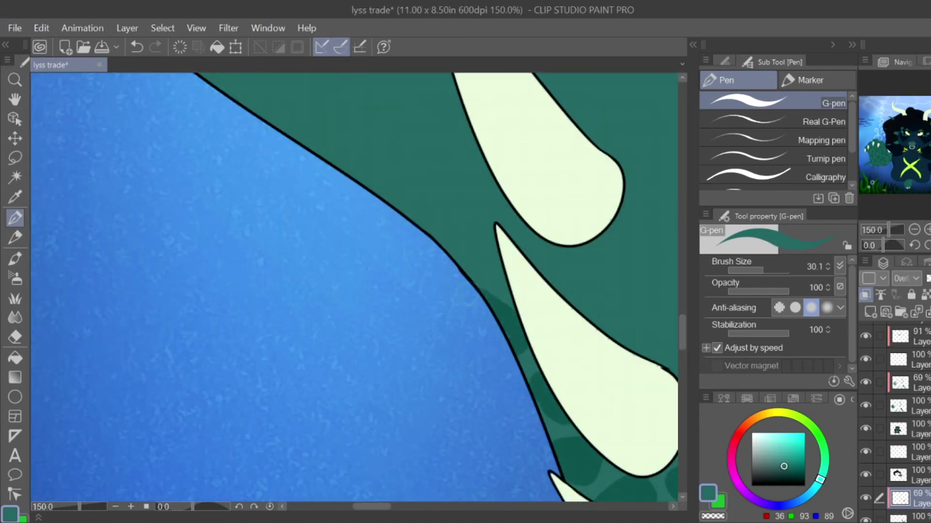
pyautogui.scroll(-2, 465, 342)
pyautogui.moveTo(464, 341); pyautogui.dragTo(469, 348)
pyautogui.moveTo(388, 361); pyautogui.dragTo(402, 372)
pyautogui.moveTo(418, 333); pyautogui.dragTo(429, 345)
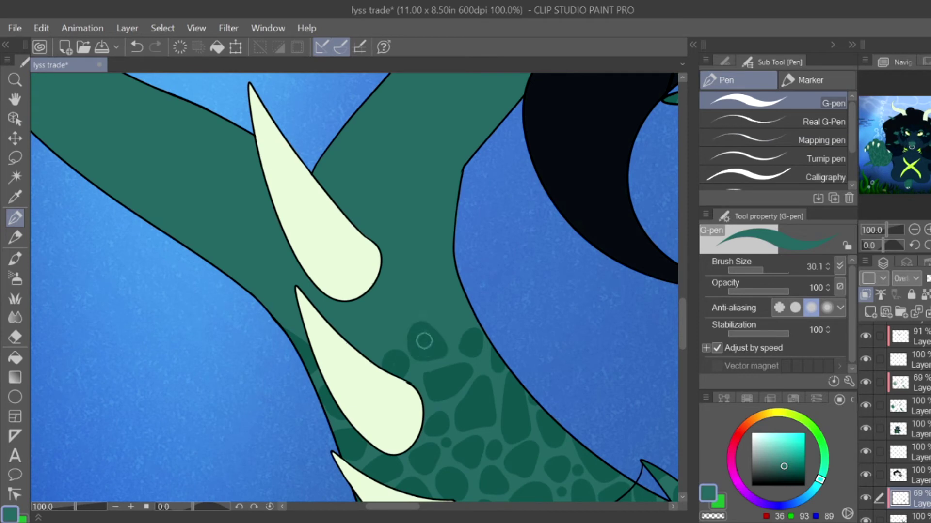
# Step: Continue the dark scale spots up past the topmost spine and into the base of the tail-fin branch nearest the hair
pyautogui.moveTo(450, 258); pyautogui.dragTo(459, 302)
pyautogui.moveTo(425, 259); pyautogui.dragTo(430, 280)
pyautogui.moveTo(390, 248); pyautogui.dragTo(404, 274)
pyautogui.moveTo(411, 206)
pyautogui.mouseDown()
pyautogui.moveTo(431, 205)
pyautogui.moveTo(450, 238)
pyautogui.moveTo(456, 164)
pyautogui.mouseUp()
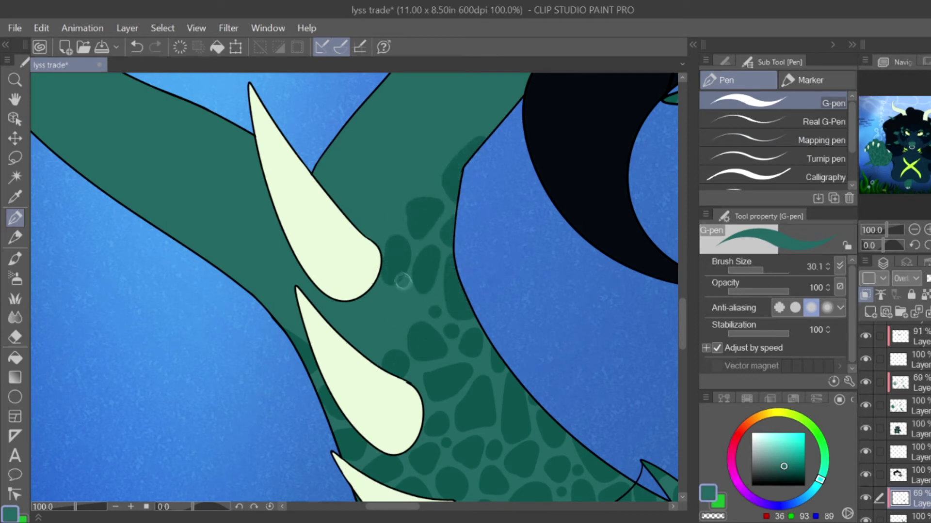
pyautogui.moveTo(403, 280); pyautogui.dragTo(393, 310)
pyautogui.moveTo(367, 346); pyautogui.dragTo(360, 334)
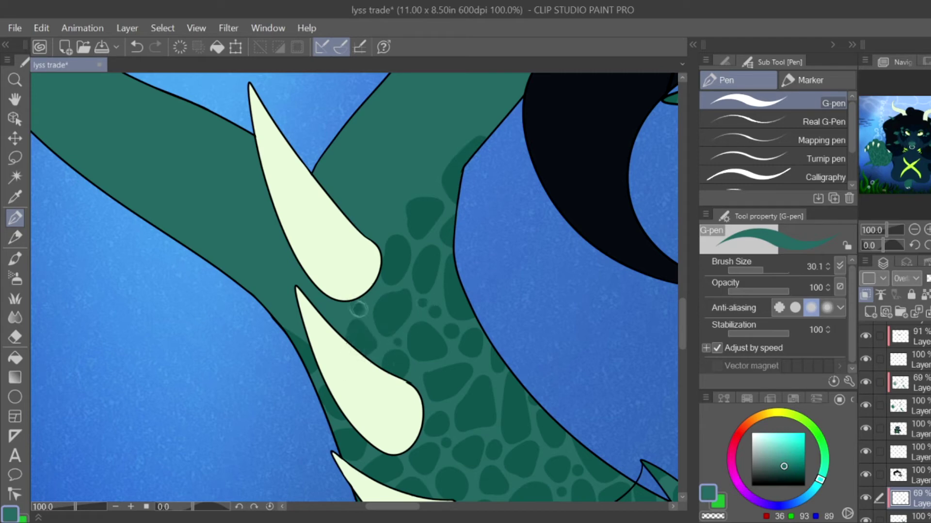
pyautogui.moveTo(303, 278)
pyautogui.mouseDown()
pyautogui.moveTo(233, 384)
pyautogui.moveTo(291, 426)
pyautogui.moveTo(316, 385)
pyautogui.moveTo(275, 373)
pyautogui.moveTo(333, 277)
pyautogui.moveTo(269, 321)
pyautogui.moveTo(279, 335)
pyautogui.moveTo(426, 340)
pyautogui.mouseUp()
pyautogui.moveTo(417, 300); pyautogui.dragTo(473, 383)
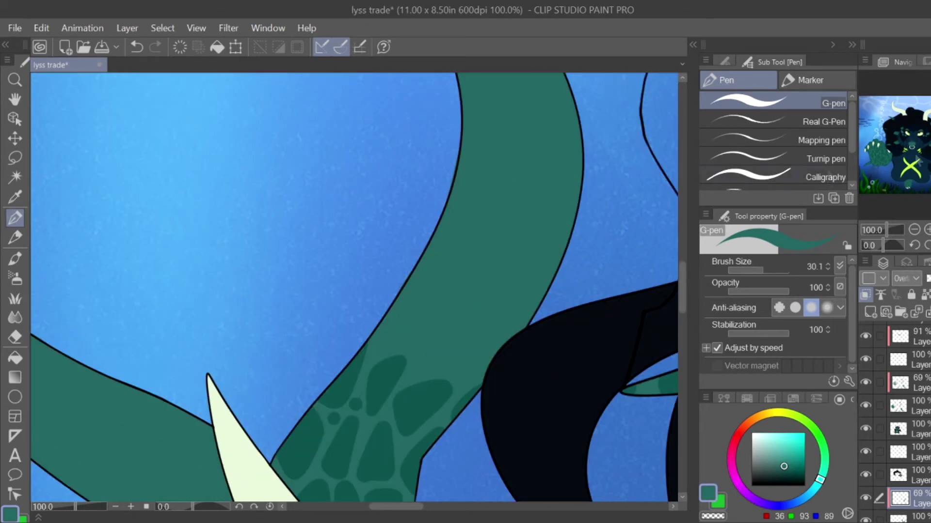
# Step: Continue the dark scale spots up the lower part of the tail-fin branch nearest the hair, filling its full width
pyautogui.moveTo(480, 310)
pyautogui.mouseDown()
pyautogui.moveTo(498, 372)
pyautogui.moveTo(477, 340)
pyautogui.moveTo(546, 278)
pyautogui.mouseUp()
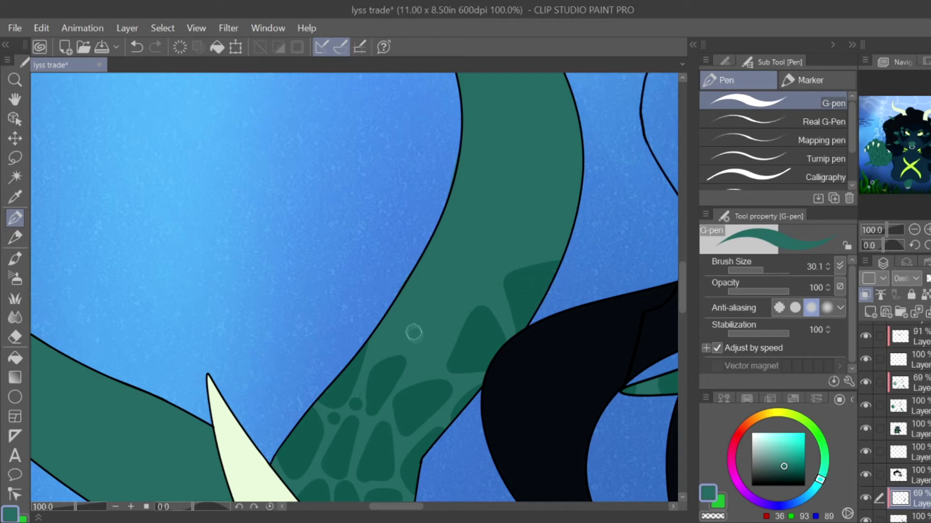
pyautogui.moveTo(413, 333)
pyautogui.mouseDown()
pyautogui.moveTo(429, 291)
pyautogui.moveTo(431, 334)
pyautogui.mouseUp()
pyautogui.moveTo(418, 368); pyautogui.dragTo(434, 369)
pyautogui.moveTo(475, 274)
pyautogui.mouseDown()
pyautogui.moveTo(479, 264)
pyautogui.moveTo(436, 225)
pyautogui.mouseUp()
pyautogui.moveTo(387, 313); pyautogui.dragTo(386, 347)
pyautogui.scroll(-5, 479, 388)
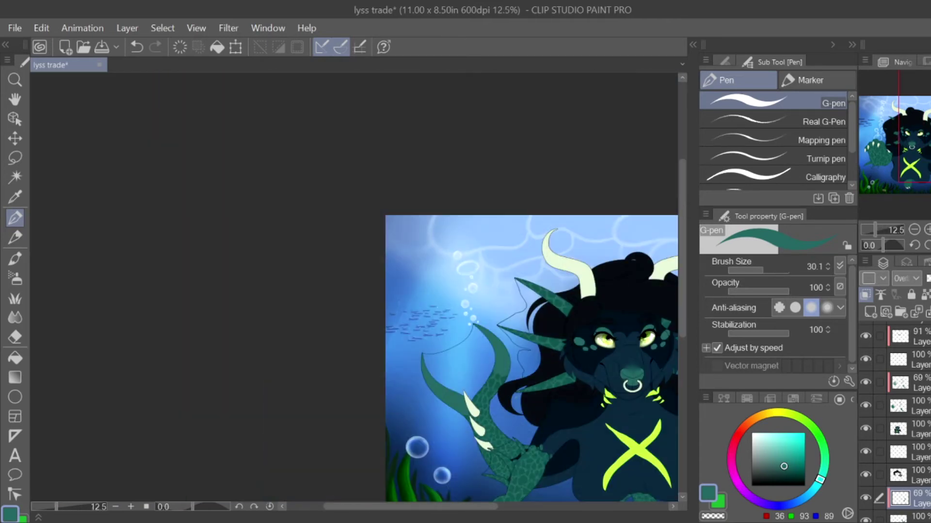
# Step: Paint large dark scale spots with small dots between them through the middle bend of the tail-fin branch nearest the hair
pyautogui.scroll(5, 504, 359)
pyautogui.moveTo(199, 427)
pyautogui.mouseDown()
pyautogui.moveTo(235, 402)
pyautogui.moveTo(262, 417)
pyautogui.mouseUp()
pyautogui.moveTo(233, 344); pyautogui.dragTo(227, 369)
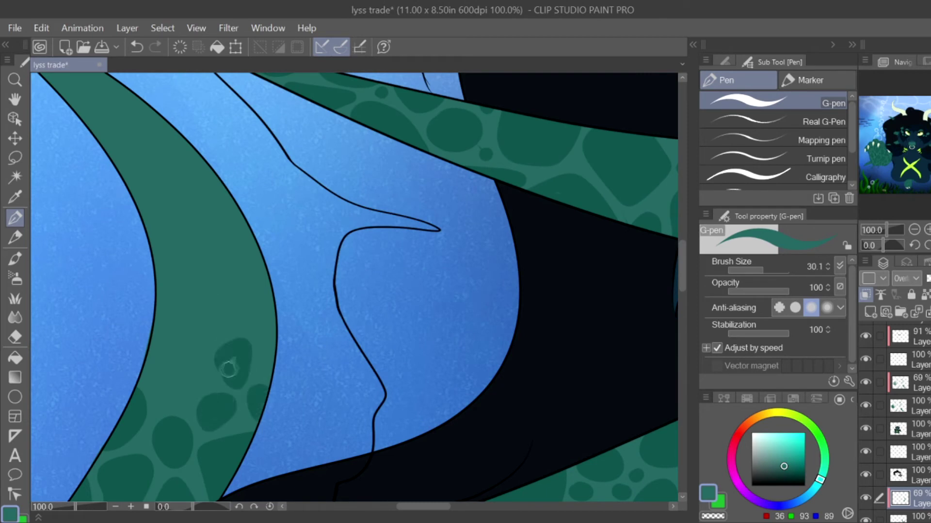
pyautogui.moveTo(262, 295); pyautogui.dragTo(266, 368)
pyautogui.moveTo(160, 373); pyautogui.dragTo(190, 380)
pyautogui.moveTo(164, 337)
pyautogui.mouseDown()
pyautogui.moveTo(191, 371)
pyautogui.moveTo(187, 382)
pyautogui.mouseUp()
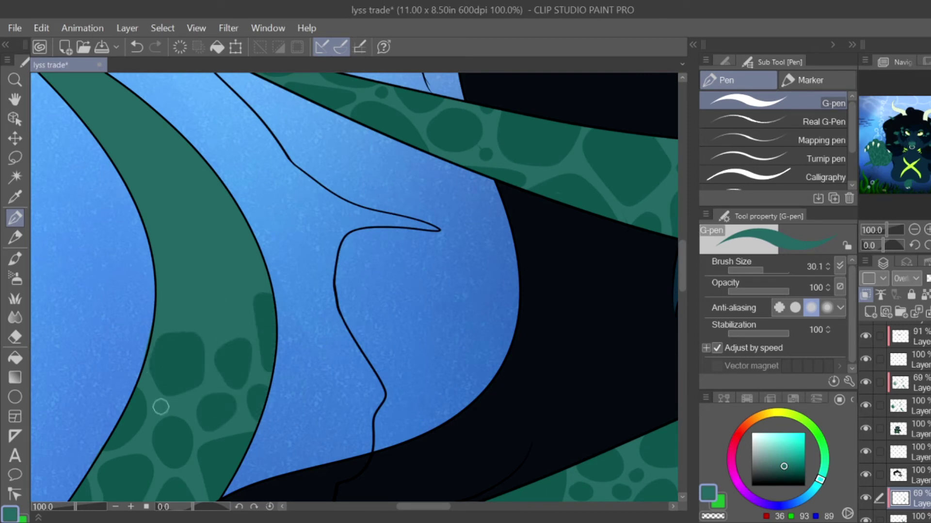
pyautogui.moveTo(201, 299); pyautogui.dragTo(222, 282)
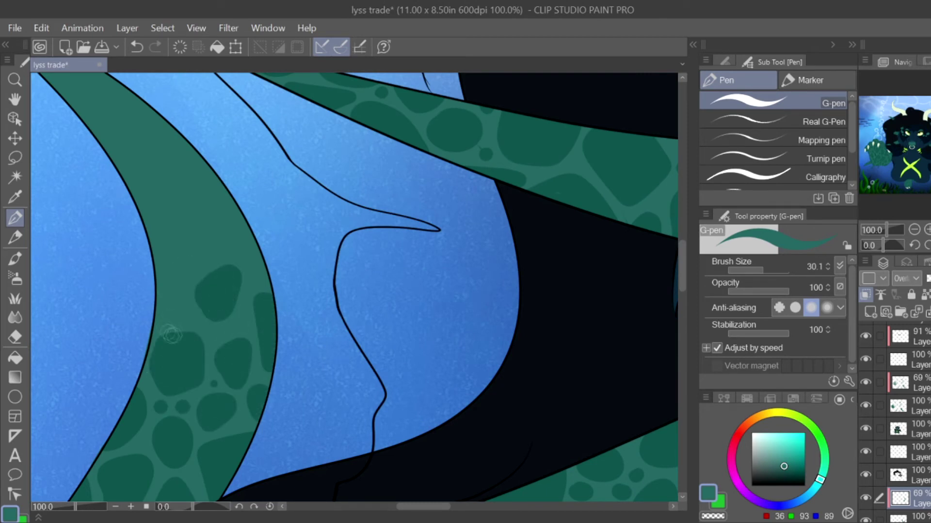
pyautogui.moveTo(171, 335)
pyautogui.mouseDown()
pyautogui.moveTo(155, 273)
pyautogui.moveTo(296, 381)
pyautogui.mouseUp()
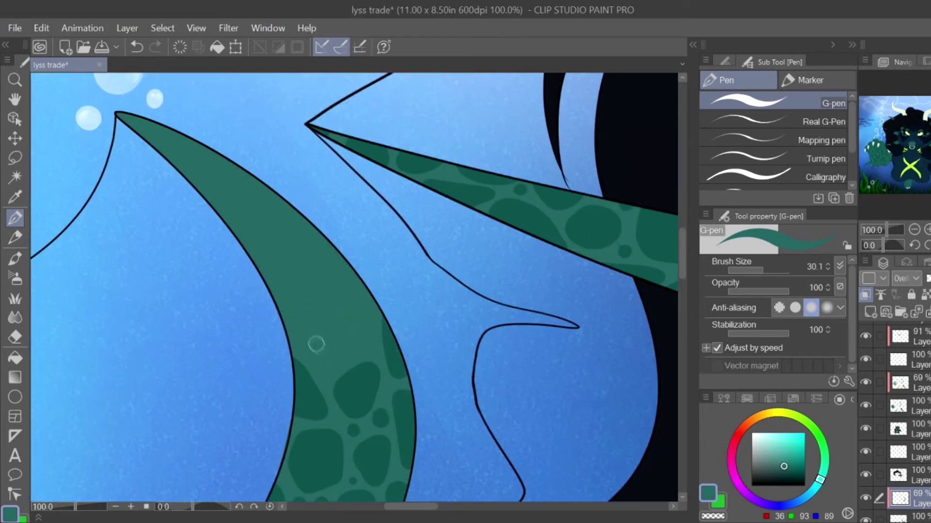
# Step: Fill the upper part of the tail-fin branch nearest the hair with dark scale spots, up to its pointed tip
pyautogui.moveTo(316, 345)
pyautogui.mouseDown()
pyautogui.moveTo(342, 333)
pyautogui.moveTo(330, 336)
pyautogui.moveTo(358, 307)
pyautogui.moveTo(371, 333)
pyautogui.moveTo(359, 281)
pyautogui.mouseUp()
pyautogui.moveTo(293, 346); pyautogui.dragTo(280, 305)
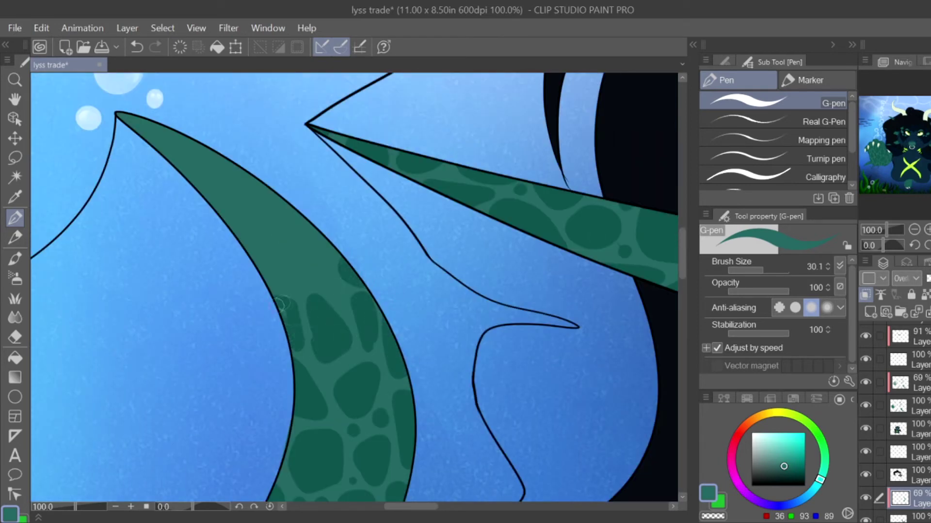
pyautogui.moveTo(143, 122); pyautogui.dragTo(226, 233)
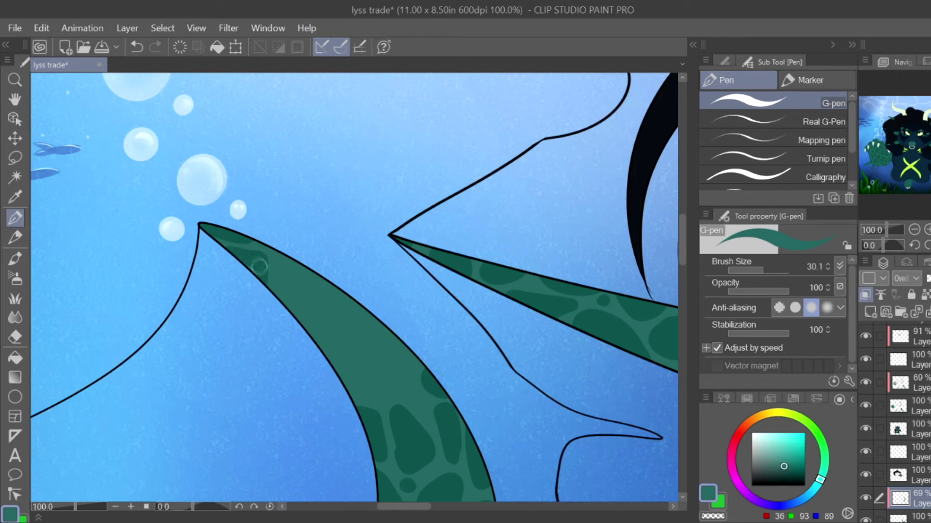
pyautogui.moveTo(286, 262)
pyautogui.mouseDown()
pyautogui.moveTo(320, 321)
pyautogui.moveTo(315, 290)
pyautogui.mouseUp()
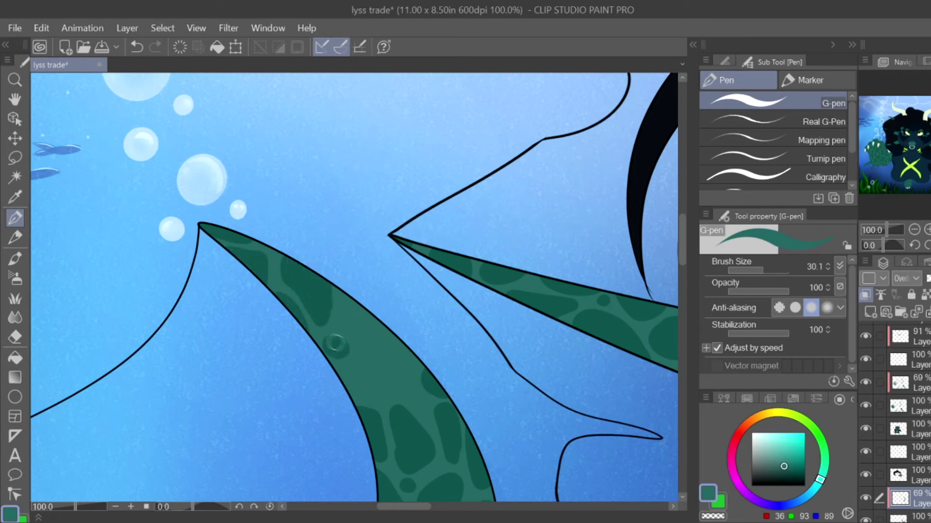
pyautogui.moveTo(374, 356)
pyautogui.mouseDown()
pyautogui.moveTo(361, 389)
pyautogui.moveTo(399, 367)
pyautogui.moveTo(382, 382)
pyautogui.mouseUp()
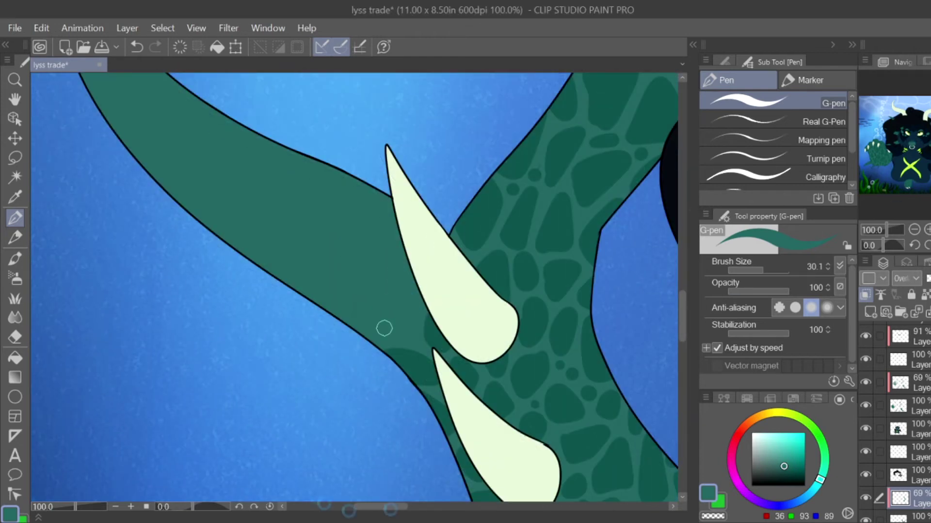
# Step: Add dark scale spots to the base of the outer tail-fin branch, beside the topmost pale spine
pyautogui.moveTo(368, 291)
pyautogui.mouseDown()
pyautogui.moveTo(326, 305)
pyautogui.moveTo(349, 279)
pyautogui.moveTo(359, 346)
pyautogui.moveTo(339, 342)
pyautogui.moveTo(333, 319)
pyautogui.moveTo(473, 402)
pyautogui.mouseUp()
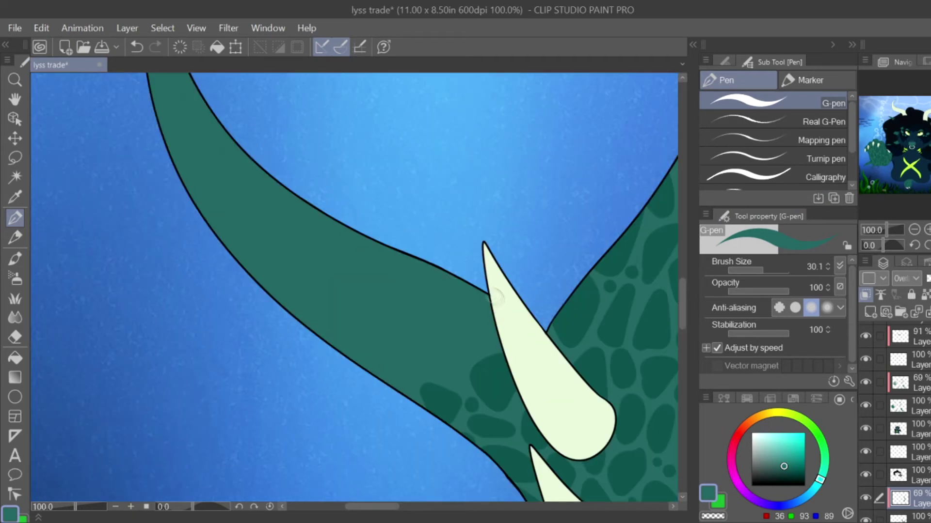
pyautogui.moveTo(494, 291)
pyautogui.mouseDown()
pyautogui.moveTo(495, 322)
pyautogui.moveTo(452, 366)
pyautogui.moveTo(449, 330)
pyautogui.moveTo(466, 357)
pyautogui.mouseUp()
pyautogui.moveTo(406, 368)
pyautogui.mouseDown()
pyautogui.moveTo(379, 363)
pyautogui.moveTo(392, 378)
pyautogui.mouseUp()
pyautogui.moveTo(405, 337)
pyautogui.mouseDown()
pyautogui.moveTo(420, 321)
pyautogui.moveTo(512, 437)
pyautogui.moveTo(514, 493)
pyautogui.mouseUp()
# Step: Paint dark scale spots from the outer tail-fin branch's tip down along its narrow upper part
pyautogui.moveTo(238, 112)
pyautogui.mouseDown()
pyautogui.moveTo(235, 190)
pyautogui.moveTo(273, 243)
pyautogui.mouseUp()
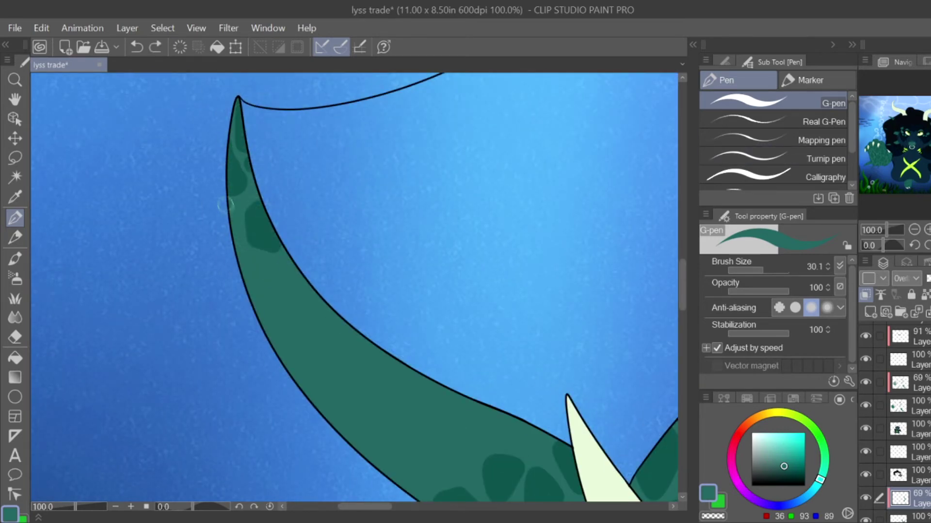
pyautogui.moveTo(241, 294)
pyautogui.mouseDown()
pyautogui.moveTo(271, 275)
pyautogui.moveTo(264, 322)
pyautogui.mouseUp()
pyautogui.moveTo(291, 257); pyautogui.dragTo(309, 308)
pyautogui.moveTo(293, 339)
pyautogui.mouseDown()
pyautogui.moveTo(309, 366)
pyautogui.moveTo(300, 349)
pyautogui.moveTo(354, 350)
pyautogui.moveTo(258, 291)
pyautogui.moveTo(291, 268)
pyautogui.moveTo(285, 285)
pyautogui.mouseUp()
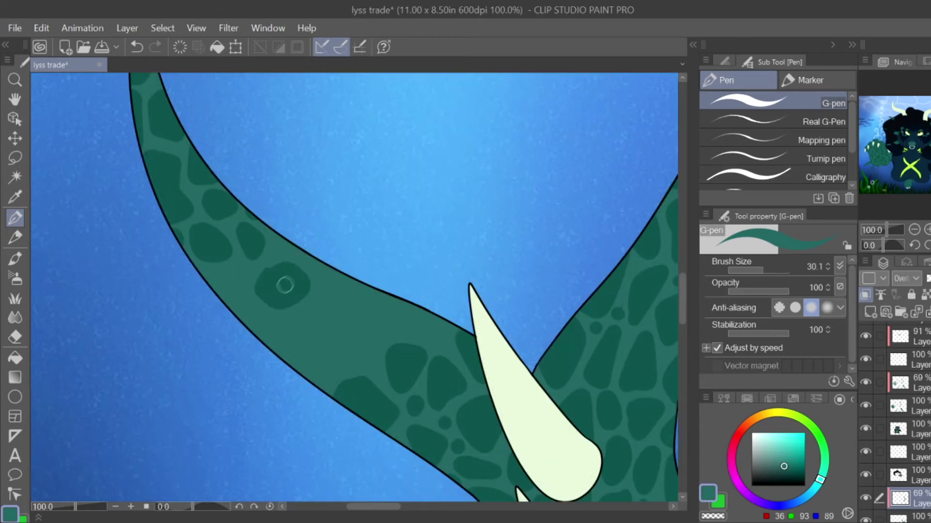
# Step: Fill the bare stretch in the middle of the outer tail-fin branch with dark scale spots along both edges and between them
pyautogui.moveTo(202, 275); pyautogui.dragTo(229, 300)
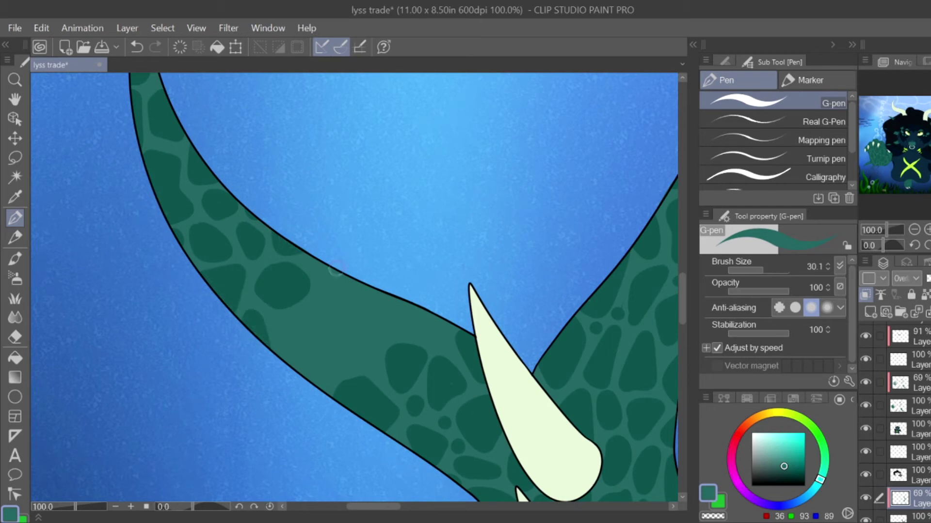
pyautogui.moveTo(335, 269)
pyautogui.mouseDown()
pyautogui.moveTo(362, 302)
pyautogui.moveTo(360, 292)
pyautogui.moveTo(391, 316)
pyautogui.moveTo(408, 311)
pyautogui.moveTo(437, 337)
pyautogui.mouseUp()
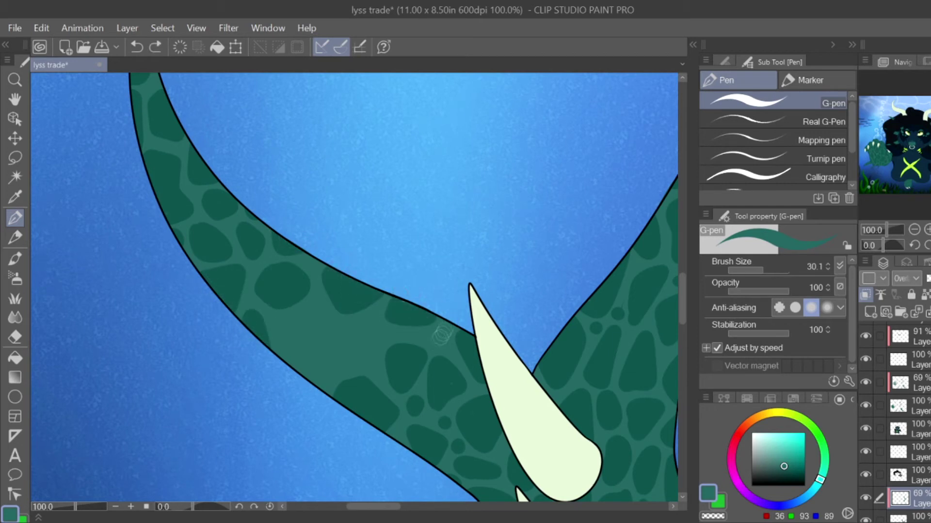
pyautogui.moveTo(368, 324)
pyautogui.mouseDown()
pyautogui.moveTo(315, 378)
pyautogui.moveTo(323, 315)
pyautogui.moveTo(291, 339)
pyautogui.moveTo(297, 332)
pyautogui.mouseUp()
pyautogui.click(371, 361)
pyautogui.scroll(-6, 297, 332)
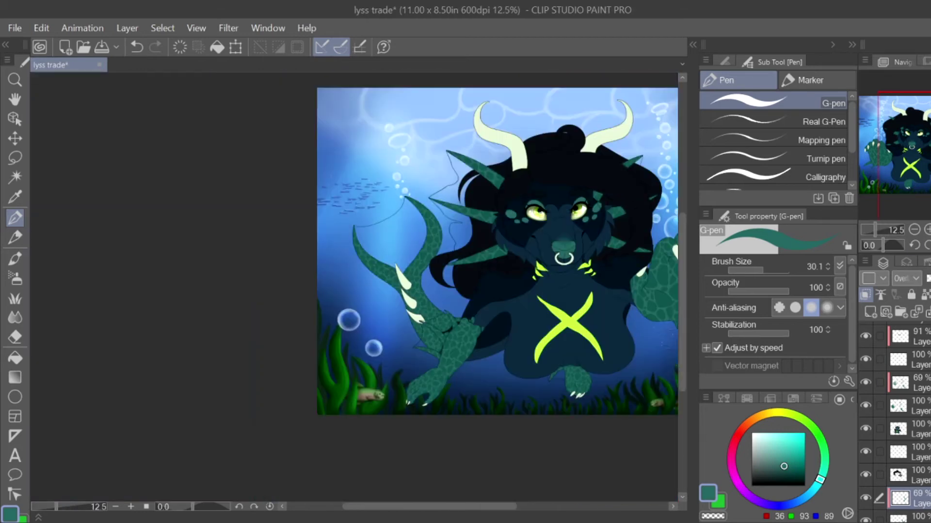
# Step: Add a clipped layer at 69% opacity above the body layer and paint dark scale spots on the cheek markings beside the first eye
pyautogui.hotkey('ctrl', 'shift', 'n')
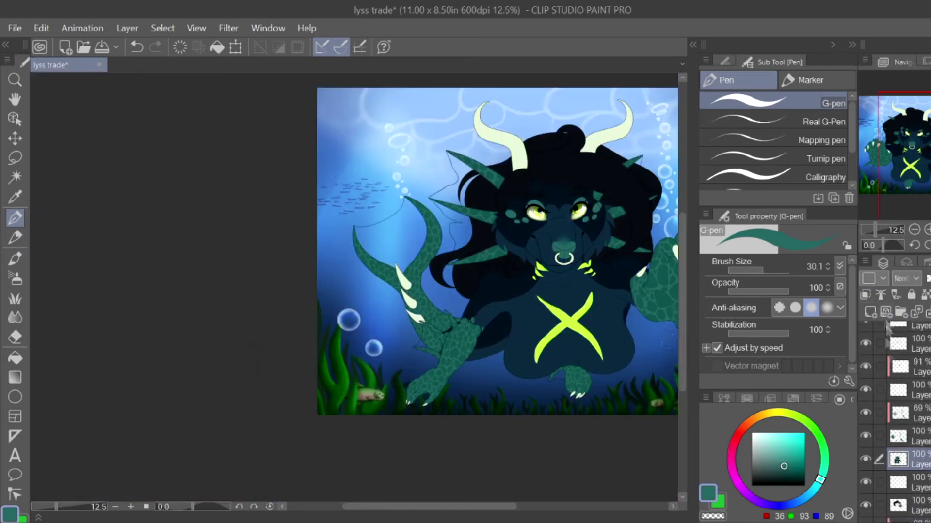
pyautogui.click(866, 294)
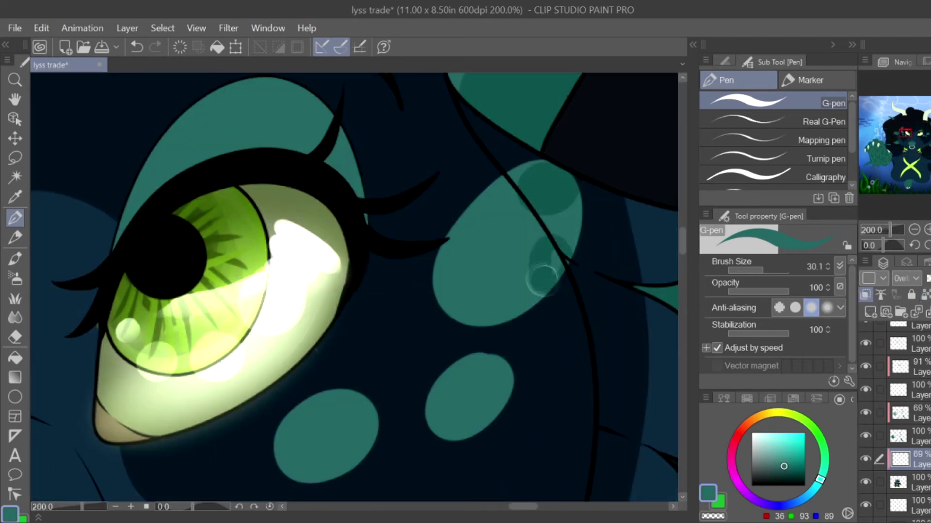
pyautogui.moveTo(542, 280)
pyautogui.mouseDown()
pyautogui.moveTo(577, 218)
pyautogui.moveTo(500, 194)
pyautogui.moveTo(480, 218)
pyautogui.moveTo(489, 203)
pyautogui.mouseUp()
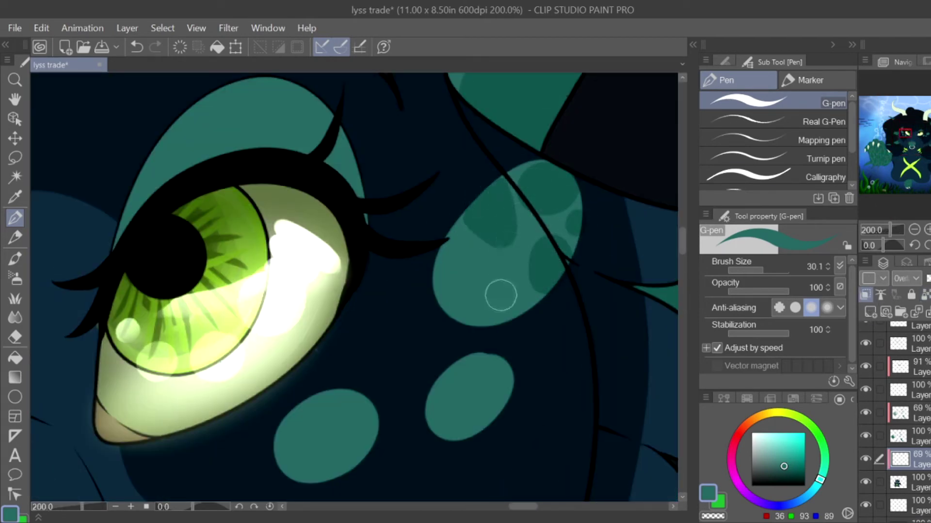
pyautogui.moveTo(501, 295)
pyautogui.mouseDown()
pyautogui.moveTo(465, 281)
pyautogui.moveTo(453, 296)
pyautogui.moveTo(436, 262)
pyautogui.moveTo(530, 218)
pyautogui.moveTo(477, 369)
pyautogui.moveTo(497, 370)
pyautogui.moveTo(432, 403)
pyautogui.moveTo(467, 437)
pyautogui.moveTo(309, 422)
pyautogui.moveTo(357, 433)
pyautogui.moveTo(318, 438)
pyautogui.moveTo(279, 417)
pyautogui.moveTo(310, 473)
pyautogui.moveTo(332, 472)
pyautogui.moveTo(310, 466)
pyautogui.mouseUp()
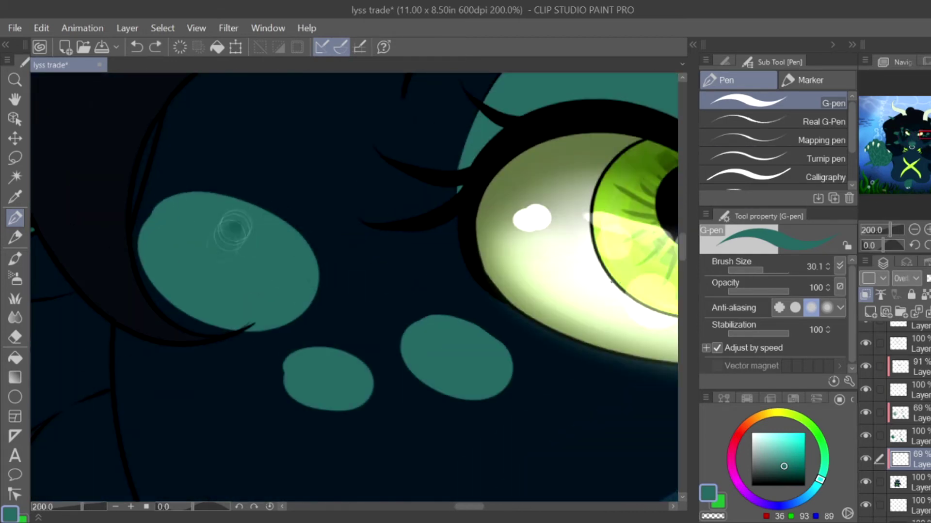
# Step: Paint dark scale spots on the three oval teal cheek markings beside the other eye
pyautogui.moveTo(232, 228)
pyautogui.mouseDown()
pyautogui.moveTo(301, 305)
pyautogui.moveTo(282, 316)
pyautogui.moveTo(180, 230)
pyautogui.moveTo(152, 257)
pyautogui.moveTo(160, 291)
pyautogui.moveTo(203, 317)
pyautogui.mouseUp()
pyautogui.moveTo(463, 337); pyautogui.dragTo(486, 364)
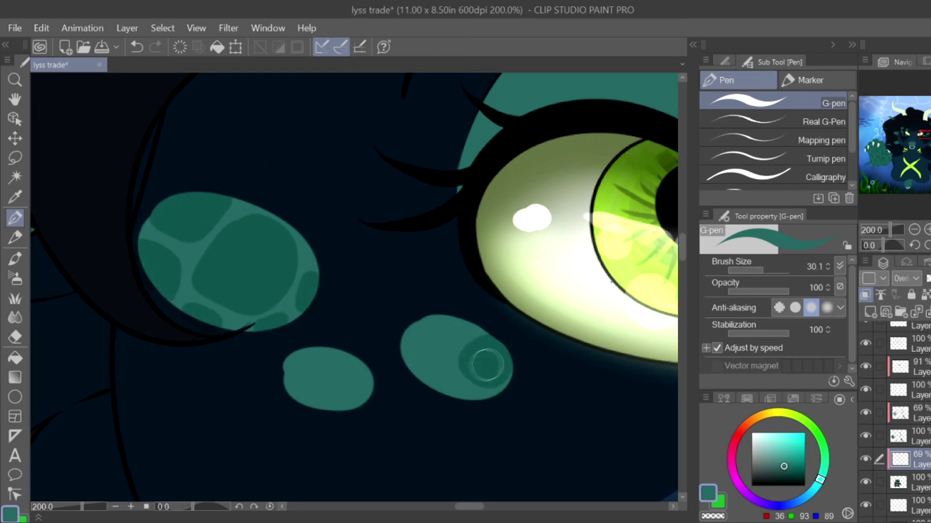
pyautogui.moveTo(417, 330)
pyautogui.mouseDown()
pyautogui.moveTo(436, 347)
pyautogui.moveTo(451, 387)
pyautogui.mouseUp()
pyautogui.moveTo(315, 373)
pyautogui.mouseDown()
pyautogui.moveTo(335, 390)
pyautogui.moveTo(361, 388)
pyautogui.mouseUp()
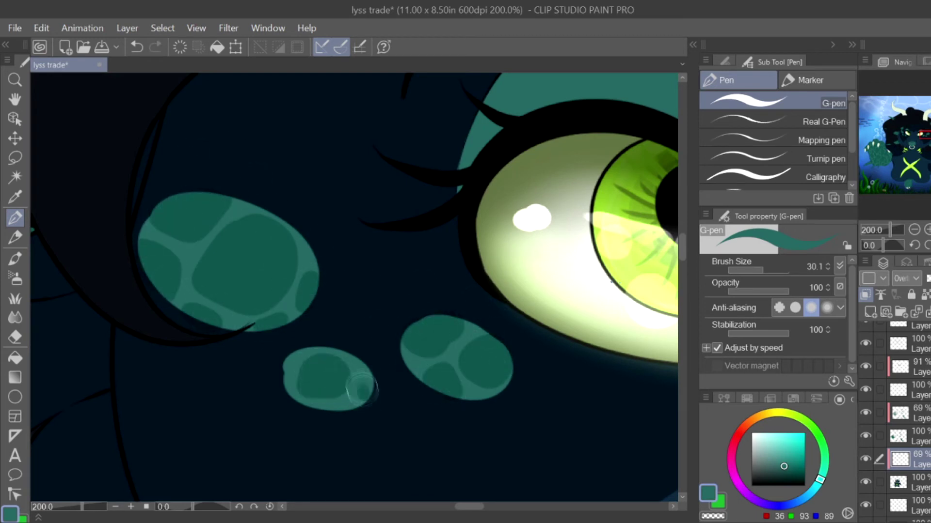
pyautogui.scroll(-6, 349, 401)
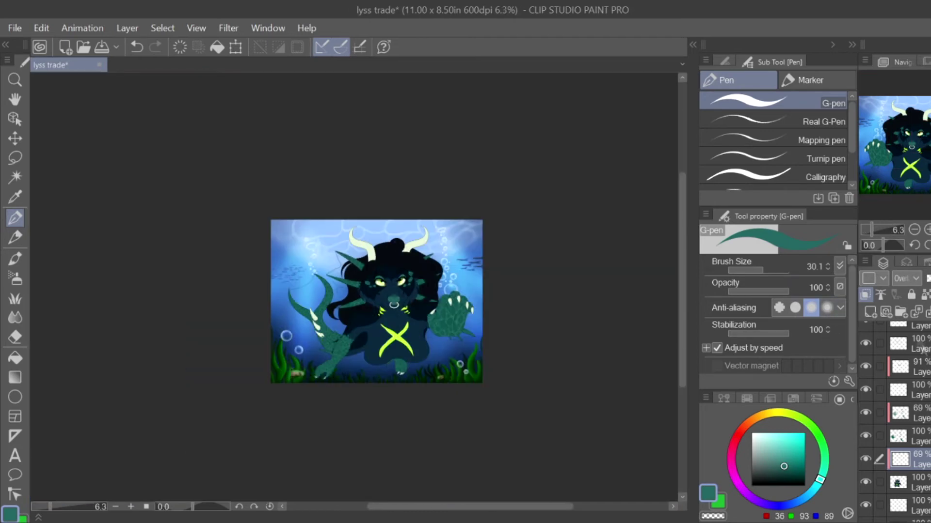
# Step: Add a clipped Multiply layer above the tail's scale spots and choose the Darker pencil in dark grey-green (RGB 42, 57, 56)
pyautogui.scroll(2, 353, 287)
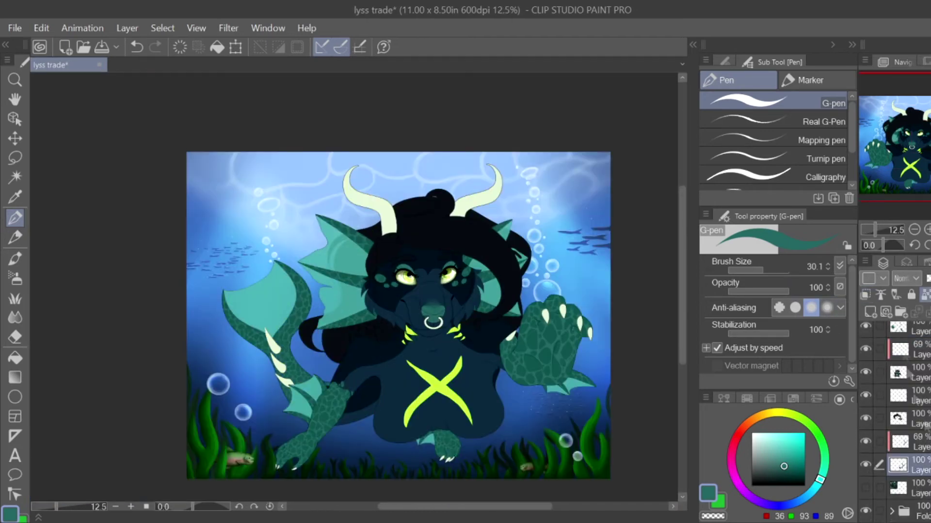
pyautogui.click(871, 312)
pyautogui.click(765, 473)
pyautogui.press('p')
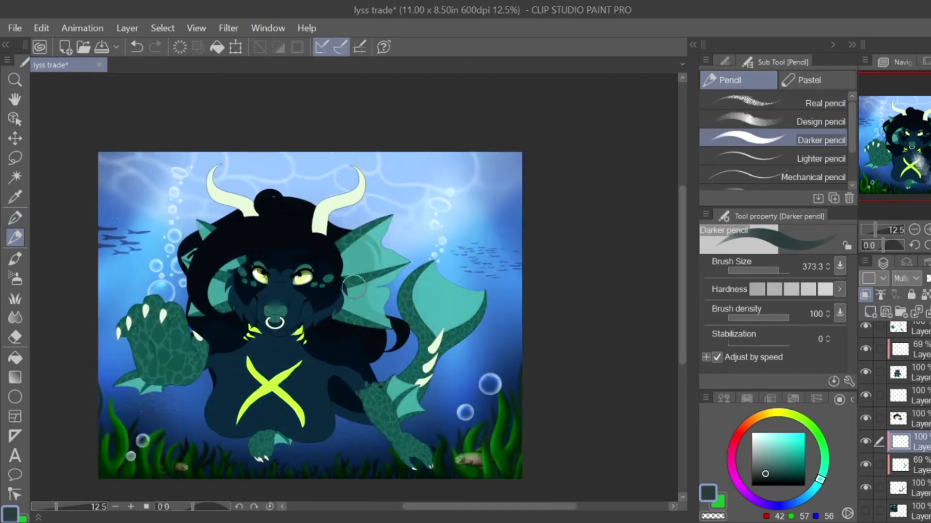
# Step: Shade the outer edges of both tail-fin branches at brush size 161.3 and around the pale spines at size 82.4
pyautogui.scroll(2, 232, 383)
pyautogui.moveTo(310, 320); pyautogui.dragTo(439, 177)
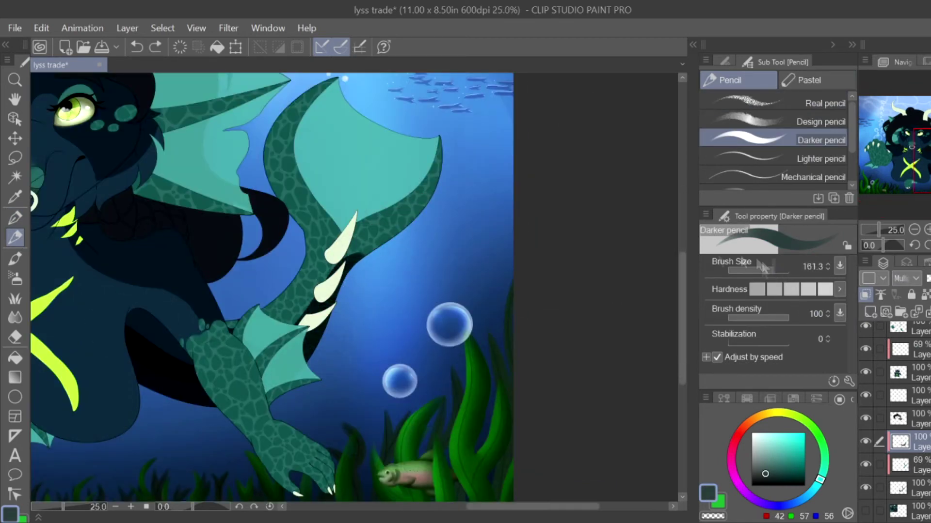
pyautogui.moveTo(353, 256); pyautogui.dragTo(439, 141)
pyautogui.moveTo(291, 126); pyautogui.dragTo(301, 215)
pyautogui.hotkey('ctrl', 'z')
pyautogui.moveTo(309, 104); pyautogui.dragTo(271, 247)
pyautogui.hotkey('ctrl', 'z')
pyautogui.moveTo(336, 79); pyautogui.dragTo(290, 155)
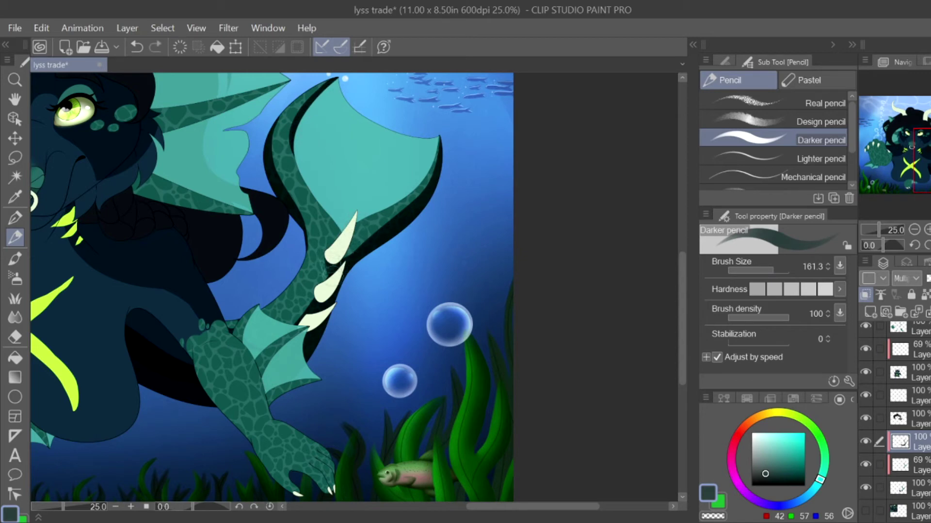
pyautogui.scroll(1, 388, 284)
pyautogui.moveTo(351, 213); pyautogui.dragTo(334, 249)
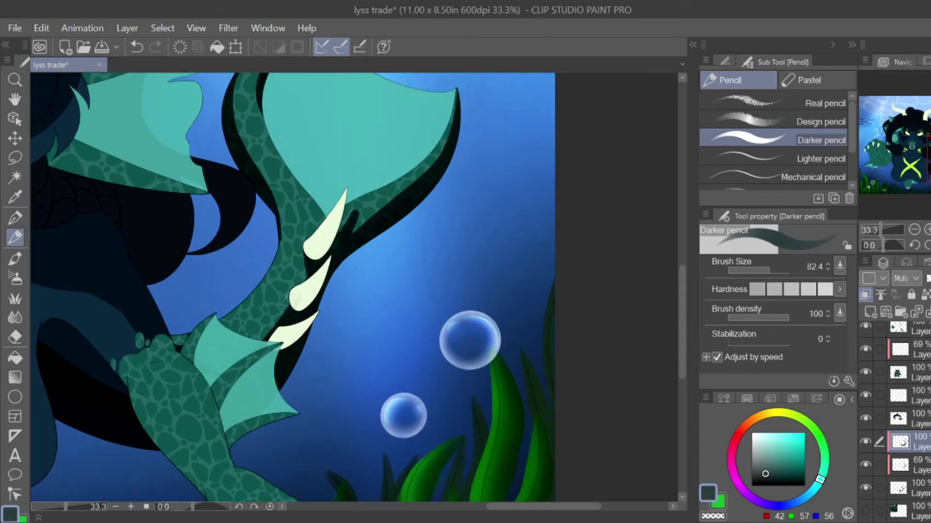
# Step: Soften the shadows along the tail, spines and both tail-fin branches with the Blur tool at brush size 245.4
pyautogui.press('e')
pyautogui.press('p')
pyautogui.press('j')
pyautogui.moveTo(227, 380); pyautogui.dragTo(283, 305)
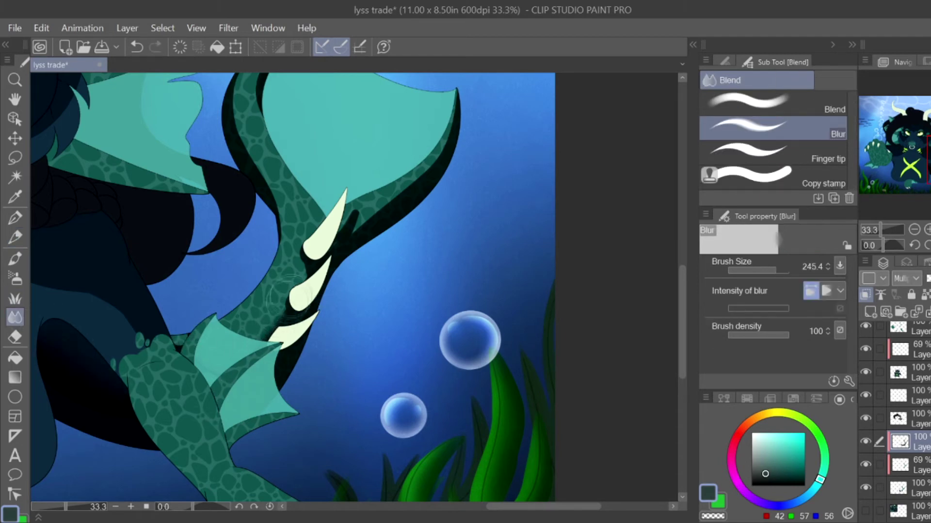
pyautogui.scroll(2, 291, 286)
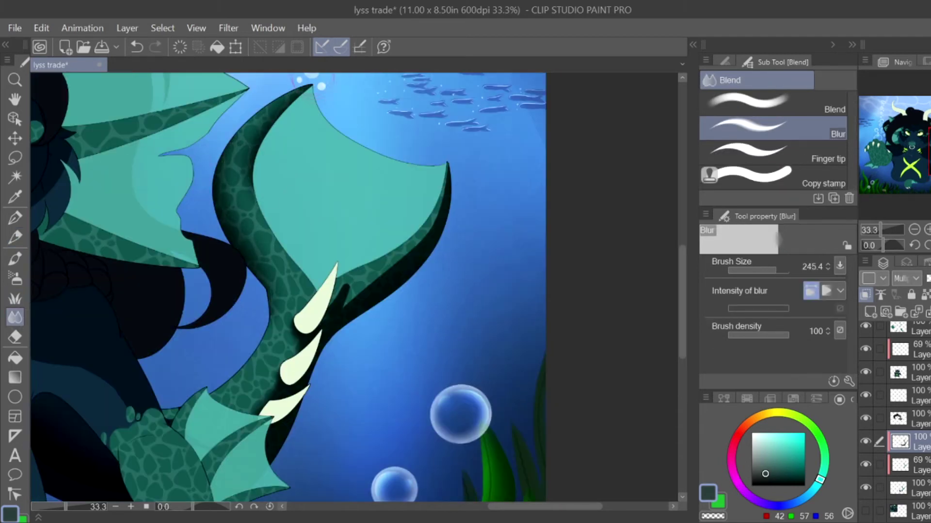
pyautogui.moveTo(347, 295); pyautogui.dragTo(434, 184)
pyautogui.scroll(-4, 342, 298)
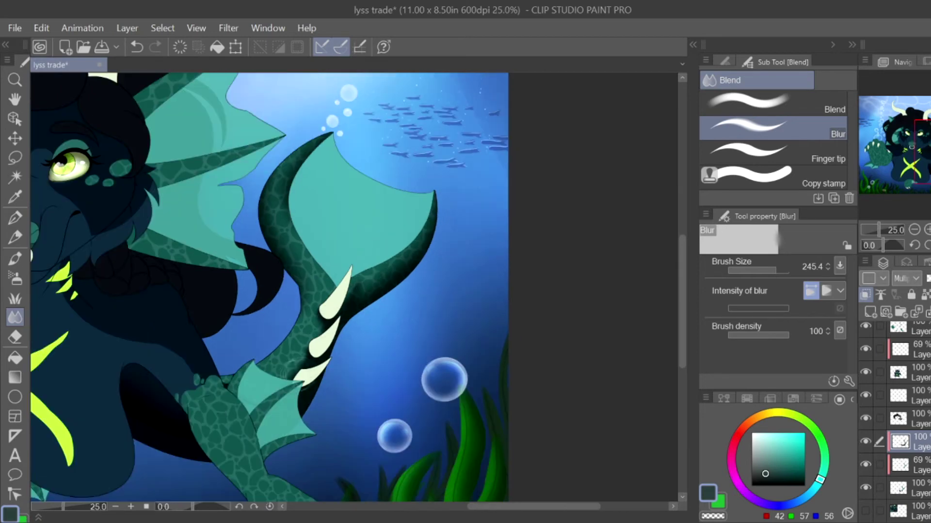
# Step: Set the tail shadow layer to 64% opacity and add an Overlay layer, using the Darker pencil in light cyan (164, 245, 239) with stabilization 100
pyautogui.click(870, 312)
pyautogui.click(769, 435)
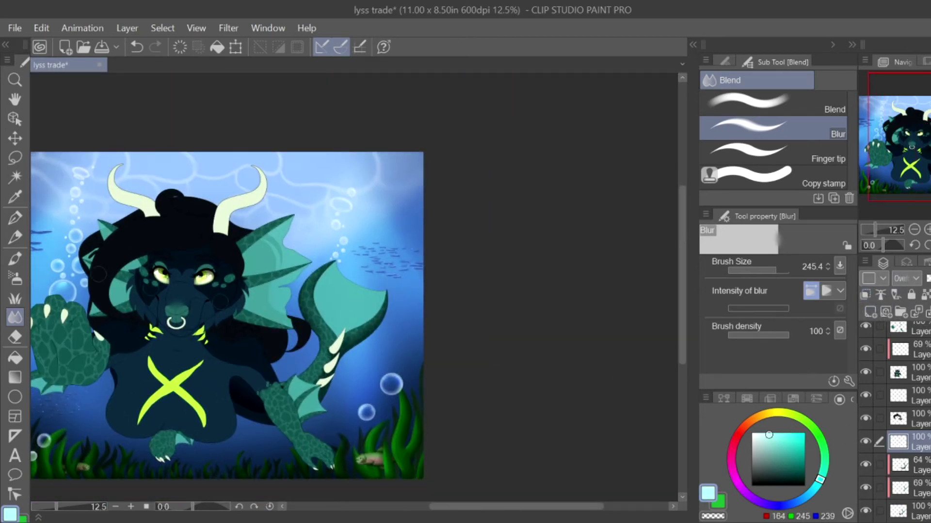
pyautogui.press('p')
pyautogui.scroll(3, 354, 286)
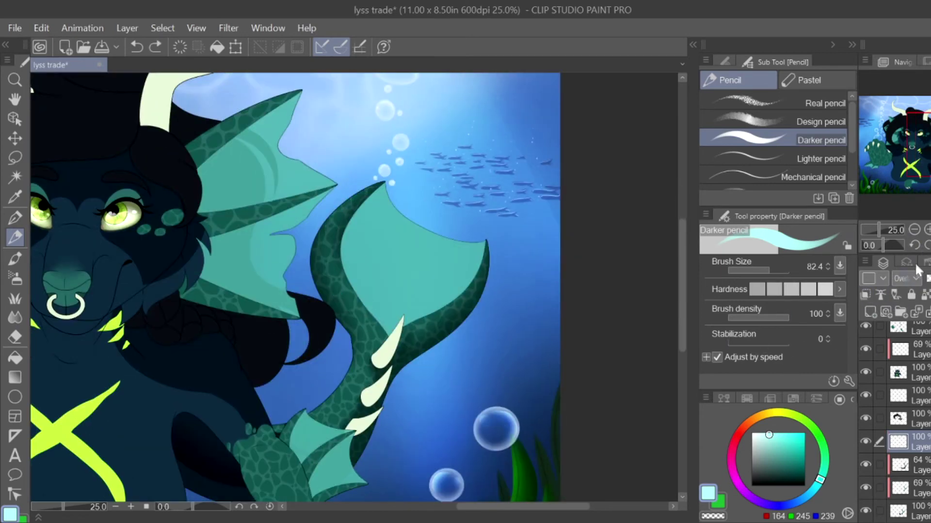
pyautogui.click(790, 343)
# Step: Paint light cyan highlights along both tail-fin branches and the tail at brush size 82.4, and soften them with the Blur tool at 245.4
pyautogui.moveTo(377, 188)
pyautogui.mouseDown()
pyautogui.moveTo(335, 228)
pyautogui.moveTo(366, 348)
pyautogui.moveTo(482, 266)
pyautogui.mouseUp()
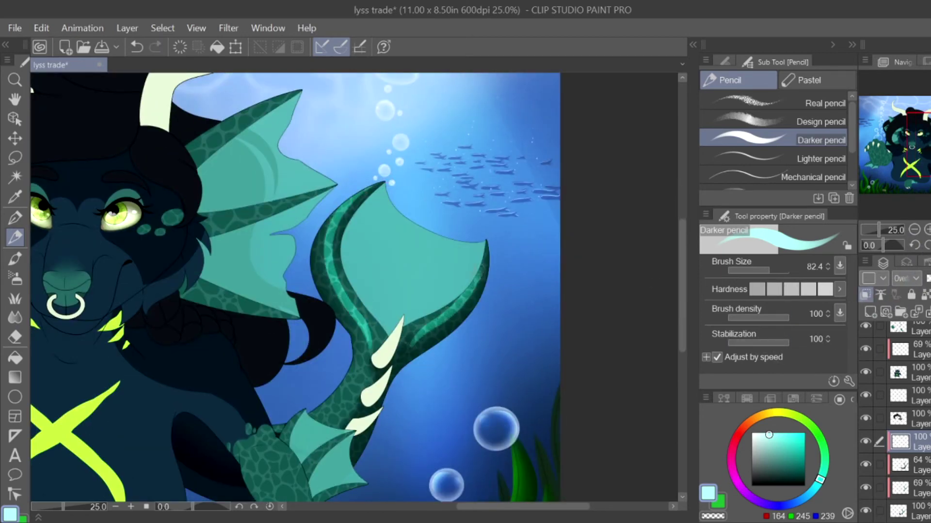
pyautogui.scroll(-5, 339, 286)
pyautogui.press('j')
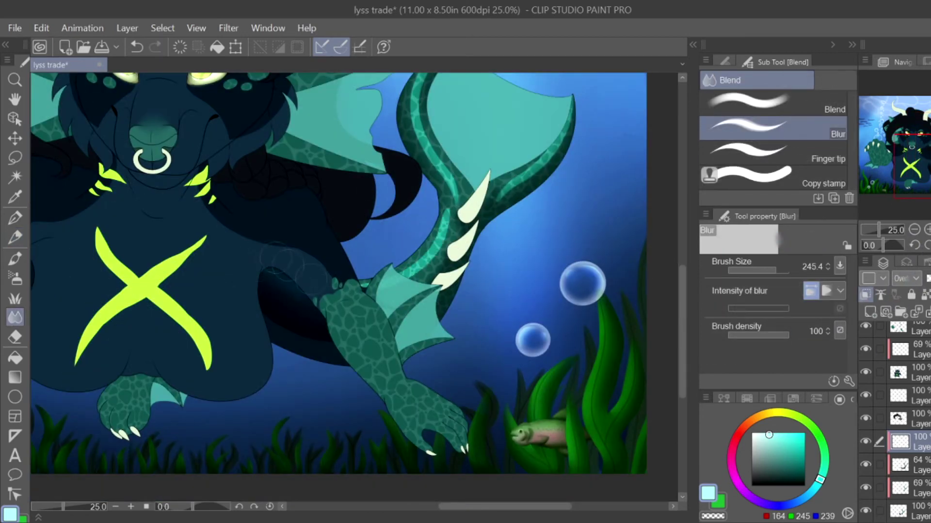
pyautogui.moveTo(402, 274); pyautogui.dragTo(446, 211)
pyautogui.scroll(4, 417, 218)
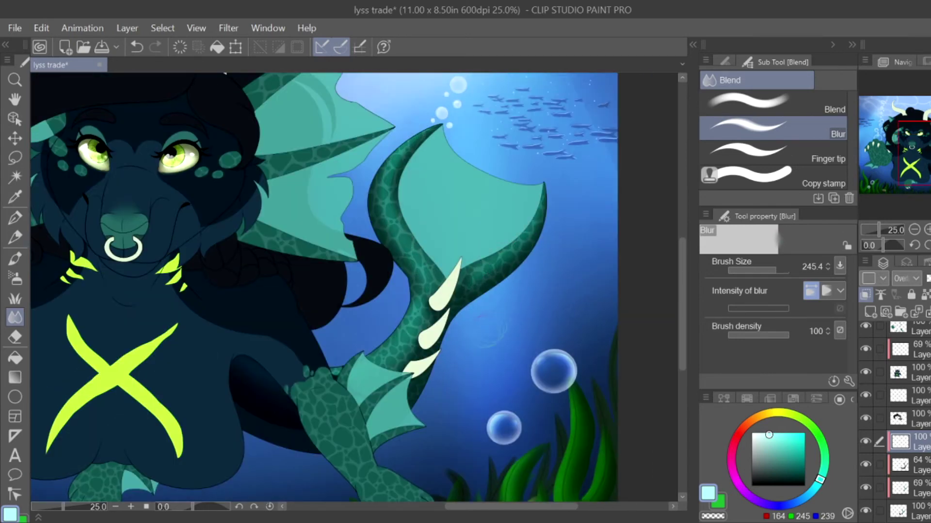
pyautogui.scroll(-3, 504, 272)
pyautogui.scroll(1, 504, 271)
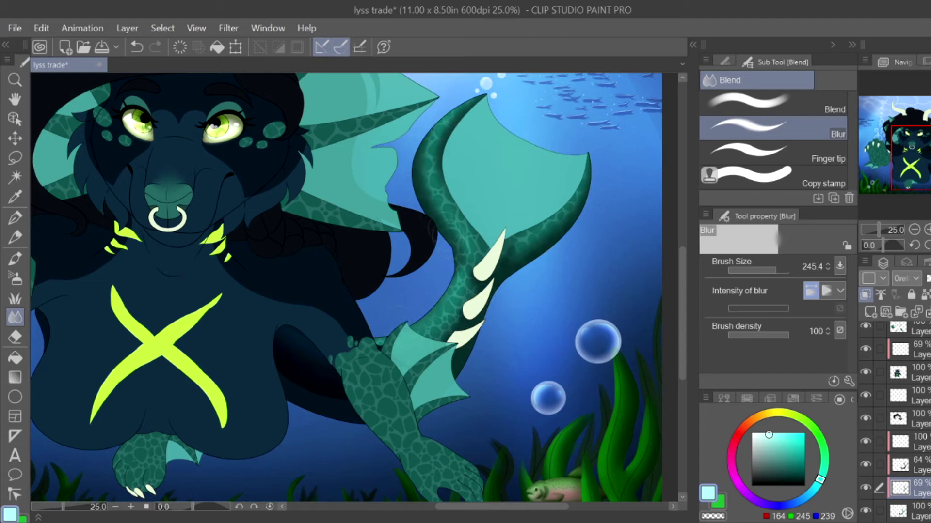
# Step: Try brighter Darker pencil highlights along the tail and both fin branches on an Add (Glow) layer, softened with Blur at size 245.4
pyautogui.hotkey('ctrl', '-')
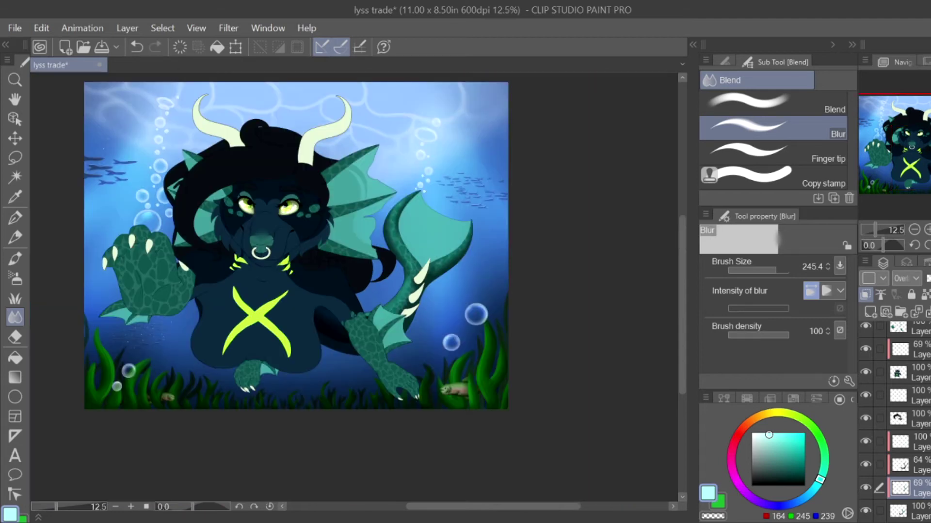
pyautogui.hotkey('ctrl', '+')
pyautogui.press('p')
pyautogui.moveTo(473, 99); pyautogui.dragTo(465, 238)
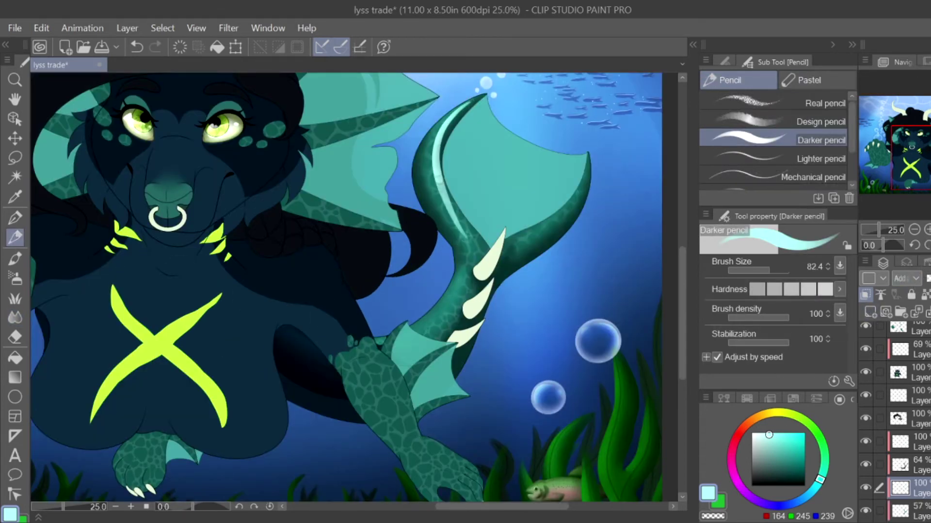
pyautogui.hotkey('ctrl', 'z')
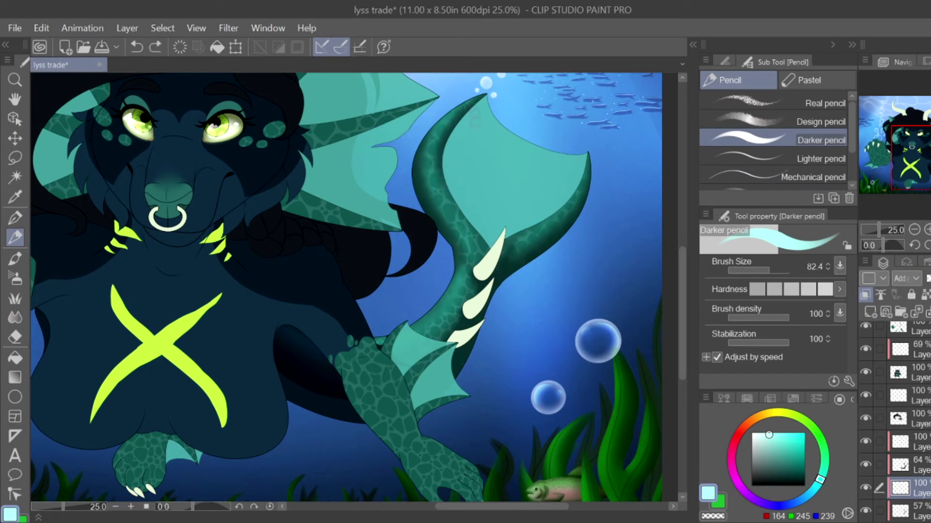
pyautogui.moveTo(469, 103)
pyautogui.mouseDown()
pyautogui.moveTo(464, 214)
pyautogui.moveTo(427, 339)
pyautogui.mouseUp()
pyautogui.moveTo(576, 203); pyautogui.dragTo(509, 251)
pyautogui.press('j')
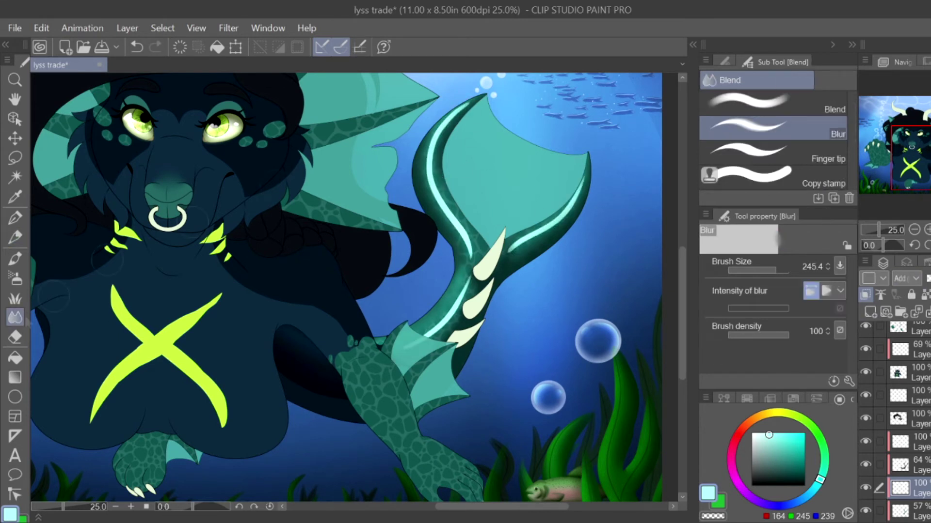
pyautogui.moveTo(468, 104)
pyautogui.mouseDown()
pyautogui.moveTo(451, 257)
pyautogui.moveTo(427, 339)
pyautogui.mouseUp()
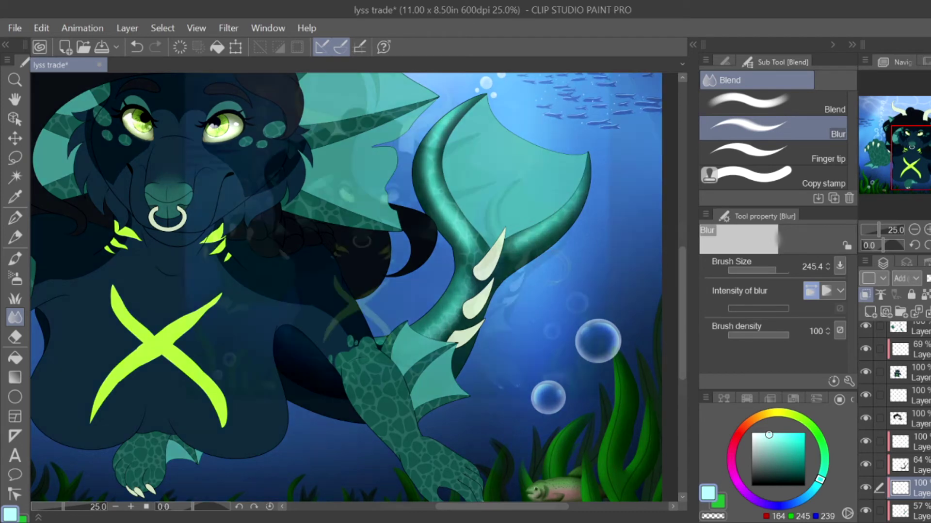
# Step: Try the glow highlight layer at 72% opacity with the 64% tail shadow layer moved below it
pyautogui.hotkey('ctrl', '-')
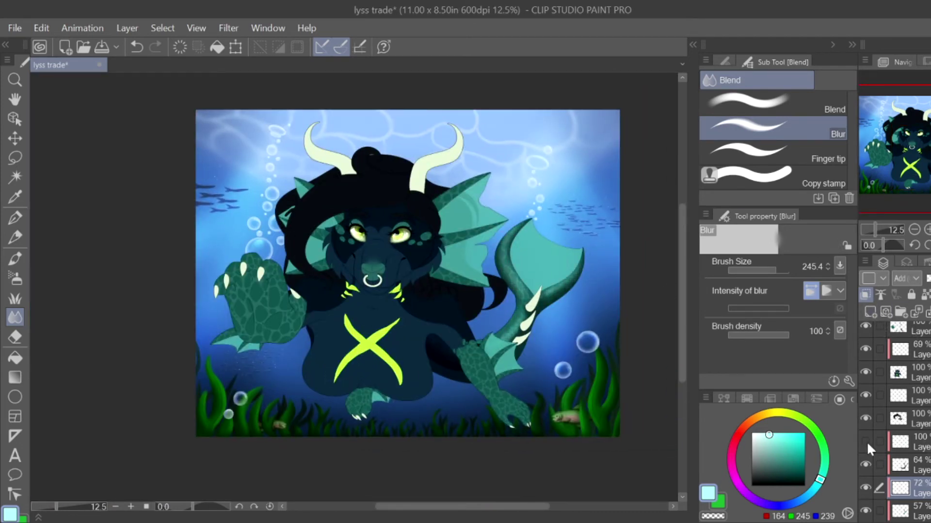
pyautogui.moveTo(899, 465); pyautogui.dragTo(899, 492)
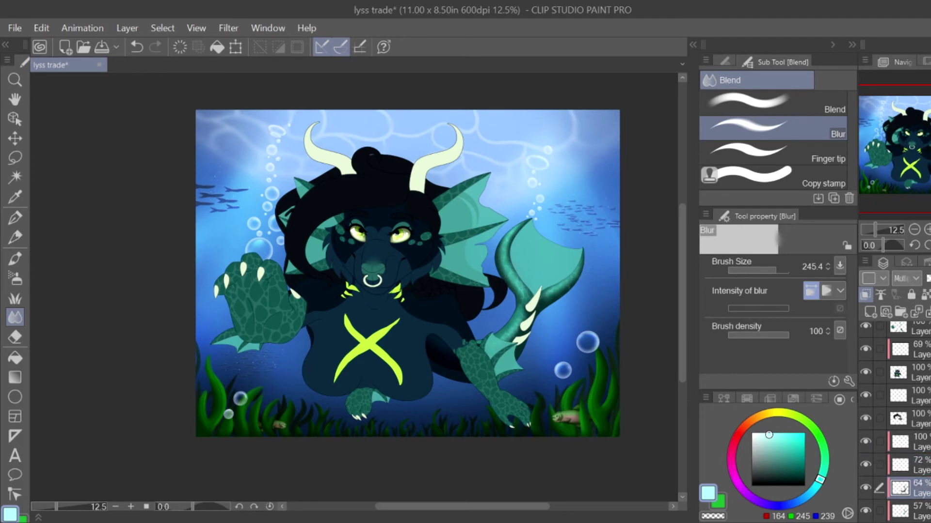
pyautogui.hotkey('ctrl', '+')
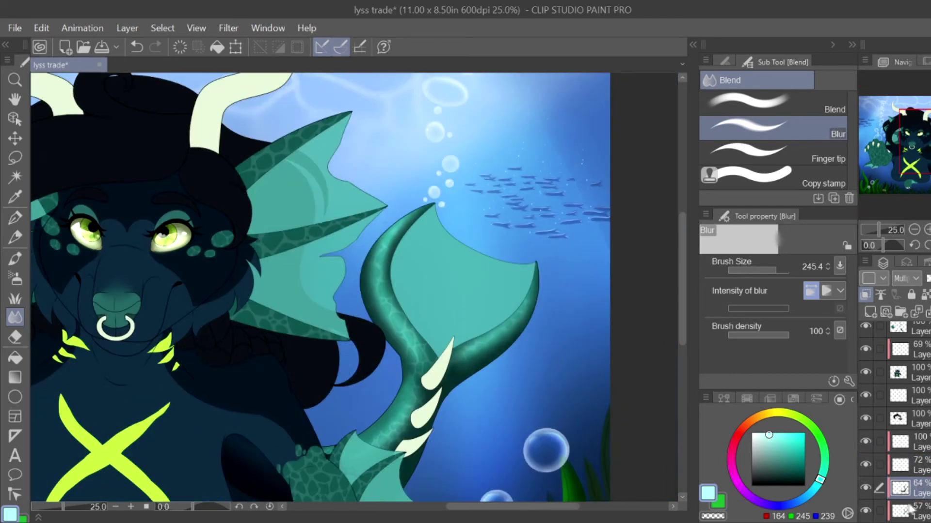
# Step: Try outlining the upper fin-branch scales with the G-pen at size 5.6 on a new Add (Glow) layer at 41% opacity
pyautogui.click(899, 442)
pyautogui.press('p')
pyautogui.hotkey('ctrl', '+')
pyautogui.hotkey('ctrl', '+')
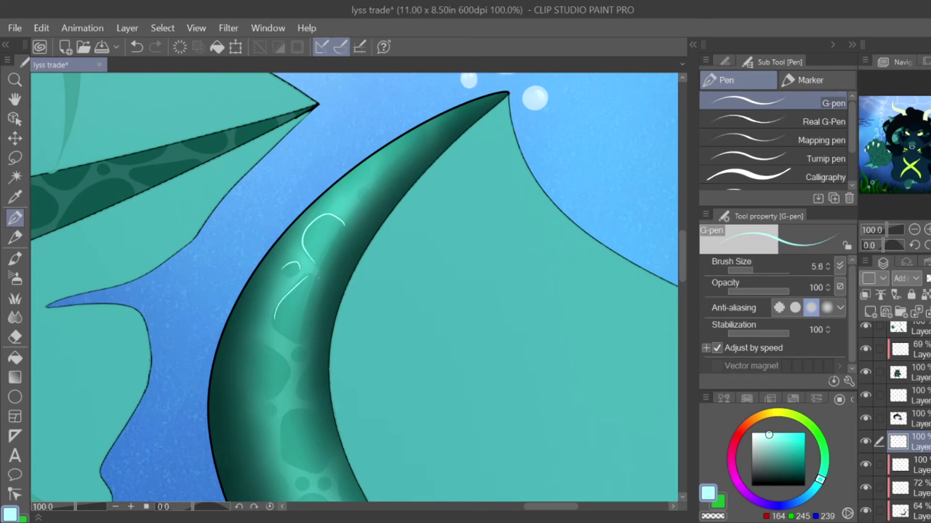
pyautogui.moveTo(278, 307); pyautogui.dragTo(272, 321)
pyautogui.hotkey('ctrl', '+')
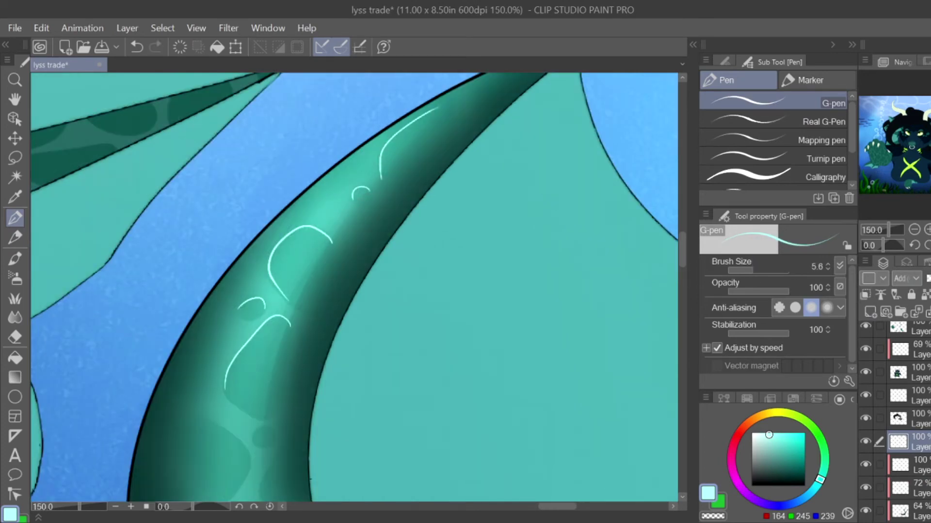
pyautogui.hotkey('ctrl', 'z')
pyautogui.scroll(3, 354, 286)
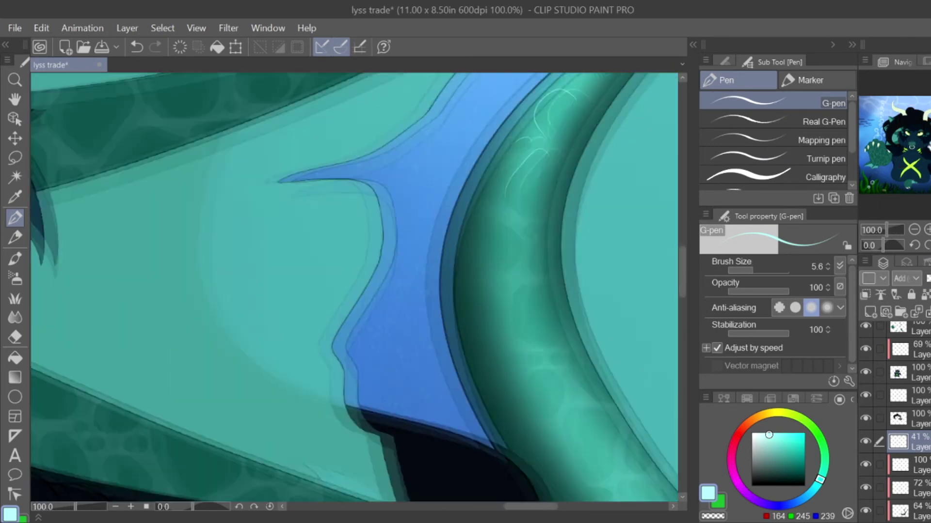
pyautogui.hotkey('ctrl', '+')
pyautogui.hotkey('ctrl', '+')
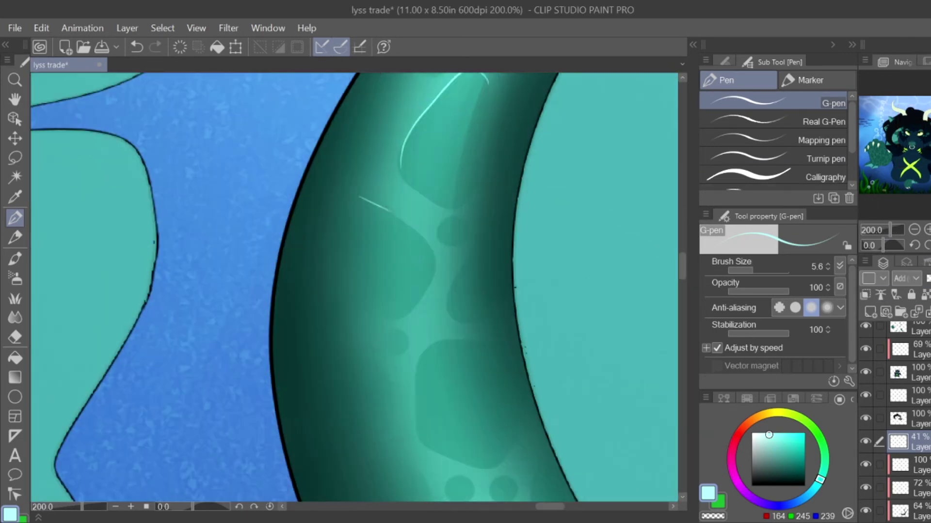
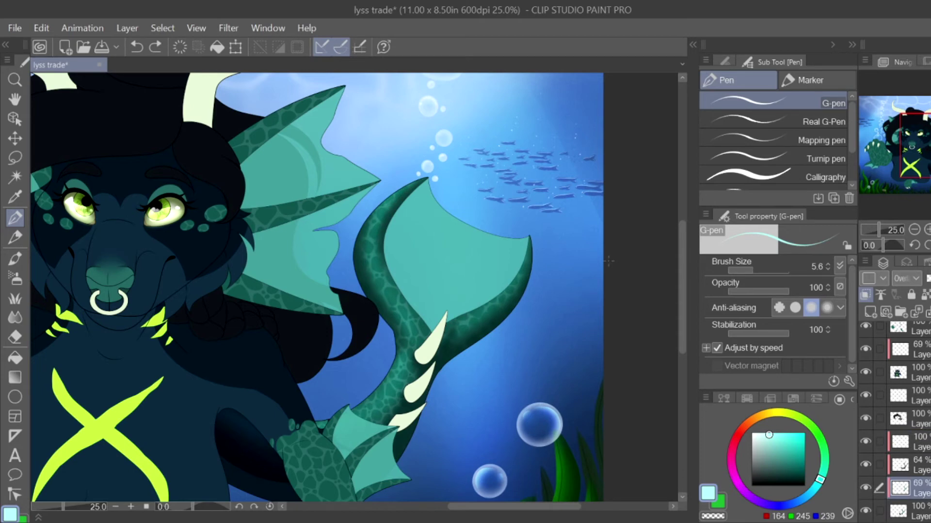
# Step: Set the tail's soft highlight layer to 31% opacity and add an Overlay layer at 31% opacity above the tail layers
pyautogui.moveTo(608, 259); pyautogui.dragTo(596, 168)
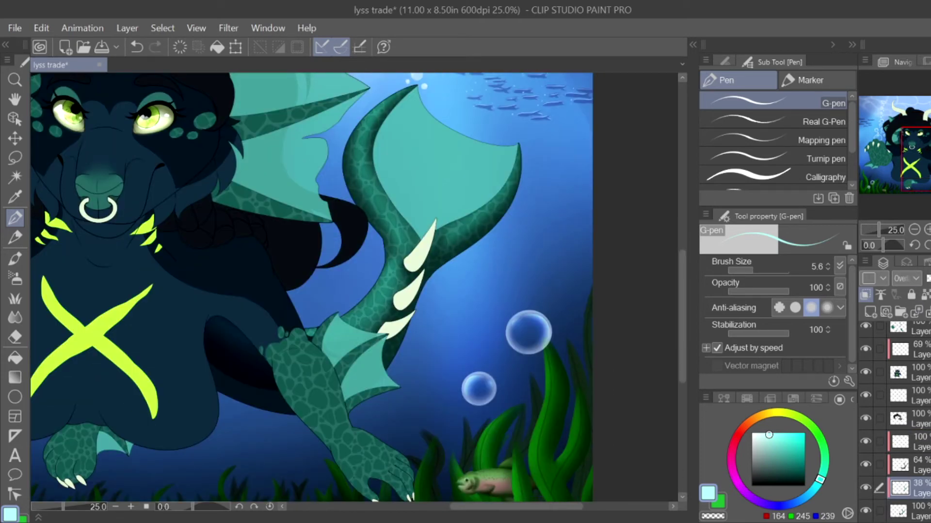
pyautogui.click(924, 439)
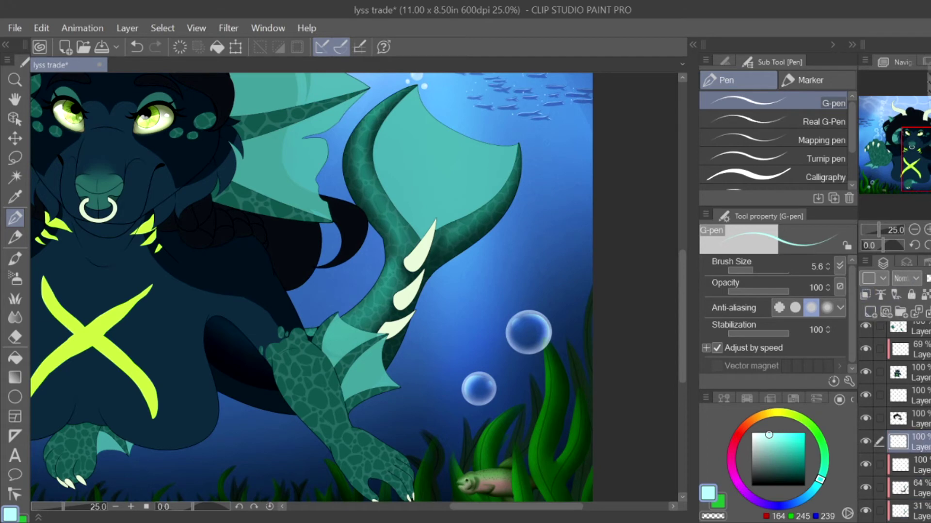
pyautogui.hotkey('ctrl', '+')
pyautogui.hotkey('ctrl', '+')
pyautogui.hotkey('ctrl', '+')
pyautogui.hotkey('ctrl', '+')
pyautogui.hotkey('ctrl', '+')
pyautogui.hotkey('ctrl', '+')
pyautogui.hotkey('ctrl', '+')
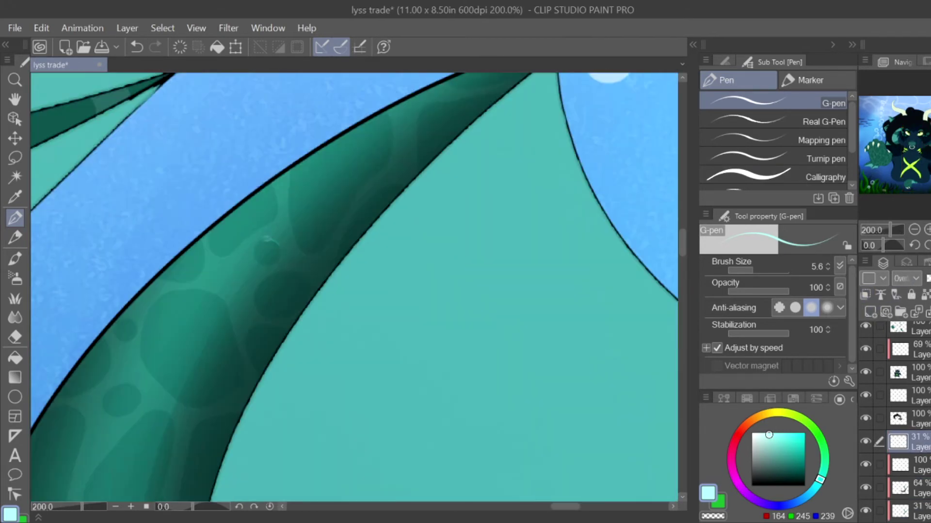
# Step: Trace thin light cyan edges on the scales near the tip of the longer tail-fin branch with the G-pen at size 5.6
pyautogui.moveTo(288, 175); pyautogui.dragTo(306, 254)
pyautogui.moveTo(186, 289)
pyautogui.mouseDown()
pyautogui.moveTo(235, 332)
pyautogui.moveTo(240, 355)
pyautogui.mouseUp()
pyautogui.moveTo(146, 315); pyautogui.dragTo(168, 395)
pyautogui.hotkey('ctrl', '-')
pyautogui.hotkey('ctrl', '-')
pyautogui.hotkey('ctrl', '-')
pyautogui.hotkey('ctrl', '-')
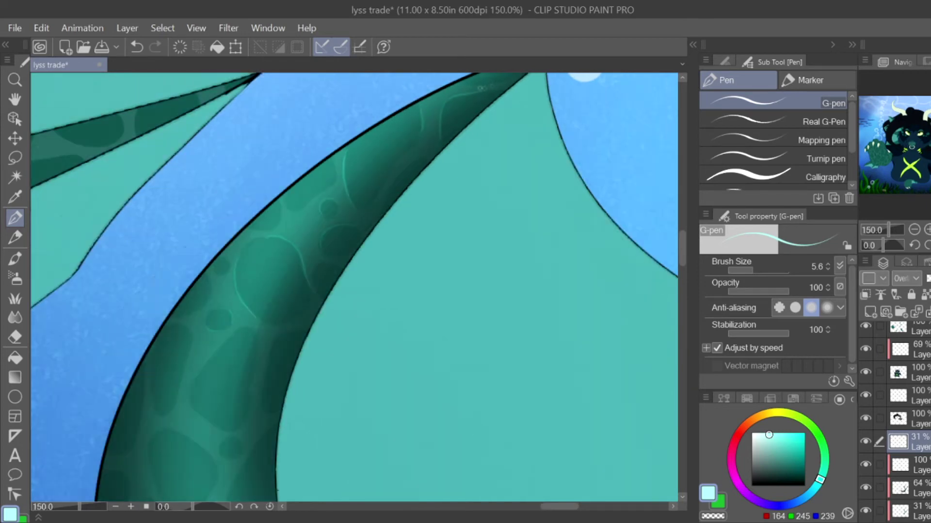
# Step: Continue the light scale edges down the upper curve of the fin branch, around the elongated and rounded spots
pyautogui.hotkey('ctrl', '+')
pyautogui.hotkey('ctrl', '+')
pyautogui.hotkey('ctrl', '+')
pyautogui.hotkey('ctrl', '+')
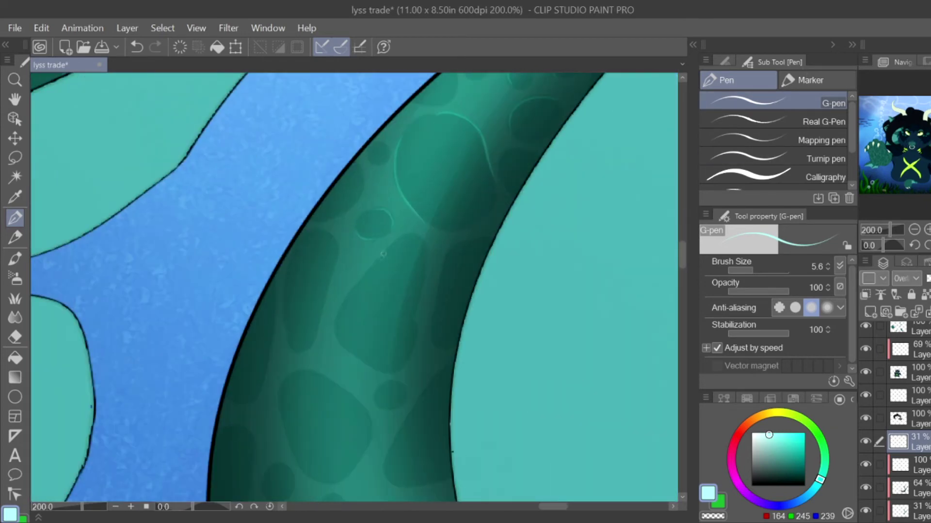
pyautogui.moveTo(366, 277)
pyautogui.mouseDown()
pyautogui.moveTo(340, 335)
pyautogui.moveTo(422, 242)
pyautogui.moveTo(431, 325)
pyautogui.mouseUp()
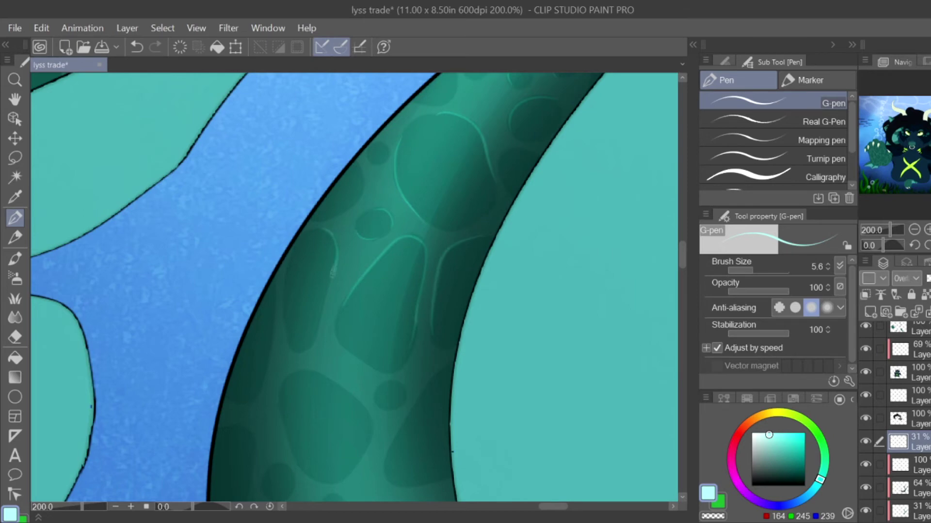
pyautogui.hotkey('ctrl', 'z')
pyautogui.scroll(2, 385, 274)
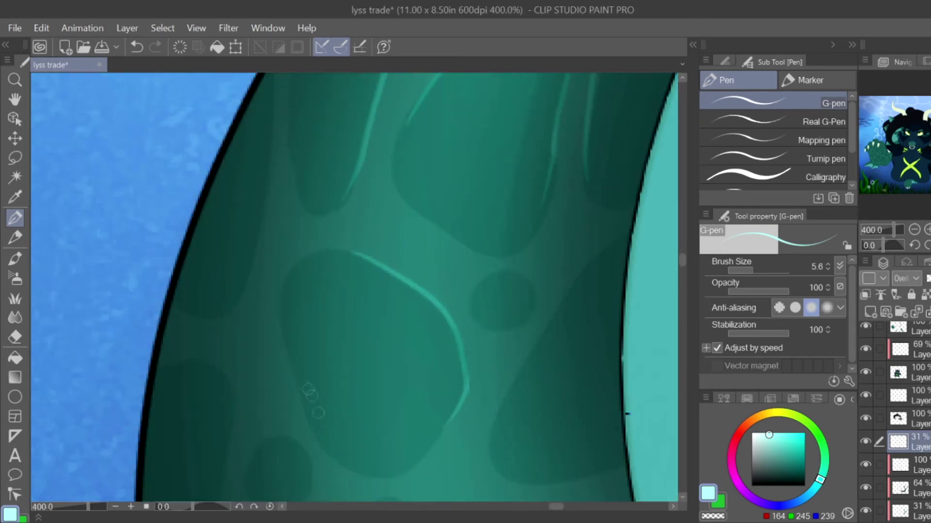
pyautogui.moveTo(334, 369); pyautogui.dragTo(301, 460)
pyautogui.moveTo(475, 276); pyautogui.dragTo(509, 320)
# Step: Trace light edges on the large squarish scale at the middle of the fin branch and the small round spots beside it
pyautogui.scroll(-2, 485, 290)
pyautogui.scroll(2, 591, 387)
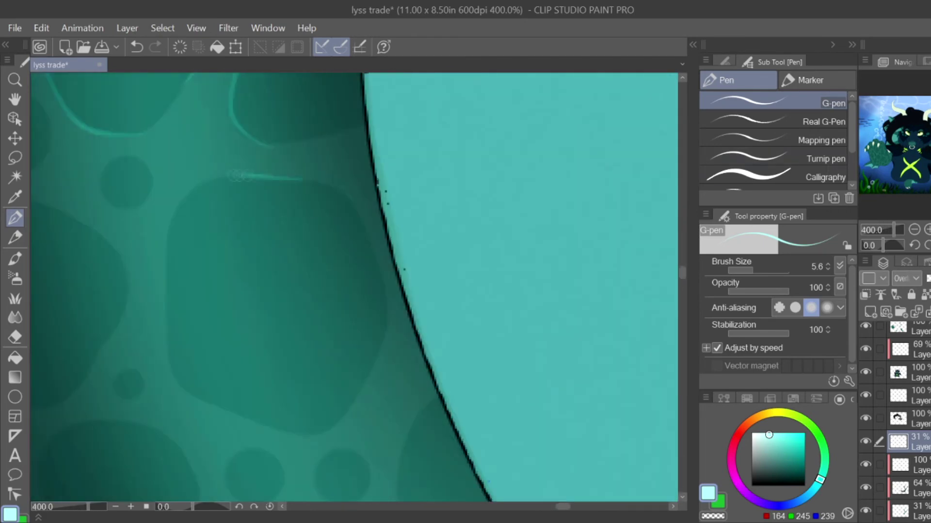
pyautogui.moveTo(237, 175)
pyautogui.mouseDown()
pyautogui.moveTo(245, 420)
pyautogui.moveTo(306, 431)
pyautogui.mouseUp()
pyautogui.moveTo(148, 190); pyautogui.dragTo(111, 163)
pyautogui.scroll(-3, 170, 264)
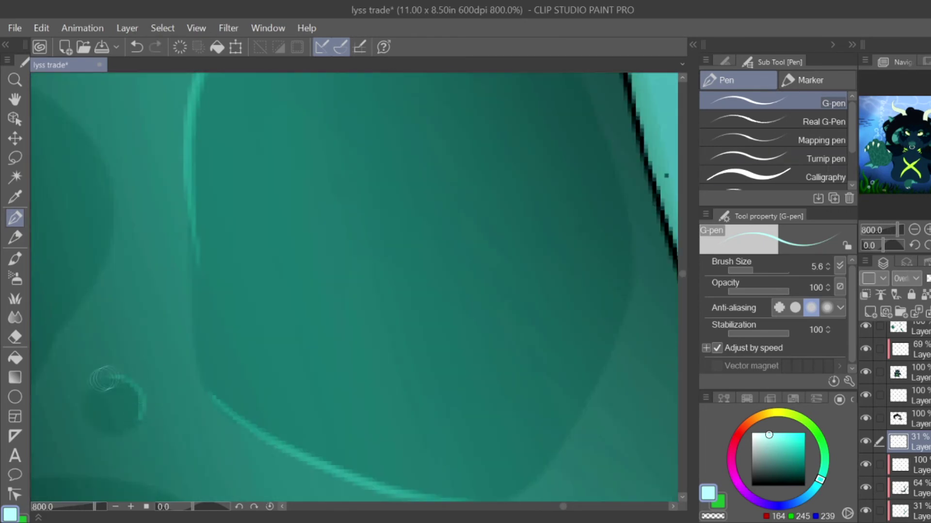
pyautogui.scroll(2, 282, 100)
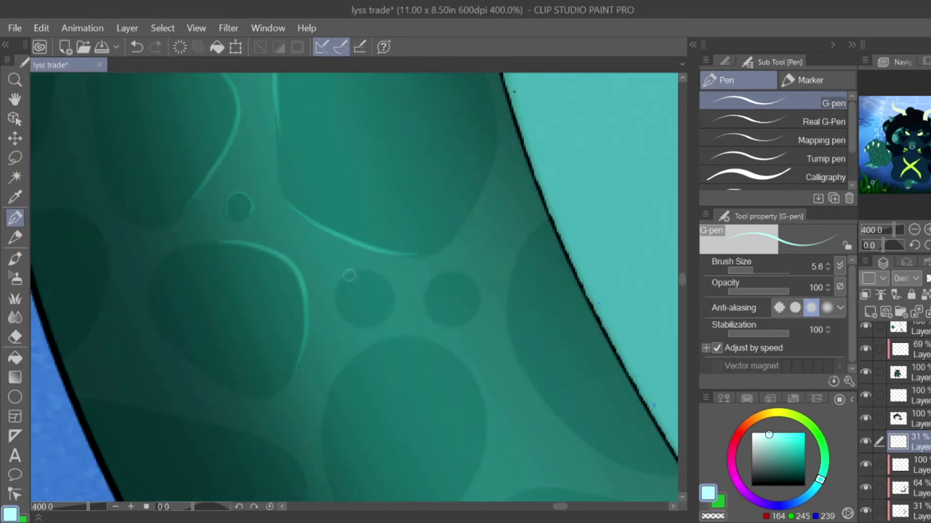
# Step: Outline the pair of small round scales and the large oval scale beneath them with light cyan edges
pyautogui.moveTo(349, 275); pyautogui.dragTo(347, 318)
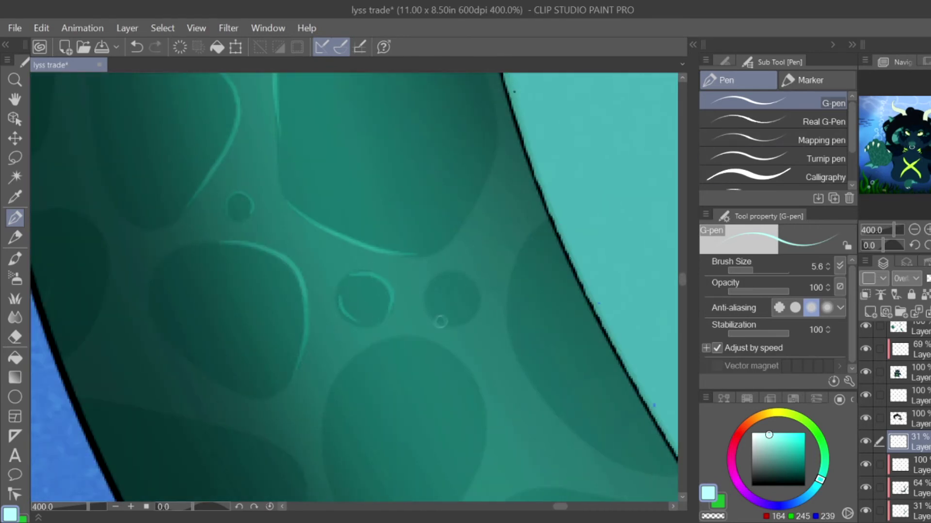
pyautogui.moveTo(427, 276); pyautogui.dragTo(383, 349)
pyautogui.moveTo(480, 349); pyautogui.dragTo(478, 475)
pyautogui.hotkey('ctrl', 'z')
pyautogui.scroll(-2, 477, 475)
pyautogui.moveTo(296, 175); pyautogui.dragTo(339, 232)
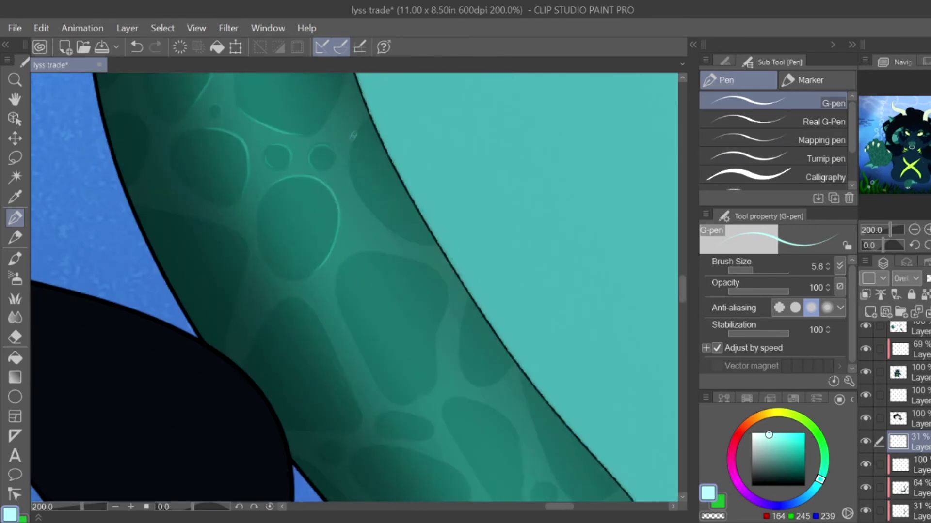
# Step: Trace light edges on the scales along the fin branch's inner side below the oval scale, and set the line layer to 48% opacity
pyautogui.moveTo(351, 131); pyautogui.dragTo(402, 240)
pyautogui.moveTo(339, 275); pyautogui.dragTo(388, 394)
pyautogui.moveTo(397, 255); pyautogui.dragTo(436, 345)
pyautogui.moveTo(395, 412); pyautogui.dragTo(436, 438)
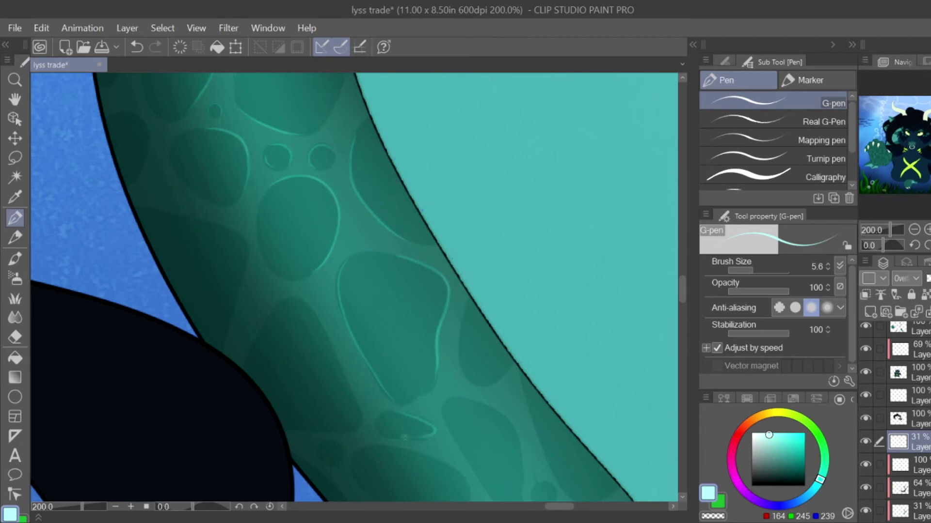
pyautogui.moveTo(463, 308); pyautogui.dragTo(499, 388)
pyautogui.scroll(-5, 499, 388)
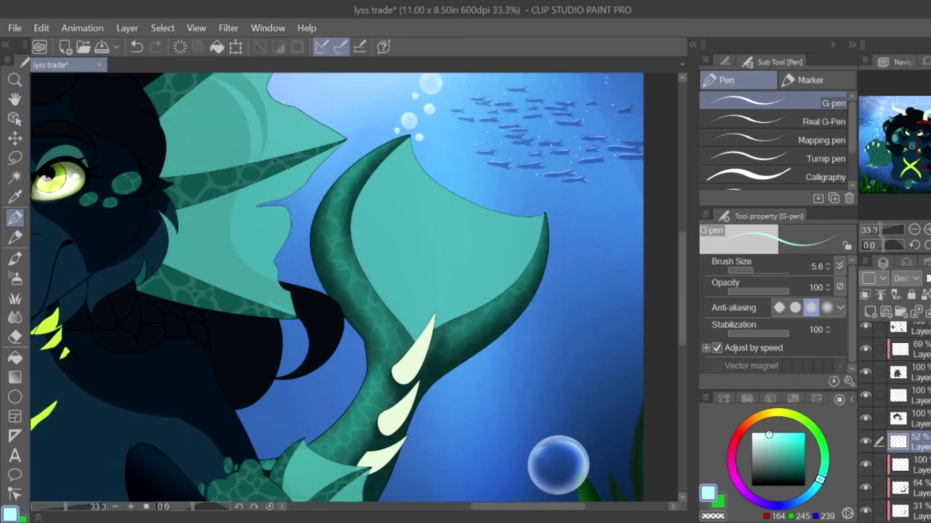
pyautogui.scroll(-1, 375, 330)
pyautogui.scroll(6, 376, 329)
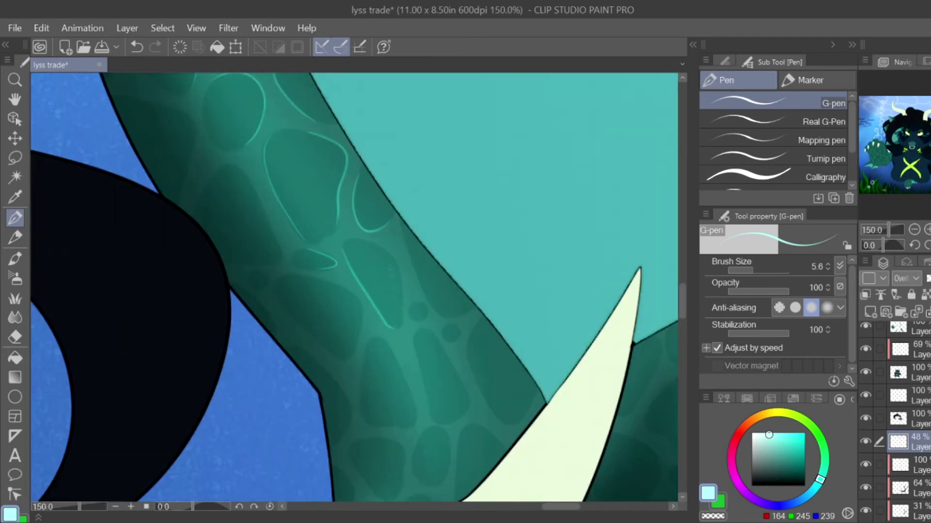
# Step: Trace light edges on the elongated and small round scales just above the first pale spine, redoing the unsatisfactory strokes
pyautogui.moveTo(367, 243)
pyautogui.mouseDown()
pyautogui.moveTo(402, 301)
pyautogui.moveTo(401, 284)
pyautogui.moveTo(402, 315)
pyautogui.mouseUp()
pyautogui.hotkey('ctrl', 'z')
pyautogui.hotkey('ctrl', 'z')
pyautogui.hotkey('ctrl', 'z')
pyautogui.hotkey('ctrl', 'z')
pyautogui.moveTo(404, 236)
pyautogui.mouseDown()
pyautogui.moveTo(451, 320)
pyautogui.moveTo(470, 408)
pyautogui.mouseUp()
pyautogui.hotkey('ctrl', 'z')
pyautogui.moveTo(418, 359); pyautogui.dragTo(434, 418)
pyautogui.moveTo(373, 337); pyautogui.dragTo(418, 427)
pyautogui.moveTo(320, 279); pyautogui.dragTo(364, 318)
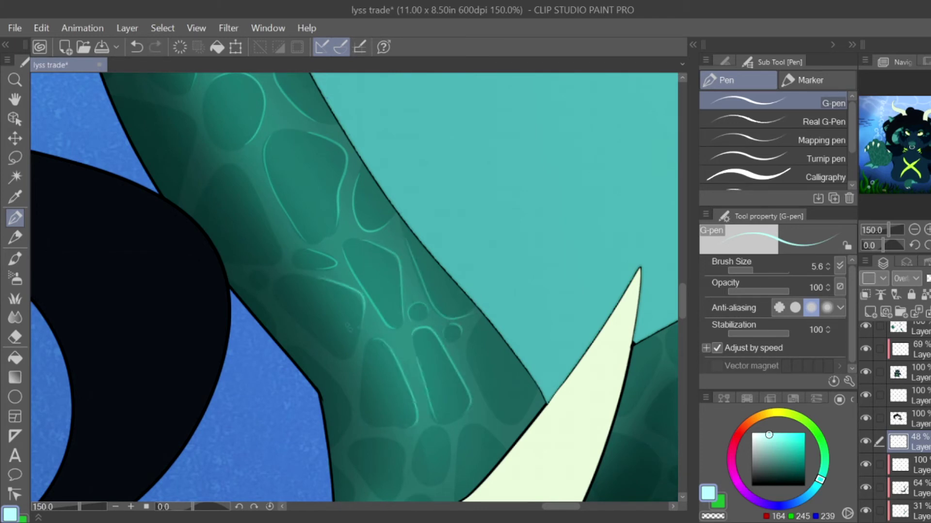
pyautogui.hotkey('ctrl', 'z')
pyautogui.moveTo(347, 287); pyautogui.dragTo(363, 330)
# Step: Set the scale-edge line layer to 76% opacity, judging it against the whole illustration
pyautogui.hotkey('ctrl', '-')
pyautogui.hotkey('ctrl', '-')
pyautogui.hotkey('ctrl', '-')
pyautogui.hotkey('ctrl', '-')
pyautogui.hotkey('ctrl', '-')
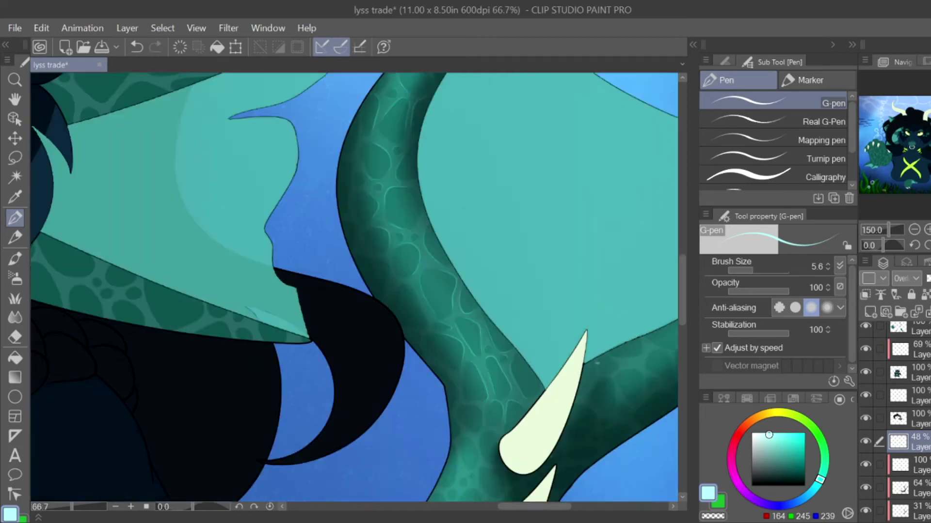
pyautogui.hotkey('ctrl', '-')
pyautogui.hotkey('ctrl', '-')
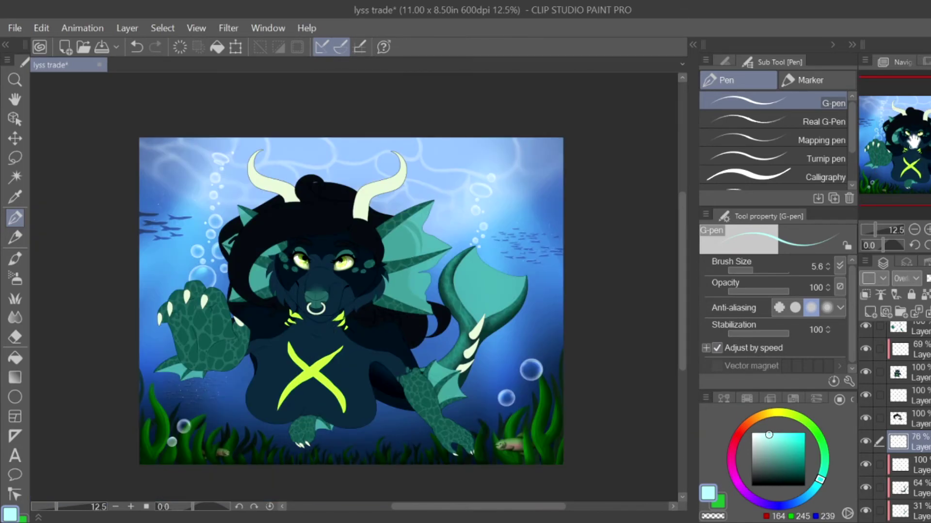
# Step: Trace thin light cyan edges on the scales along the inner side of the tail fin's left branch, from near its tip to mid-branch
pyautogui.scroll(3, 484, 291)
pyautogui.scroll(4, 336, 202)
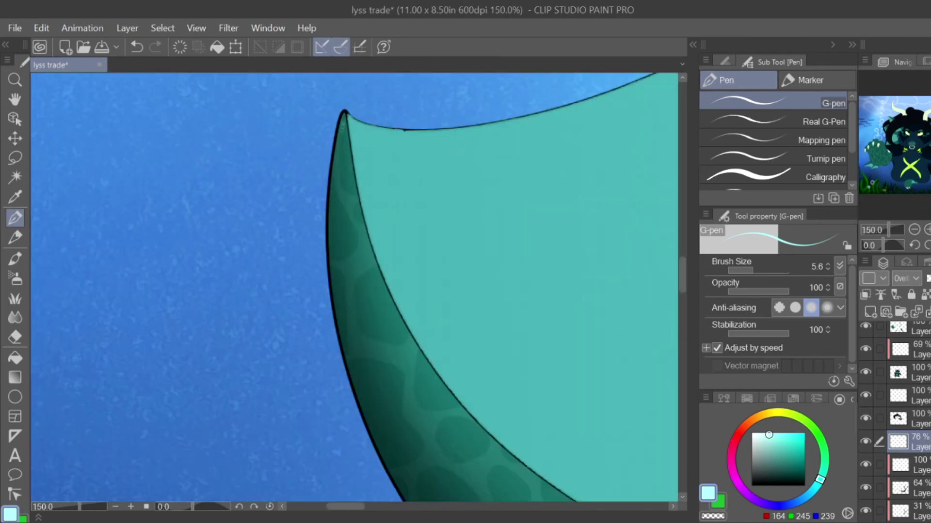
pyautogui.moveTo(436, 417); pyautogui.dragTo(185, 274)
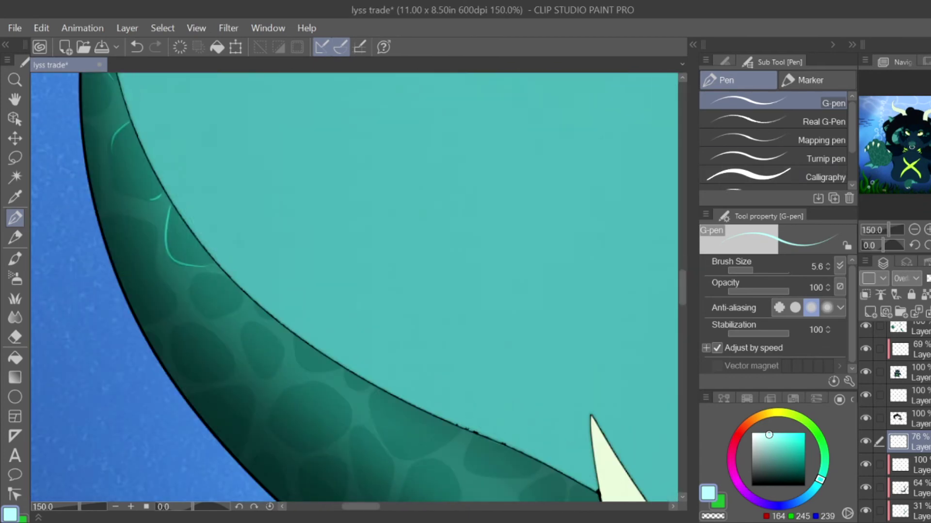
pyautogui.moveTo(242, 326)
pyautogui.mouseDown()
pyautogui.moveTo(275, 377)
pyautogui.moveTo(340, 435)
pyautogui.mouseUp()
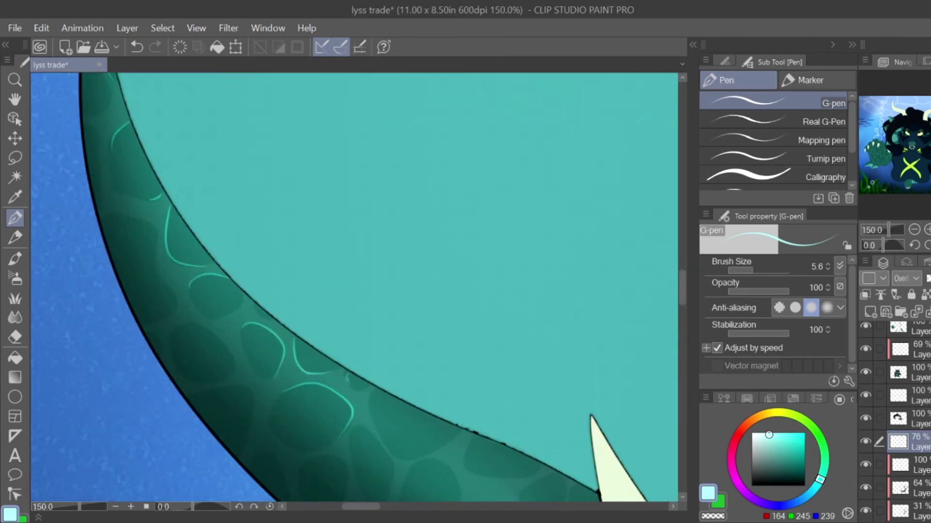
# Step: Outline the scales on the lower left fin branch with light cyan edges, continuing up to the base of the first pale spine
pyautogui.moveTo(339, 388)
pyautogui.mouseDown()
pyautogui.moveTo(310, 228)
pyautogui.moveTo(316, 175)
pyautogui.mouseUp()
pyautogui.moveTo(440, 227)
pyautogui.mouseDown()
pyautogui.moveTo(458, 268)
pyautogui.moveTo(487, 267)
pyautogui.mouseUp()
pyautogui.moveTo(498, 282); pyautogui.dragTo(531, 264)
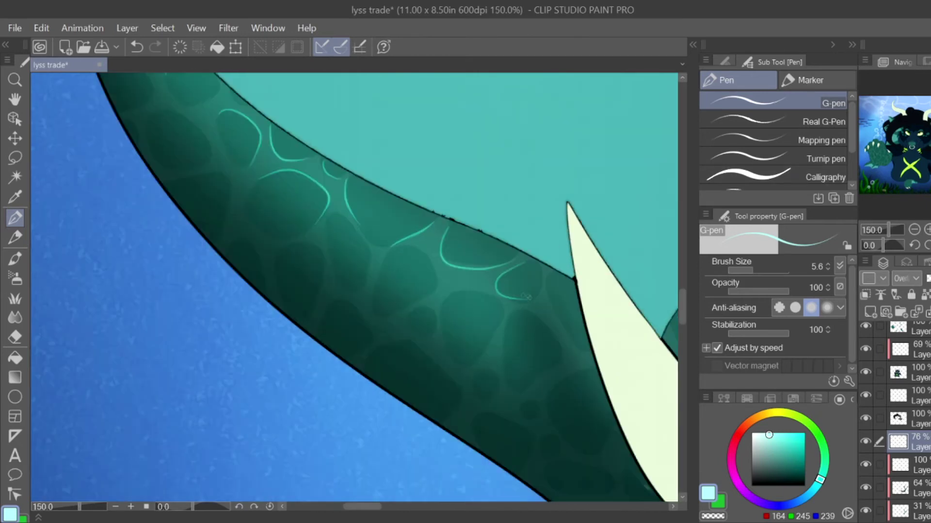
pyautogui.moveTo(445, 297)
pyautogui.mouseDown()
pyautogui.moveTo(501, 339)
pyautogui.moveTo(555, 335)
pyautogui.mouseUp()
pyautogui.moveTo(406, 304); pyautogui.dragTo(383, 265)
pyautogui.moveTo(546, 286); pyautogui.dragTo(594, 371)
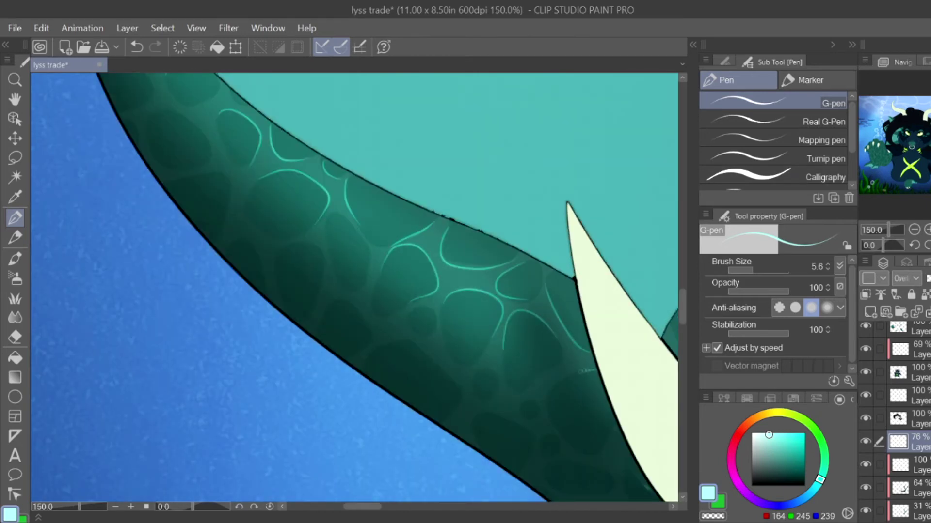
pyautogui.hotkey('ctrl', '-')
pyautogui.hotkey('ctrl', '+')
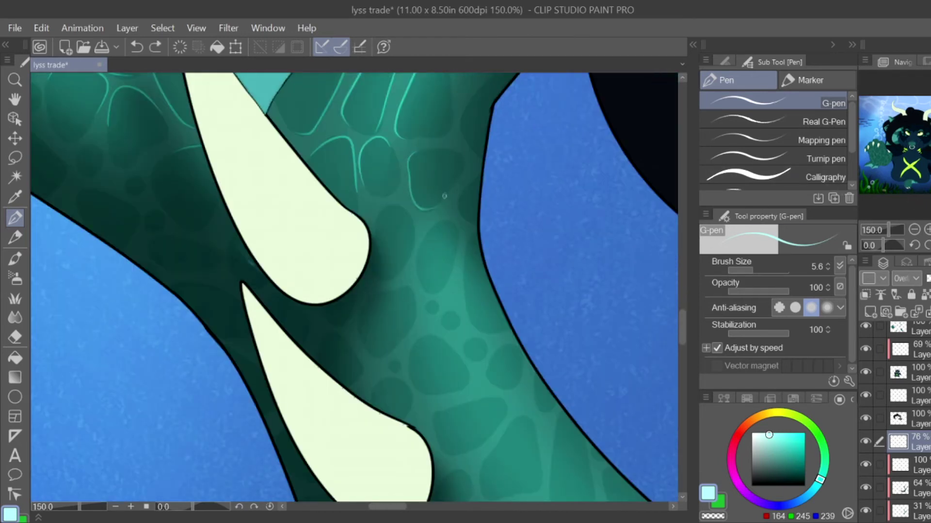
# Step: Outline the tail scales beside the upper spikes with thin light-cyan G-pen lines, brush size 5.6
pyautogui.moveTo(387, 204); pyautogui.dragTo(415, 260)
pyautogui.moveTo(391, 290)
pyautogui.mouseDown()
pyautogui.moveTo(410, 292)
pyautogui.moveTo(468, 381)
pyautogui.mouseUp()
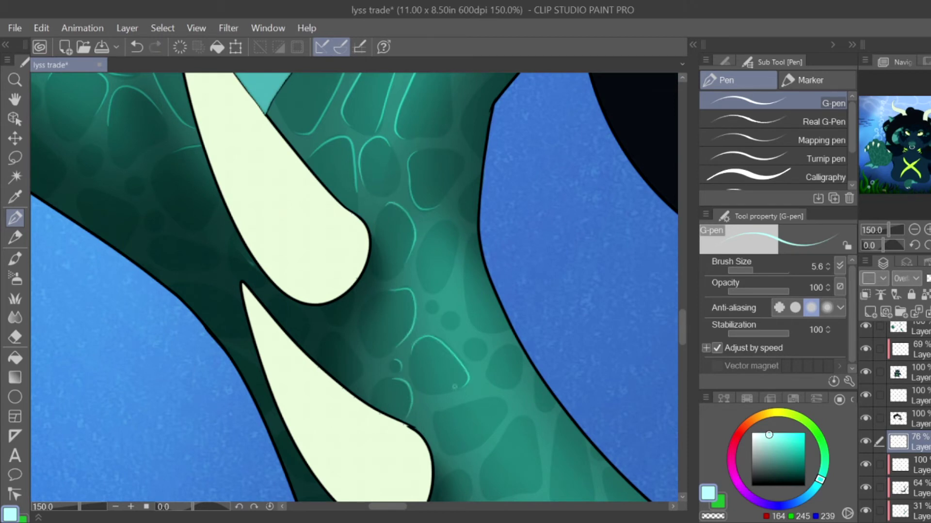
pyautogui.moveTo(451, 223); pyautogui.dragTo(436, 293)
pyautogui.moveTo(441, 223)
pyautogui.mouseDown()
pyautogui.moveTo(471, 274)
pyautogui.moveTo(474, 325)
pyautogui.mouseUp()
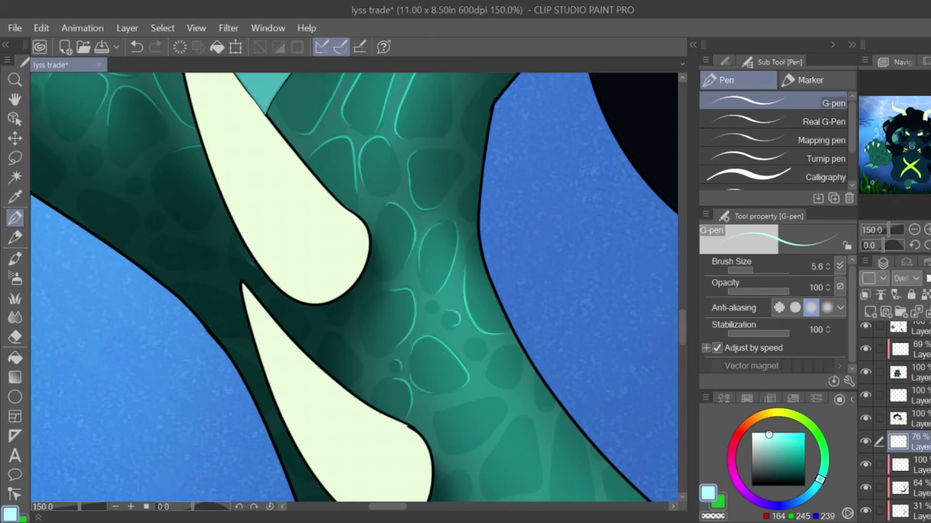
pyautogui.scroll(1, 431, 308)
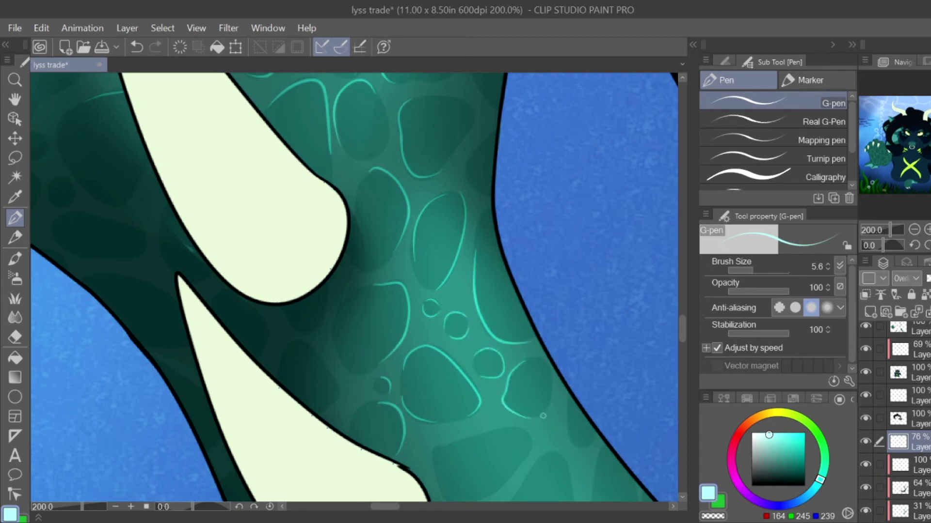
# Step: Outline the large scales at the tail base next to the fin's upper edge with light-cyan highlights
pyautogui.click(913, 229)
pyautogui.click(914, 230)
pyautogui.scroll(5, 378, 286)
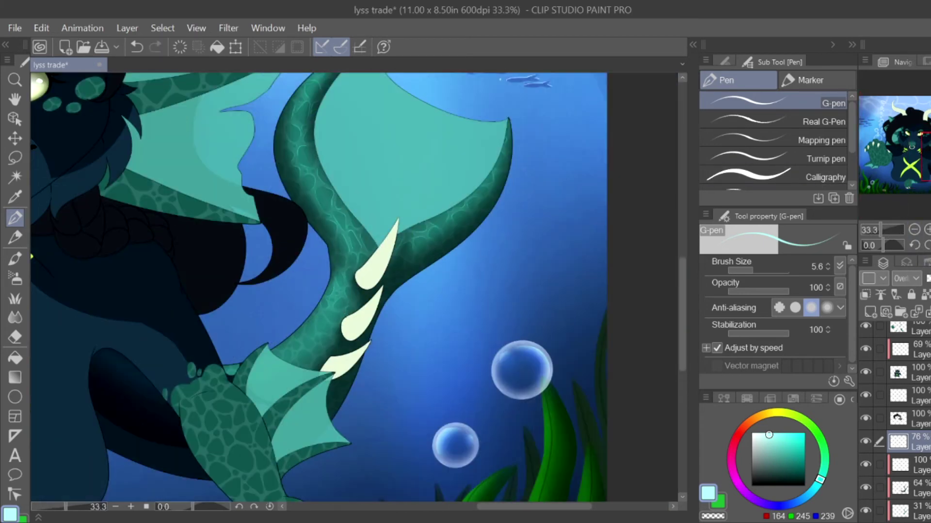
pyautogui.scroll(4, 277, 304)
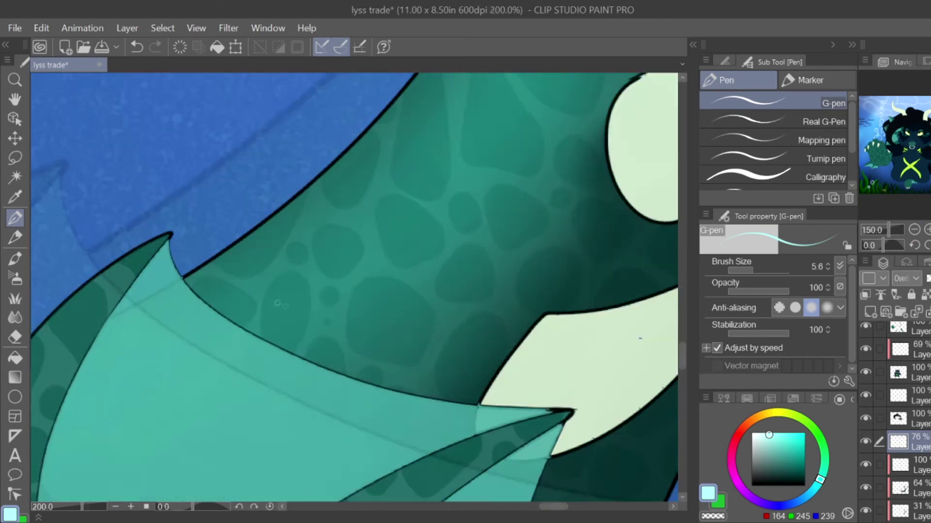
pyautogui.scroll(2, 278, 304)
pyautogui.moveTo(242, 357)
pyautogui.mouseDown()
pyautogui.moveTo(345, 305)
pyautogui.moveTo(310, 402)
pyautogui.mouseUp()
pyautogui.moveTo(105, 269)
pyautogui.mouseDown()
pyautogui.moveTo(221, 288)
pyautogui.moveTo(228, 315)
pyautogui.mouseUp()
pyautogui.moveTo(145, 222); pyautogui.dragTo(316, 120)
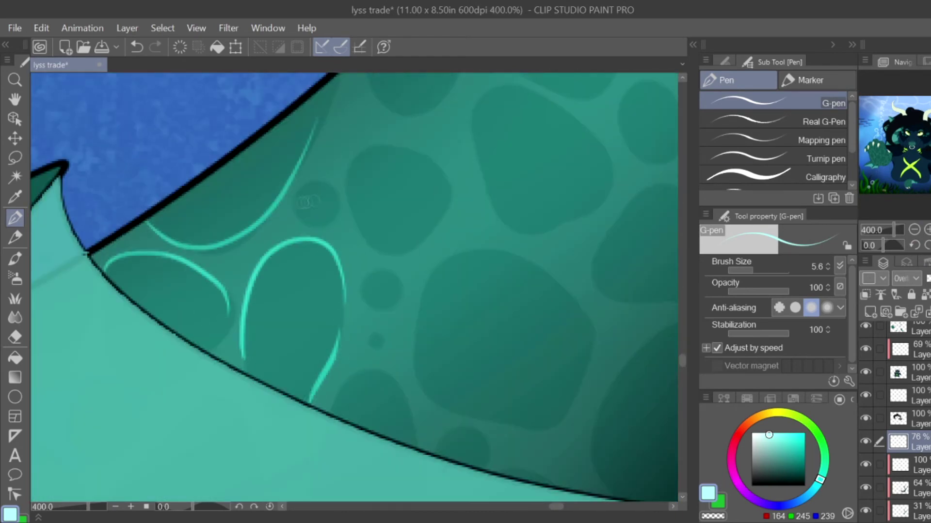
# Step: Add light-cyan outlines to the small round scales and neighbouring medium scales just above the fin edge
pyautogui.moveTo(298, 216); pyautogui.dragTo(337, 223)
pyautogui.moveTo(371, 239); pyautogui.dragTo(353, 204)
pyautogui.moveTo(368, 156); pyautogui.dragTo(404, 224)
pyautogui.moveTo(388, 272); pyautogui.dragTo(383, 306)
pyautogui.moveTo(381, 337); pyautogui.dragTo(373, 347)
pyautogui.moveTo(378, 371); pyautogui.dragTo(340, 410)
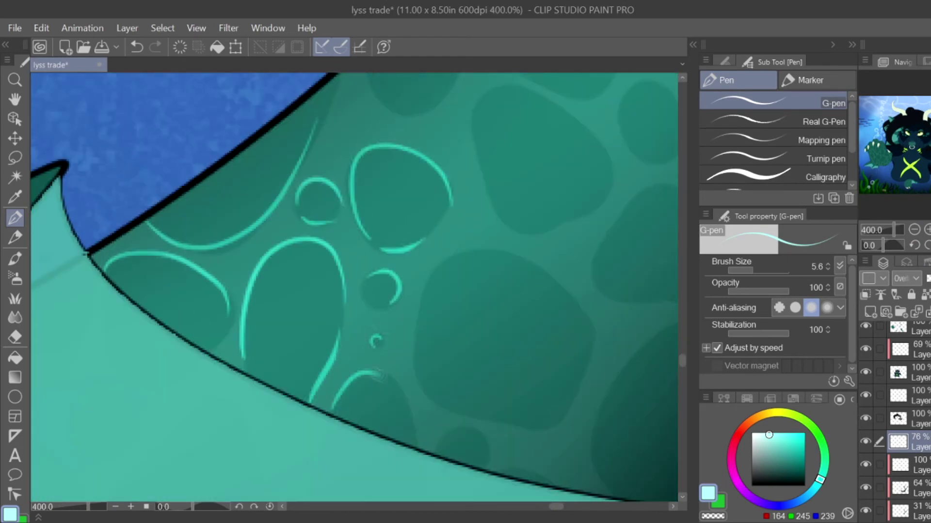
# Step: Hide the fin membrane fill and outline the tail scales lying beneath the upper part of the fin
pyautogui.scroll(-2, 359, 388)
pyautogui.scroll(2, 354, 286)
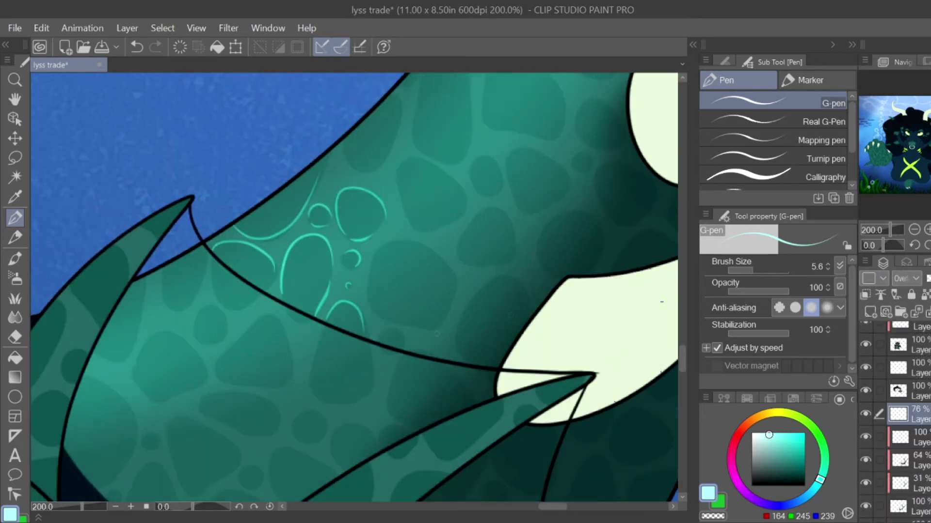
pyautogui.moveTo(198, 331); pyautogui.dragTo(154, 420)
pyautogui.moveTo(177, 264); pyautogui.dragTo(109, 337)
pyautogui.moveTo(54, 190); pyautogui.dragTo(44, 264)
pyautogui.moveTo(140, 157); pyautogui.dragTo(121, 240)
pyautogui.moveTo(49, 243)
pyautogui.mouseDown()
pyautogui.moveTo(59, 271)
pyautogui.moveTo(83, 293)
pyautogui.mouseUp()
# Step: Continue the light-cyan scale outlines down the covered tail base and onto the large scale above the fin line
pyautogui.scroll(-2, 116, 271)
pyautogui.moveTo(146, 236); pyautogui.dragTo(87, 267)
pyautogui.moveTo(128, 295); pyautogui.dragTo(159, 286)
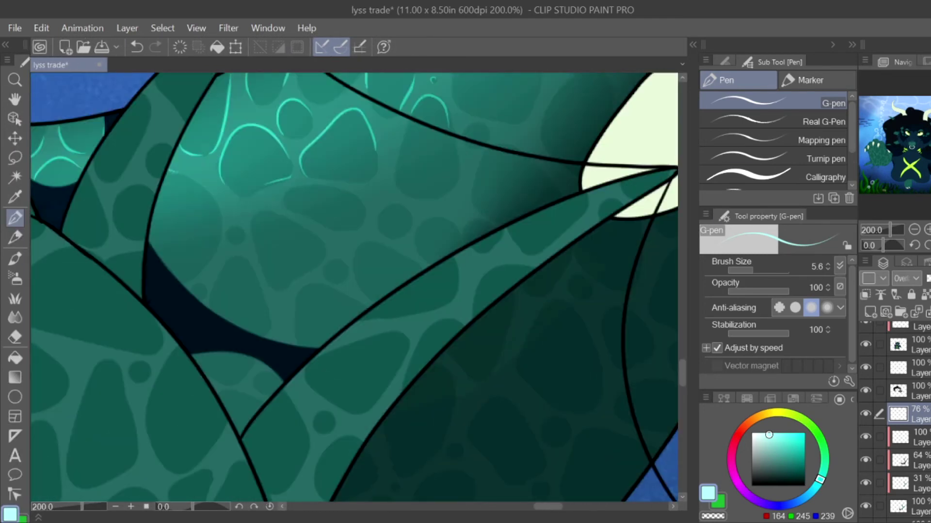
pyautogui.moveTo(171, 172); pyautogui.dragTo(221, 217)
pyautogui.moveTo(256, 245); pyautogui.dragTo(252, 221)
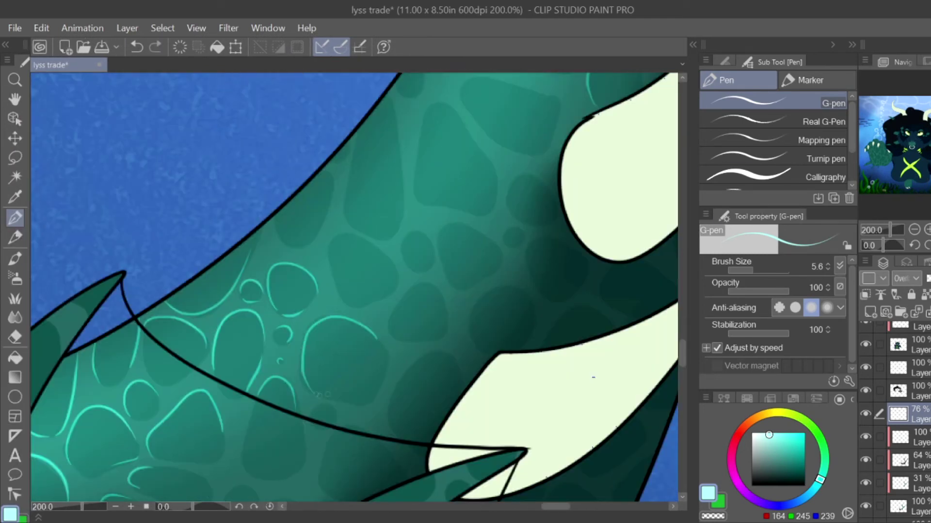
# Step: Outline the mid-tail scales between the lower spikes and the tail's outer edge in light cyan
pyautogui.moveTo(397, 339); pyautogui.dragTo(446, 304)
pyautogui.moveTo(443, 265); pyautogui.dragTo(487, 236)
pyautogui.moveTo(516, 240); pyautogui.dragTo(507, 230)
pyautogui.moveTo(529, 175); pyautogui.dragTo(509, 213)
pyautogui.moveTo(487, 159)
pyautogui.mouseDown()
pyautogui.moveTo(425, 118)
pyautogui.moveTo(416, 193)
pyautogui.mouseUp()
pyautogui.moveTo(430, 204); pyautogui.dragTo(496, 194)
pyautogui.moveTo(276, 218); pyautogui.dragTo(334, 172)
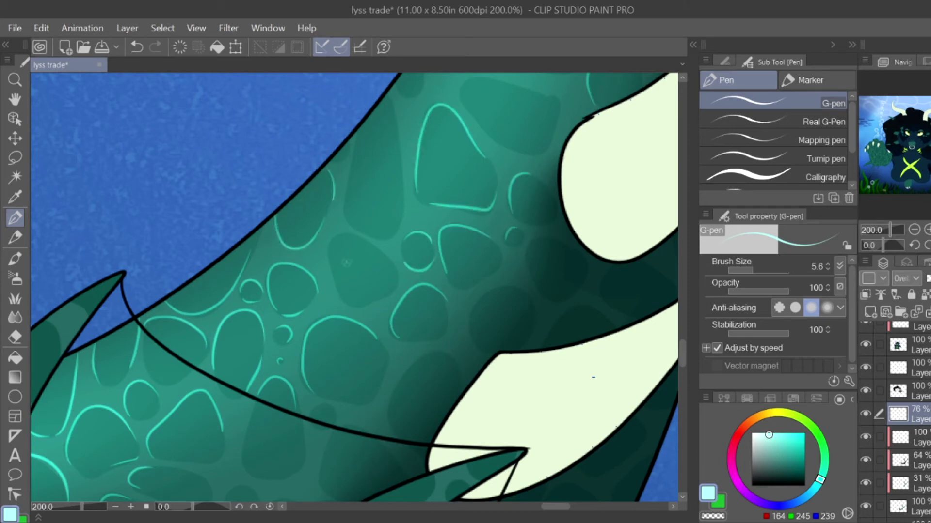
# Step: Outline the remaining long and rounded scales along the outer edge of the mid-tail
pyautogui.moveTo(334, 244)
pyautogui.mouseDown()
pyautogui.moveTo(374, 309)
pyautogui.moveTo(396, 272)
pyautogui.mouseUp()
pyautogui.moveTo(359, 129)
pyautogui.mouseDown()
pyautogui.moveTo(345, 208)
pyautogui.moveTo(402, 167)
pyautogui.mouseUp()
pyautogui.moveTo(400, 114); pyautogui.dragTo(394, 183)
pyautogui.moveTo(327, 162); pyautogui.dragTo(351, 151)
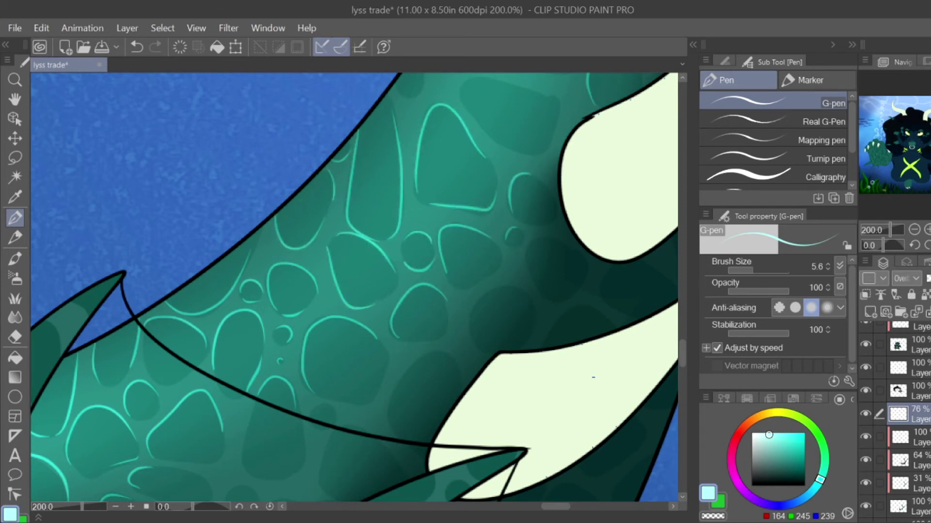
# Step: Outline the last bare scales beside the middle spike, completing the light-cyan scale lines along the tail
pyautogui.moveTo(436, 170)
pyautogui.mouseDown()
pyautogui.moveTo(273, 426)
pyautogui.moveTo(350, 361)
pyautogui.mouseUp()
pyautogui.moveTo(341, 430); pyautogui.dragTo(399, 376)
pyautogui.moveTo(302, 349); pyautogui.dragTo(348, 355)
pyautogui.moveTo(342, 354); pyautogui.dragTo(399, 380)
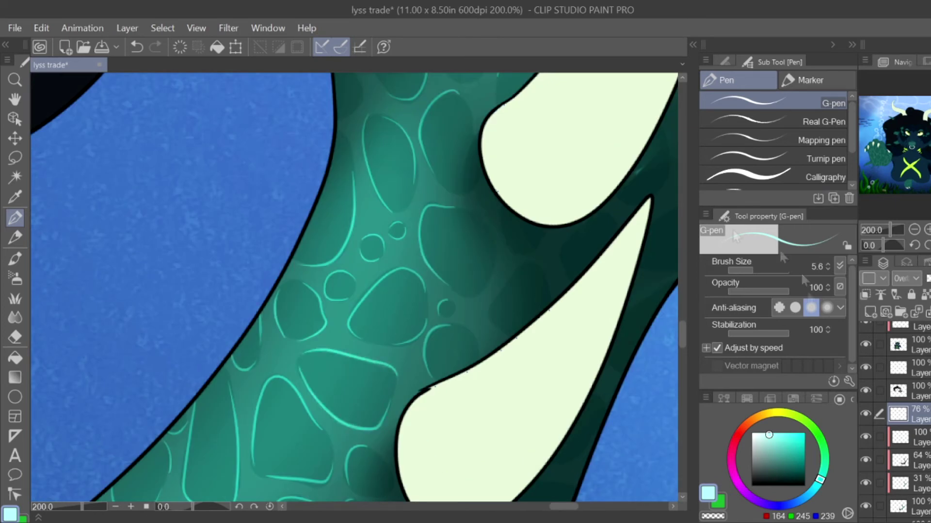
pyautogui.hotkey('ctrl', '-')
pyautogui.hotkey('ctrl', '-')
pyautogui.hotkey('ctrl', '-')
pyautogui.hotkey('ctrl', '-')
pyautogui.scroll(-2, 896, 422)
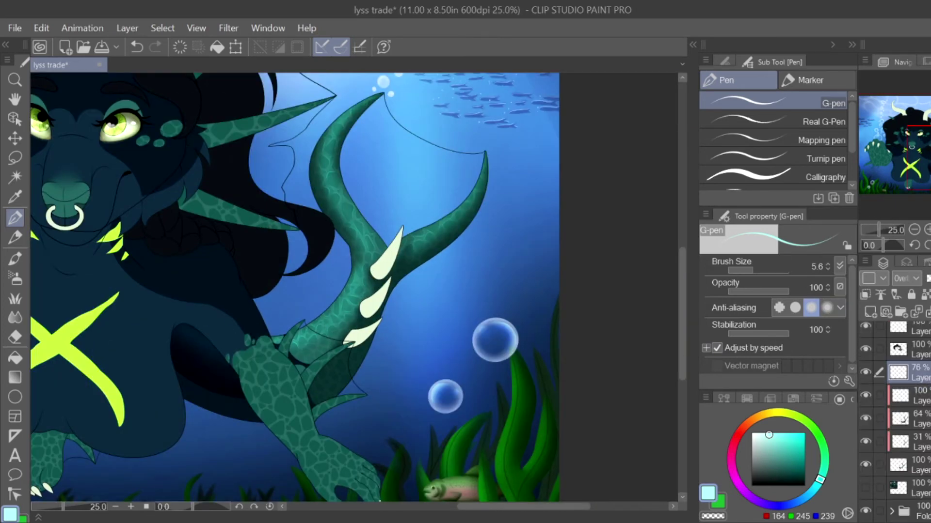
# Step: Select the clipped 31% opacity tail layer, switch to the Blur tool, and show the fin membranes again
pyautogui.click(902, 441)
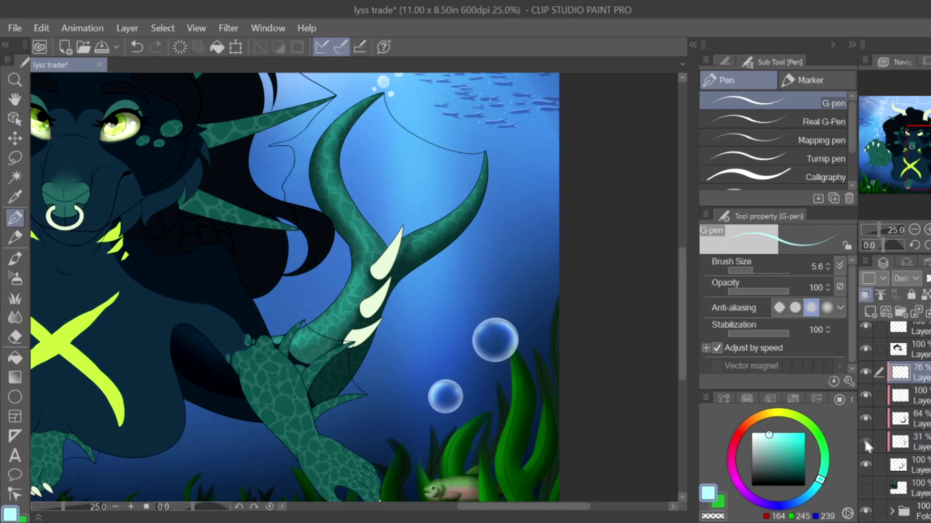
pyautogui.press('j')
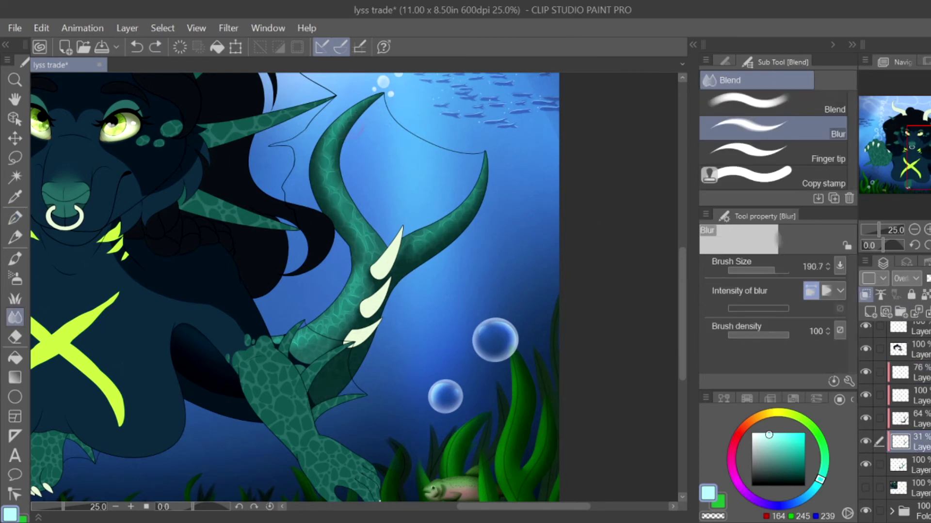
pyautogui.scroll(-2, 344, 190)
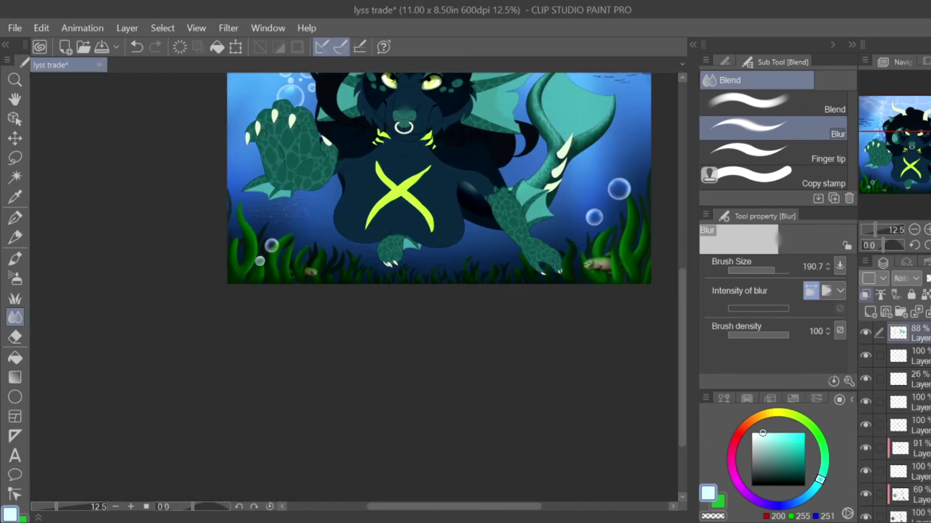
pyautogui.scroll(3, 356, 255)
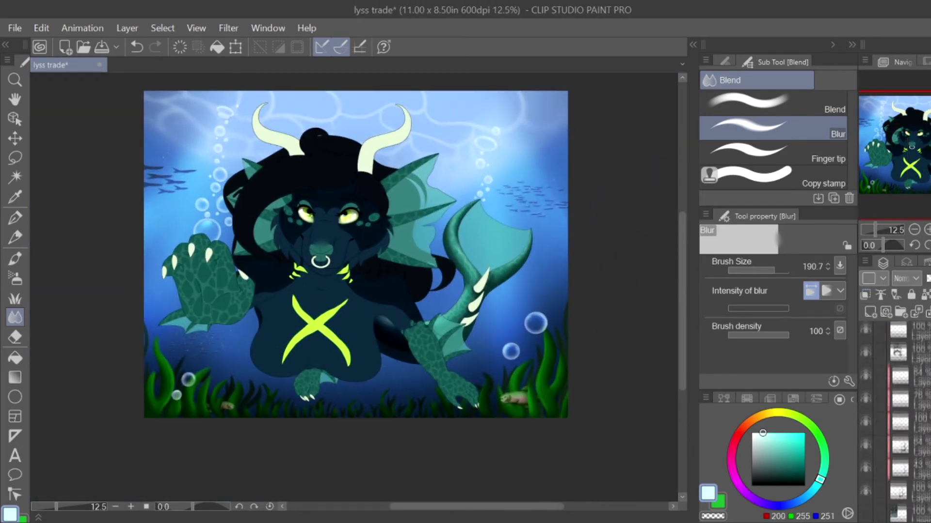
# Step: Paint fine grey-blue strands on the short hair tuft below the horn with Opaque watercolor, brush size 19.8
pyautogui.click(15, 258)
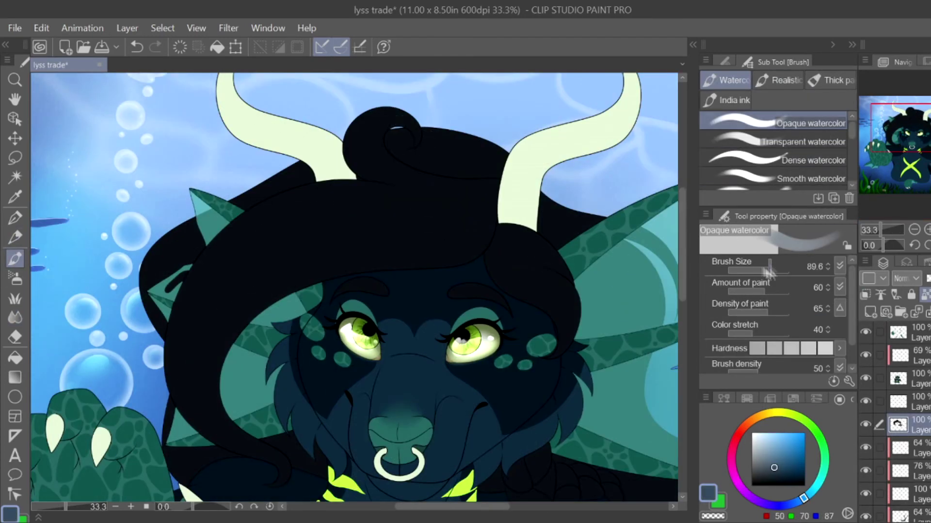
pyautogui.moveTo(770, 272); pyautogui.dragTo(759, 270)
pyautogui.moveTo(493, 238)
pyautogui.mouseDown()
pyautogui.moveTo(496, 278)
pyautogui.moveTo(560, 342)
pyautogui.mouseUp()
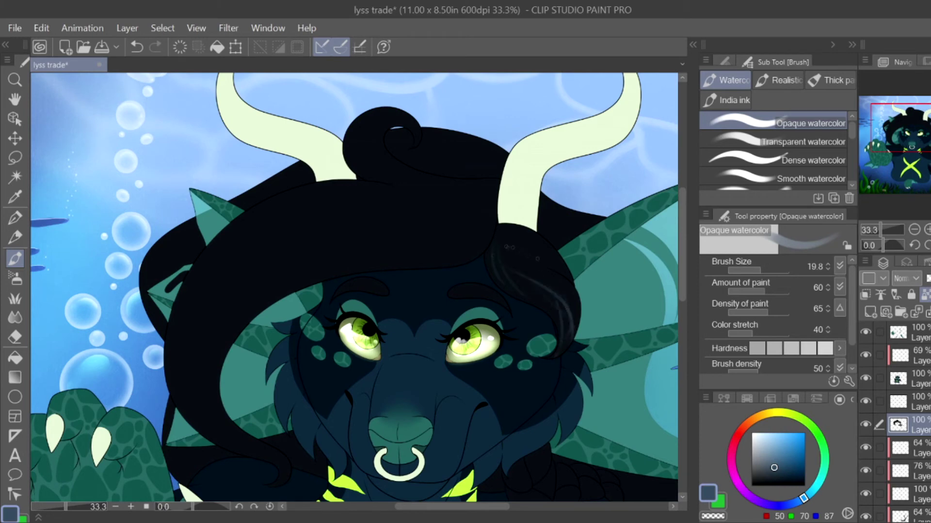
pyautogui.moveTo(543, 265); pyautogui.dragTo(577, 308)
pyautogui.moveTo(530, 238); pyautogui.dragTo(558, 260)
pyautogui.press('h')
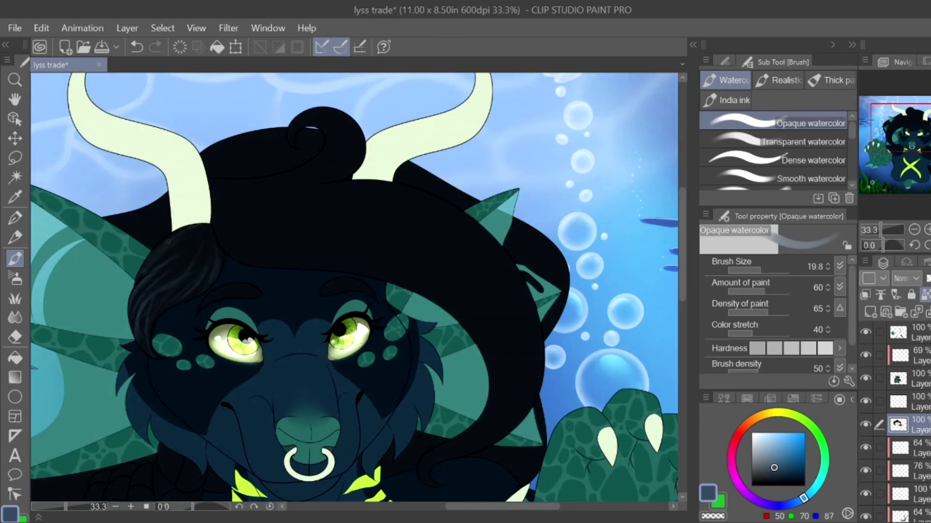
pyautogui.moveTo(199, 267); pyautogui.dragTo(170, 300)
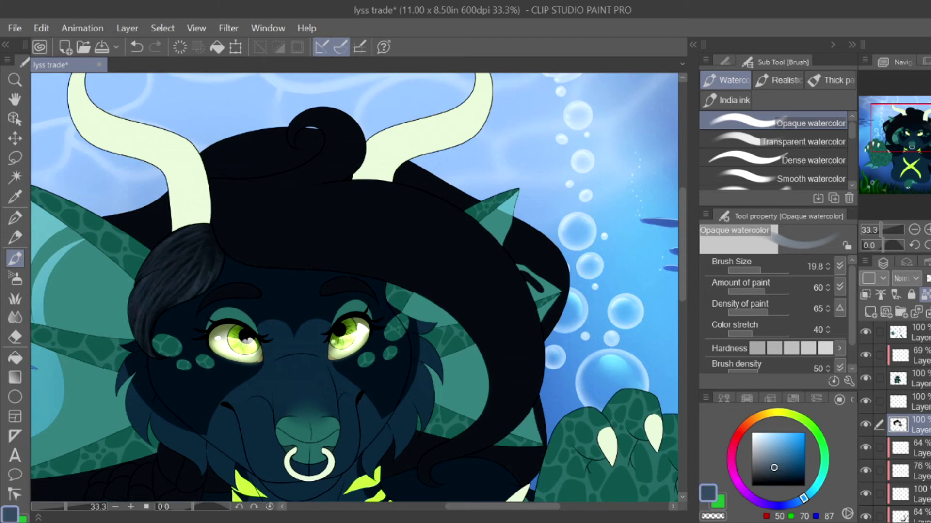
# Step: Paint dark blue and near-black strands over the hair tuft, the top curl and the long sweeping bangs
pyautogui.keyDown('alt'); pyautogui.click(214, 279); pyautogui.keyUp('alt')
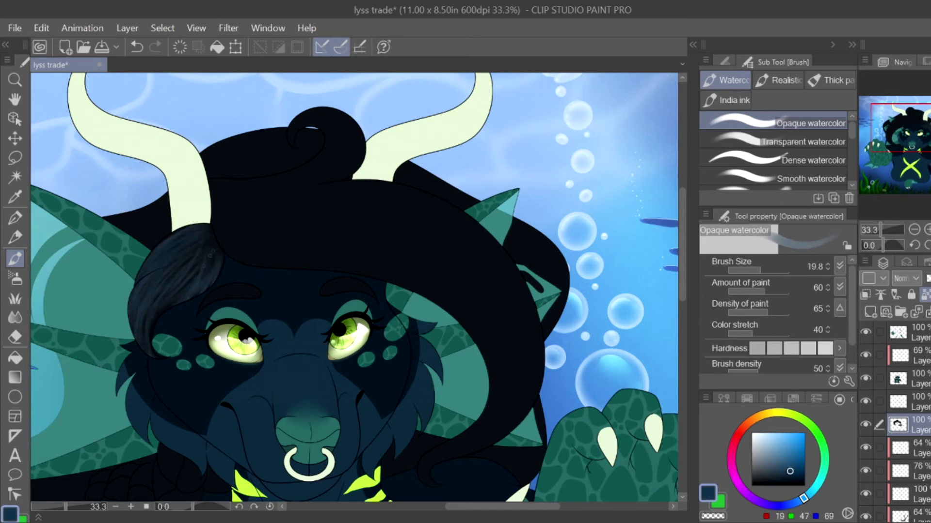
pyautogui.click(765, 479)
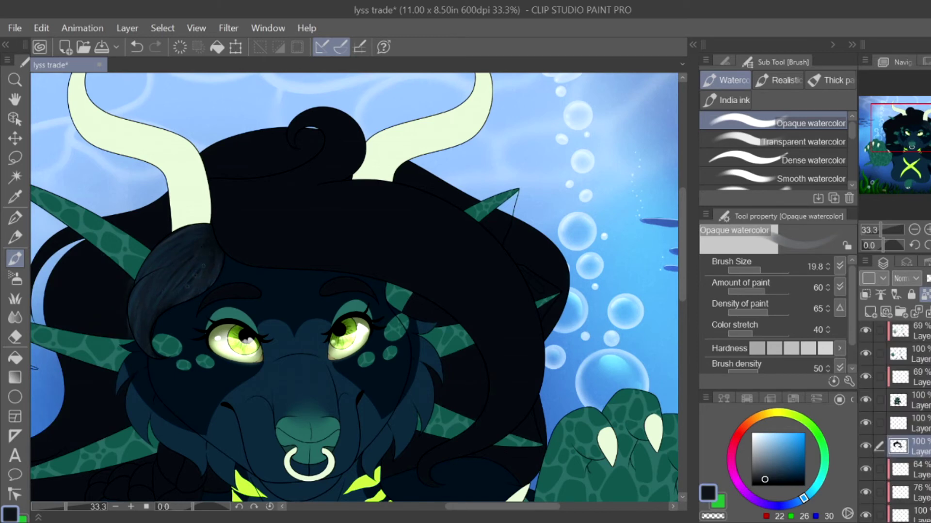
pyautogui.click(776, 460)
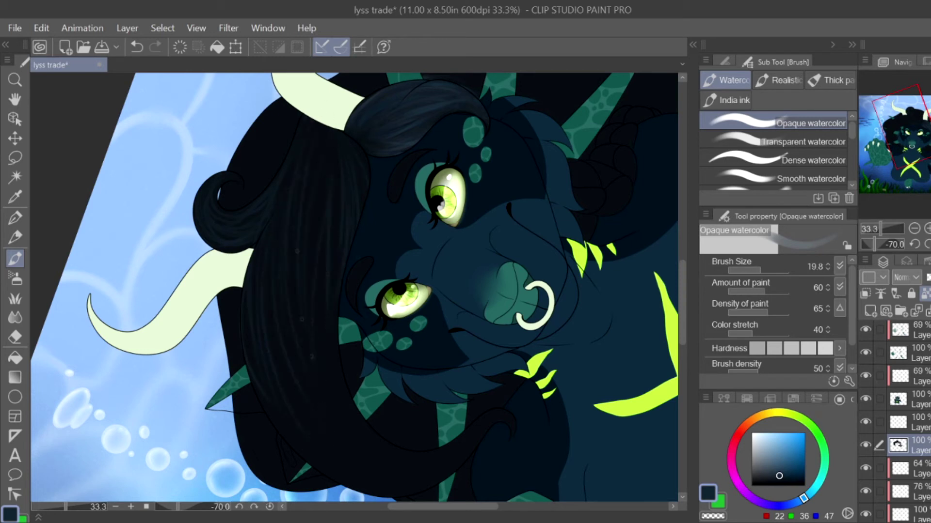
pyautogui.moveTo(333, 218); pyautogui.dragTo(333, 286)
pyautogui.moveTo(322, 293); pyautogui.dragTo(323, 348)
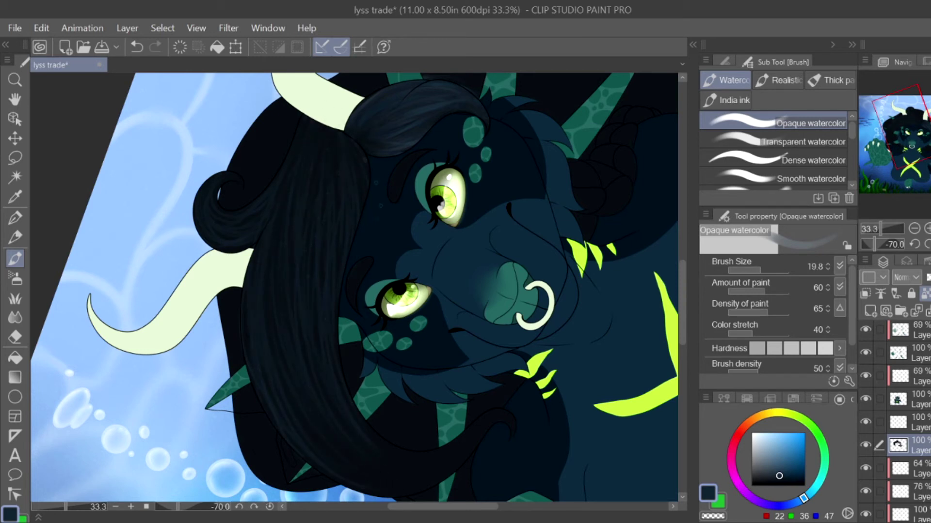
pyautogui.scroll(-3, 359, 286)
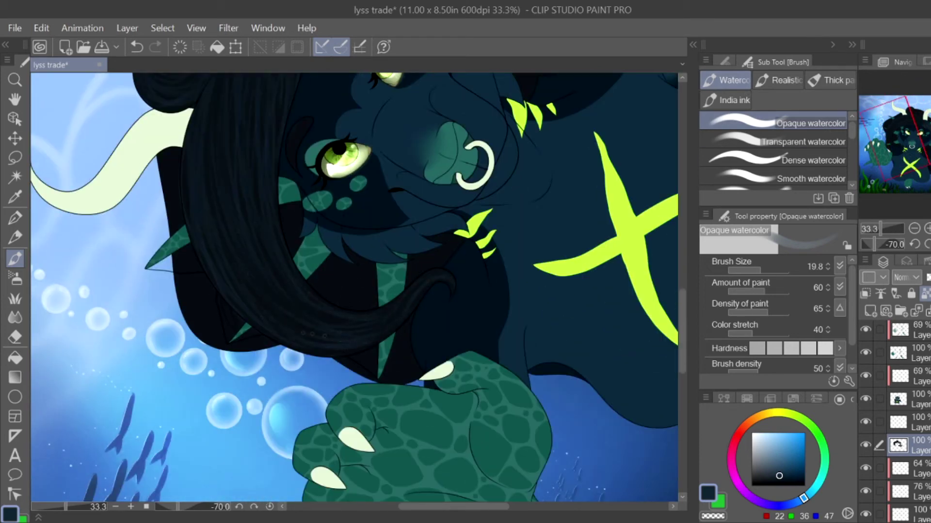
# Step: Layer brighter blue strands (RGB 28, 88, 136) over the long bangs, followed by darker strands between them
pyautogui.hotkey('ctrl', '-')
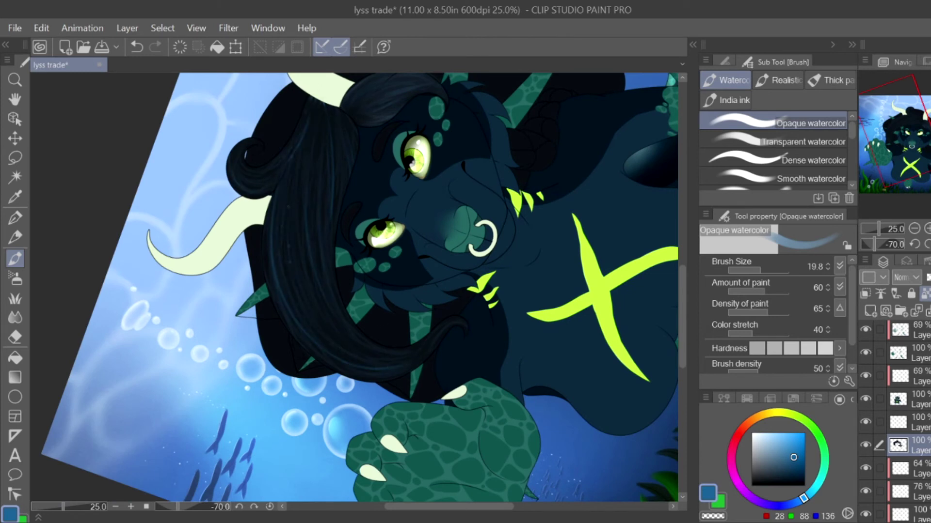
pyautogui.moveTo(297, 214); pyautogui.dragTo(310, 340)
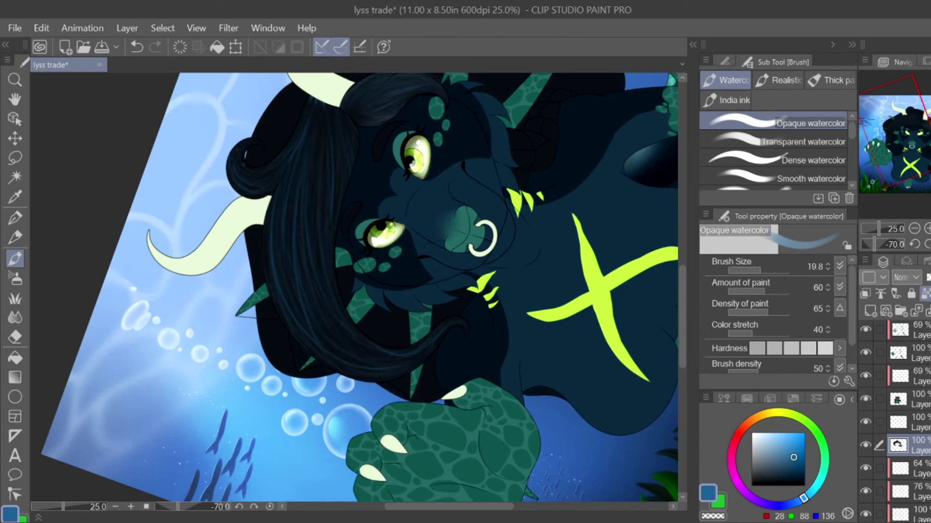
pyautogui.keyDown('alt'); pyautogui.click(319, 214); pyautogui.keyUp('alt')
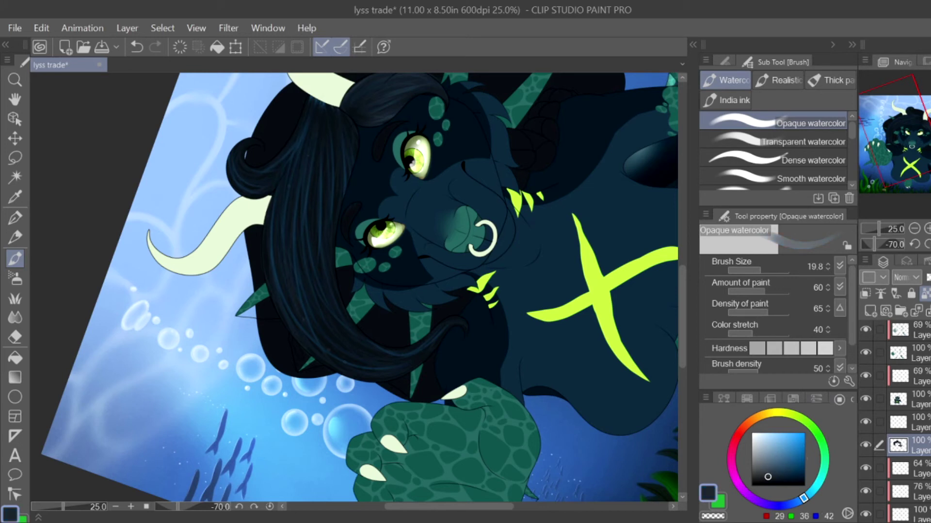
pyautogui.click(760, 483)
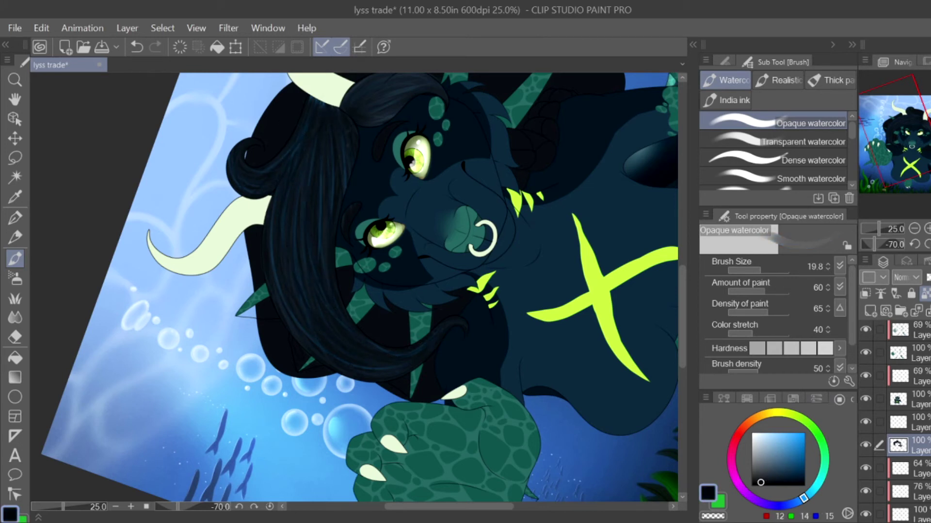
# Step: Reset the canvas rotation and paint grey-blue strands (RGB 45, 63, 77) on the braid's first segments below the cheek
pyautogui.click(914, 244)
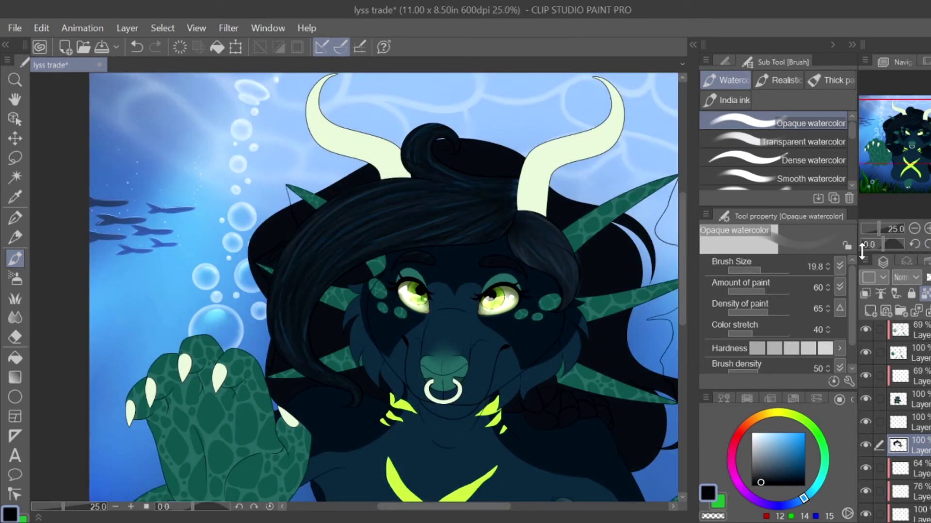
pyautogui.scroll(5, 557, 452)
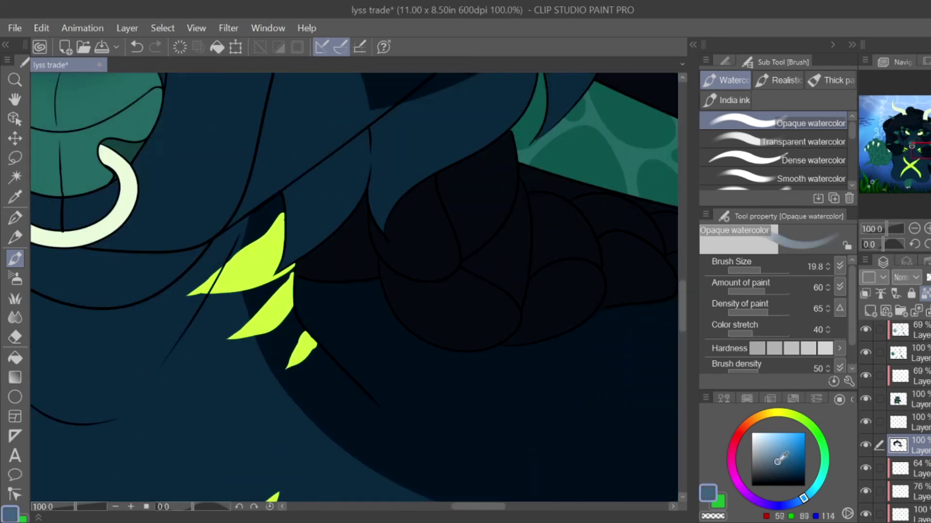
pyautogui.keyDown('alt'); pyautogui.click(485, 160); pyautogui.keyUp('alt')
pyautogui.moveTo(441, 172); pyautogui.dragTo(444, 206)
pyautogui.moveTo(500, 138); pyautogui.dragTo(497, 160)
pyautogui.moveTo(507, 183); pyautogui.dragTo(504, 206)
pyautogui.moveTo(484, 160); pyautogui.dragTo(465, 252)
pyautogui.moveTo(382, 218); pyautogui.dragTo(412, 271)
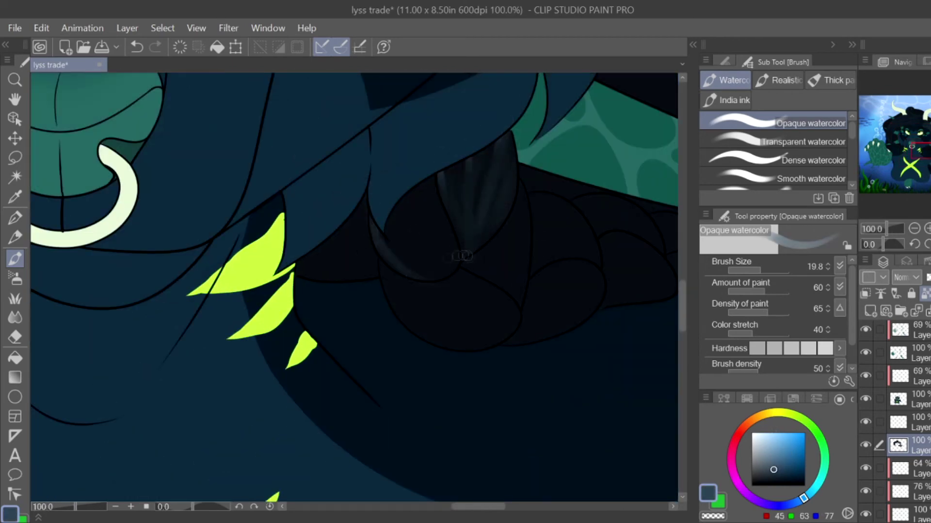
# Step: Paint grey-blue strands (RGB 45, 63, 77) across the braid's middle segments, following the curve of each lock
pyautogui.moveTo(407, 233); pyautogui.dragTo(424, 264)
pyautogui.moveTo(441, 204); pyautogui.dragTo(450, 273)
pyautogui.moveTo(395, 203); pyautogui.dragTo(426, 266)
pyautogui.moveTo(409, 317)
pyautogui.mouseDown()
pyautogui.moveTo(446, 344)
pyautogui.moveTo(485, 342)
pyautogui.mouseUp()
pyautogui.moveTo(497, 288); pyautogui.dragTo(485, 303)
pyautogui.moveTo(507, 267); pyautogui.dragTo(497, 290)
pyautogui.moveTo(521, 211)
pyautogui.mouseDown()
pyautogui.moveTo(523, 290)
pyautogui.moveTo(572, 322)
pyautogui.mouseUp()
pyautogui.moveTo(582, 271); pyautogui.dragTo(557, 310)
pyautogui.moveTo(579, 267); pyautogui.dragTo(386, 280)
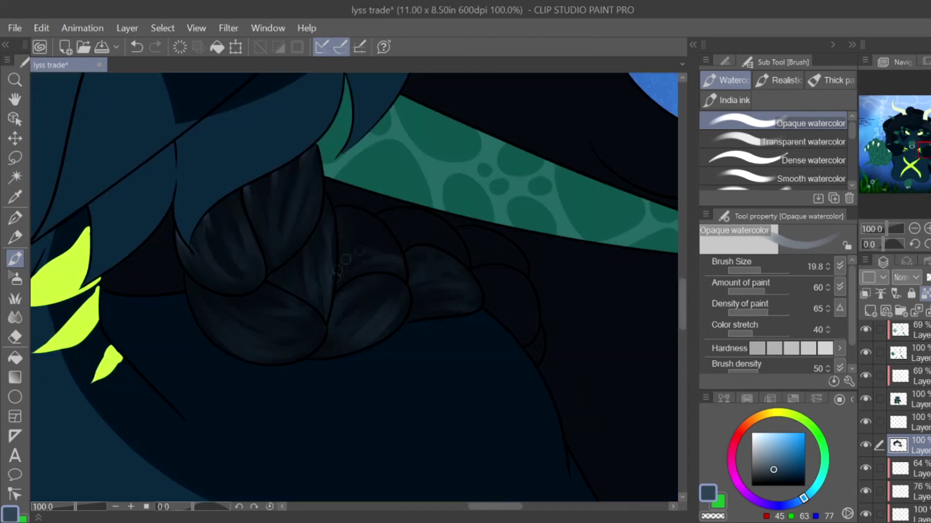
# Step: Add grey-blue strands to the last segments at the braid's tip and soften the braid's strands with near-black (RGB 22, 26, 30)
pyautogui.moveTo(388, 216); pyautogui.dragTo(438, 225)
pyautogui.moveTo(482, 252)
pyautogui.mouseDown()
pyautogui.moveTo(525, 267)
pyautogui.moveTo(516, 332)
pyautogui.mouseUp()
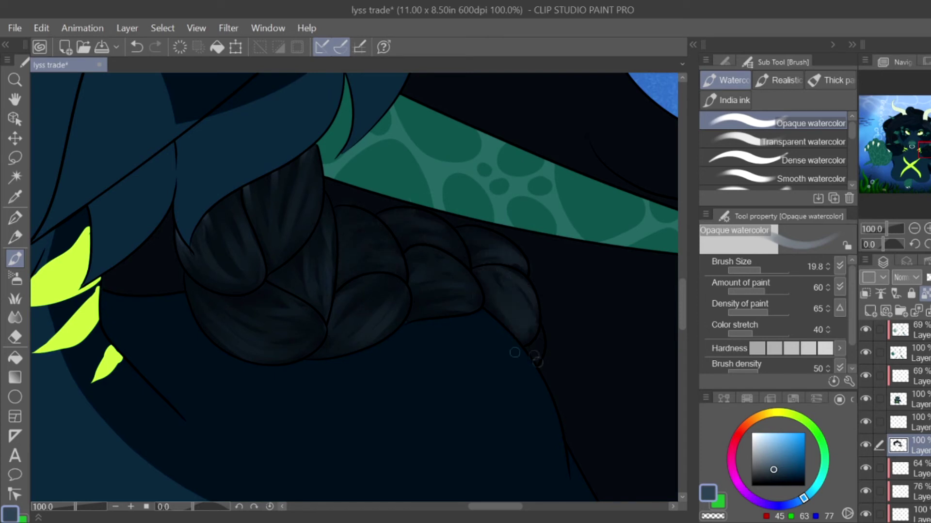
pyautogui.click(762, 473)
pyautogui.click(764, 479)
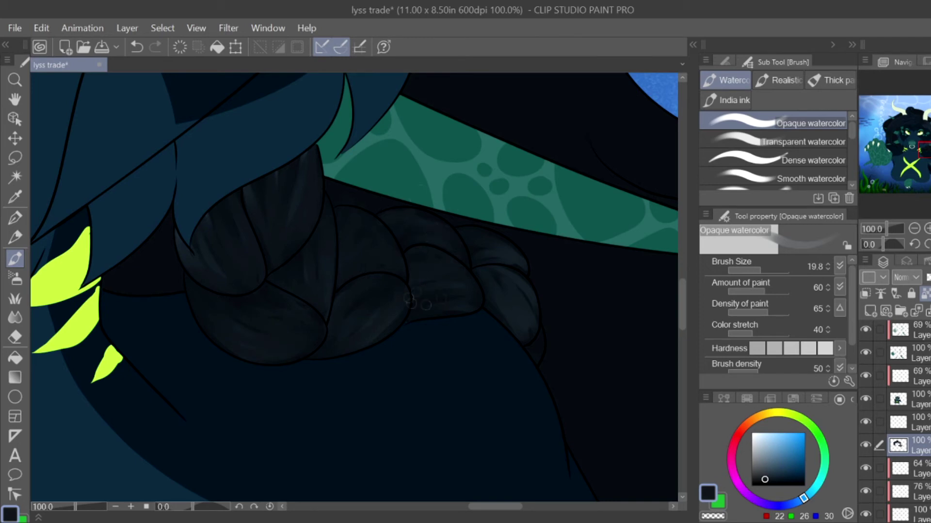
# Step: Paint grey-blue strands (RGB 51, 68, 82) on the back hair between the long bangs, the spikes and the cheek
pyautogui.scroll(-6, 548, 336)
pyautogui.scroll(3, 407, 204)
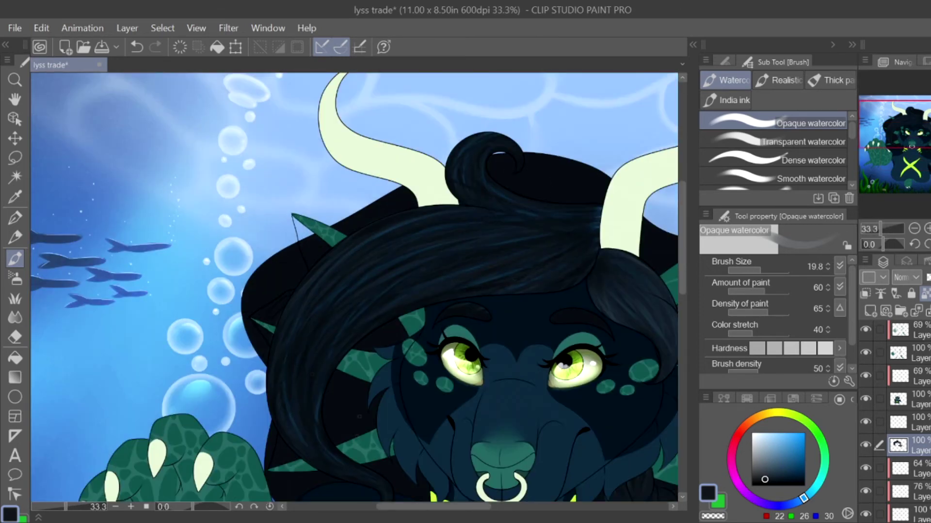
pyautogui.moveTo(272, 440); pyautogui.dragTo(287, 285)
pyautogui.keyDown('alt'); pyautogui.click(287, 285); pyautogui.keyUp('alt')
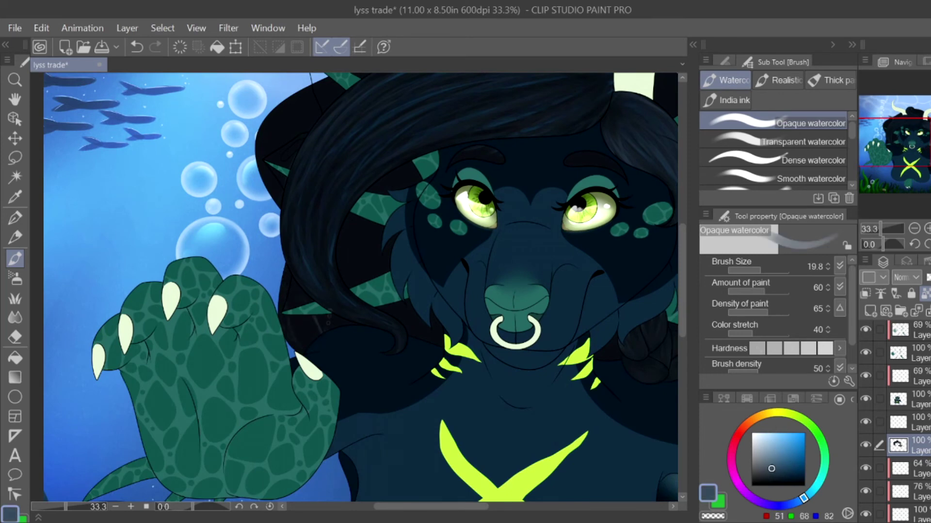
pyautogui.scroll(1, 354, 363)
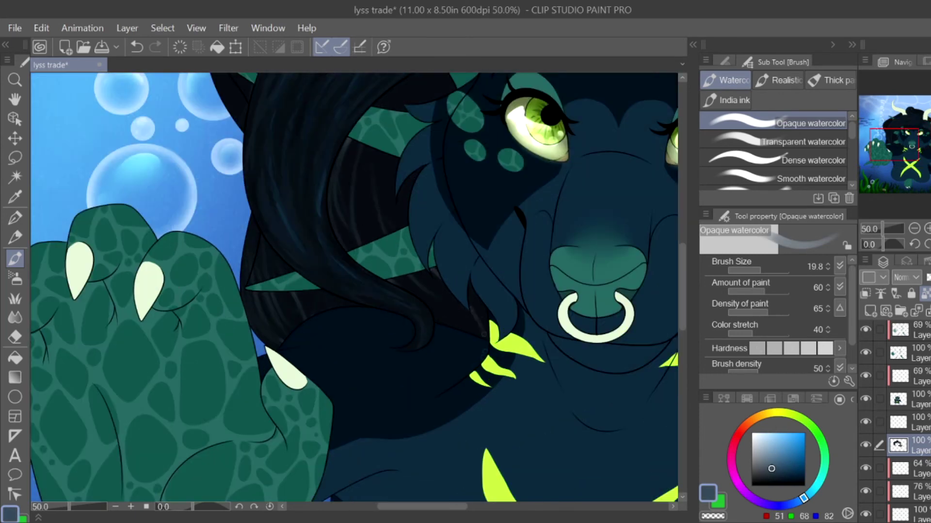
pyautogui.moveTo(362, 146)
pyautogui.mouseDown()
pyautogui.moveTo(370, 240)
pyautogui.moveTo(400, 214)
pyautogui.mouseUp()
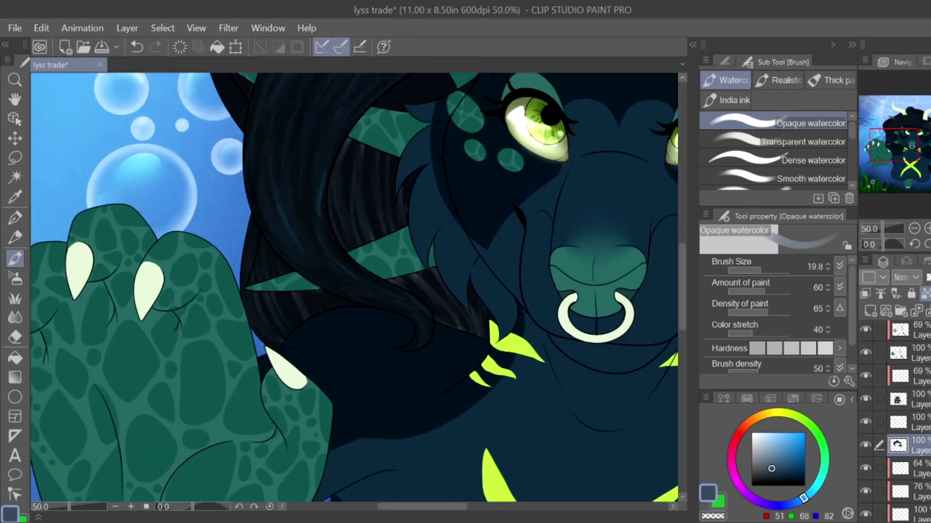
# Step: Tone down those back-hair strands with near-black (RGB 16, 17, 17) and paint strands under the bangs beside the eye
pyautogui.click(765, 481)
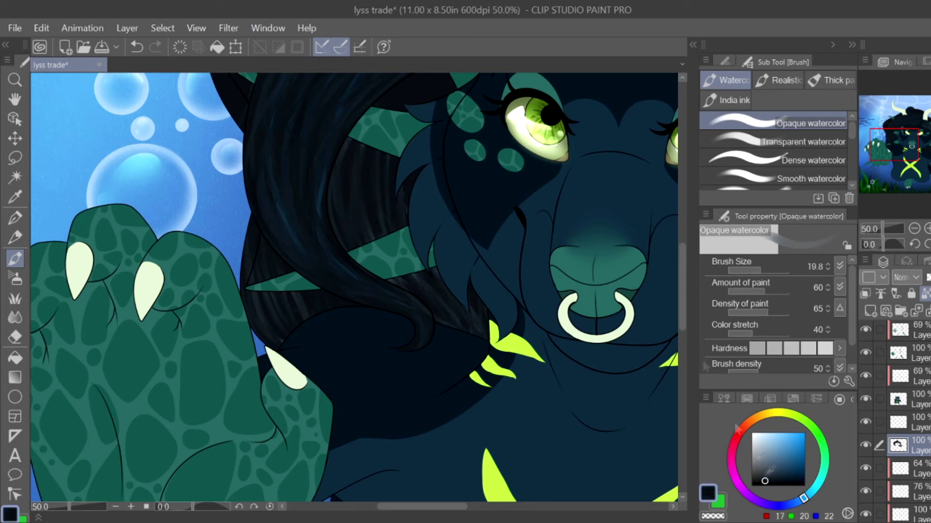
pyautogui.click(756, 482)
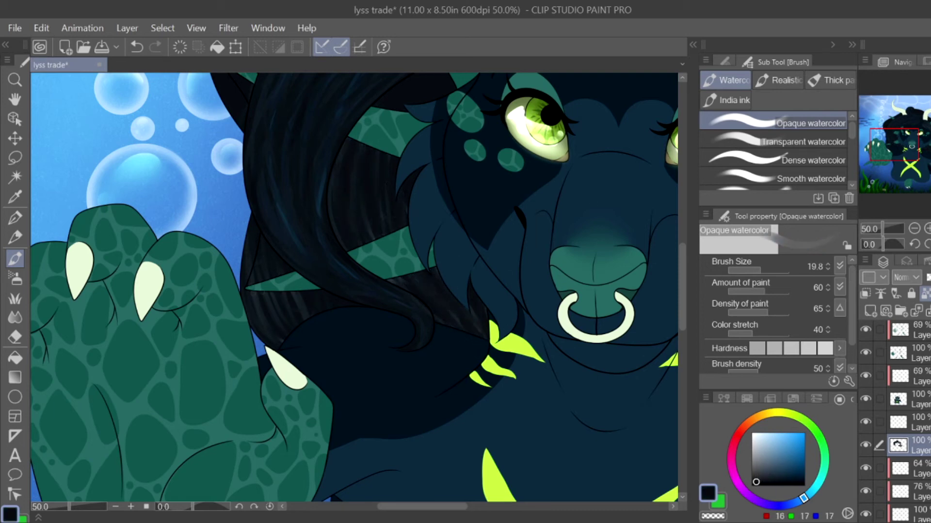
pyautogui.moveTo(275, 267); pyautogui.dragTo(207, 386)
pyautogui.keyDown('alt'); pyautogui.click(394, 187); pyautogui.keyUp('alt')
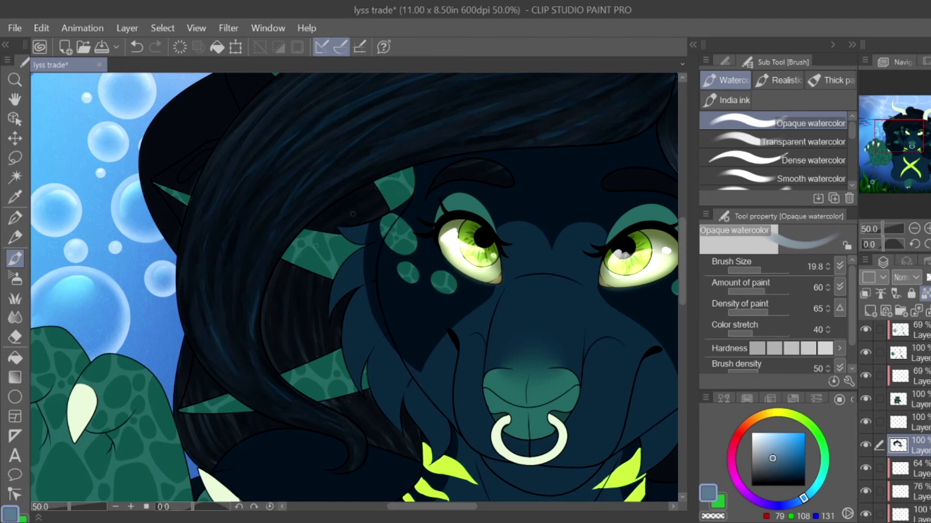
pyautogui.keyDown('alt'); pyautogui.click(481, 291); pyautogui.keyUp('alt')
# Step: Paint dark and blue strands (RGB 56, 118, 168) over the outer back hair around the small spikes and behind the horn
pyautogui.moveTo(175, 180); pyautogui.dragTo(227, 340)
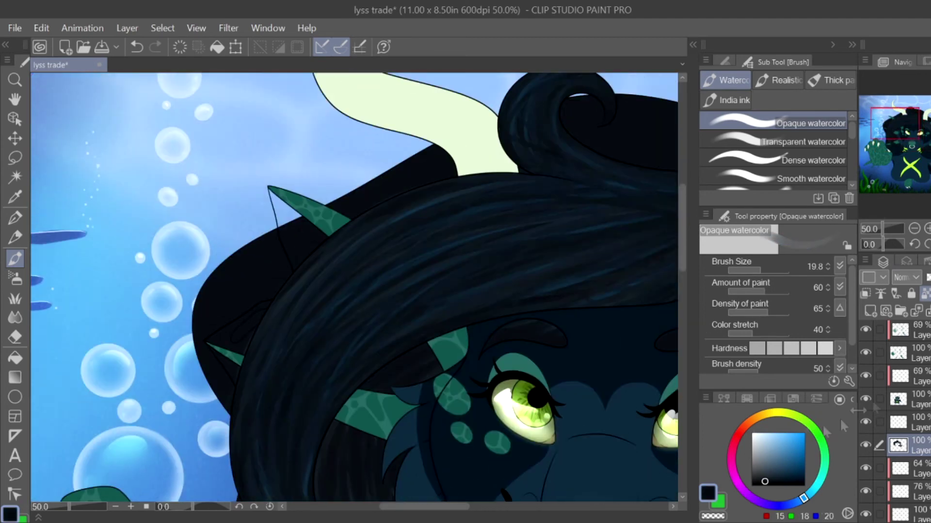
pyautogui.keyDown('alt'); pyautogui.click(228, 339); pyautogui.keyUp('alt')
pyautogui.moveTo(290, 242)
pyautogui.mouseDown()
pyautogui.moveTo(264, 298)
pyautogui.moveTo(206, 349)
pyautogui.mouseUp()
pyautogui.keyDown('alt'); pyautogui.click(252, 271); pyautogui.keyUp('alt')
pyautogui.moveTo(255, 243); pyautogui.dragTo(247, 264)
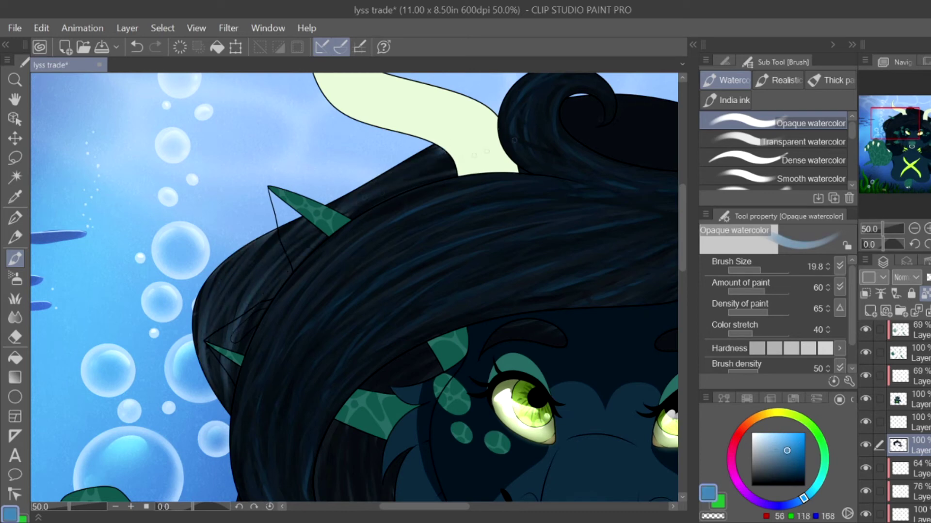
pyautogui.keyDown('alt'); pyautogui.click(222, 276); pyautogui.keyUp('alt')
# Step: Paint grey-blue strands (RGB 42, 59, 72) on the hair behind the top curl, with blue (RGB 22, 99, 161) and dark accents
pyautogui.hotkey('ctrl', '-')
pyautogui.hotkey('ctrl', '-')
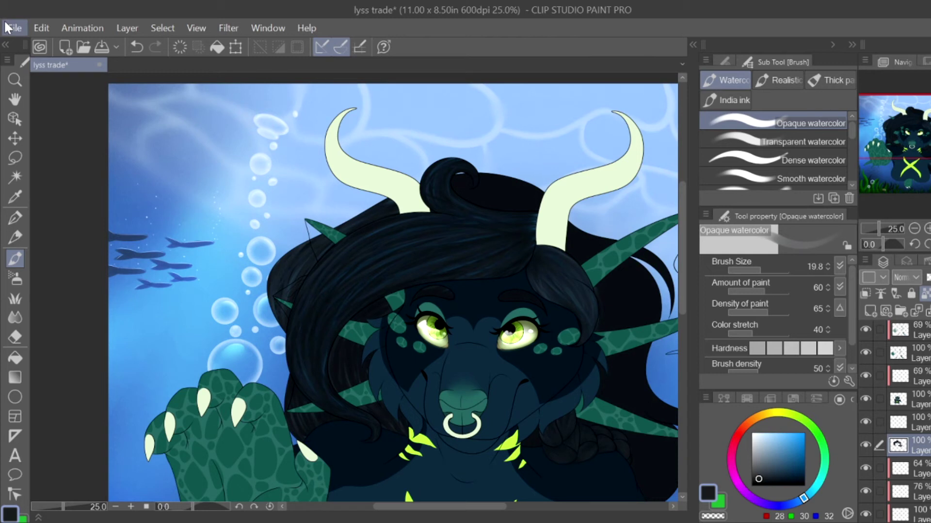
pyautogui.hotkey('ctrl', '+')
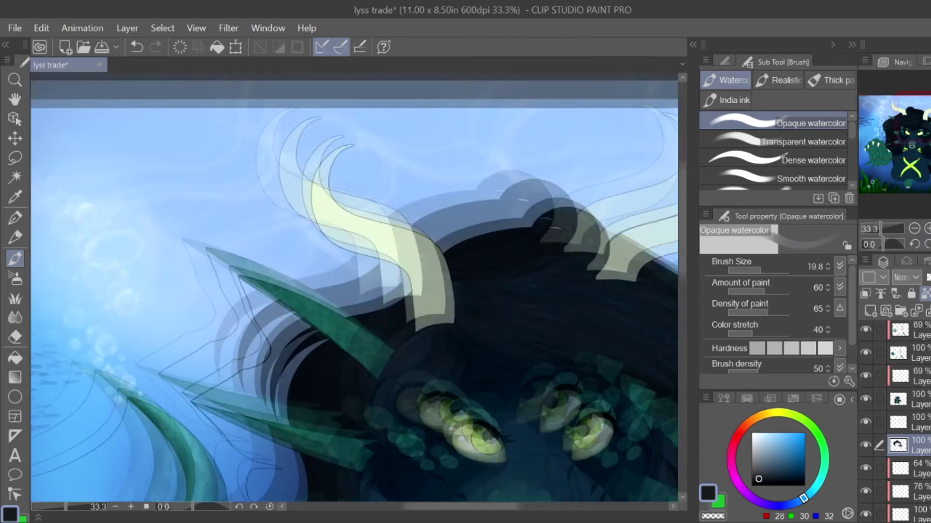
pyautogui.press('-')
pyautogui.press('-')
pyautogui.click(773, 469)
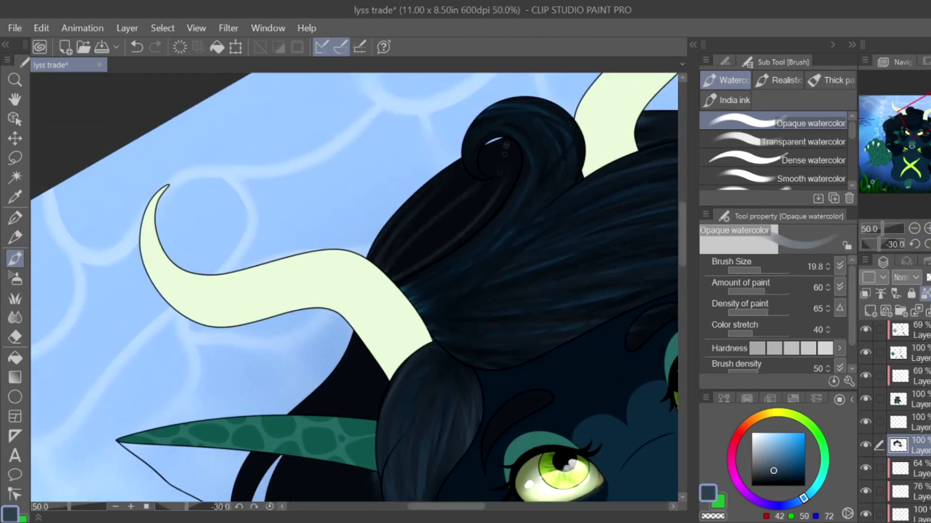
pyautogui.moveTo(484, 189); pyautogui.dragTo(392, 271)
pyautogui.moveTo(504, 145); pyautogui.dragTo(422, 243)
pyautogui.keyDown('alt'); pyautogui.click(411, 214); pyautogui.keyUp('alt')
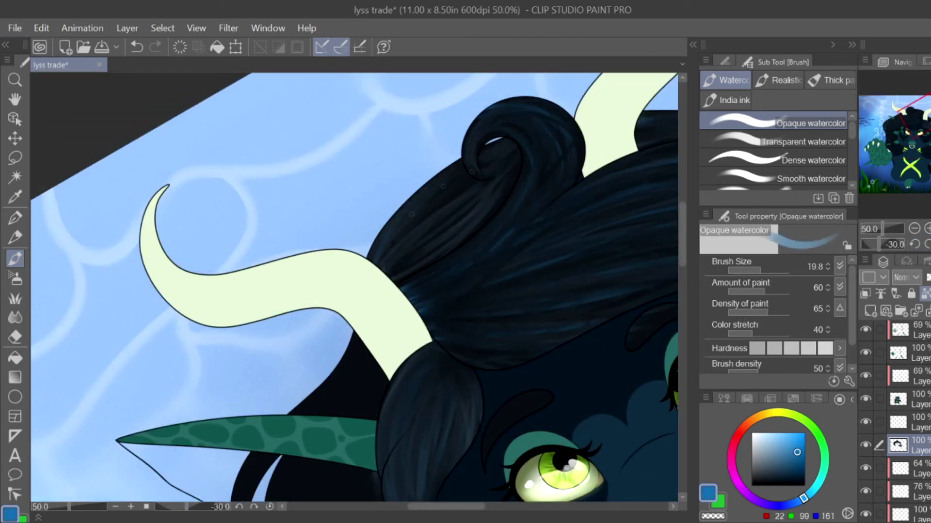
pyautogui.keyDown('alt'); pyautogui.click(506, 170); pyautogui.keyUp('alt')
# Step: Paint long grey-blue strands (RGB 42, 68, 89) down the back hair behind and between the two large upper spikes
pyautogui.press('h')
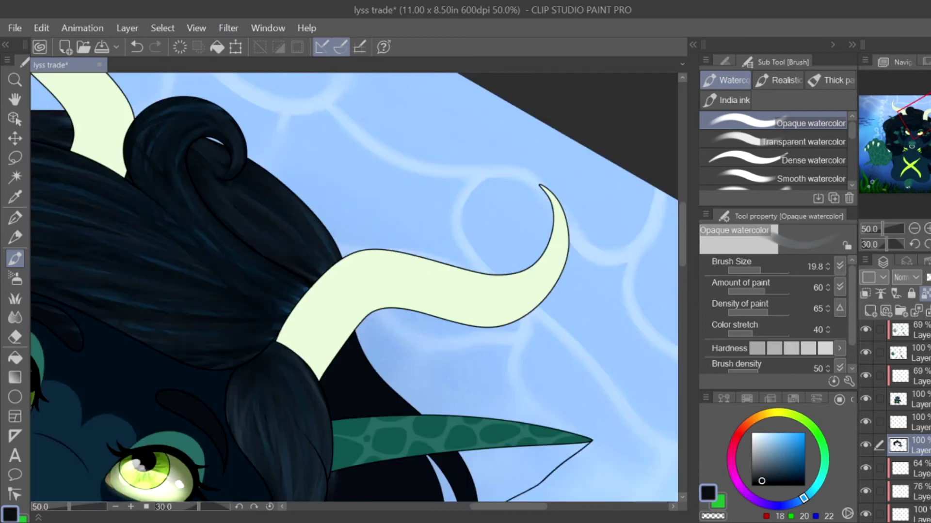
pyautogui.press('h')
pyautogui.scroll(-5, 377, 185)
pyautogui.keyDown('alt'); pyautogui.click(376, 185); pyautogui.keyUp('alt')
pyautogui.moveTo(316, 276); pyautogui.dragTo(284, 414)
pyautogui.moveTo(344, 280); pyautogui.dragTo(326, 402)
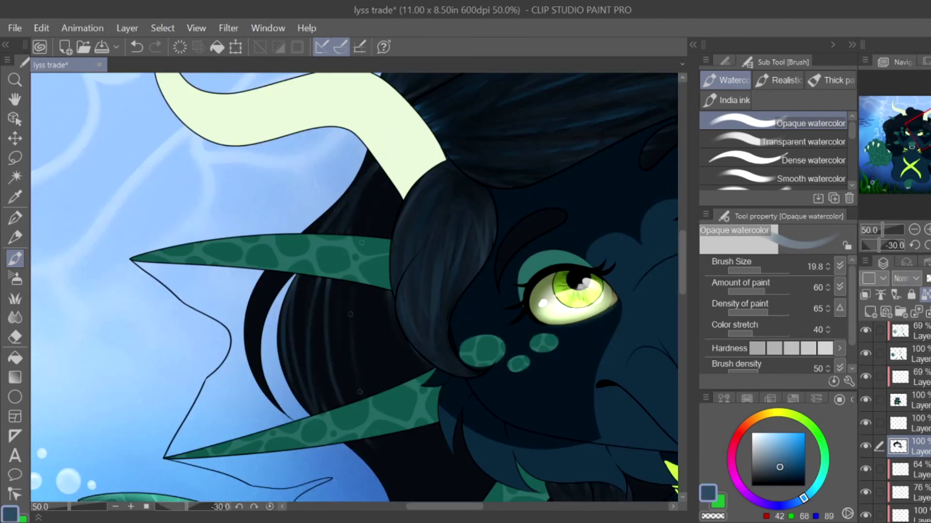
pyautogui.moveTo(375, 285); pyautogui.dragTo(353, 392)
pyautogui.moveTo(417, 299); pyautogui.dragTo(388, 376)
pyautogui.moveTo(383, 290); pyautogui.dragTo(378, 371)
pyautogui.moveTo(334, 295); pyautogui.dragTo(323, 407)
pyautogui.moveTo(285, 273); pyautogui.dragTo(248, 390)
pyautogui.moveTo(310, 276)
pyautogui.mouseDown()
pyautogui.moveTo(249, 369)
pyautogui.moveTo(306, 409)
pyautogui.mouseUp()
pyautogui.moveTo(349, 280); pyautogui.dragTo(335, 403)
pyautogui.moveTo(367, 284); pyautogui.dragTo(347, 396)
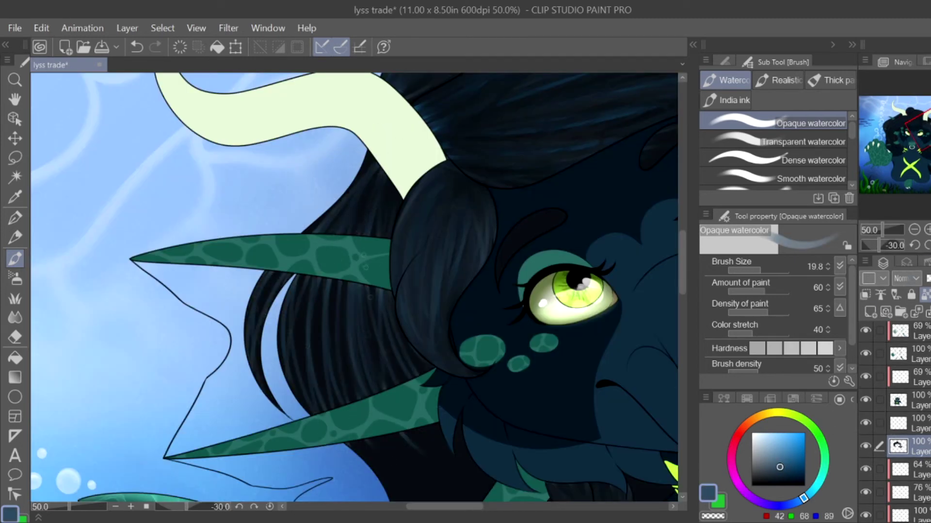
# Step: Layer blue strands (RGB 37, 117, 181) over that back hair and the tuft below the horn, with near-black strands between them
pyautogui.click(794, 449)
pyautogui.moveTo(310, 277); pyautogui.dragTo(293, 412)
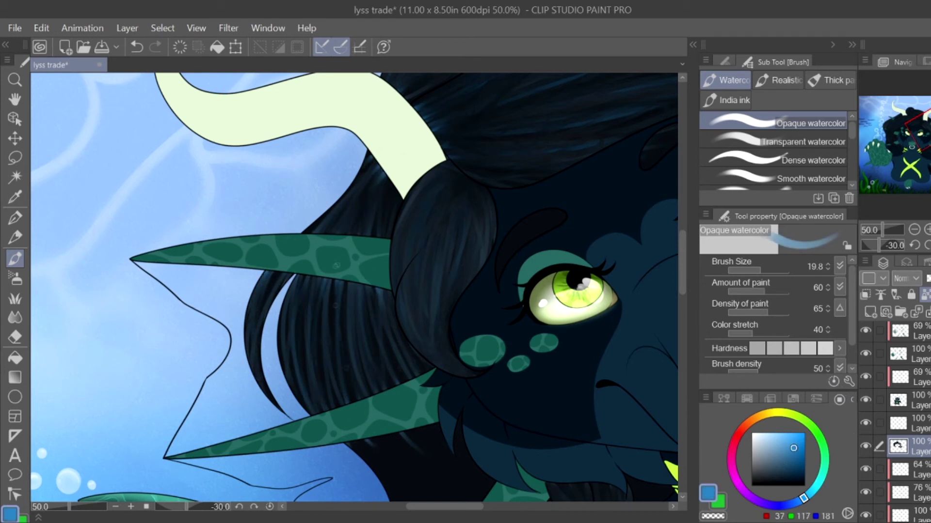
pyautogui.keyDown('alt'); pyautogui.click(336, 212); pyautogui.keyUp('alt')
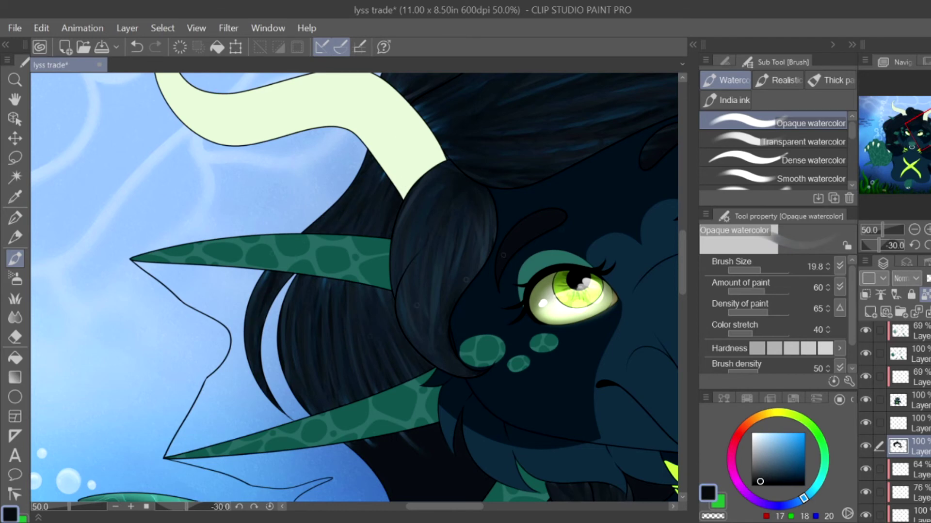
# Step: Paint grey-blue strands (RGB 38, 65, 87) down the lower back hair to its curled tips behind the lowest spike
pyautogui.hotkey('ctrl', '-')
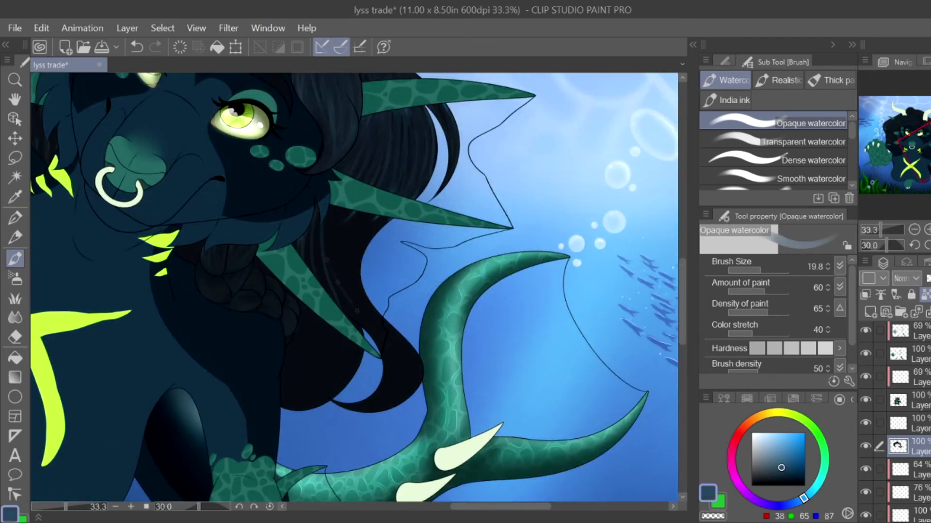
pyautogui.moveTo(347, 296); pyautogui.dragTo(405, 407)
pyautogui.moveTo(375, 330); pyautogui.dragTo(395, 400)
pyautogui.moveTo(345, 221); pyautogui.dragTo(371, 335)
pyautogui.moveTo(335, 209); pyautogui.dragTo(343, 297)
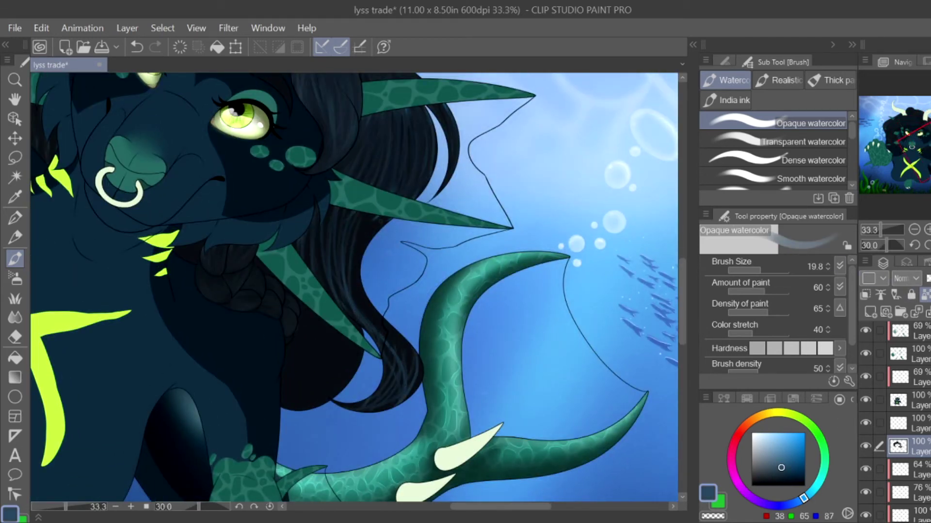
pyautogui.moveTo(311, 339); pyautogui.dragTo(340, 407)
pyautogui.moveTo(291, 323); pyautogui.dragTo(315, 407)
pyautogui.moveTo(330, 339); pyautogui.dragTo(359, 402)
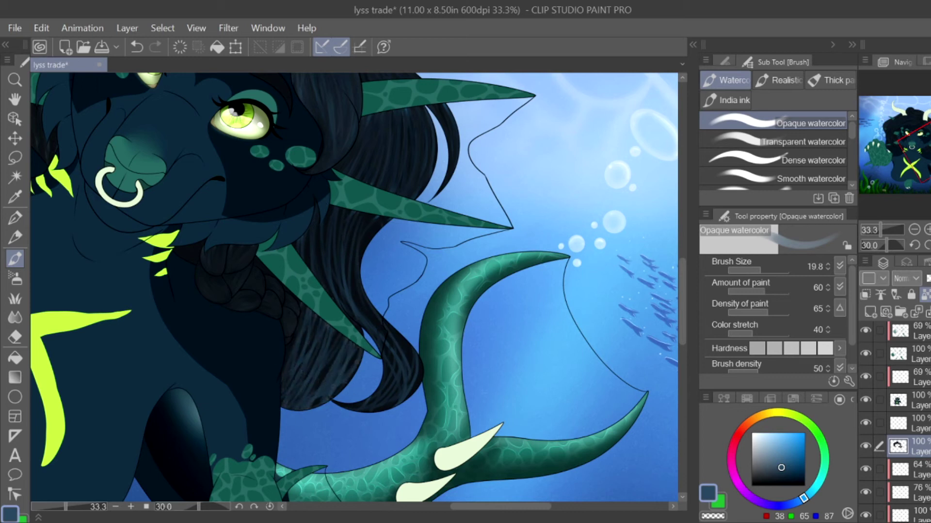
# Step: Add blue strands (RGB 37, 100, 151) to the lower back hair, followed by dark strands (RGB 29, 32, 35) between them
pyautogui.click(792, 454)
pyautogui.moveTo(304, 217); pyautogui.dragTo(320, 328)
pyautogui.moveTo(345, 262); pyautogui.dragTo(407, 395)
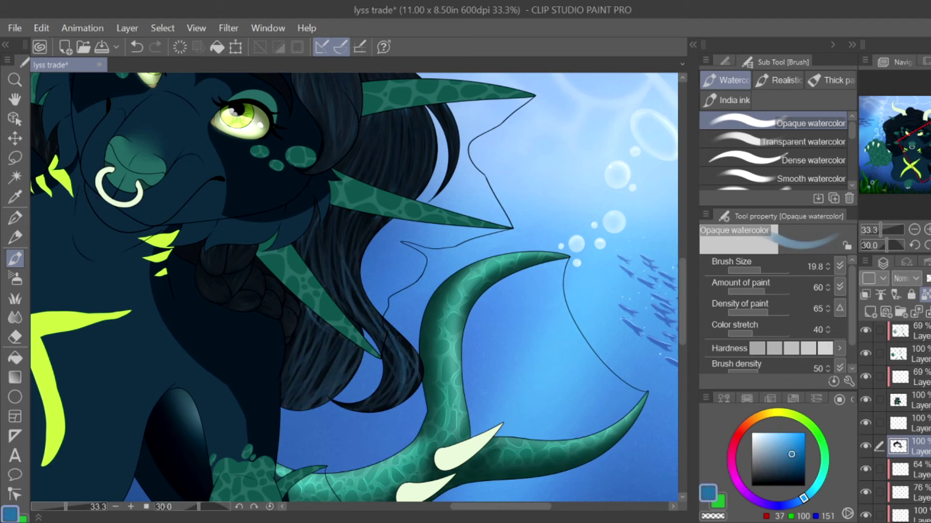
pyautogui.click(760, 480)
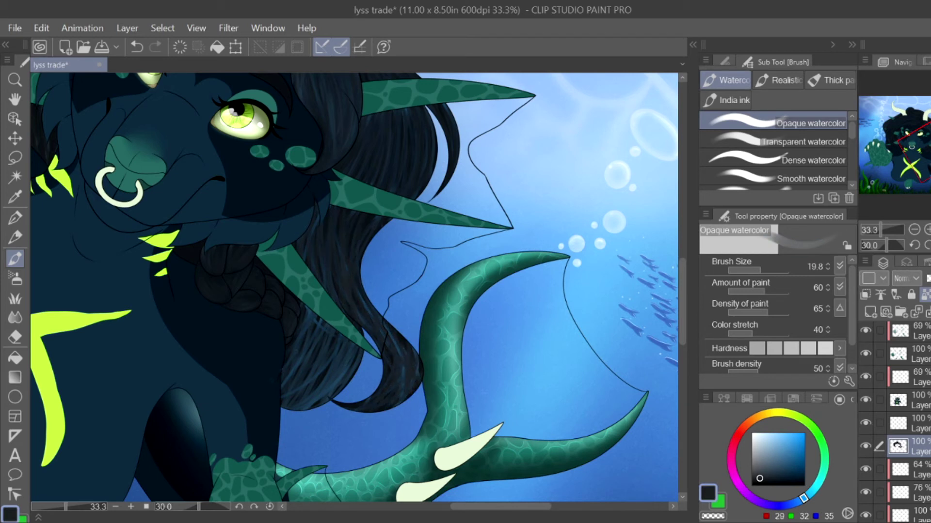
# Step: Soften the back-hair strands with near-black (RGB 7, 7, 8) at brush size 64.1
pyautogui.click(758, 484)
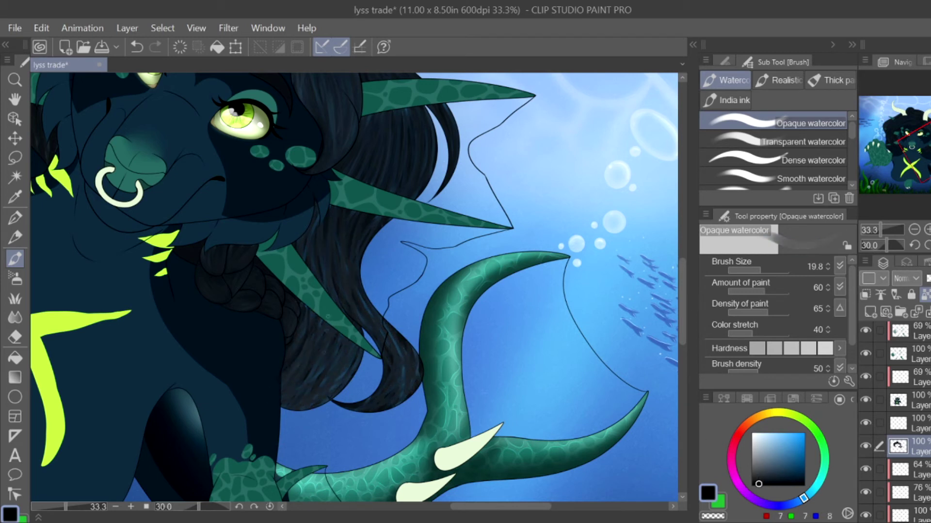
pyautogui.click(775, 270)
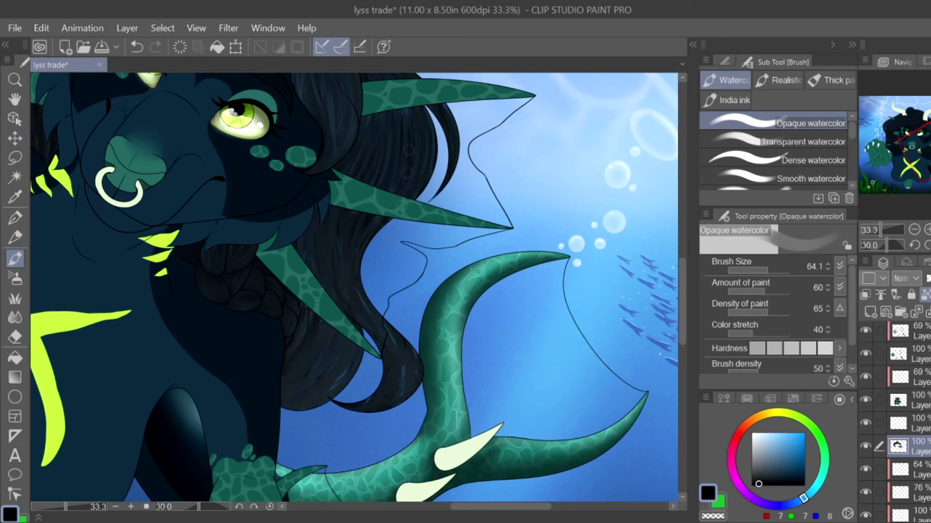
pyautogui.hotkey('ctrl', '-')
pyautogui.hotkey('ctrl', '-')
pyautogui.hotkey('ctrl', '-')
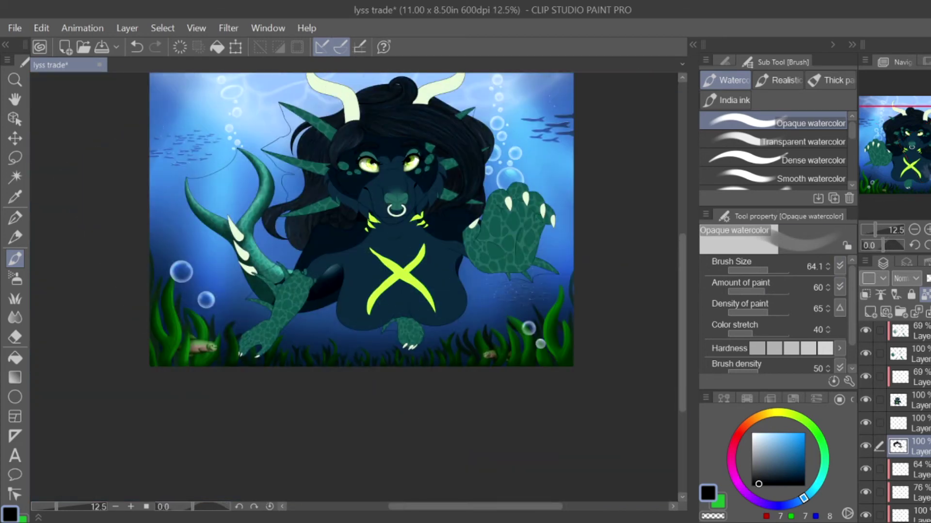
# Step: Add a clipped Multiply layer above the hair layer and select the Darker pencil with dark grey-blue (RGB 38, 46, 52)
pyautogui.hotkey('ctrl', 'shift', 'n')
pyautogui.keyDown('alt'); pyautogui.click(916, 77); pyautogui.keyUp('alt')
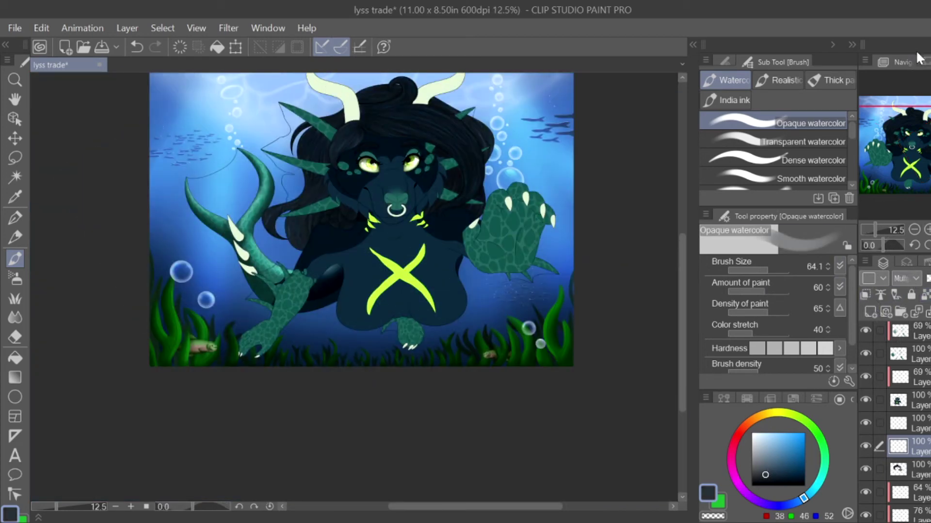
pyautogui.press('p')
# Step: Draw thick shadow strokes along the bangs' lower edge and the tuft below the horn with the Darker pencil at size 89.6
pyautogui.hotkey('ctrl', '+')
pyautogui.hotkey('ctrl', '+')
pyautogui.hotkey('ctrl', '+')
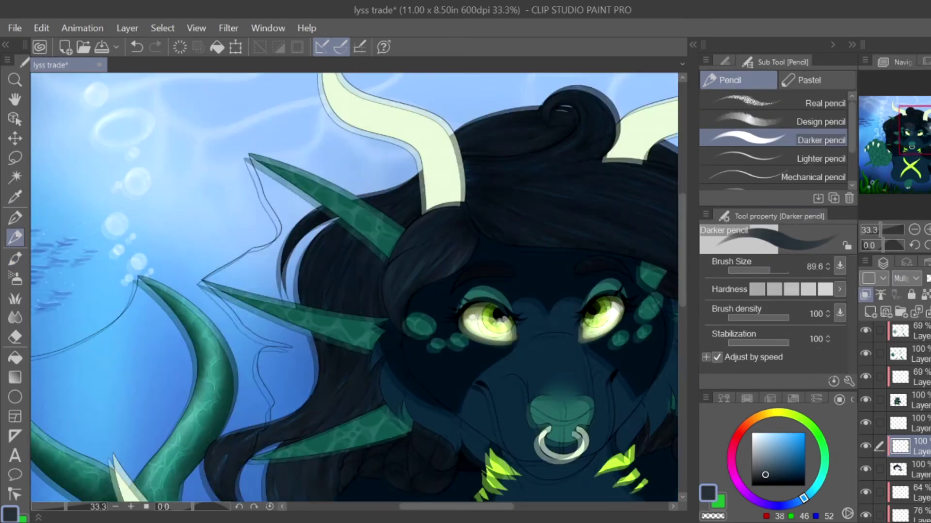
pyautogui.moveTo(475, 215)
pyautogui.mouseDown()
pyautogui.moveTo(466, 248)
pyautogui.moveTo(395, 330)
pyautogui.moveTo(407, 227)
pyautogui.moveTo(209, 436)
pyautogui.mouseUp()
pyautogui.press('h')
pyautogui.press('h')
pyautogui.moveTo(485, 191); pyautogui.dragTo(315, 233)
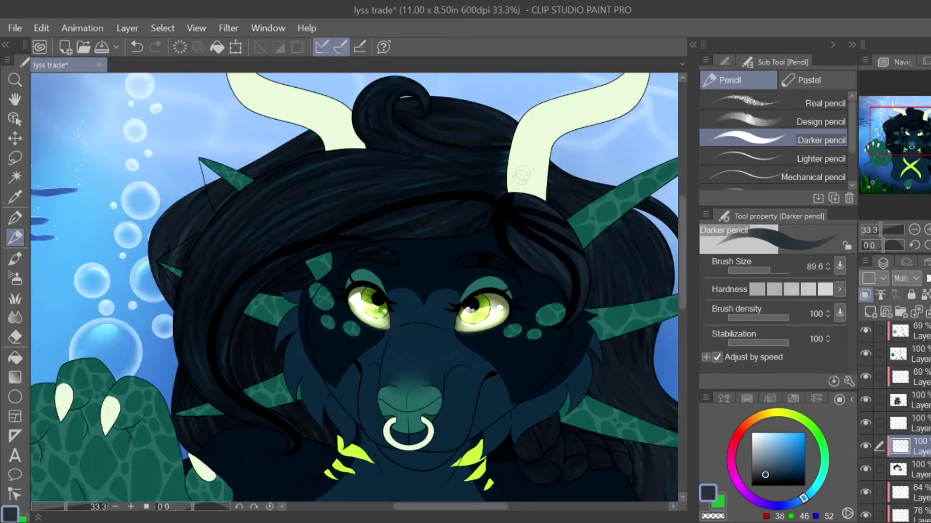
# Step: Draw shadow strokes through the top curl, across the sweeping bangs and down the hair beside the cheek
pyautogui.moveTo(504, 155); pyautogui.dragTo(373, 162)
pyautogui.moveTo(460, 160); pyautogui.dragTo(380, 85)
pyautogui.moveTo(507, 155); pyautogui.dragTo(307, 237)
pyautogui.moveTo(346, 184)
pyautogui.mouseDown()
pyautogui.moveTo(196, 254)
pyautogui.moveTo(189, 383)
pyautogui.moveTo(199, 444)
pyautogui.mouseUp()
pyautogui.moveTo(278, 395); pyautogui.dragTo(282, 291)
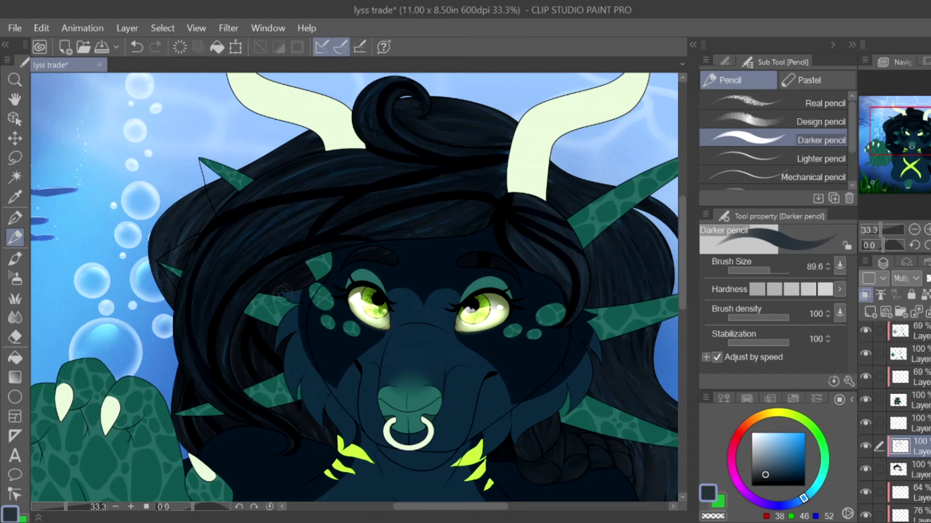
# Step: Draw shadow strokes on the outer back hair from behind the horn down past the small spikes
pyautogui.moveTo(177, 325); pyautogui.dragTo(205, 188)
pyautogui.moveTo(315, 138); pyautogui.dragTo(182, 256)
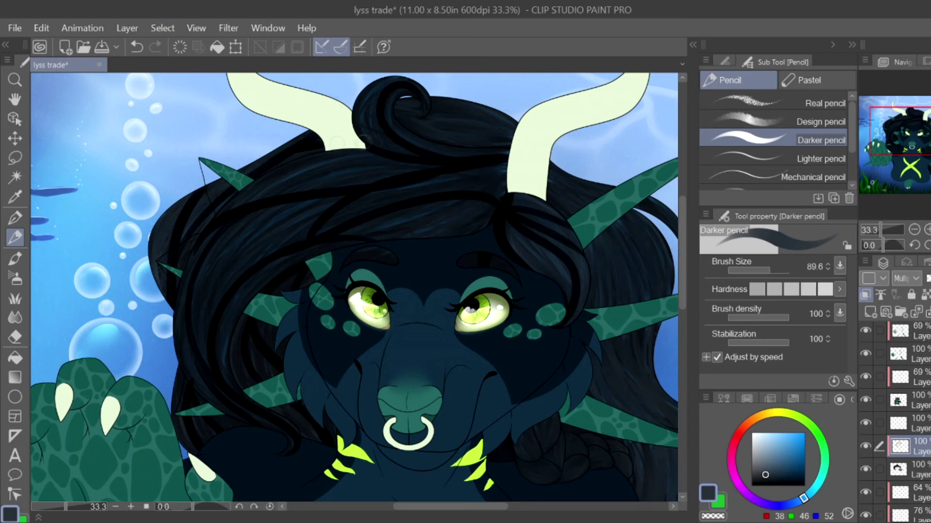
# Step: Draw shadow strokes over the braid segments and the lower back hair with the Darker pencil at size 89.6
pyautogui.press('h')
pyautogui.moveTo(553, 360); pyautogui.dragTo(819, 169)
pyautogui.scroll(2, 528, 286)
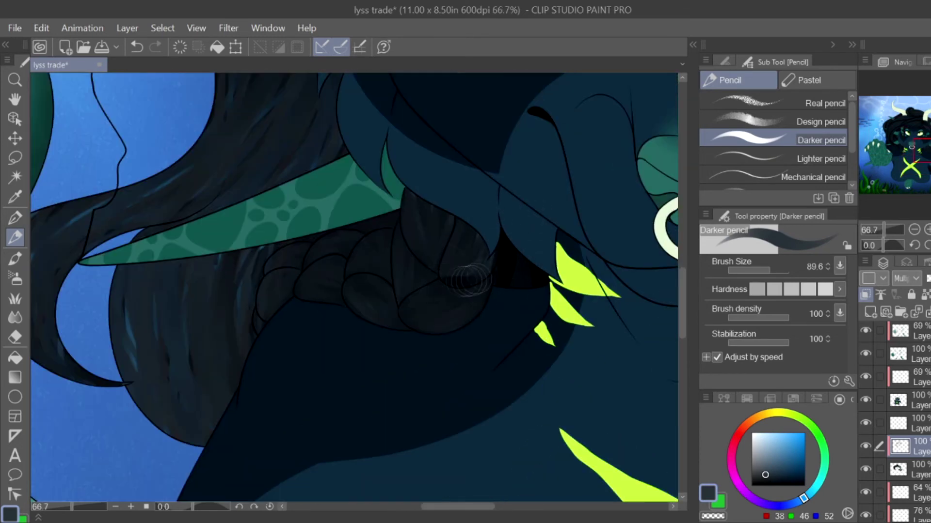
pyautogui.moveTo(419, 214)
pyautogui.mouseDown()
pyautogui.moveTo(423, 301)
pyautogui.moveTo(455, 303)
pyautogui.moveTo(407, 301)
pyautogui.moveTo(413, 252)
pyautogui.moveTo(399, 319)
pyautogui.moveTo(354, 283)
pyautogui.moveTo(385, 235)
pyautogui.moveTo(339, 239)
pyautogui.moveTo(305, 262)
pyautogui.moveTo(339, 290)
pyautogui.moveTo(319, 272)
pyautogui.moveTo(266, 315)
pyautogui.moveTo(278, 264)
pyautogui.mouseUp()
pyautogui.scroll(-2, 286, 174)
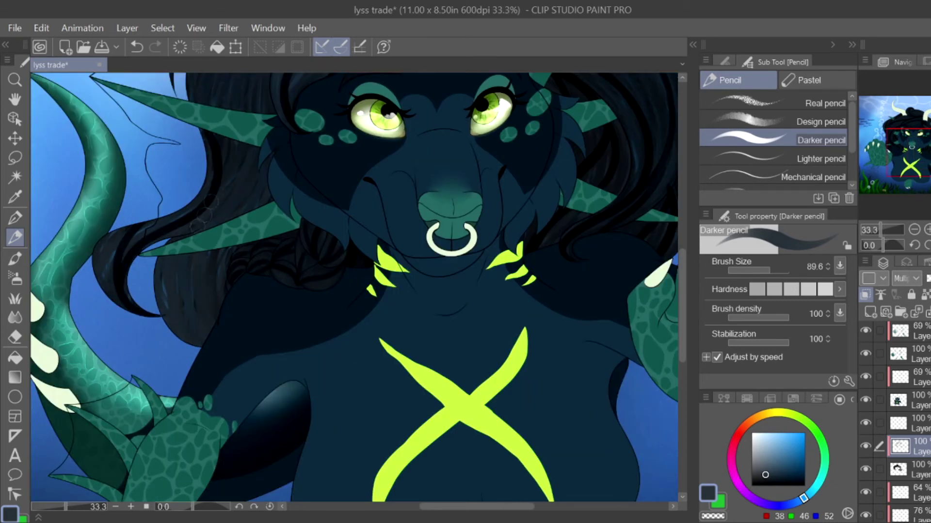
pyautogui.moveTo(221, 223); pyautogui.dragTo(252, 349)
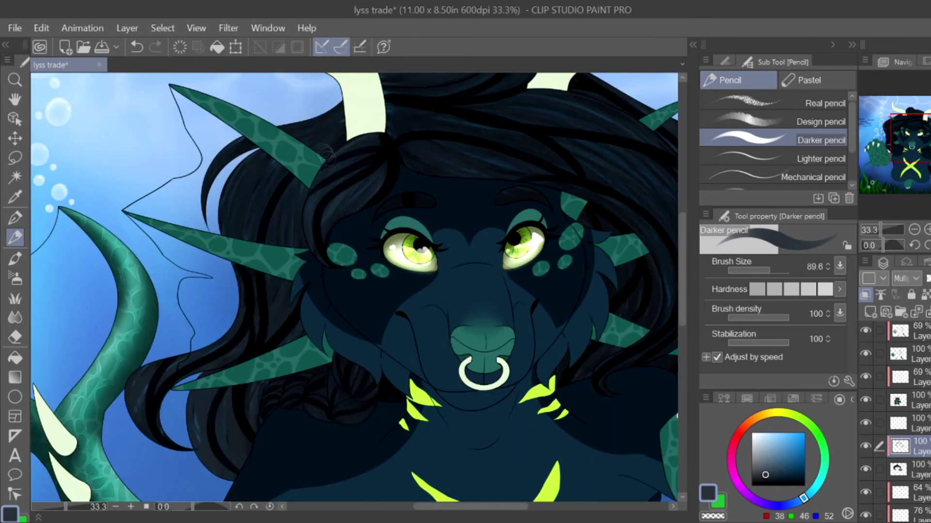
pyautogui.moveTo(534, 185); pyautogui.dragTo(507, 294)
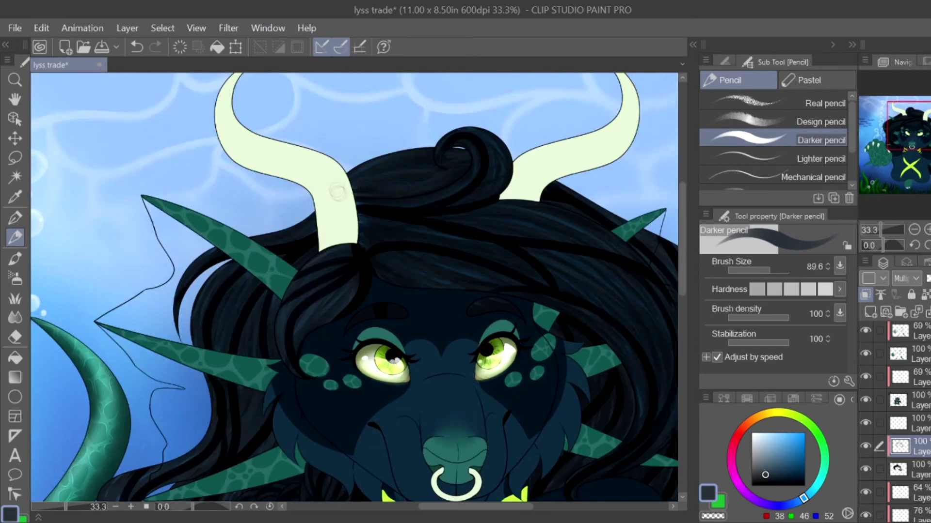
# Step: Soften the shadow strokes across the bangs, back hair and braid using Blur at size 190.7
pyautogui.press('j')
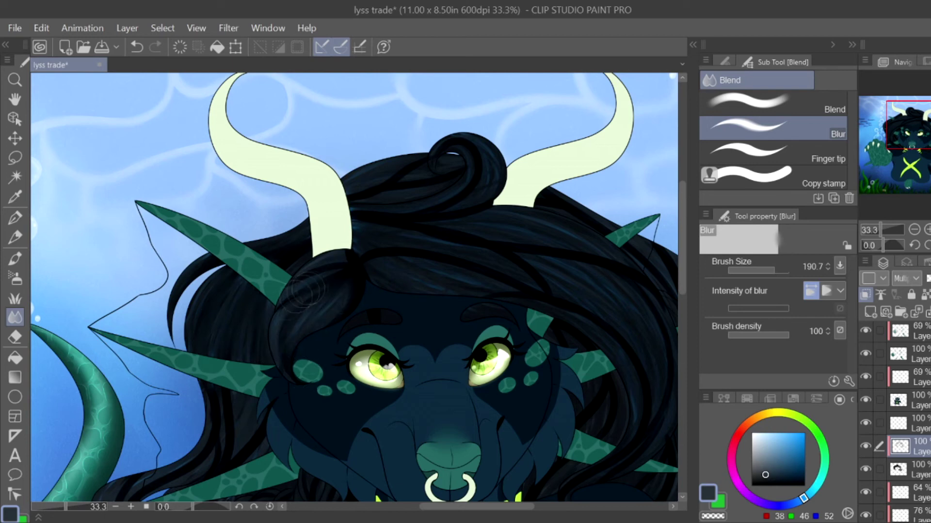
pyautogui.scroll(-3, 276, 293)
pyautogui.scroll(3, 215, 320)
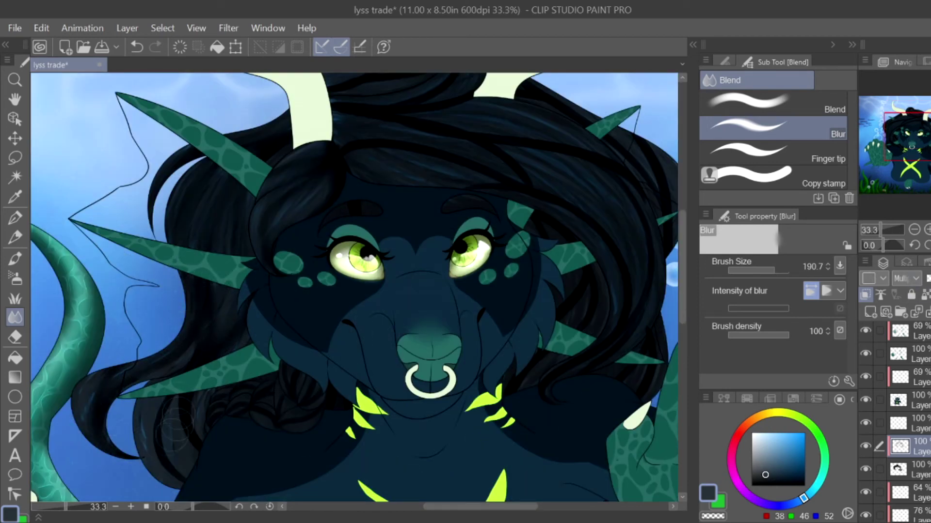
pyautogui.scroll(1, 170, 373)
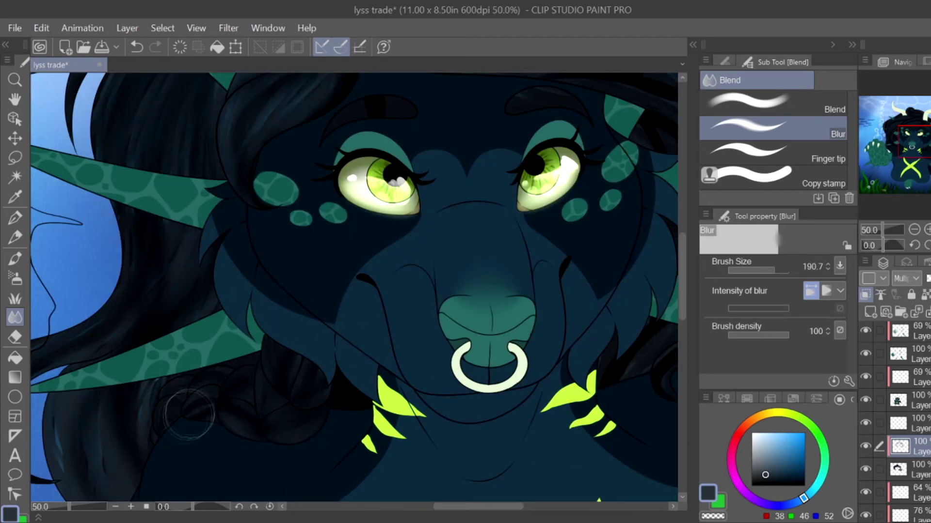
pyautogui.scroll(-1, 215, 391)
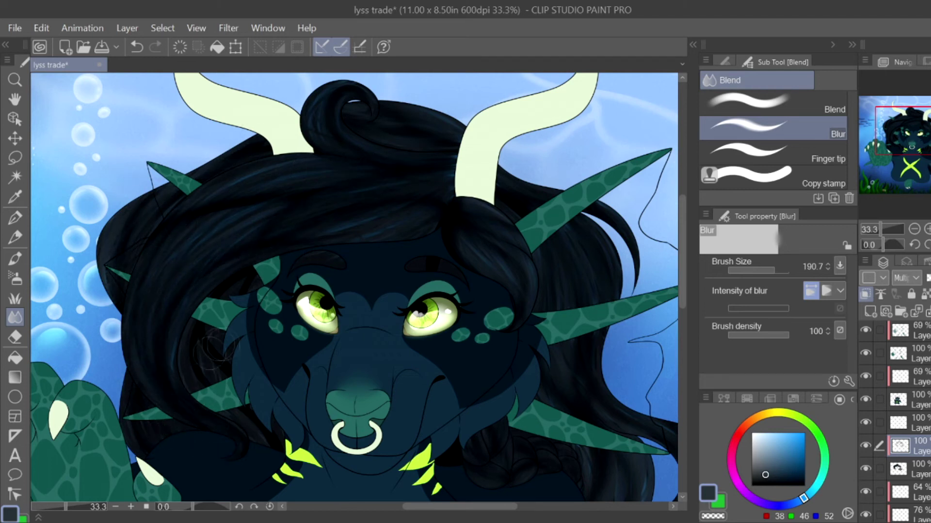
pyautogui.scroll(-3, 345, 277)
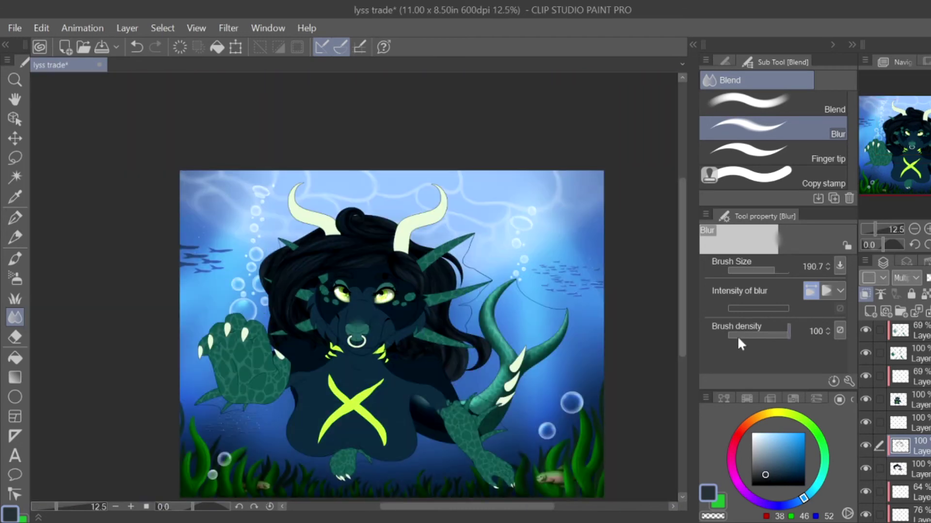
# Step: Add another clipped Multiply layer and paint broad shadows on the inner hair around the face with the Darker pencil at size 373.3
pyautogui.hotkey('ctrl', 'shift', 'n')
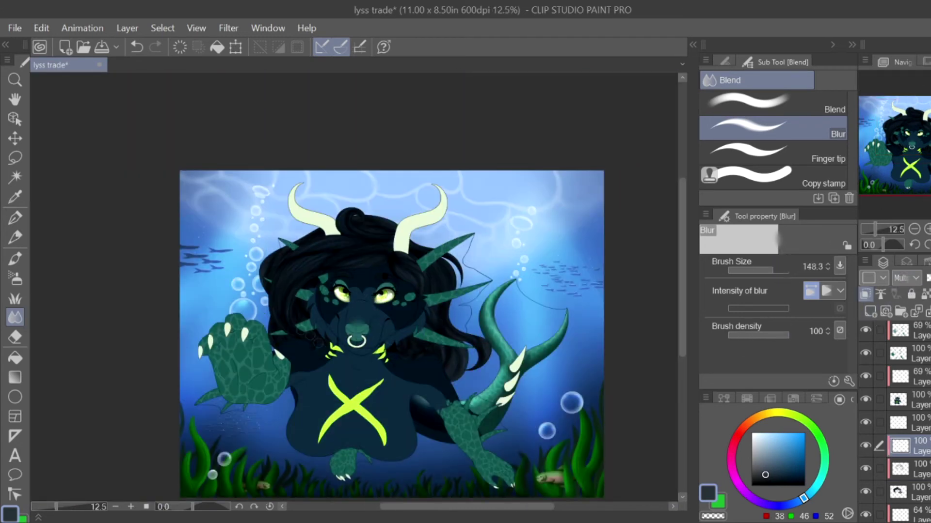
pyautogui.scroll(3, 267, 311)
pyautogui.press('p')
pyautogui.moveTo(309, 311)
pyautogui.mouseDown()
pyautogui.moveTo(487, 187)
pyautogui.moveTo(303, 288)
pyautogui.mouseUp()
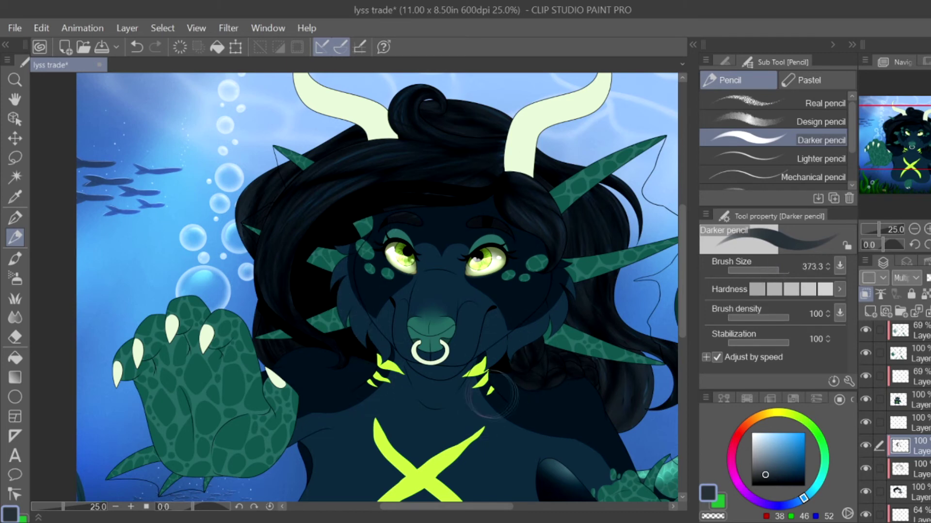
# Step: Paint narrower shadows along the braid, beneath the long spikes and beside the cheek with the Darker pencil at size 125.4
pyautogui.press('[')
pyautogui.press('[')
pyautogui.press('[')
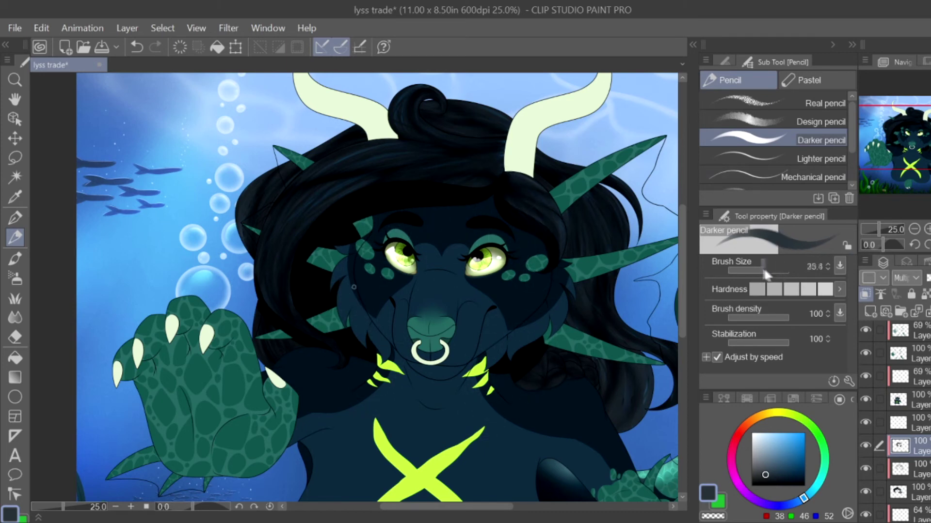
pyautogui.scroll(2, 415, 201)
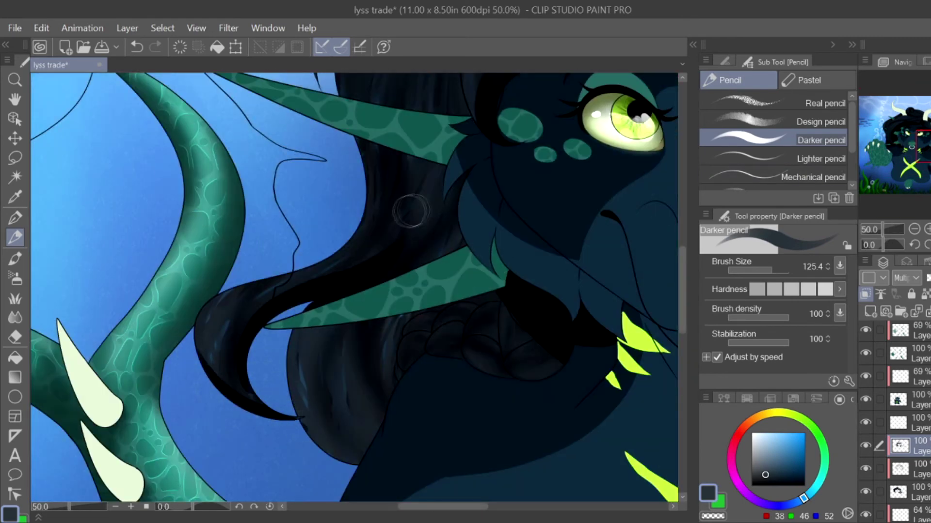
pyautogui.moveTo(336, 460)
pyautogui.mouseDown()
pyautogui.moveTo(380, 435)
pyautogui.moveTo(404, 365)
pyautogui.moveTo(516, 348)
pyautogui.mouseUp()
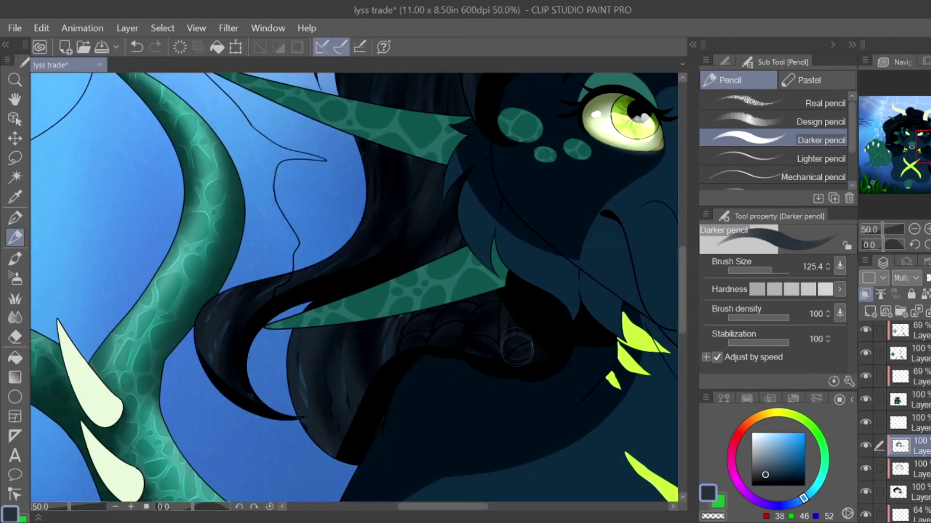
pyautogui.moveTo(475, 316)
pyautogui.mouseDown()
pyautogui.moveTo(465, 334)
pyautogui.moveTo(441, 322)
pyautogui.moveTo(417, 340)
pyautogui.moveTo(393, 339)
pyautogui.mouseUp()
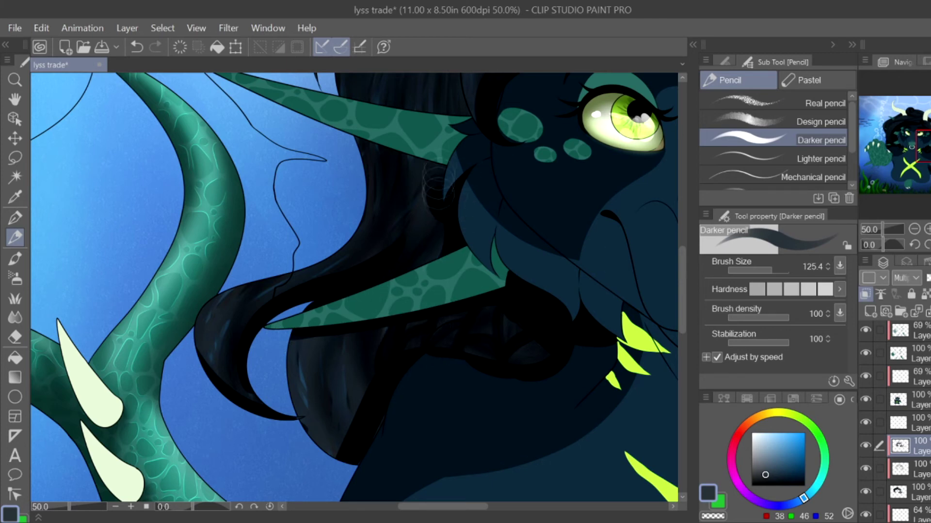
pyautogui.scroll(5, 464, 210)
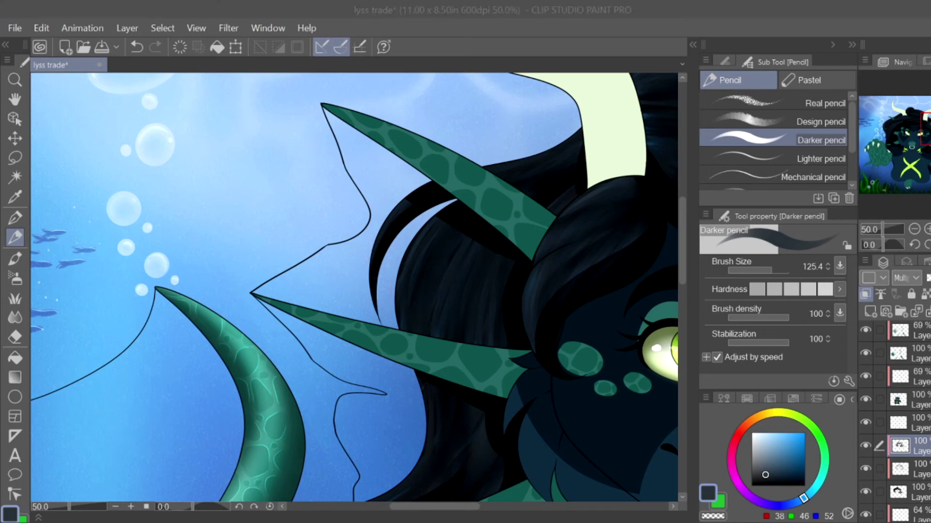
# Step: Blend the broad hair and braid shadows with Blur, using brush sizes 148.3 and 290.2
pyautogui.press('j')
pyautogui.hotkey('ctrl', '-')
pyautogui.scroll(-5, 491, 290)
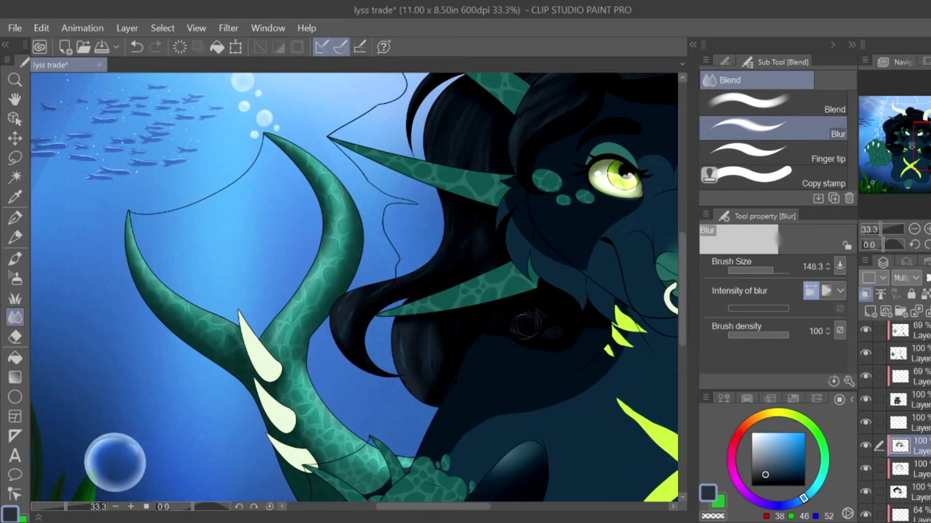
pyautogui.hotkey('ctrl', '-')
pyautogui.hotkey('ctrl', '-')
pyautogui.hotkey('ctrl', '-')
pyautogui.hotkey('ctrl', '+')
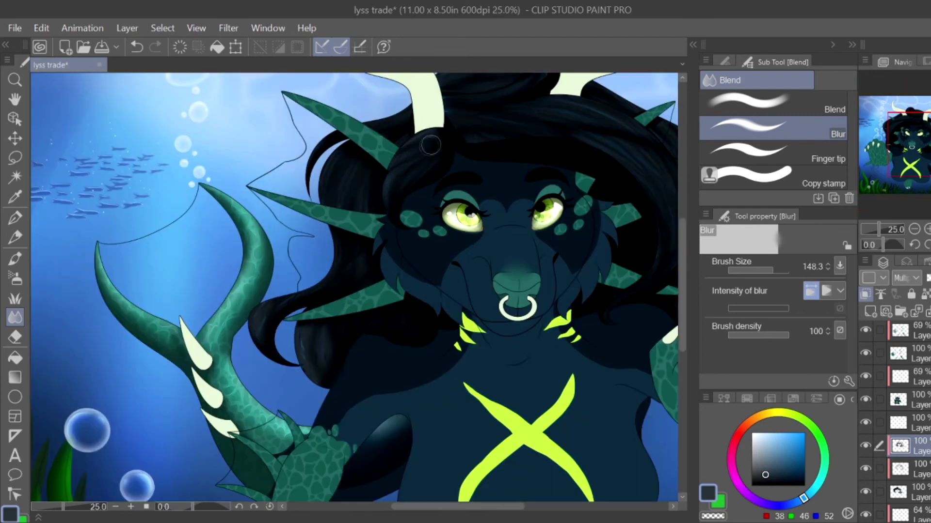
pyautogui.scroll(3, 354, 291)
pyautogui.press(']')
pyautogui.press(']')
pyautogui.press(']')
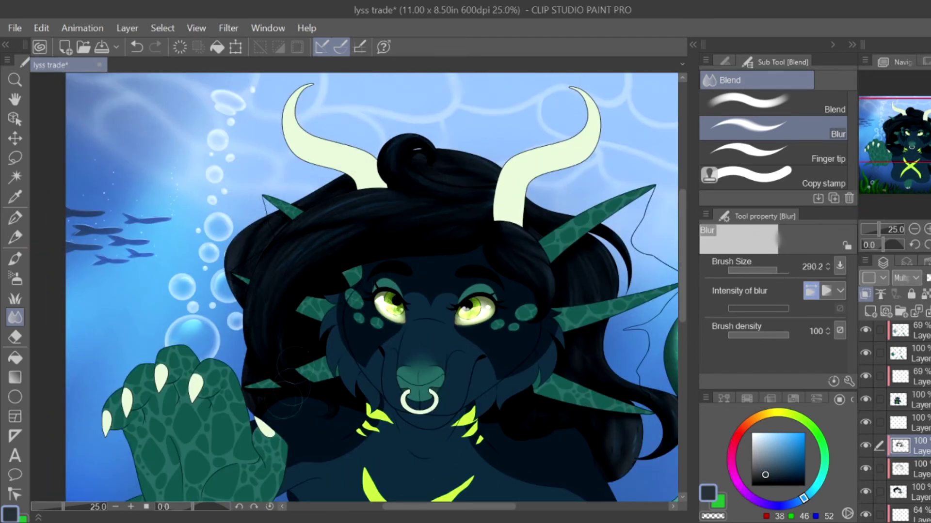
# Step: On a new Add layer, draw light blue (RGB 188, 225, 255) highlights on the top curl and outer bangs with the Darker pencil at size 49.8
pyautogui.hotkey('ctrl', '-')
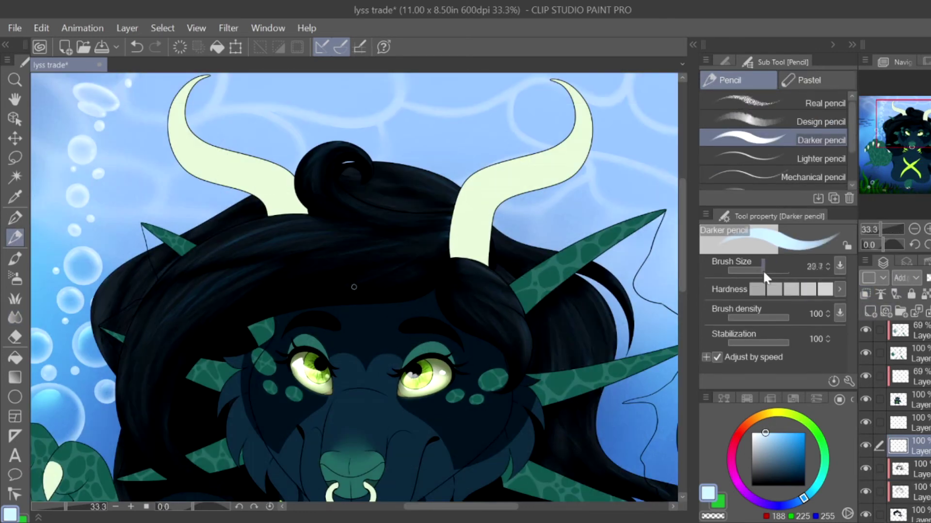
pyautogui.click(914, 245)
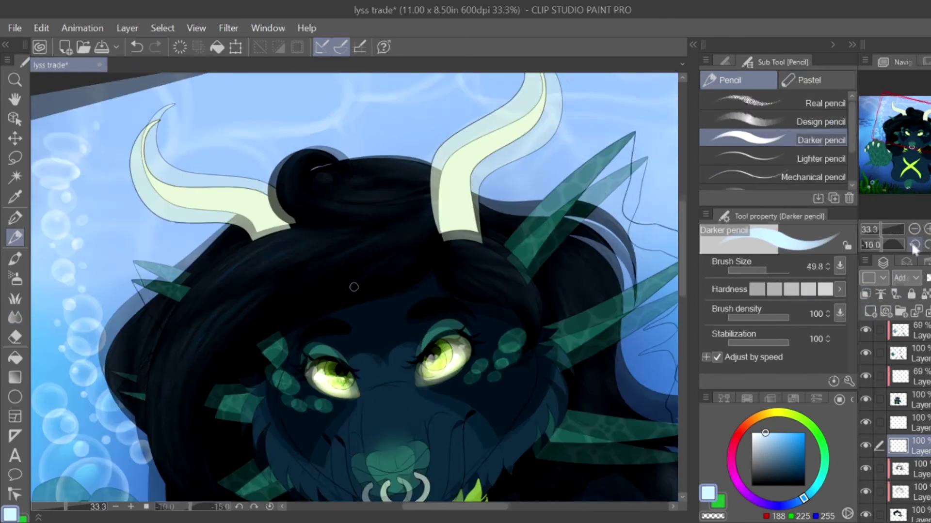
pyautogui.click(914, 245)
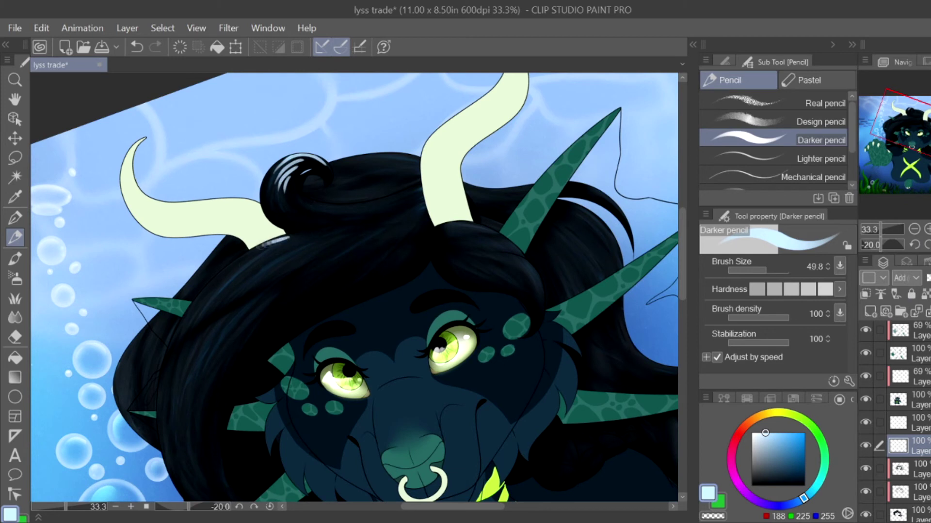
pyautogui.moveTo(289, 237)
pyautogui.mouseDown()
pyautogui.moveTo(199, 300)
pyautogui.moveTo(218, 296)
pyautogui.moveTo(179, 436)
pyautogui.mouseUp()
pyautogui.hotkey('ctrl', 'z')
pyautogui.hotkey('ctrl', 'z')
pyautogui.hotkey('ctrl', 'z')
pyautogui.moveTo(242, 308)
pyautogui.mouseDown()
pyautogui.moveTo(194, 352)
pyautogui.moveTo(160, 441)
pyautogui.moveTo(178, 442)
pyautogui.mouseUp()
pyautogui.hotkey('ctrl', 'z')
pyautogui.moveTo(214, 346); pyautogui.dragTo(191, 383)
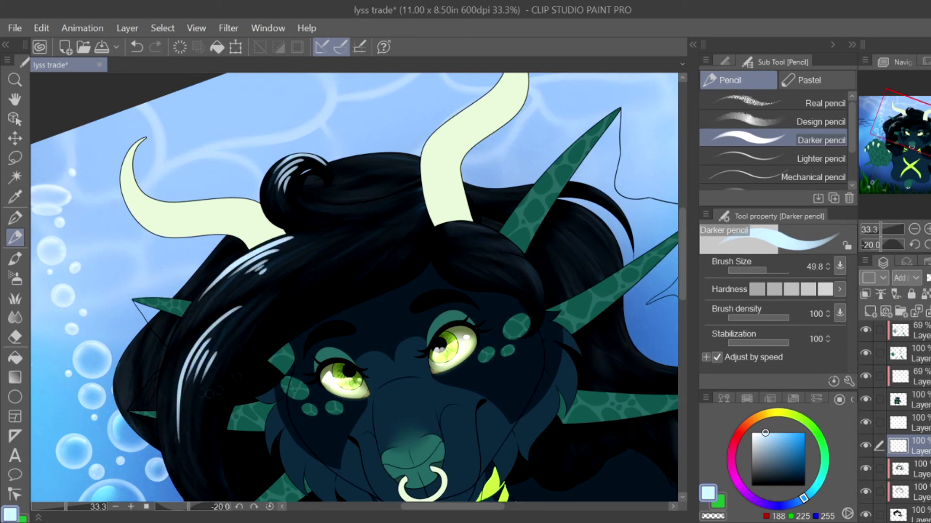
# Step: Draw light blue highlight strokes across the middle bangs, the hair between the curl and horn, and the outer back hair
pyautogui.moveTo(415, 225); pyautogui.dragTo(291, 296)
pyautogui.moveTo(388, 240); pyautogui.dragTo(339, 262)
pyautogui.hotkey('ctrl', '@')
pyautogui.moveTo(406, 165); pyautogui.dragTo(379, 173)
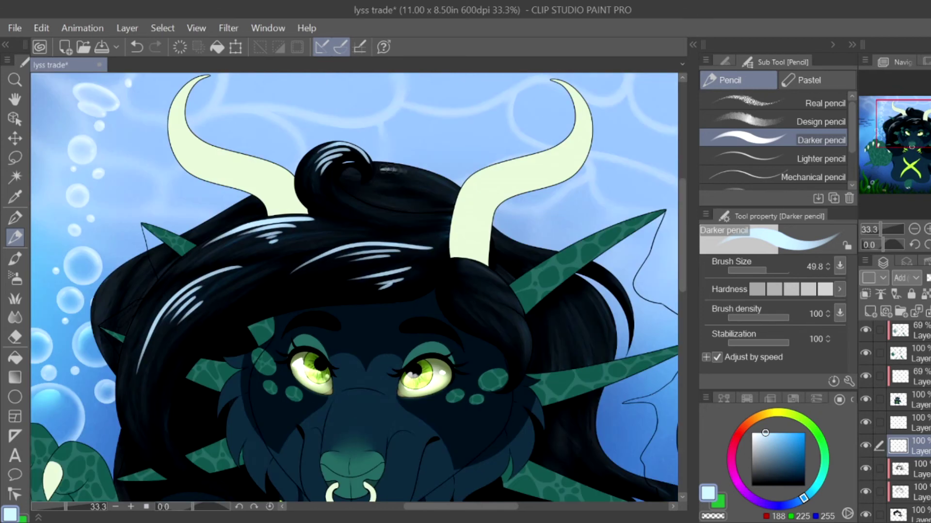
pyautogui.moveTo(446, 190); pyautogui.dragTo(406, 183)
pyautogui.moveTo(153, 249); pyautogui.dragTo(97, 305)
pyautogui.moveTo(115, 279); pyautogui.dragTo(100, 305)
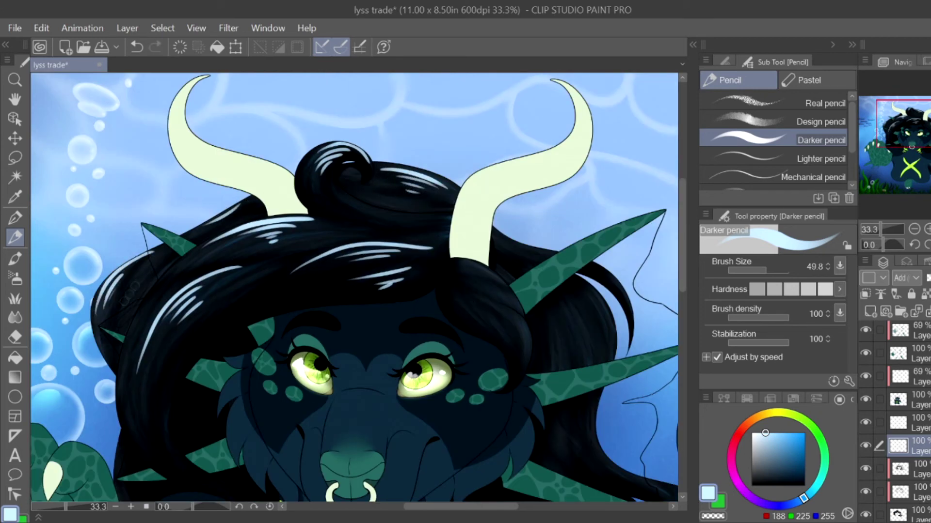
# Step: Clip the highlight layer and draw highlights on the tuft below the horn, the back hair and the curled lower lock
pyautogui.press('h')
pyautogui.hotkey('ctrl', 'z')
pyautogui.moveTo(242, 265)
pyautogui.mouseDown()
pyautogui.moveTo(201, 295)
pyautogui.moveTo(181, 356)
pyautogui.mouseUp()
pyautogui.press('h')
pyautogui.scroll(-3, 353, 291)
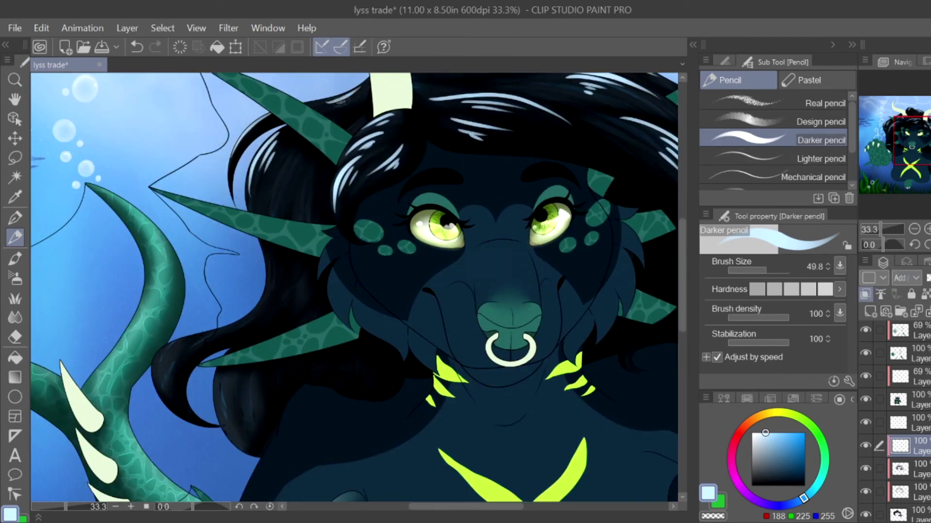
pyautogui.moveTo(200, 336); pyautogui.dragTo(181, 407)
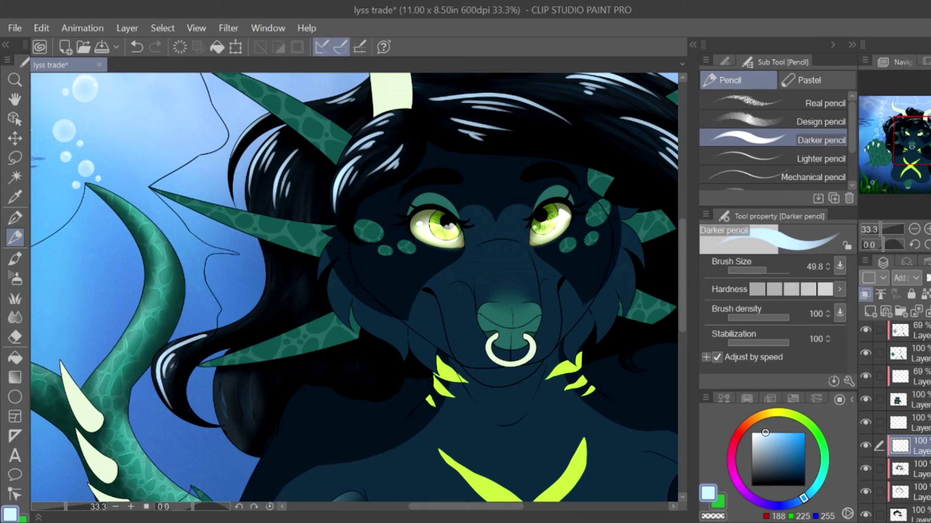
pyautogui.moveTo(220, 372); pyautogui.dragTo(249, 447)
# Step: Draw short light blue highlight strokes on each segment of the braid with the Darker pencil at size 49.8
pyautogui.scroll(3, 264, 402)
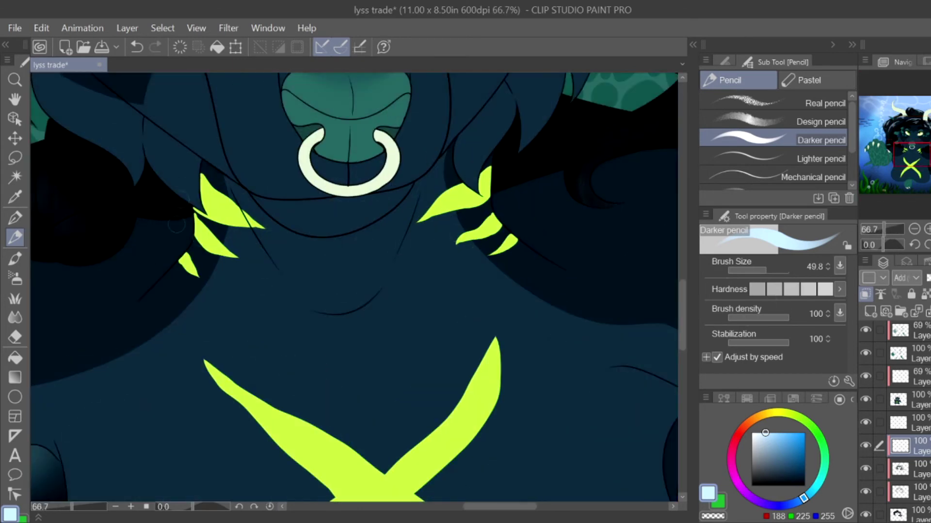
pyautogui.moveTo(304, 223); pyautogui.dragTo(299, 288)
pyautogui.moveTo(311, 247); pyautogui.dragTo(315, 286)
pyautogui.moveTo(318, 266); pyautogui.dragTo(328, 332)
pyautogui.moveTo(370, 319); pyautogui.dragTo(356, 333)
pyautogui.moveTo(284, 223); pyautogui.dragTo(242, 262)
pyautogui.moveTo(293, 286)
pyautogui.mouseDown()
pyautogui.moveTo(248, 315)
pyautogui.moveTo(238, 308)
pyautogui.mouseUp()
pyautogui.moveTo(222, 259); pyautogui.dragTo(165, 298)
pyautogui.moveTo(242, 217); pyautogui.dragTo(179, 250)
pyautogui.moveTo(213, 272); pyautogui.dragTo(189, 298)
pyautogui.moveTo(165, 238); pyautogui.dragTo(116, 290)
pyautogui.scroll(-1, 131, 293)
pyautogui.scroll(-3, 132, 293)
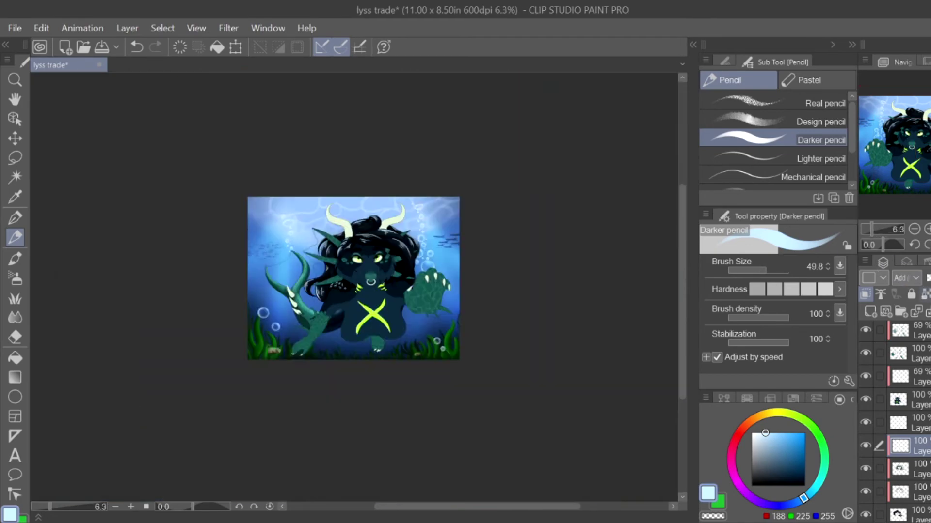
# Step: Test Overlay blending on the hair highlight layer, return it to Add and lower its opacity to 28%
pyautogui.scroll(3, 34, 198)
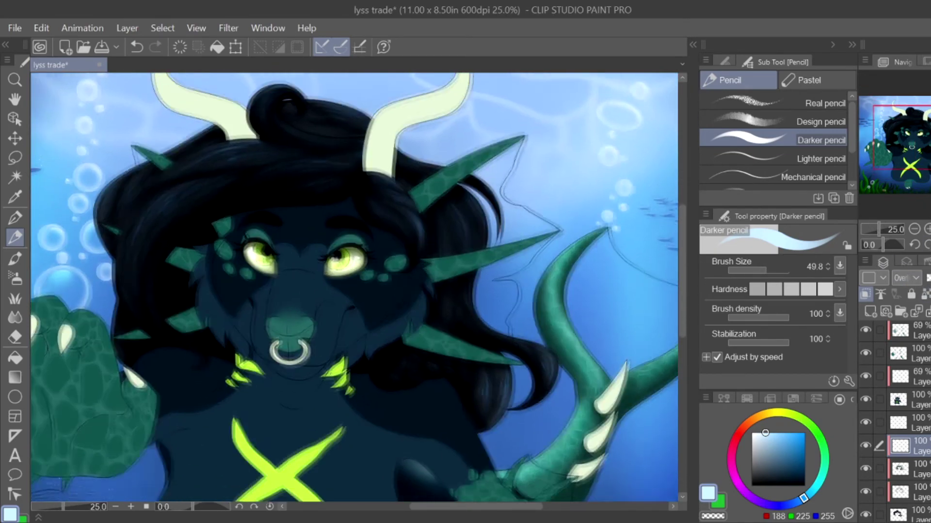
pyautogui.scroll(-5, 358, 291)
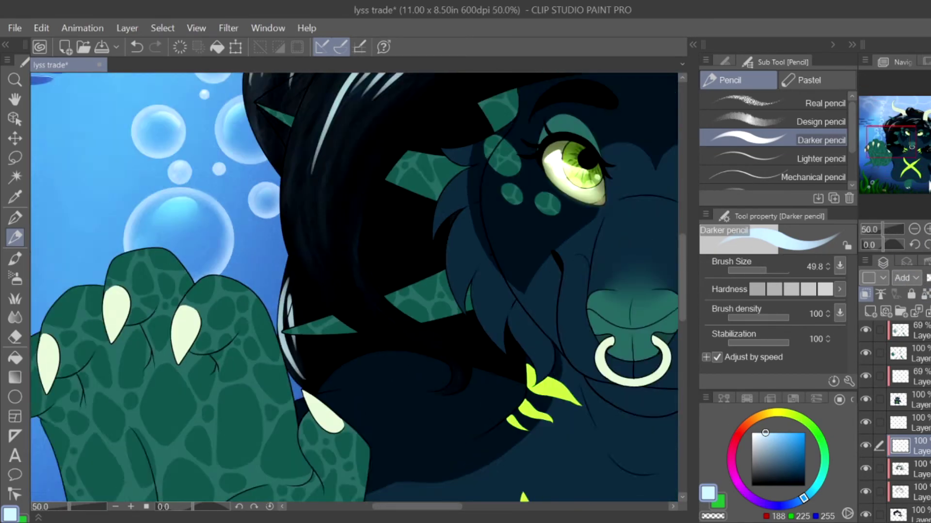
pyautogui.scroll(2, 381, 228)
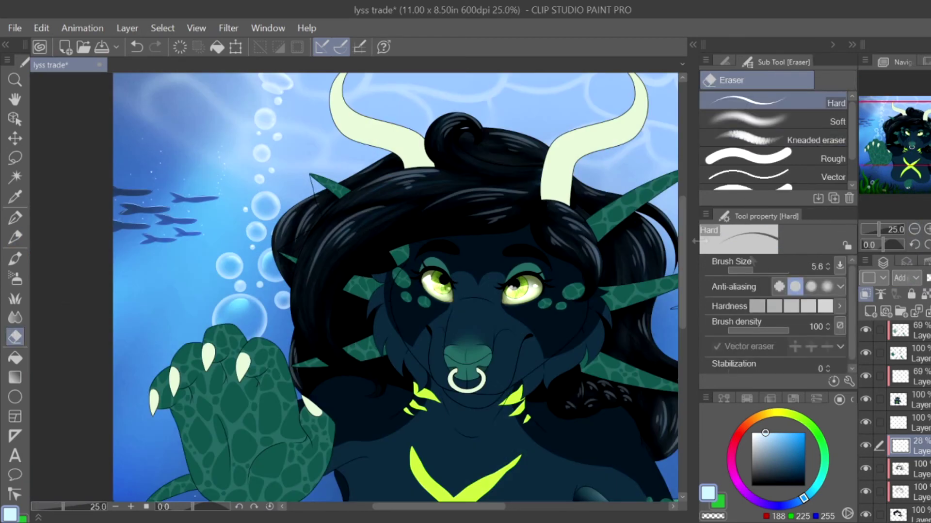
# Step: Soften the hair highlights with Blur at size 290.2 and raise the highlight layer's opacity to 60%
pyautogui.press('j')
pyautogui.moveTo(393, 227)
pyautogui.mouseDown()
pyautogui.moveTo(485, 204)
pyautogui.moveTo(504, 129)
pyautogui.moveTo(315, 213)
pyautogui.moveTo(567, 241)
pyautogui.moveTo(582, 219)
pyautogui.moveTo(649, 242)
pyautogui.mouseUp()
pyautogui.press('h')
pyautogui.press('h')
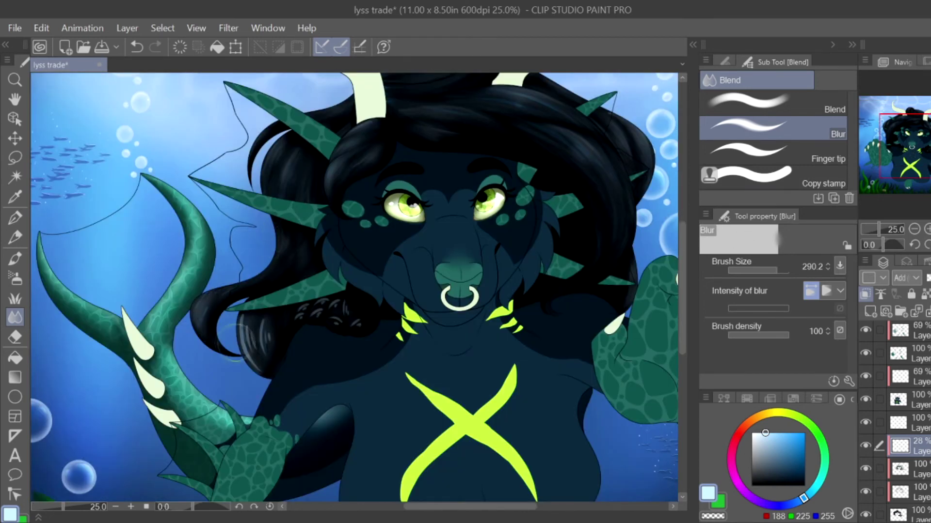
pyautogui.scroll(-2, 378, 334)
pyautogui.scroll(-1, 327, 332)
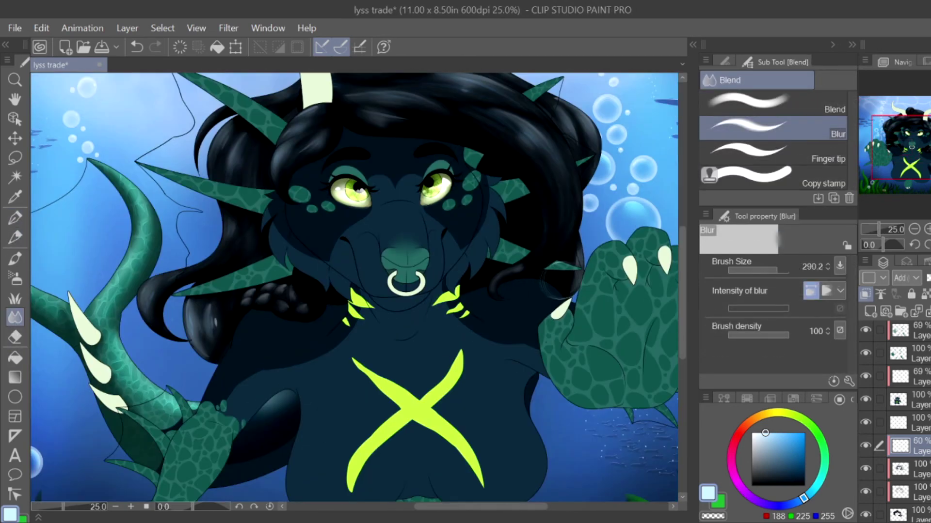
pyautogui.scroll(-1, 345, 267)
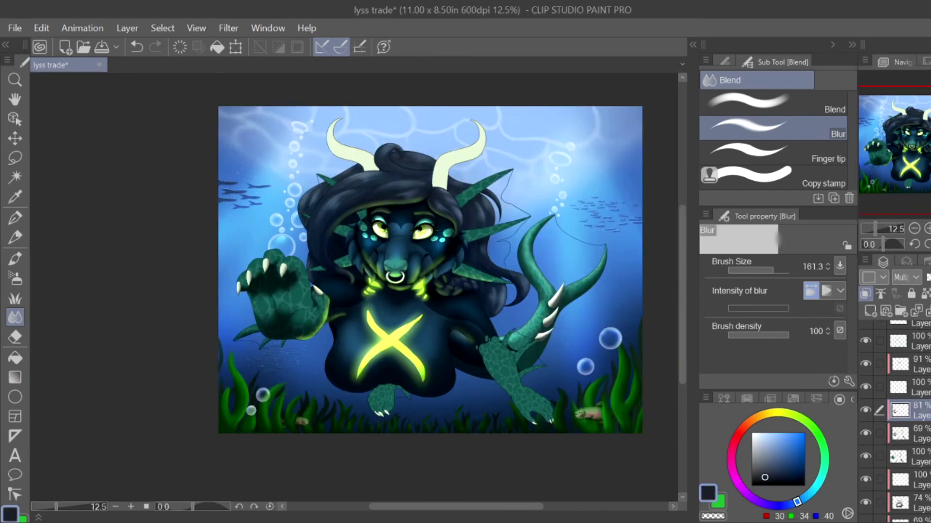
# Step: Shade the raised paw on the 81% Multiply layer with the Darker pencil at size 148.3 and soften the shadows with Blur at size 343.2
pyautogui.press('p')
pyautogui.scroll(3, 260, 256)
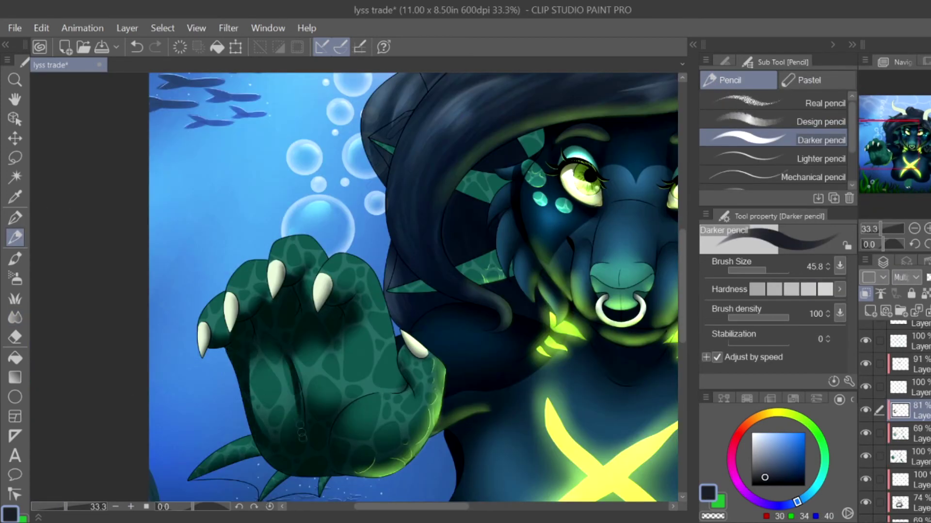
pyautogui.moveTo(248, 377)
pyautogui.mouseDown()
pyautogui.moveTo(286, 422)
pyautogui.moveTo(262, 368)
pyautogui.moveTo(360, 401)
pyautogui.moveTo(368, 436)
pyautogui.moveTo(391, 330)
pyautogui.moveTo(389, 381)
pyautogui.moveTo(375, 373)
pyautogui.moveTo(373, 386)
pyautogui.mouseUp()
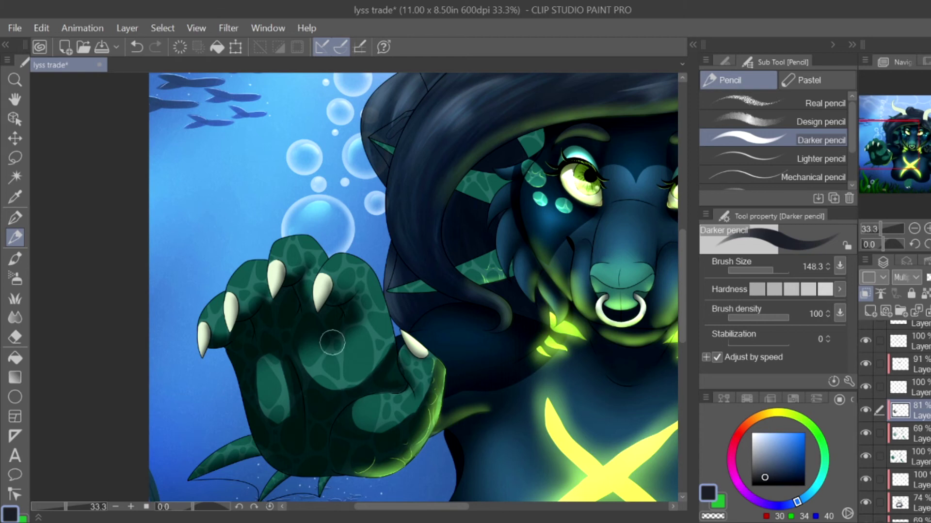
pyautogui.press('j')
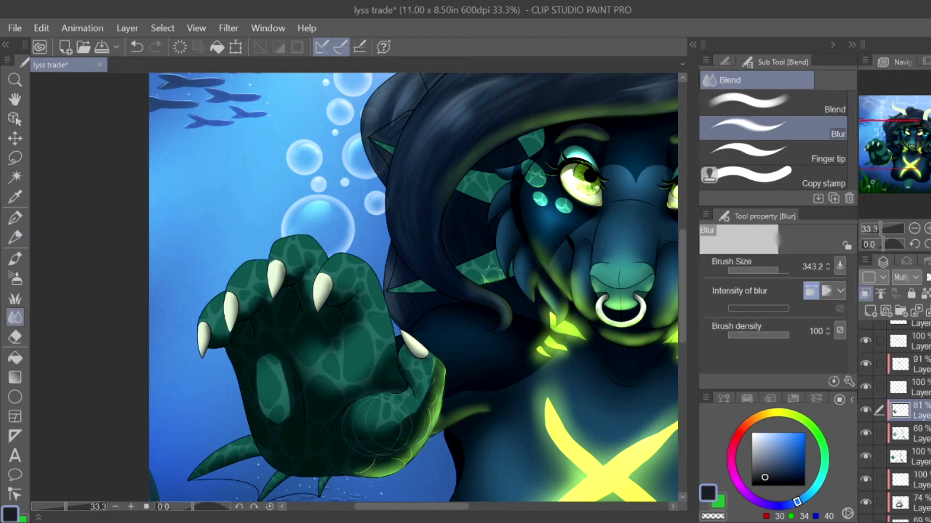
pyautogui.scroll(-5, 274, 443)
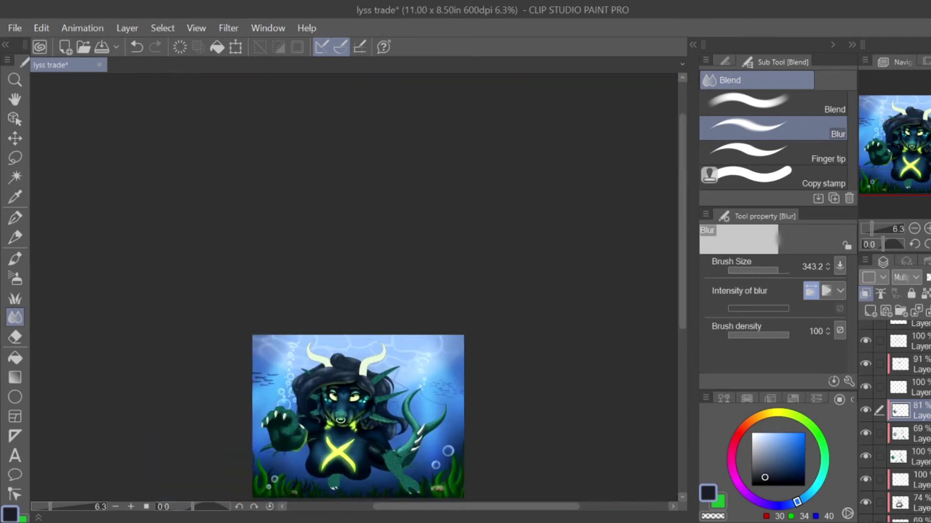
pyautogui.scroll(4, 270, 396)
# Step: Add a clipped Overlay layer, draw light blue highlights on the raised paw with the Darker pencil at 148.3, and blur them at size 343.2
pyautogui.click(869, 312)
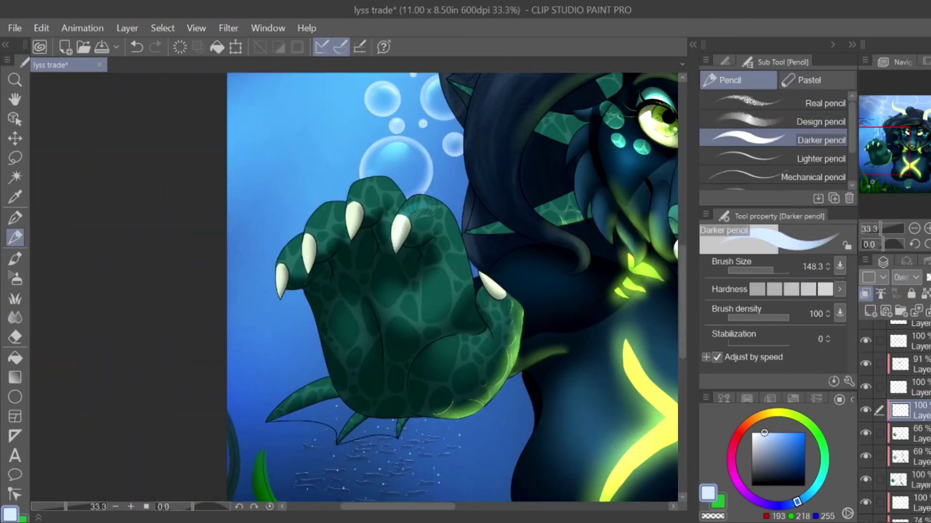
pyautogui.moveTo(456, 218)
pyautogui.mouseDown()
pyautogui.moveTo(407, 296)
pyautogui.moveTo(354, 320)
pyautogui.mouseUp()
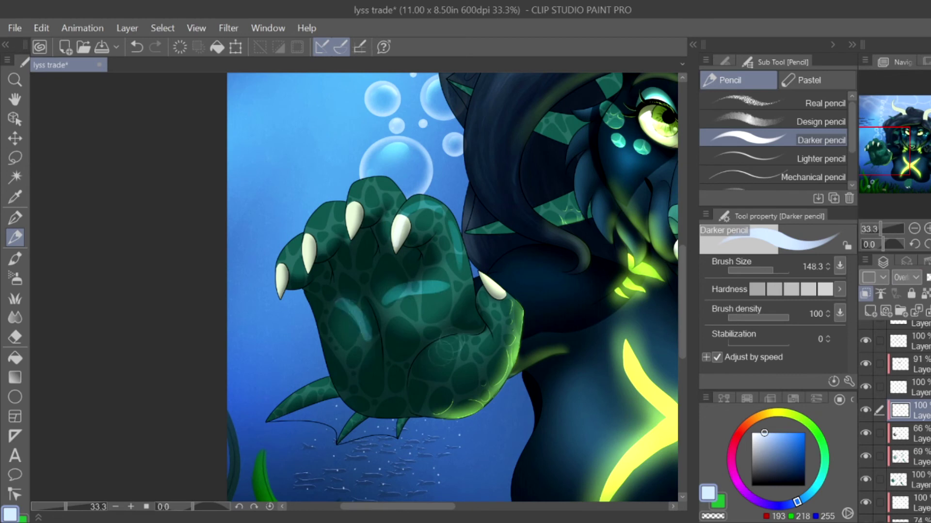
pyautogui.moveTo(424, 363); pyautogui.dragTo(482, 340)
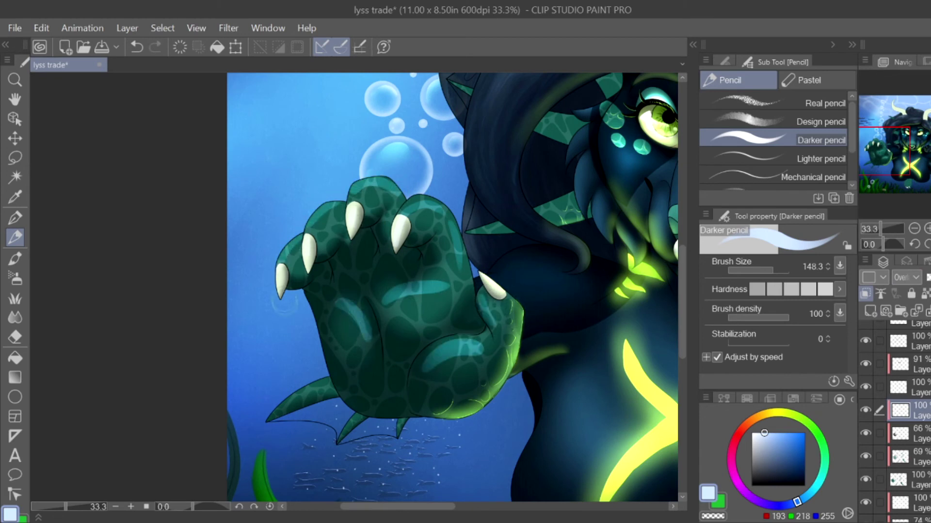
pyautogui.click(15, 318)
pyautogui.moveTo(424, 368); pyautogui.dragTo(485, 342)
pyautogui.moveTo(494, 245)
pyautogui.mouseDown()
pyautogui.moveTo(421, 300)
pyautogui.moveTo(323, 334)
pyautogui.moveTo(465, 227)
pyautogui.moveTo(373, 199)
pyautogui.mouseUp()
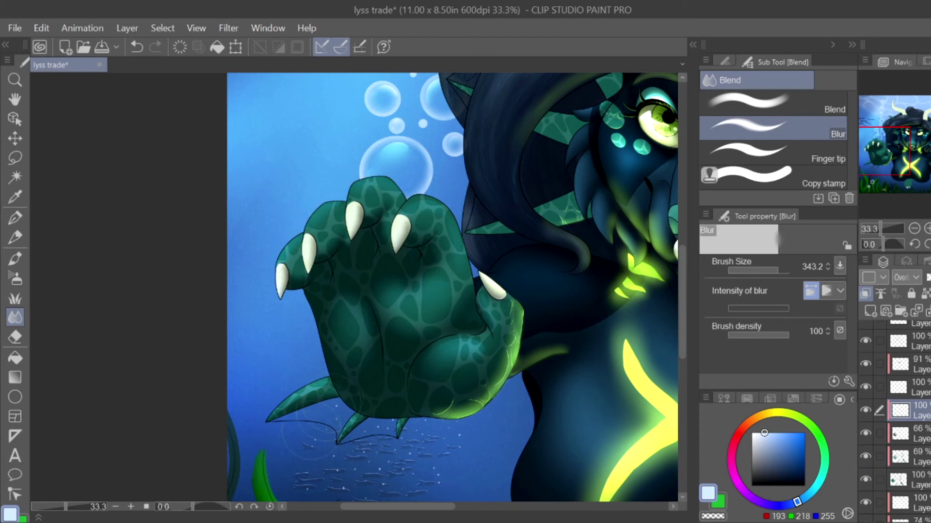
# Step: Add an Add layer at 60% opacity and outline the scales on the finger nearest the thumb in light blue with the G-pen at 5.6
pyautogui.press('p')
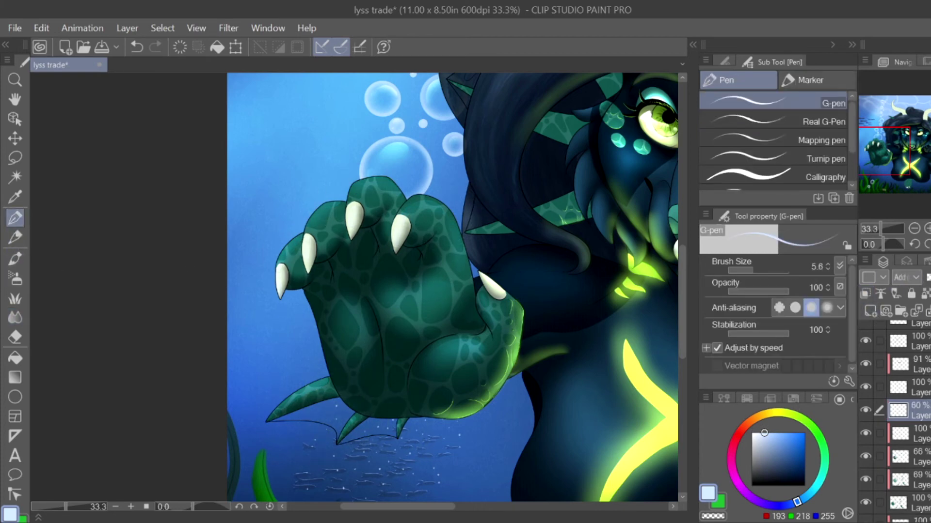
pyautogui.scroll(5, 428, 201)
pyautogui.moveTo(380, 254); pyautogui.dragTo(445, 264)
pyautogui.hotkey('ctrl', 'z')
pyautogui.moveTo(365, 305)
pyautogui.mouseDown()
pyautogui.moveTo(374, 272)
pyautogui.moveTo(447, 271)
pyautogui.mouseUp()
pyautogui.moveTo(298, 229); pyautogui.dragTo(361, 255)
pyautogui.hotkey('ctrl', 'z')
pyautogui.moveTo(298, 229); pyautogui.dragTo(340, 253)
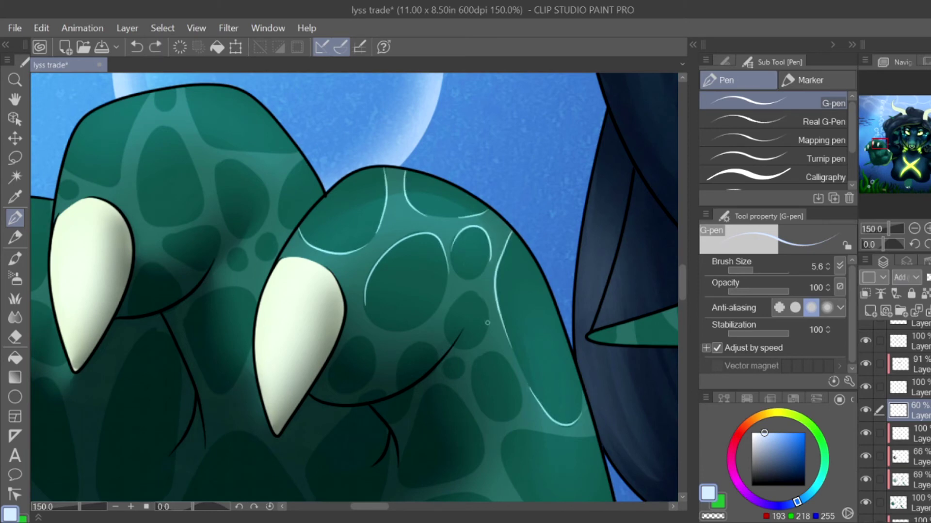
pyautogui.moveTo(395, 206); pyautogui.dragTo(470, 212)
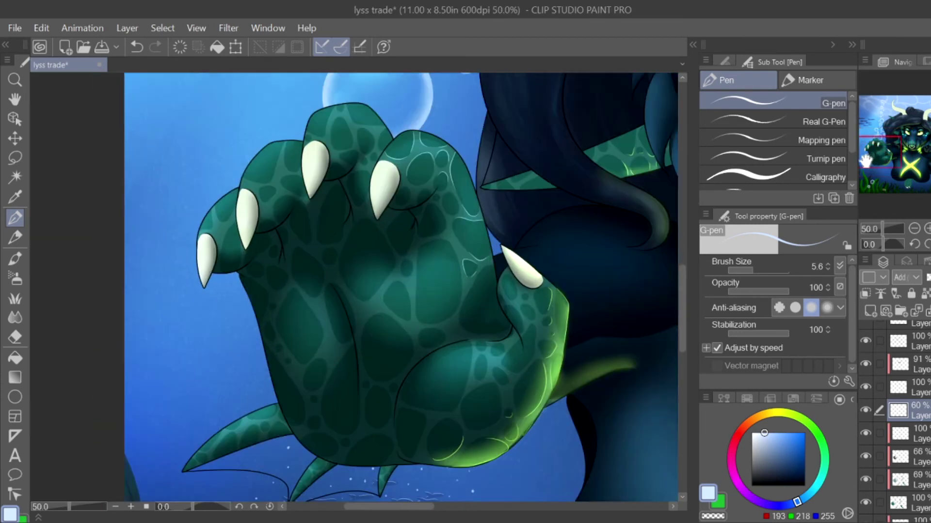
# Step: Outline the scales on the thumb and rounded thumb pad in light blue with the G-pen, undoing the unwanted stroke
pyautogui.scroll(3, 427, 291)
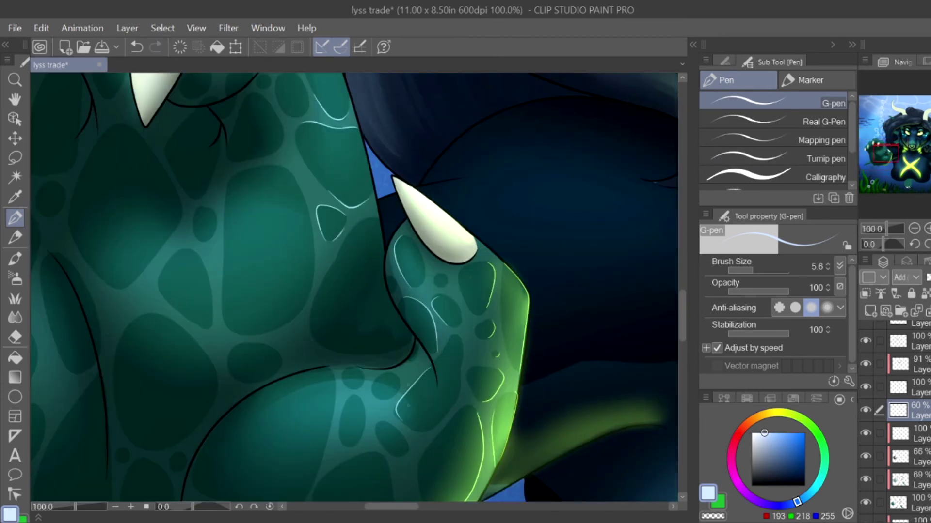
pyautogui.scroll(1, 366, 387)
pyautogui.scroll(-1, 351, 389)
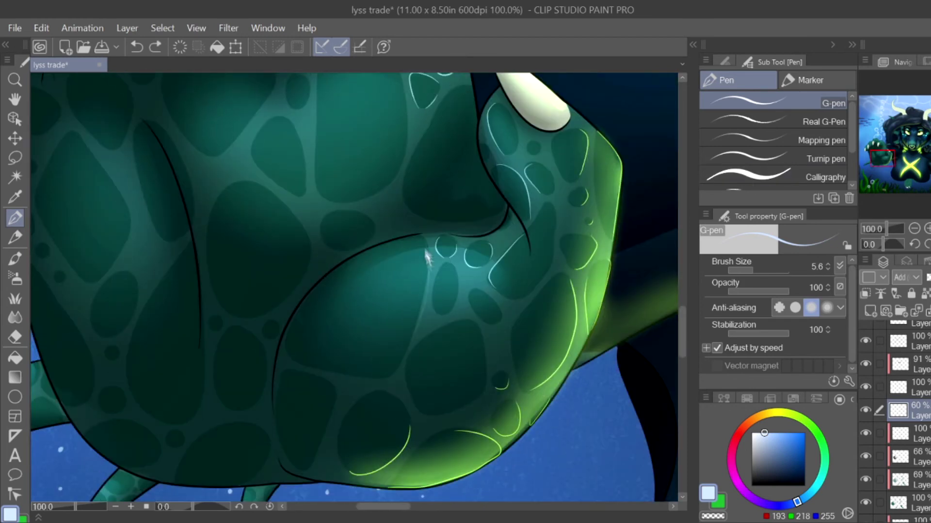
pyautogui.moveTo(426, 257); pyautogui.dragTo(407, 350)
pyautogui.scroll(1, 441, 286)
pyautogui.scroll(-1, 281, 470)
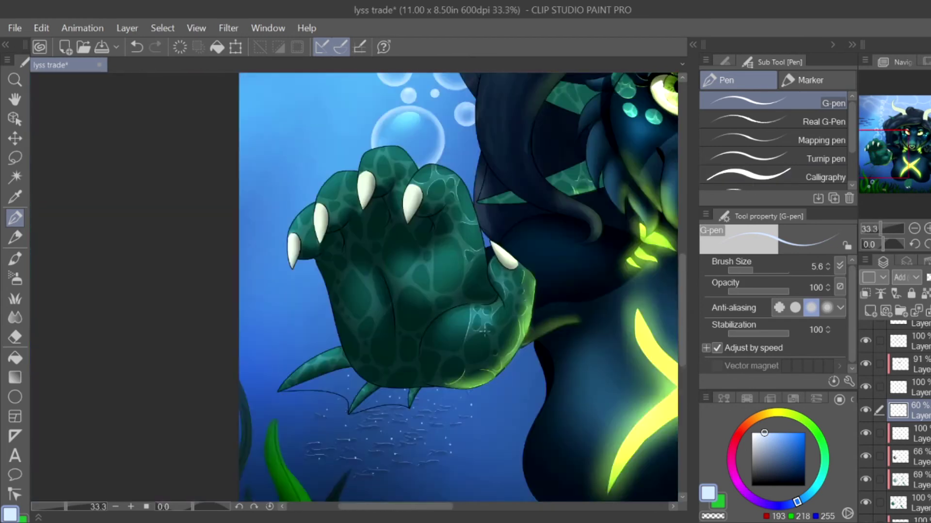
pyautogui.scroll(2, 281, 470)
pyautogui.moveTo(459, 329); pyautogui.dragTo(584, 359)
pyautogui.hotkey('ctrl', 'z')
pyautogui.scroll(-3, 460, 329)
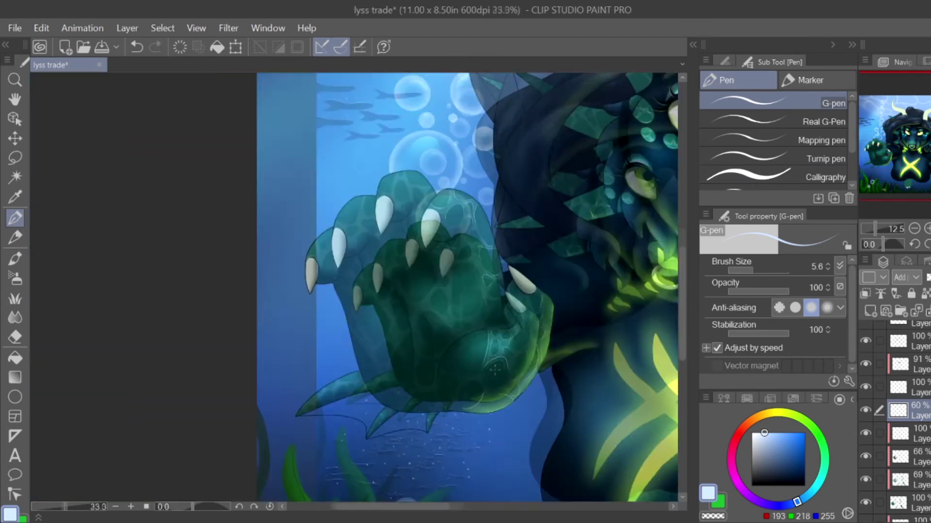
# Step: Draw light blue rim lines around the large central palm scales and the small scales beside them
pyautogui.scroll(2, 398, 279)
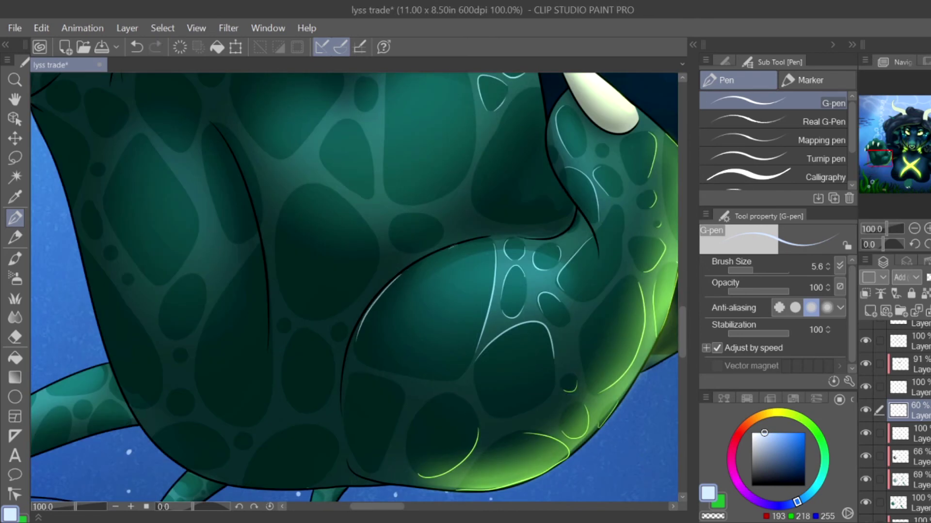
pyautogui.scroll(2, 475, 247)
pyautogui.scroll(-3, 475, 247)
pyautogui.scroll(2, 475, 248)
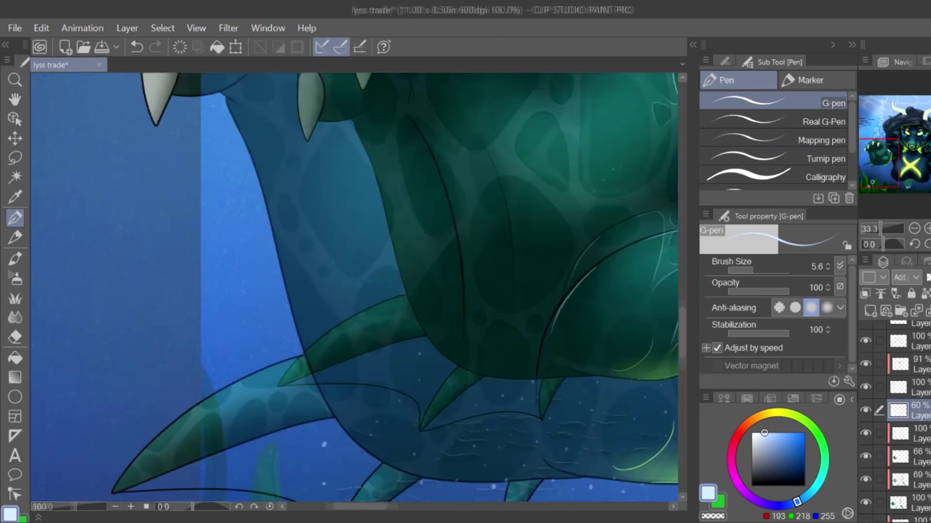
pyautogui.scroll(2, 478, 338)
pyautogui.scroll(-1, 478, 337)
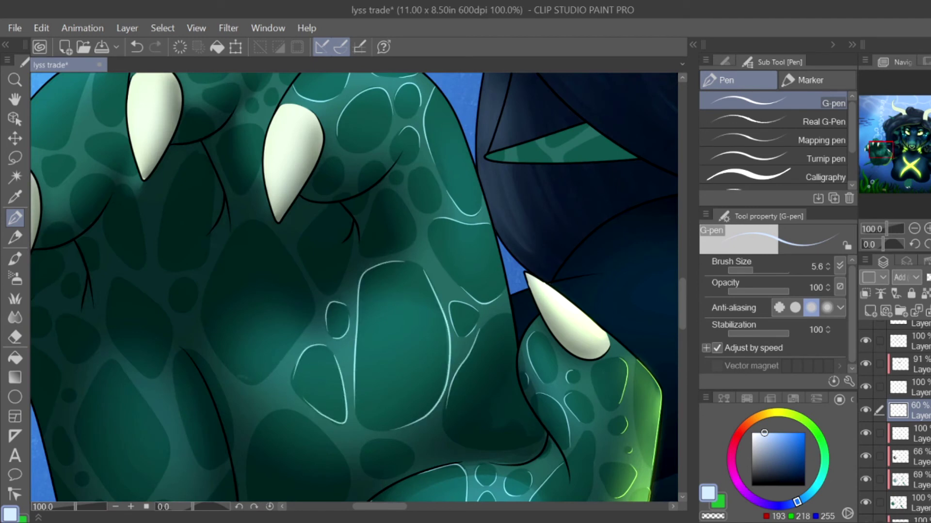
# Step: Outline the remaining scales on the outer half of the palm, away from the thumb, in light blue
pyautogui.hscroll(-3, 358, 291)
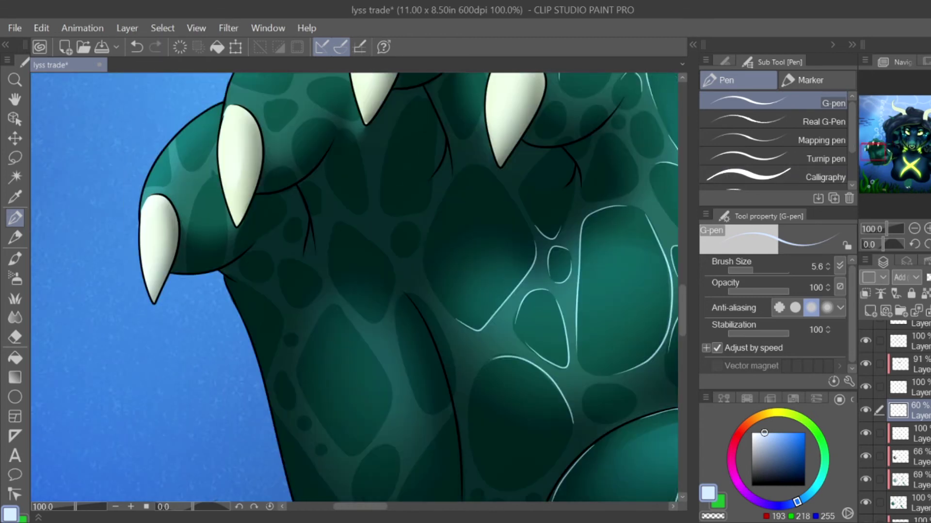
pyautogui.hotkey('ctrl', 'z')
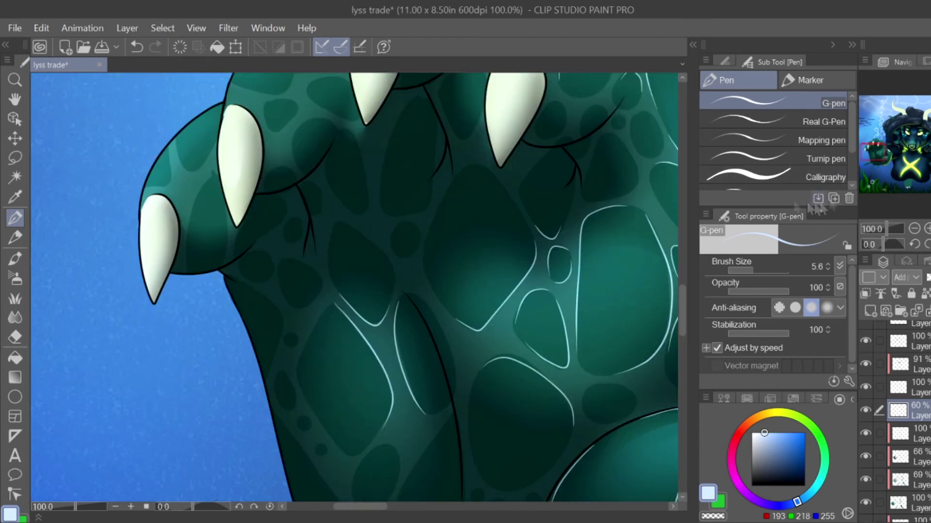
pyautogui.scroll(-3, 359, 310)
pyautogui.scroll(-6, 378, 282)
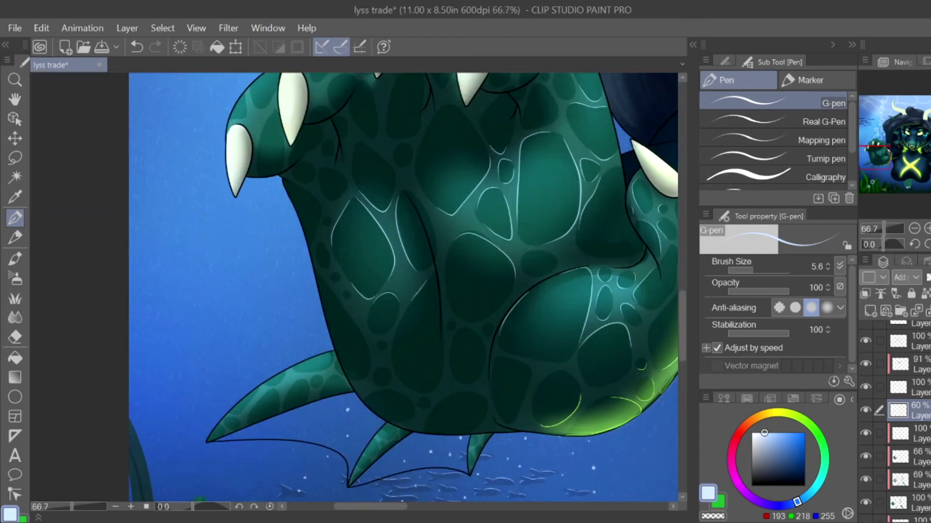
# Step: Draw light blue scale outlines on the three outer fingers of the raised paw with the G-pen at 5.6
pyautogui.scroll(5, 377, 282)
pyautogui.scroll(3, 499, 234)
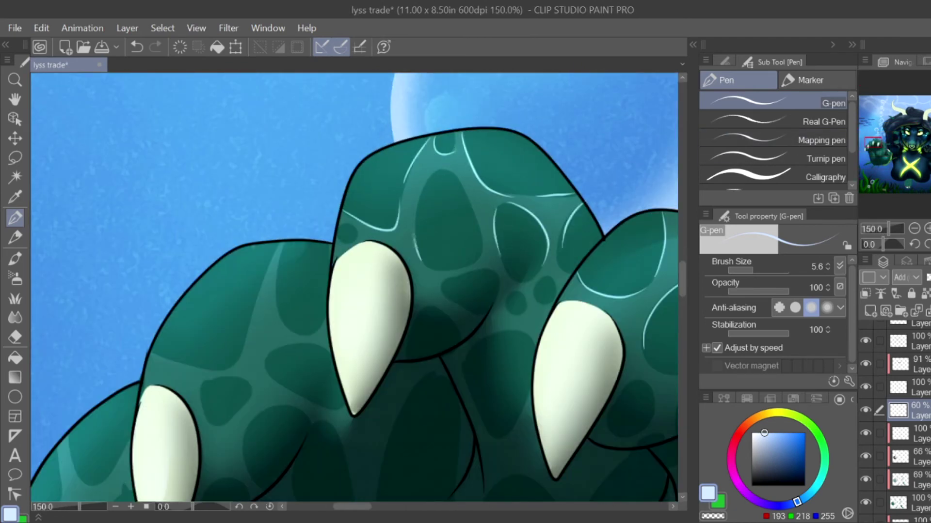
pyautogui.moveTo(415, 250); pyautogui.dragTo(480, 245)
pyautogui.moveTo(150, 351)
pyautogui.mouseDown()
pyautogui.moveTo(257, 297)
pyautogui.moveTo(279, 242)
pyautogui.mouseUp()
pyautogui.moveTo(281, 242); pyautogui.dragTo(322, 330)
pyautogui.scroll(-3, 240, 403)
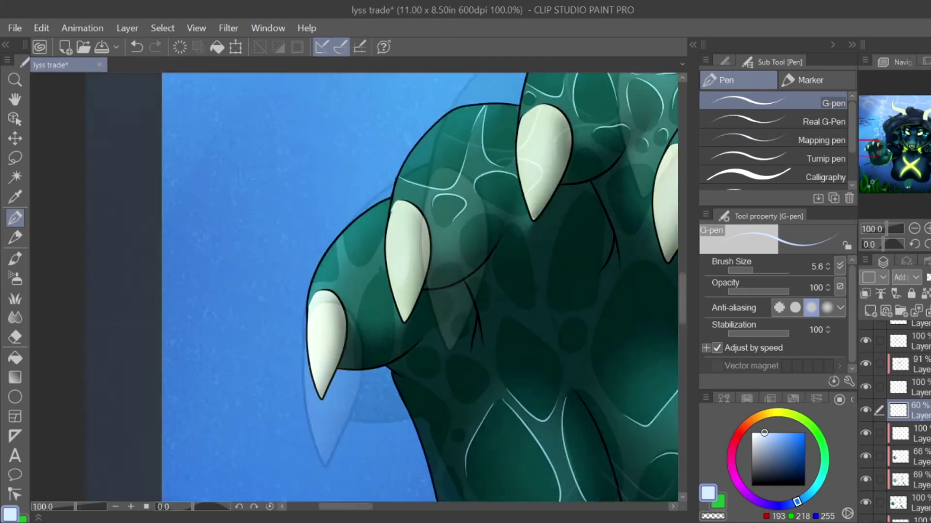
pyautogui.scroll(3, 359, 220)
pyautogui.scroll(-5, 383, 286)
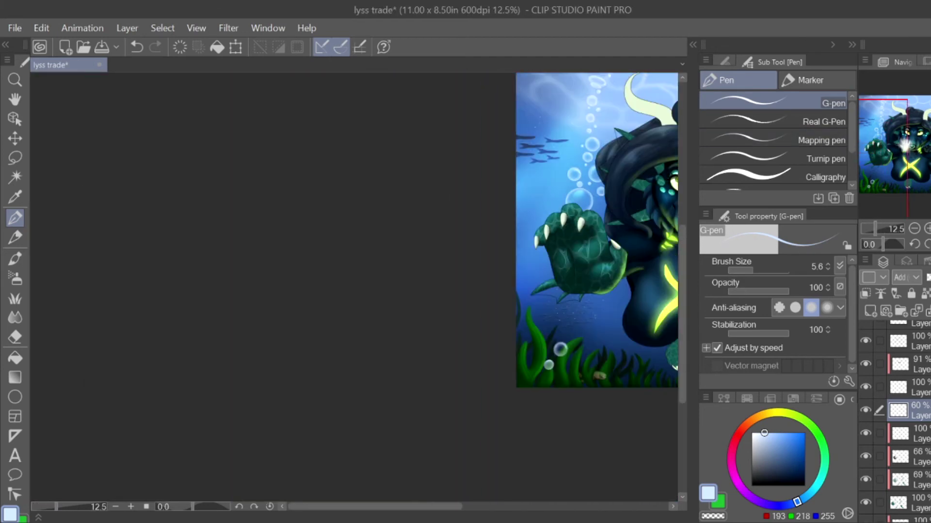
# Step: Select the 69% Overlay layer and soften the raised paw's shading with Blur at size 343.2
pyautogui.scroll(2, 383, 286)
pyautogui.click(899, 433)
pyautogui.click(899, 479)
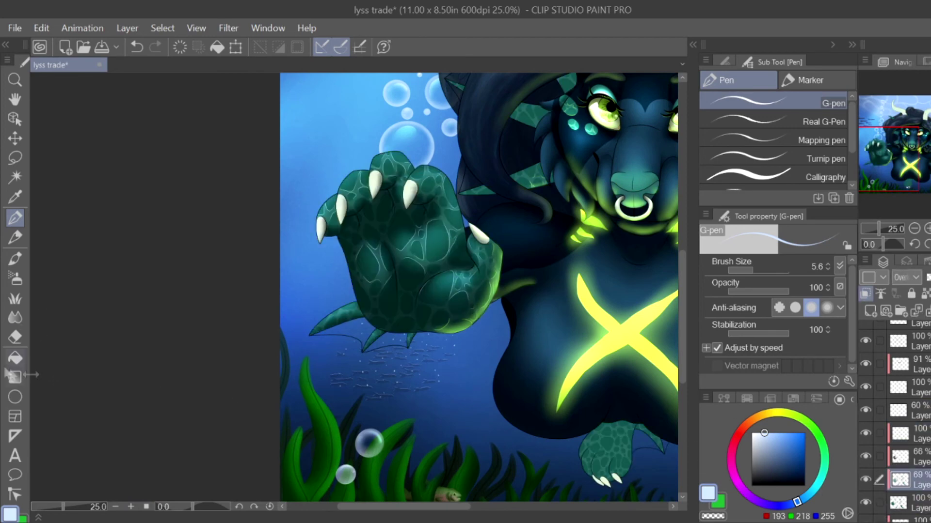
pyautogui.click(15, 317)
pyautogui.scroll(1, 348, 236)
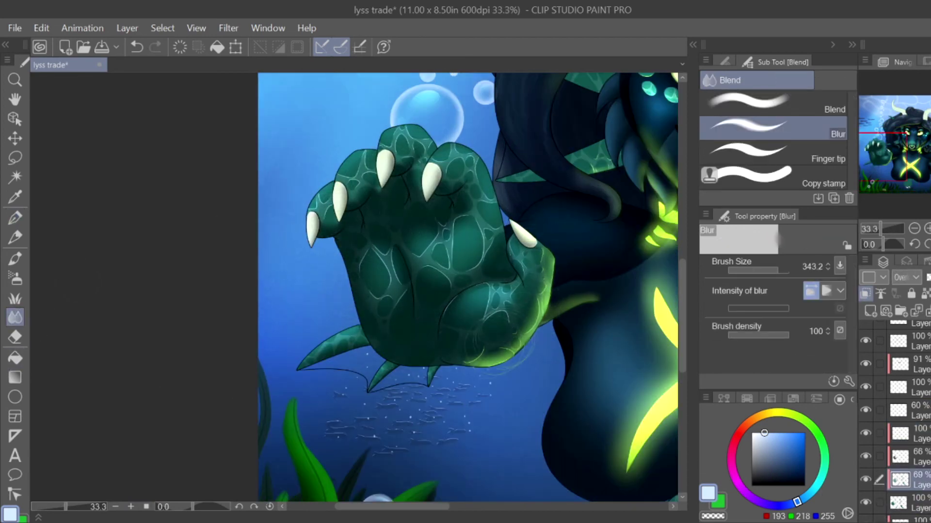
pyautogui.scroll(-1, 450, 344)
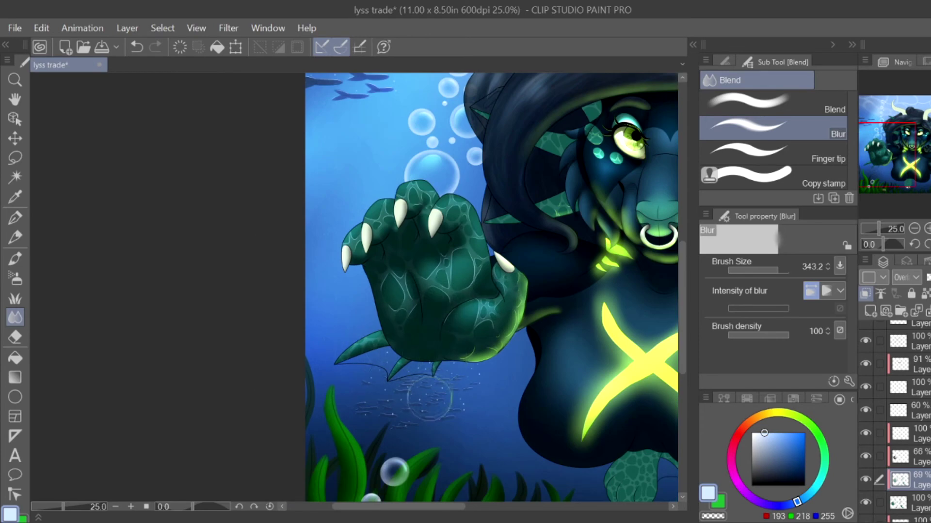
# Step: Clip the 60% Add layer and outline the scales on the longest fin spine below the paw in light blue with the G-pen at 5.6
pyautogui.scroll(3, 429, 398)
pyautogui.press('p')
pyautogui.hotkey('ctrl', 'z')
pyautogui.scroll(3, 421, 367)
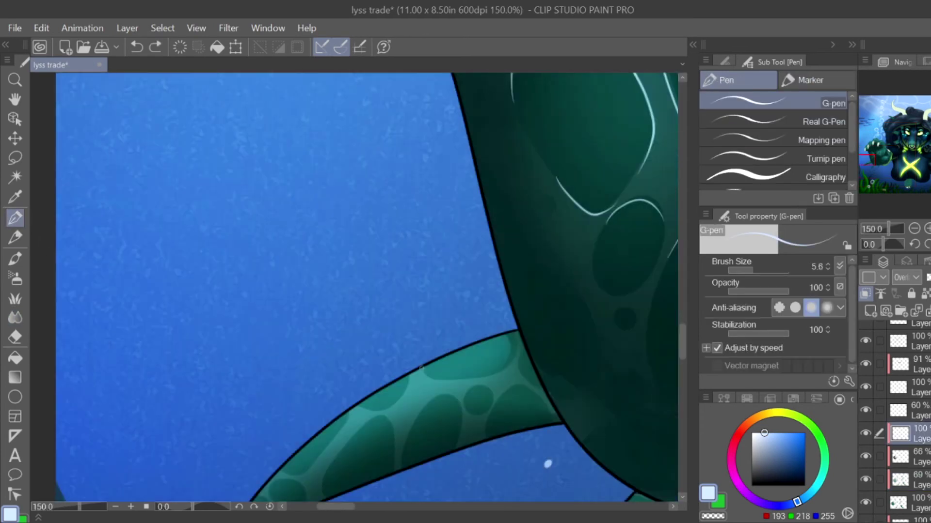
pyautogui.moveTo(421, 368); pyautogui.dragTo(480, 381)
pyautogui.hotkey('ctrl', 'z')
pyautogui.click(906, 410)
pyautogui.moveTo(423, 369)
pyautogui.mouseDown()
pyautogui.moveTo(439, 382)
pyautogui.moveTo(499, 281)
pyautogui.mouseUp()
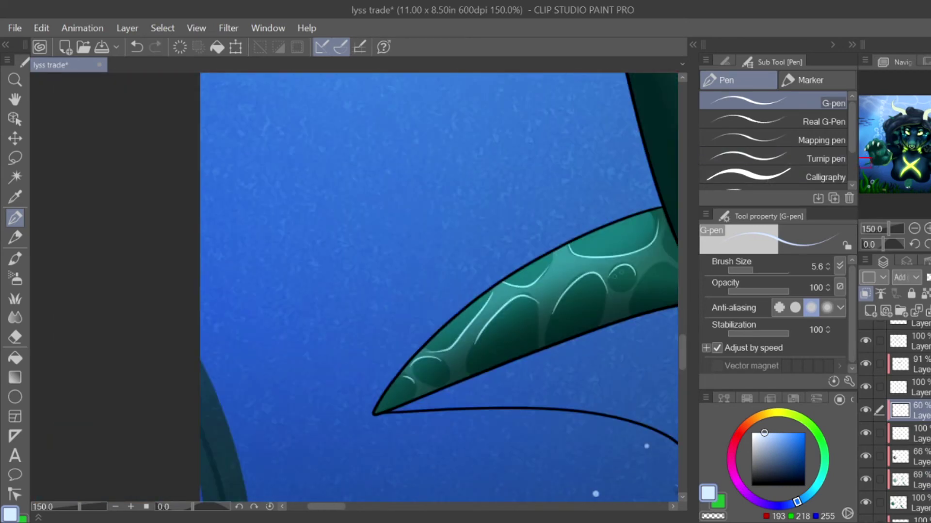
pyautogui.moveTo(500, 281); pyautogui.dragTo(252, 322)
pyautogui.scroll(-4, 354, 286)
# Step: Darken the lower paw and fin spines on the 66% Multiply layer with the Darker pencil at 148.3, blending with Blur at 343.2
pyautogui.click(906, 457)
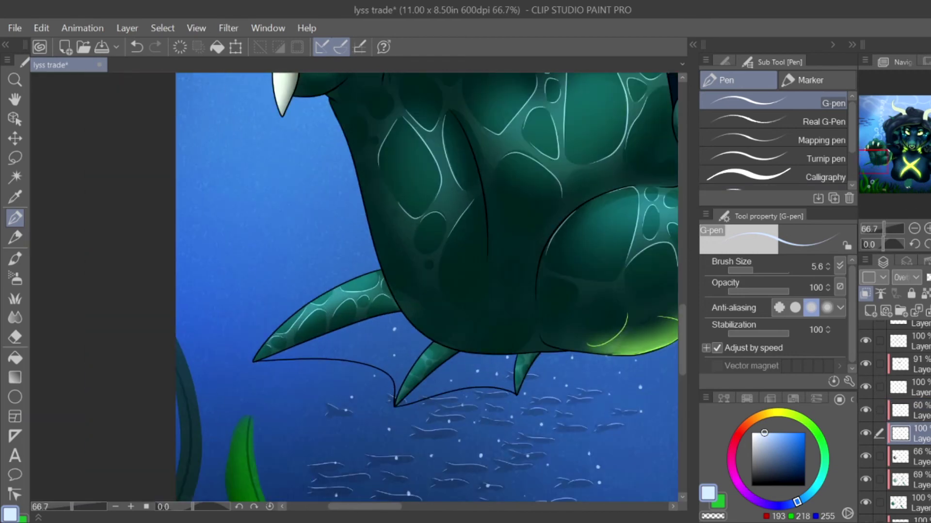
pyautogui.press('j')
pyautogui.press('p')
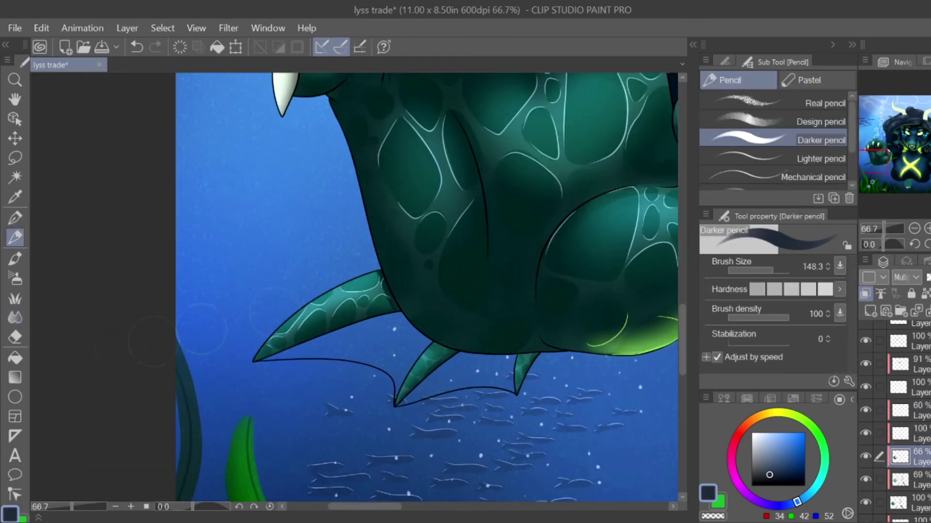
pyautogui.press('j')
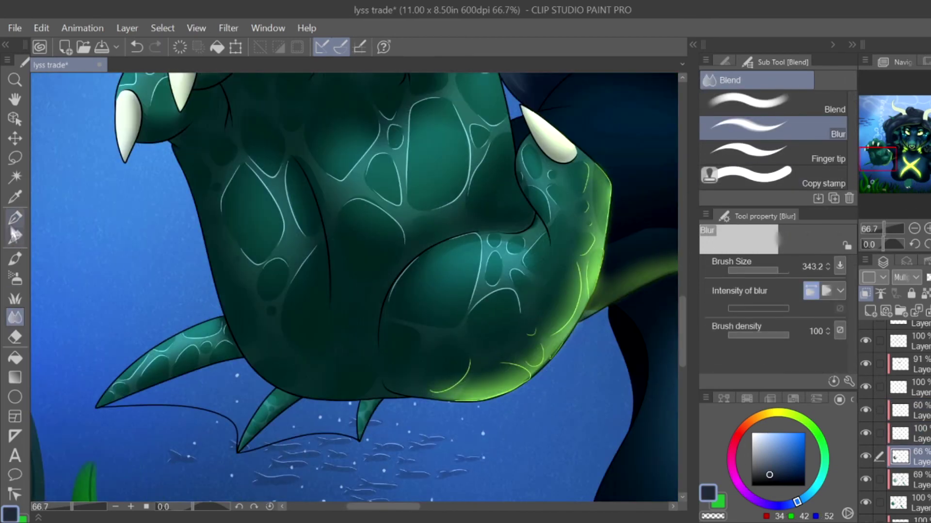
pyautogui.press('p')
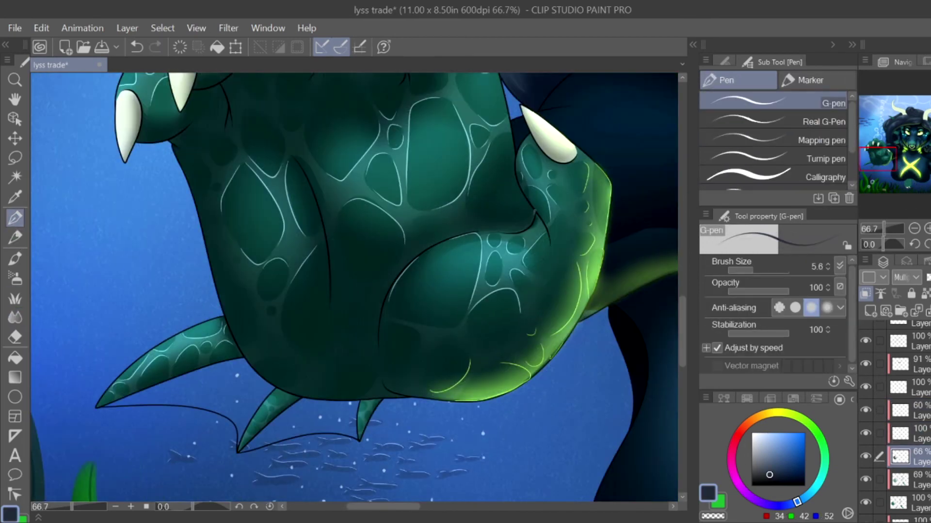
pyautogui.press('j')
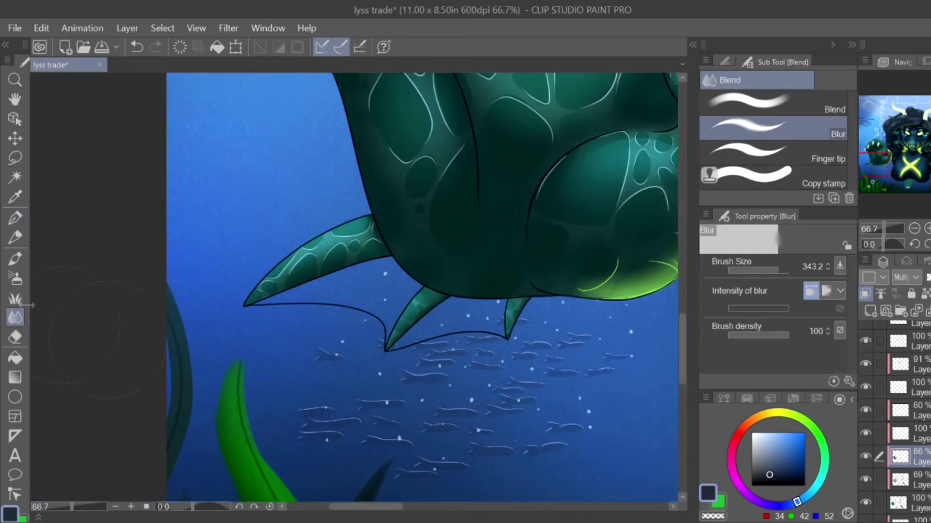
pyautogui.press('p')
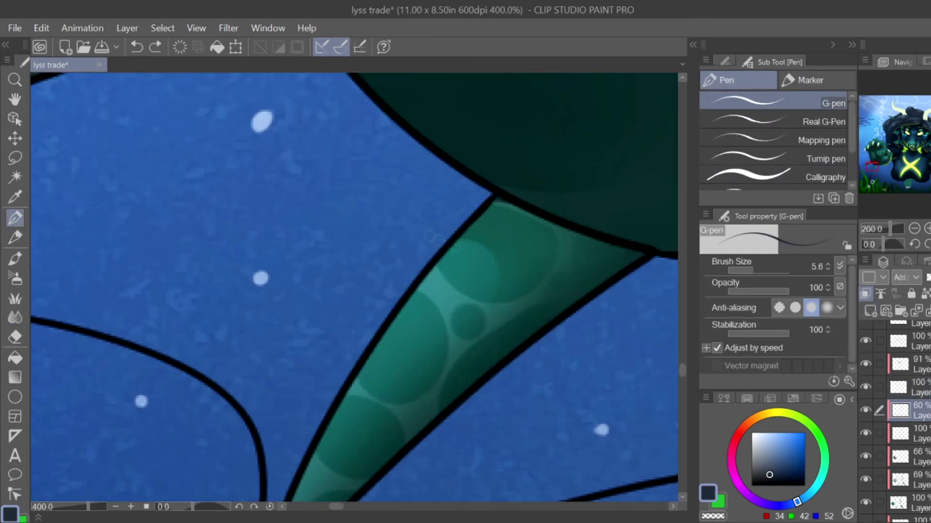
# Step: Outline the scales on the fin spine below the raised paw in light blue with the G-pen at 5.6
pyautogui.moveTo(441, 262); pyautogui.dragTo(497, 297)
pyautogui.moveTo(455, 328); pyautogui.dragTo(480, 309)
pyautogui.moveTo(419, 291); pyautogui.dragTo(449, 345)
pyautogui.moveTo(356, 372); pyautogui.dragTo(400, 425)
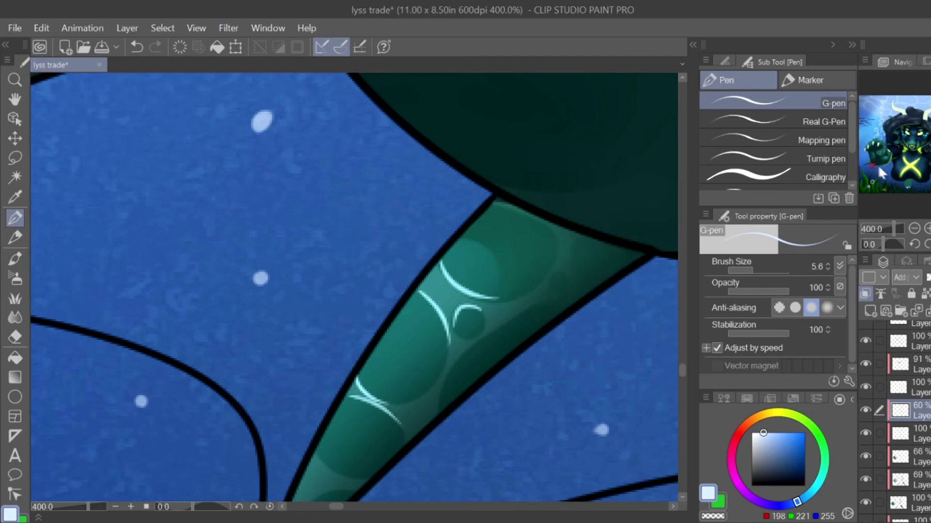
pyautogui.moveTo(350, 269); pyautogui.dragTo(376, 245)
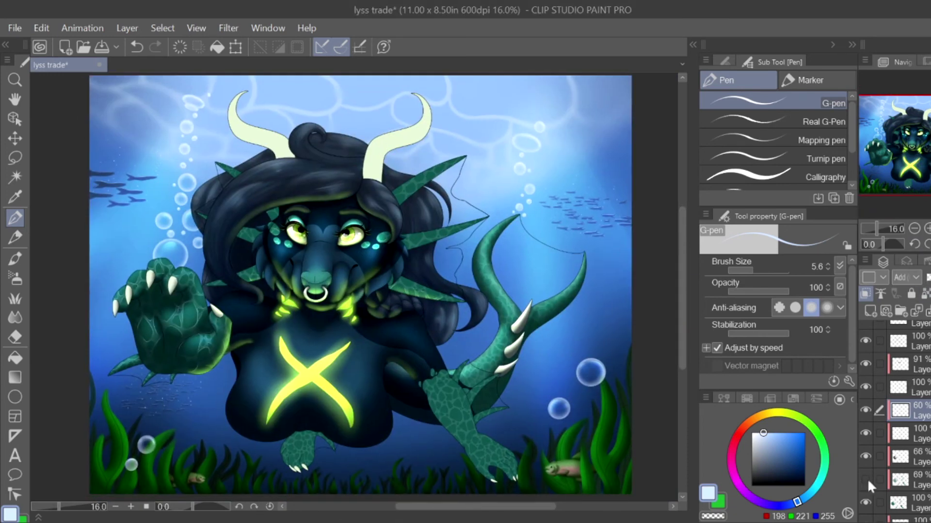
# Step: Select the 69% Overlay layer and soften the fin spines below the raised paw with the Blur tool, adjusting its brush size
pyautogui.click(870, 479)
pyautogui.press('j')
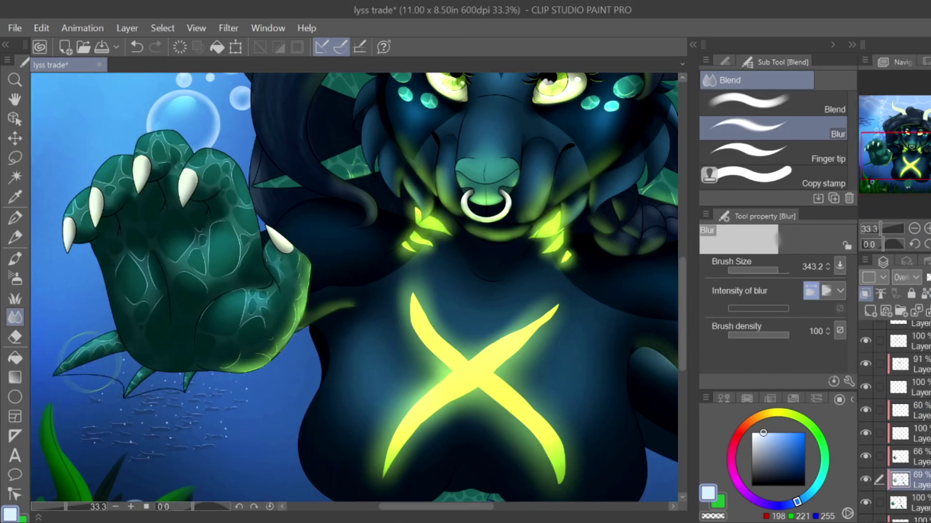
pyautogui.moveTo(91, 362)
pyautogui.mouseDown()
pyautogui.moveTo(130, 346)
pyautogui.moveTo(179, 368)
pyautogui.moveTo(201, 345)
pyautogui.moveTo(135, 333)
pyautogui.moveTo(107, 266)
pyautogui.mouseUp()
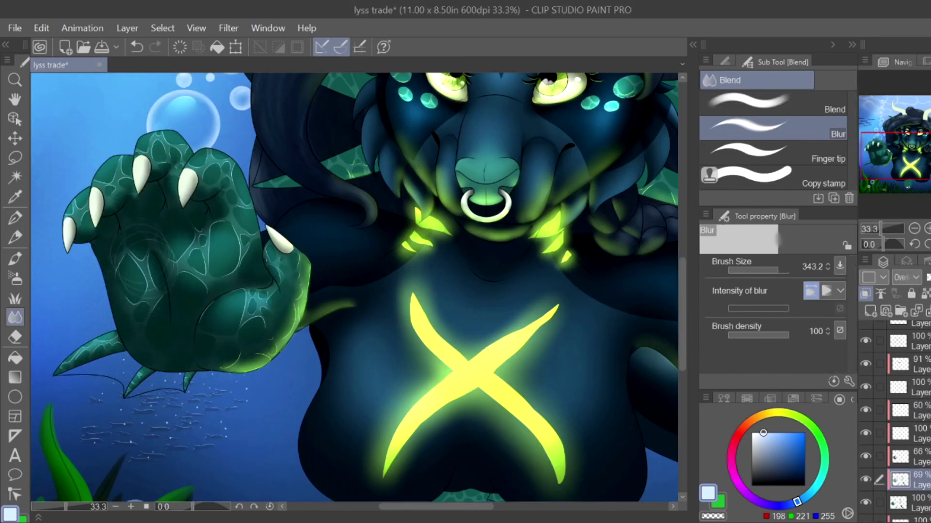
pyautogui.hotkey('ctrl', 'z')
pyautogui.click(776, 270)
pyautogui.moveTo(774, 269); pyautogui.dragTo(772, 270)
pyautogui.scroll(-3, 117, 223)
# Step: Darken the head fins on the raised-paw side on the 66% Multiply layer with the dark navy Darker pencil at 148.3
pyautogui.press('p')
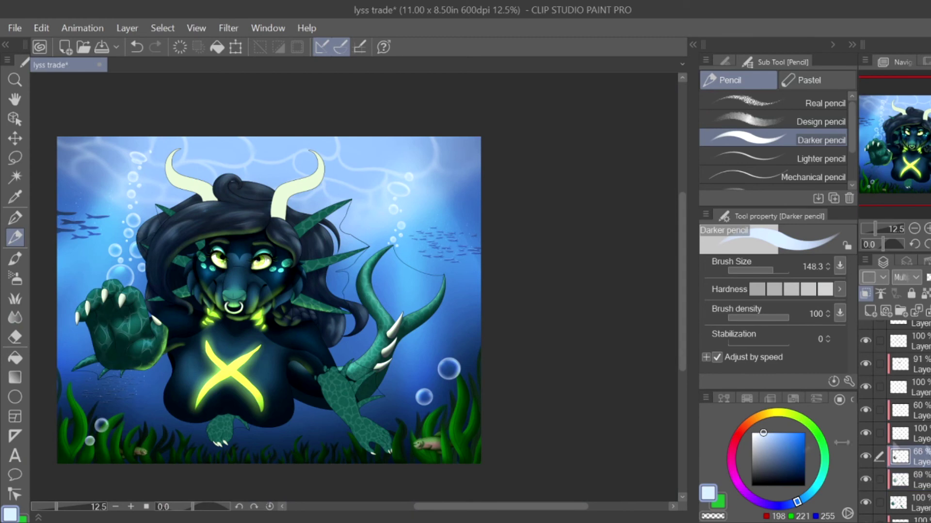
pyautogui.keyDown('alt'); pyautogui.click(313, 214); pyautogui.keyUp('alt')
pyautogui.scroll(2, 313, 214)
pyautogui.moveTo(315, 212); pyautogui.dragTo(382, 192)
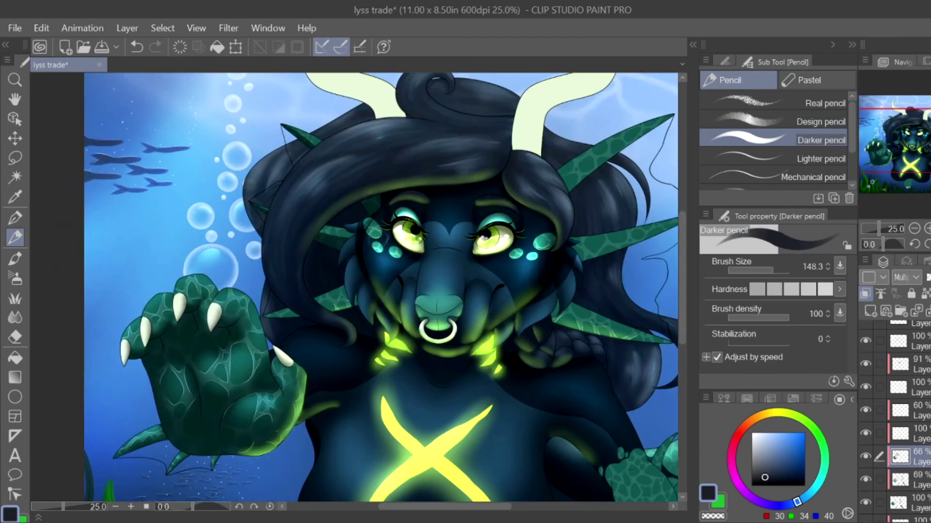
pyautogui.press('e')
pyautogui.press('p')
pyautogui.hotkey('ctrl', 'z')
pyautogui.moveTo(261, 316); pyautogui.dragTo(291, 310)
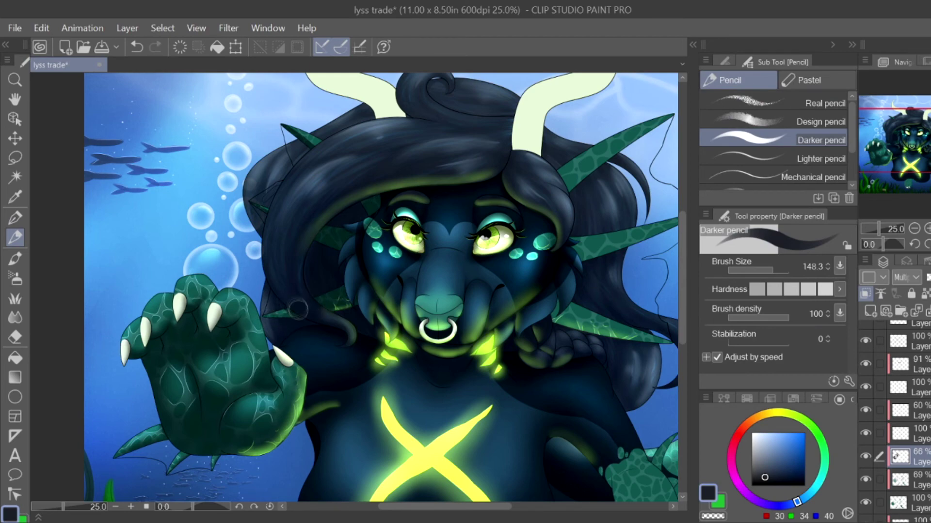
# Step: Shade the three long head fins on the tail side with the Darker pencil at 148.3
pyautogui.scroll(3, 339, 315)
pyautogui.hscroll(5, 339, 316)
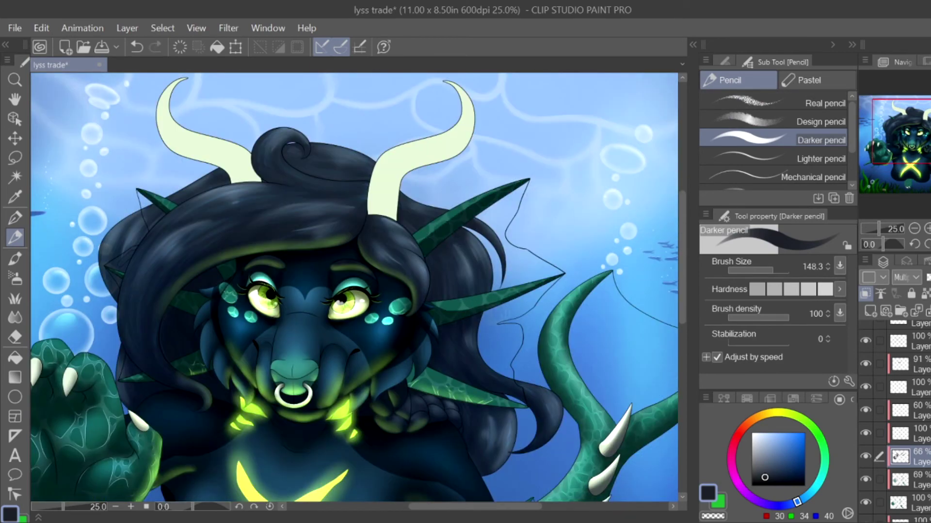
pyautogui.moveTo(417, 322); pyautogui.dragTo(334, 266)
pyautogui.moveTo(399, 320); pyautogui.dragTo(276, 71)
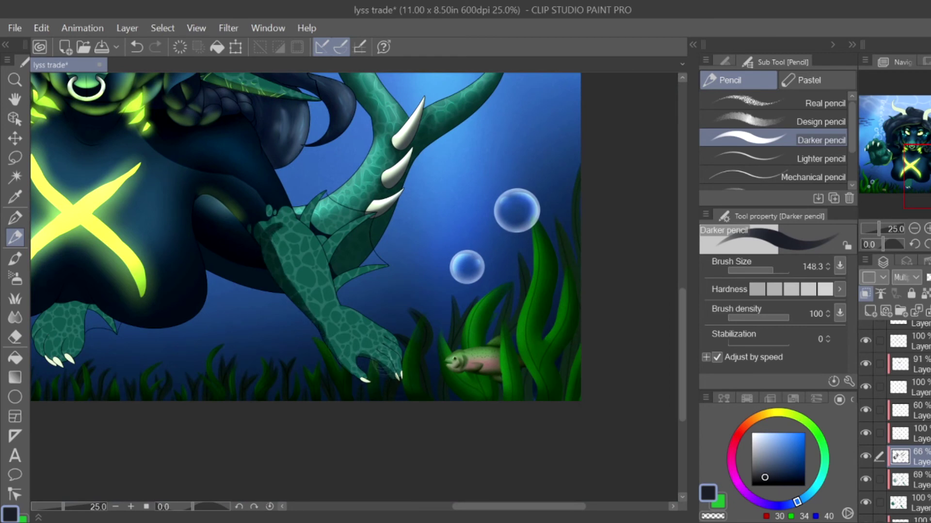
# Step: Paint shadows along the lowered arm, hand and fingers with the Darker pencil at 45.8 on the 66% Multiply layer
pyautogui.hotkey('ctrl', '+')
pyautogui.click(761, 270)
pyautogui.hotkey('ctrl', 'z')
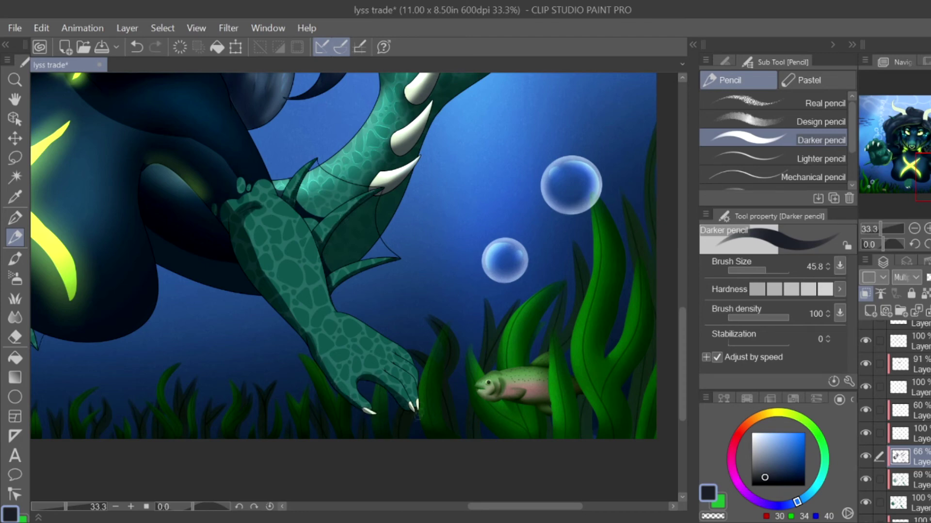
pyautogui.scroll(2, 417, 414)
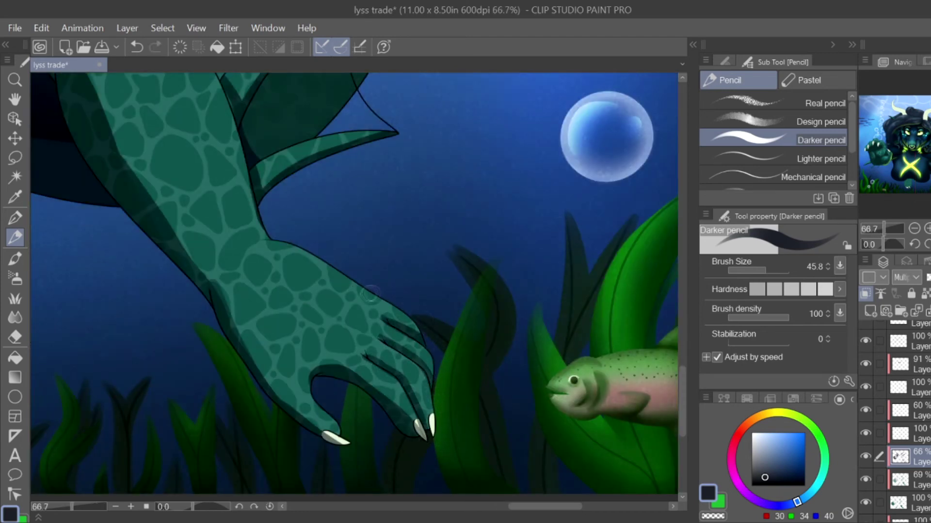
pyautogui.hotkey('ctrl', 'z')
pyautogui.moveTo(370, 293)
pyautogui.mouseDown()
pyautogui.moveTo(353, 340)
pyautogui.moveTo(325, 368)
pyautogui.moveTo(391, 312)
pyautogui.moveTo(335, 341)
pyautogui.moveTo(360, 334)
pyautogui.moveTo(383, 304)
pyautogui.mouseUp()
pyautogui.hotkey('ctrl', 'z')
pyautogui.hotkey('ctrl', 'z')
pyautogui.moveTo(271, 373)
pyautogui.mouseDown()
pyautogui.moveTo(329, 433)
pyautogui.moveTo(320, 331)
pyautogui.moveTo(363, 323)
pyautogui.moveTo(337, 389)
pyautogui.moveTo(390, 297)
pyautogui.moveTo(404, 358)
pyautogui.moveTo(439, 414)
pyautogui.moveTo(395, 426)
pyautogui.moveTo(368, 357)
pyautogui.moveTo(281, 349)
pyautogui.mouseUp()
# Step: Soften the lowered arm and hand shadows with Blur at size 136.3
pyautogui.press('j')
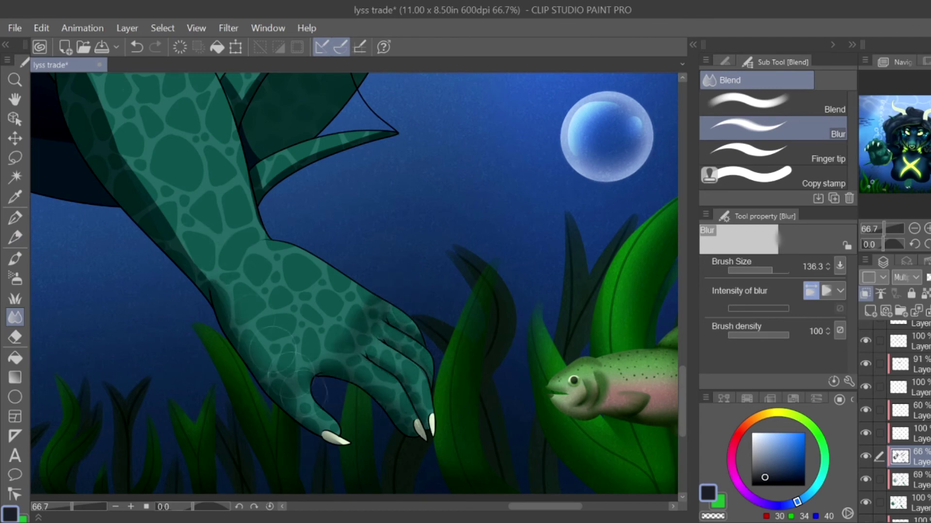
pyautogui.scroll(-3, 286, 371)
pyautogui.scroll(1, 291, 281)
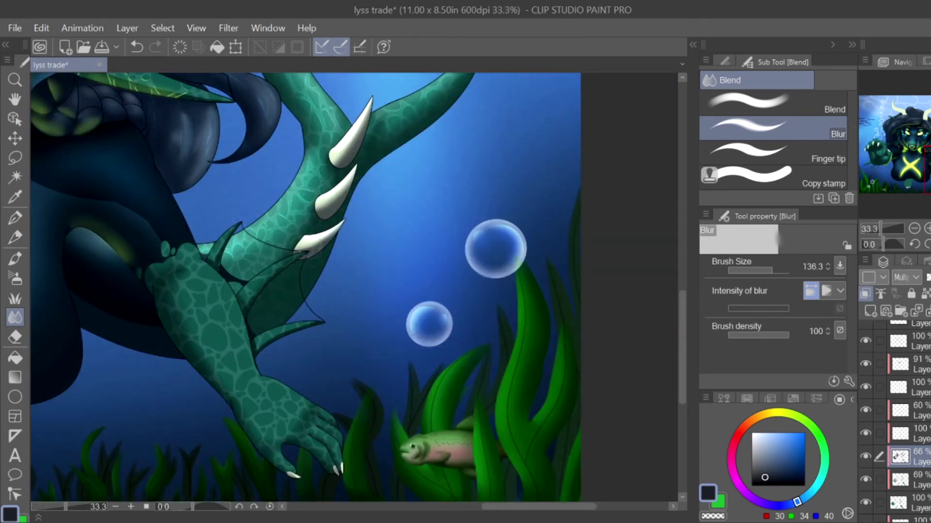
pyautogui.scroll(-4, 308, 254)
pyautogui.scroll(2, 309, 255)
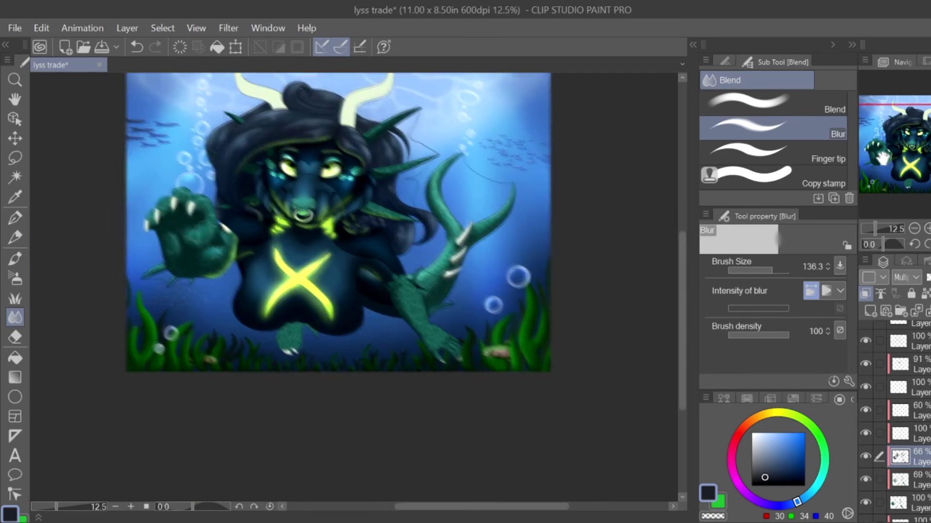
pyautogui.scroll(2, 345, 103)
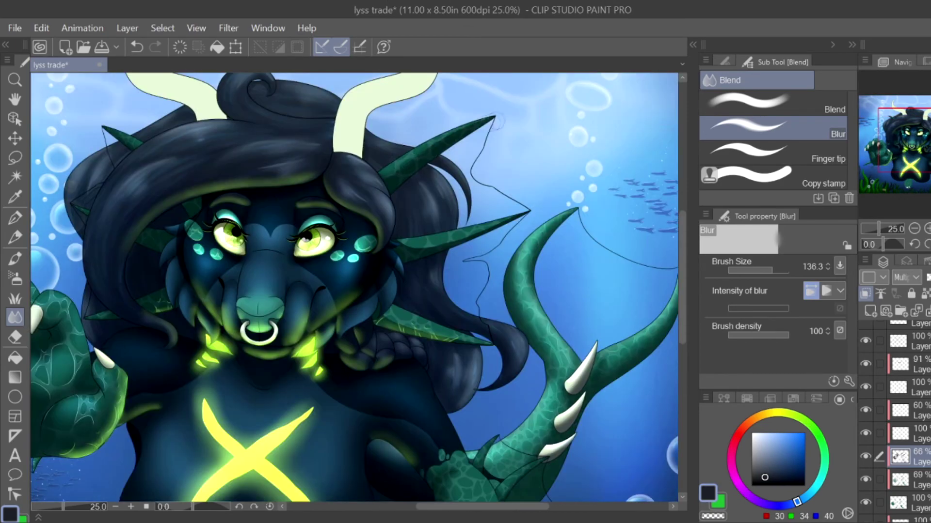
# Step: Darken the small clawed foot below the torso and its fin with the Darker pencil at 45.8
pyautogui.click(902, 181)
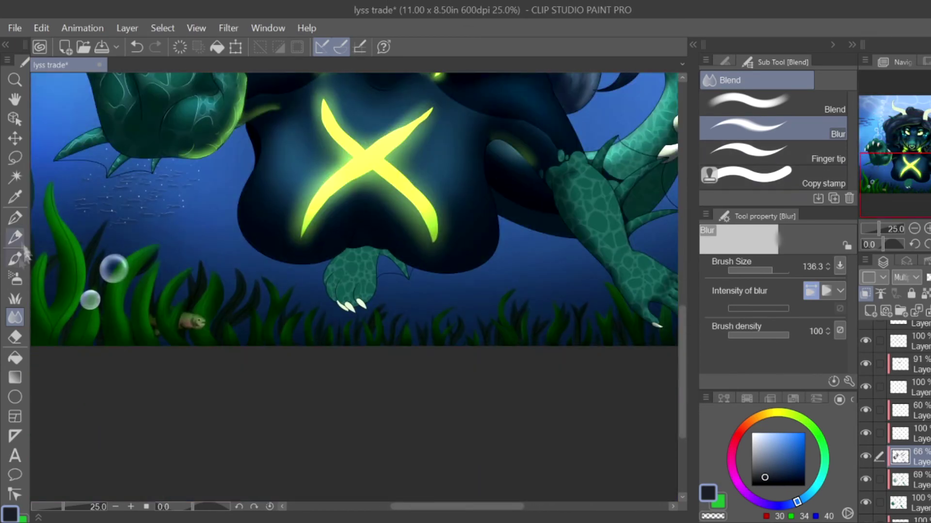
pyautogui.scroll(1, 321, 237)
pyautogui.press('p')
pyautogui.moveTo(321, 239)
pyautogui.mouseDown()
pyautogui.moveTo(401, 191)
pyautogui.moveTo(318, 287)
pyautogui.mouseUp()
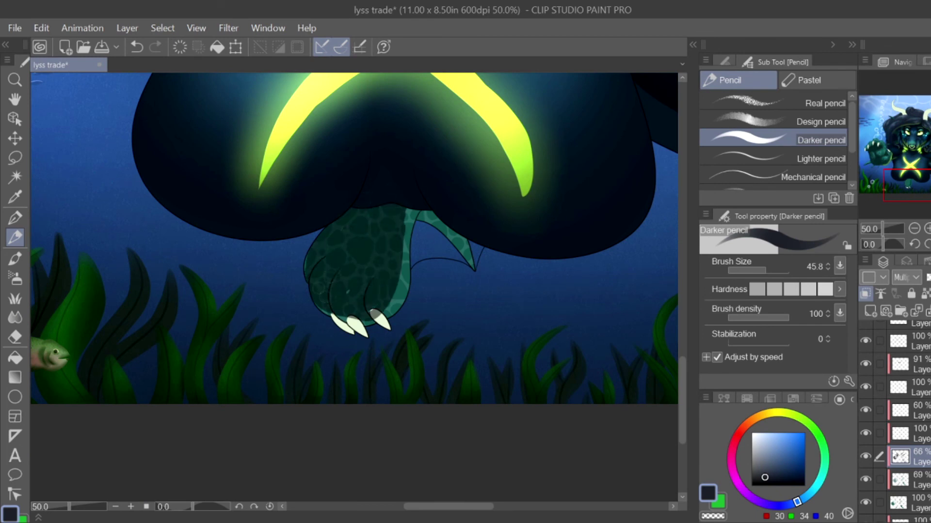
pyautogui.moveTo(422, 217); pyautogui.dragTo(429, 198)
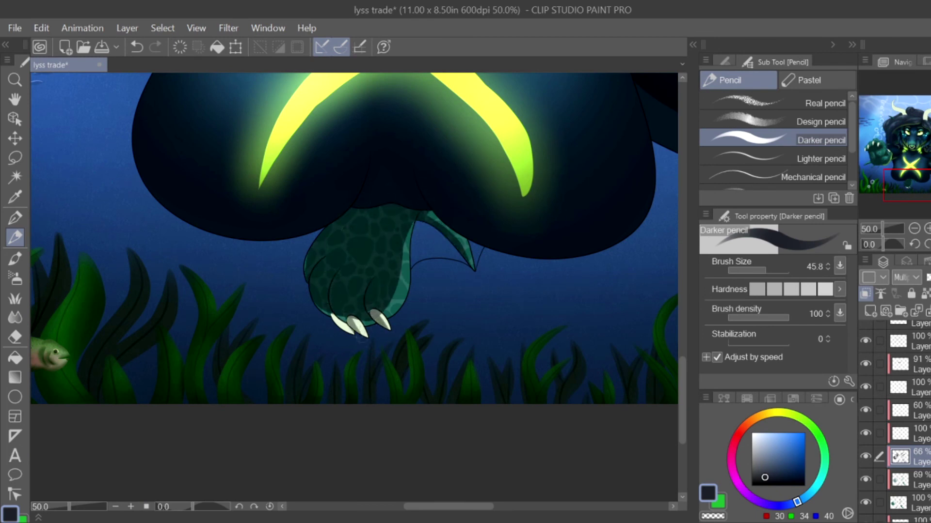
# Step: Erase the shadow along the small foot's outer edge and blend the shading with Blur at 136.3
pyautogui.press('e')
pyautogui.press('j')
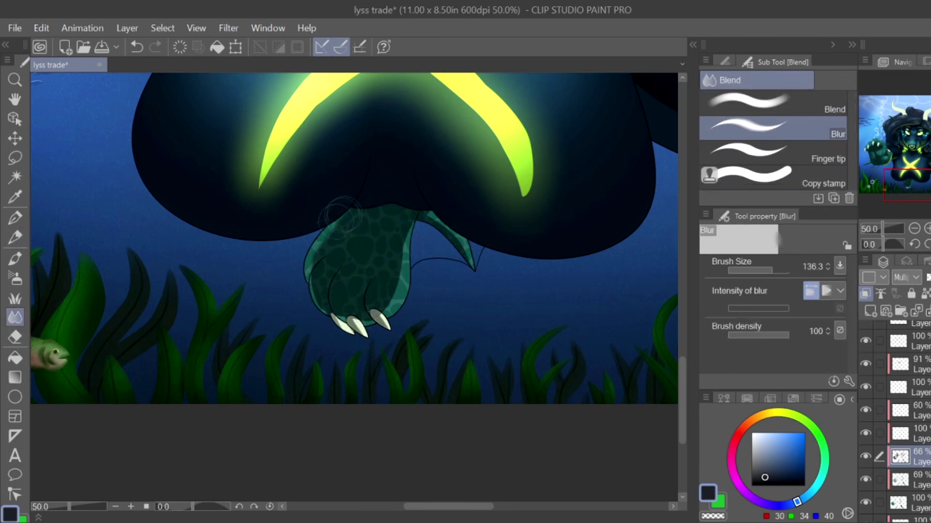
pyautogui.moveTo(315, 232)
pyautogui.mouseDown()
pyautogui.moveTo(339, 316)
pyautogui.moveTo(470, 254)
pyautogui.mouseUp()
pyautogui.scroll(-10, 480, 281)
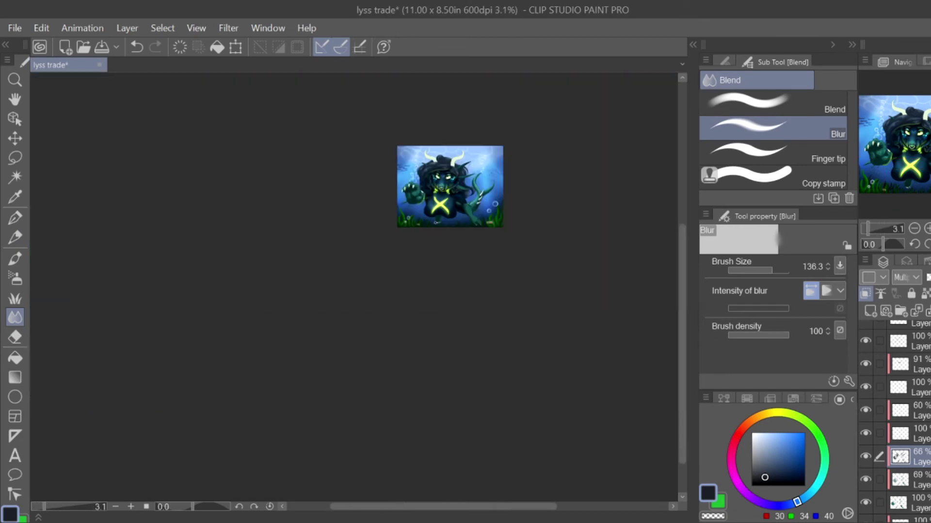
pyautogui.scroll(6, 378, 290)
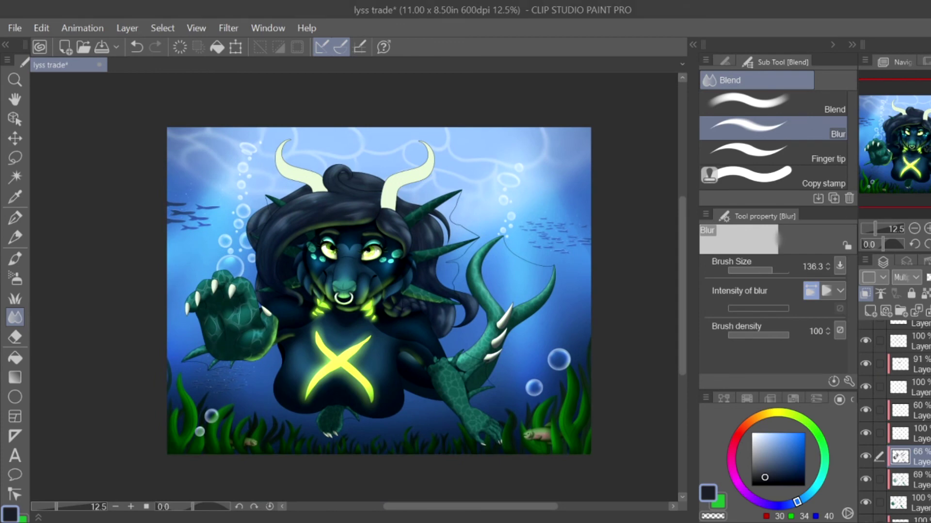
pyautogui.scroll(1, 468, 304)
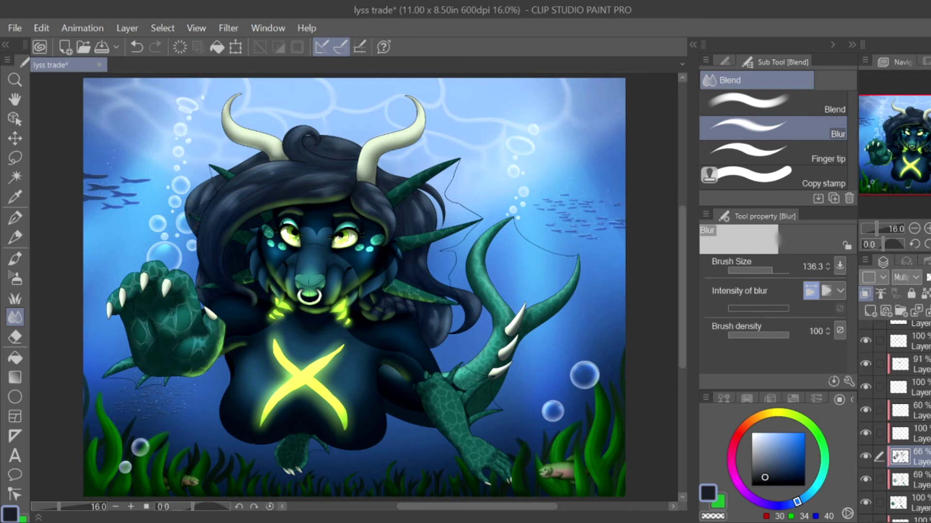
# Step: Select the 100% Overlay layer and paint a light blue highlight along the lowered forearm with Opaque watercolor at 115.3
pyautogui.click(867, 433)
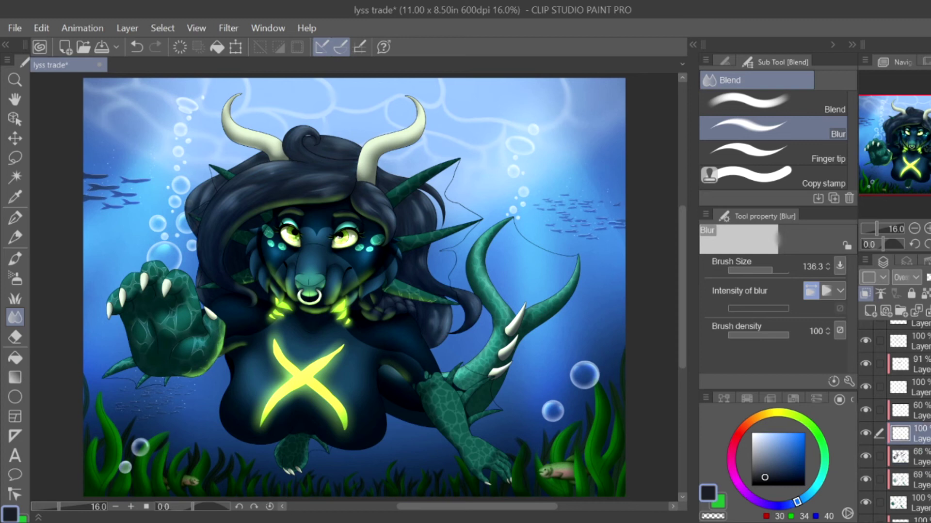
pyautogui.press('b')
pyautogui.press(']')
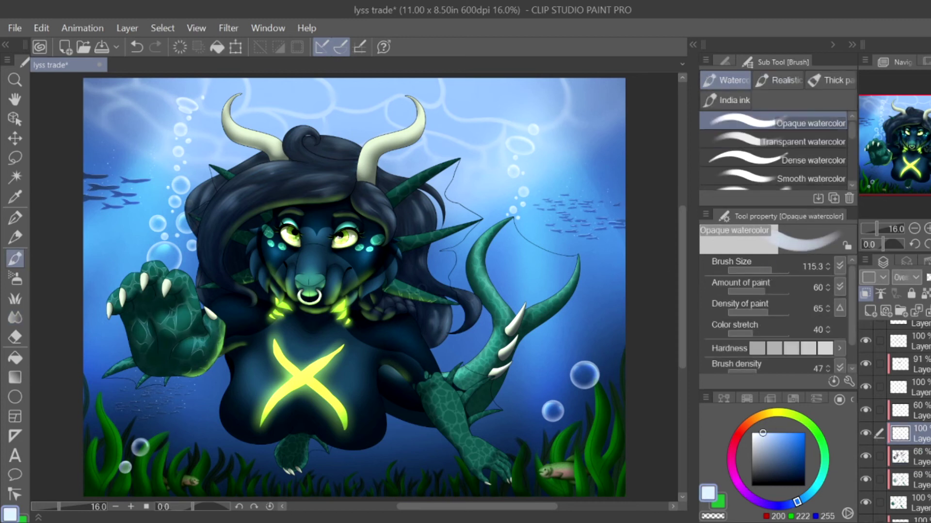
pyautogui.hotkey('ctrl', '+')
pyautogui.hotkey('ctrl', '+')
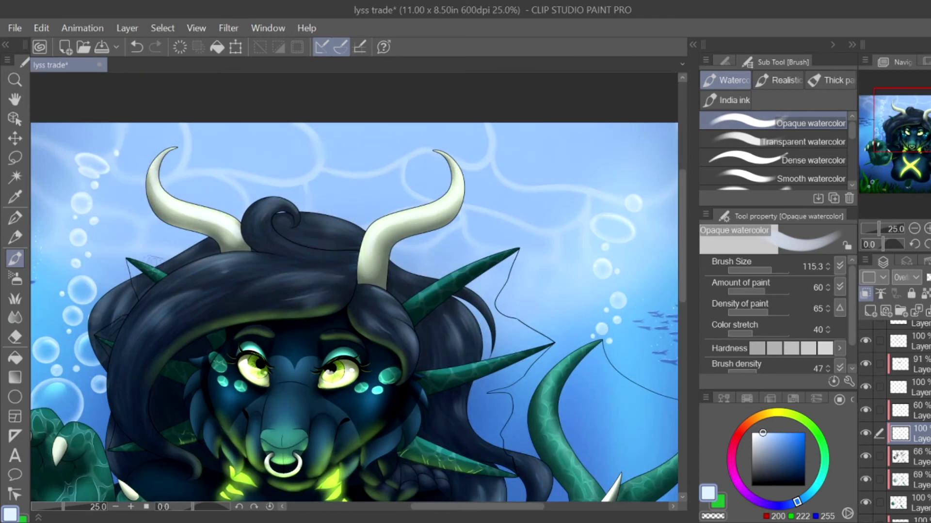
pyautogui.scroll(-8, 133, 339)
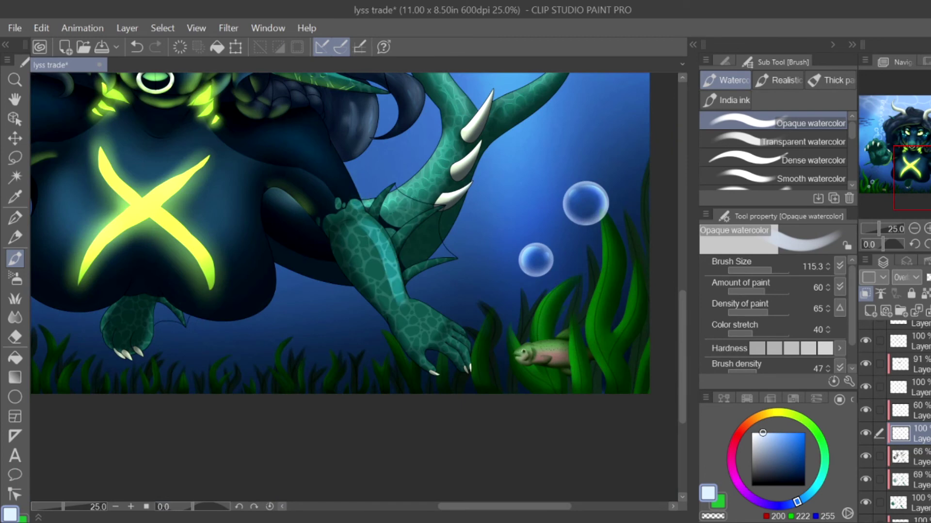
# Step: Add light blue highlights to the lowered hand, its fingers and the small foot's edge with Opaque watercolor at 89.6 and 58.9
pyautogui.hotkey('ctrl', '+')
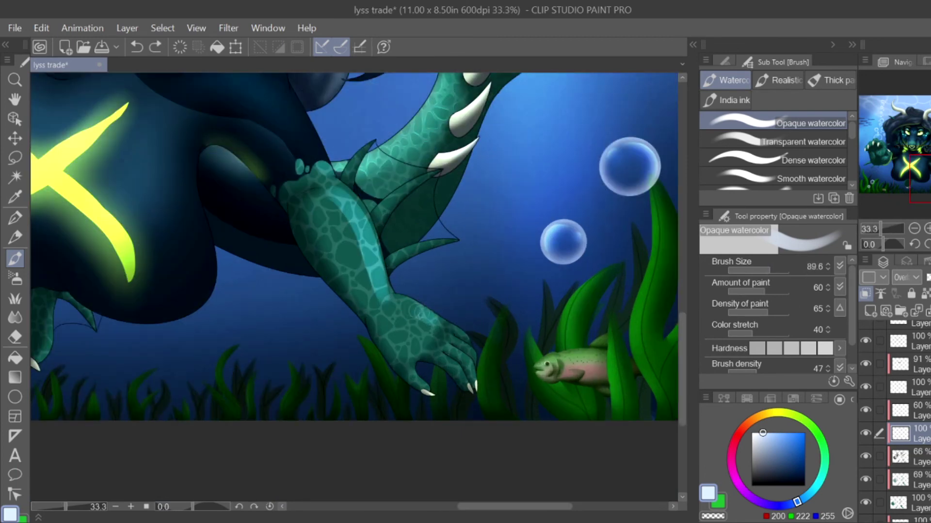
pyautogui.moveTo(409, 313); pyautogui.dragTo(419, 380)
pyautogui.hotkey('ctrl', '+')
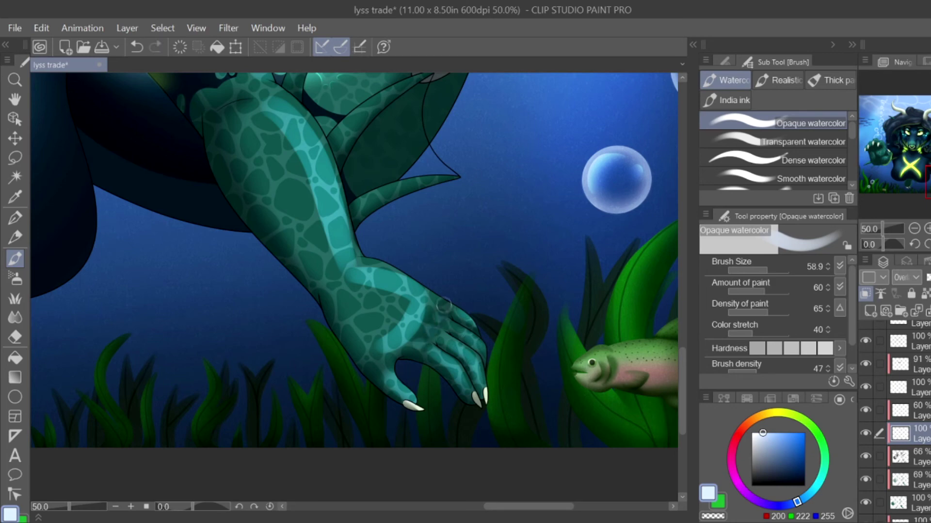
pyautogui.moveTo(443, 306); pyautogui.dragTo(369, 230)
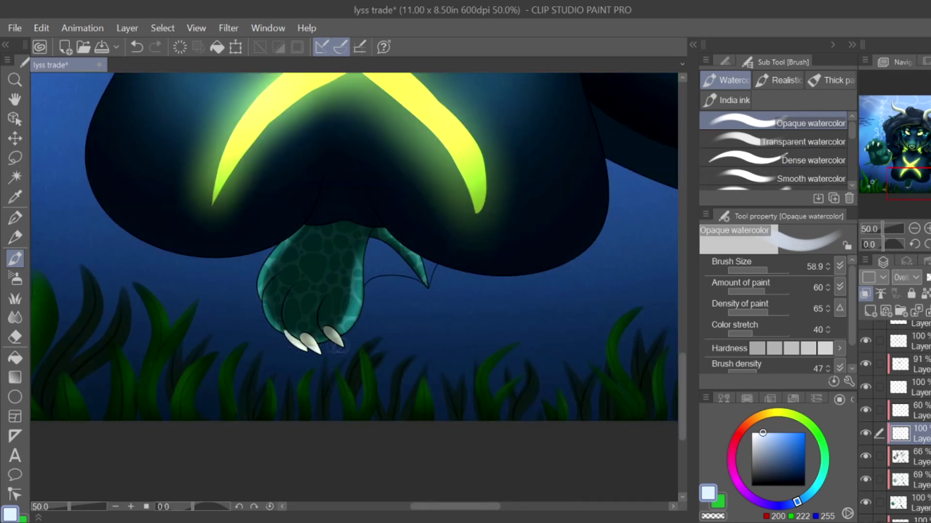
# Step: Blend the highlights on the lowered forearm and hand with Blur at 136.3
pyautogui.press('j')
pyautogui.hotkey('ctrl', '-')
pyautogui.hotkey('ctrl', '-')
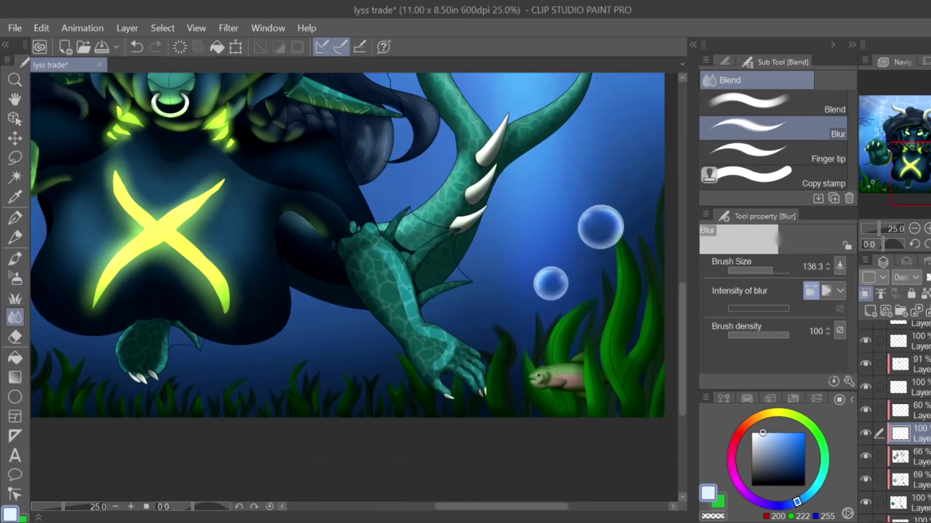
pyautogui.moveTo(387, 249)
pyautogui.mouseDown()
pyautogui.moveTo(402, 315)
pyautogui.moveTo(461, 381)
pyautogui.mouseUp()
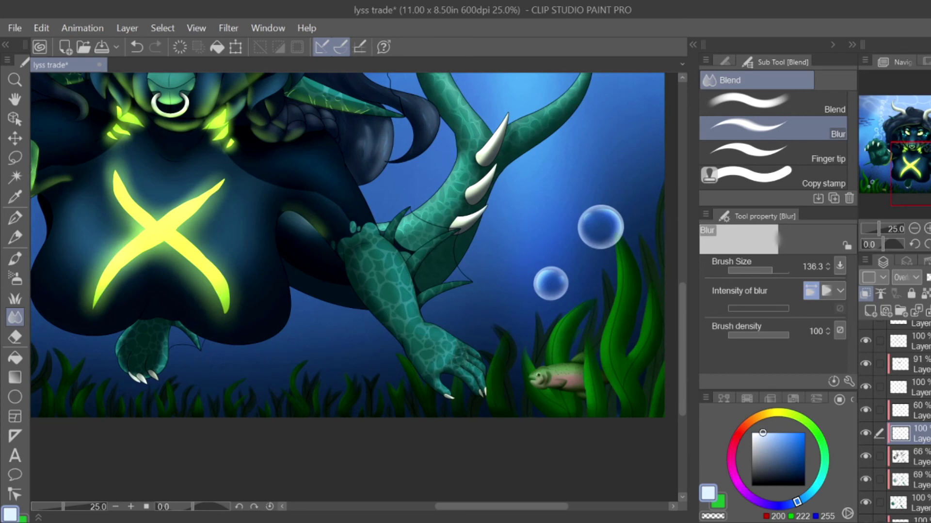
pyautogui.hotkey('ctrl', '+')
pyautogui.hotkey('ctrl', '+')
pyautogui.press('p')
pyautogui.press('j')
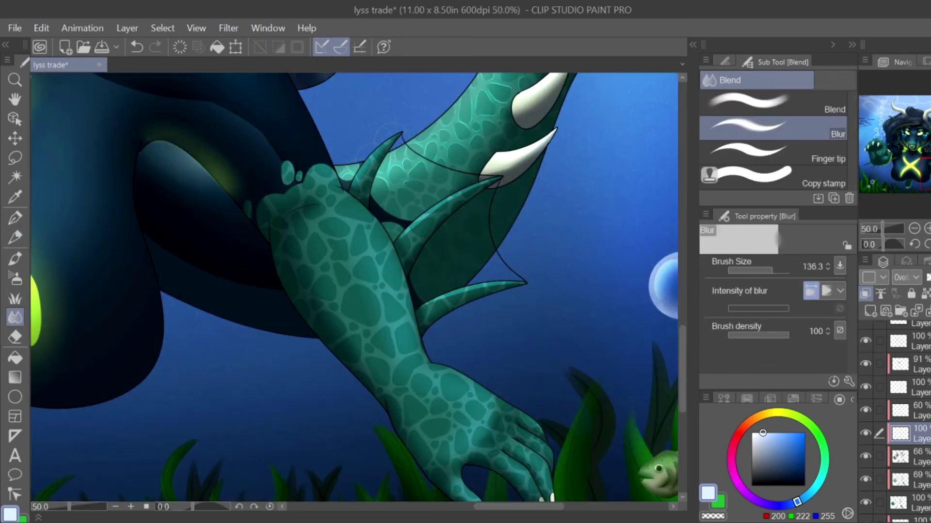
pyautogui.hotkey('ctrl', '-')
pyautogui.hotkey('ctrl', '-')
pyautogui.hotkey('ctrl', '-')
pyautogui.hotkey('ctrl', '-')
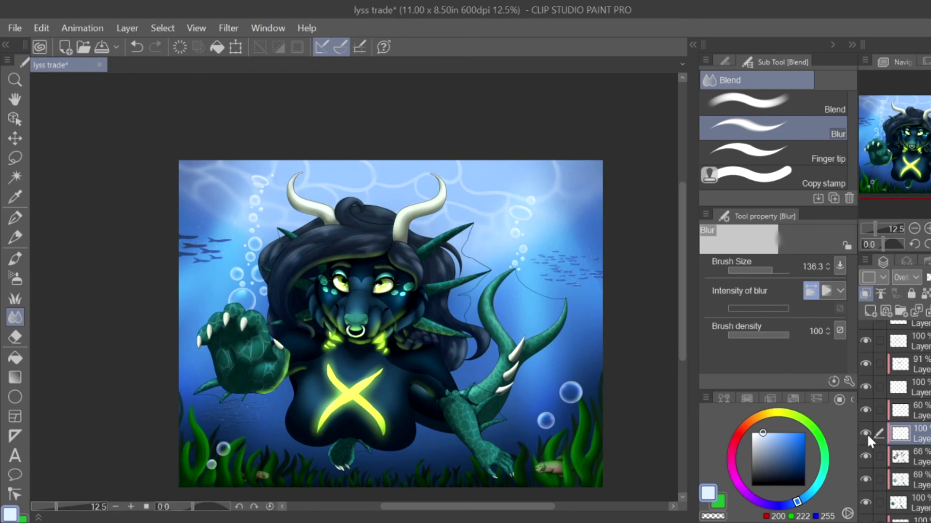
# Step: Select the 66% Multiply layer and shade the face with Darker pencil at 45.8, blending with Blur at 136.3
pyautogui.click(865, 503)
pyautogui.click(865, 503)
pyautogui.click(899, 502)
pyautogui.click(899, 456)
pyautogui.hotkey('ctrl', '+')
pyautogui.hotkey('ctrl', '+')
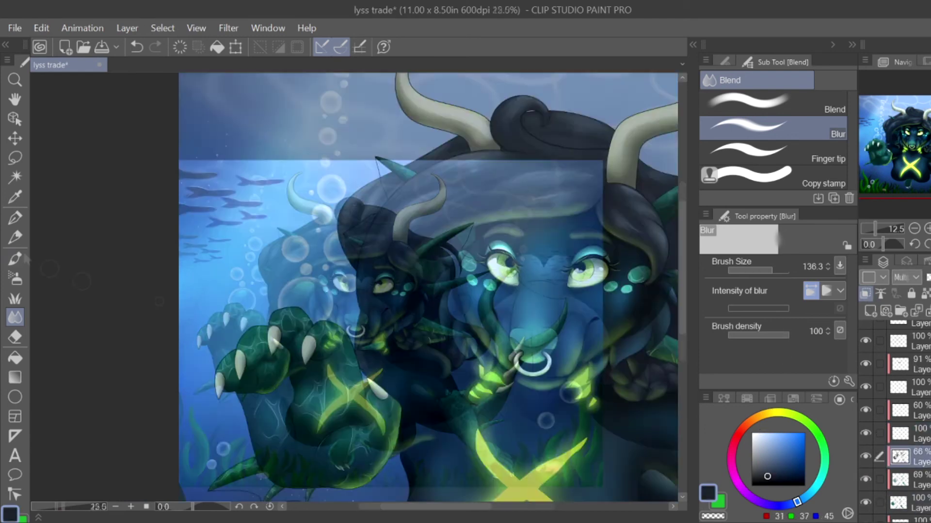
pyautogui.press('p')
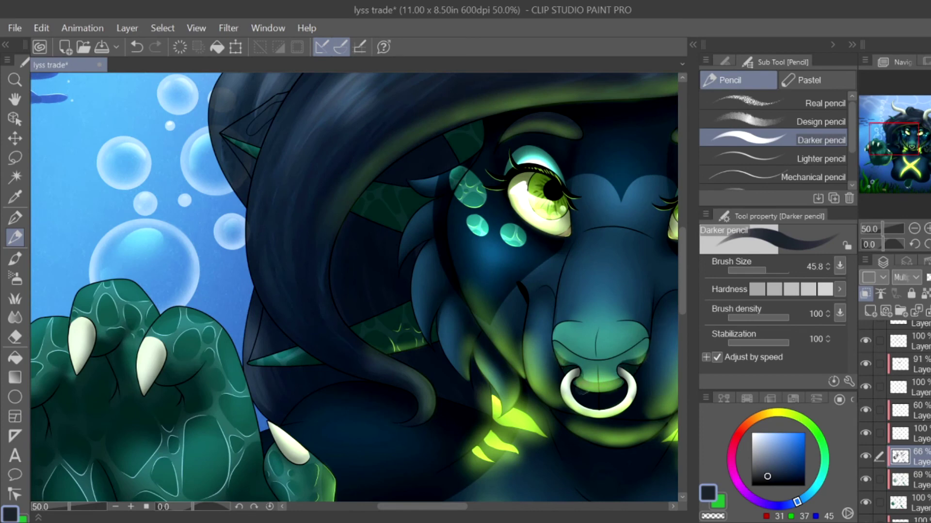
pyautogui.press('j')
pyautogui.hscroll(5, 354, 286)
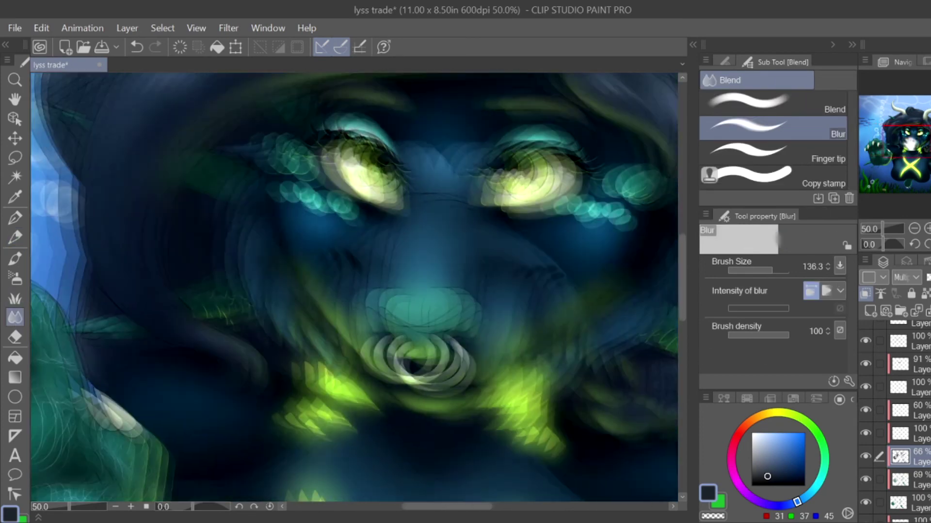
# Step: Select the 100% Overlay layer and add light blue highlights around the nose with Darker pencil at 45.8 and Blur
pyautogui.press('p')
pyautogui.hotkey('alt', ']')
pyautogui.keyDown('alt'); pyautogui.click(340, 322); pyautogui.keyUp('alt')
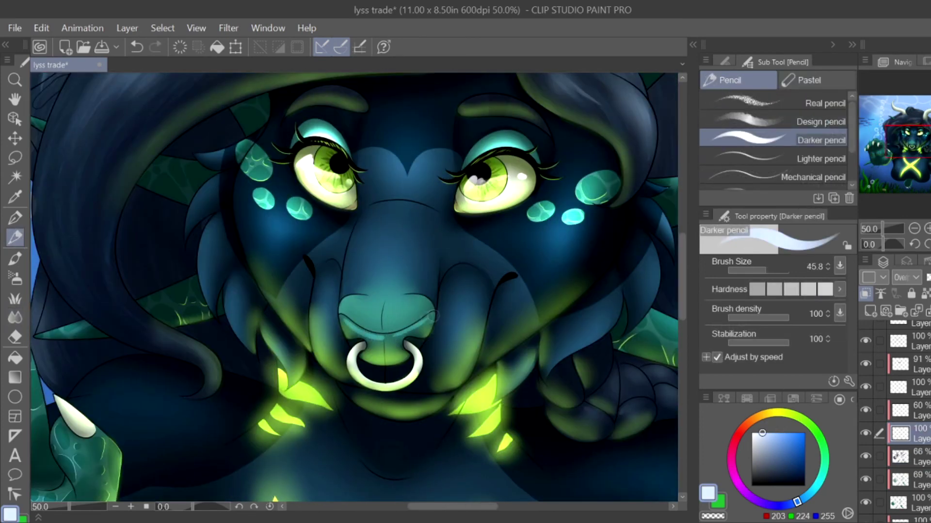
pyautogui.press('j')
pyautogui.hotkey('ctrl', '-')
pyautogui.hotkey('ctrl', '-')
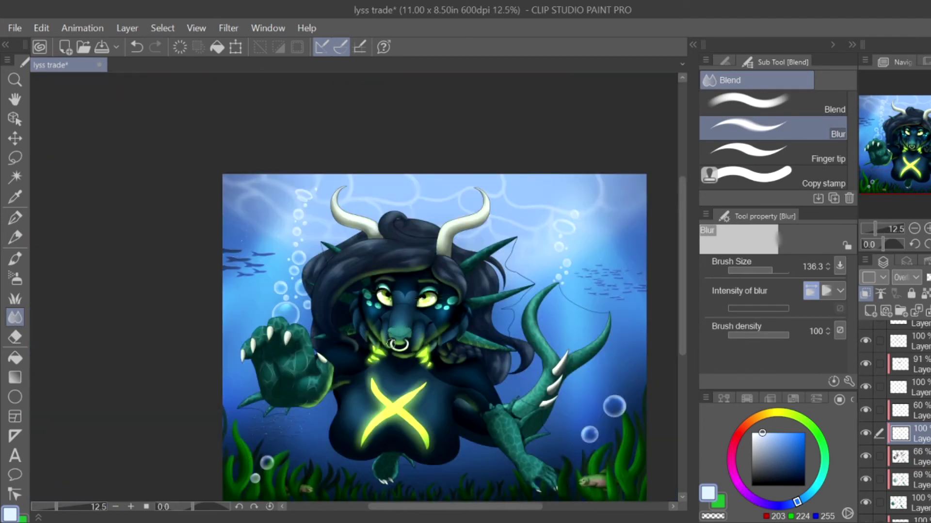
# Step: Select the 60% Add layer and outline the small upper head fin's scales in light blue with G-pen at 5.6
pyautogui.hotkey('alt', ']')
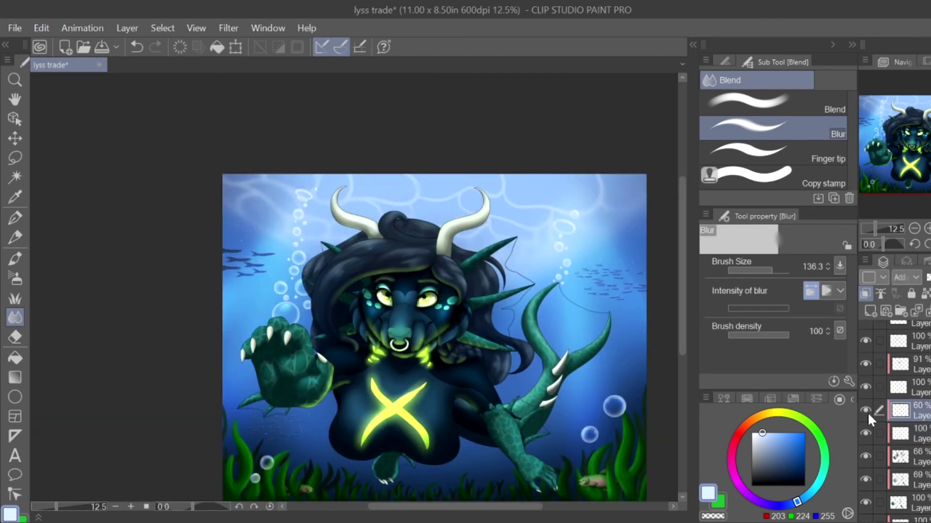
pyautogui.press('p')
pyautogui.scroll(8, 526, 257)
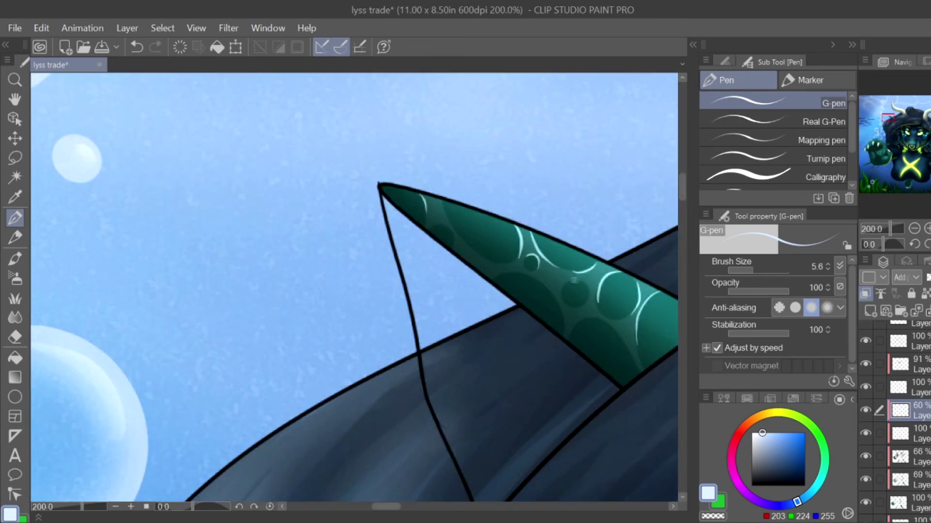
pyautogui.scroll(4, 573, 280)
pyautogui.moveTo(453, 301); pyautogui.dragTo(484, 348)
pyautogui.moveTo(286, 236)
pyautogui.mouseDown()
pyautogui.moveTo(509, 242)
pyautogui.moveTo(339, 184)
pyautogui.moveTo(422, 202)
pyautogui.mouseUp()
pyautogui.moveTo(467, 172); pyautogui.dragTo(518, 139)
pyautogui.moveTo(257, 198); pyautogui.dragTo(266, 248)
pyautogui.moveTo(329, 177); pyautogui.dragTo(353, 208)
pyautogui.scroll(-5, 314, 197)
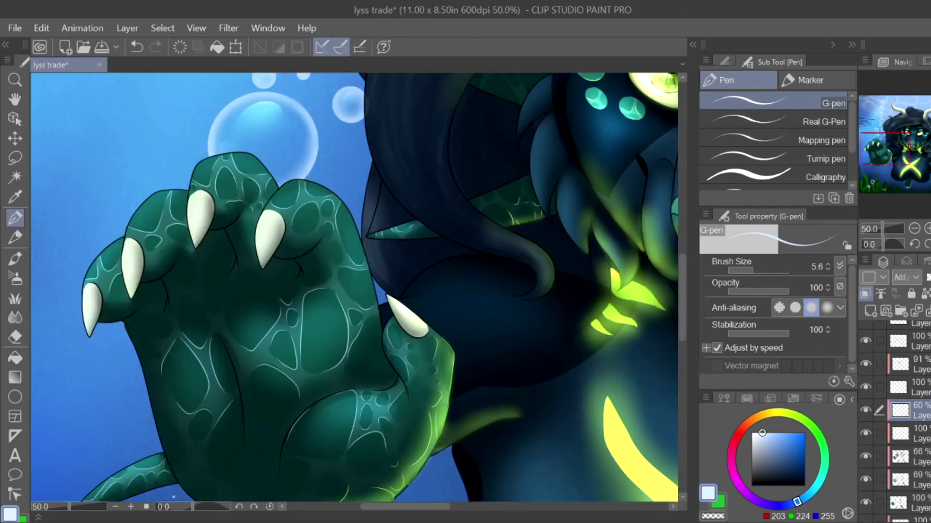
pyautogui.hotkey('ctrl', 'z')
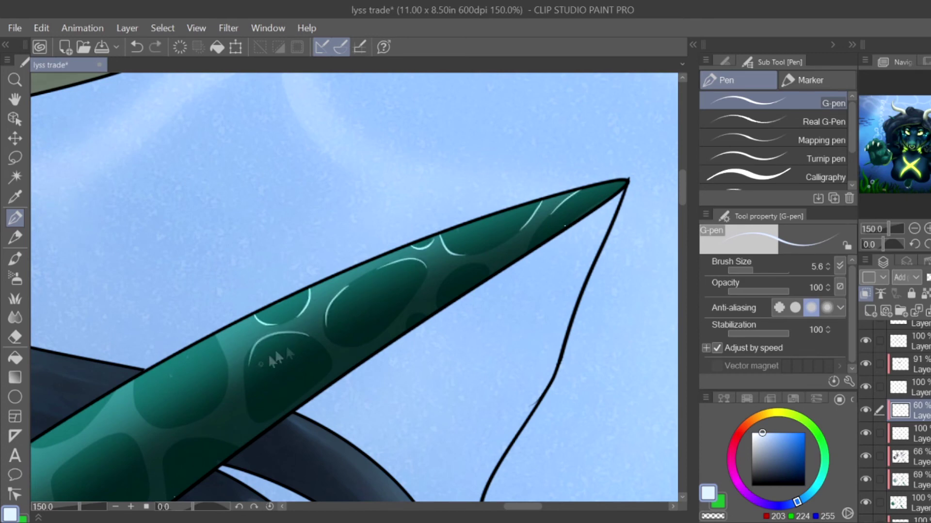
# Step: Draw light blue scale outlines along the upper and middle fins on the opposite side of the head
pyautogui.moveTo(272, 356); pyautogui.dragTo(398, 289)
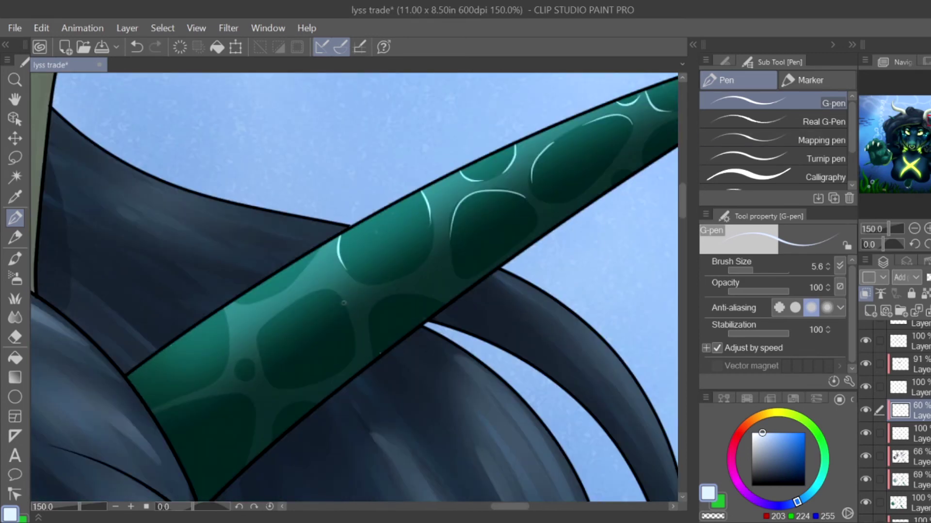
pyautogui.moveTo(606, 291)
pyautogui.mouseDown()
pyautogui.moveTo(436, 272)
pyautogui.moveTo(518, 268)
pyautogui.mouseUp()
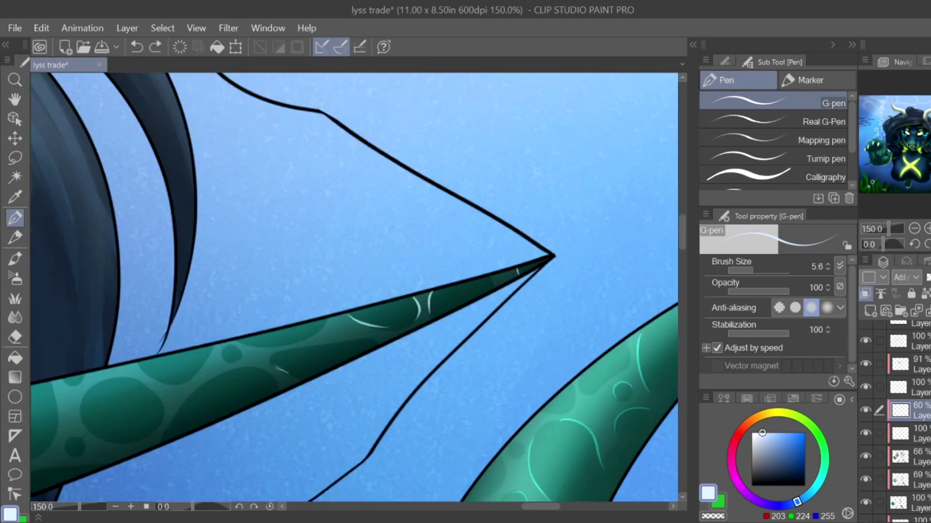
pyautogui.moveTo(312, 349); pyautogui.dragTo(286, 372)
pyautogui.moveTo(328, 318); pyautogui.dragTo(299, 345)
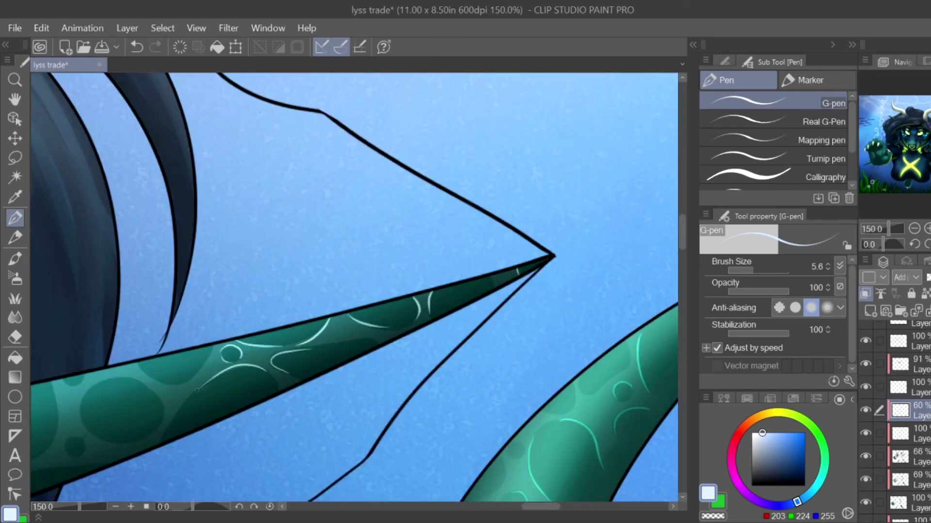
pyautogui.moveTo(267, 374)
pyautogui.mouseDown()
pyautogui.moveTo(364, 343)
pyautogui.moveTo(485, 277)
pyautogui.mouseUp()
pyautogui.moveTo(463, 351)
pyautogui.mouseDown()
pyautogui.moveTo(453, 327)
pyautogui.moveTo(533, 322)
pyautogui.mouseUp()
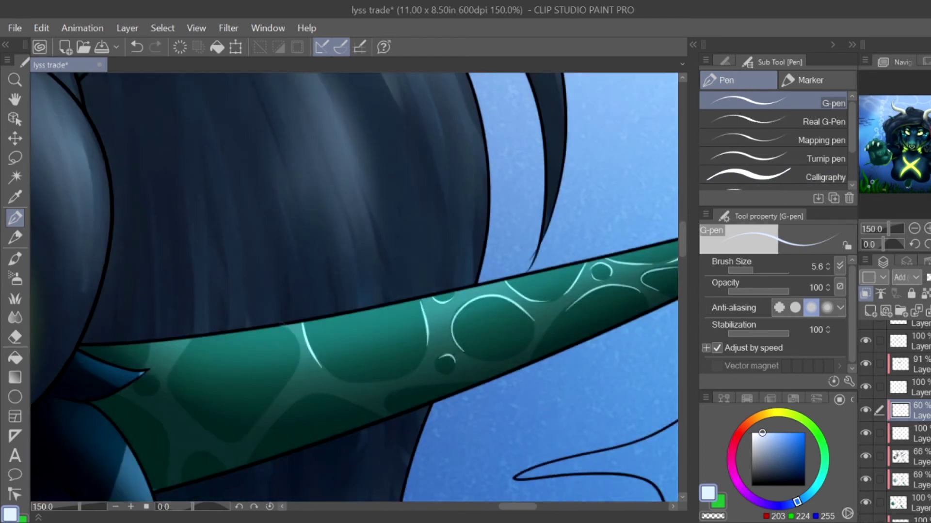
# Step: Add light blue scale outlines to the upper part of the yellow-lit lower head fin
pyautogui.hotkey('ctrl', '0')
pyautogui.scroll(5, 340, 315)
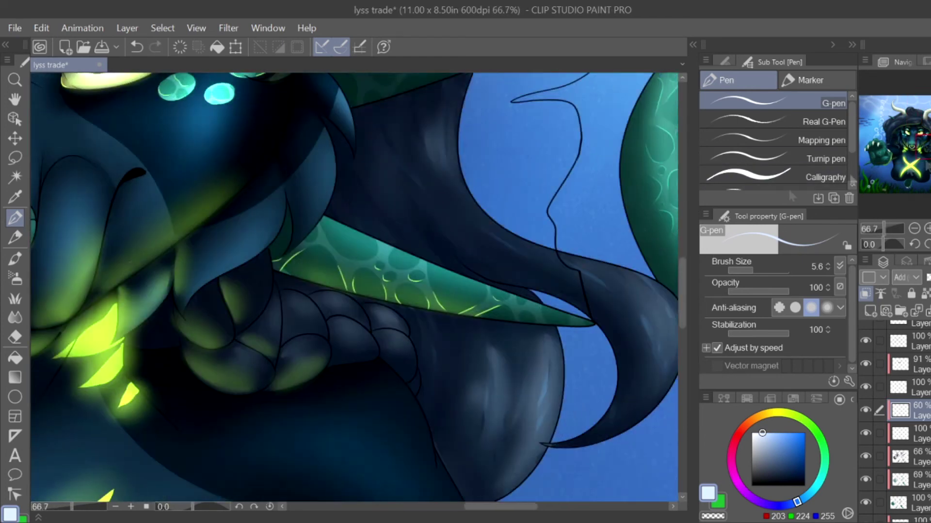
pyautogui.moveTo(117, 208); pyautogui.dragTo(125, 276)
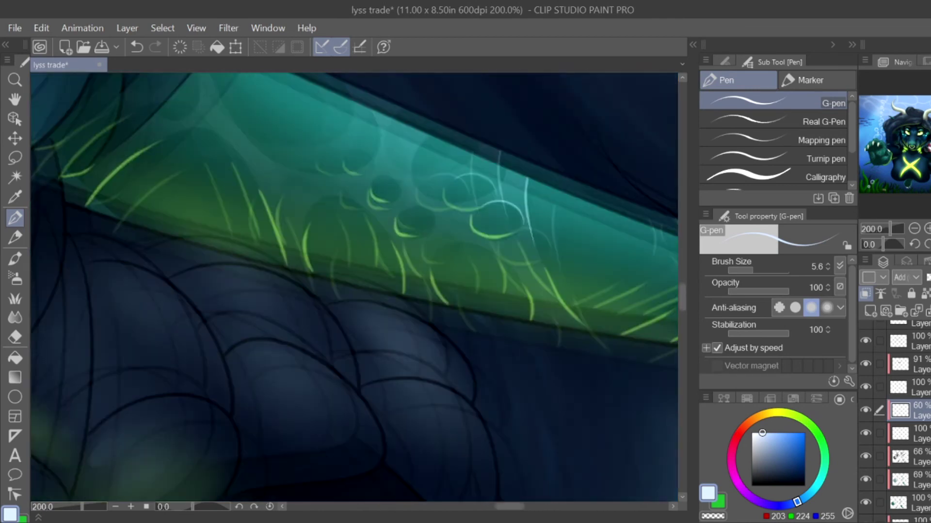
pyautogui.moveTo(233, 224)
pyautogui.mouseDown()
pyautogui.moveTo(271, 296)
pyautogui.moveTo(303, 323)
pyautogui.mouseUp()
pyautogui.moveTo(393, 273); pyautogui.dragTo(402, 325)
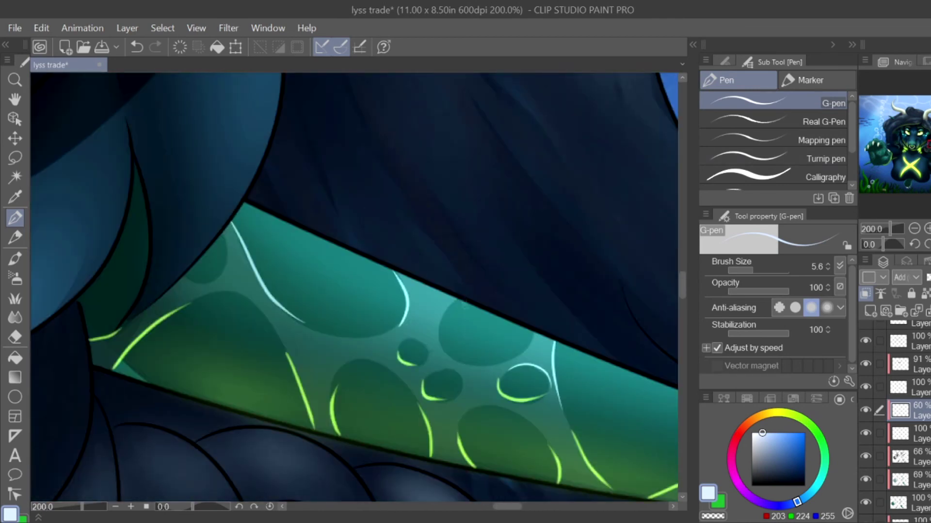
pyautogui.hotkey('ctrl', 'z')
pyautogui.moveTo(463, 301)
pyautogui.mouseDown()
pyautogui.moveTo(439, 371)
pyautogui.moveTo(532, 334)
pyautogui.mouseUp()
pyautogui.scroll(-10, 224, 238)
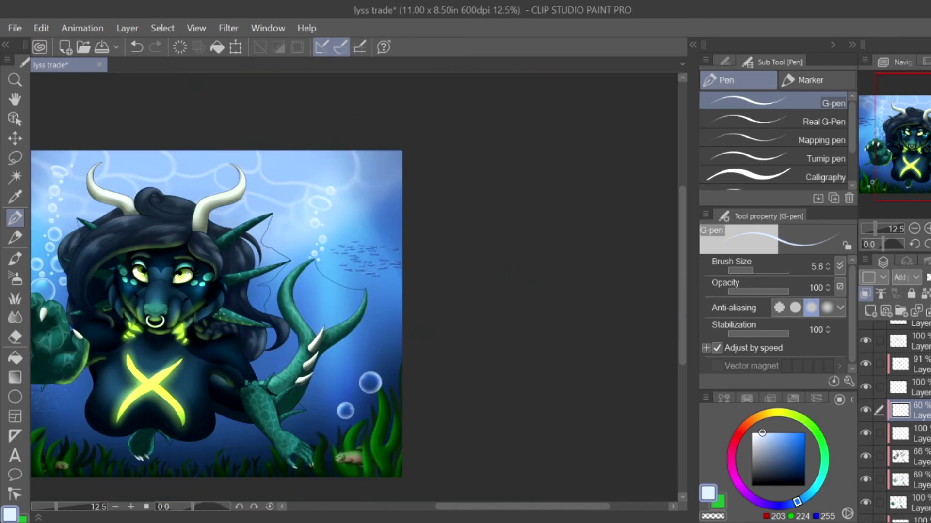
# Step: Outline the small detached scales above the elbow and the scales on the elbow's upper edge in light blue
pyautogui.scroll(12, 441, 259)
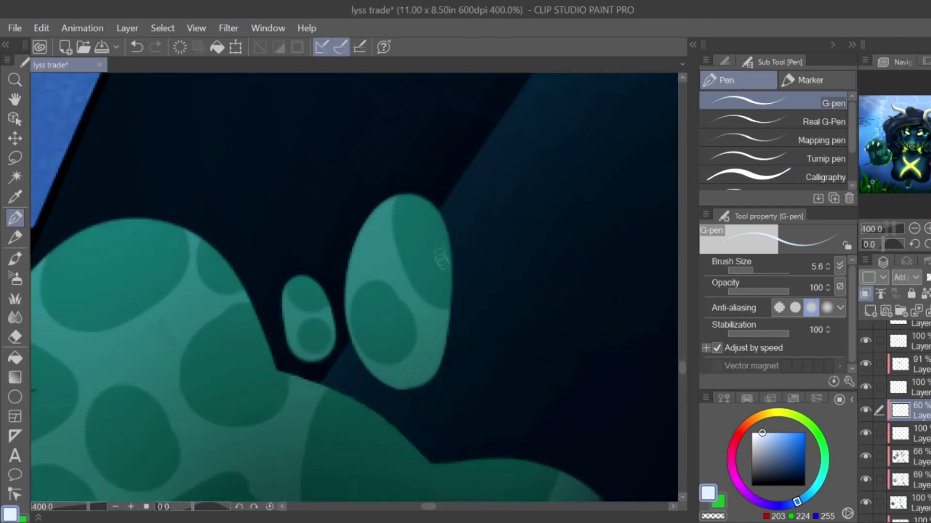
pyautogui.moveTo(444, 235)
pyautogui.mouseDown()
pyautogui.moveTo(393, 277)
pyautogui.moveTo(405, 324)
pyautogui.mouseUp()
pyautogui.moveTo(291, 302); pyautogui.dragTo(322, 276)
pyautogui.scroll(-6, 329, 320)
pyautogui.moveTo(298, 337)
pyautogui.mouseDown()
pyautogui.moveTo(330, 320)
pyautogui.moveTo(509, 301)
pyautogui.mouseUp()
pyautogui.scroll(3, 362, 314)
pyautogui.scroll(-2, 361, 314)
pyautogui.scroll(2, 485, 315)
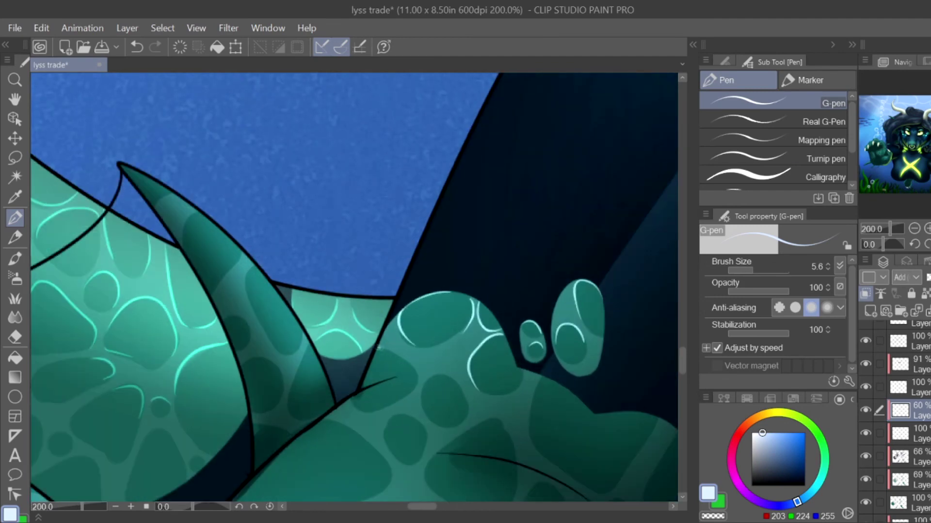
# Step: Outline the scales on the lowered arm's upper spike and the neighbouring elbow with light blue G-pen strokes
pyautogui.moveTo(242, 253); pyautogui.dragTo(225, 275)
pyautogui.moveTo(248, 264); pyautogui.dragTo(257, 307)
pyautogui.moveTo(269, 339); pyautogui.dragTo(299, 345)
pyautogui.moveTo(304, 340); pyautogui.dragTo(291, 406)
pyautogui.moveTo(374, 258); pyautogui.dragTo(454, 125)
pyautogui.moveTo(320, 360); pyautogui.dragTo(445, 365)
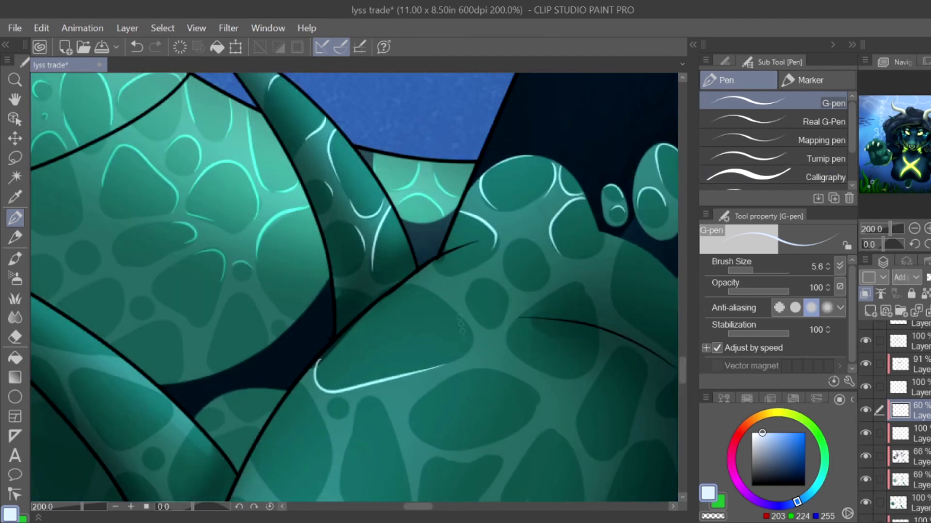
# Step: Draw light blue scale outlines on the lowered arm's middle spike and the upper forearm beside it
pyautogui.moveTo(406, 283)
pyautogui.mouseDown()
pyautogui.moveTo(473, 306)
pyautogui.moveTo(544, 254)
pyautogui.moveTo(150, 205)
pyautogui.mouseUp()
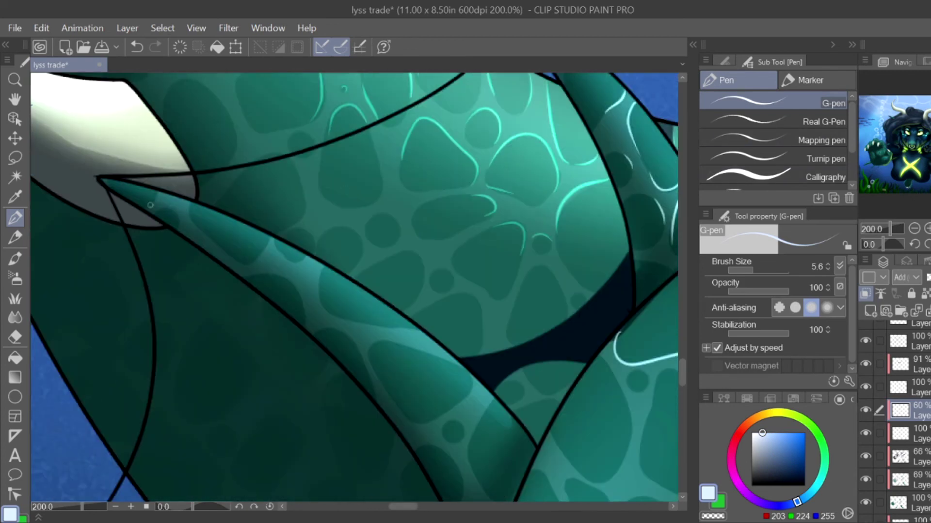
pyautogui.moveTo(374, 326)
pyautogui.mouseDown()
pyautogui.moveTo(431, 353)
pyautogui.moveTo(494, 425)
pyautogui.mouseUp()
pyautogui.moveTo(630, 358); pyautogui.dragTo(601, 441)
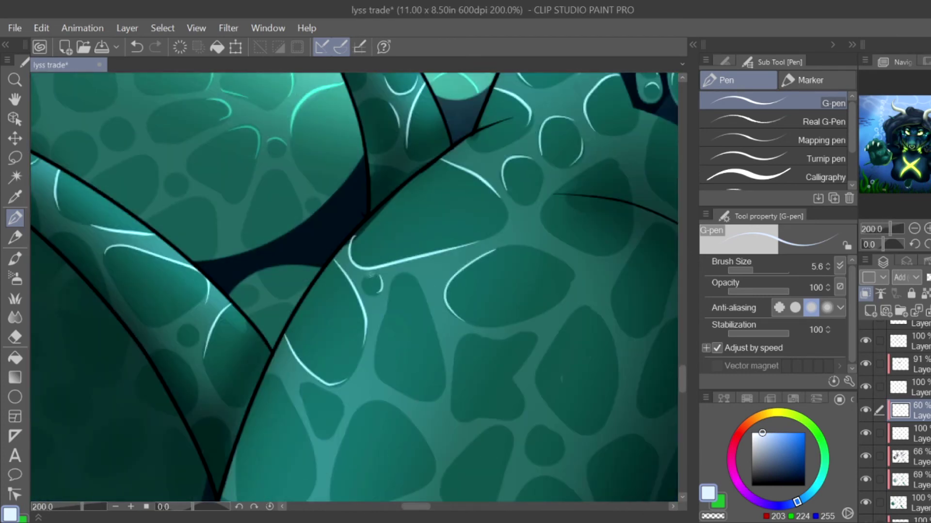
pyautogui.moveTo(373, 279); pyautogui.dragTo(387, 390)
pyautogui.moveTo(421, 288); pyautogui.dragTo(446, 402)
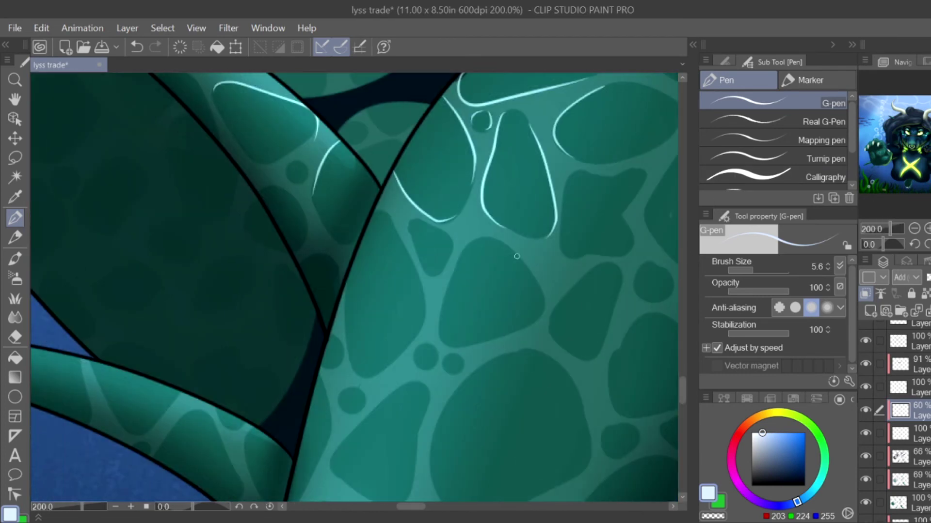
# Step: Continue the light blue scale outlines down the middle of the lowered forearm
pyautogui.moveTo(519, 255)
pyautogui.mouseDown()
pyautogui.moveTo(442, 343)
pyautogui.moveTo(477, 347)
pyautogui.mouseUp()
pyautogui.moveTo(435, 279)
pyautogui.mouseDown()
pyautogui.moveTo(445, 235)
pyautogui.moveTo(410, 237)
pyautogui.moveTo(426, 316)
pyautogui.mouseUp()
pyautogui.moveTo(345, 281)
pyautogui.mouseDown()
pyautogui.moveTo(344, 324)
pyautogui.moveTo(383, 377)
pyautogui.mouseUp()
pyautogui.moveTo(426, 346)
pyautogui.mouseDown()
pyautogui.moveTo(337, 477)
pyautogui.moveTo(381, 489)
pyautogui.mouseUp()
pyautogui.moveTo(426, 387)
pyautogui.mouseDown()
pyautogui.moveTo(408, 497)
pyautogui.moveTo(484, 367)
pyautogui.mouseUp()
pyautogui.moveTo(609, 244); pyautogui.dragTo(827, 217)
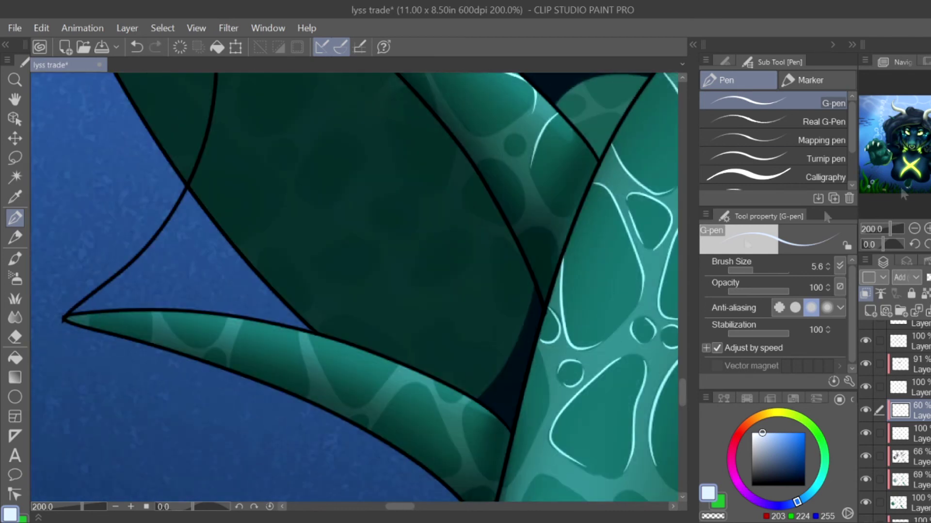
# Step: Outline the scales on the lowered arm's lowest spike and the forearm near the wrist in light blue
pyautogui.moveTo(468, 401); pyautogui.dragTo(465, 456)
pyautogui.moveTo(445, 427); pyautogui.dragTo(390, 380)
pyautogui.moveTo(310, 334); pyautogui.dragTo(325, 380)
pyautogui.moveTo(368, 402); pyautogui.dragTo(389, 374)
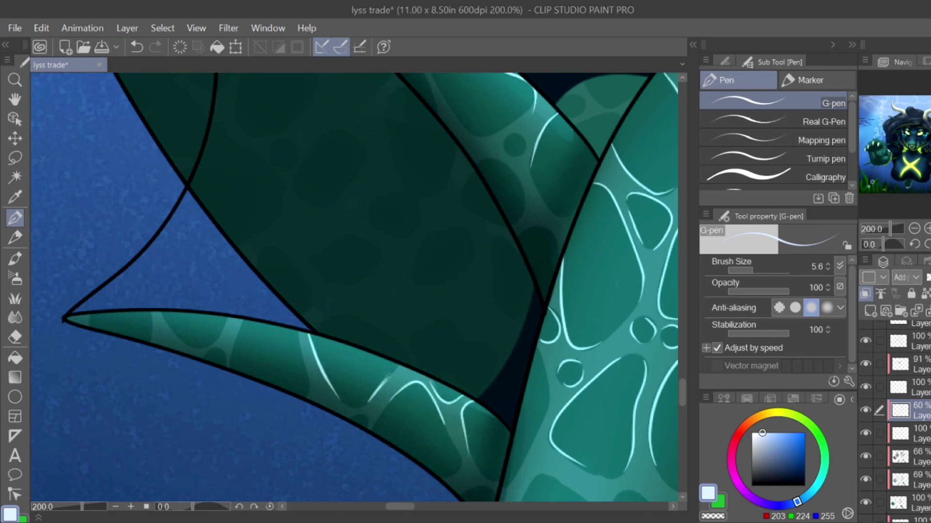
pyautogui.hotkey('ctrl', '-')
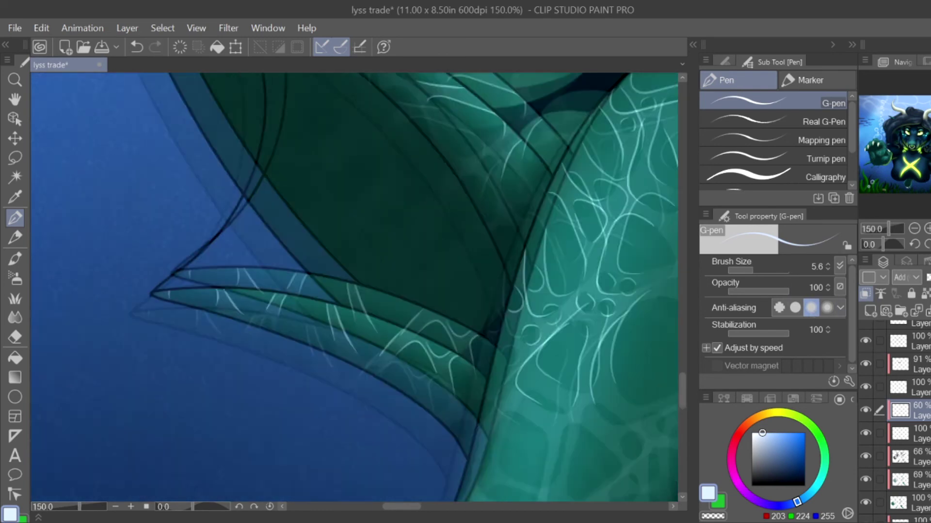
pyautogui.moveTo(460, 331); pyautogui.dragTo(396, 374)
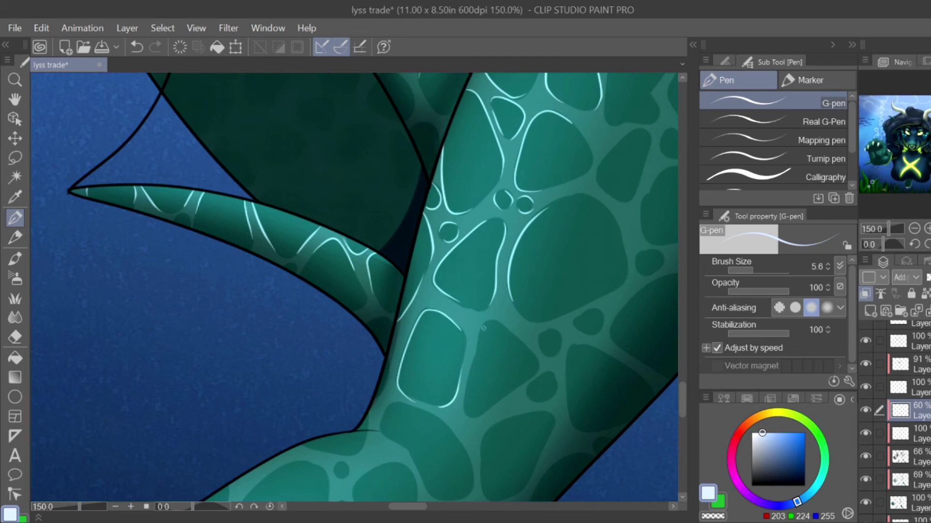
# Step: Outline the scales on the lowered hand's thumb and fingers with light blue G-pen strokes
pyautogui.scroll(-5, 483, 328)
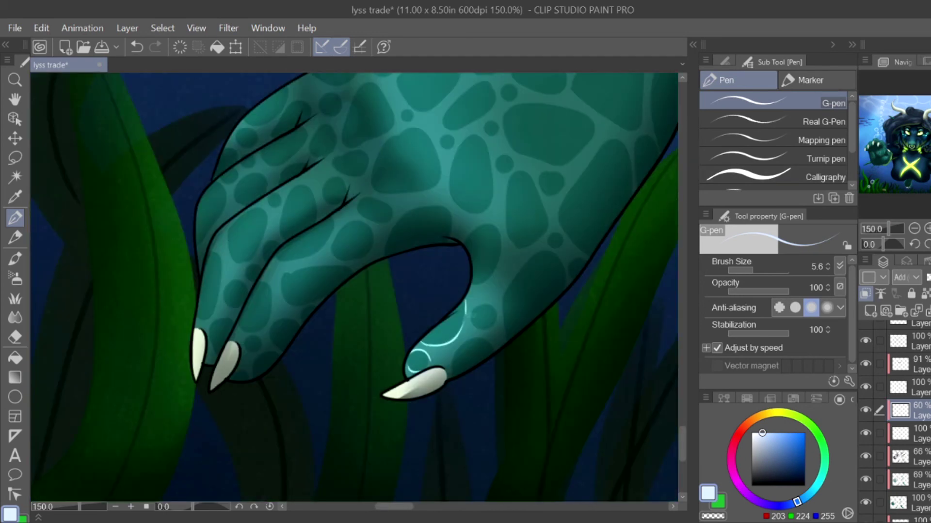
pyautogui.hotkey('ctrl', 'z')
pyautogui.moveTo(467, 209); pyautogui.dragTo(462, 140)
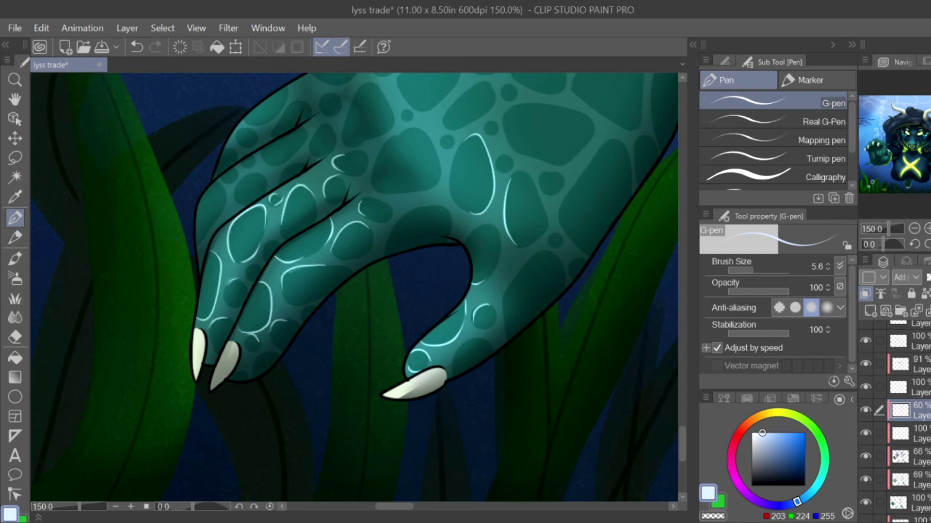
pyautogui.moveTo(196, 248); pyautogui.dragTo(229, 182)
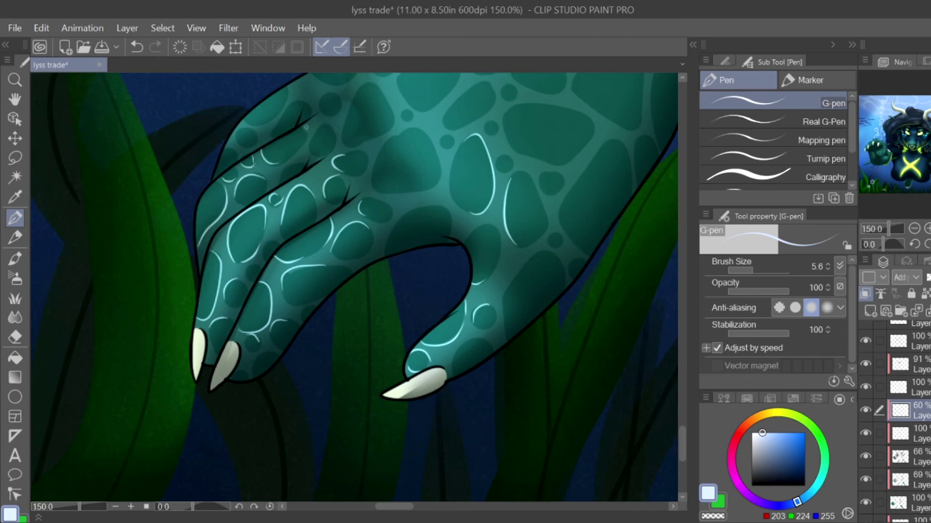
# Step: Add light blue scale outlines across the back of the lowered hand
pyautogui.scroll(-5, 354, 286)
pyautogui.scroll(5, 354, 286)
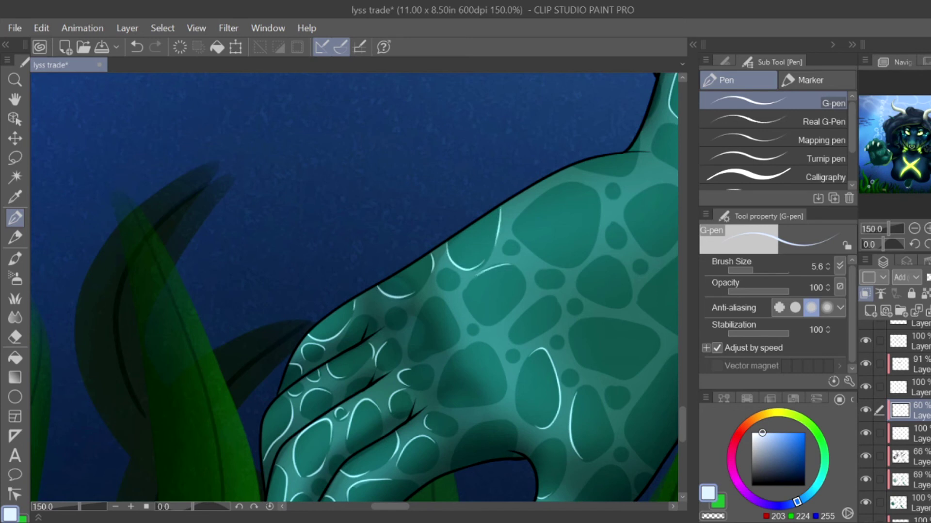
pyautogui.moveTo(555, 187)
pyautogui.mouseDown()
pyautogui.moveTo(513, 236)
pyautogui.moveTo(600, 206)
pyautogui.mouseUp()
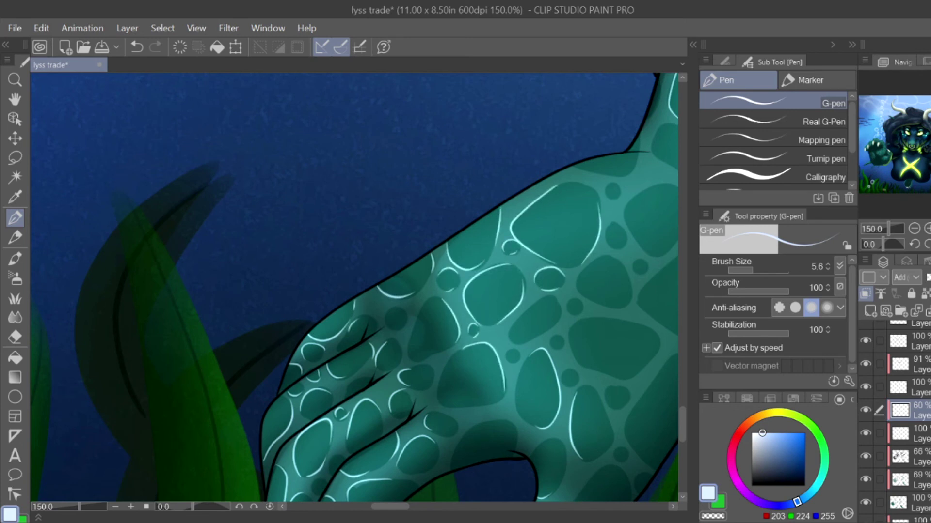
pyautogui.moveTo(543, 303); pyautogui.dragTo(508, 342)
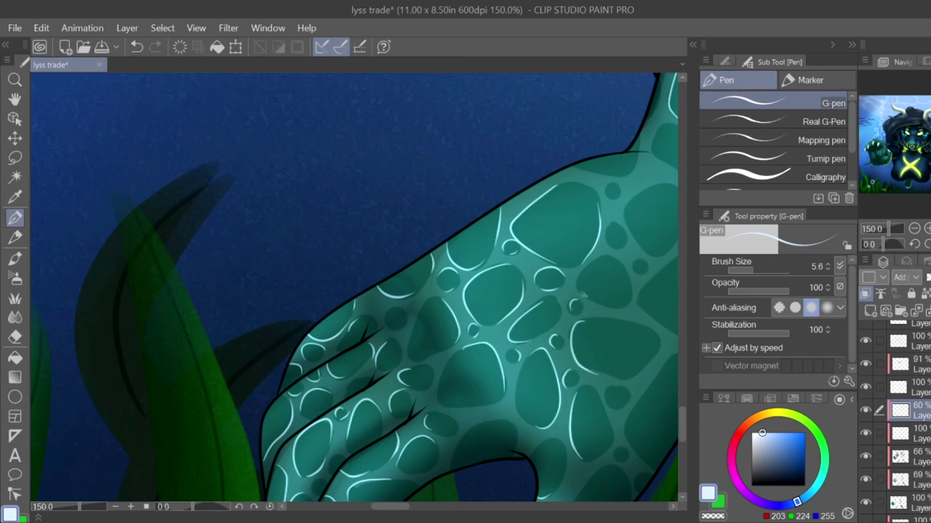
pyautogui.moveTo(533, 242); pyautogui.dragTo(388, 383)
pyautogui.moveTo(558, 301)
pyautogui.mouseDown()
pyautogui.moveTo(493, 279)
pyautogui.moveTo(511, 344)
pyautogui.mouseUp()
# Step: Soften the lighting on the lowered arm and hand with Blur on the 69% Overlay layer, using brush sizes 136.3 and 671.7
pyautogui.hotkey('ctrl', '-')
pyautogui.hotkey('ctrl', '-')
pyautogui.hotkey('ctrl', '-')
pyautogui.hotkey('ctrl', '-')
pyautogui.hotkey('ctrl', '-')
pyautogui.hotkey('ctrl', '-')
pyautogui.hotkey('ctrl', '-')
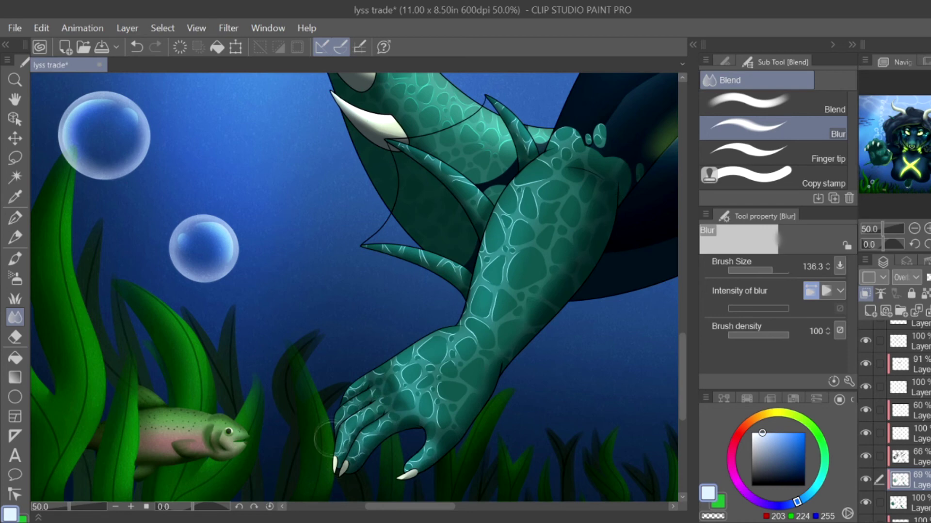
pyautogui.scroll(-2, 475, 393)
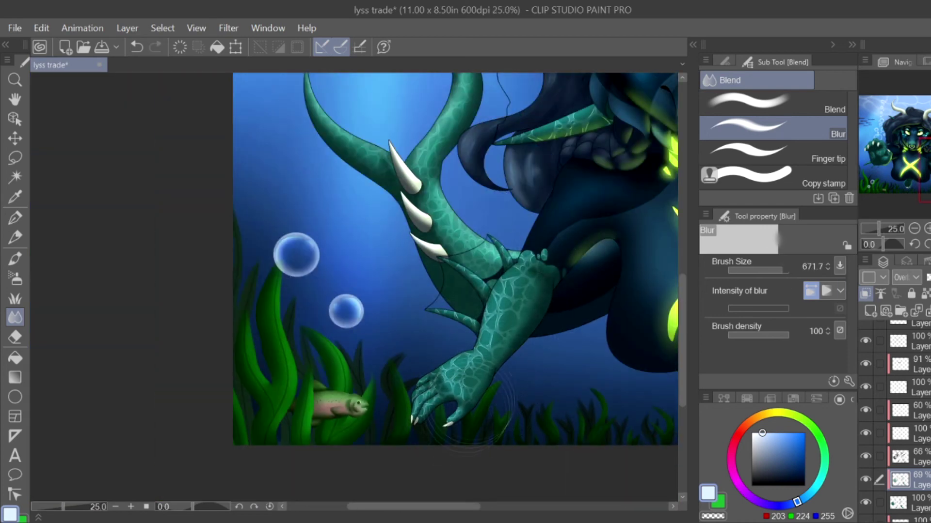
pyautogui.scroll(-5, 479, 402)
pyautogui.scroll(7, 415, 378)
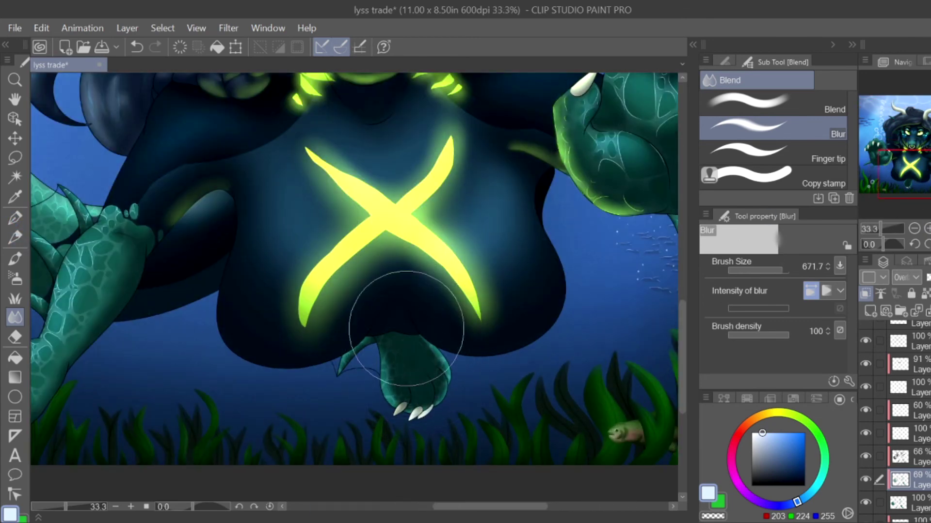
# Step: Outline the scales on the spike beside the hanging foot with light blue G-pen strokes at size 5.6
pyautogui.press('p')
pyautogui.press('p')
pyautogui.scroll(5, 342, 367)
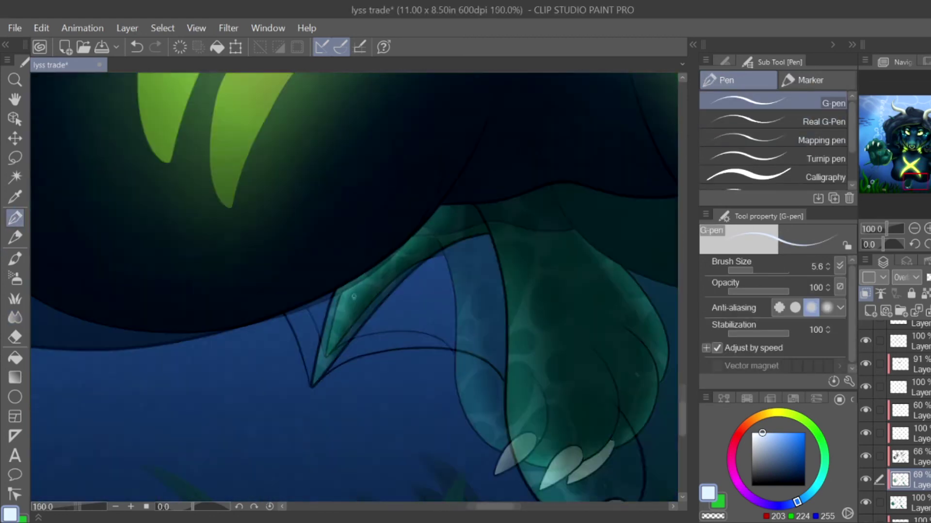
pyautogui.moveTo(349, 290); pyautogui.dragTo(348, 323)
pyautogui.moveTo(333, 293); pyautogui.dragTo(328, 308)
pyautogui.moveTo(322, 324); pyautogui.dragTo(332, 328)
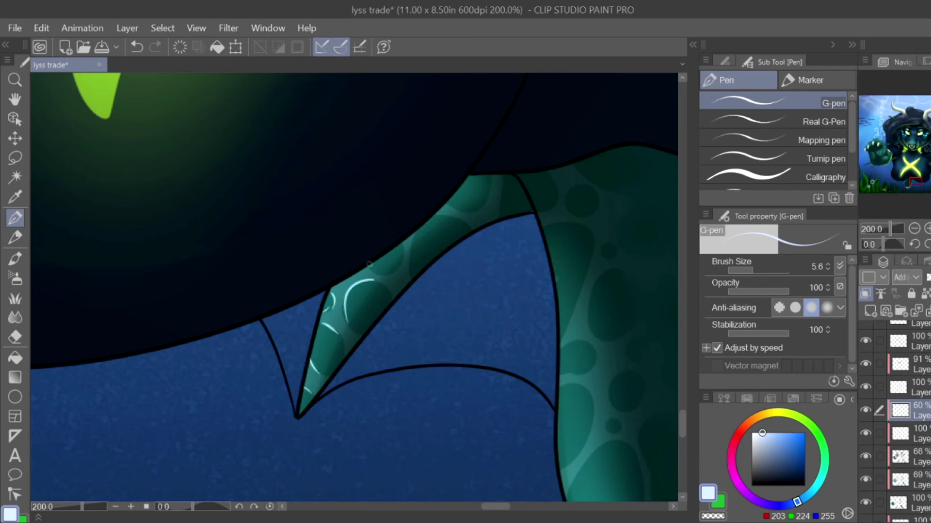
# Step: Outline the scales along the hanging foot's spike-side edge and around its claws in light blue
pyautogui.moveTo(586, 276)
pyautogui.mouseDown()
pyautogui.moveTo(562, 342)
pyautogui.moveTo(583, 367)
pyautogui.mouseUp()
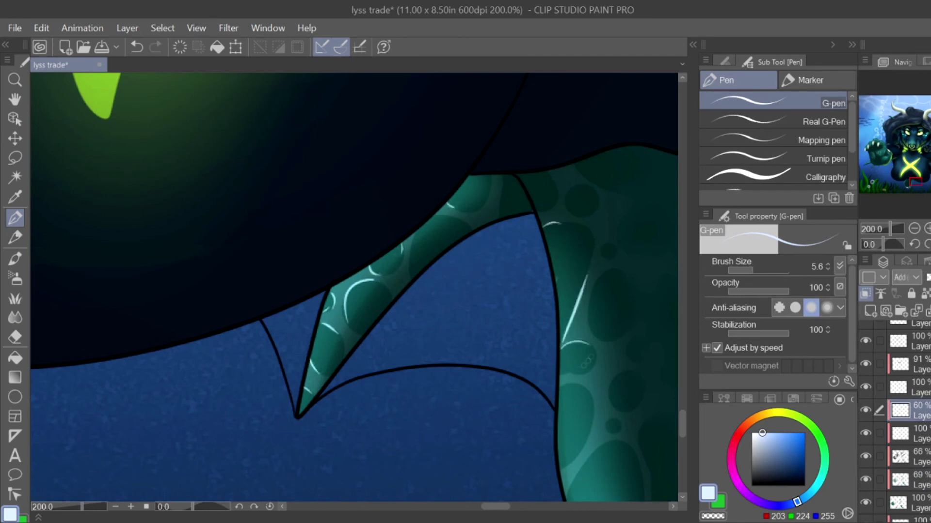
pyautogui.moveTo(918, 182); pyautogui.dragTo(923, 185)
pyautogui.moveTo(328, 112); pyautogui.dragTo(334, 178)
pyautogui.moveTo(289, 221); pyautogui.dragTo(300, 221)
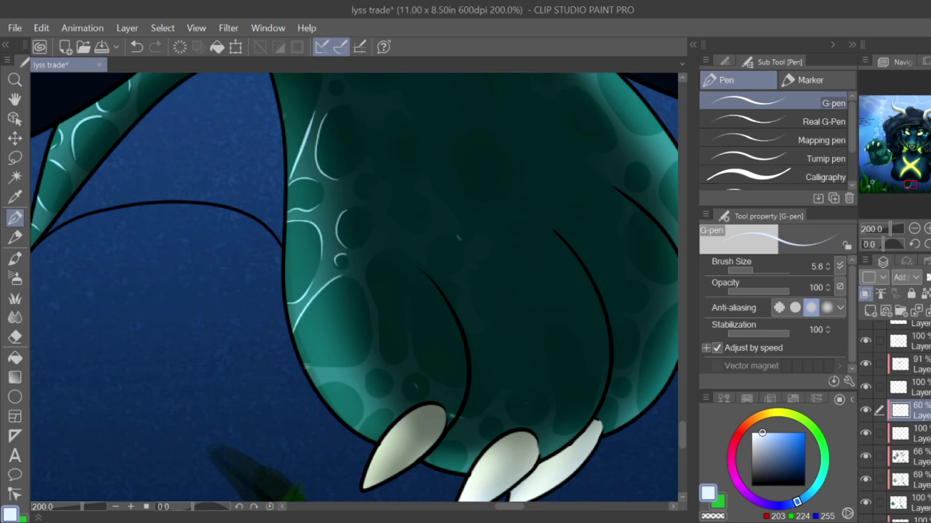
pyautogui.moveTo(305, 368); pyautogui.dragTo(365, 357)
pyautogui.moveTo(319, 386); pyautogui.dragTo(339, 381)
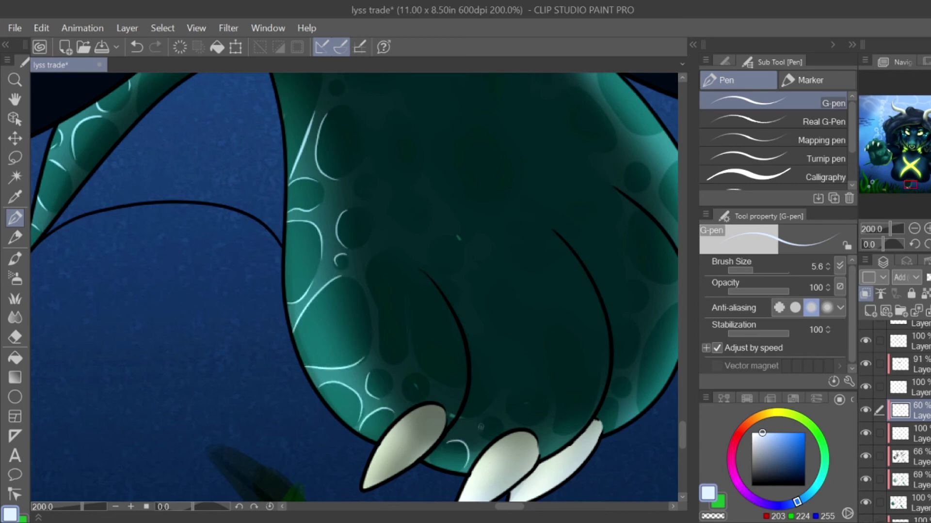
# Step: Add light blue scale outlines along the hanging foot's opposite edge and up toward the body
pyautogui.moveTo(615, 394); pyautogui.dragTo(503, 370)
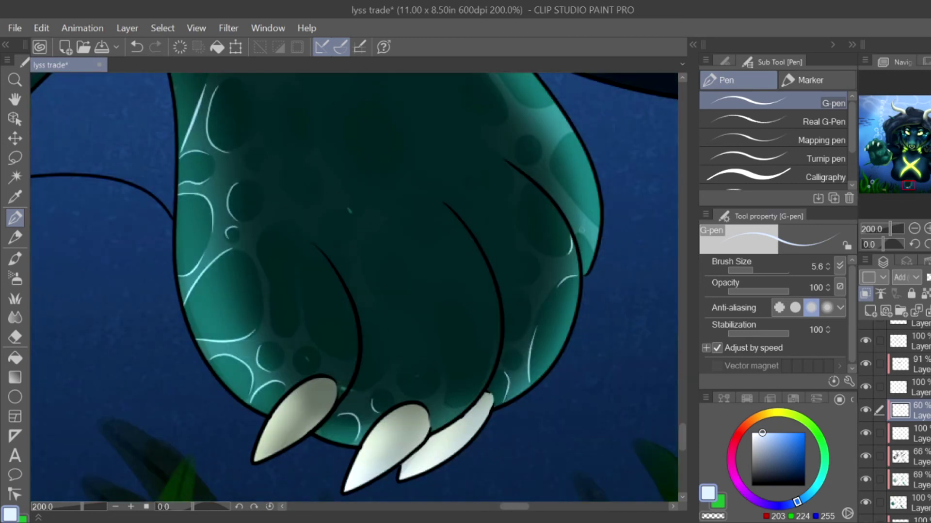
pyautogui.scroll(5, 354, 291)
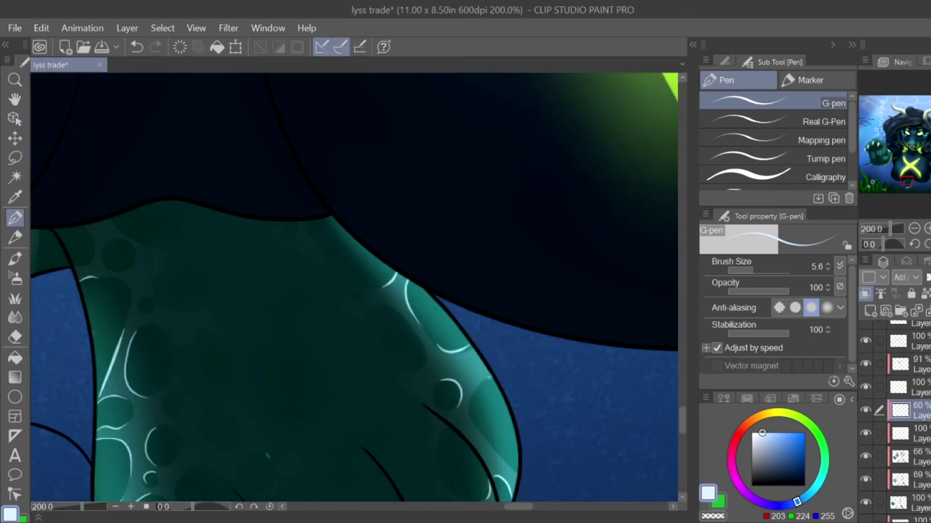
pyautogui.scroll(-8, 911, 158)
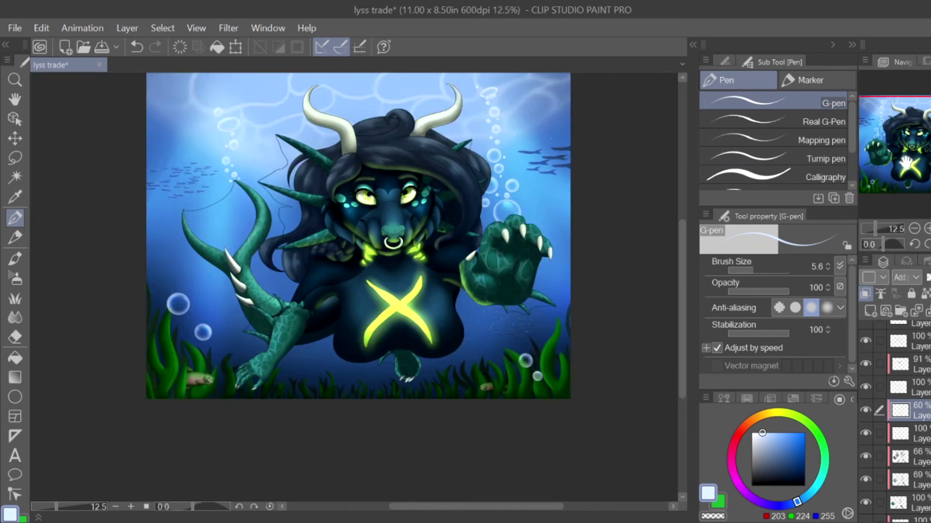
# Step: Blend the lighting around the face scales and head fins on the 69% Overlay layer with Blur at size 125.4
pyautogui.press('j')
pyautogui.scroll(4, 318, 242)
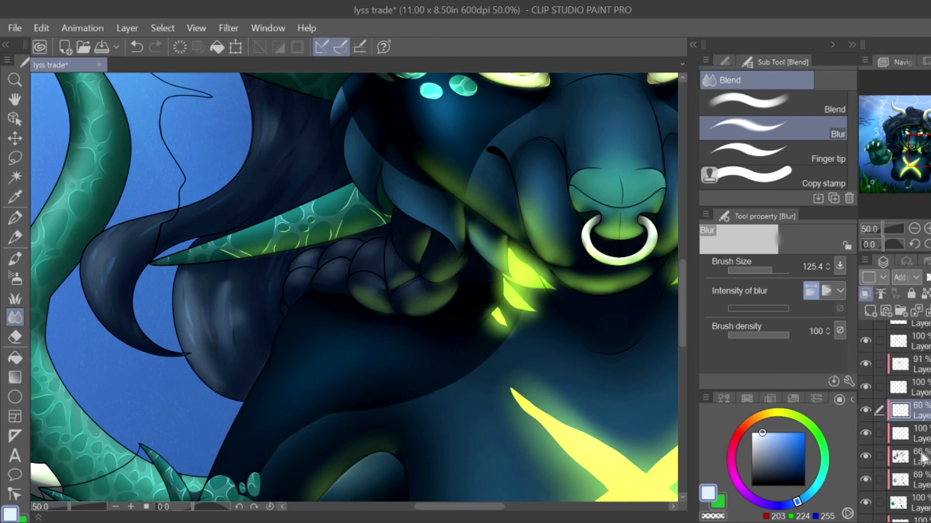
pyautogui.click(911, 480)
pyautogui.scroll(4, 358, 286)
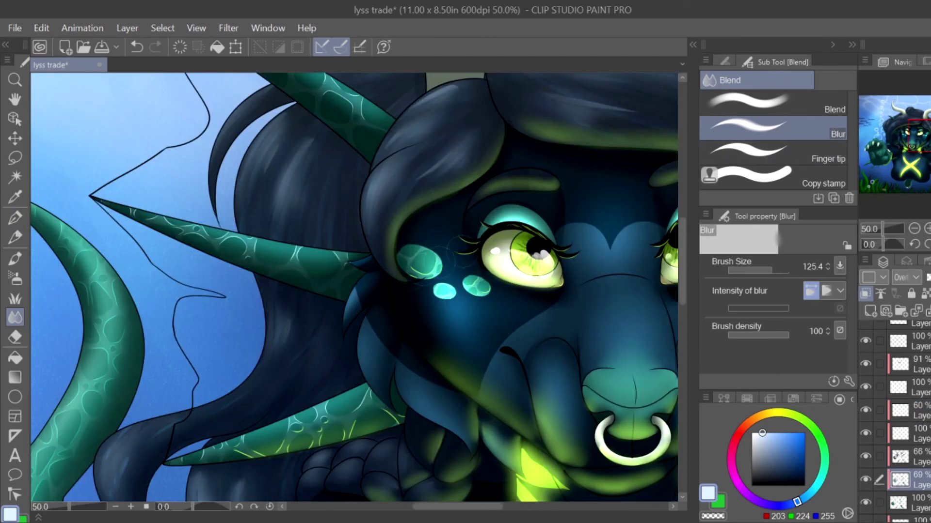
pyautogui.scroll(3, 577, 203)
pyautogui.hscroll(8, 340, 342)
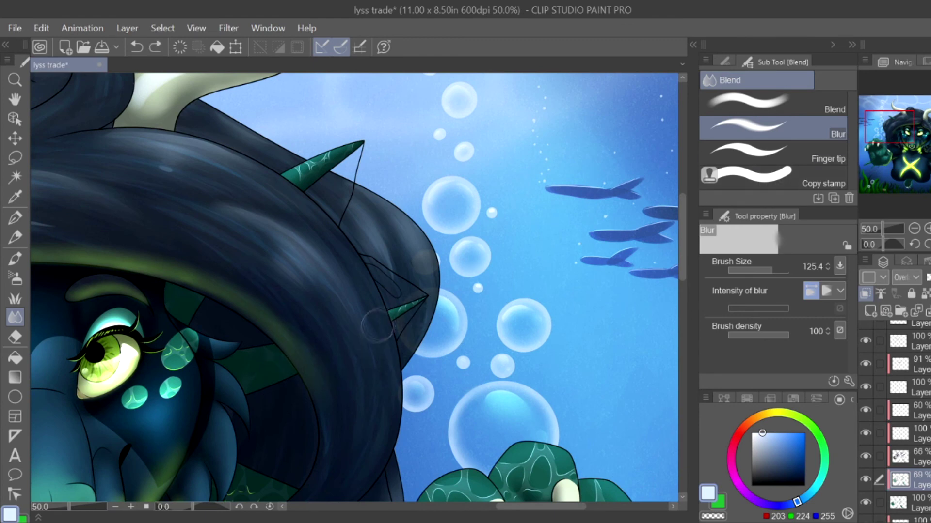
pyautogui.scroll(-4, 340, 316)
pyautogui.scroll(-2, 291, 313)
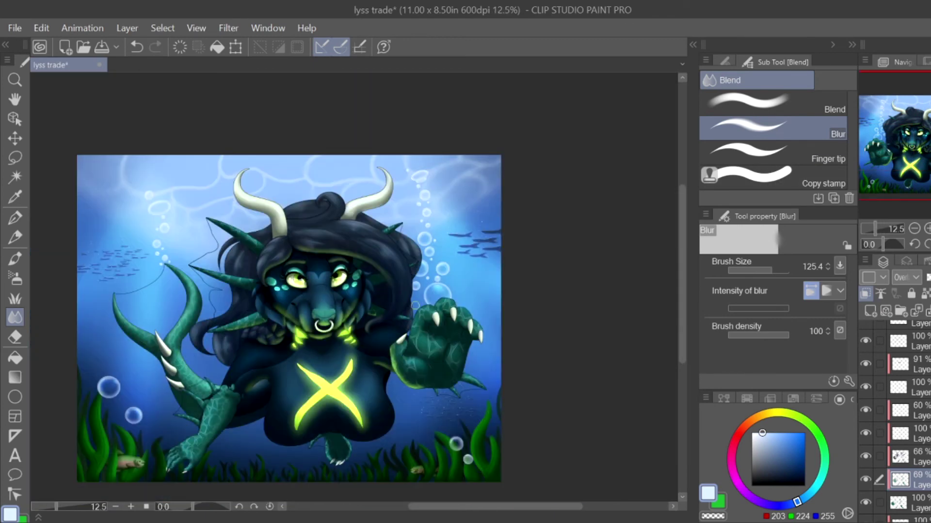
# Step: Show the teal fin membranes, collapse the character's layers into their folder and select a layer above it for shadows
pyautogui.hotkey('alt', ']')
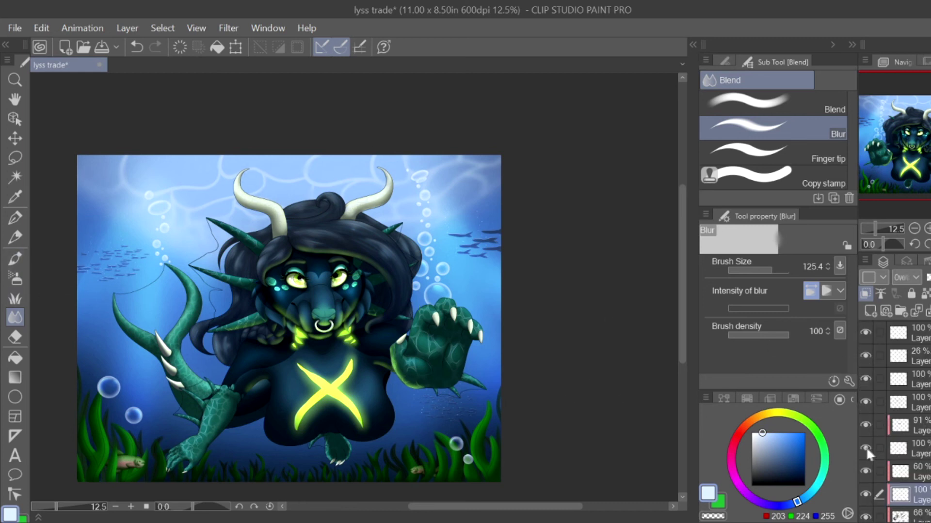
pyautogui.scroll(-5, 865, 448)
pyautogui.scroll(-3, 866, 378)
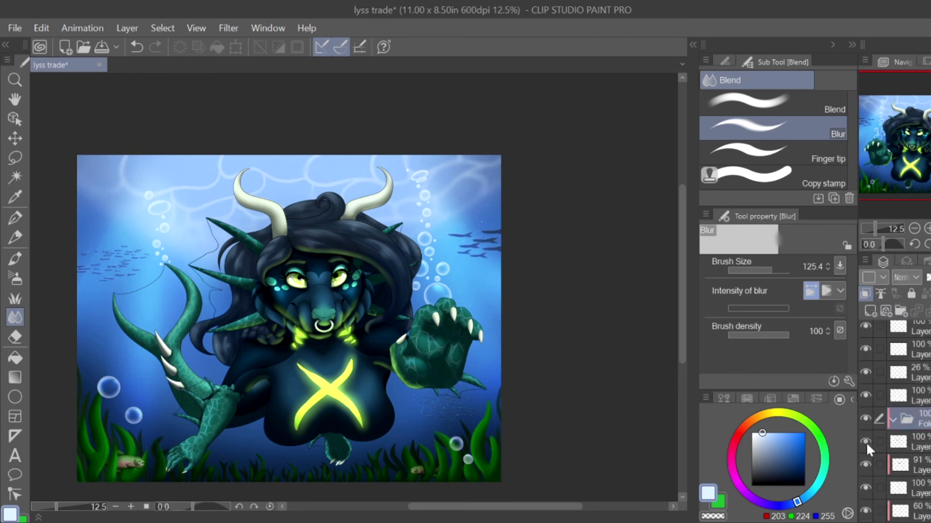
pyautogui.hotkey('ctrl', 'e')
pyautogui.scroll(-8, 894, 422)
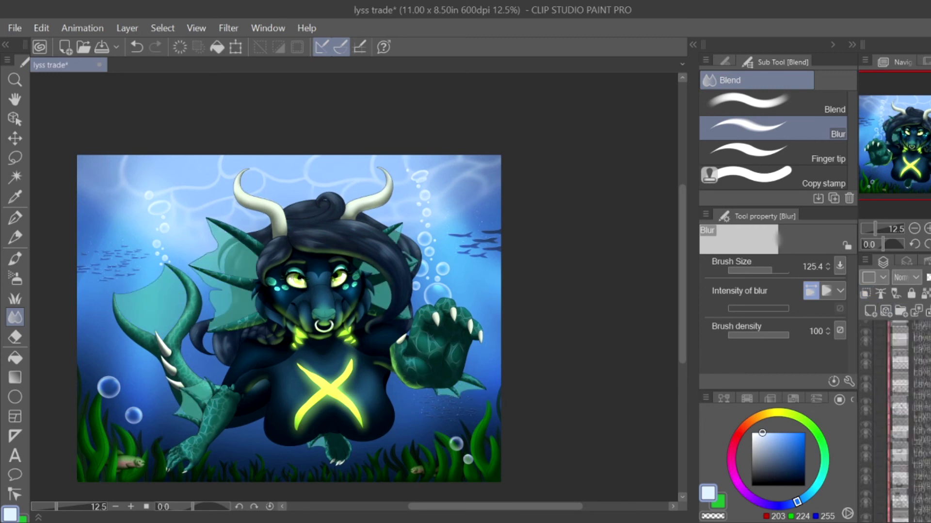
pyautogui.scroll(-5, 902, 422)
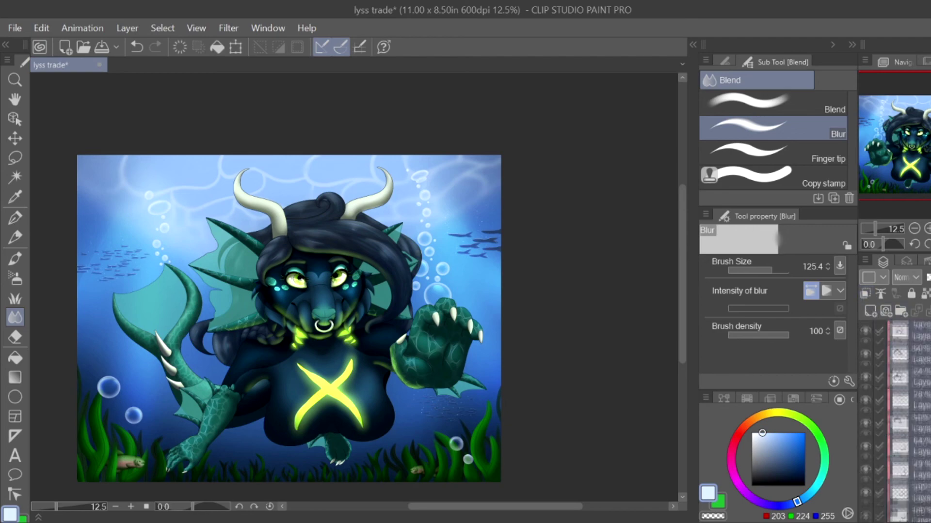
pyautogui.scroll(1, 902, 388)
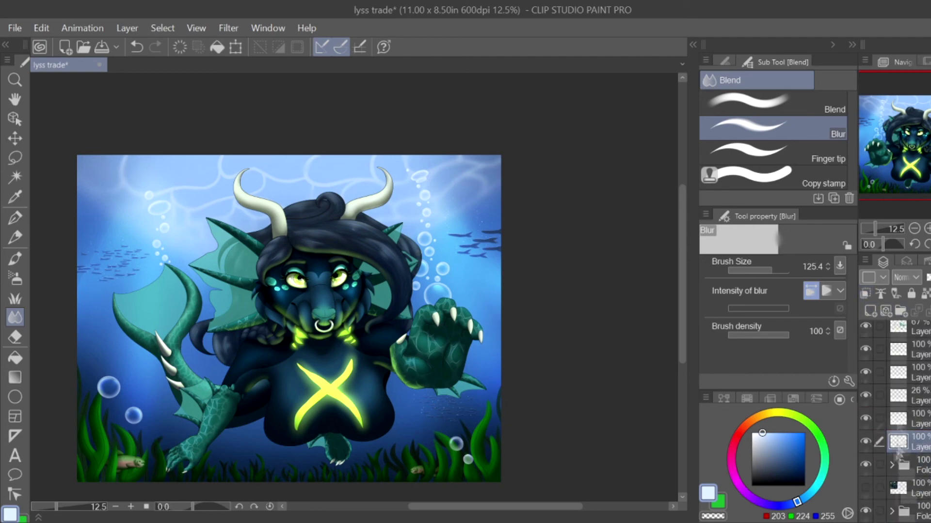
# Step: Paint a dark blue shadow under the raised paw's outermost finger with the size 45.8 Darker pencil on a clipped Multiply layer
pyautogui.press('p')
pyautogui.scroll(2, 310, 444)
pyautogui.scroll(2, 557, 233)
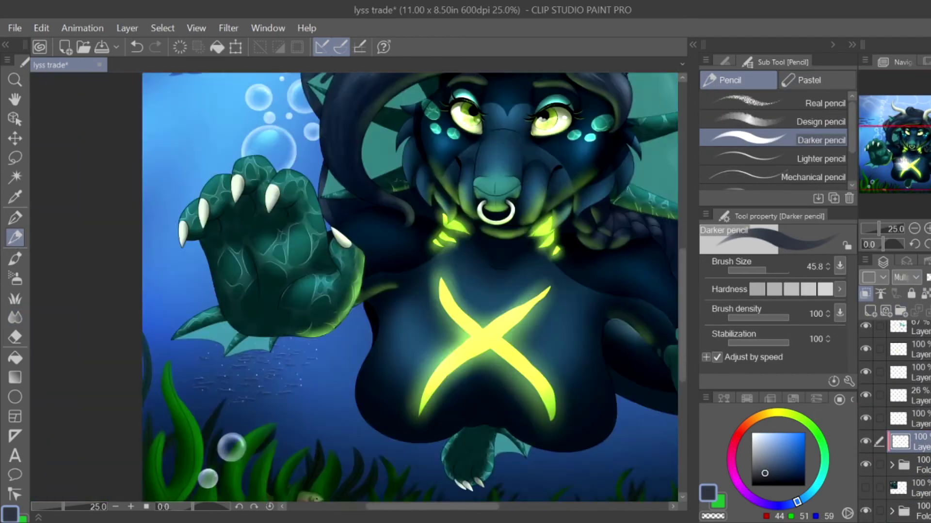
pyautogui.moveTo(228, 227); pyautogui.dragTo(342, 169)
pyautogui.hotkey('ctrl', 'z')
pyautogui.hotkey('ctrl', 'z')
pyautogui.hotkey('ctrl', 'z')
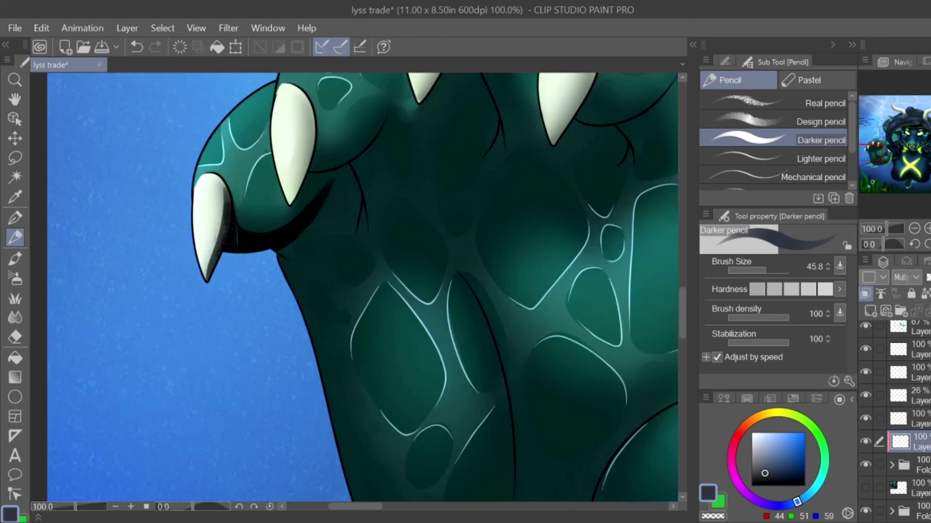
# Step: Shade beneath the raised paw's second finger and fill the gap below the two outer fingers with the Darker pencil at size 32.7
pyautogui.press('[')
pyautogui.moveTo(353, 288); pyautogui.dragTo(339, 412)
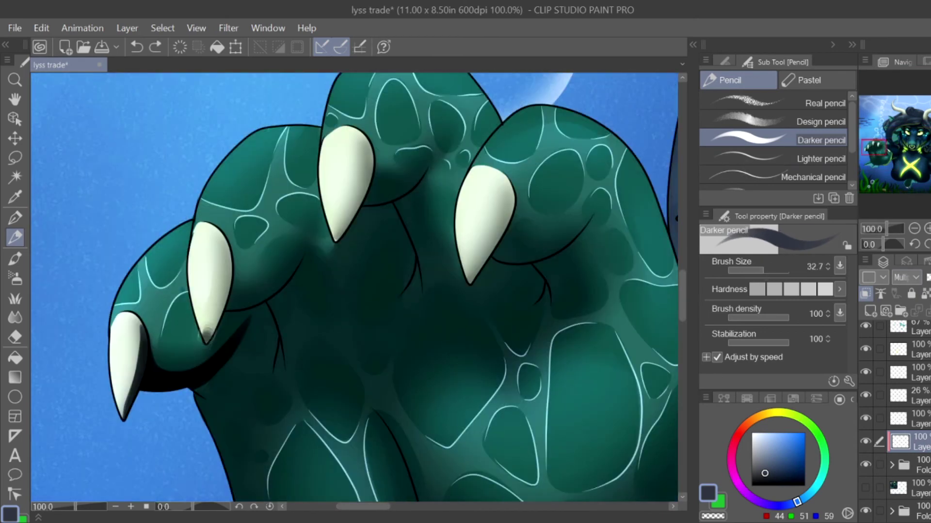
pyautogui.moveTo(204, 349); pyautogui.dragTo(235, 242)
pyautogui.moveTo(311, 232)
pyautogui.mouseDown()
pyautogui.moveTo(229, 307)
pyautogui.moveTo(206, 345)
pyautogui.mouseUp()
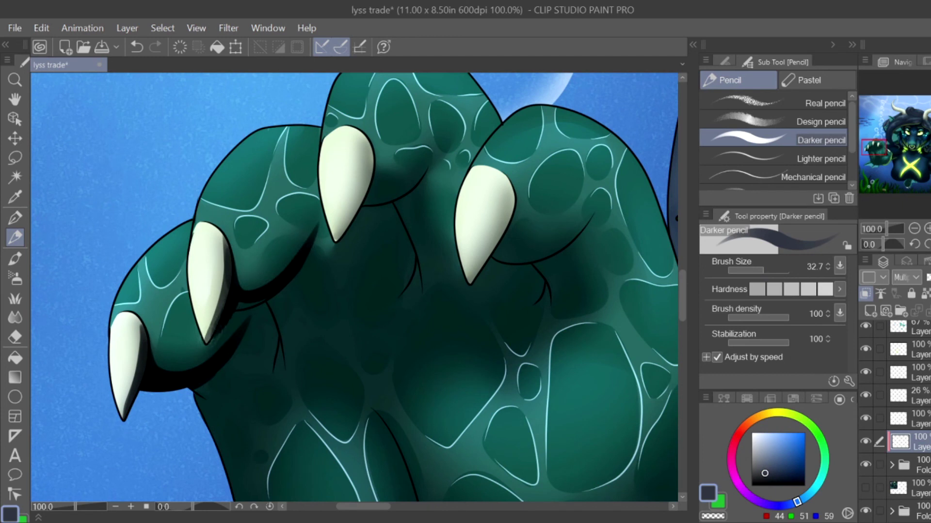
pyautogui.moveTo(227, 296)
pyautogui.mouseDown()
pyautogui.moveTo(261, 330)
pyautogui.moveTo(225, 366)
pyautogui.mouseUp()
pyautogui.moveTo(261, 305)
pyautogui.mouseDown()
pyautogui.moveTo(242, 346)
pyautogui.moveTo(279, 371)
pyautogui.moveTo(274, 383)
pyautogui.mouseUp()
pyautogui.moveTo(218, 392); pyautogui.dragTo(197, 404)
pyautogui.moveTo(286, 310); pyautogui.dragTo(278, 354)
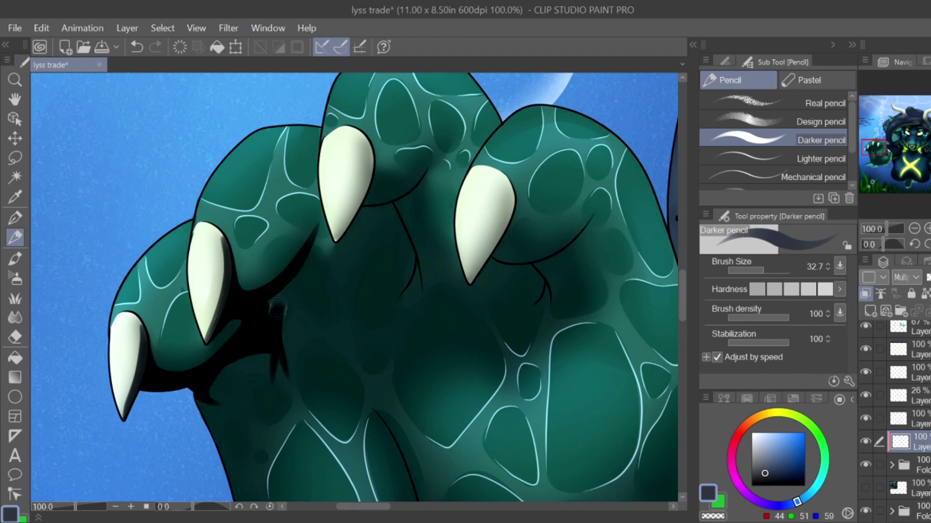
pyautogui.moveTo(291, 281); pyautogui.dragTo(269, 315)
# Step: Paint dark shadow edges along the third and fourth claws and under the third finger of the raised paw
pyautogui.moveTo(371, 175); pyautogui.dragTo(337, 244)
pyautogui.moveTo(366, 126)
pyautogui.mouseDown()
pyautogui.moveTo(371, 199)
pyautogui.moveTo(445, 145)
pyautogui.mouseUp()
pyautogui.moveTo(443, 158)
pyautogui.mouseDown()
pyautogui.moveTo(409, 213)
pyautogui.moveTo(467, 288)
pyautogui.moveTo(512, 175)
pyautogui.mouseUp()
pyautogui.moveTo(509, 167); pyautogui.dragTo(491, 242)
pyautogui.moveTo(297, 268); pyautogui.dragTo(339, 230)
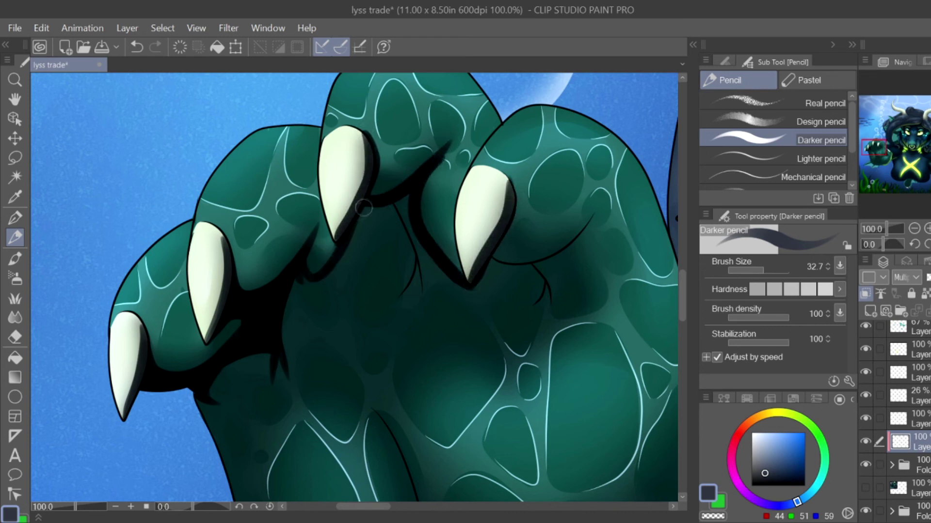
# Step: Fill the shadow across the upper palm beneath the middle fingers and extend it under the fourth finger
pyautogui.moveTo(379, 198); pyautogui.dragTo(346, 249)
pyautogui.moveTo(286, 383)
pyautogui.mouseDown()
pyautogui.moveTo(378, 245)
pyautogui.moveTo(427, 300)
pyautogui.mouseUp()
pyautogui.moveTo(278, 329)
pyautogui.mouseDown()
pyautogui.moveTo(388, 214)
pyautogui.moveTo(407, 232)
pyautogui.moveTo(422, 219)
pyautogui.mouseUp()
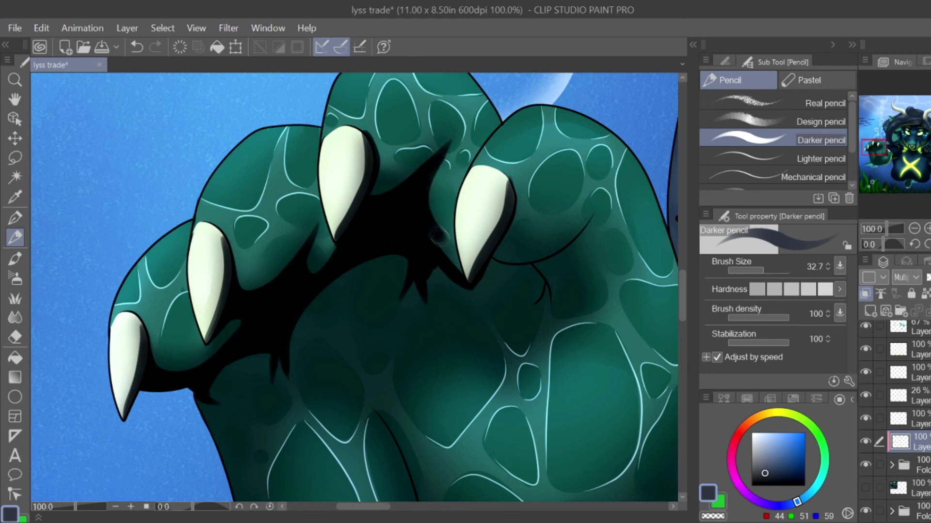
pyautogui.moveTo(508, 179)
pyautogui.mouseDown()
pyautogui.moveTo(482, 244)
pyautogui.moveTo(528, 252)
pyautogui.mouseUp()
pyautogui.moveTo(509, 199)
pyautogui.mouseDown()
pyautogui.moveTo(601, 208)
pyautogui.moveTo(485, 256)
pyautogui.moveTo(582, 243)
pyautogui.moveTo(544, 287)
pyautogui.moveTo(538, 271)
pyautogui.moveTo(553, 252)
pyautogui.mouseUp()
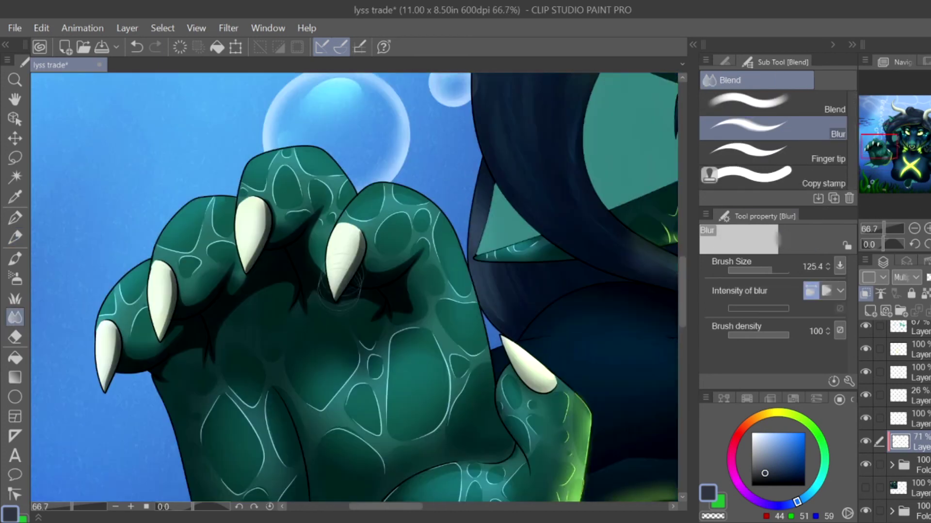
# Step: Soften the raised paw's finger shadows with Blur at size 125.4 and lower the shadow layer's opacity to 52%
pyautogui.moveTo(339, 281)
pyautogui.mouseDown()
pyautogui.moveTo(351, 228)
pyautogui.moveTo(369, 272)
pyautogui.moveTo(427, 247)
pyautogui.moveTo(412, 310)
pyautogui.moveTo(324, 277)
pyautogui.mouseUp()
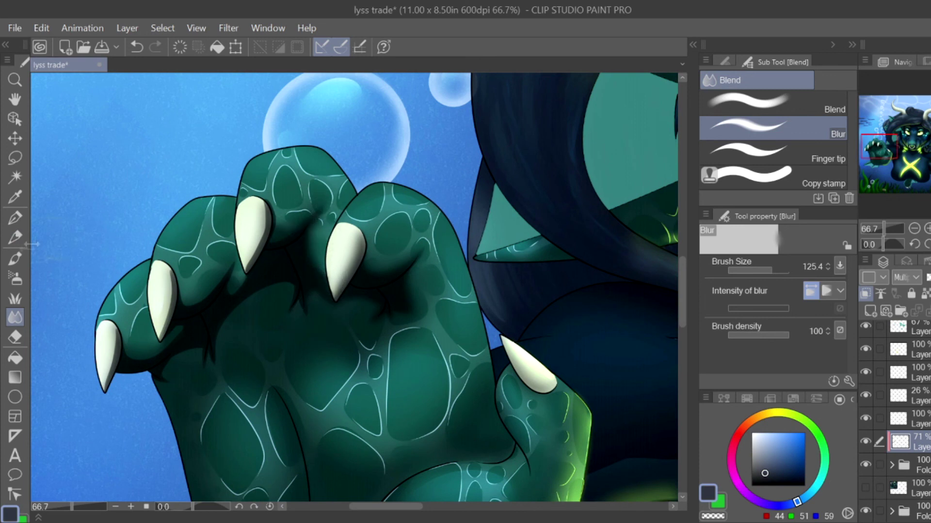
pyautogui.press('p')
pyautogui.press('j')
pyautogui.moveTo(273, 238)
pyautogui.mouseDown()
pyautogui.moveTo(252, 271)
pyautogui.moveTo(194, 310)
pyautogui.moveTo(169, 301)
pyautogui.moveTo(187, 349)
pyautogui.mouseUp()
pyautogui.moveTo(103, 395)
pyautogui.mouseDown()
pyautogui.moveTo(128, 349)
pyautogui.moveTo(174, 373)
pyautogui.moveTo(213, 310)
pyautogui.moveTo(225, 315)
pyautogui.mouseUp()
pyautogui.scroll(-5, 226, 315)
pyautogui.scroll(4, 339, 310)
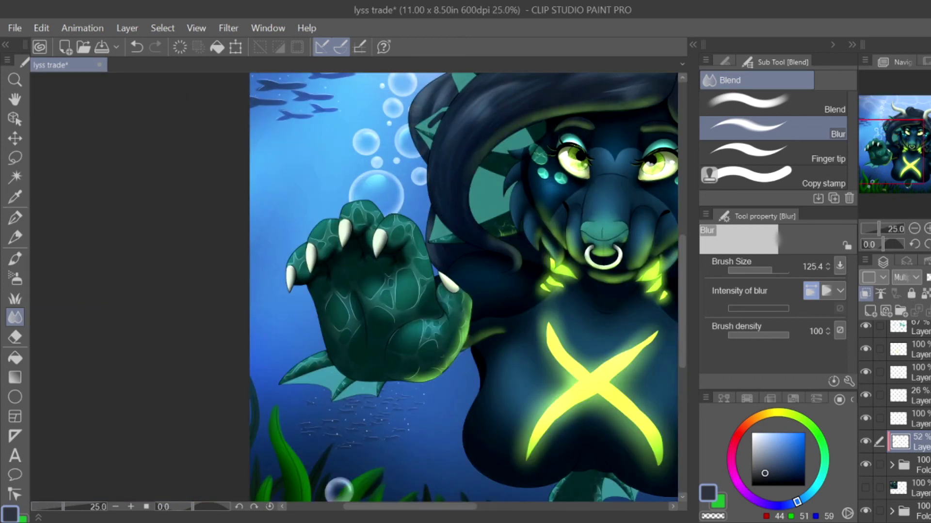
# Step: Shade the raised paw's palm creases with the Darker pencil at size 148.3 and soften them with Blur at size 290.2
pyautogui.press('p')
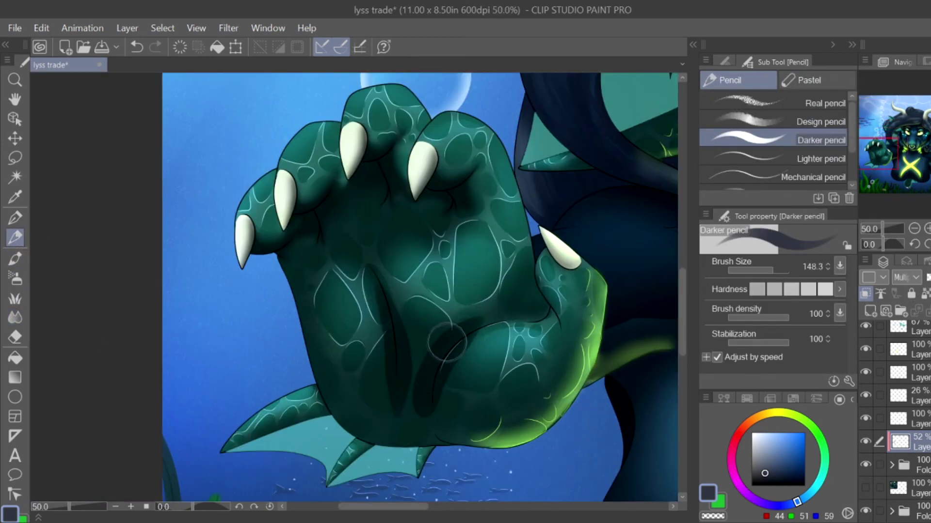
pyautogui.click(15, 336)
pyautogui.click(16, 316)
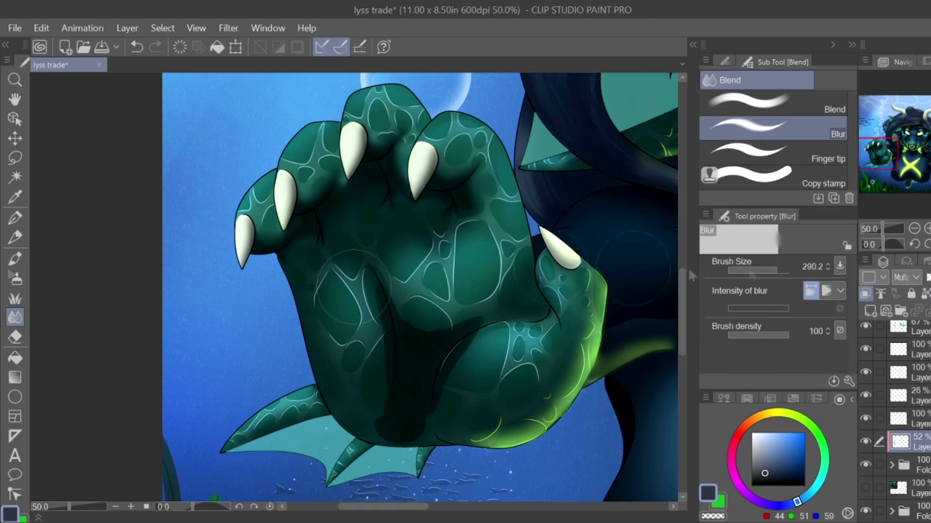
pyautogui.scroll(-4, 367, 274)
pyautogui.scroll(3, 367, 274)
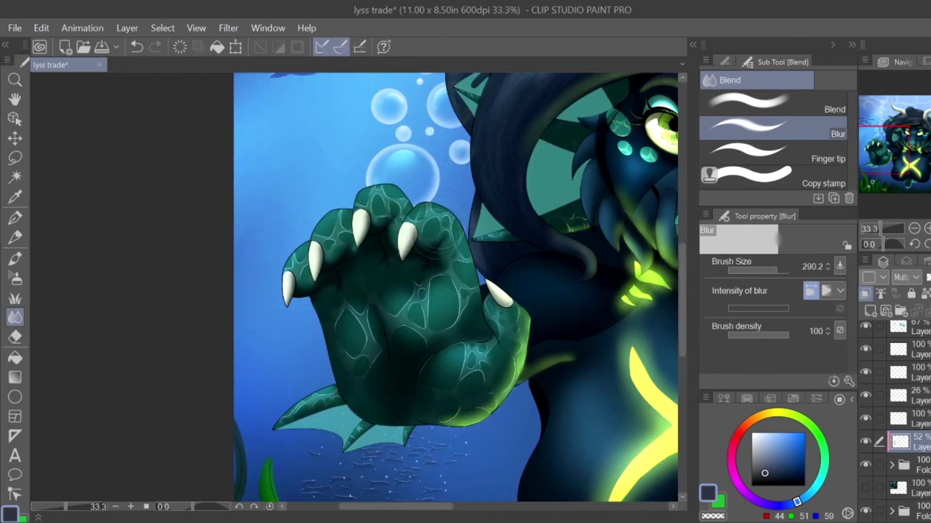
# Step: Deepen and blend the raised paw's palm shadow, and reduce the Multiply layer's opacity to 43%
pyautogui.scroll(-1, 399, 259)
pyautogui.press('p')
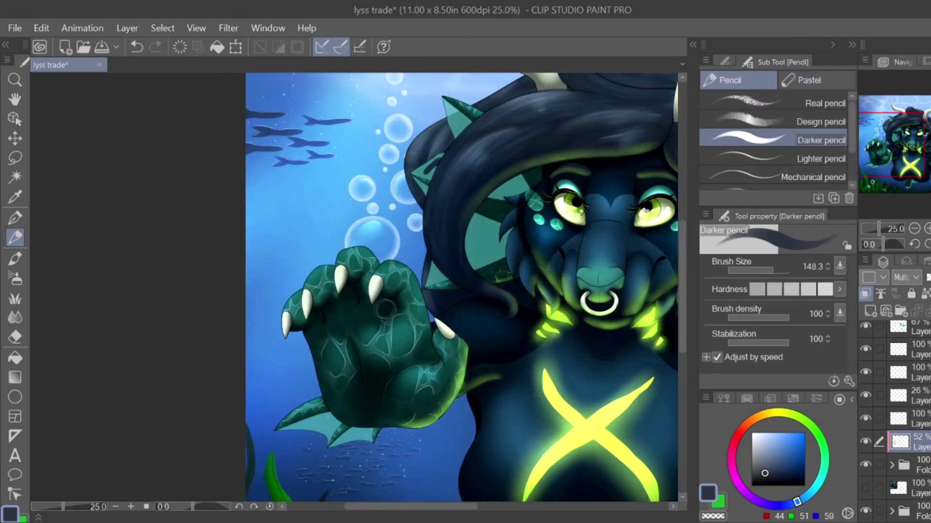
pyautogui.press('j')
pyautogui.scroll(-1, 299, 358)
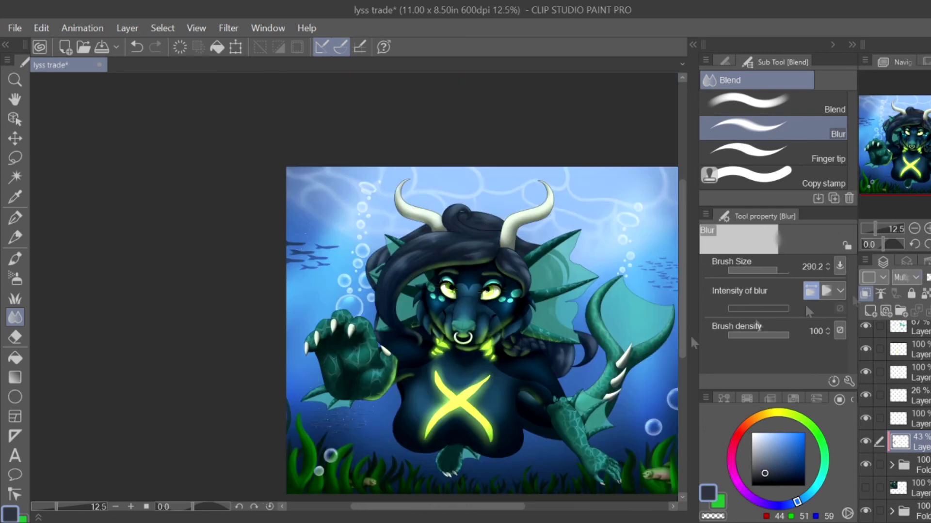
# Step: Paint shadows on the ear fins beside the hair and face with the G-pen at size 64.1
pyautogui.scroll(2, 359, 286)
pyautogui.press('p')
pyautogui.scroll(1, 359, 286)
pyautogui.press('g')
pyautogui.press('p')
pyautogui.scroll(1, 359, 286)
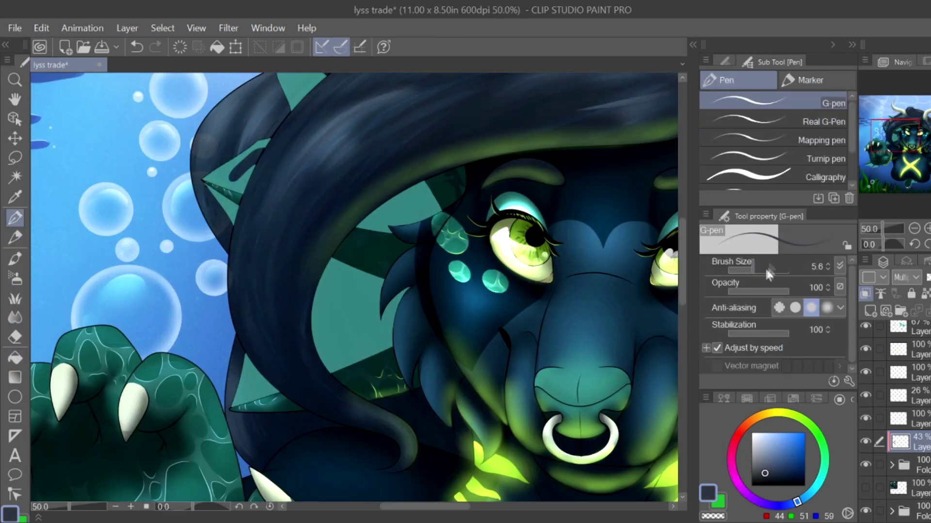
pyautogui.click(768, 271)
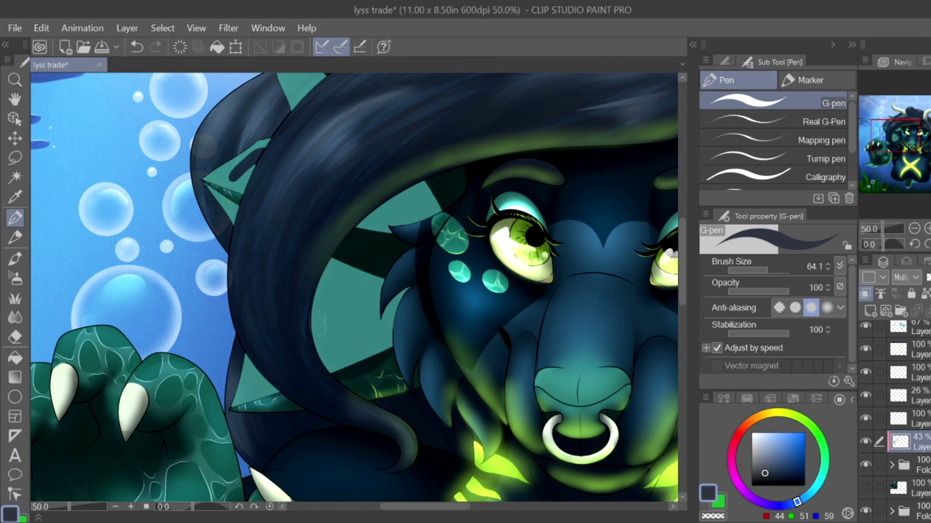
pyautogui.scroll(-1, 405, 292)
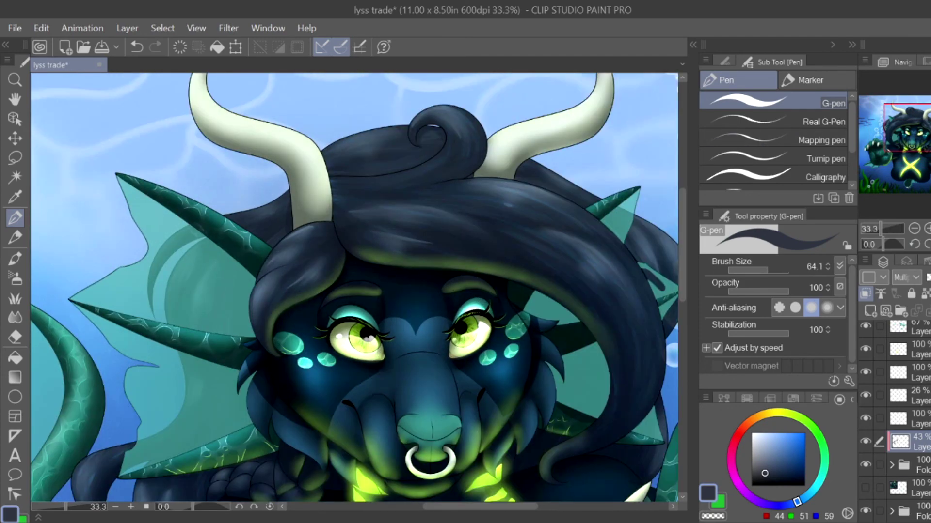
pyautogui.click(250, 263)
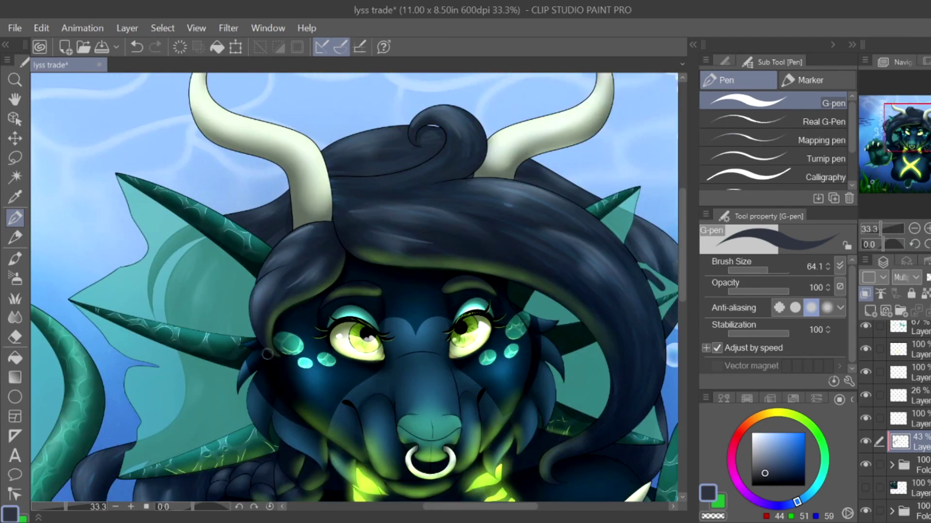
pyautogui.moveTo(526, 289); pyautogui.dragTo(538, 98)
pyautogui.scroll(1, 301, 194)
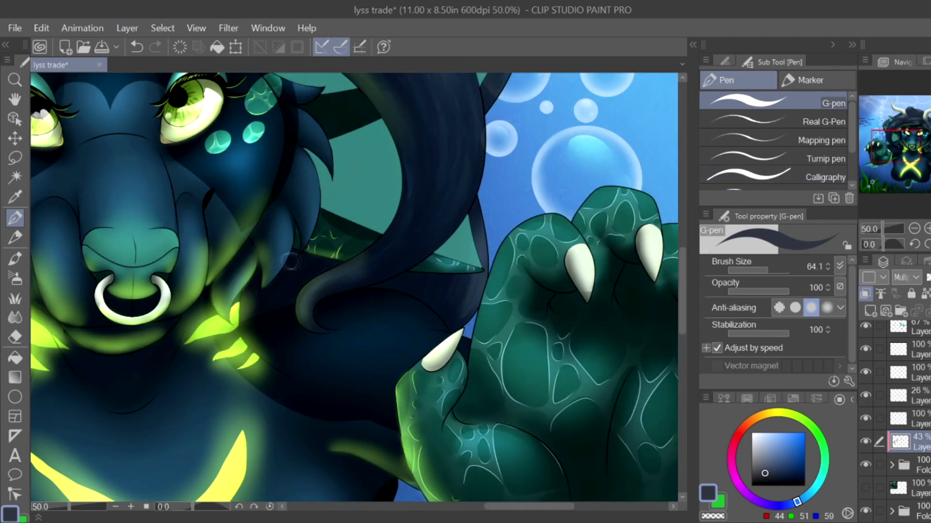
# Step: Shade beneath the chest and down the inner side of the lowered forearm with the G-pen at size 115.3
pyautogui.scroll(-10, 390, 287)
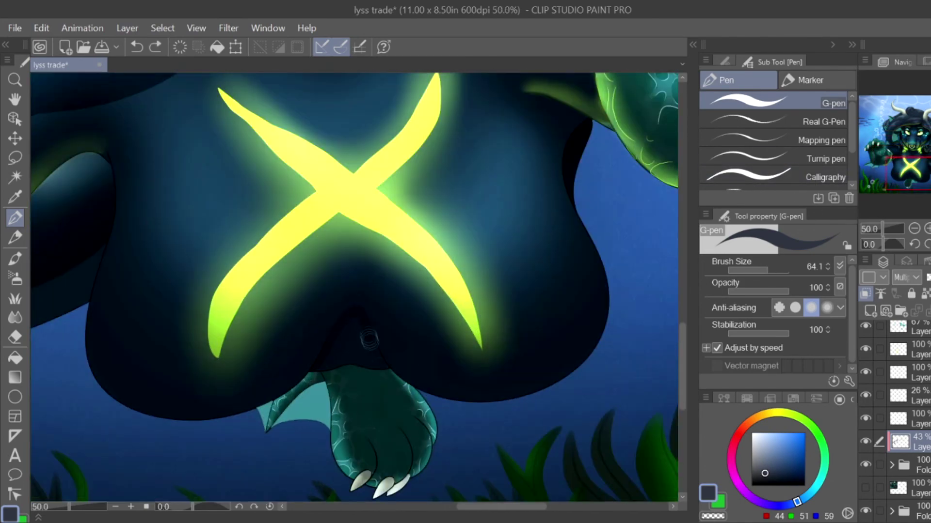
pyautogui.keyDown('ctrl'); pyautogui.keyDown('alt'); pyautogui.moveTo(353, 346); pyautogui.dragTo(388, 356); pyautogui.keyUp('alt'); pyautogui.keyUp('ctrl')
pyautogui.moveTo(63, 283); pyautogui.dragTo(349, 327)
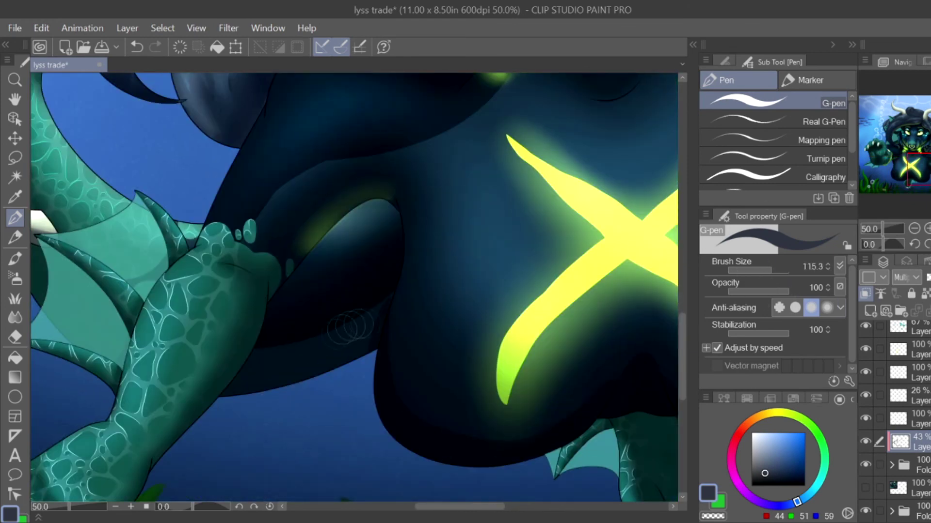
pyautogui.moveTo(237, 400); pyautogui.dragTo(370, 329)
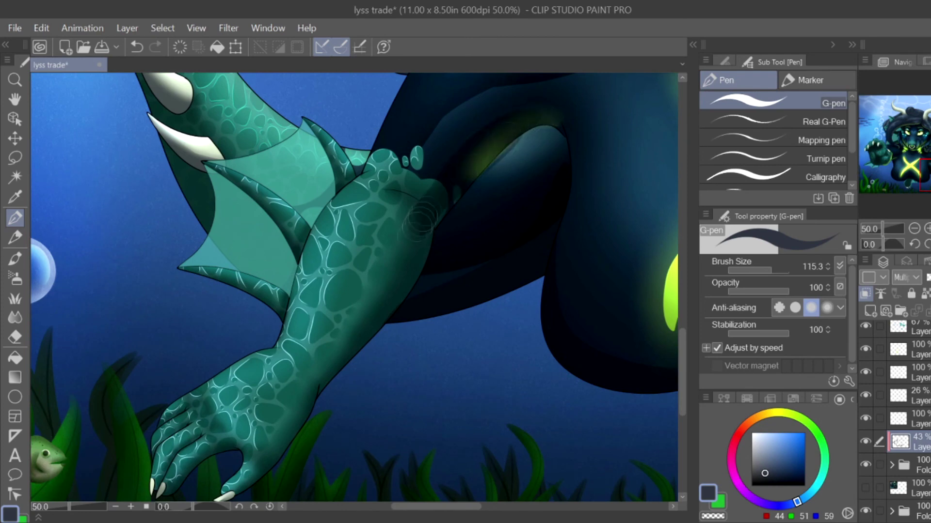
pyautogui.press('e')
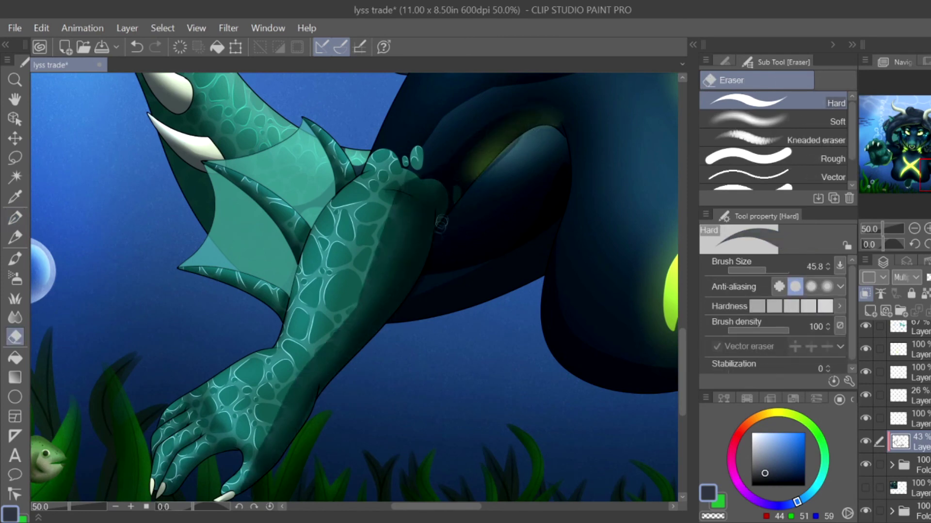
# Step: Extend the forearm shadow along the lowered hand toward the thumb with the Darker pencil at size 42.1 and the G-pen at size 32.7
pyautogui.press('p')
pyautogui.scroll(3, 427, 262)
pyautogui.hotkey('ctrl', 'z')
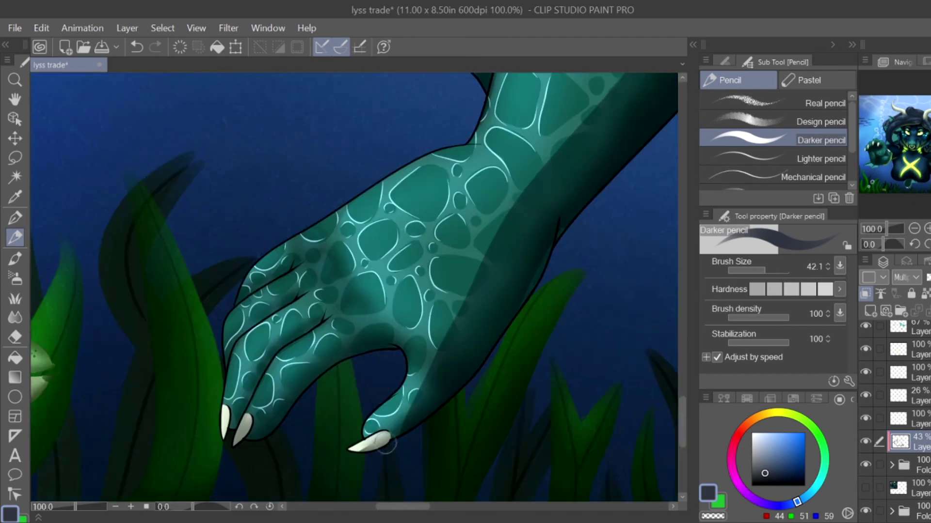
pyautogui.press('e')
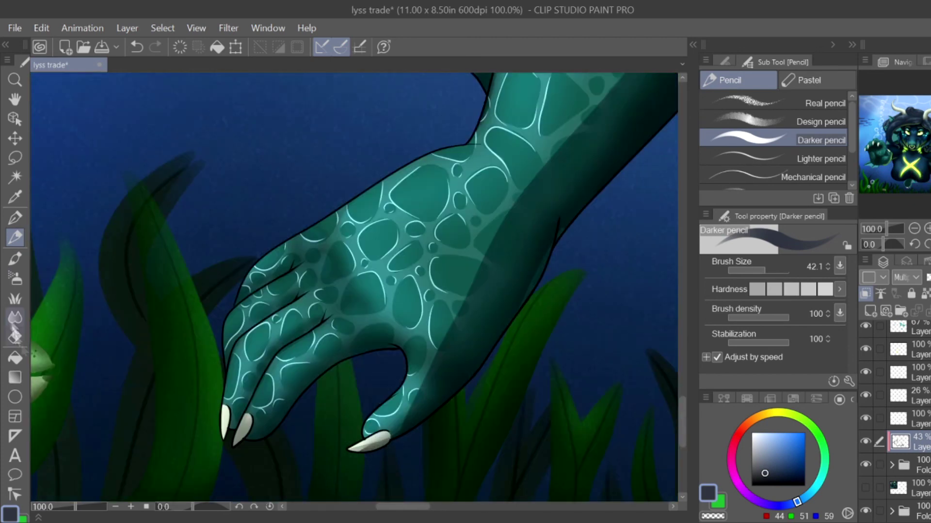
pyautogui.press('p')
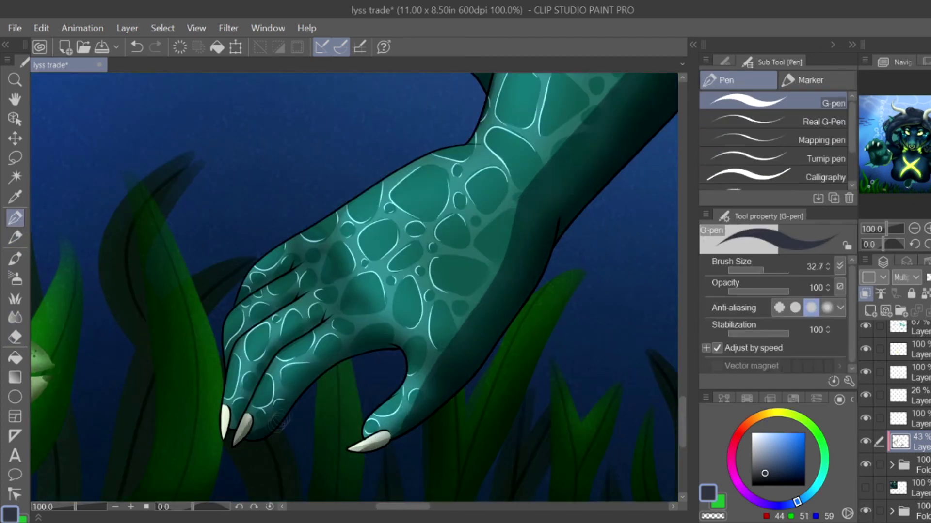
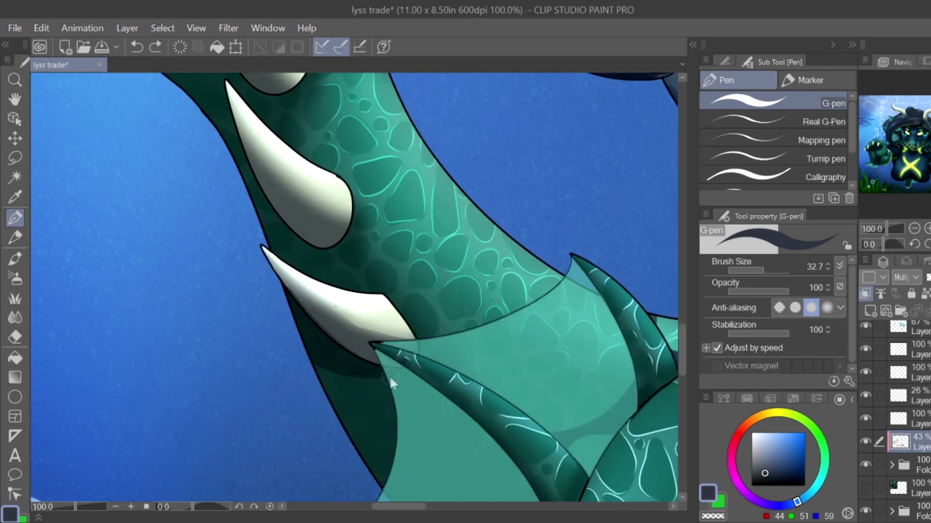
# Step: Paint a shadow on the tail below the lowest spike and along the spike's underside with the G-pen at size 32.7
pyautogui.moveTo(368, 349); pyautogui.dragTo(363, 446)
pyautogui.moveTo(388, 395); pyautogui.dragTo(371, 453)
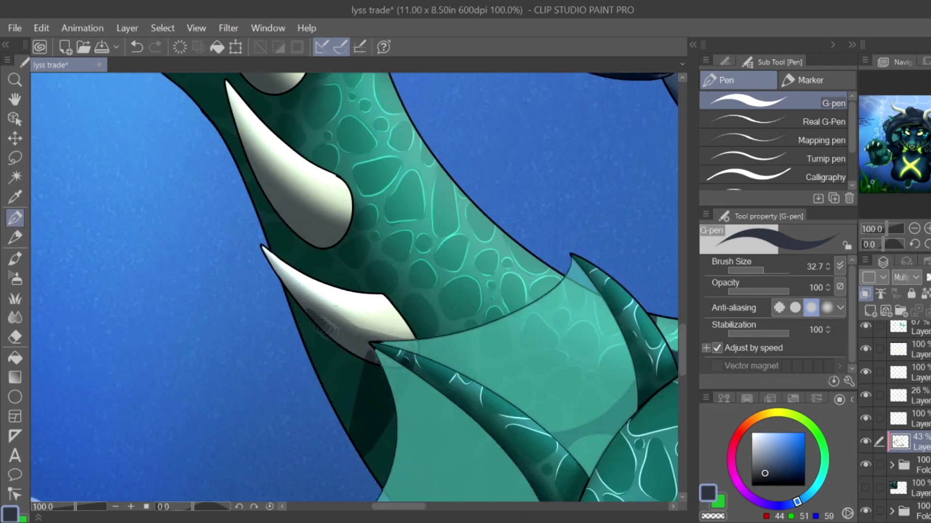
pyautogui.moveTo(310, 315); pyautogui.dragTo(378, 359)
pyautogui.press('e')
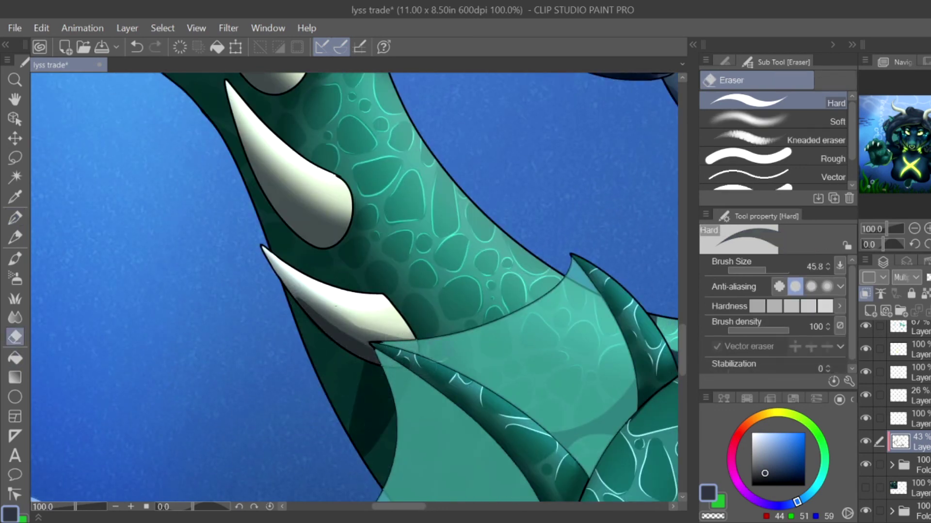
# Step: Shade the underside of the middle tail spike and the tail around it with the Darker pencil at size 42.1
pyautogui.press('p')
pyautogui.moveTo(299, 252); pyautogui.dragTo(318, 271)
pyautogui.moveTo(339, 223); pyautogui.dragTo(301, 267)
pyautogui.moveTo(252, 145)
pyautogui.mouseDown()
pyautogui.moveTo(255, 165)
pyautogui.moveTo(315, 206)
pyautogui.mouseUp()
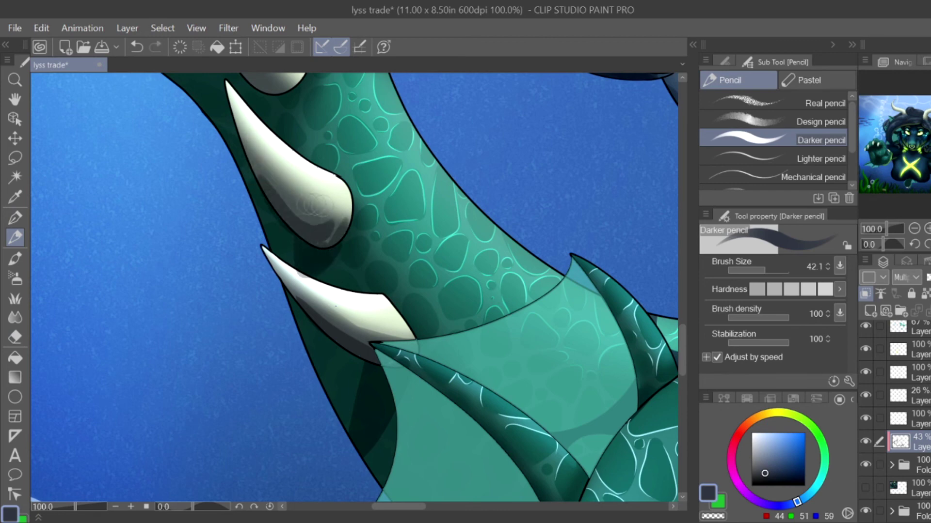
pyautogui.press('p')
pyautogui.press('e')
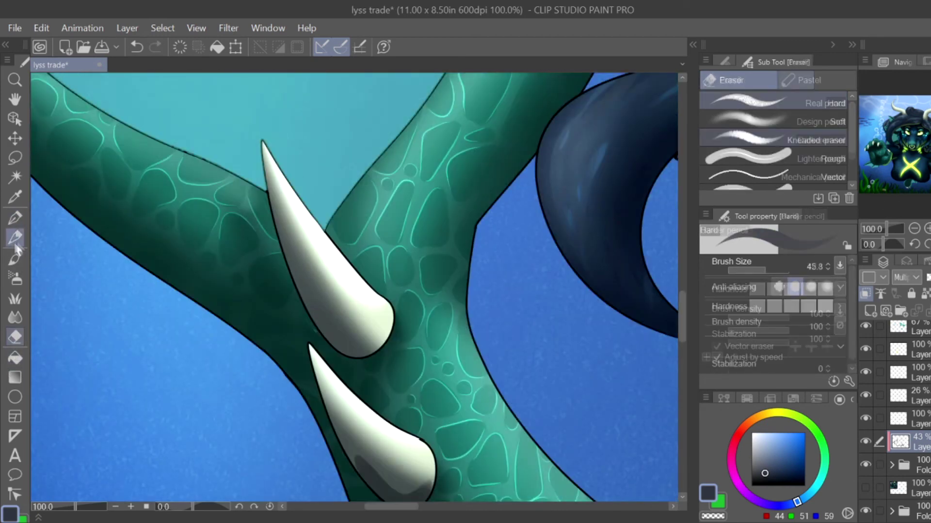
# Step: Add a matching shadow along the underside of the uppermost tail spike
pyautogui.press('p')
pyautogui.hotkey('ctrl', 'z')
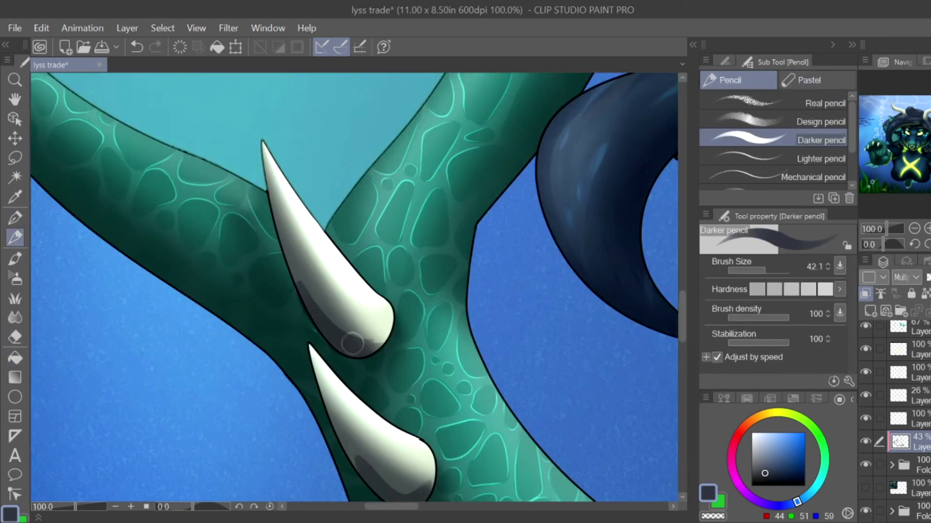
pyautogui.hotkey('ctrl', 'y')
pyautogui.press('e')
pyautogui.scroll(-4, 344, 402)
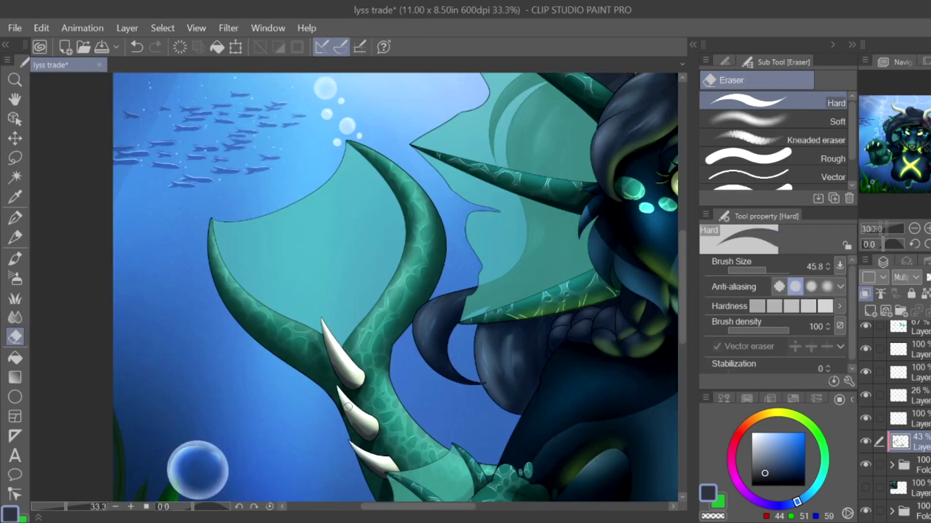
# Step: Shade the outer curves of both tail fluke branches with the Darker pencil at size 42.1
pyautogui.press('p')
pyautogui.moveTo(214, 282); pyautogui.dragTo(324, 388)
pyautogui.moveTo(415, 310); pyautogui.dragTo(441, 228)
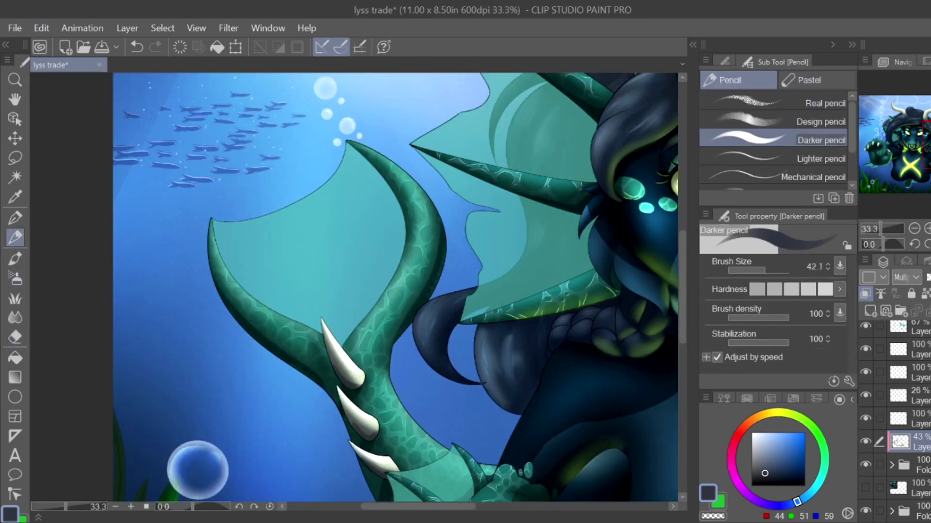
# Step: Soften the tail and forearm shadows with Blur at size 290.2 and raise the shadow layer's opacity to 66%
pyautogui.hscroll(2, 368, 290)
pyautogui.press('j')
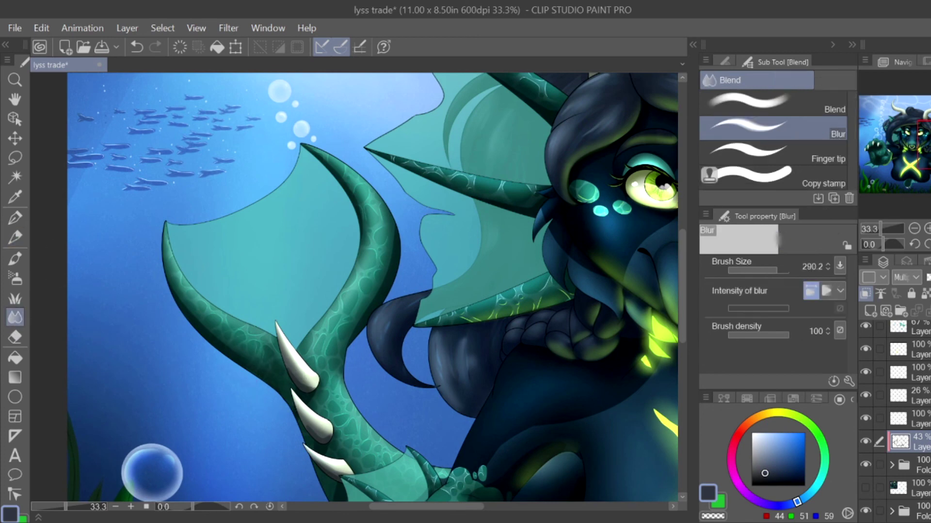
pyautogui.scroll(-3, 302, 383)
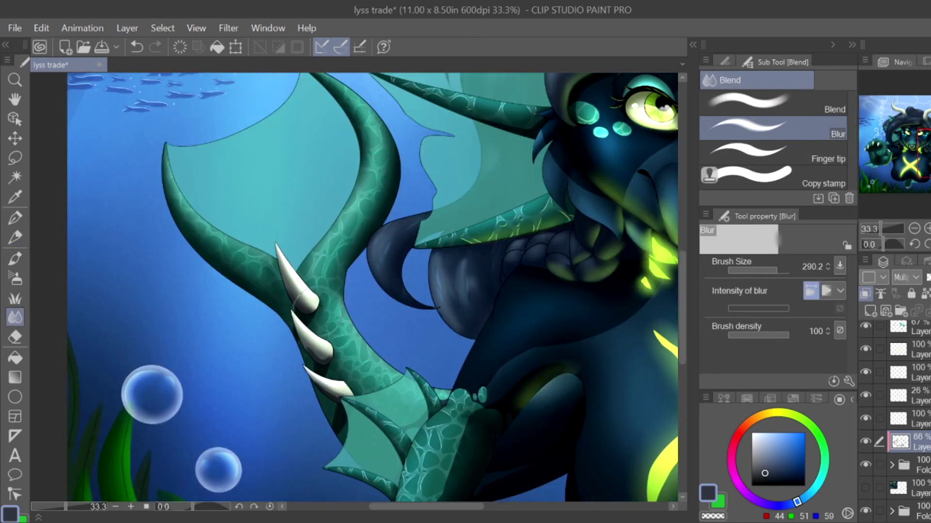
pyautogui.scroll(-1, 558, 346)
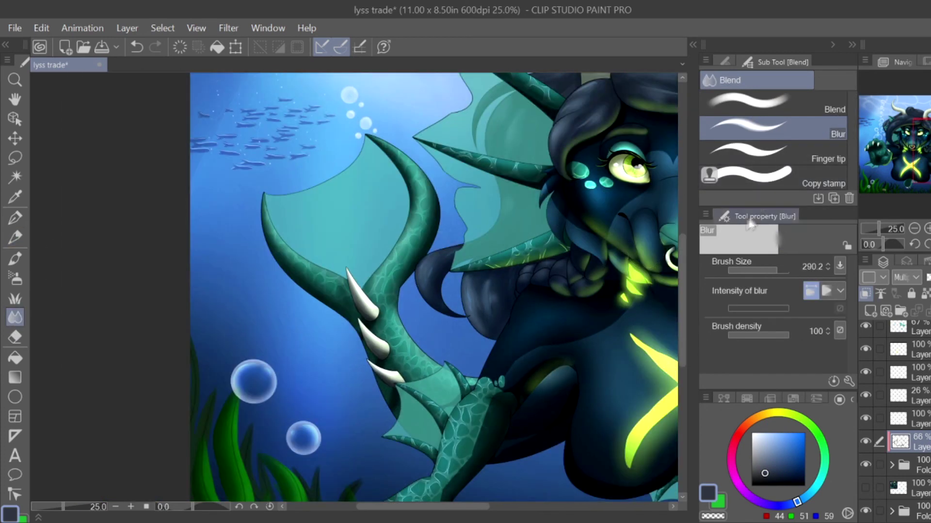
pyautogui.moveTo(645, 262); pyautogui.dragTo(577, 141)
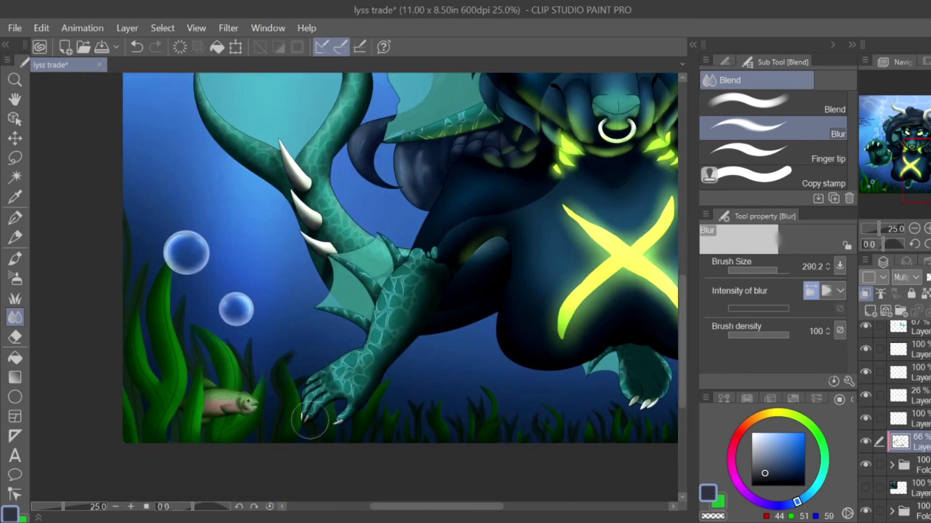
# Step: Shade the foot beneath the chest and between its toes with the Darker pencil at size 69.7, and soften it with Blur at size 290.2
pyautogui.hotkey('ctrl', '-')
pyautogui.hotkey('ctrl', '-')
pyautogui.hotkey('ctrl', '-')
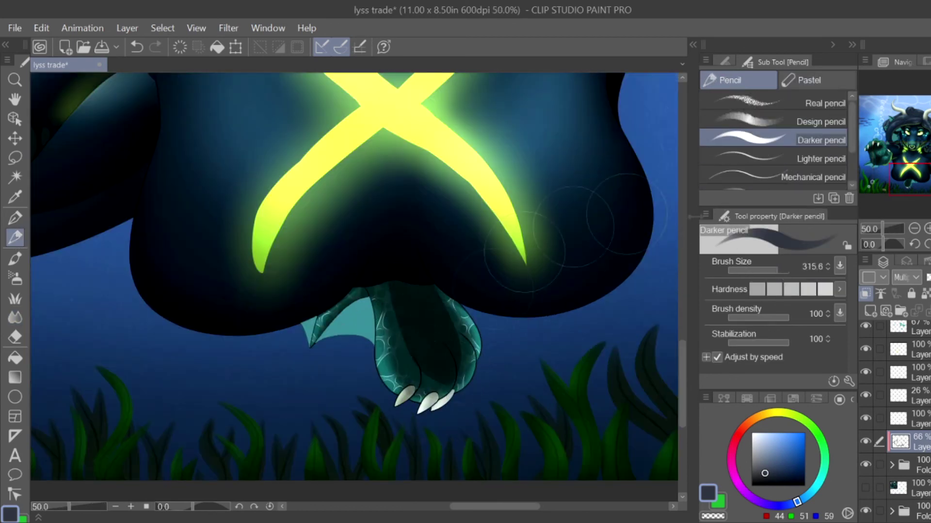
pyautogui.scroll(1, 407, 342)
pyautogui.moveTo(436, 310)
pyautogui.mouseDown()
pyautogui.moveTo(461, 347)
pyautogui.moveTo(422, 291)
pyautogui.mouseUp()
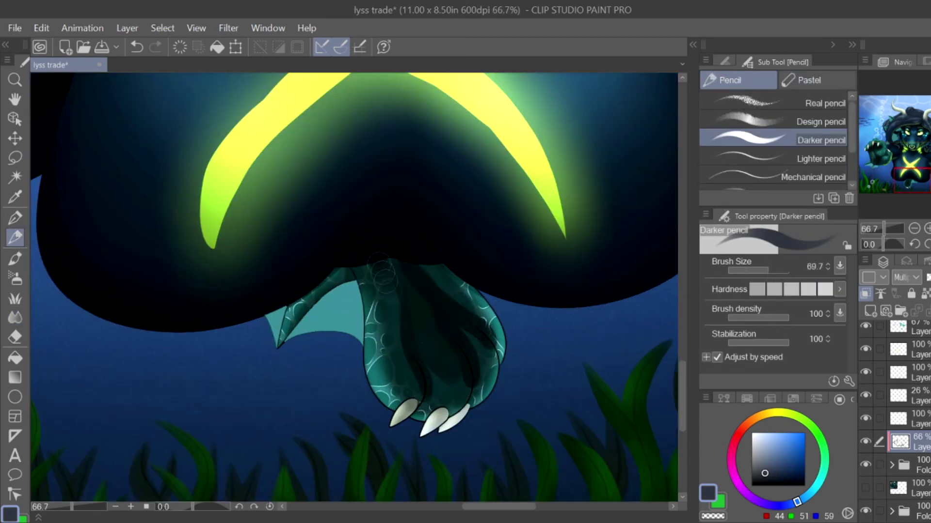
pyautogui.moveTo(387, 324); pyautogui.dragTo(364, 269)
pyautogui.moveTo(436, 291); pyautogui.dragTo(398, 264)
pyautogui.click(15, 337)
pyautogui.click(15, 317)
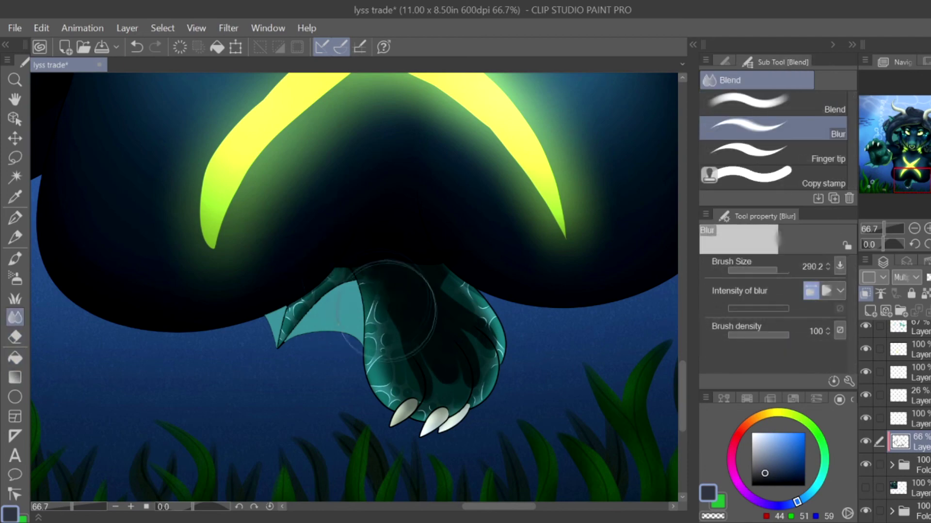
pyautogui.scroll(-7, 516, 298)
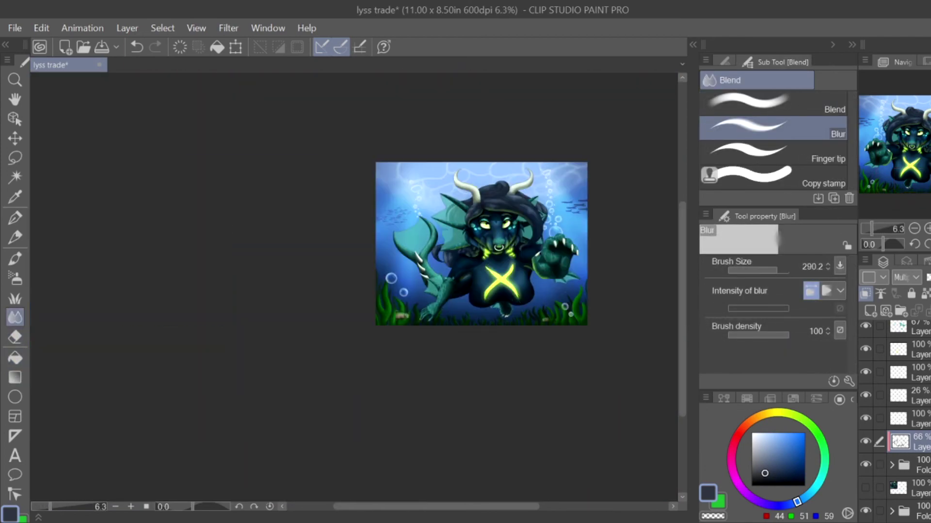
# Step: Open the folder below the shadow layer, sample the chest mark's yellow-green, and darken it to olive green, RGB 113, 131, 59
pyautogui.scroll(4, 533, 222)
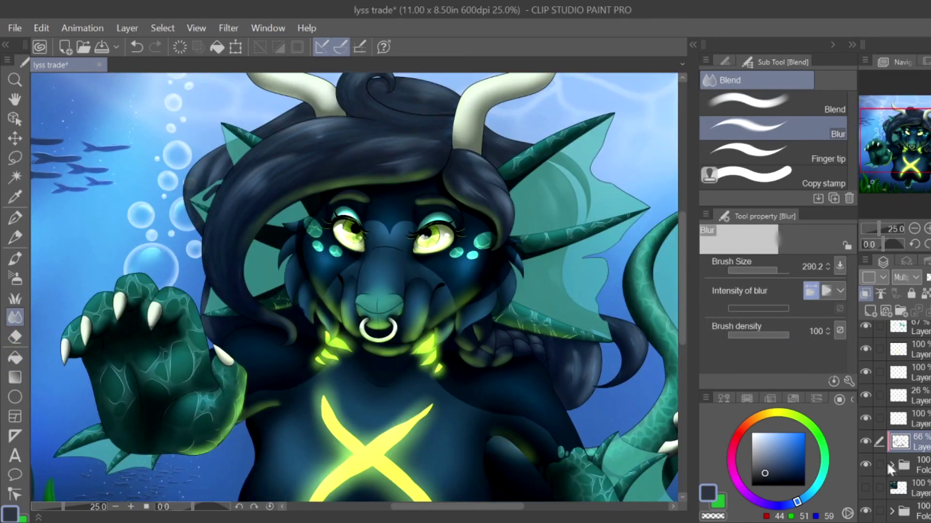
pyautogui.click(890, 466)
pyautogui.click(907, 475)
pyautogui.scroll(-2, 354, 290)
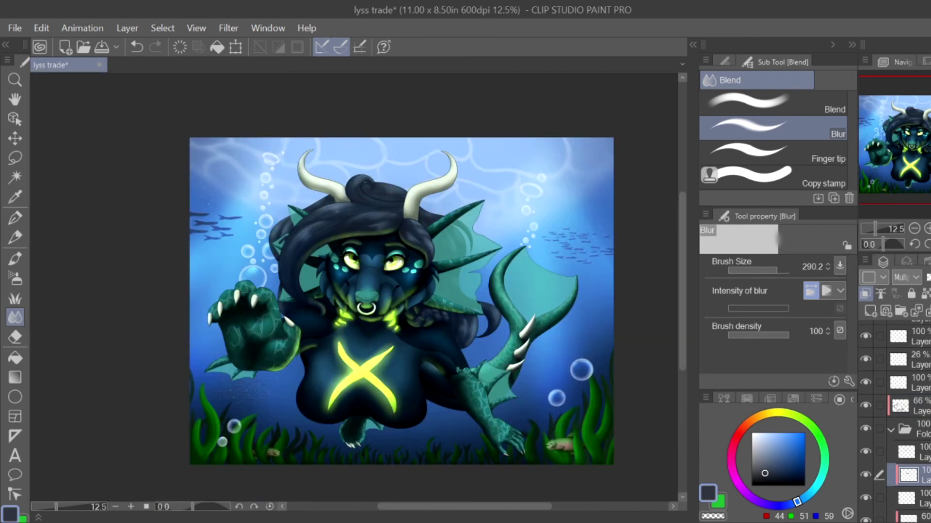
pyautogui.keyDown('alt'); pyautogui.click(398, 361); pyautogui.keyUp('alt')
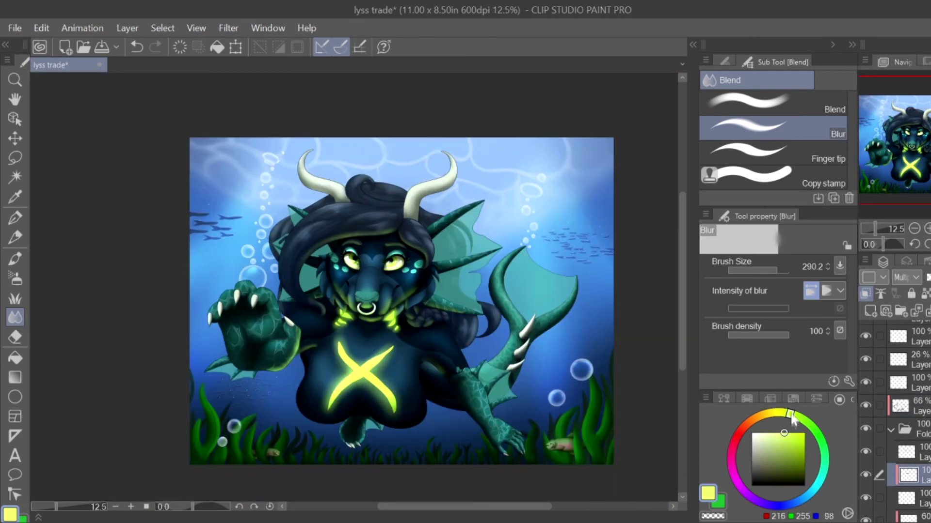
pyautogui.scroll(2, 906, 412)
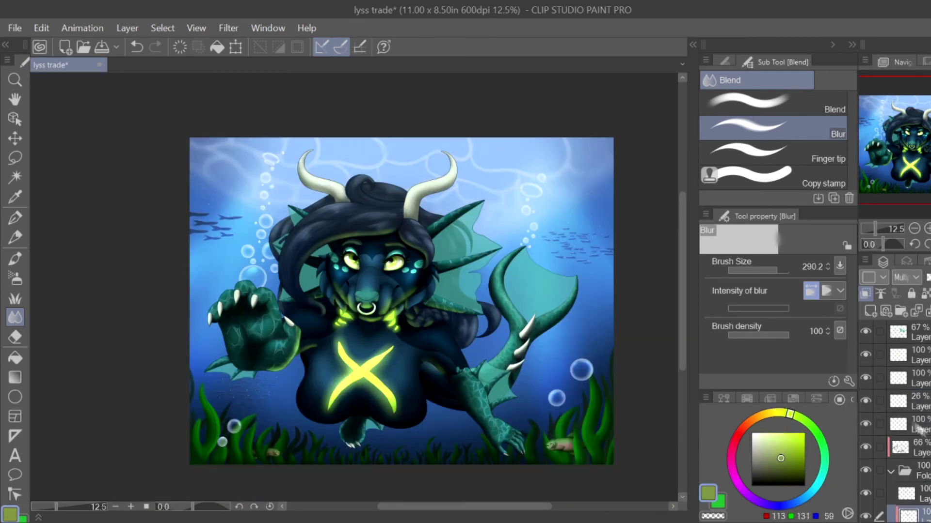
# Step: Color olive-green accents on both eyes' lashes on the folder's top layer with the G-pen at size 32.7
pyautogui.click(907, 493)
pyautogui.press('p')
pyautogui.scroll(6, 340, 218)
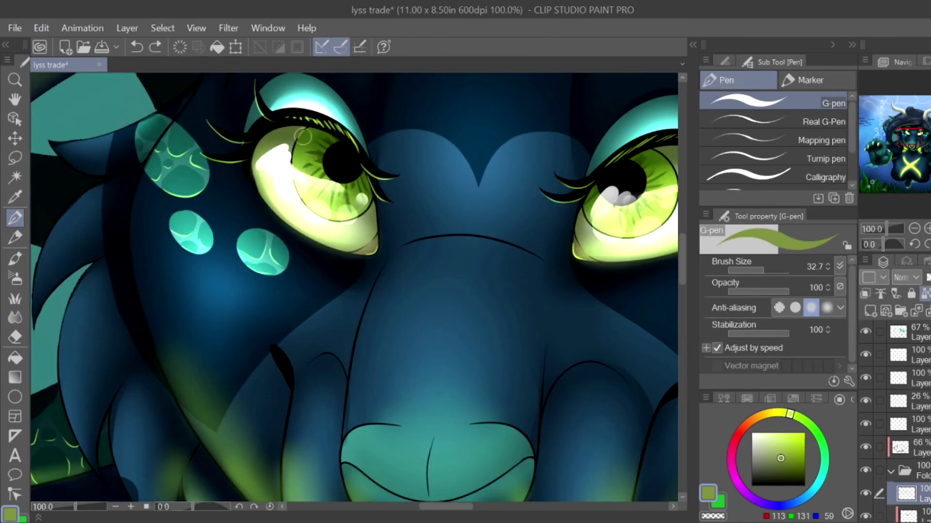
pyautogui.moveTo(436, 218); pyautogui.dragTo(189, 266)
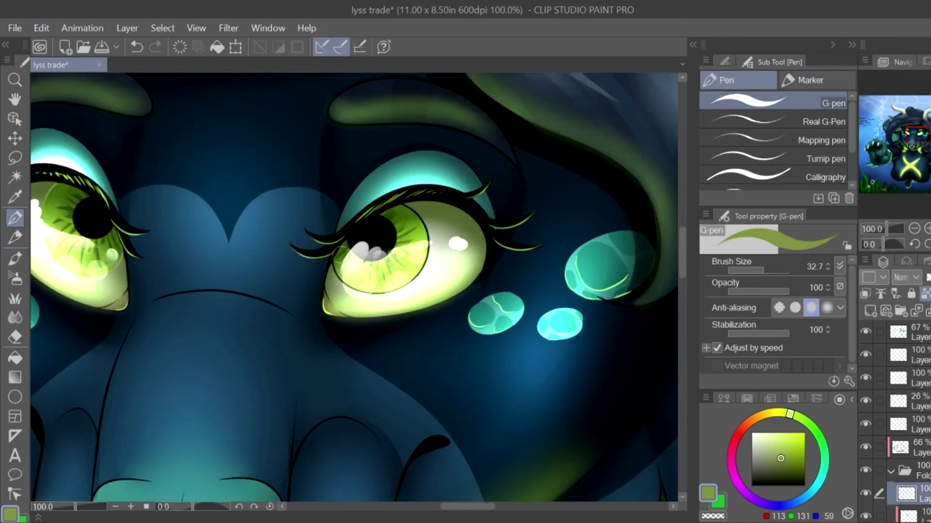
pyautogui.scroll(-5, 354, 286)
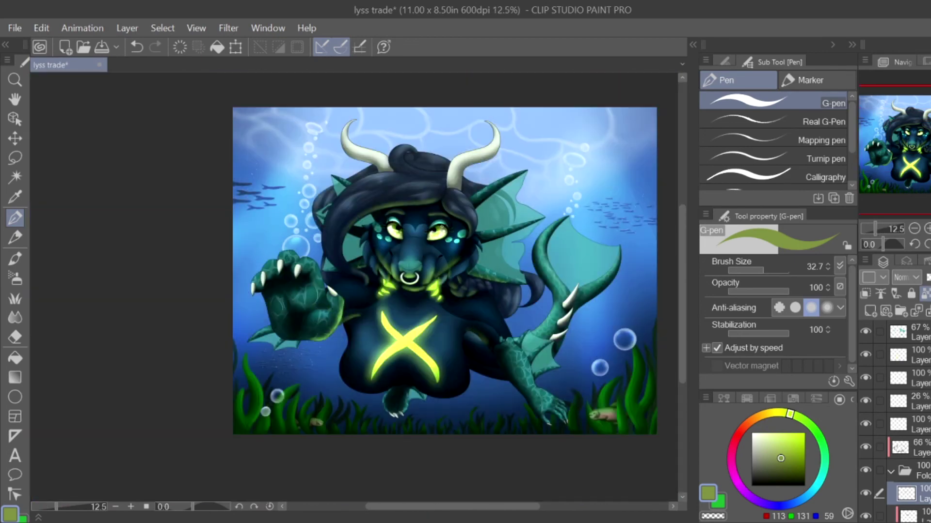
# Step: Deepen the lash accents on both eyes with the size 32.7 G-pen, blending darker olives RGB 77, 89, 42 and 48, 52, 36
pyautogui.scroll(2, 354, 286)
pyautogui.scroll(4, 438, 237)
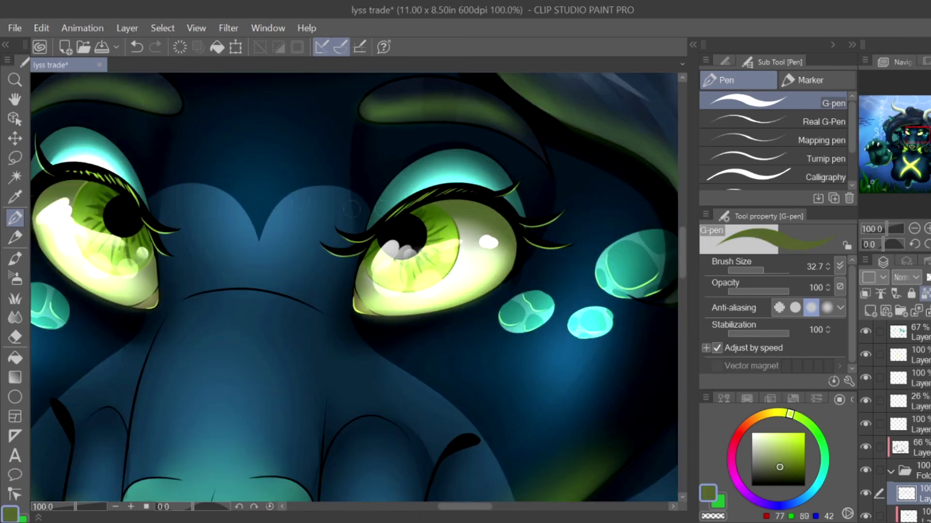
pyautogui.scroll(-1, 145, 235)
pyautogui.keyDown('alt'); pyautogui.click(143, 260); pyautogui.keyUp('alt')
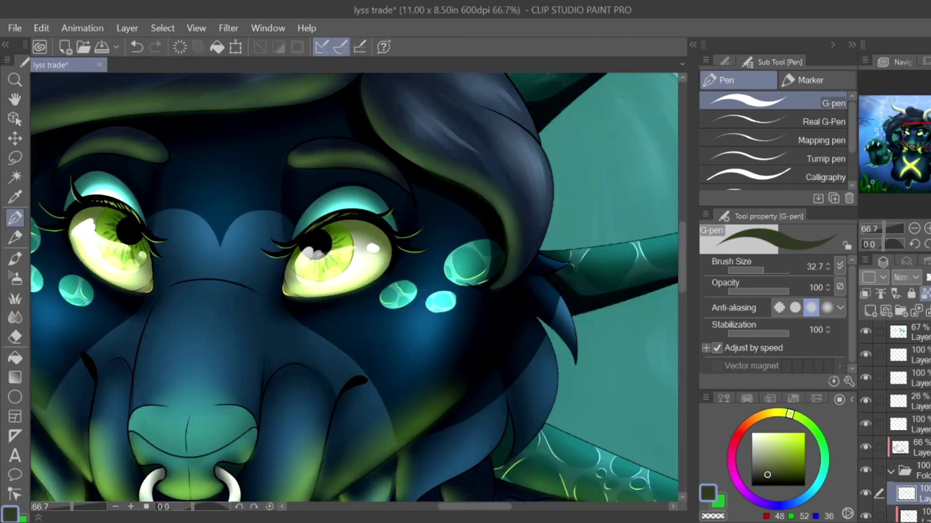
pyautogui.scroll(1, 295, 271)
pyautogui.moveTo(340, 252); pyautogui.dragTo(519, 272)
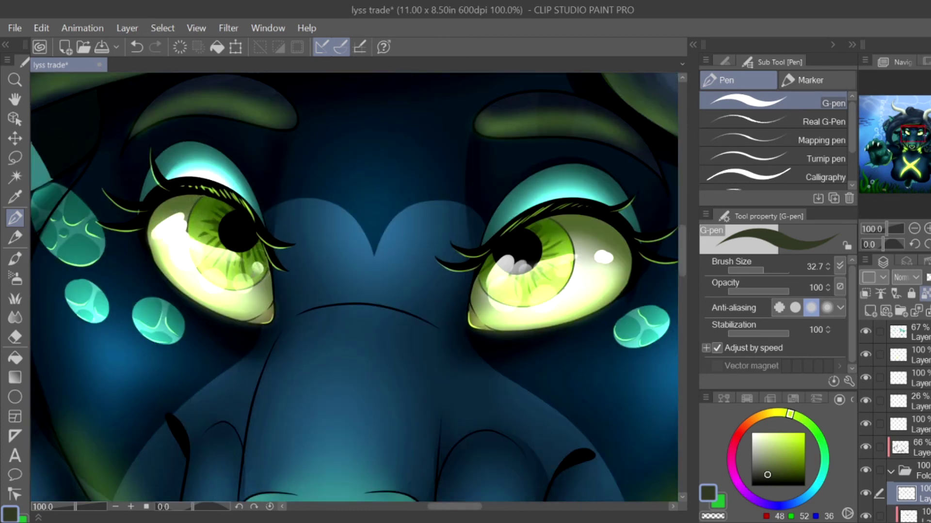
pyautogui.scroll(-6, 537, 222)
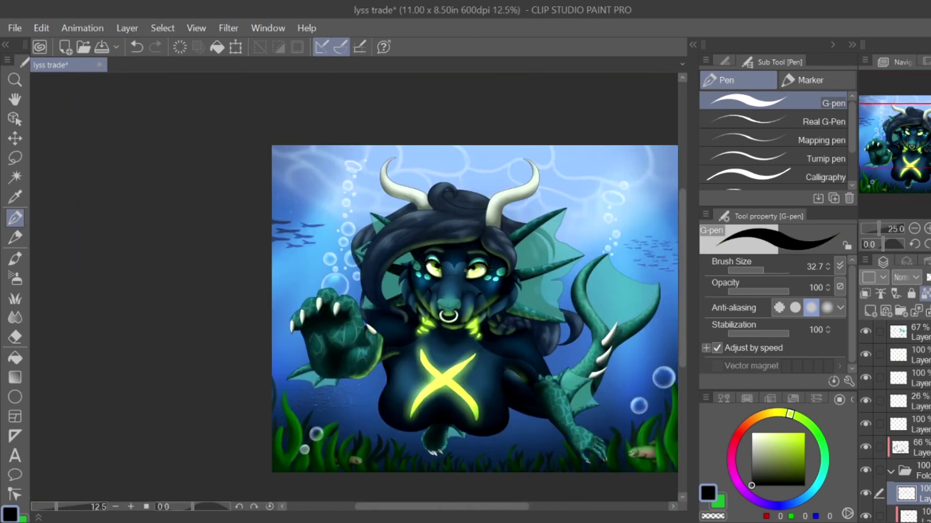
# Step: Add a clipped Multiply layer at the top and shade the head fins with the Darker pencil at size 115.3 in RGB 49, 45, 69
pyautogui.click(917, 309)
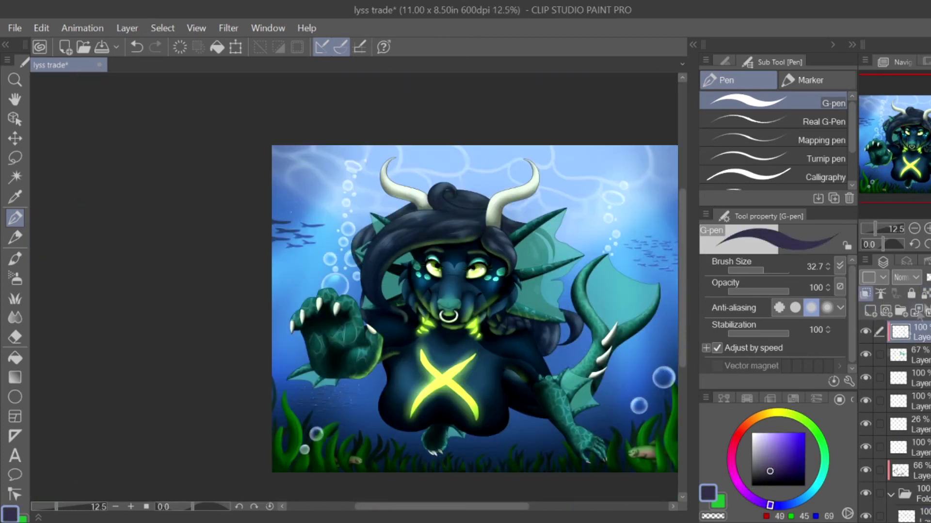
pyautogui.click(16, 238)
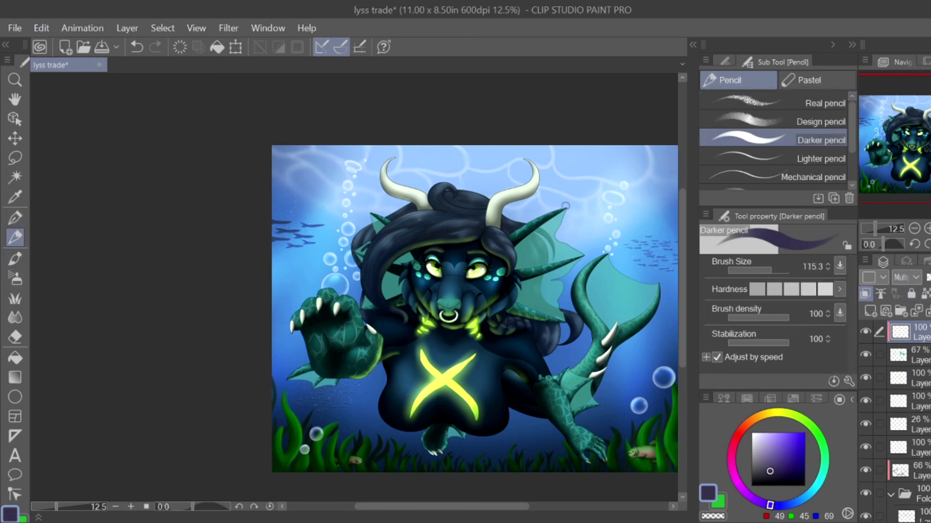
pyautogui.scroll(2, 400, 238)
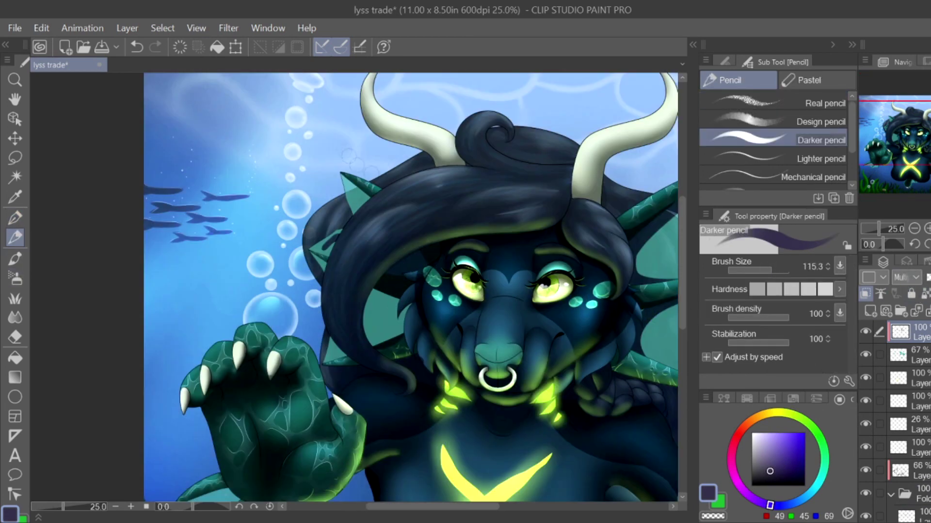
pyautogui.moveTo(383, 299); pyautogui.dragTo(391, 332)
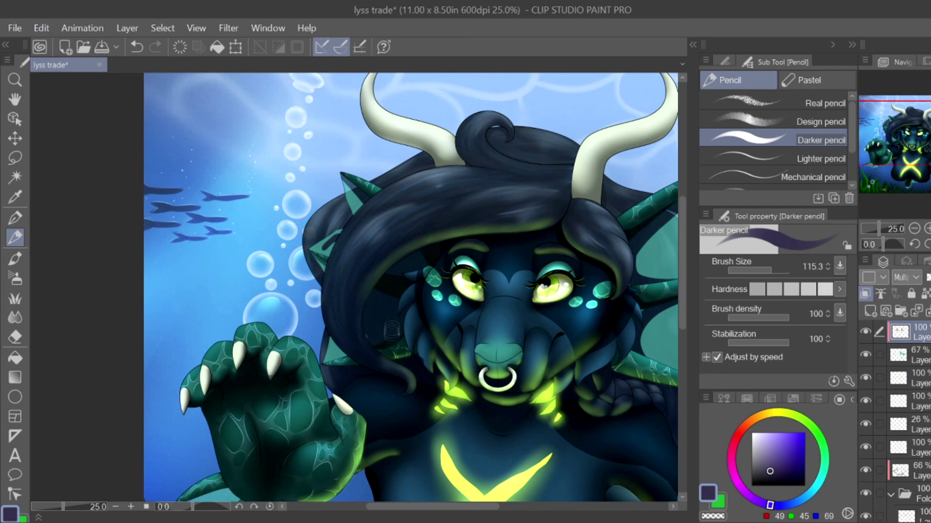
# Step: Undo the last shadow stroke, soften the head fin shadows with Blur at size 290.2, and set the layer's opacity to 86%
pyautogui.hotkey('ctrl', 'z')
pyautogui.press('j')
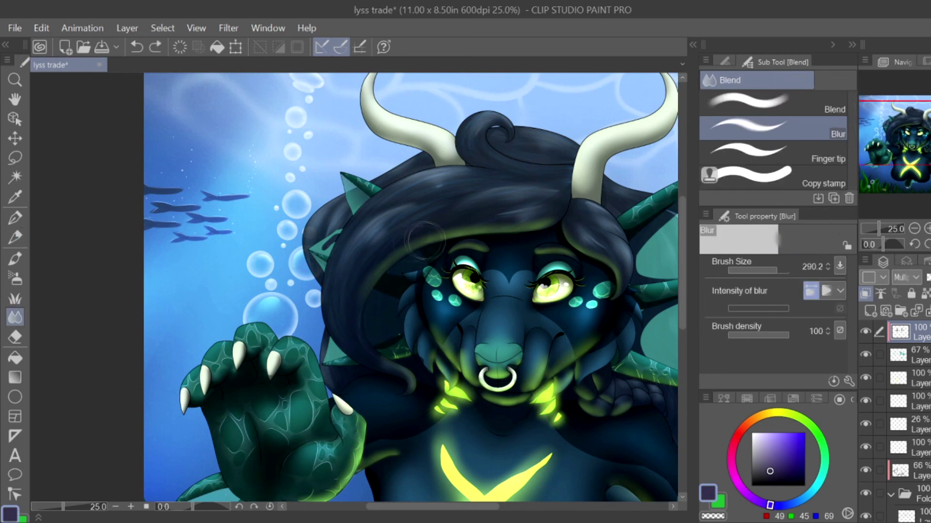
pyautogui.hscroll(5, 359, 286)
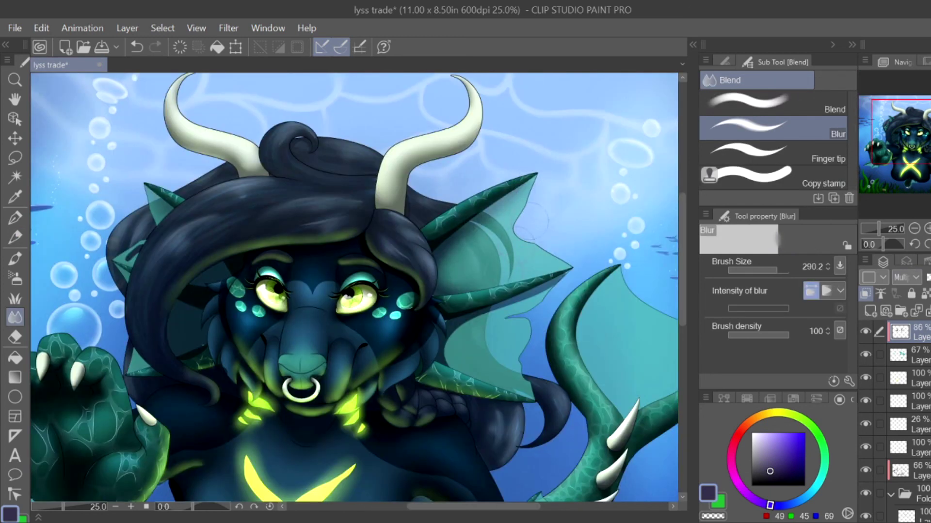
# Step: Shade the tail fin's inner edges and the forearm fin with the Darker pencil at size 115.3
pyautogui.press('p')
pyautogui.hscroll(5, 359, 286)
pyautogui.moveTo(536, 208); pyautogui.dragTo(507, 286)
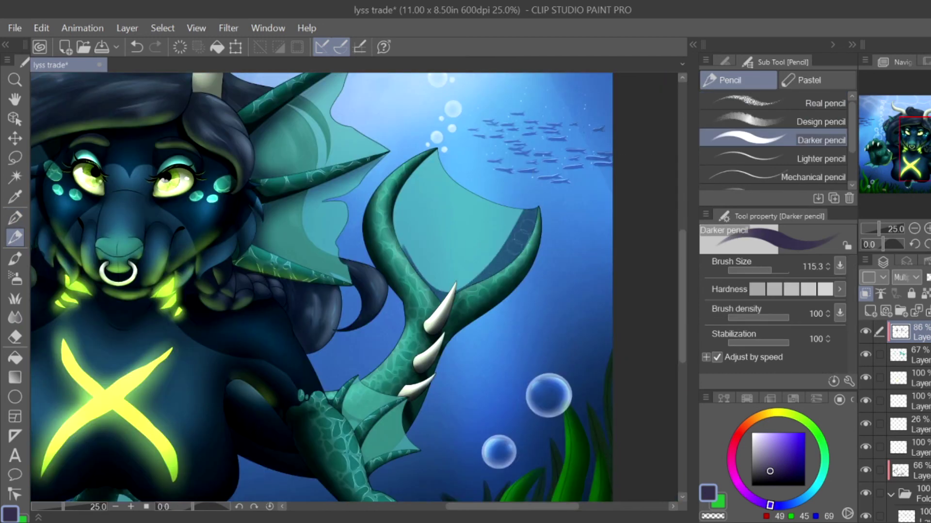
pyautogui.moveTo(437, 153); pyautogui.dragTo(402, 291)
pyautogui.hotkey('ctrl', 'z')
pyautogui.hotkey('ctrl', 'z')
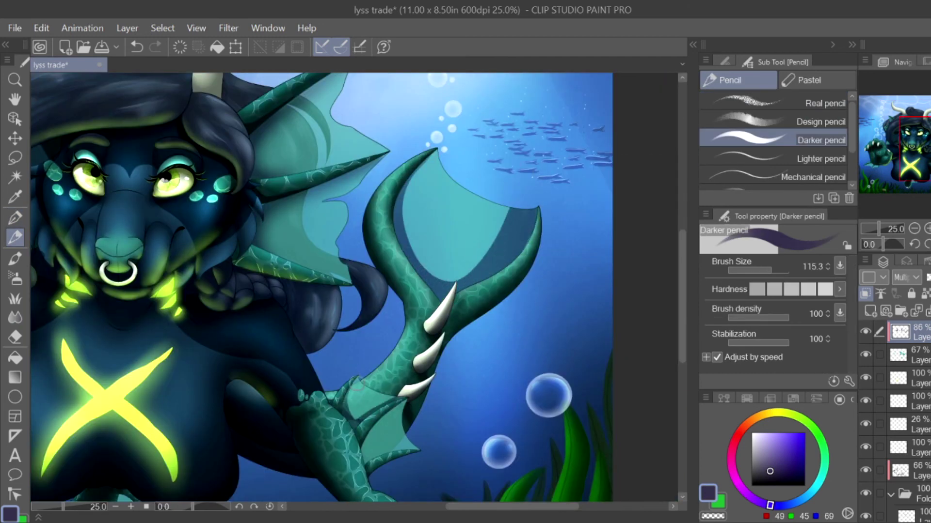
pyautogui.moveTo(359, 373); pyautogui.dragTo(352, 429)
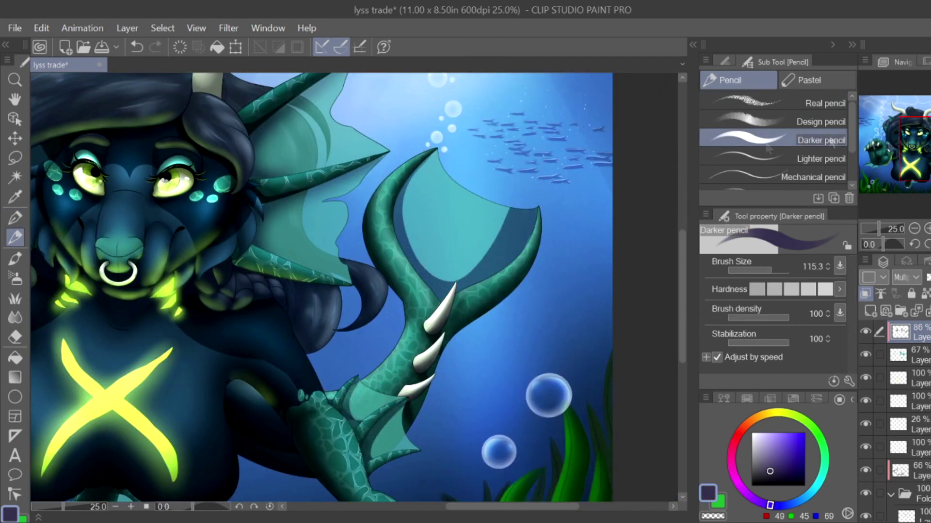
# Step: Shade the fins by the foot and raised paw, soften the fin shadows with Blur at size 290.2, and set the second layer's opacity to 81%
pyautogui.scroll(-5, 385, 263)
pyautogui.hscroll(-6, 385, 263)
pyautogui.moveTo(385, 263); pyautogui.dragTo(401, 321)
pyautogui.scroll(3, 433, 276)
pyautogui.hscroll(-5, 433, 277)
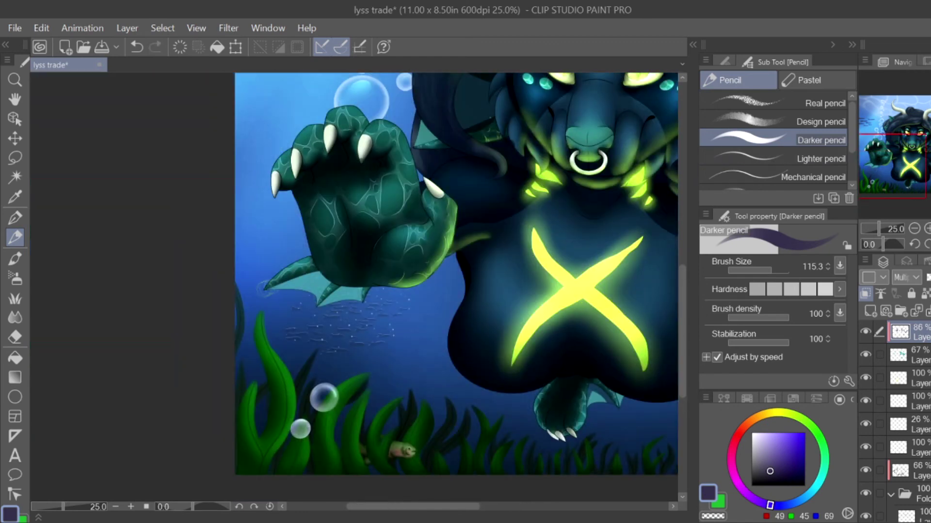
pyautogui.press('j')
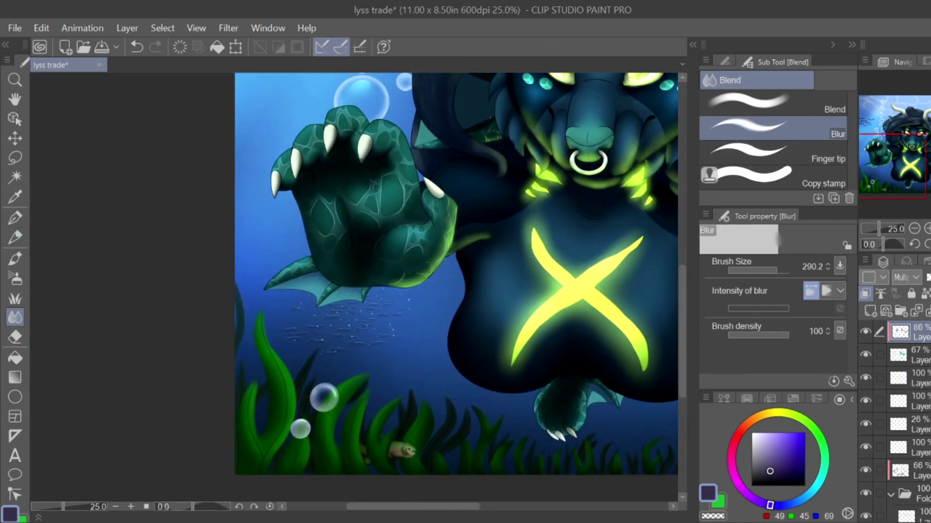
pyautogui.hotkey('ctrl', '-')
pyautogui.hotkey('ctrl', '-')
pyautogui.hscroll(3, 484, 223)
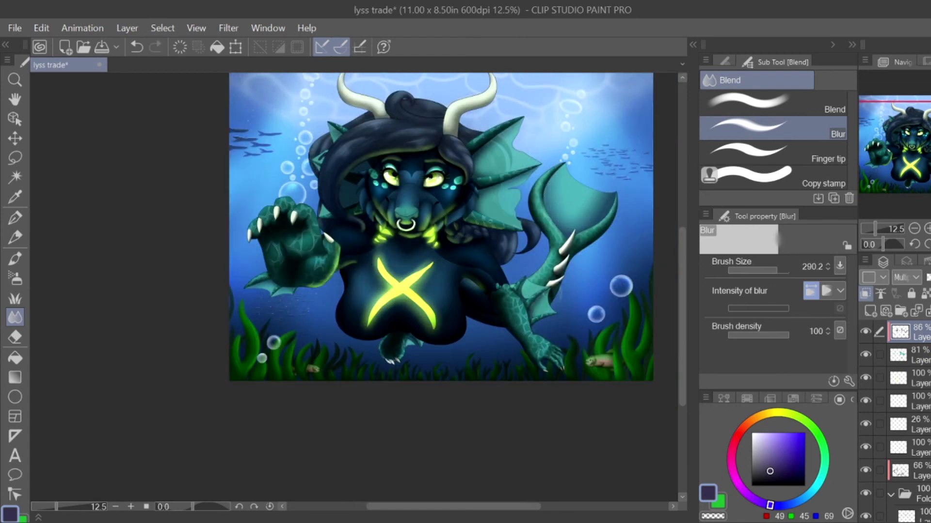
# Step: Create a new top layer in Add (Glow) mode and prepare the G-pen at size 5.0 in pale lavender, RGB 211, 203, 255
pyautogui.scroll(-1, 533, 271)
pyautogui.scroll(2, 413, 249)
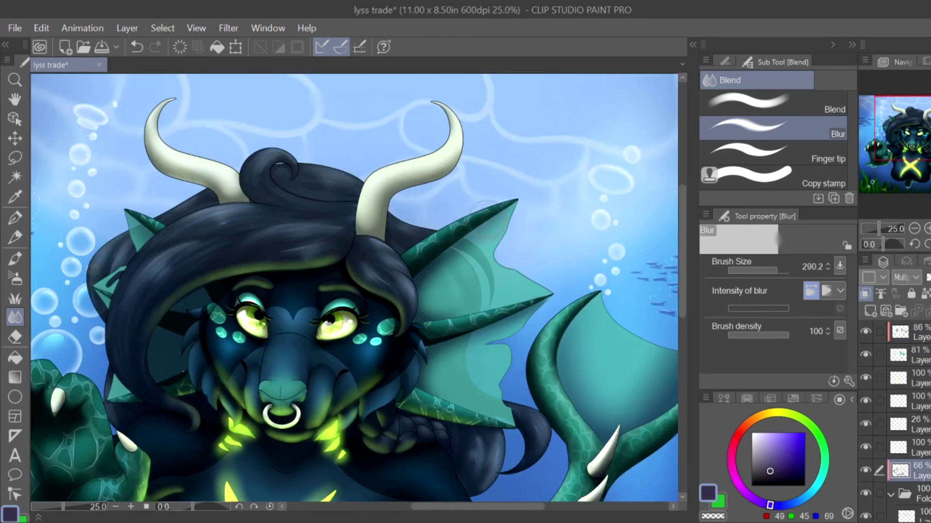
pyautogui.scroll(-1, 240, 307)
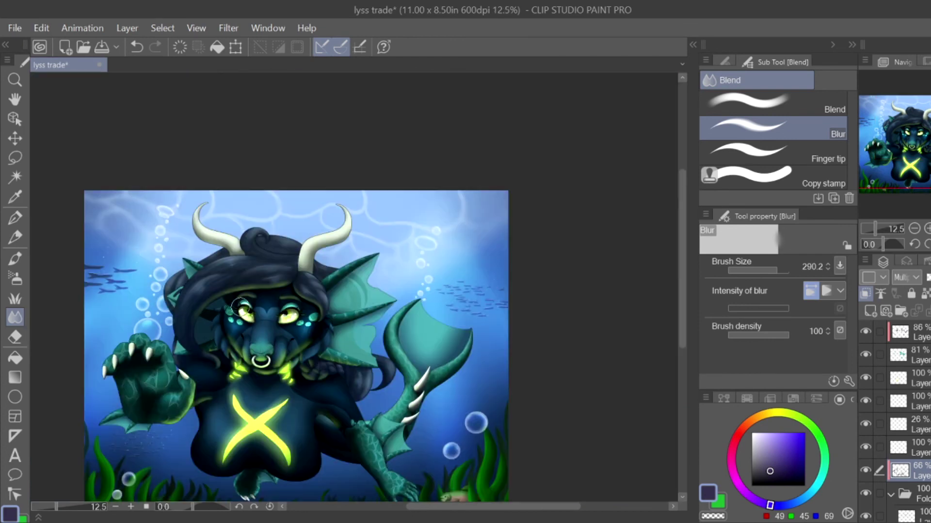
pyautogui.scroll(-1, 240, 307)
pyautogui.hotkey('ctrl', 'shift', 'n')
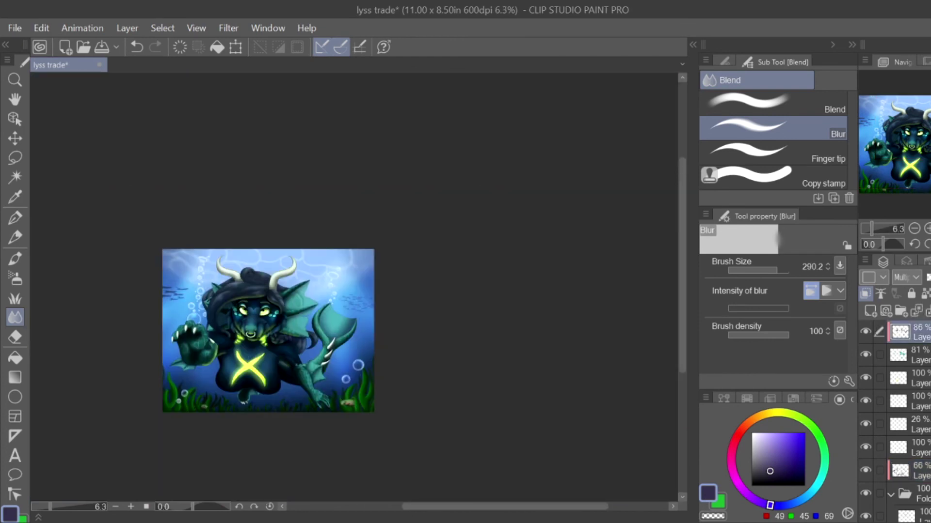
pyautogui.press('p')
pyautogui.hotkey('ctrl', '+')
pyautogui.hotkey('ctrl', '+')
pyautogui.hotkey('ctrl', '+')
pyautogui.hotkey('ctrl', '+')
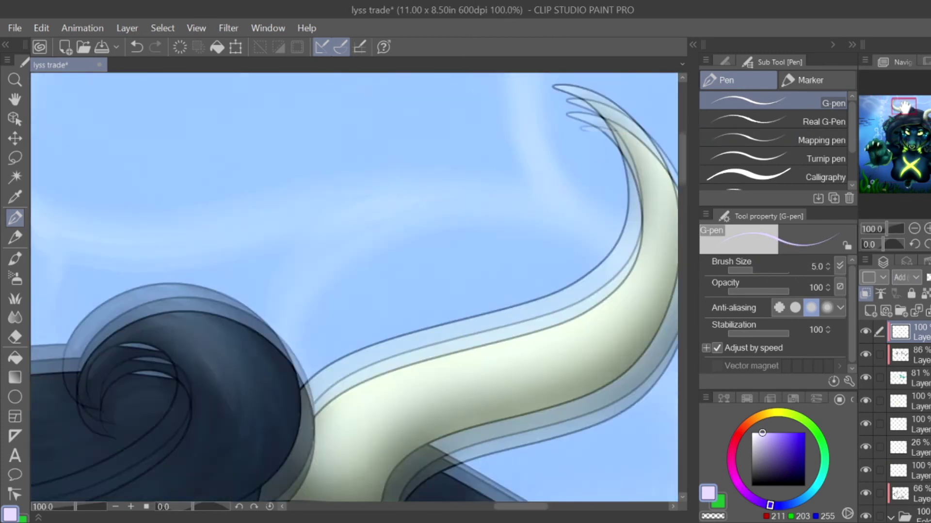
# Step: Draw thin pale lavender highlights along the outer edge of the horn tip, flipping the canvas as needed
pyautogui.press('h')
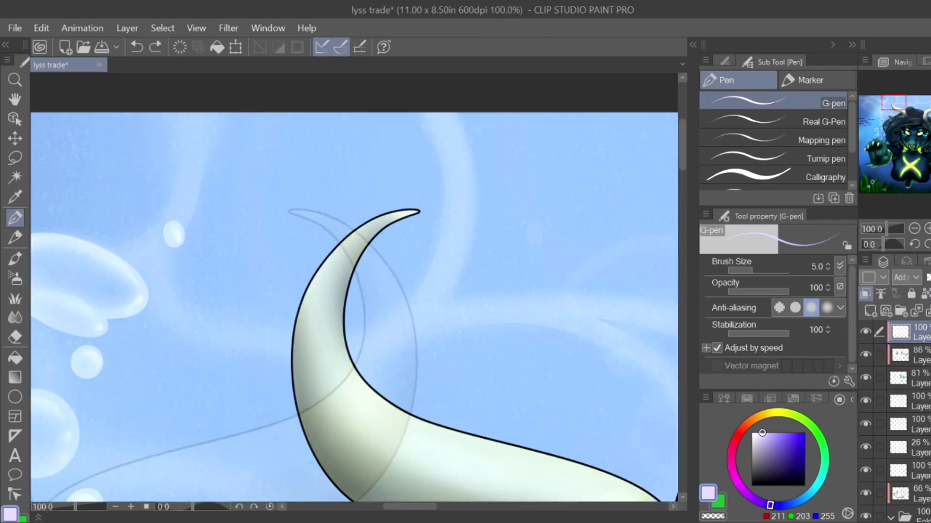
pyautogui.press('h')
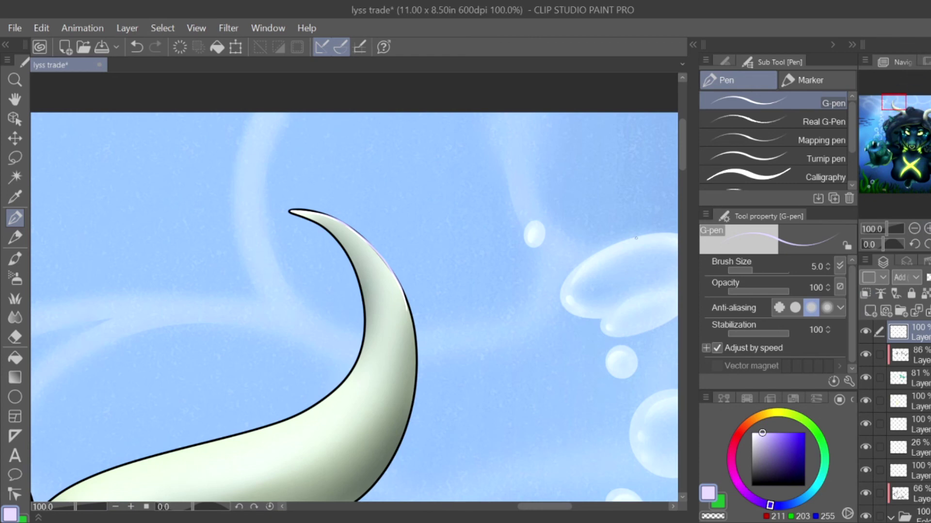
pyautogui.press('h')
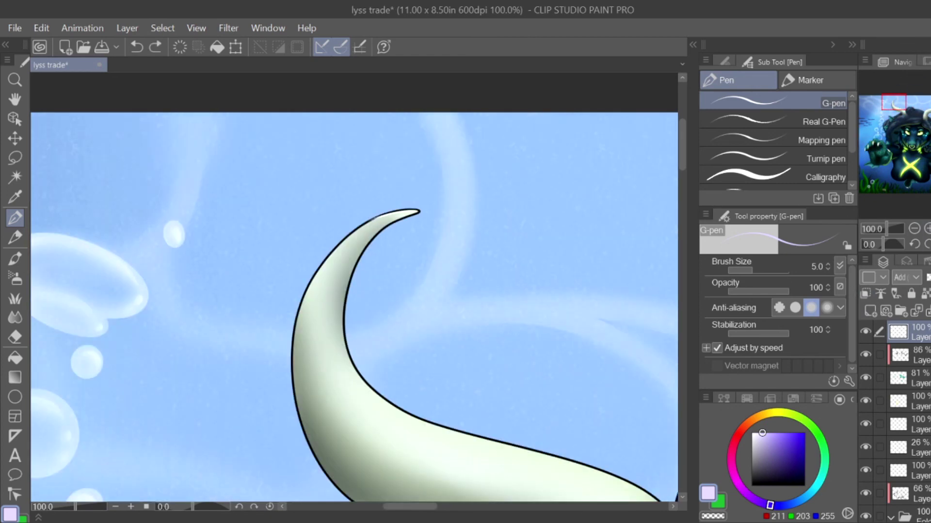
pyautogui.hotkey('ctrl', 'y')
pyautogui.hotkey('ctrl', '=')
pyautogui.hotkey('ctrl', '-')
pyautogui.hotkey('ctrl', '=')
pyautogui.hotkey('ctrl', 'z')
pyautogui.hotkey('ctrl', 'y')
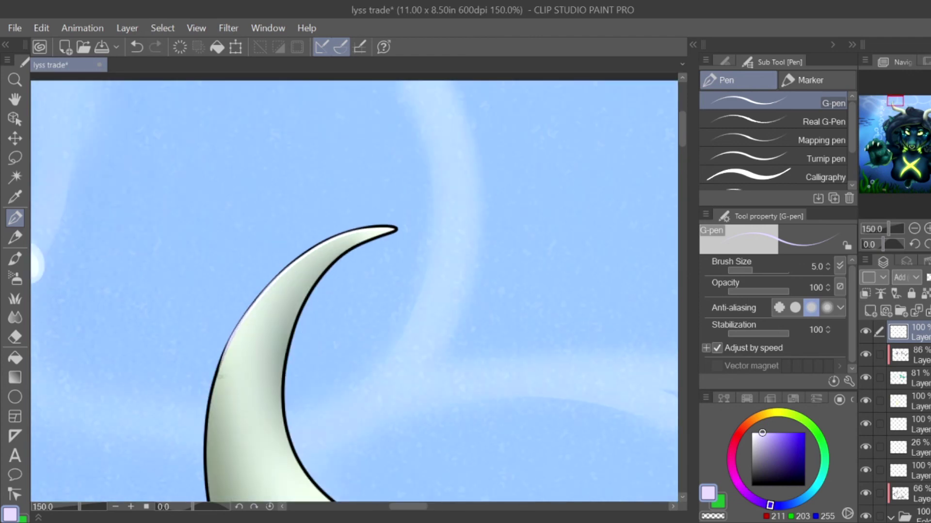
# Step: Try extending the thin pale highlights along the hair curl's edge and the horn's upper edge
pyautogui.hotkey('ctrl', '0')
pyautogui.hotkey('ctrl', 'alt', '0')
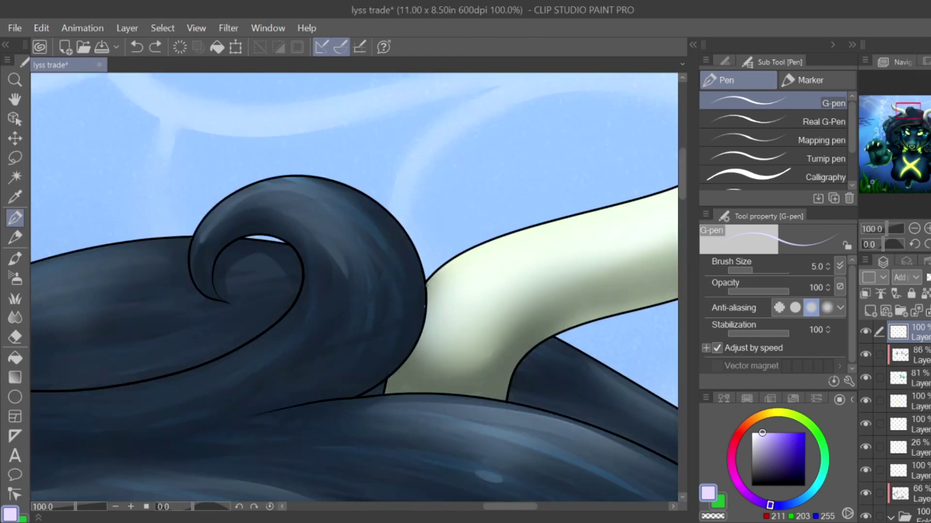
pyautogui.hotkey('ctrl', '=')
pyautogui.hotkey('ctrl', 'z')
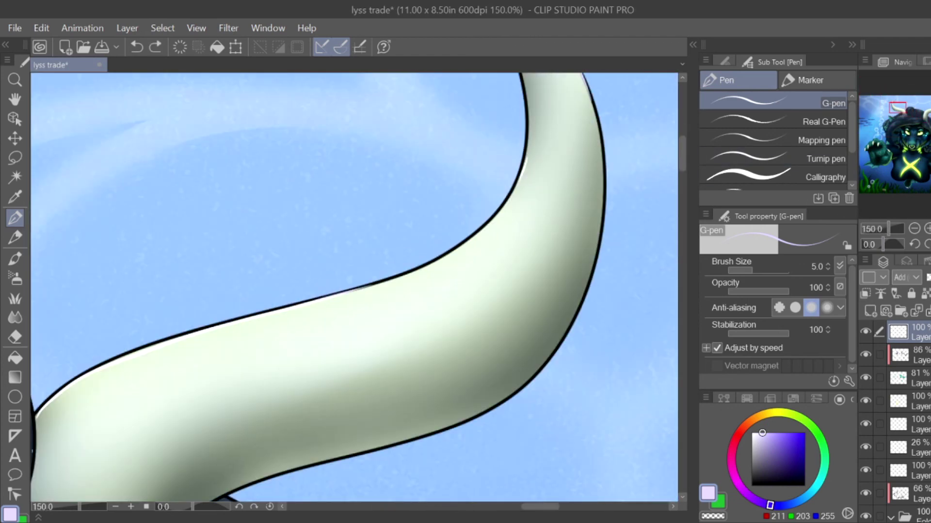
pyautogui.hotkey('ctrl', '-')
pyautogui.hotkey('ctrl', '-')
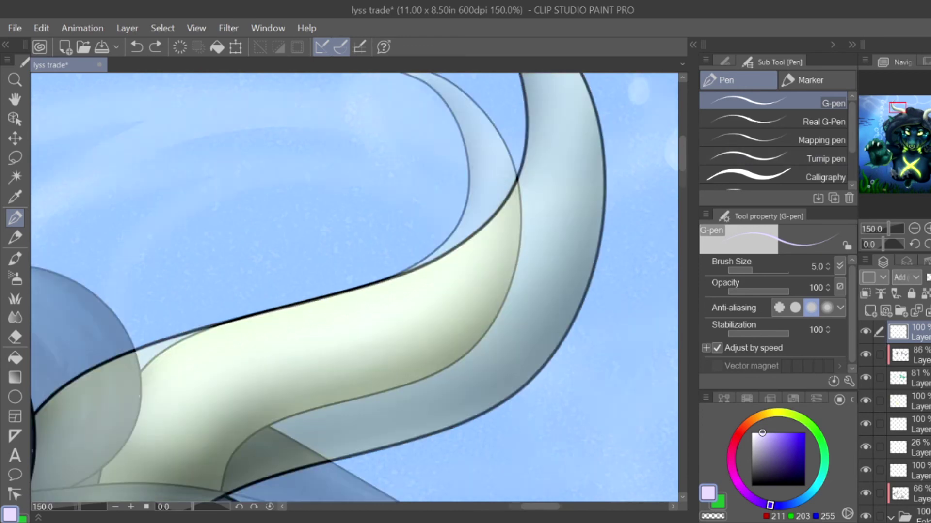
pyautogui.hotkey('ctrl', '-')
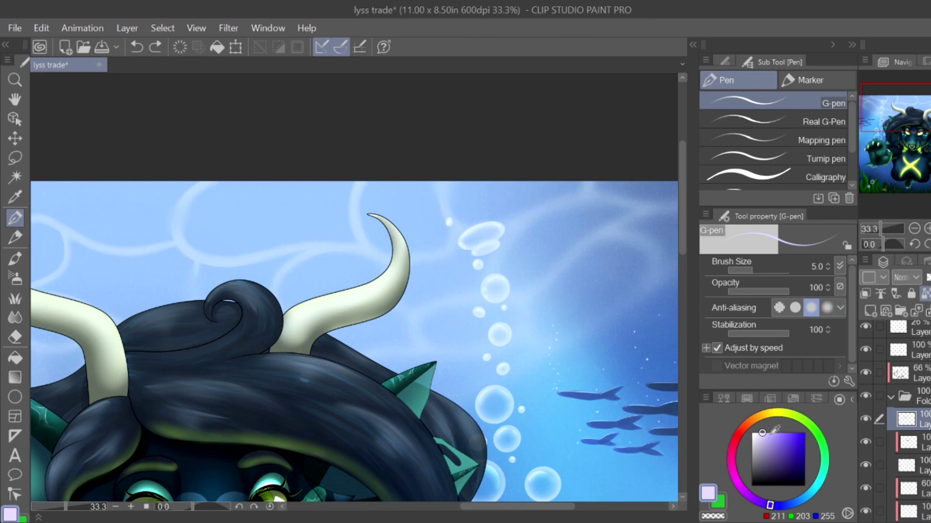
# Step: Recolor the hair's outer and inner outlines around the horns light gray, RGB 200, 200, 200, with the G-pen at size 97.5 on the folder's top layer
pyautogui.click(751, 444)
pyautogui.moveTo(753, 270); pyautogui.dragTo(771, 270)
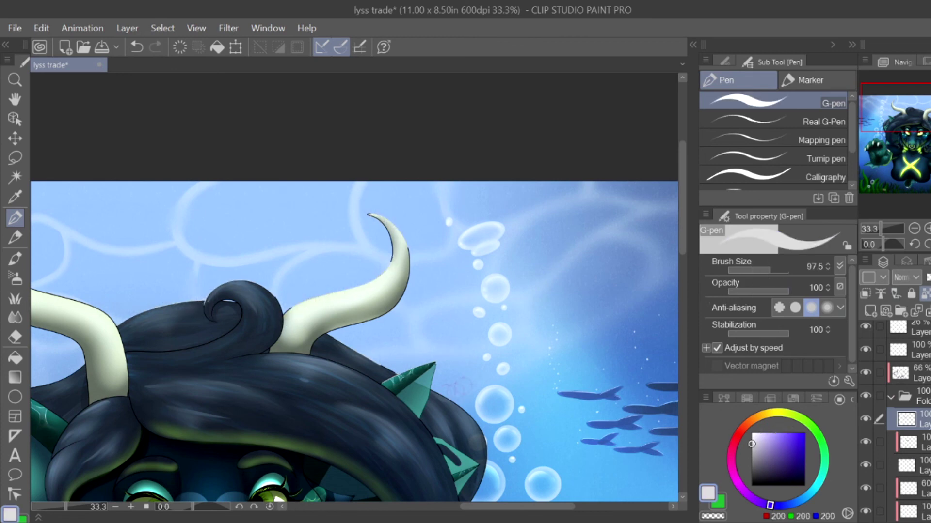
pyautogui.scroll(-4, 461, 385)
pyautogui.moveTo(348, 262)
pyautogui.mouseDown()
pyautogui.moveTo(455, 348)
pyautogui.moveTo(678, 459)
pyautogui.mouseUp()
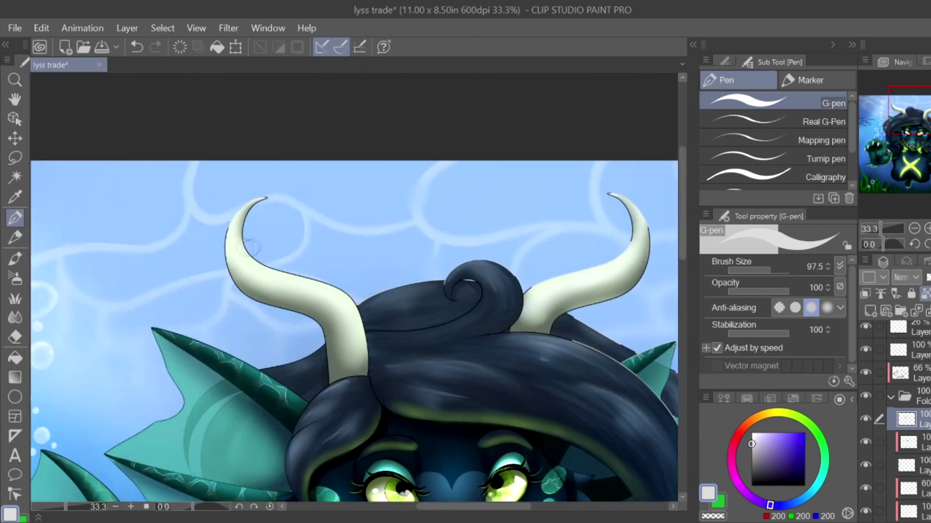
pyautogui.moveTo(328, 392)
pyautogui.mouseDown()
pyautogui.moveTo(297, 414)
pyautogui.moveTo(294, 440)
pyautogui.mouseUp()
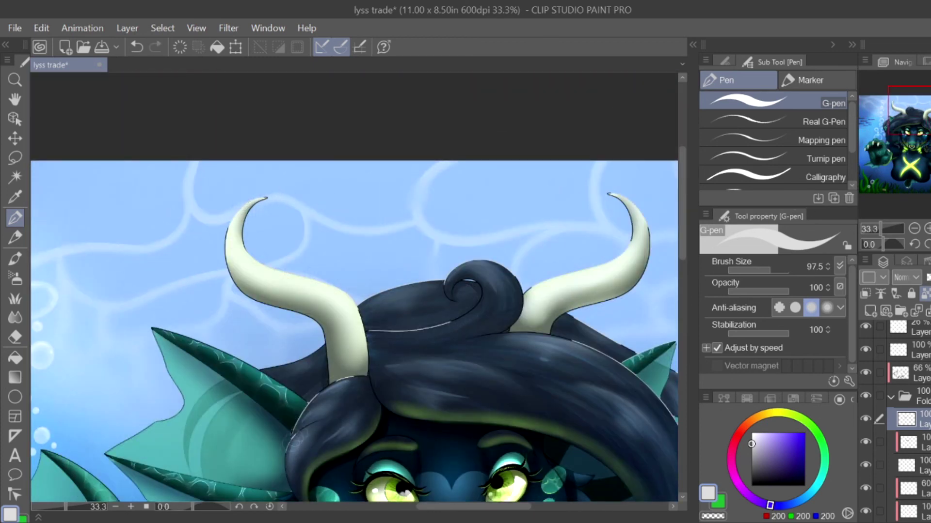
pyautogui.scroll(-3, 354, 291)
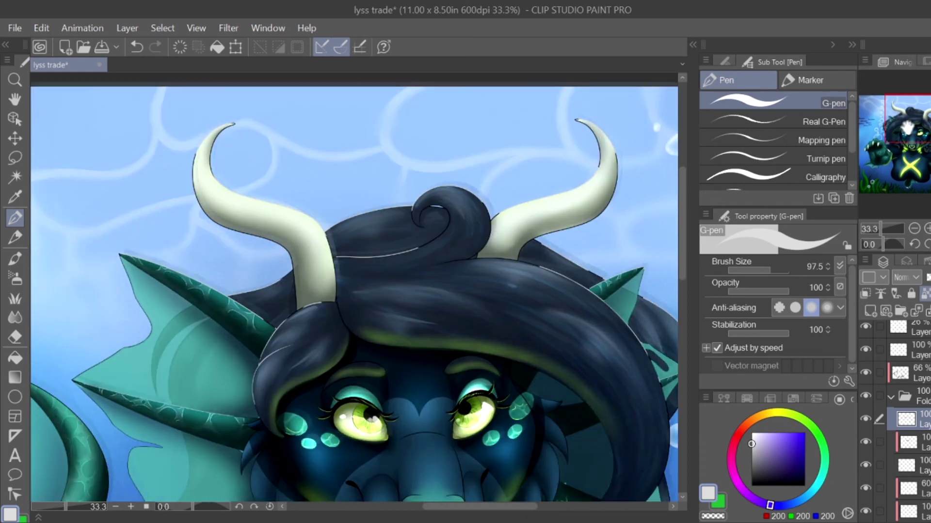
# Step: Recolor the outlines of both shoulders and the upper arm beside the hair light gray, RGB 200, 200, 200, with the G-pen
pyautogui.moveTo(437, 291); pyautogui.dragTo(228, 209)
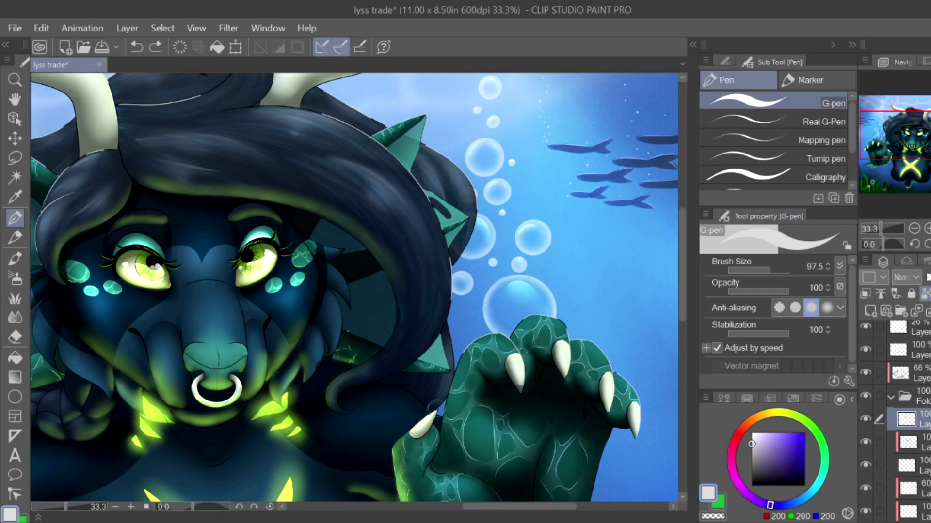
pyautogui.moveTo(435, 405)
pyautogui.mouseDown()
pyautogui.moveTo(427, 413)
pyautogui.moveTo(381, 384)
pyautogui.mouseUp()
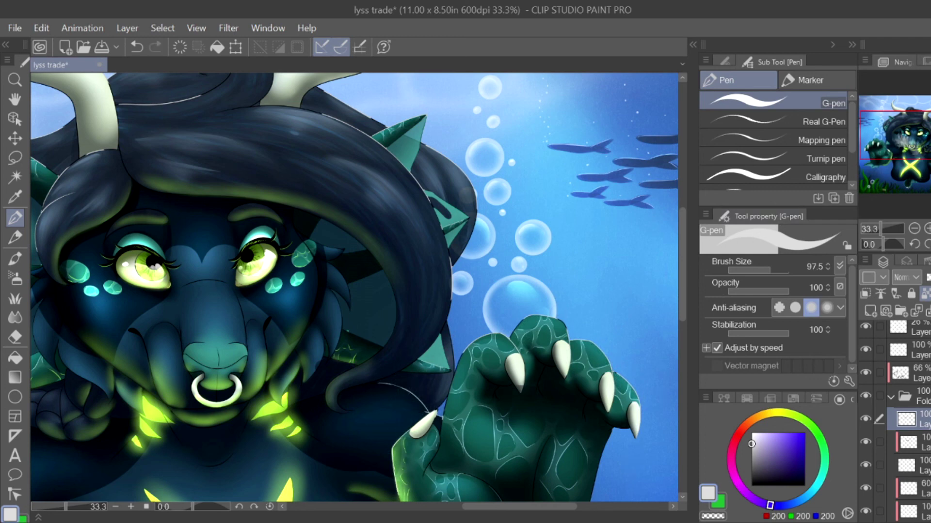
pyautogui.hscroll(-5, 310, 369)
pyautogui.hotkey('ctrl', 'z')
pyautogui.hotkey('ctrl', 'z')
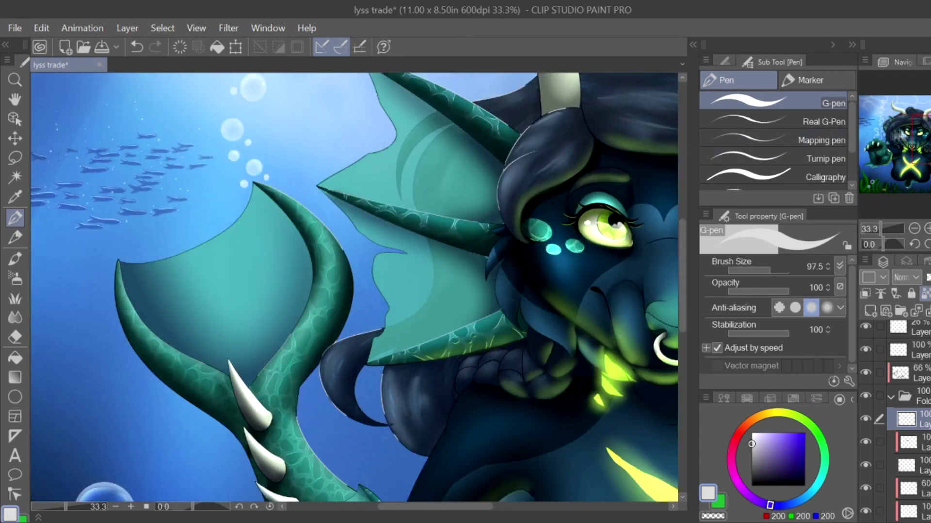
pyautogui.scroll(-5, 354, 291)
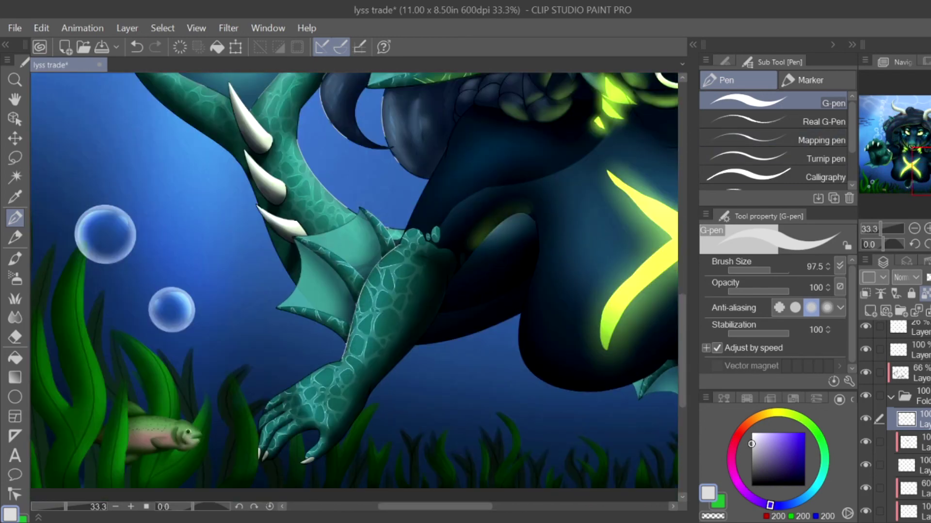
pyautogui.moveTo(458, 115); pyautogui.dragTo(398, 245)
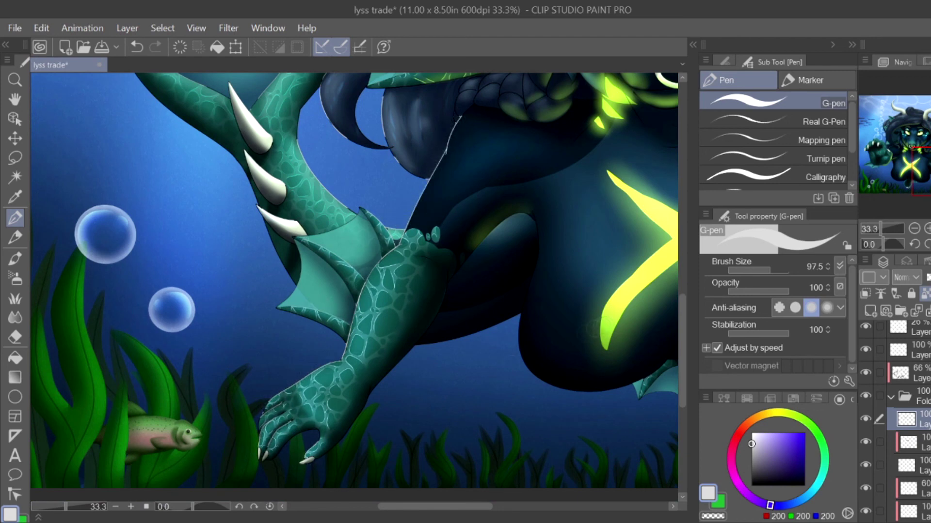
# Step: Draw light gray edge highlights on the raised paw's palm crease and along both sides of the snout
pyautogui.hotkey('ctrl', '0')
pyautogui.scroll(3, 499, 271)
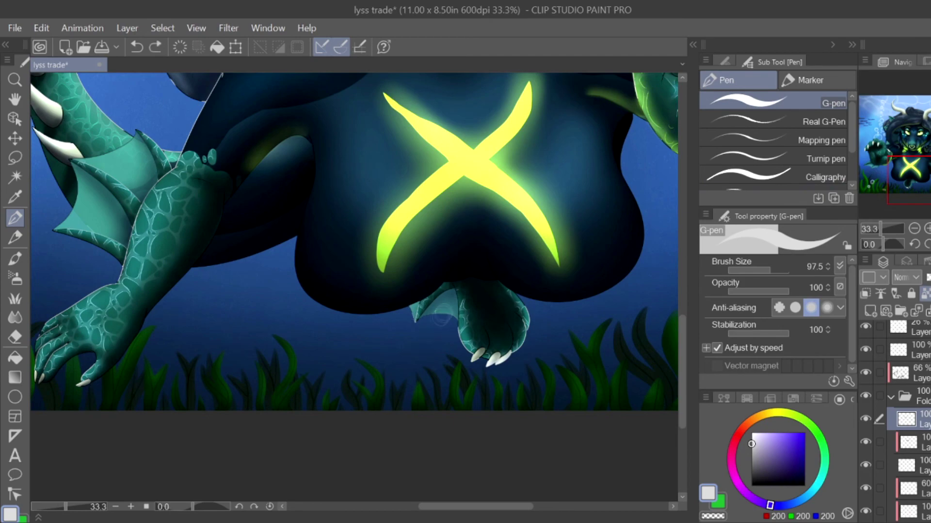
pyautogui.moveTo(485, 145); pyautogui.dragTo(139, 354)
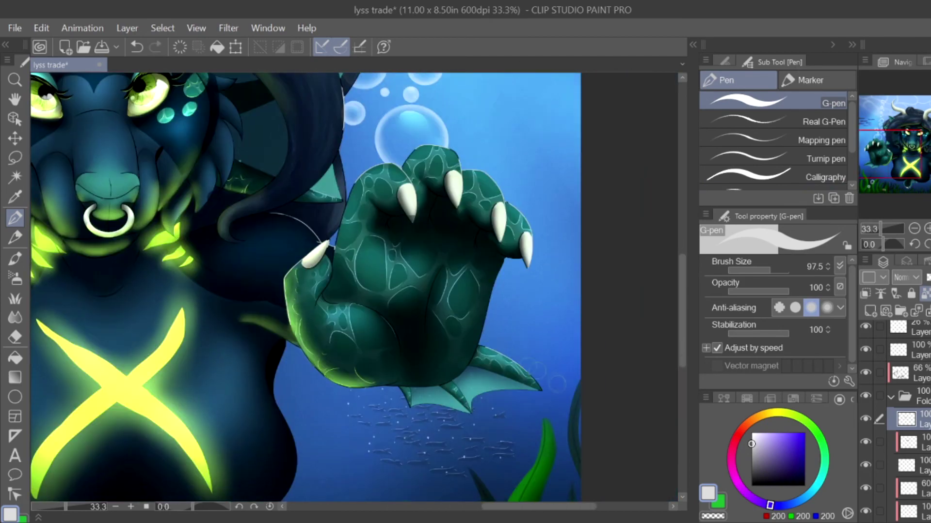
pyautogui.moveTo(351, 307); pyautogui.dragTo(386, 313)
pyautogui.scroll(1, 310, 252)
pyautogui.moveTo(196, 298); pyautogui.dragTo(237, 321)
pyautogui.moveTo(289, 228); pyautogui.dragTo(302, 308)
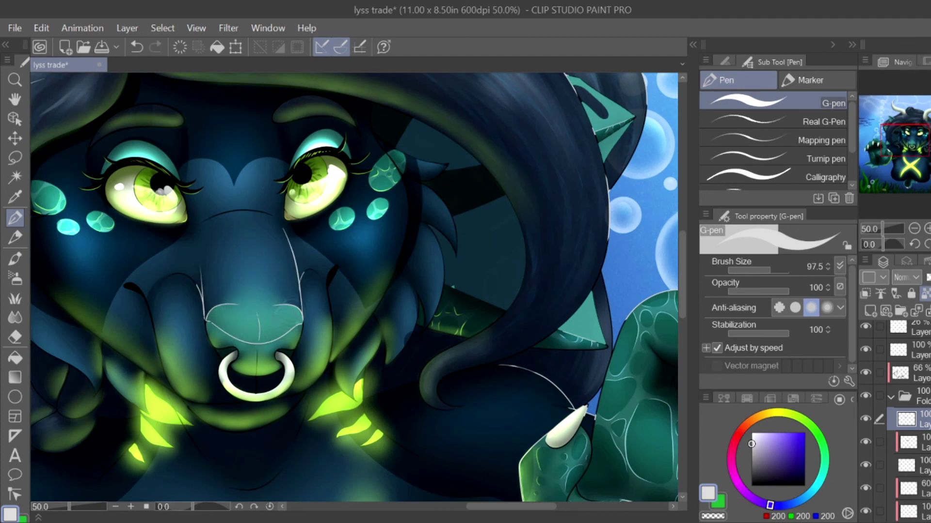
pyautogui.scroll(-2, 321, 290)
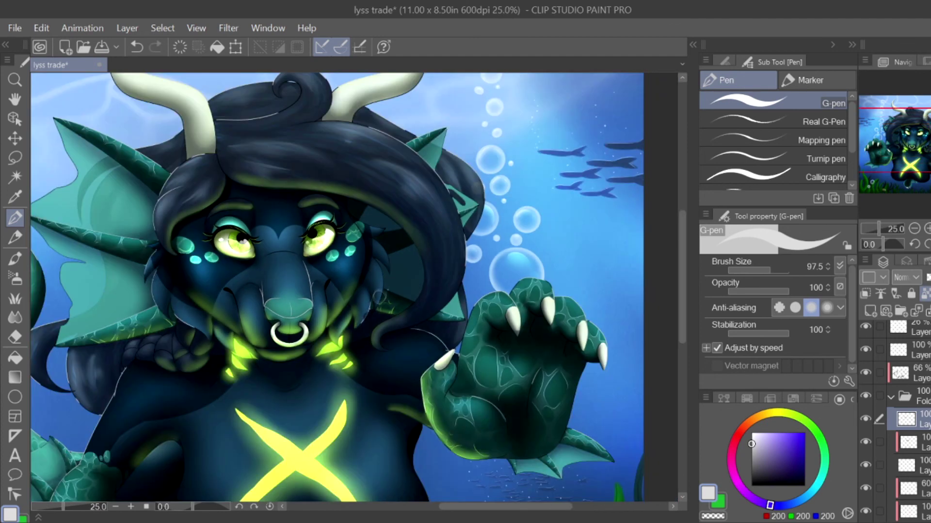
# Step: Soften the light gray edge highlights on the hair, shoulders and arms with the Blur tool at size 290.2
pyautogui.press('j')
pyautogui.scroll(1, 456, 204)
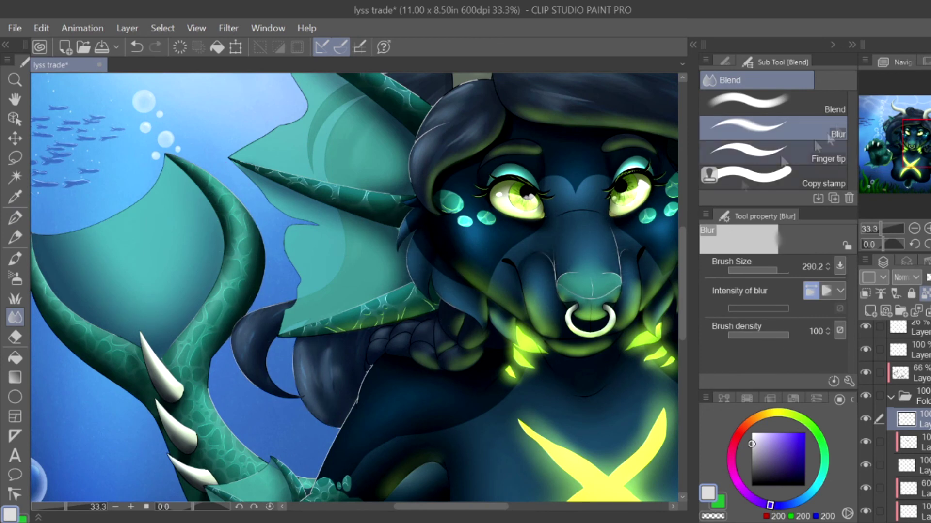
pyautogui.moveTo(911, 143); pyautogui.dragTo(915, 131)
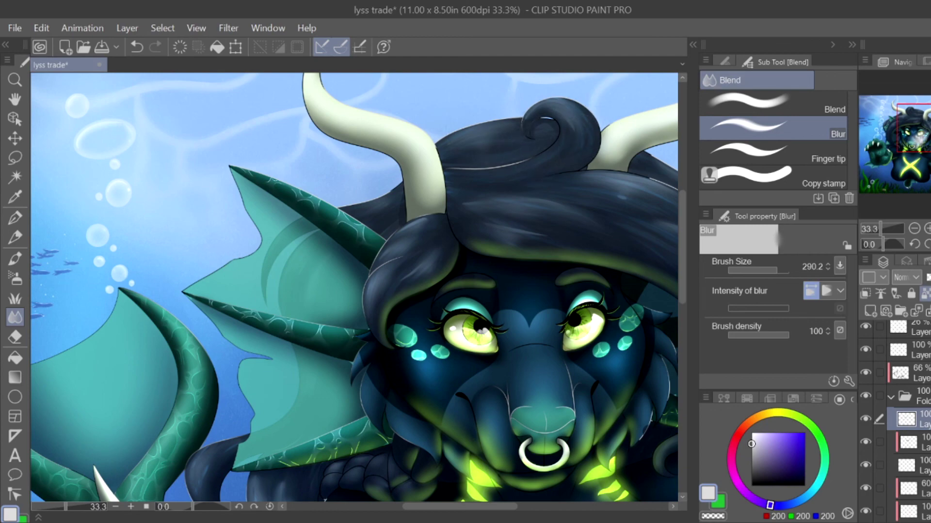
pyautogui.scroll(5, 354, 290)
pyautogui.hscroll(5, 354, 291)
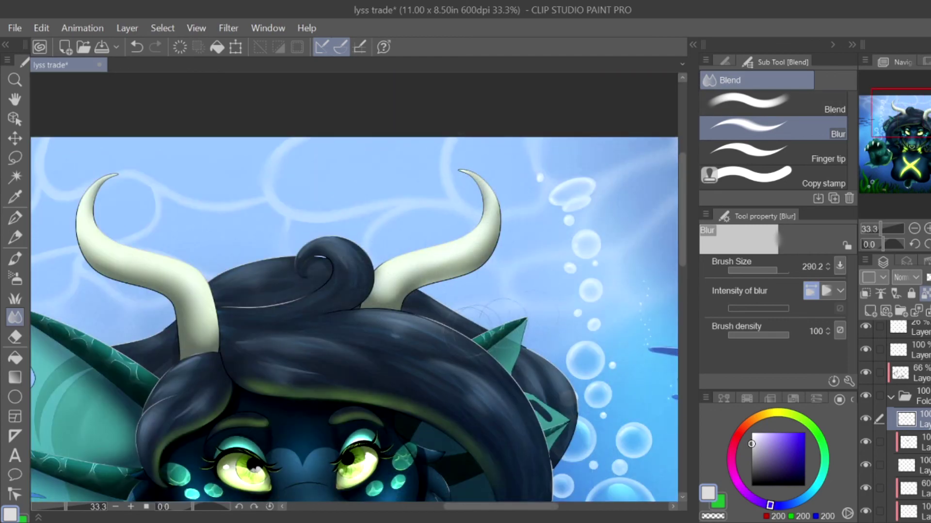
pyautogui.scroll(-3, 338, 390)
pyautogui.hscroll(5, 338, 391)
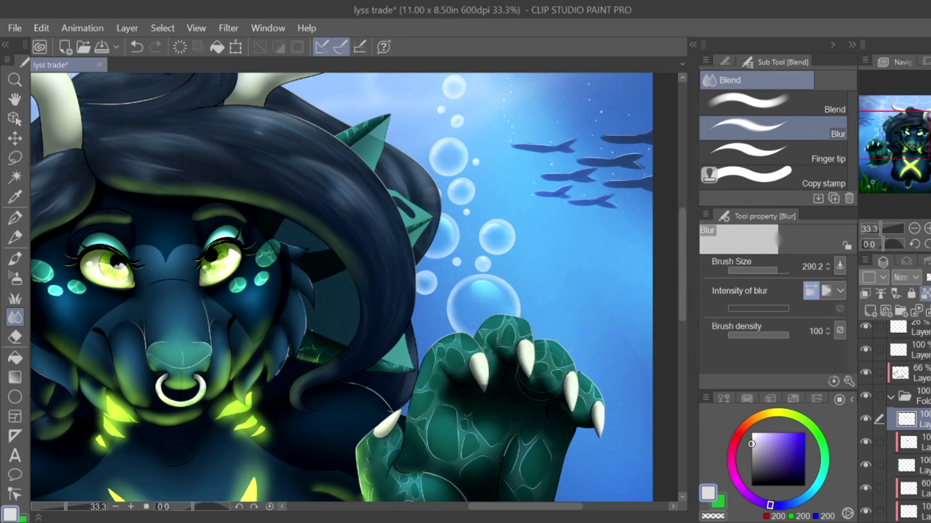
pyautogui.scroll(-3, 538, 398)
pyautogui.hscroll(-1, 538, 398)
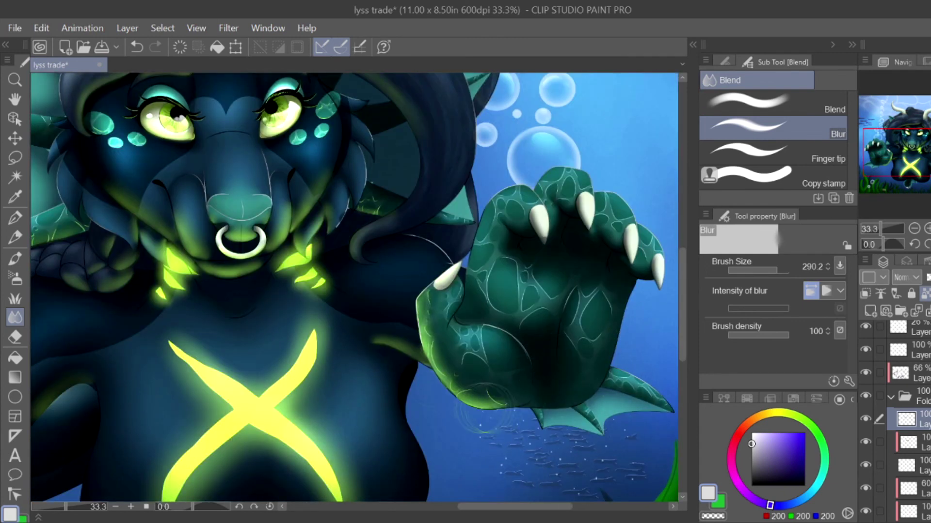
pyautogui.scroll(-1, 426, 261)
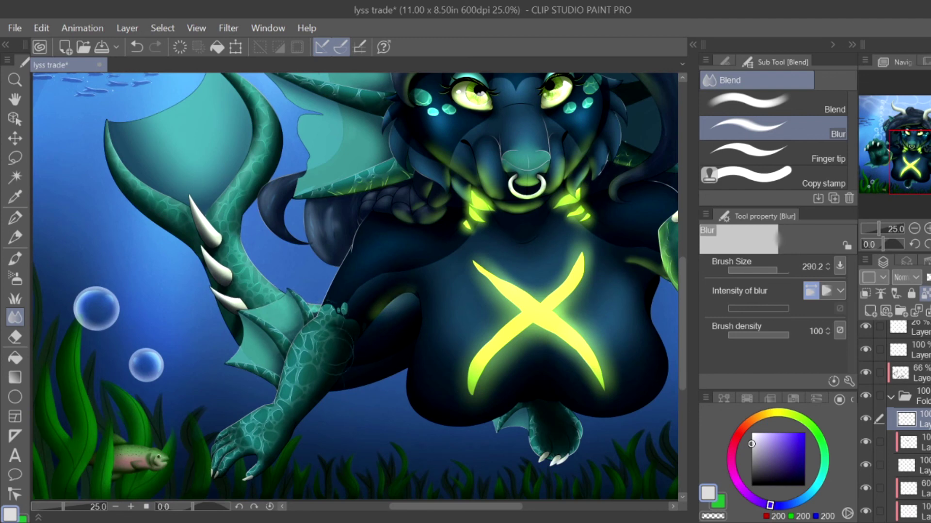
pyautogui.scroll(-3, 319, 403)
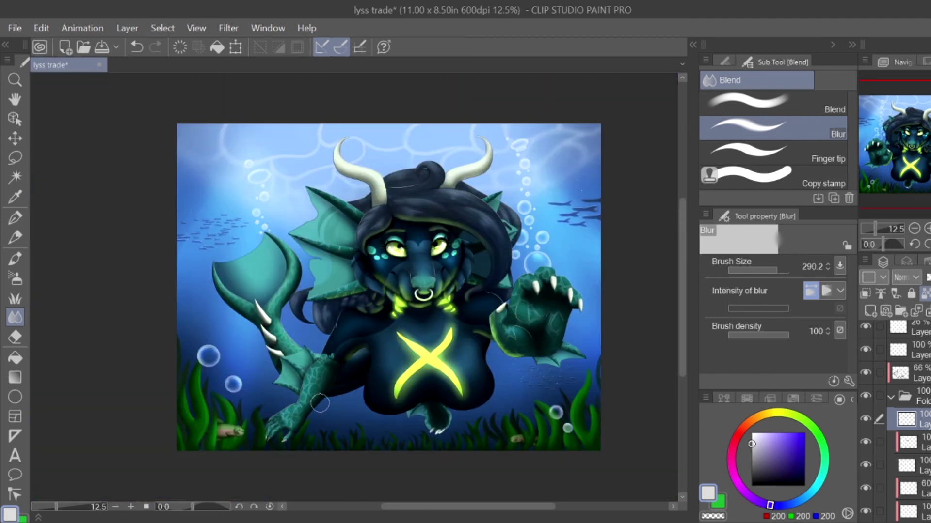
# Step: Examine the edge highlights over the whole illustration and close up, with the canvas flipped horizontally
pyautogui.scroll(3, 340, 217)
pyautogui.press('p')
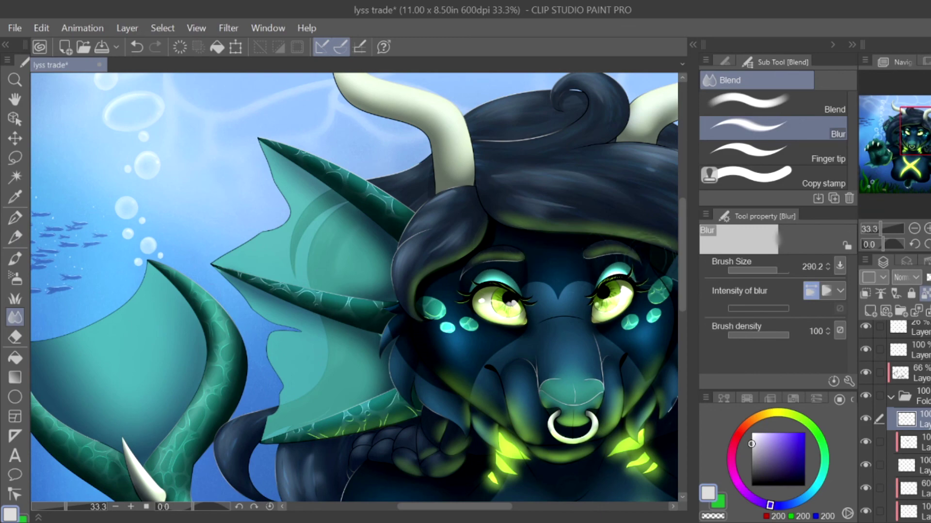
pyautogui.hotkey('ctrl', '-')
pyautogui.hotkey('ctrl', '-')
pyautogui.hotkey('ctrl', '-')
pyautogui.hscroll(5, 354, 286)
pyautogui.hscroll(-1, 354, 286)
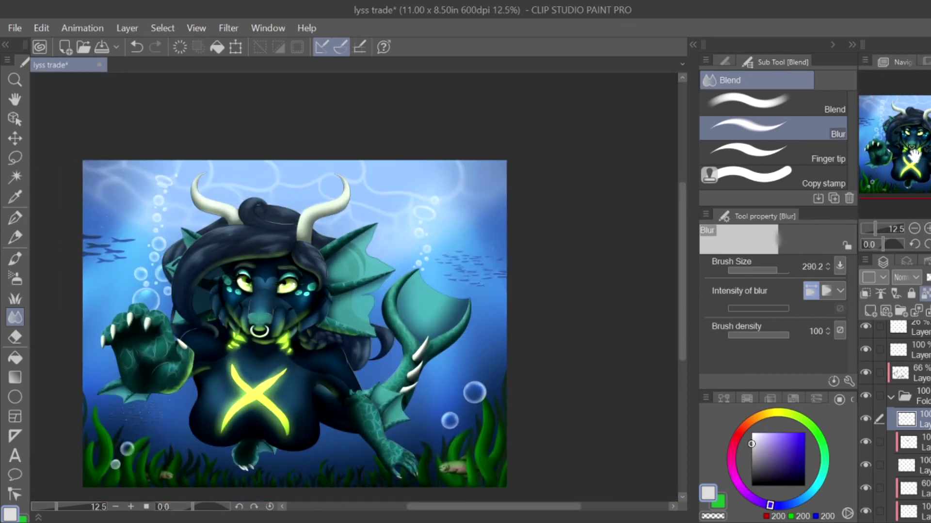
pyautogui.scroll(4, 286, 468)
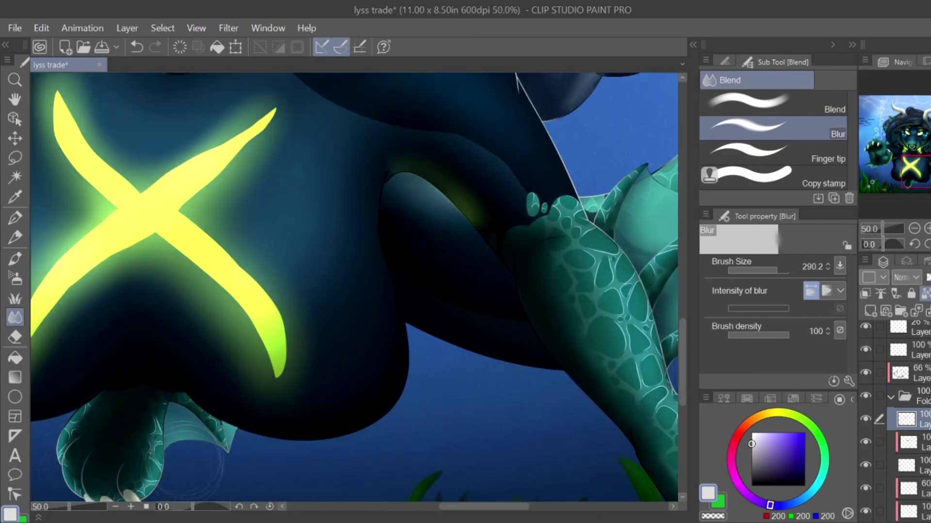
pyautogui.scroll(-4, 194, 463)
pyautogui.scroll(1, 193, 463)
pyautogui.scroll(1, 353, 286)
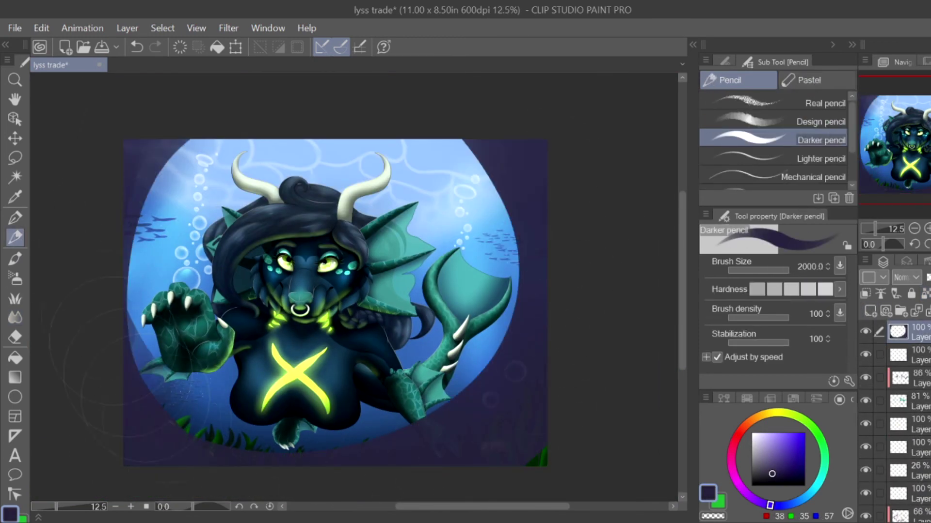
# Step: Blur the dark vignette, RGB 38, 35, 57, around the canvas edges at size 2000 and set its layer to Multiply at 28% opacity
pyautogui.moveTo(150, 378); pyautogui.dragTo(175, 194)
pyautogui.press('j')
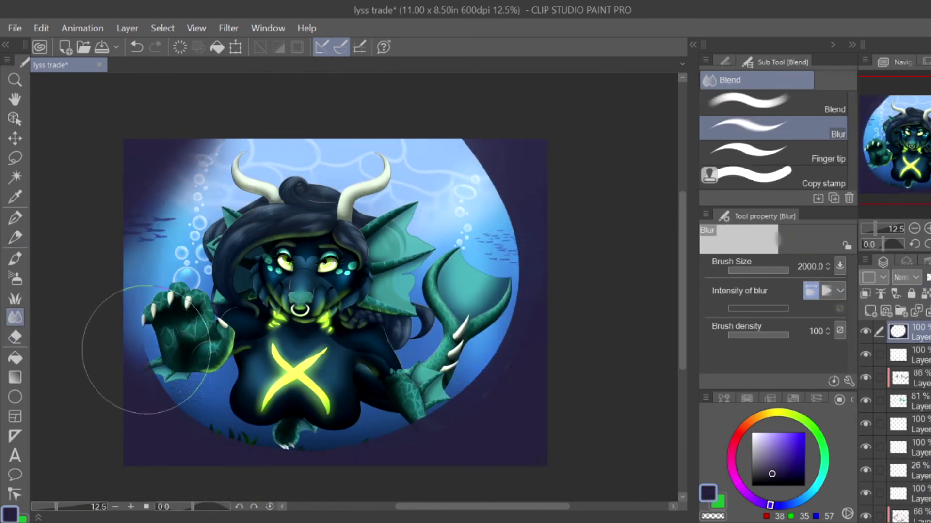
pyautogui.moveTo(146, 350)
pyautogui.mouseDown()
pyautogui.moveTo(166, 391)
pyautogui.moveTo(307, 454)
pyautogui.moveTo(468, 369)
pyautogui.moveTo(406, 366)
pyautogui.moveTo(495, 246)
pyautogui.moveTo(492, 179)
pyautogui.moveTo(328, 89)
pyautogui.moveTo(138, 209)
pyautogui.moveTo(119, 327)
pyautogui.moveTo(203, 422)
pyautogui.moveTo(266, 435)
pyautogui.moveTo(361, 403)
pyautogui.moveTo(417, 349)
pyautogui.moveTo(447, 297)
pyautogui.moveTo(457, 224)
pyautogui.moveTo(426, 144)
pyautogui.moveTo(187, 132)
pyautogui.moveTo(117, 235)
pyautogui.moveTo(154, 374)
pyautogui.moveTo(249, 420)
pyautogui.moveTo(313, 417)
pyautogui.moveTo(386, 384)
pyautogui.moveTo(439, 342)
pyautogui.moveTo(475, 295)
pyautogui.moveTo(474, 193)
pyautogui.moveTo(435, 142)
pyautogui.moveTo(540, 198)
pyautogui.mouseUp()
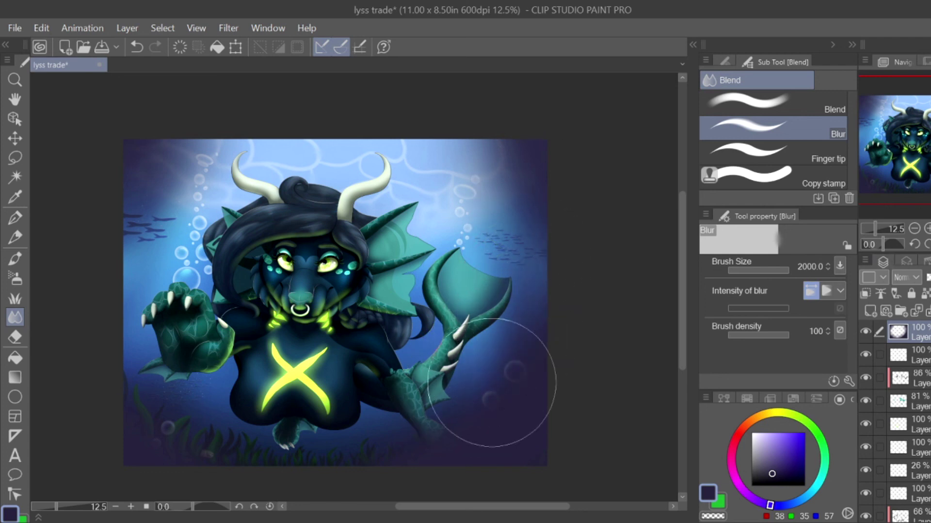
pyautogui.click(928, 278)
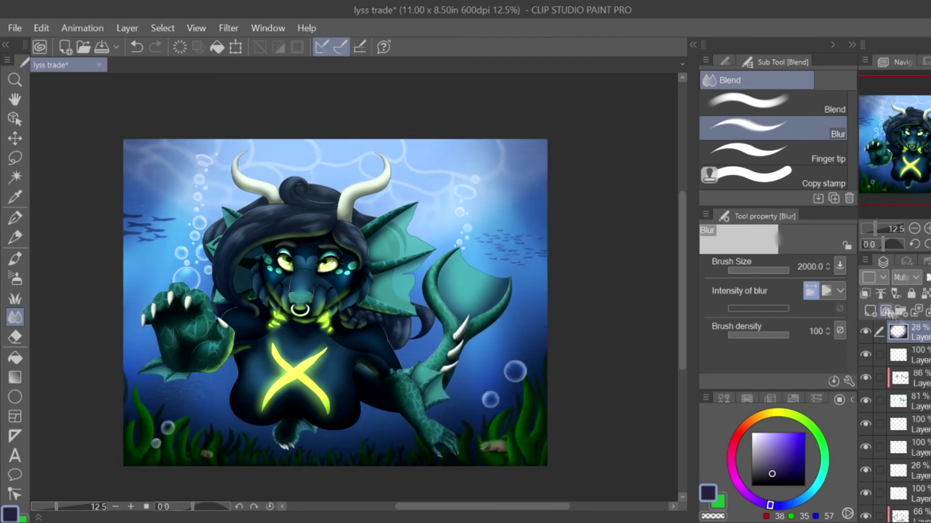
# Step: Paint a blurred lavender glow, RGB 188, 176, 255, across the upper scene on a new Add (Glow) layer at 19% opacity
pyautogui.click(871, 311)
pyautogui.press('p')
pyautogui.moveTo(218, 204)
pyautogui.mouseDown()
pyautogui.moveTo(485, 398)
pyautogui.moveTo(538, 184)
pyautogui.mouseUp()
pyautogui.press('j')
pyautogui.moveTo(194, 160)
pyautogui.mouseDown()
pyautogui.moveTo(79, 282)
pyautogui.moveTo(142, 286)
pyautogui.moveTo(273, 183)
pyautogui.moveTo(292, 301)
pyautogui.moveTo(383, 247)
pyautogui.moveTo(475, 325)
pyautogui.moveTo(481, 225)
pyautogui.moveTo(404, 167)
pyautogui.moveTo(496, 223)
pyautogui.moveTo(513, 202)
pyautogui.moveTo(395, 139)
pyautogui.moveTo(473, 194)
pyautogui.moveTo(549, 204)
pyautogui.moveTo(433, 118)
pyautogui.moveTo(536, 189)
pyautogui.moveTo(441, 116)
pyautogui.moveTo(508, 184)
pyautogui.moveTo(458, 145)
pyautogui.moveTo(496, 174)
pyautogui.moveTo(281, 188)
pyautogui.mouseUp()
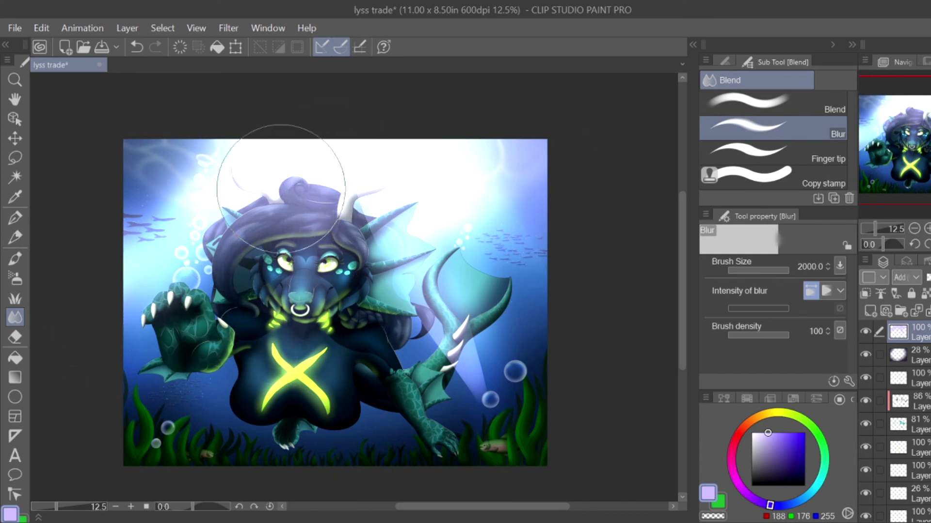
pyautogui.moveTo(929, 277); pyautogui.dragTo(910, 278)
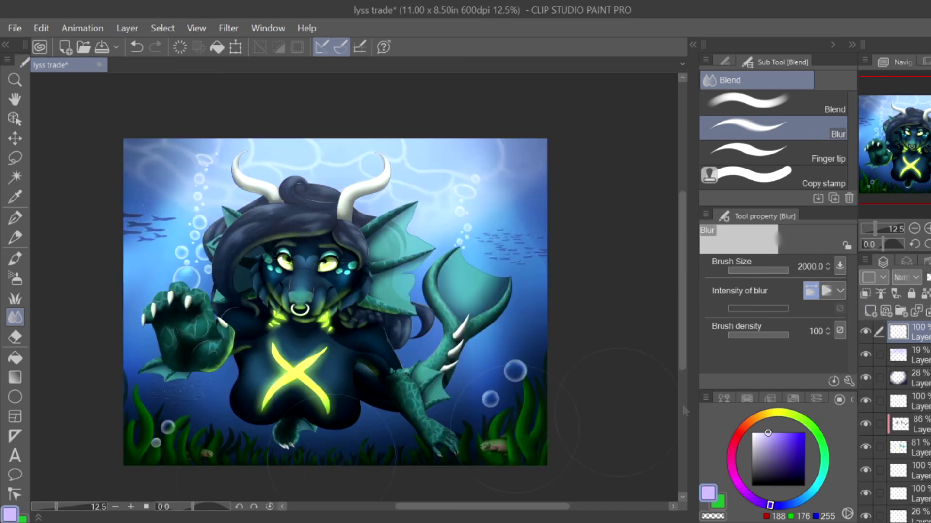
# Step: Add the artist's social handle as Ink Free text at size 30 over the lower forearm area
pyautogui.press('t')
pyautogui.click(359, 409)
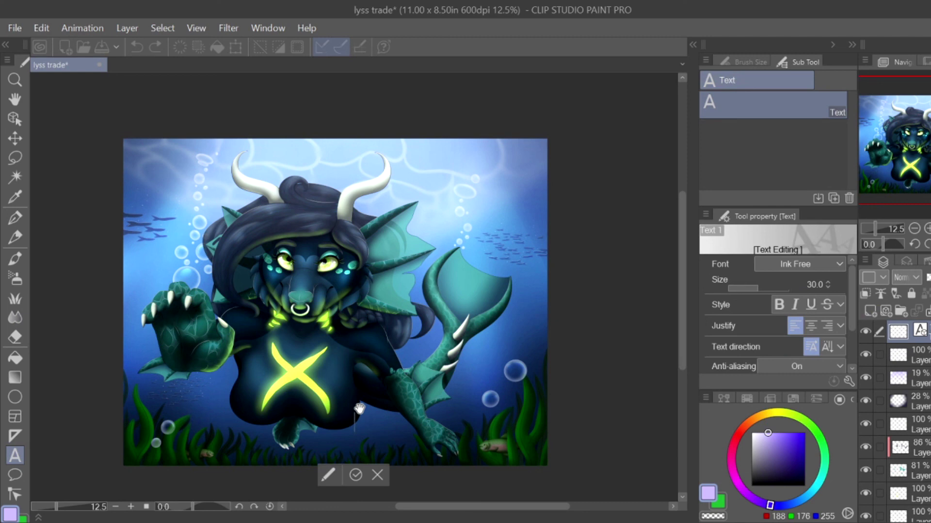
pyautogui.write('@bluefeatherkitten')
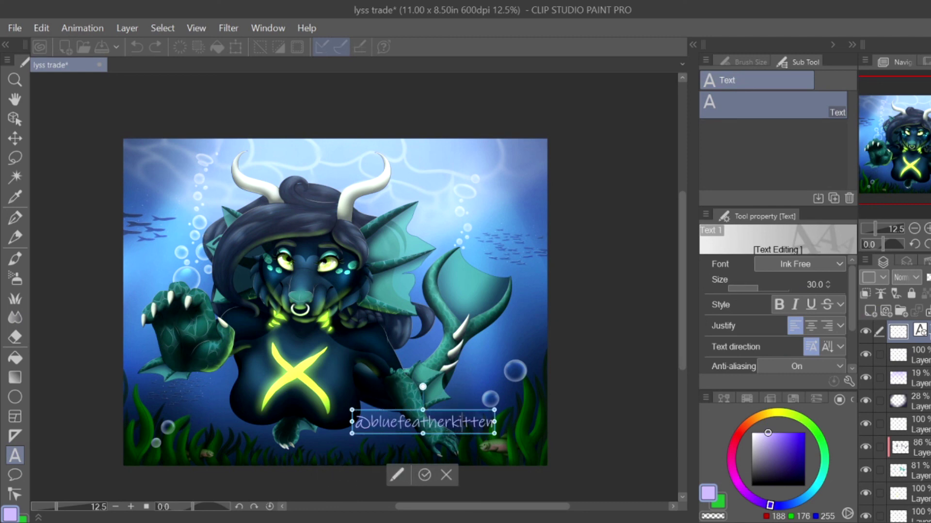
# Step: Shrink the handle text to about size 18.7 and rotate it to run along the character's lowered forearm
pyautogui.hotkey('ctrl', 'a')
pyautogui.moveTo(775, 287); pyautogui.dragTo(753, 289)
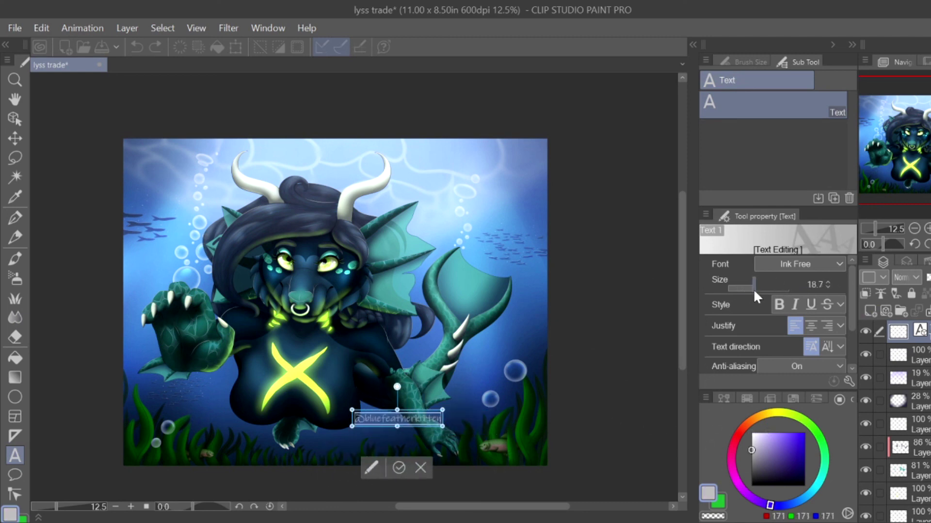
pyautogui.press('Escape')
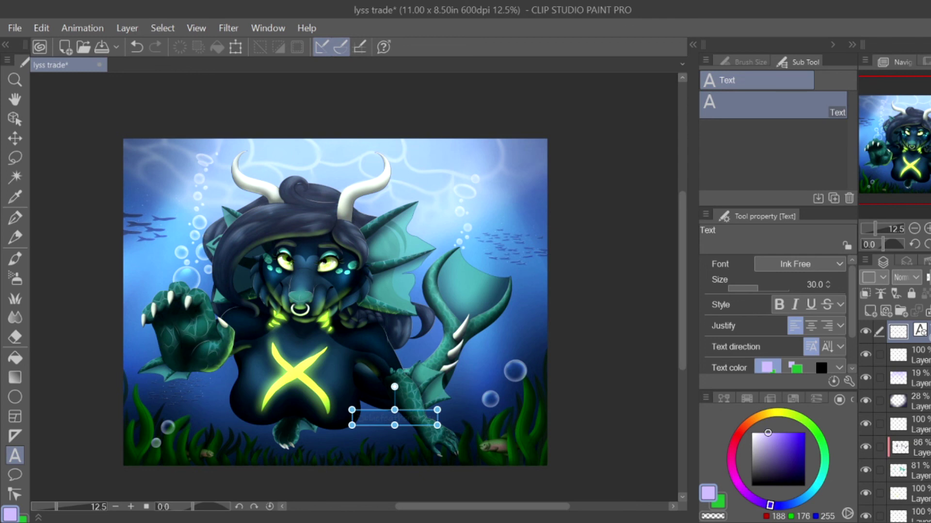
pyautogui.moveTo(445, 400); pyautogui.dragTo(437, 451)
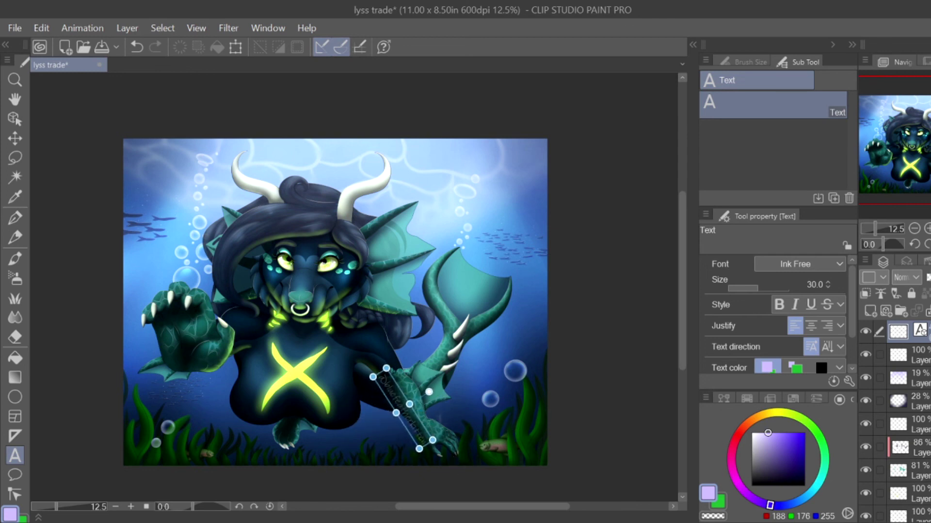
pyautogui.press('alt')
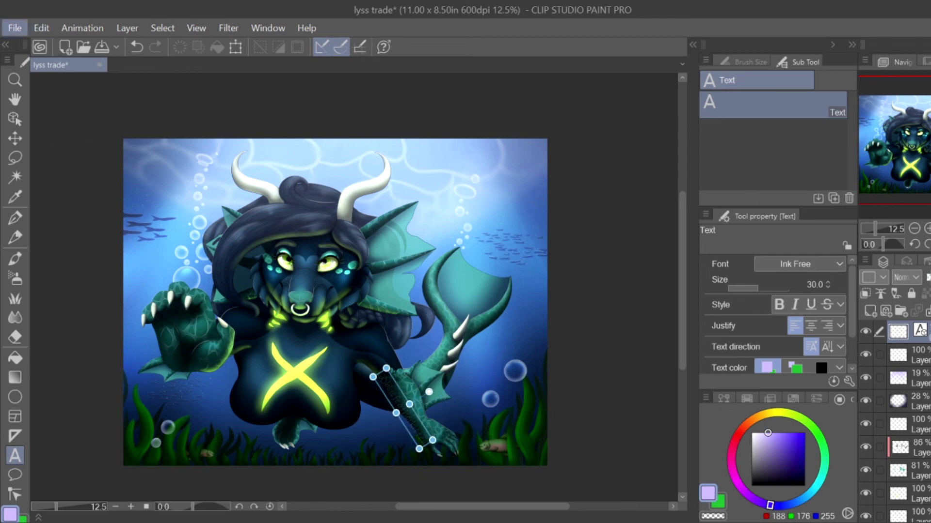